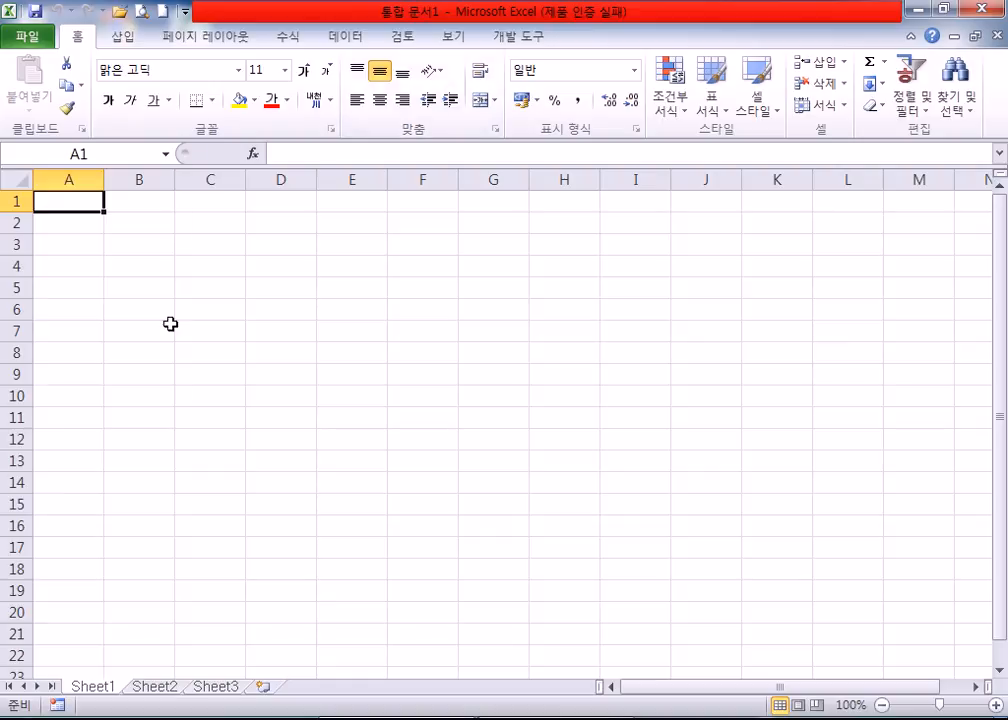
# Open the workbook 가계부.xlsx from the 315-5211-b > 소스-정답파일 > 6장 folder.
pyautogui.click(27, 42)
pyautogui.click(50, 126)
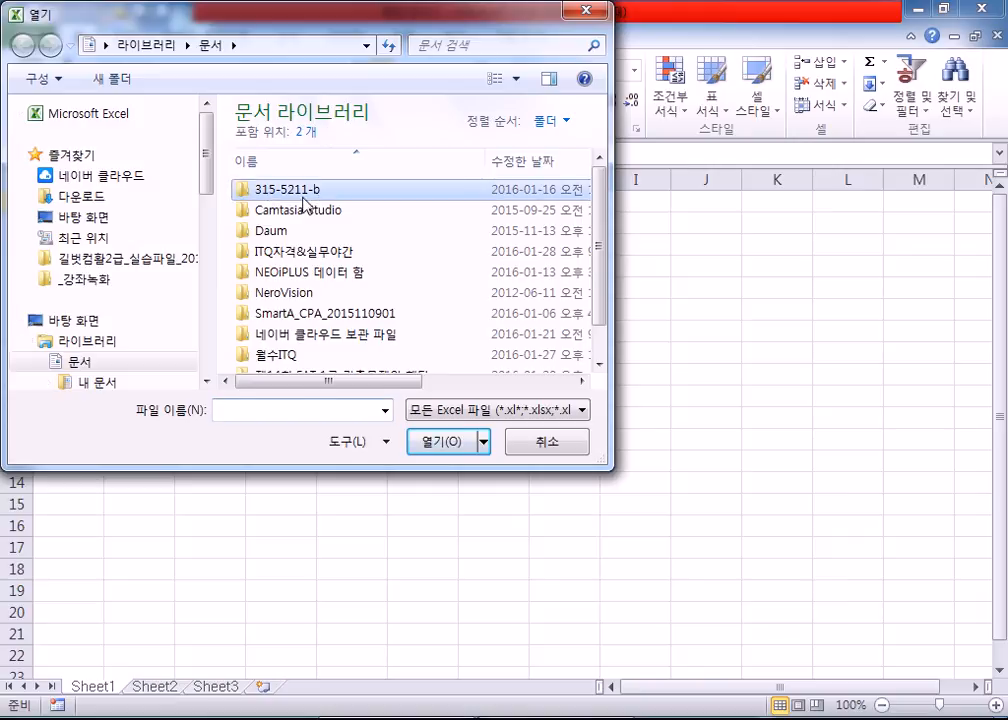
pyautogui.doubleClick(250, 192)
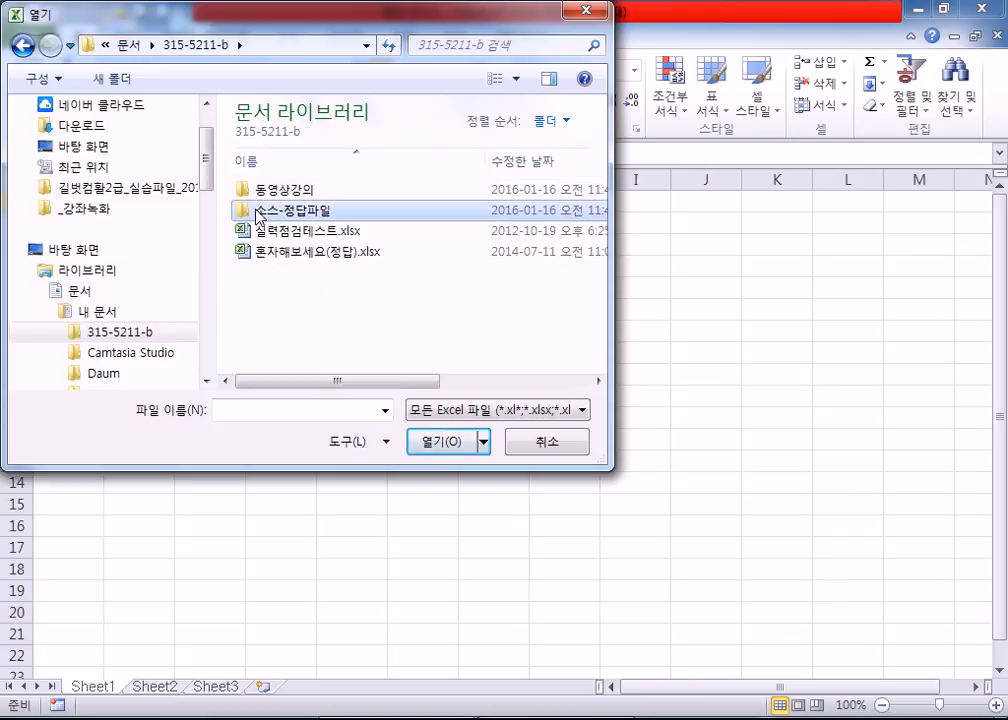
pyautogui.doubleClick(252, 211)
pyautogui.doubleClick(265, 293)
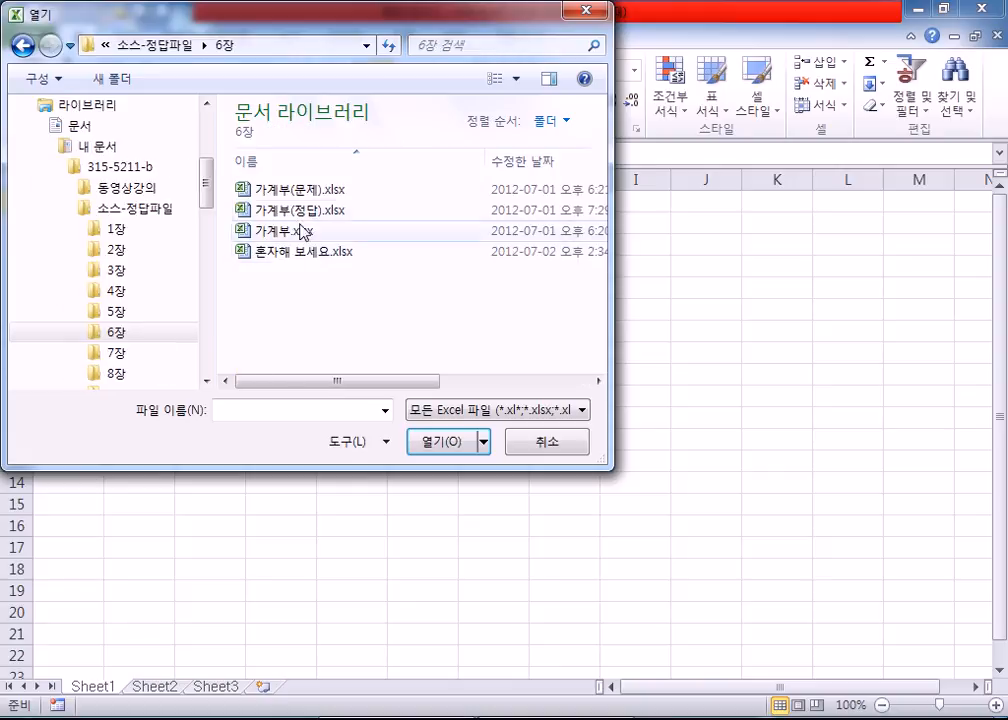
pyautogui.click(289, 233)
pyautogui.doubleClick(289, 233)
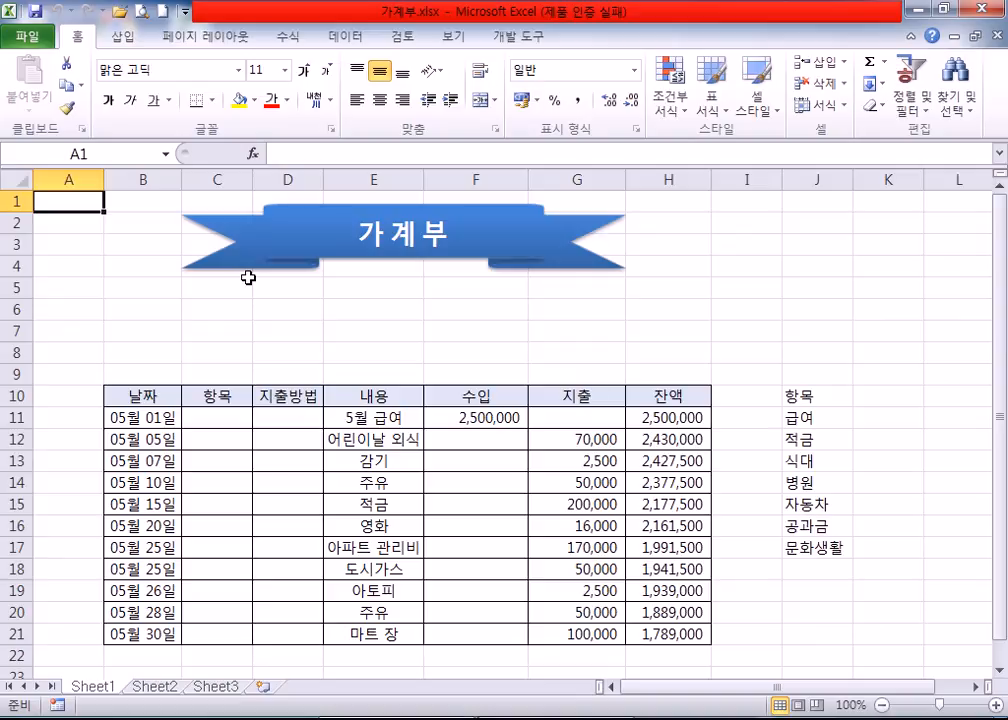
# Examine the household ledger table and its empty 지출방법 column from D11 to D21.
pyautogui.click(190, 311)
pyautogui.click(142, 310)
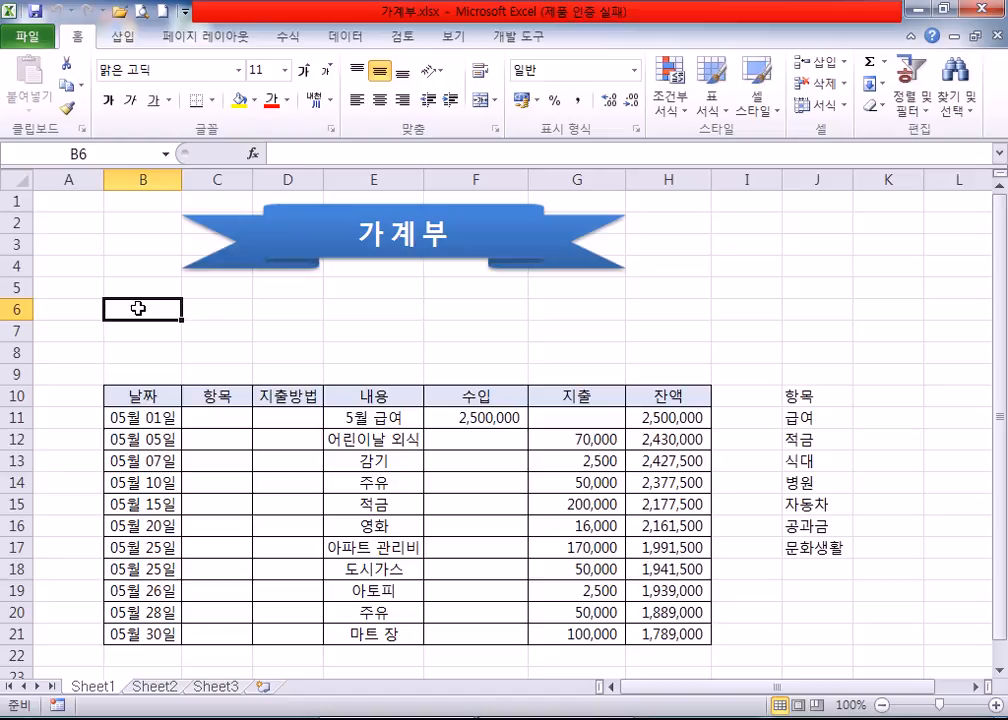
pyautogui.scroll(-2, 250, 338)
pyautogui.click(269, 291)
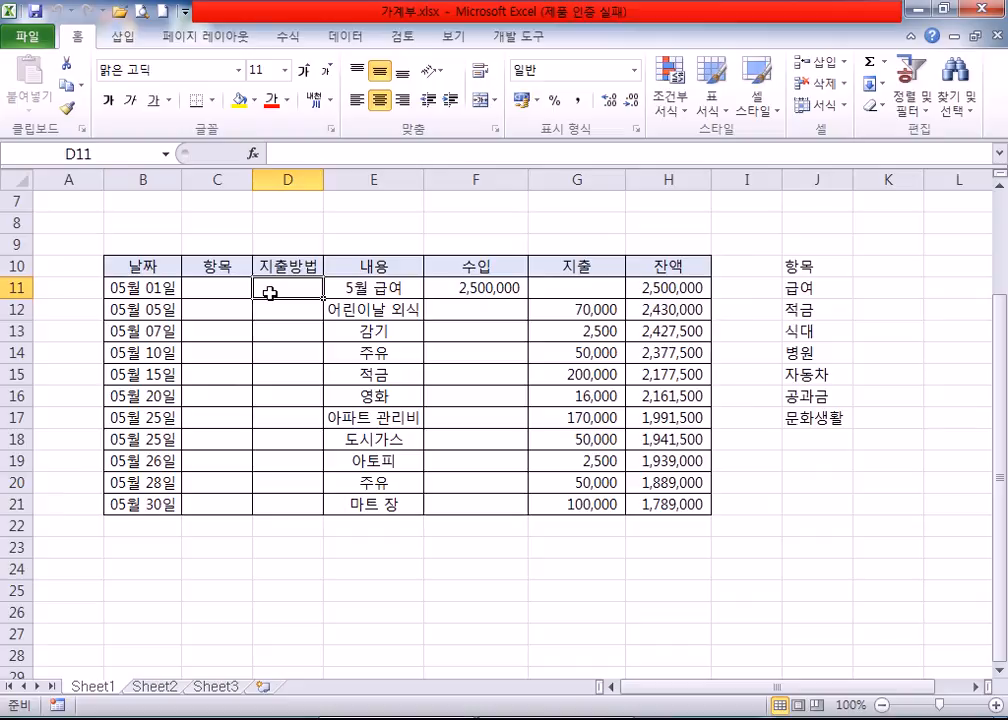
pyautogui.scroll(2, 269, 292)
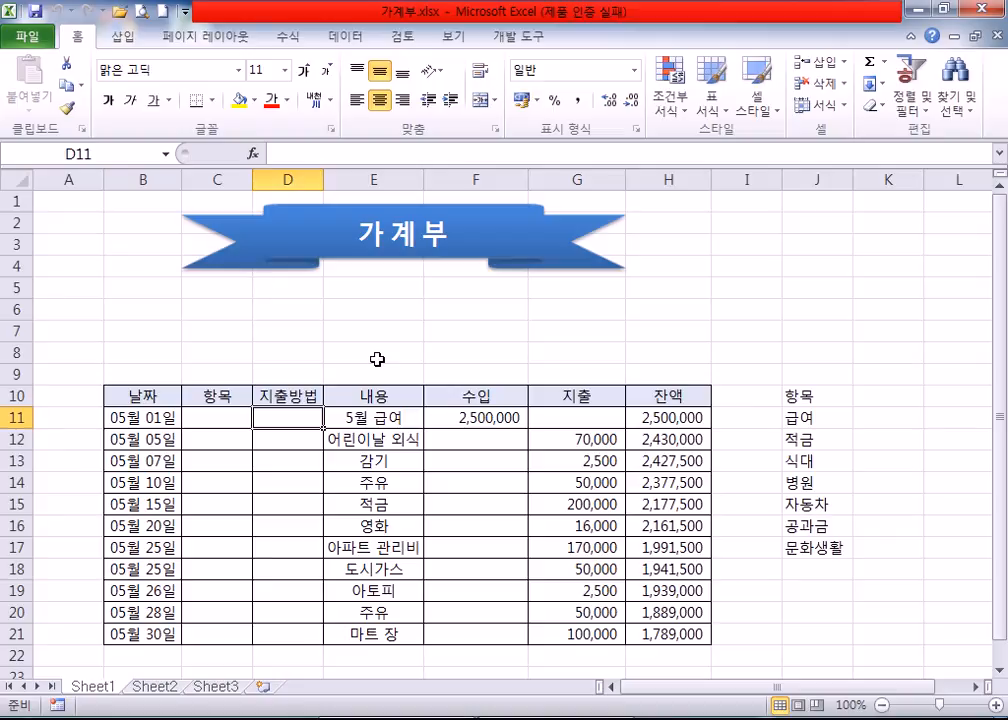
pyautogui.scroll(-3, 268, 373)
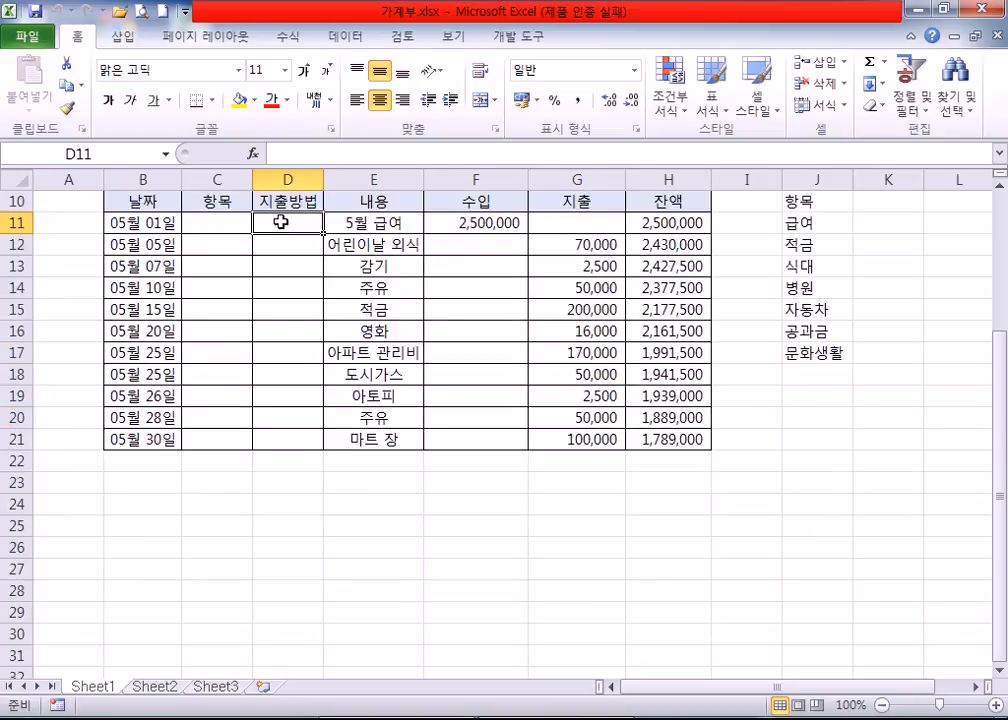
pyautogui.moveTo(282, 224); pyautogui.dragTo(268, 438)
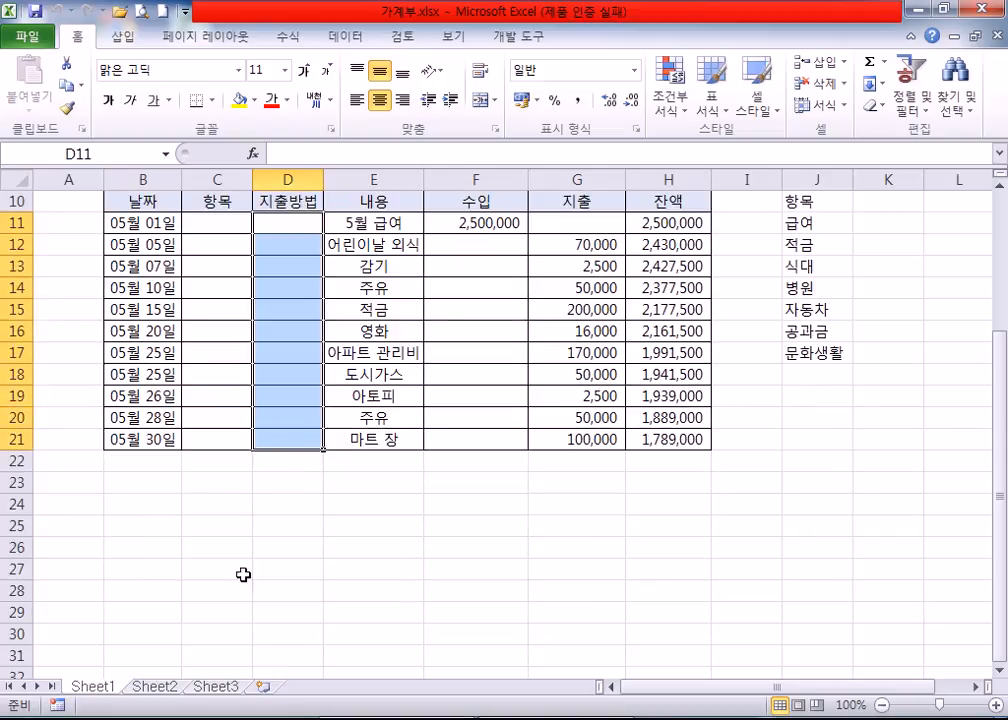
pyautogui.scroll(1, 243, 590)
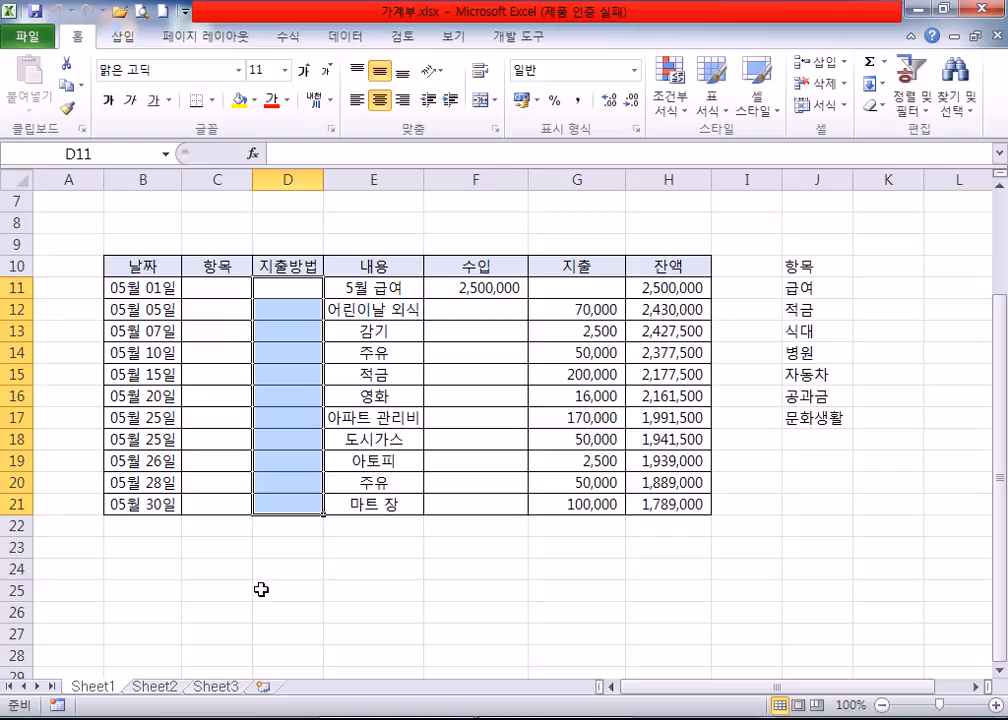
# Enter 현금 as the payment method in cell D11.
pyautogui.click(290, 285)
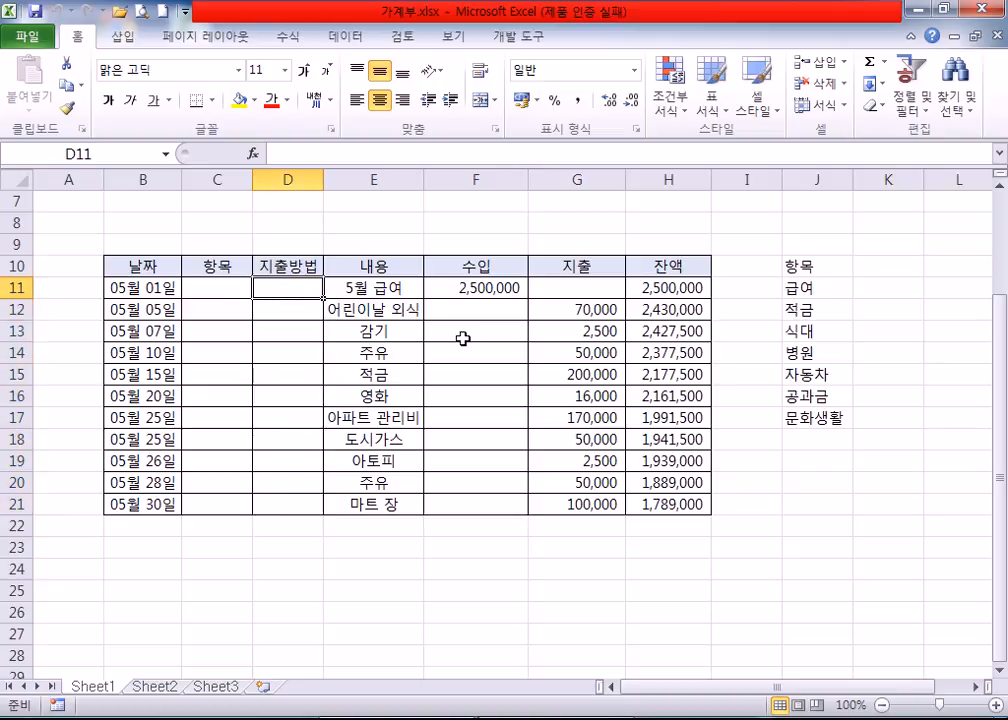
pyautogui.write('gusm')
pyautogui.press('Escape')
pyautogui.write('현금')
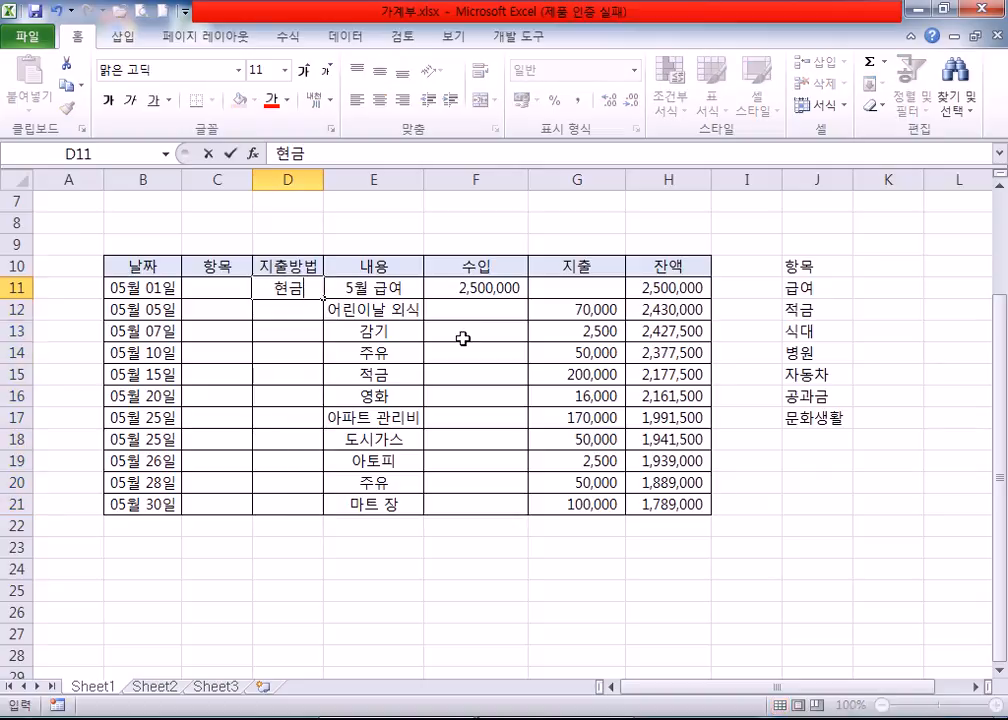
pyautogui.press('Return')
pyautogui.press('Up')
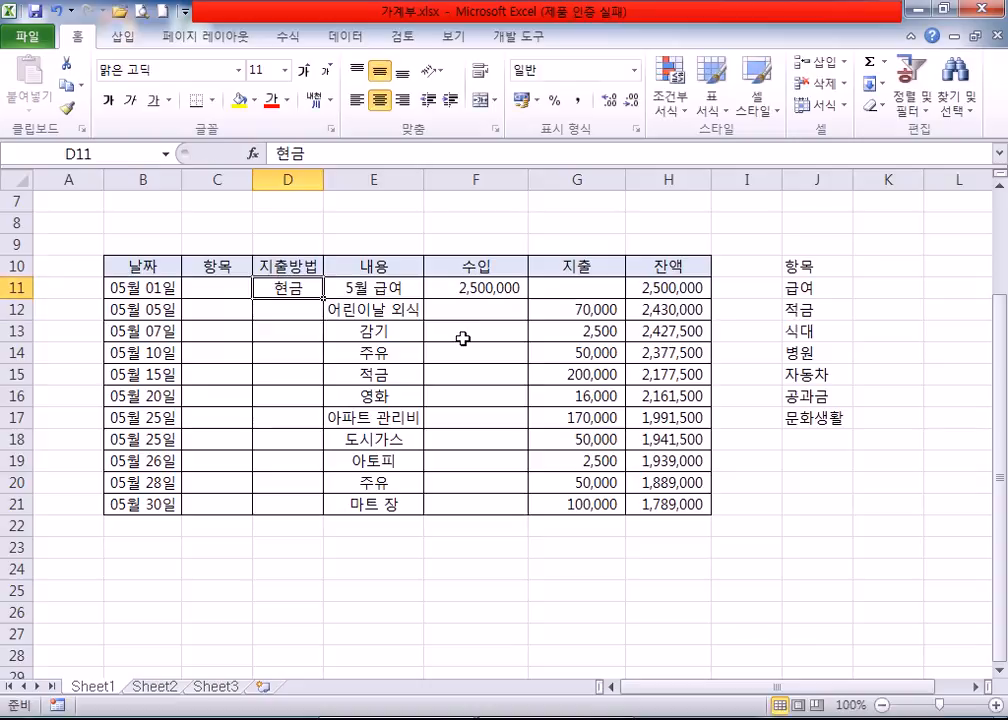
# Replace the payment method in cell D11 with 현찰 and clear the cell again.
pyautogui.press('Delete')
pyautogui.write('현찰')
pyautogui.press('Return')
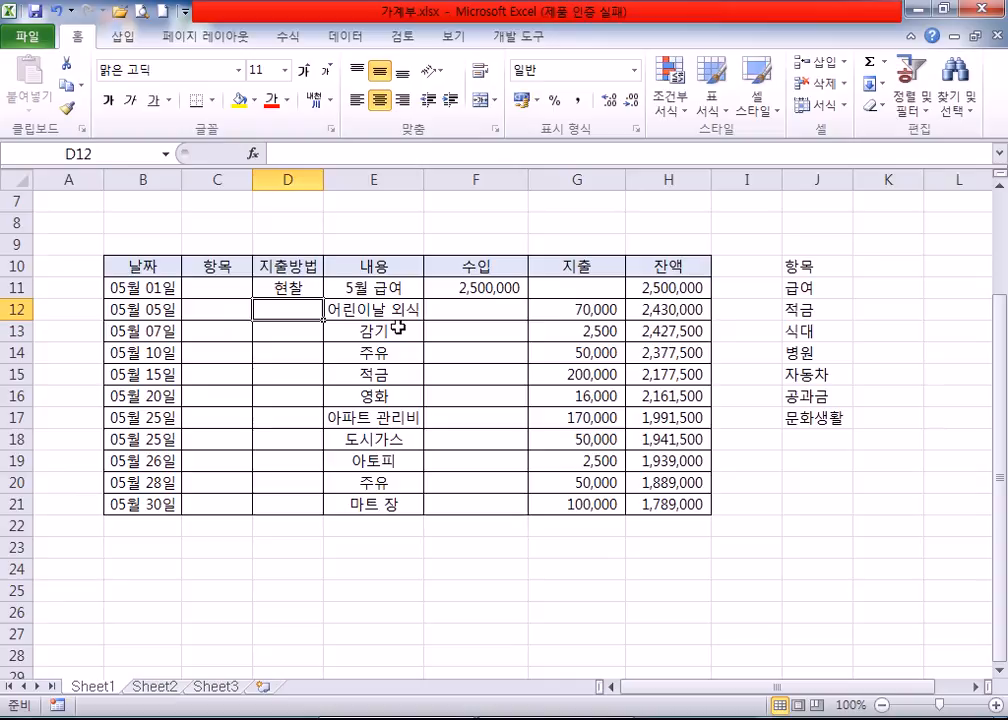
pyautogui.click(288, 287)
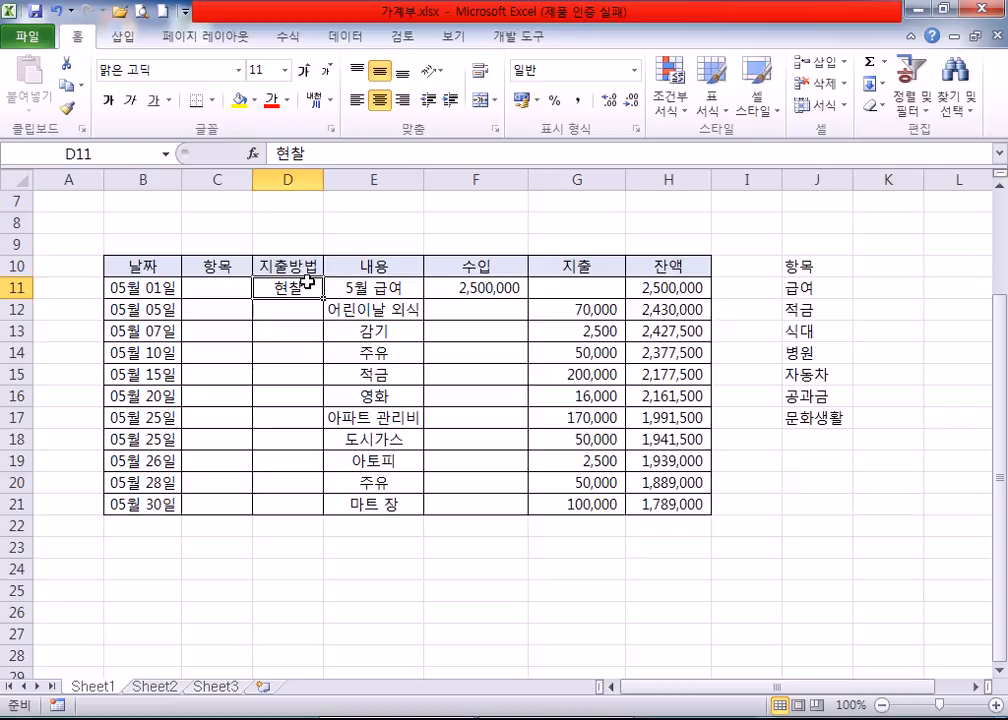
pyautogui.press('Delete')
# Start a data validation rule for the 지출방법 cells D11:D21 with 목록 (list) as the allowed type.
pyautogui.moveTo(292, 286); pyautogui.dragTo(280, 501)
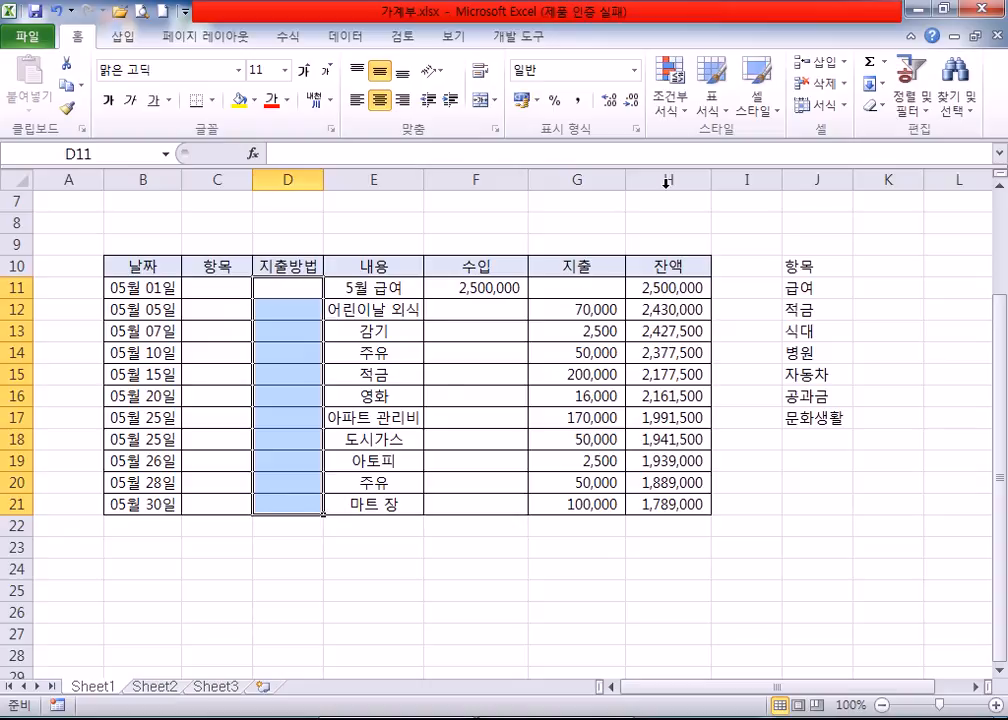
pyautogui.click(348, 38)
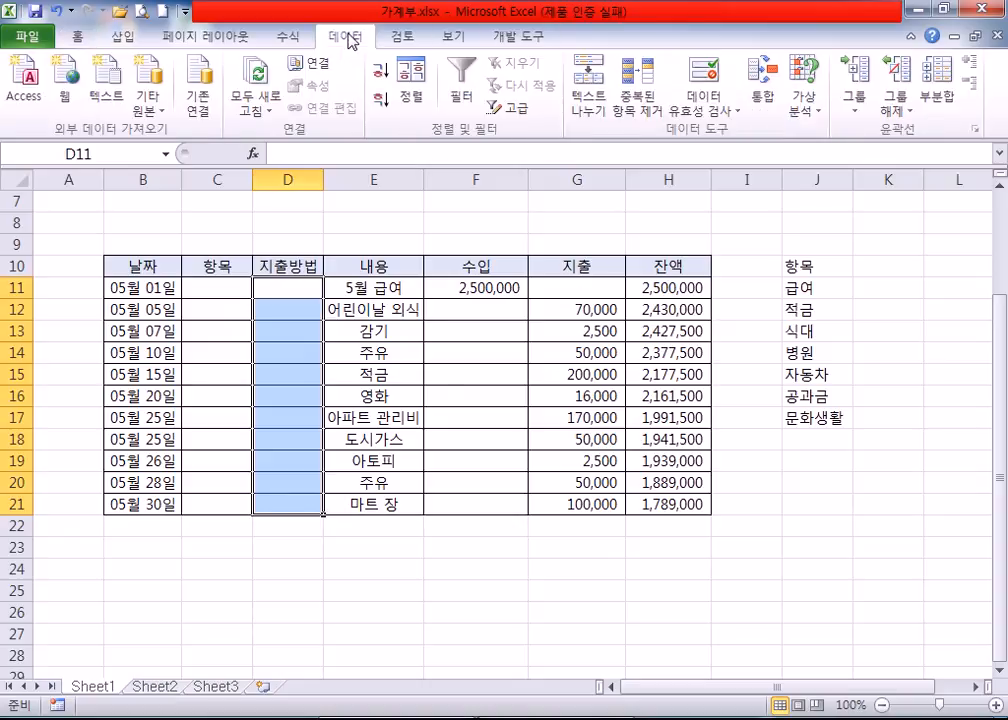
pyautogui.click(708, 80)
pyautogui.moveTo(492, 206); pyautogui.dragTo(570, 168)
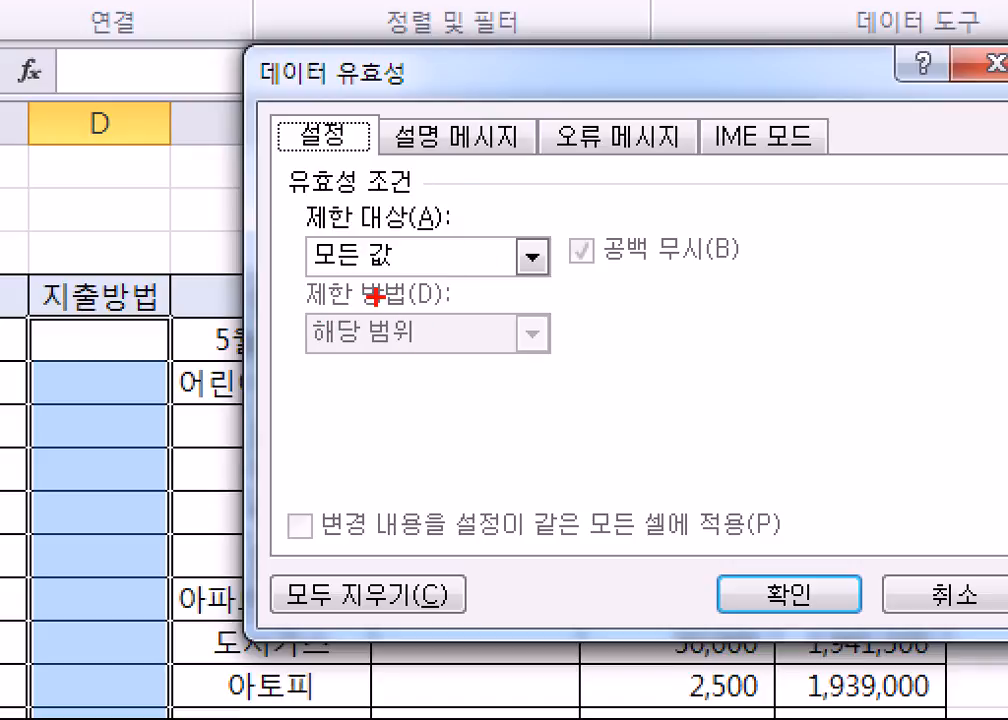
pyautogui.moveTo(300, 212)
pyautogui.mouseDown()
pyautogui.moveTo(312, 270)
pyautogui.moveTo(446, 261)
pyautogui.moveTo(281, 231)
pyautogui.mouseUp()
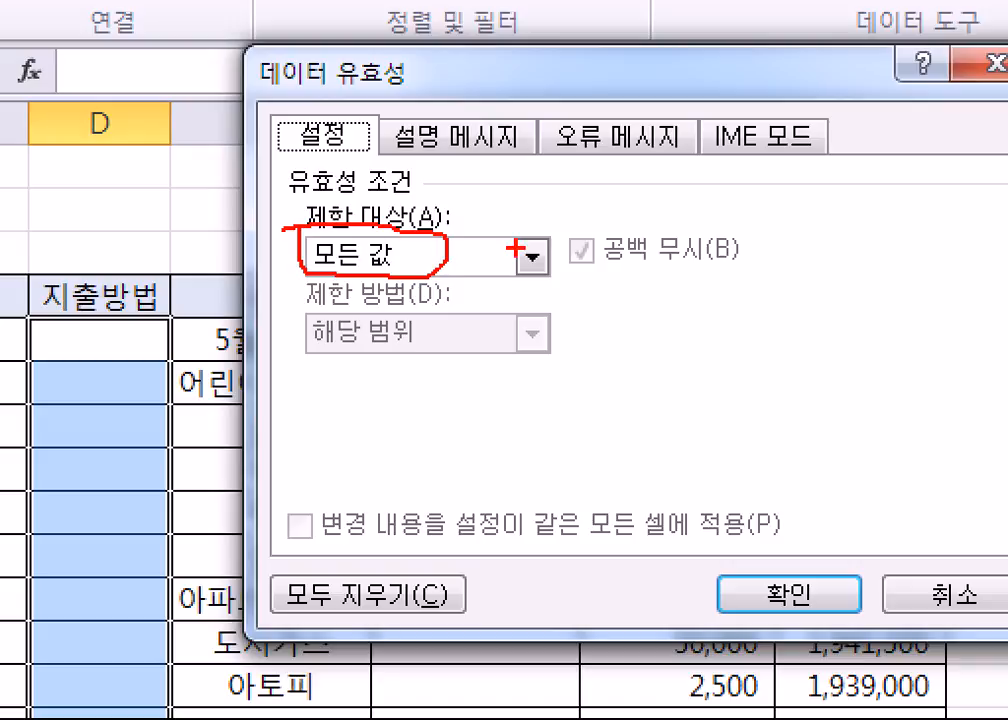
pyautogui.moveTo(516, 233)
pyautogui.mouseDown()
pyautogui.moveTo(498, 257)
pyautogui.moveTo(520, 288)
pyautogui.moveTo(525, 226)
pyautogui.mouseUp()
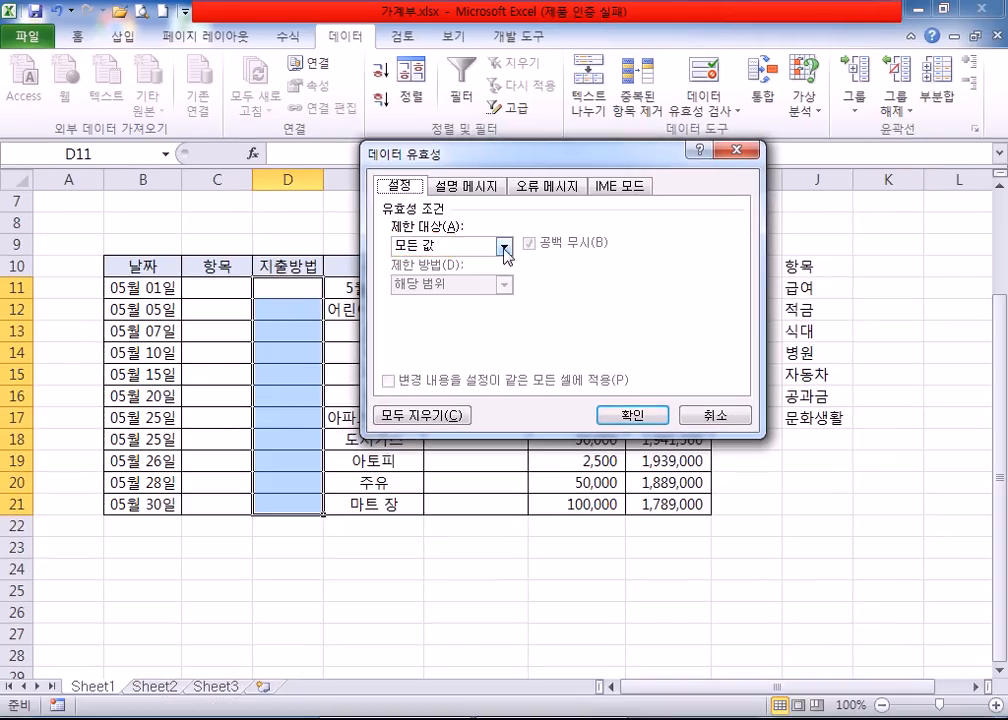
pyautogui.click(505, 248)
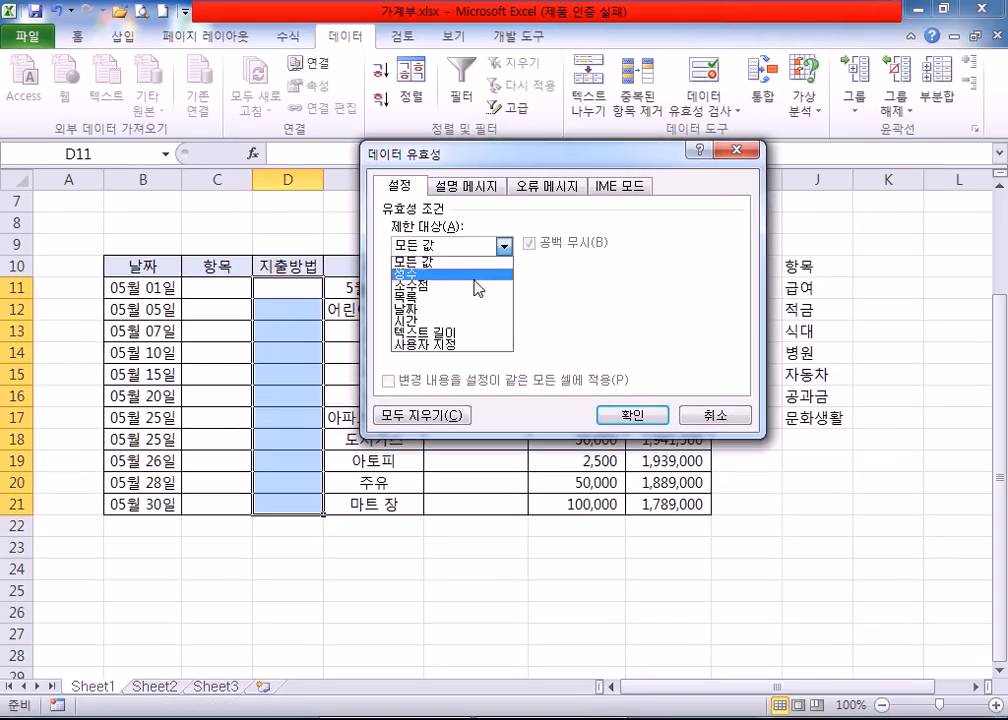
pyautogui.click(466, 300)
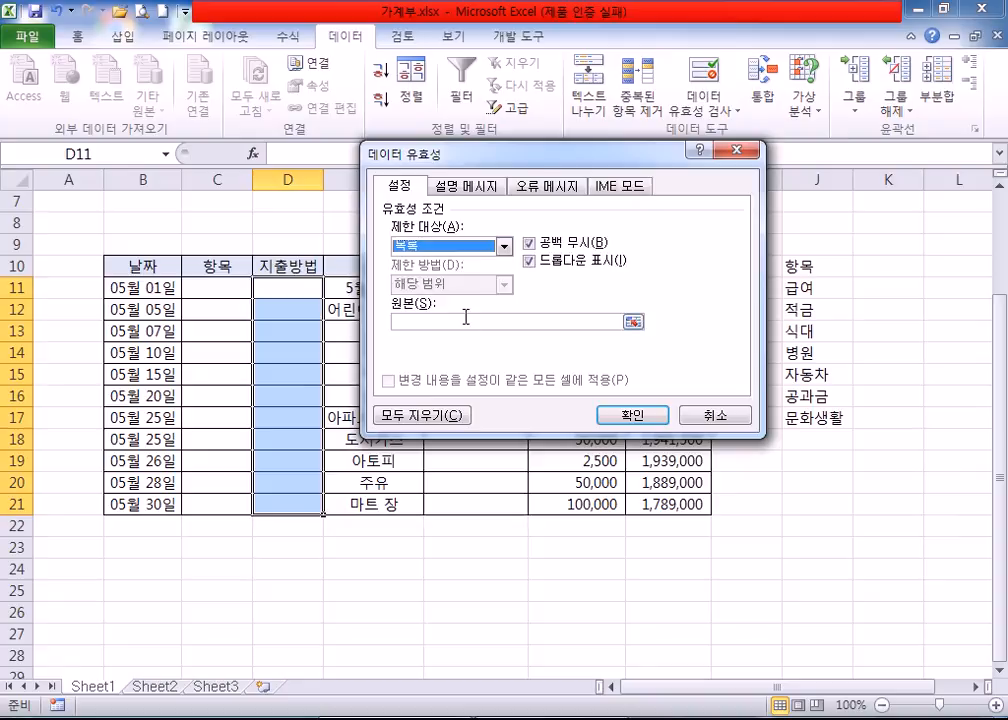
# Set the validation list source to 현금,체크카드,신용카드 and apply the rule.
pyautogui.click(466, 320)
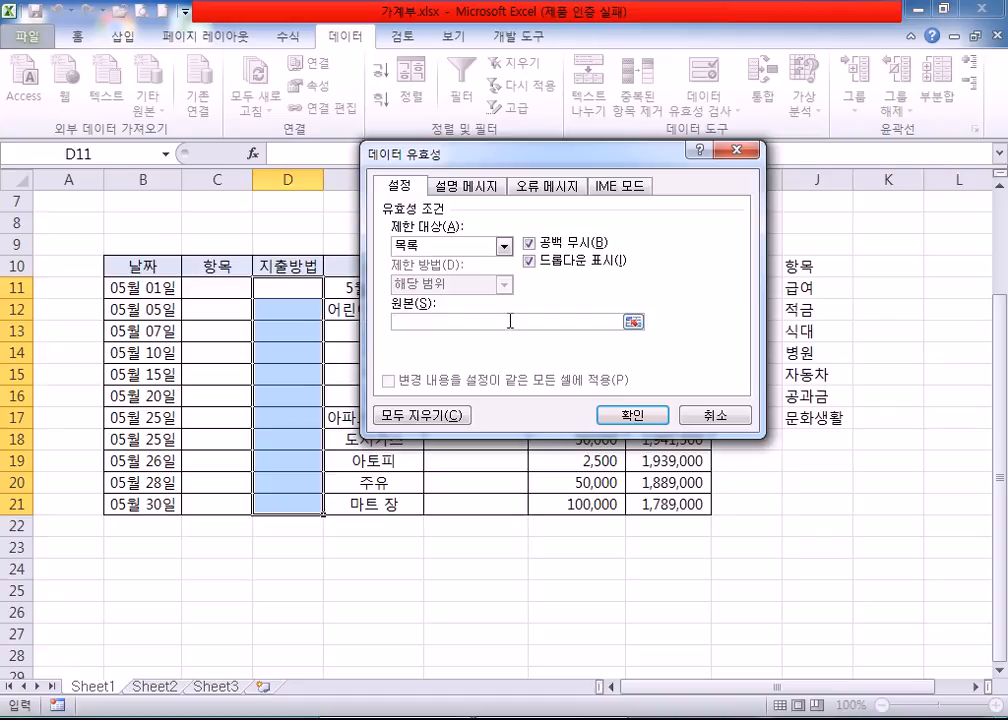
pyautogui.write('현금,체')
pyautogui.press('BackSpace')
pyautogui.press('BackSpace')
pyautogui.write('쳌크카드,흐')
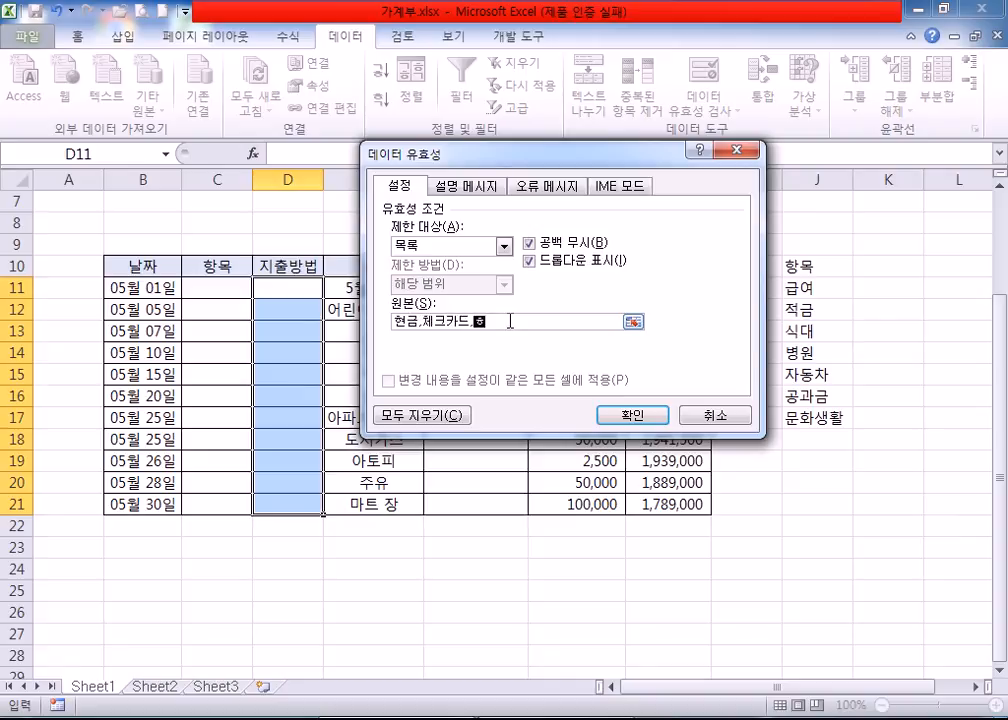
pyautogui.press('BackSpace')
pyautogui.write('신용카드')
pyautogui.click(547, 321)
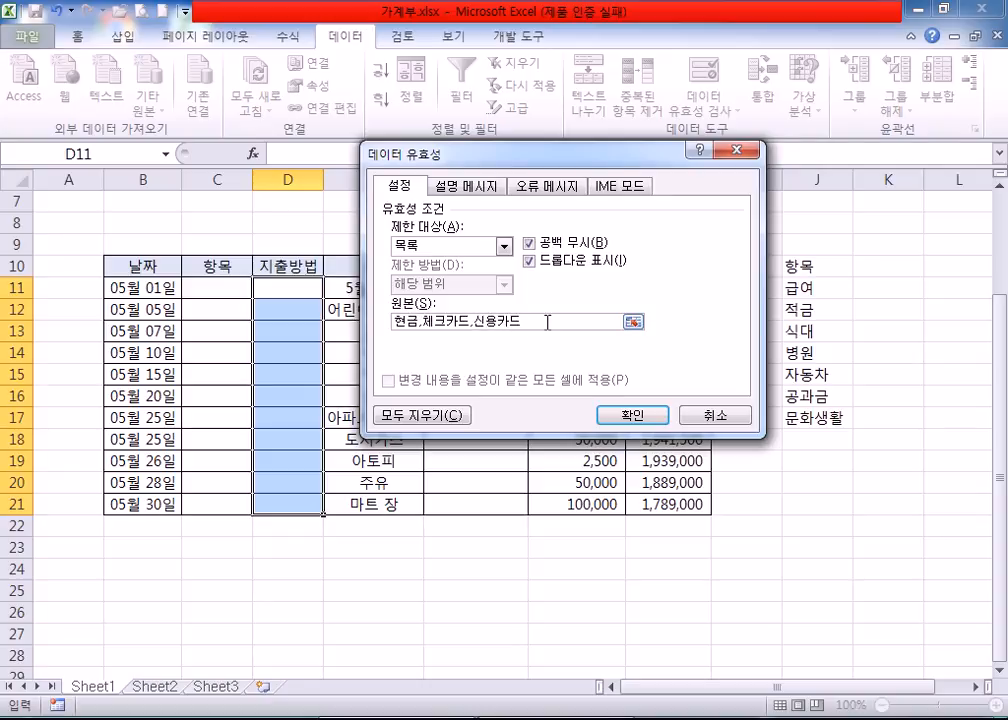
pyautogui.hotkey('ctrl', '1')
pyautogui.click(545, 335)
pyautogui.moveTo(250, 369)
pyautogui.mouseDown()
pyautogui.moveTo(296, 378)
pyautogui.moveTo(235, 255)
pyautogui.moveTo(545, 300)
pyautogui.moveTo(350, 381)
pyautogui.moveTo(287, 383)
pyautogui.mouseUp()
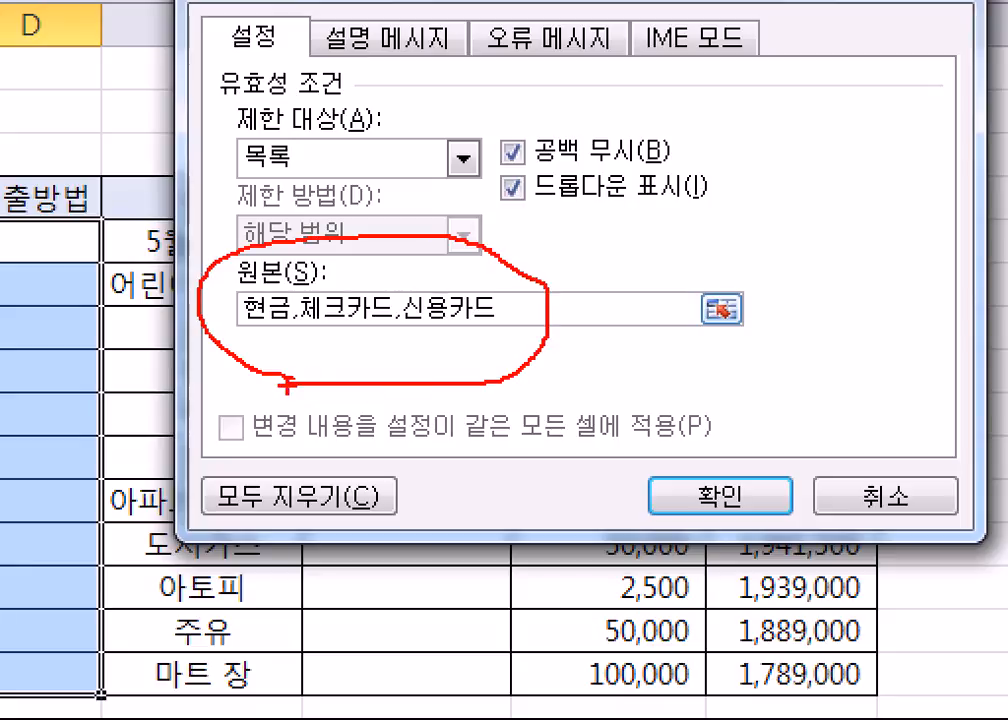
pyautogui.press('Escape')
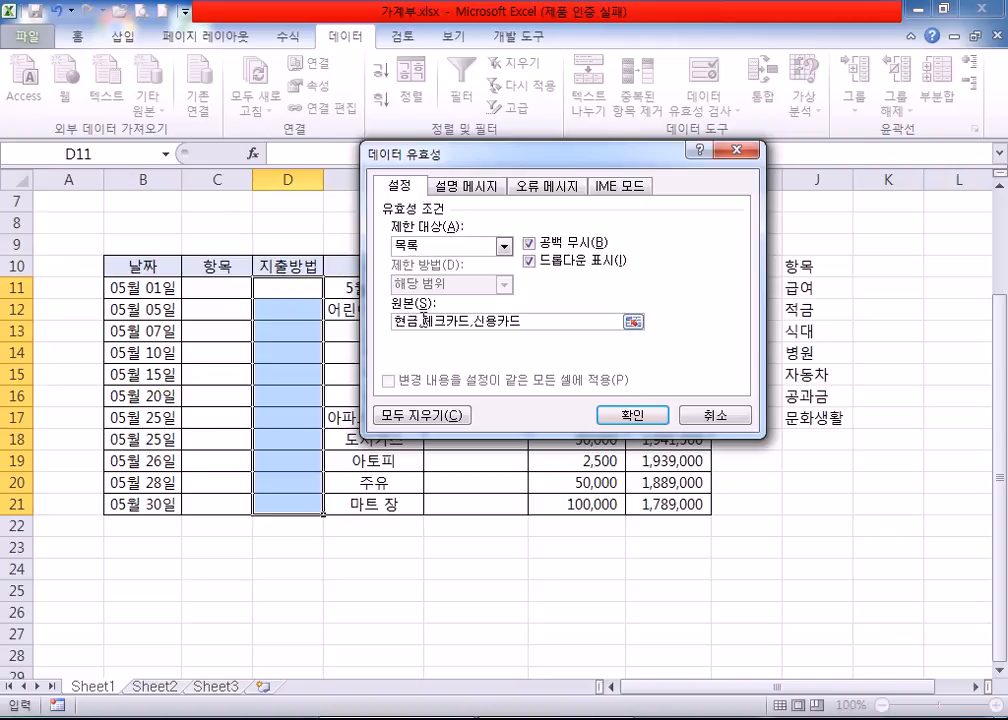
pyautogui.click(627, 416)
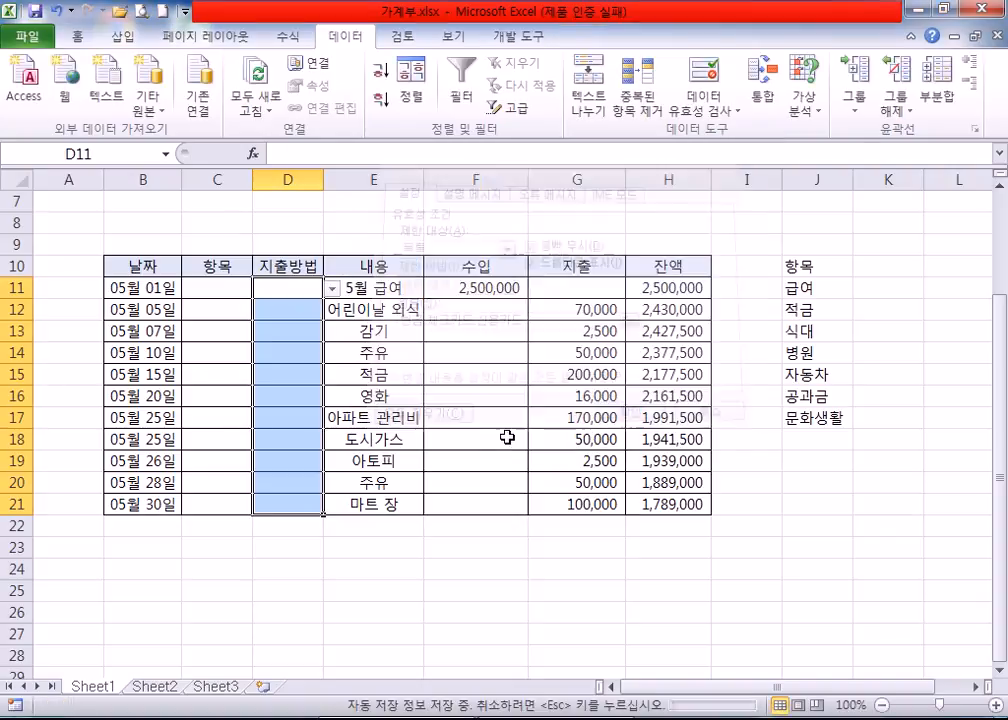
# Check the dropdown arrows in the 지출방법 cells and view the choices offered in D11.
pyautogui.click(291, 290)
pyautogui.click(289, 309)
pyautogui.click(296, 351)
pyautogui.click(299, 331)
pyautogui.click(304, 308)
pyautogui.click(306, 290)
pyautogui.click(331, 288)
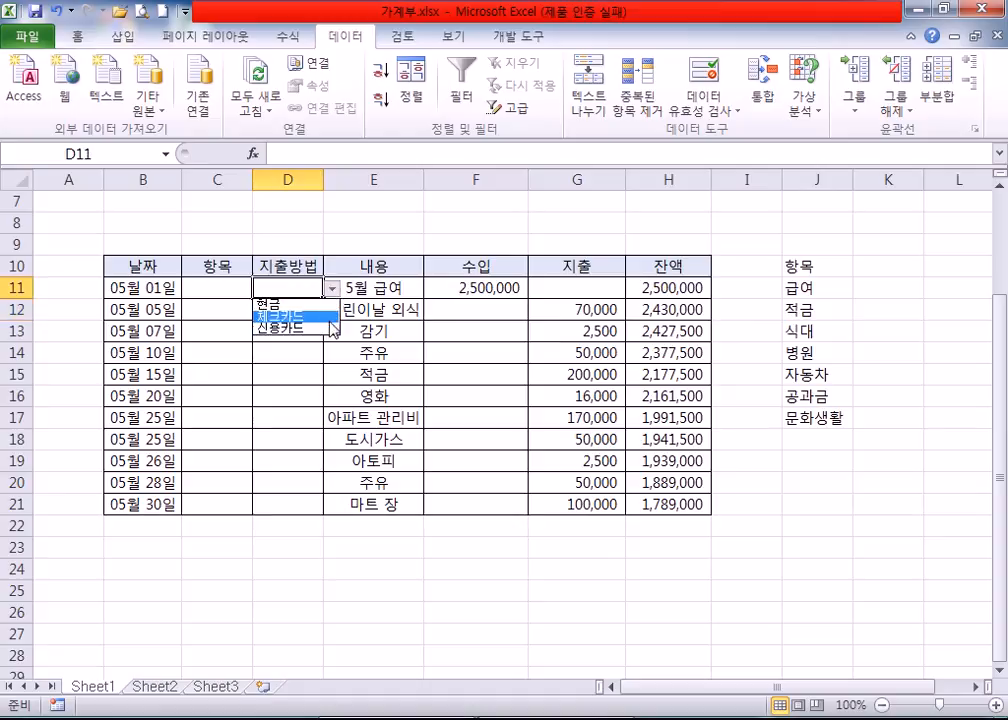
# Choose 현금 from the dropdown list as the payment method in D15.
pyautogui.click(312, 380)
pyautogui.click(313, 375)
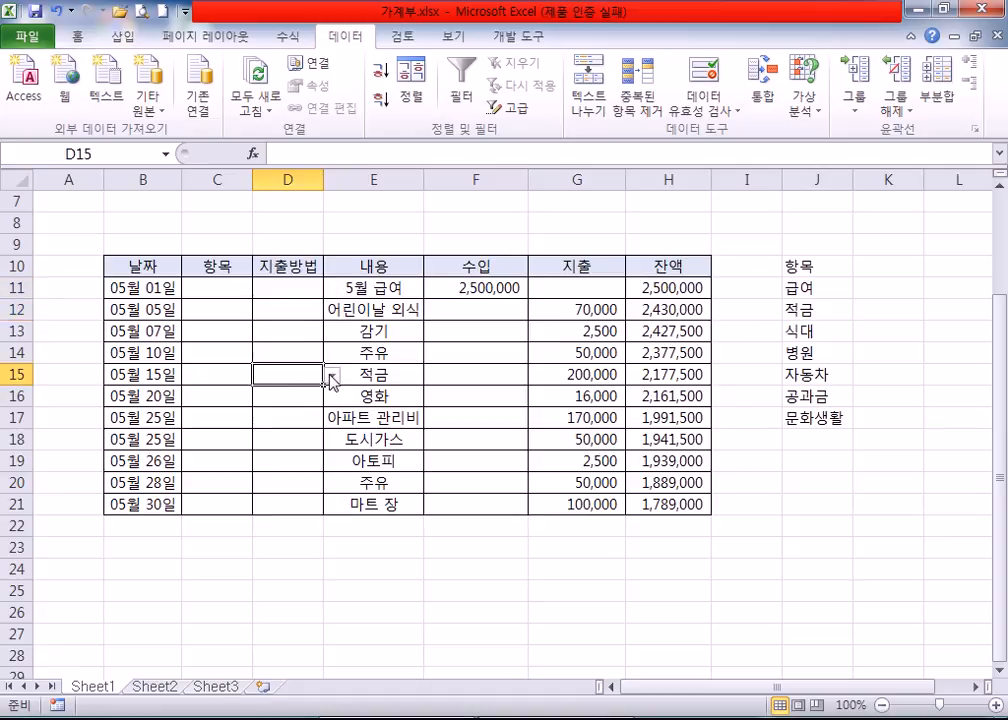
pyautogui.click(332, 374)
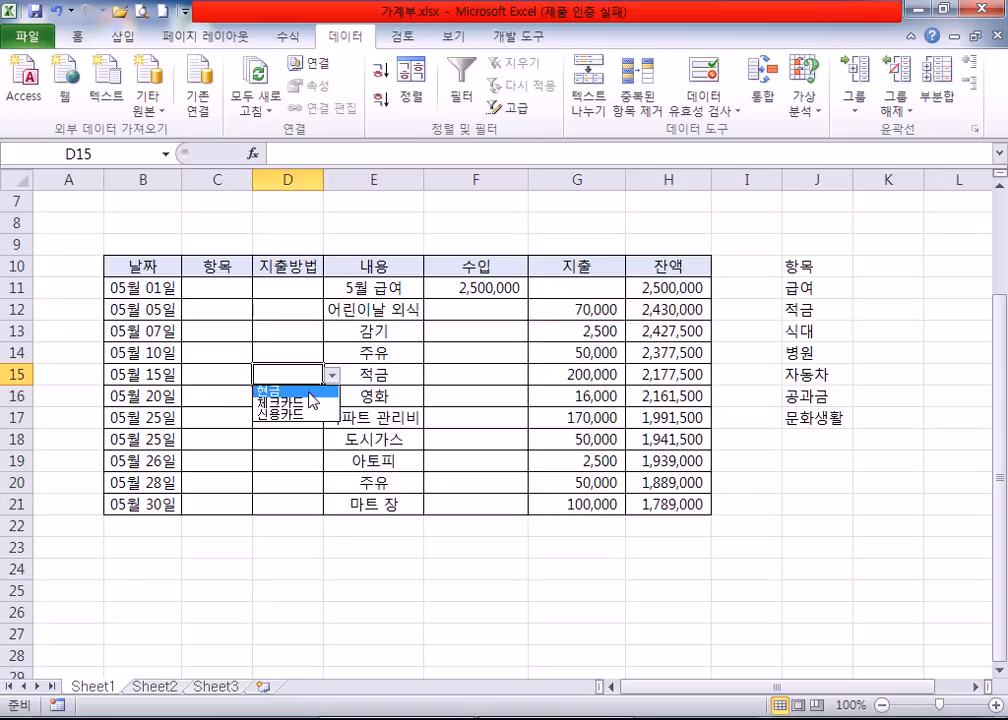
pyautogui.click(290, 391)
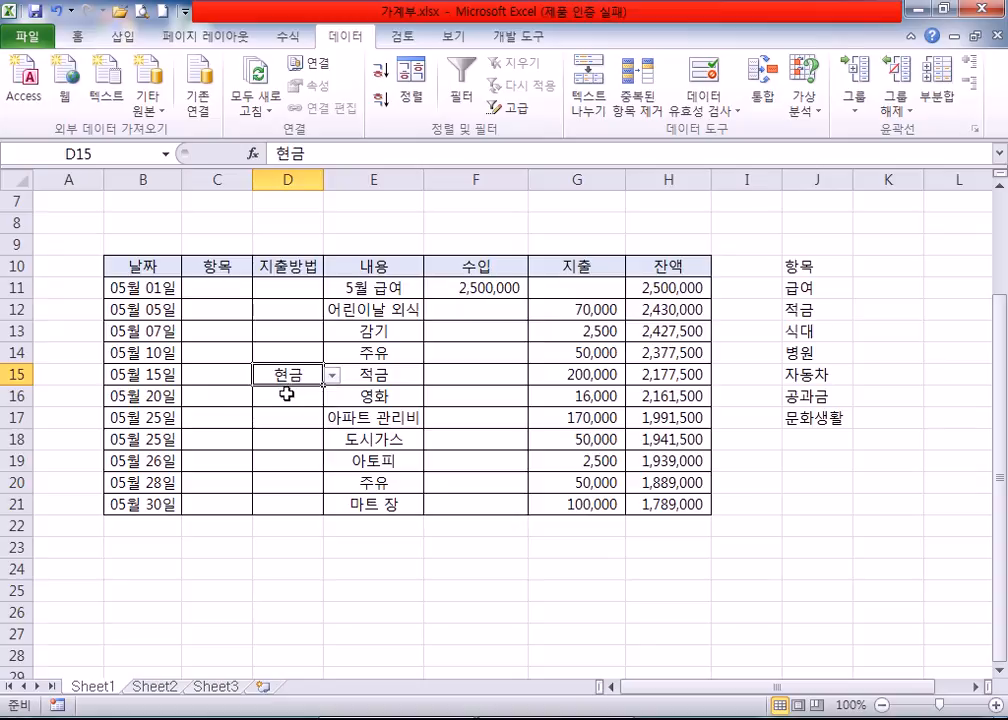
# Enter 현금 in D11 and 신용카드 in D12 as payment methods.
pyautogui.click(283, 289)
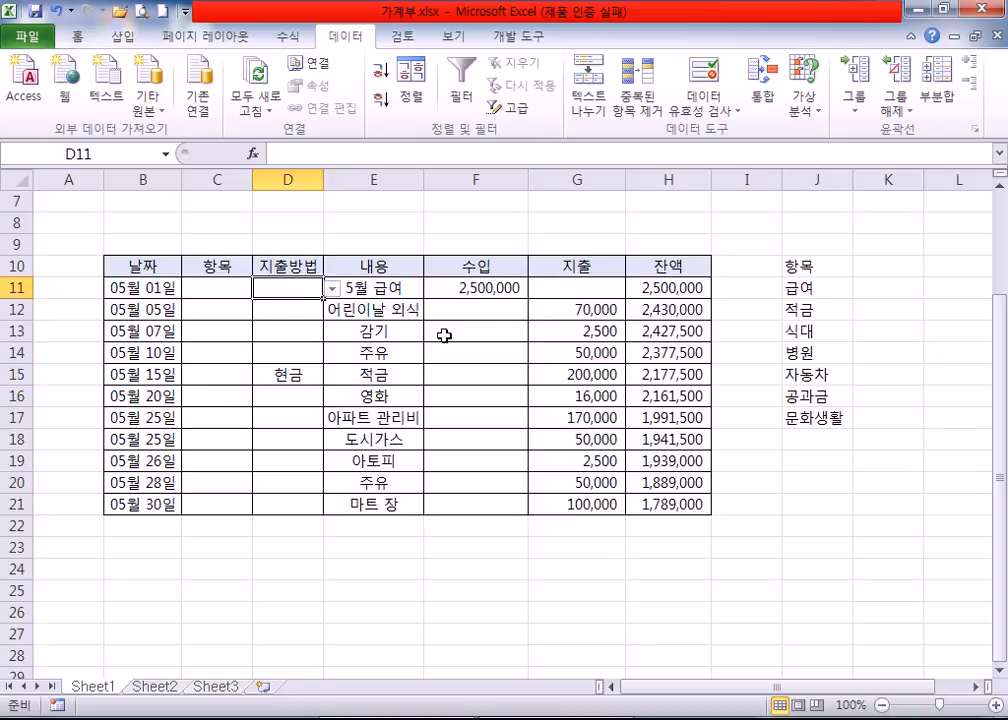
pyautogui.write('현금')
pyautogui.press('Return')
pyautogui.write('신용카드')
pyautogui.press('Return')
# Try the unlisted value 현찰 as the payment method in D17, discard it and enter 현금 instead.
pyautogui.press('Return')
pyautogui.press('Return')
pyautogui.press('Return')
pyautogui.press('Return')
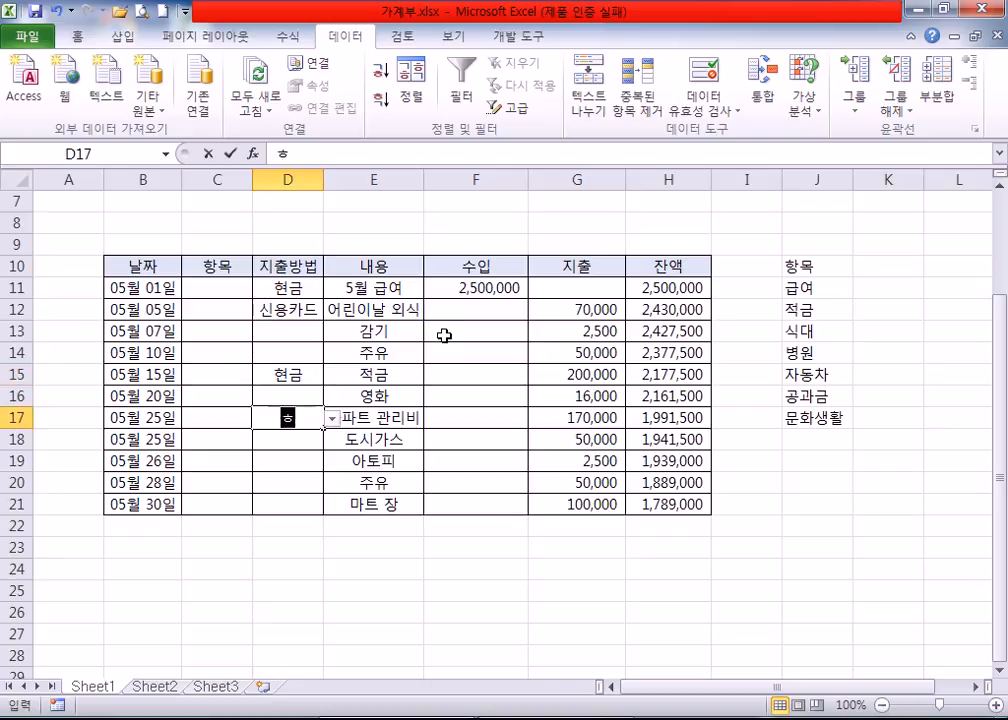
pyautogui.write('현찰')
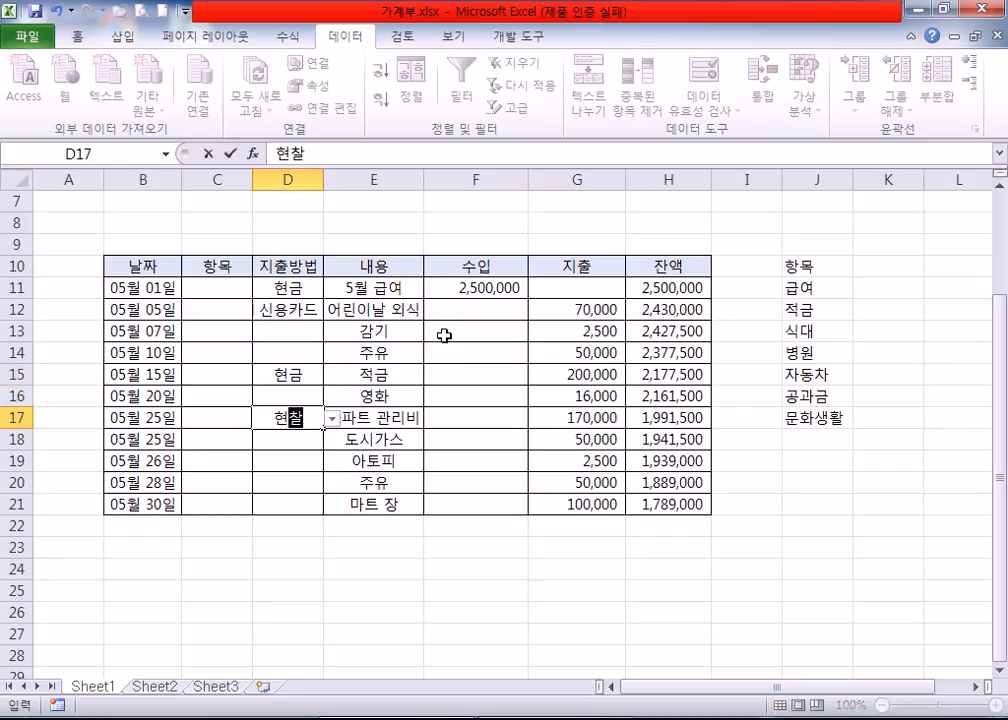
pyautogui.press('Return')
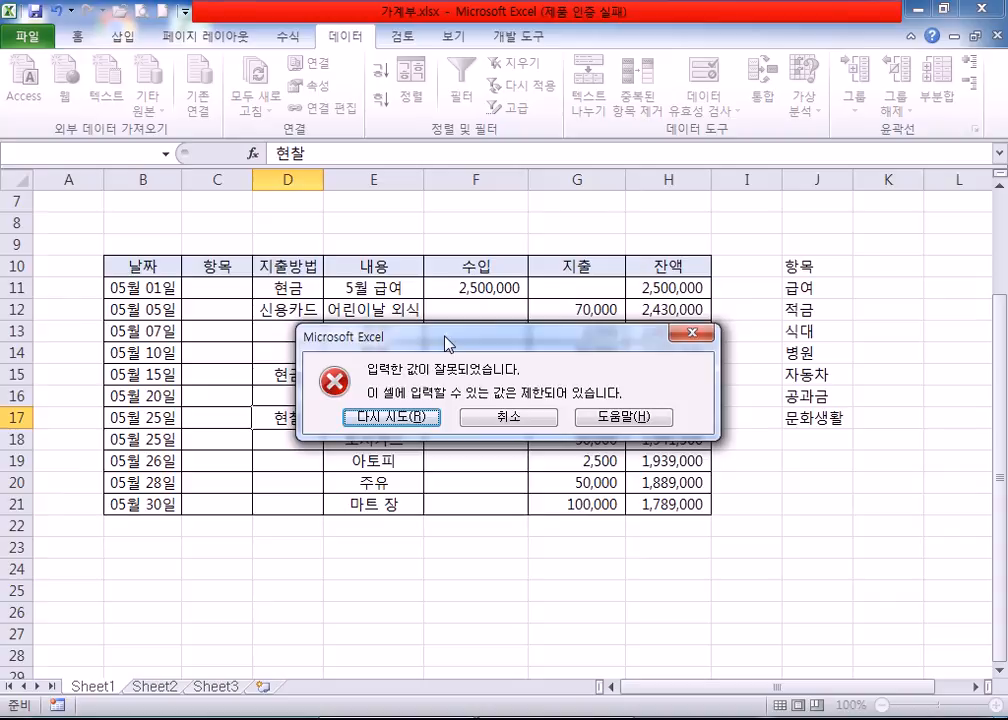
pyautogui.moveTo(450, 345); pyautogui.dragTo(505, 275)
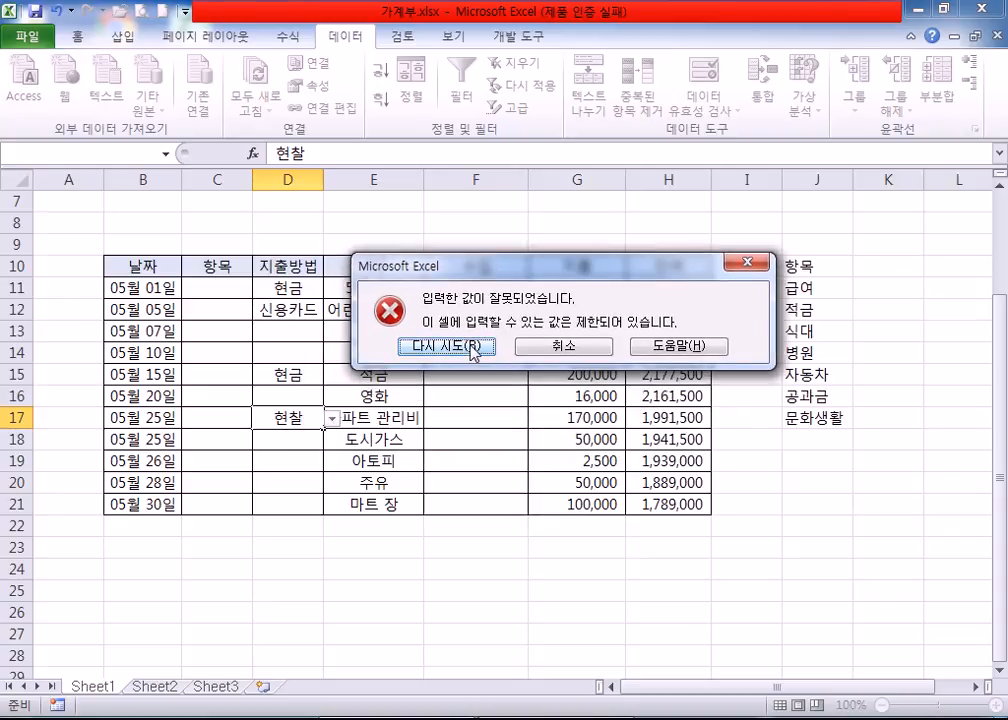
pyautogui.click(563, 346)
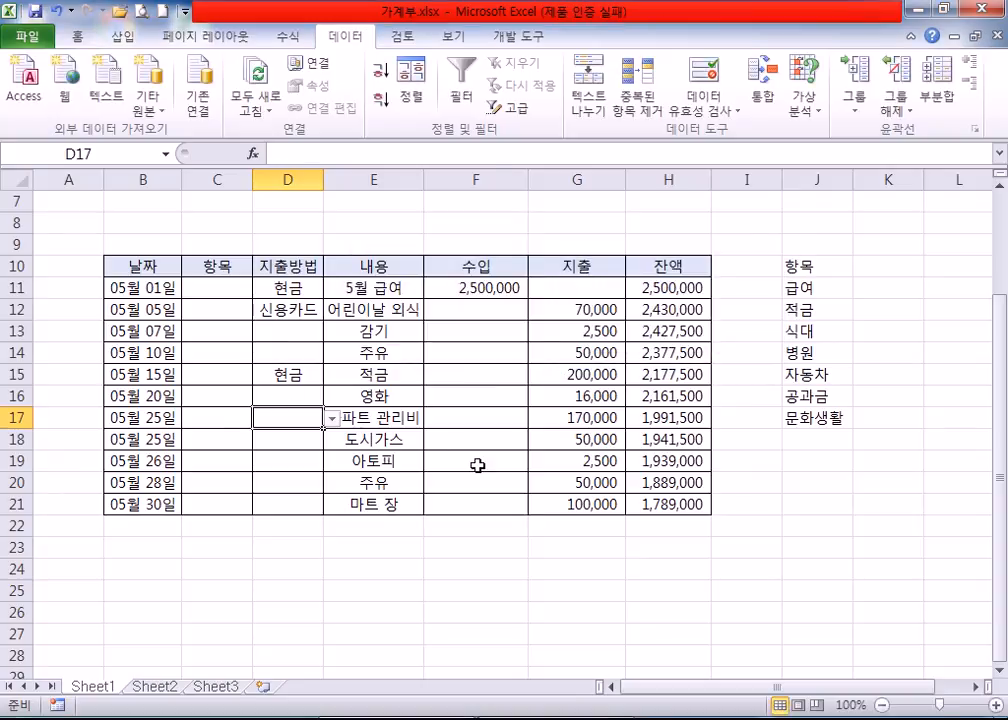
pyautogui.write('현금')
pyautogui.press('Return')
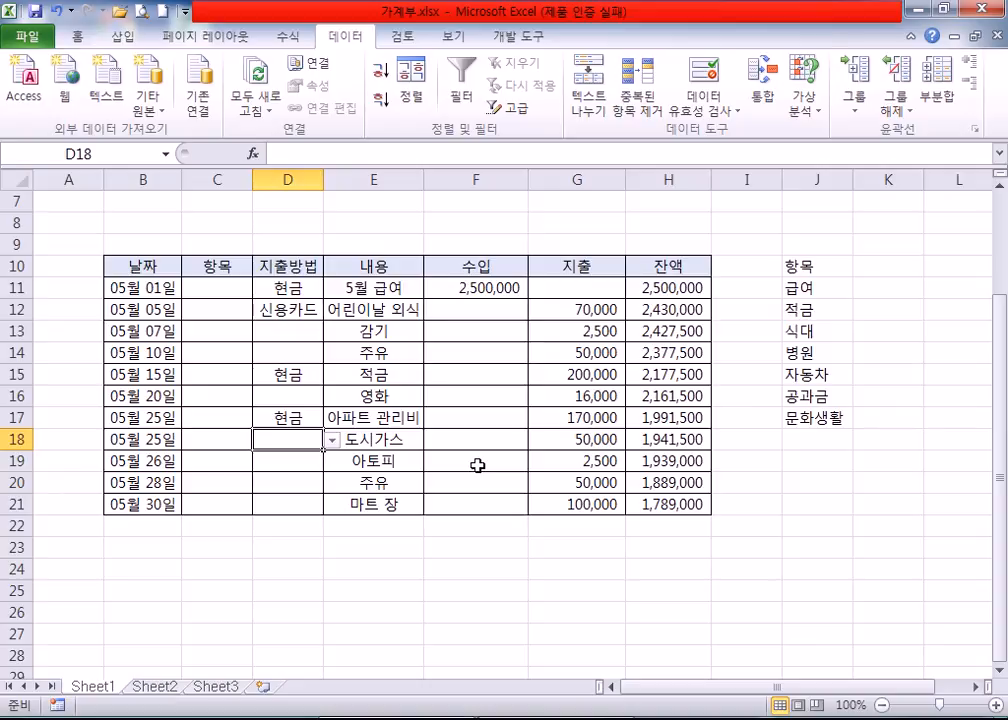
# Set up data validation for the 항목 cells C11:C21 with 목록 as the allowed type.
pyautogui.moveTo(220, 287); pyautogui.dragTo(198, 502)
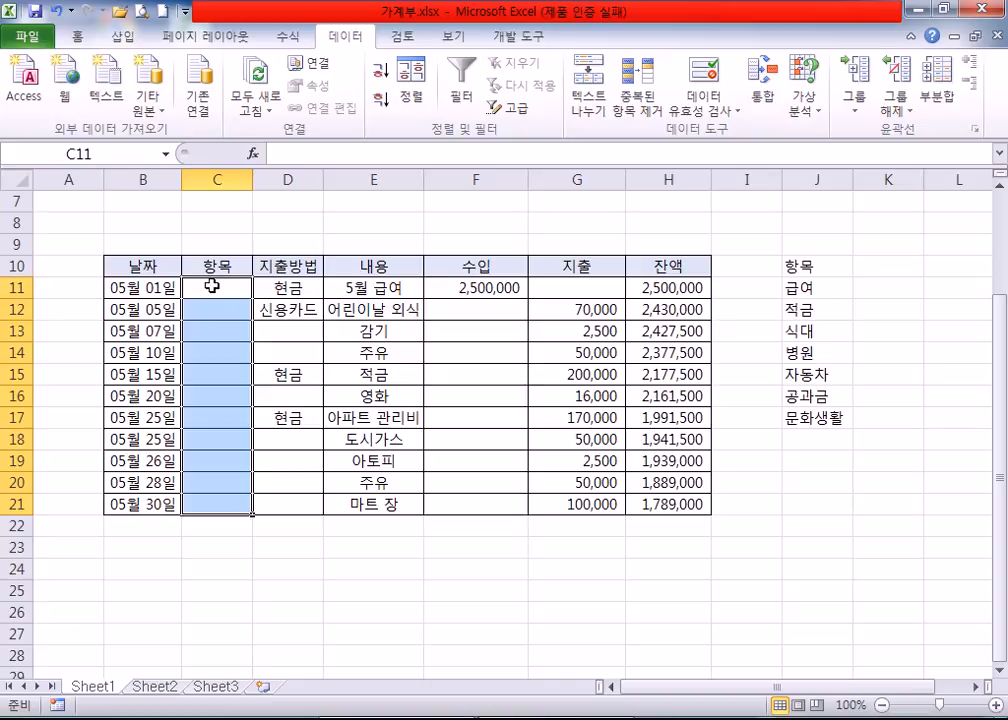
pyautogui.click(713, 70)
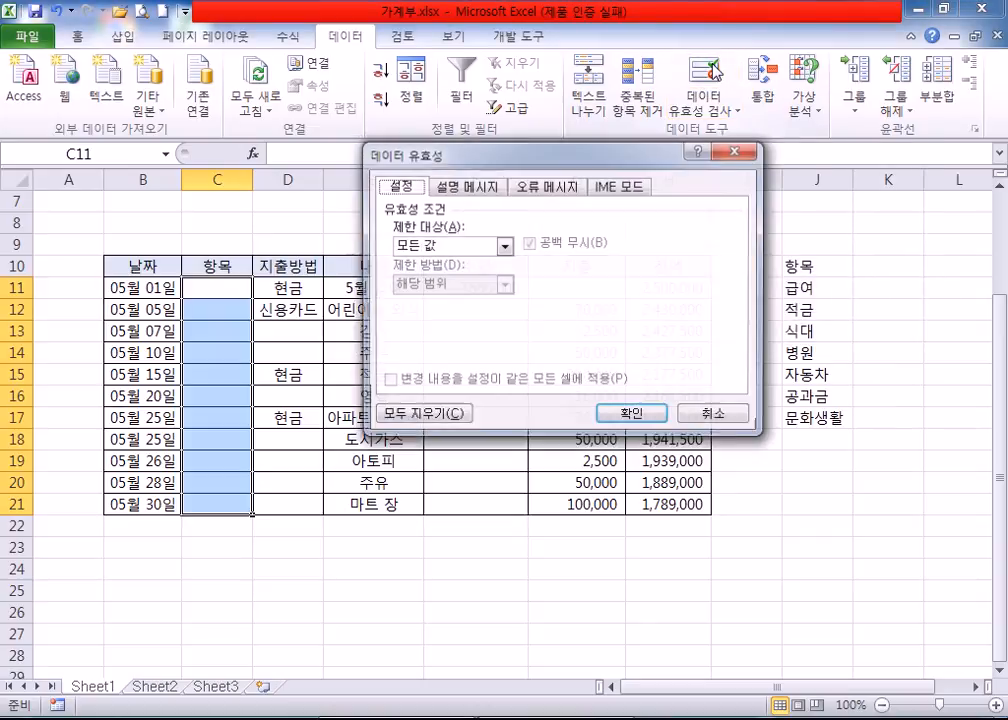
pyautogui.click(470, 246)
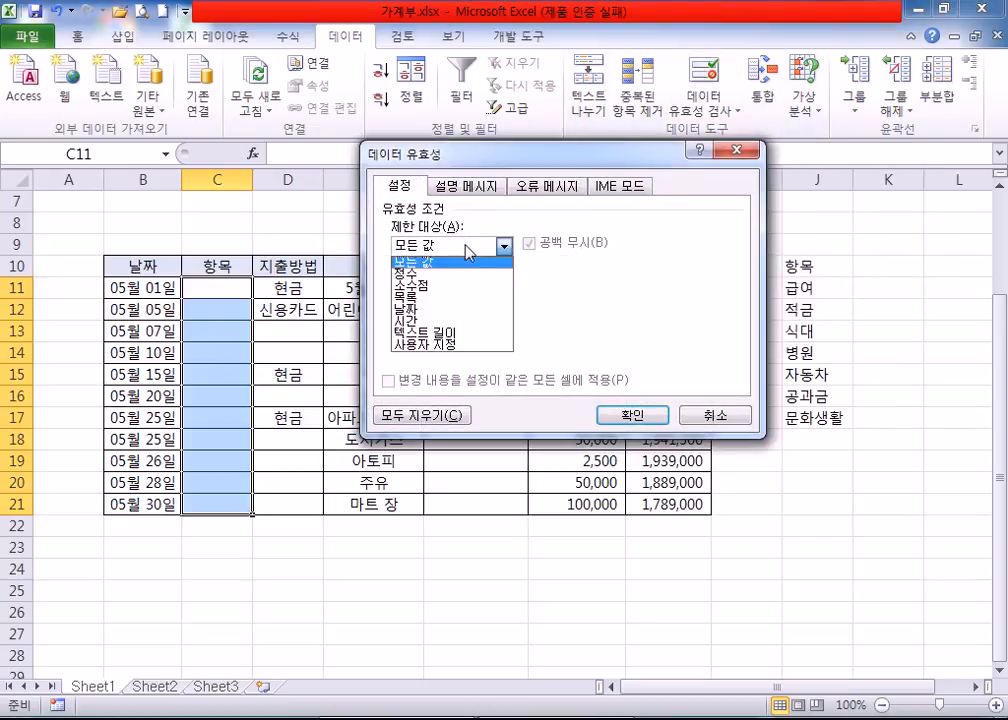
pyautogui.click(433, 298)
pyautogui.moveTo(475, 160); pyautogui.dragTo(388, 96)
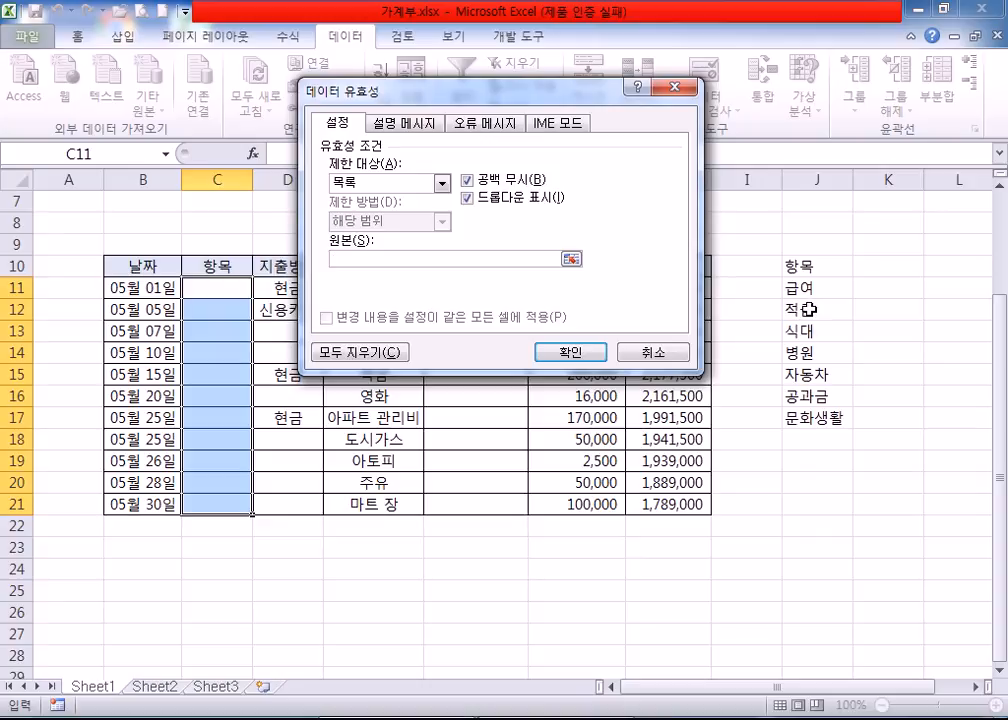
pyautogui.write('급여,적')
pyautogui.press('BackSpace')
pyautogui.press('BackSpace')
pyautogui.press('BackSpace')
pyautogui.press('BackSpace')
pyautogui.press('BackSpace')
pyautogui.press('BackSpace')
# Set the validation list source to the category cells =$J$11:$J$17 and apply the rule.
pyautogui.click(806, 288)
pyautogui.moveTo(806, 288); pyautogui.dragTo(797, 418)
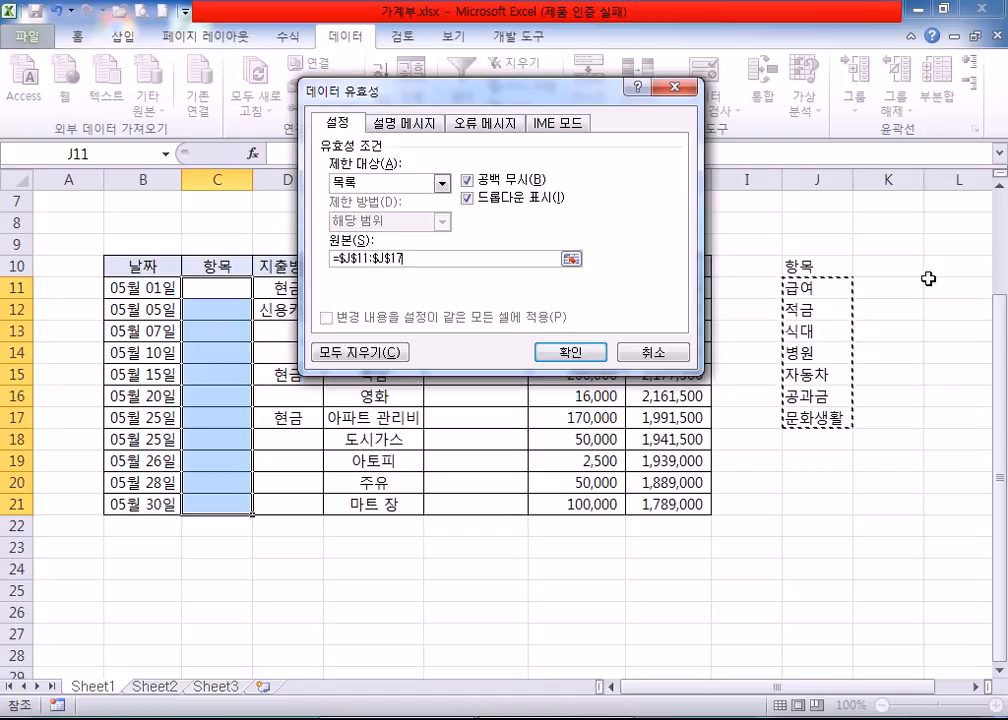
pyautogui.moveTo(434, 259); pyautogui.dragTo(288, 258)
pyautogui.press('Delete')
pyautogui.moveTo(792, 288); pyautogui.dragTo(792, 416)
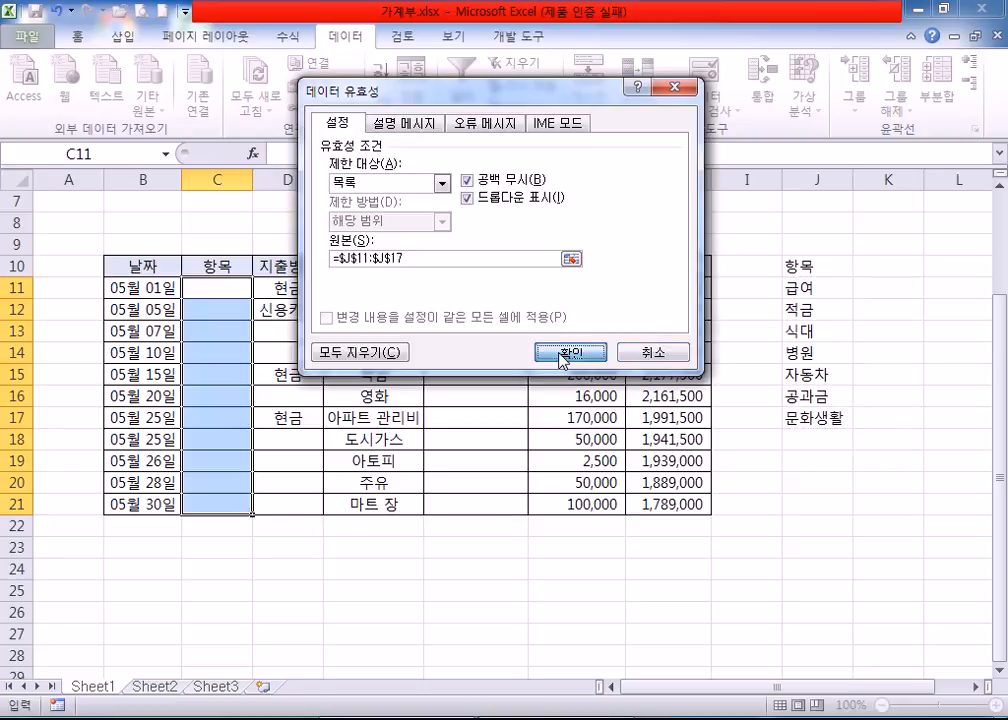
pyautogui.click(567, 353)
# Choose 자동차 from the dropdown list as the 항목 in C11.
pyautogui.click(209, 314)
pyautogui.click(245, 288)
pyautogui.click(261, 288)
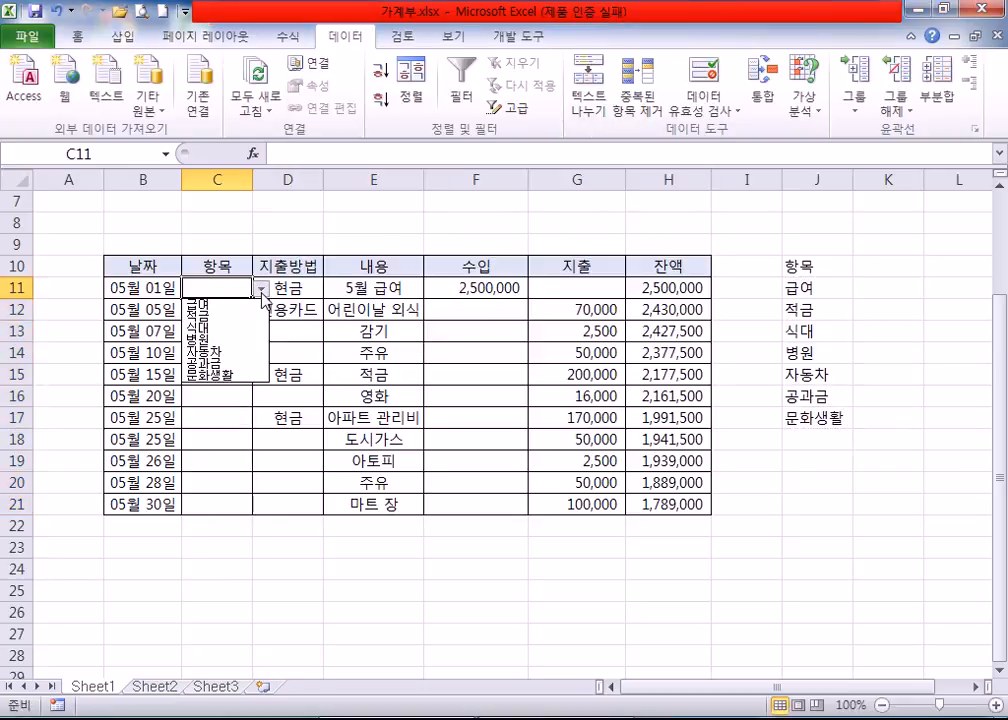
pyautogui.click(218, 353)
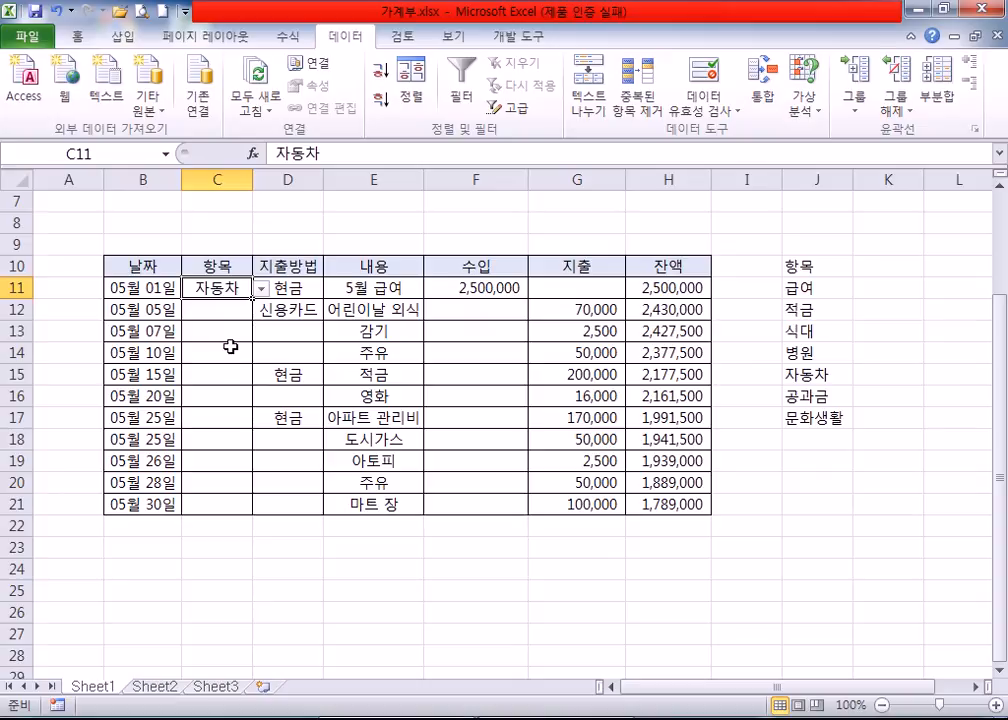
pyautogui.click(230, 346)
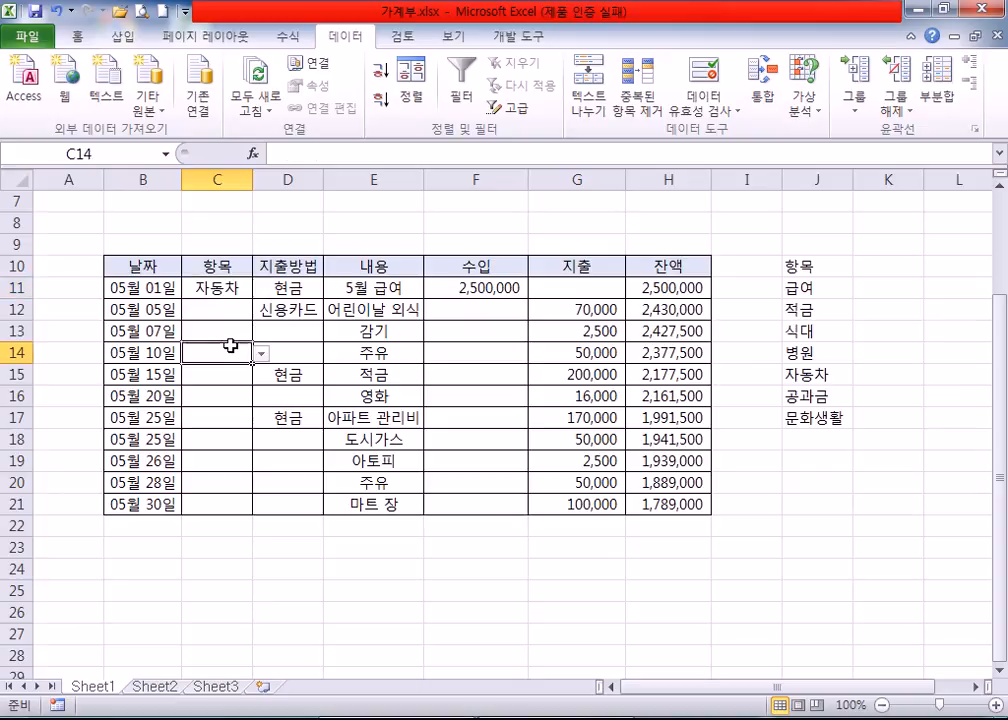
pyautogui.scroll(2, 230, 346)
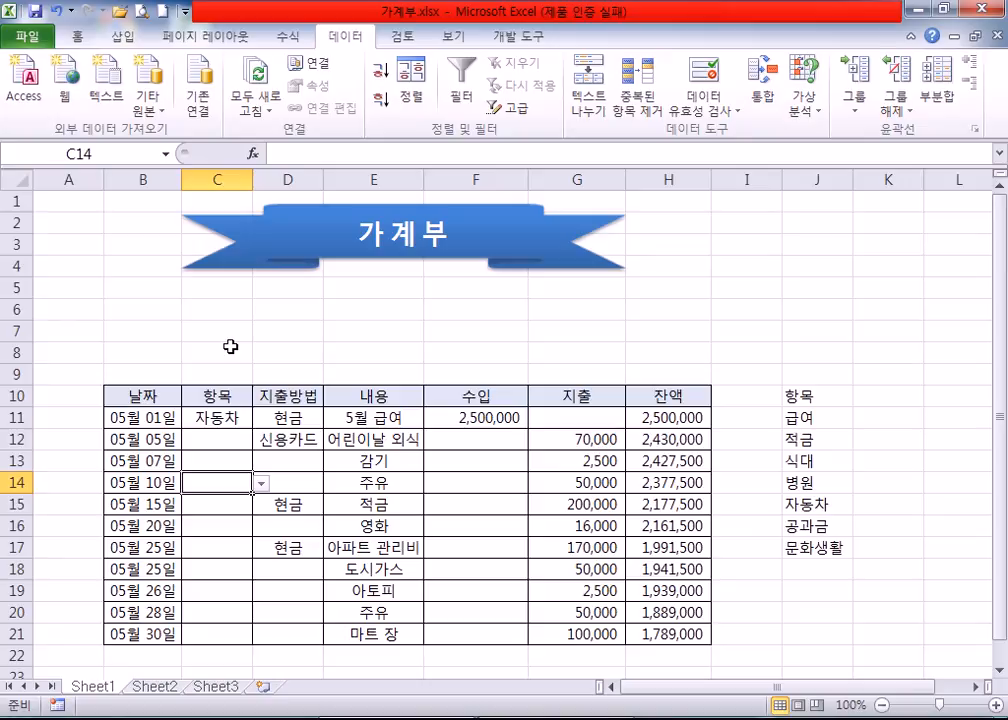
pyautogui.scroll(-2, 230, 346)
pyautogui.click(510, 285)
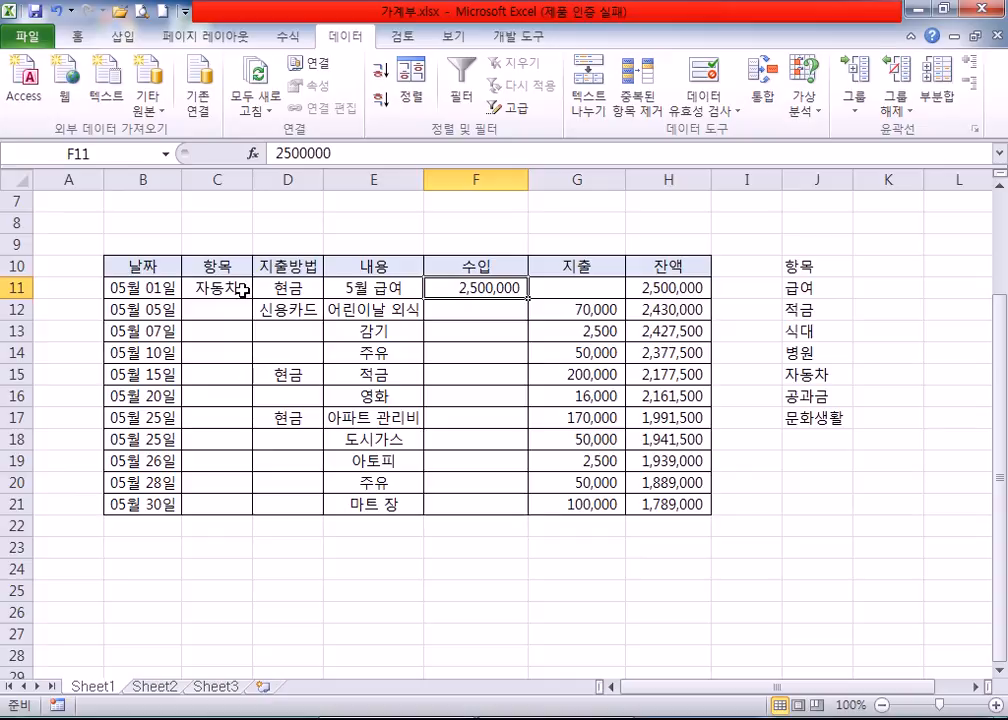
# Add 교육비 in J18 at the end of the 항목 source list.
pyautogui.click(815, 288)
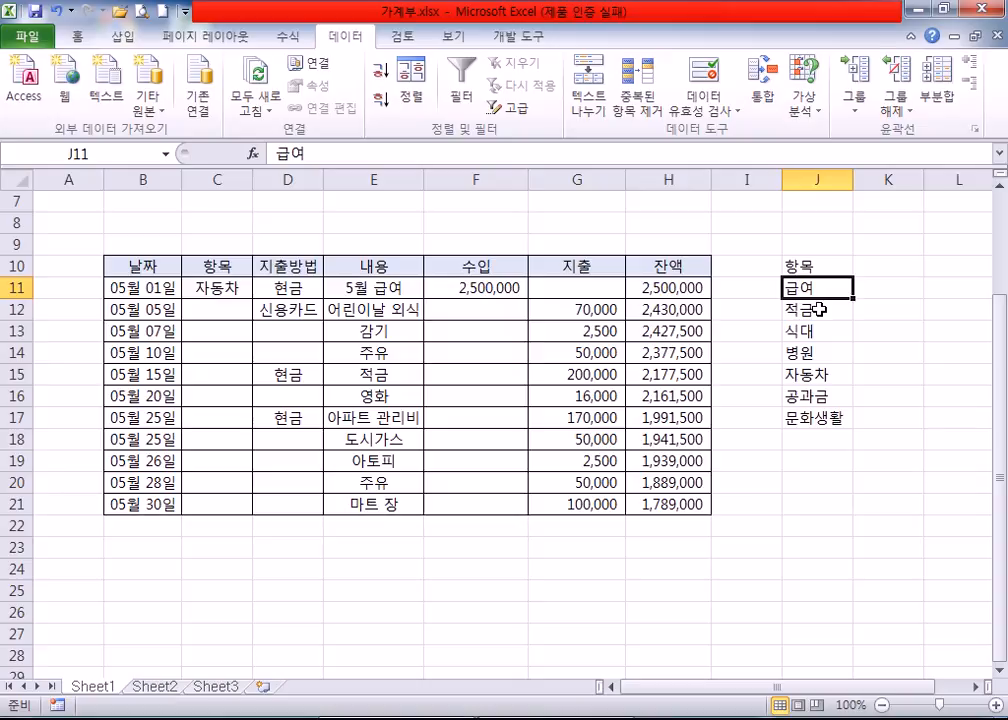
pyautogui.click(806, 432)
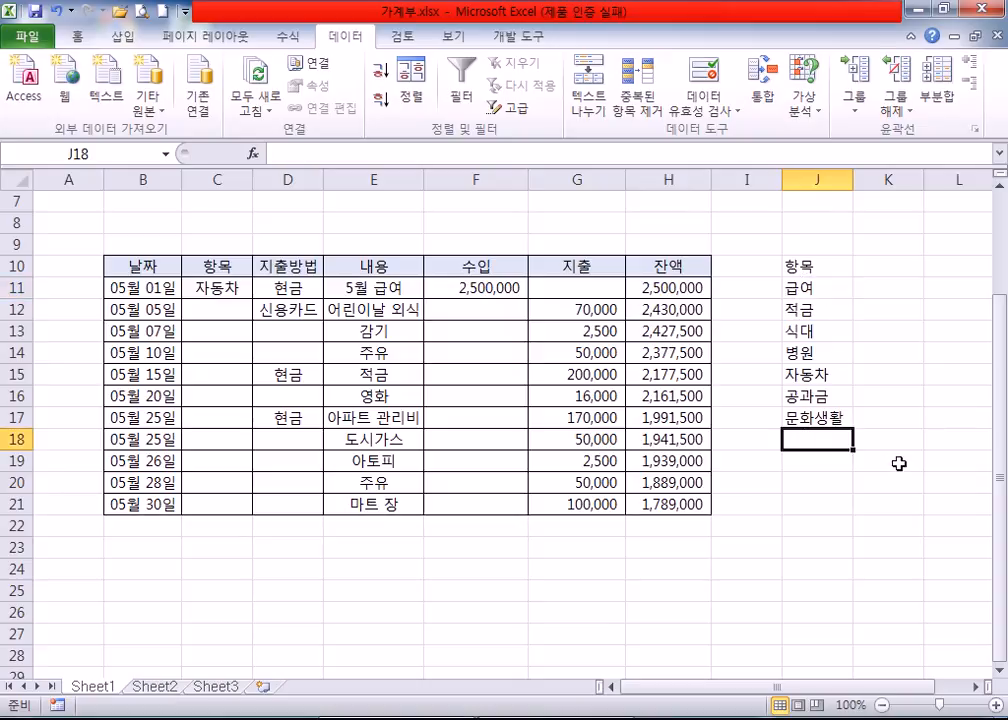
pyautogui.write('교육비')
pyautogui.press('Return')
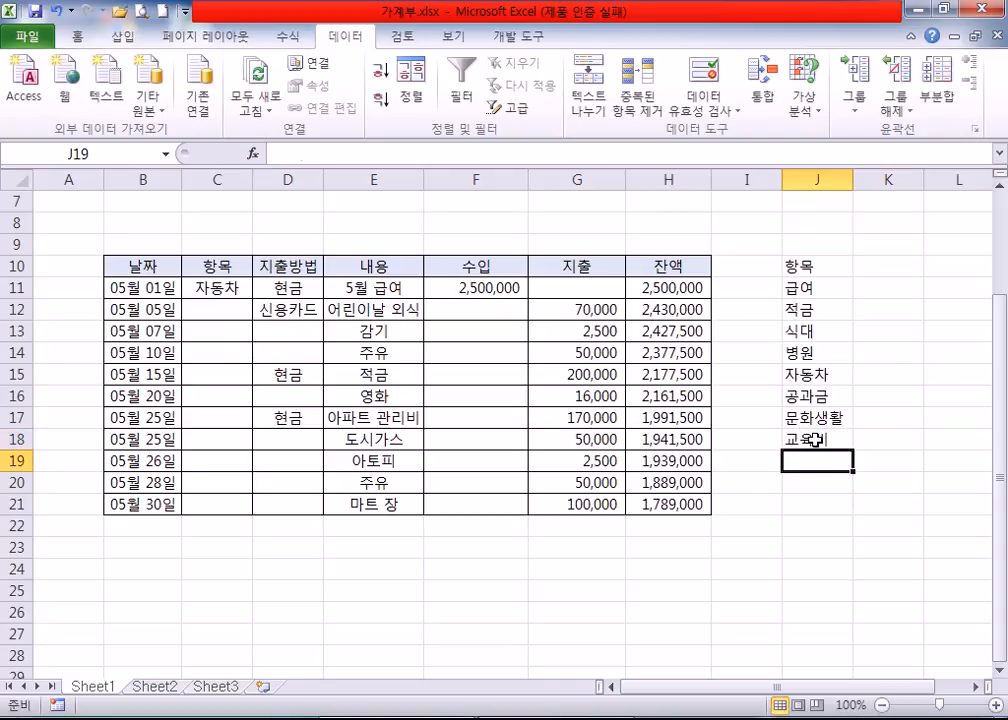
pyautogui.click(860, 424)
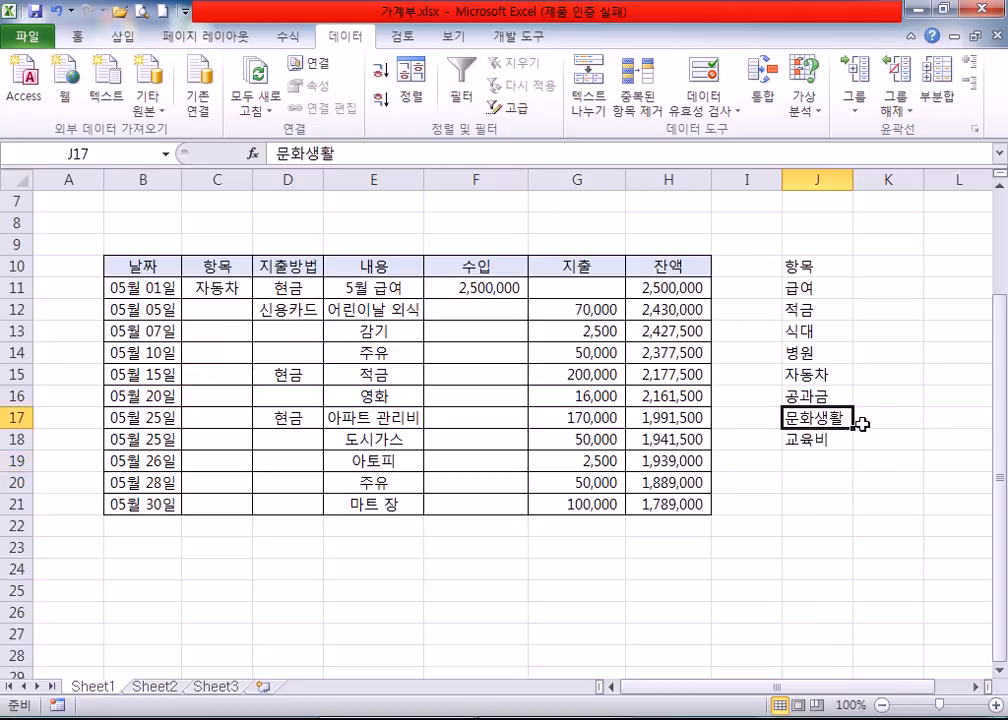
pyautogui.click(893, 417)
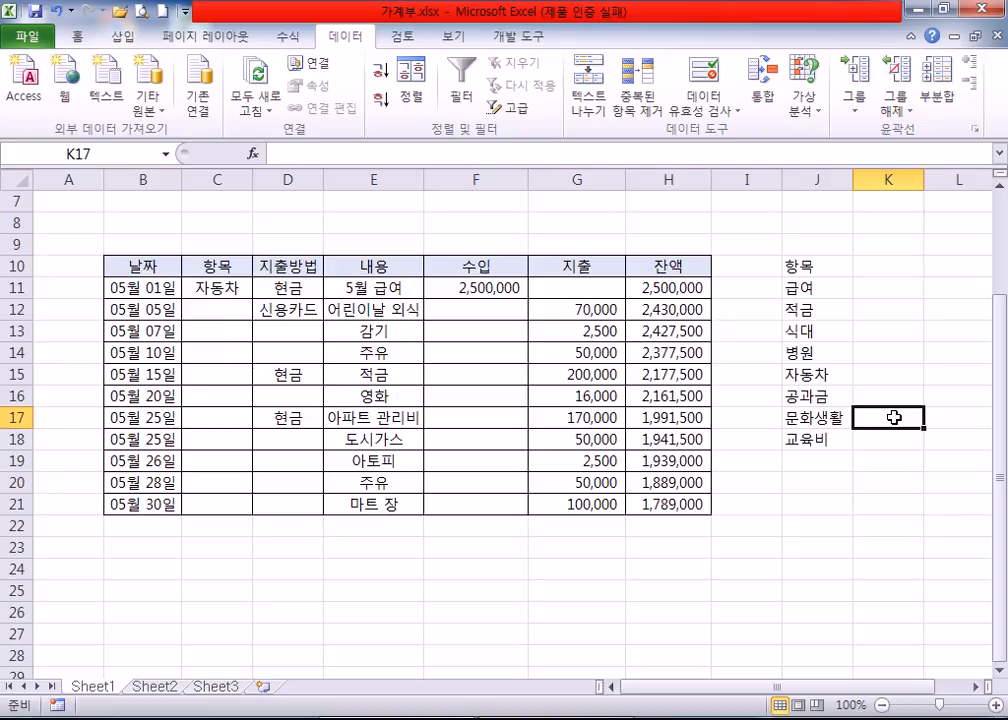
pyautogui.click(826, 342)
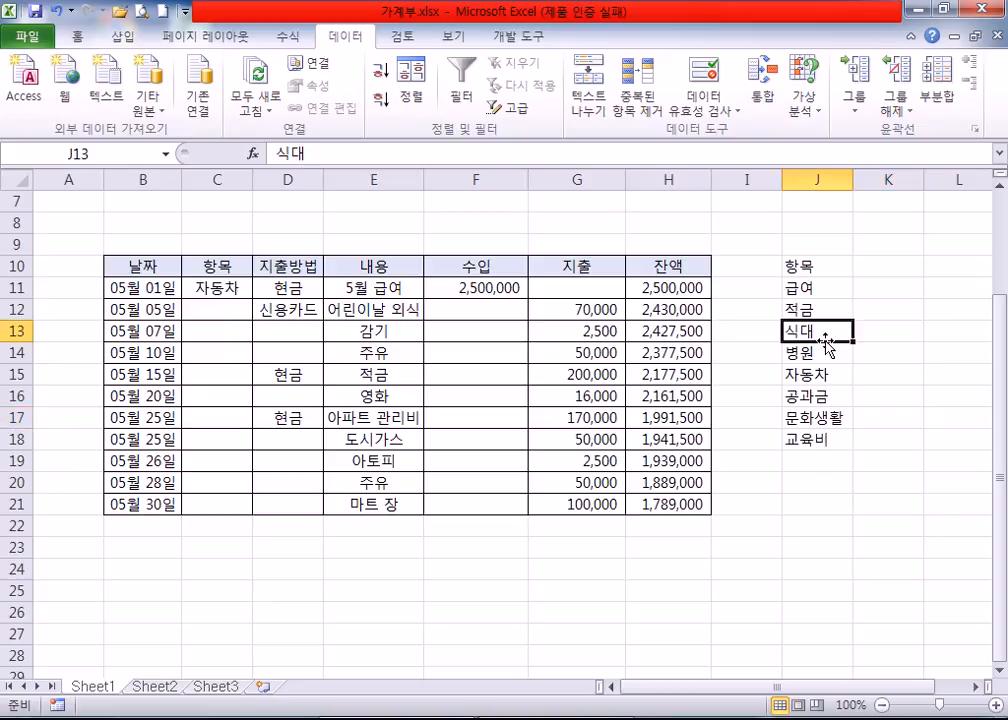
# Add 외식 in J19 as another category of the 항목 source list.
pyautogui.click(815, 456)
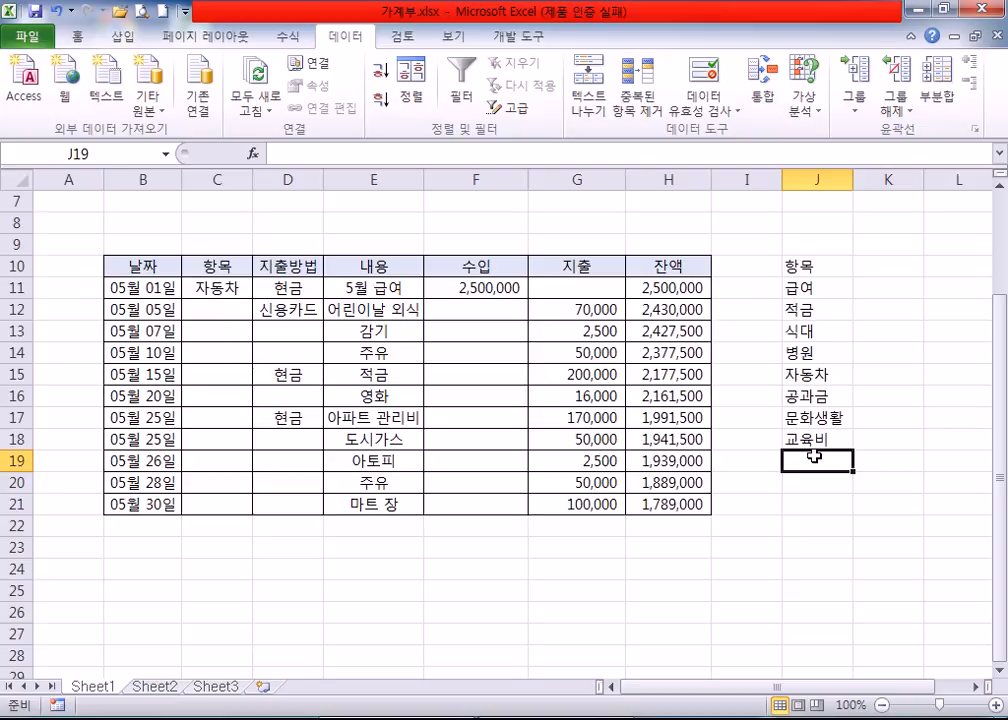
pyautogui.write('외식')
pyautogui.press('Return')
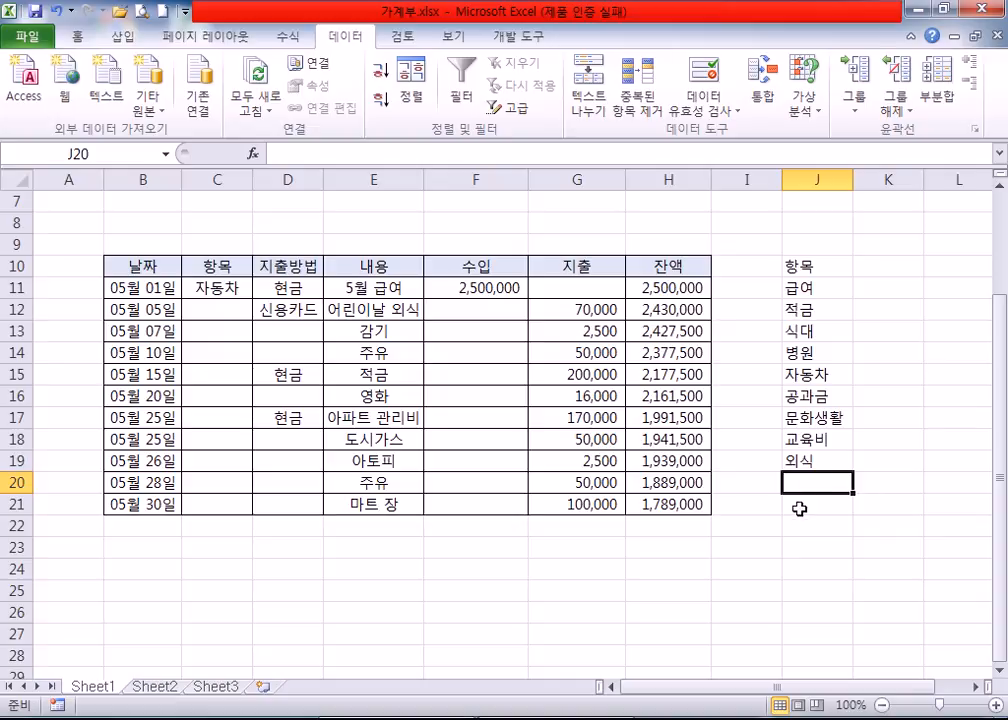
# Change the validation list source of C11:C21 to =$J$11:$J$23, leaving spare rows for more categories, and apply it.
pyautogui.moveTo(229, 297); pyautogui.dragTo(200, 504)
pyautogui.click(638, 90)
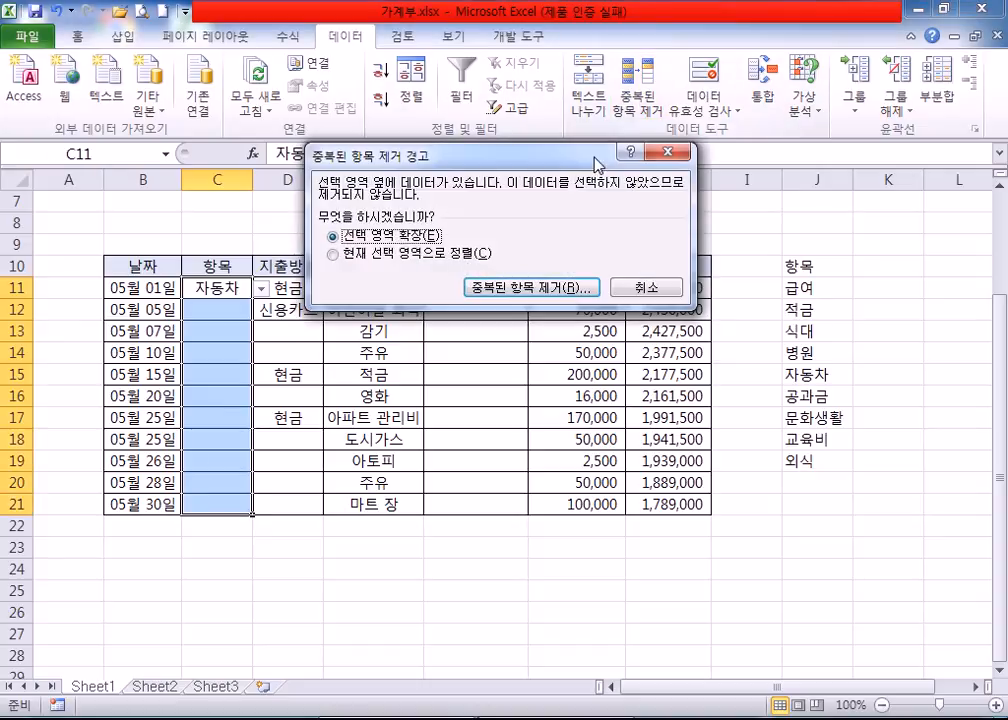
pyautogui.click(646, 288)
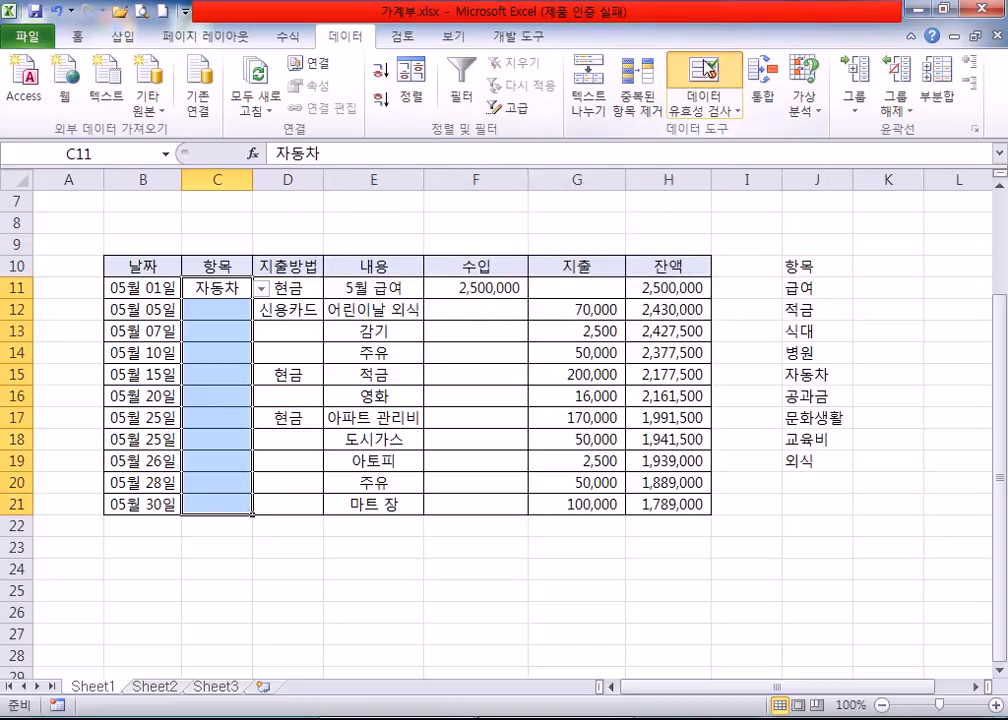
pyautogui.click(705, 78)
pyautogui.click(409, 260)
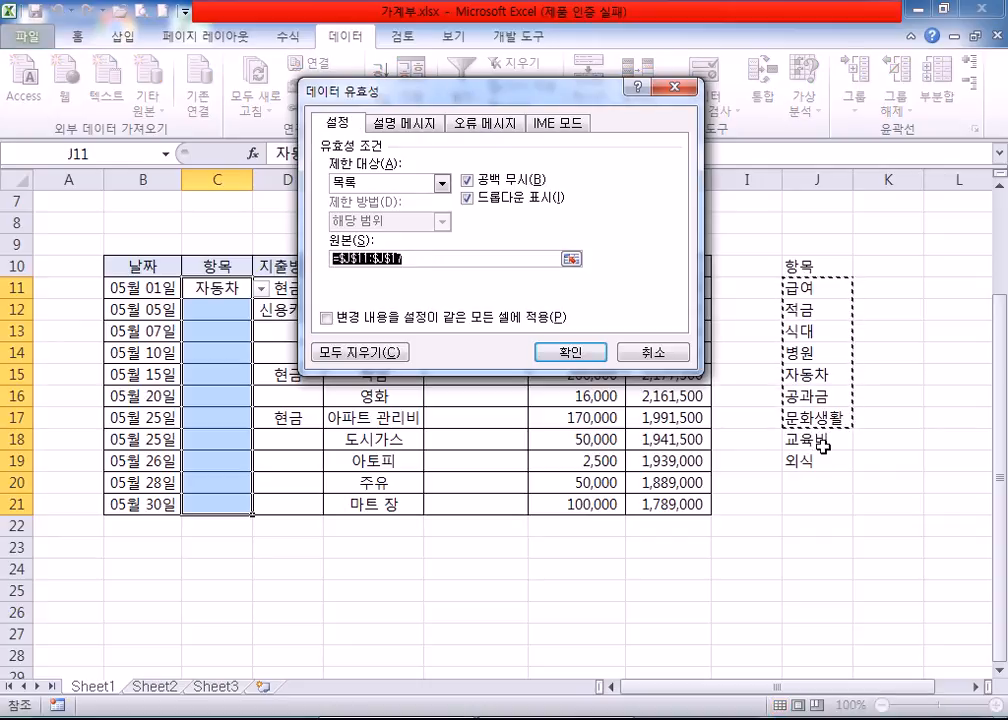
pyautogui.click(462, 258)
pyautogui.moveTo(462, 258); pyautogui.dragTo(265, 262)
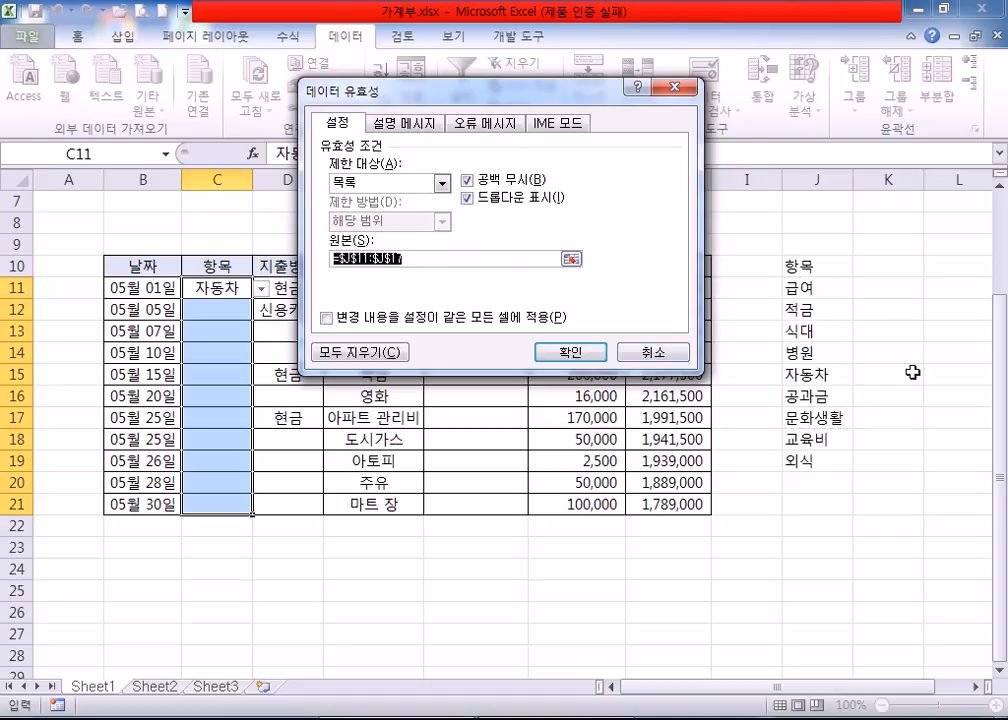
pyautogui.moveTo(815, 285); pyautogui.dragTo(806, 460)
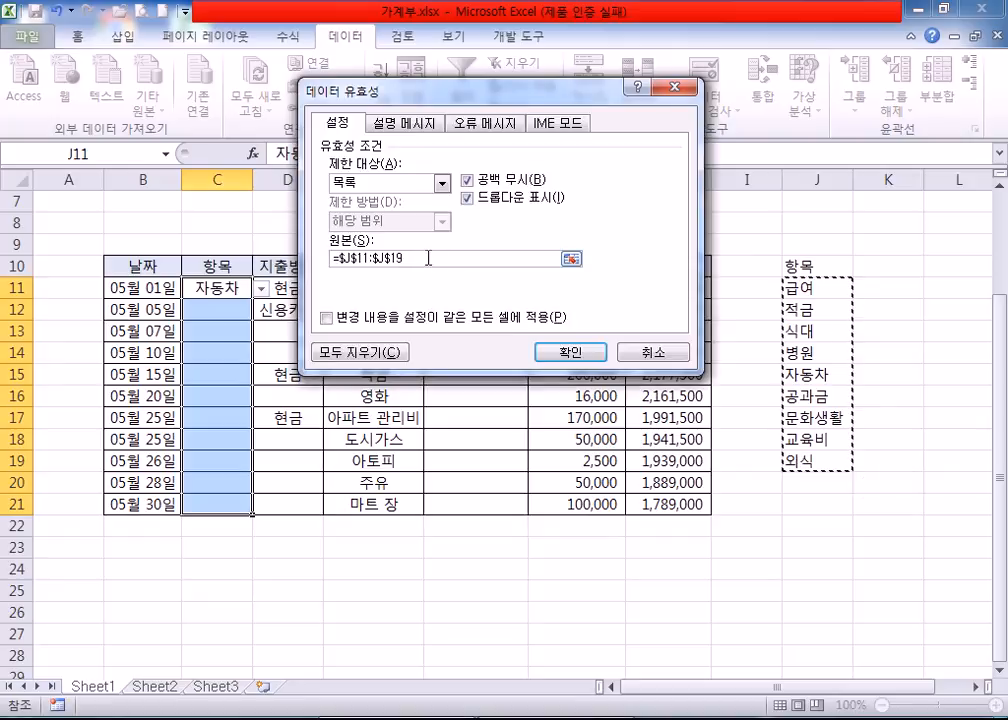
pyautogui.moveTo(820, 287); pyautogui.dragTo(818, 548)
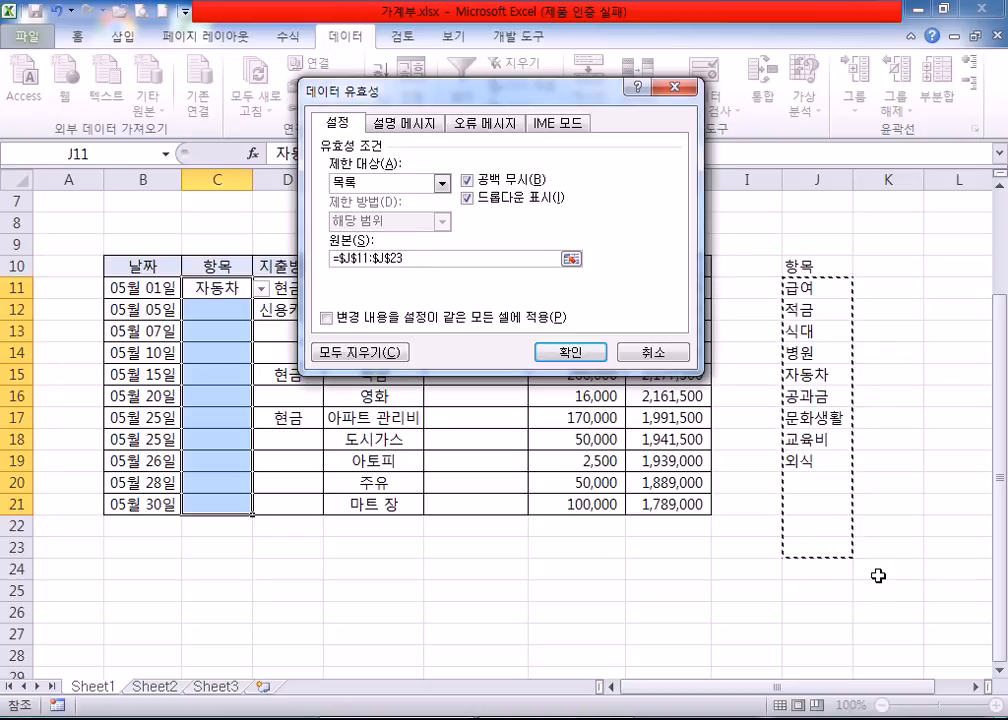
pyautogui.scroll(-2, 848, 545)
pyautogui.scroll(1, 850, 437)
pyautogui.click(585, 355)
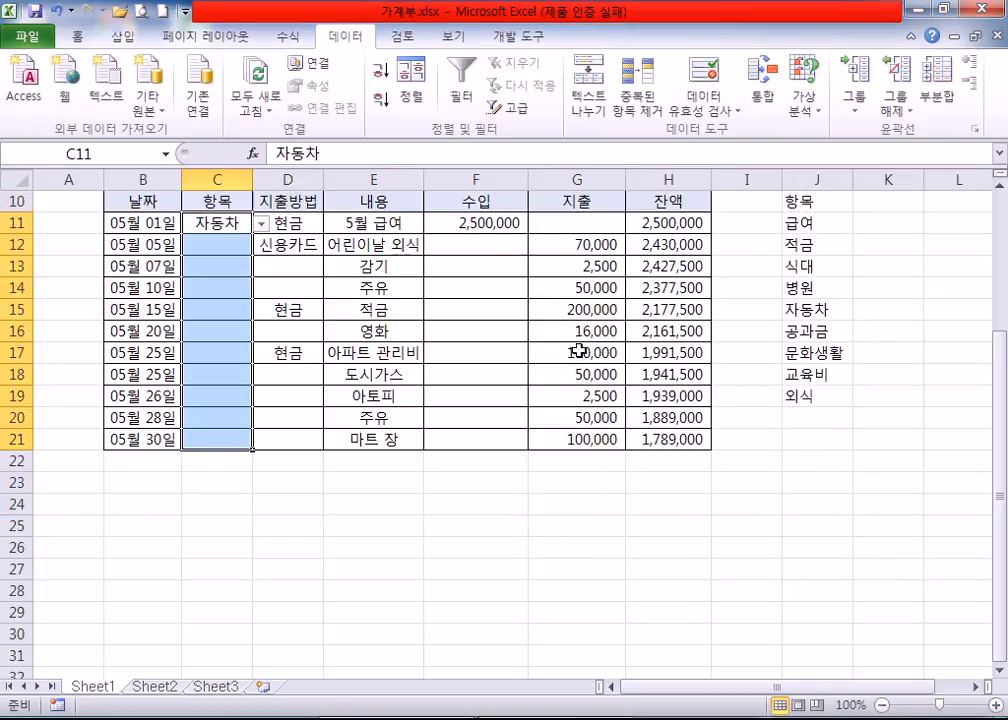
# Look through the extended dropdown list in C13 and choose 병원 as the 항목.
pyautogui.click(209, 242)
pyautogui.click(232, 265)
pyautogui.click(261, 267)
pyautogui.scroll(-1, 234, 355)
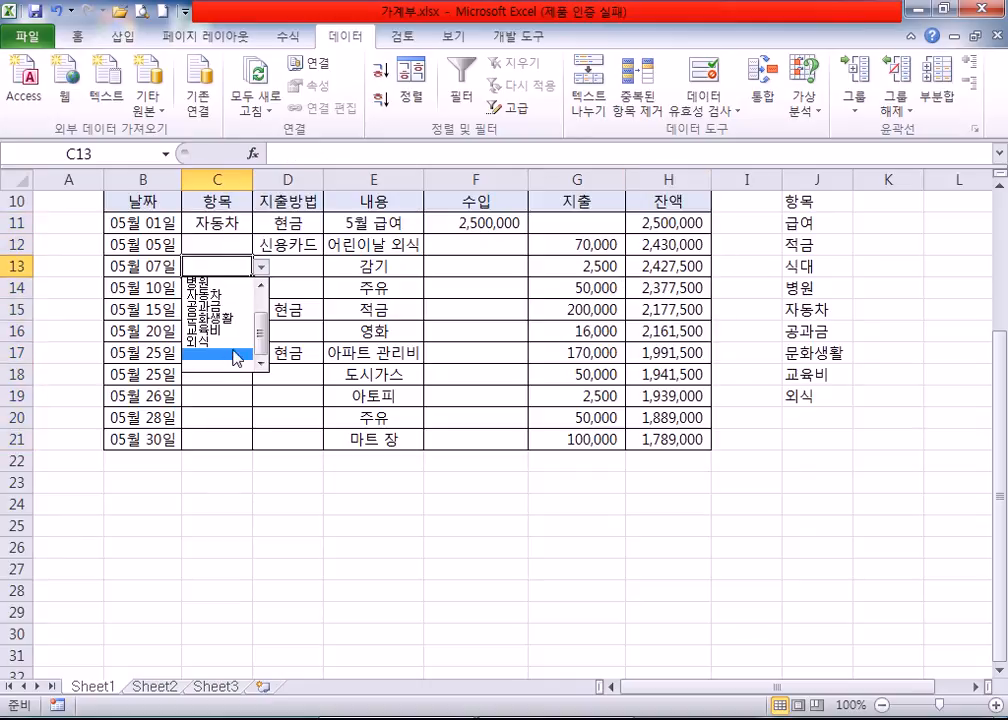
pyautogui.scroll(1, 261, 330)
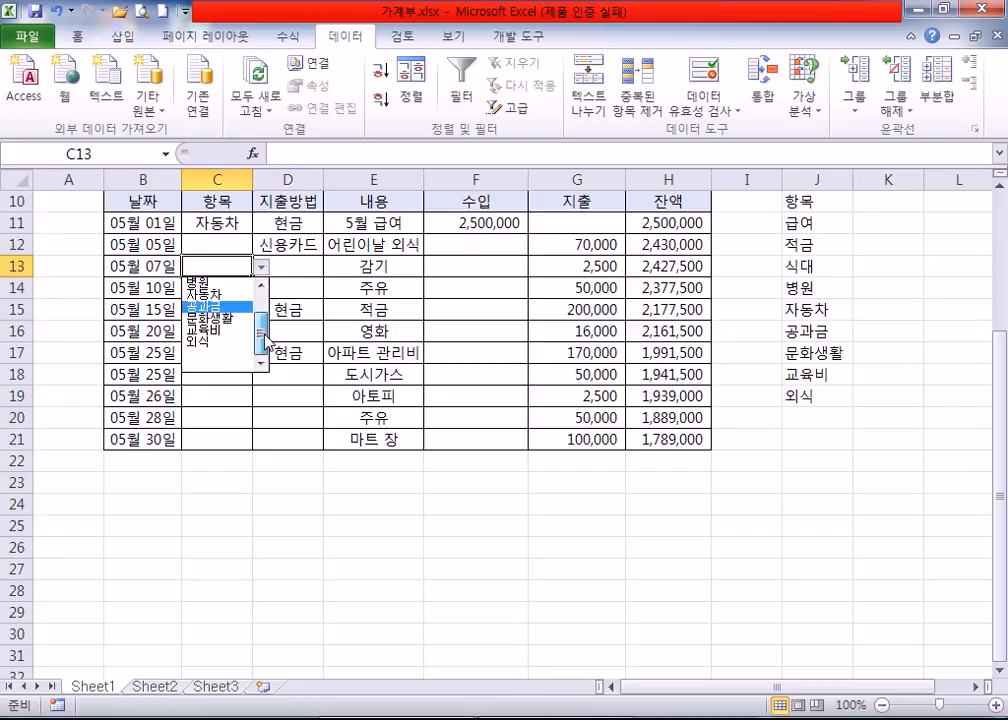
pyautogui.click(222, 320)
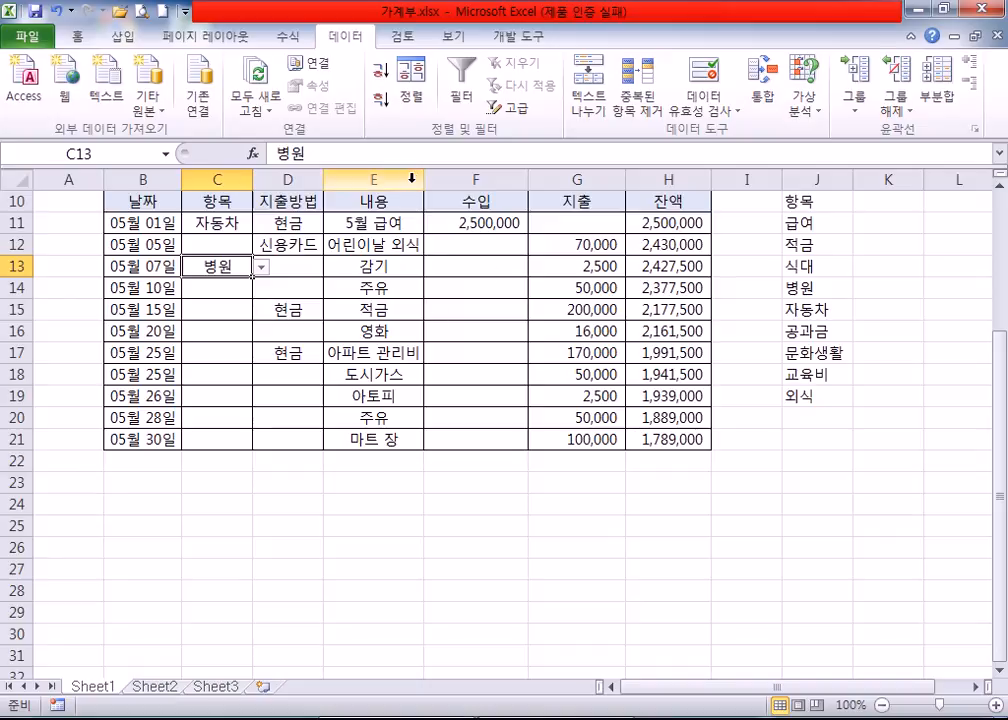
pyautogui.click(385, 180)
pyautogui.click(345, 287)
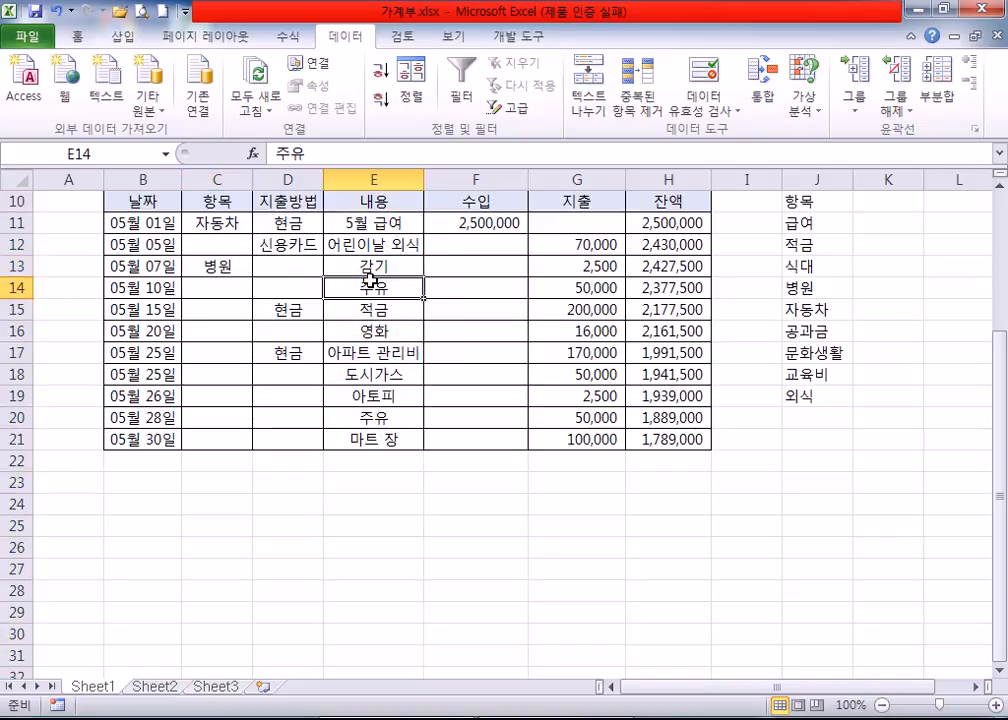
pyautogui.click(366, 244)
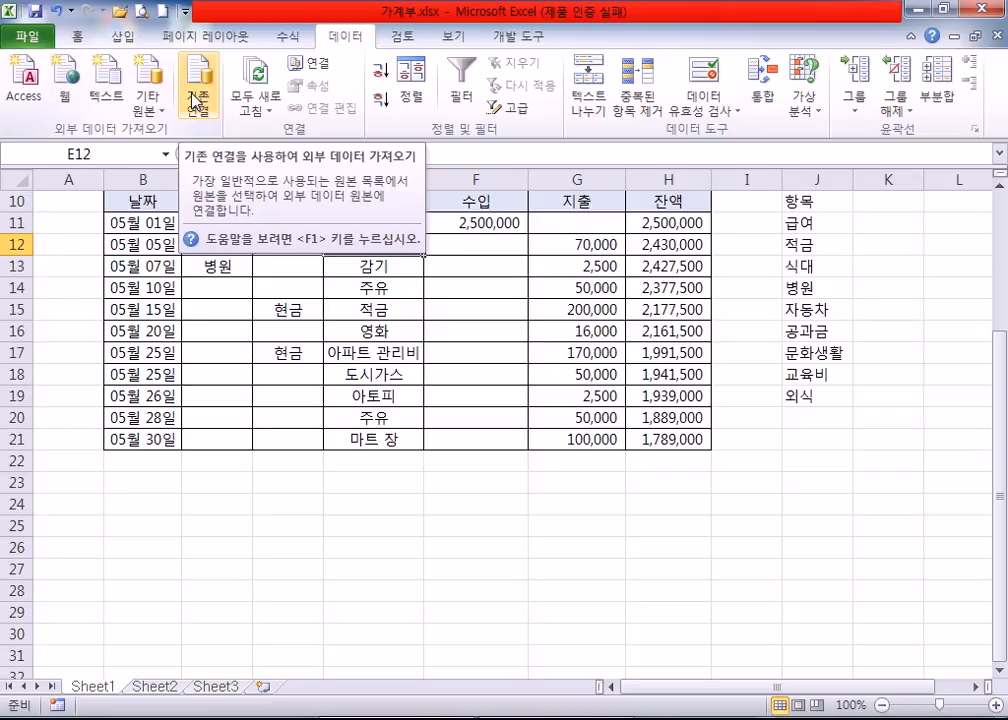
pyautogui.click(196, 296)
pyautogui.scroll(3, 240, 315)
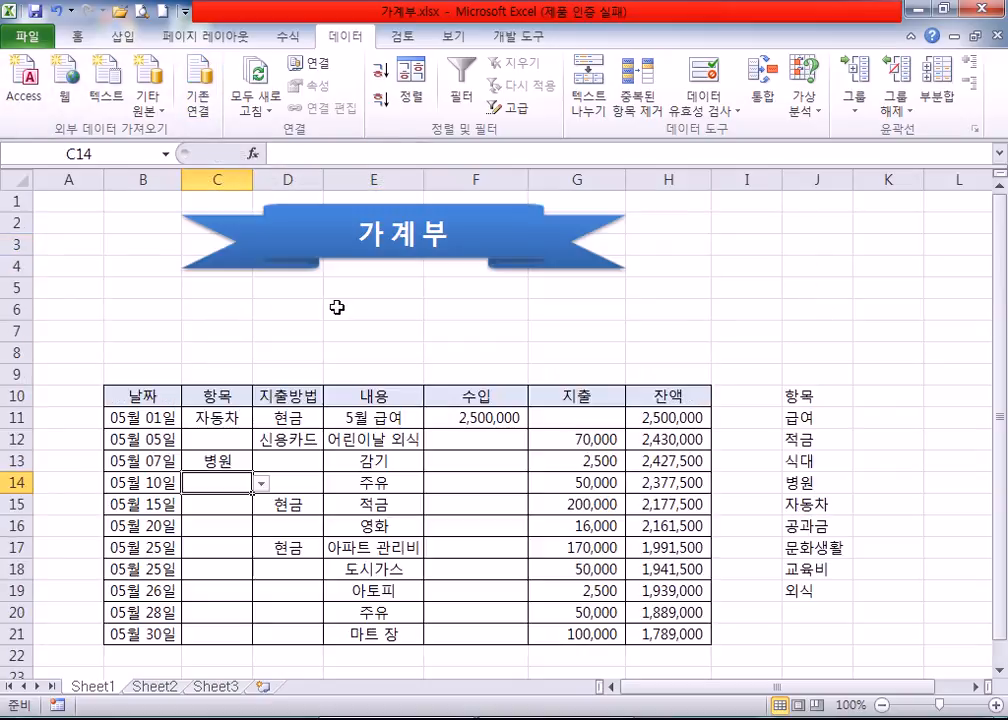
pyautogui.click(387, 308)
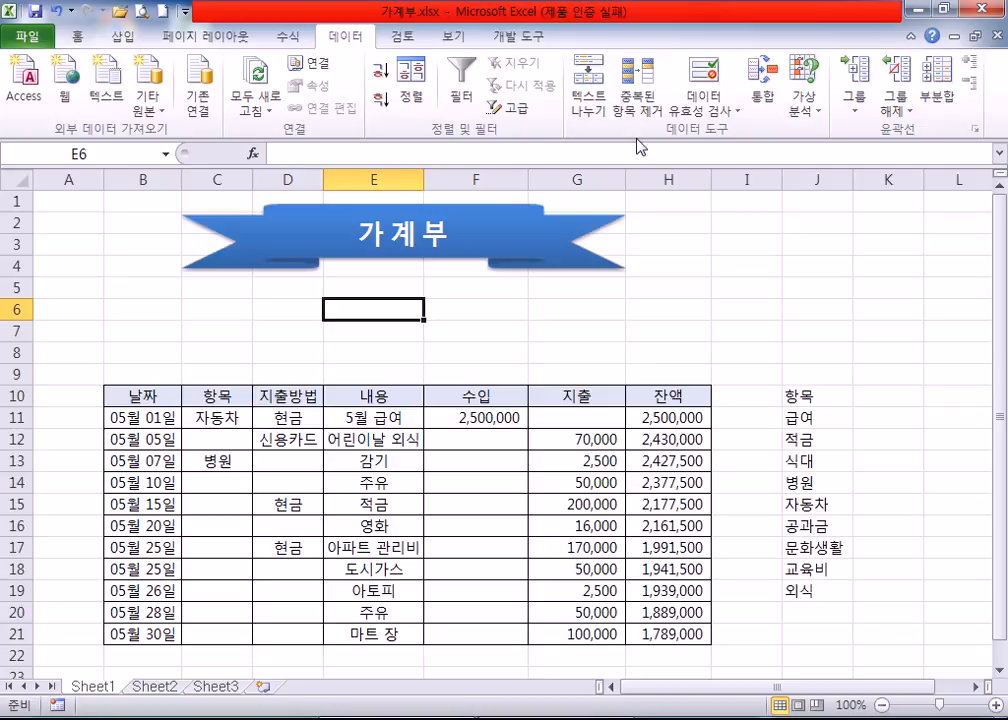
# Restore the workbook window to a smaller size and examine the 확인란 approval table on Sheet2 against Sheet1.
pyautogui.click(942, 8)
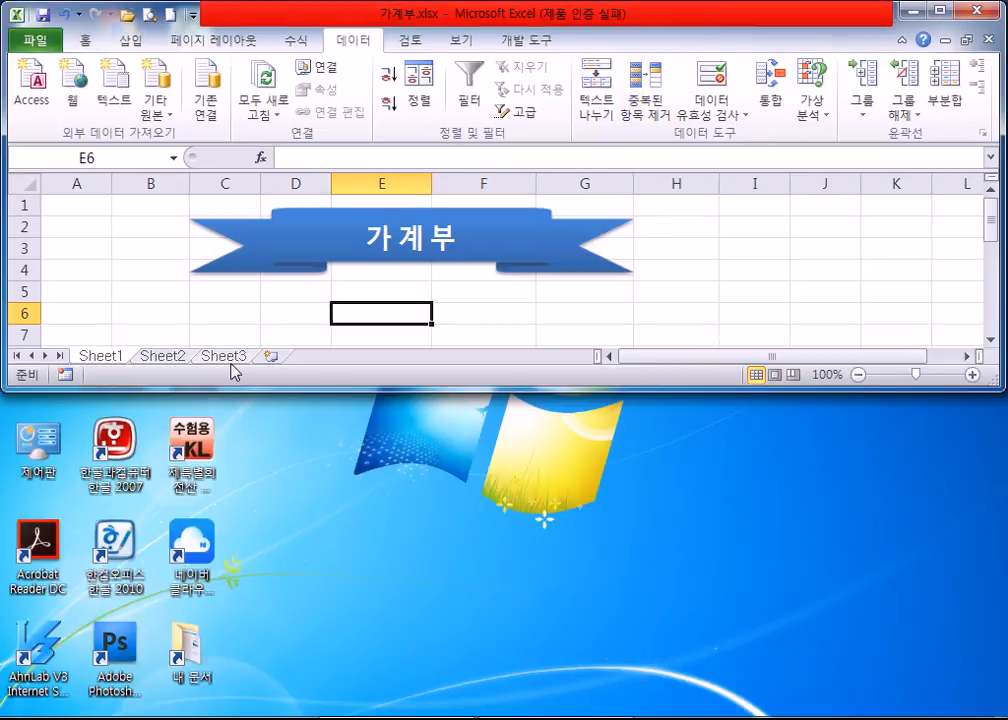
pyautogui.click(160, 357)
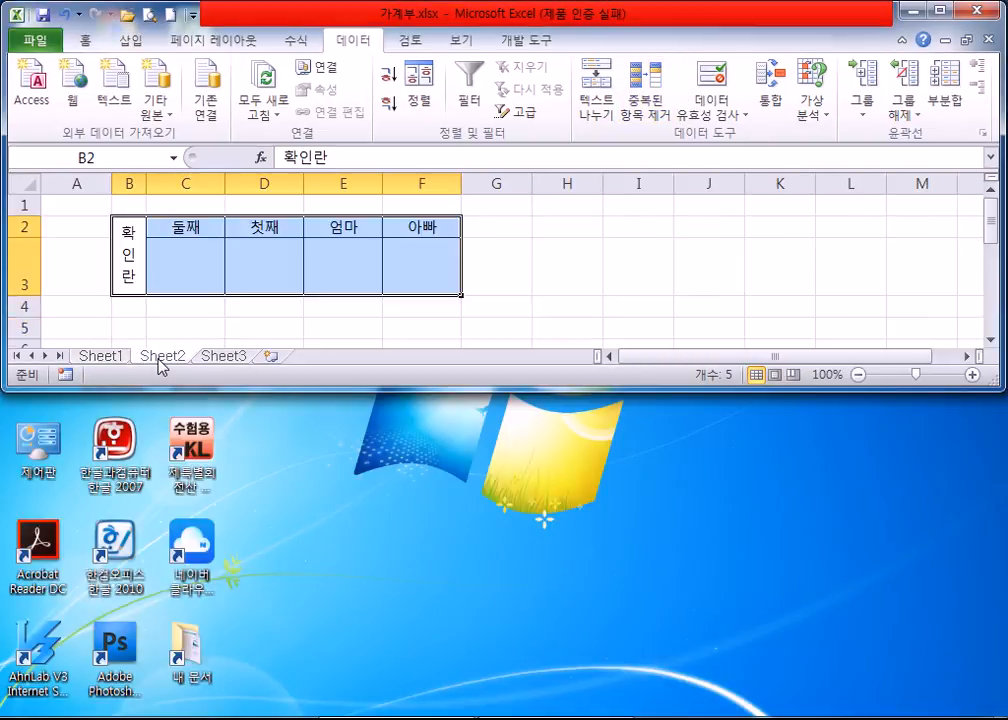
pyautogui.click(212, 356)
pyautogui.click(172, 356)
pyautogui.click(116, 357)
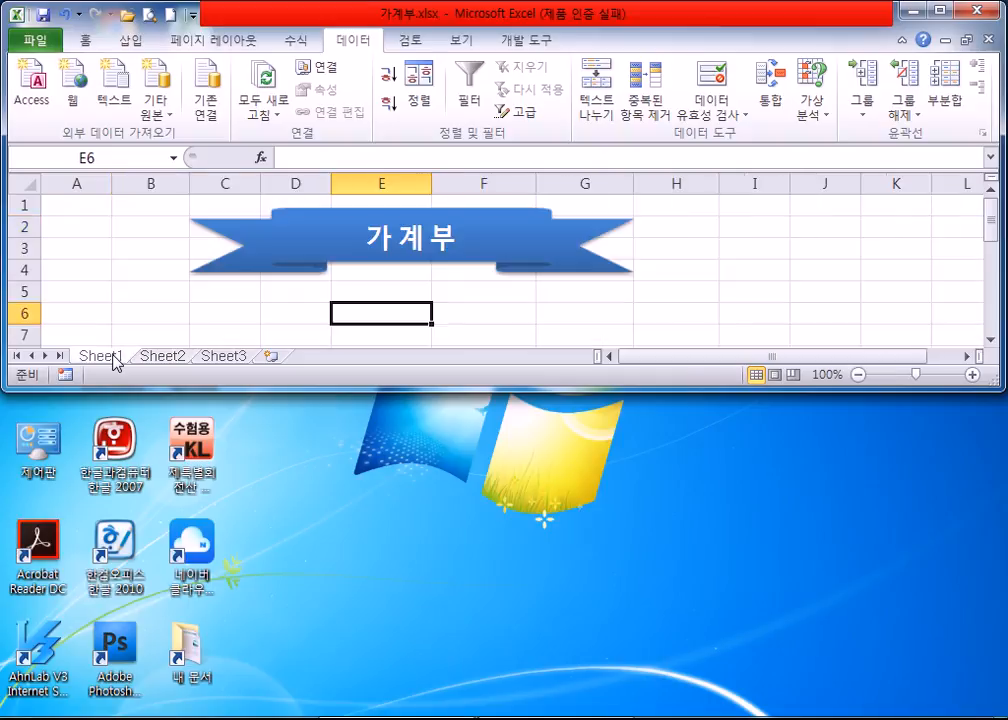
pyautogui.click(143, 356)
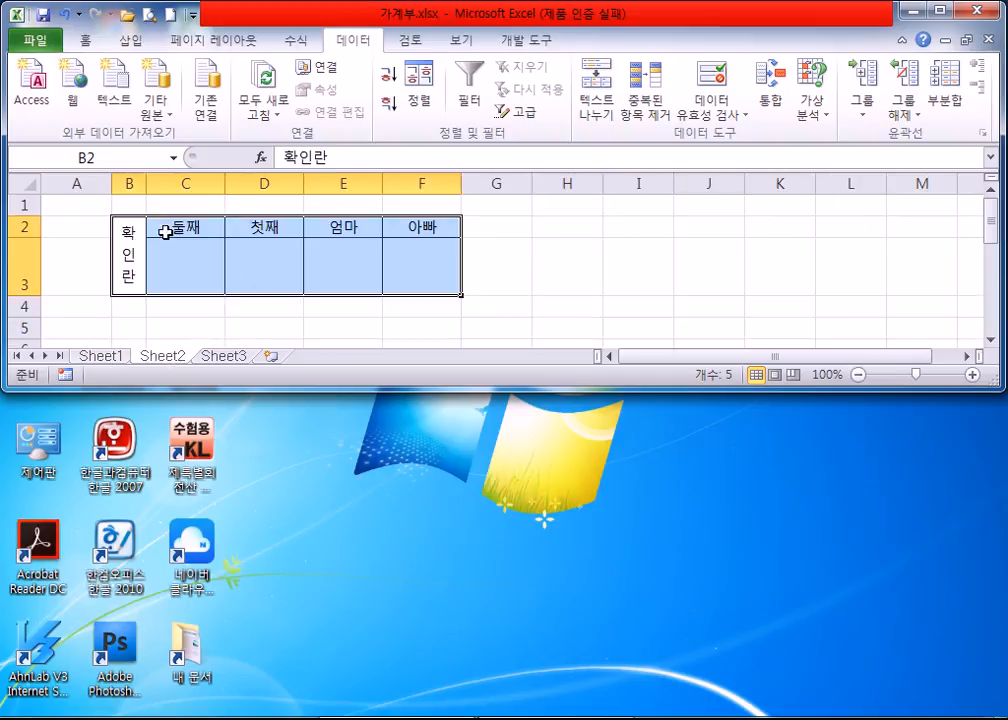
pyautogui.moveTo(140, 223); pyautogui.dragTo(430, 245)
pyautogui.click(90, 277)
pyautogui.moveTo(128, 229); pyautogui.dragTo(402, 233)
pyautogui.click(97, 357)
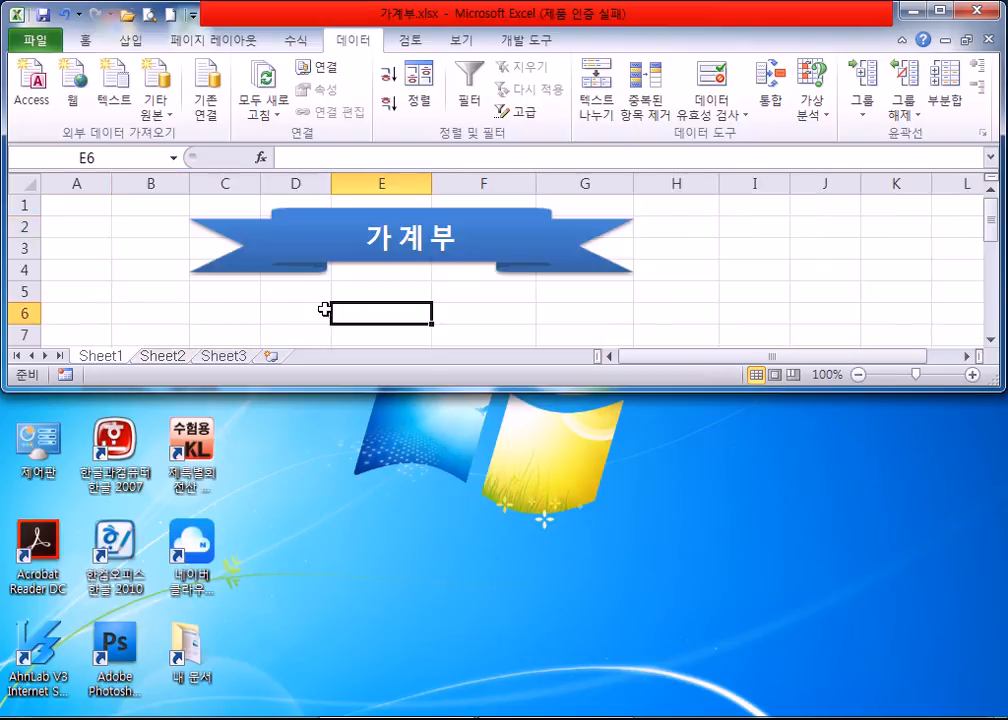
# Make the workbook window taller to bring the empty area E6:H9 and the upper ledger rows of Sheet1 into view.
pyautogui.moveTo(353, 389); pyautogui.dragTo(344, 550)
pyautogui.moveTo(367, 308); pyautogui.dragTo(665, 371)
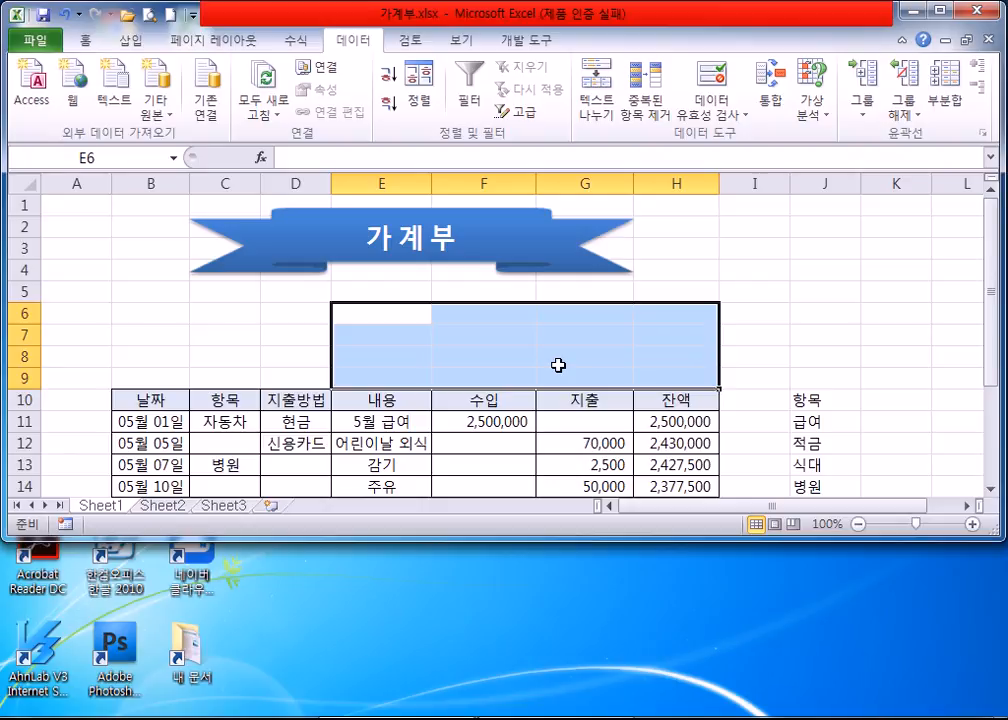
pyautogui.click(558, 365)
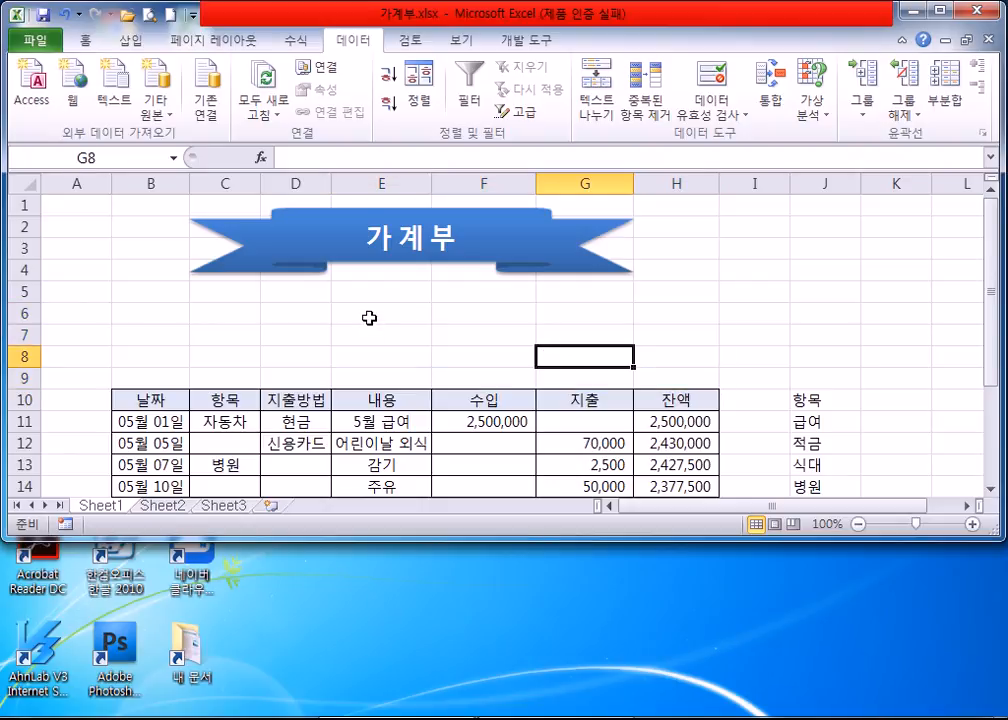
# Try copying the 확인란 table B2:F3 from Sheet2 into Sheet1 at E6 as ordinary cells, and undo the paste.
pyautogui.click(166, 506)
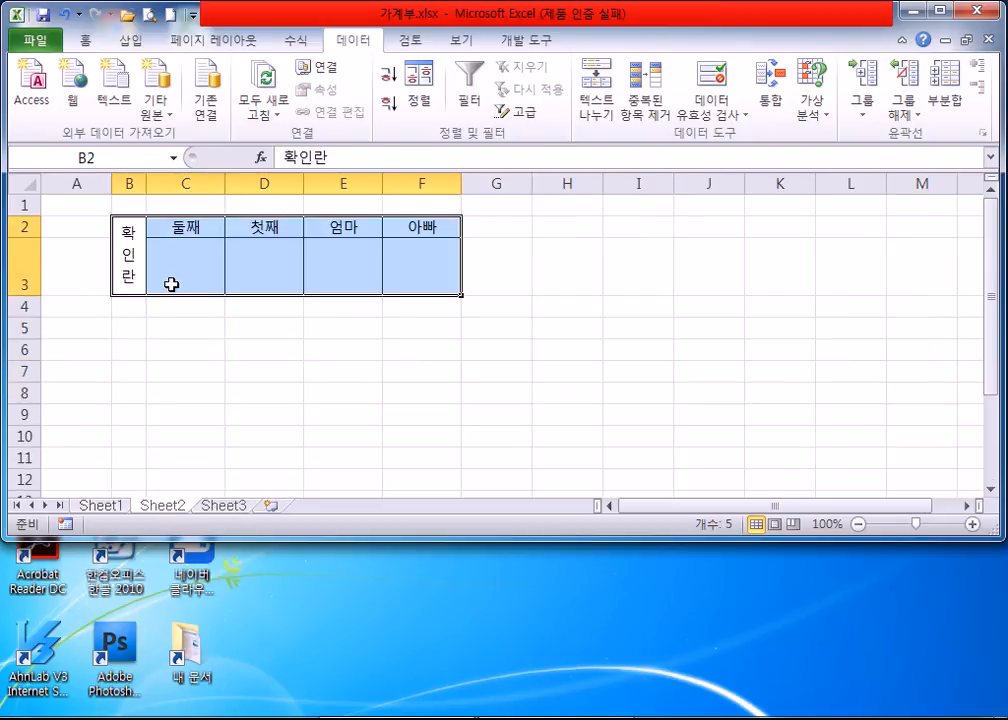
pyautogui.rightClick(163, 264)
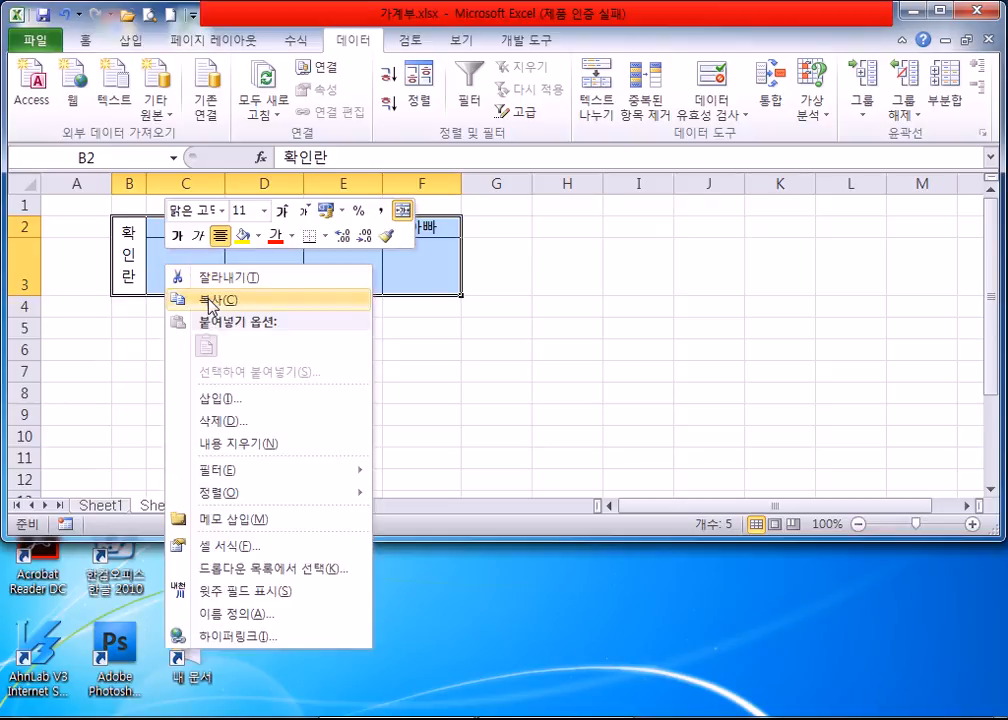
pyautogui.click(205, 295)
pyautogui.click(99, 507)
pyautogui.click(360, 311)
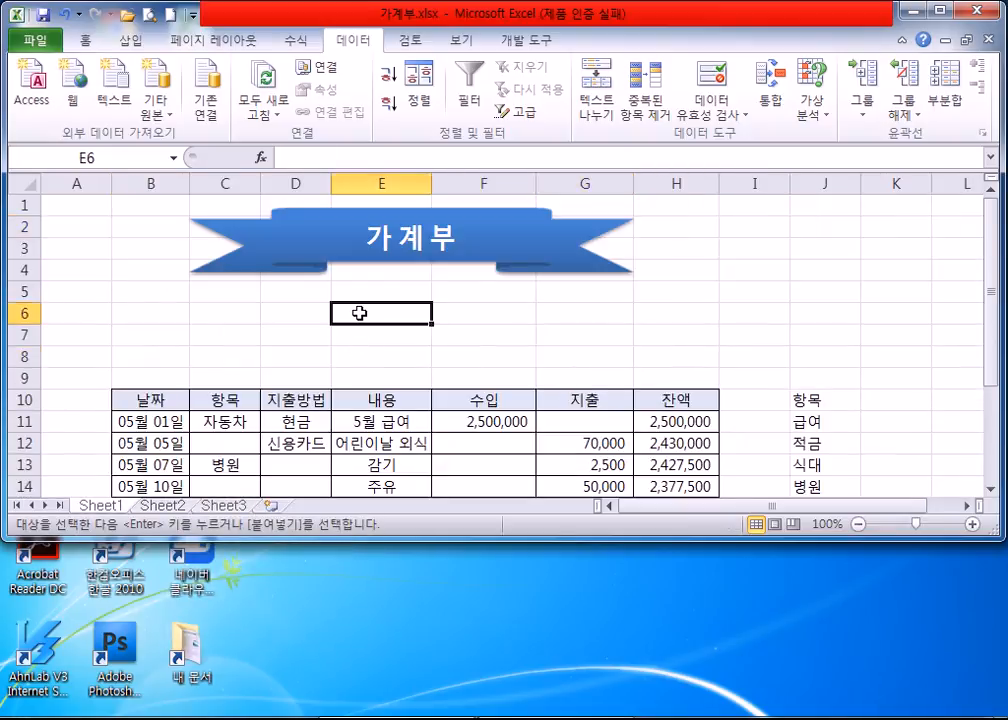
pyautogui.hotkey('ctrl', 'v')
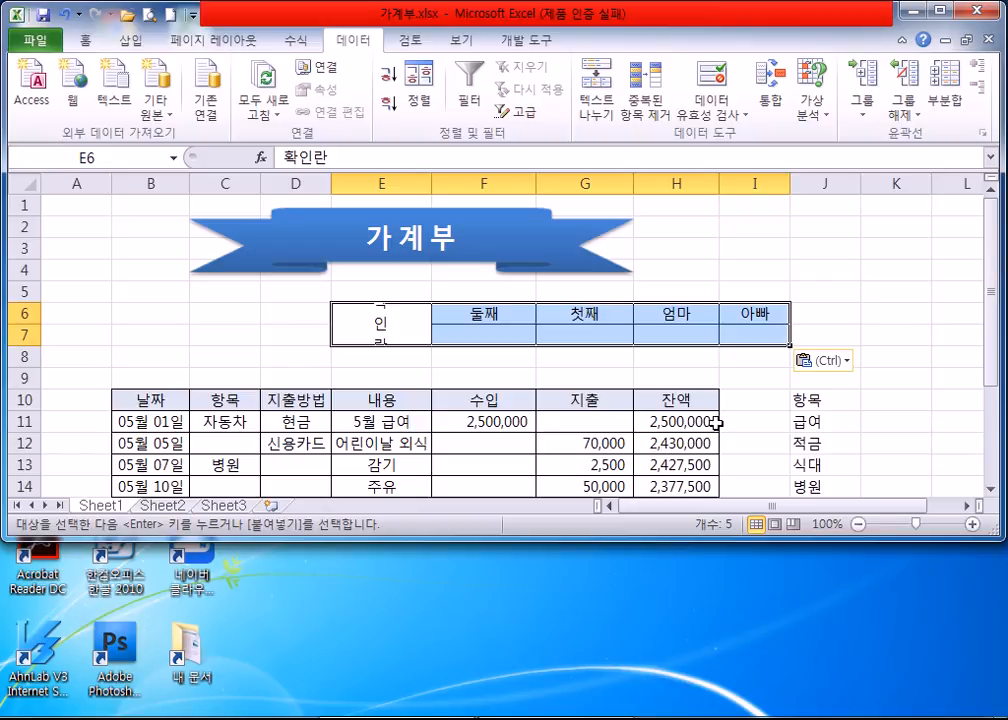
pyautogui.hotkey('ctrl', 'z')
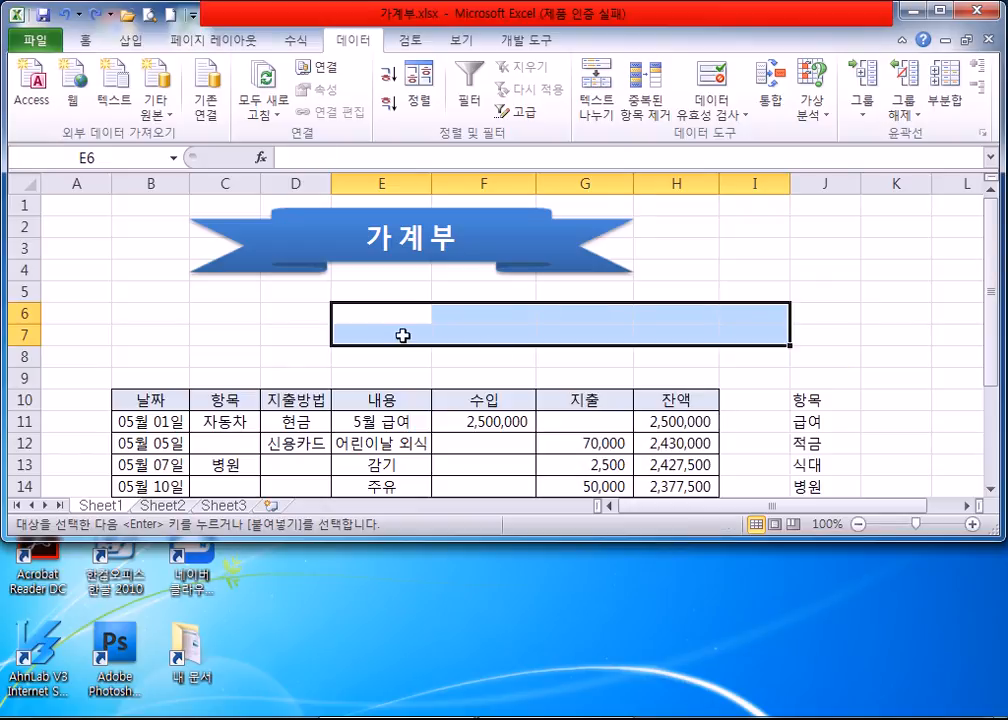
pyautogui.click(401, 335)
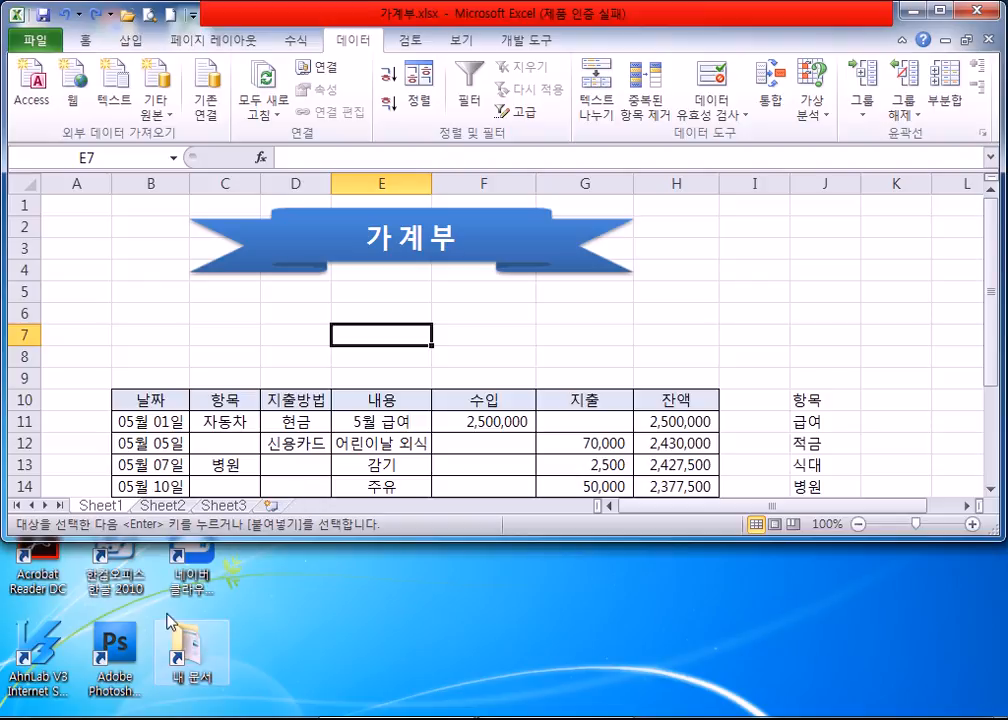
# Compare the row 3 height and column B width of Sheet2's 확인란 table with the empty area E6:H8 on Sheet1.
pyautogui.click(162, 505)
pyautogui.click(20, 262)
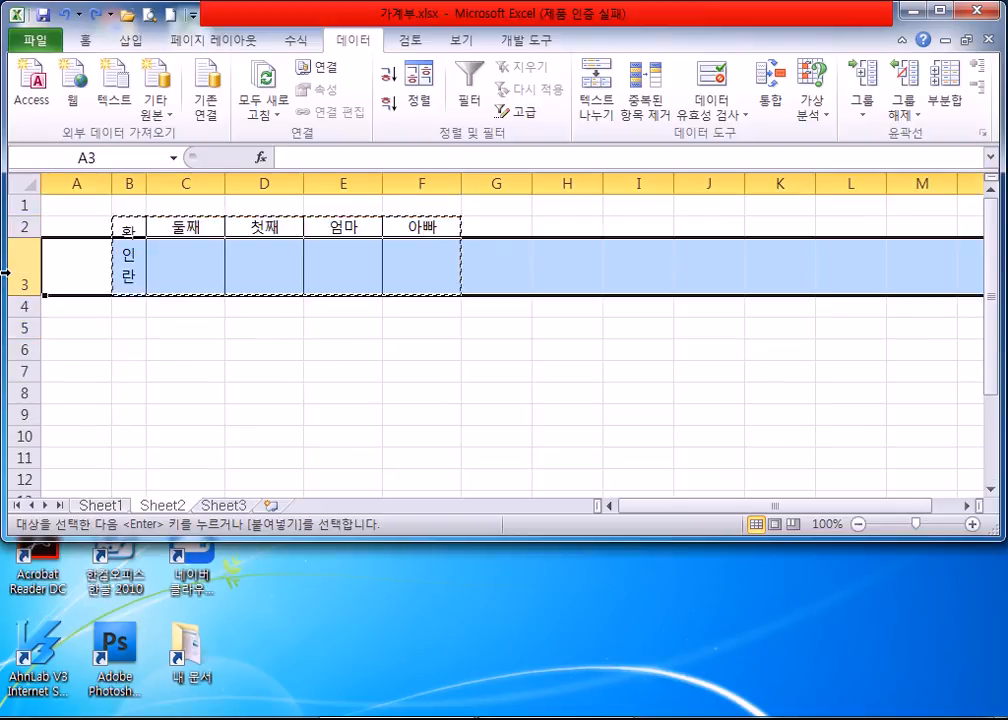
pyautogui.click(129, 181)
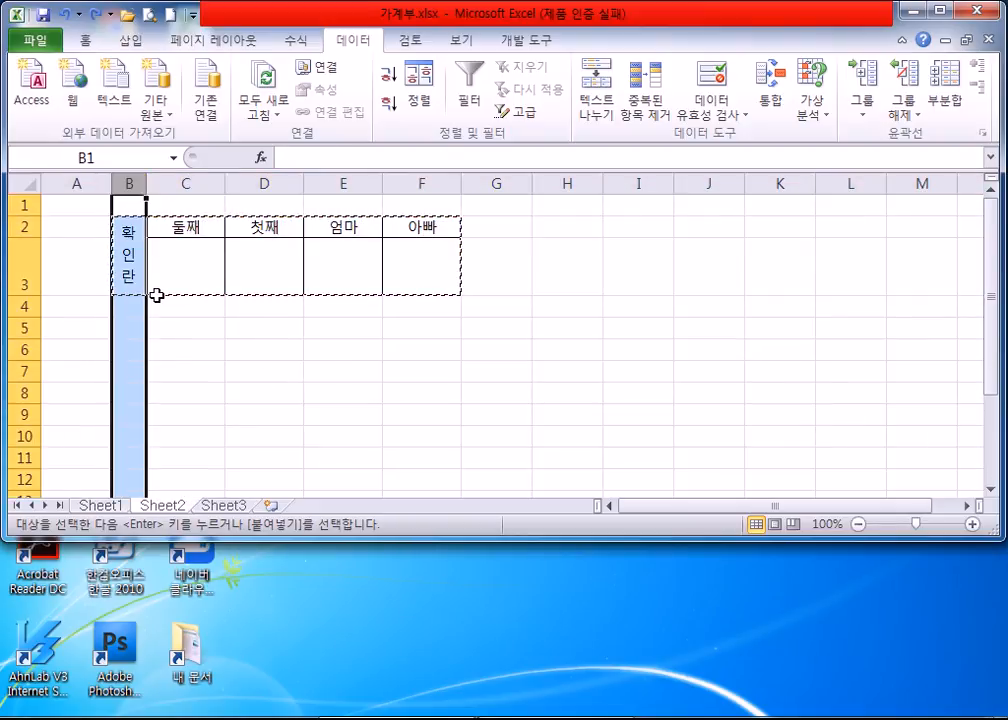
pyautogui.press('Escape')
pyautogui.click(182, 318)
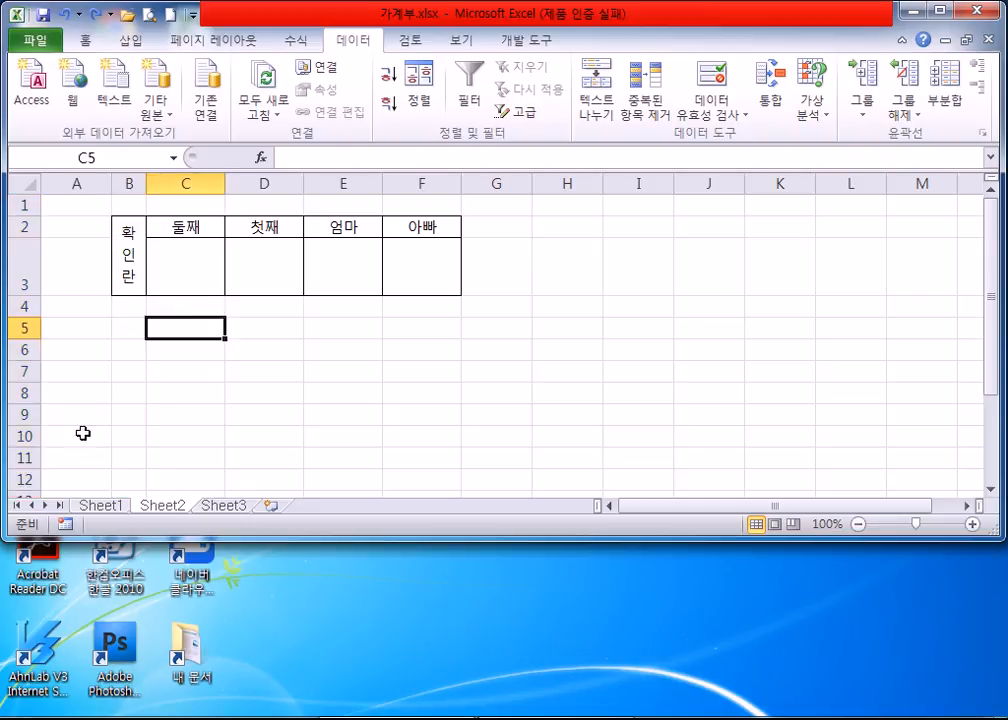
pyautogui.click(100, 505)
pyautogui.moveTo(650, 340); pyautogui.dragTo(650, 360)
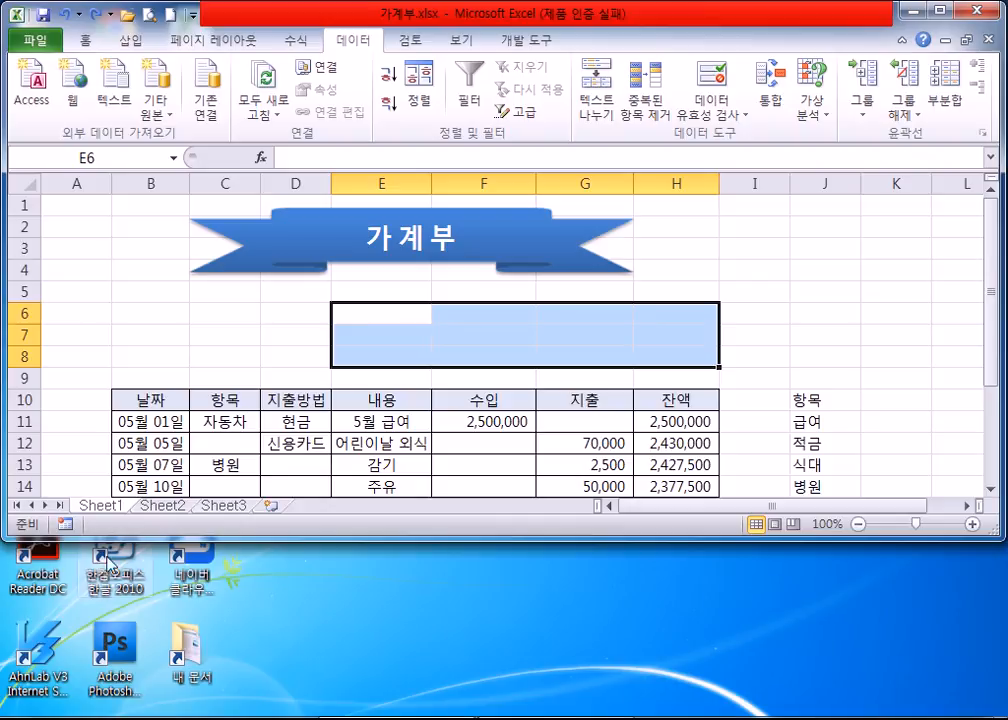
pyautogui.click(210, 338)
# Copy the whole 확인란 table B2:F3 on Sheet2.
pyautogui.click(166, 506)
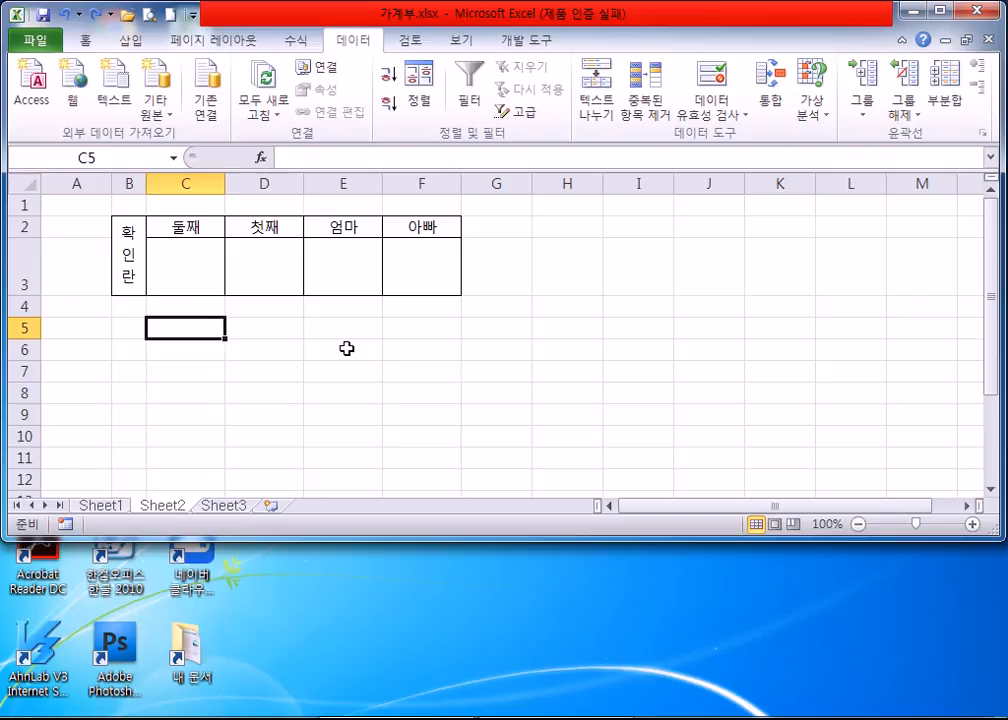
pyautogui.moveTo(128, 232); pyautogui.dragTo(412, 262)
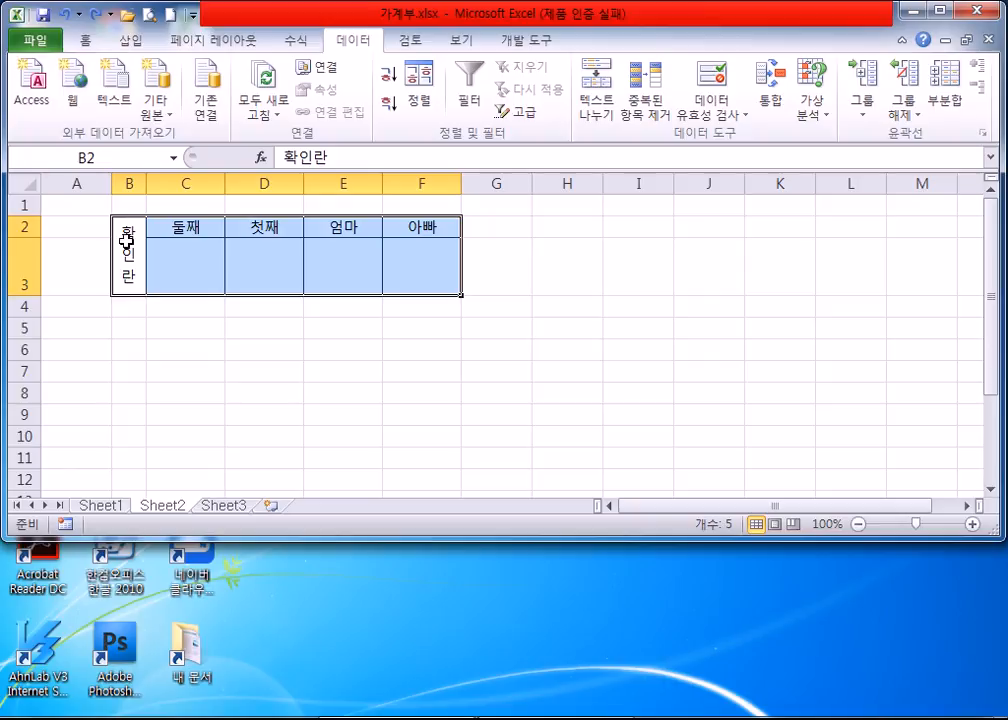
pyautogui.click(88, 44)
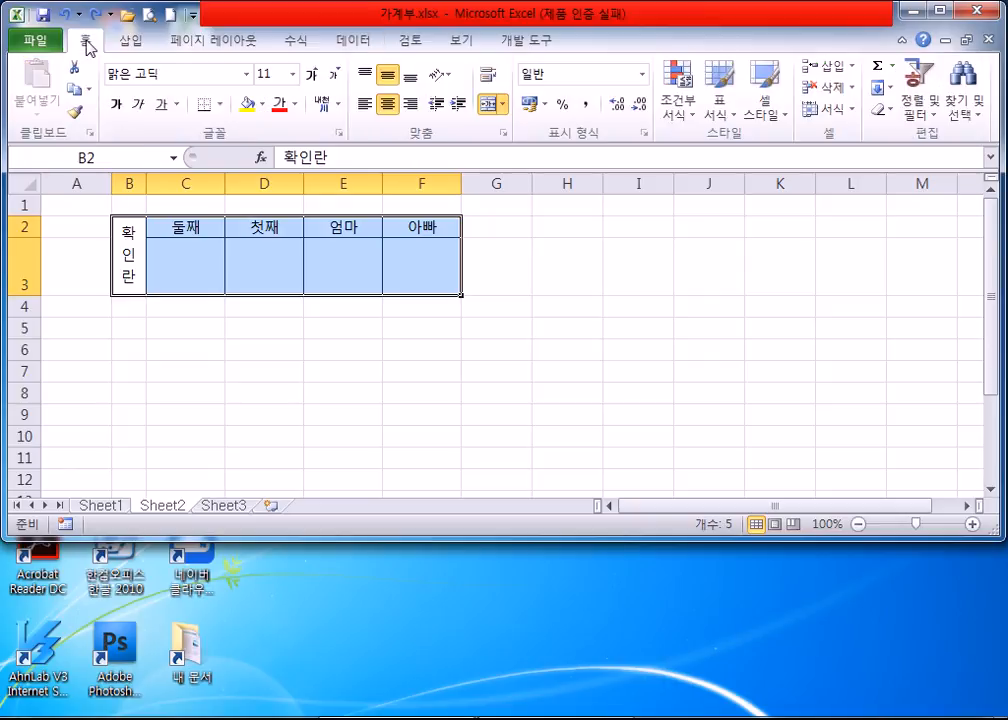
pyautogui.click(71, 93)
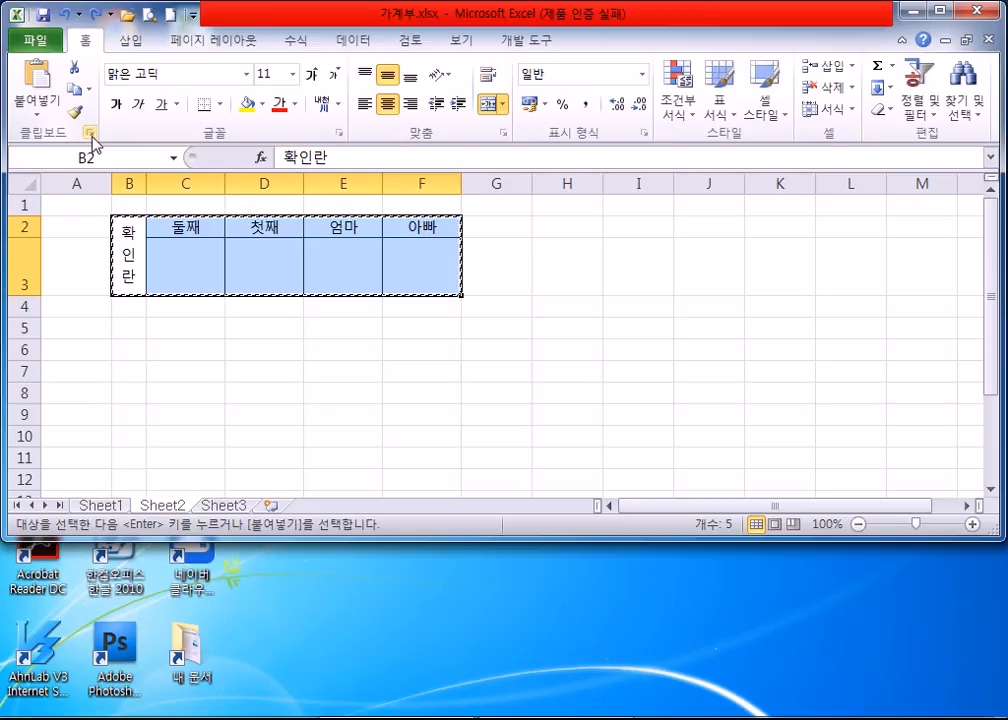
pyautogui.rightClick(190, 240)
pyautogui.click(229, 280)
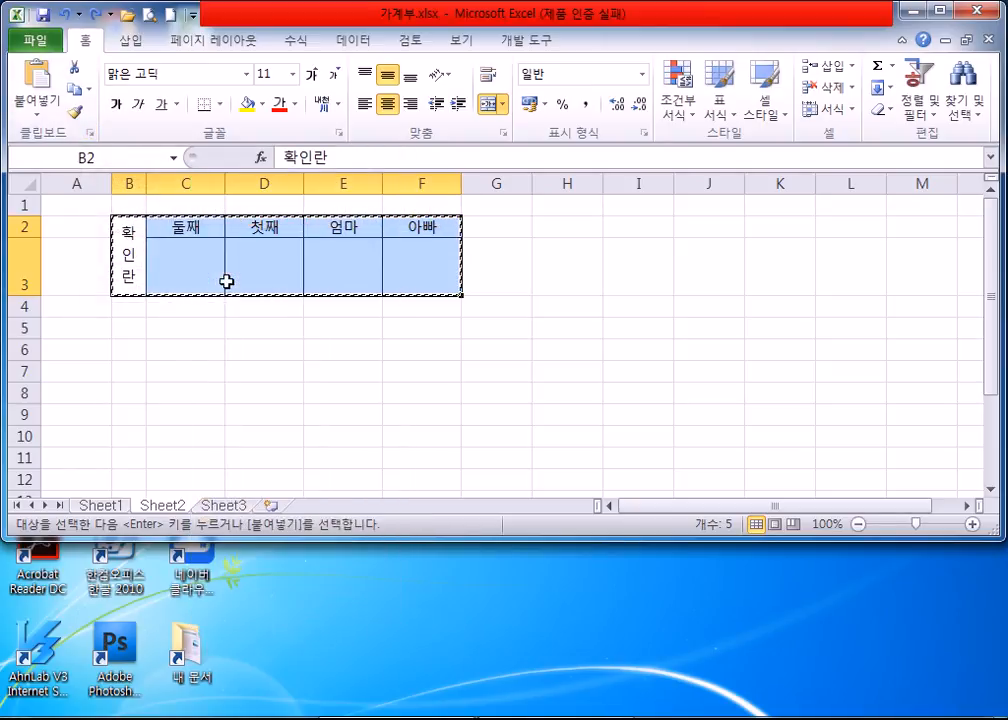
# Paste the copied table as a picture at E6 on Sheet1 and align its right edge with the ledger's 잔액 column.
pyautogui.click(99, 505)
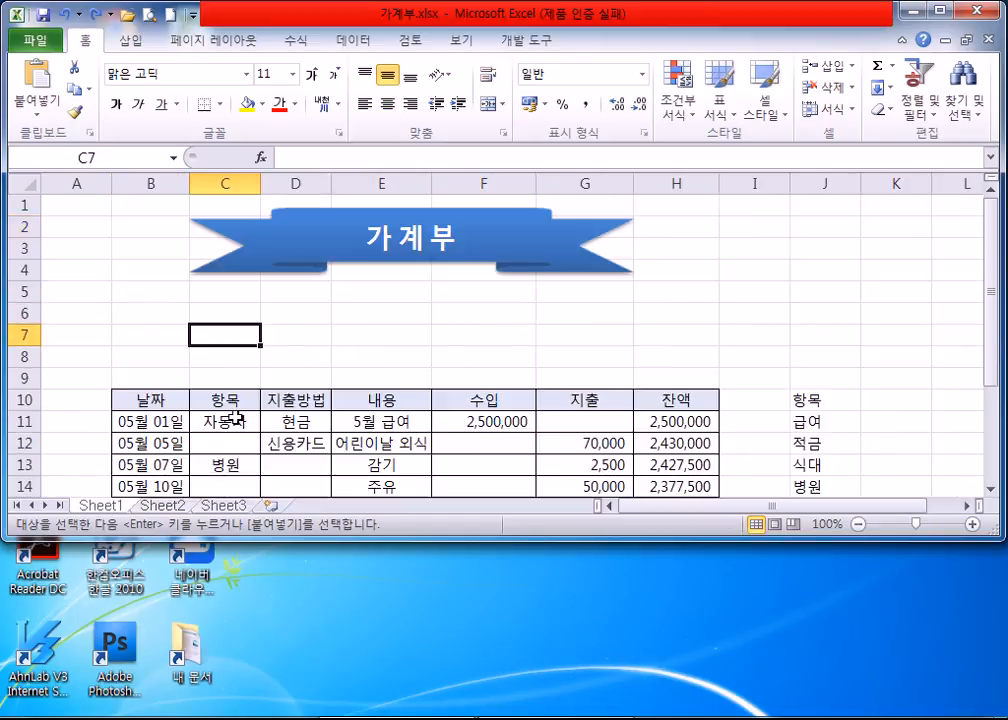
pyautogui.click(349, 309)
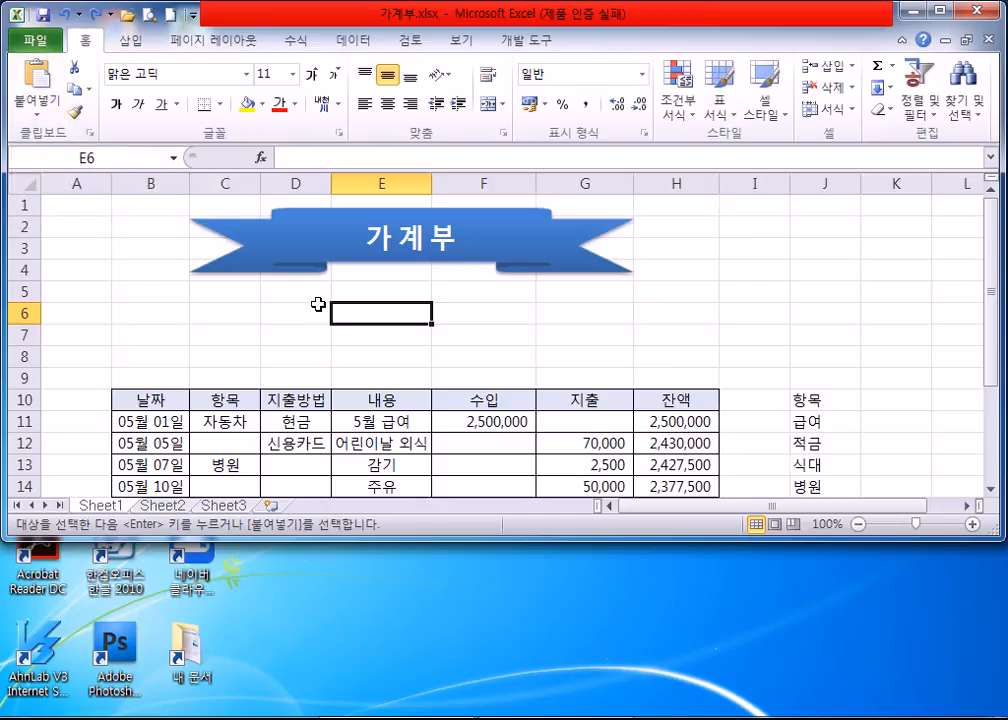
pyautogui.click(38, 118)
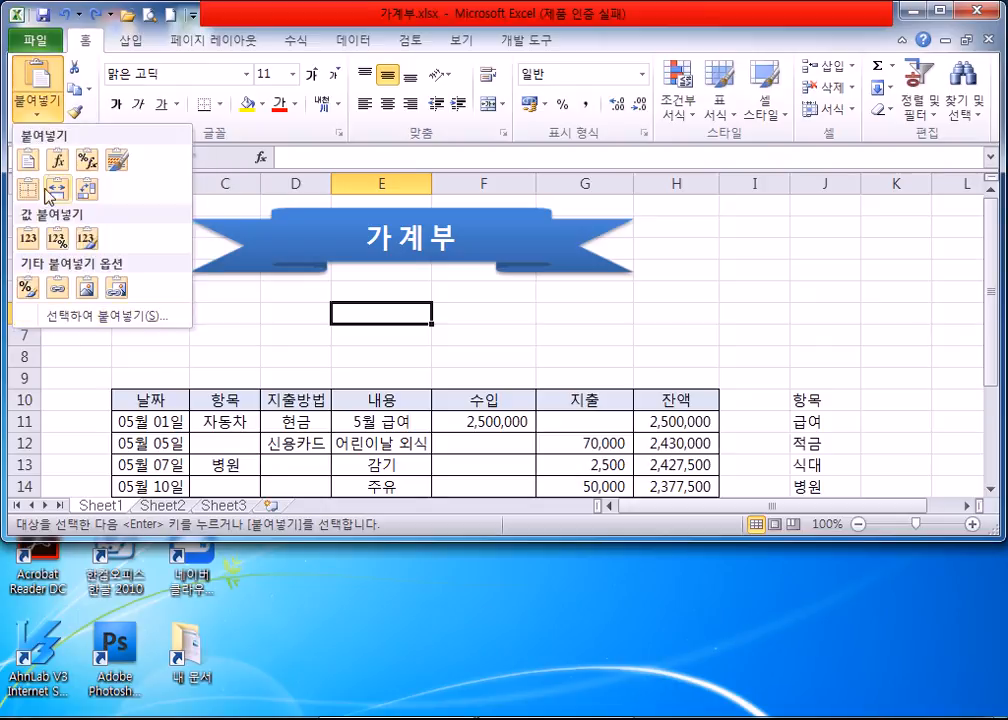
pyautogui.click(89, 294)
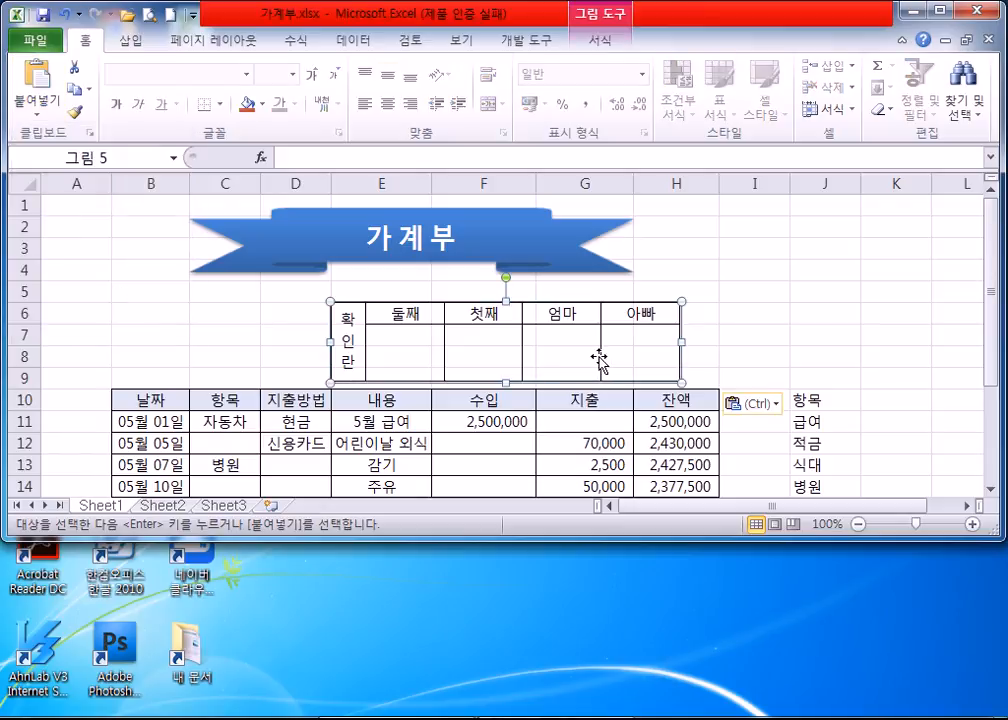
pyautogui.moveTo(512, 343); pyautogui.dragTo(549, 337)
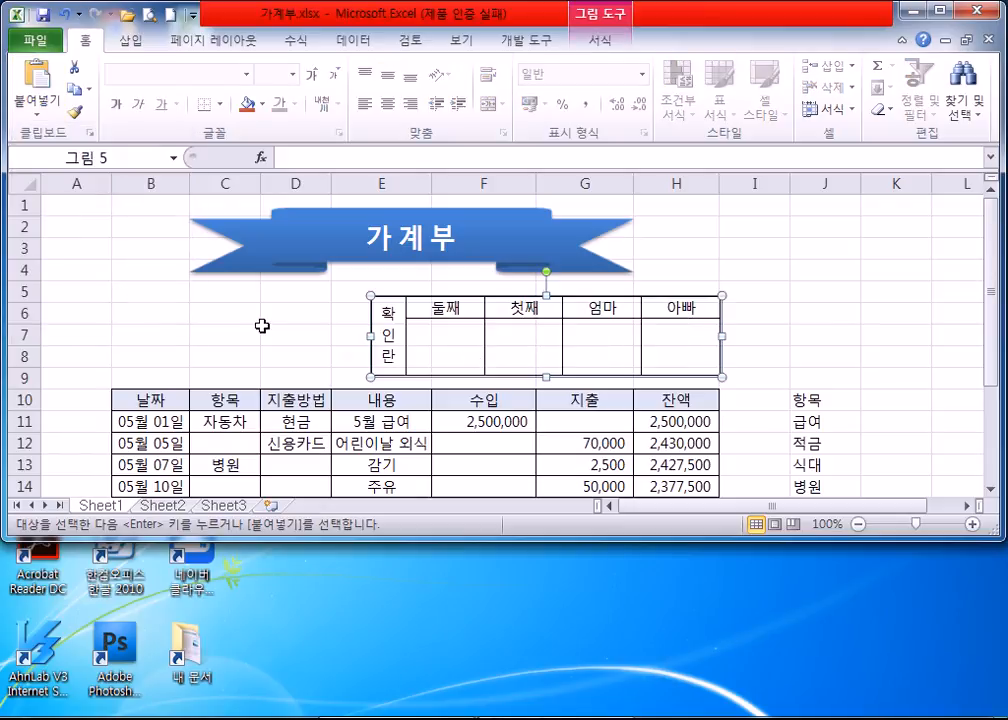
pyautogui.click(236, 318)
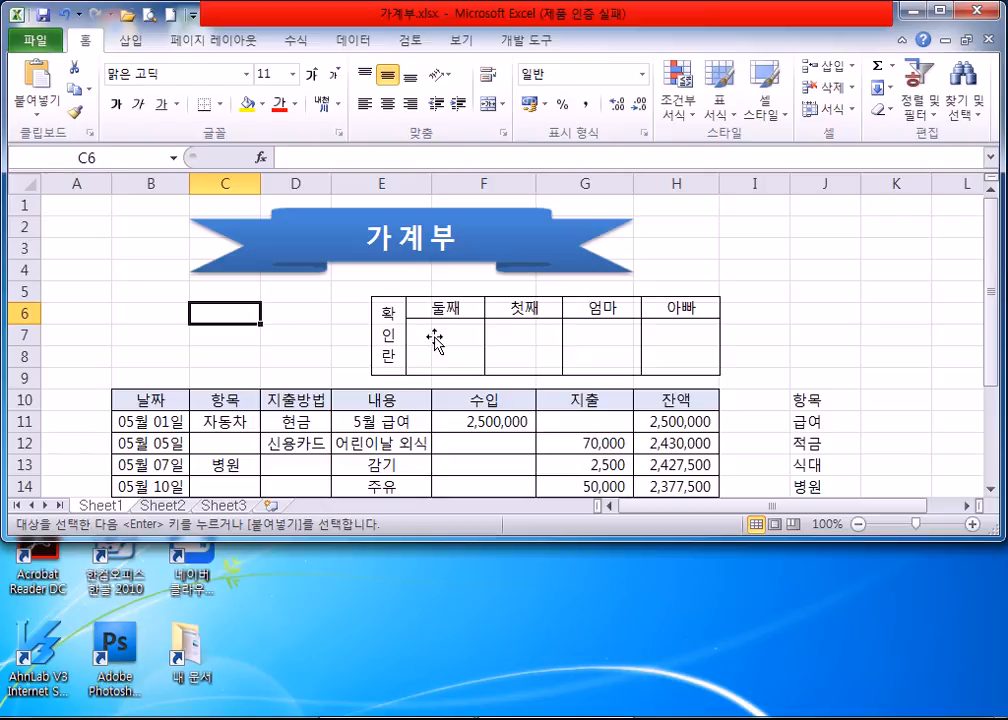
# Delete the pasted 확인란 picture above the ledger on Sheet1 and return to the source table on Sheet2.
pyautogui.moveTo(436, 340); pyautogui.dragTo(430, 343)
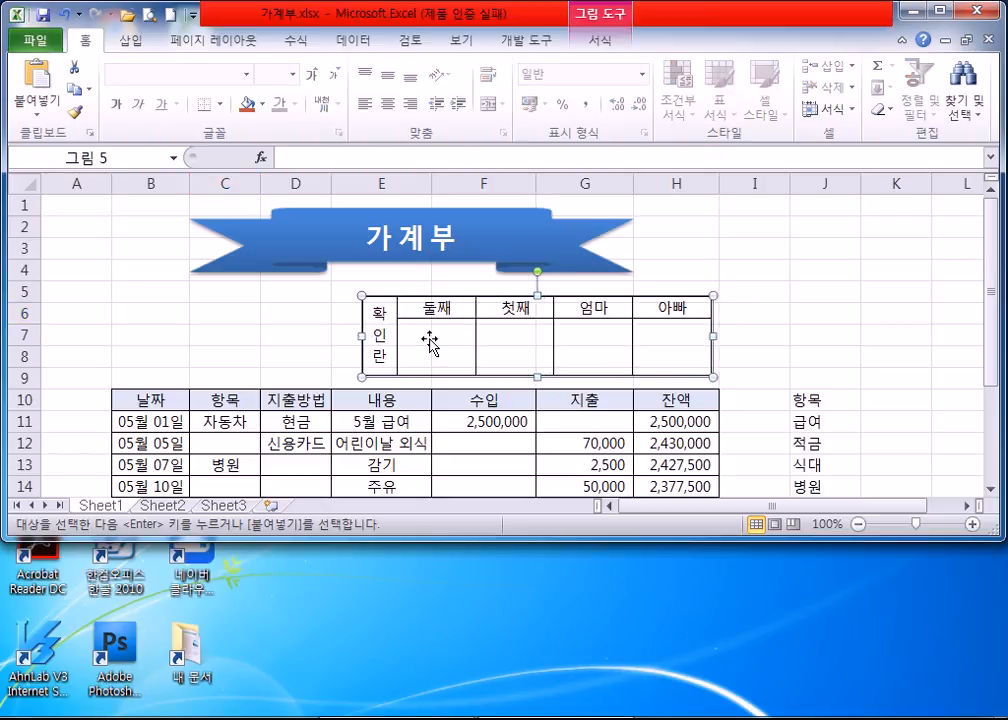
pyautogui.click(241, 335)
pyautogui.click(446, 349)
pyautogui.press('Delete')
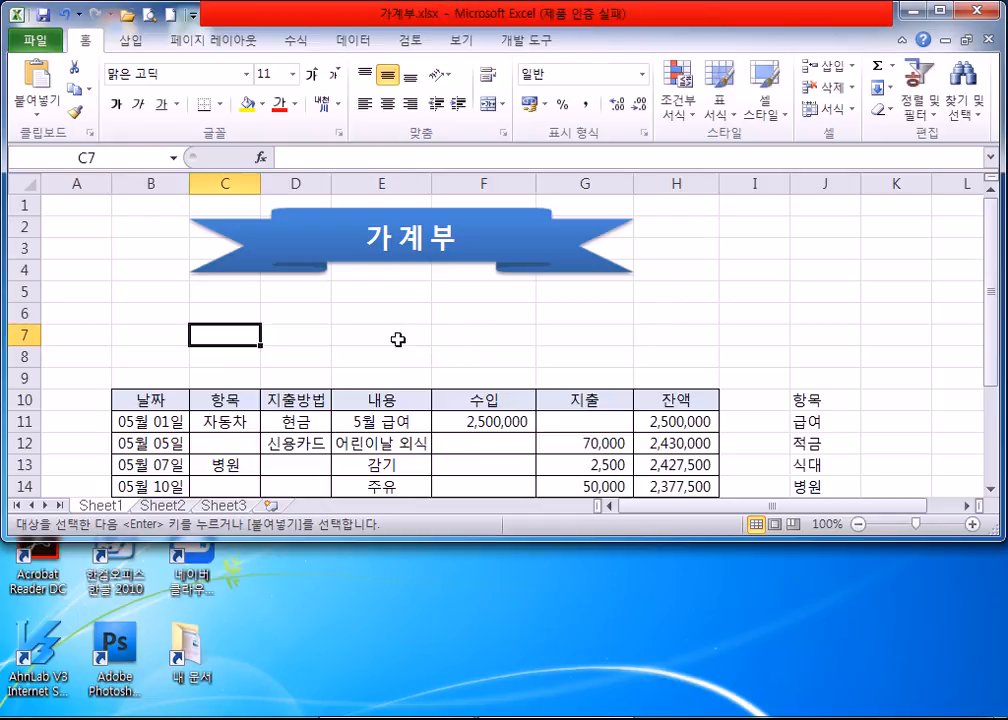
pyautogui.click(162, 506)
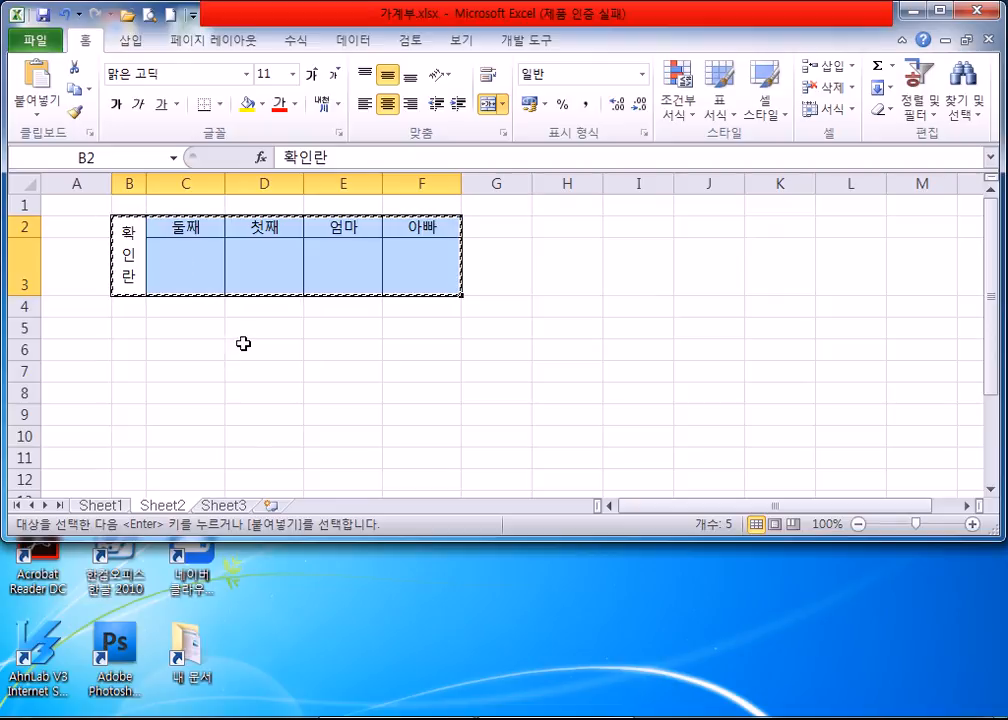
pyautogui.press('Escape')
pyautogui.click(263, 378)
pyautogui.moveTo(119, 249); pyautogui.dragTo(409, 250)
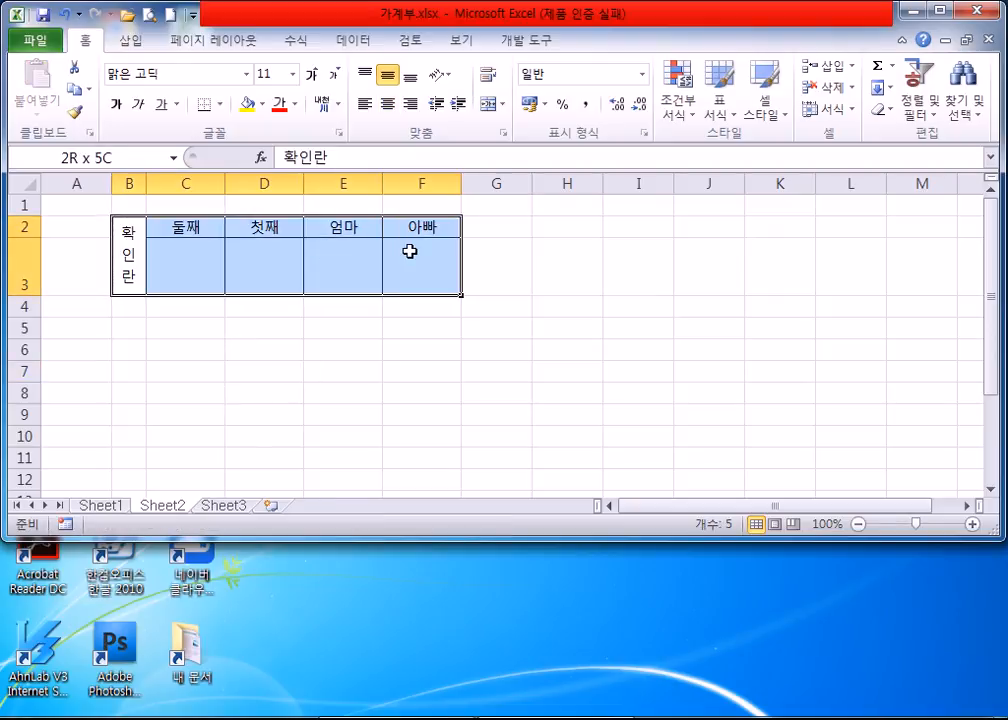
pyautogui.click(76, 88)
pyautogui.click(424, 387)
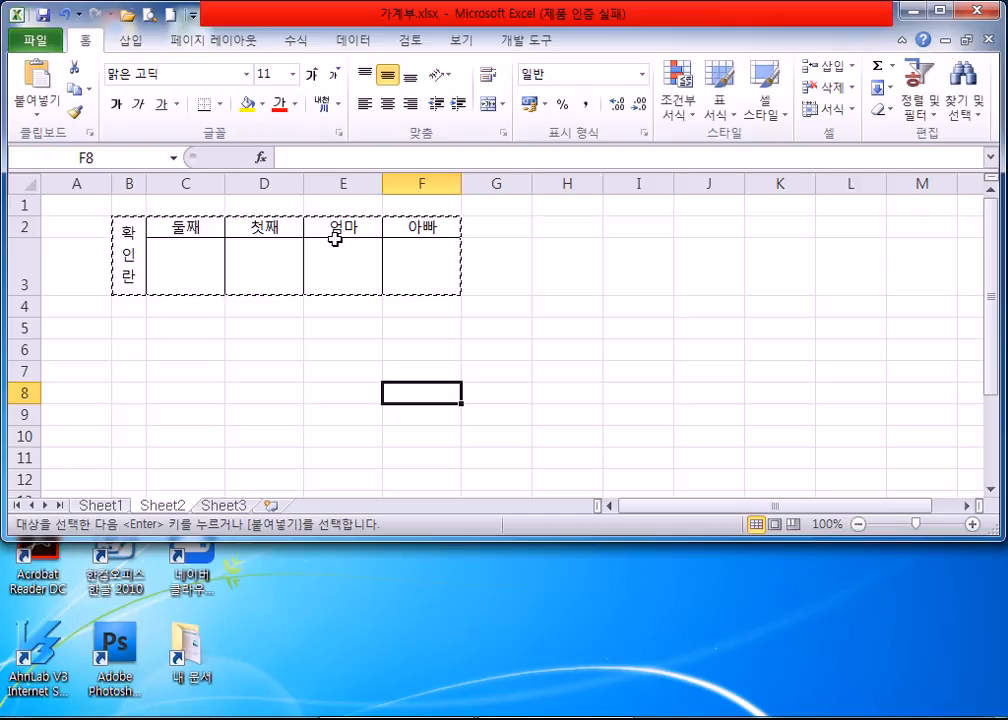
pyautogui.press('Escape')
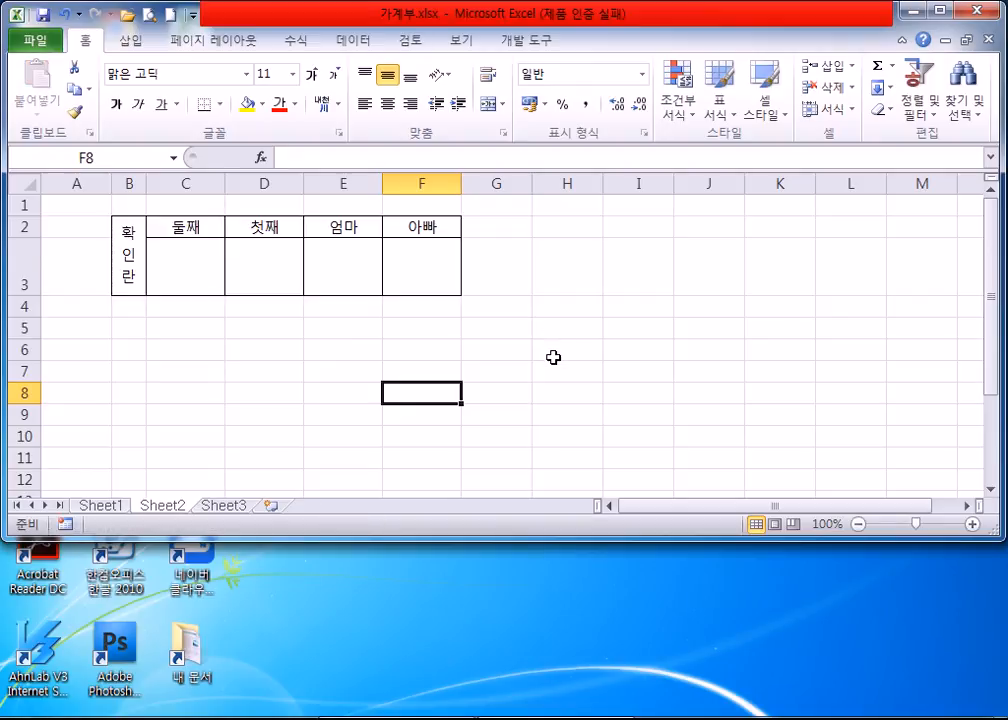
# Copy the 확인란 table B2:F3 from Sheet2 and paste it as a picture above the ledger's 내용 to 잔액 columns on Sheet1.
pyautogui.moveTo(135, 254); pyautogui.dragTo(407, 252)
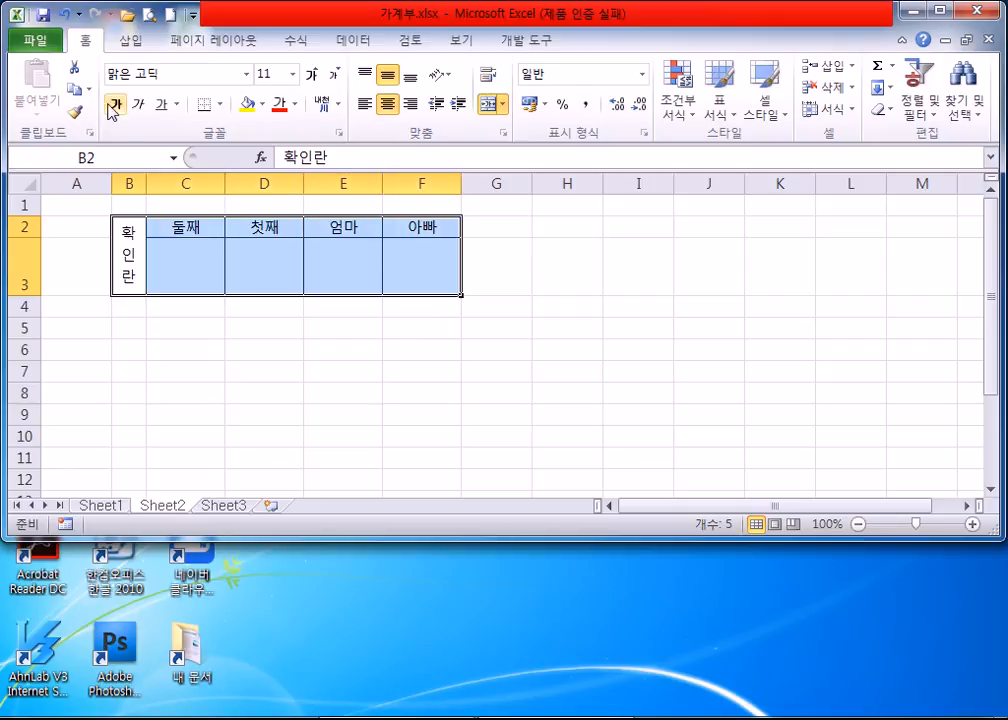
pyautogui.click(73, 88)
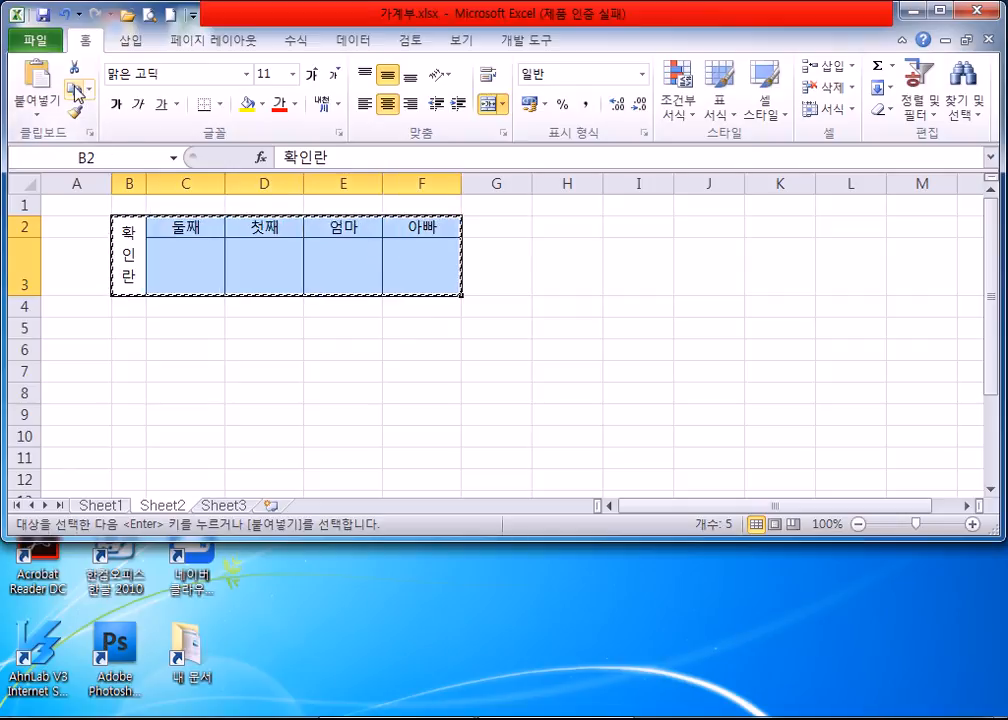
pyautogui.click(104, 506)
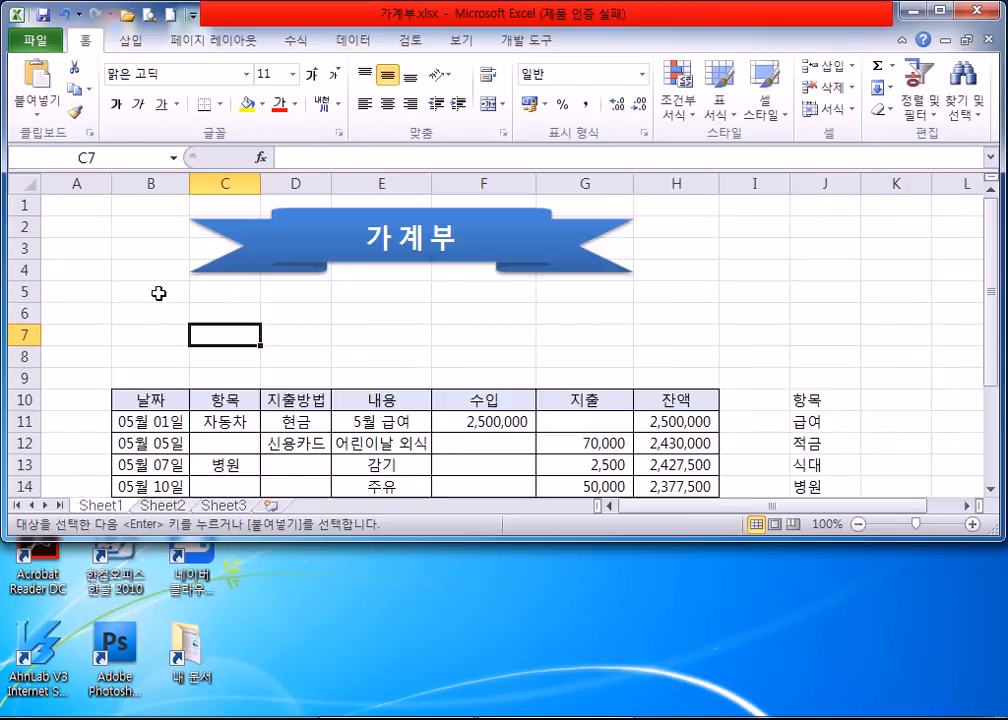
pyautogui.click(47, 117)
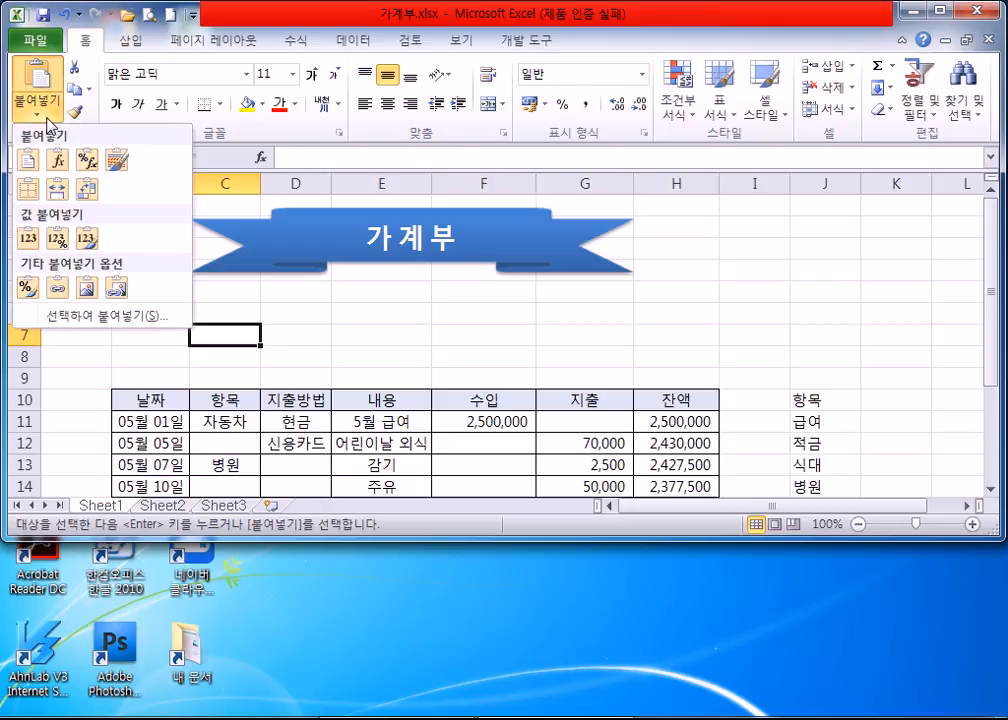
pyautogui.click(86, 292)
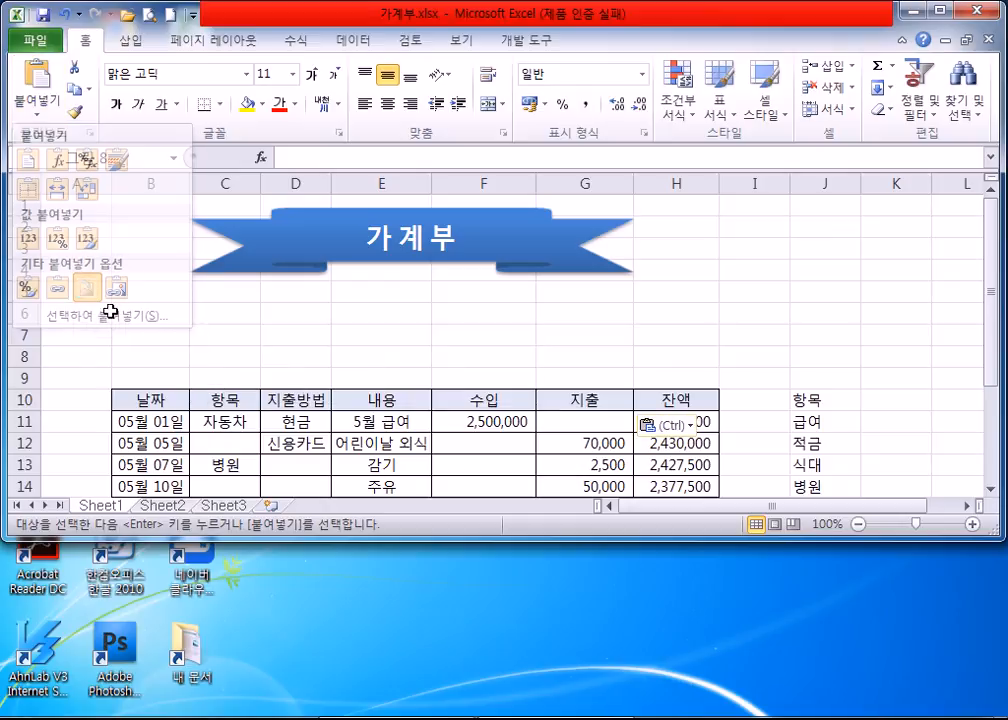
pyautogui.moveTo(299, 356); pyautogui.dragTo(548, 344)
pyautogui.click(800, 338)
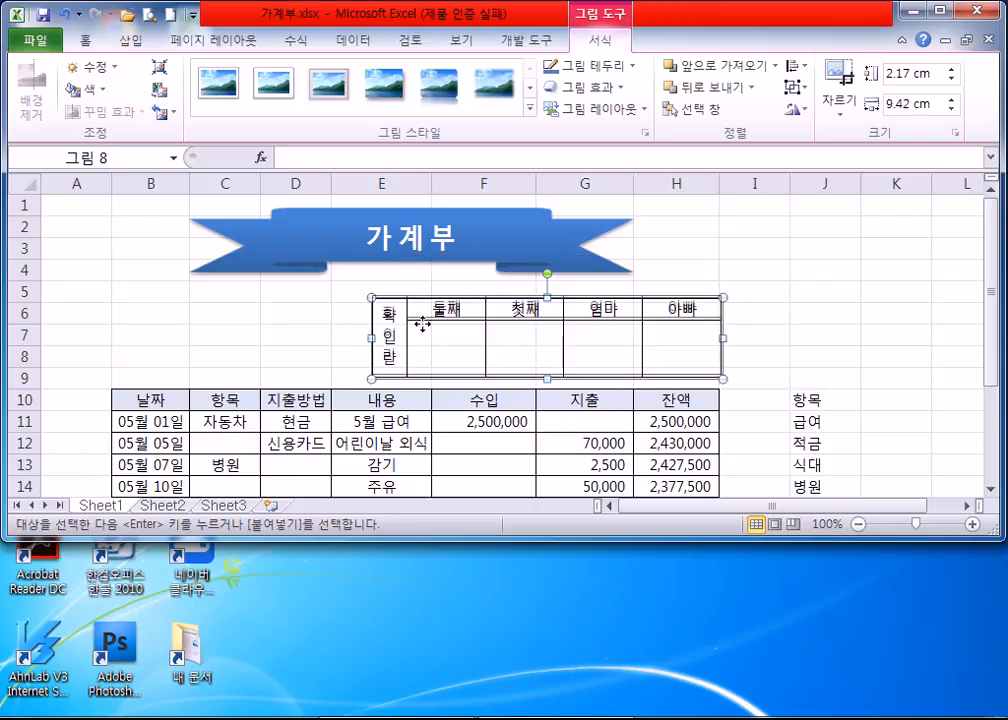
pyautogui.click(254, 313)
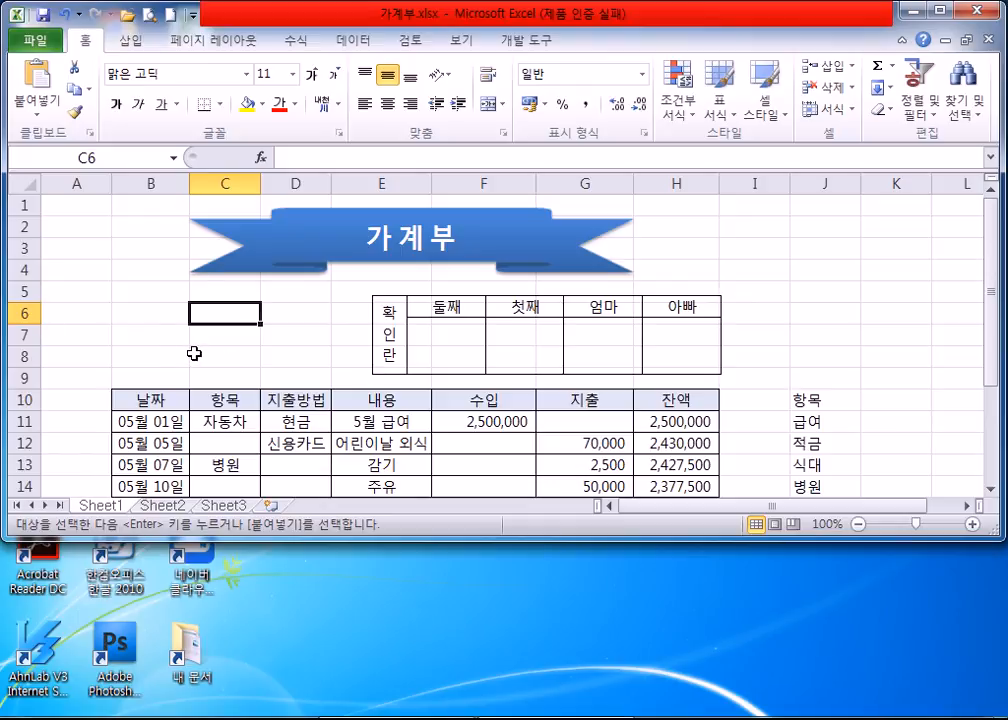
# Delete the pasted 확인란 picture on Sheet1, return to Sheet2 and clear the pending copy selection.
pyautogui.click(428, 353)
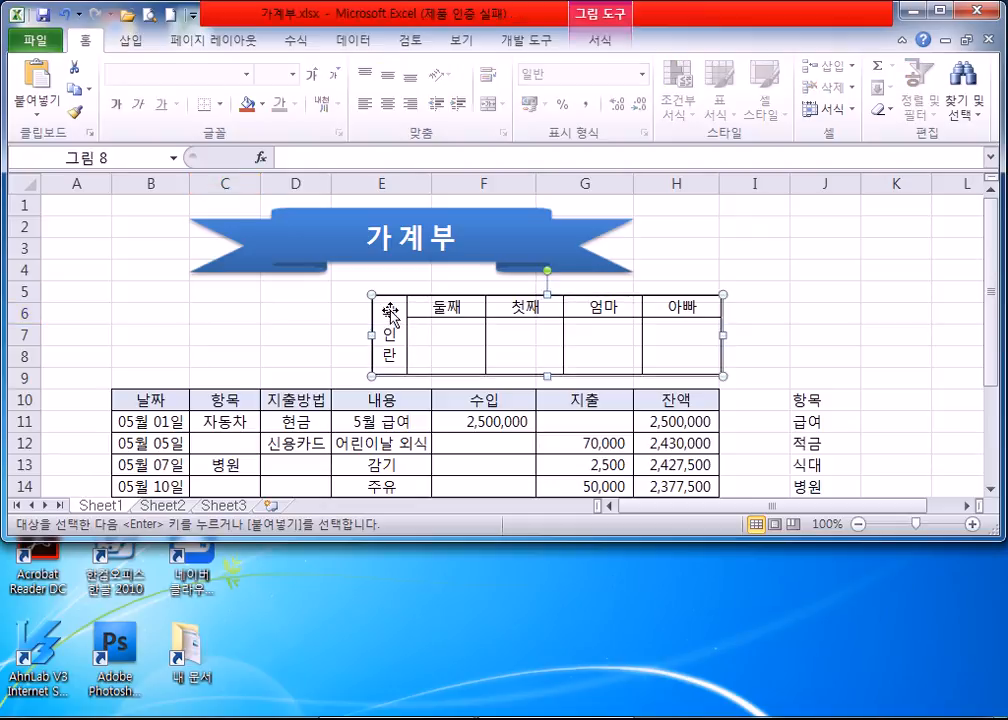
pyautogui.press('Delete')
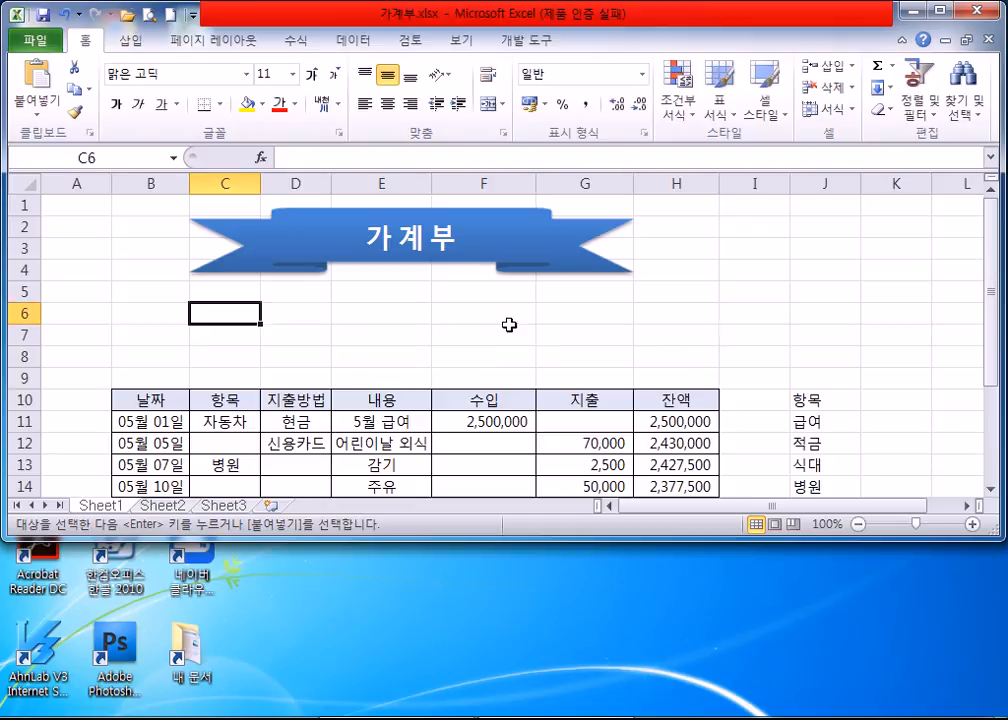
pyautogui.click(164, 506)
pyautogui.click(389, 366)
pyautogui.press('Escape')
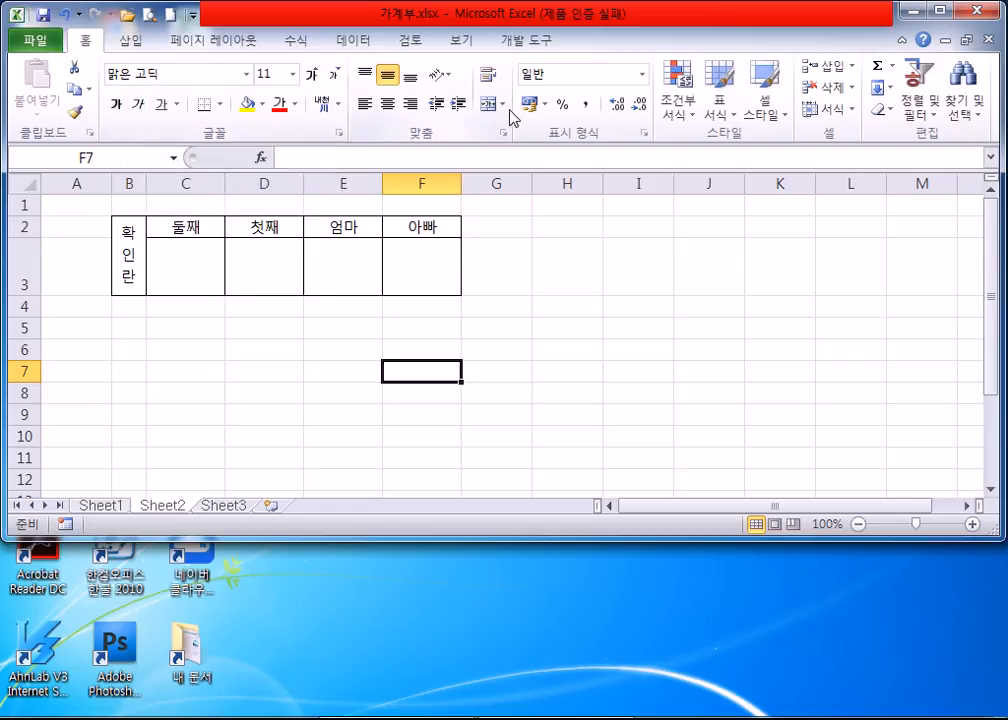
pyautogui.click(35, 40)
pyautogui.click(461, 40)
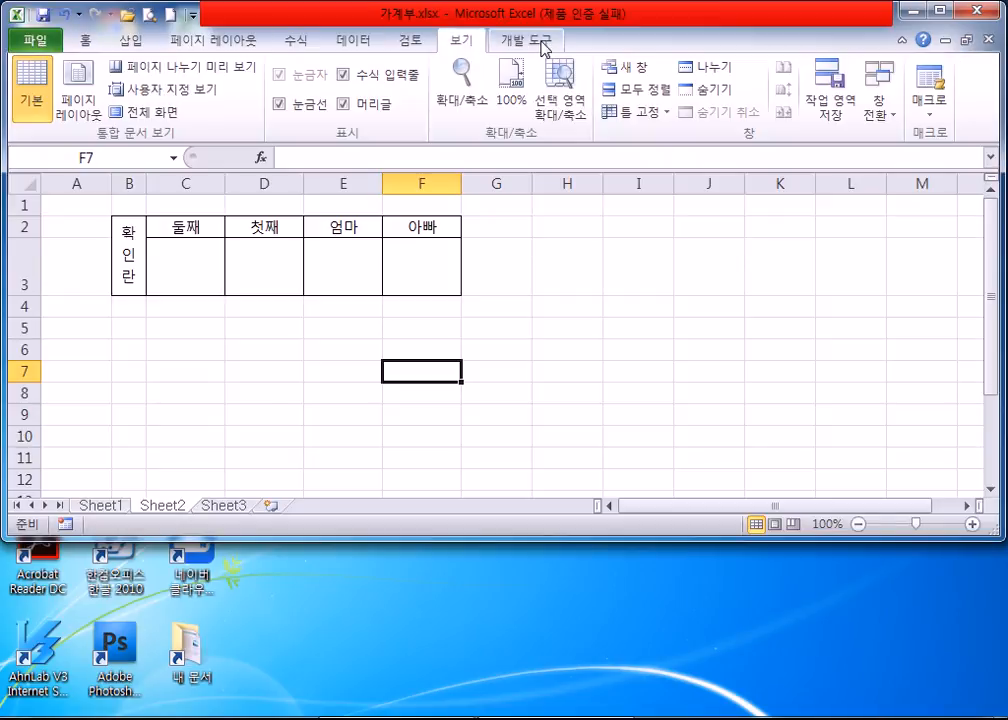
pyautogui.click(530, 40)
pyautogui.click(86, 40)
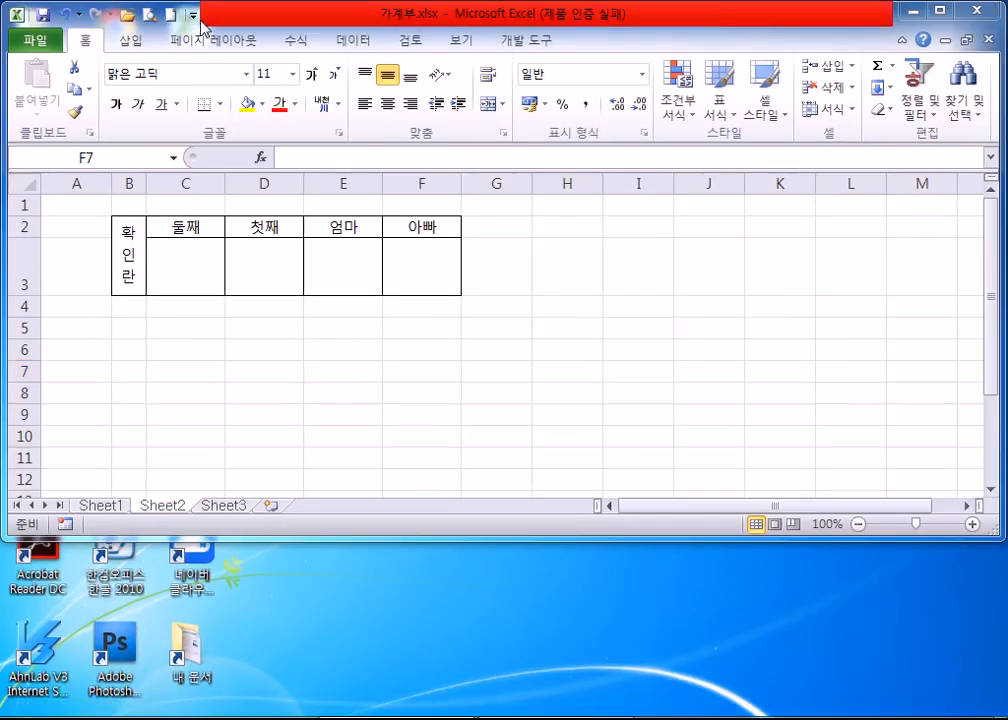
# Open the Quick Access Toolbar customization options and list the commands not in the ribbon (리본 메뉴에 없는 명령).
pyautogui.click(194, 15)
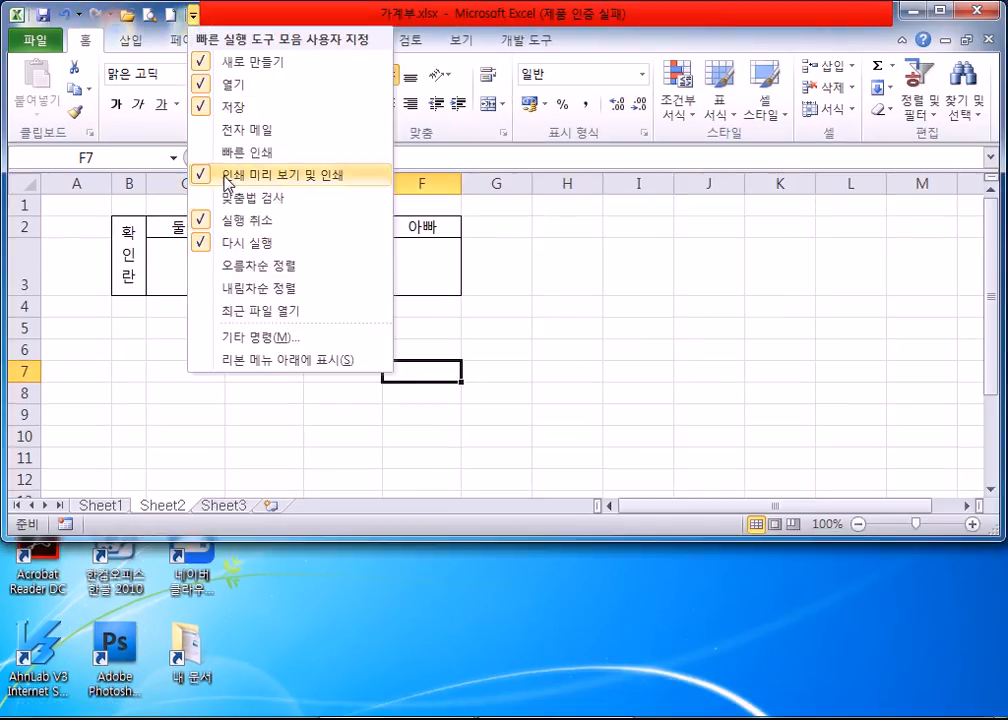
pyautogui.click(227, 343)
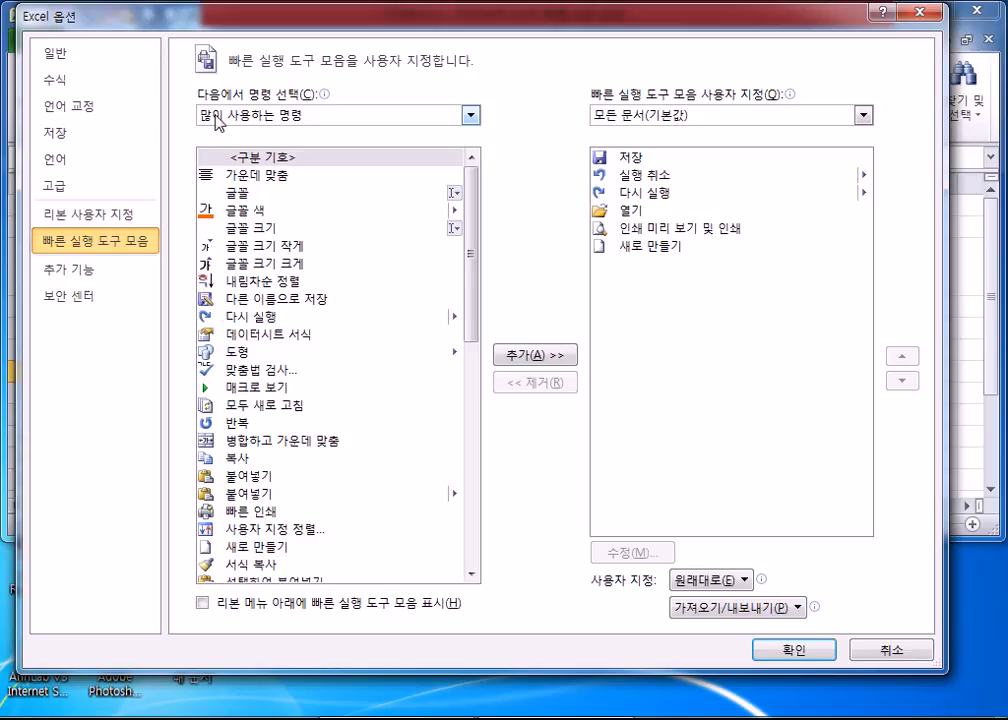
pyautogui.click(309, 125)
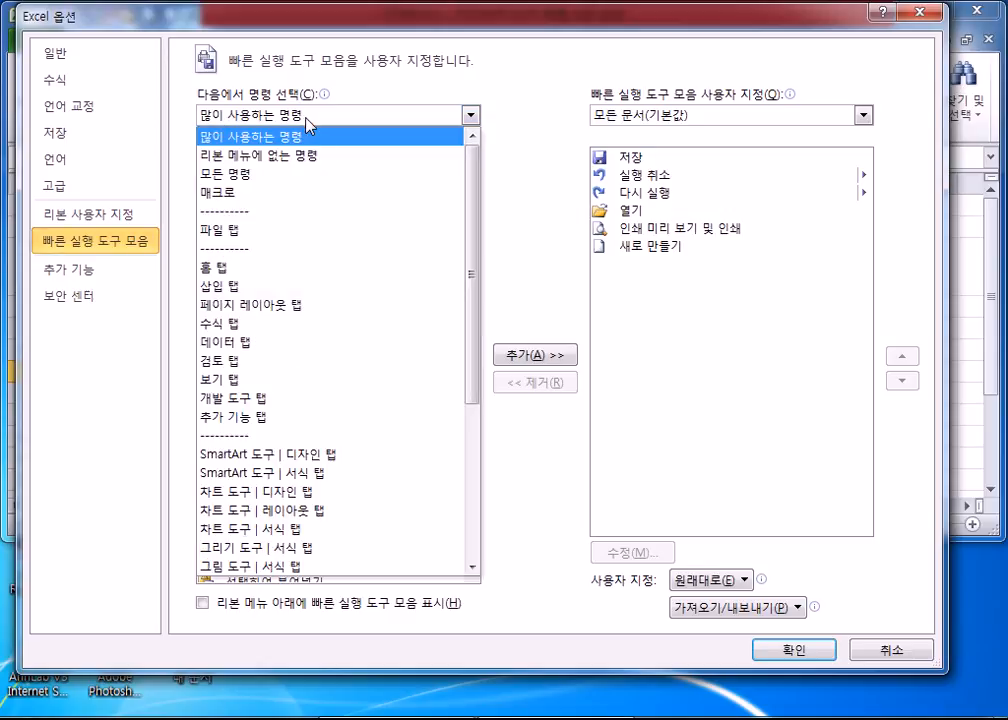
pyautogui.click(259, 165)
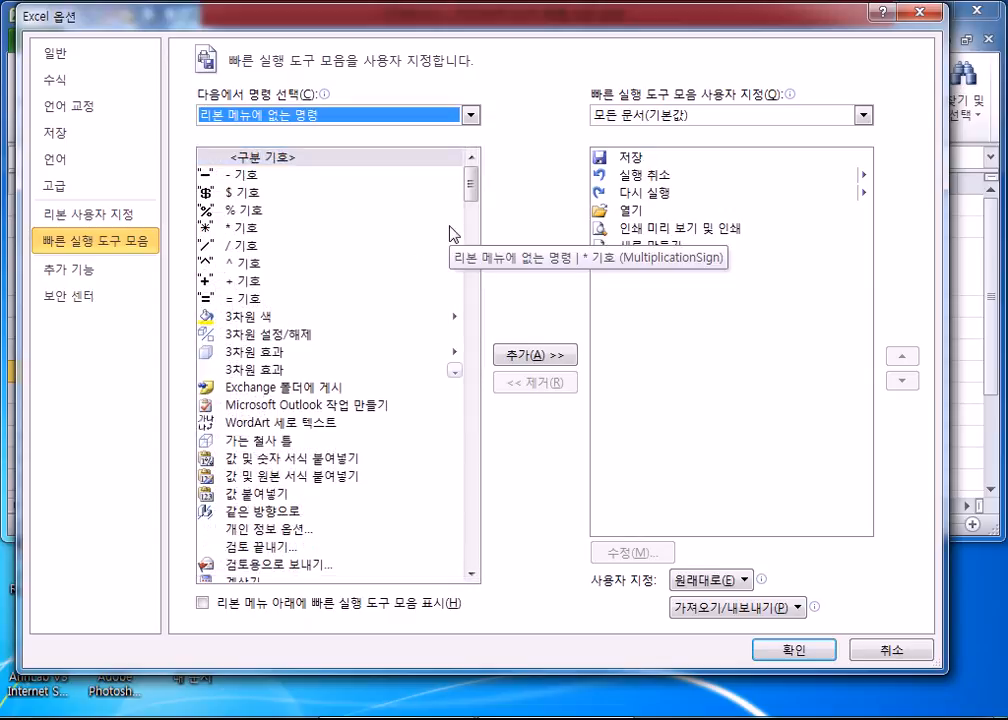
pyautogui.moveTo(472, 189)
pyautogui.mouseDown()
pyautogui.moveTo(472, 333)
pyautogui.moveTo(455, 434)
pyautogui.moveTo(463, 550)
pyautogui.moveTo(463, 307)
pyautogui.moveTo(434, 31)
pyautogui.moveTo(475, 198)
pyautogui.mouseUp()
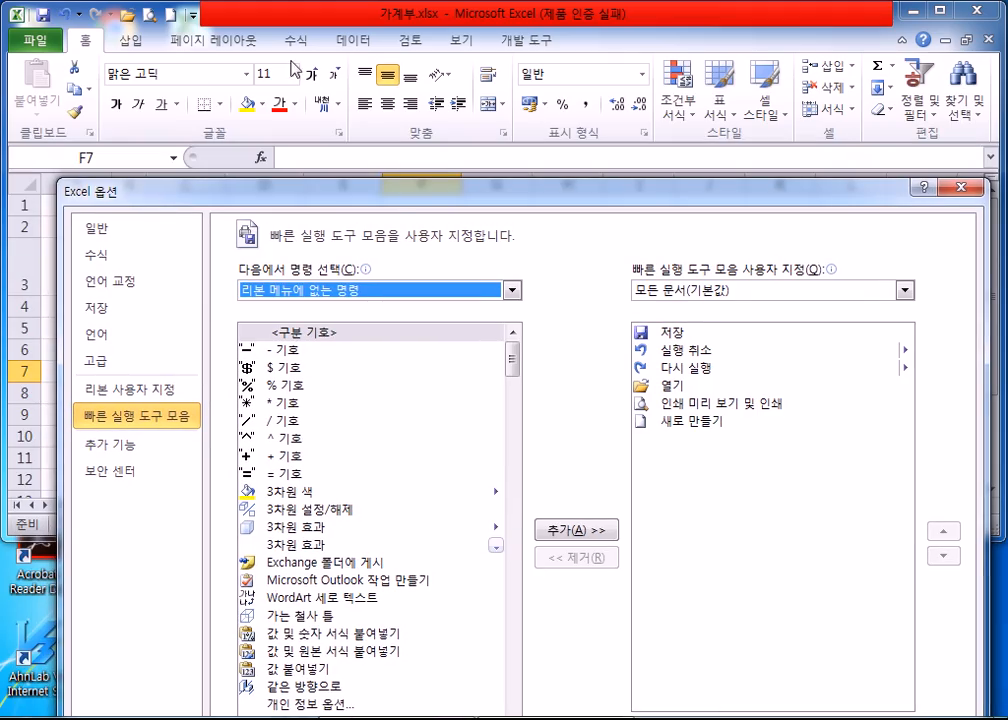
pyautogui.moveTo(390, 200); pyautogui.dragTo(364, 38)
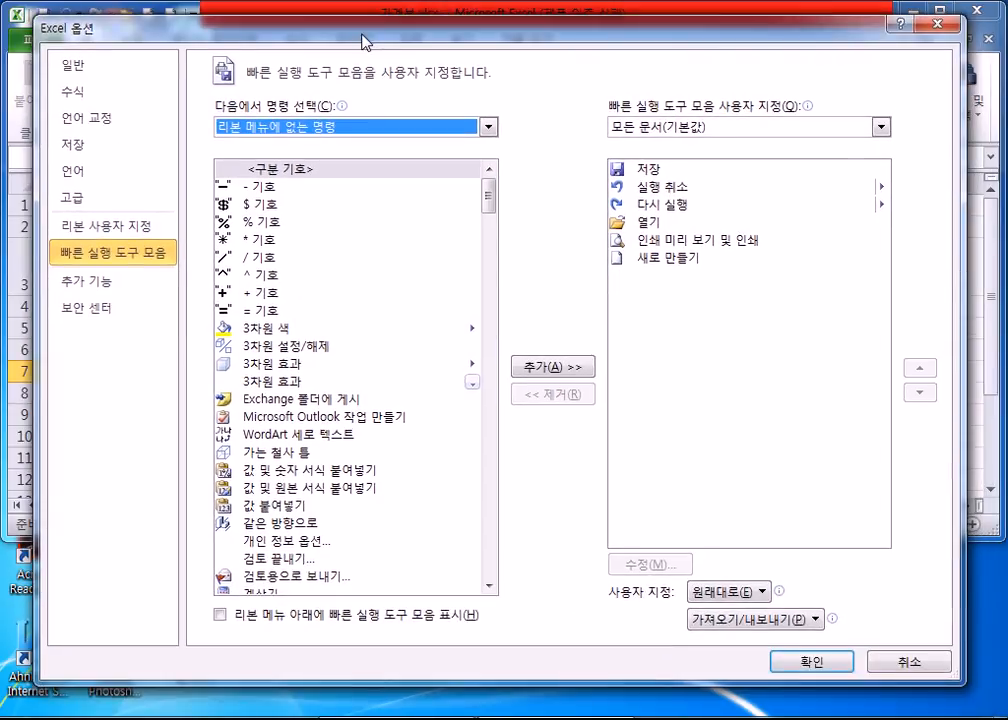
# Add the 카메라 command to the Quick Access Toolbar's command list.
pyautogui.moveTo(484, 196); pyautogui.dragTo(490, 538)
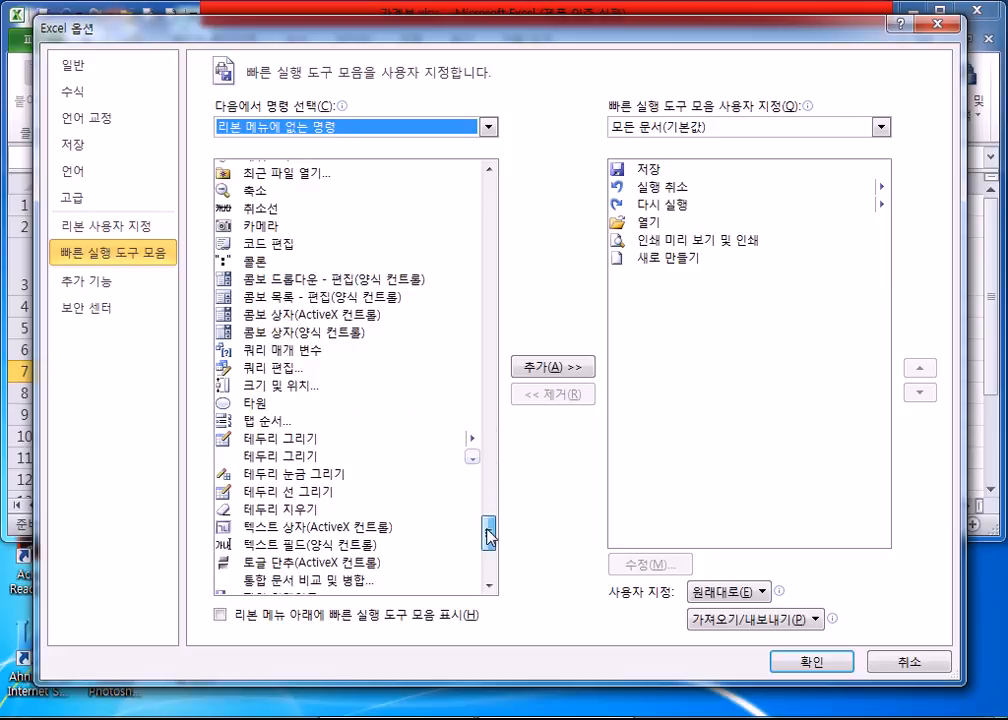
pyautogui.click(262, 226)
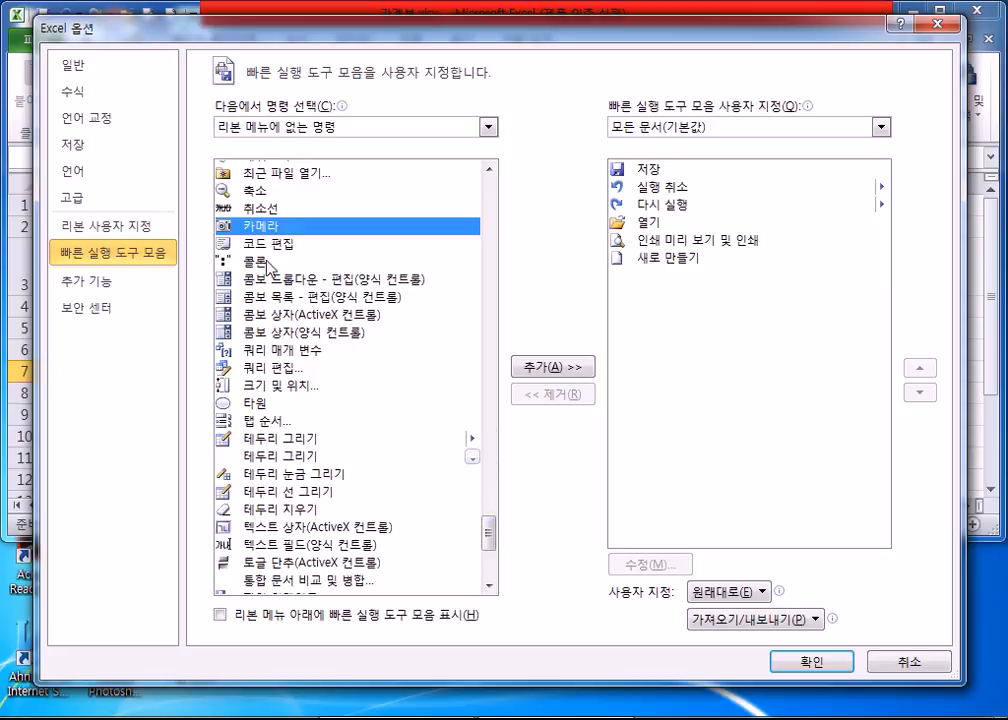
pyautogui.scroll(3, 290, 280)
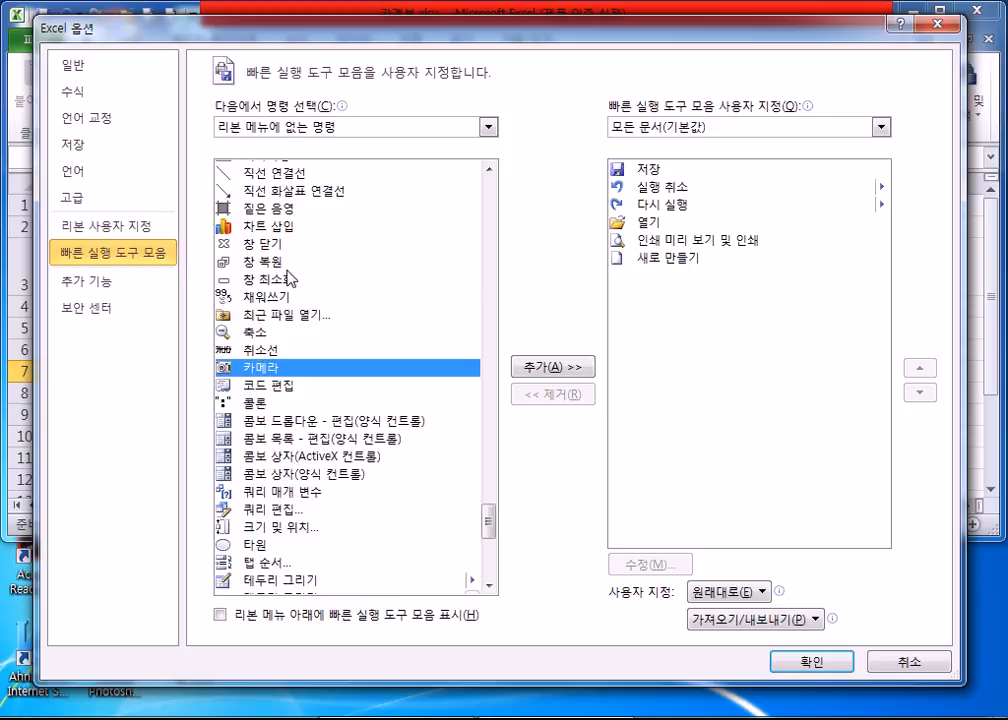
pyautogui.scroll(-2, 290, 280)
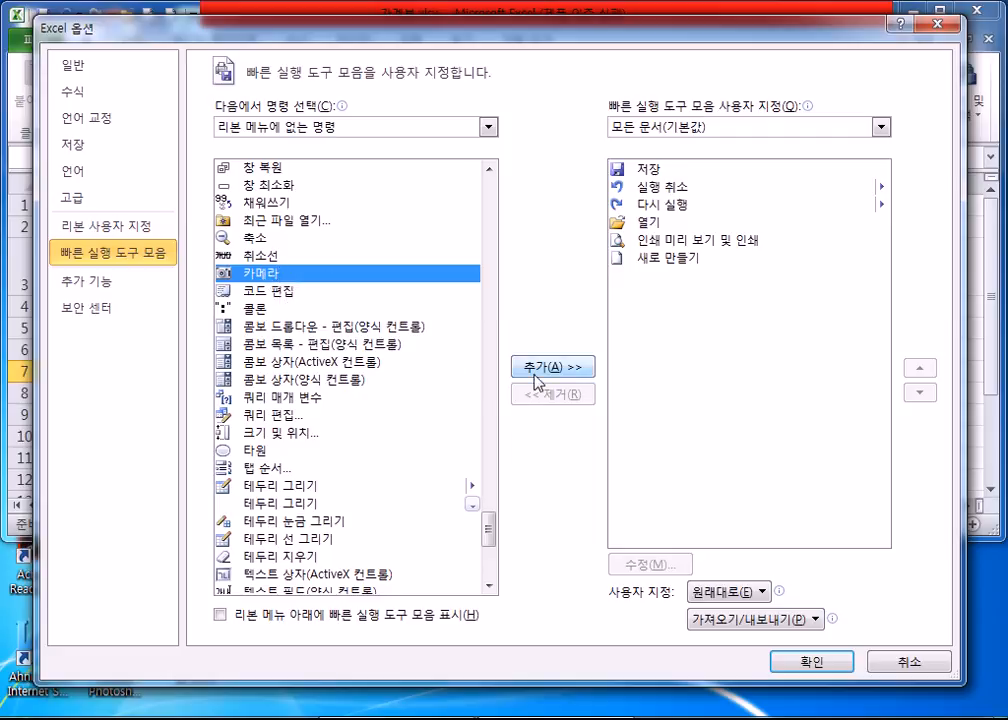
pyautogui.click(540, 370)
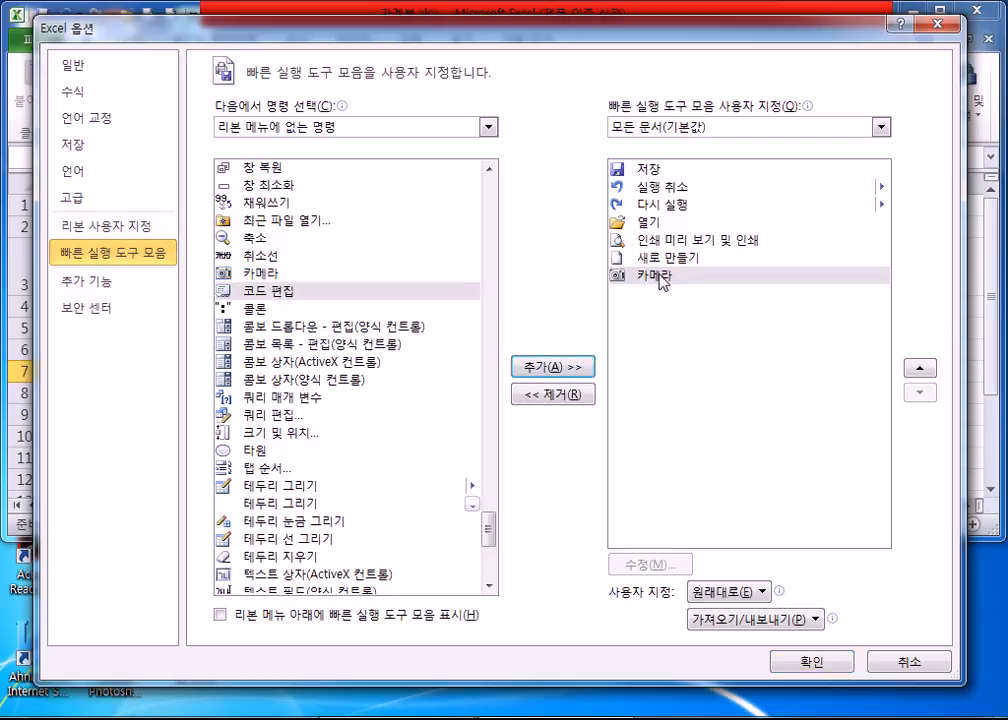
# Try adding the 카메라 command a second time, then apply the Quick Access Toolbar customization.
pyautogui.moveTo(626, 38); pyautogui.dragTo(625, 58)
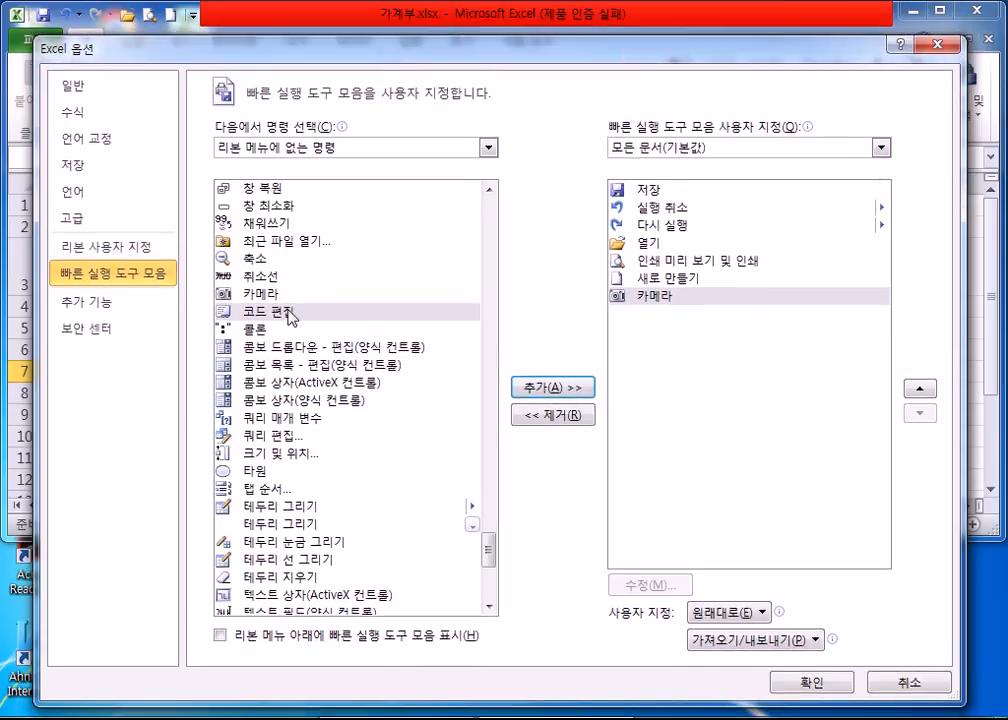
pyautogui.click(258, 293)
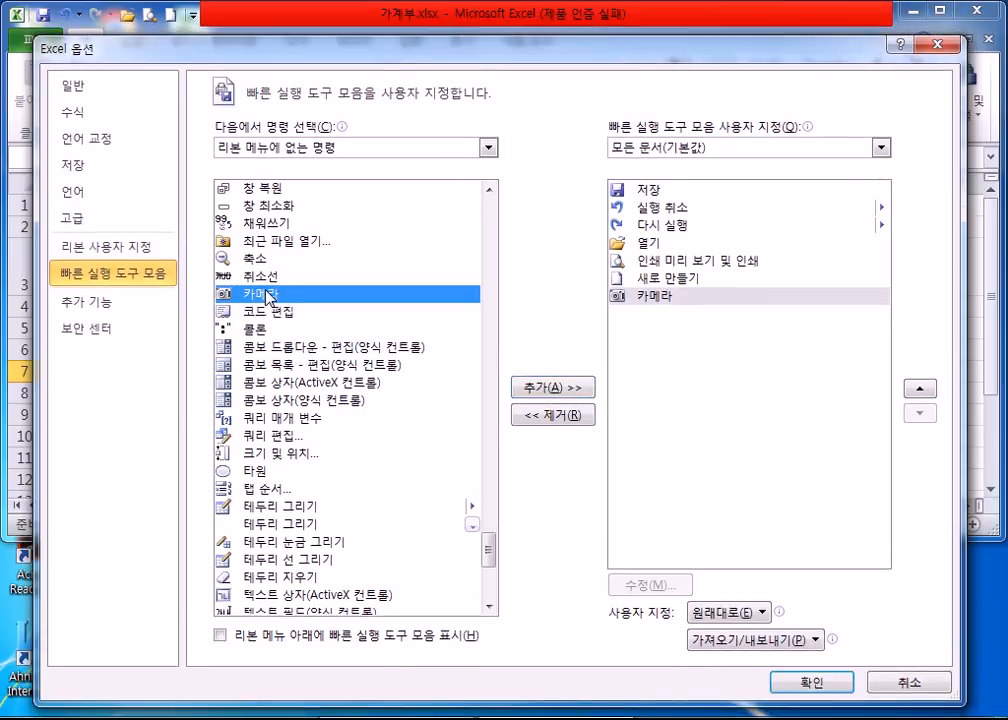
pyautogui.click(535, 387)
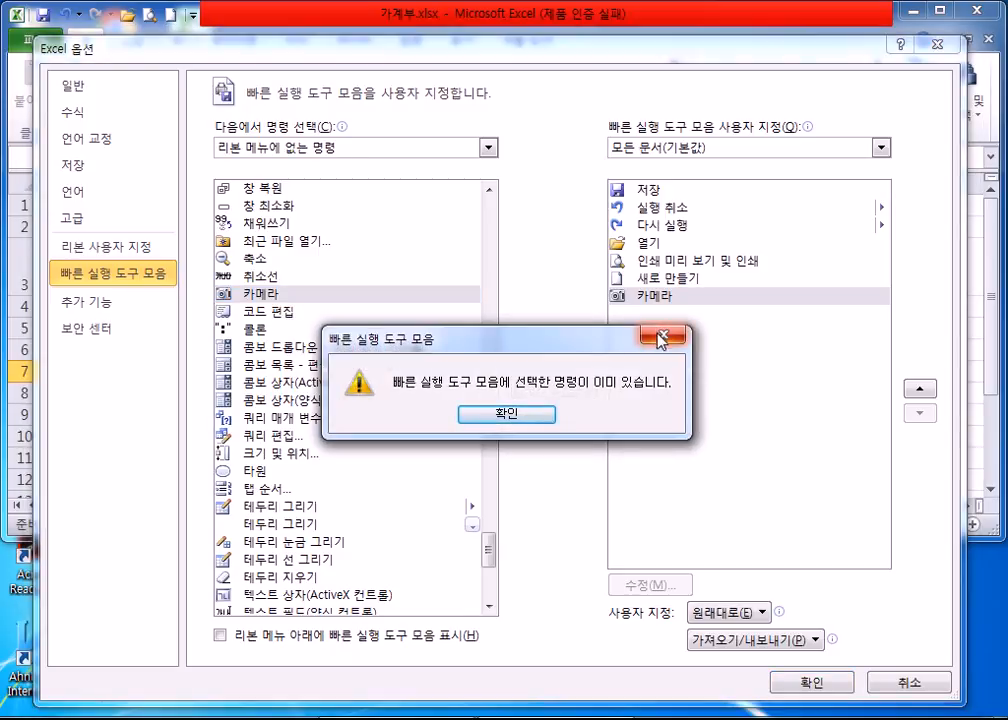
pyautogui.click(522, 414)
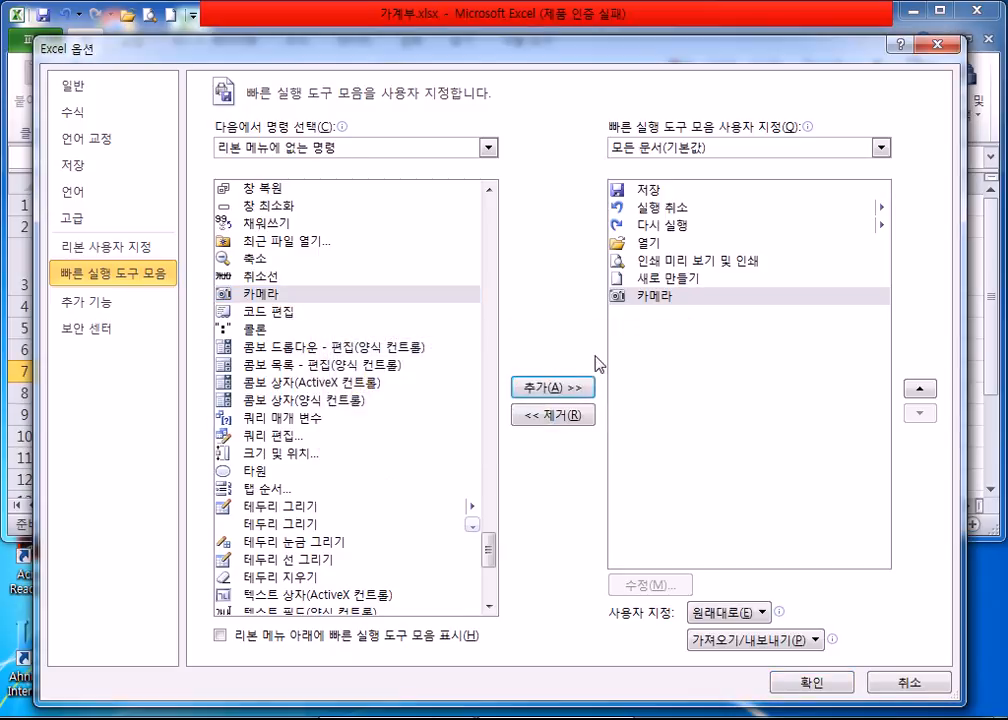
pyautogui.click(659, 298)
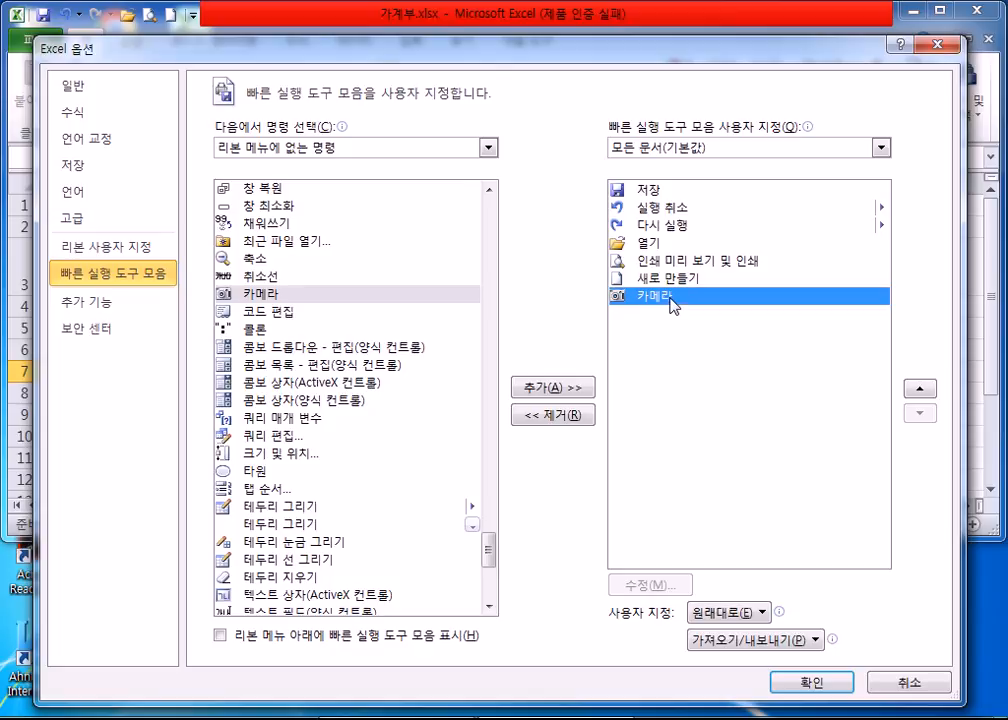
pyautogui.click(815, 682)
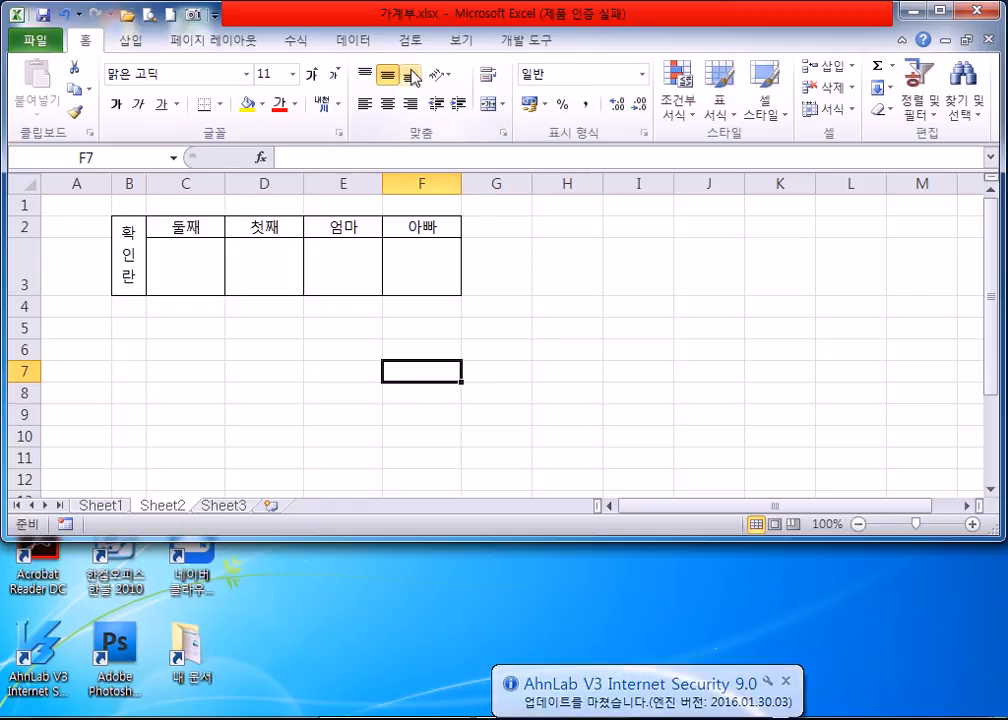
pyautogui.click(129, 237)
pyautogui.moveTo(129, 237); pyautogui.dragTo(414, 243)
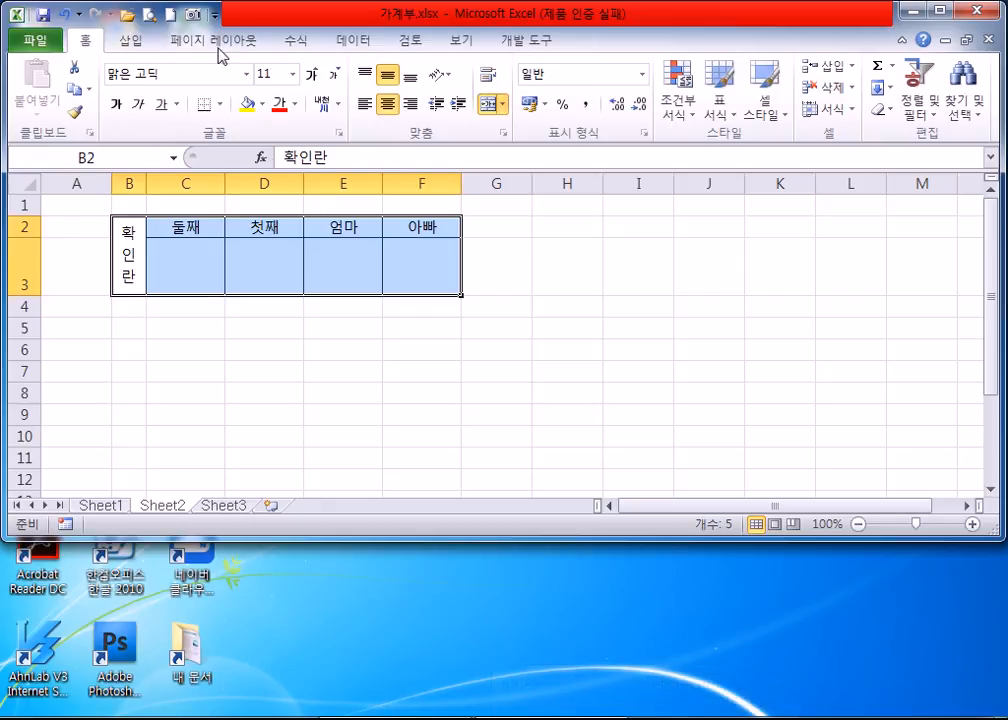
pyautogui.click(194, 18)
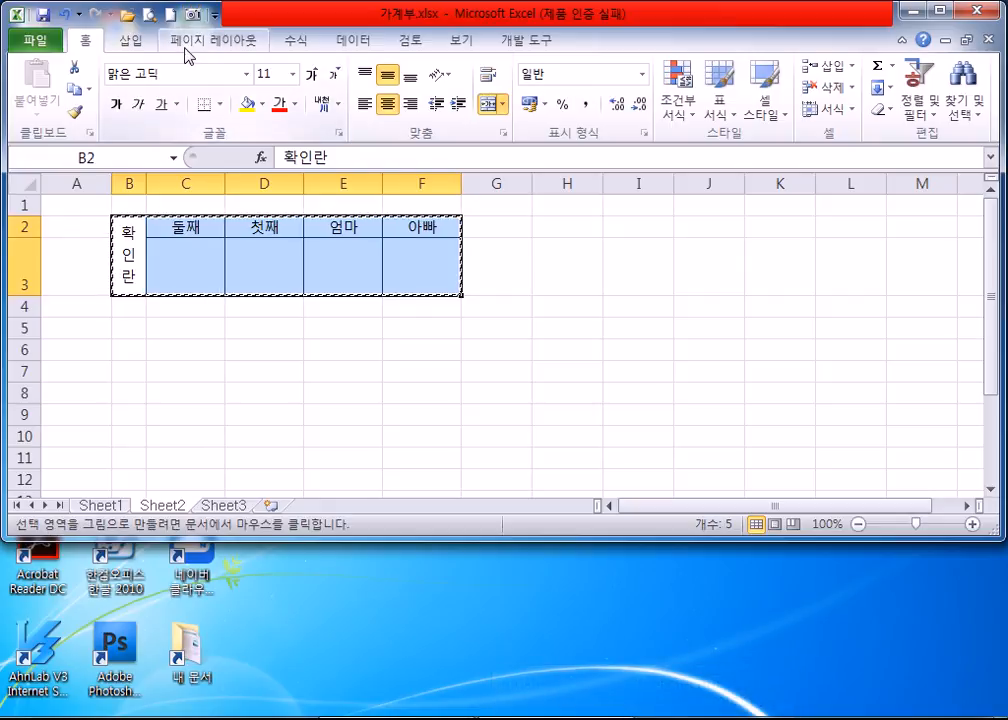
pyautogui.press('Escape')
# Capture Sheet2's 확인란 table (B2:F3) with the Camera tool and place the linked picture above the ledger on Sheet1.
pyautogui.moveTo(139, 232); pyautogui.dragTo(402, 238)
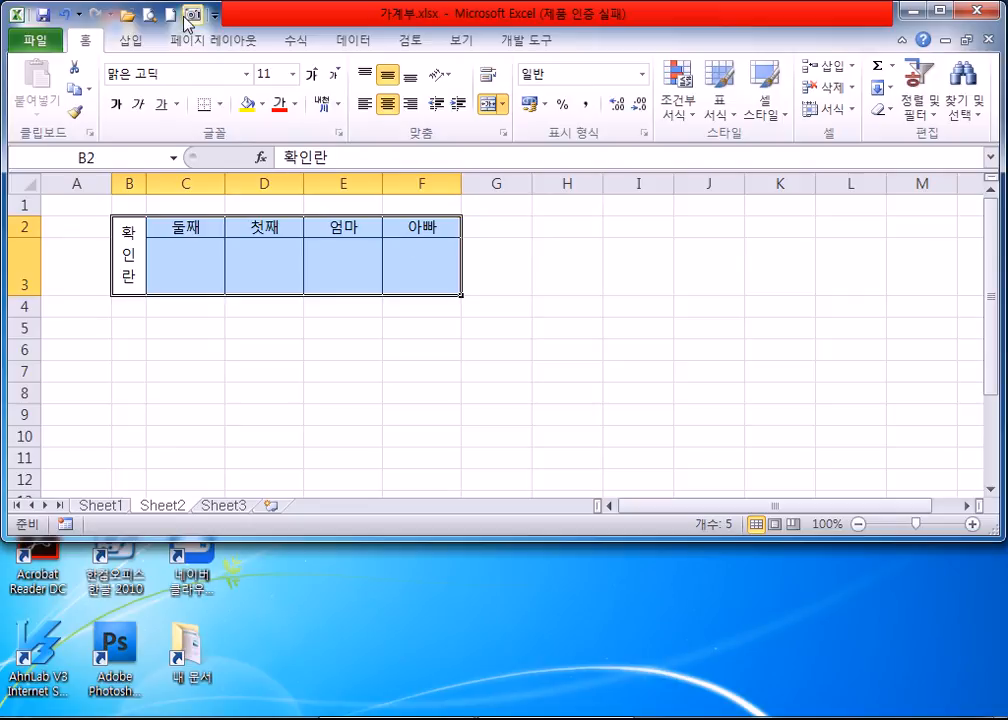
pyautogui.click(194, 18)
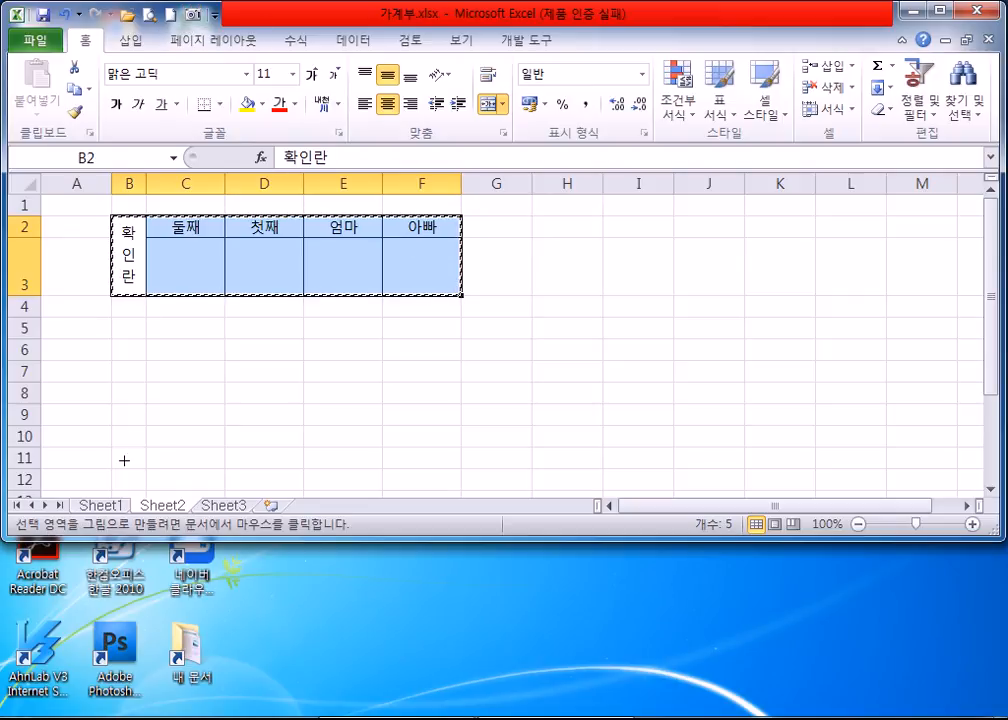
pyautogui.click(114, 511)
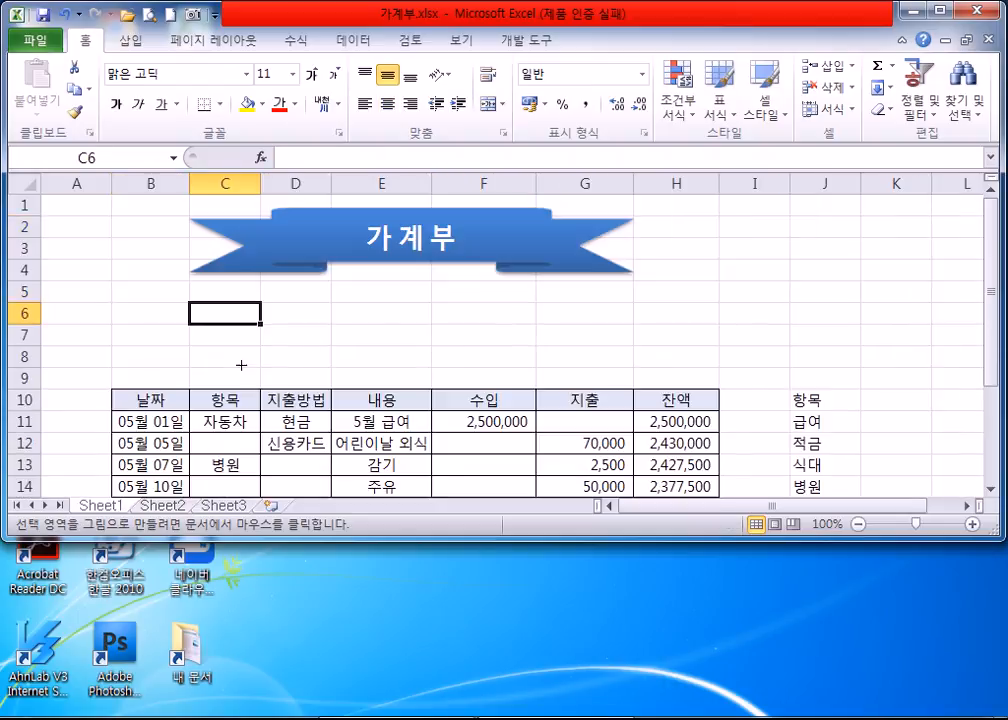
pyautogui.click(343, 307)
pyautogui.moveTo(522, 344); pyautogui.dragTo(538, 333)
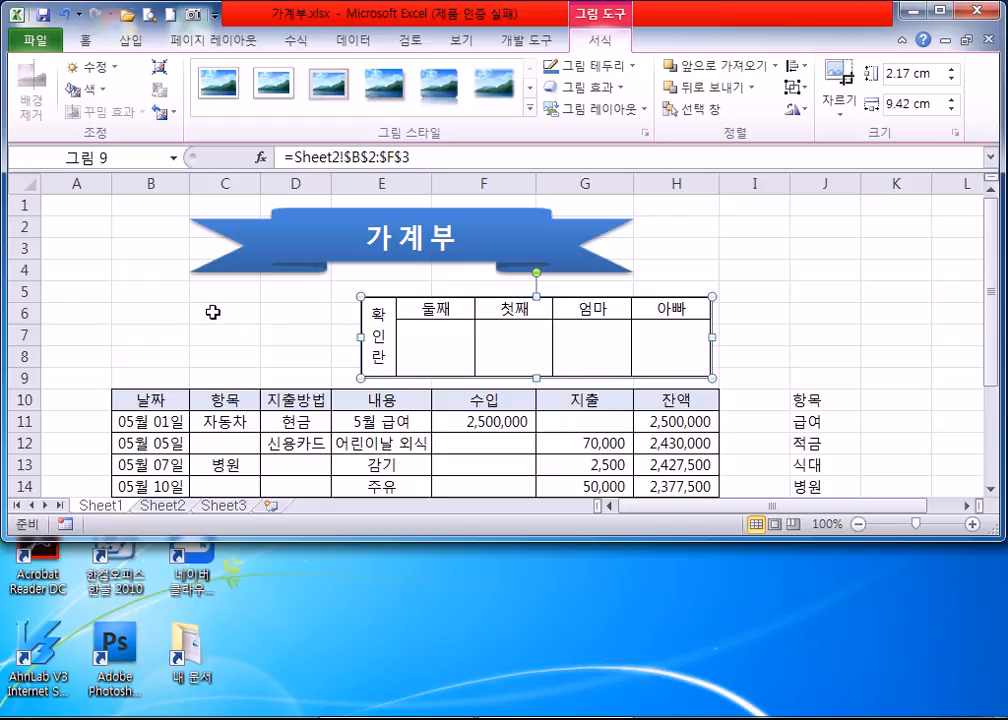
# Take a Camera picture of the 확인란 table on Sheet2 and position it directly beneath the original table.
pyautogui.click(160, 506)
pyautogui.click(188, 16)
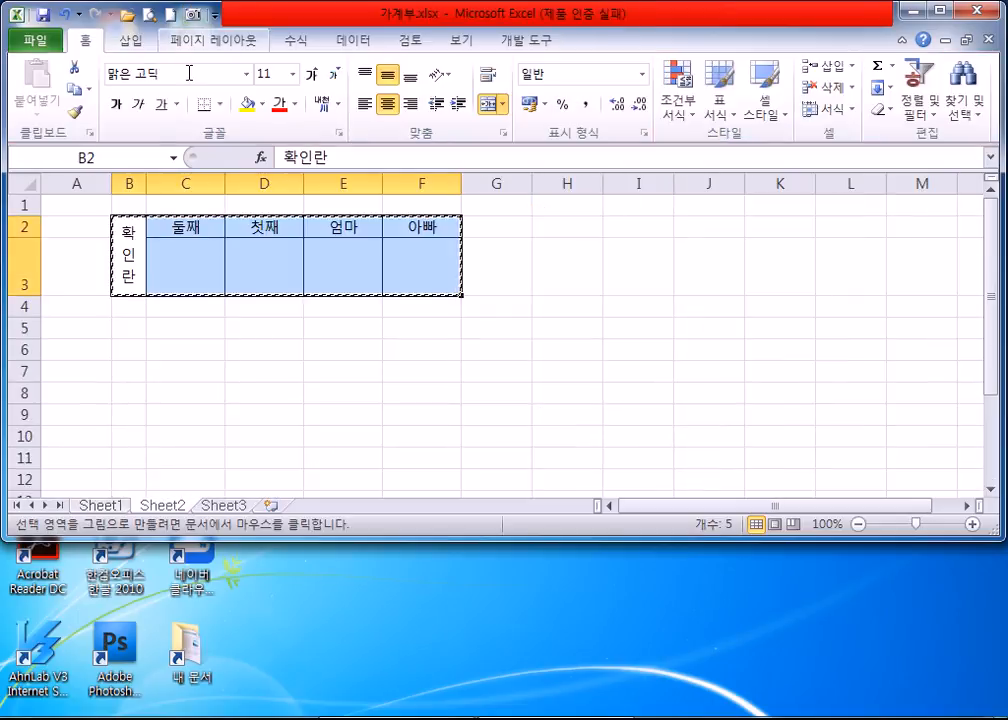
pyautogui.click(553, 310)
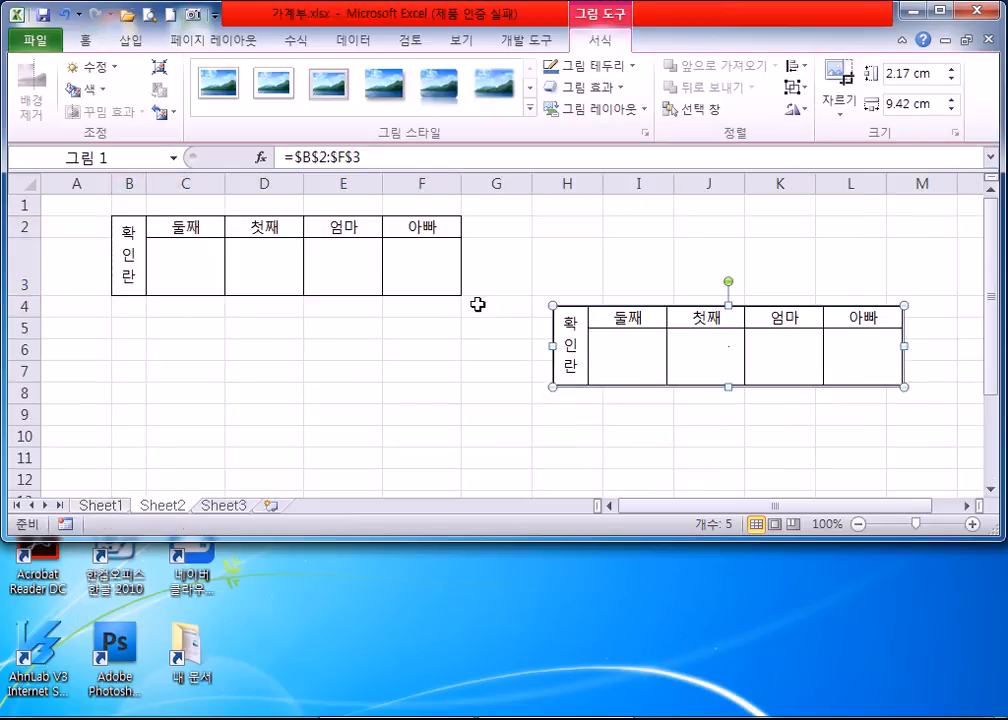
pyautogui.moveTo(716, 363); pyautogui.dragTo(273, 385)
# Capture B2:F3 on Sheet2 again with the Camera tool and line the second picture up beside the first one.
pyautogui.moveTo(152, 241); pyautogui.dragTo(410, 252)
pyautogui.click(188, 16)
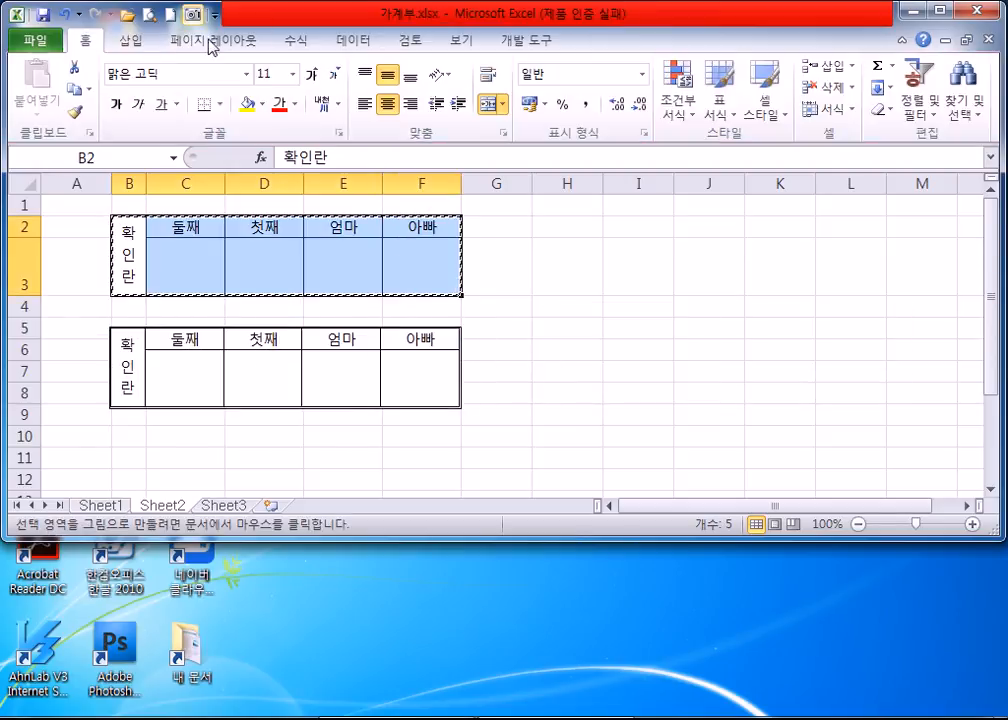
pyautogui.click(570, 240)
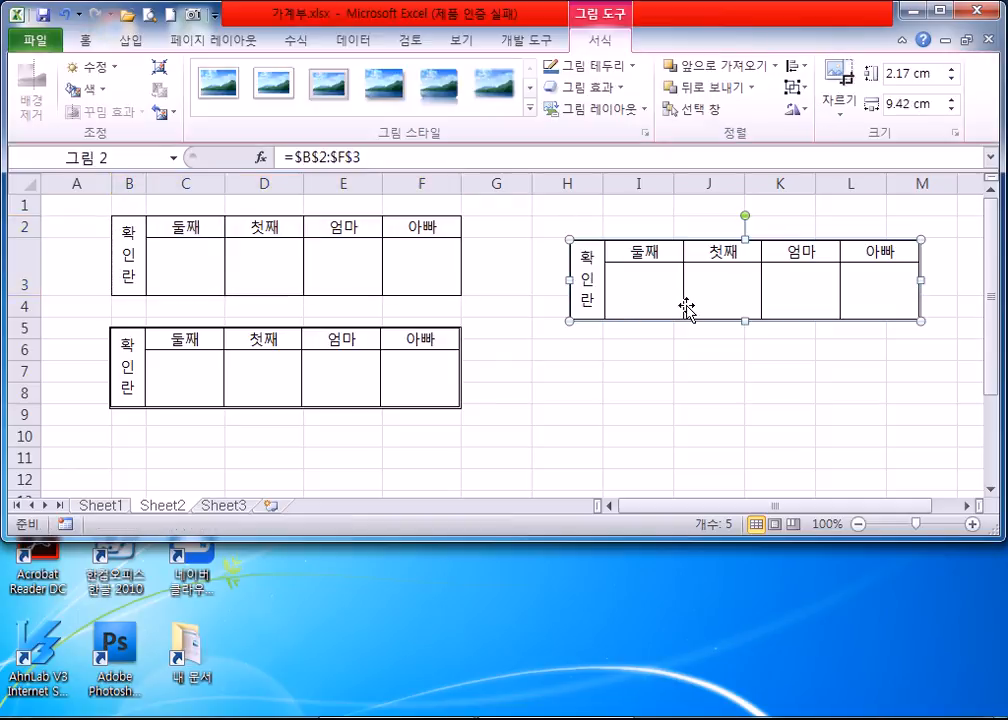
pyautogui.click(637, 378)
pyautogui.moveTo(659, 281); pyautogui.dragTo(627, 368)
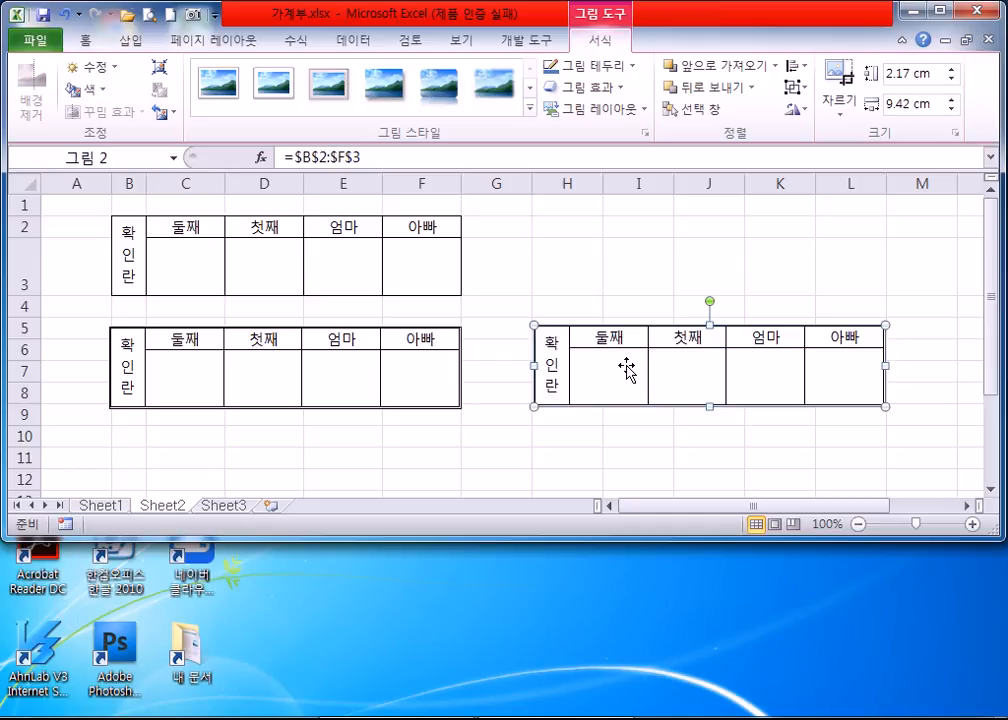
# Delete both Camera pictures from Sheet2, leaving only the original 확인란 table.
pyautogui.press('Delete')
pyautogui.click(371, 402)
pyautogui.press('Delete')
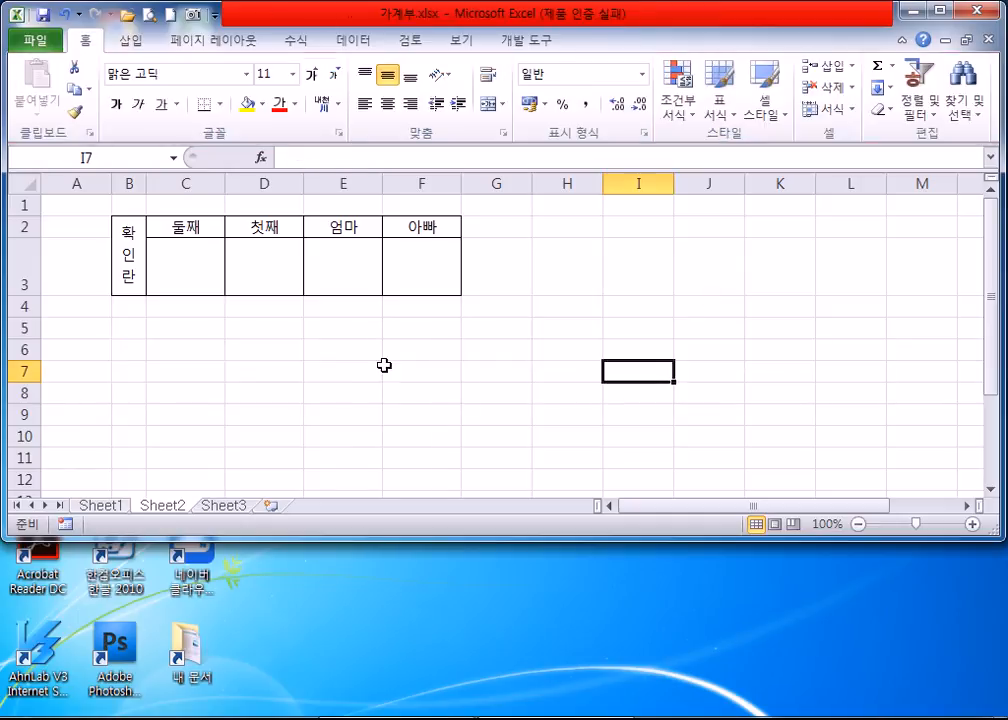
pyautogui.click(520, 350)
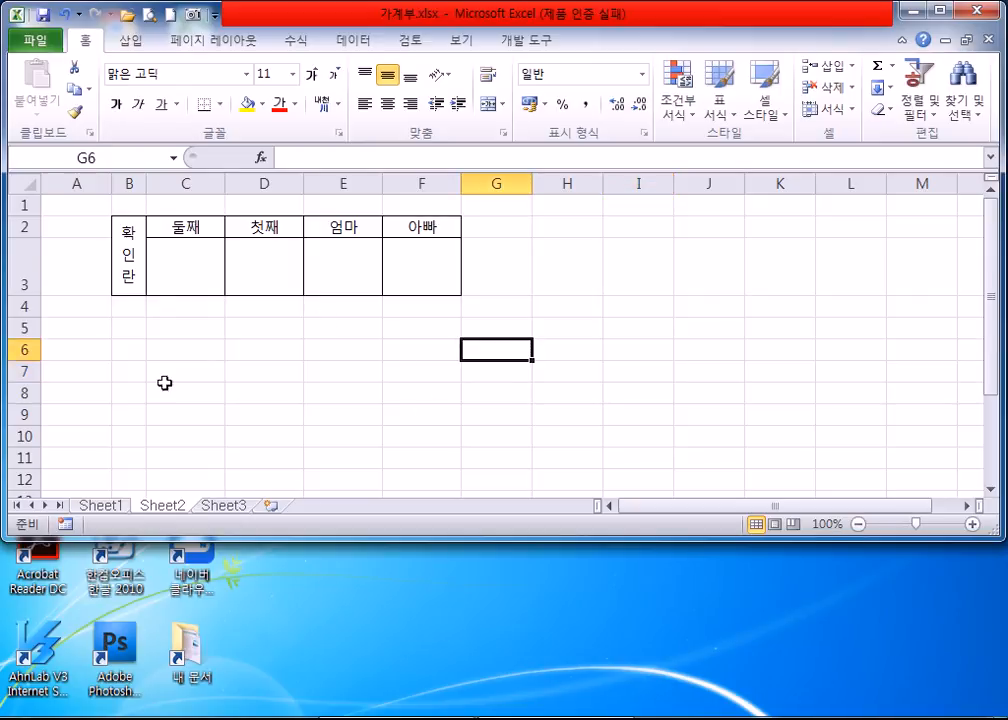
# Shift the 확인란 picture on Sheet1 slightly up and right so it ends near column H's right edge, then deselect it.
pyautogui.click(97, 506)
pyautogui.moveTo(418, 344); pyautogui.dragTo(433, 333)
pyautogui.click(785, 334)
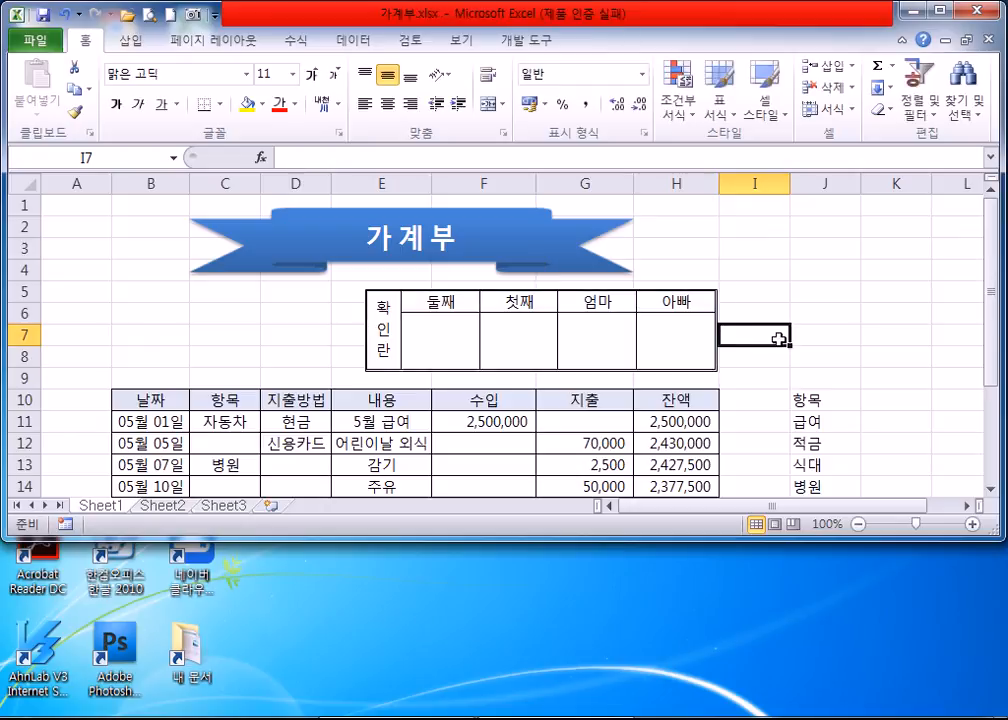
pyautogui.click(72, 306)
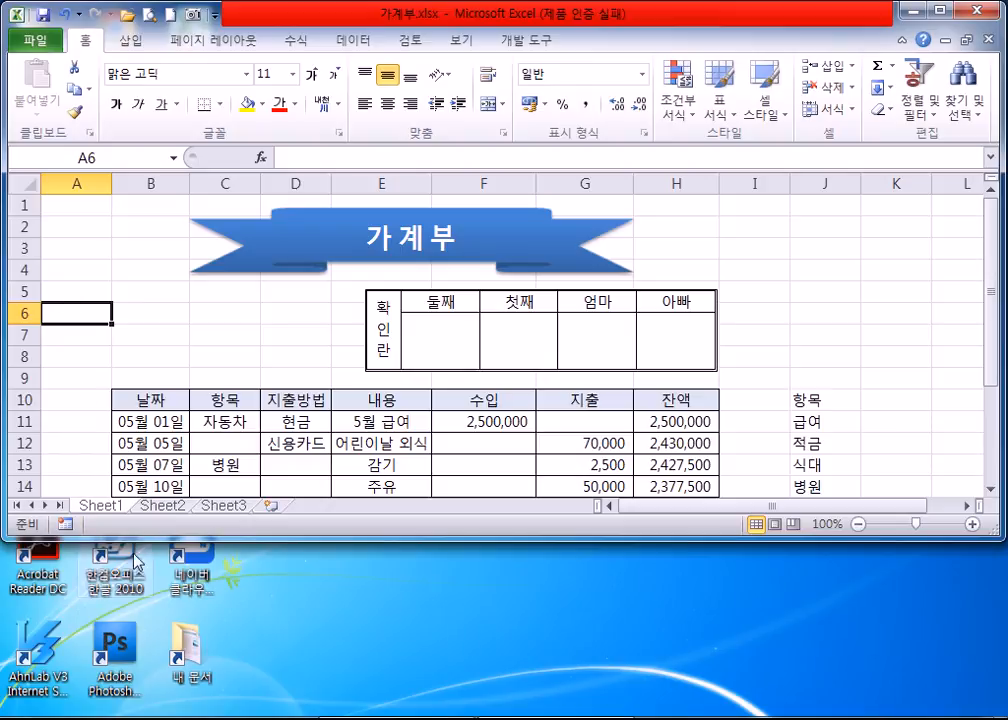
pyautogui.click(162, 505)
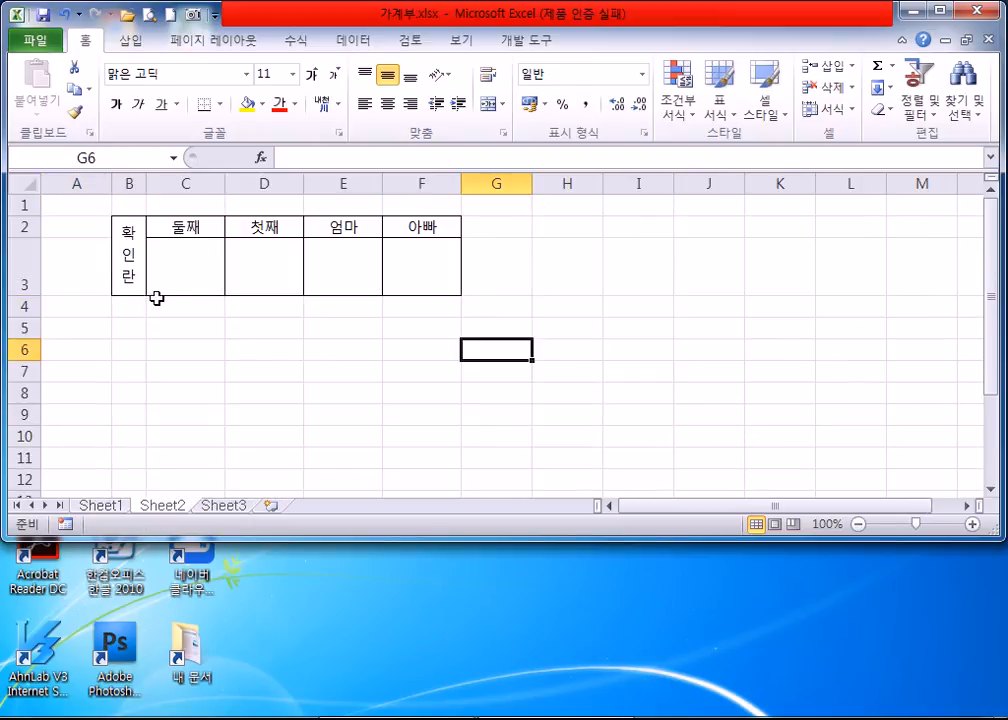
pyautogui.click(98, 505)
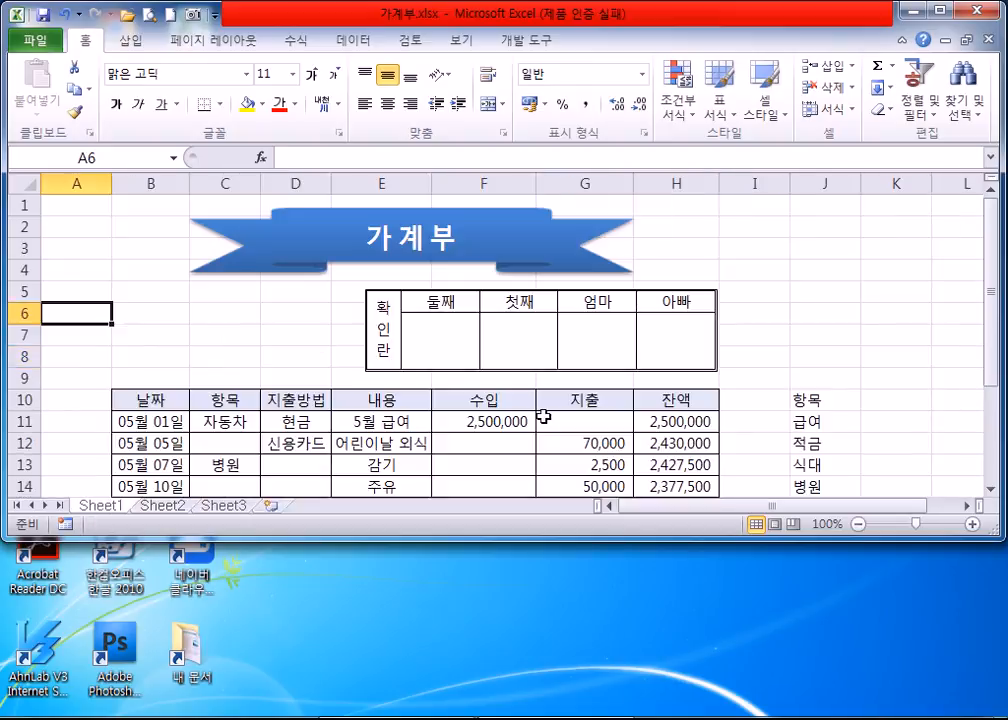
pyautogui.click(278, 335)
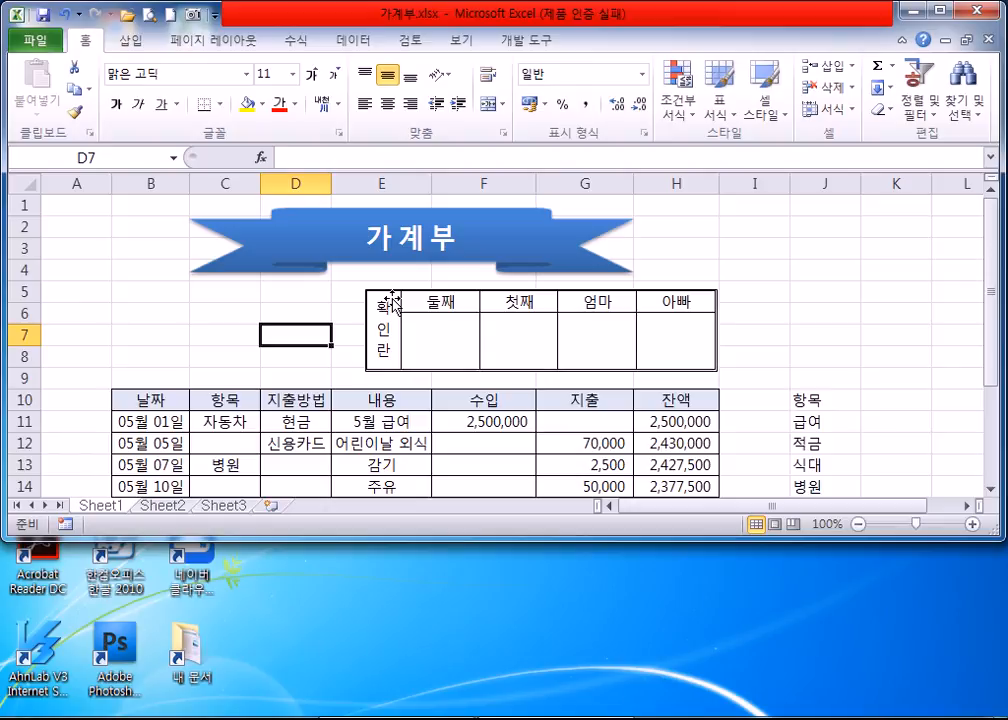
pyautogui.click(815, 270)
pyautogui.click(782, 334)
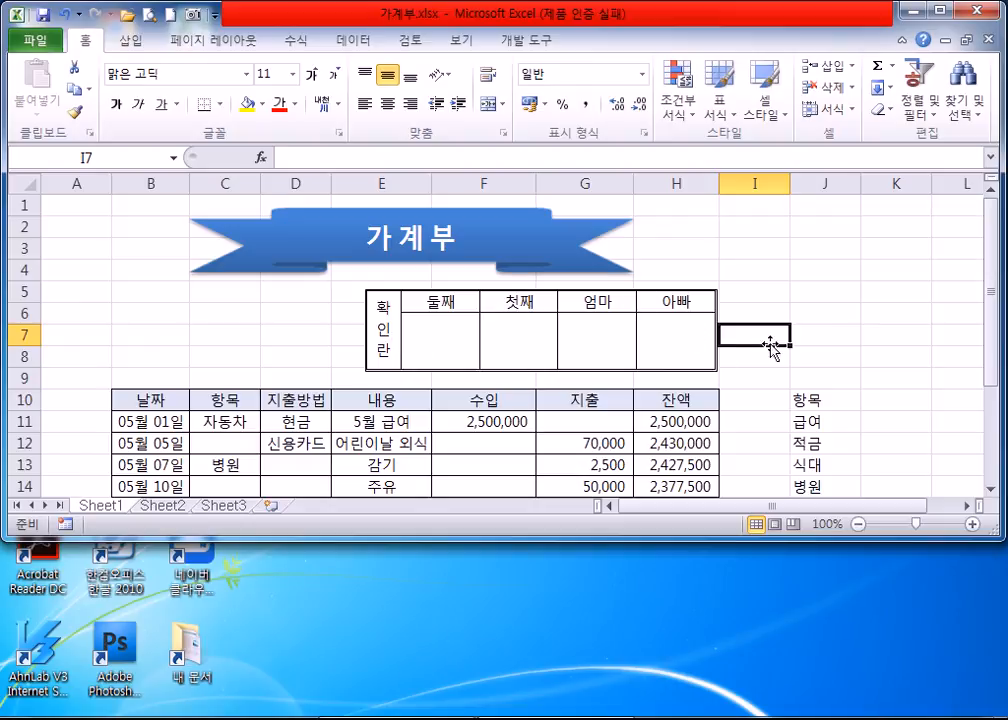
pyautogui.click(815, 353)
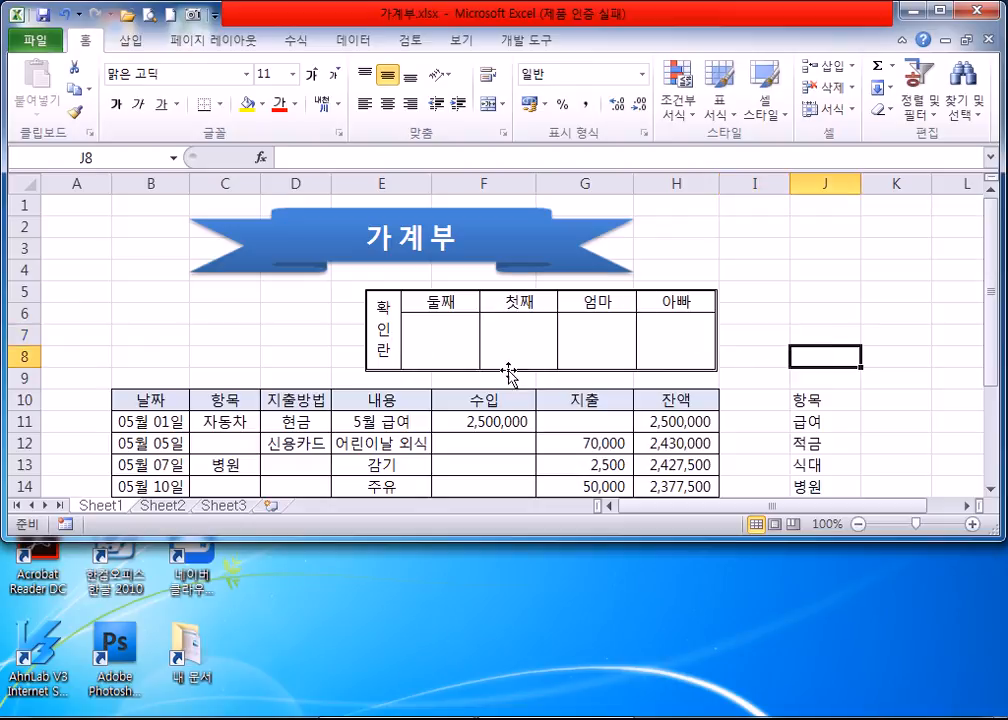
# Follow the 확인란 picture on Sheet1 to its linked source range on Sheet2 twice, returning to Sheet1 each time.
pyautogui.doubleClick(620, 313)
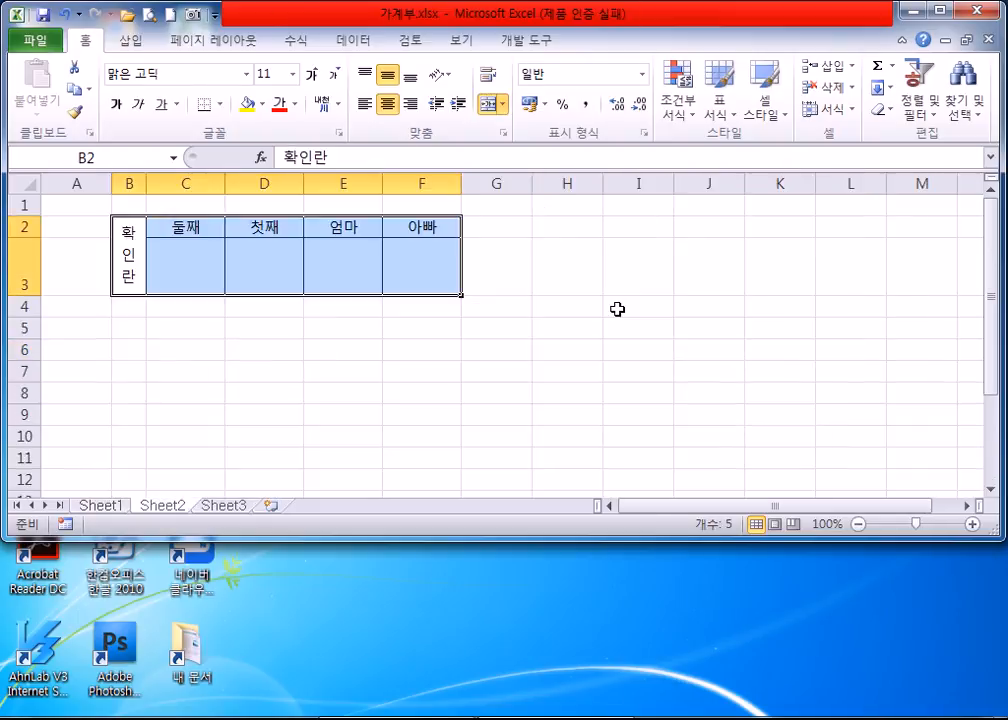
pyautogui.click(234, 349)
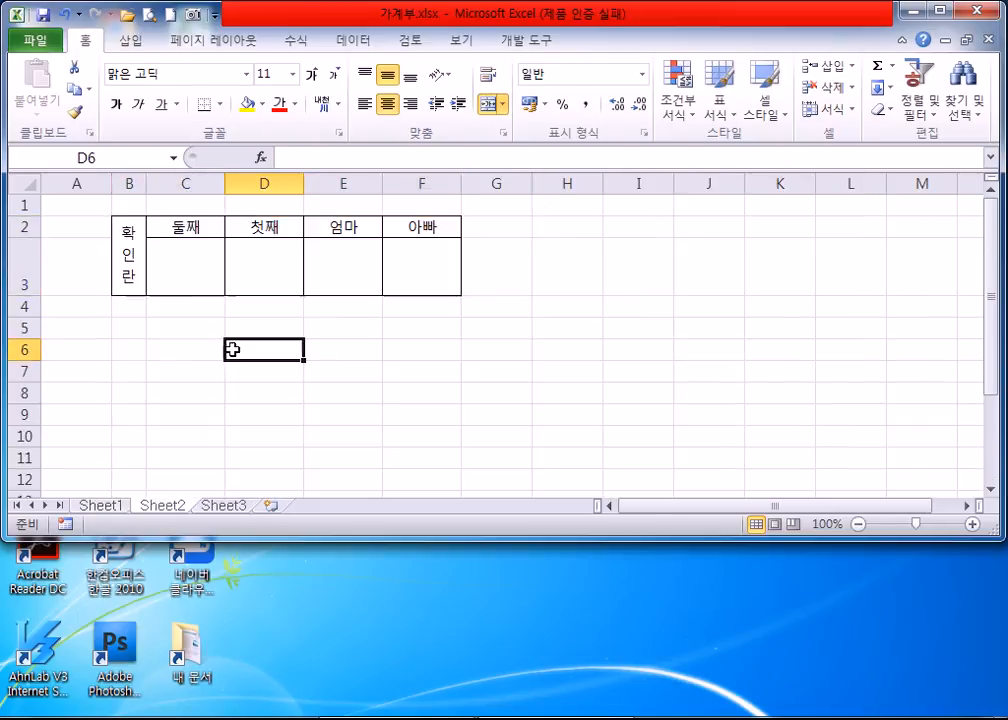
pyautogui.click(99, 506)
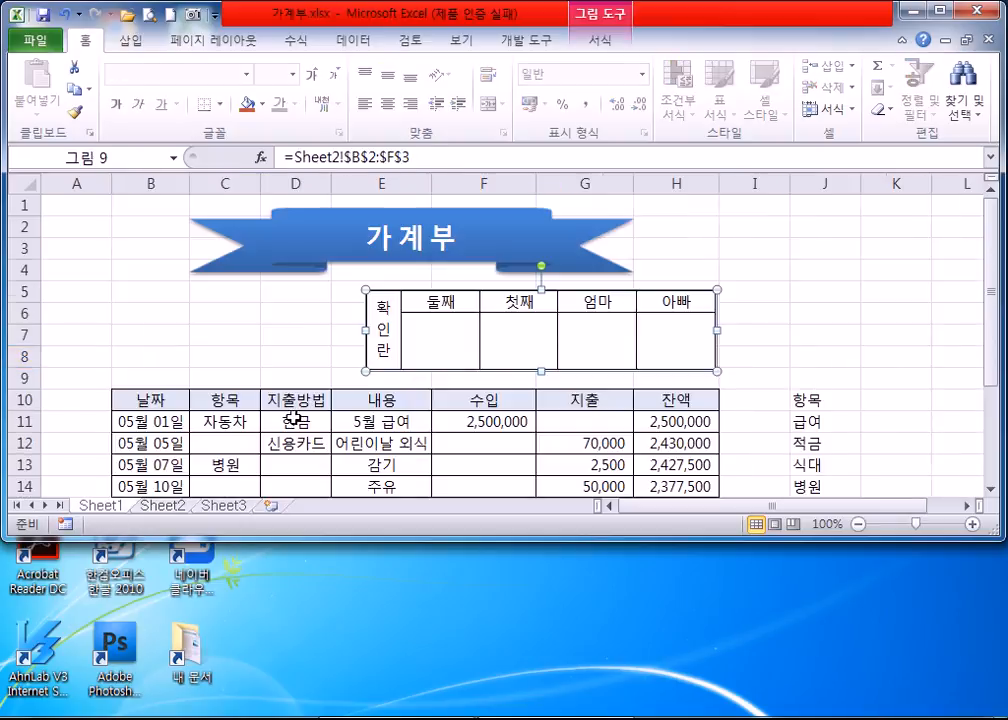
pyautogui.doubleClick(493, 338)
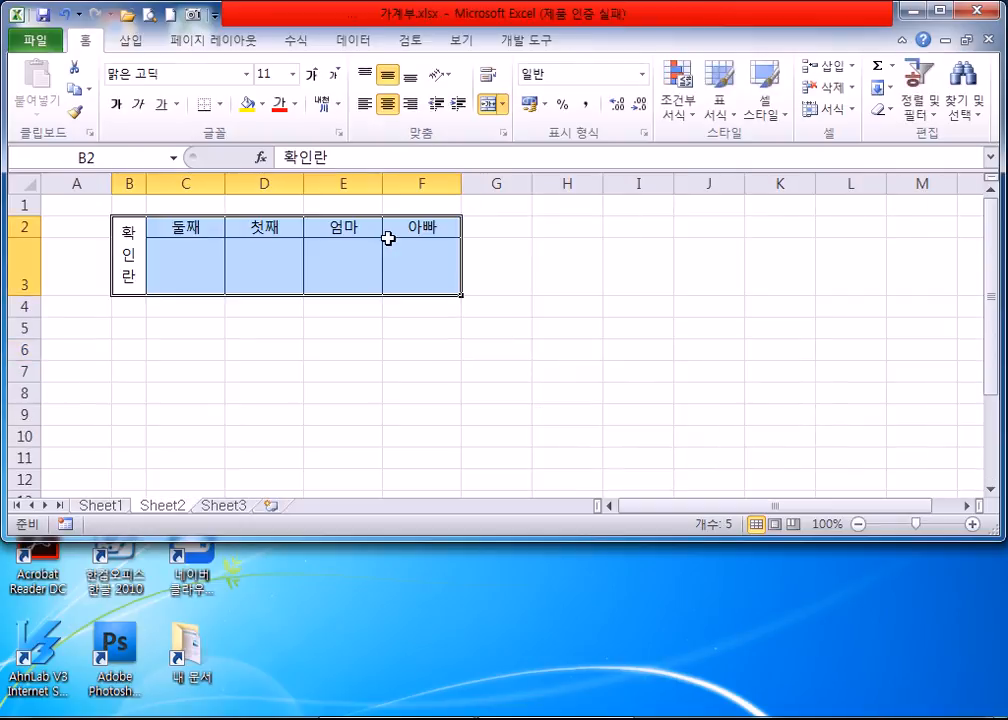
pyautogui.click(100, 506)
pyautogui.click(256, 302)
pyautogui.click(441, 325)
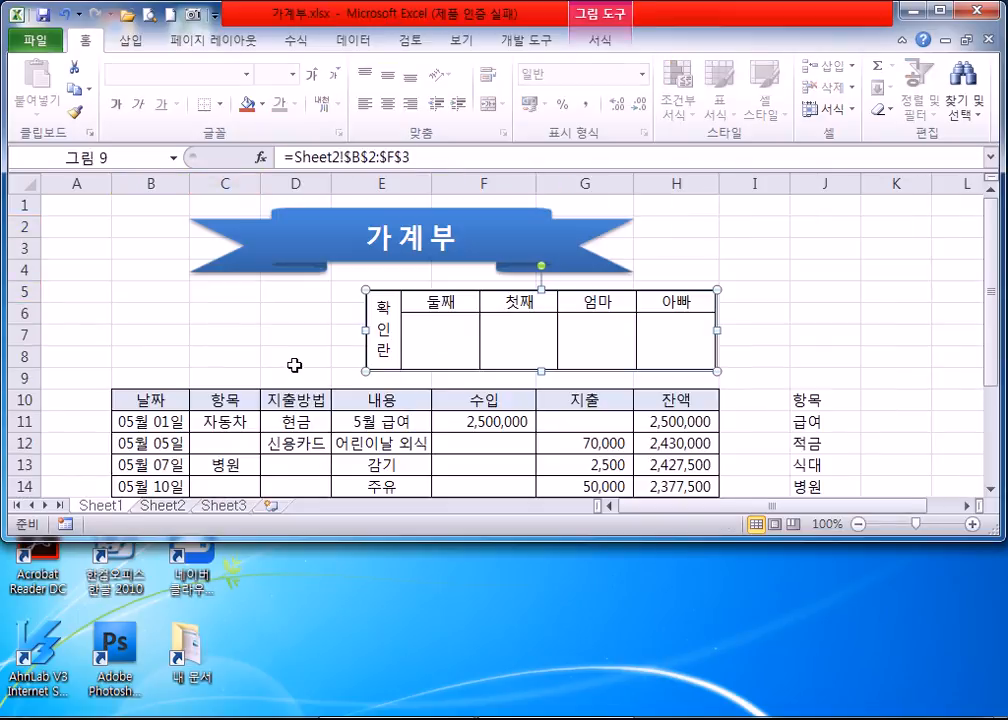
pyautogui.click(233, 334)
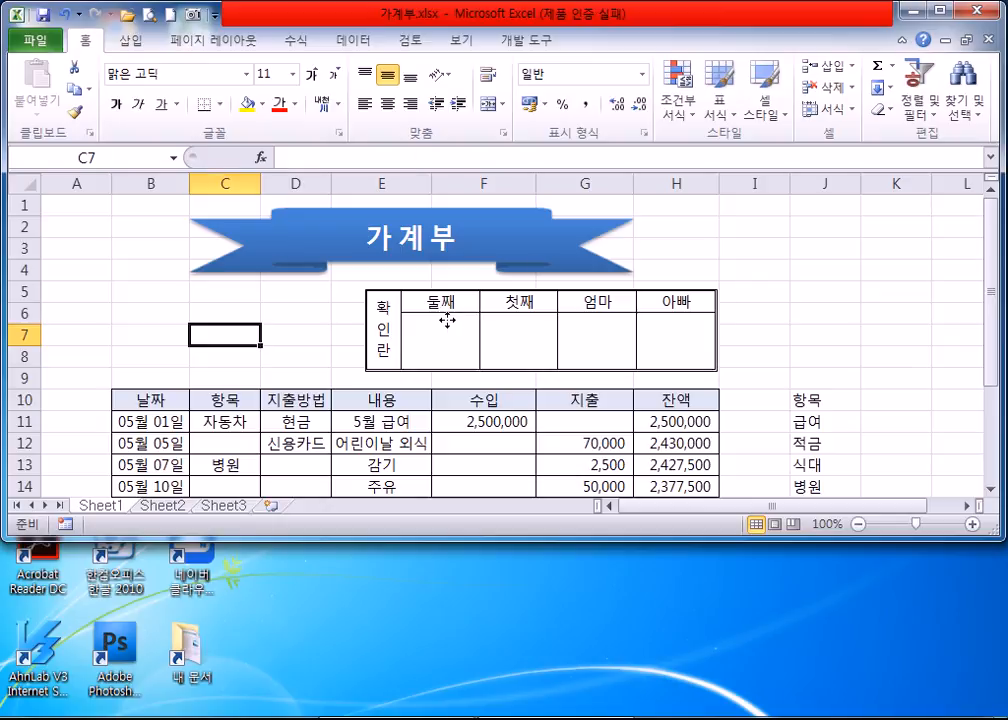
pyautogui.click(445, 325)
pyautogui.click(240, 333)
pyautogui.click(440, 325)
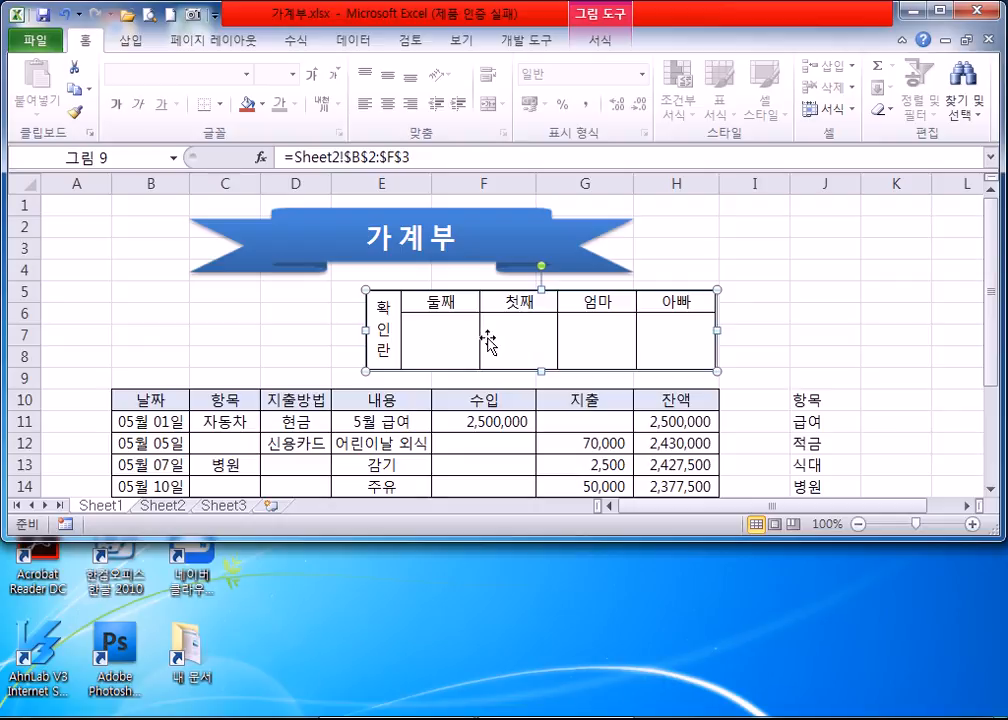
pyautogui.click(893, 338)
pyautogui.click(610, 337)
pyautogui.click(252, 332)
pyautogui.click(447, 333)
pyautogui.click(253, 335)
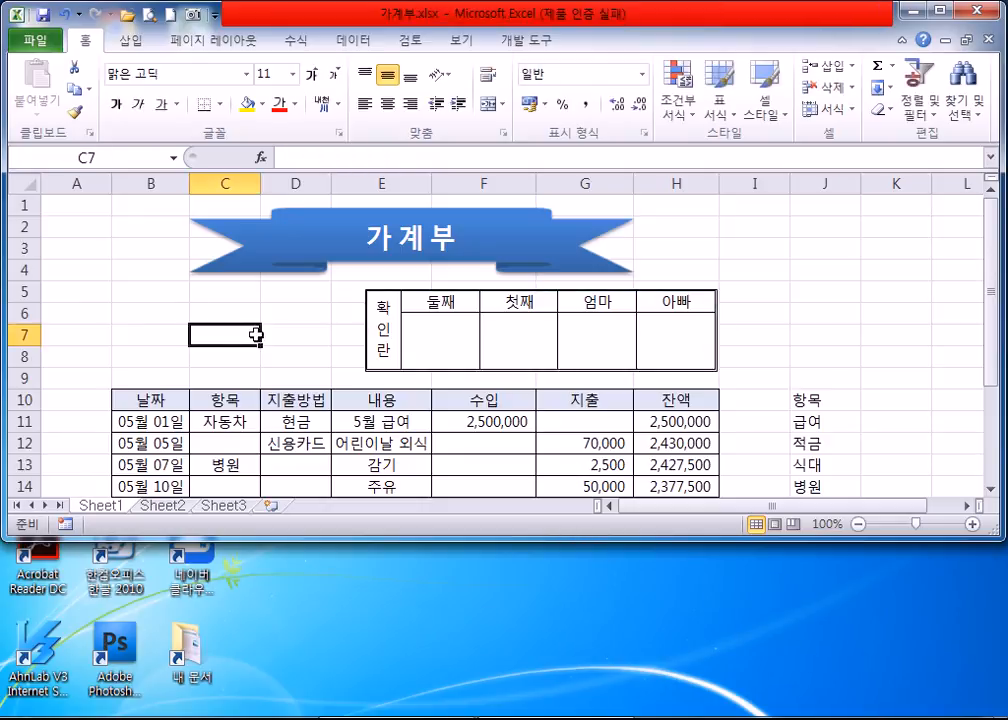
pyautogui.click(462, 335)
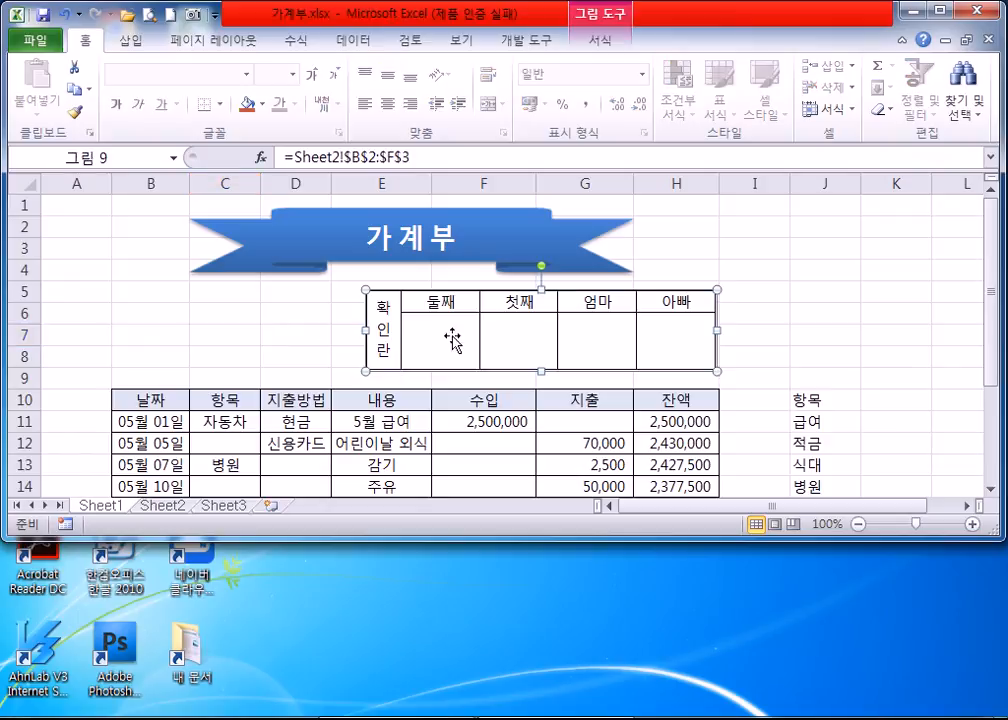
pyautogui.click(320, 333)
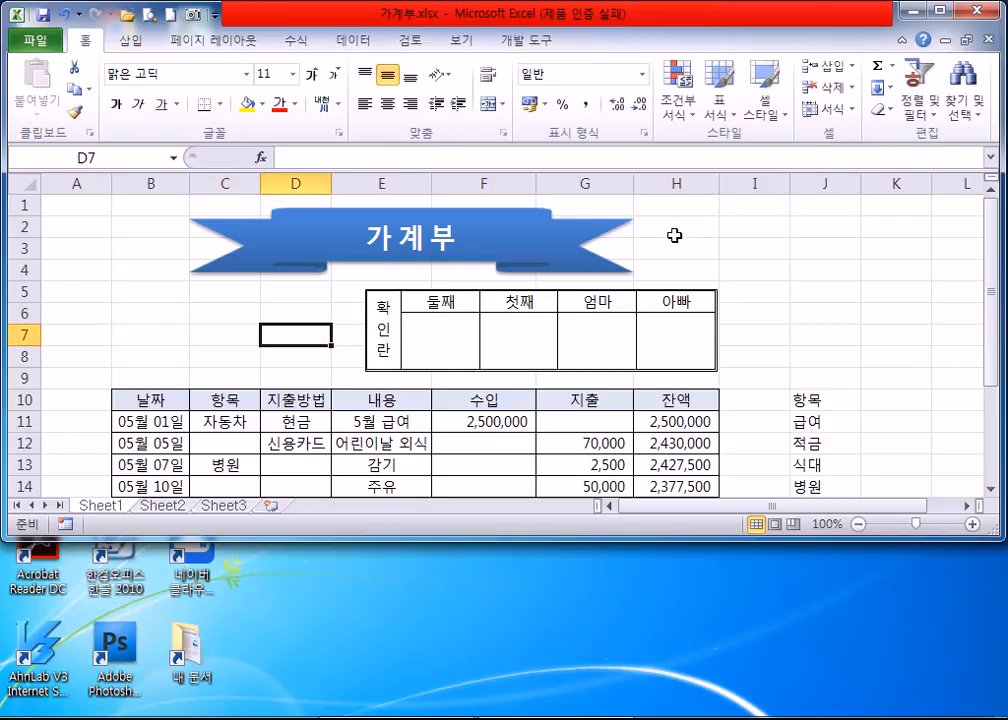
pyautogui.click(229, 299)
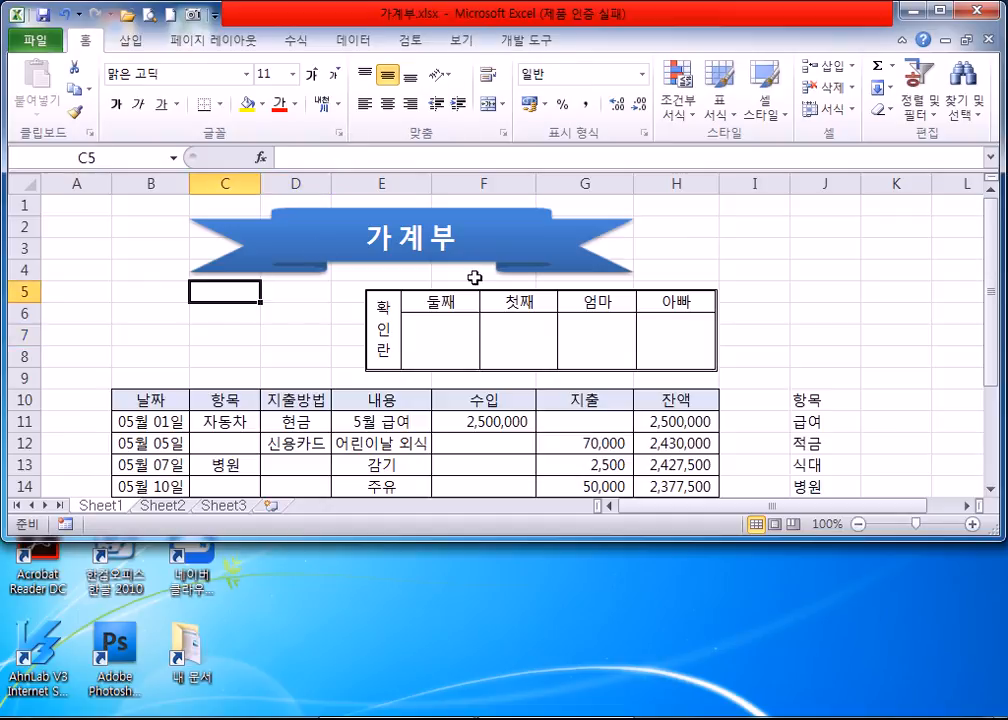
# Select the 확인란 picture on Sheet1 and examine the picture formatting options available for it.
pyautogui.click(477, 325)
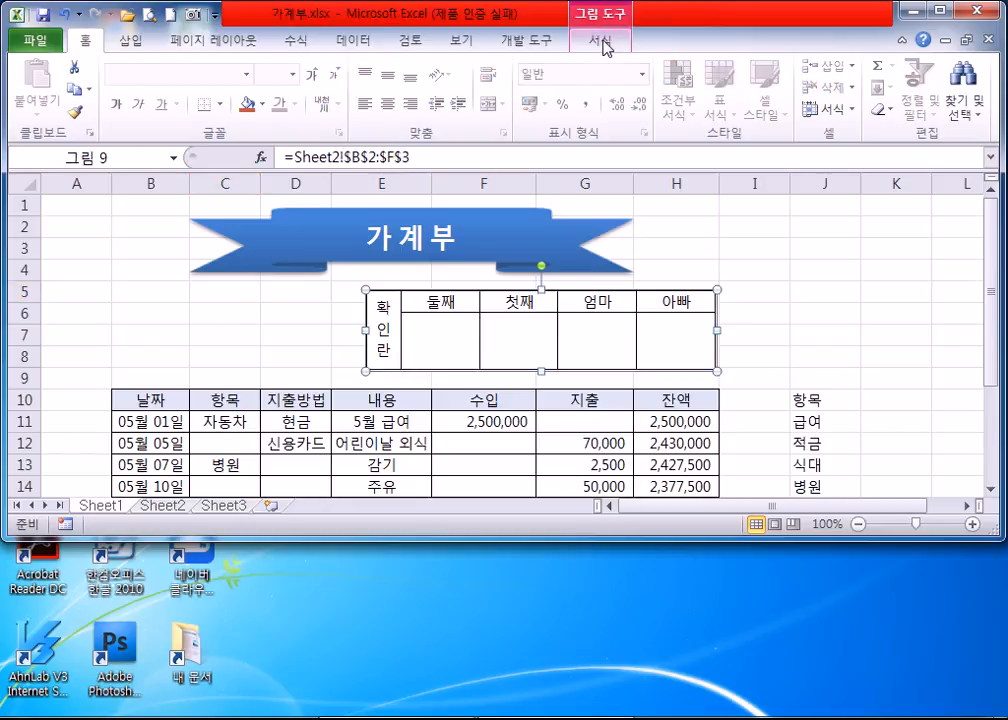
pyautogui.click(603, 43)
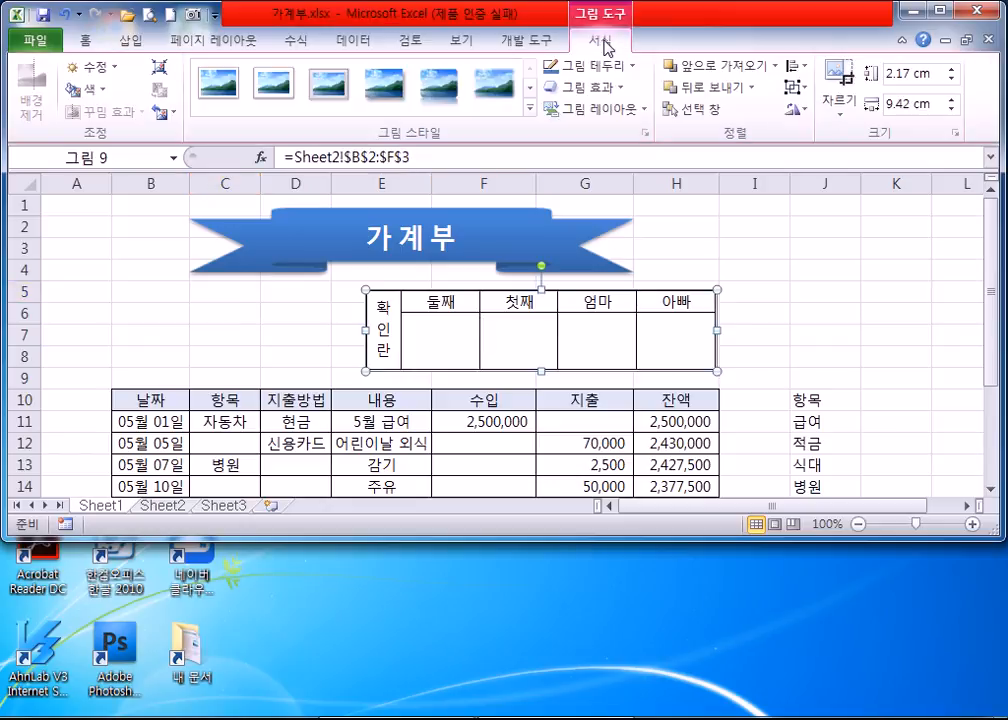
pyautogui.click(255, 314)
pyautogui.click(500, 305)
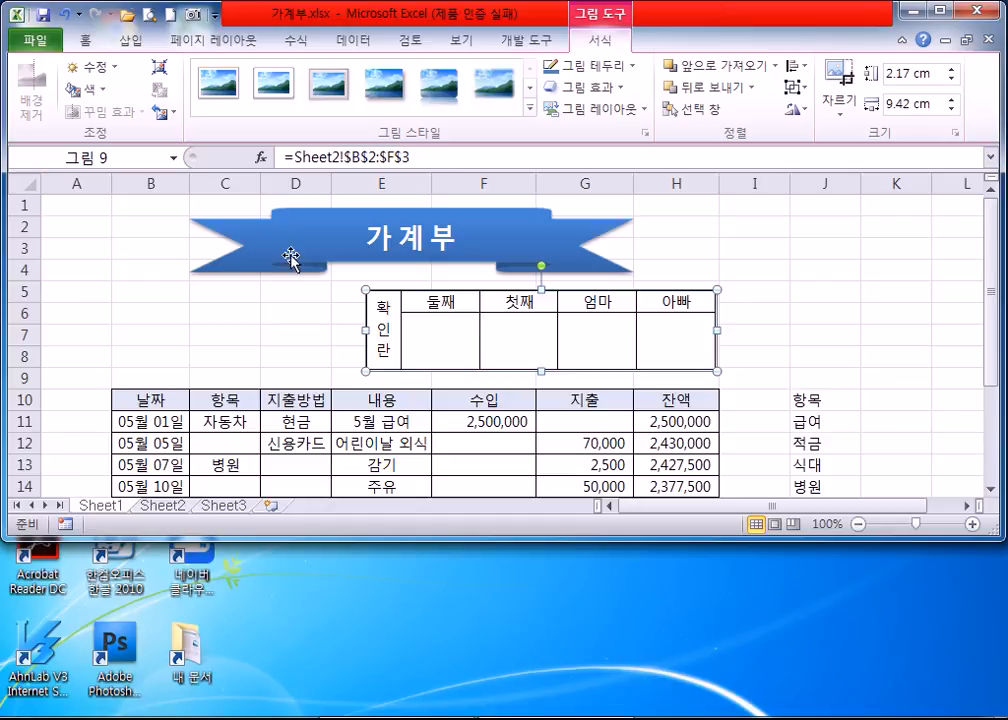
pyautogui.click(207, 332)
pyautogui.click(472, 333)
pyautogui.click(535, 42)
pyautogui.click(598, 42)
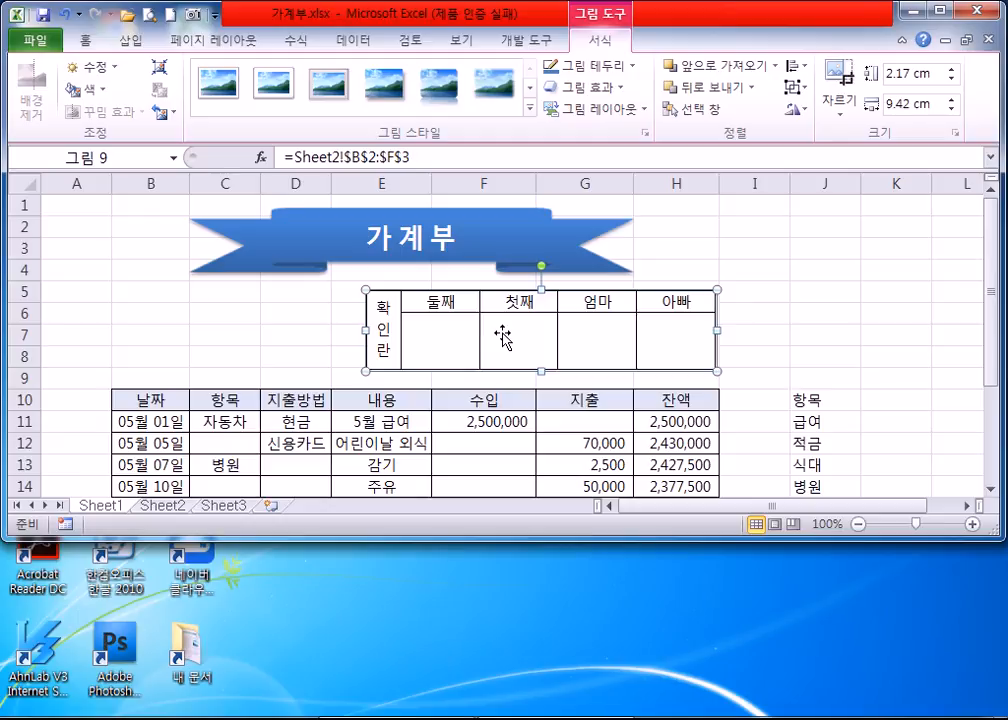
pyautogui.click(864, 342)
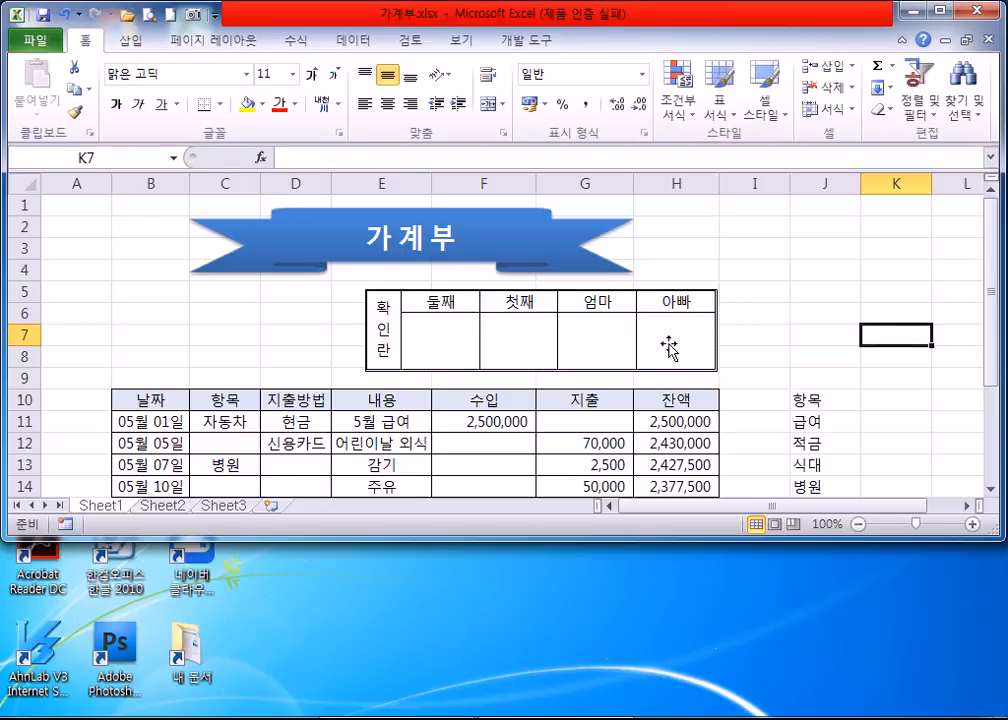
pyautogui.click(609, 343)
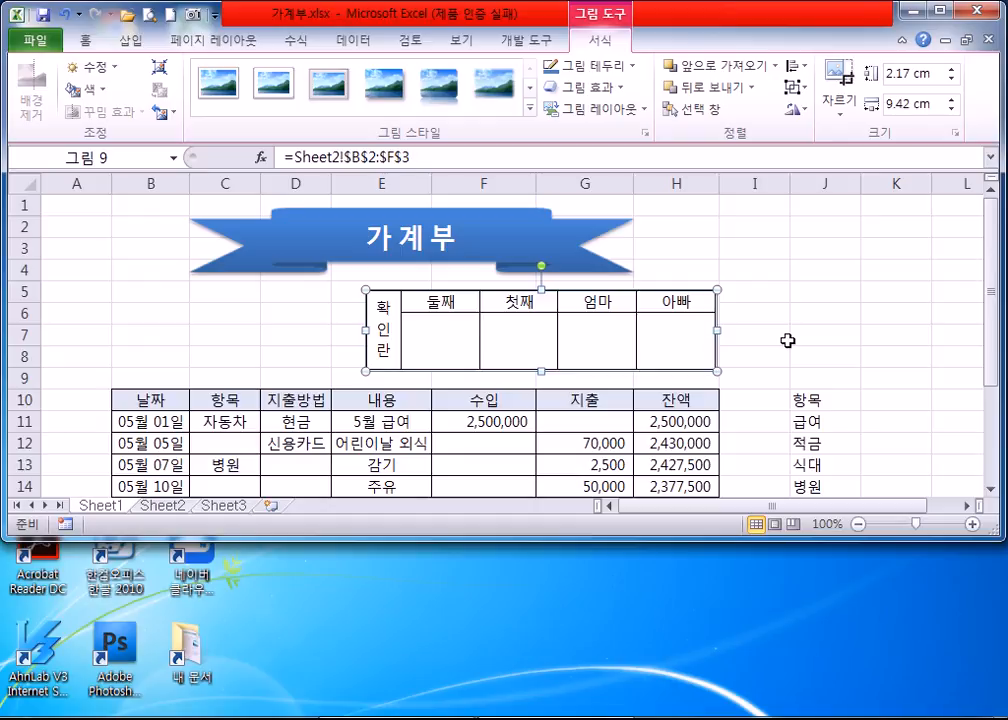
# Examine the border, effect and style options available for the 확인란 picture without applying any.
pyautogui.click(850, 343)
pyautogui.click(630, 341)
pyautogui.press('Escape')
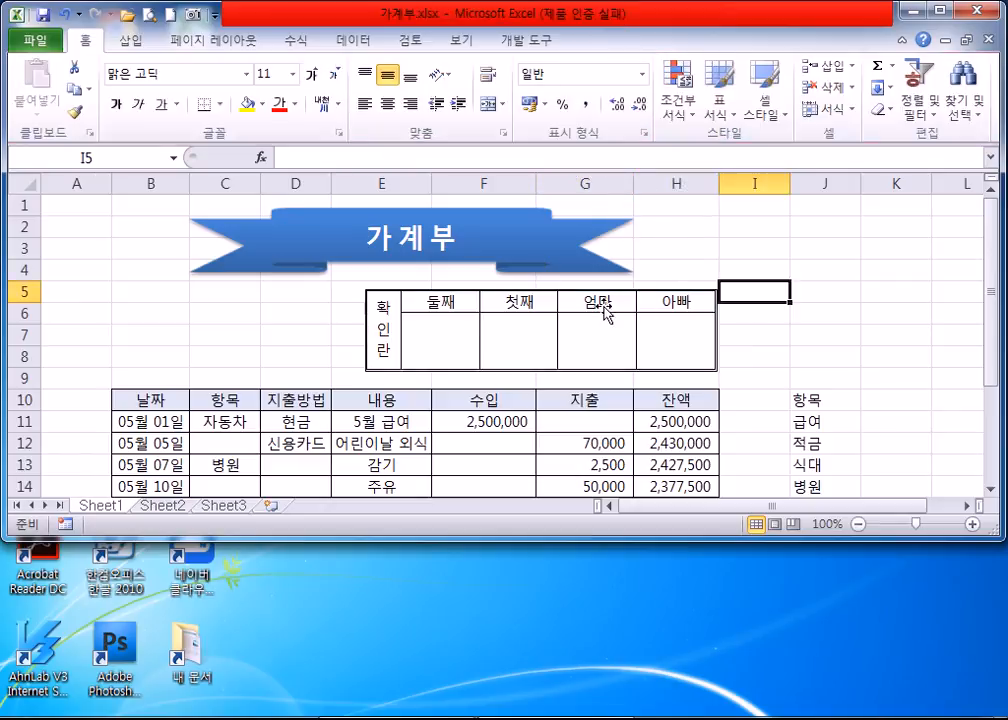
pyautogui.doubleClick(540, 336)
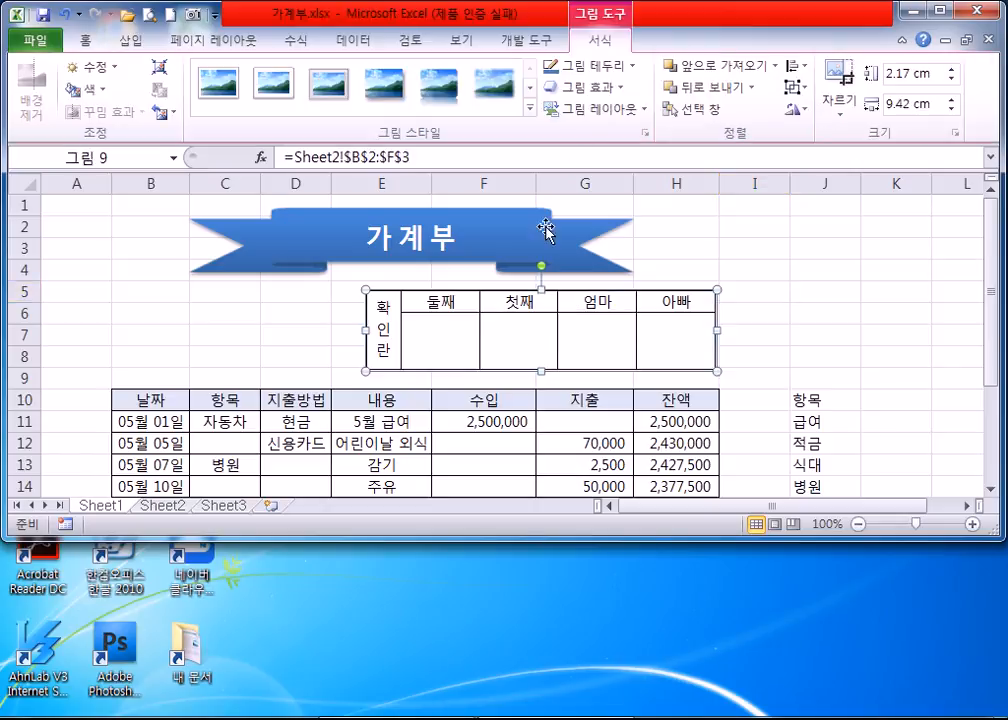
pyautogui.click(581, 67)
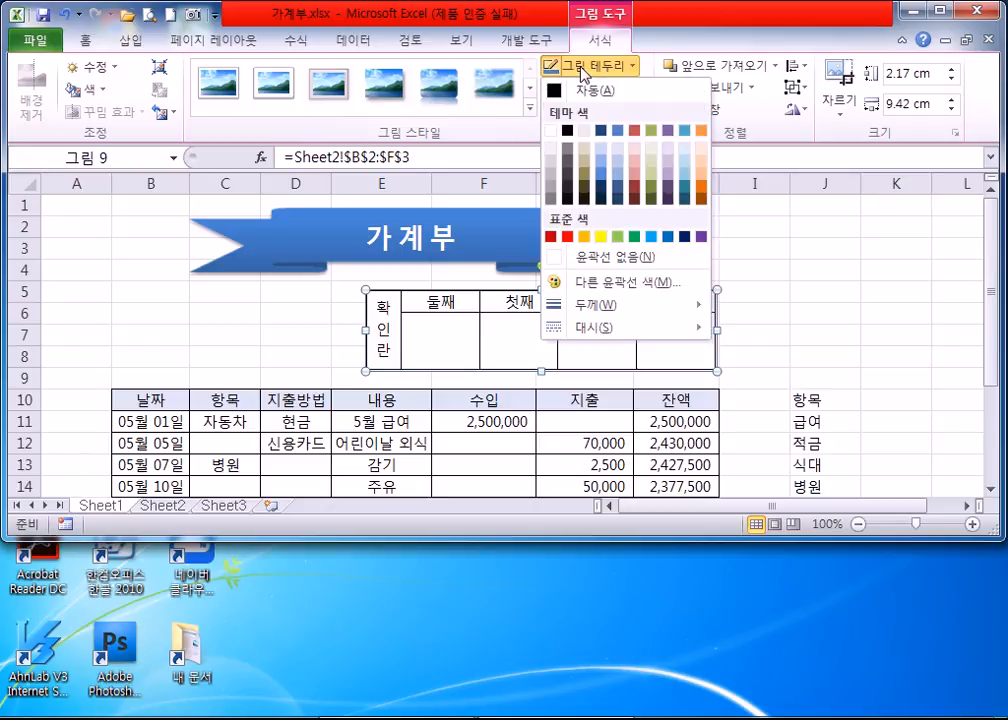
pyautogui.click(577, 88)
pyautogui.click(577, 88)
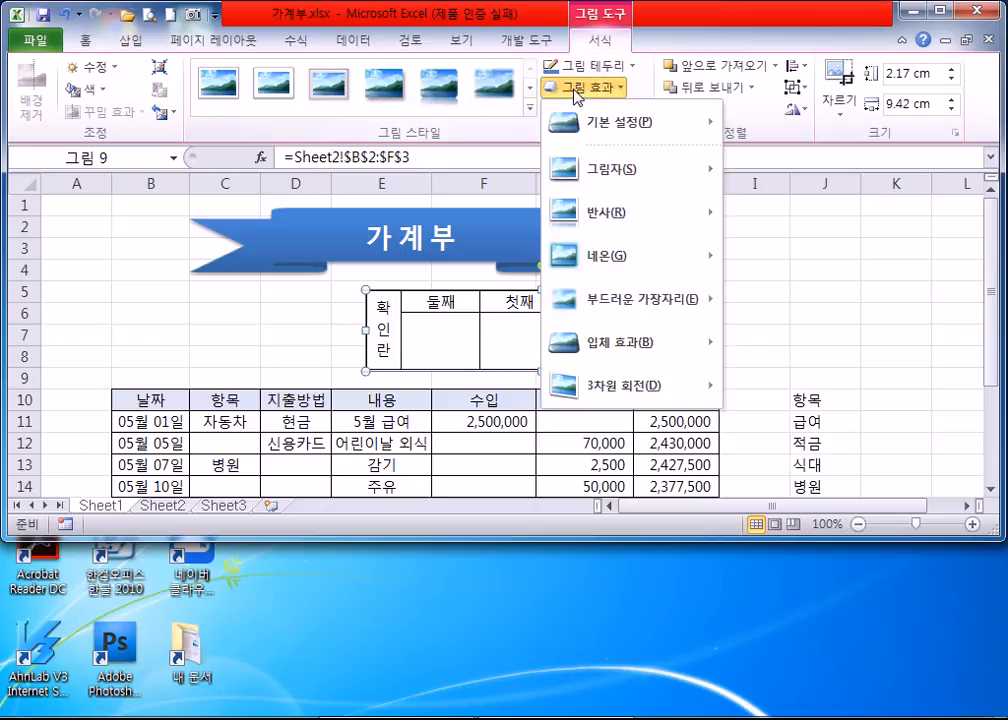
pyautogui.click(577, 90)
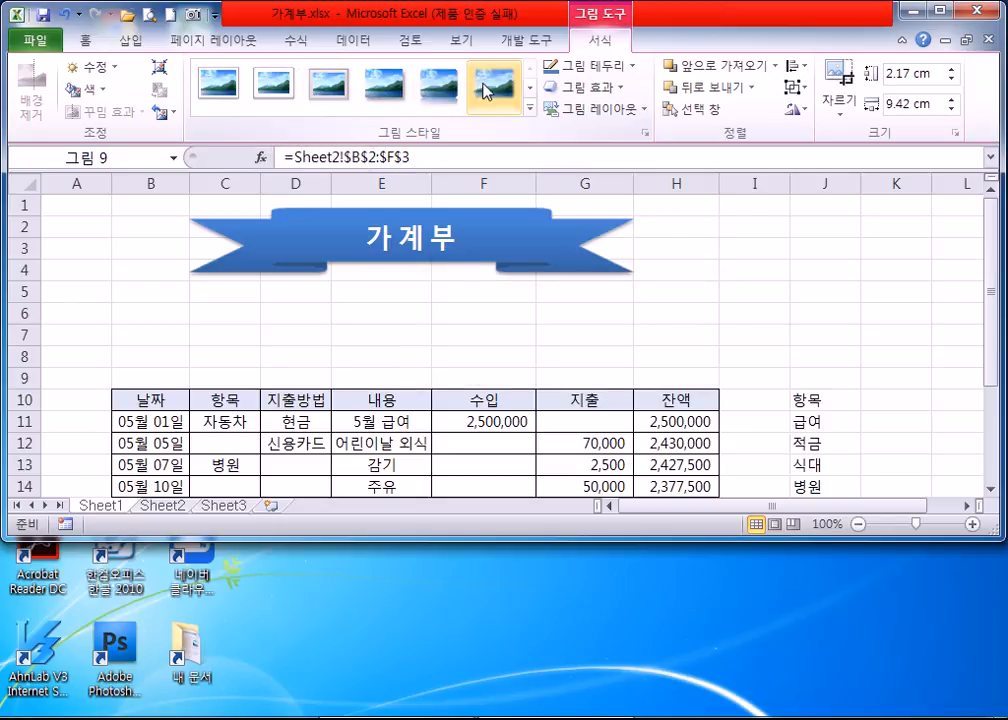
pyautogui.click(531, 109)
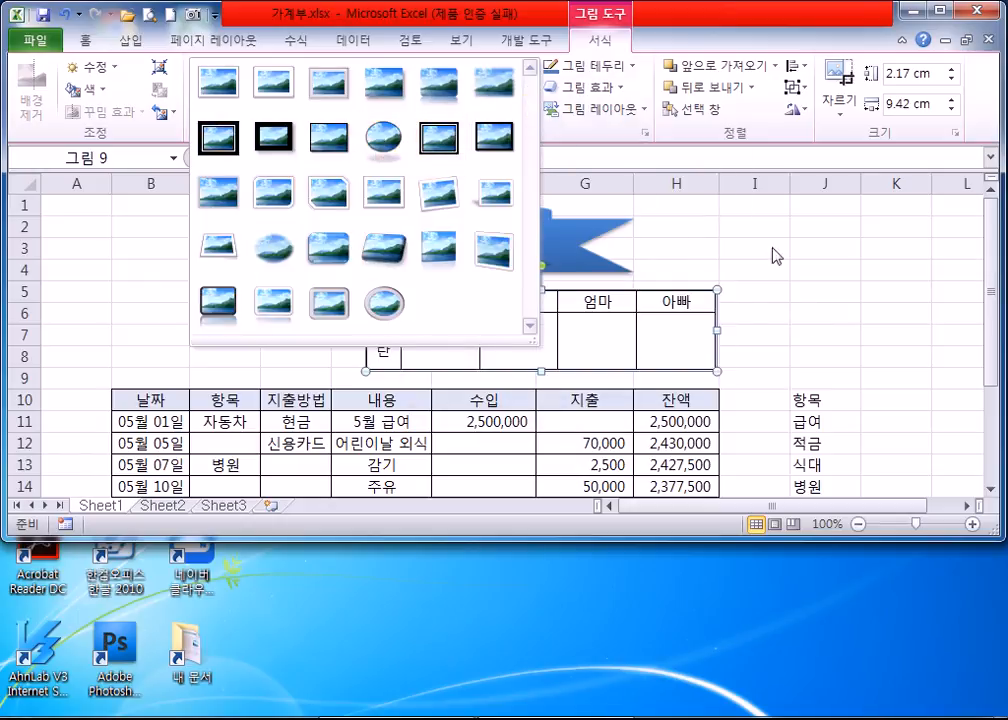
pyautogui.click(636, 68)
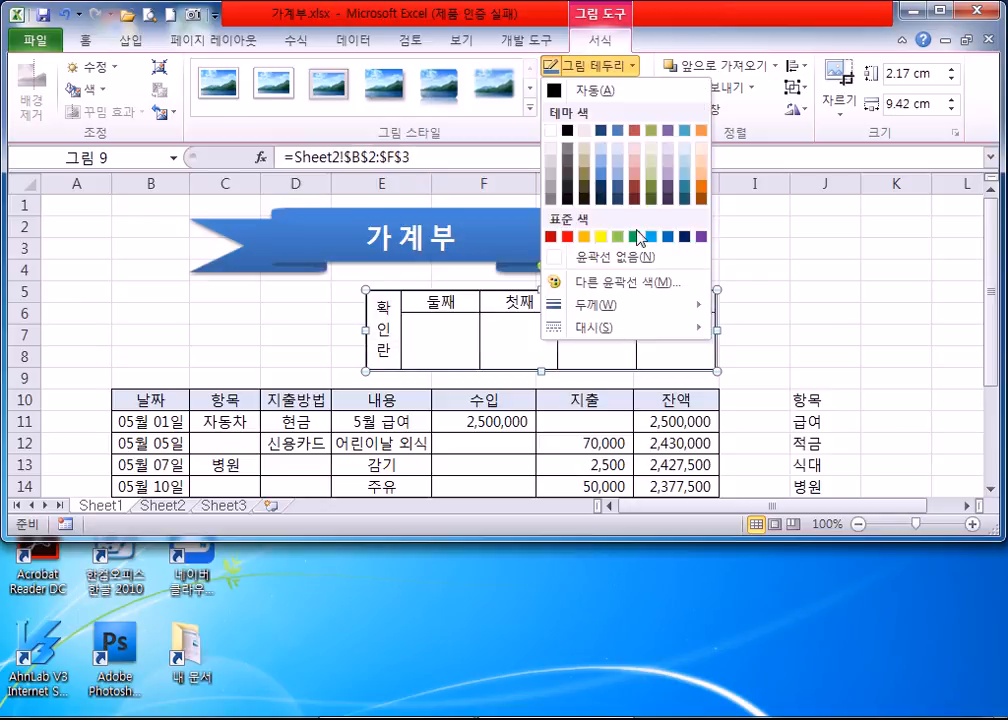
pyautogui.click(610, 70)
pyautogui.click(610, 70)
pyautogui.click(772, 353)
pyautogui.click(760, 358)
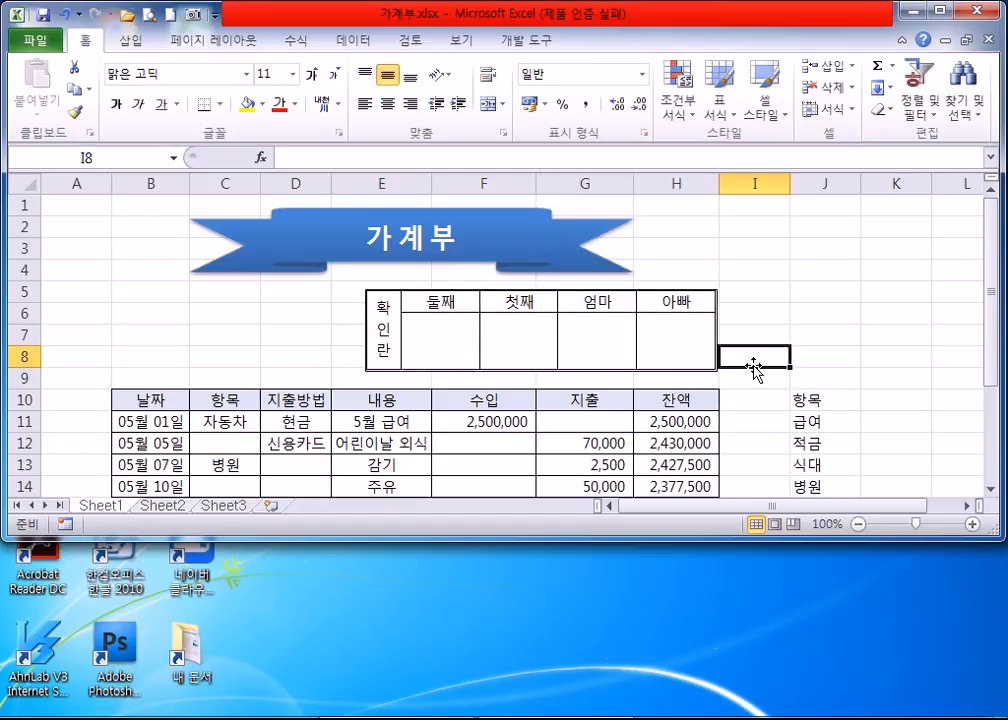
# Set the 확인란 picture's border to 윤곽선 없음 (no outline) and deselect the picture.
pyautogui.click(609, 342)
pyautogui.click(585, 68)
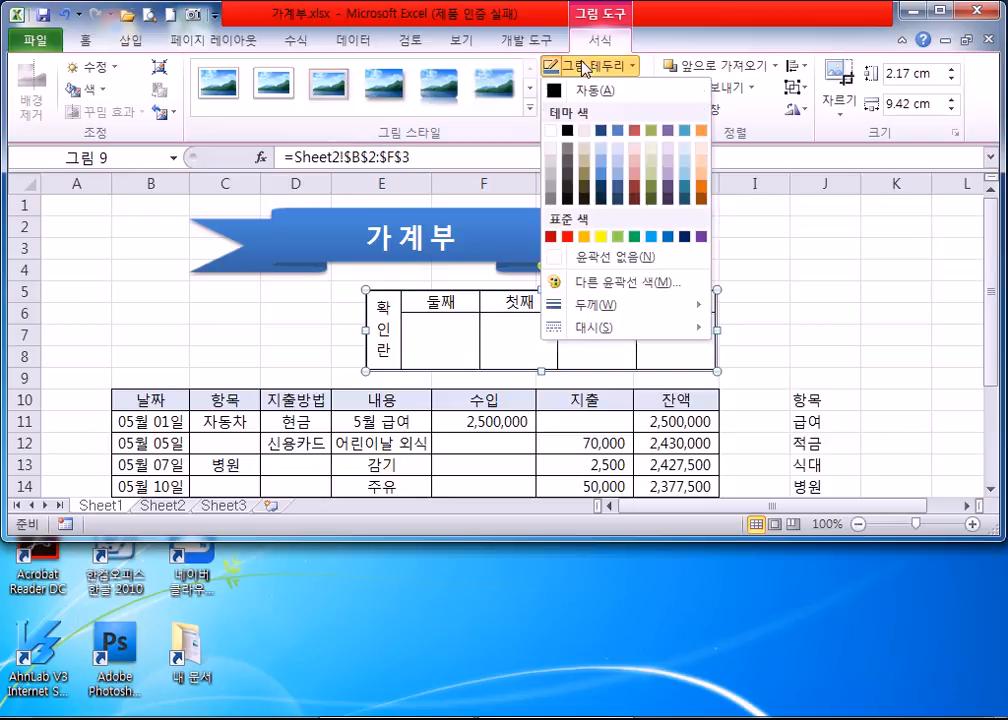
pyautogui.click(605, 257)
pyautogui.click(855, 326)
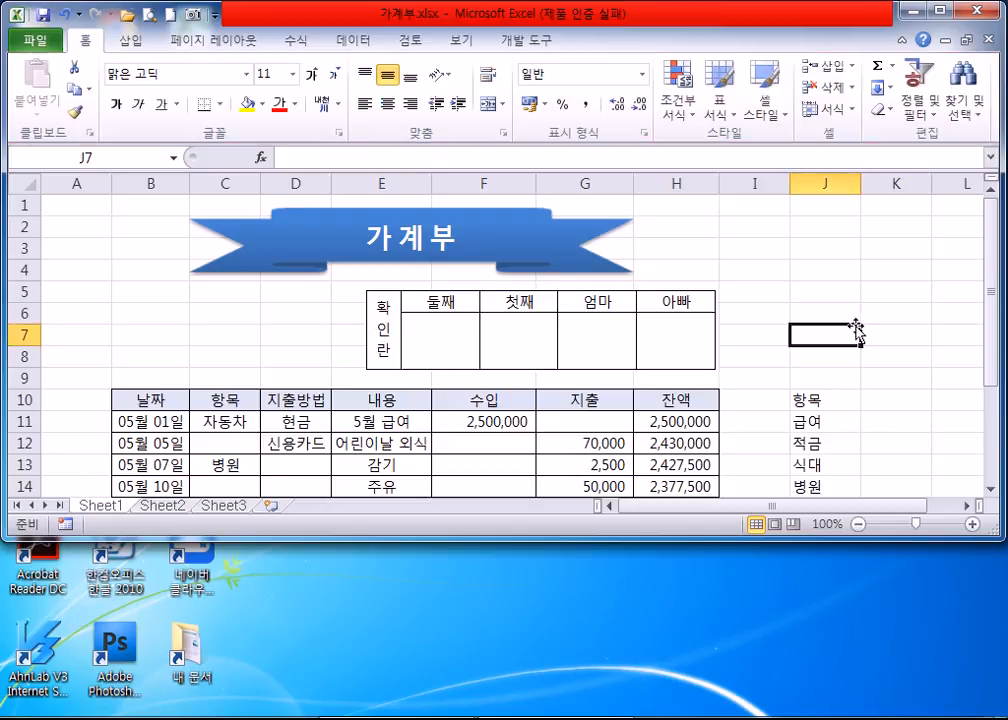
# Apply a solid black theme-color border around the 확인란 picture and deselect it.
pyautogui.click(651, 347)
pyautogui.click(593, 67)
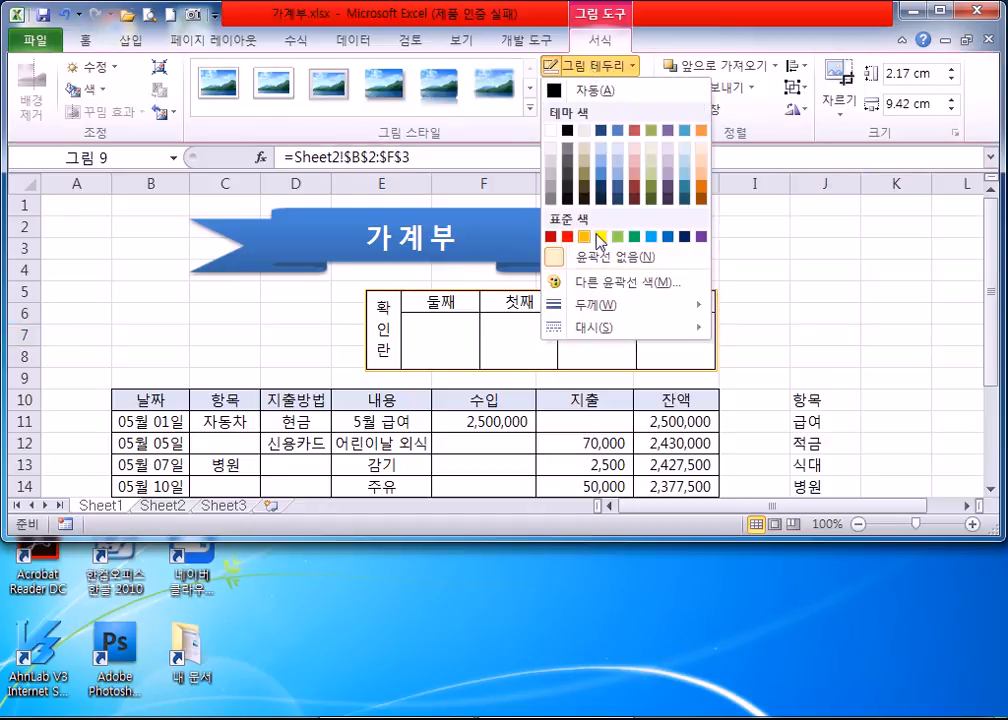
pyautogui.click(567, 131)
pyautogui.click(833, 309)
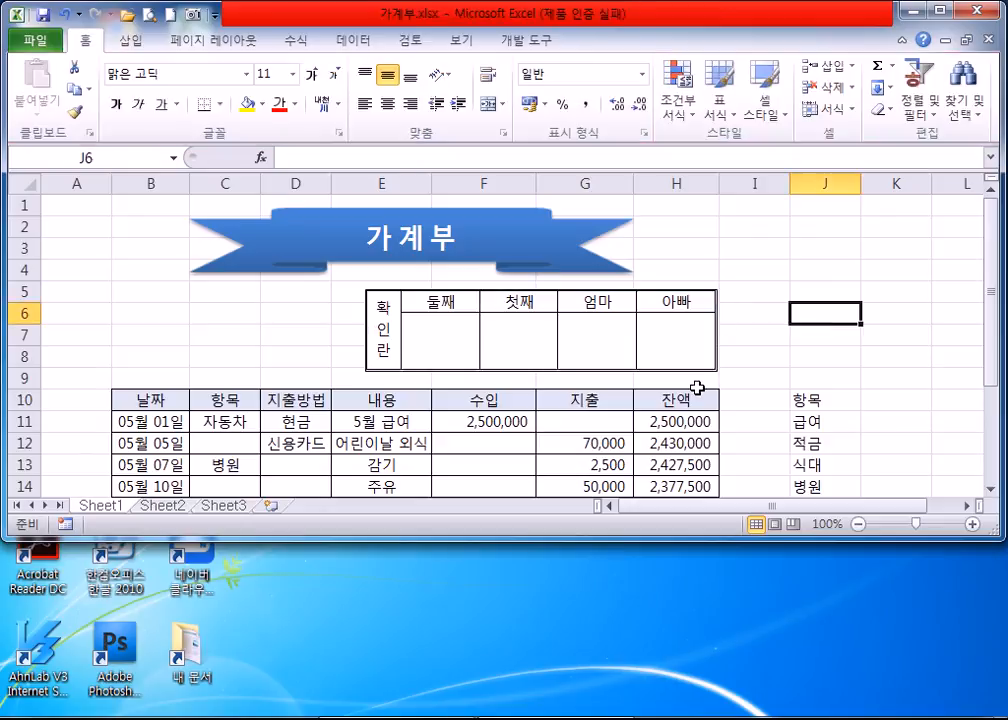
# Remove the black border from the 확인란 picture with the 윤곽선 없음 option and deselect the picture.
pyautogui.click(520, 324)
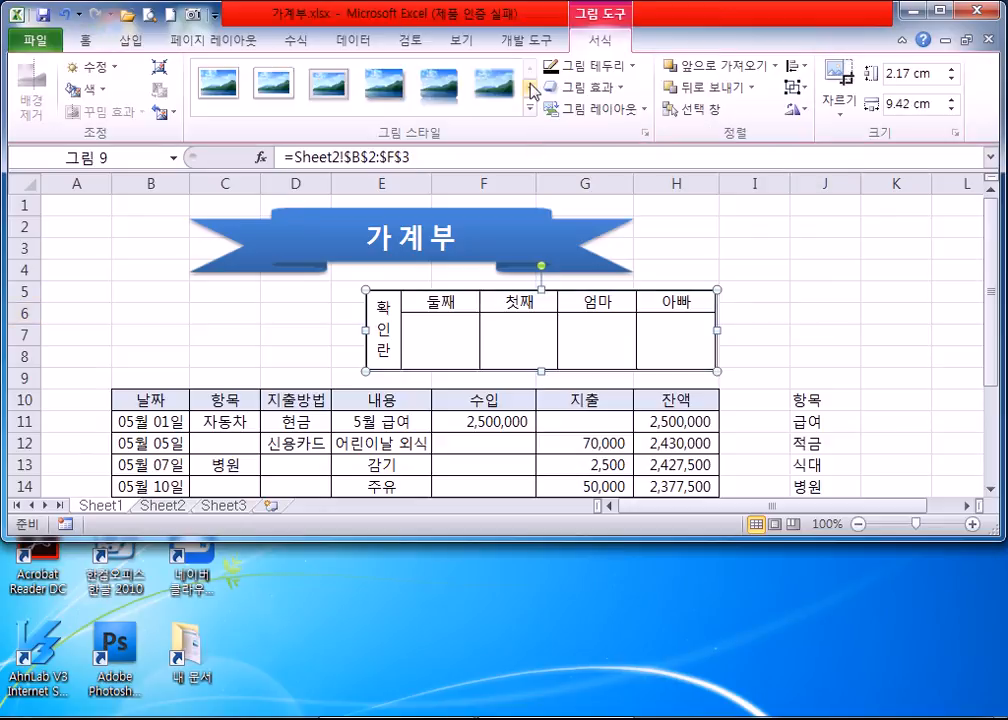
pyautogui.click(588, 72)
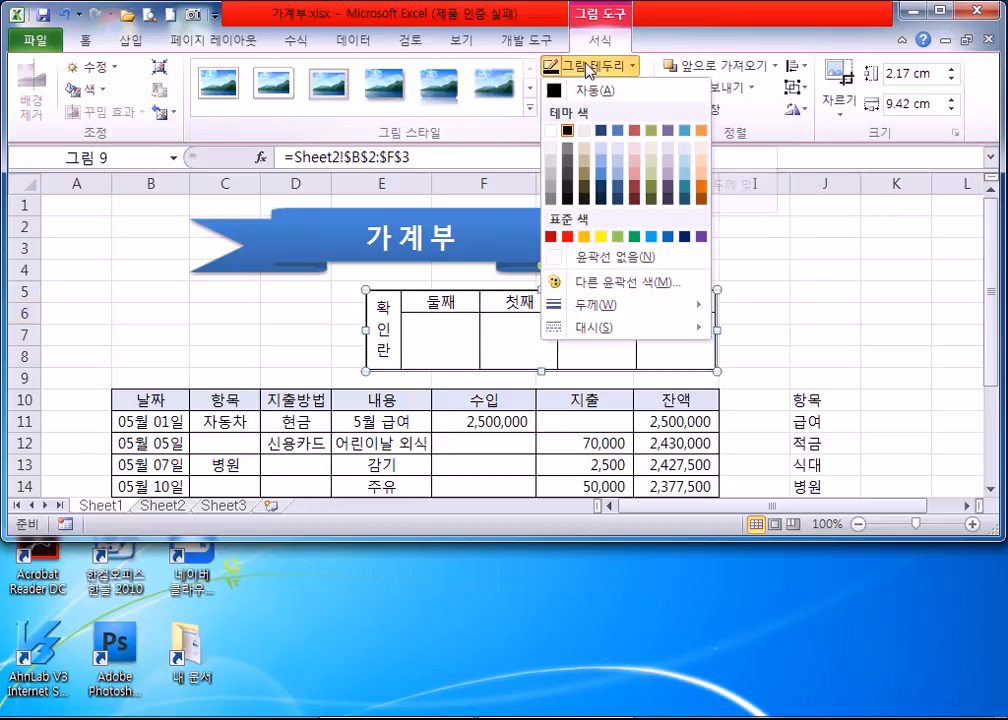
pyautogui.click(588, 264)
pyautogui.click(866, 334)
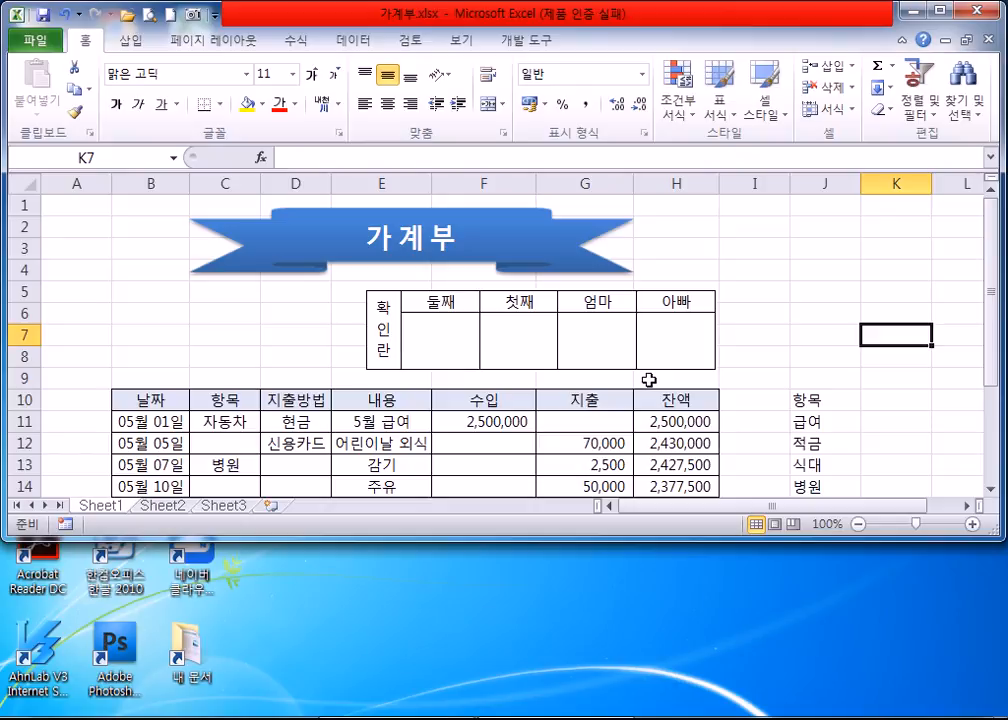
# Try 실선 (solid line) as the 확인란 picture's line color in 그림 서식, set it back to 선 없음, and close the dialog.
pyautogui.click(563, 327)
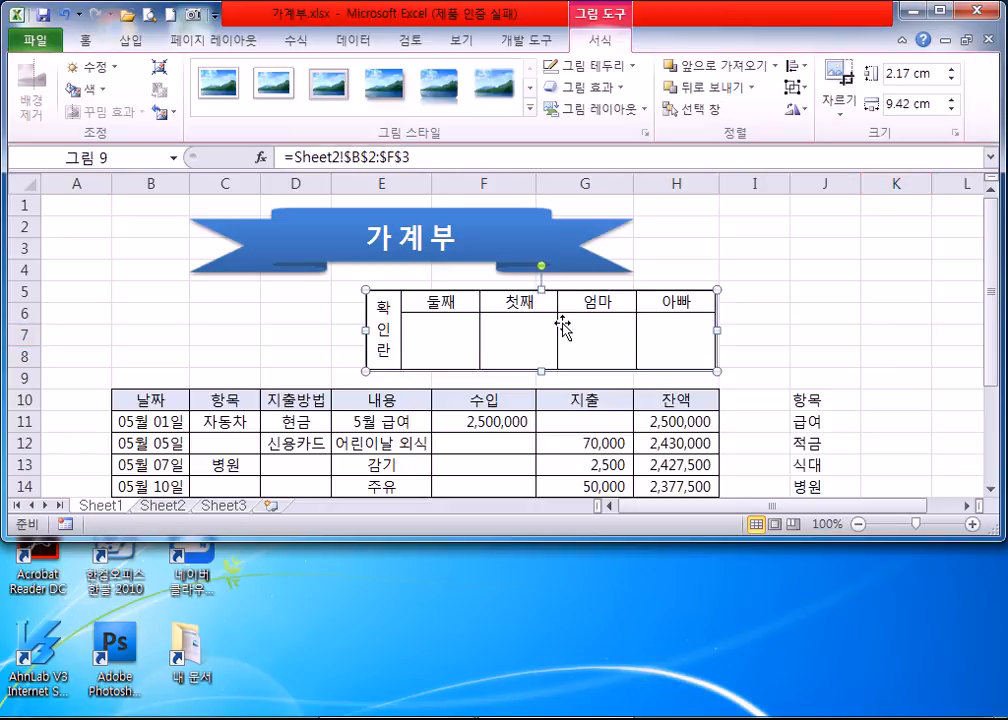
pyautogui.rightClick(563, 323)
pyautogui.click(473, 321)
pyautogui.rightClick(472, 321)
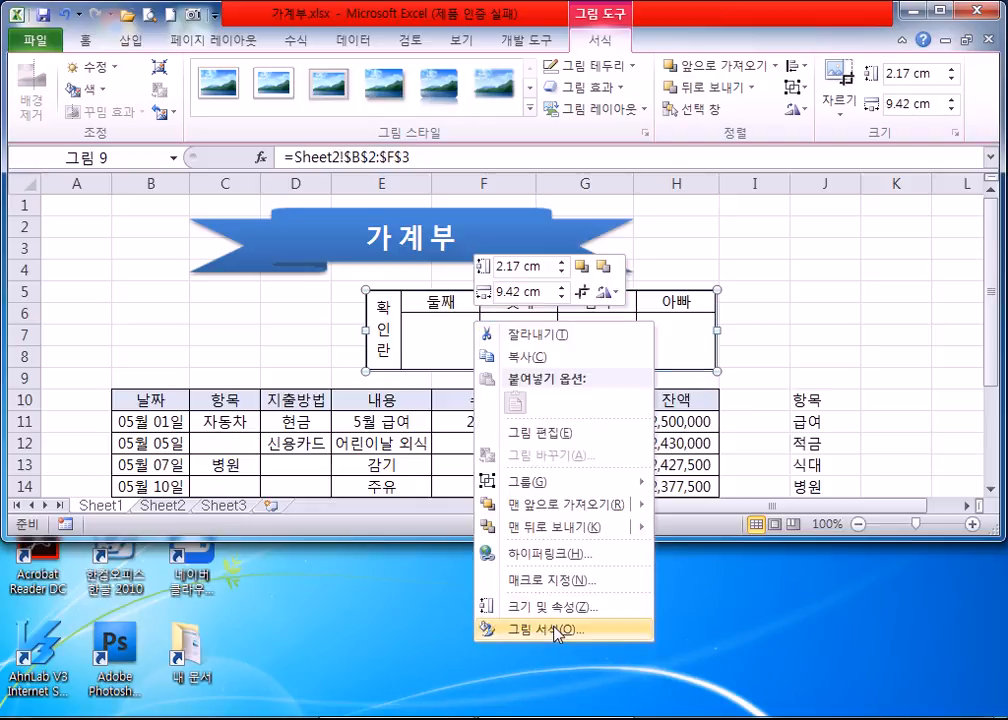
pyautogui.rightClick(673, 309)
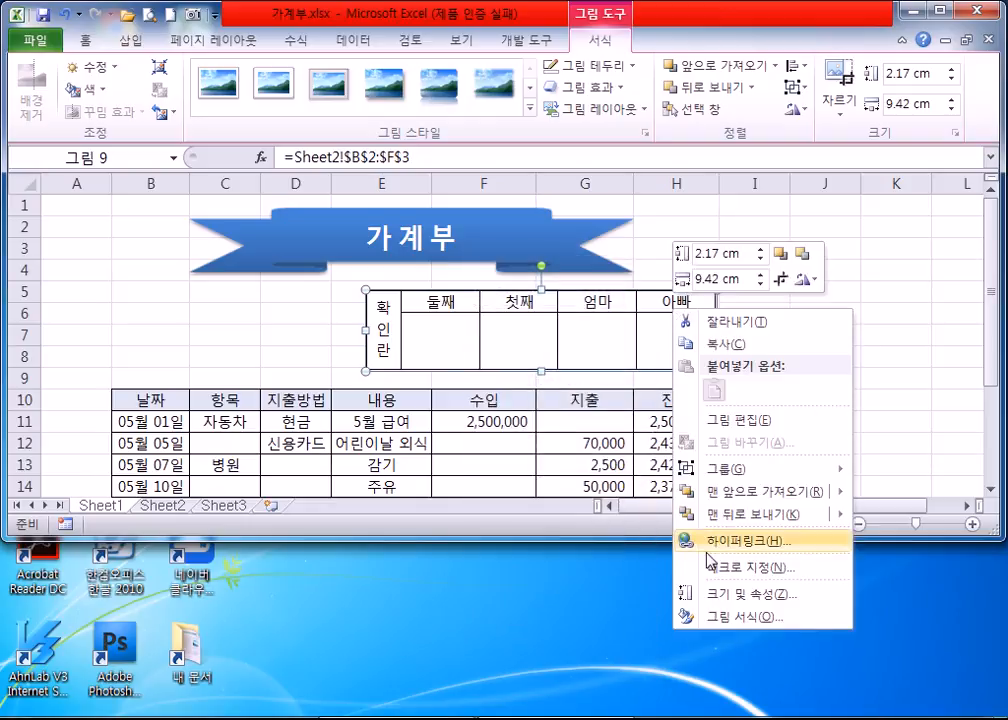
pyautogui.click(718, 618)
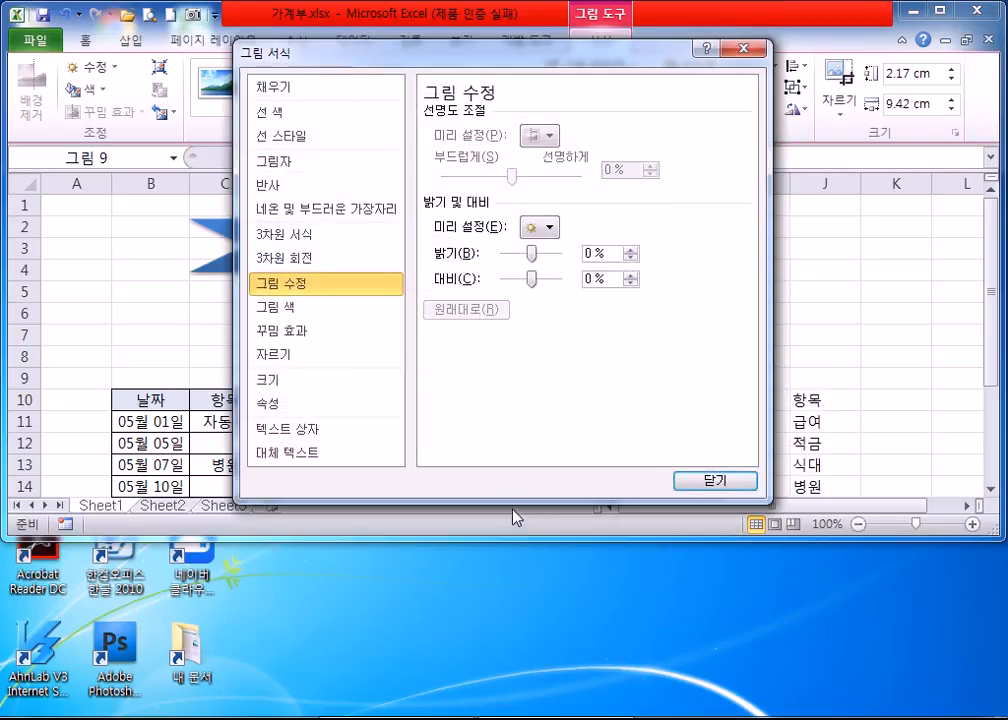
pyautogui.click(290, 115)
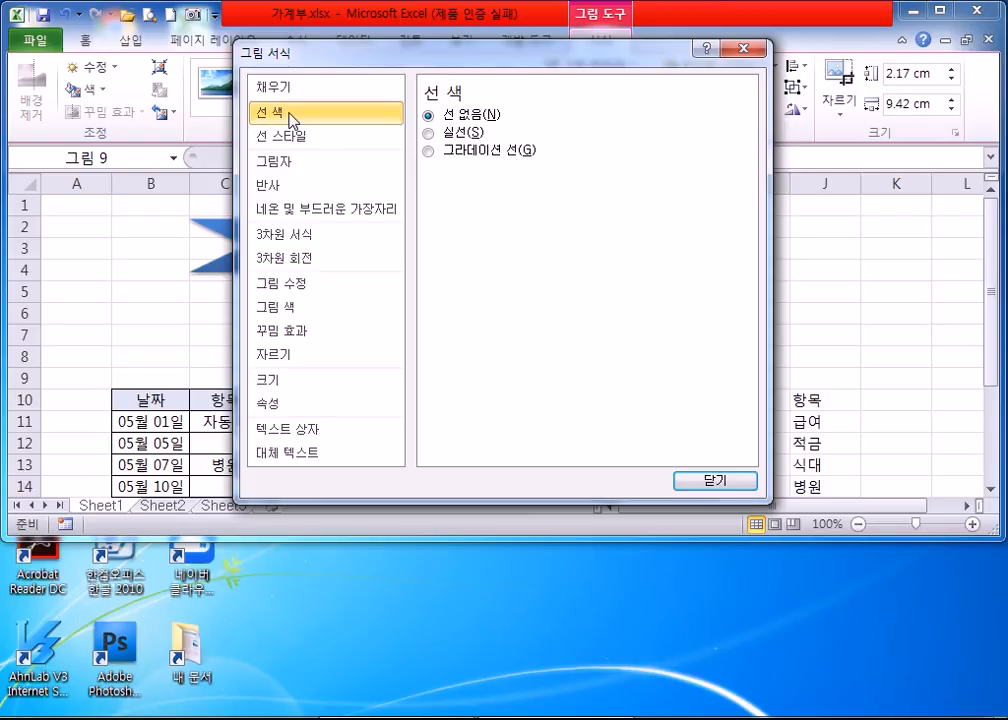
pyautogui.click(428, 132)
pyautogui.moveTo(358, 48); pyautogui.dragTo(867, 138)
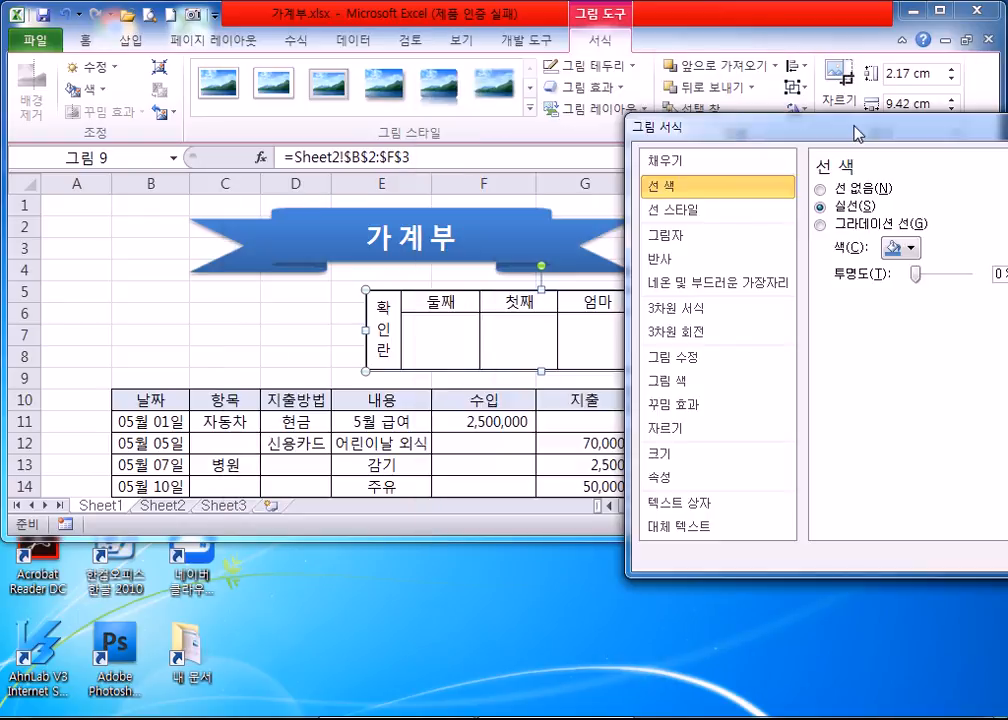
pyautogui.click(823, 190)
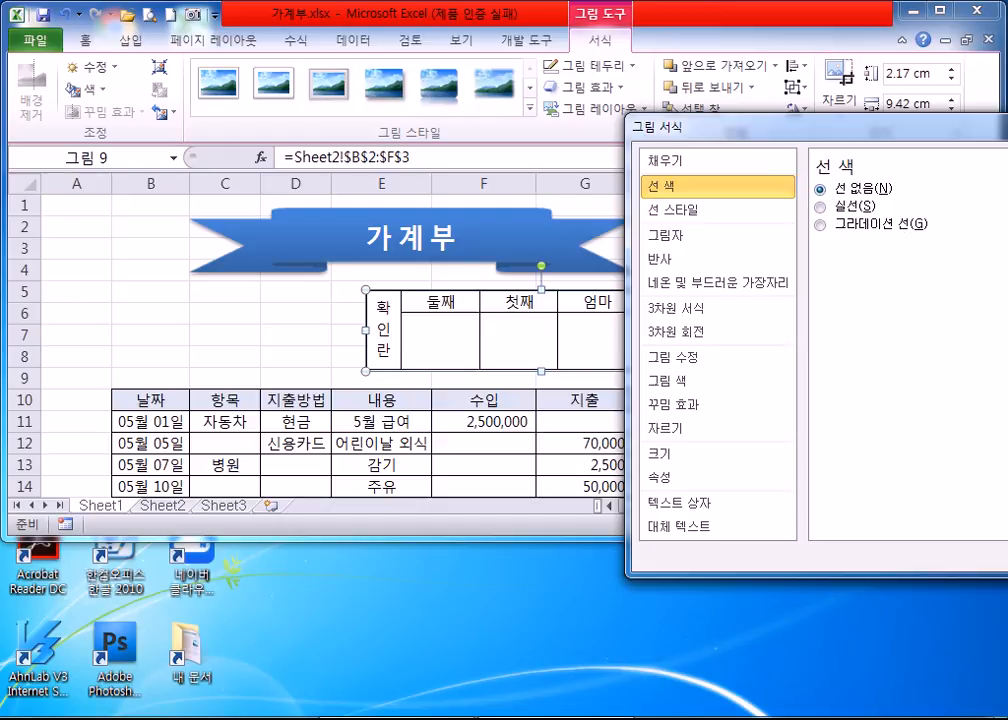
pyautogui.press('Escape')
# View the 그림 서식 dialog for the 확인란 picture, then close it without changes and deselect the picture.
pyautogui.click(255, 312)
pyautogui.click(433, 334)
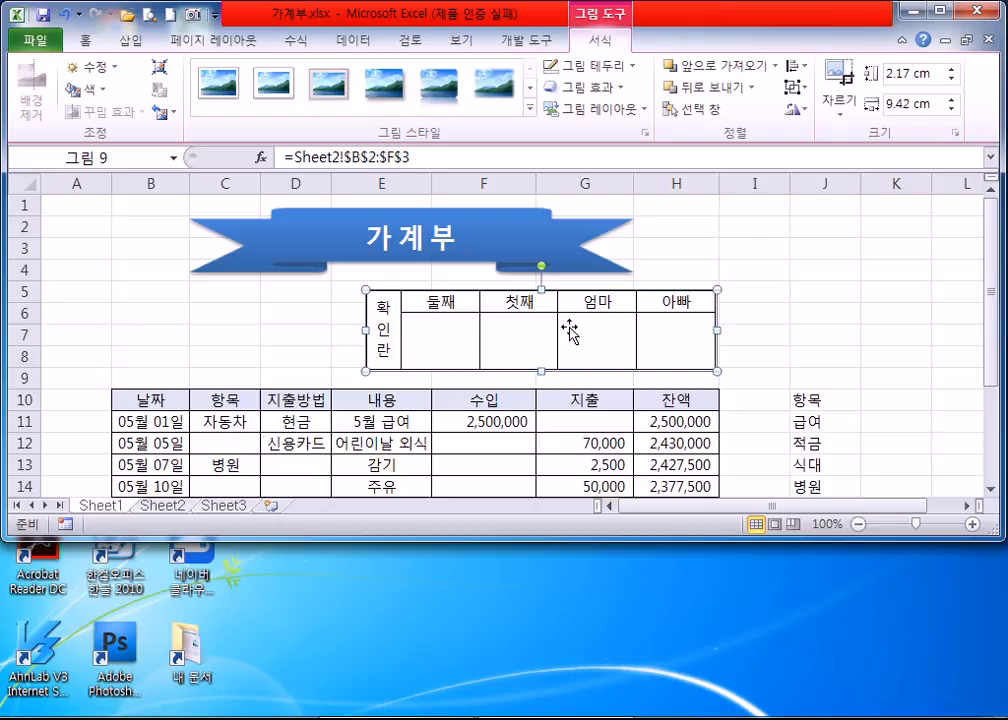
pyautogui.hotkey('ctrl', '1')
pyautogui.moveTo(733, 124); pyautogui.dragTo(606, 104)
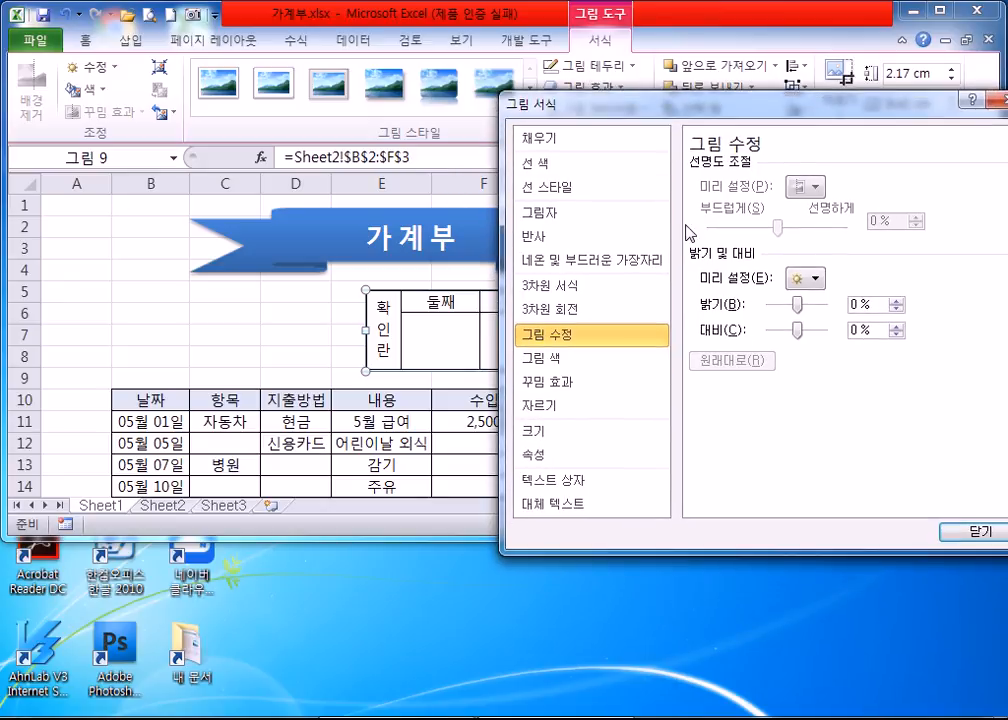
pyautogui.moveTo(790, 103); pyautogui.dragTo(695, 153)
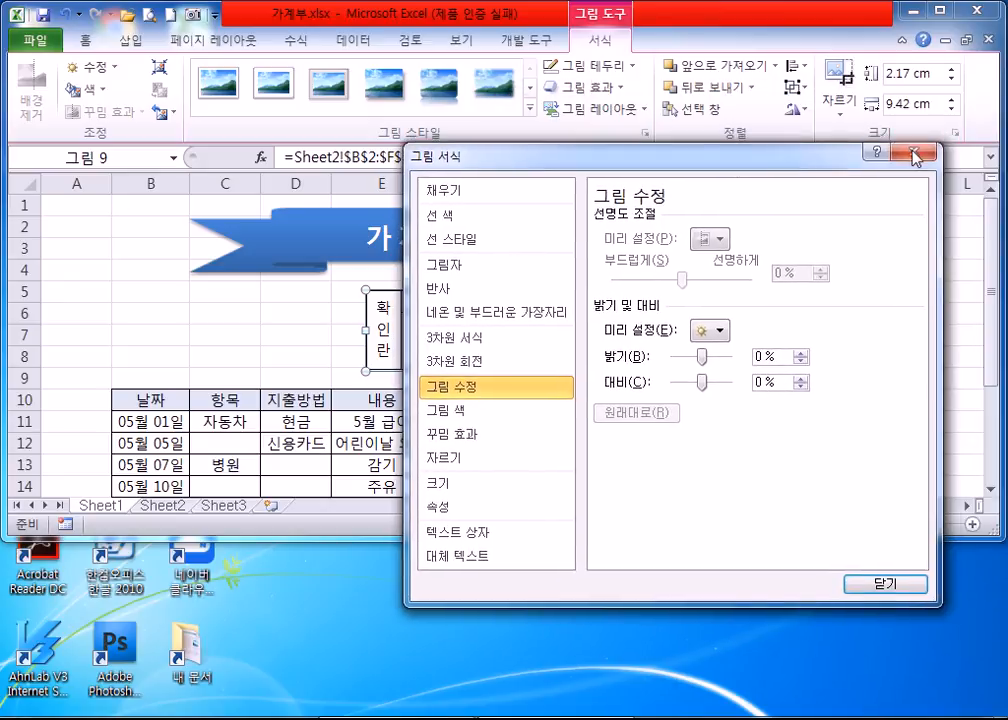
pyautogui.click(918, 153)
pyautogui.click(226, 288)
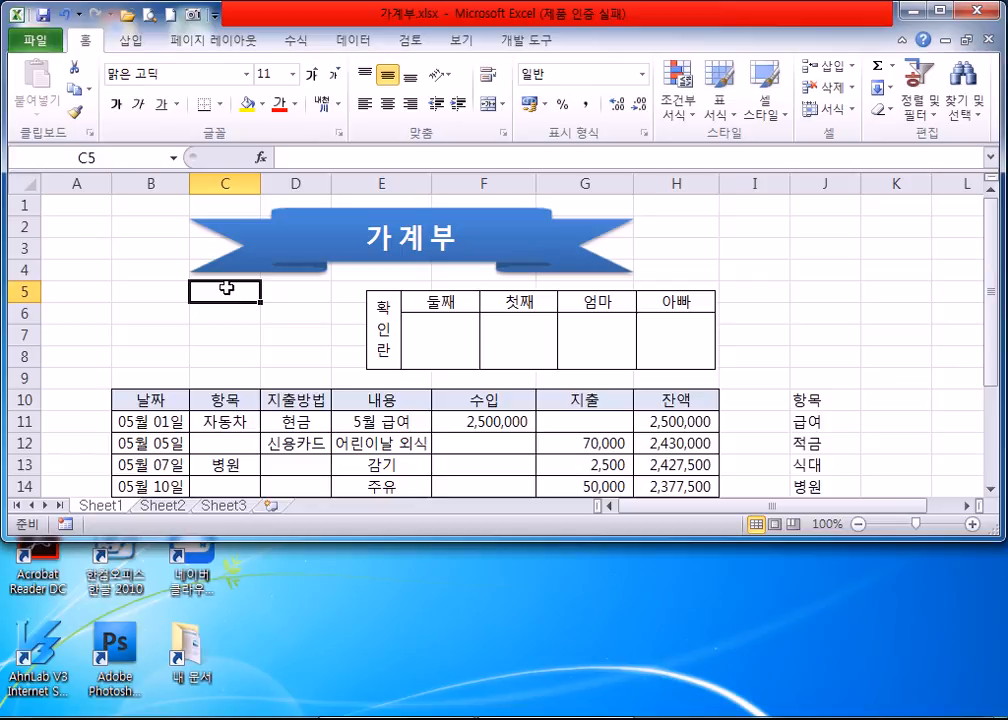
# Undo the outline removal on the 확인란 picture and deselect it.
pyautogui.click(463, 327)
pyautogui.click(800, 293)
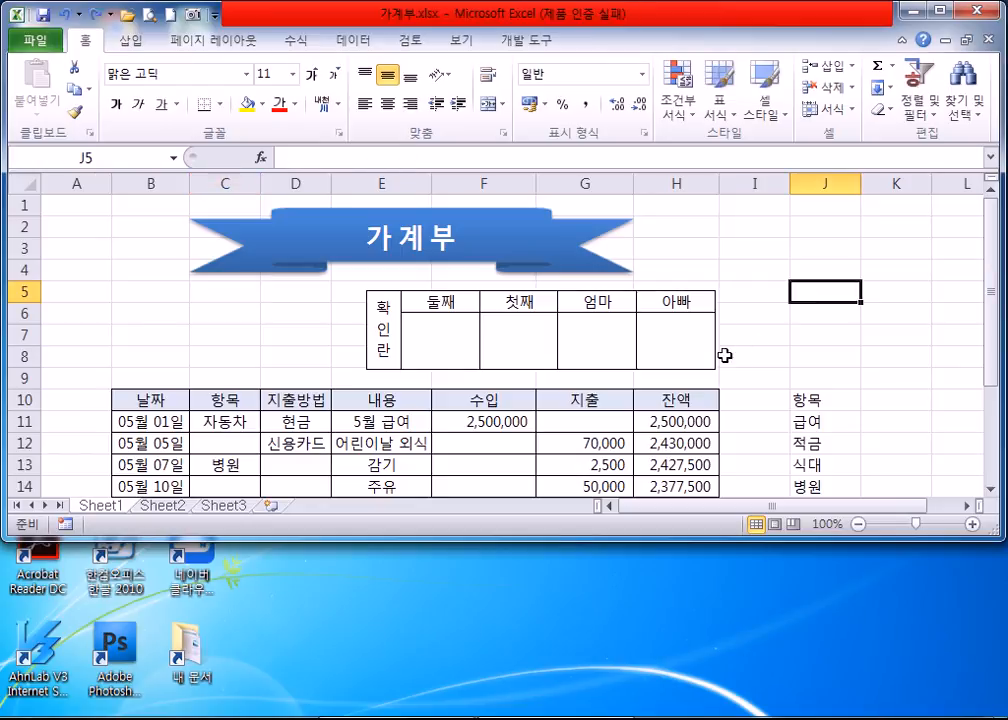
pyautogui.click(600, 352)
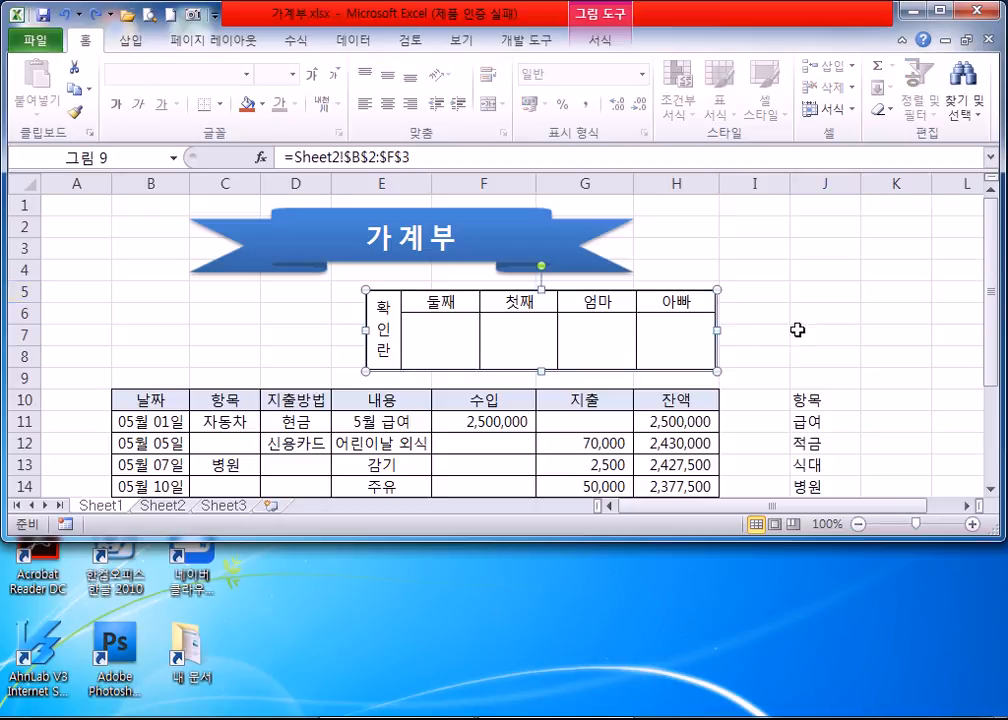
pyautogui.click(837, 317)
pyautogui.click(591, 362)
pyautogui.click(815, 332)
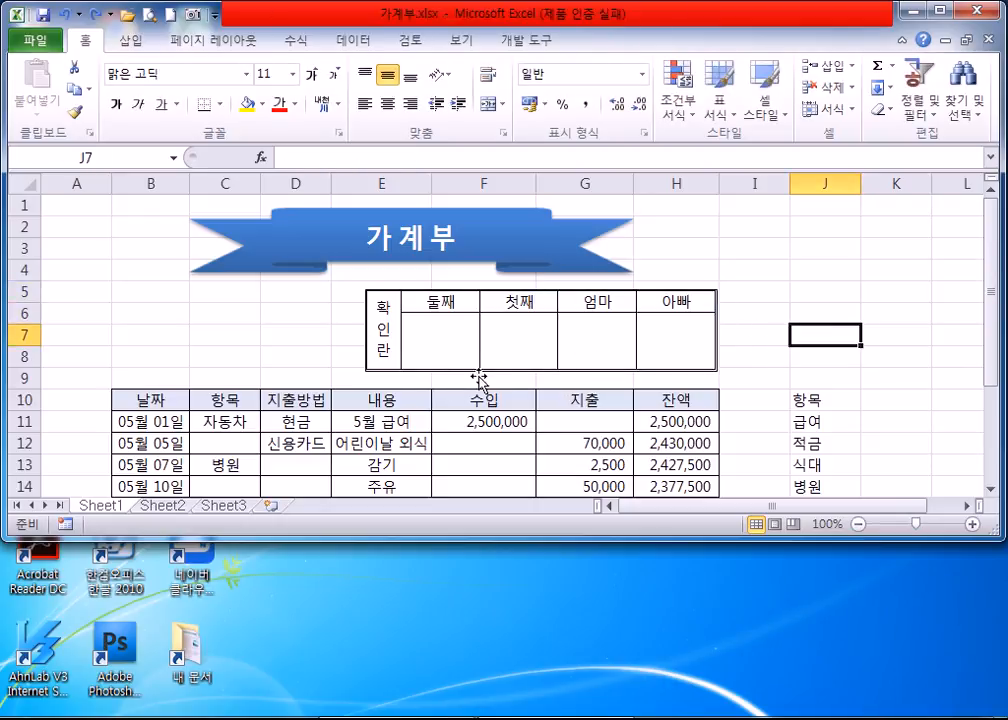
# In the 그림 서식 dialog, set the 확인란 picture's line color to 선 없음 (no line), then close the dialog and deselect the picture.
pyautogui.click(542, 342)
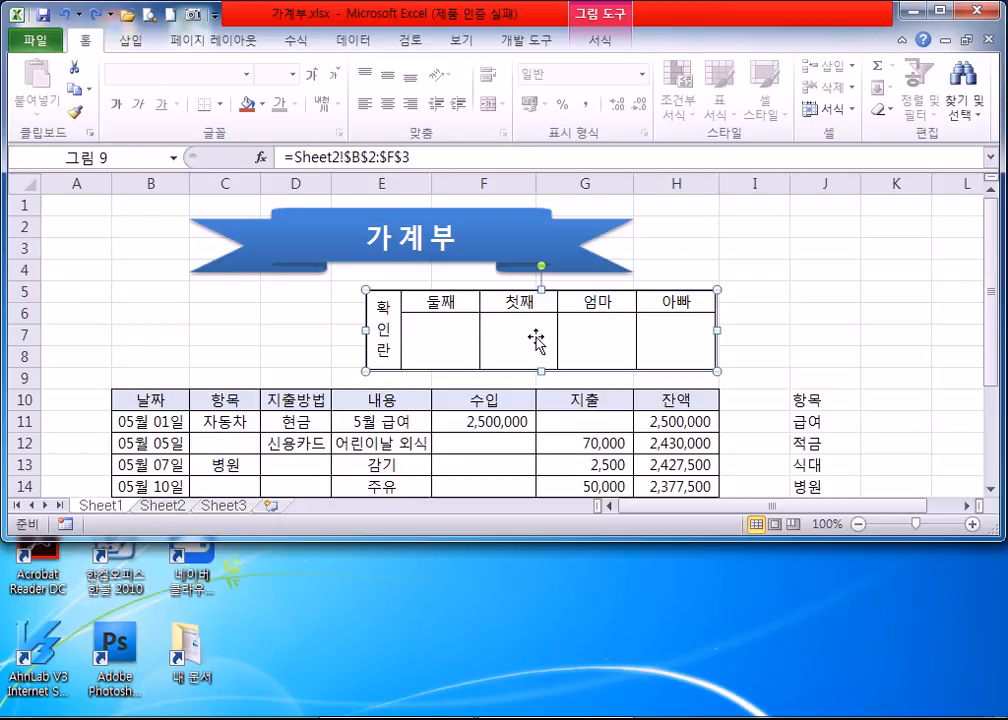
pyautogui.rightClick(484, 318)
pyautogui.click(404, 326)
pyautogui.rightClick(404, 326)
pyautogui.hotkey('ctrl', '1')
pyautogui.moveTo(509, 168); pyautogui.dragTo(635, 126)
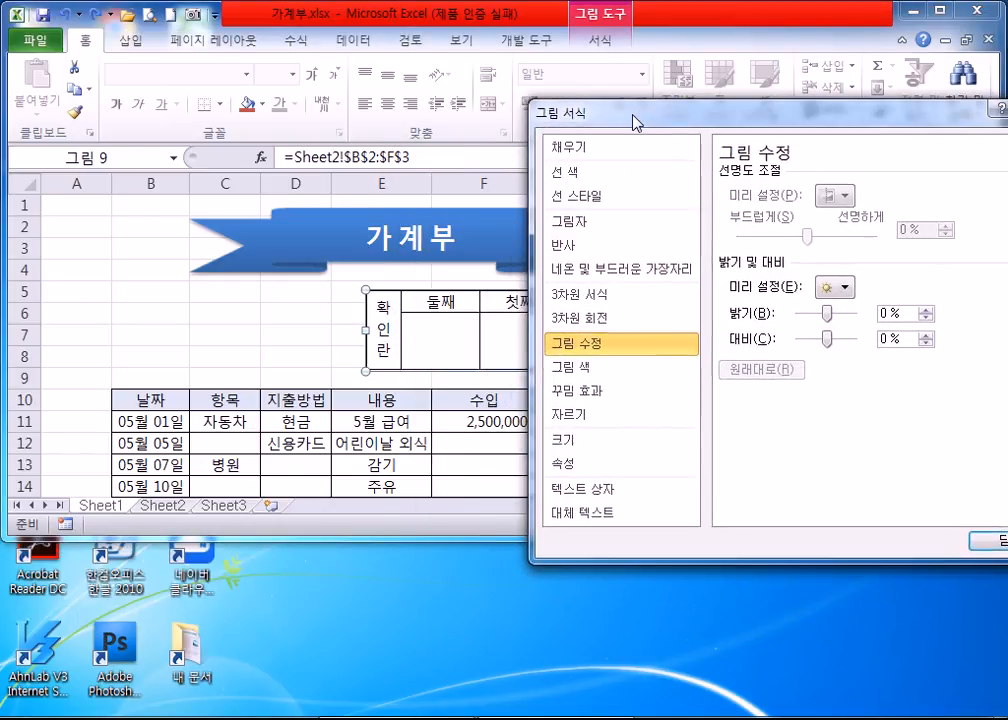
pyautogui.click(570, 178)
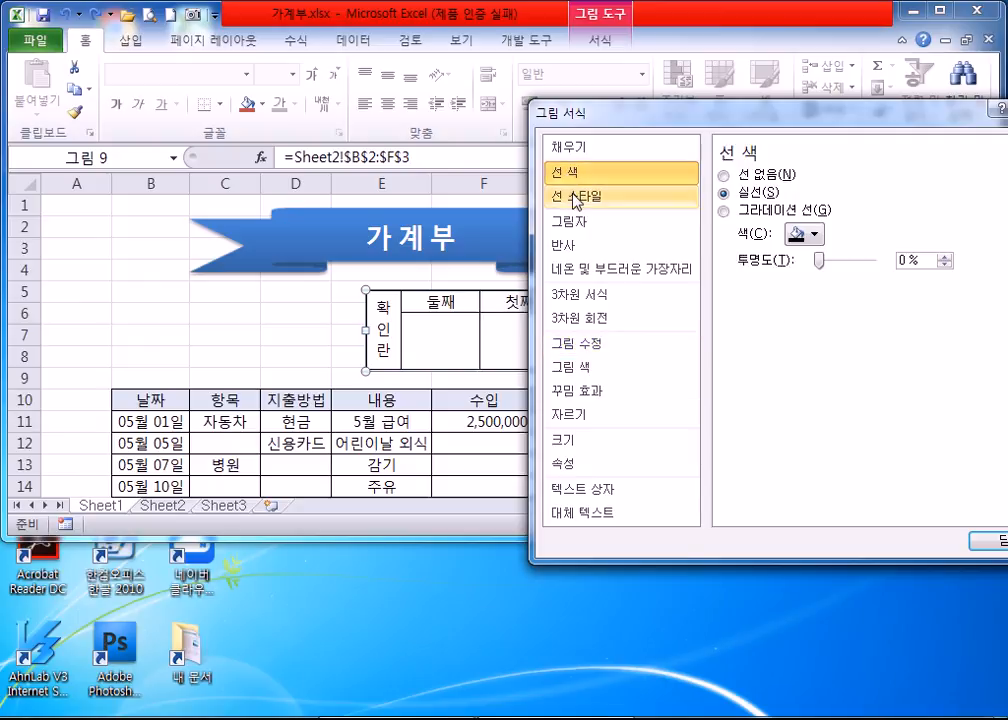
pyautogui.click(566, 196)
pyautogui.click(581, 184)
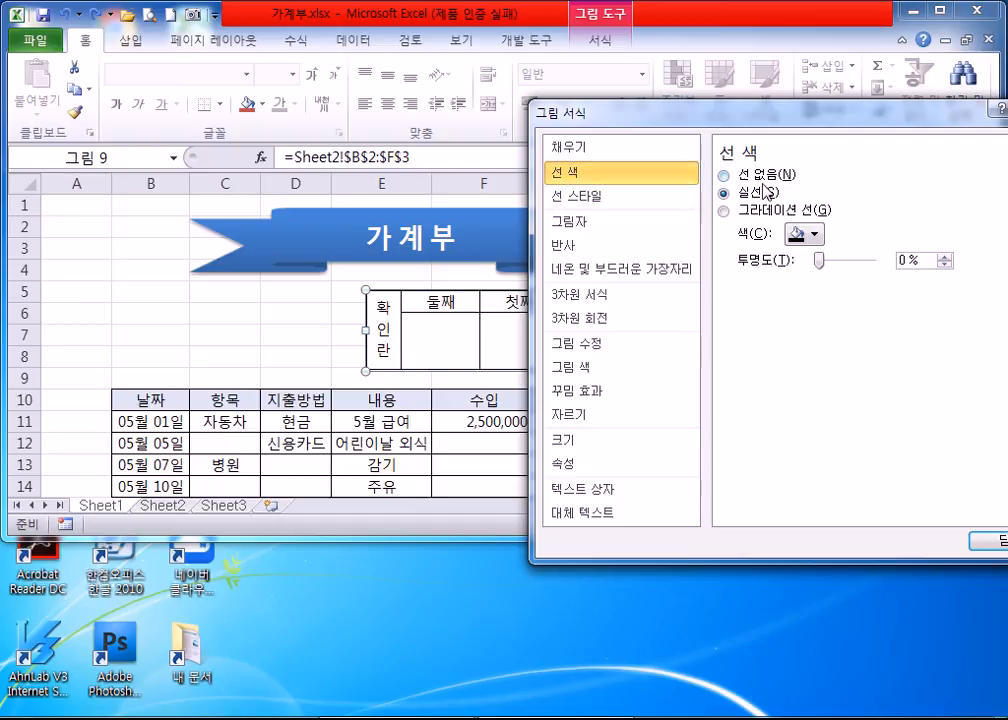
pyautogui.click(756, 175)
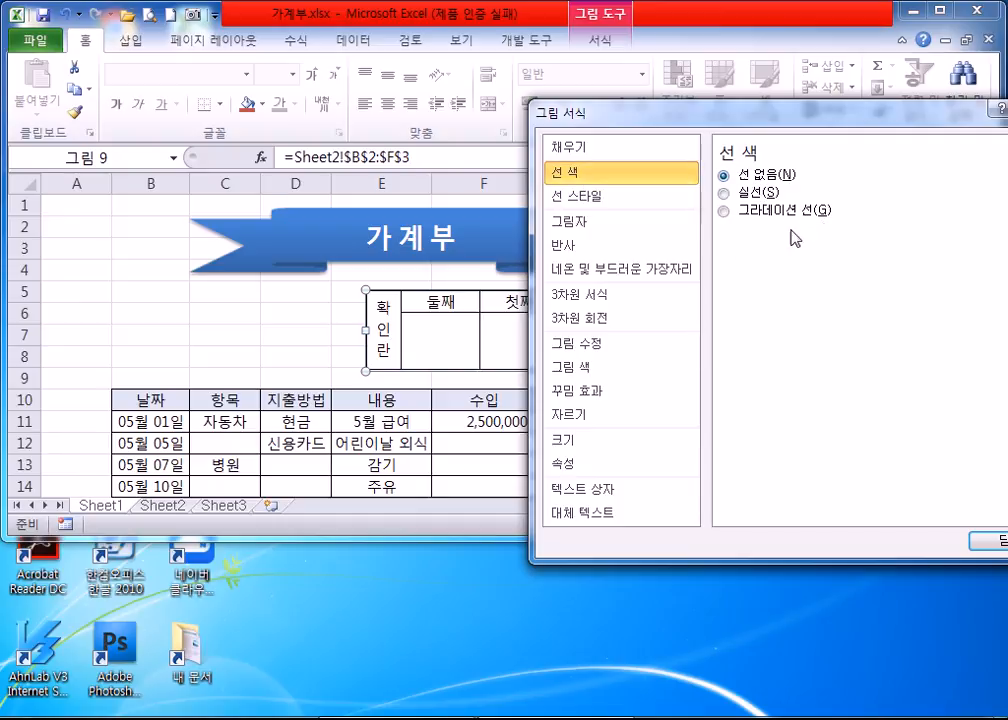
pyautogui.click(981, 543)
pyautogui.click(866, 354)
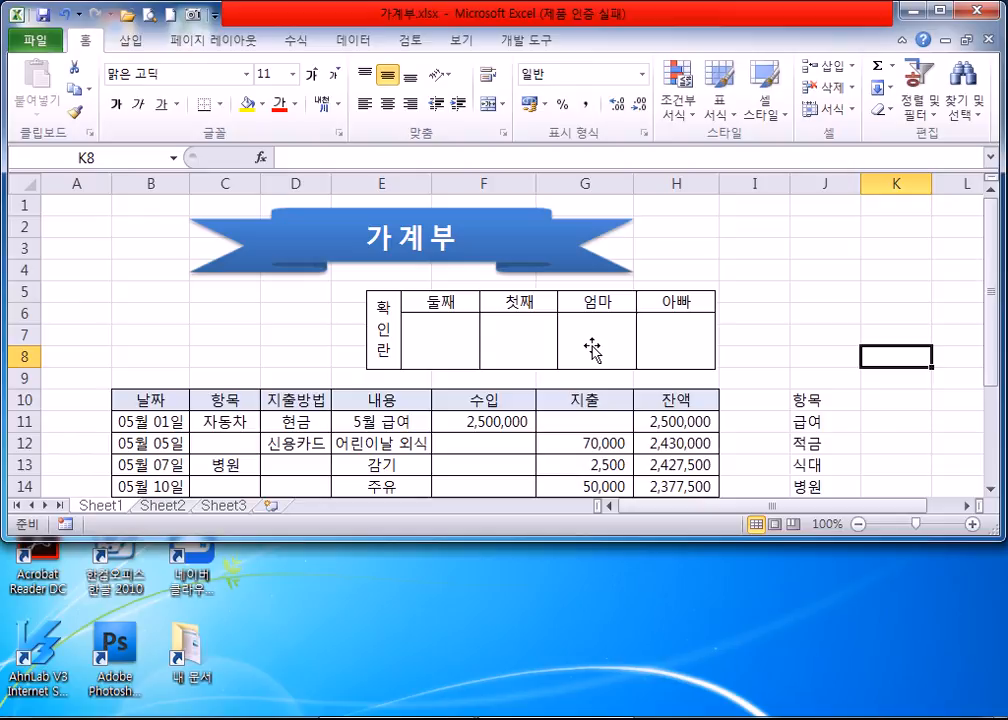
# Look over the context commands and picture formatting tools available for the 확인란 picture.
pyautogui.click(525, 335)
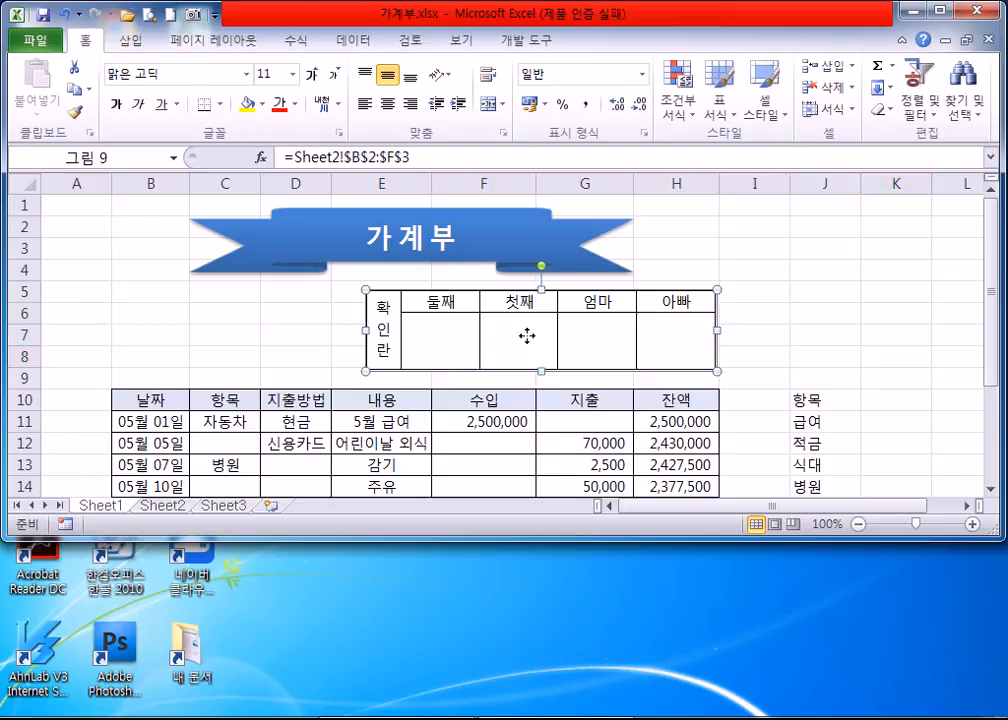
pyautogui.rightClick(527, 335)
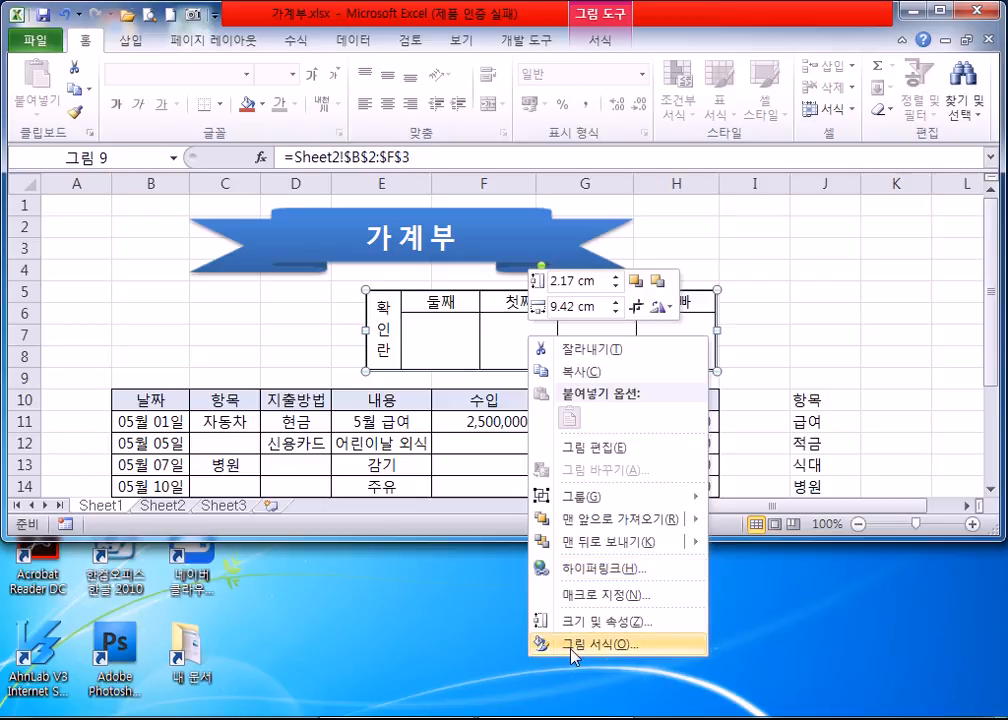
pyautogui.click(460, 343)
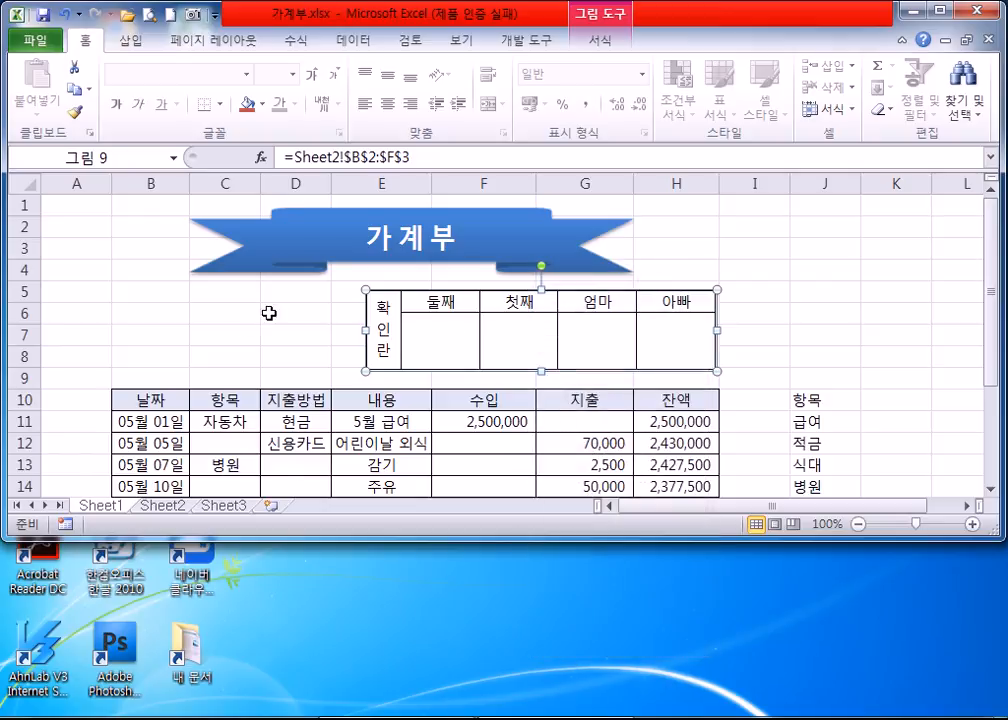
pyautogui.click(517, 45)
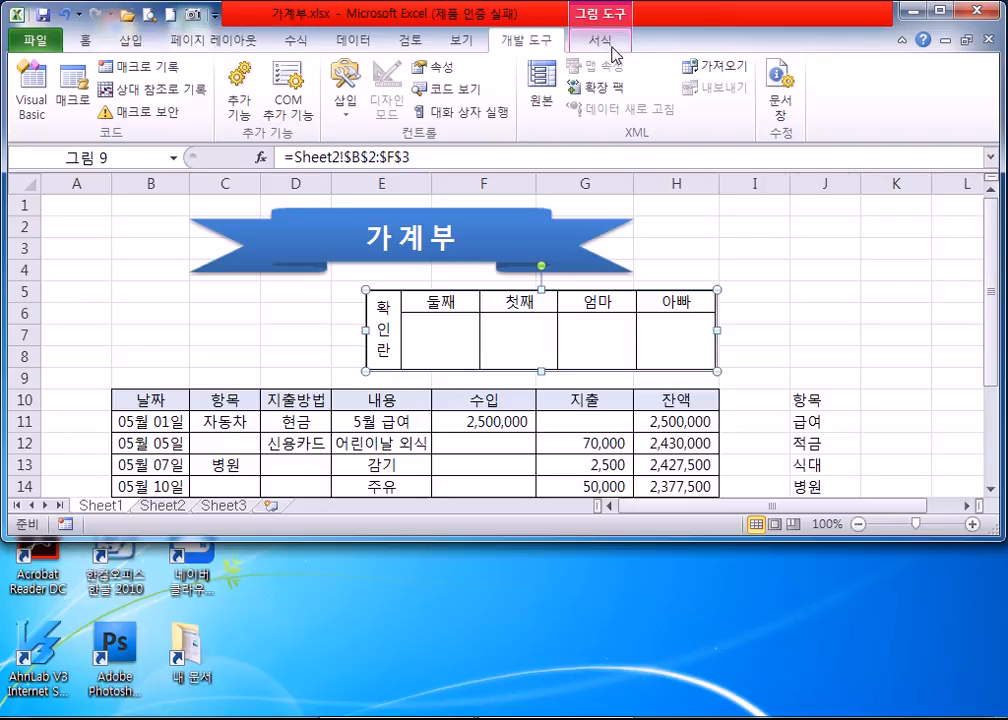
pyautogui.click(808, 333)
pyautogui.click(576, 311)
pyautogui.click(598, 40)
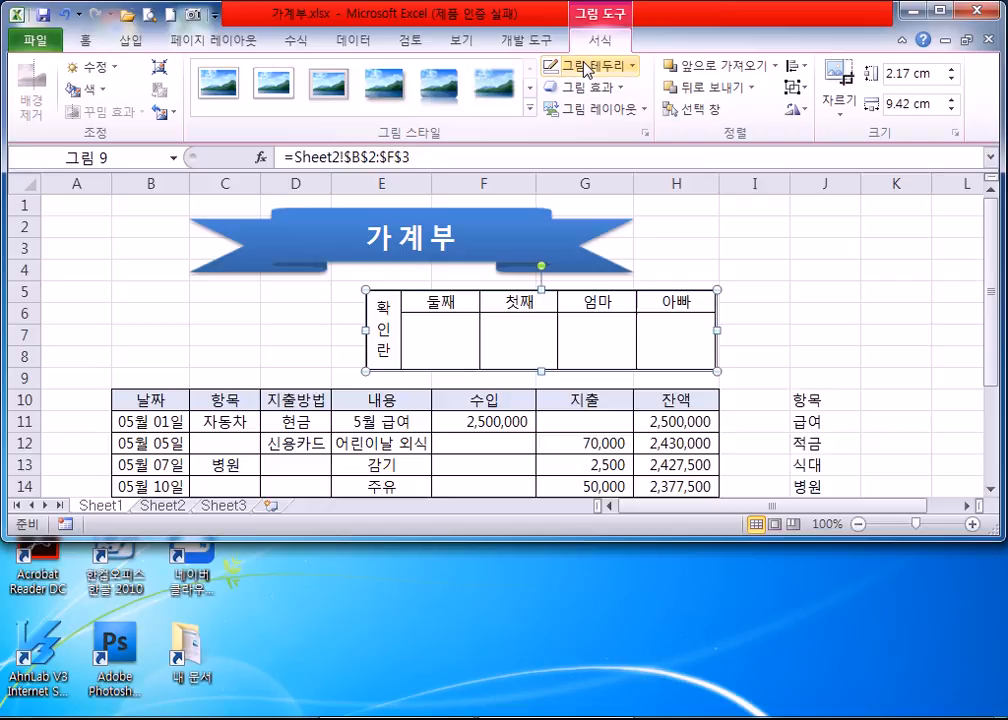
# Jump from the 확인란 picture to its source range on Sheet2, then return to Sheet1 and deselect the picture.
pyautogui.click(870, 255)
pyautogui.doubleClick(648, 330)
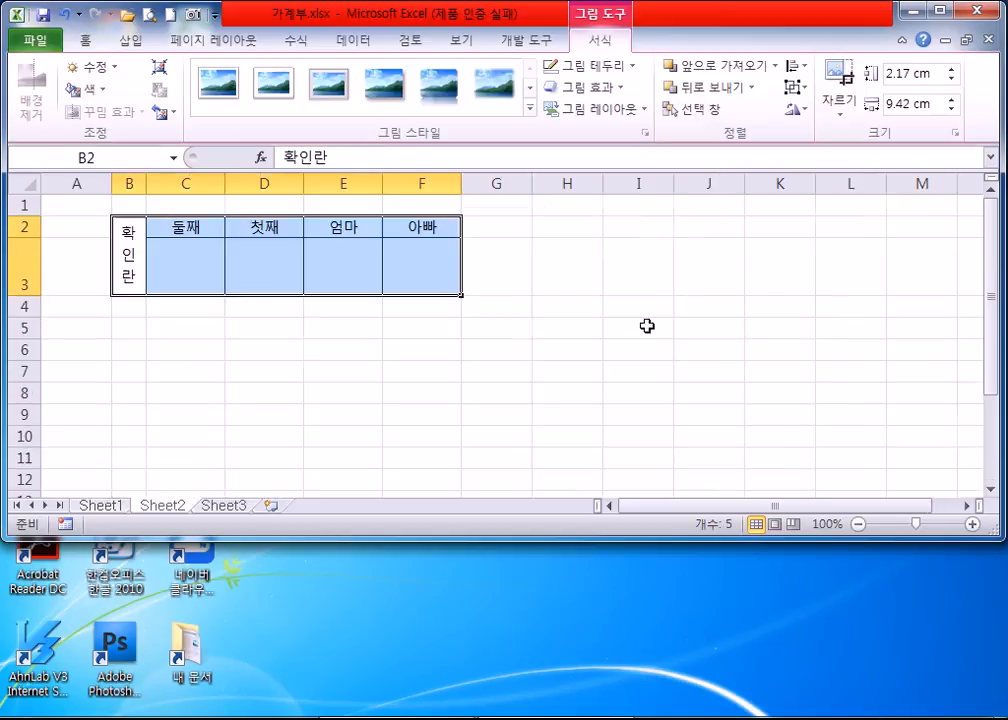
pyautogui.click(543, 316)
pyautogui.click(100, 505)
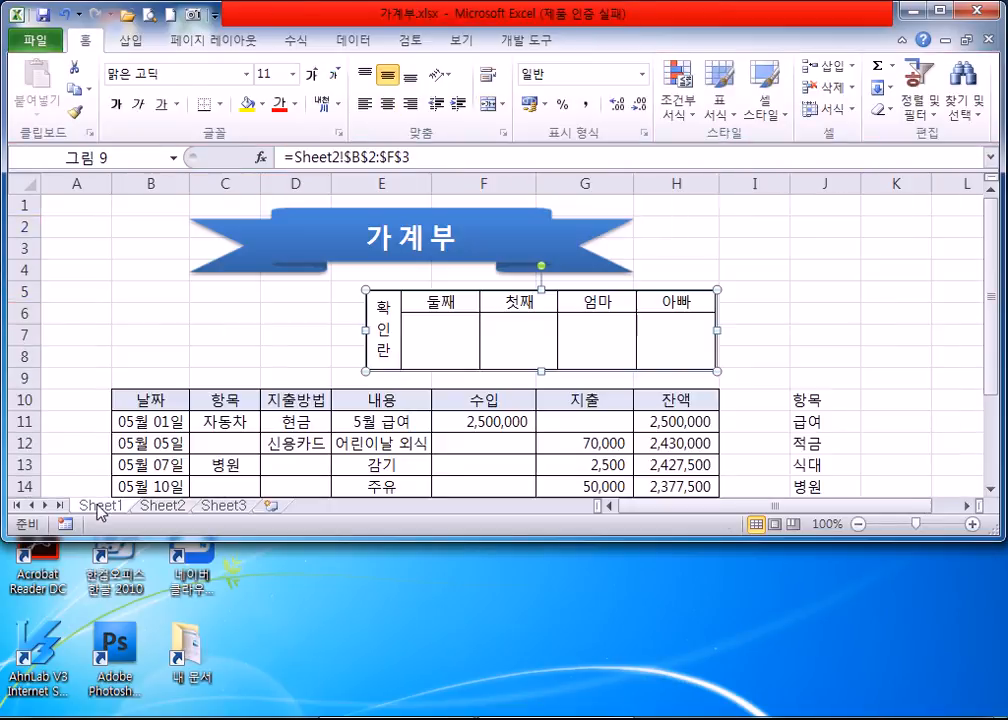
pyautogui.click(115, 320)
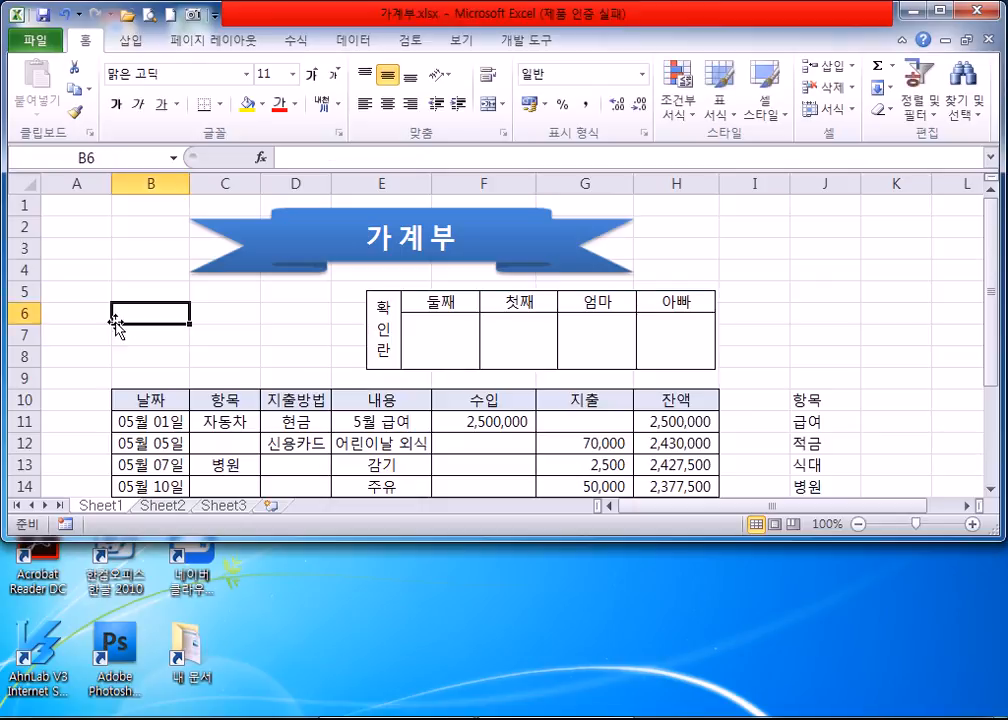
# View the 도형 서식 dialog for the 가계부 ribbon and the 그림 서식 dialog for the 확인란 picture, closing both without changes.
pyautogui.click(420, 341)
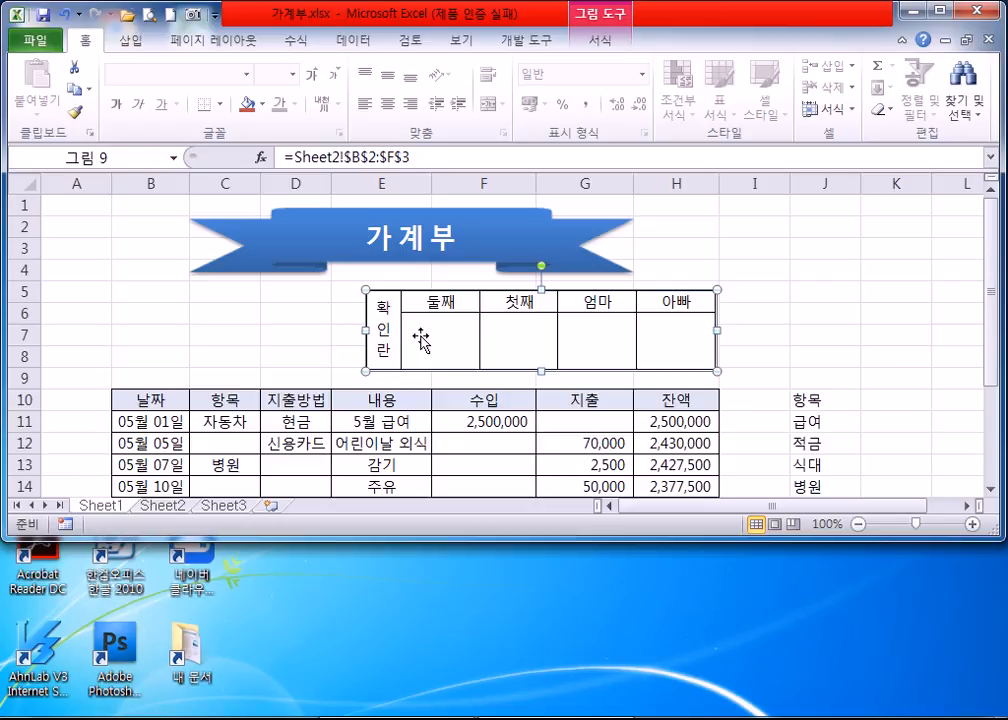
pyautogui.click(283, 243)
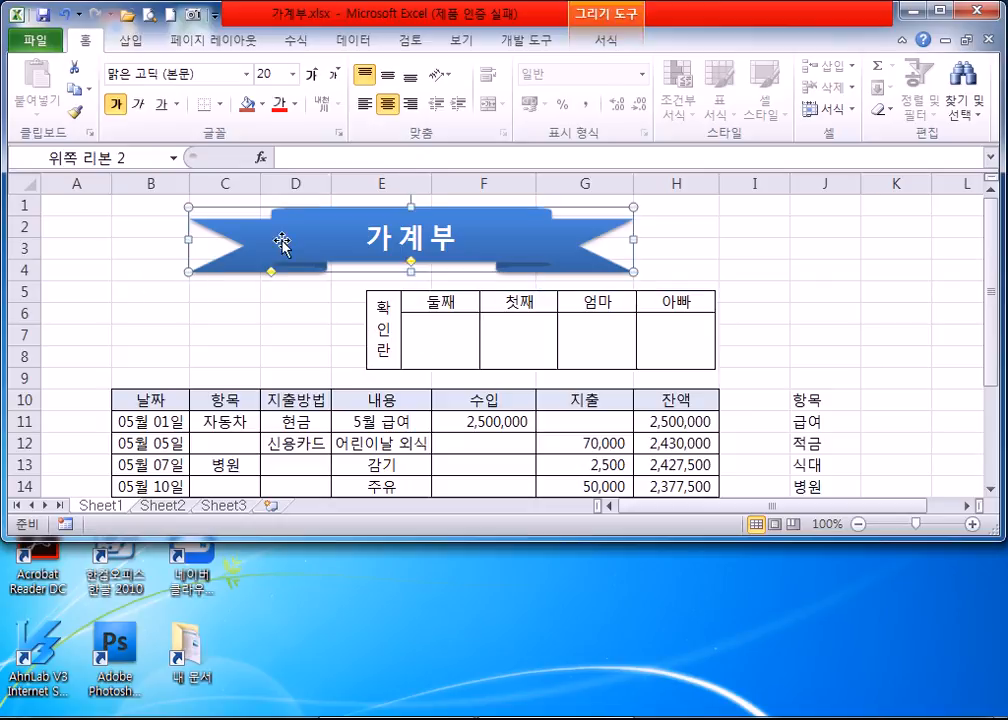
pyautogui.hotkey('ctrl', '1')
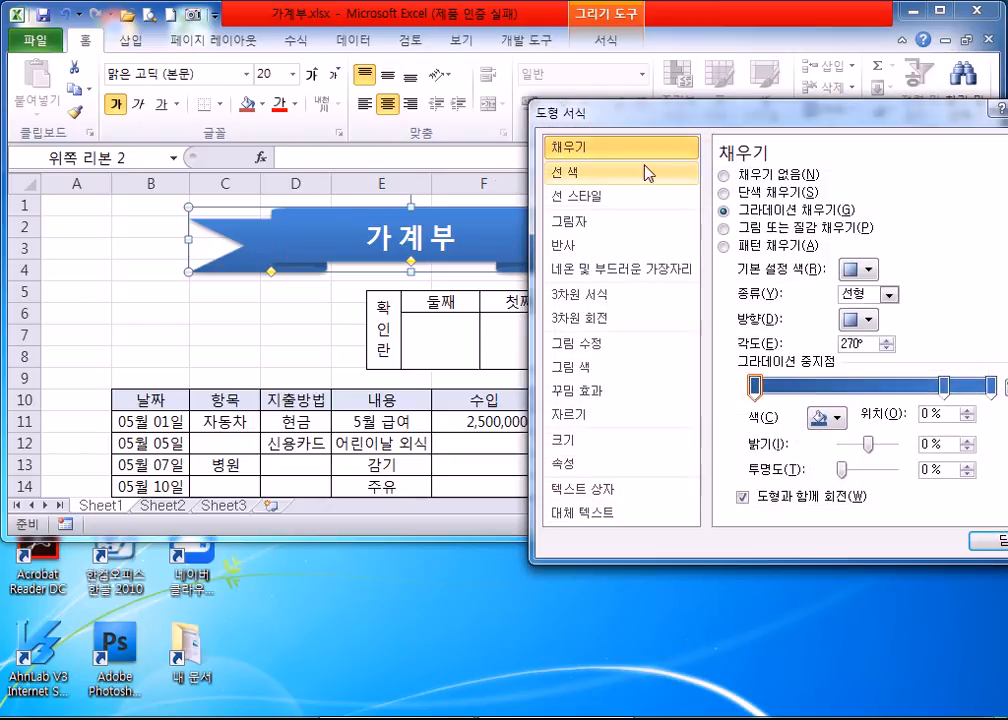
pyautogui.moveTo(777, 128); pyautogui.dragTo(612, 173)
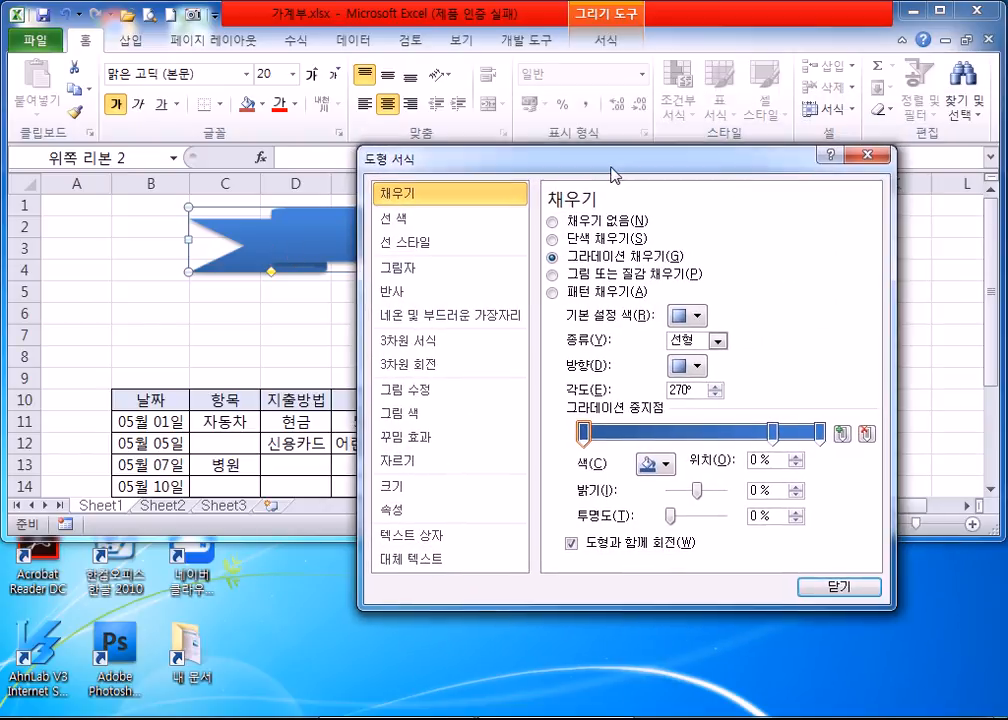
pyautogui.click(873, 157)
pyautogui.click(462, 318)
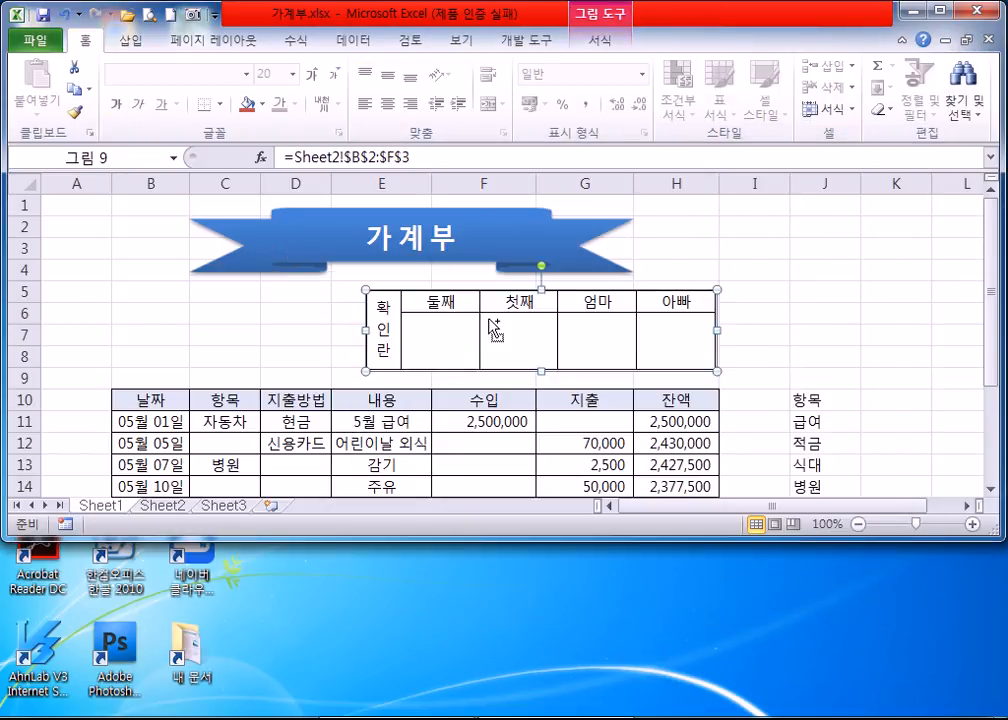
pyautogui.hotkey('ctrl', '1')
pyautogui.click(870, 155)
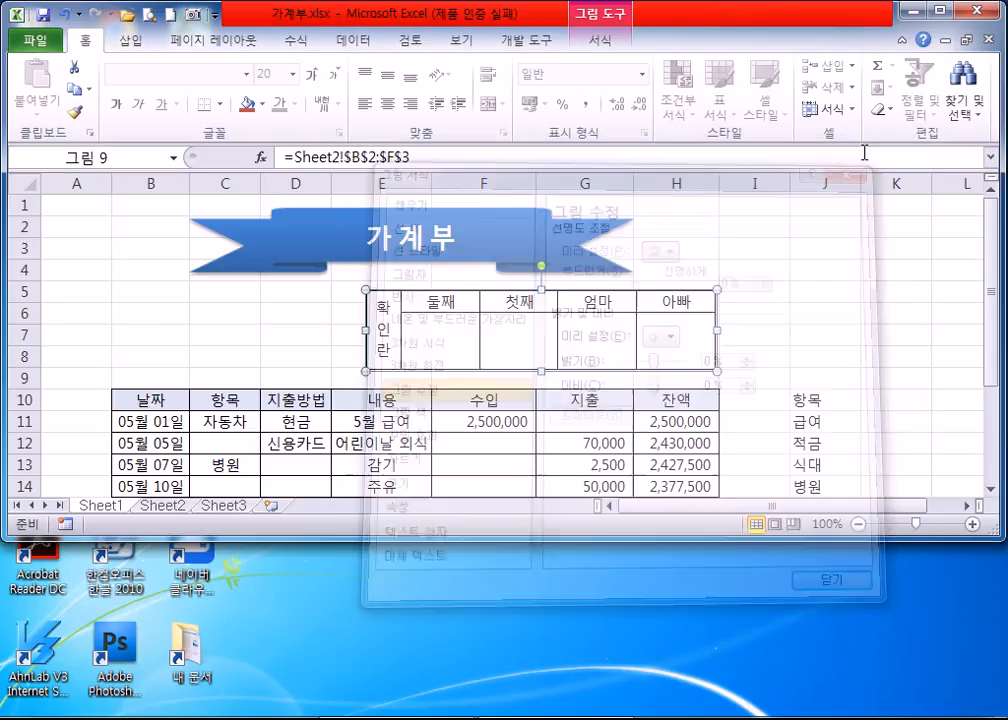
# Compare the formatting tools for the 가계부 ribbon shape with those for the 확인란 picture, then deselect the picture.
pyautogui.click(333, 243)
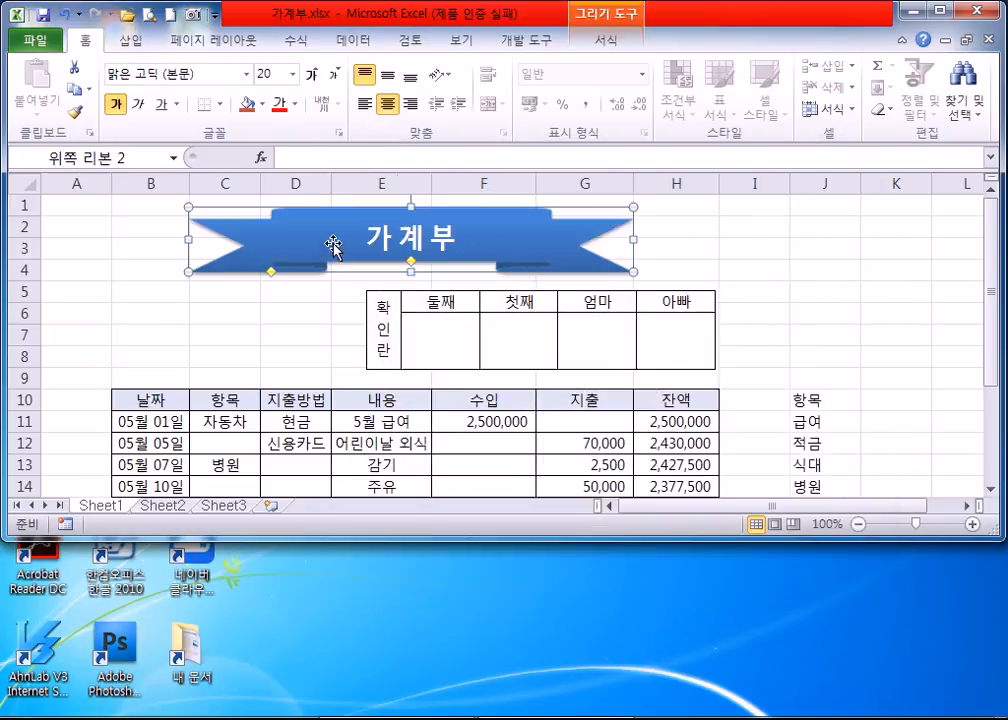
pyautogui.click(605, 42)
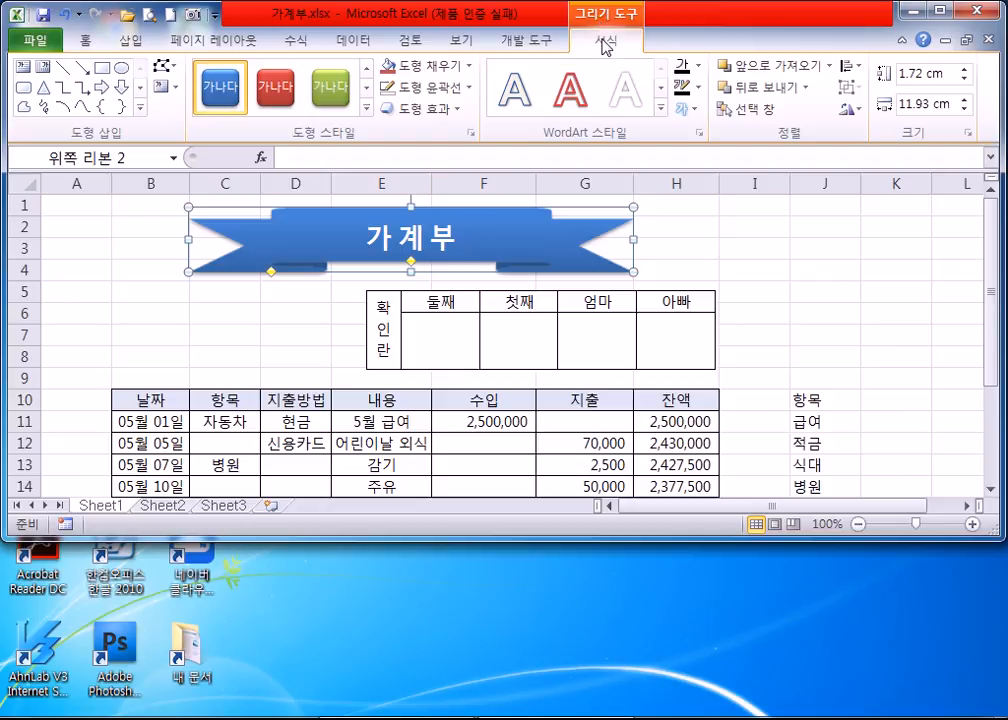
pyautogui.click(535, 329)
pyautogui.click(600, 41)
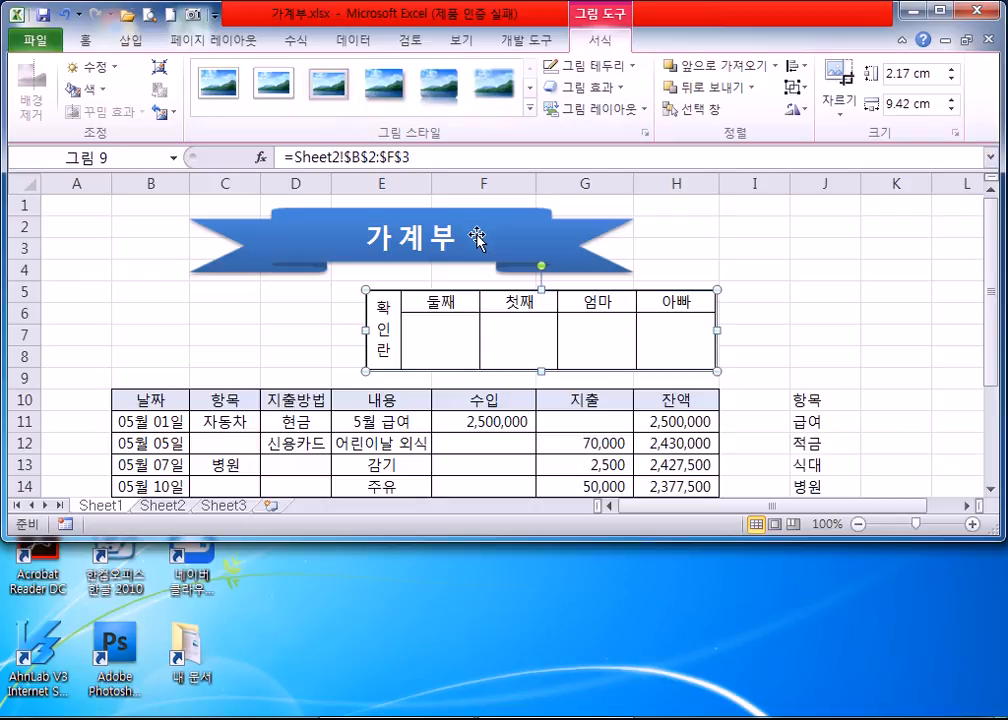
pyautogui.click(288, 222)
pyautogui.click(385, 335)
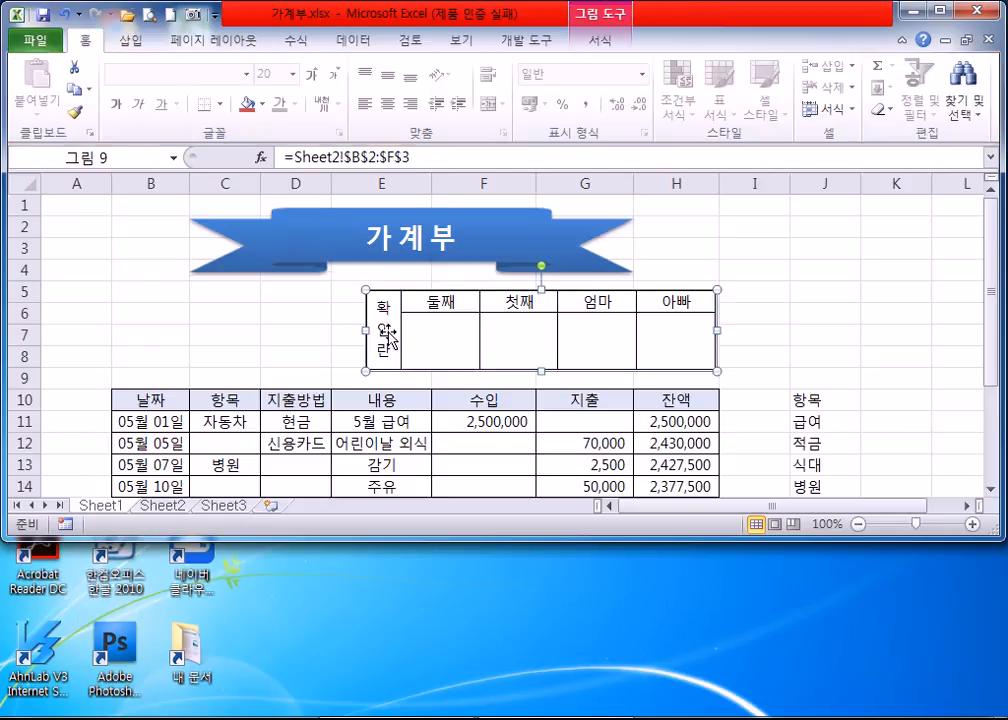
pyautogui.click(599, 41)
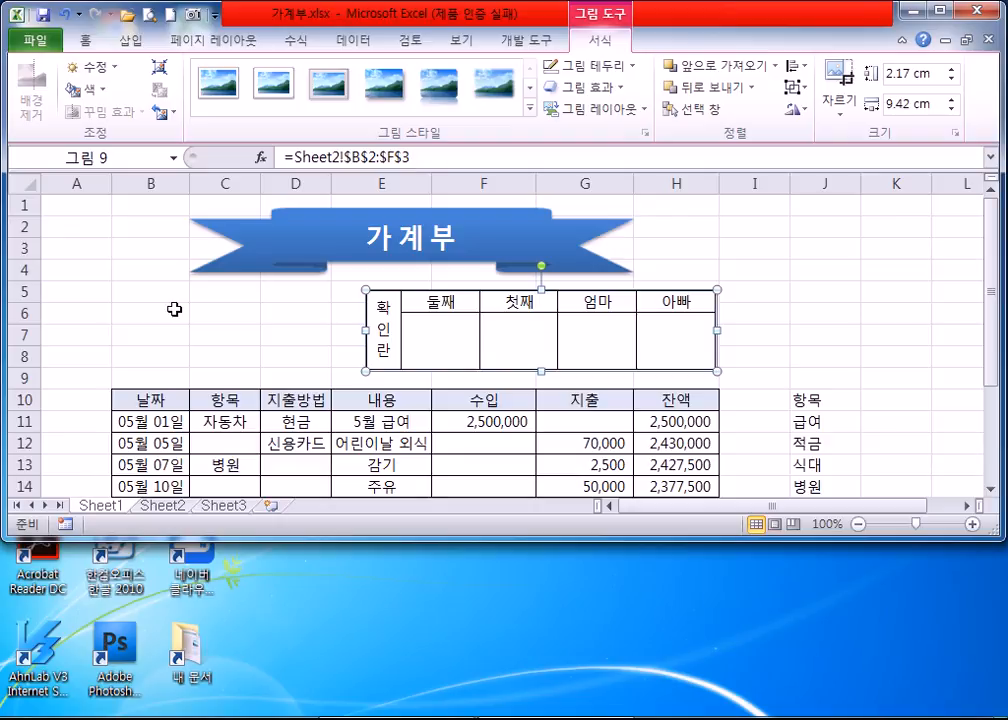
pyautogui.click(113, 276)
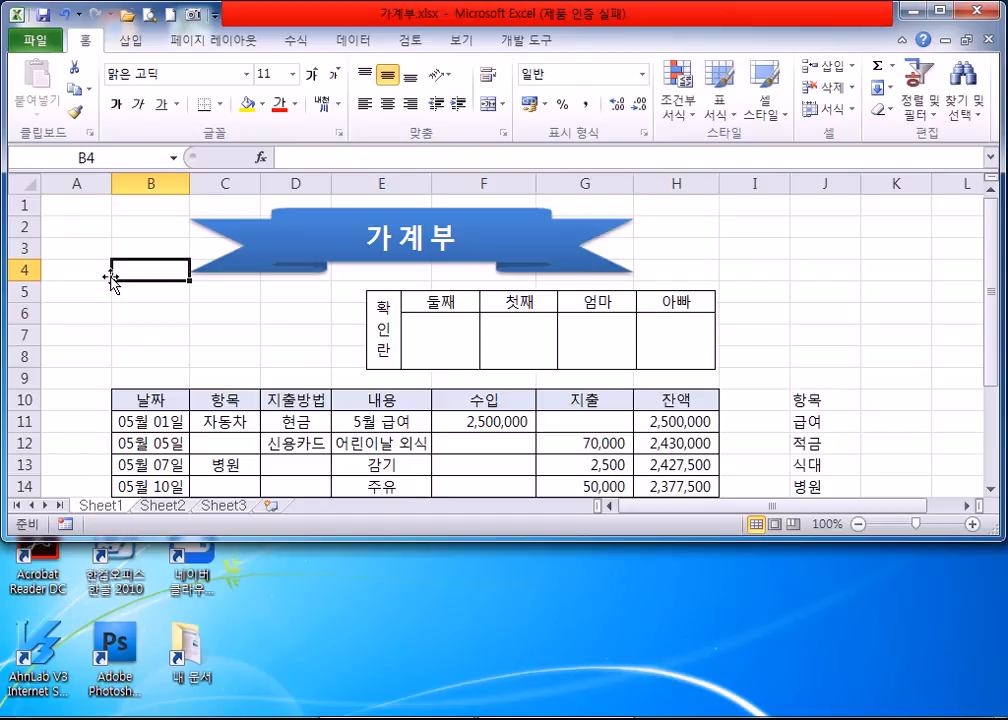
# Maximize the workbook window to show the whole ledger on Sheet1.
pyautogui.click(92, 332)
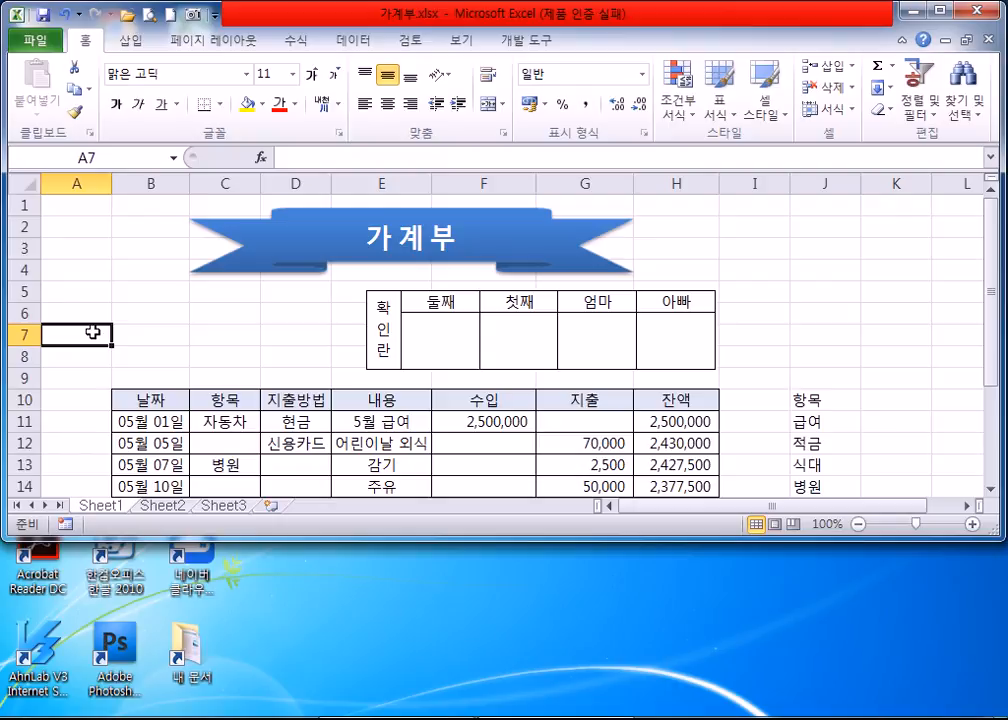
pyautogui.click(377, 381)
pyautogui.scroll(-2, 283, 387)
pyautogui.doubleClick(683, 20)
pyautogui.scroll(2, 349, 322)
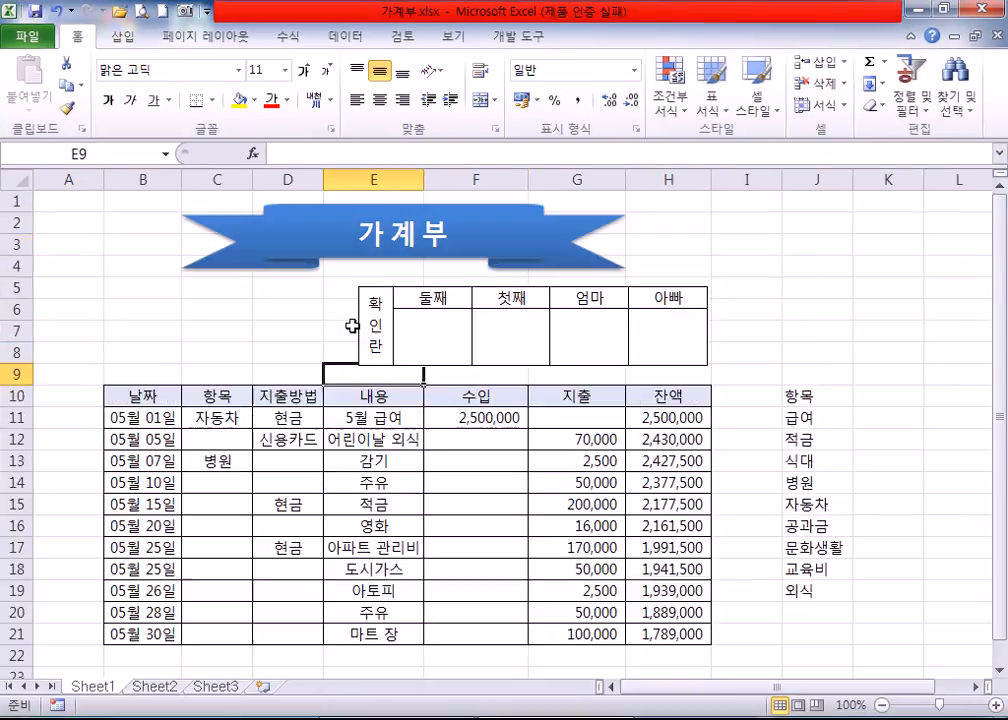
# Choose the 지출방법 values 체크카드 in D13 and 현금 in D14 from the cells' lists.
pyautogui.click(288, 460)
pyautogui.scroll(-2, 346, 461)
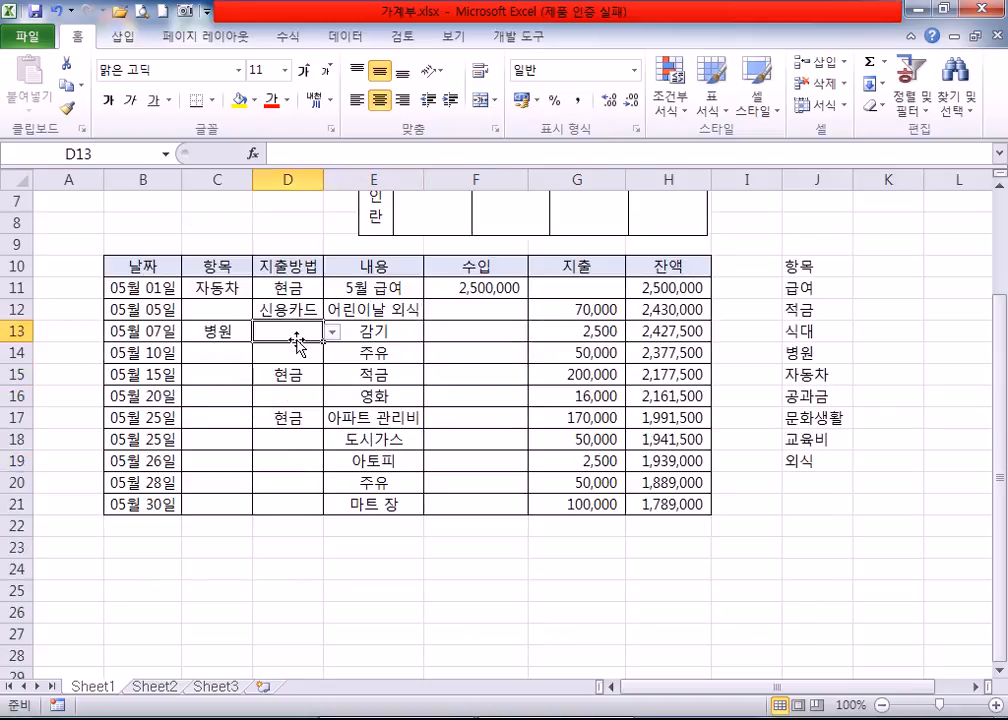
pyautogui.click(332, 331)
pyautogui.click(300, 359)
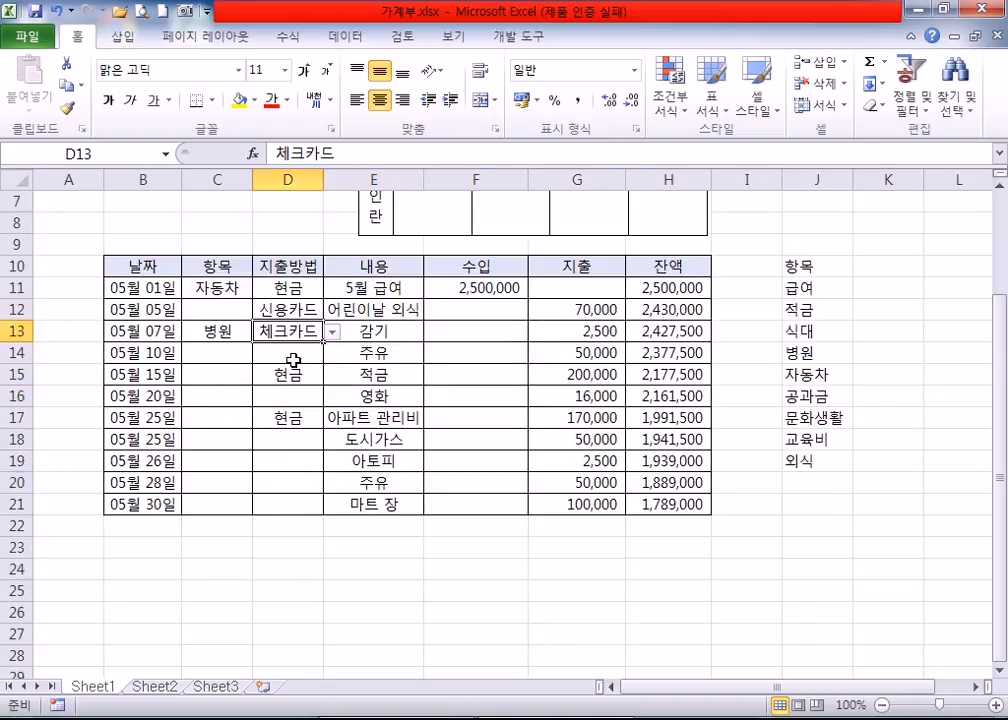
pyautogui.click(310, 352)
pyautogui.click(332, 352)
pyautogui.click(302, 370)
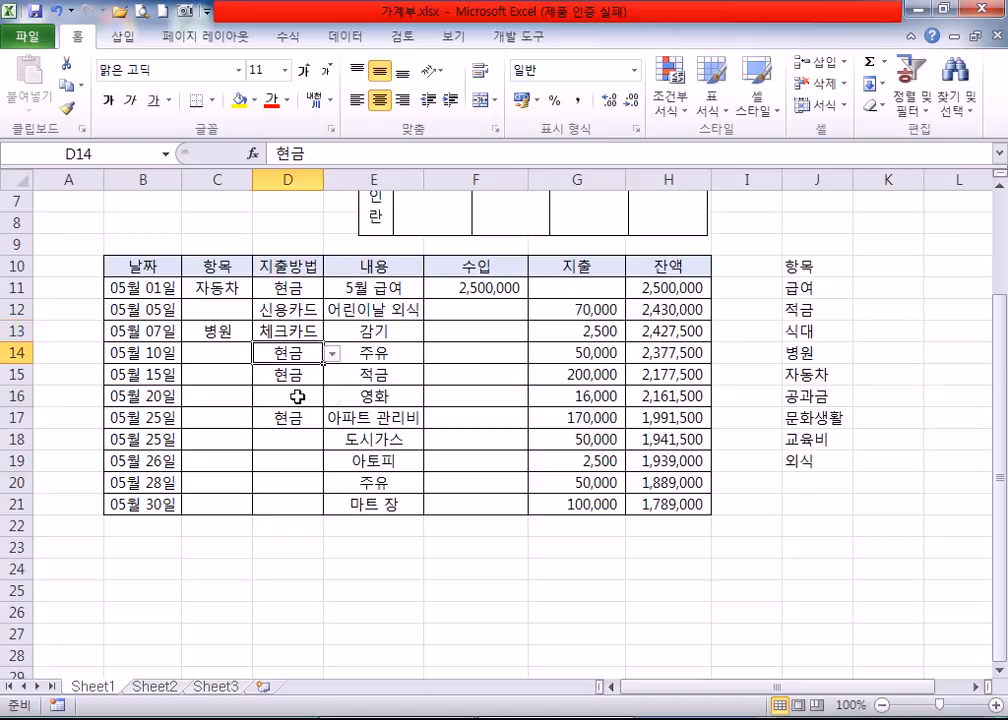
# Choose the 지출방법 values 신용카드 in D16 and 체크카드 in both D18 and D19.
pyautogui.click(297, 396)
pyautogui.click(332, 397)
pyautogui.click(313, 446)
pyautogui.click(310, 440)
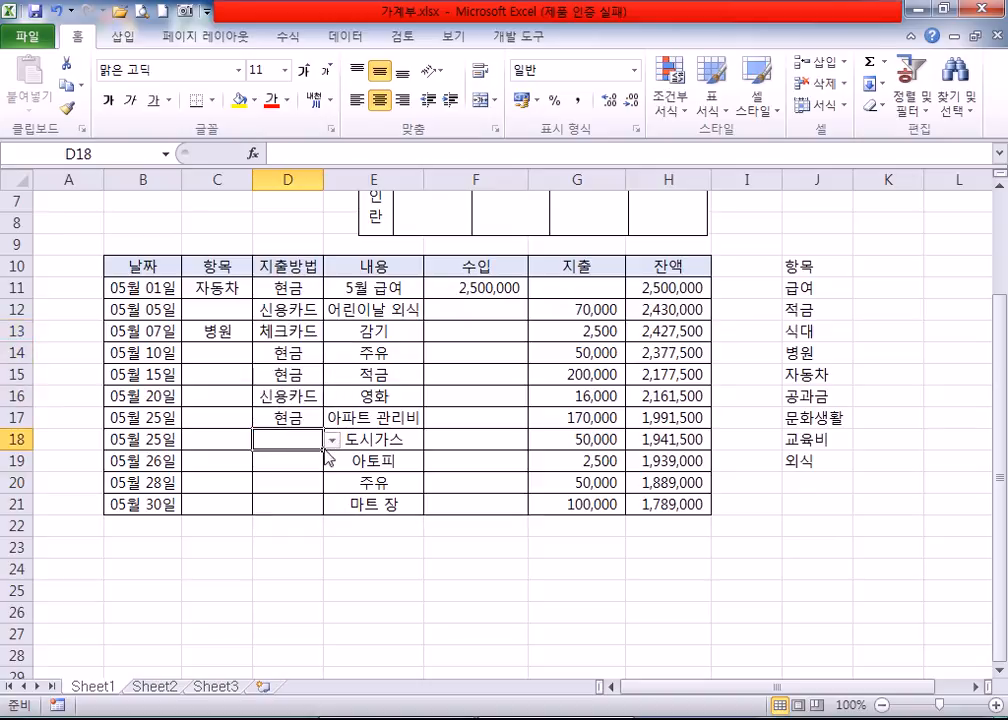
pyautogui.click(332, 440)
pyautogui.click(306, 468)
pyautogui.click(304, 464)
pyautogui.click(332, 461)
pyautogui.click(296, 489)
# Fill the remaining 지출방법 cells with 현금 in D21 and 신용카드 in D20.
pyautogui.click(305, 504)
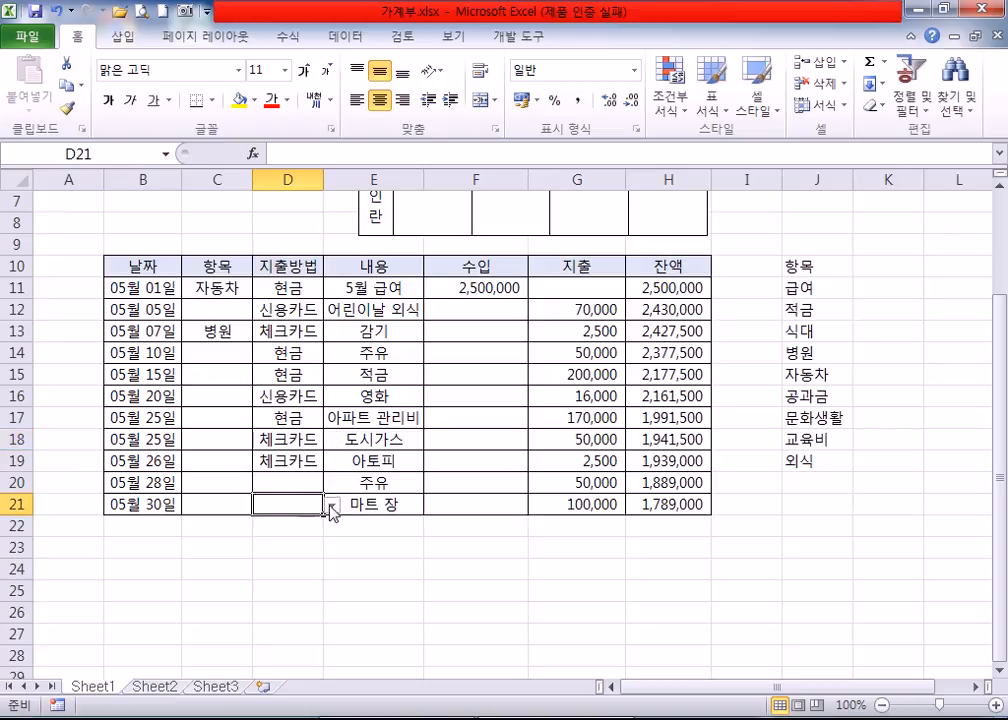
pyautogui.click(332, 504)
pyautogui.click(296, 520)
pyautogui.click(290, 482)
pyautogui.click(332, 482)
pyautogui.click(286, 523)
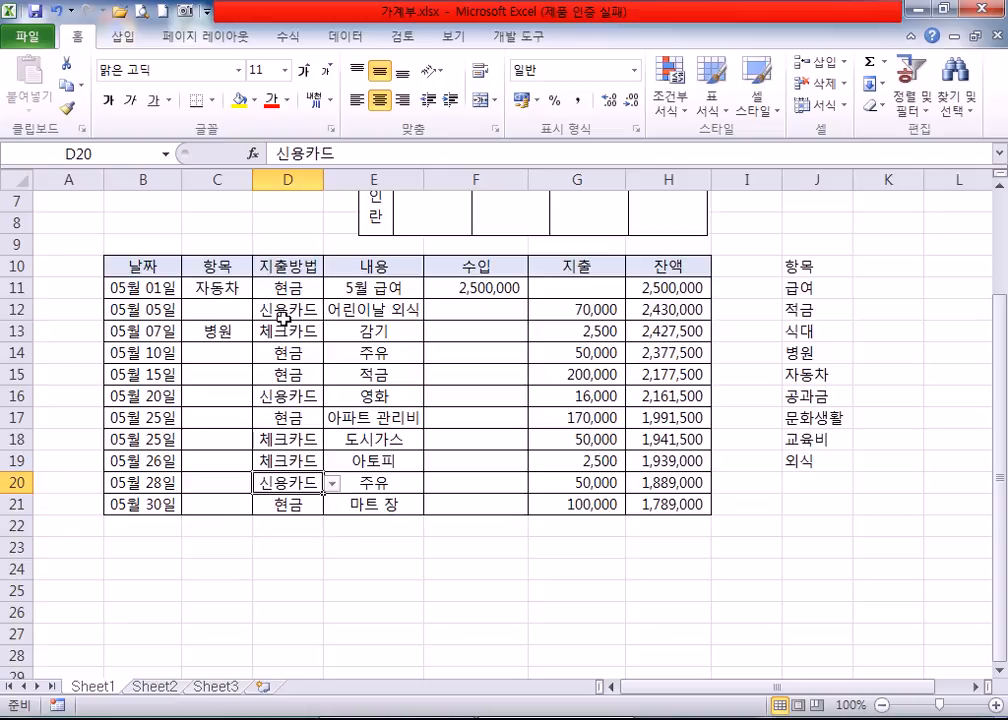
# Select the 지출방법 entries D11:D21, then pick 현금 again from the list in D11.
pyautogui.click(295, 288)
pyautogui.moveTo(295, 288); pyautogui.dragTo(303, 503)
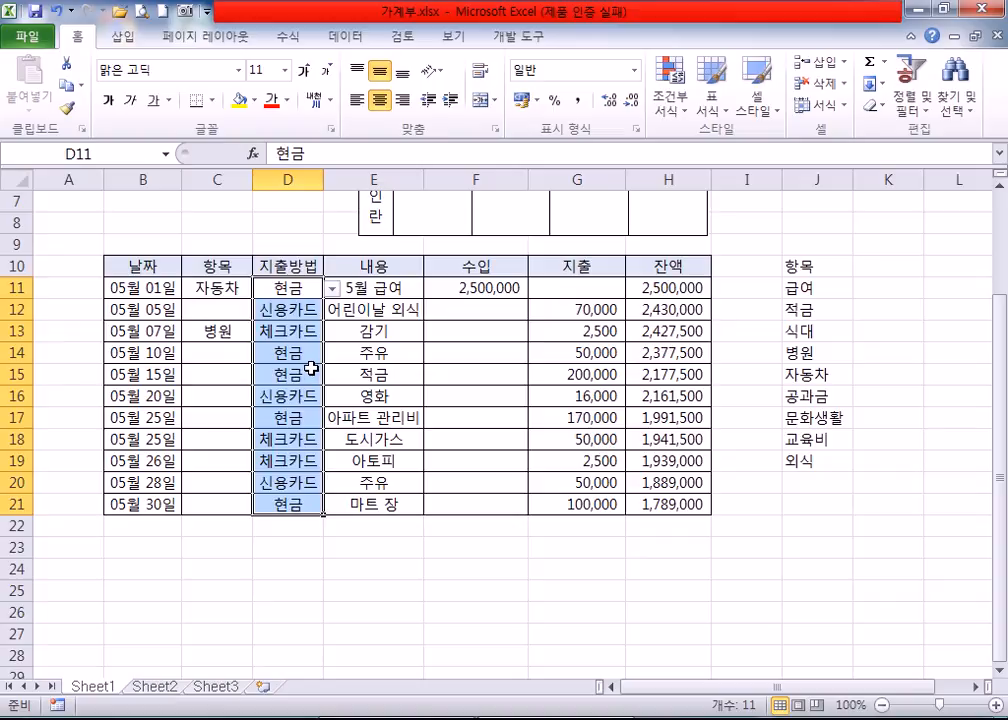
pyautogui.click(318, 289)
pyautogui.click(332, 288)
pyautogui.click(304, 304)
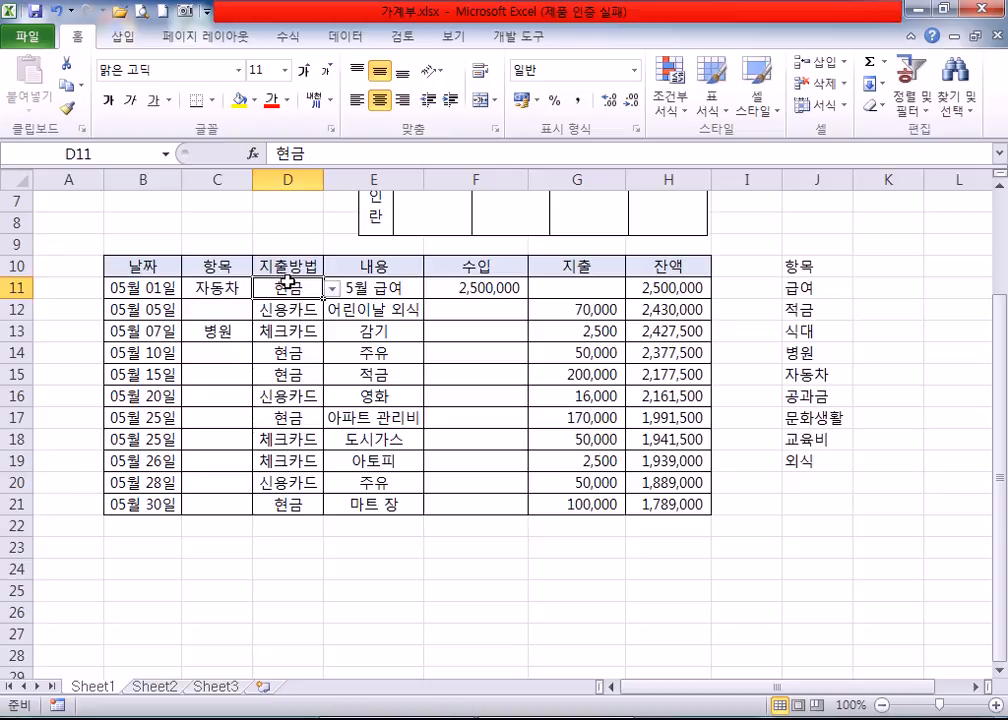
# Add an equal-to conditional format highlighting 신용카드 in D11:D21 with 진한 빨강 텍스트가 있는 연한 빨강 채우기.
pyautogui.moveTo(291, 297); pyautogui.dragTo(290, 505)
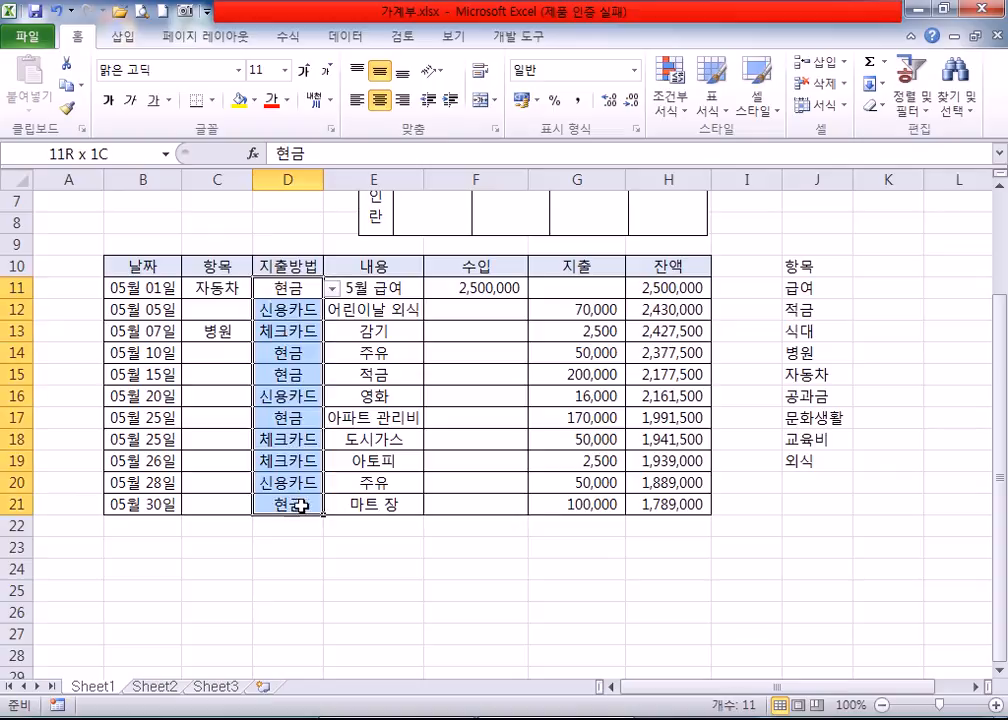
pyautogui.click(289, 287)
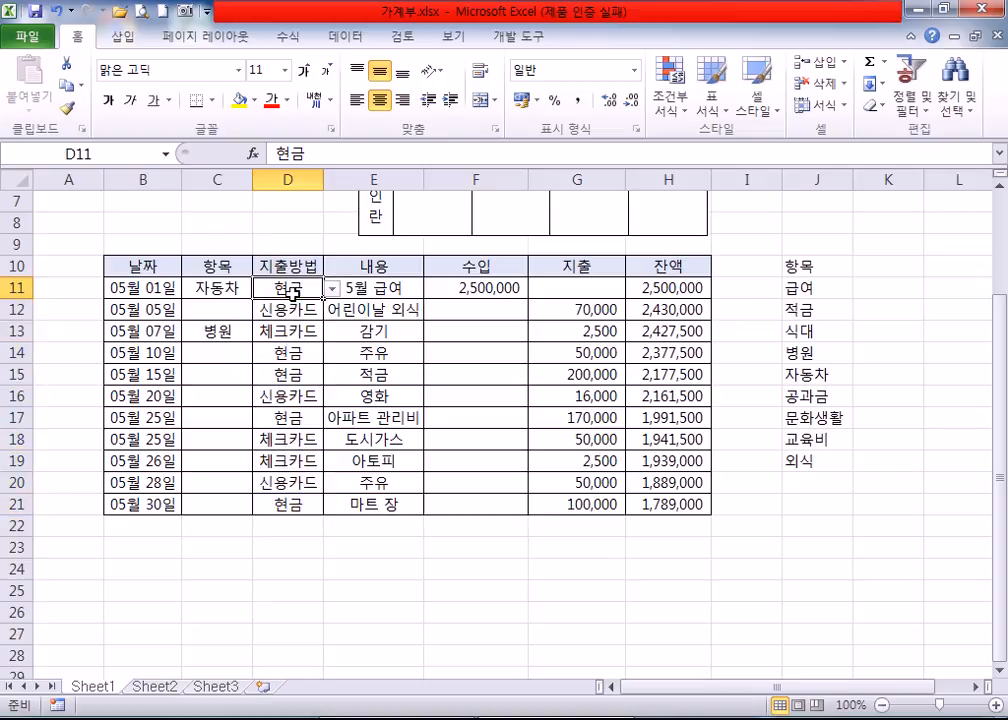
pyautogui.moveTo(296, 287); pyautogui.dragTo(297, 503)
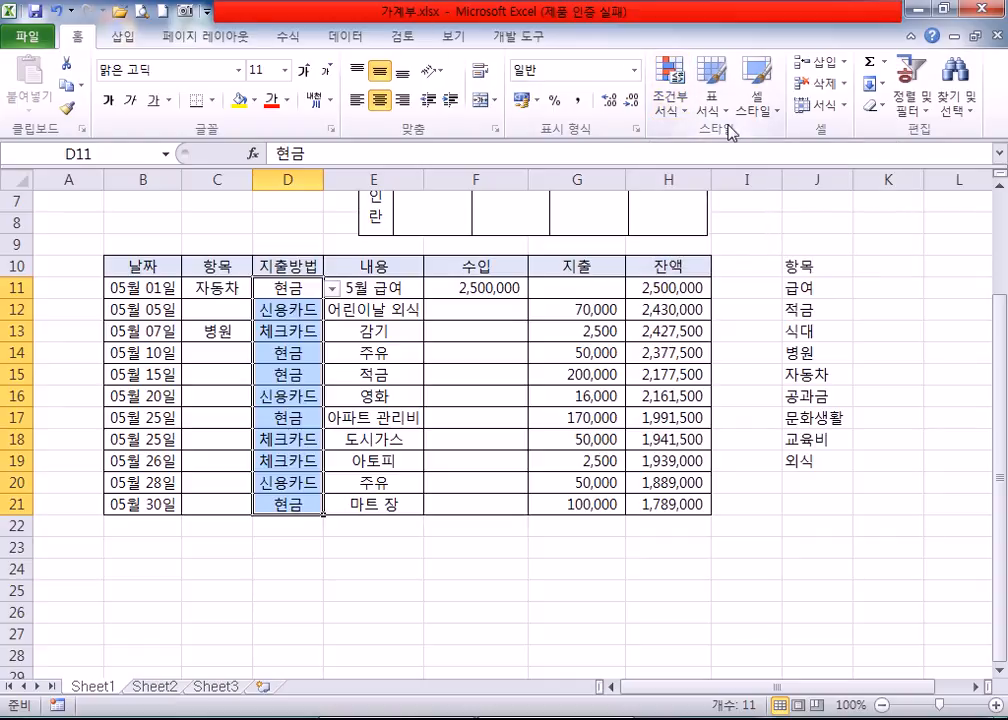
pyautogui.click(685, 98)
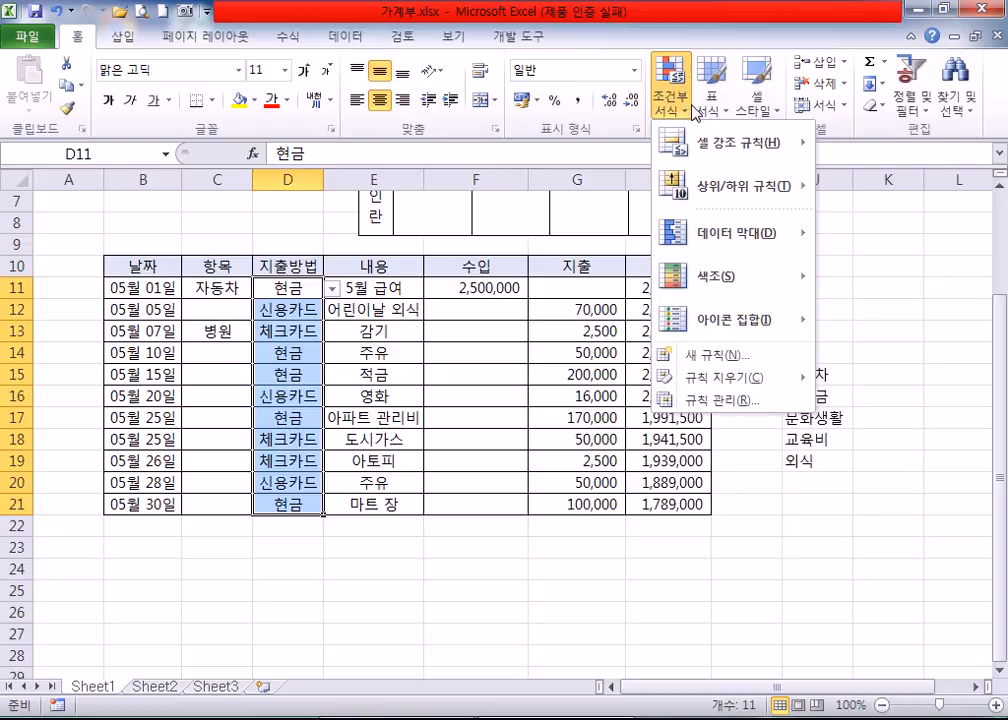
pyautogui.moveTo(733, 150)
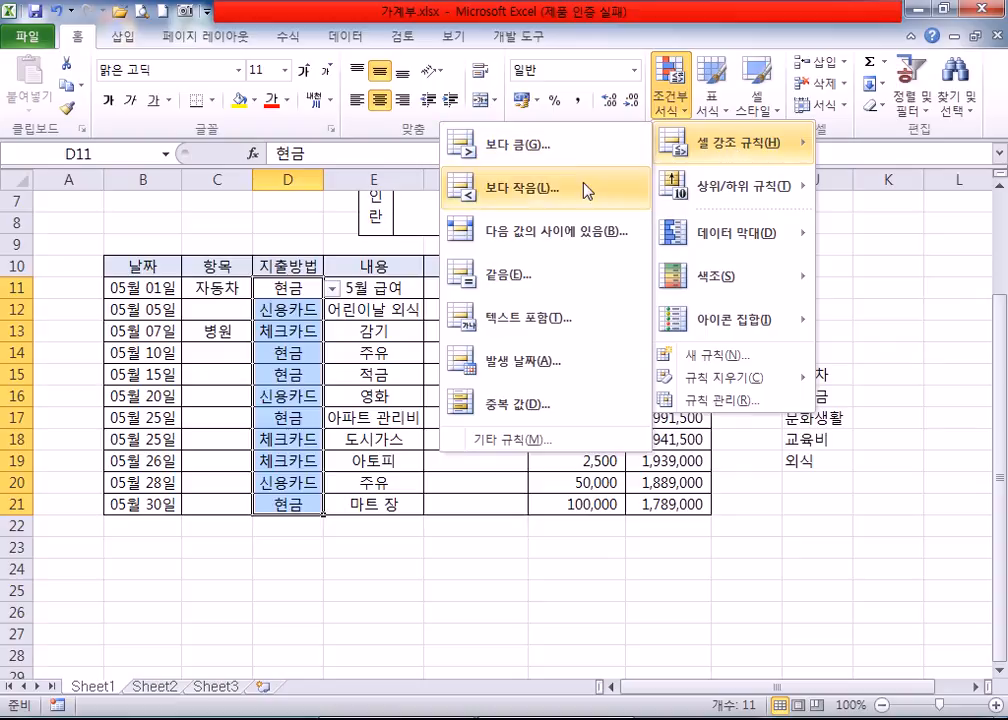
pyautogui.click(536, 280)
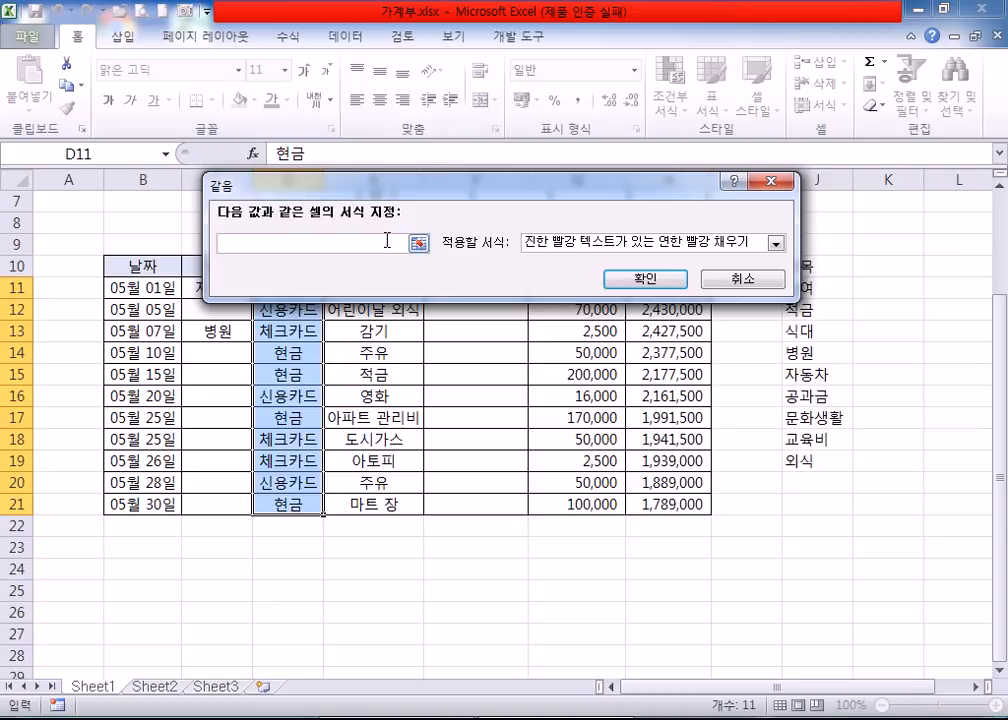
pyautogui.write('ㅅ신용카드')
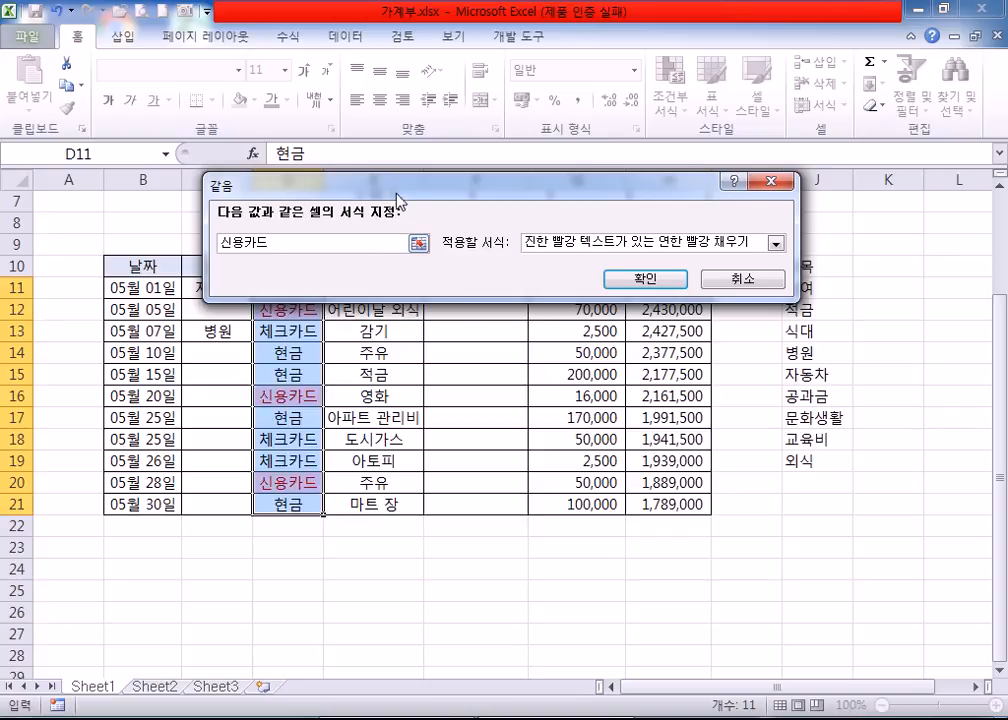
pyautogui.moveTo(397, 203); pyautogui.dragTo(459, 112)
pyautogui.moveTo(326, 152); pyautogui.dragTo(268, 153)
pyautogui.click(329, 151)
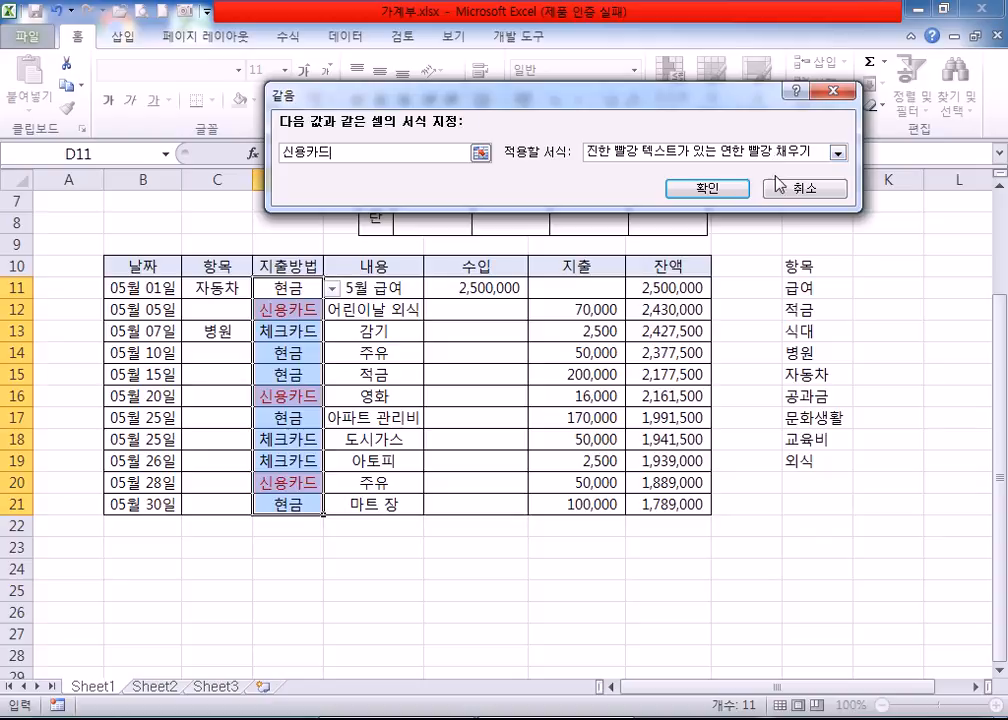
pyautogui.click(730, 190)
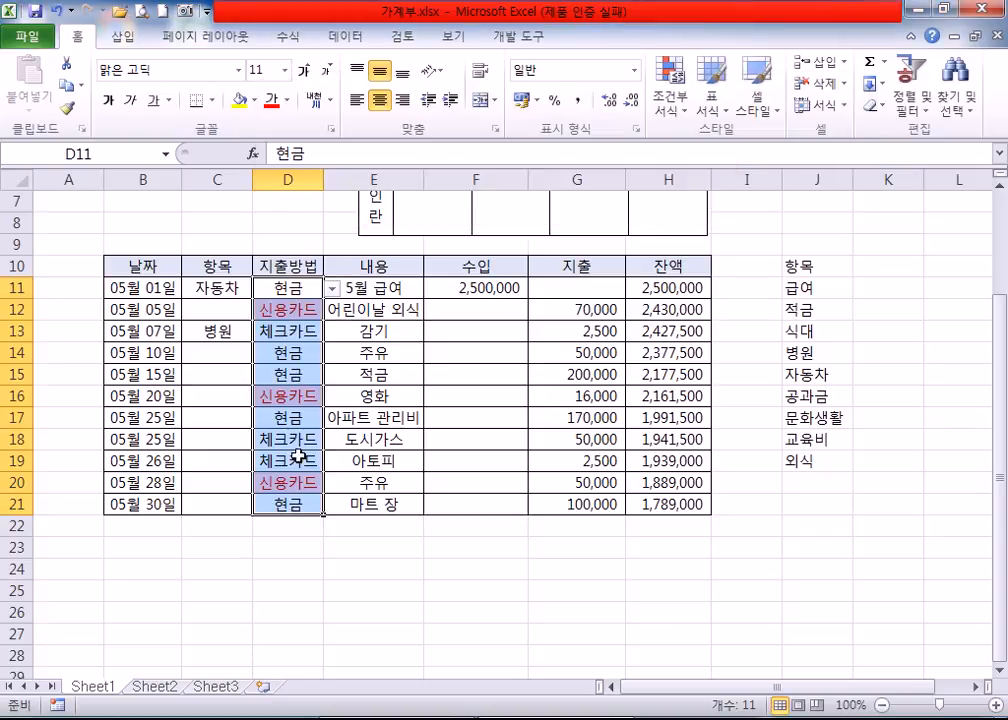
# Change the 지출방법 values to 체크카드 in D12 and 신용카드 in D13 and D18 using the cells' lists.
pyautogui.click(298, 457)
pyautogui.click(308, 309)
pyautogui.click(332, 310)
pyautogui.click(272, 337)
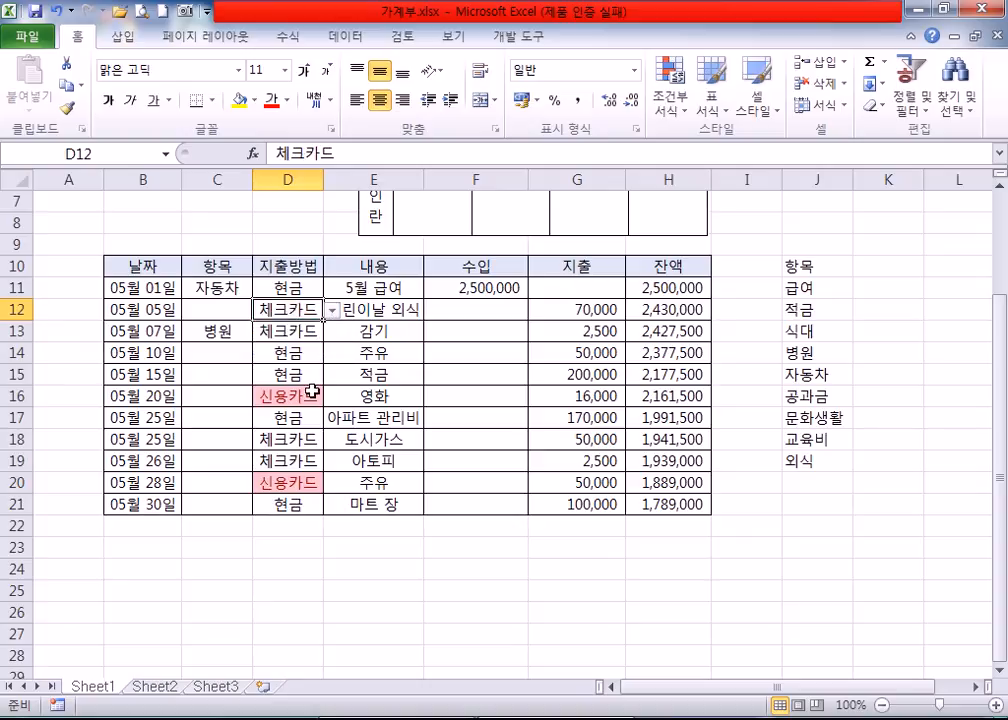
pyautogui.click(291, 326)
pyautogui.click(332, 331)
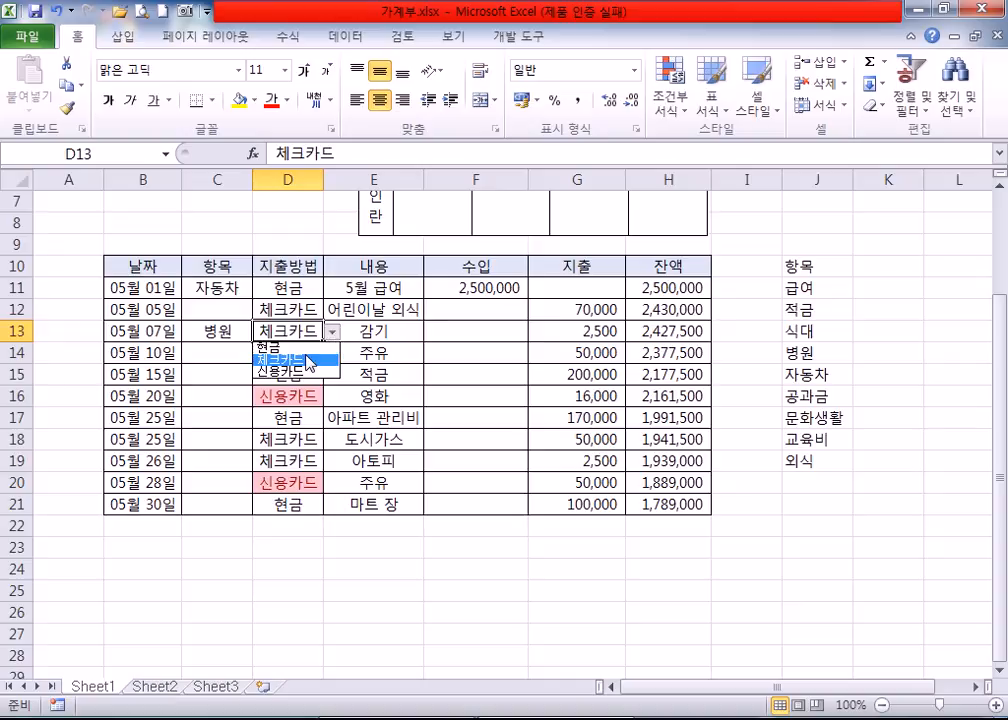
pyautogui.click(296, 373)
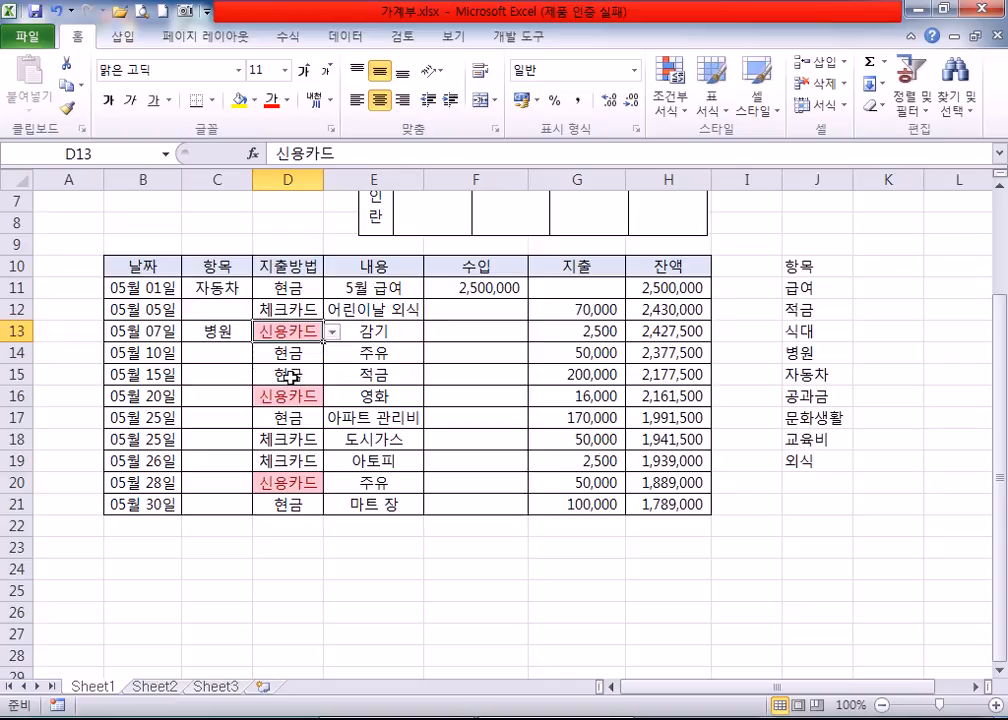
pyautogui.click(305, 440)
pyautogui.click(332, 440)
pyautogui.click(320, 480)
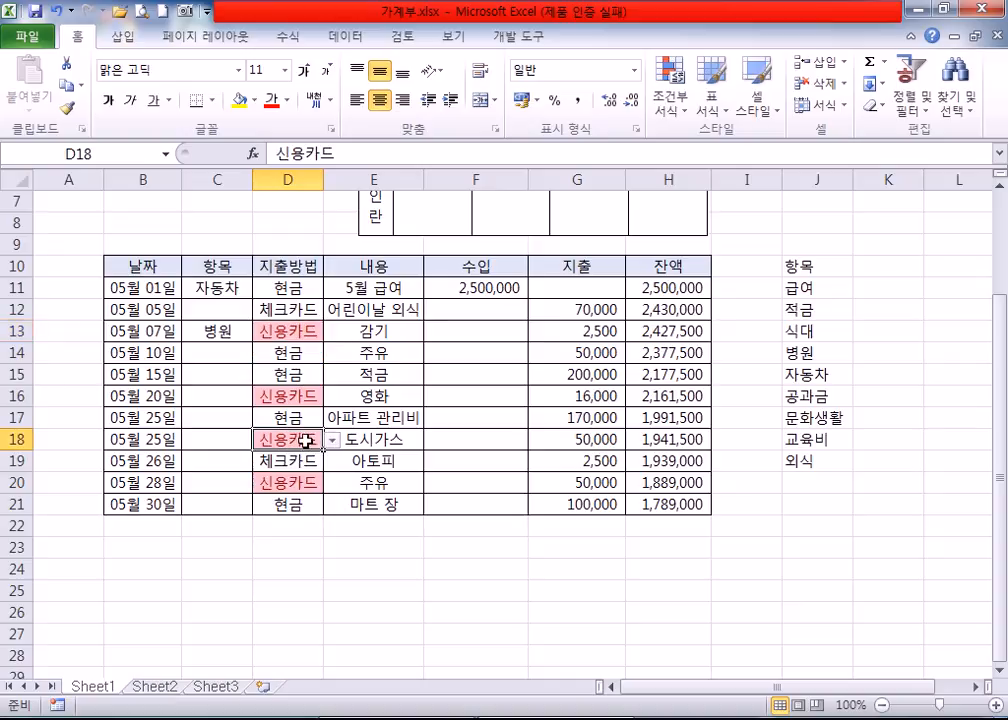
pyautogui.click(303, 290)
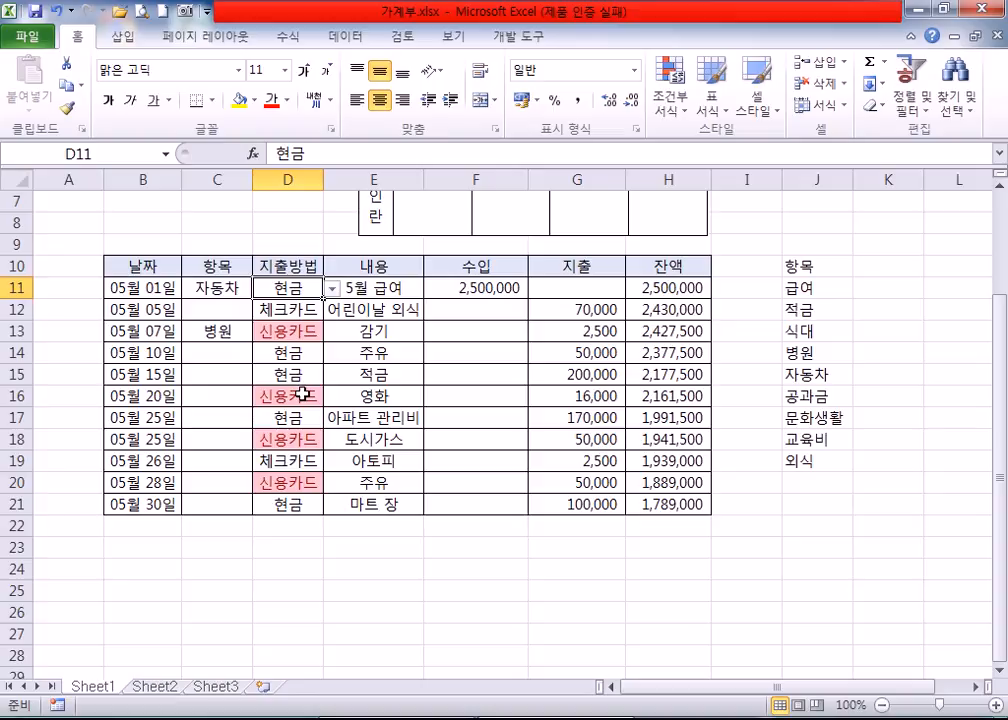
pyautogui.moveTo(301, 330); pyautogui.dragTo(289, 352)
pyautogui.click(287, 440)
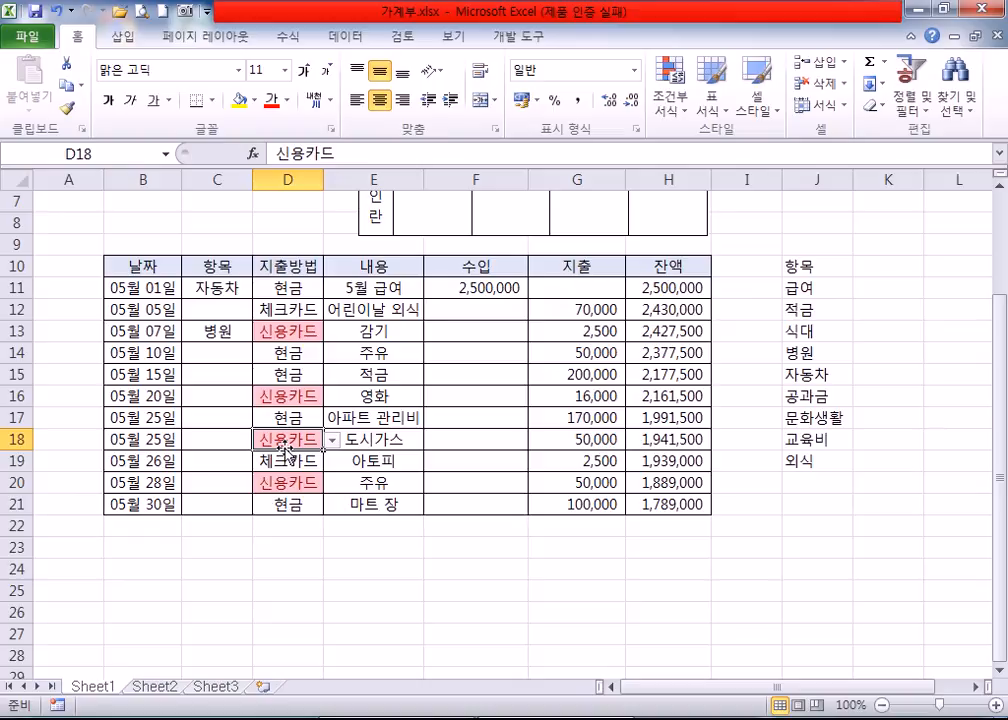
# Apply blue gradient-fill data bars to the 지출 amounts in G11:G21 through conditional formatting.
pyautogui.moveTo(567, 287); pyautogui.dragTo(556, 500)
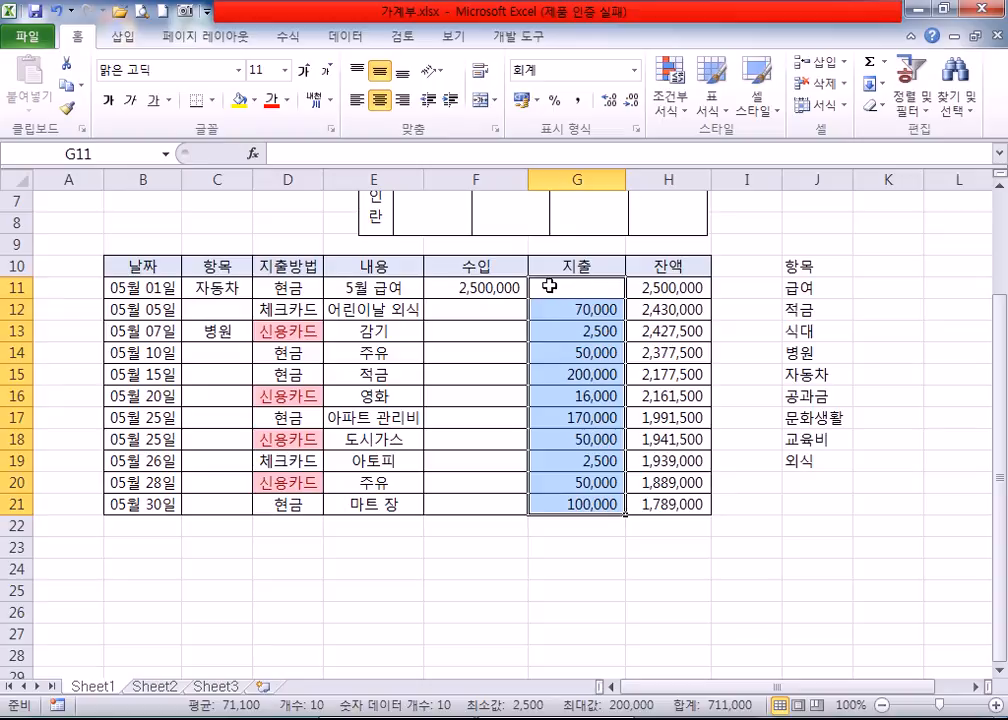
pyautogui.moveTo(553, 287); pyautogui.dragTo(547, 498)
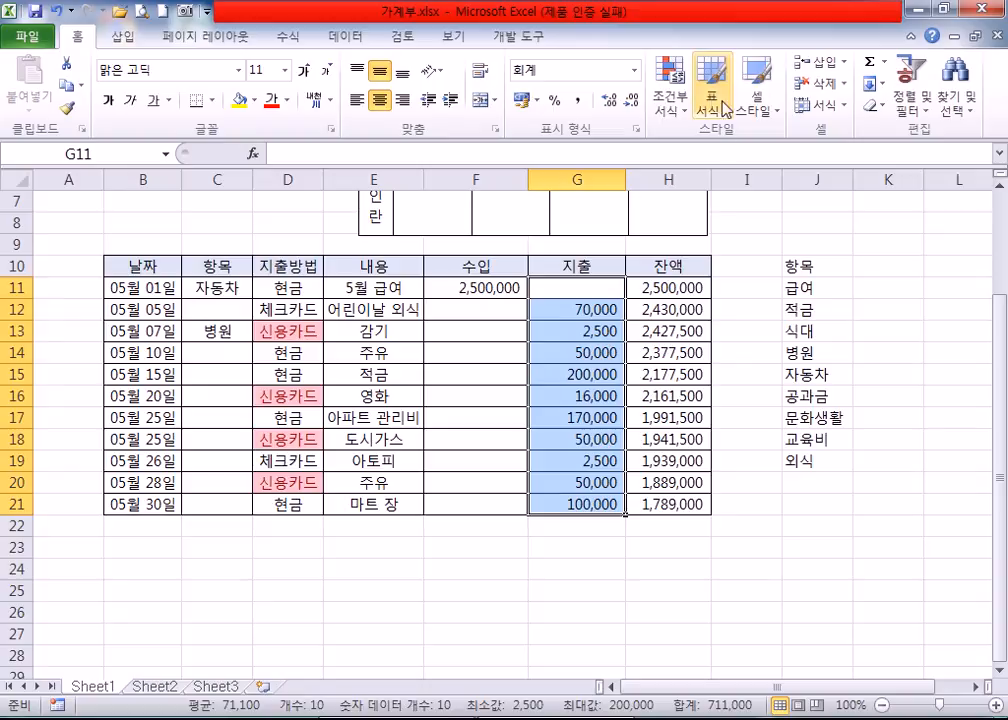
pyautogui.click(672, 100)
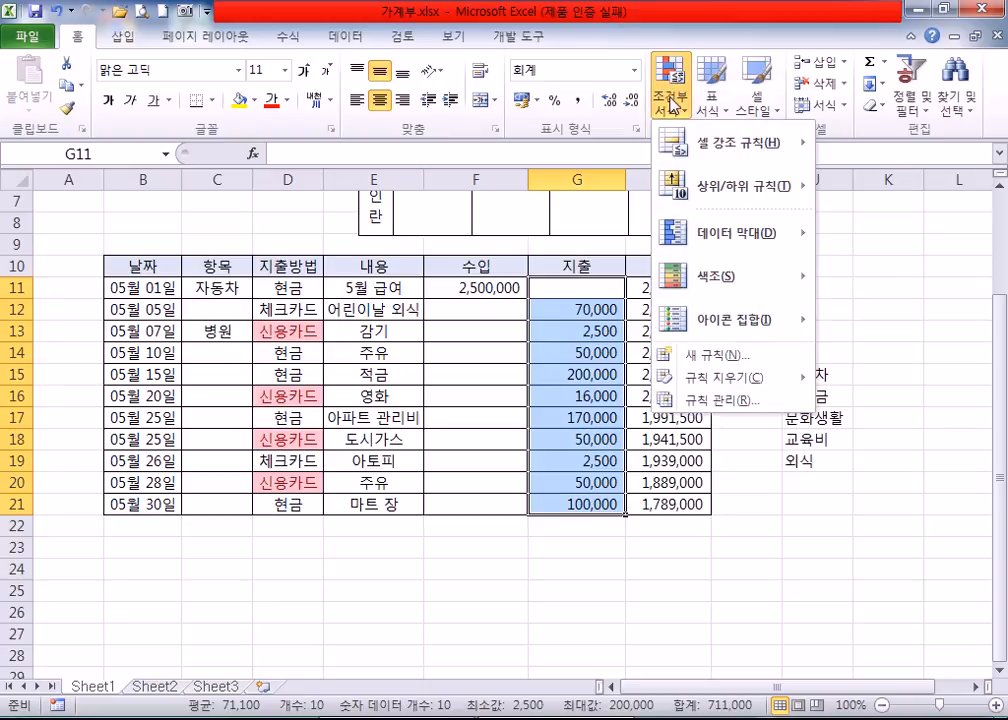
pyautogui.moveTo(700, 240)
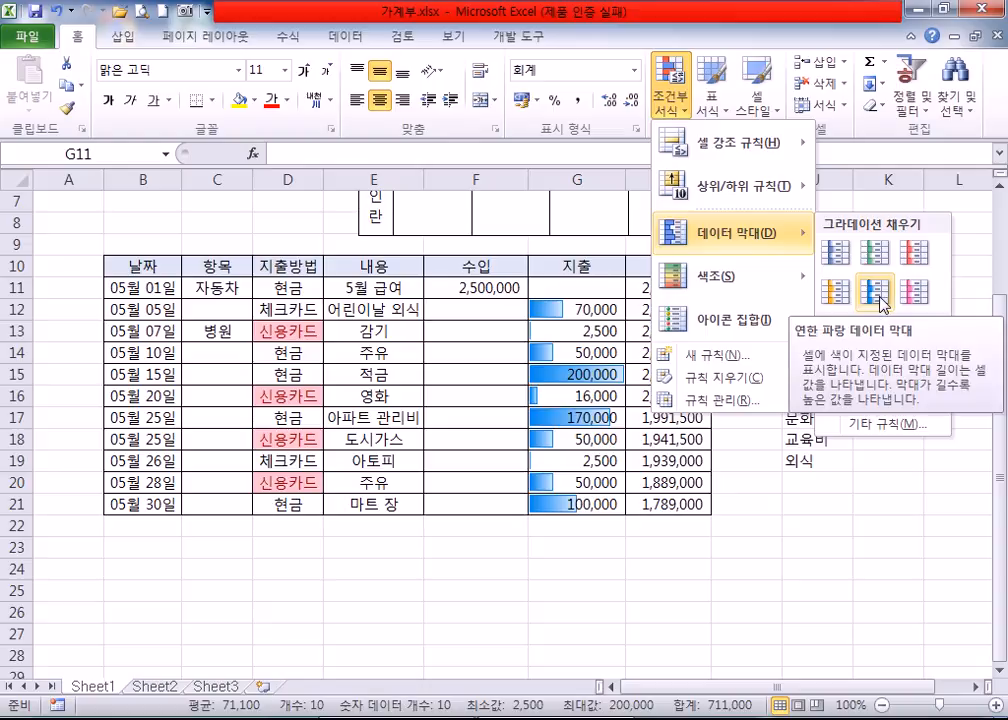
pyautogui.click(838, 253)
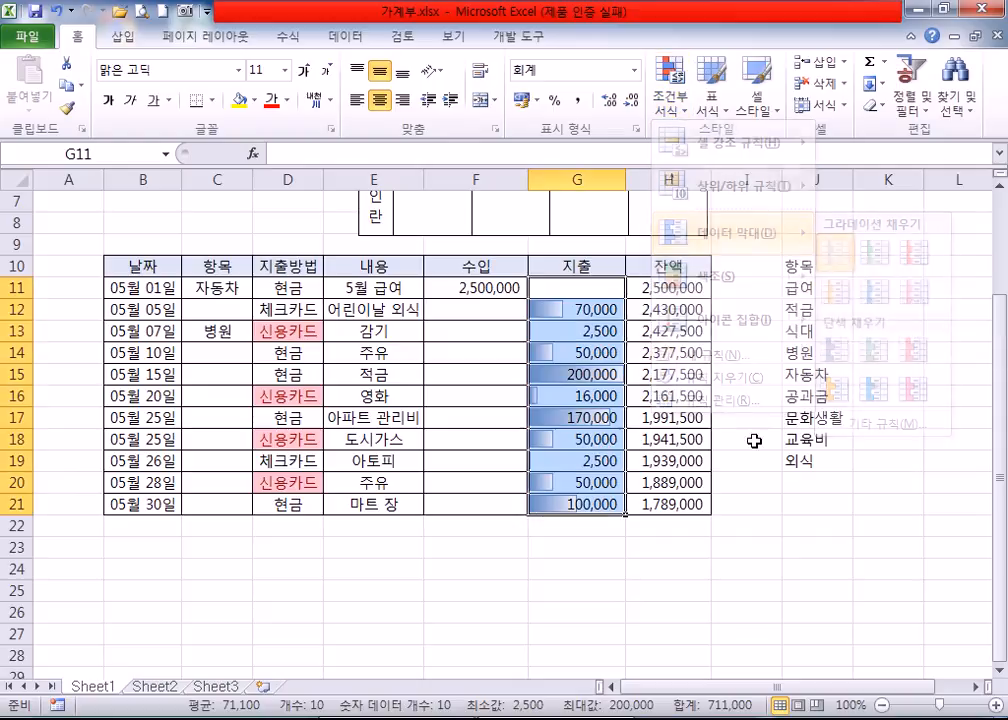
pyautogui.click(633, 591)
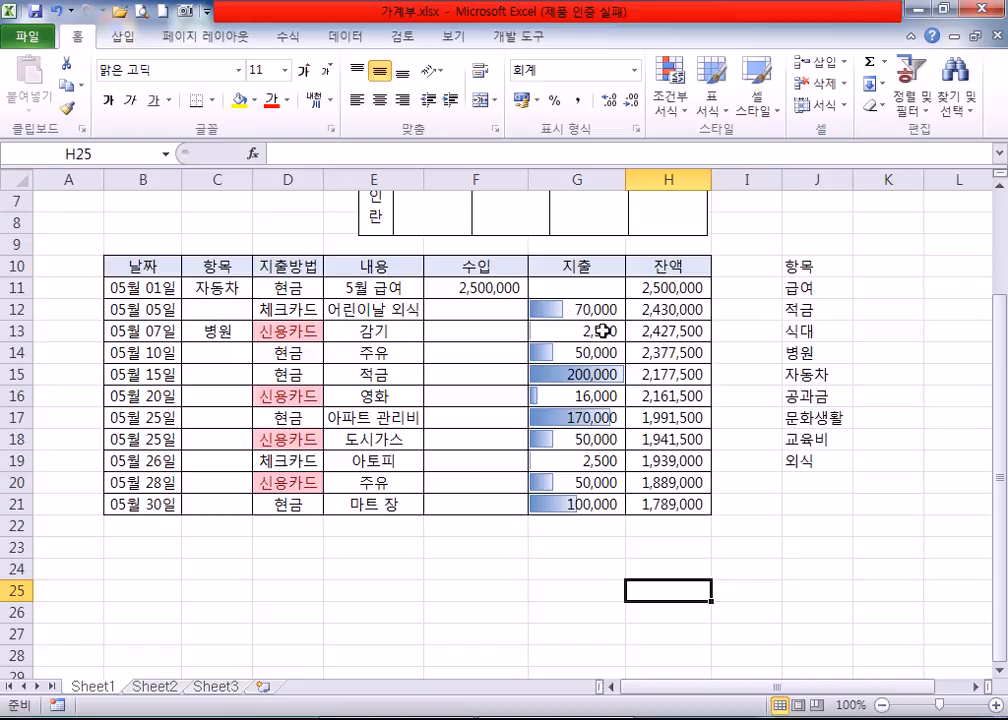
# Try widening the 지출 column G to stretch its data bars, and undo the width change.
pyautogui.moveTo(625, 174); pyautogui.dragTo(727, 174)
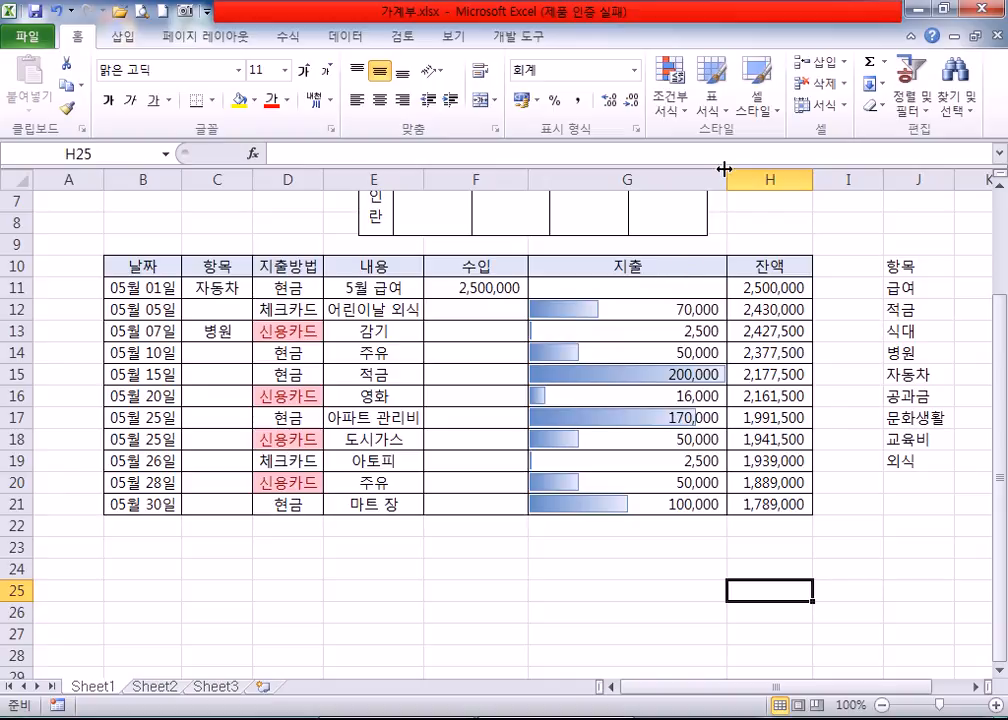
pyautogui.hotkey('ctrl', 'z')
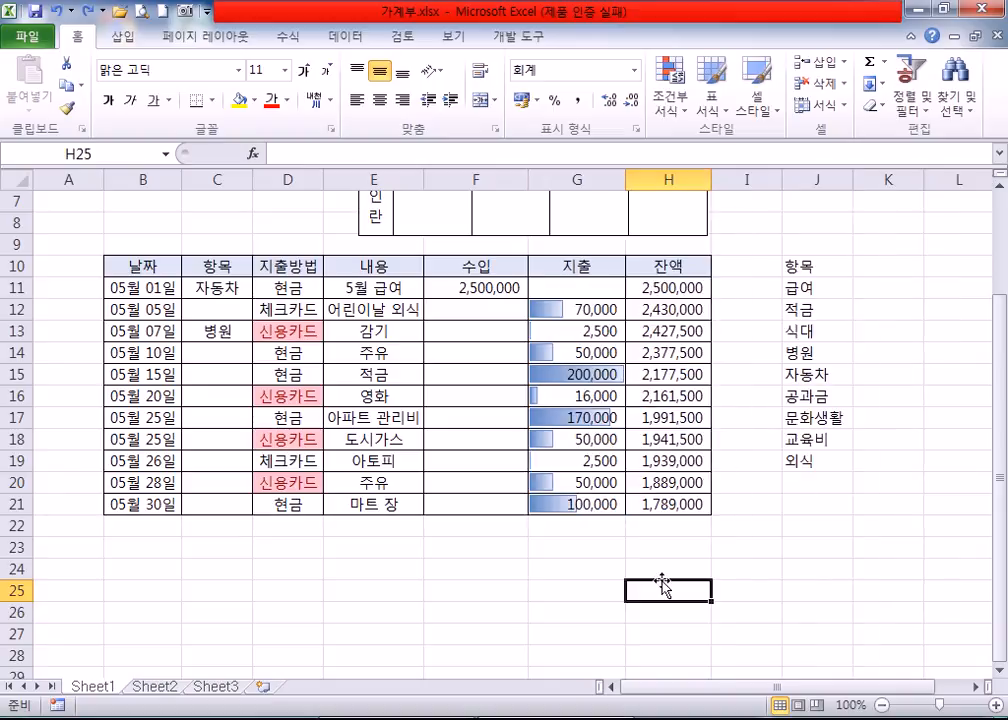
# Compare the data bar lengths of the 지출 amounts in G12, G15, G17, G19 and G21.
pyautogui.click(603, 580)
pyautogui.click(580, 373)
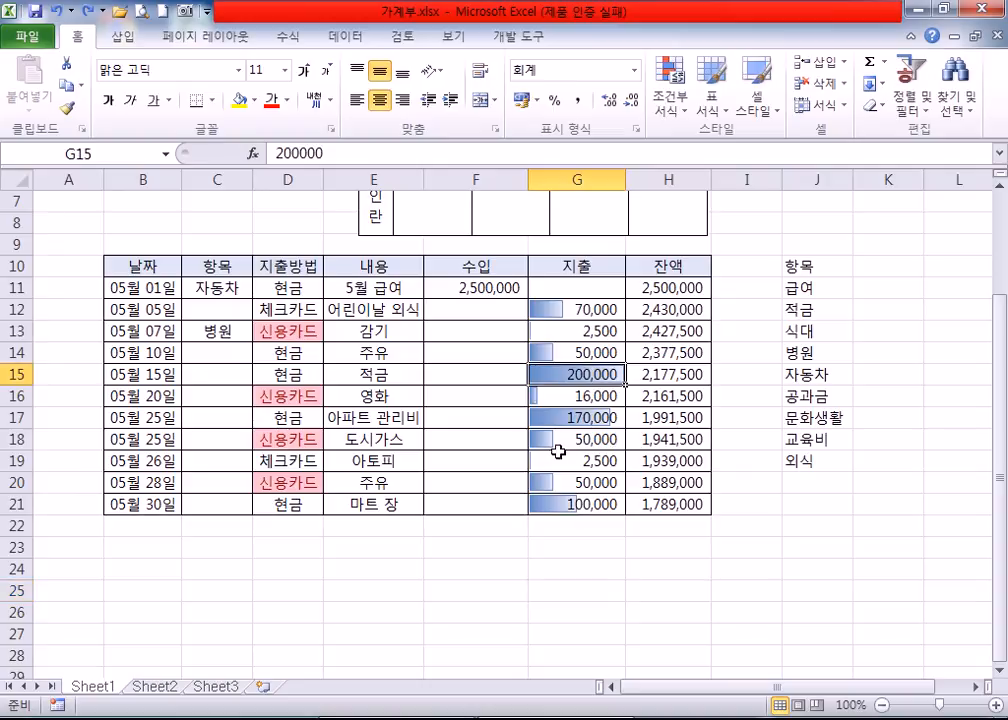
pyautogui.click(545, 464)
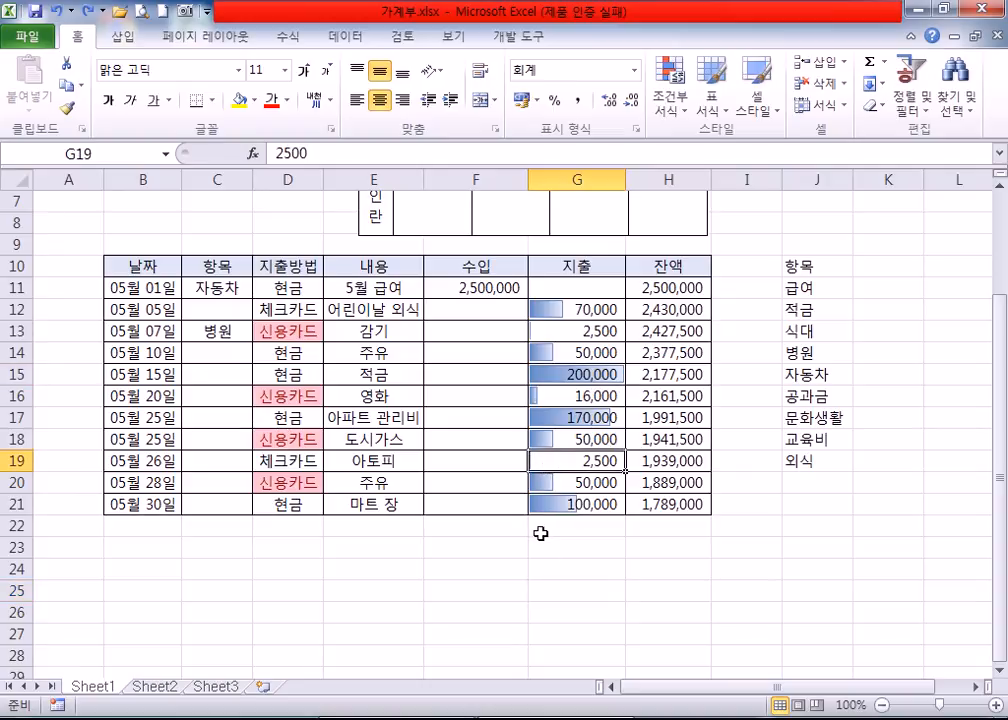
pyautogui.click(540, 530)
pyautogui.click(587, 376)
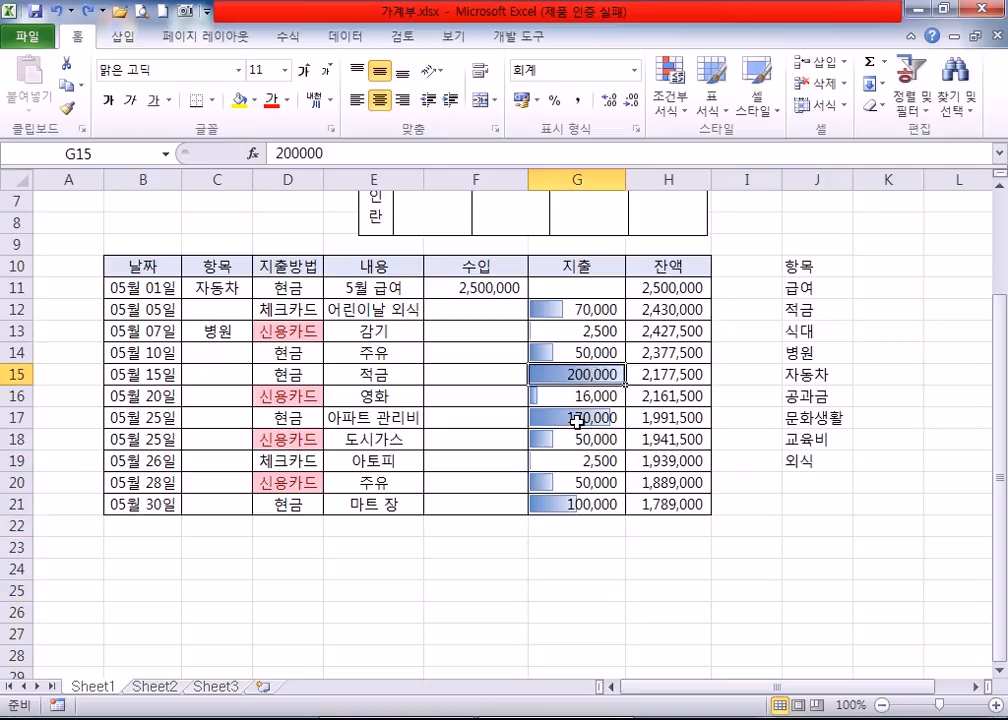
pyautogui.click(580, 418)
pyautogui.click(583, 311)
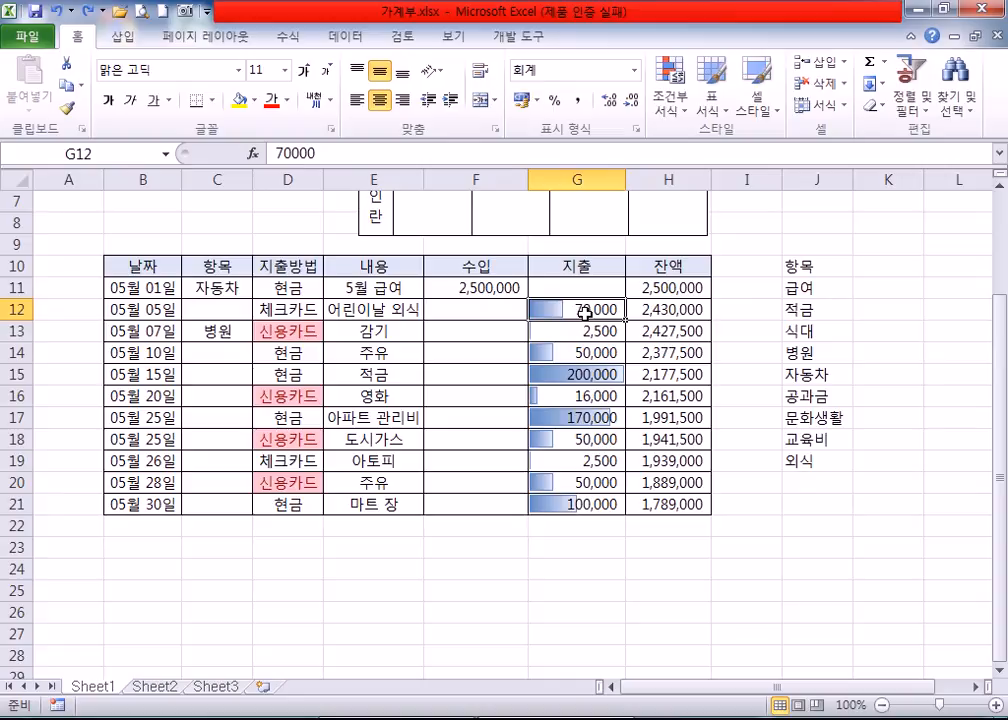
pyautogui.click(609, 372)
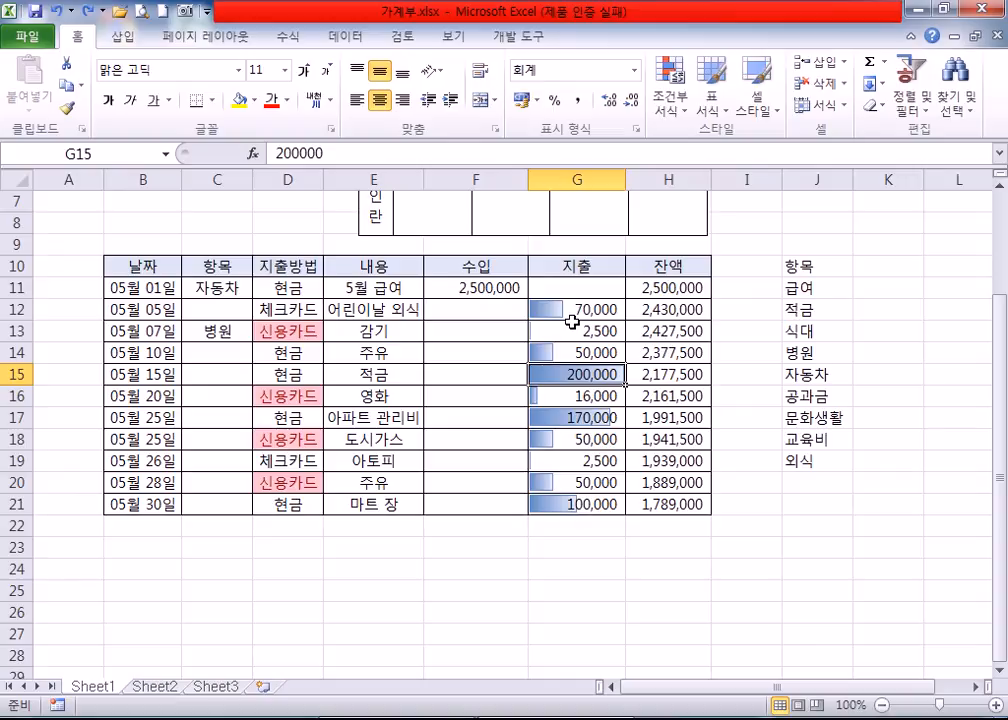
pyautogui.click(585, 416)
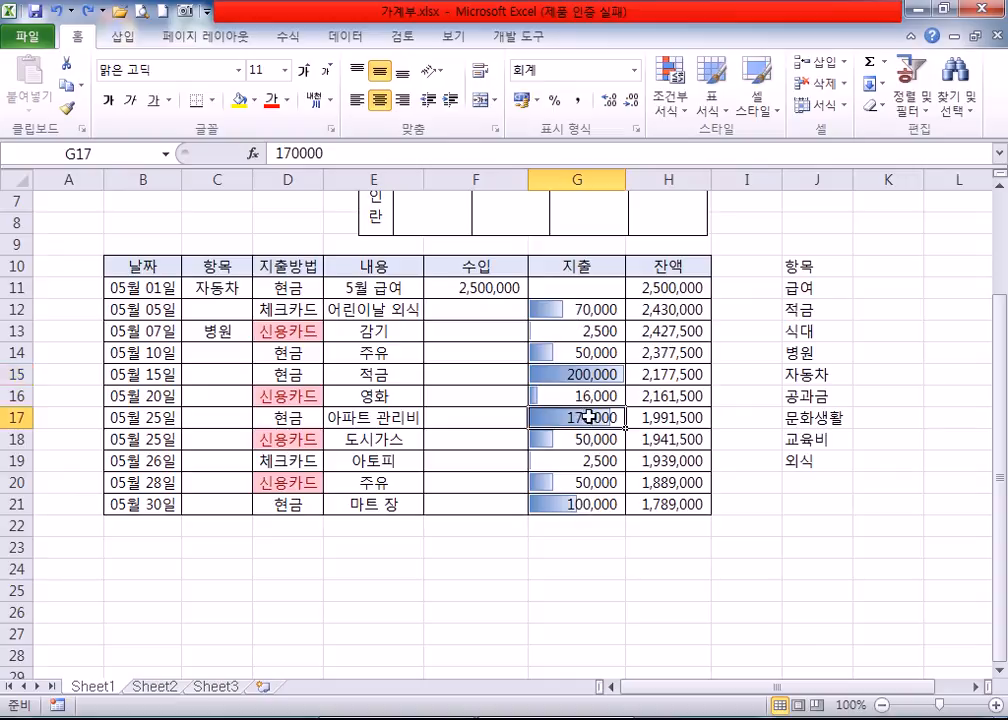
pyautogui.click(558, 501)
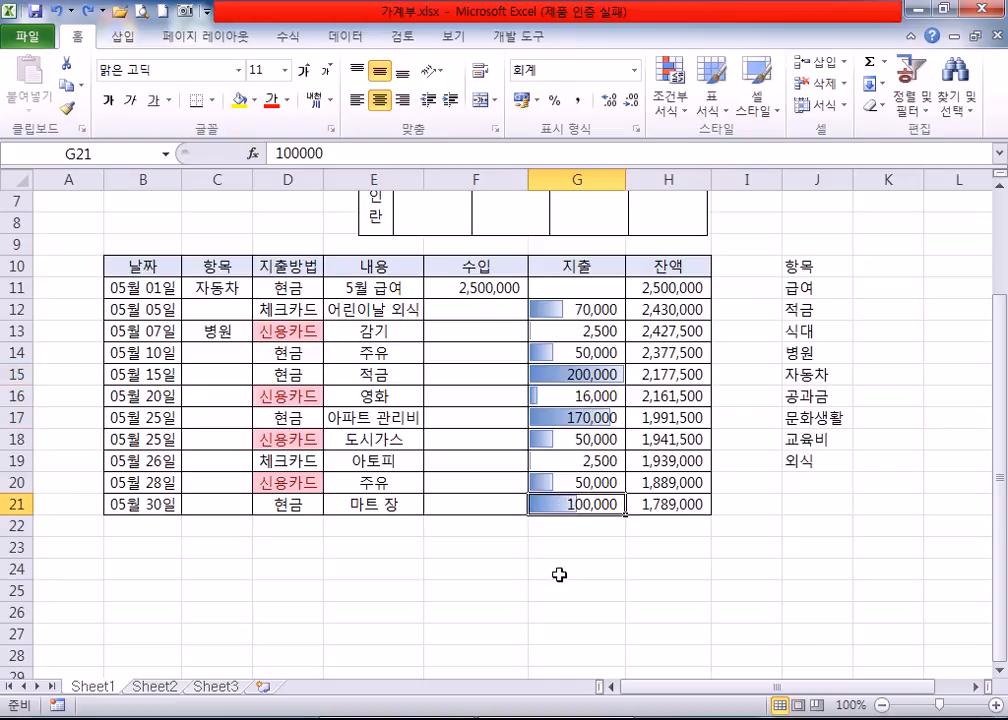
pyautogui.click(559, 574)
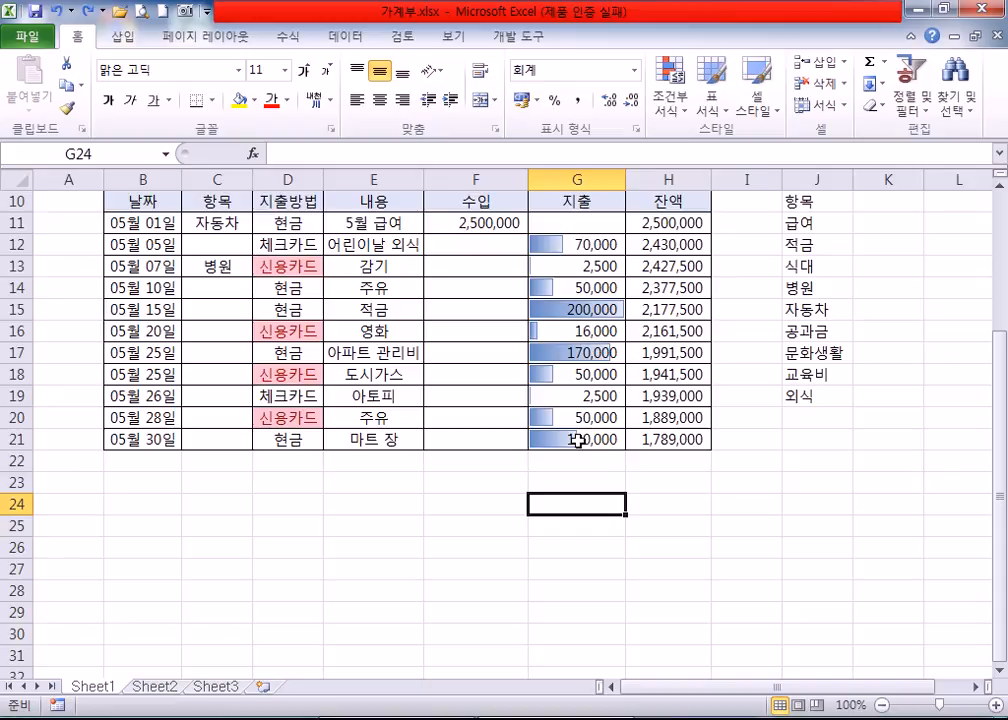
# Set the 지출 amount for 적금 in G15 to 2000000 to test the data bars.
pyautogui.click(598, 310)
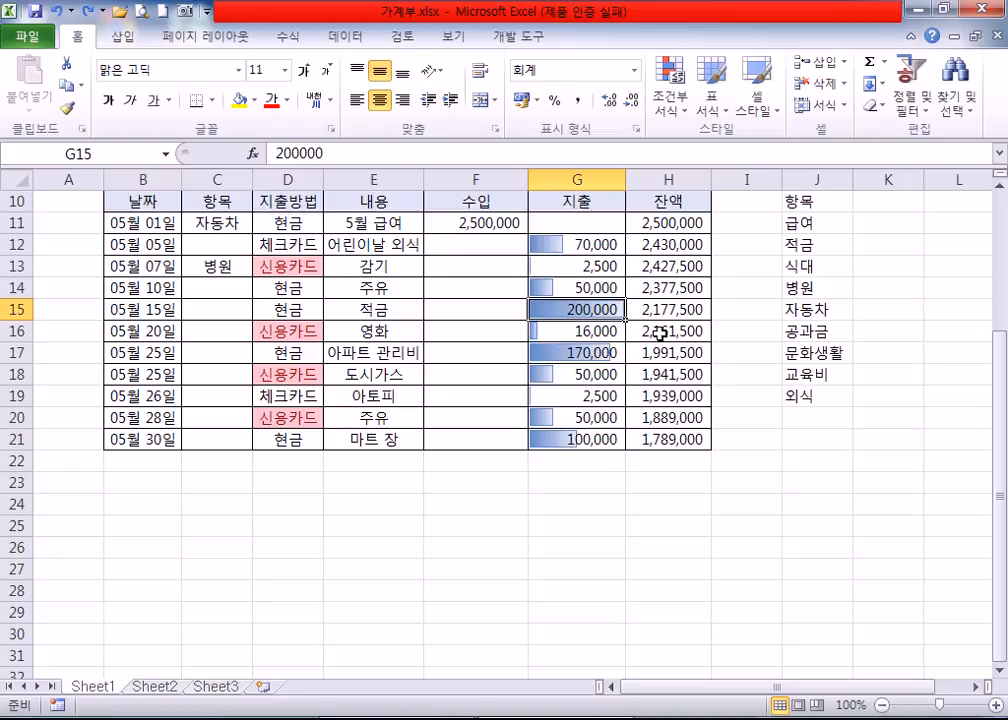
pyautogui.press('F2')
pyautogui.write('0')
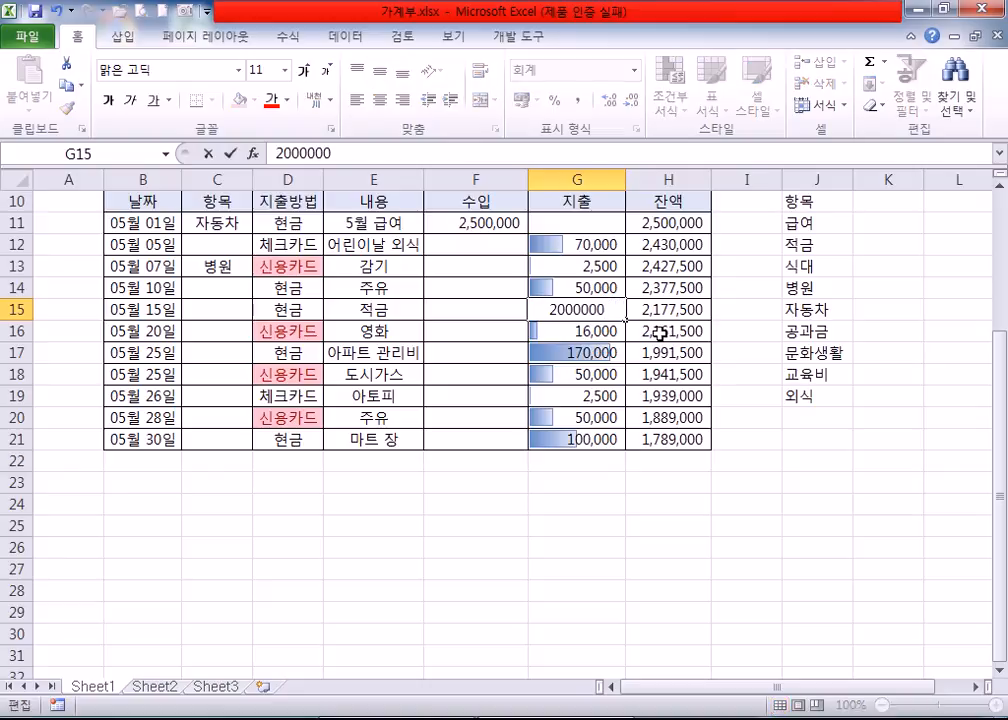
pyautogui.press('Return')
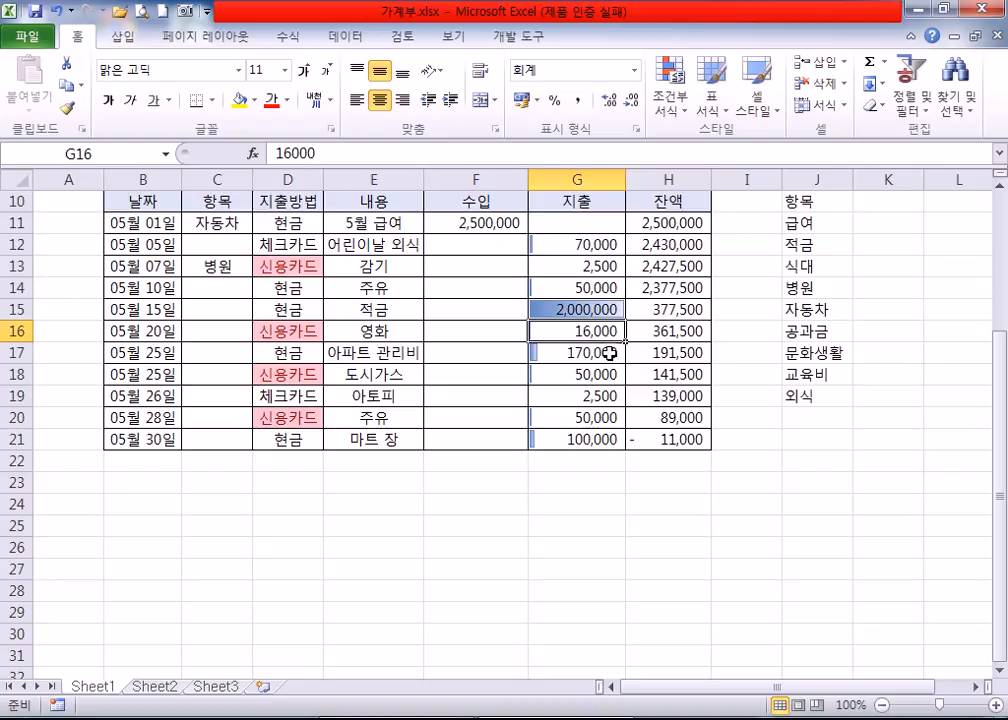
# Restore the 지출 amount for 적금 in G15 to 200000.
pyautogui.press('F2')
pyautogui.press('Escape')
pyautogui.press('Up')
pyautogui.press('F2')
pyautogui.press('BackSpace')
pyautogui.press('Return')
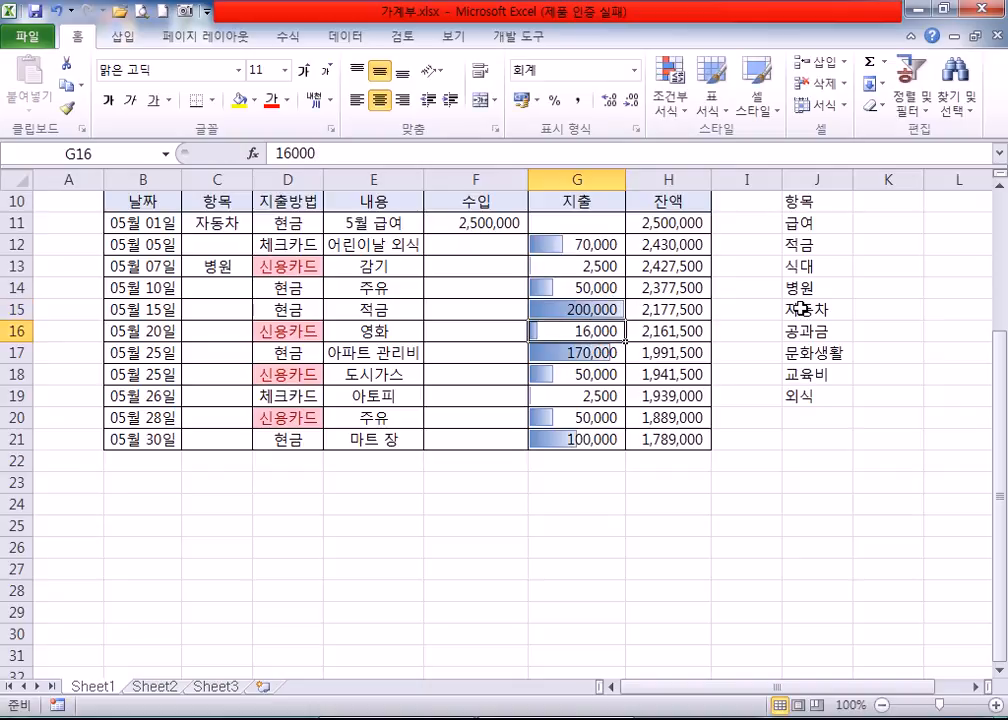
# Try the 지출 amount 20000 for 적금 in G15 to test the data bars, and undo the change.
pyautogui.press('Up')
pyautogui.press('F2')
pyautogui.press('BackSpace')
pyautogui.press('Return')
pyautogui.press('Down')
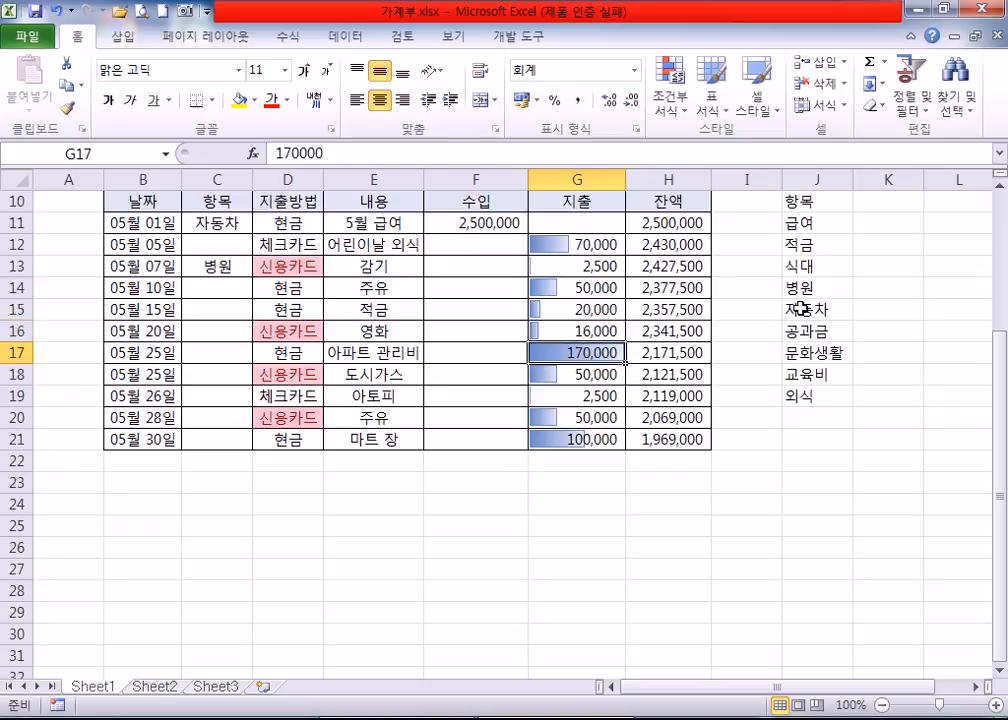
pyautogui.hotkey('ctrl', 'z')
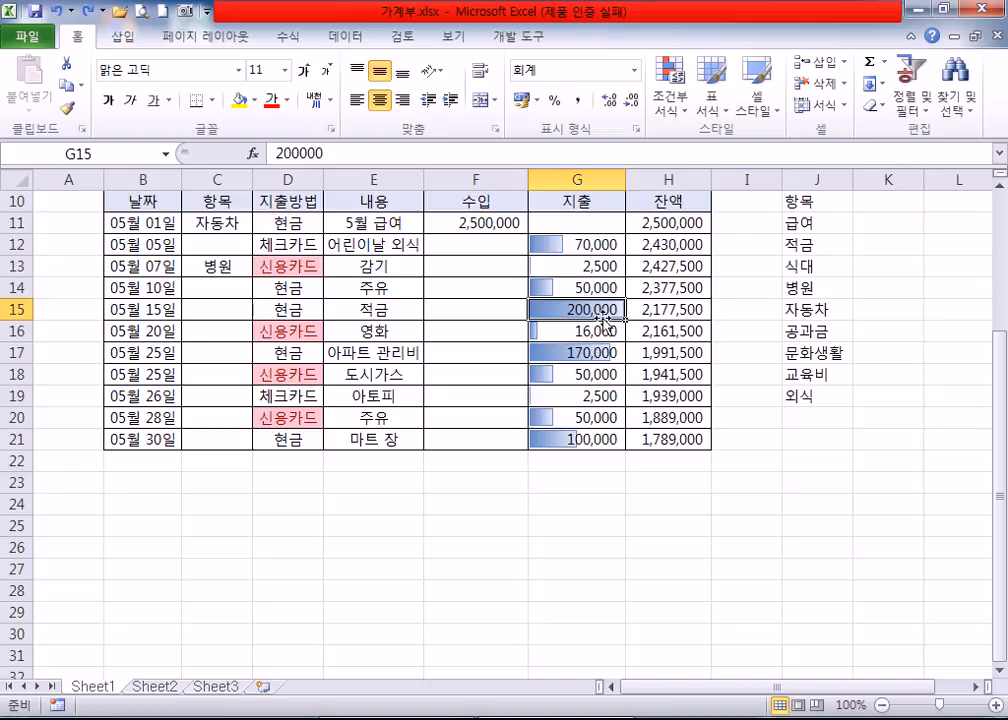
# Compare the data bar lengths of the 지출 amounts in G21, G18, G20, G15 and G17.
pyautogui.click(578, 439)
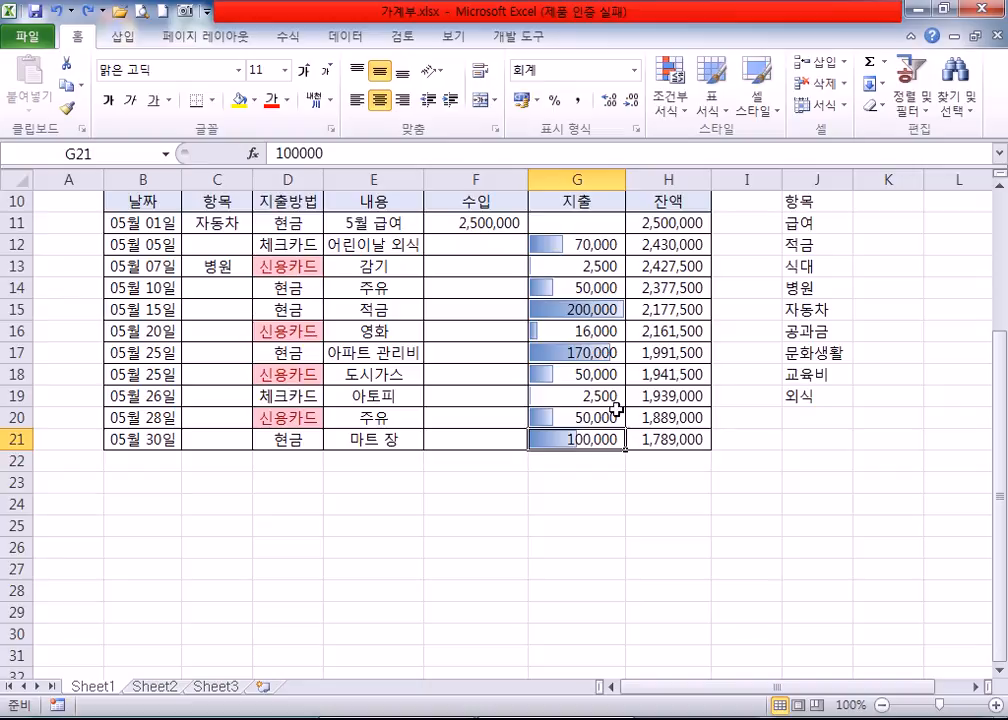
pyautogui.click(581, 376)
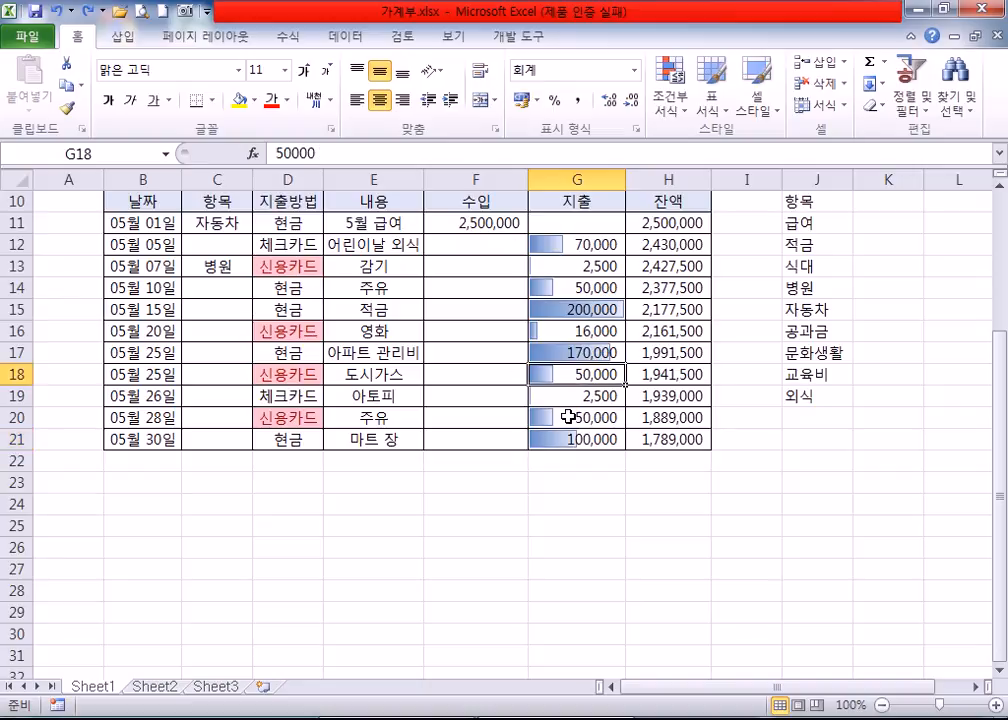
pyautogui.click(567, 417)
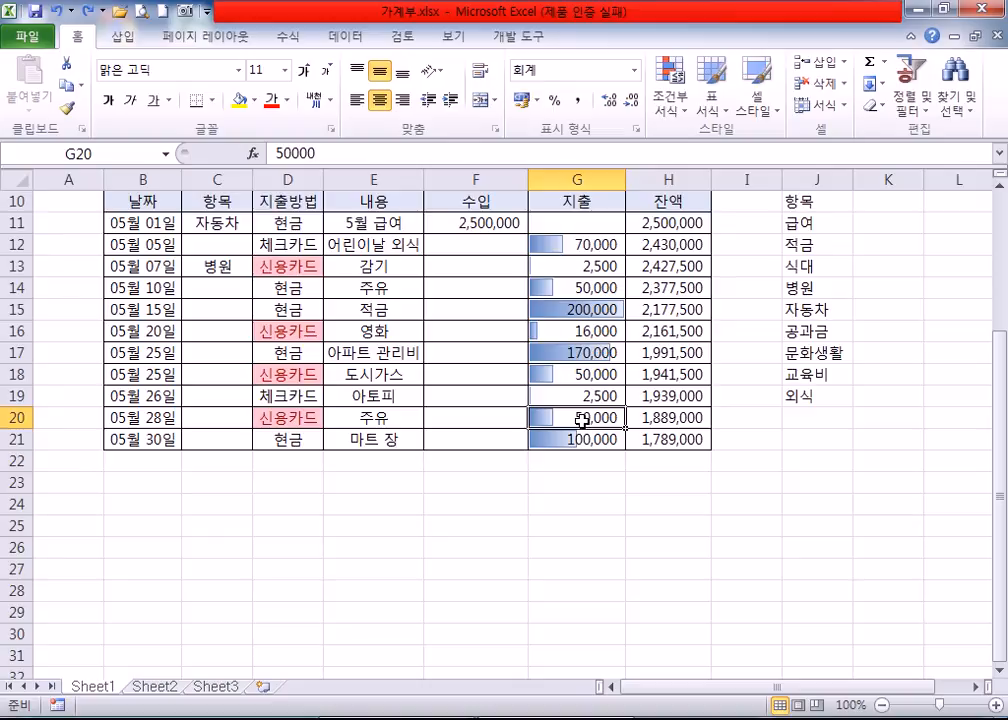
pyautogui.scroll(3, 585, 420)
pyautogui.scroll(-4, 590, 423)
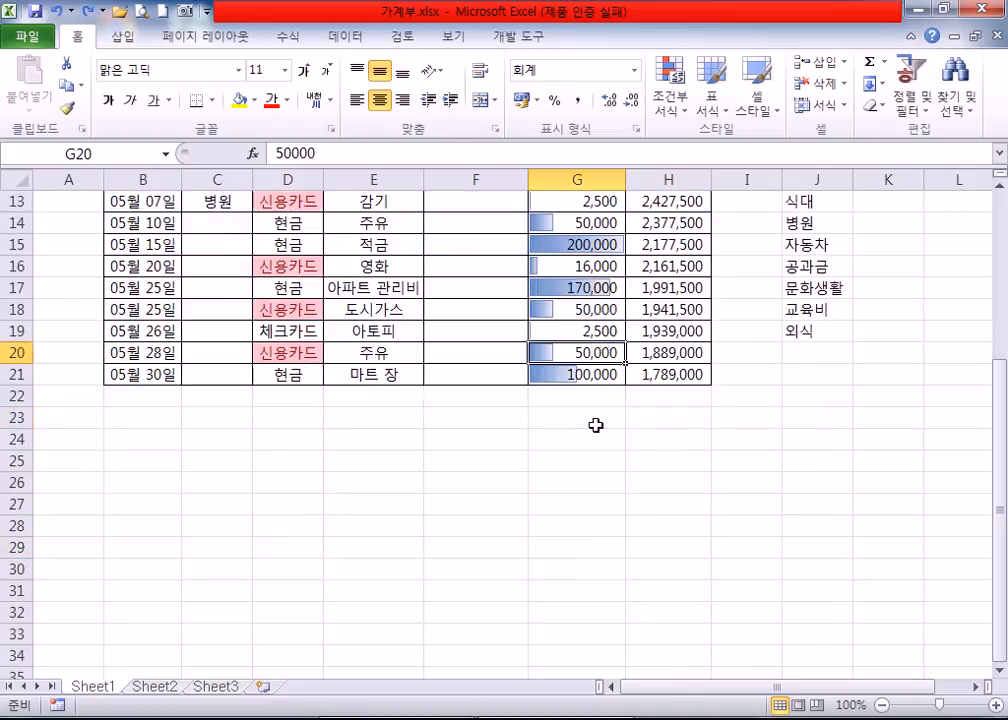
pyautogui.scroll(1, 596, 421)
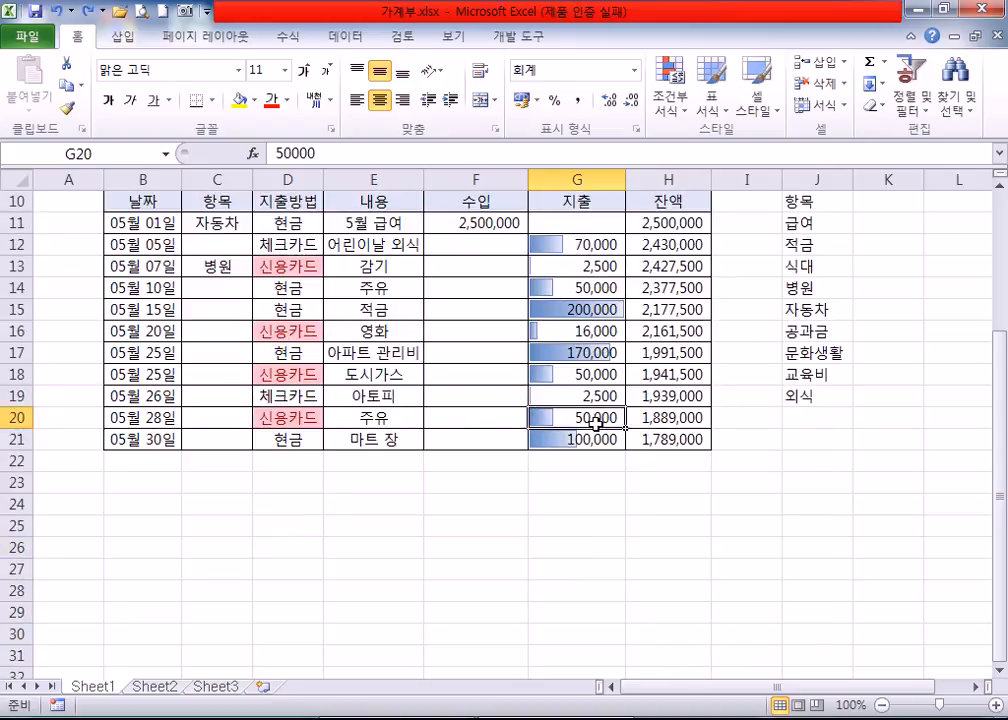
pyautogui.click(596, 312)
pyautogui.click(580, 353)
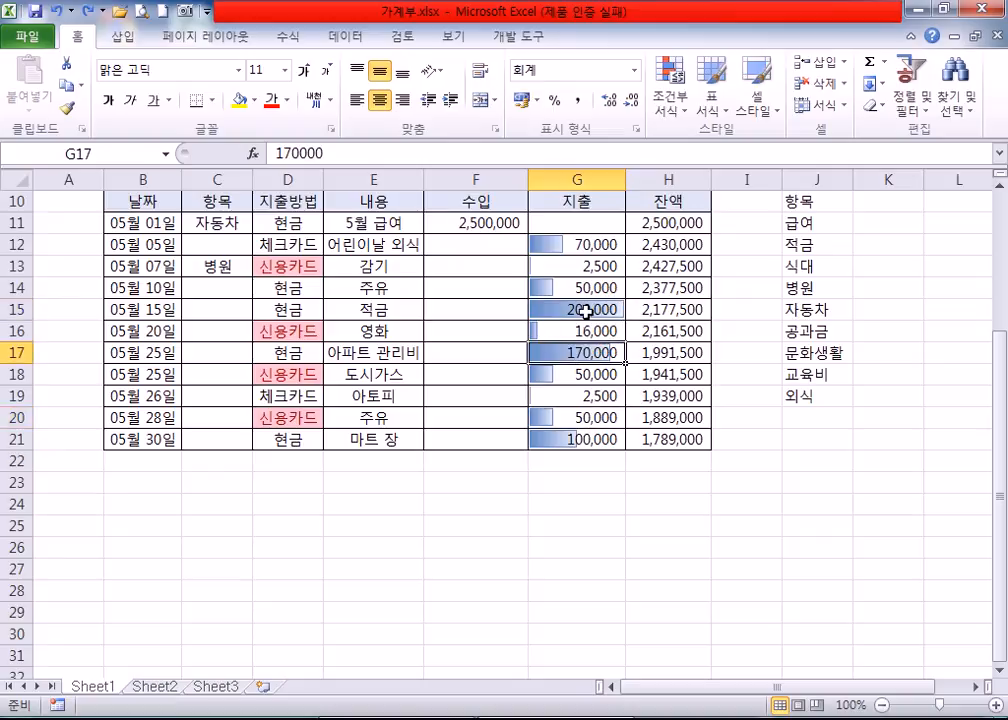
pyautogui.click(575, 310)
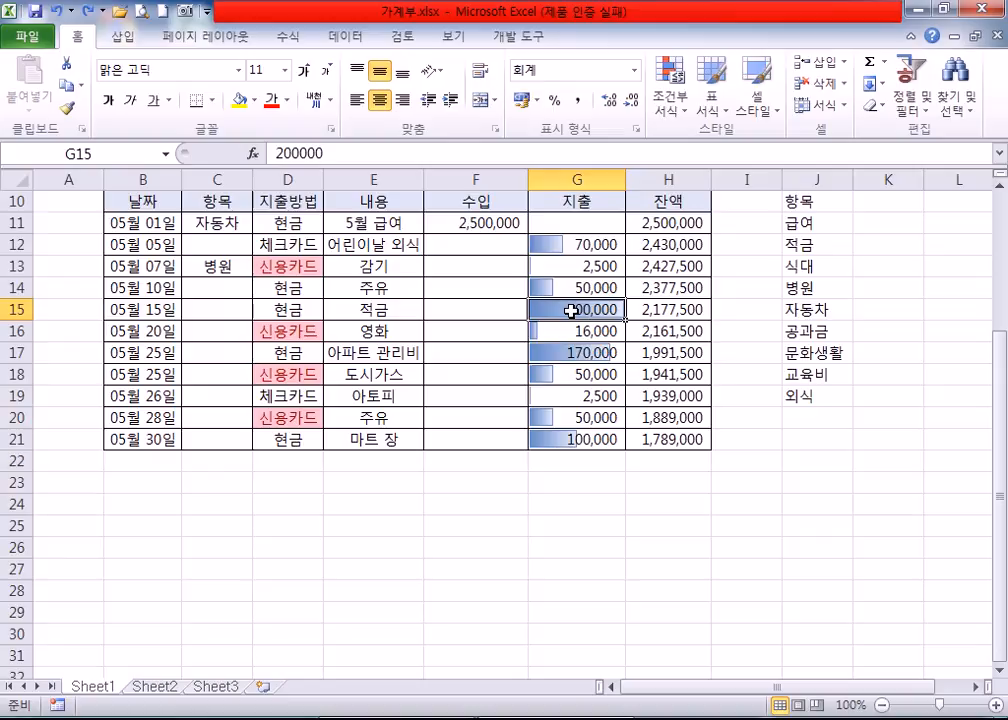
# Match the 내용 entries 적금, 아파트 관리비 and 마트 장 with their 지출 data bars, and check the bar in G12.
pyautogui.click(390, 311)
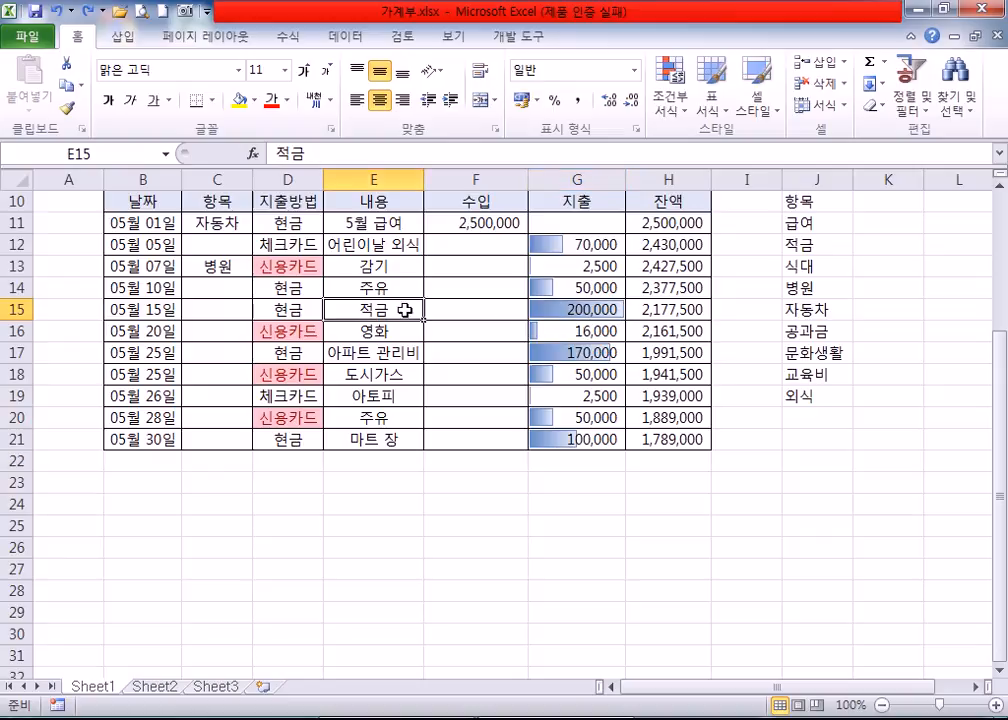
pyautogui.click(588, 351)
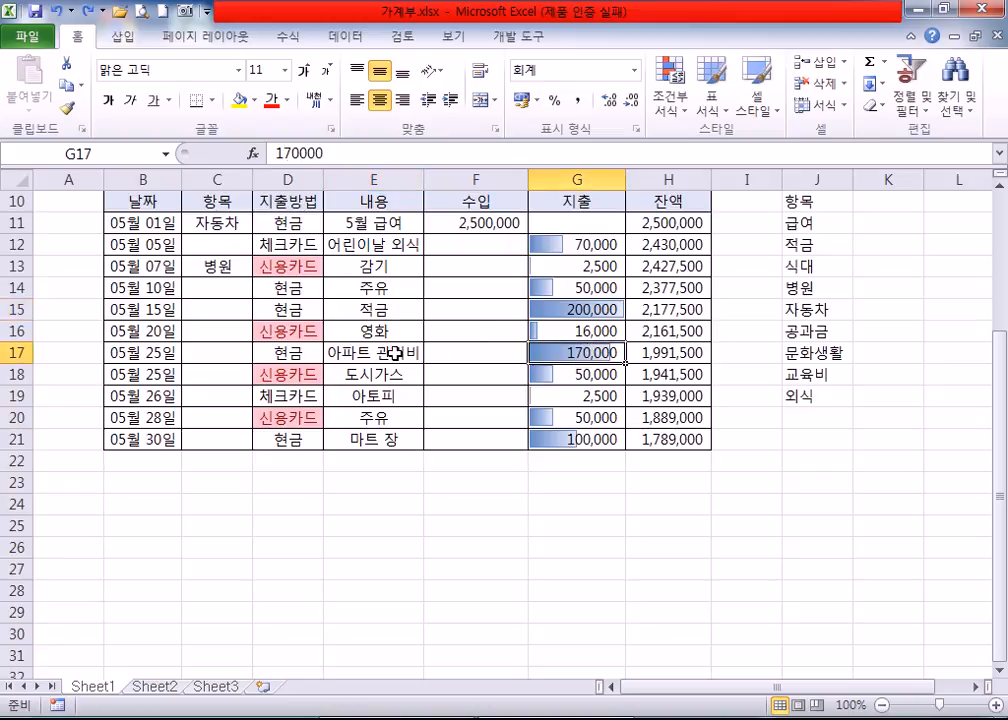
pyautogui.click(396, 353)
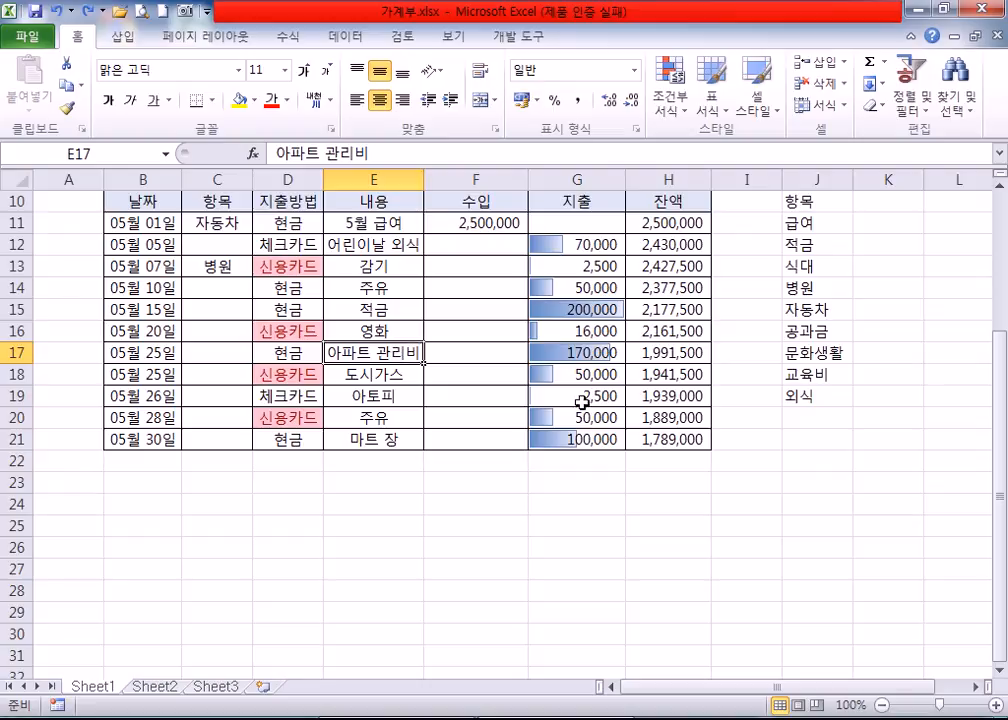
pyautogui.click(410, 440)
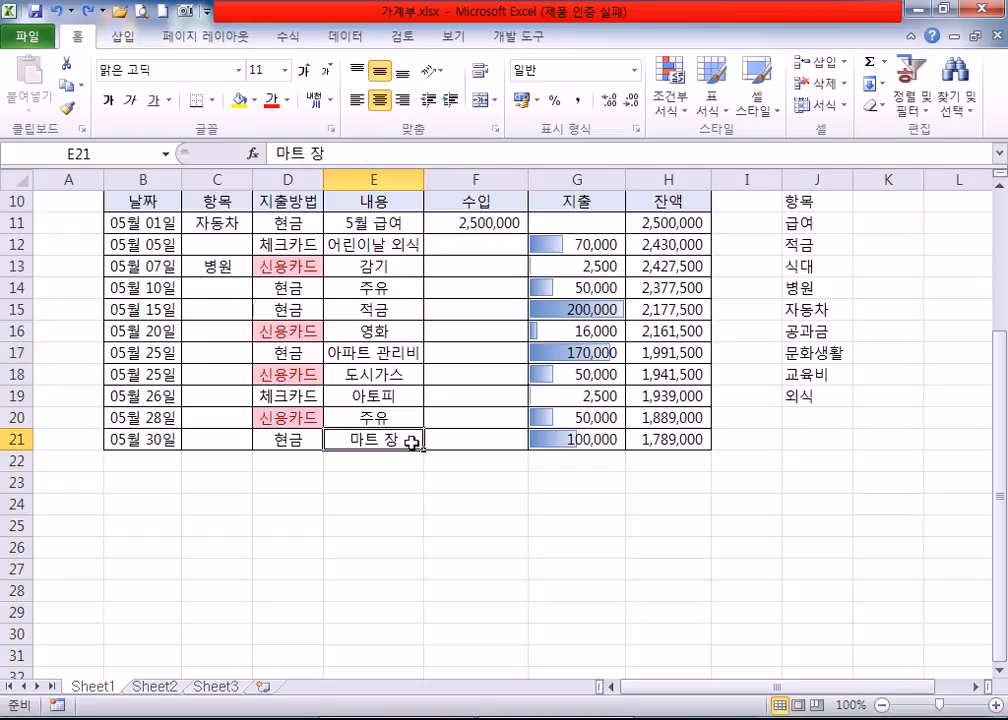
pyautogui.click(570, 438)
pyautogui.click(550, 244)
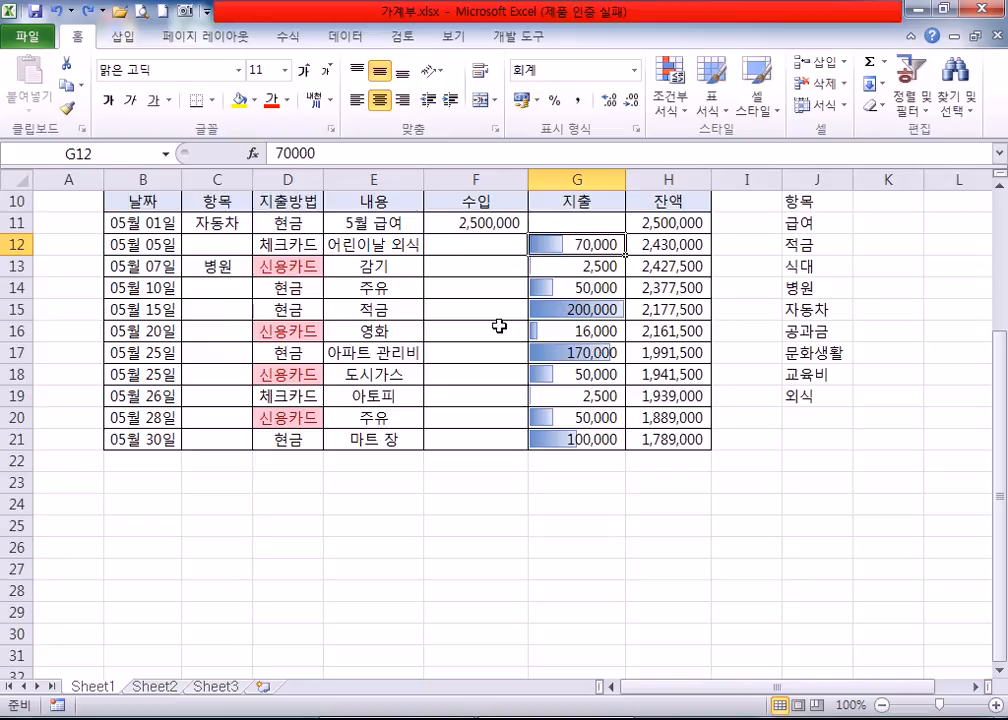
# Review the highlighted 신용카드 entry in D13 and the data bars across G11:G21.
pyautogui.click(277, 266)
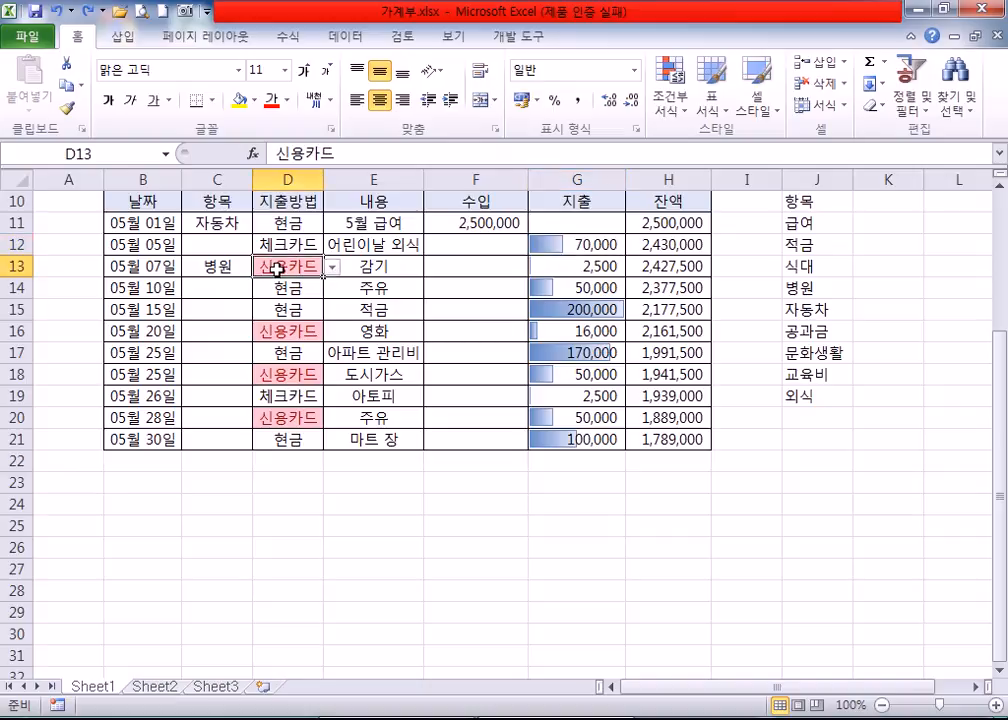
pyautogui.click(570, 231)
pyautogui.moveTo(570, 233); pyautogui.dragTo(551, 439)
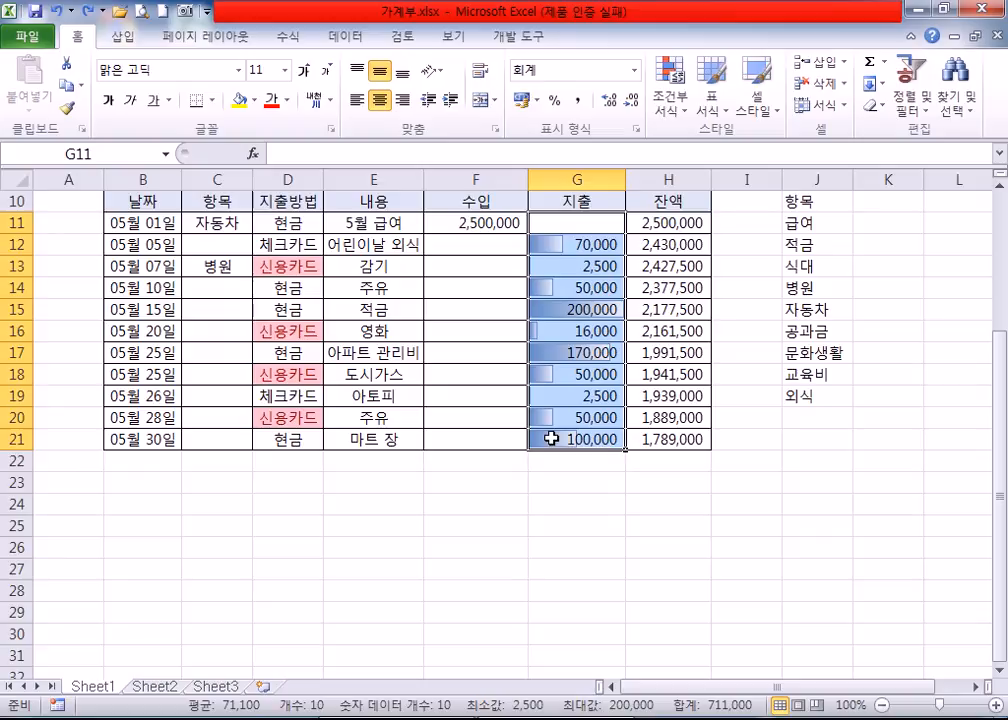
pyautogui.click(513, 480)
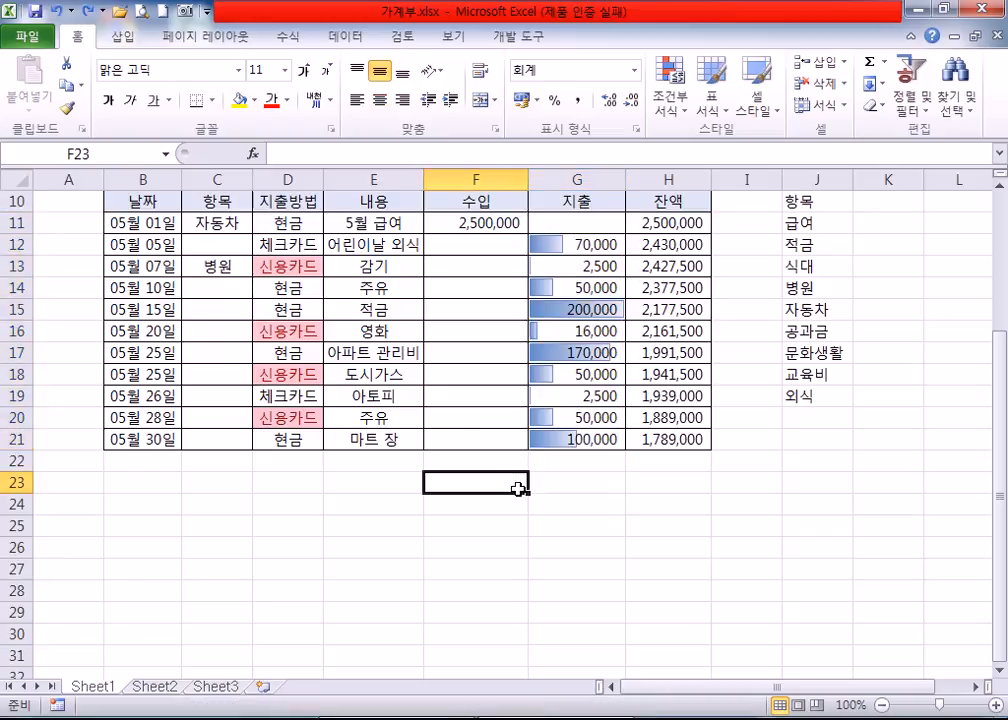
# Clear the conditional formatting rules from the 지출 cells G11:G21 only.
pyautogui.moveTo(576, 224); pyautogui.dragTo(574, 436)
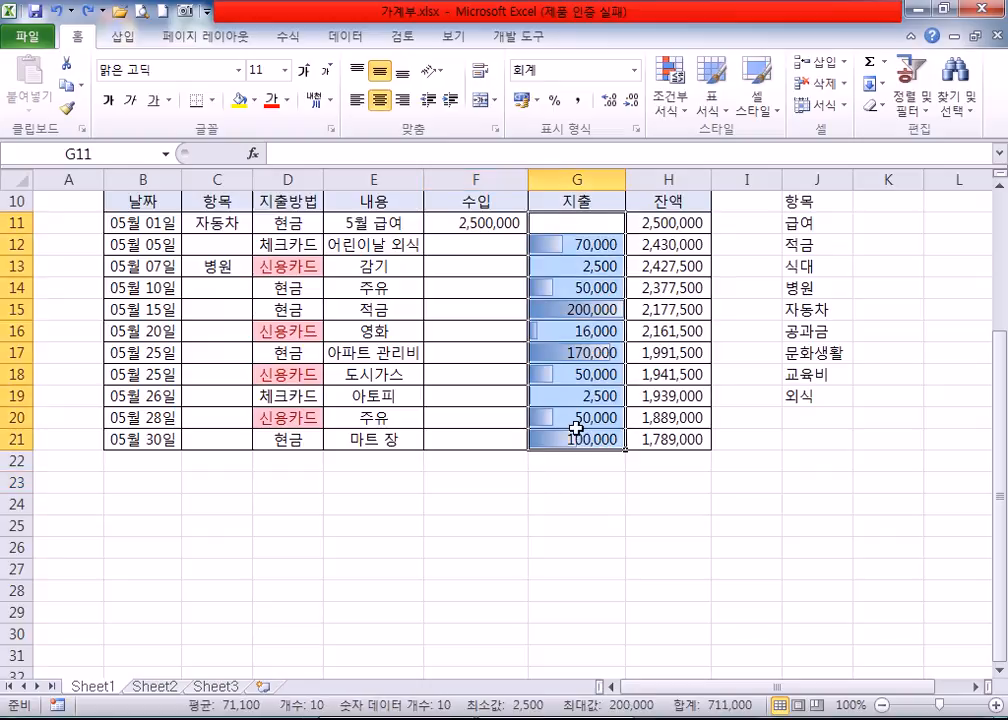
pyautogui.click(676, 104)
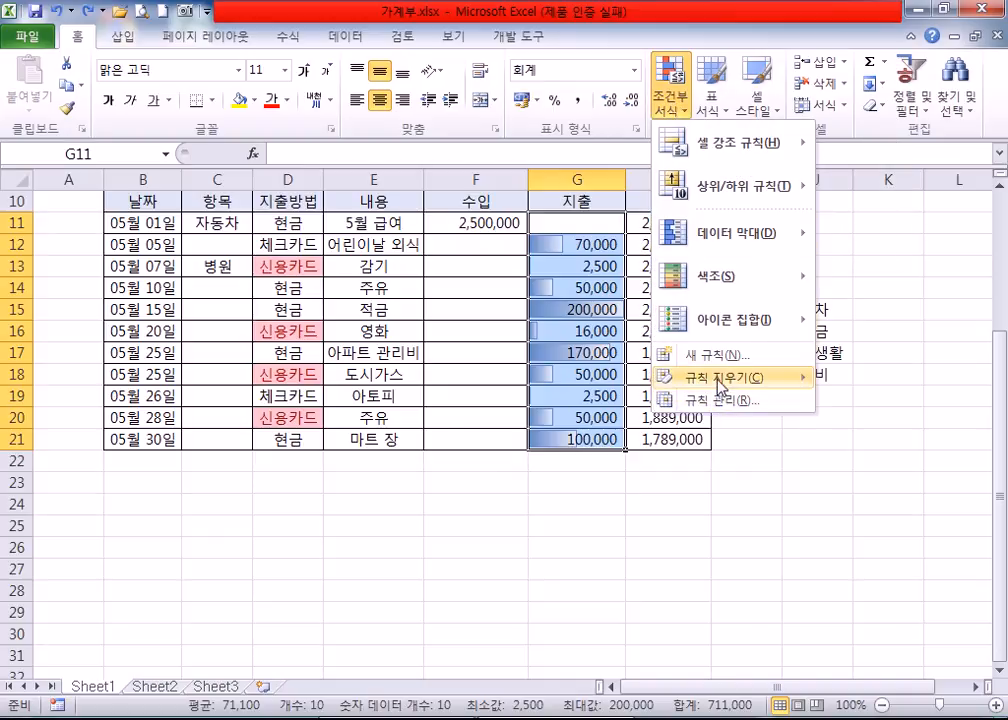
pyautogui.moveTo(720, 386)
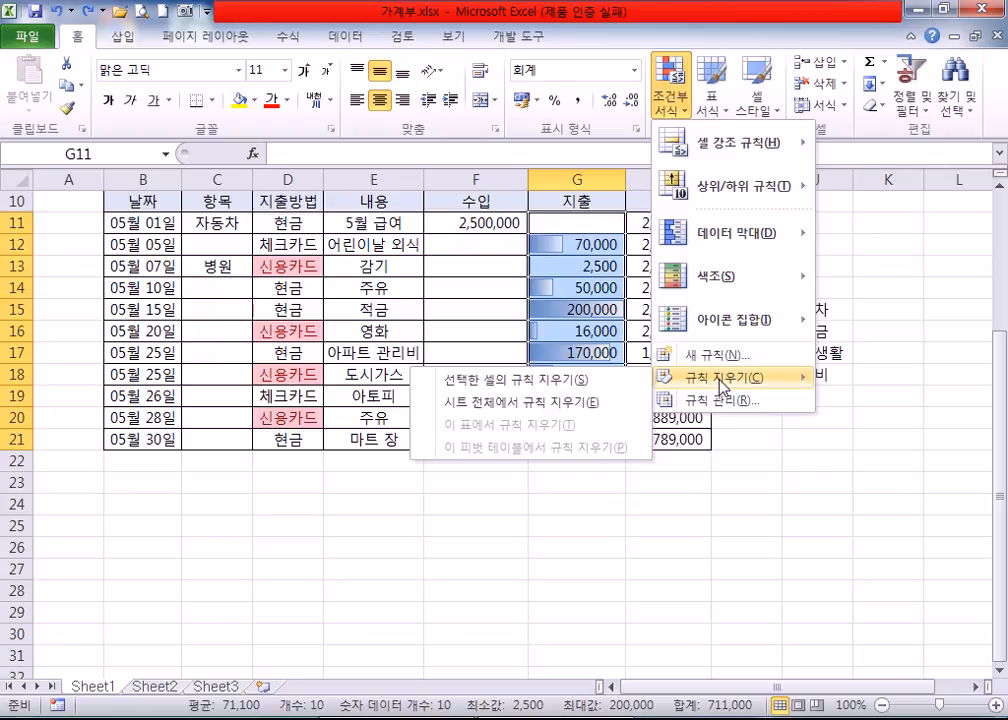
pyautogui.click(585, 385)
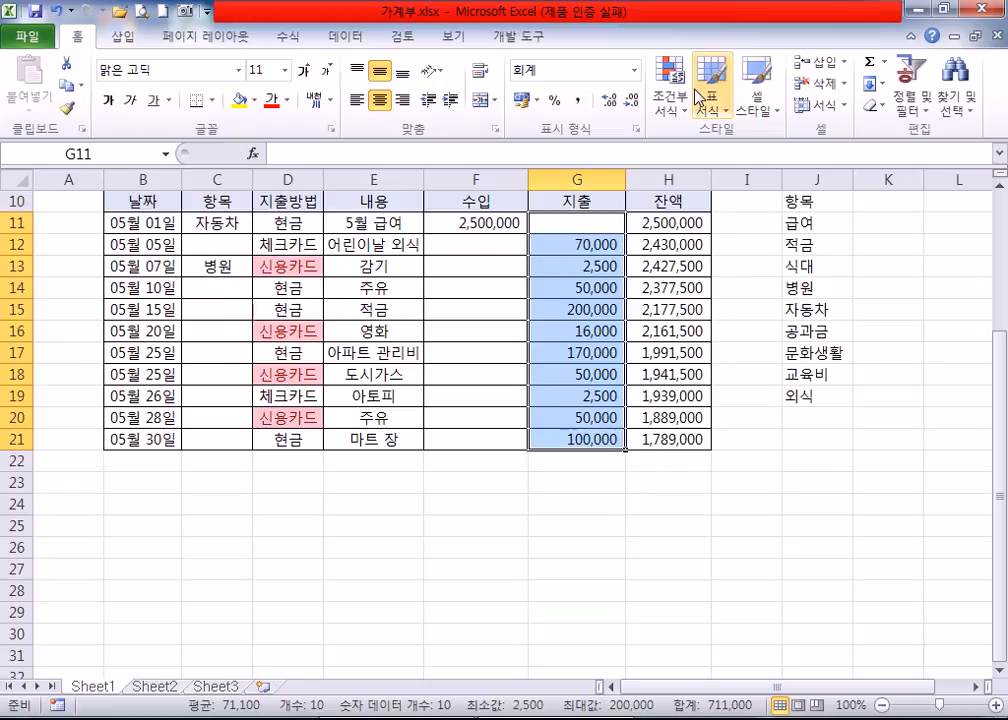
# Apply the directional icon set with three coloured arrows (green, yellow, red) to the 지출 amounts in G11:G21.
pyautogui.click(677, 112)
pyautogui.moveTo(710, 280)
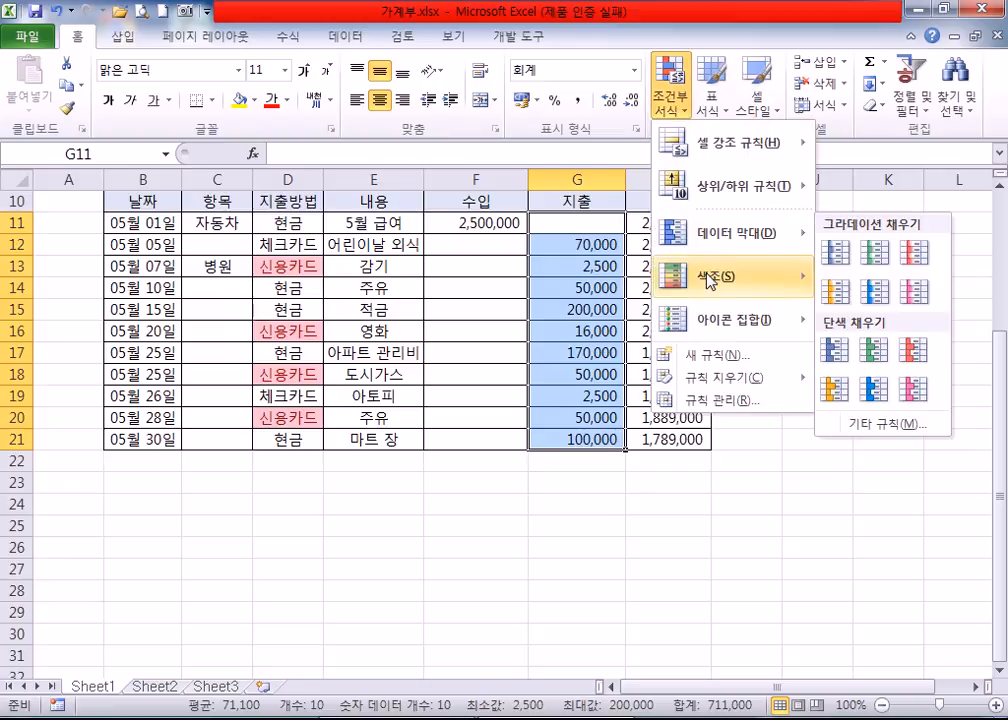
pyautogui.moveTo(712, 323)
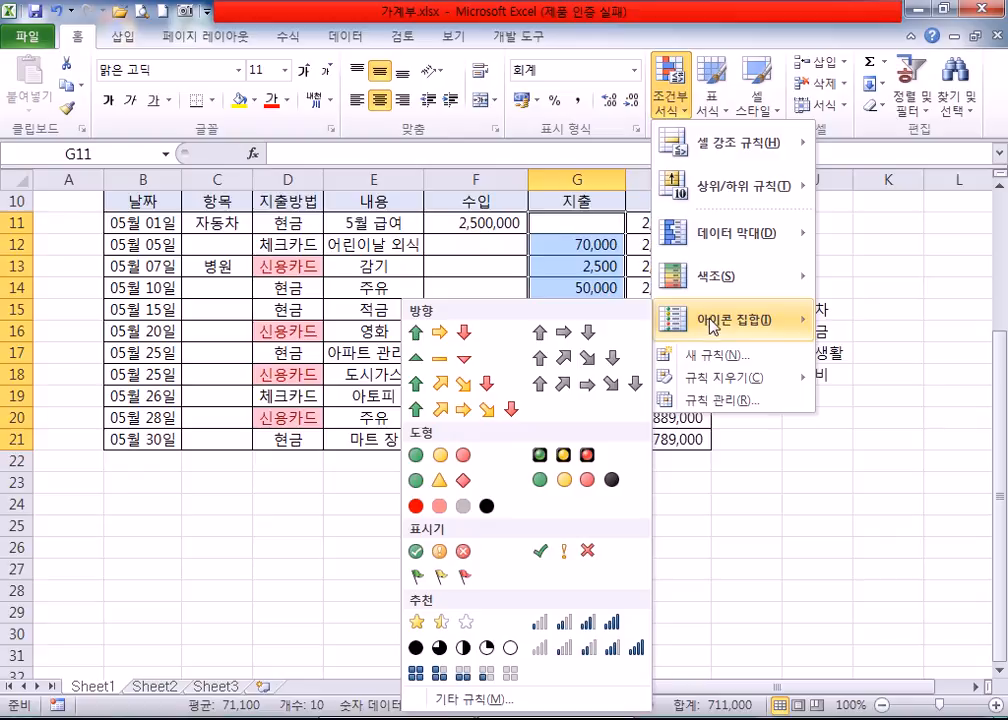
pyautogui.moveTo(727, 234)
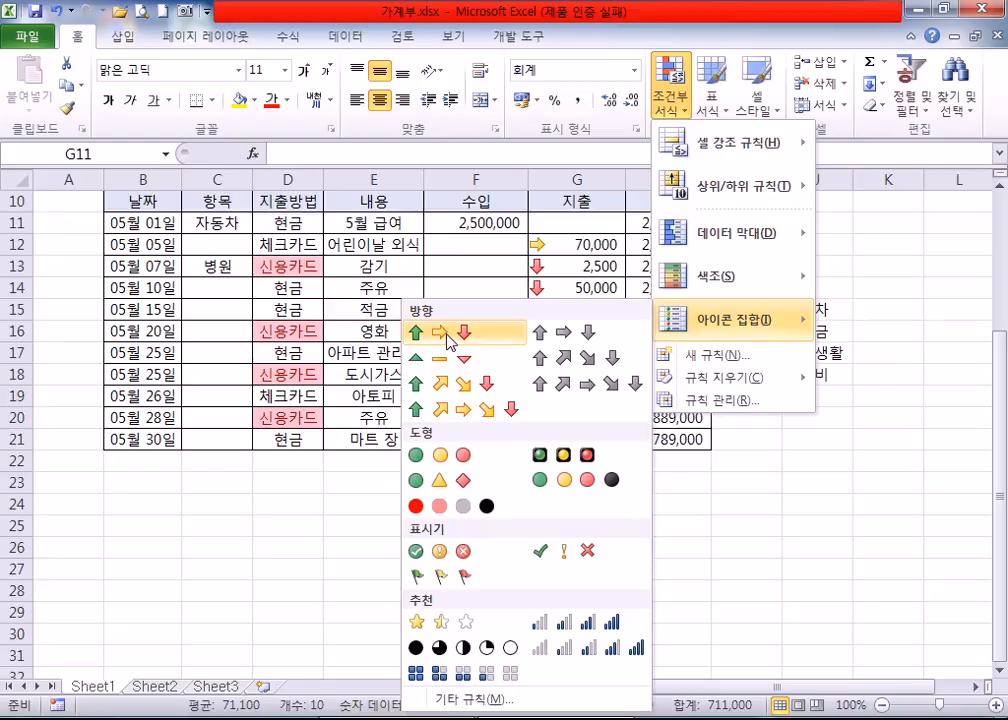
pyautogui.click(441, 333)
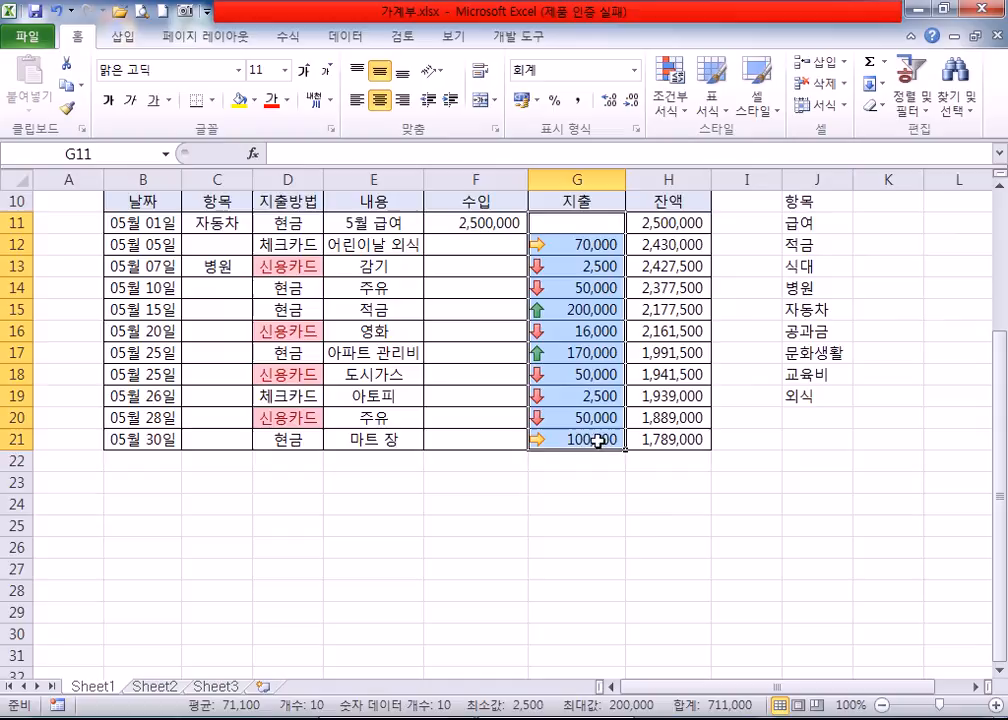
pyautogui.click(632, 518)
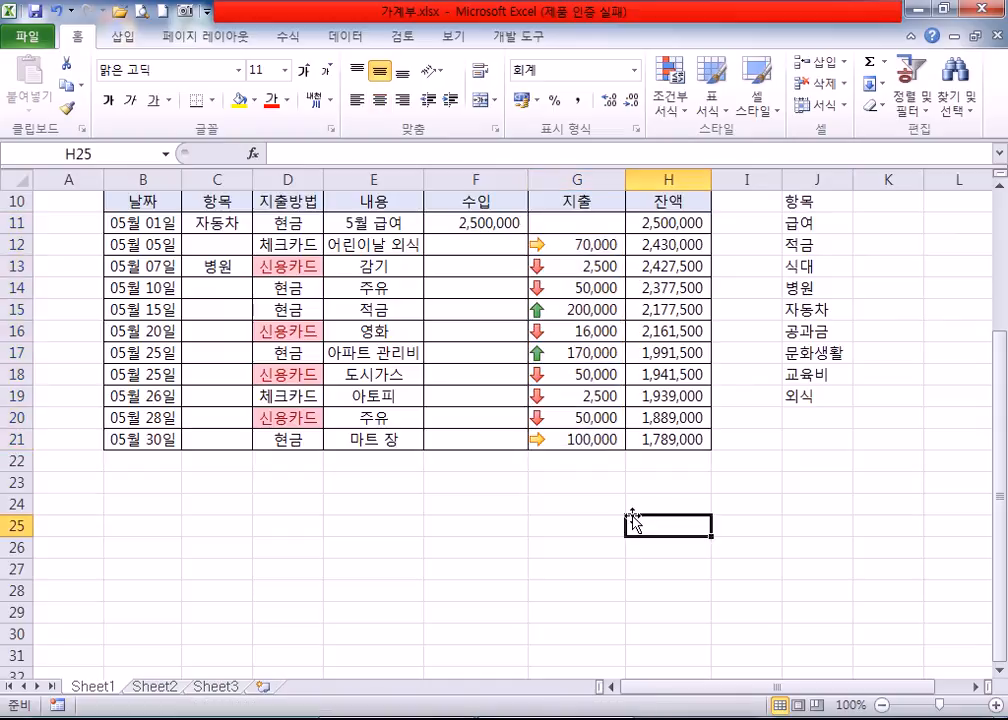
# Compare the arrow icons of the 지출 amounts in G15, G17, G13, G14, G21 and G12.
pyautogui.click(580, 309)
pyautogui.click(580, 352)
pyautogui.click(580, 310)
pyautogui.click(574, 353)
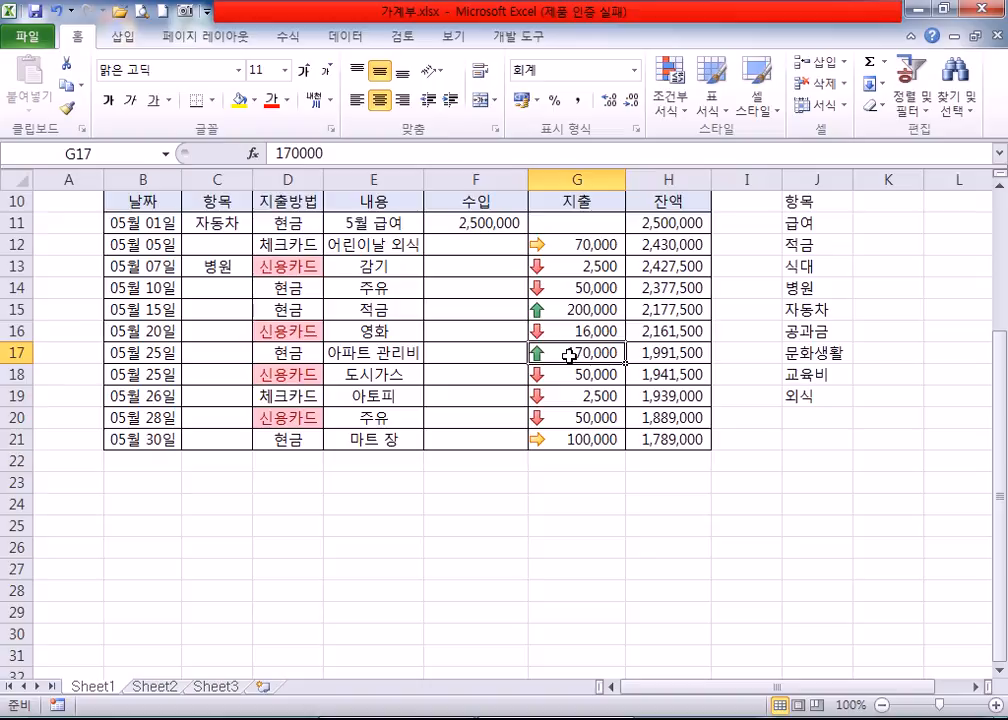
pyautogui.click(563, 266)
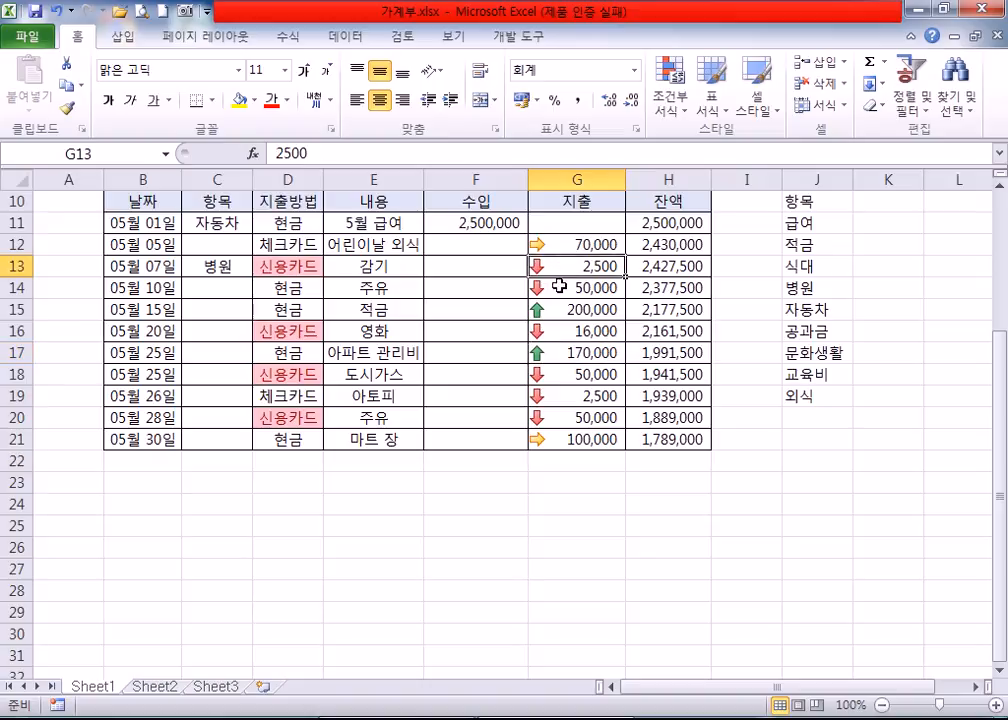
pyautogui.click(559, 291)
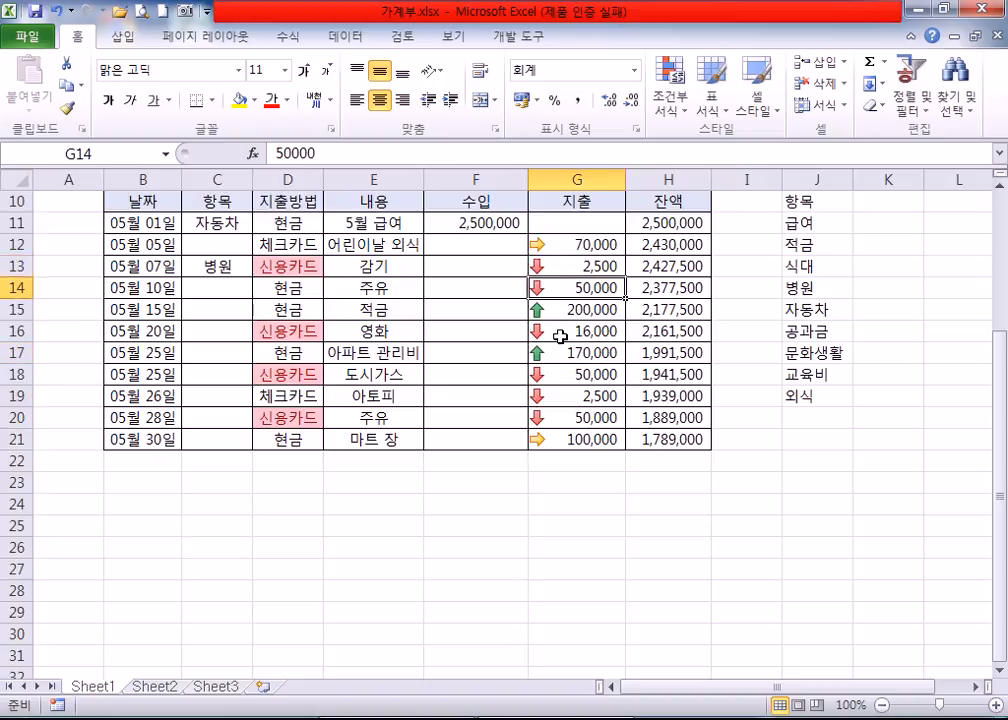
pyautogui.click(541, 439)
pyautogui.click(570, 247)
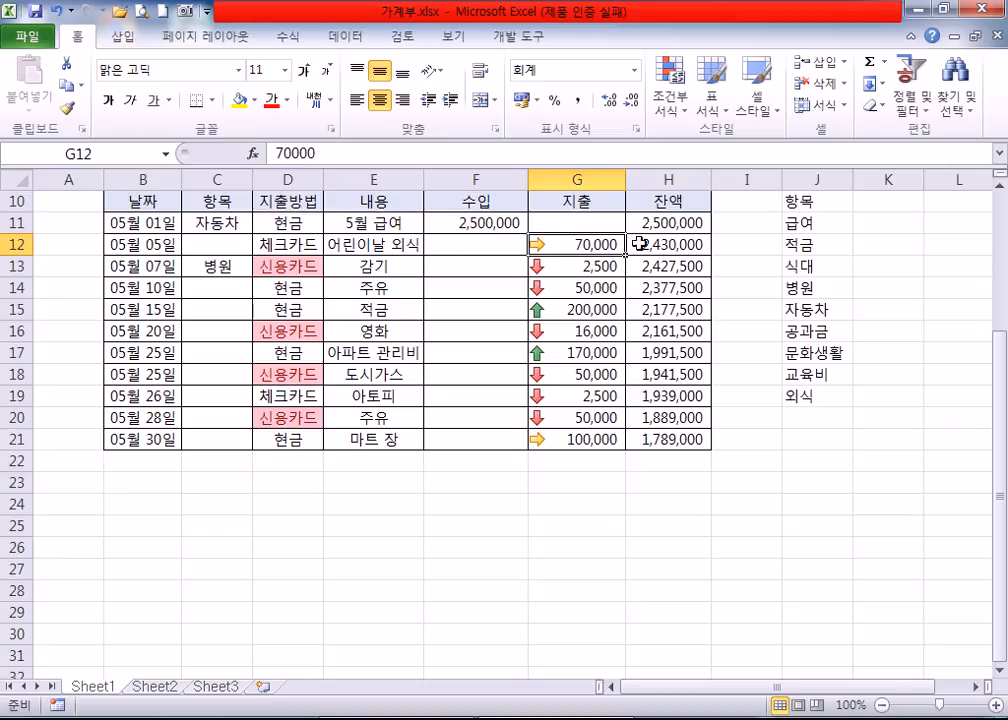
# Open the workbook 수식(문제).xlsx from the 7장 folder.
pyautogui.click(164, 506)
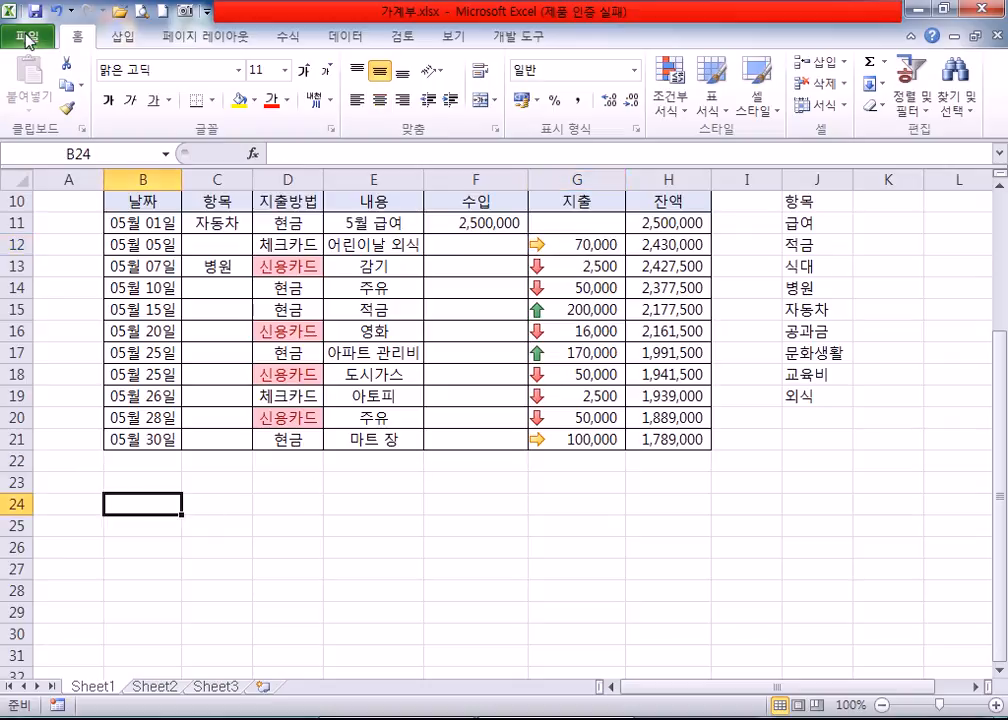
pyautogui.click(27, 37)
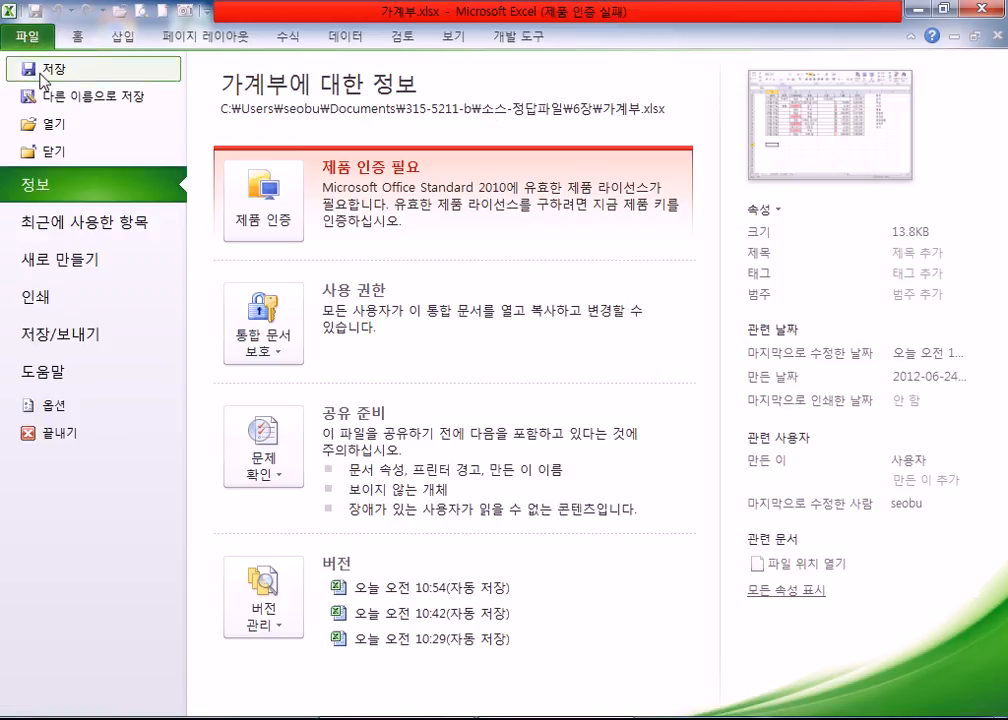
pyautogui.click(50, 125)
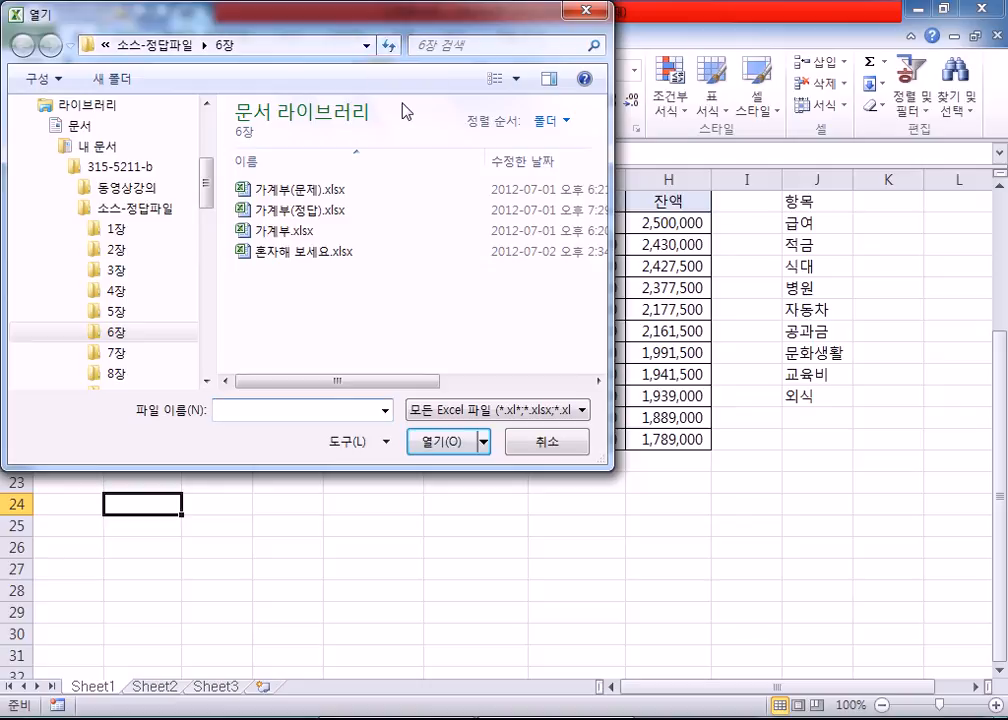
pyautogui.click(104, 47)
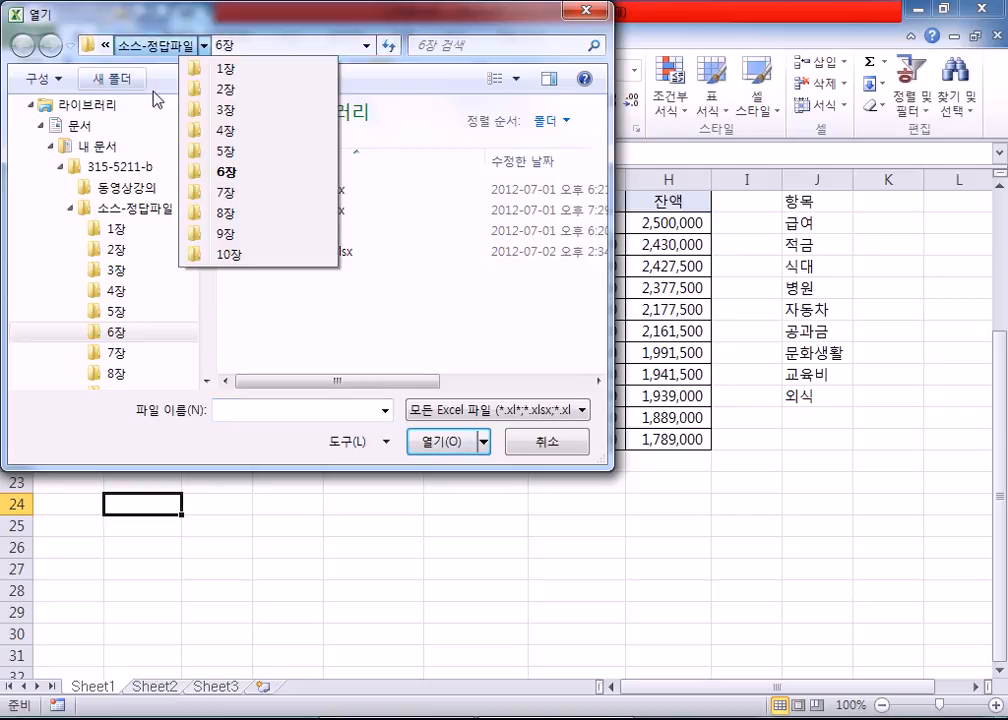
pyautogui.click(222, 191)
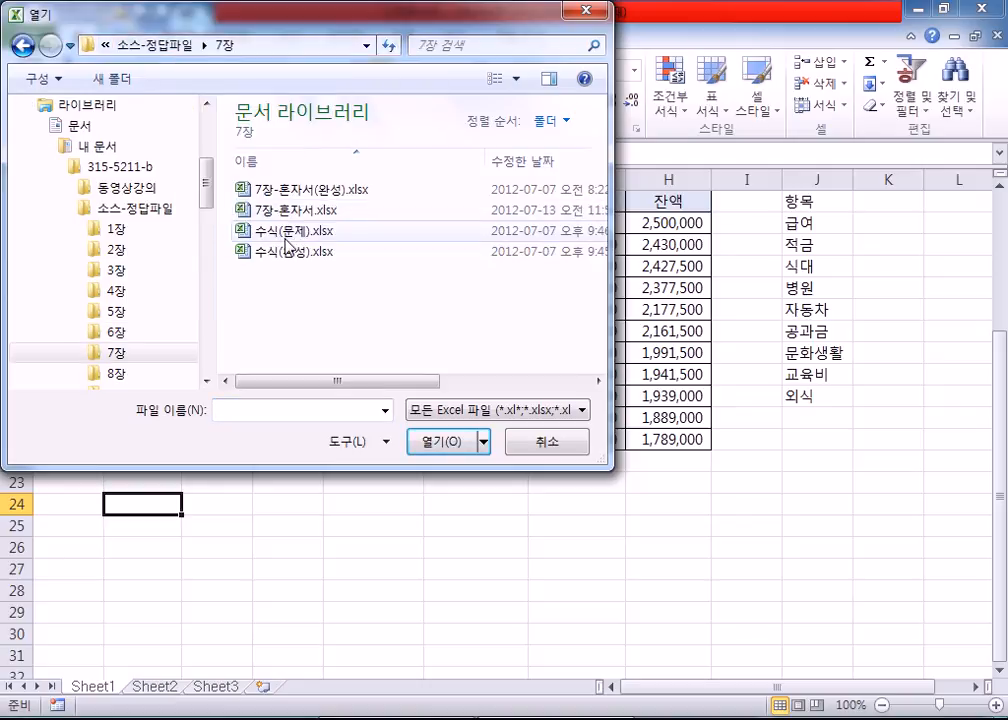
pyautogui.doubleClick(276, 232)
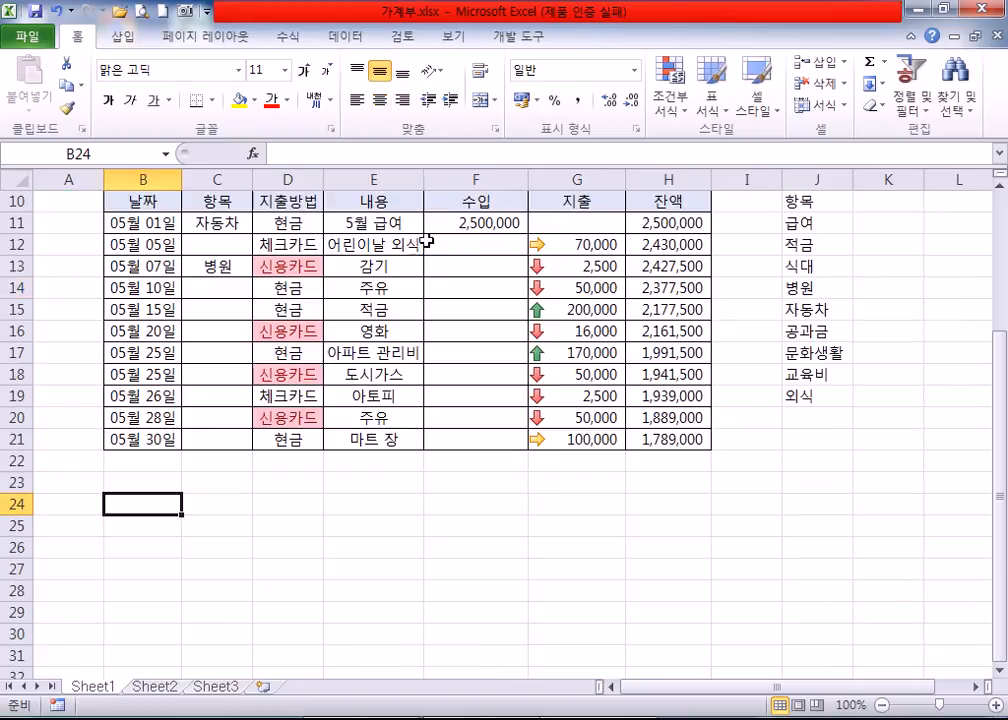
# Review the 수입 and 지출 cells in row 11 of 가계부.xlsx and the 잔액 formulas in H21 and H11.
pyautogui.scroll(2, 427, 241)
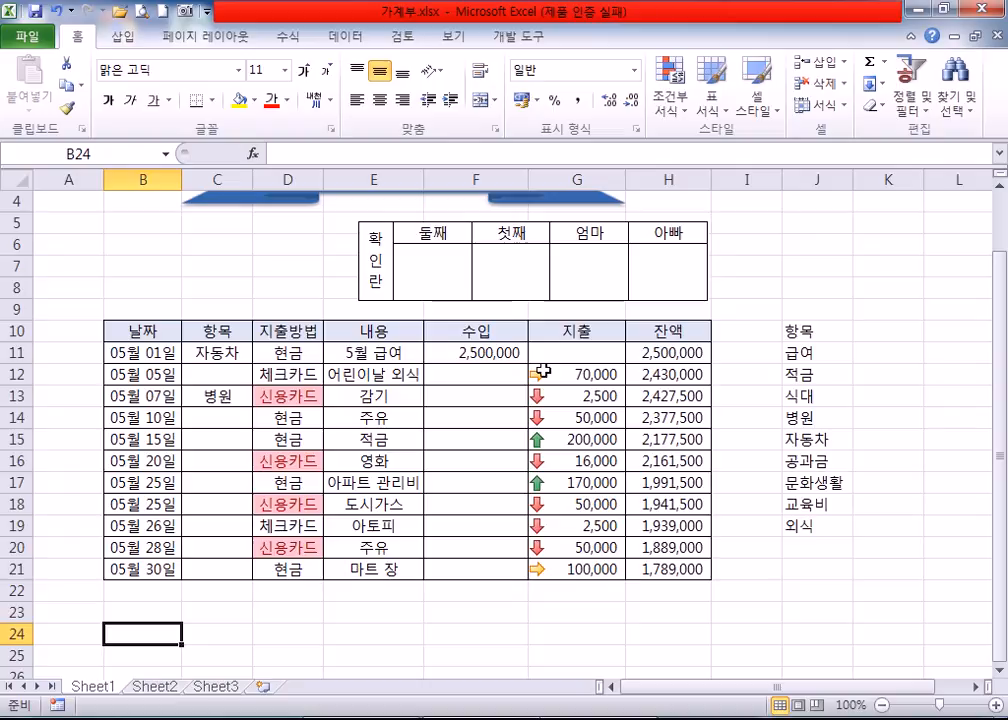
pyautogui.click(498, 354)
pyautogui.click(580, 354)
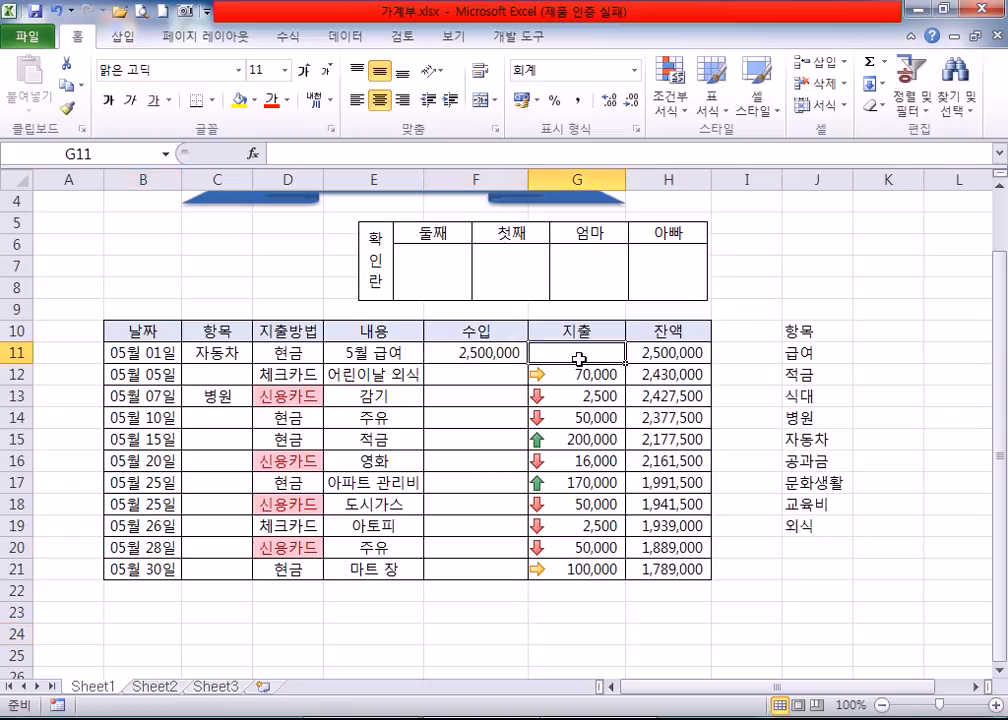
pyautogui.click(656, 569)
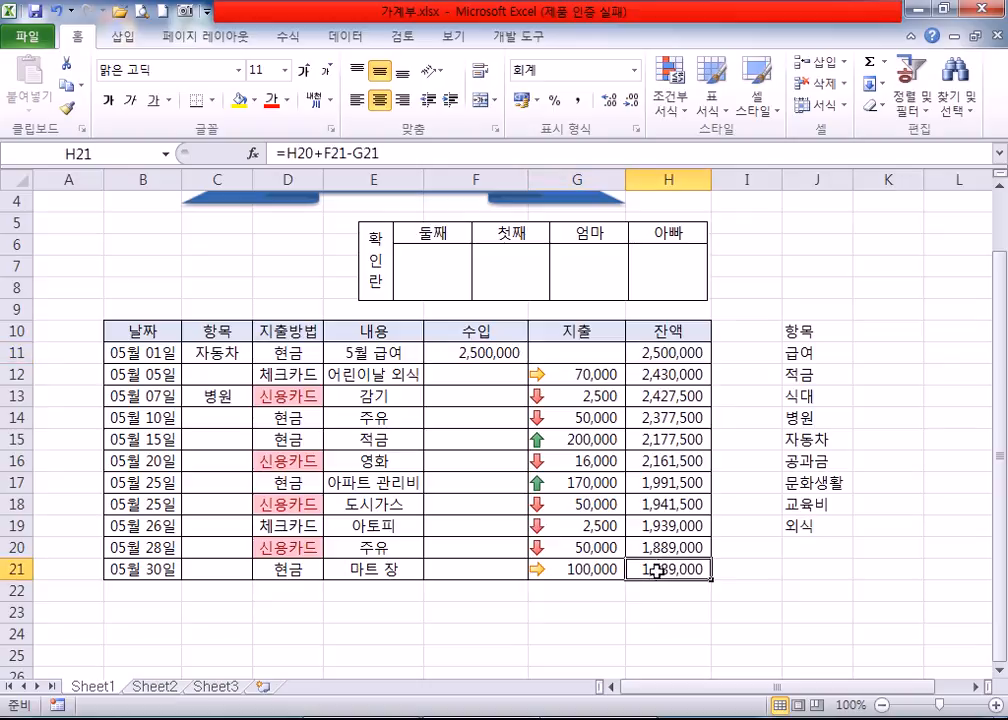
pyautogui.click(670, 353)
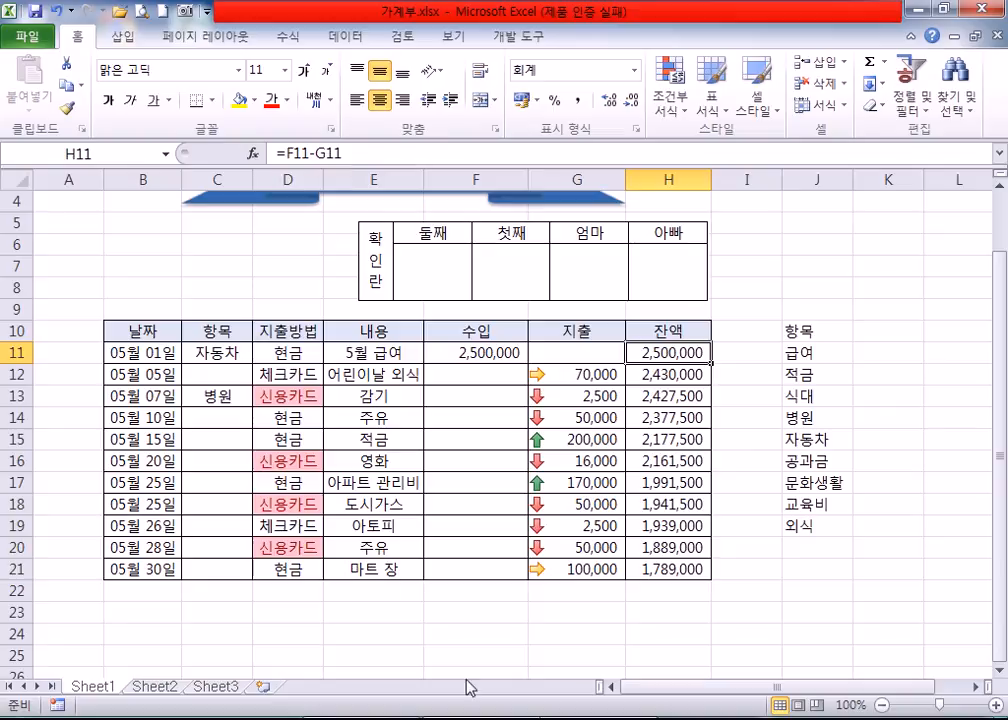
# Switch to the 수식(문제).xlsx workbook and check the 지출방법 entries on the 가계부 sheet.
pyautogui.hotkey('alt', 'Tab')
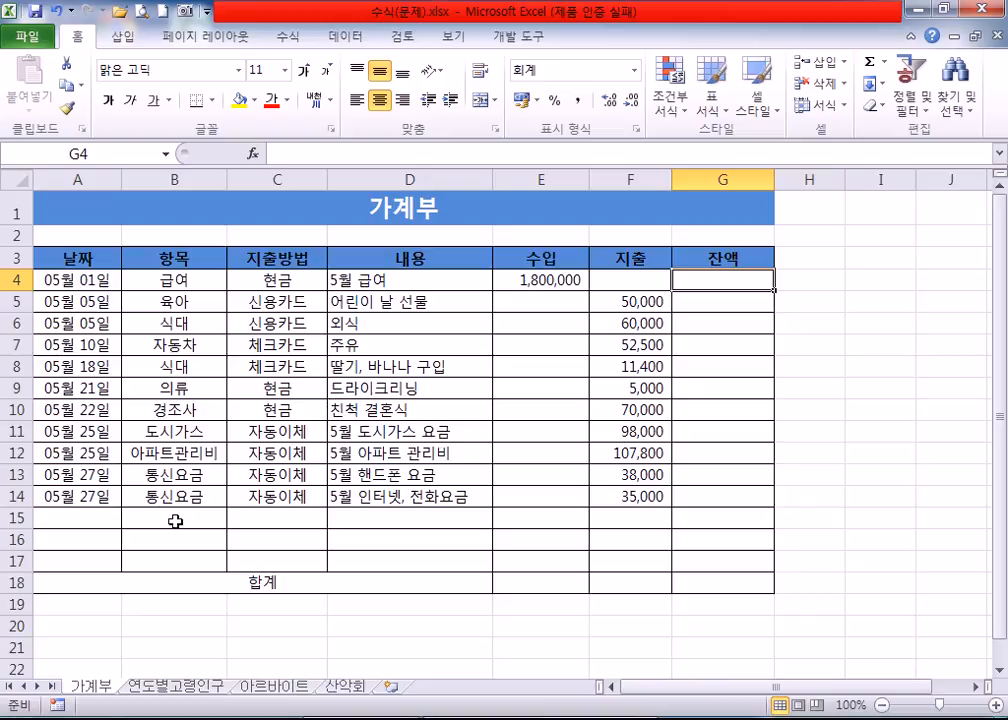
pyautogui.moveTo(299, 296); pyautogui.dragTo(295, 345)
pyautogui.click(298, 281)
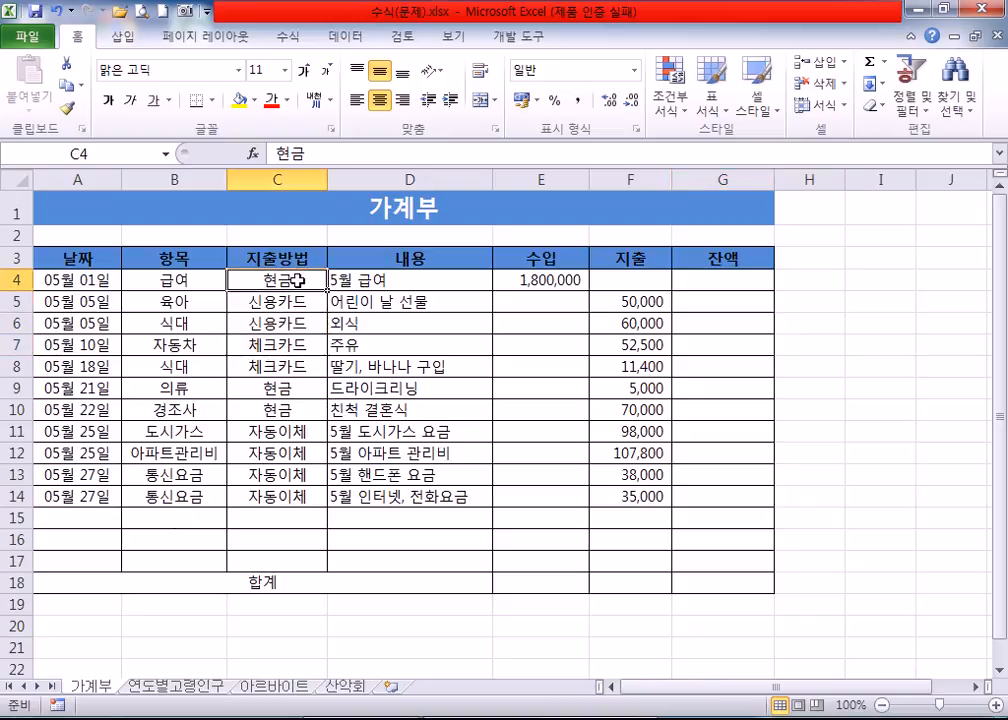
pyautogui.click(304, 408)
pyautogui.moveTo(311, 280); pyautogui.dragTo(272, 555)
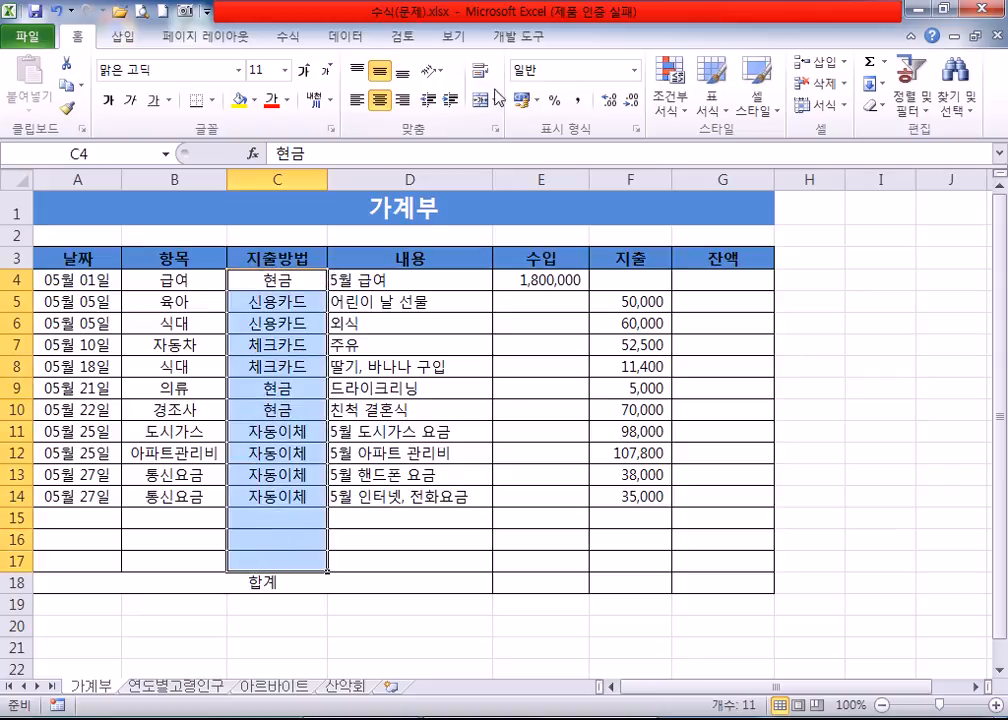
pyautogui.click(347, 37)
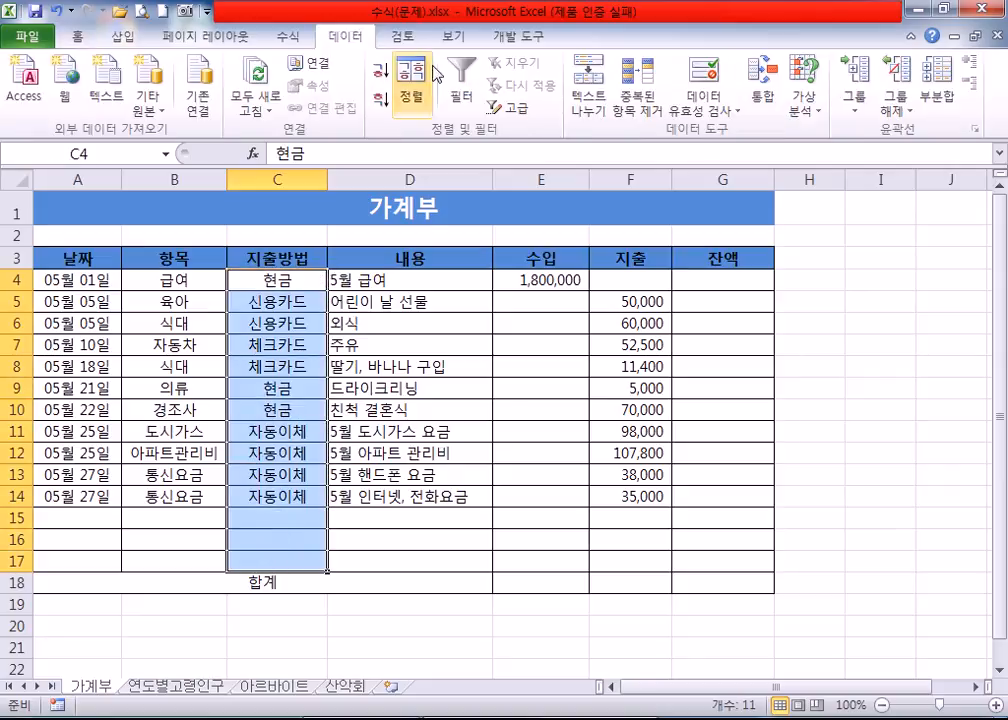
pyautogui.click(698, 80)
pyautogui.click(440, 101)
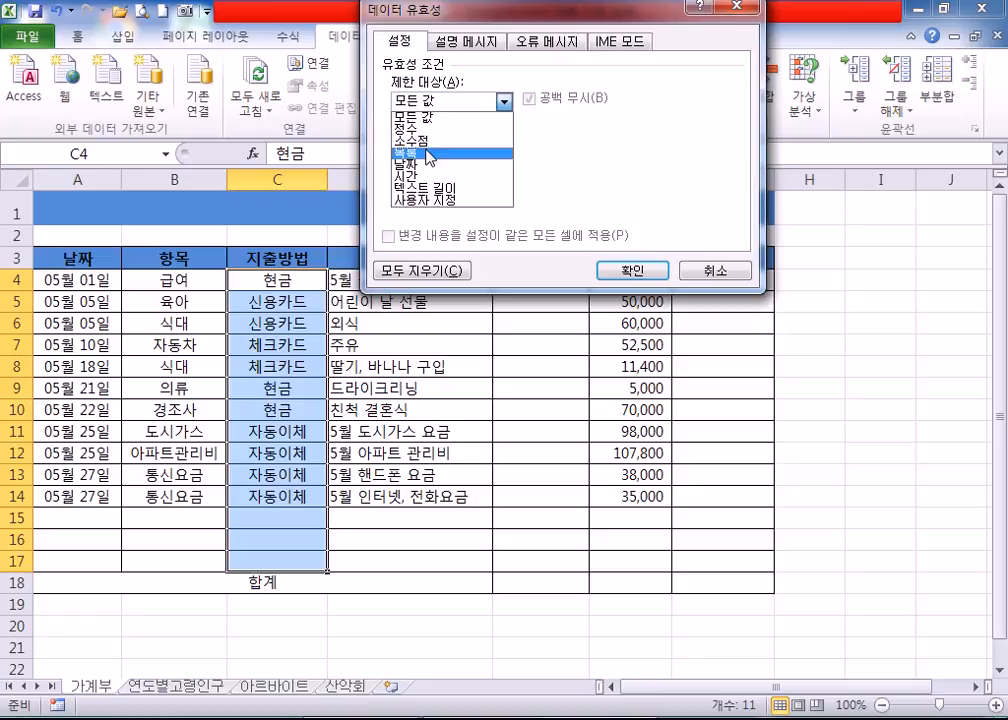
pyautogui.click(429, 155)
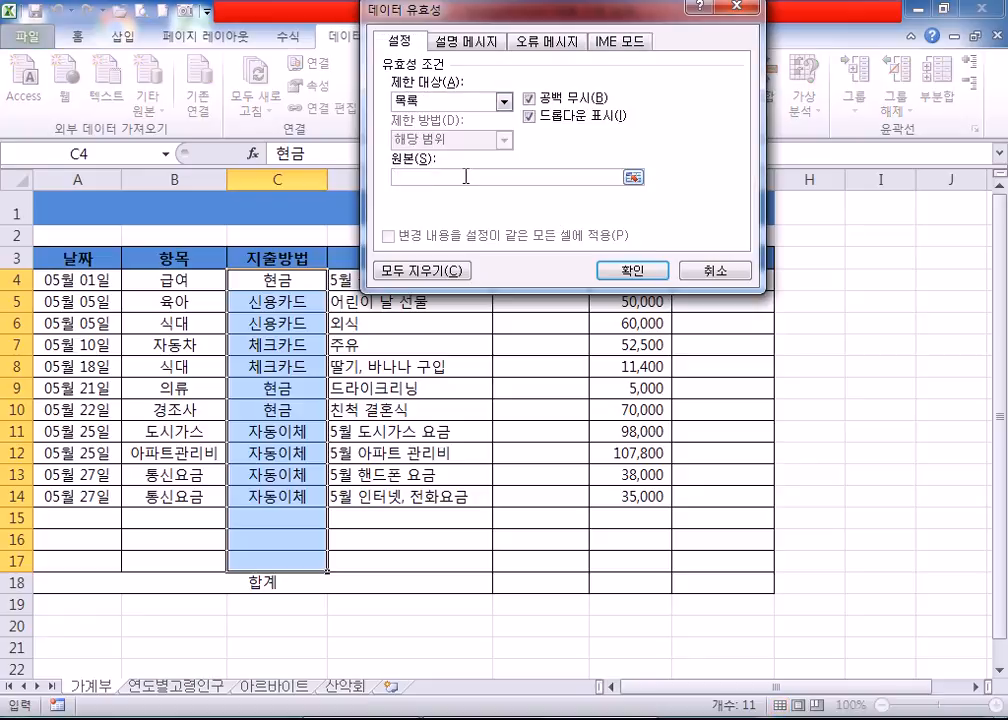
pyautogui.click(714, 270)
pyautogui.moveTo(186, 280); pyautogui.dragTo(157, 559)
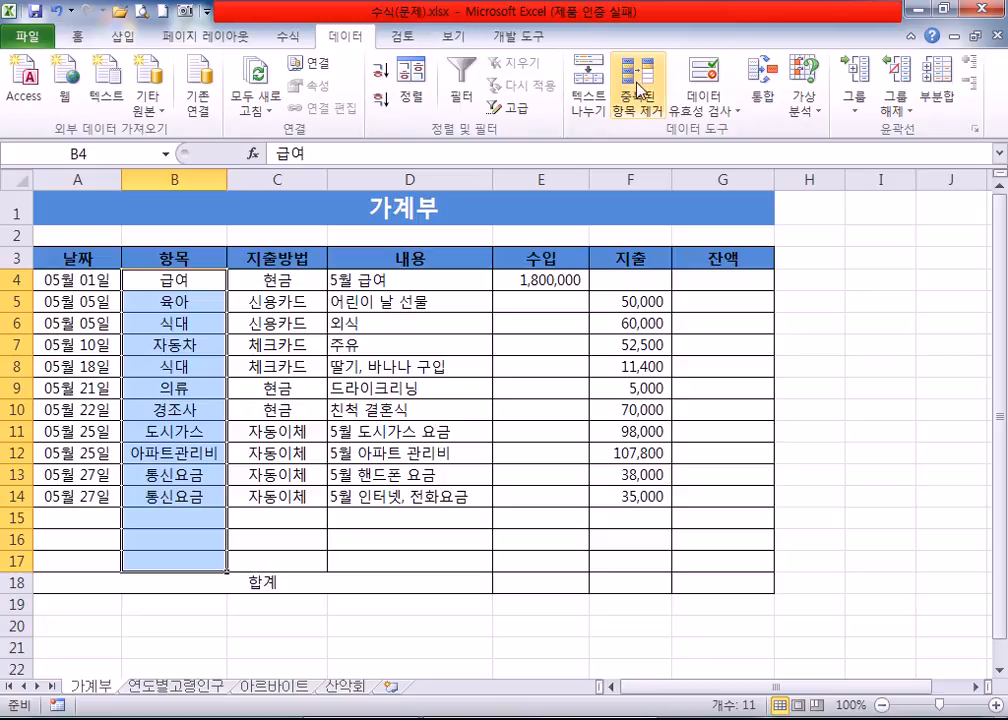
pyautogui.click(706, 82)
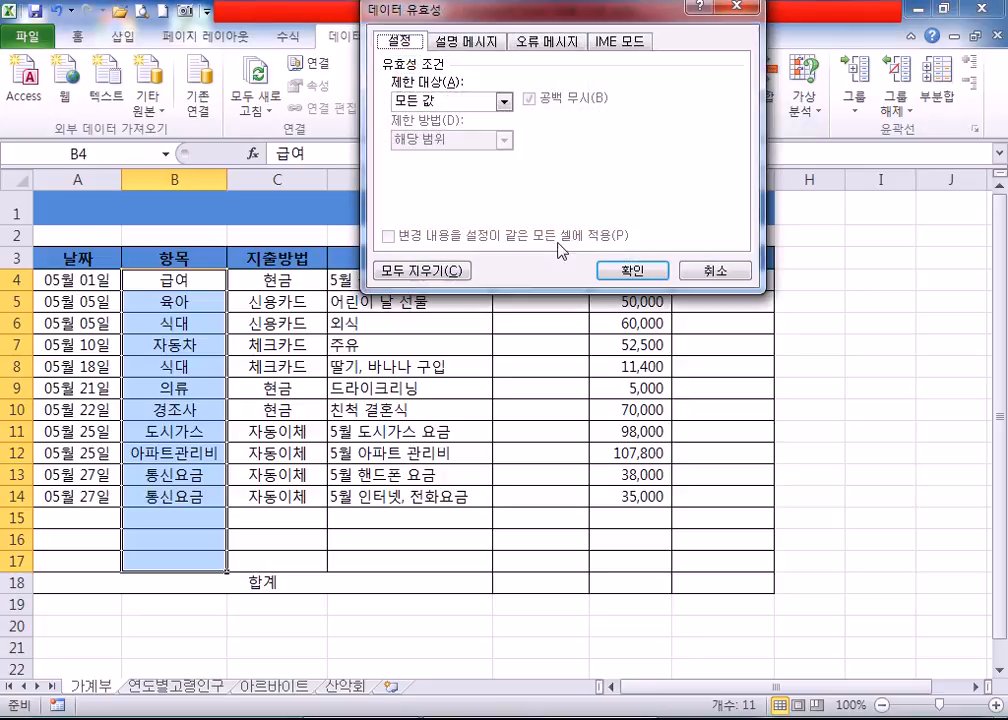
pyautogui.click(452, 101)
pyautogui.click(446, 152)
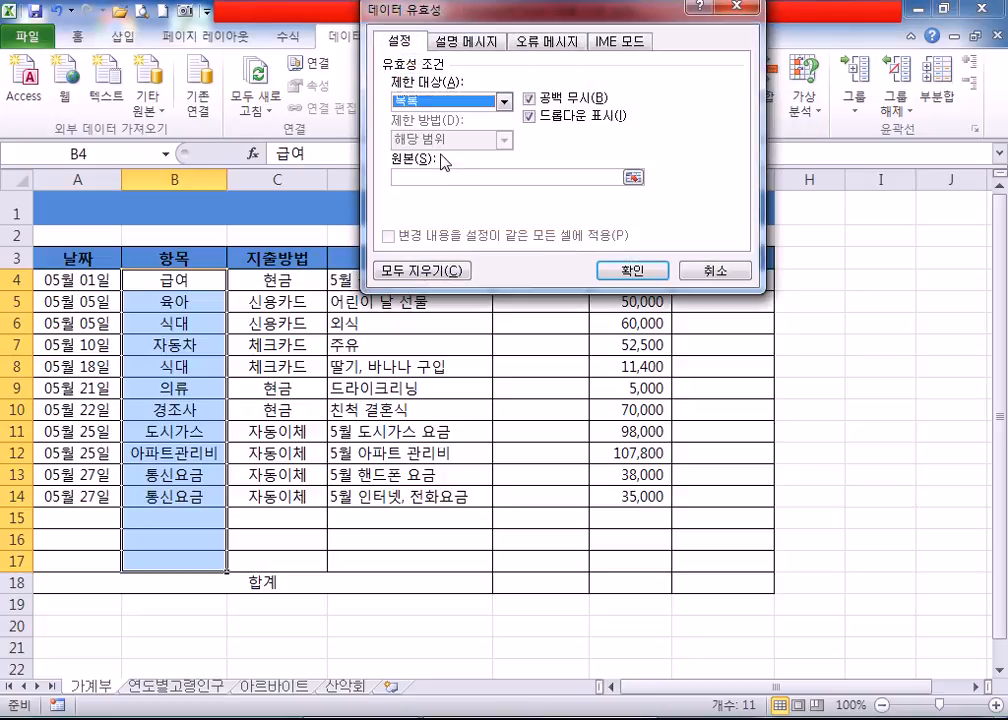
pyautogui.click(459, 177)
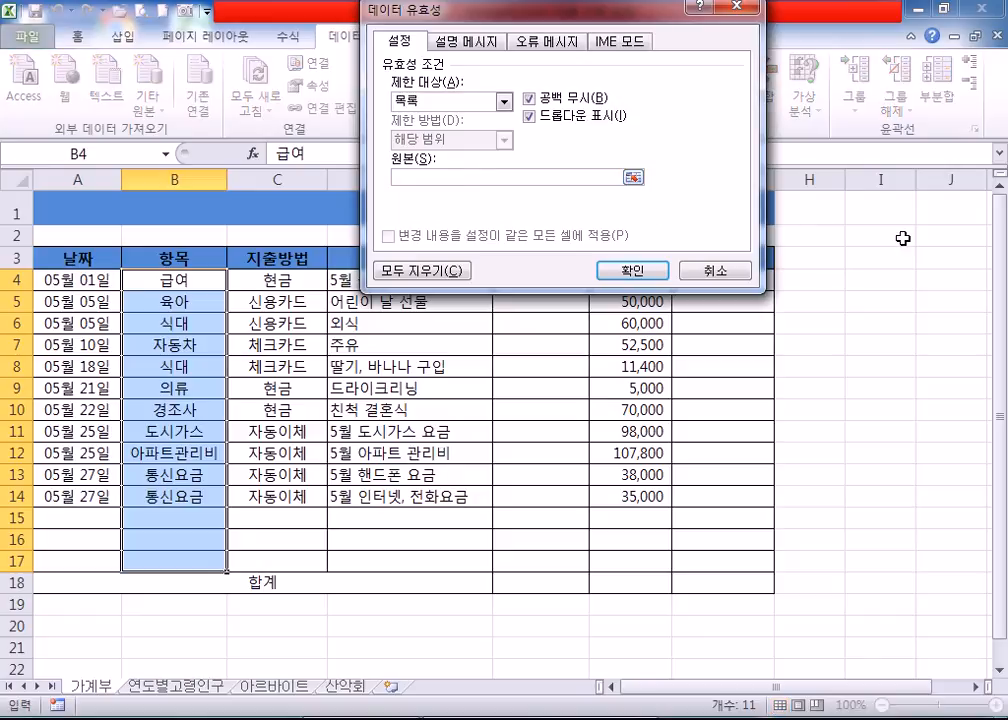
pyautogui.moveTo(907, 243); pyautogui.dragTo(893, 409)
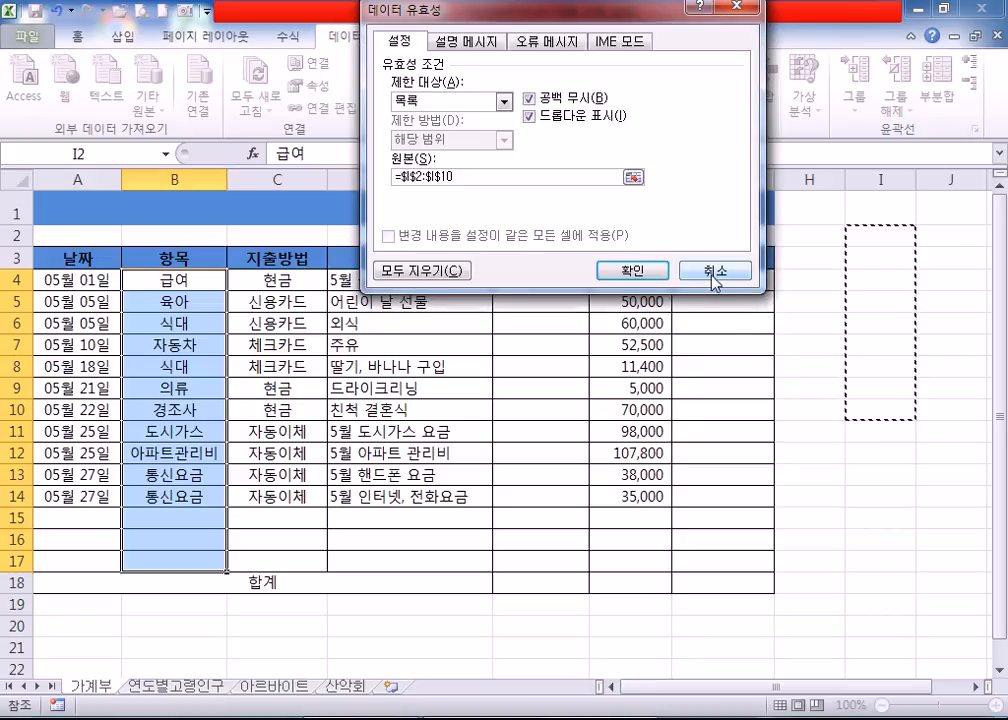
pyautogui.click(640, 272)
pyautogui.click(180, 282)
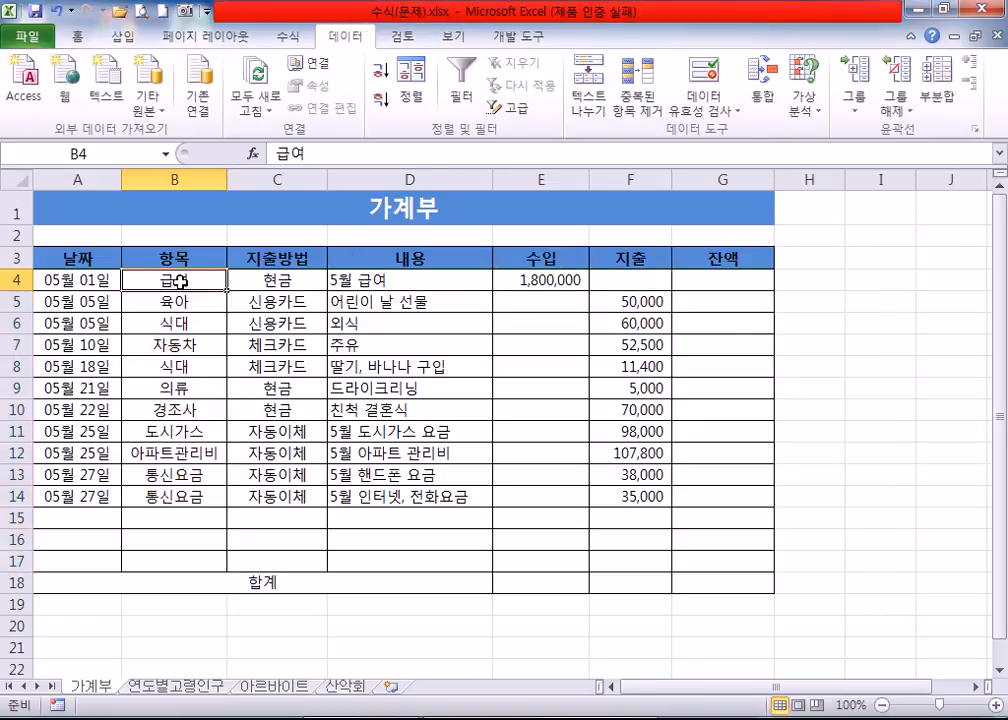
# Examine the 수입, 지출 and 잔액 columns, including E4, F4 and G4, to see which cells the balance calculation needs.
pyautogui.click(553, 281)
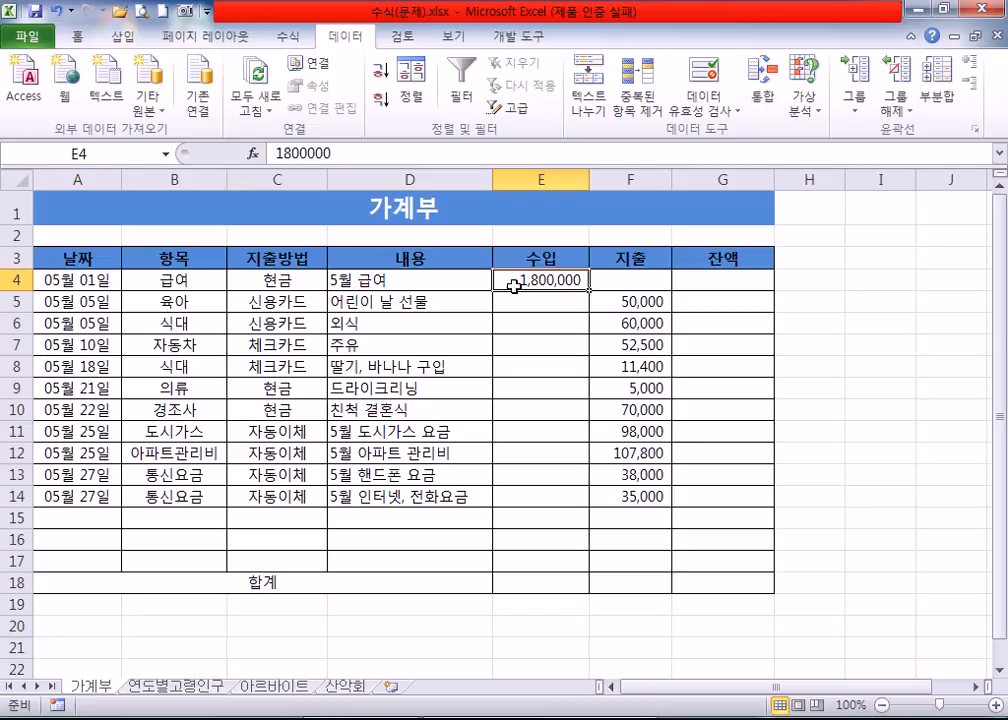
pyautogui.click(648, 280)
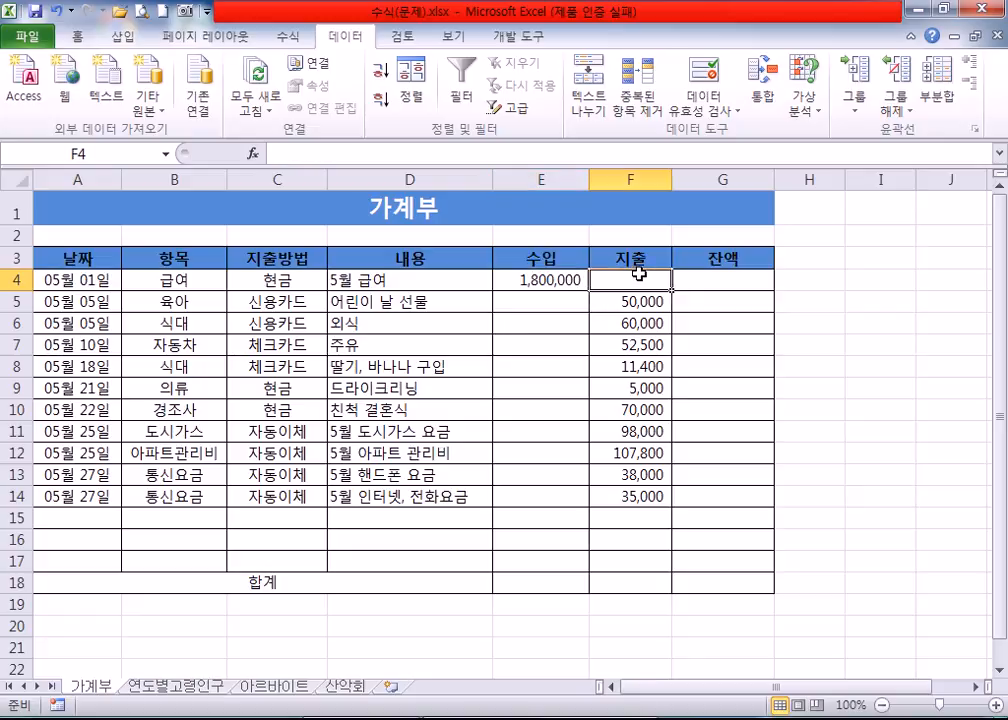
pyautogui.click(715, 560)
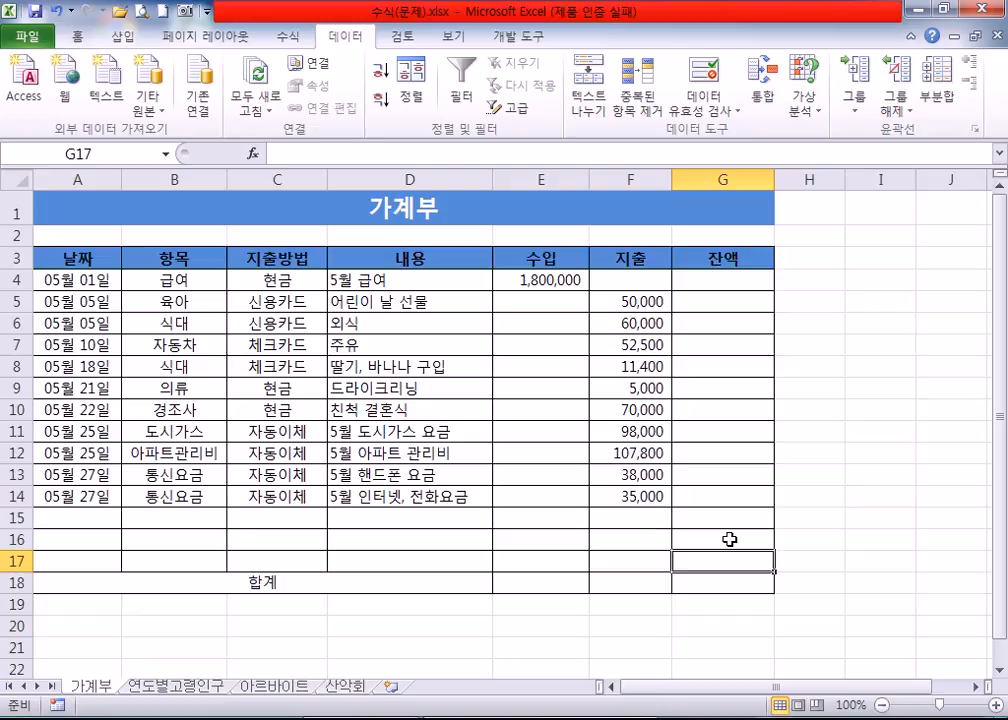
pyautogui.click(714, 279)
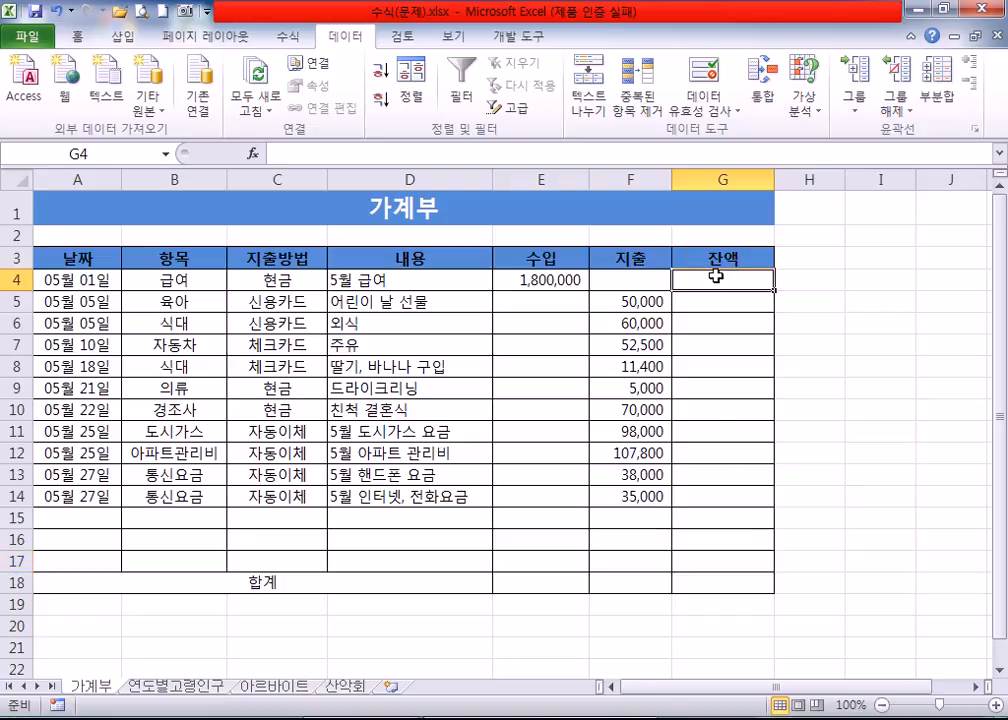
pyautogui.click(552, 282)
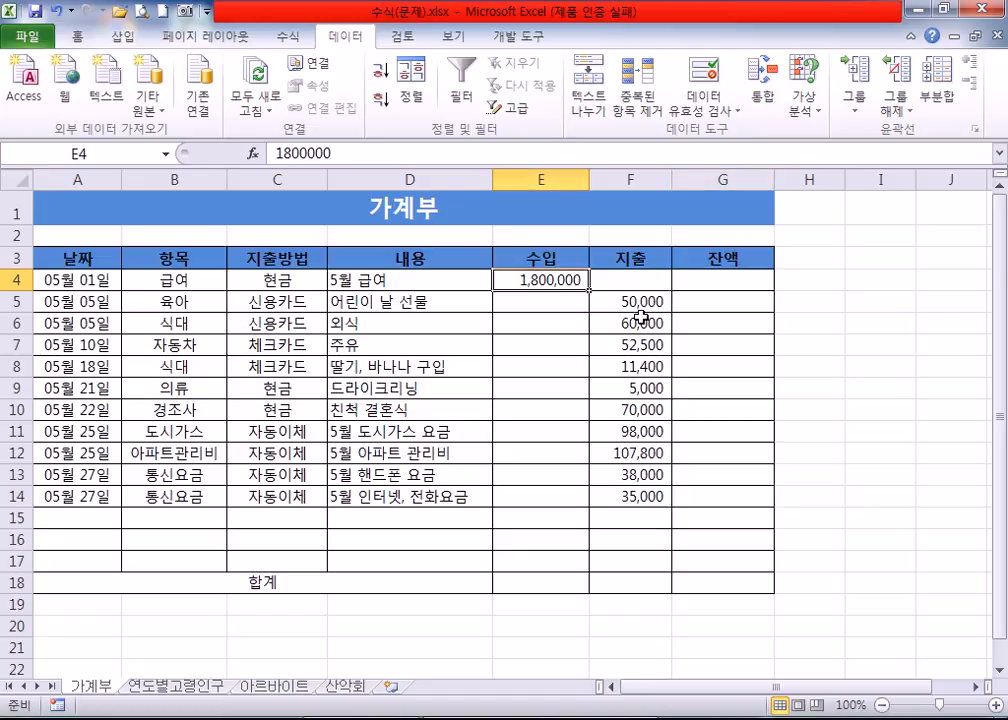
pyautogui.click(524, 259)
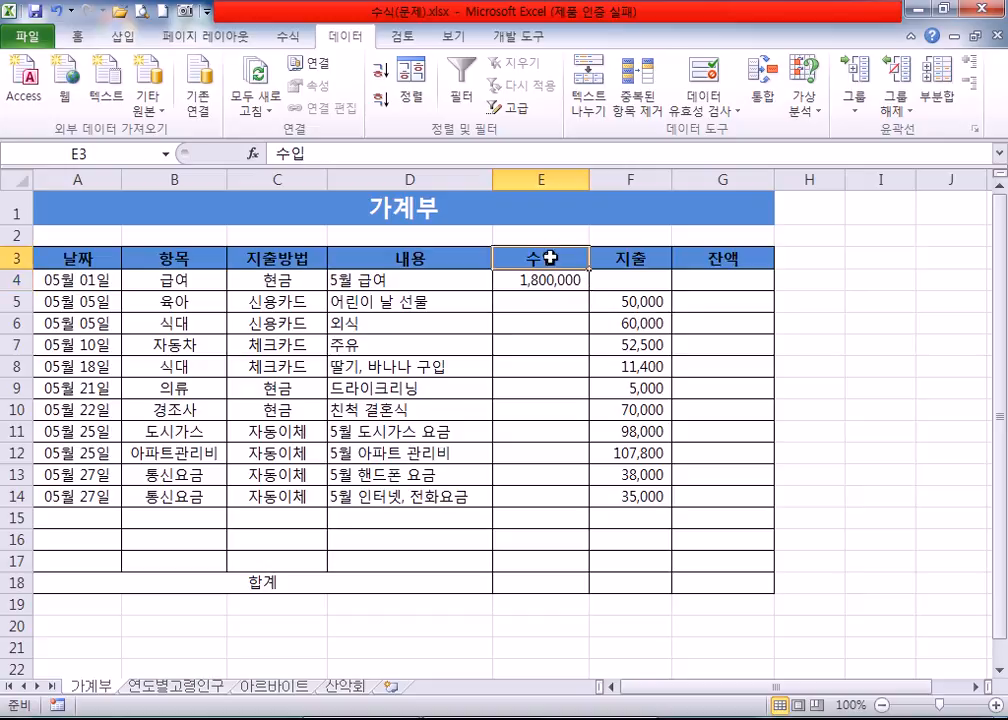
pyautogui.click(517, 284)
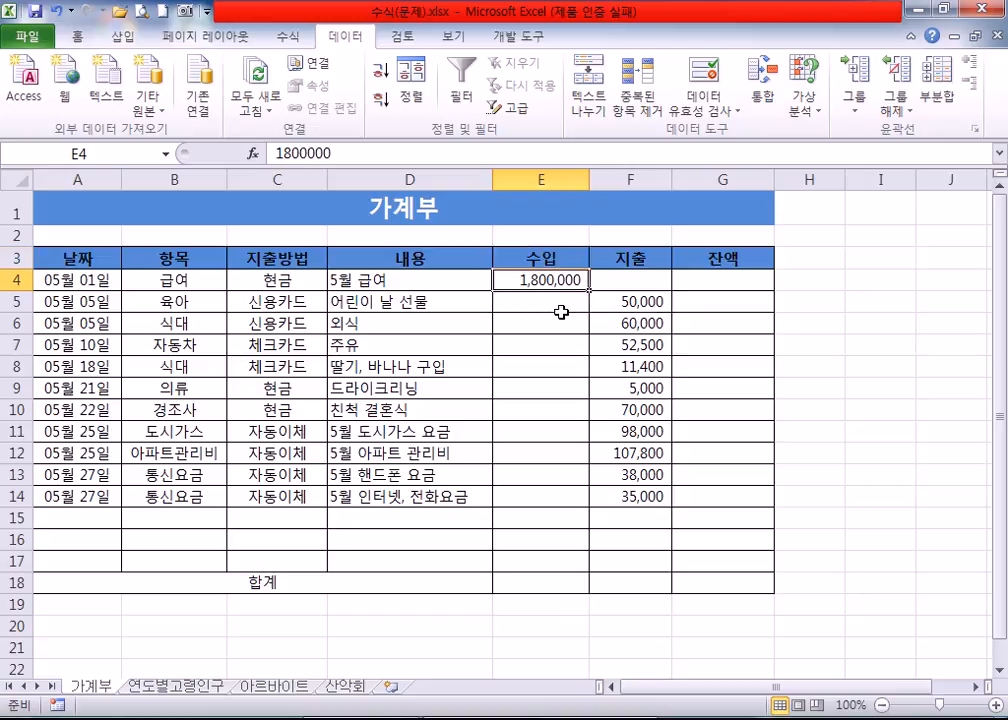
pyautogui.click(548, 299)
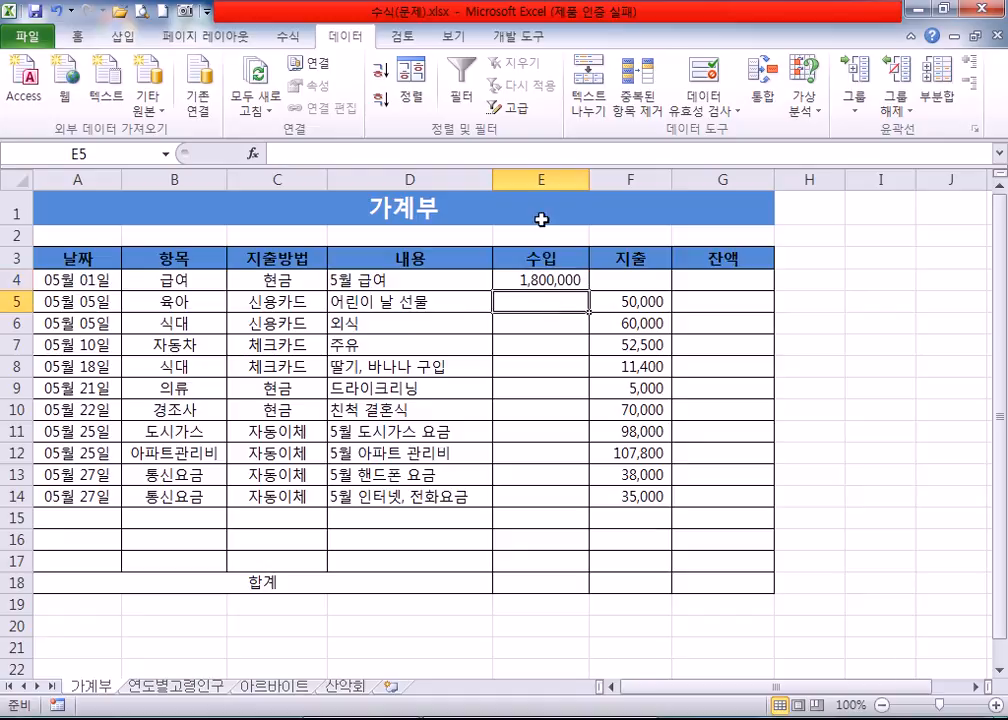
pyautogui.click(545, 179)
pyautogui.click(622, 178)
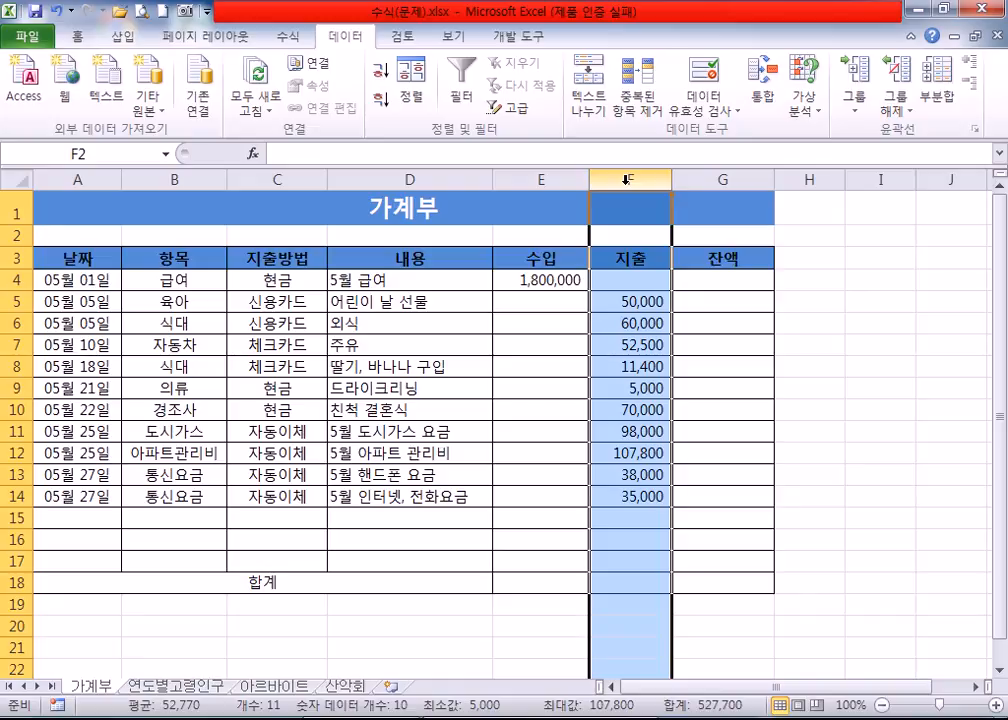
# Select the first 잔액 cell, G4, for its formula and enlarge the sheet view to 145%.
pyautogui.click(736, 281)
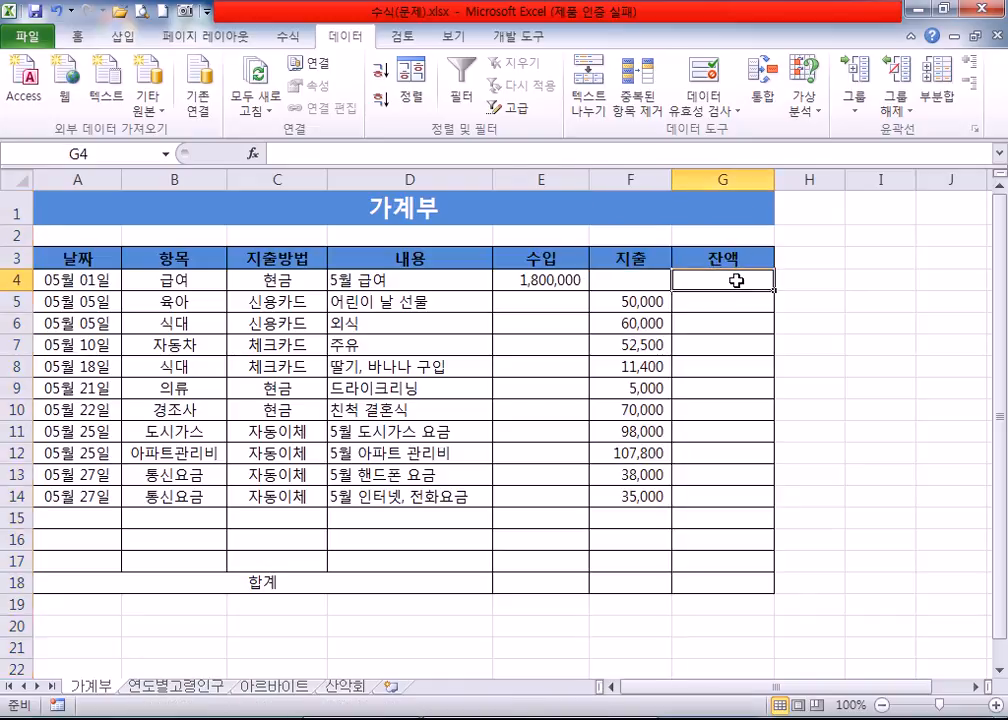
pyautogui.write('=')
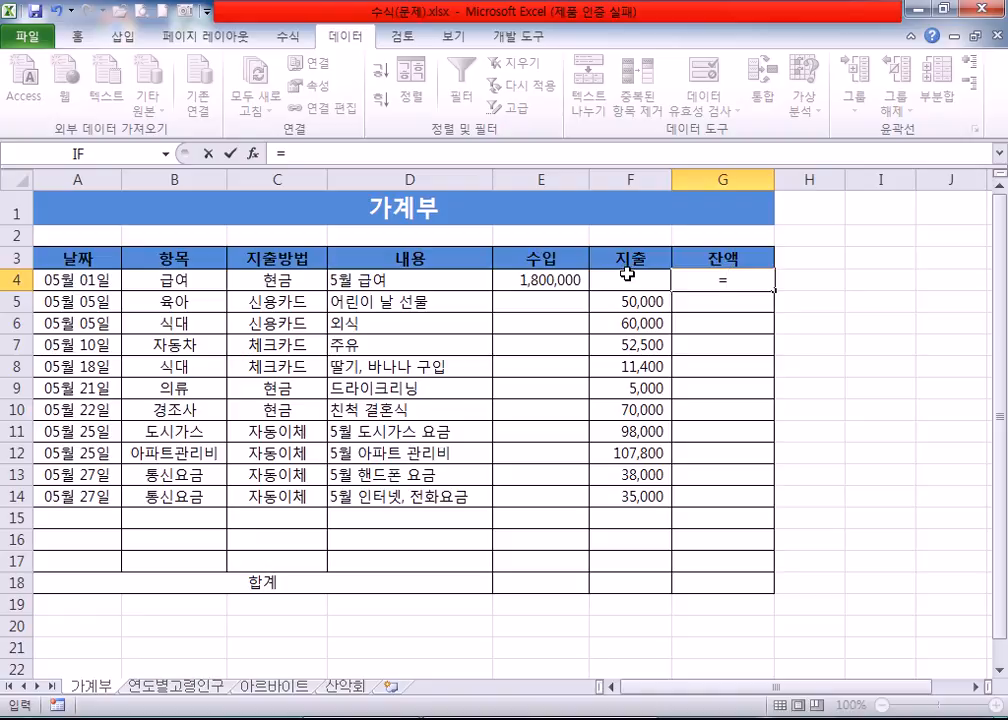
pyautogui.press('Escape')
pyautogui.scroll(4, 734, 365)
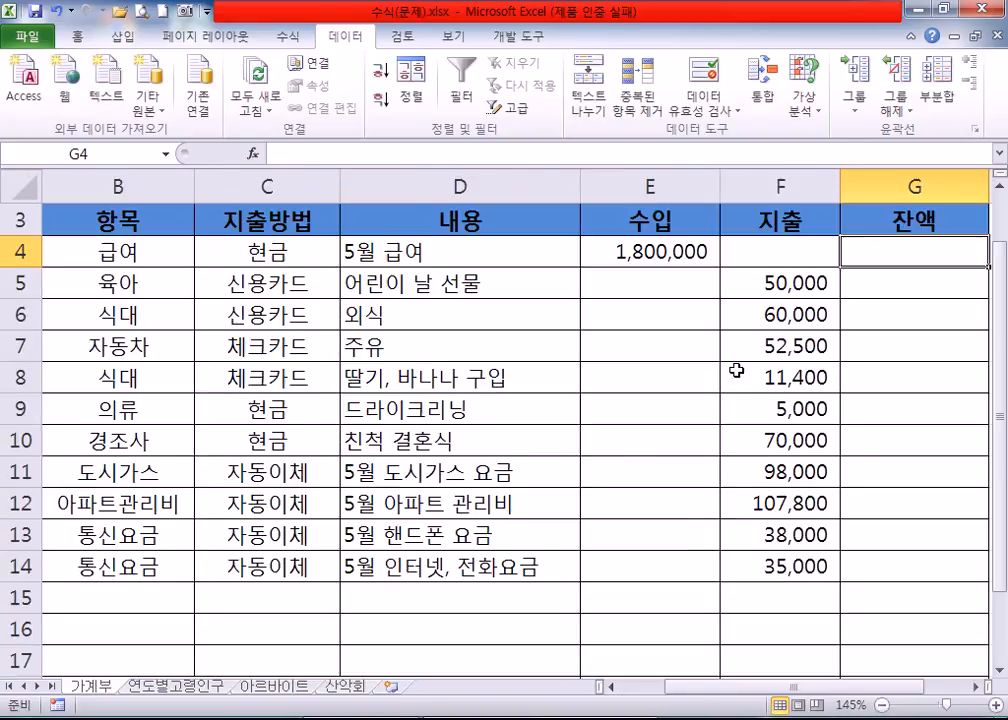
# Start a formula in the 잔액 cell of the 5월 급여 row, G4.
pyautogui.click(977, 688)
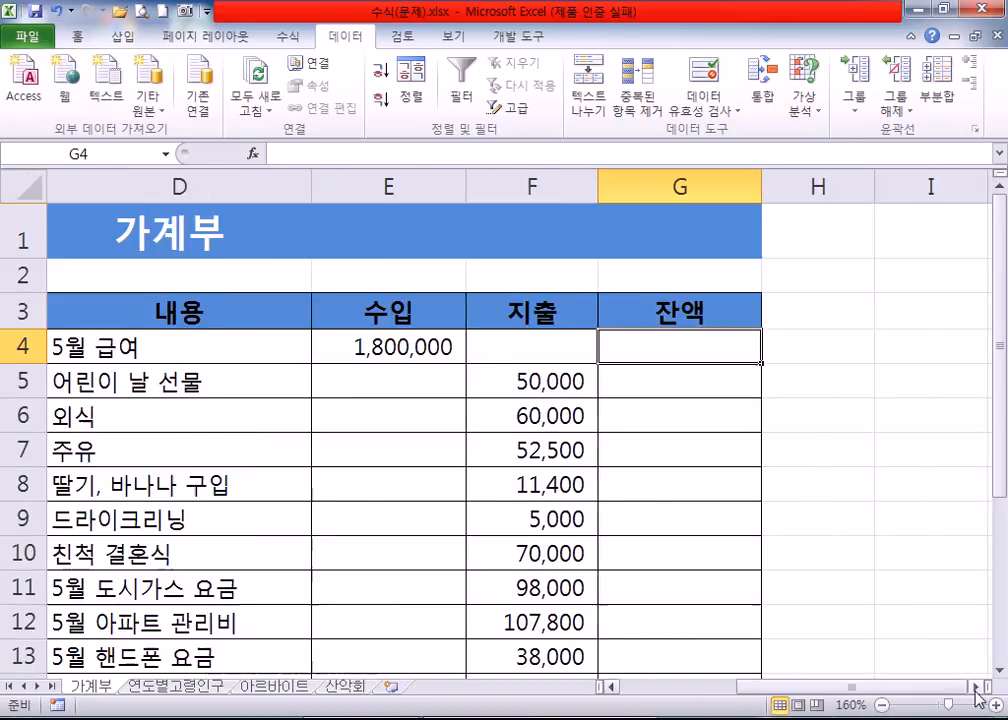
pyautogui.write('=')
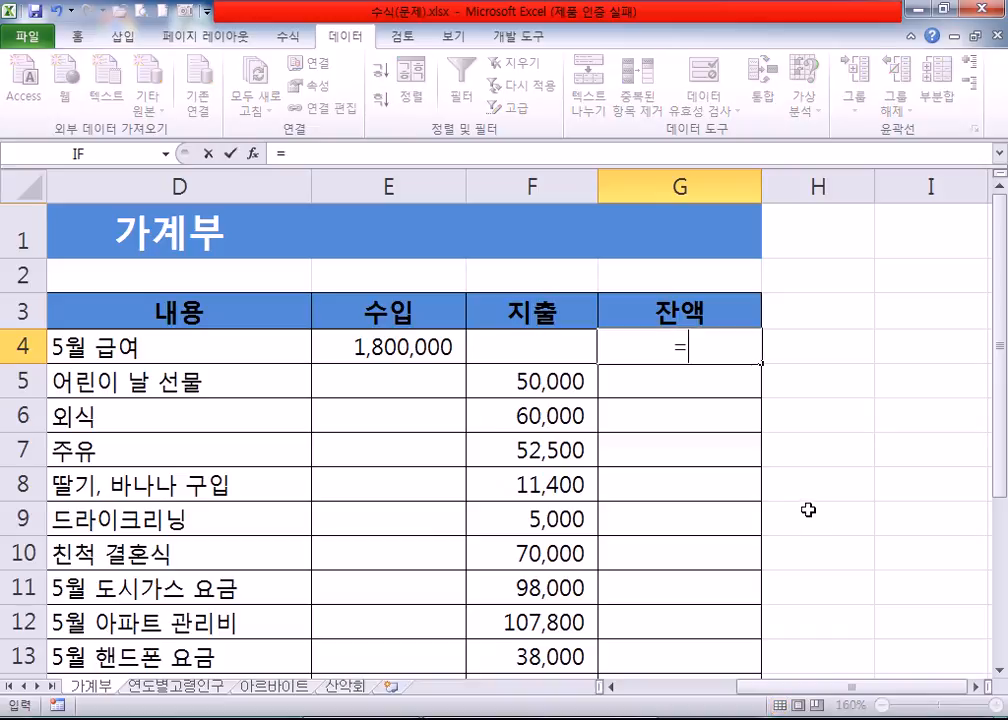
pyautogui.click(1000, 672)
pyautogui.click(1000, 672)
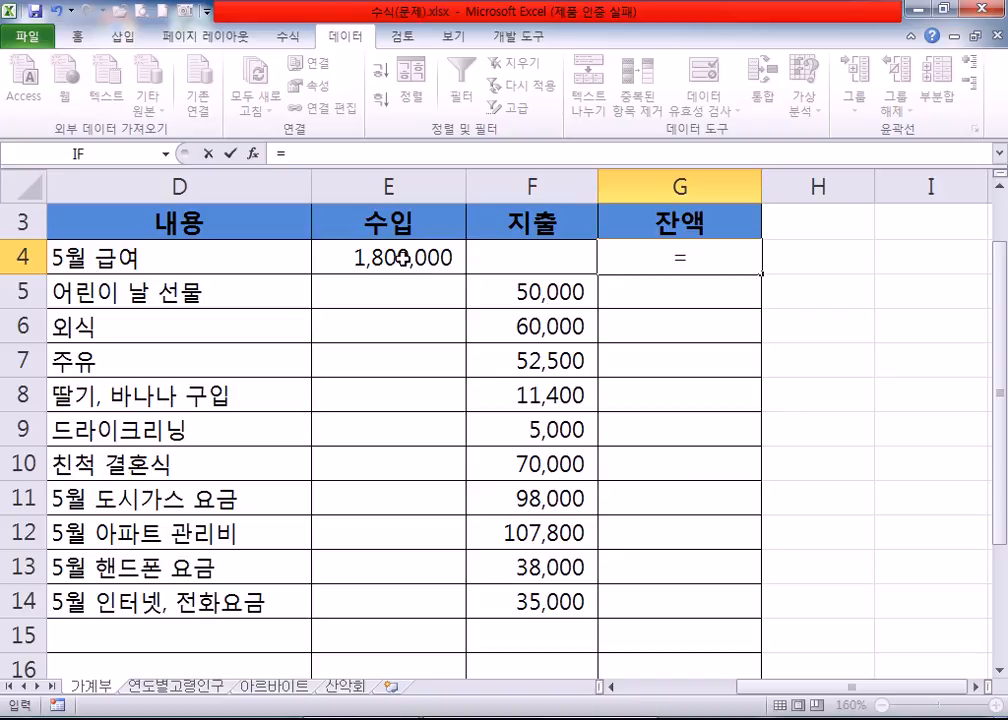
pyautogui.write('ㄷ')
pyautogui.press('BackSpace')
pyautogui.press('Hangul')
pyautogui.write('e4')
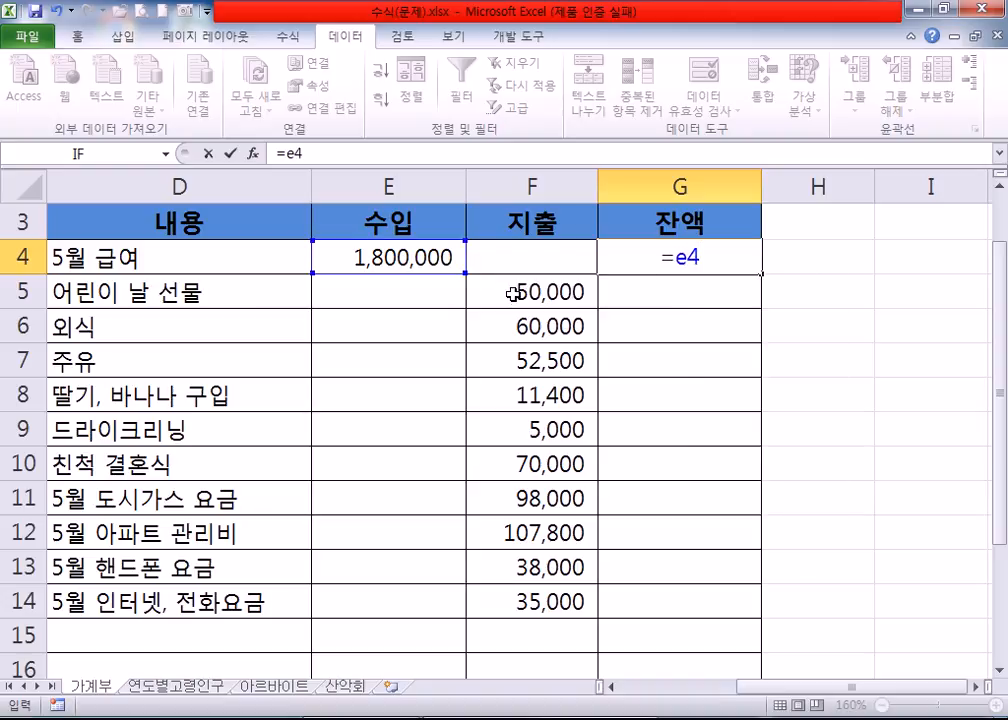
pyautogui.press('BackSpace')
pyautogui.press('BackSpace')
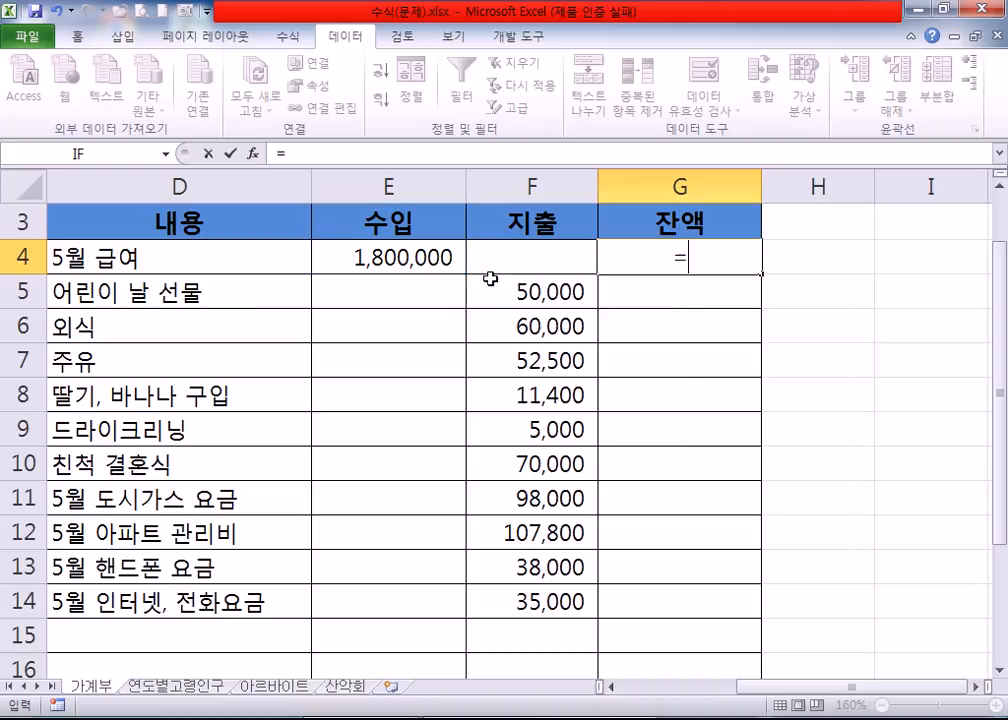
# Complete the G4 balance formula as =E4-F4, subtracting 지출 from 수입.
pyautogui.click(413, 258)
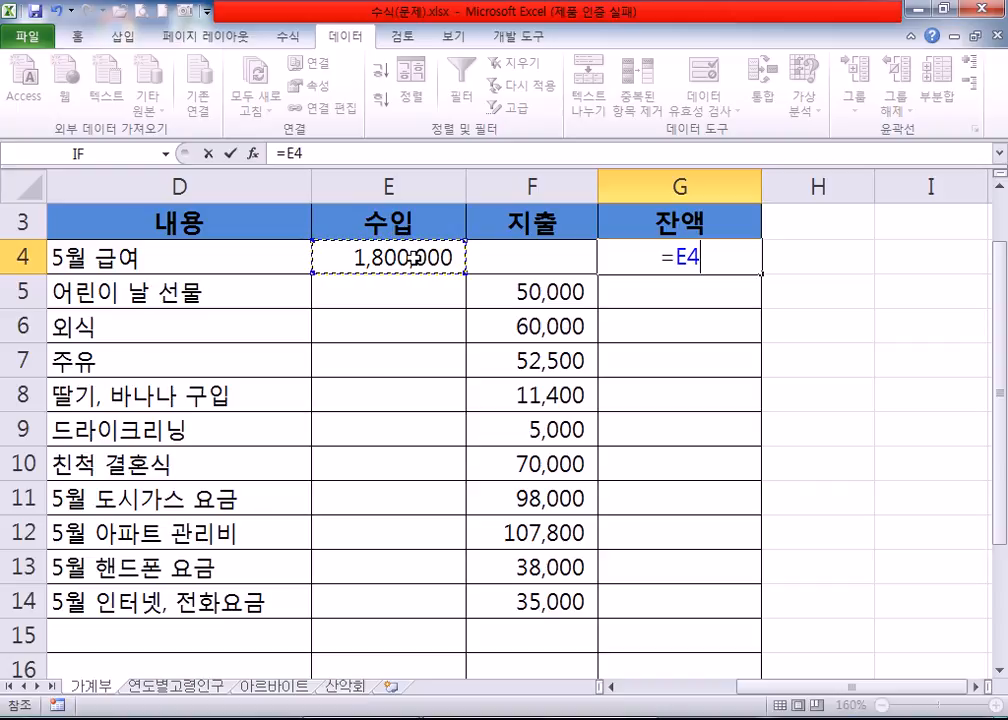
pyautogui.write('-')
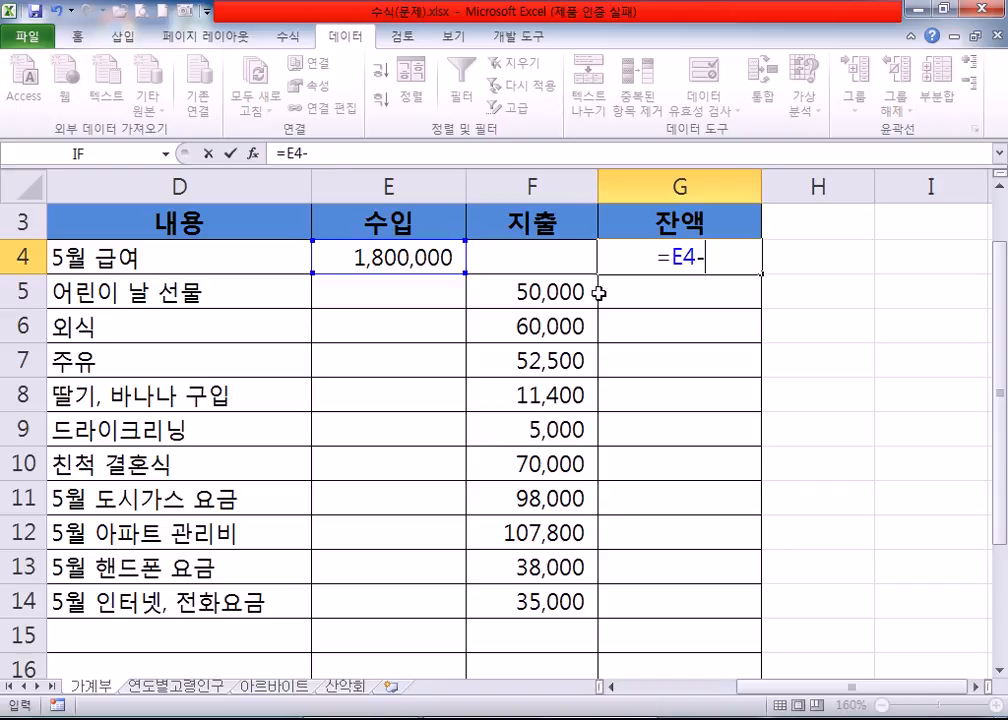
pyautogui.click(560, 260)
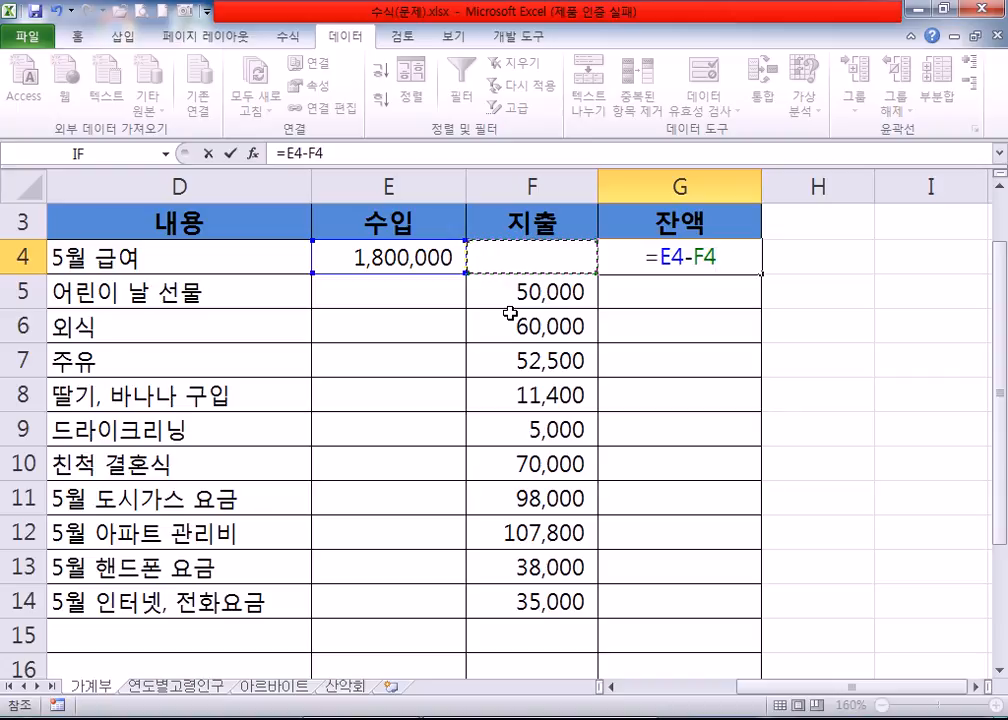
pyautogui.press('Return')
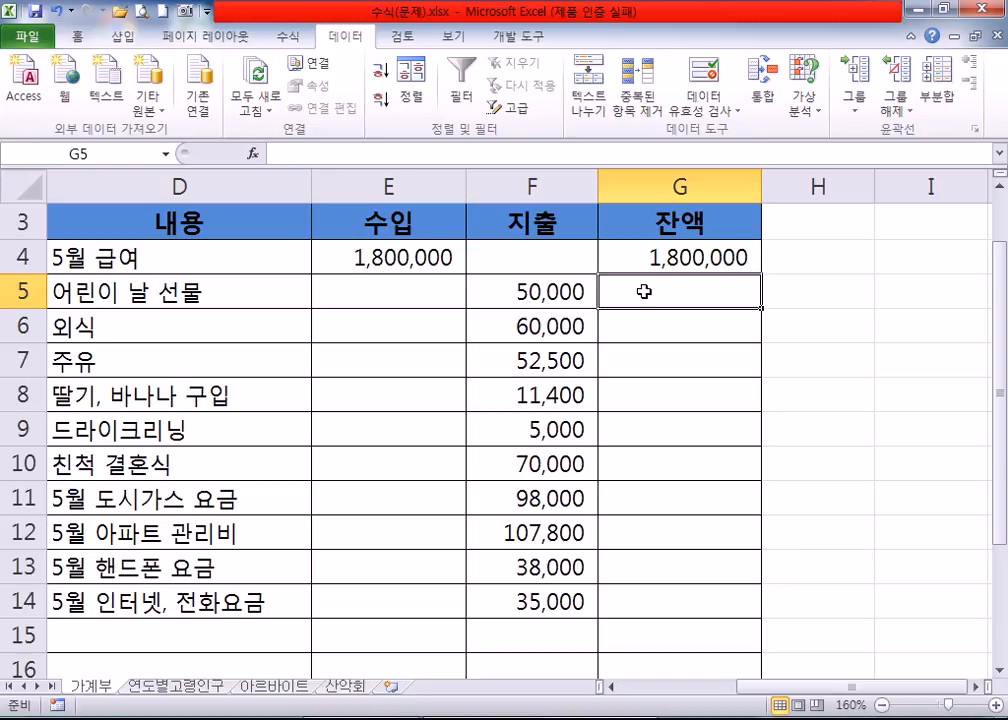
pyautogui.click(360, 290)
pyautogui.click(490, 290)
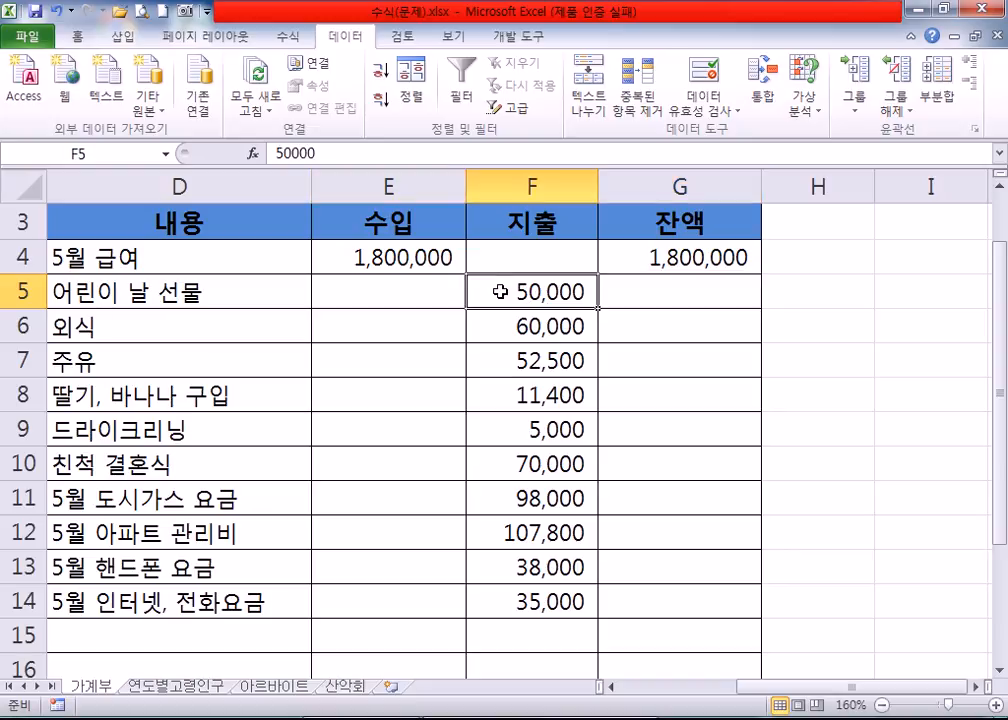
pyautogui.click(645, 289)
pyautogui.click(675, 253)
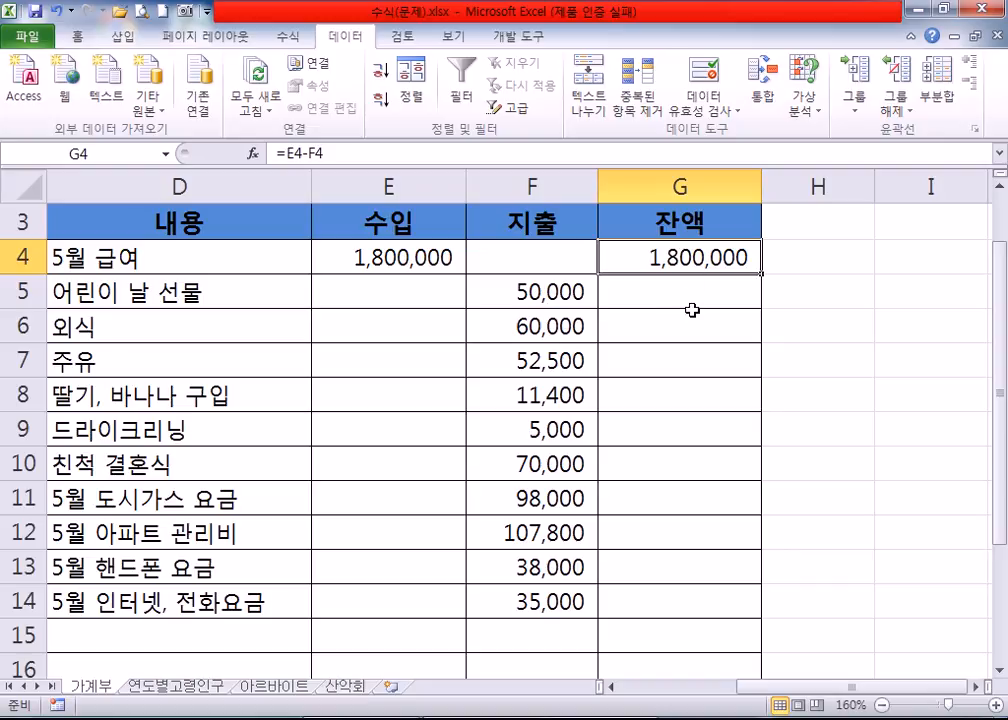
# Enter the running balance formula =G4+E5-F5 in cell G5 of the 잔액 column.
pyautogui.click(695, 292)
pyautogui.write('=')
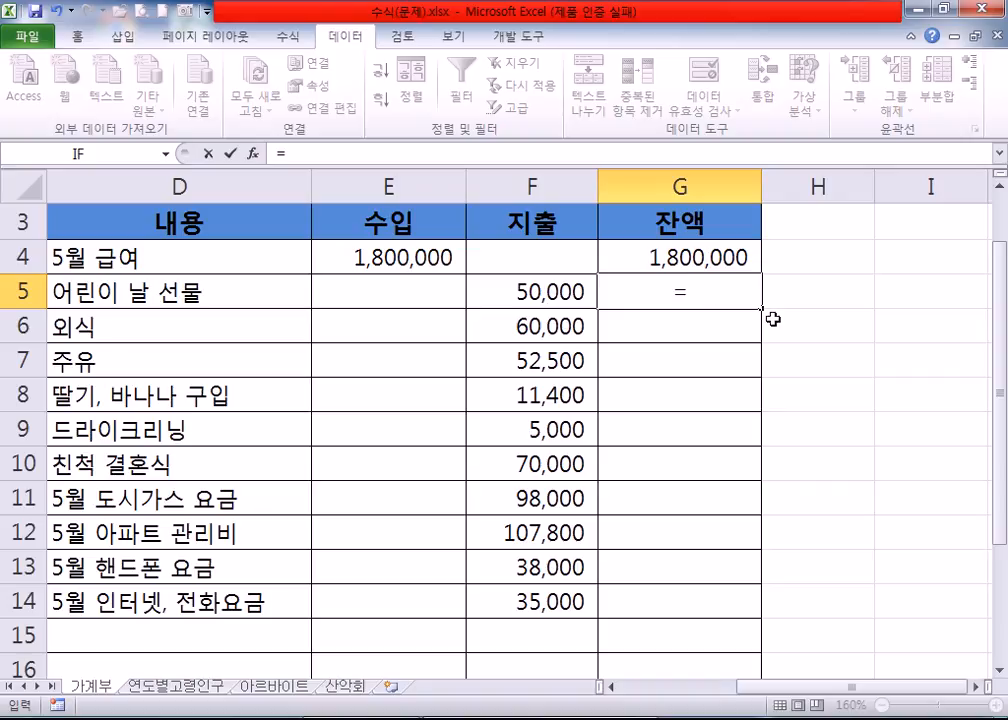
pyautogui.click(610, 256)
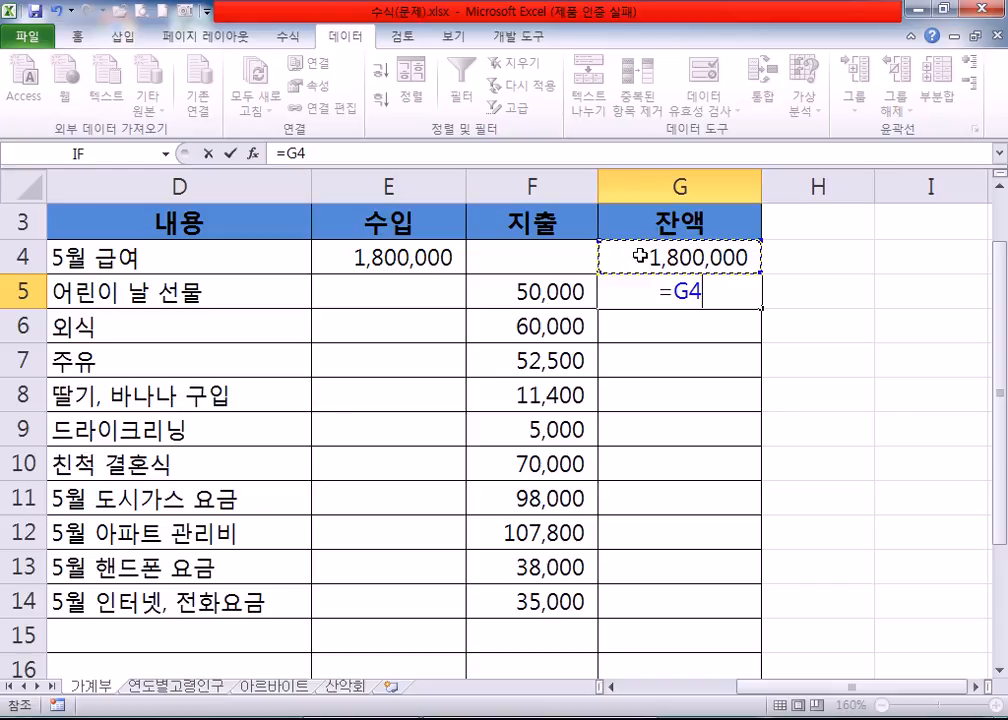
pyautogui.write('+')
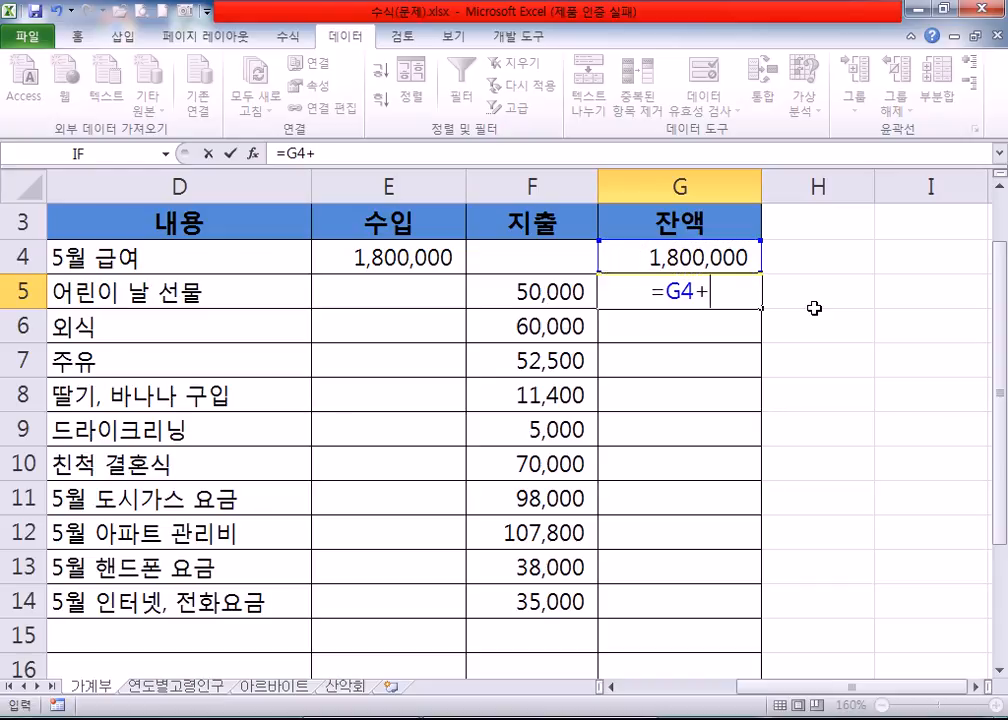
pyautogui.click(377, 289)
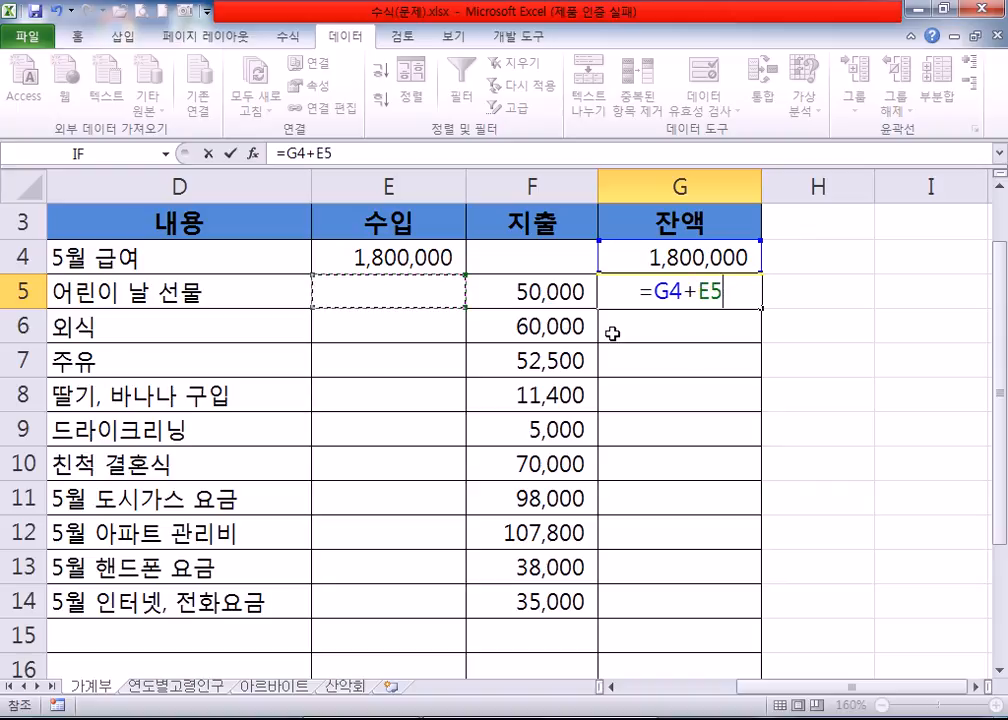
pyautogui.write('-')
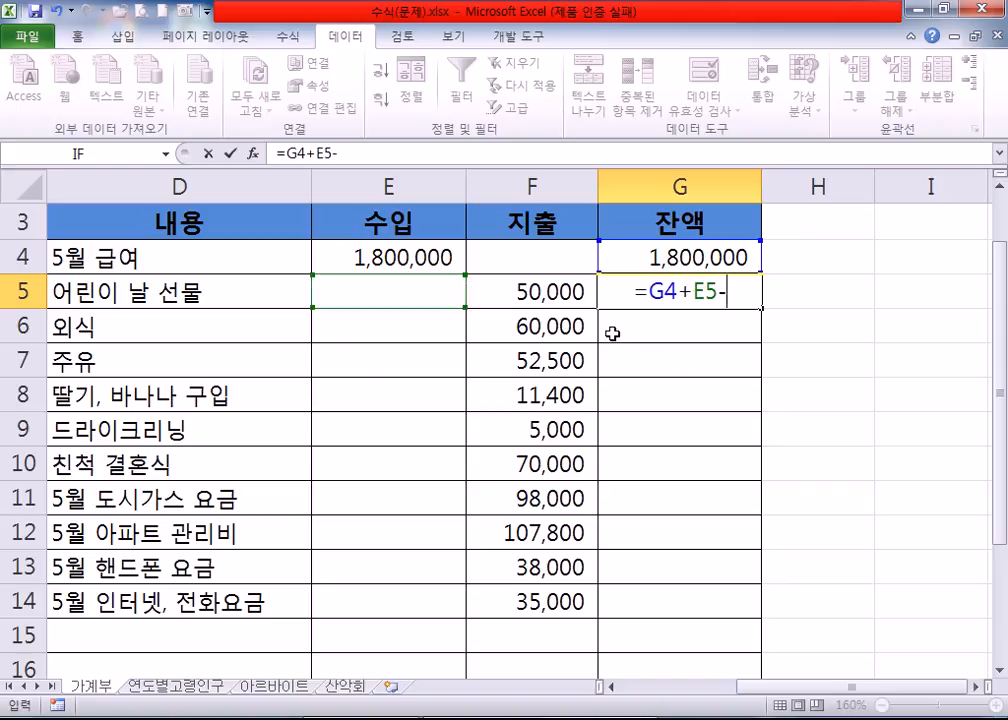
pyautogui.click(524, 291)
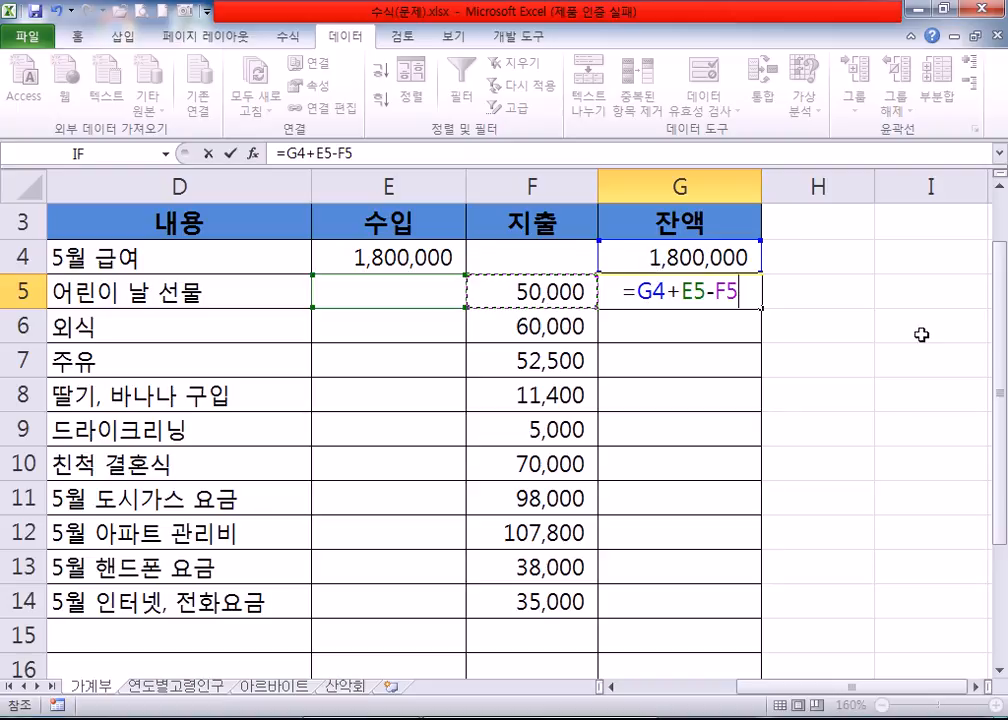
pyautogui.press('Return')
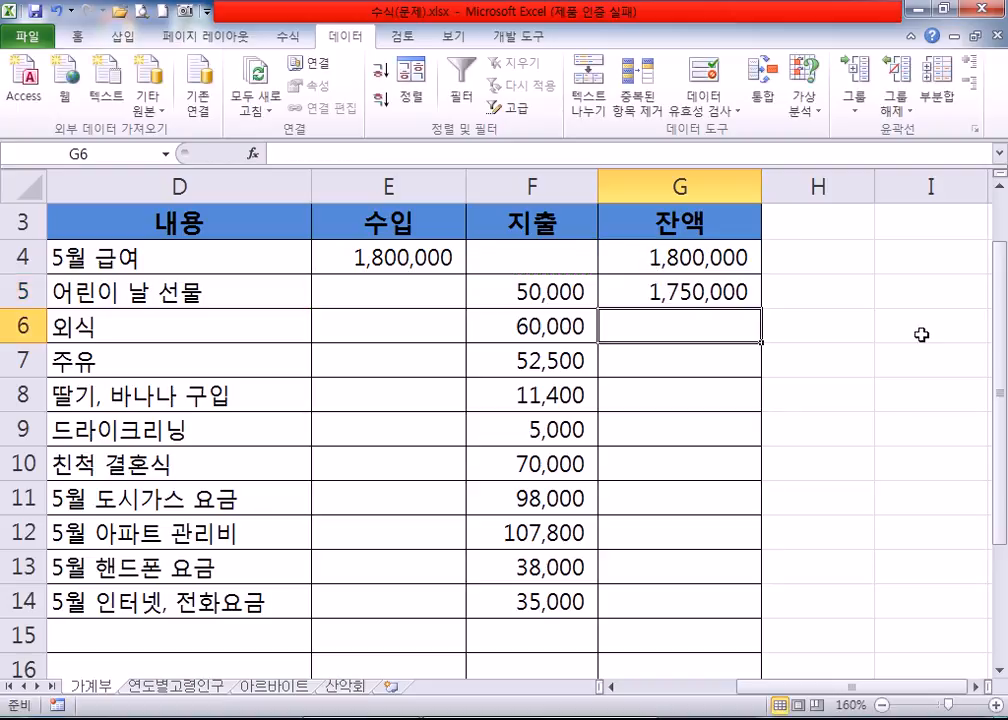
# Examine the G5 balance formula and the 수입, 지출 and 잔액 cells it relates to in the rows below.
pyautogui.click(735, 294)
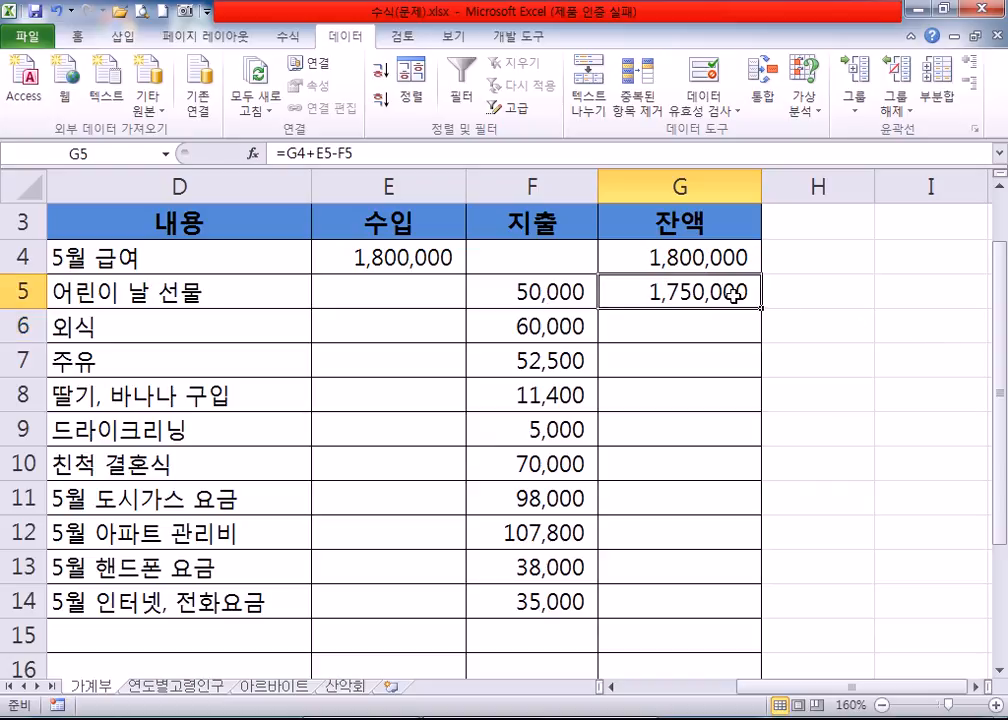
pyautogui.press('Down')
pyautogui.press('Down')
pyautogui.press('Down')
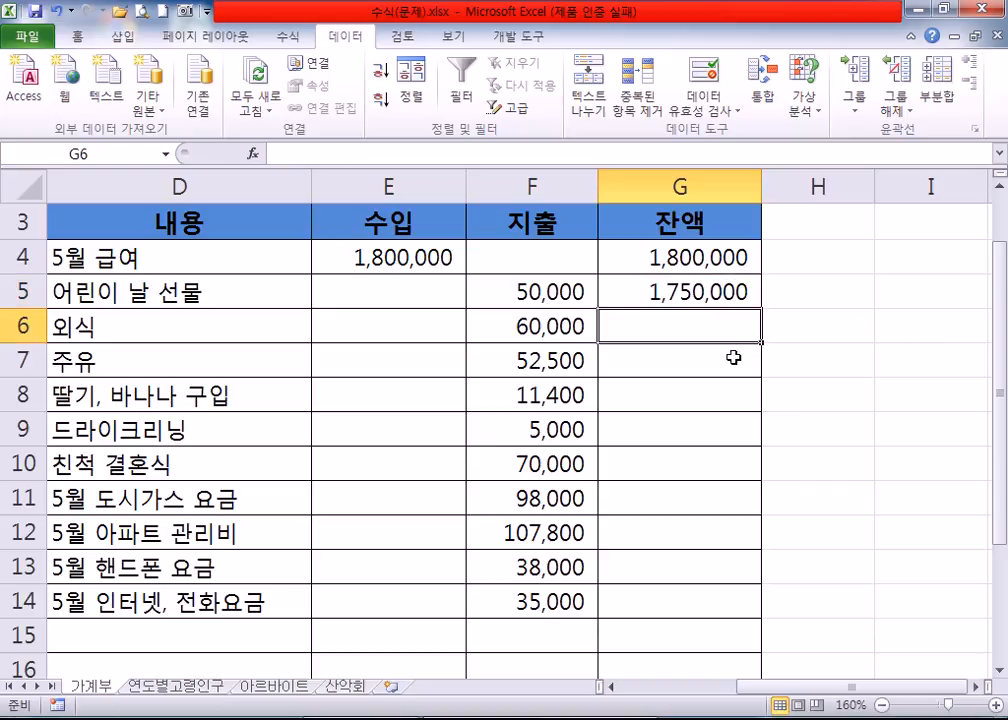
pyautogui.click(735, 293)
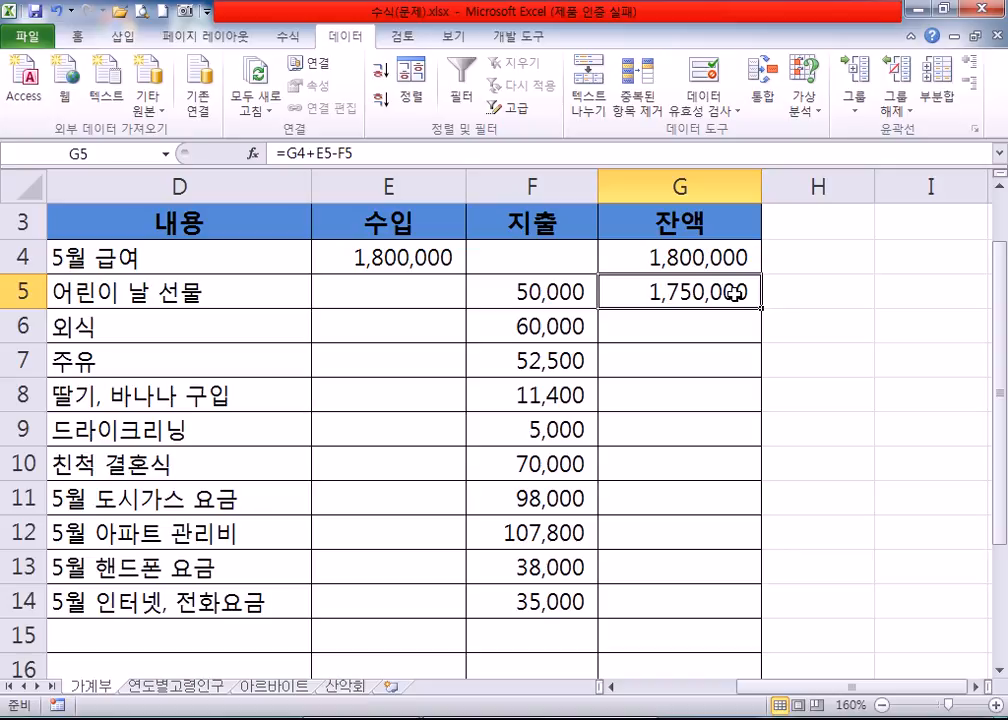
pyautogui.click(711, 319)
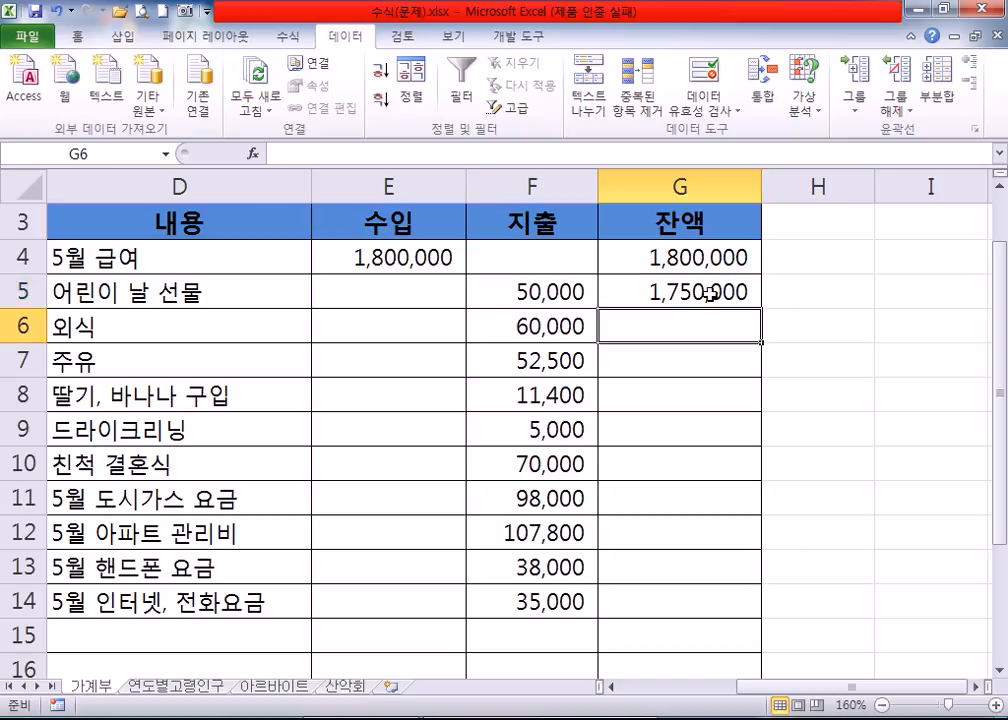
pyautogui.click(709, 292)
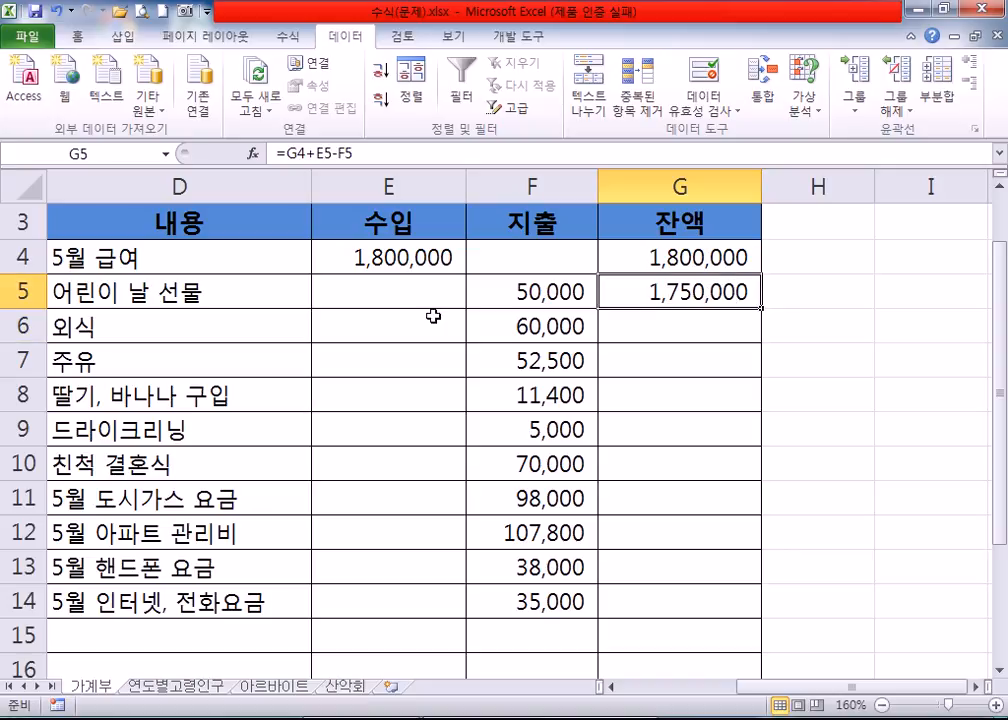
pyautogui.click(398, 326)
pyautogui.click(511, 326)
pyautogui.click(654, 325)
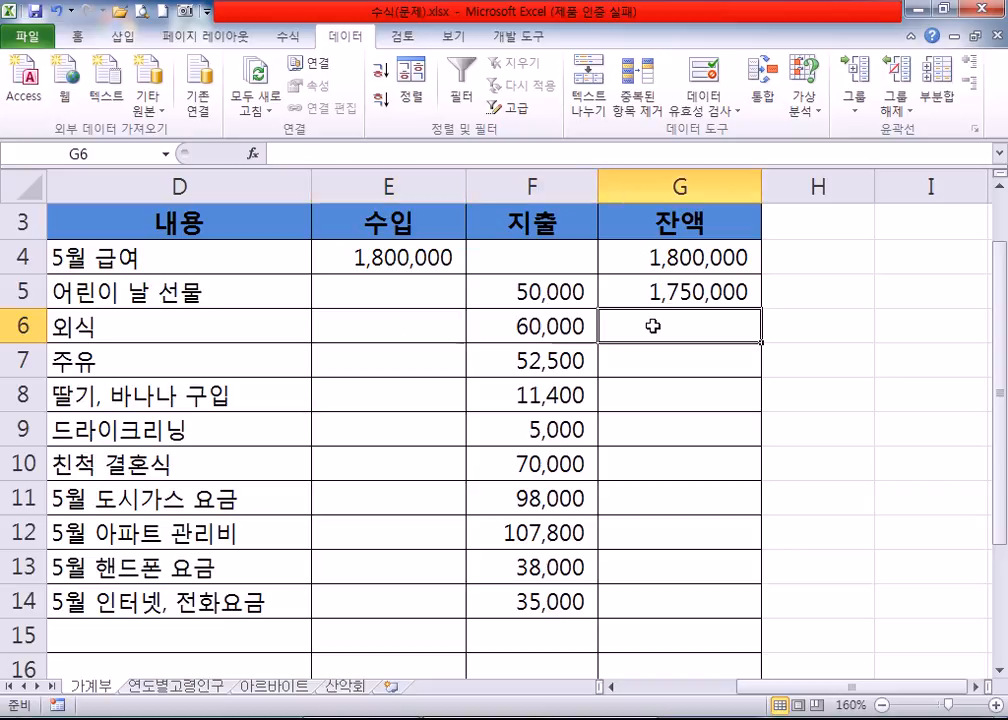
pyautogui.click(628, 292)
pyautogui.click(474, 320)
pyautogui.click(648, 352)
pyautogui.click(649, 326)
pyautogui.scroll(-2, 150, 412)
pyautogui.scroll(1, 160, 405)
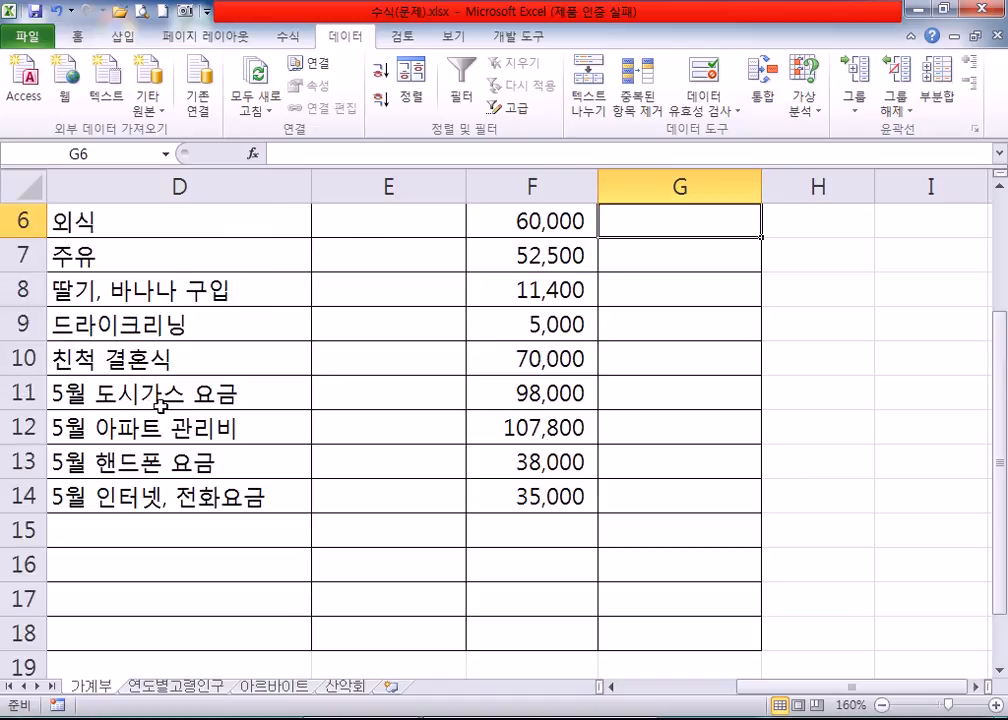
pyautogui.scroll(2, 160, 405)
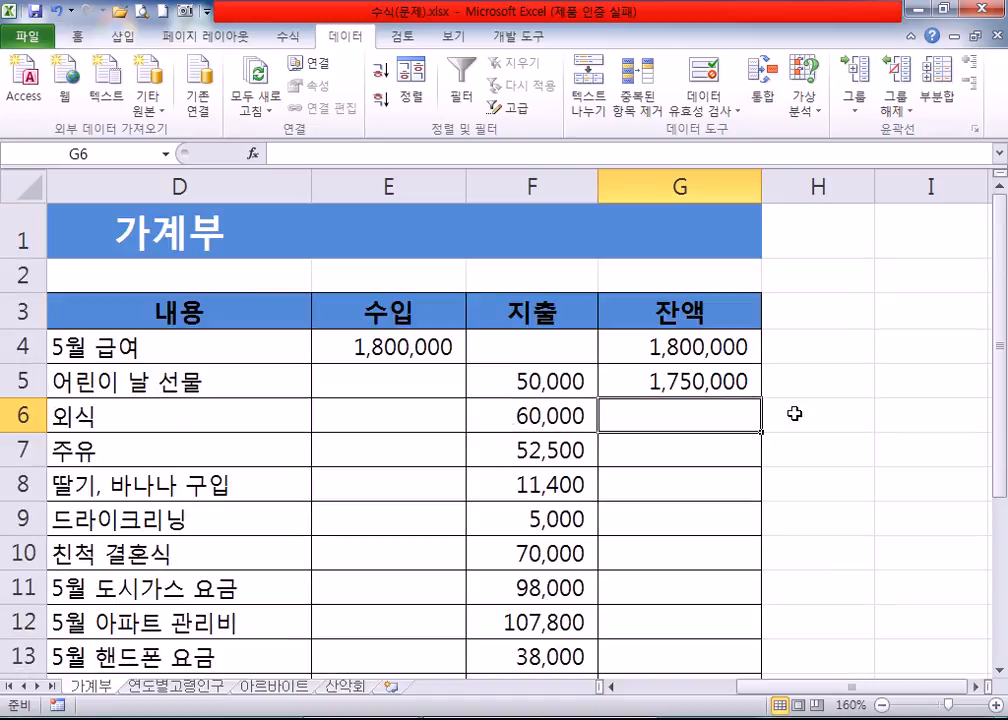
# Fill the running balance formula from G5 down through G14.
pyautogui.click(720, 380)
pyautogui.scroll(-1, 837, 362)
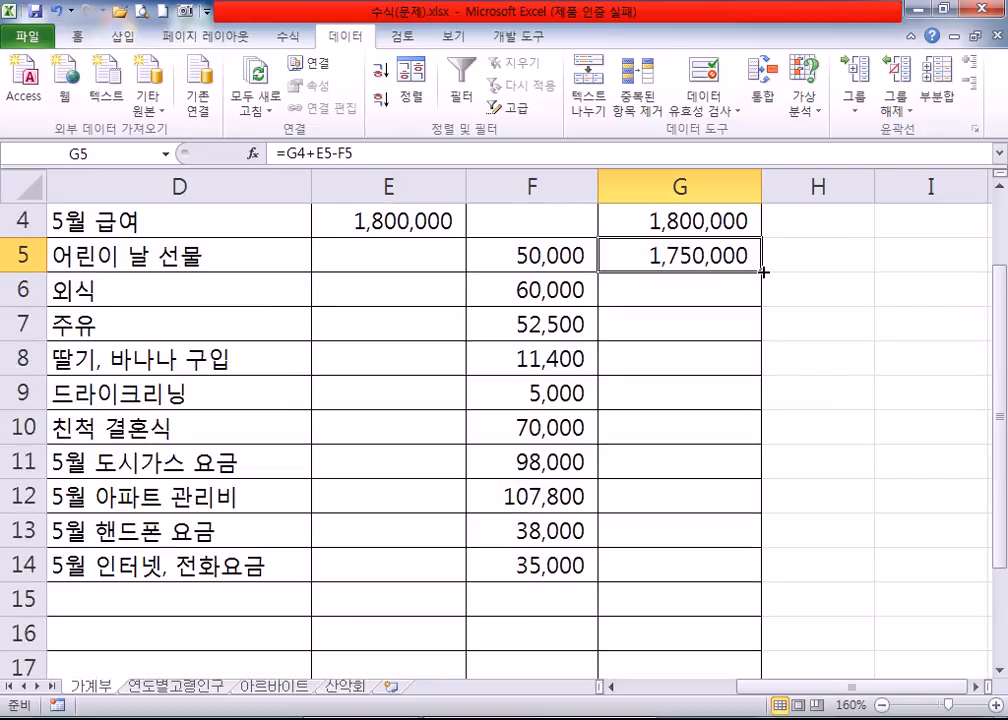
pyautogui.click(825, 292)
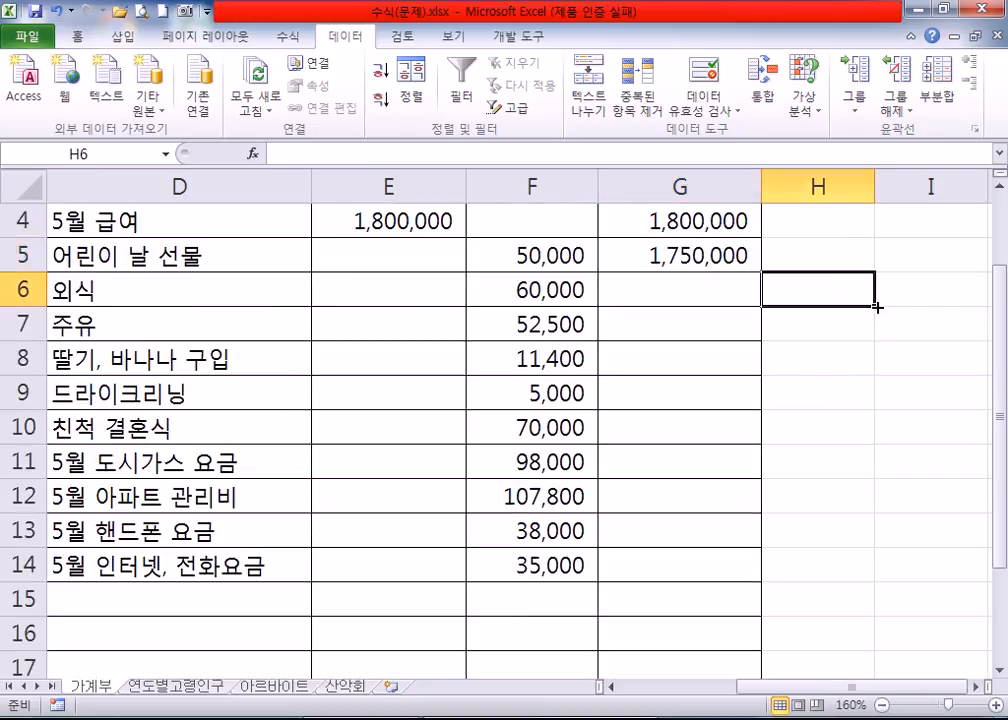
pyautogui.click(862, 260)
pyautogui.click(735, 255)
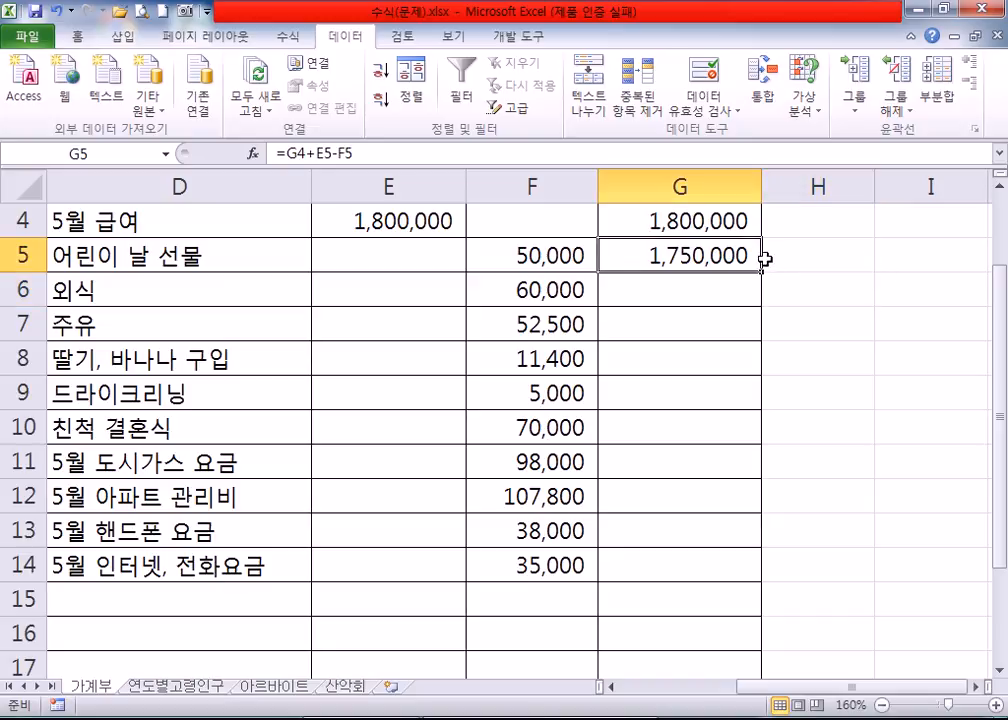
pyautogui.moveTo(763, 271); pyautogui.dragTo(763, 577)
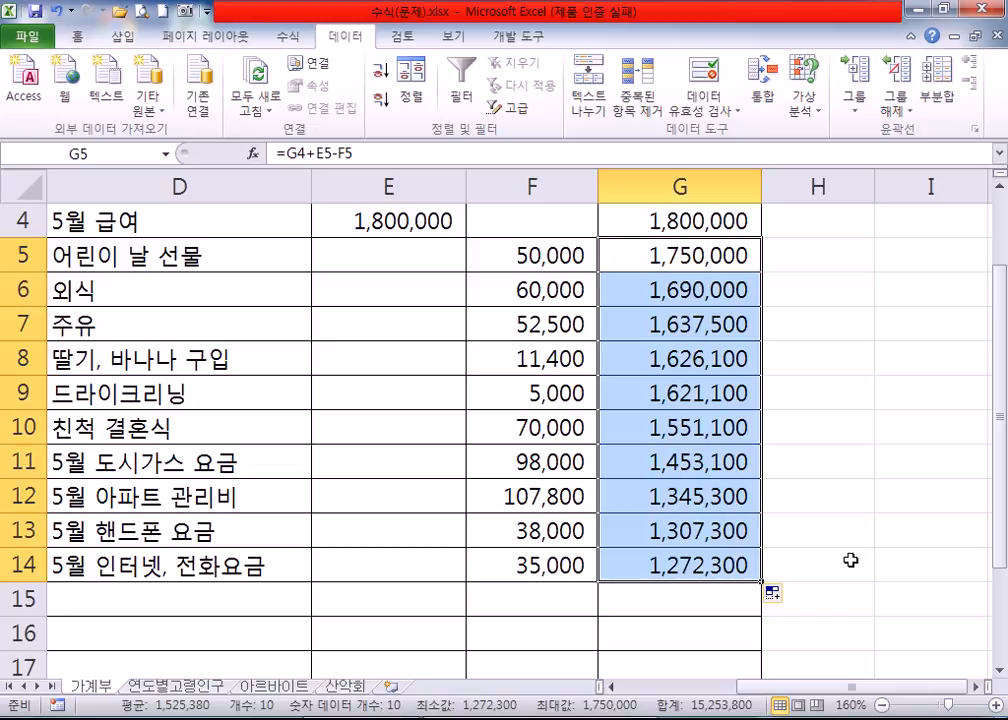
# Start a new ledger entry in row 15 by entering the date 5-29 in cell A15.
pyautogui.scroll(-1, 851, 560)
pyautogui.scroll(-3, 851, 560)
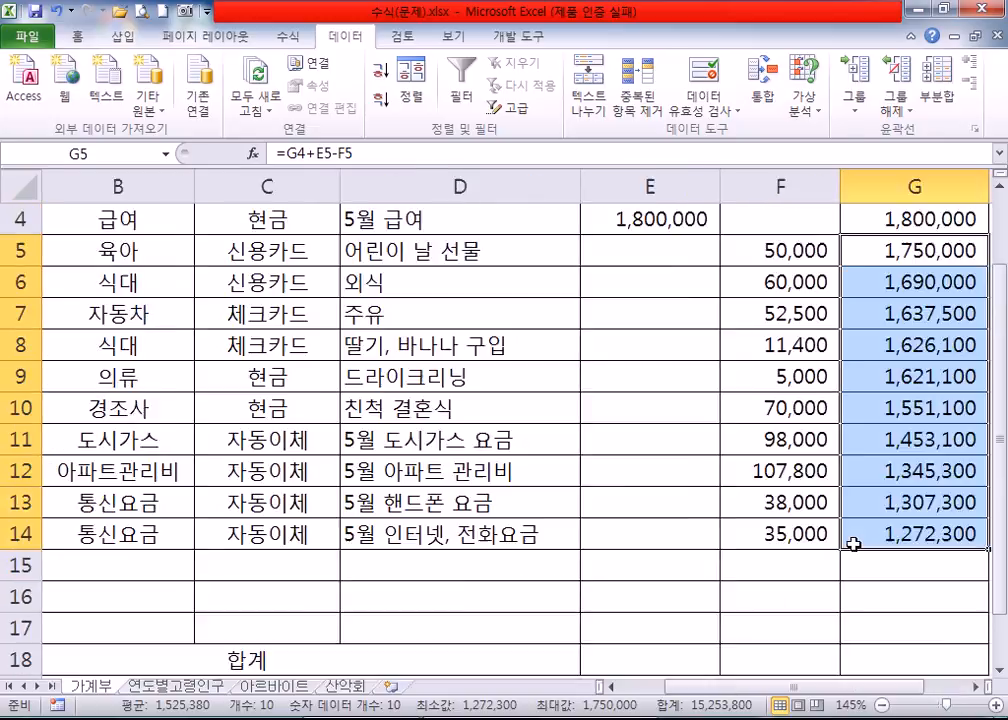
pyautogui.scroll(-1, 538, 464)
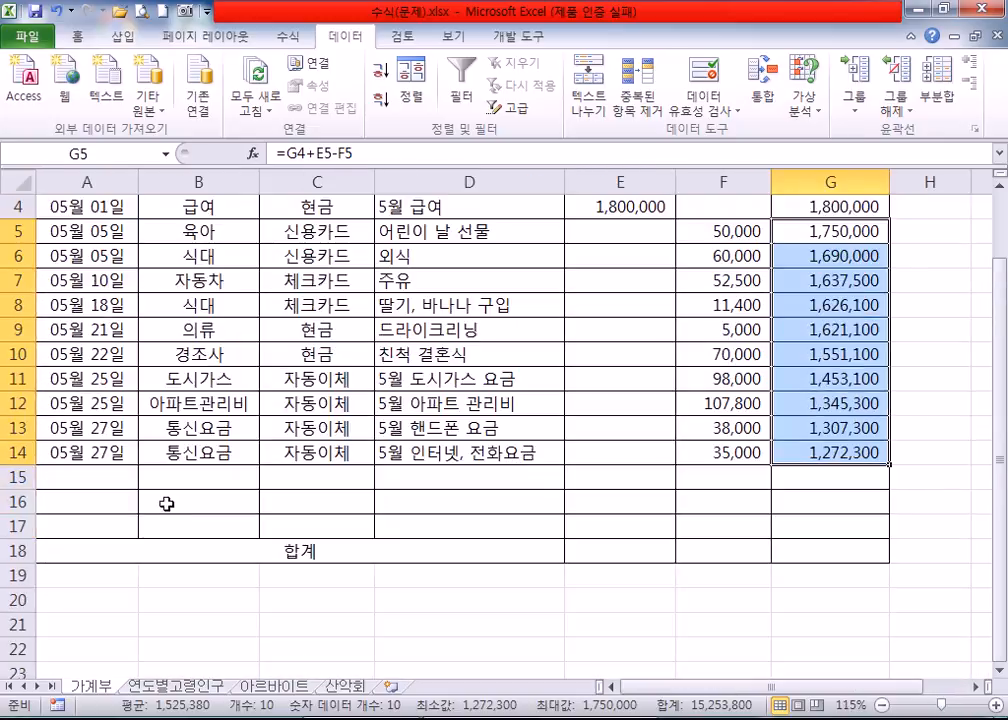
pyautogui.click(55, 478)
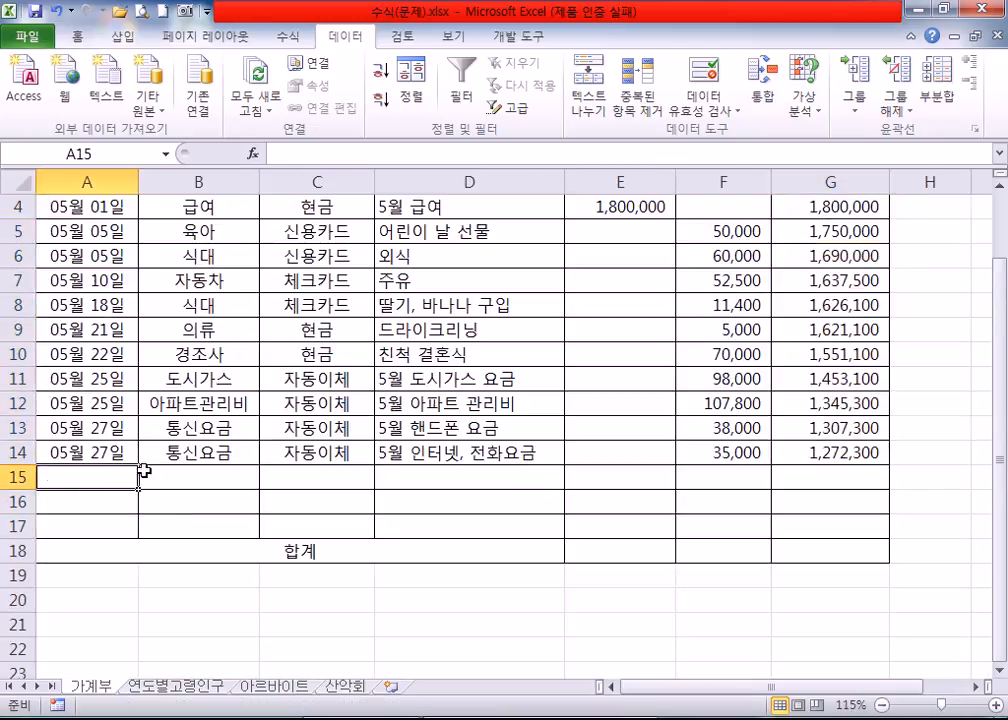
pyautogui.click(845, 476)
pyautogui.click(860, 455)
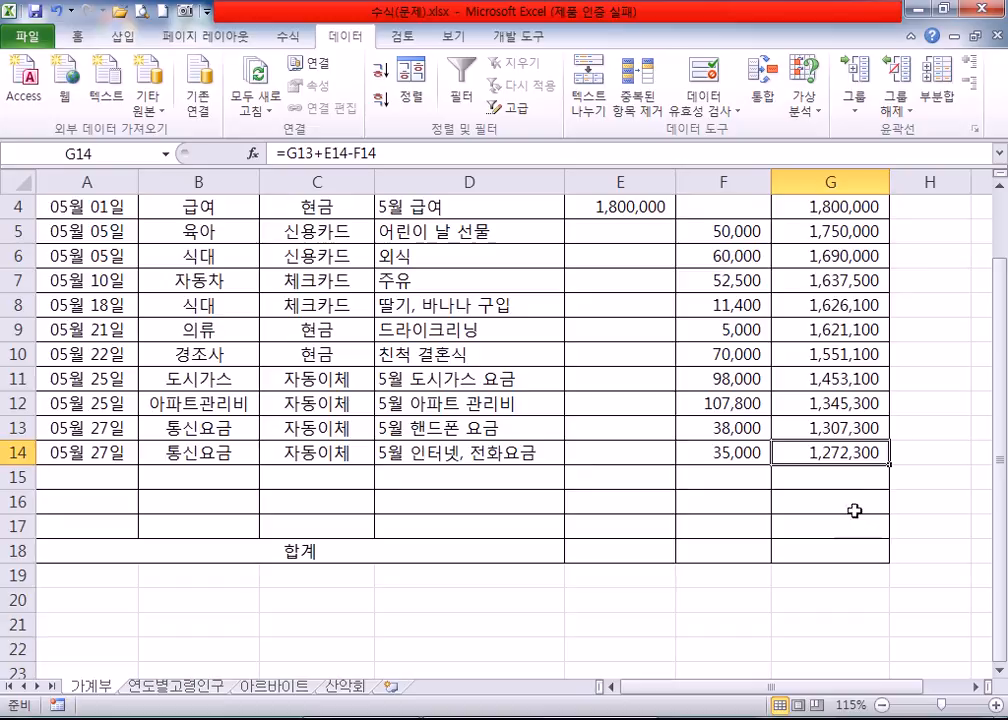
pyautogui.click(83, 472)
pyautogui.write('5')
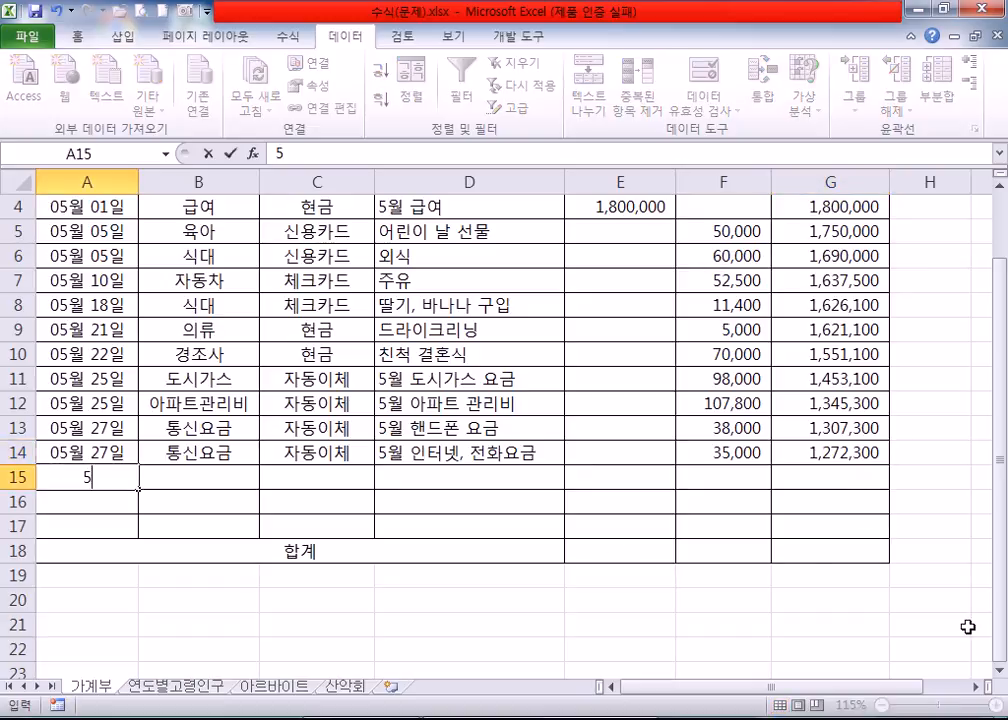
pyautogui.write('-29')
pyautogui.press('Tab')
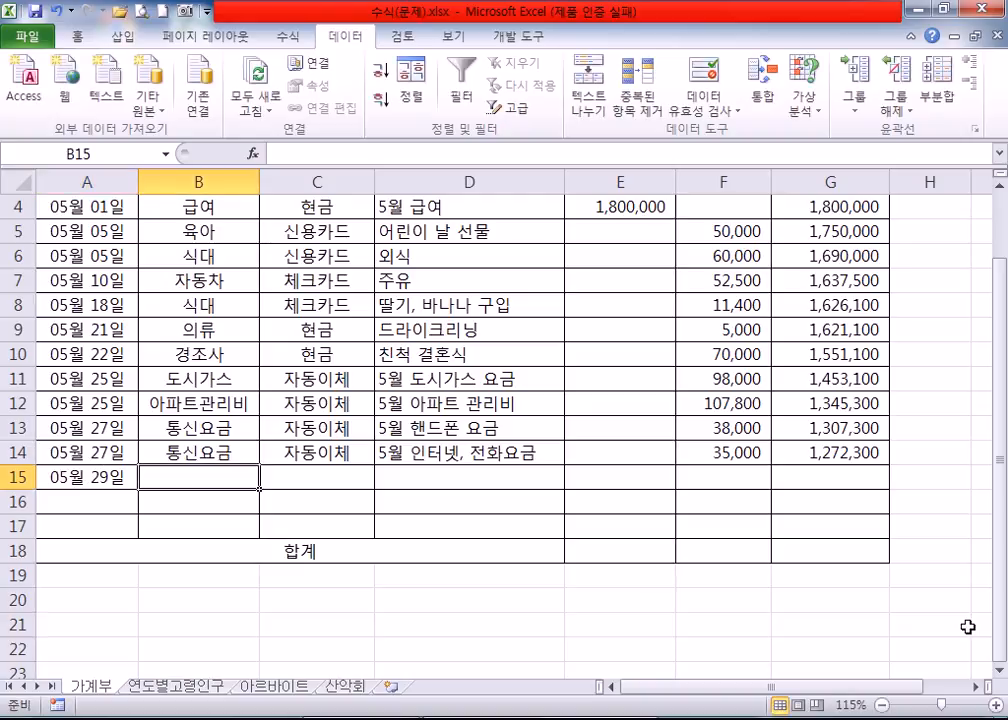
# Enter 의류 in B15 and 신용카드 in C15 for the new entry.
pyautogui.write('dmlf')
pyautogui.press('Escape')
pyautogui.write('의류')
pyautogui.press('Tab')
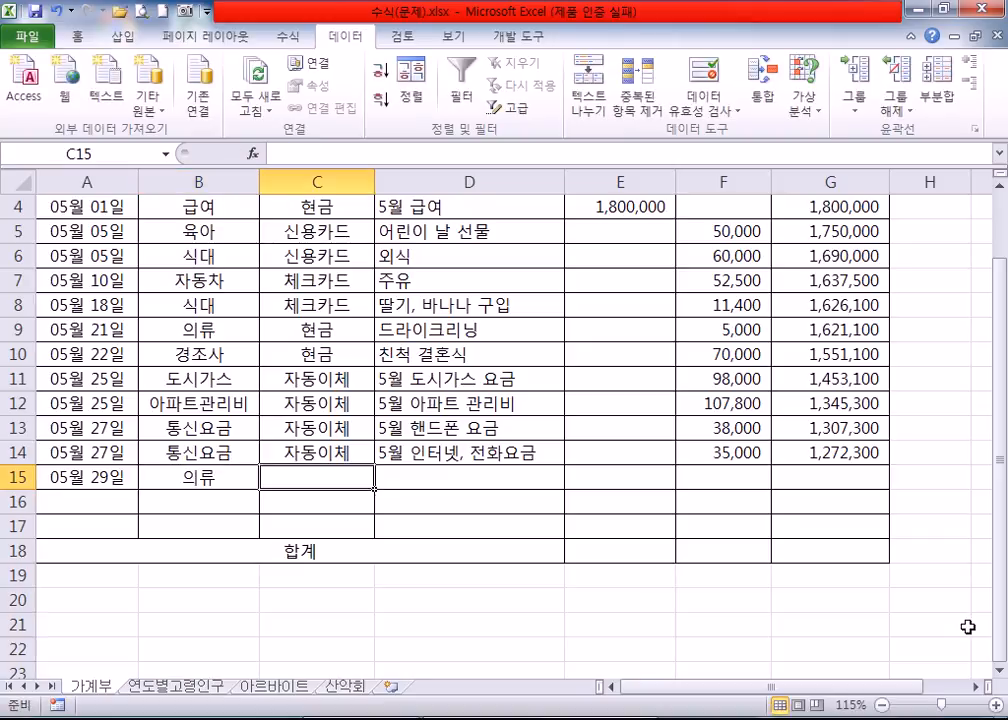
pyautogui.write('신용카드')
pyautogui.press('Tab')
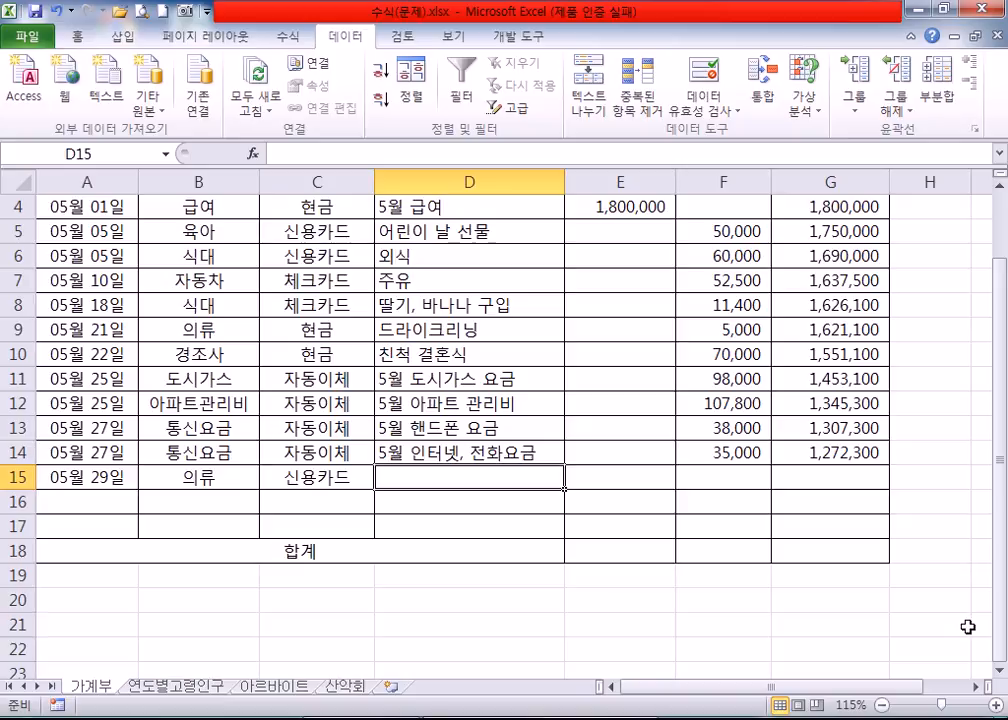
# Enter the description 양말구입 in D15 and the expense 5000 in F15, leaving the income cell E15 empty.
pyautogui.write('양말구입')
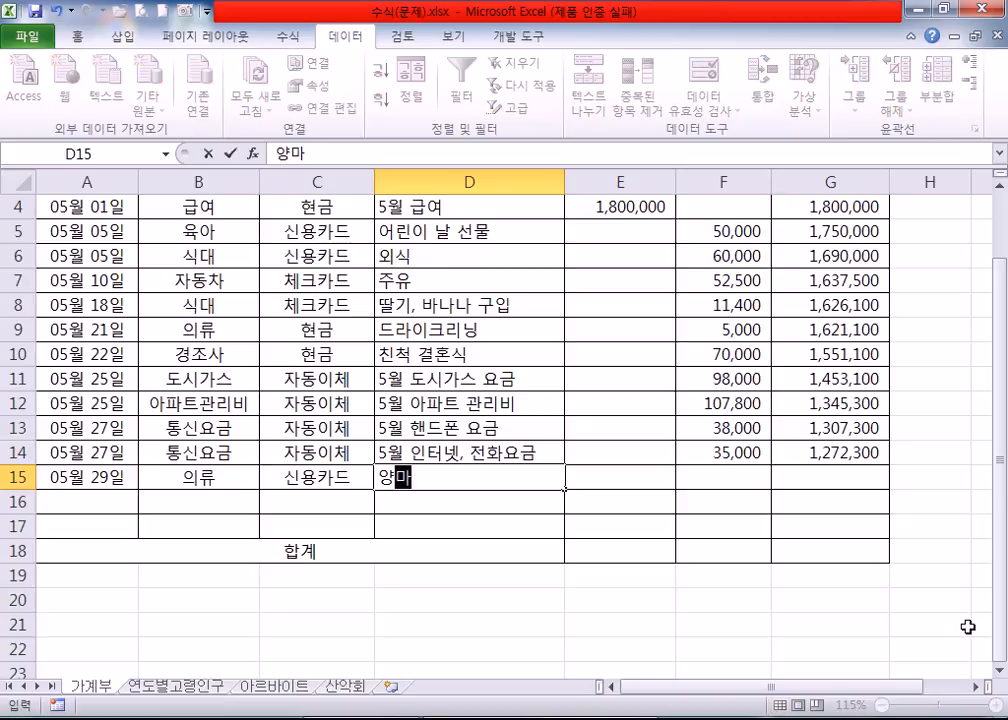
pyautogui.press('Tab')
pyautogui.press('Tab')
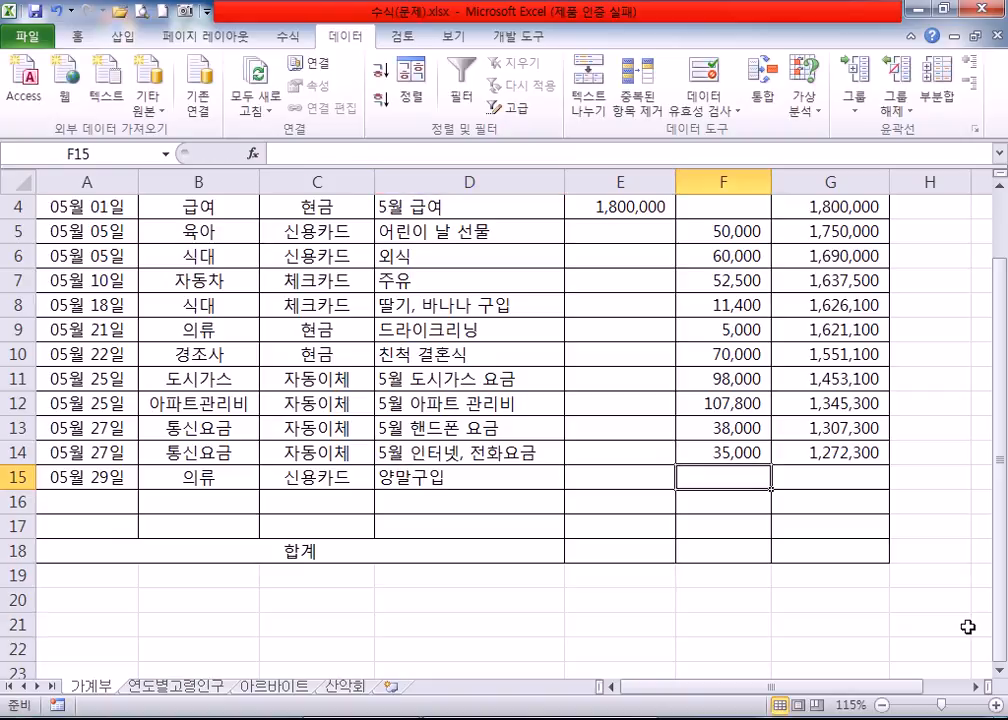
pyautogui.write('5000')
pyautogui.press('Tab')
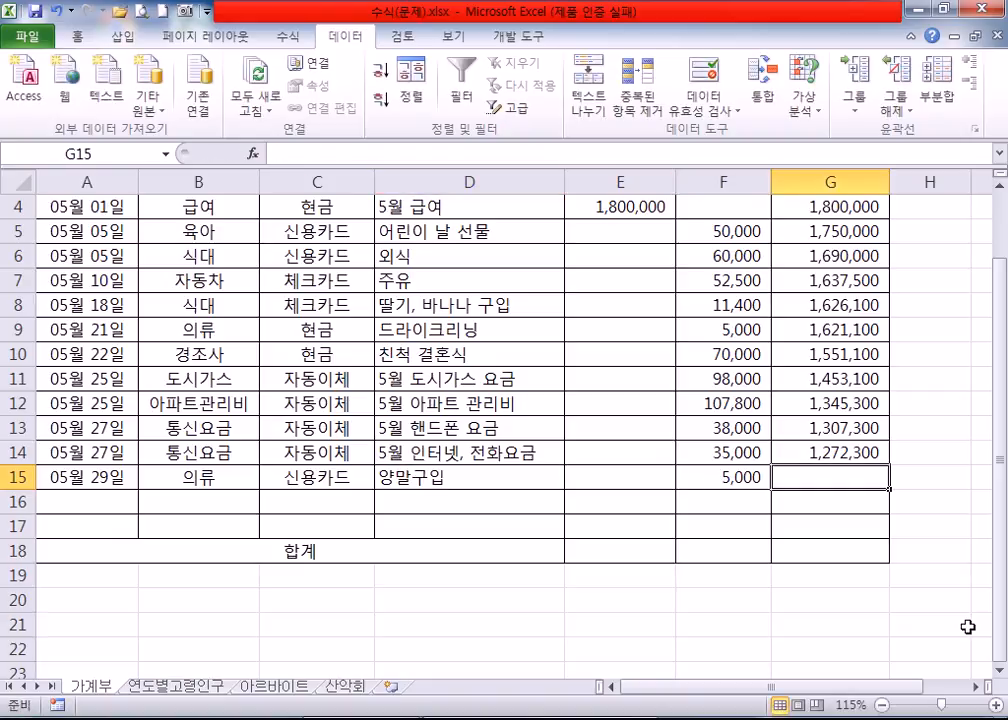
# Fill the running balance formula from G14 down to G15 and select G15 to check its formula.
pyautogui.scroll(-1, 880, 530)
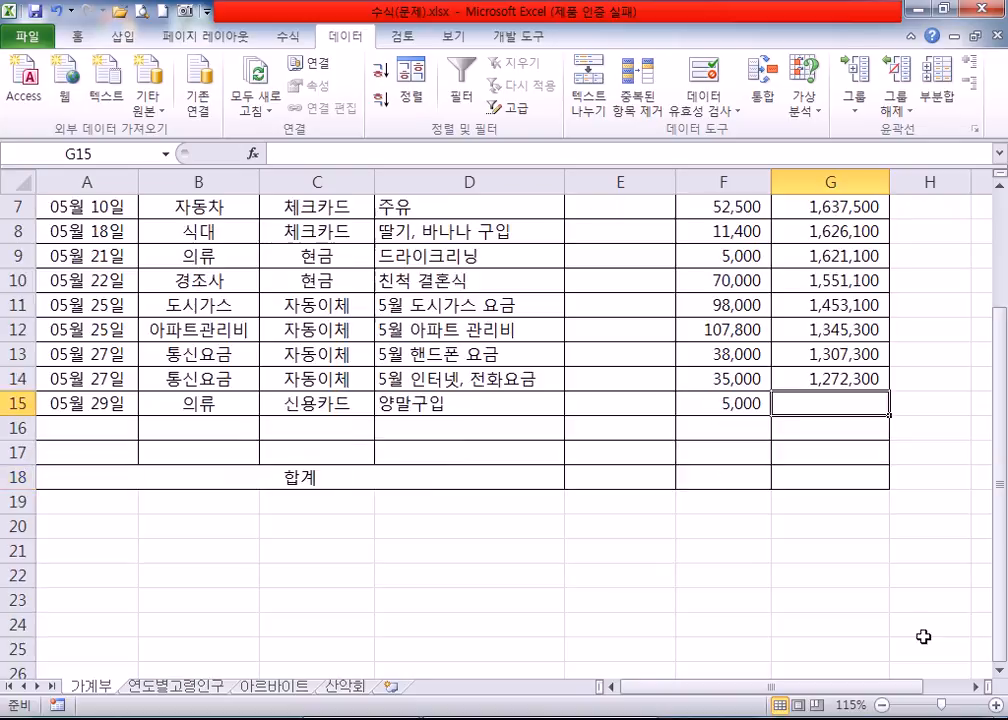
pyautogui.click(857, 380)
pyautogui.moveTo(889, 392); pyautogui.dragTo(890, 413)
pyautogui.click(832, 405)
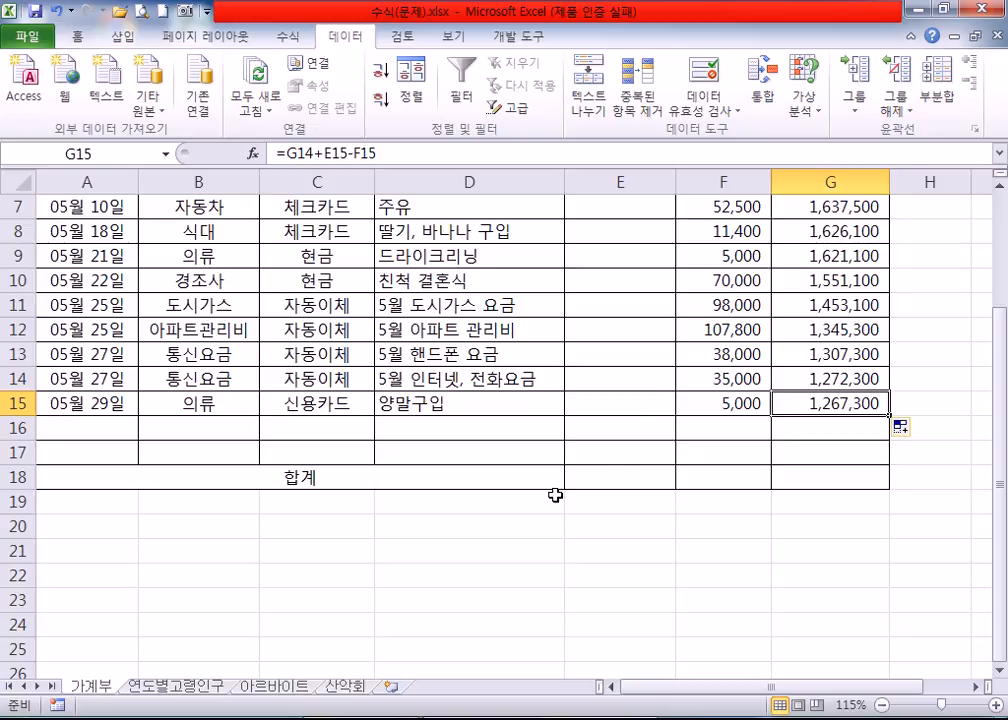
pyautogui.scroll(-4, 549, 497)
pyautogui.click(324, 308)
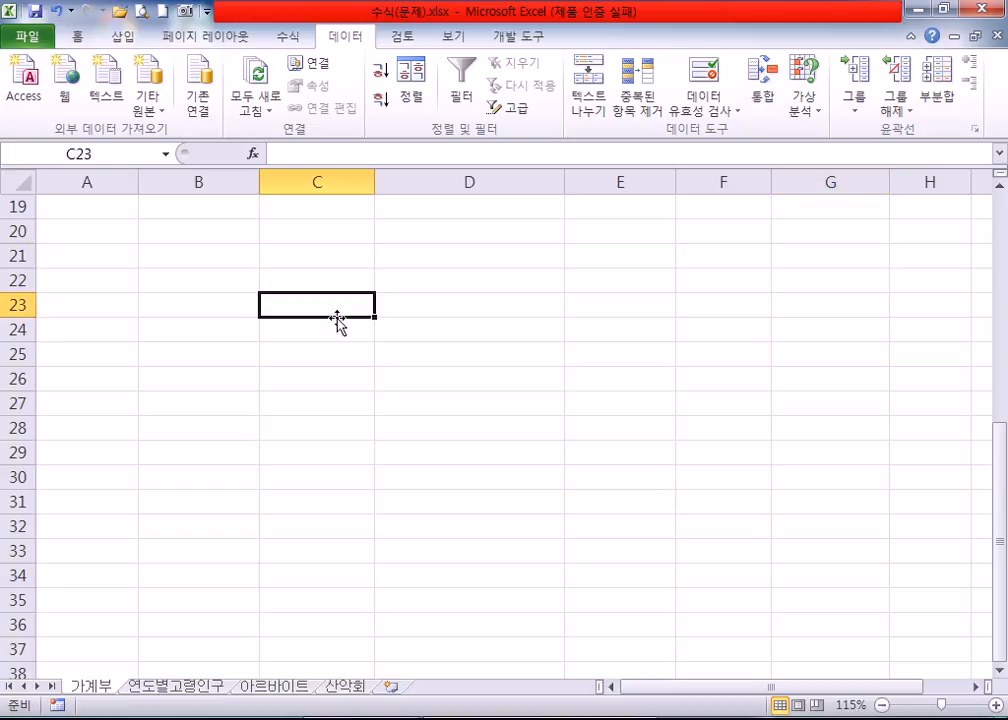
pyautogui.write('=')
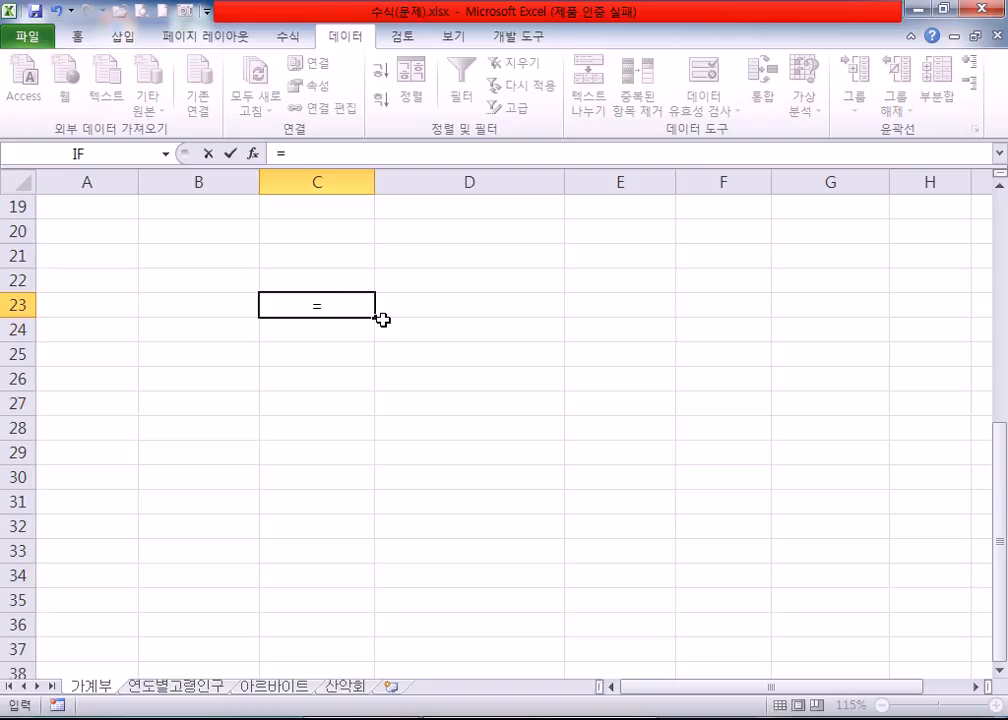
pyautogui.press('Escape')
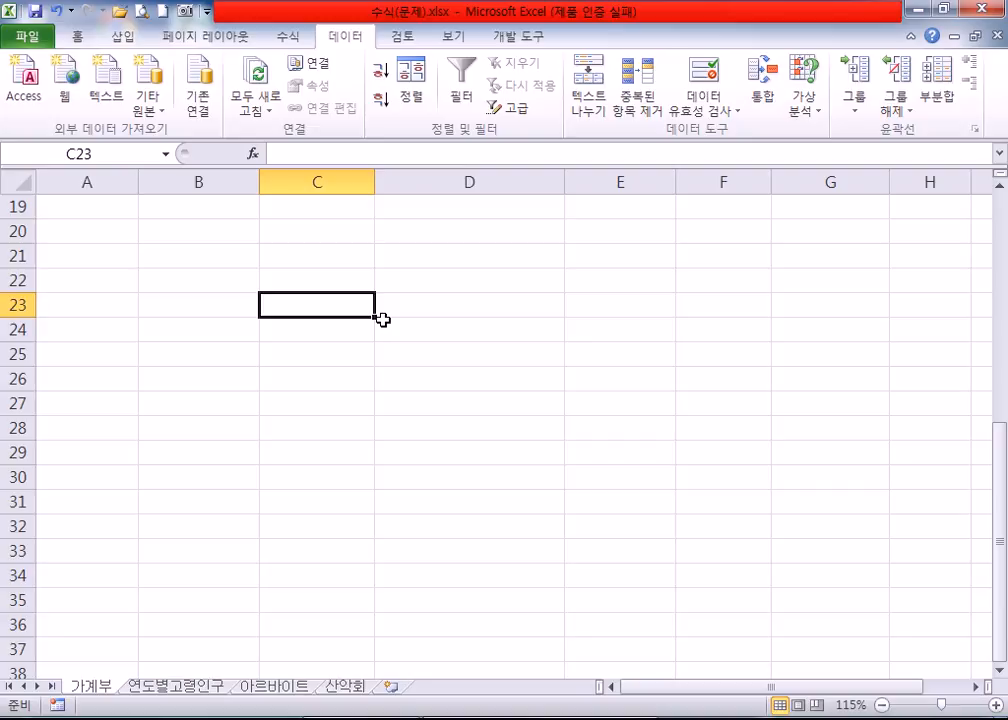
# Open Notepad (메모장), move its window higher on the screen and write 국어+영어= on the first line.
pyautogui.press('super')
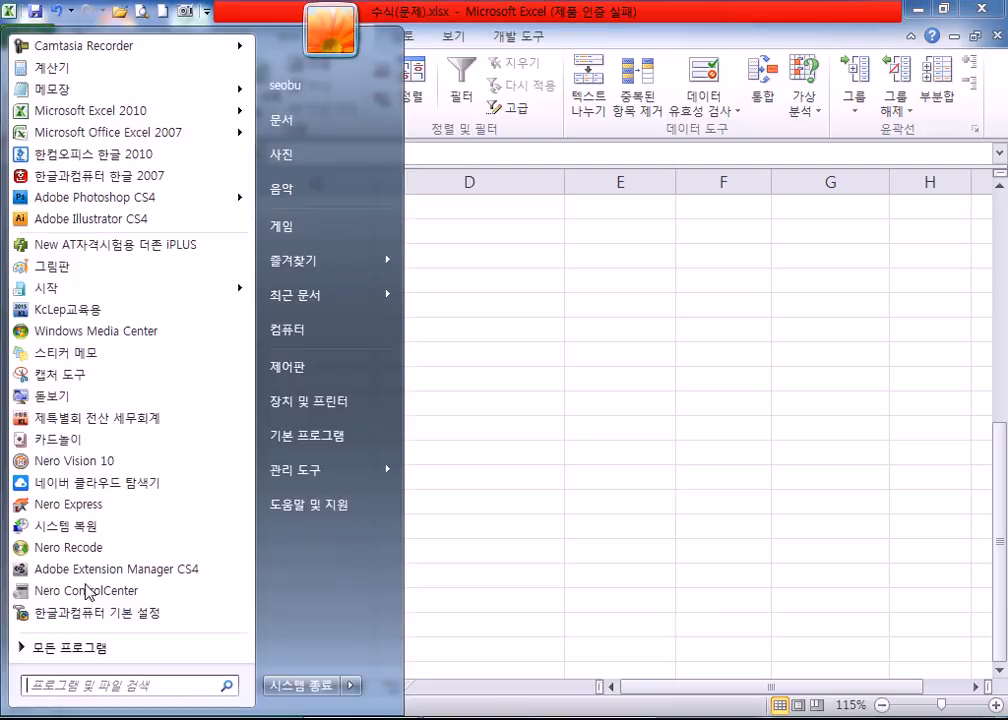
pyautogui.click(108, 89)
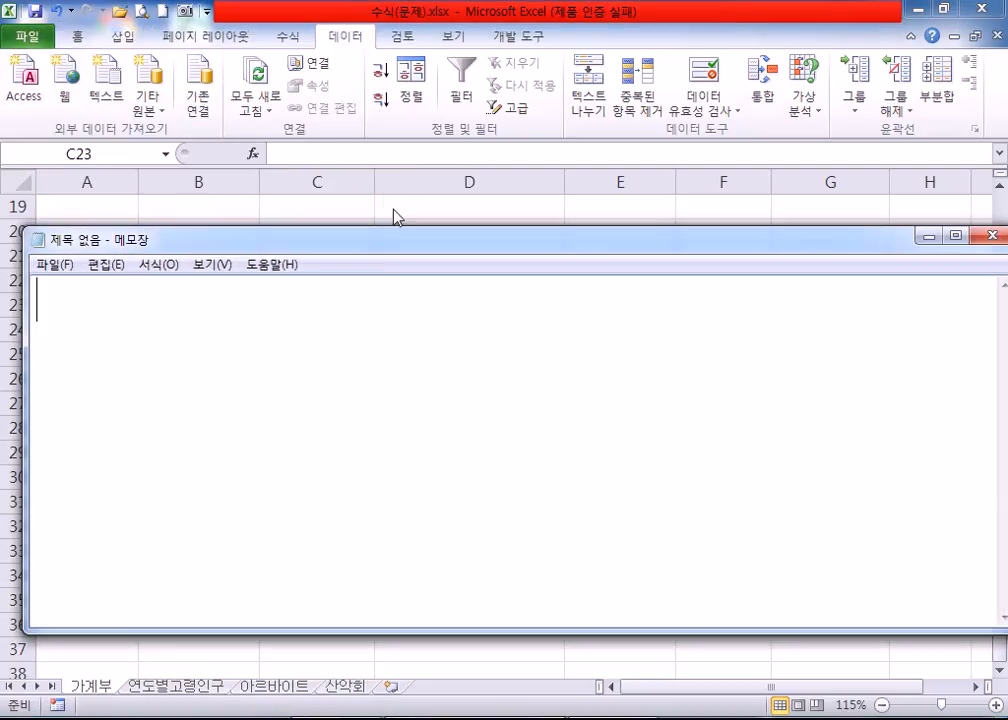
pyautogui.moveTo(388, 253); pyautogui.dragTo(372, 70)
pyautogui.write('국어+영')
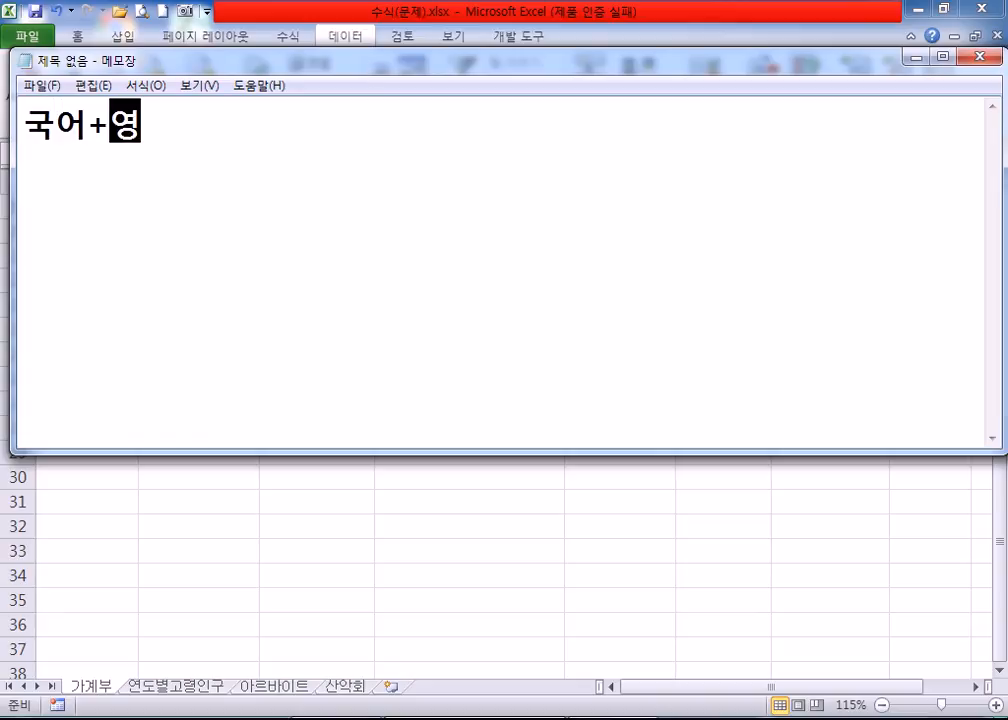
pyautogui.write('어=')
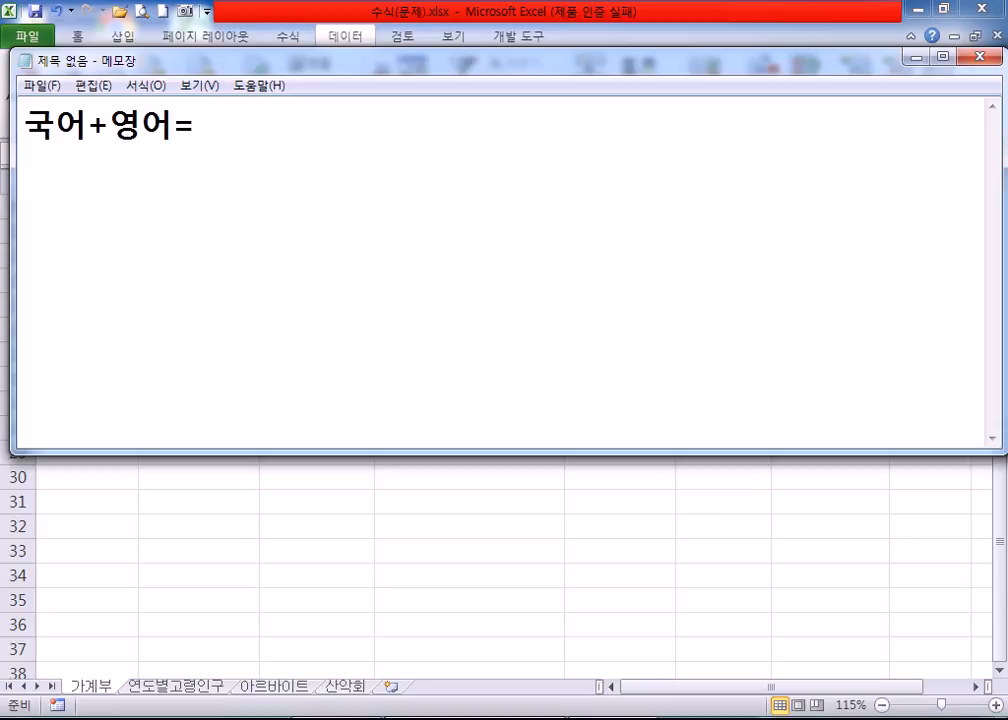
# Write the Excel-style version =국어+영어 on the second line of the note.
pyautogui.press('Return')
pyautogui.write('=국어')
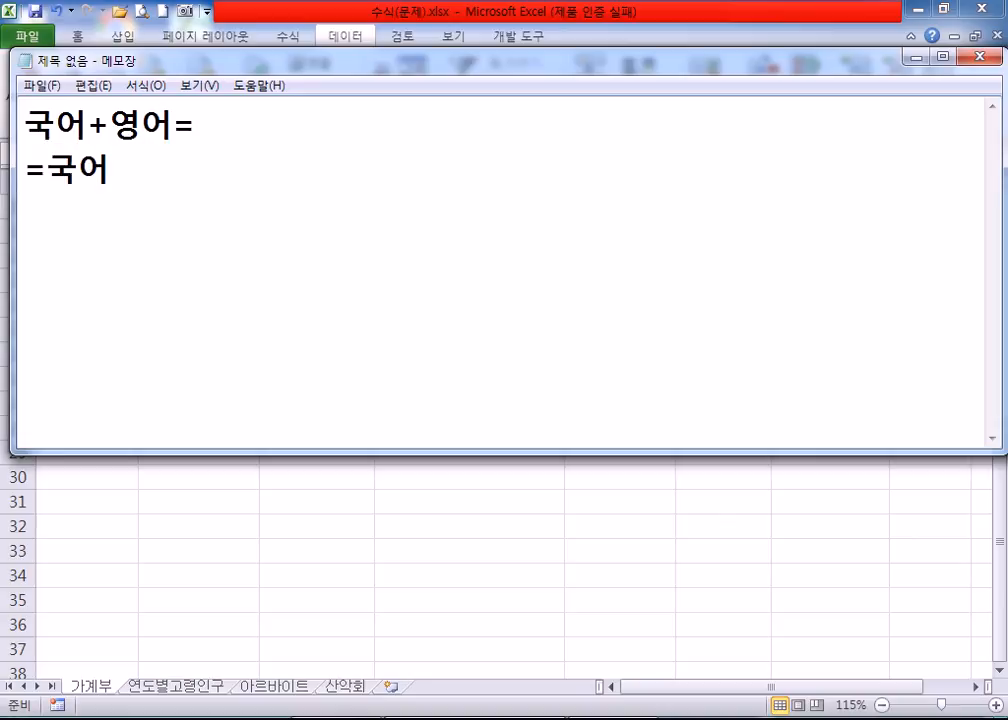
pyautogui.write('+영ㅇㅓ')
pyautogui.press('Return')
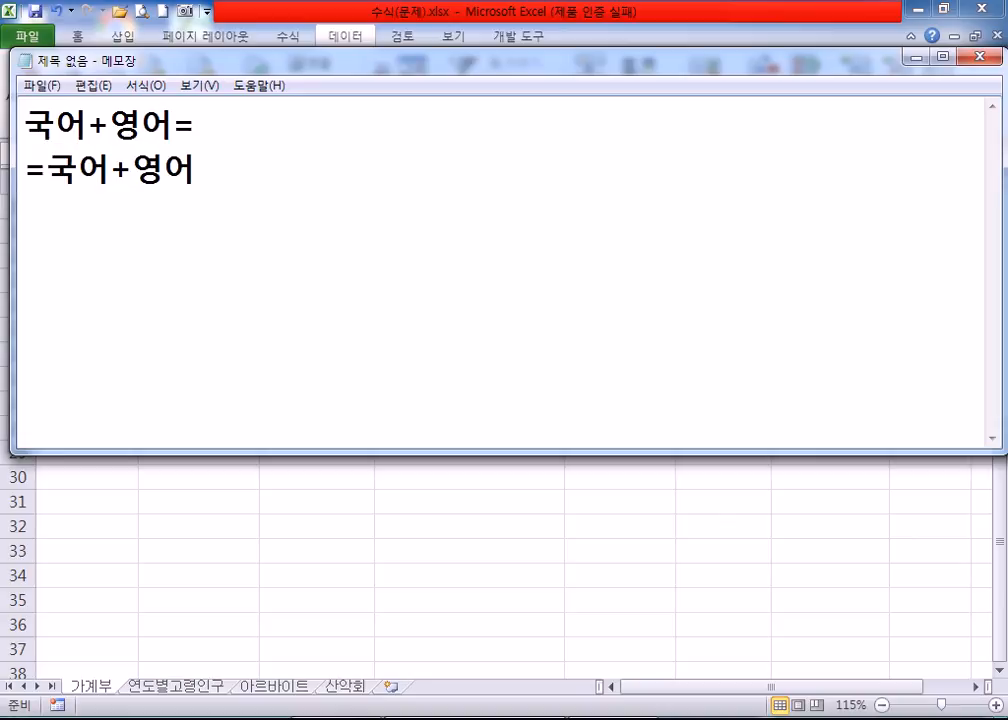
# Label the first line of the note "수학 :" and the second line "엑셀 :".
pyautogui.hotkey('ctrl', 'Home')
pyautogui.write('수학 ')
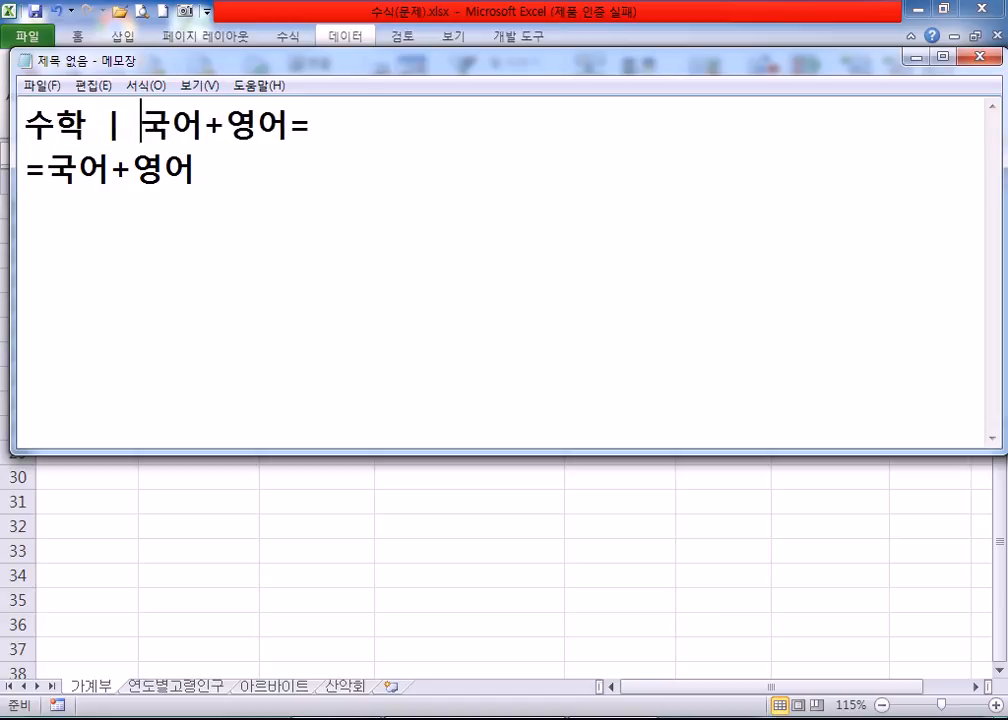
pyautogui.write(':')
pyautogui.press('Down')
pyautogui.press('Home')
pyautogui.write('엑셀 :')
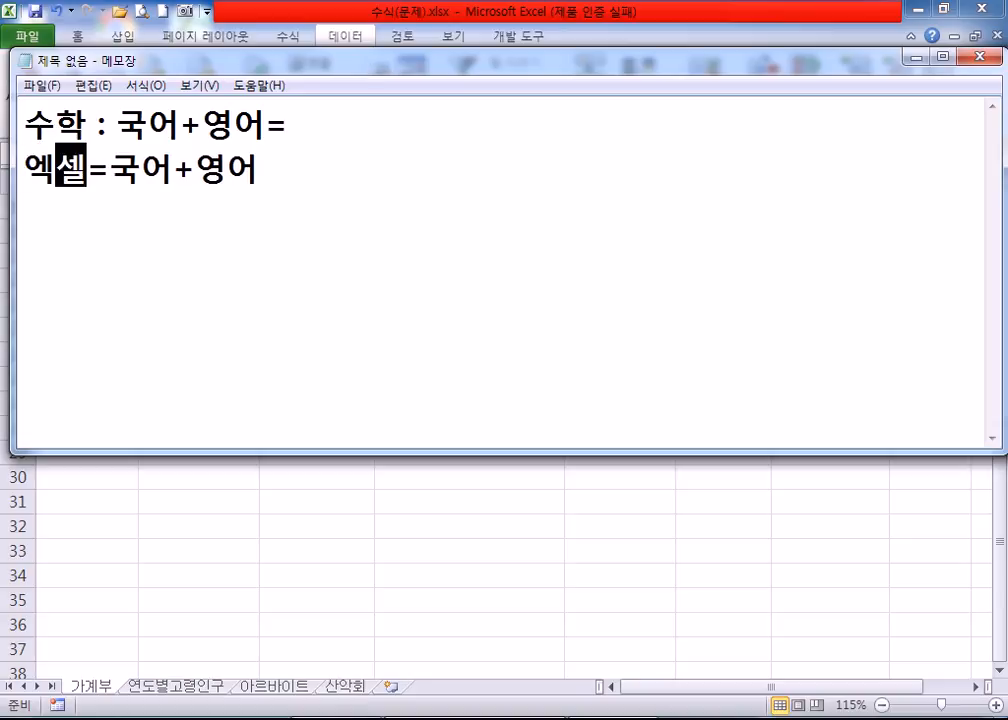
pyautogui.press('Down')
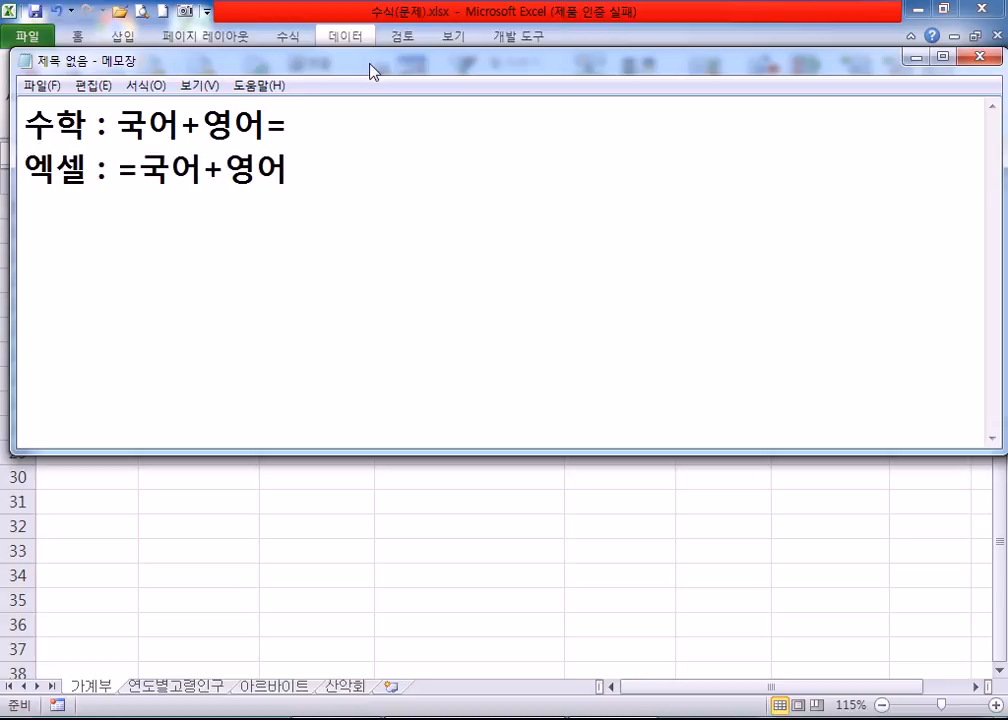
# Add the arithmetic operators + - * below the two formula examples, separated by a blank line.
pyautogui.press('Down')
pyautogui.press('Return')
pyautogui.write('+ - *')
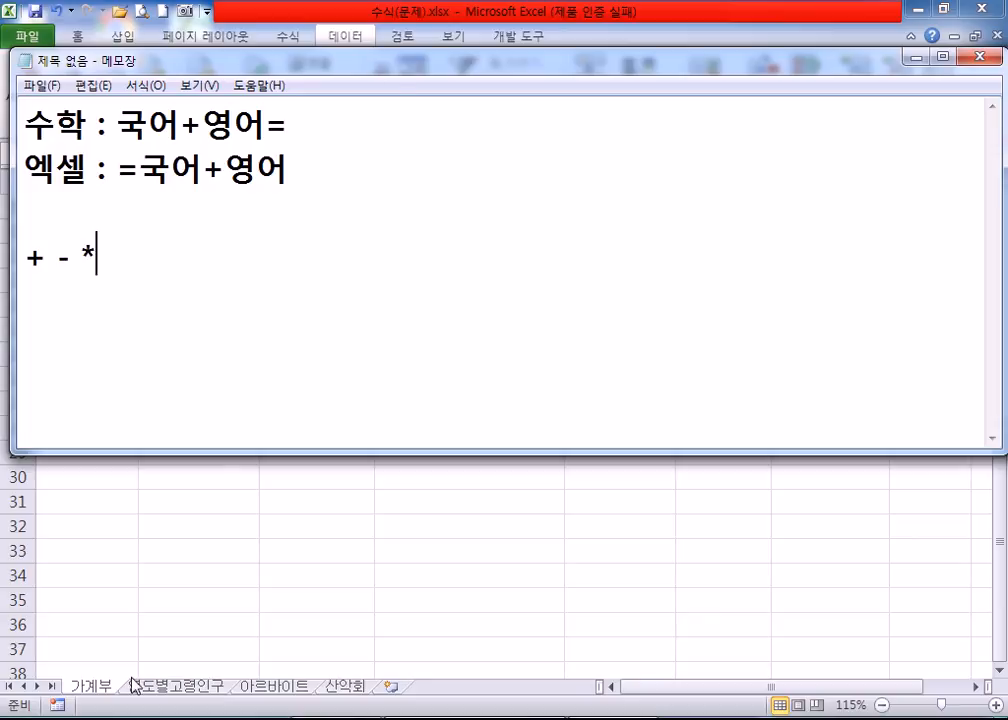
# Open Paint (그림판) and brush a large asterisk from three crossing strokes on the left half of the canvas.
pyautogui.press('super')
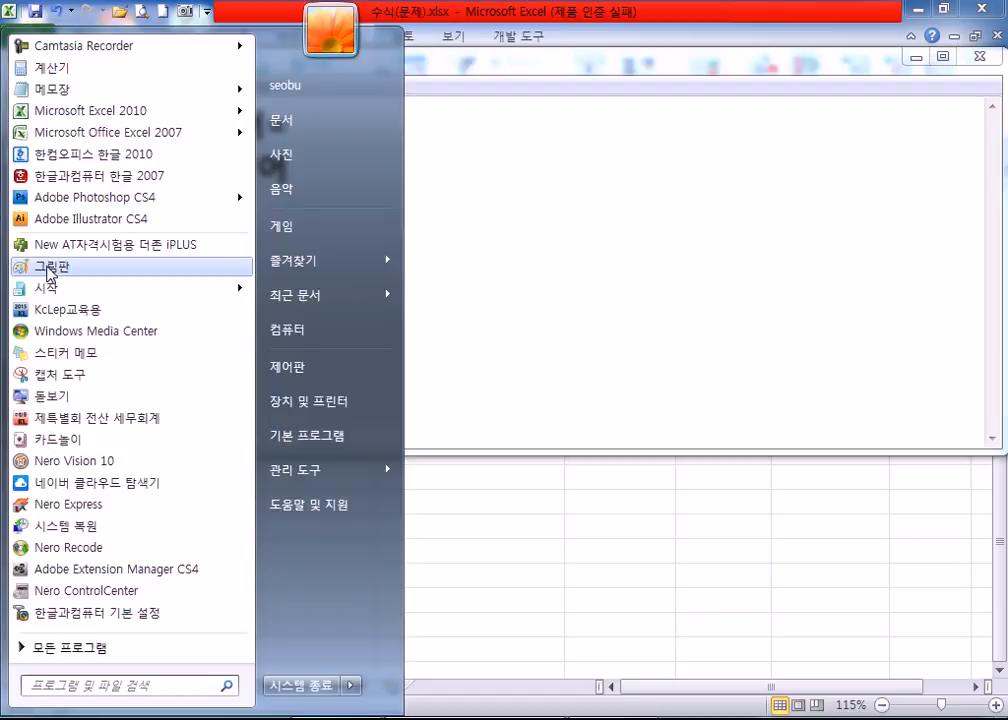
pyautogui.click(48, 268)
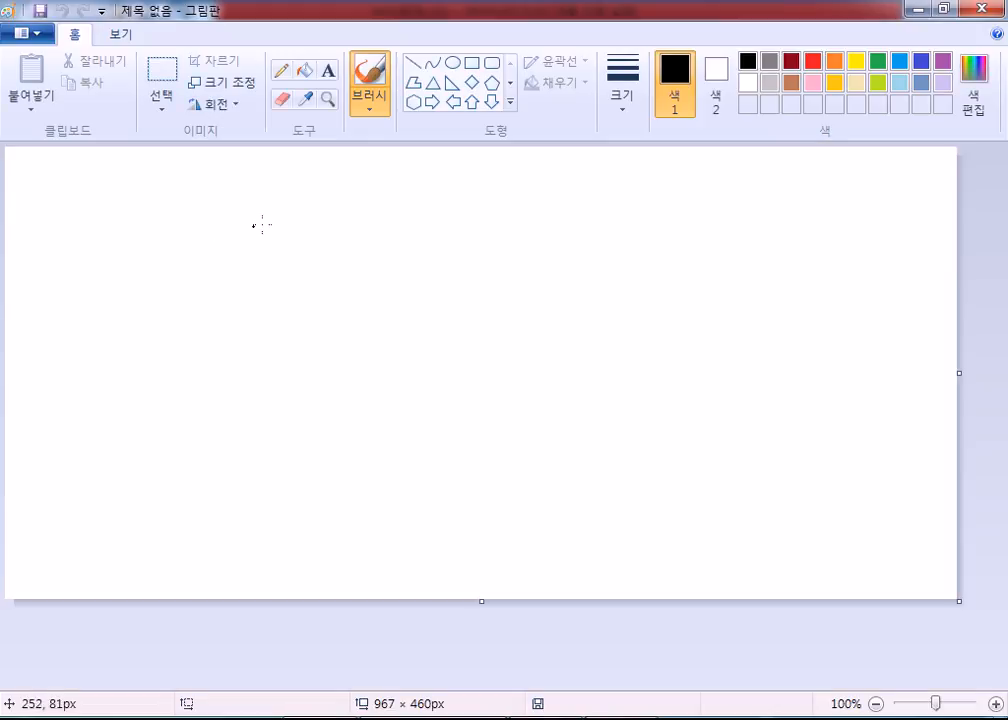
pyautogui.moveTo(288, 208)
pyautogui.mouseDown()
pyautogui.moveTo(151, 333)
pyautogui.moveTo(150, 318)
pyautogui.mouseUp()
pyautogui.moveTo(158, 212); pyautogui.dragTo(239, 348)
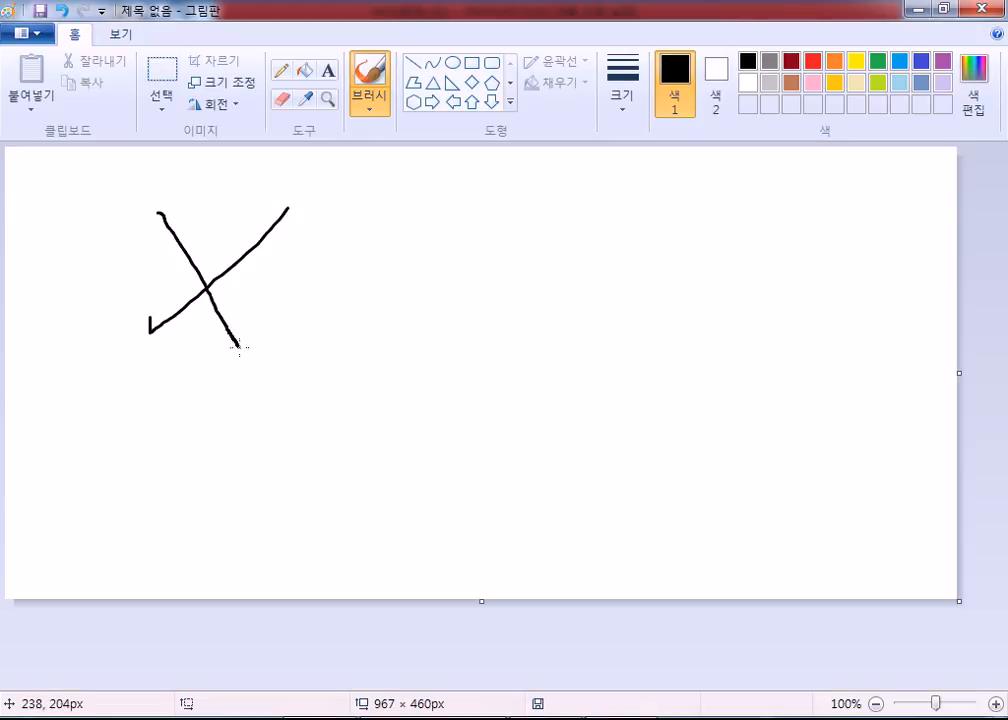
pyautogui.moveTo(152, 274); pyautogui.dragTo(297, 289)
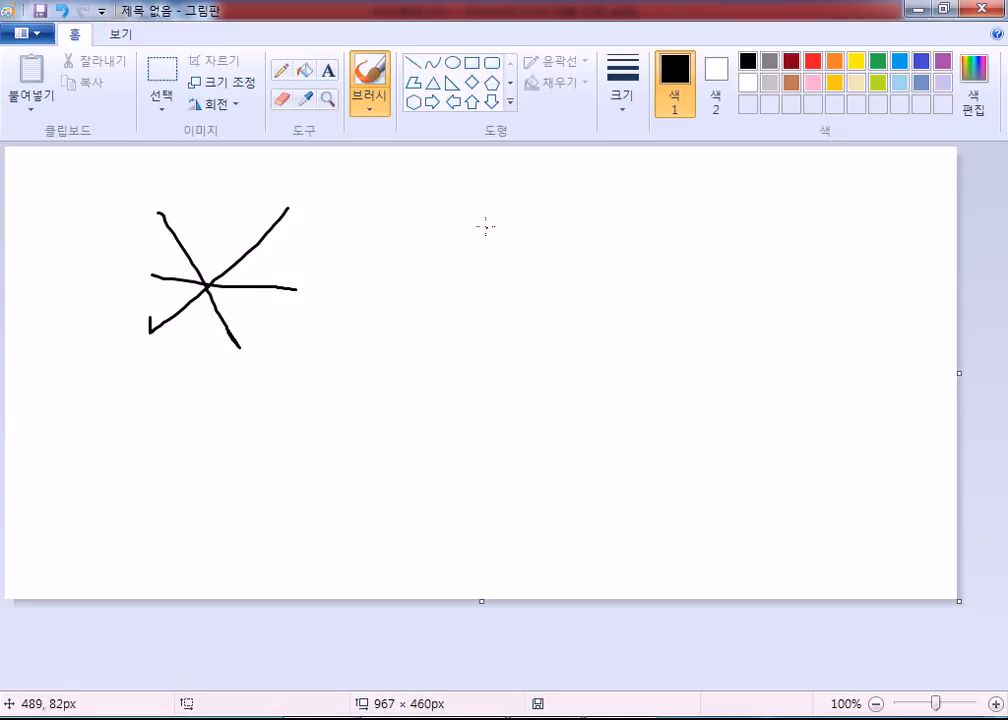
# Brush a five-armed asterisk in the middle of the Paint canvas and compare it with the * in Notepad.
pyautogui.moveTo(477, 200)
pyautogui.mouseDown()
pyautogui.moveTo(477, 270)
pyautogui.moveTo(540, 250)
pyautogui.mouseUp()
pyautogui.moveTo(477, 277)
pyautogui.mouseDown()
pyautogui.moveTo(443, 254)
pyautogui.moveTo(436, 305)
pyautogui.moveTo(508, 306)
pyautogui.mouseUp()
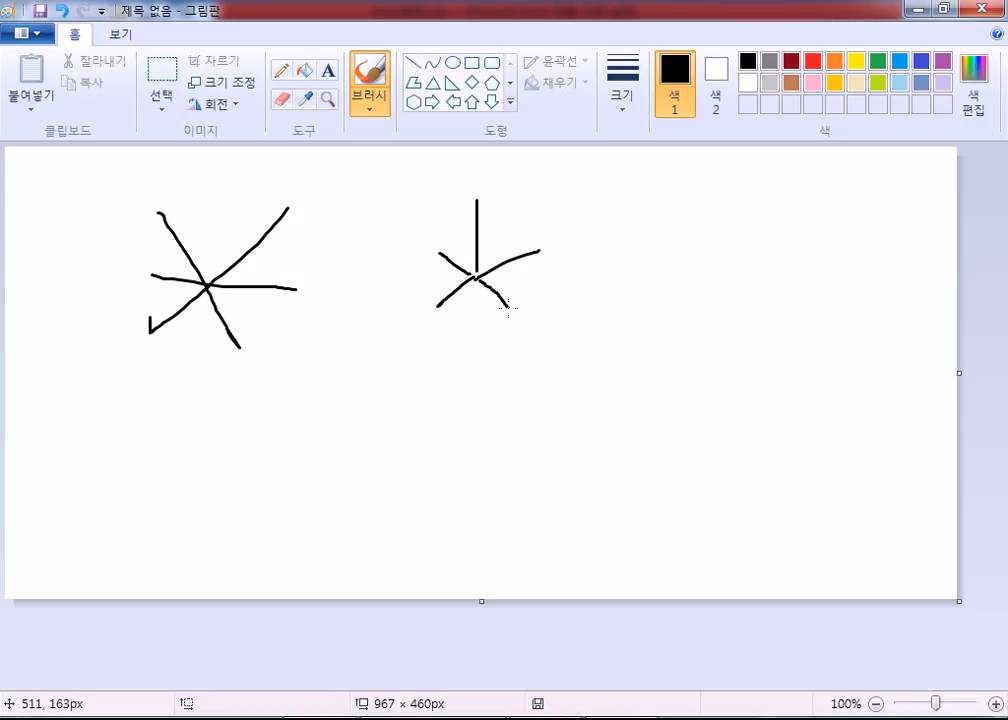
pyautogui.hotkey('alt', 'Tab')
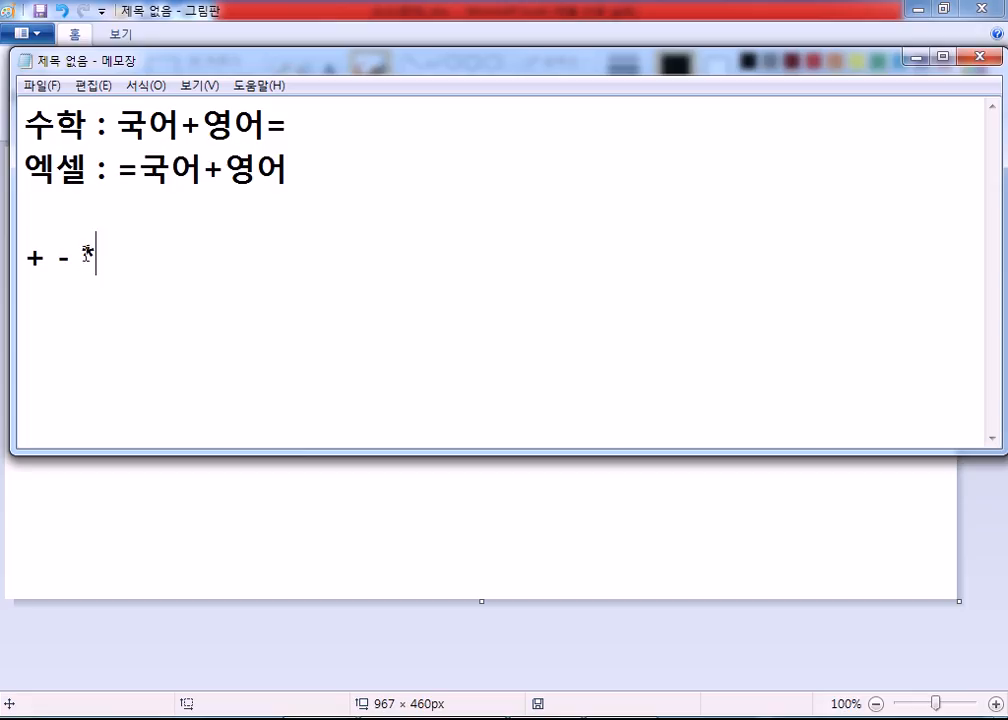
pyautogui.hotkey('alt', 'Tab')
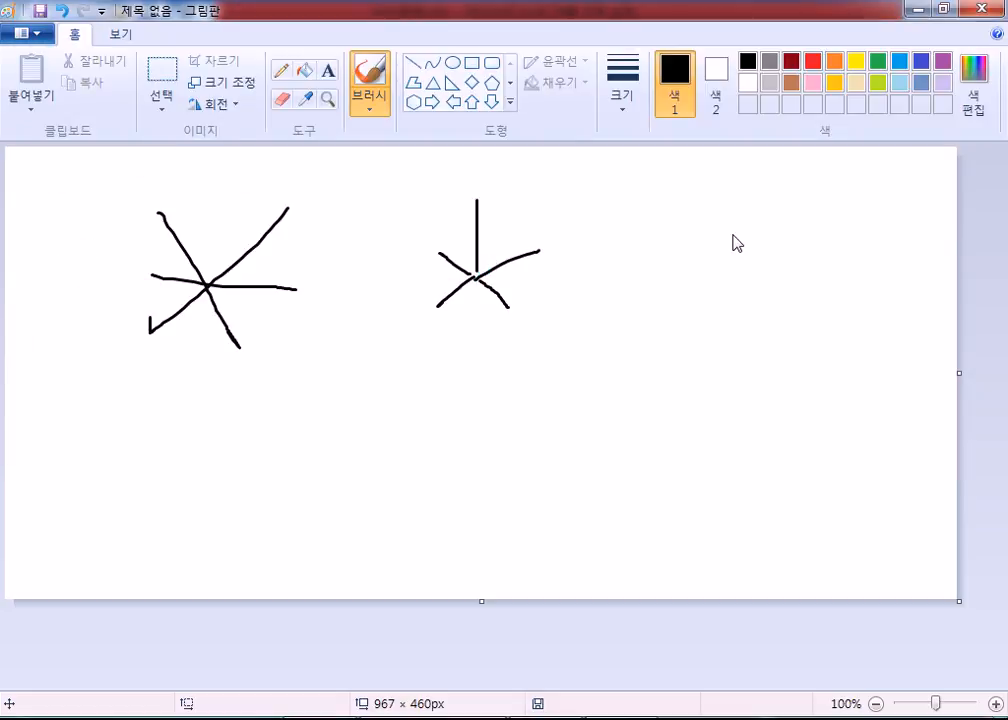
pyautogui.hotkey('alt', 'Tab')
pyautogui.hotkey('alt', 'Tab')
pyautogui.hotkey('alt', 'Tab')
pyautogui.hotkey('alt', 'Tab')
# Brush another asterisk from two crossing diagonals and a horizontal stroke on the right half of the canvas.
pyautogui.click(615, 300)
pyautogui.moveTo(767, 229); pyautogui.dragTo(669, 349)
pyautogui.moveTo(671, 237); pyautogui.dragTo(745, 352)
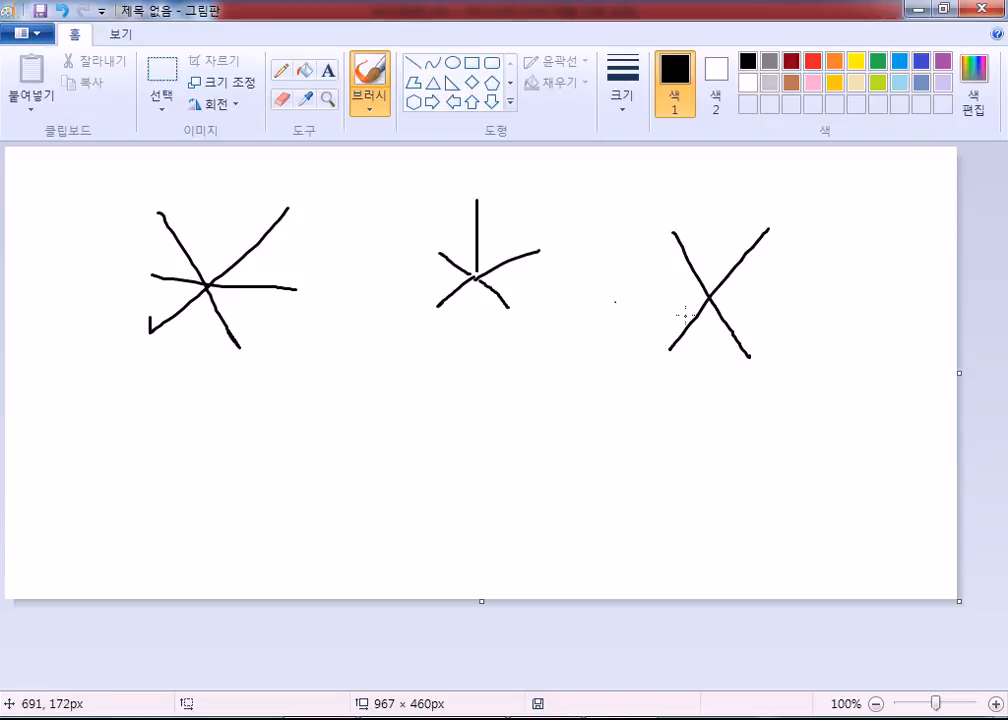
pyautogui.moveTo(652, 300); pyautogui.dragTo(786, 296)
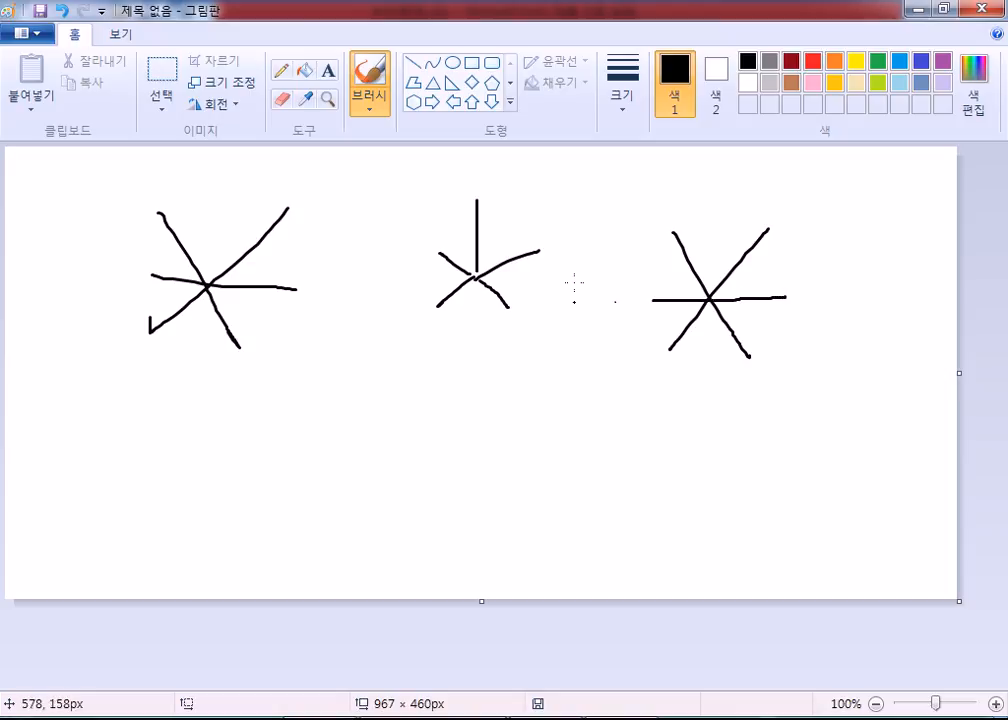
# Brush a diagonal slash below the asterisks, and switch back to Notepad (메모장).
pyautogui.moveTo(405, 409); pyautogui.dragTo(302, 494)
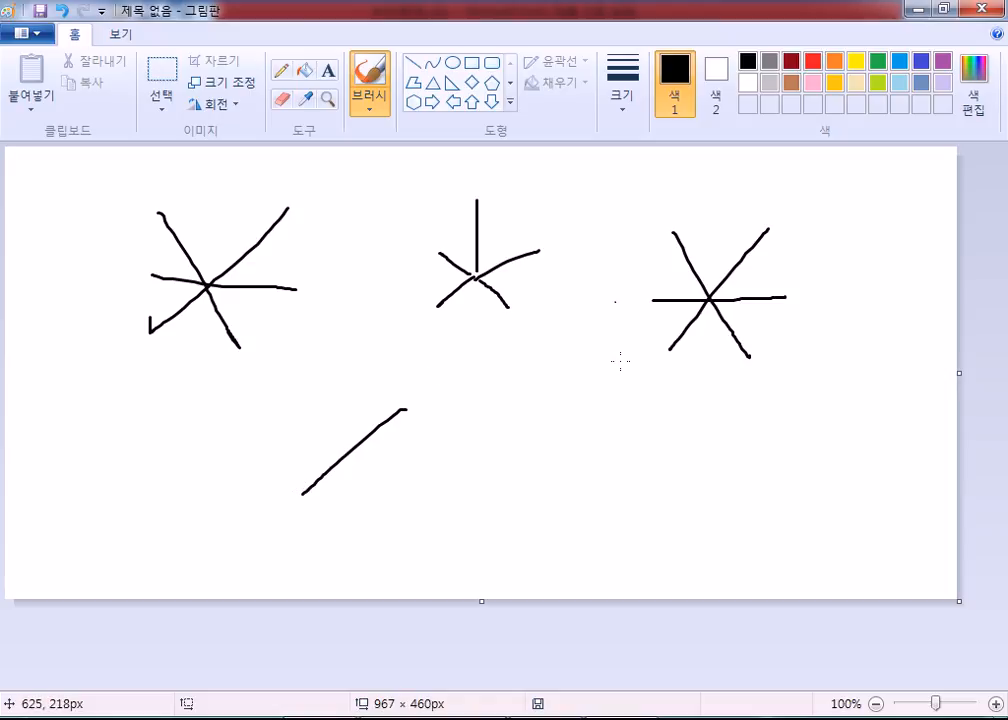
pyautogui.hotkey('alt', 'Tab')
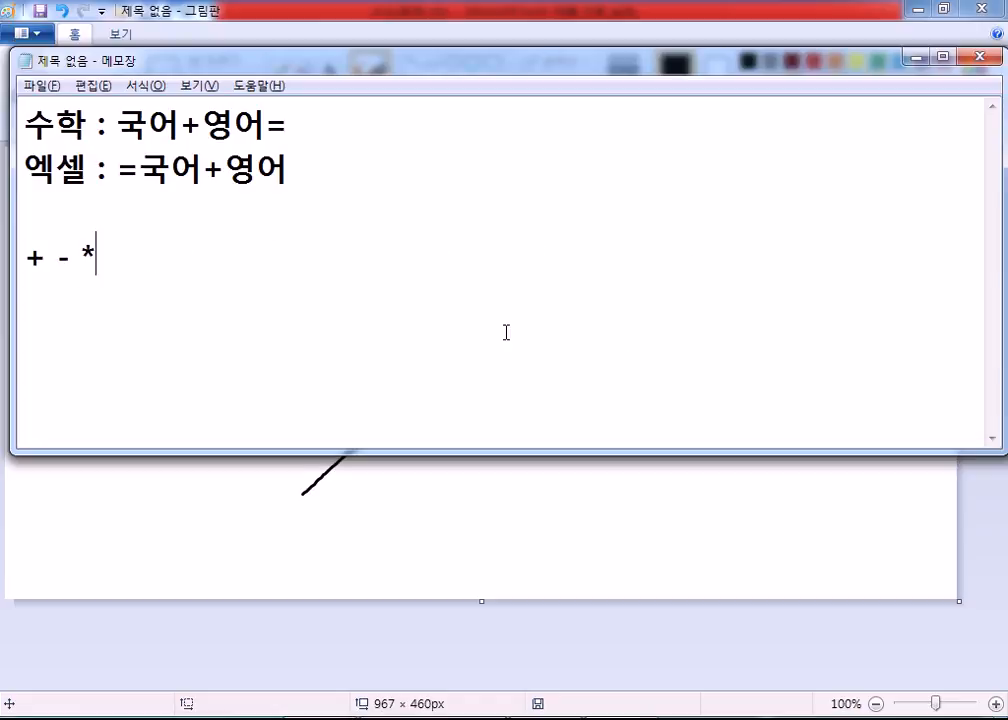
# Replace the operator line + - * with WXY and add 2X3 on the line below it.
pyautogui.press('BackSpace')
pyautogui.press('BackSpace')
pyautogui.press('BackSpace')
pyautogui.press('BackSpace')
pyautogui.press('BackSpace')
pyautogui.write('ㅌ')
pyautogui.press('BackSpace')
pyautogui.write('X')
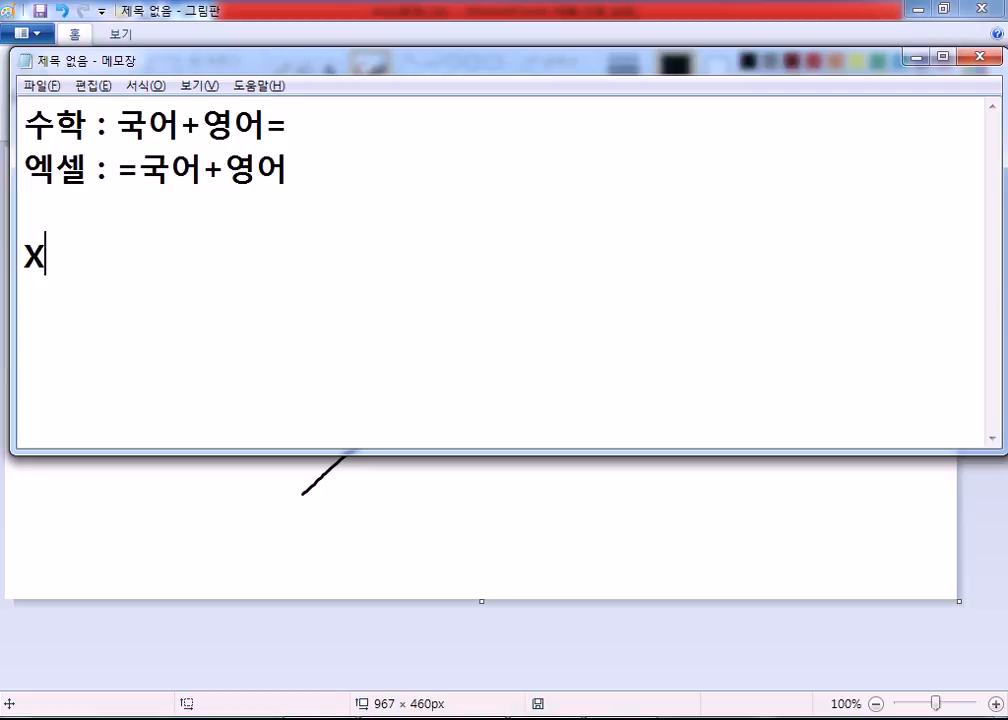
pyautogui.press('BackSpace')
pyautogui.write('WXY')
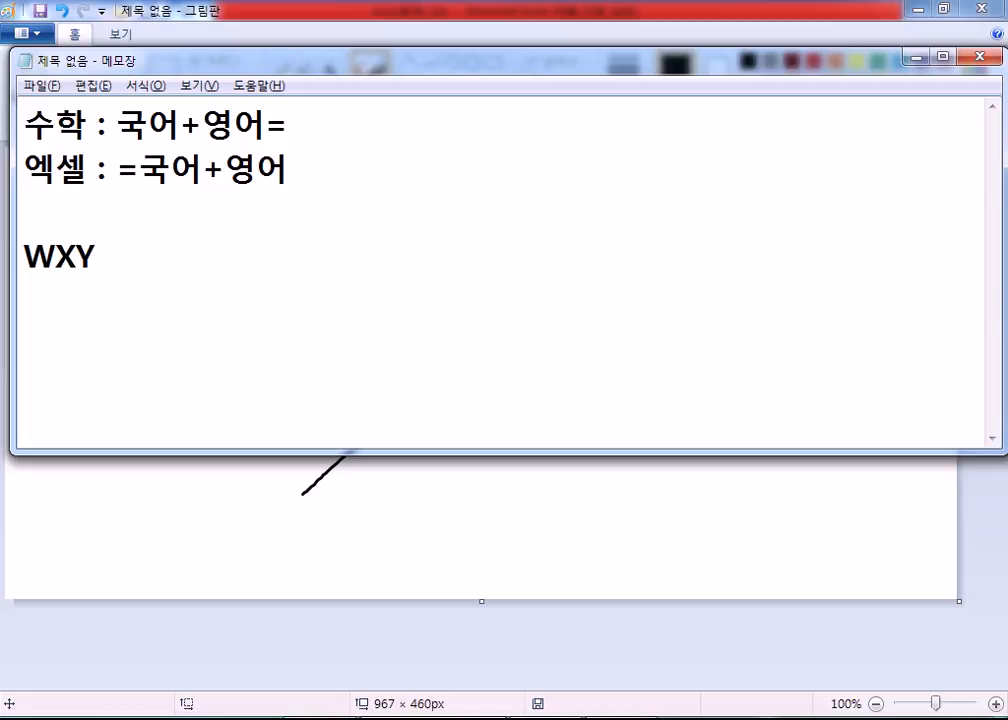
pyautogui.press('Return')
pyautogui.write('2X3')
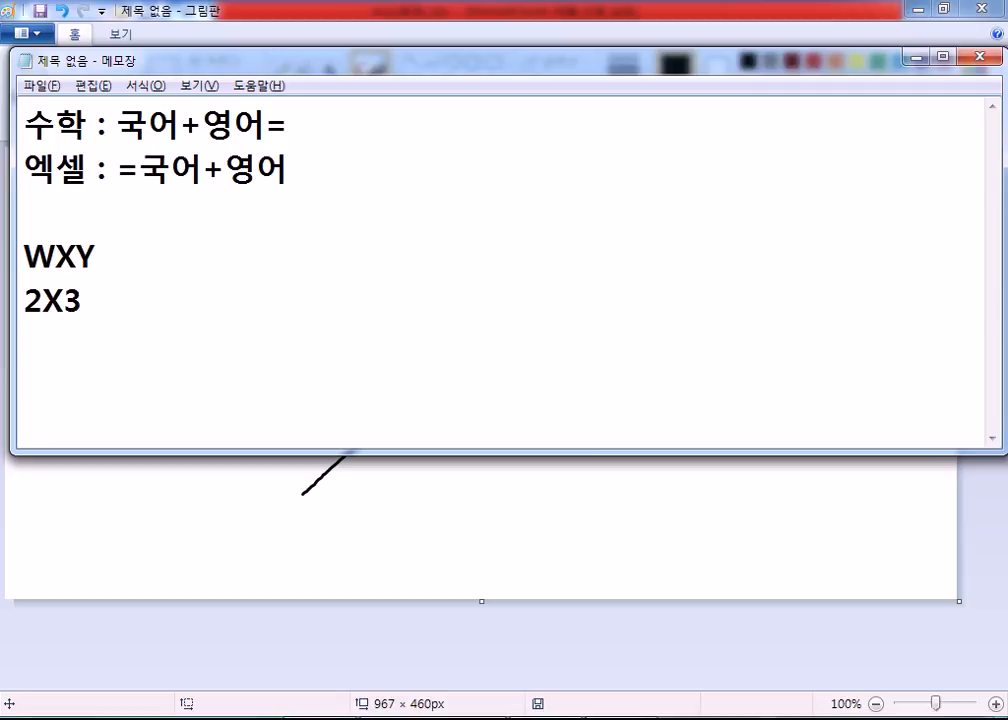
# Replace the X in 2X3 with * so the line reads 2*3, adding an empty line beneath.
pyautogui.press('Return')
pyautogui.press('Up')
pyautogui.press('Up')
pyautogui.press('Right')
pyautogui.press('Down')
pyautogui.press('End')
pyautogui.press('Left')
pyautogui.hotkey('shift', 'Left')
pyautogui.press('Down')
pyautogui.press('Up')
pyautogui.press('Right')
pyautogui.write('*')
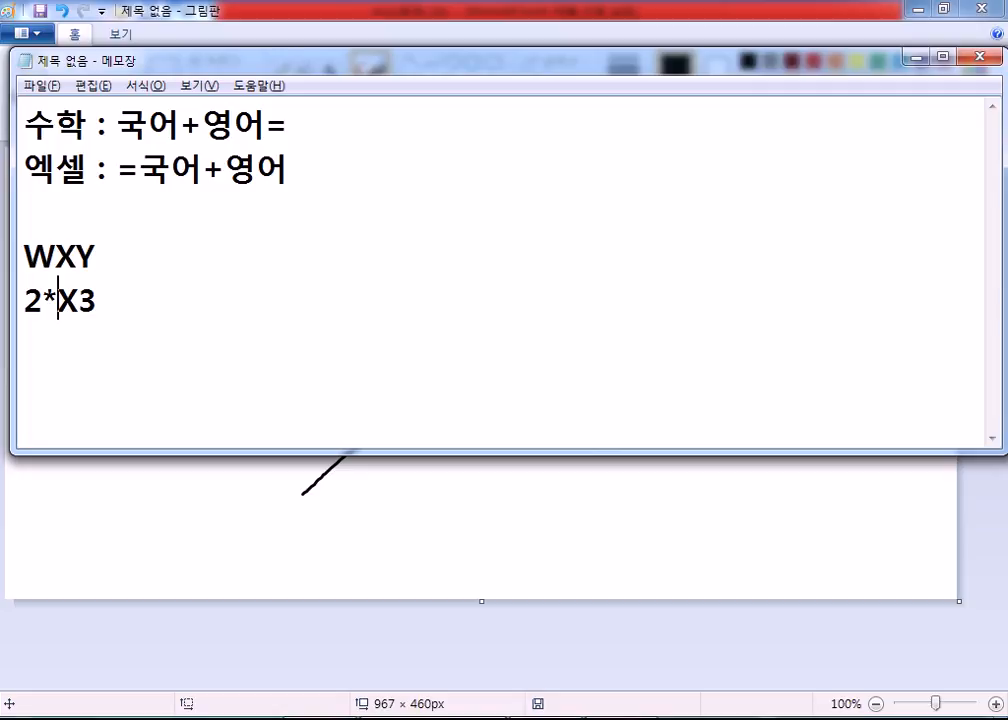
pyautogui.press('Delete')
pyautogui.press('Up')
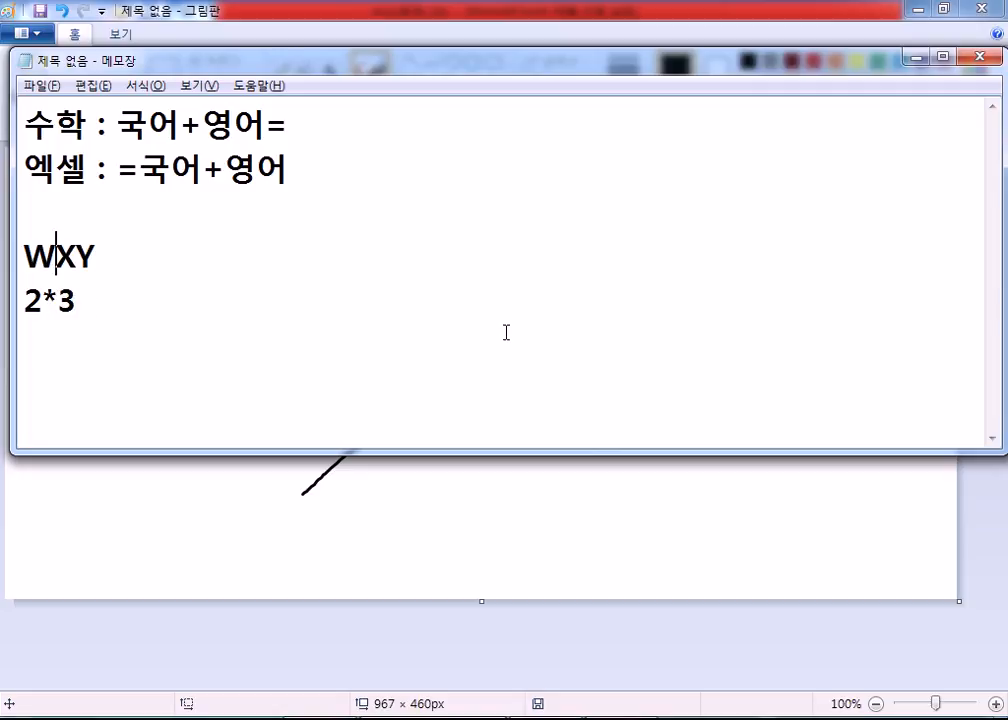
# Highlight the * in 2*3 and try a / on the empty line below.
pyautogui.hotkey('shift', 'Right')
pyautogui.hotkey('shift', 'Down')
pyautogui.press('Left')
pyautogui.press('Left')
pyautogui.hotkey('shift', 'Right')
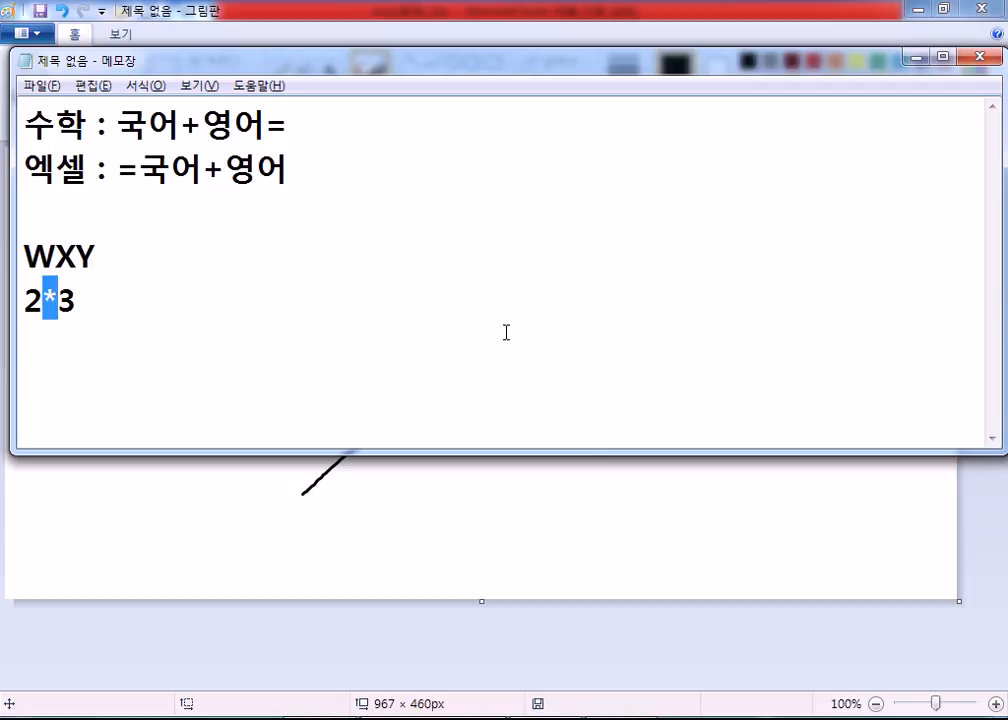
pyautogui.press('Down')
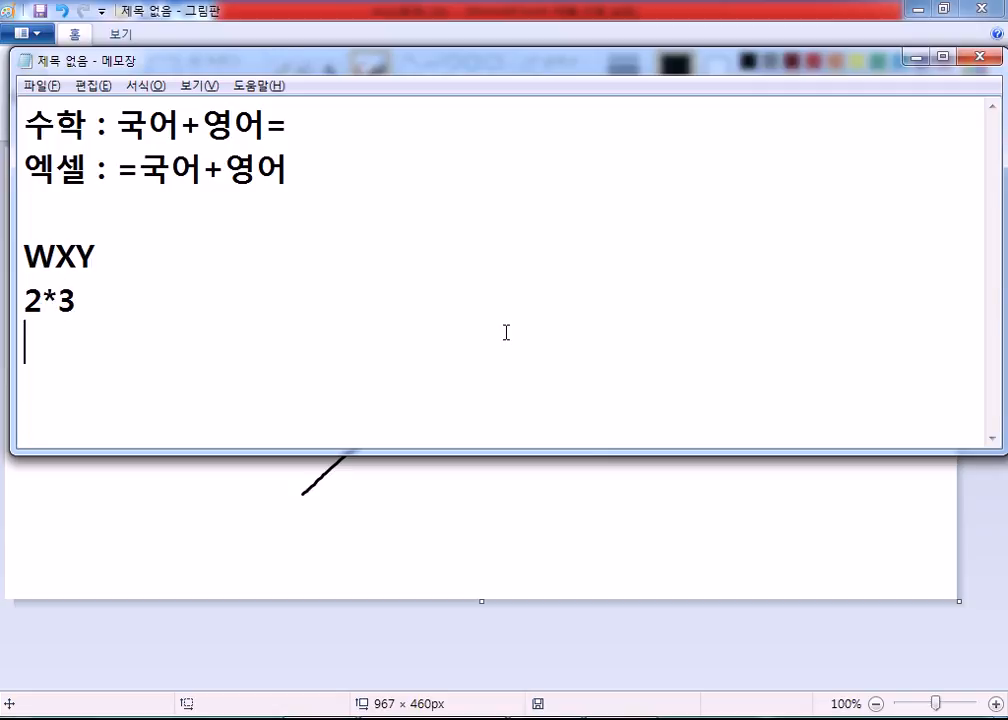
pyautogui.write('/')
pyautogui.press('BackSpace')
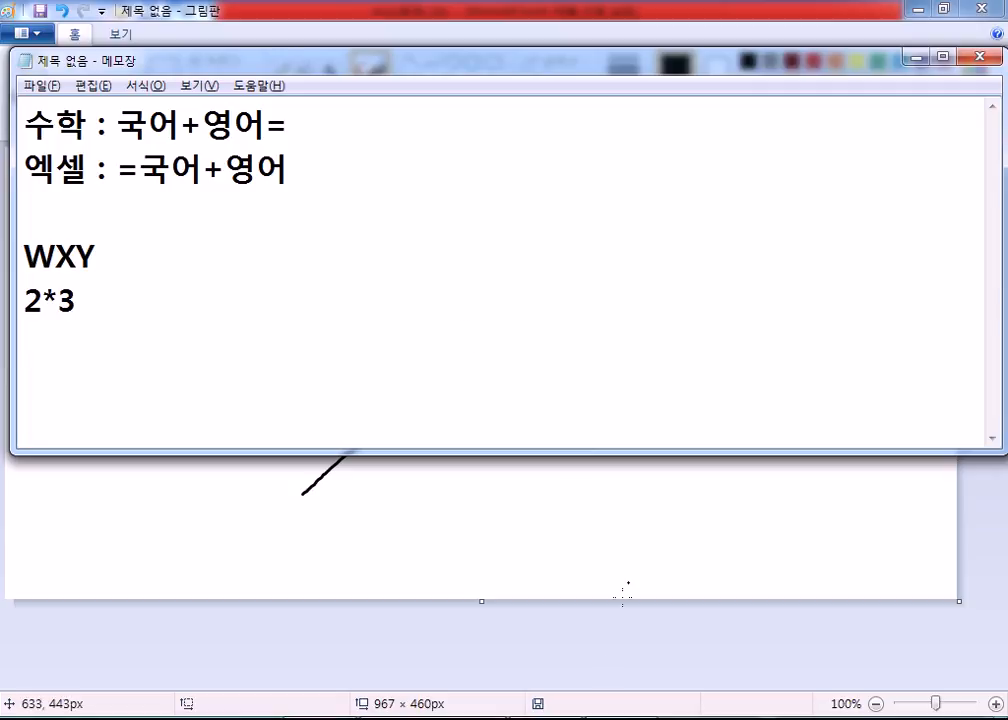
# Switch to Paint (그림판) and brush a handwritten 2 ÷ 3 beside the slash, with a ring around it.
pyautogui.click(611, 671)
pyautogui.moveTo(103, 415)
pyautogui.mouseDown()
pyautogui.moveTo(141, 411)
pyautogui.moveTo(169, 463)
pyautogui.moveTo(252, 432)
pyautogui.moveTo(317, 431)
pyautogui.moveTo(276, 456)
pyautogui.mouseUp()
pyautogui.click(222, 410)
pyautogui.click(231, 458)
pyautogui.moveTo(111, 481)
pyautogui.mouseDown()
pyautogui.moveTo(303, 456)
pyautogui.moveTo(157, 378)
pyautogui.moveTo(92, 449)
pyautogui.mouseUp()
# Brush a second 2 ÷ 3 to the right of the slash, with the upper dot stretched into a stroke through the bar.
pyautogui.moveTo(488, 398)
pyautogui.mouseDown()
pyautogui.moveTo(545, 435)
pyautogui.moveTo(680, 412)
pyautogui.mouseUp()
pyautogui.moveTo(635, 395); pyautogui.dragTo(647, 415)
pyautogui.click(657, 434)
pyautogui.moveTo(719, 400)
pyautogui.mouseDown()
pyautogui.moveTo(743, 421)
pyautogui.moveTo(738, 452)
pyautogui.mouseUp()
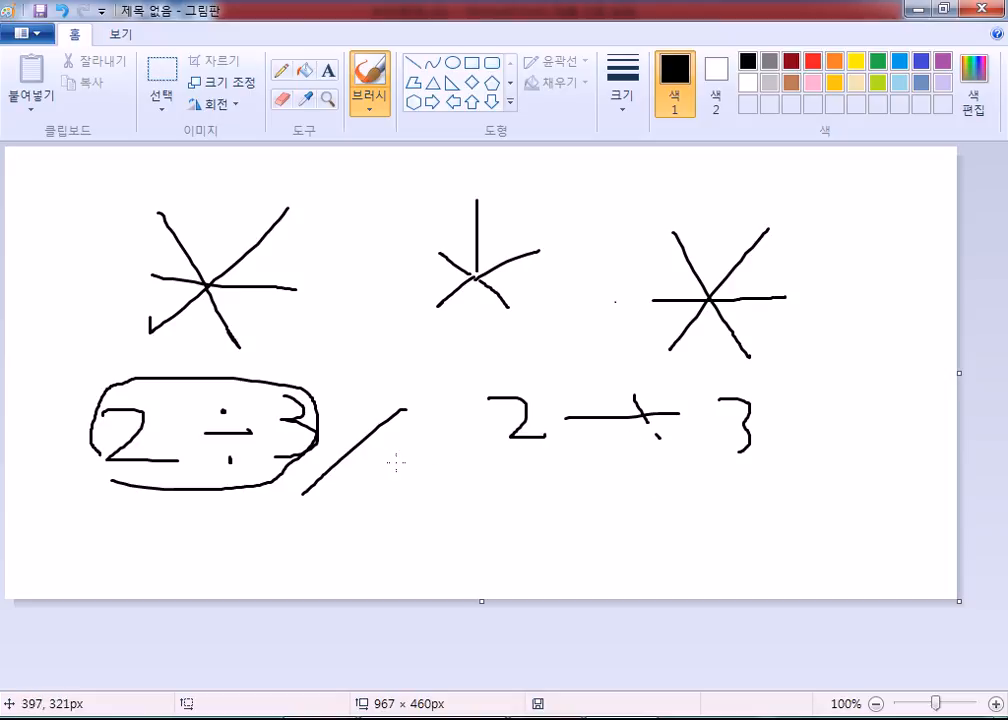
# Brush a ringed 2 / 3 below the second division, and close Paint without saving the drawing.
pyautogui.moveTo(514, 462); pyautogui.dragTo(466, 517)
pyautogui.moveTo(419, 480)
pyautogui.mouseDown()
pyautogui.moveTo(421, 499)
pyautogui.moveTo(447, 501)
pyautogui.mouseUp()
pyautogui.moveTo(524, 484)
pyautogui.mouseDown()
pyautogui.moveTo(537, 491)
pyautogui.moveTo(530, 508)
pyautogui.mouseUp()
pyautogui.moveTo(405, 522)
pyautogui.mouseDown()
pyautogui.moveTo(507, 535)
pyautogui.moveTo(471, 457)
pyautogui.moveTo(421, 514)
pyautogui.mouseUp()
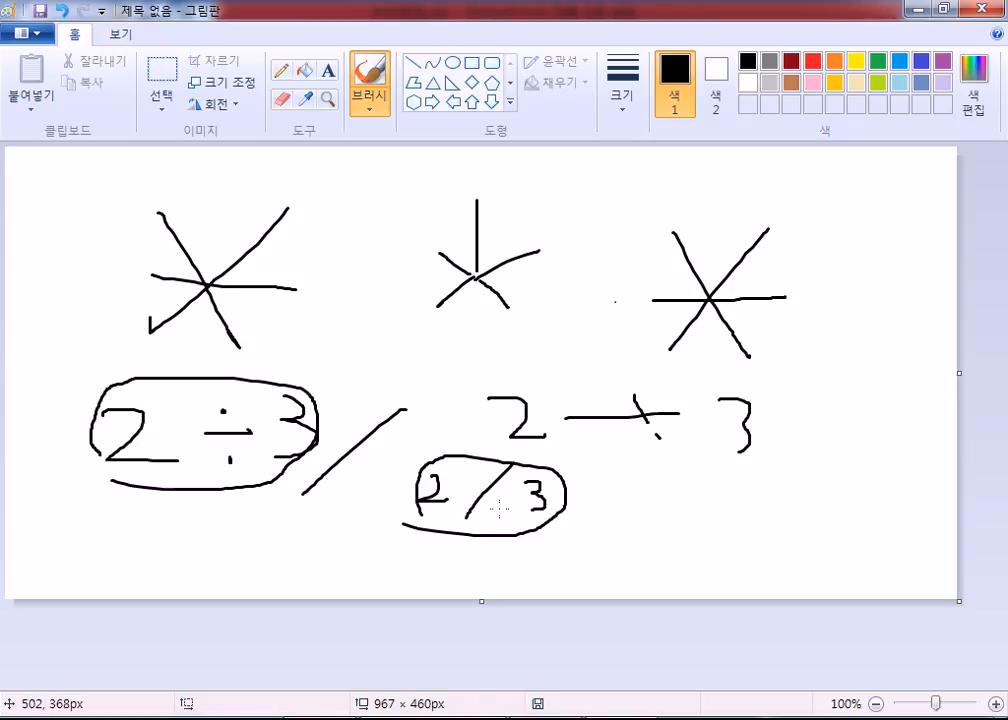
pyautogui.click(985, 8)
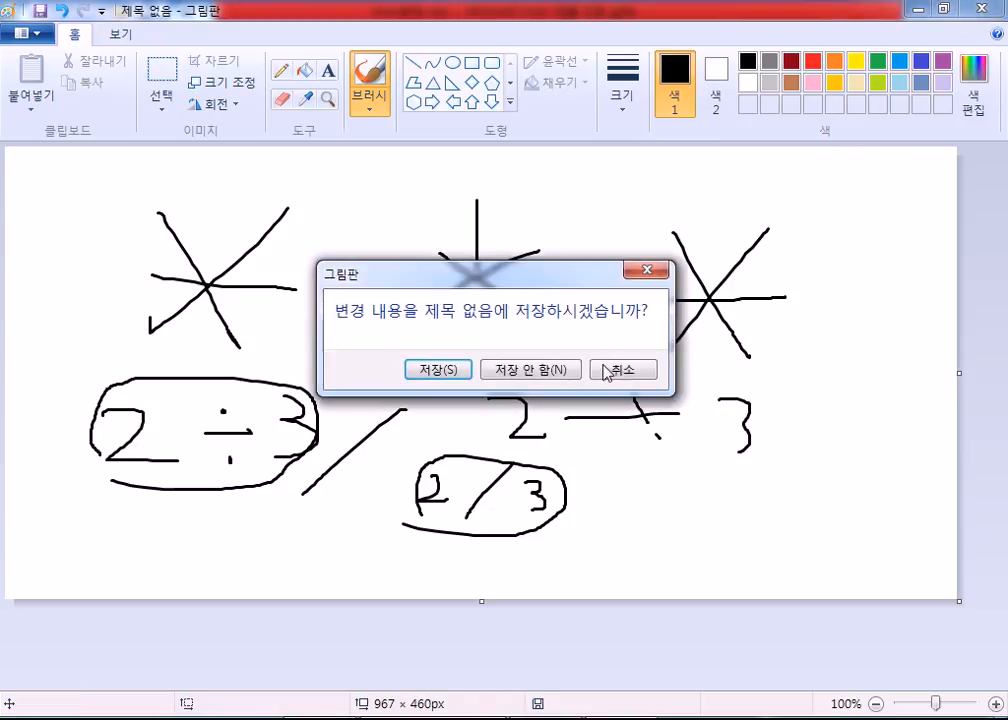
pyautogui.click(538, 369)
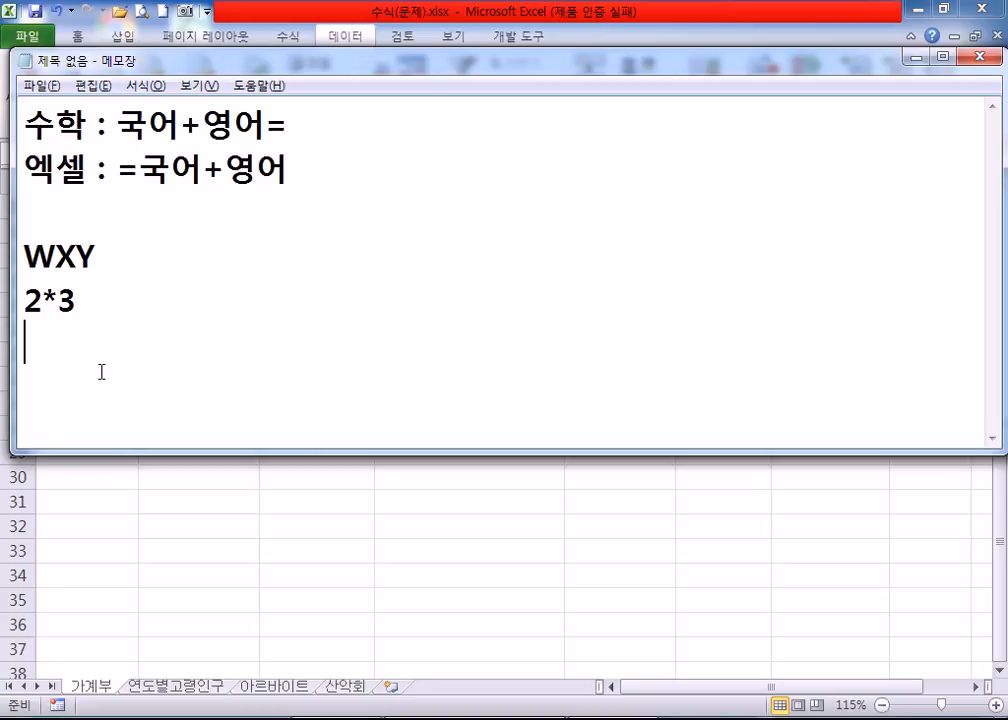
# Add the exponent formula =2^3 on the empty line below 2*3.
pyautogui.write('^')
pyautogui.press('Home')
pyautogui.write('2')
pyautogui.press('End')
pyautogui.write('3=')
pyautogui.press('BackSpace')
pyautogui.press('Home')
pyautogui.write('=')
pyautogui.press('End')
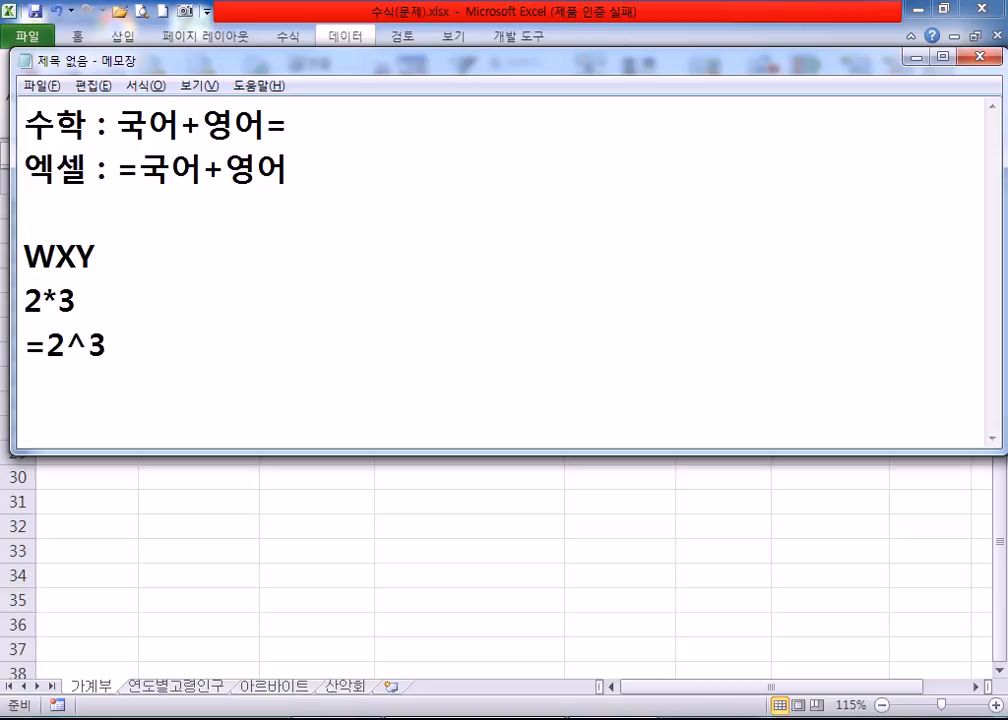
# Append the explanation (2의 3 거듭제곱) after =2^3.
pyautogui.write('(2DM')
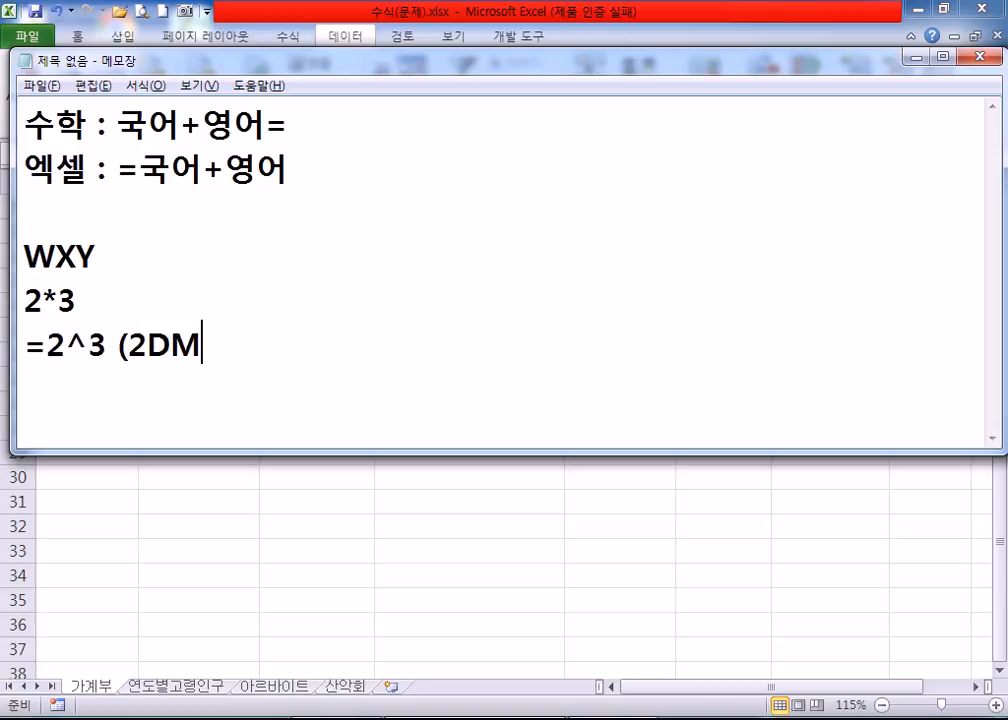
pyautogui.press('BackSpace')
pyautogui.press('BackSpace')
pyautogui.write('우')
pyautogui.press('BackSpace')
pyautogui.press('BackSpace')
pyautogui.write('ㅇ의 3 제')
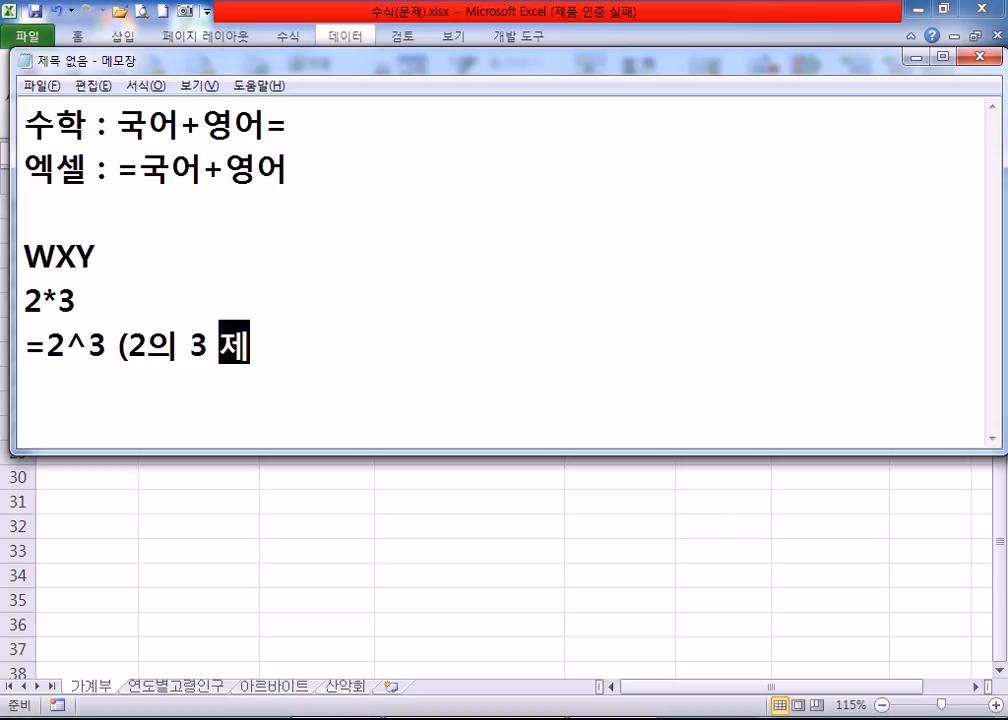
pyautogui.press('BackSpace')
pyautogui.press('BackSpace')
pyautogui.write('거듭ㅈ')
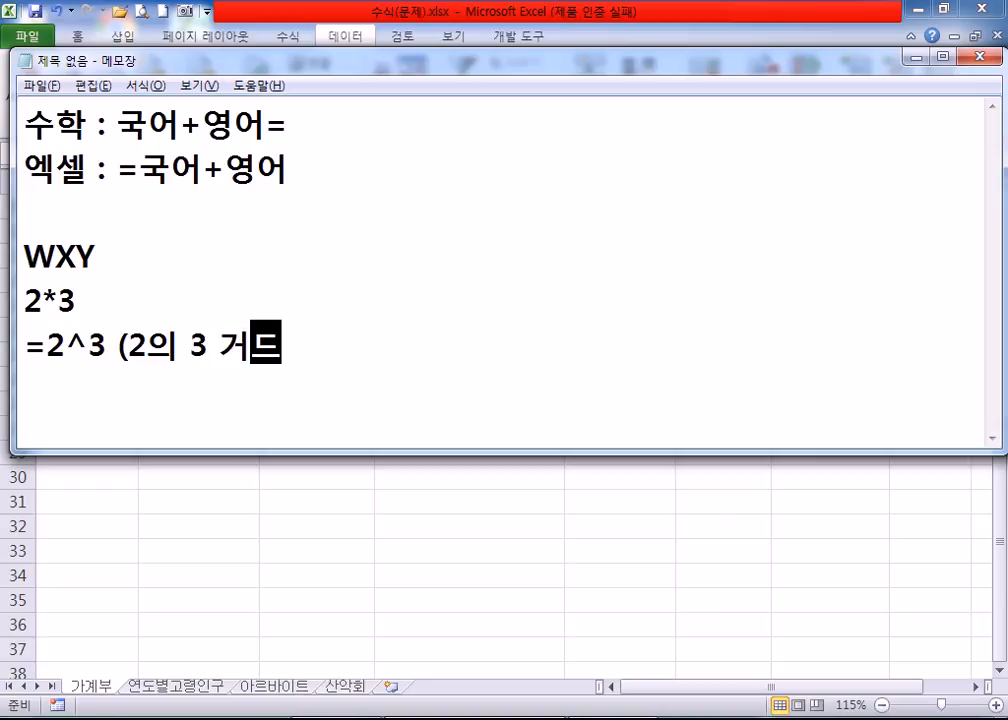
pyautogui.write('제곱)')
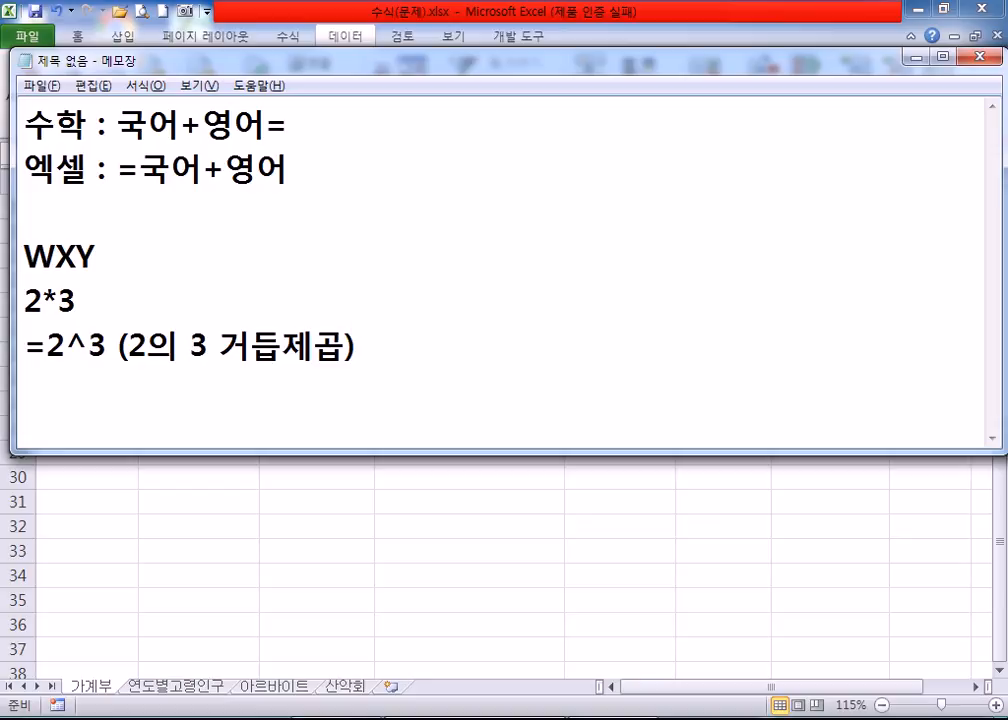
# Highlight the ^ in =2^3, and add the lines =2% and 0.02 below the exponent formula.
pyautogui.moveTo(74, 340); pyautogui.dragTo(90, 342)
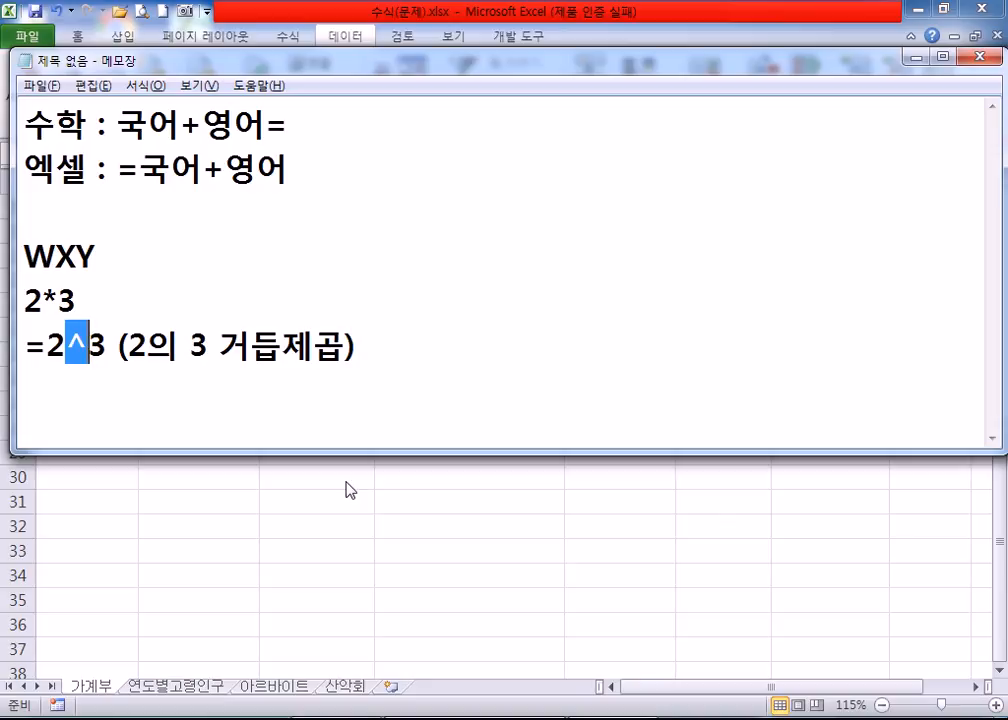
pyautogui.click(118, 379)
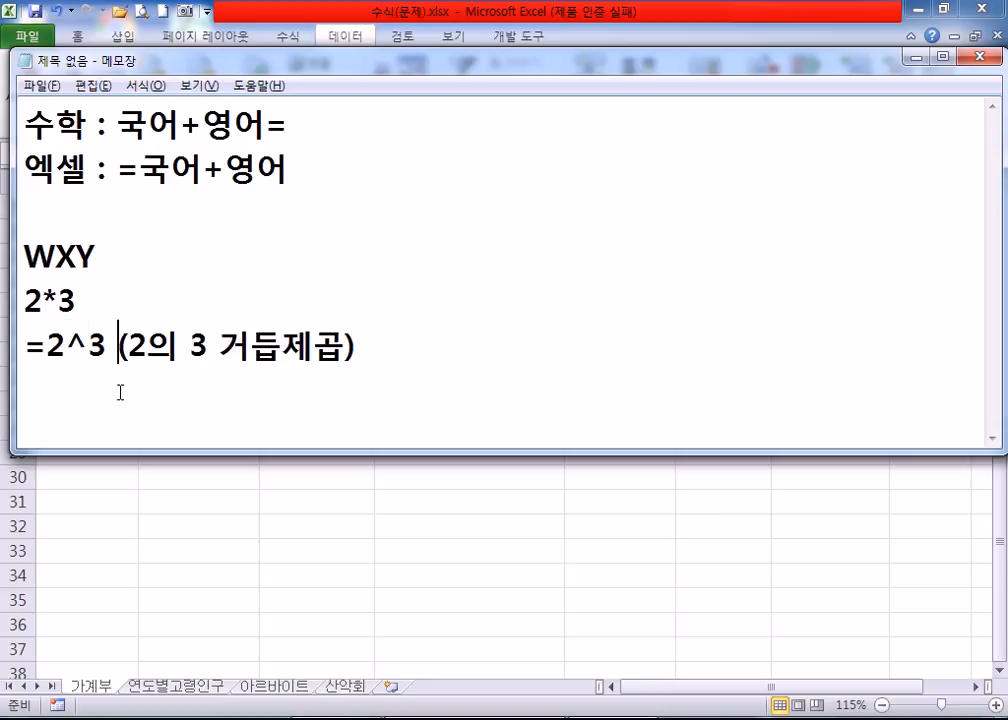
pyautogui.press('End')
pyautogui.press('Return')
pyautogui.moveTo(67, 345); pyautogui.dragTo(89, 347)
pyautogui.click(107, 378)
pyautogui.write('2%')
pyautogui.press('Home')
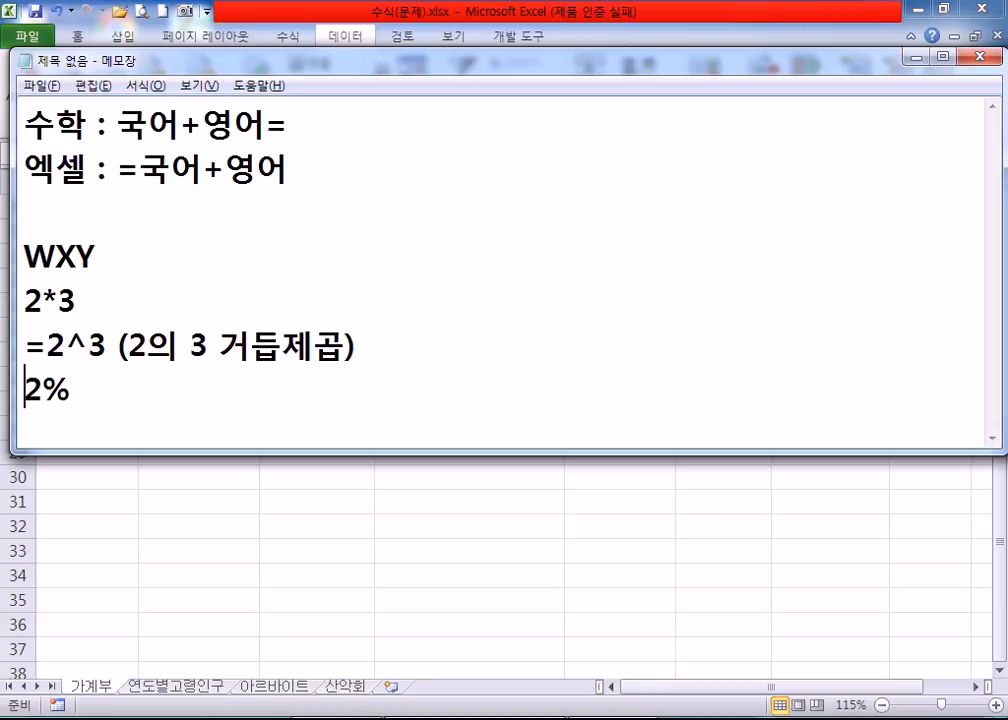
pyautogui.write('=')
pyautogui.press('End')
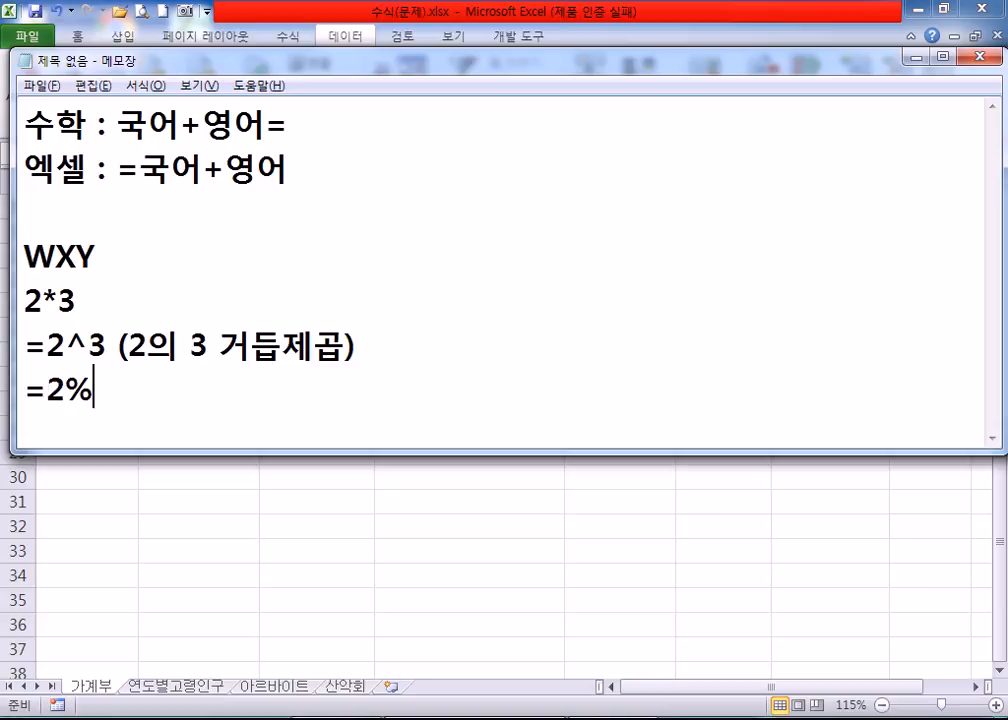
pyautogui.press('Return')
pyautogui.write('0.02')
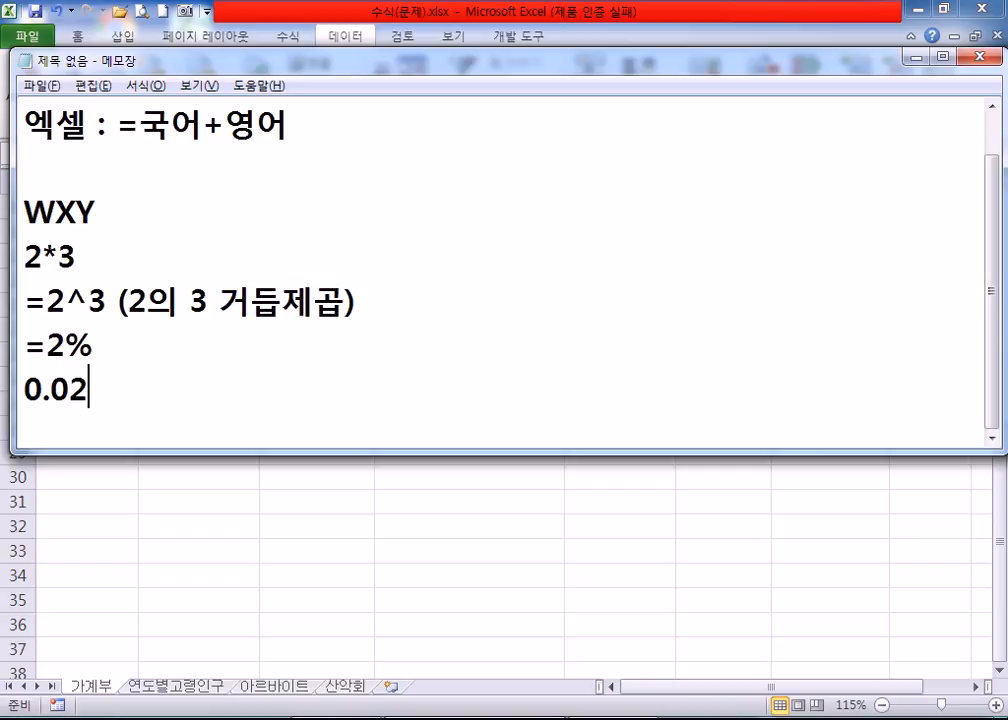
# Add a new line reading & 결합연산자 below 0.02.
pyautogui.press('Return')
pyautogui.write('&')
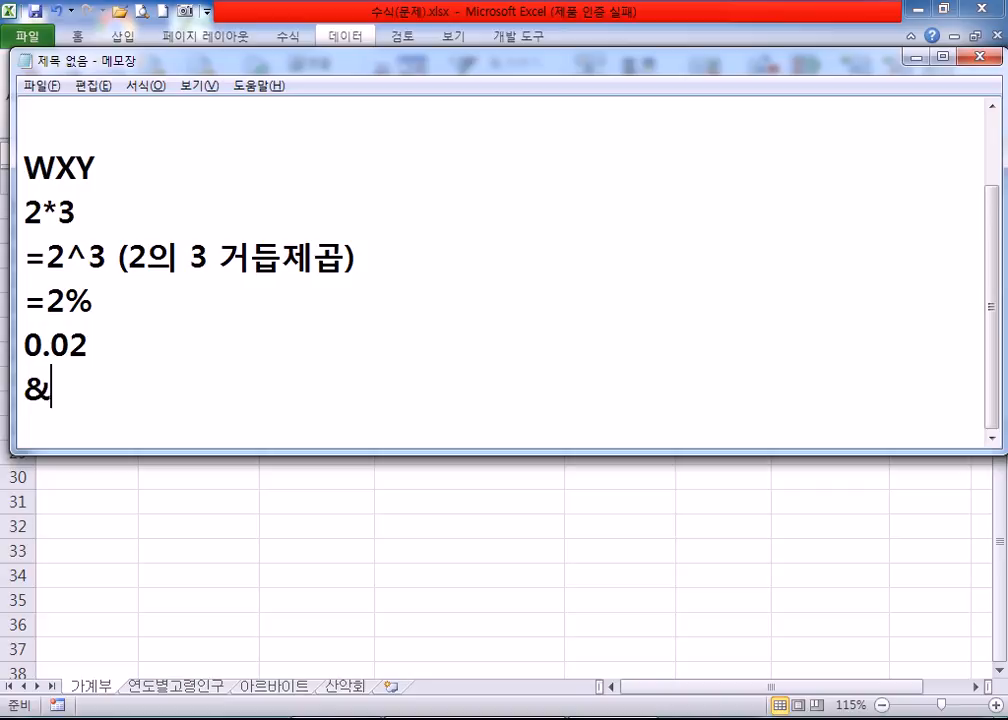
pyautogui.hotkey('shift', 'Left')
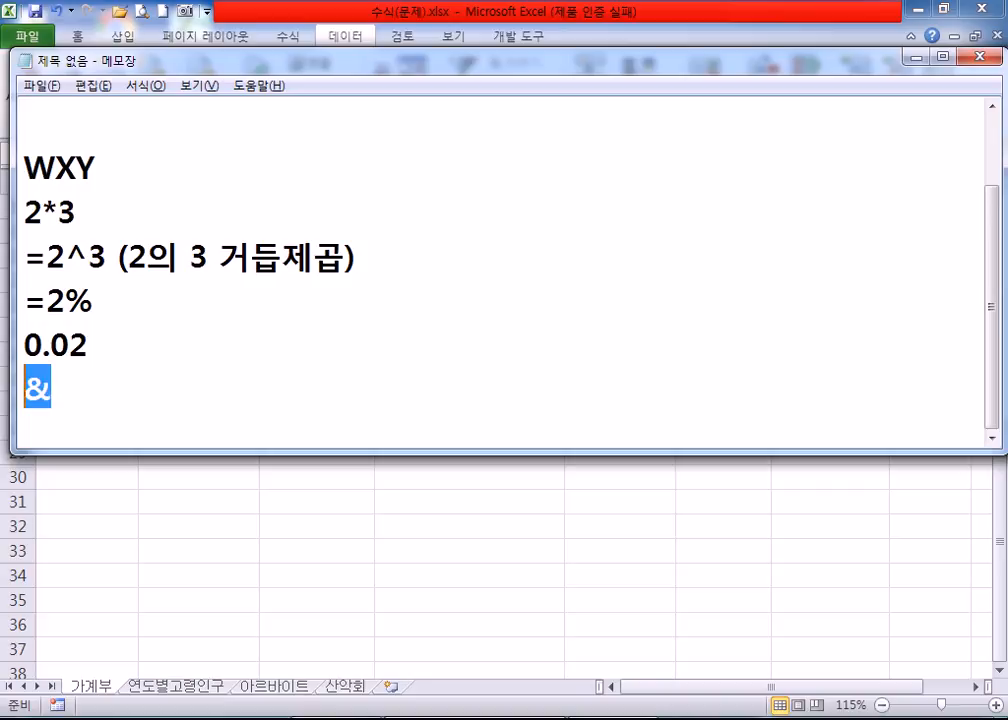
pyautogui.press('Right')
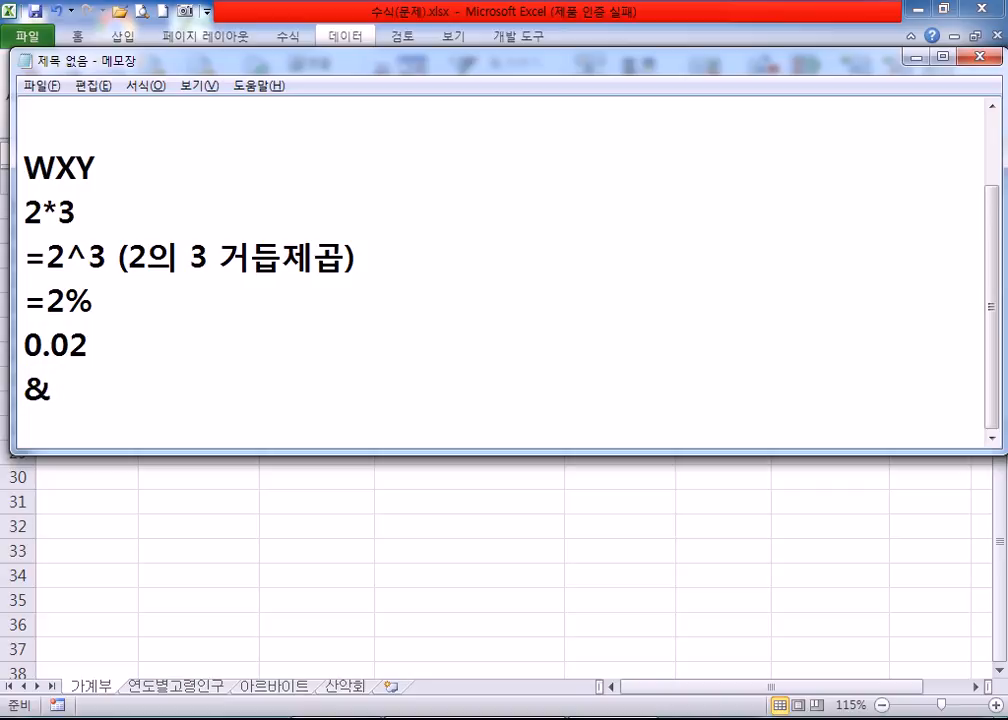
pyautogui.write('결합연산자')
# Add the joining formula ="12"&"34" below the & heading, with its result 1234 on the following line.
pyautogui.press('Return')
pyautogui.write('=')
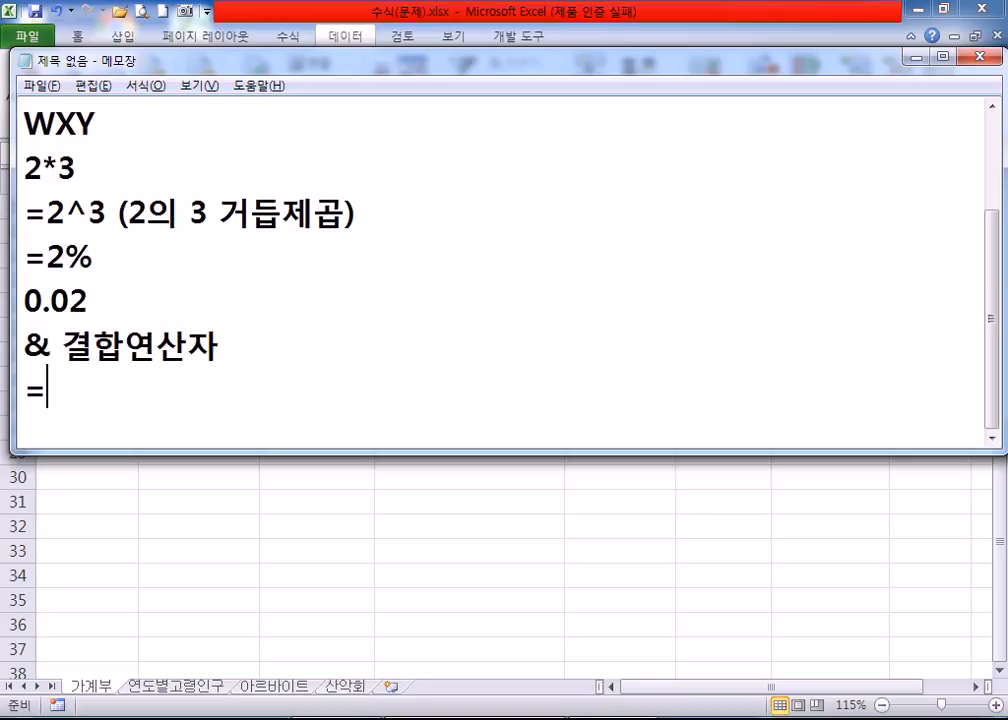
pyautogui.press('Return')
pyautogui.press('Return')
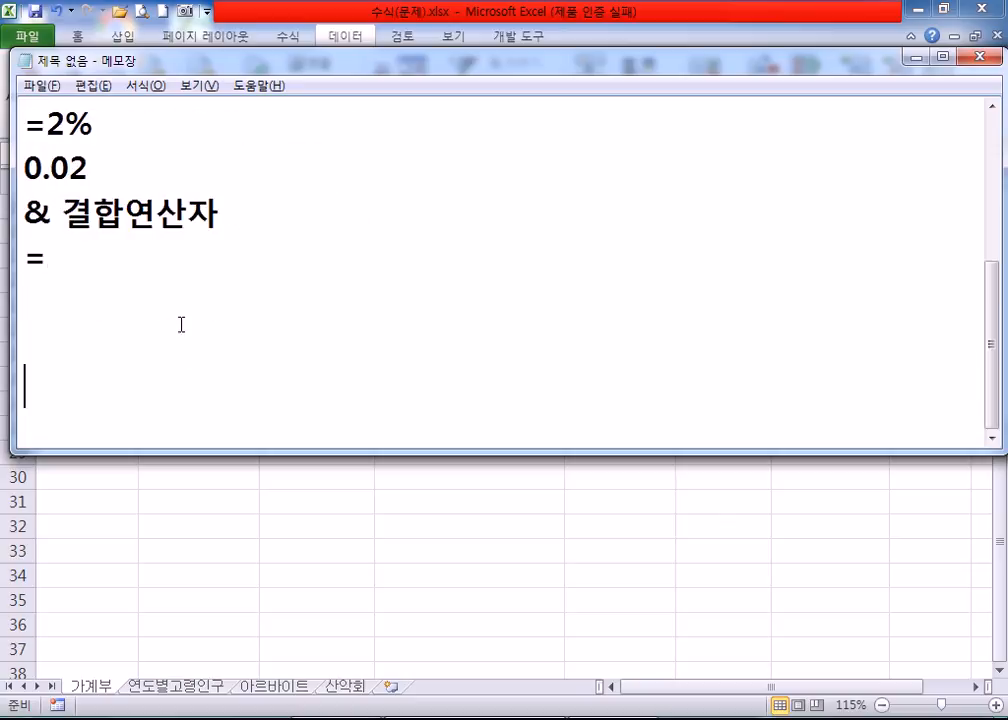
pyautogui.press('Return')
pyautogui.press('Return')
pyautogui.press('Return')
pyautogui.click(141, 179)
pyautogui.write('"12"&"34"')
pyautogui.press('Return')
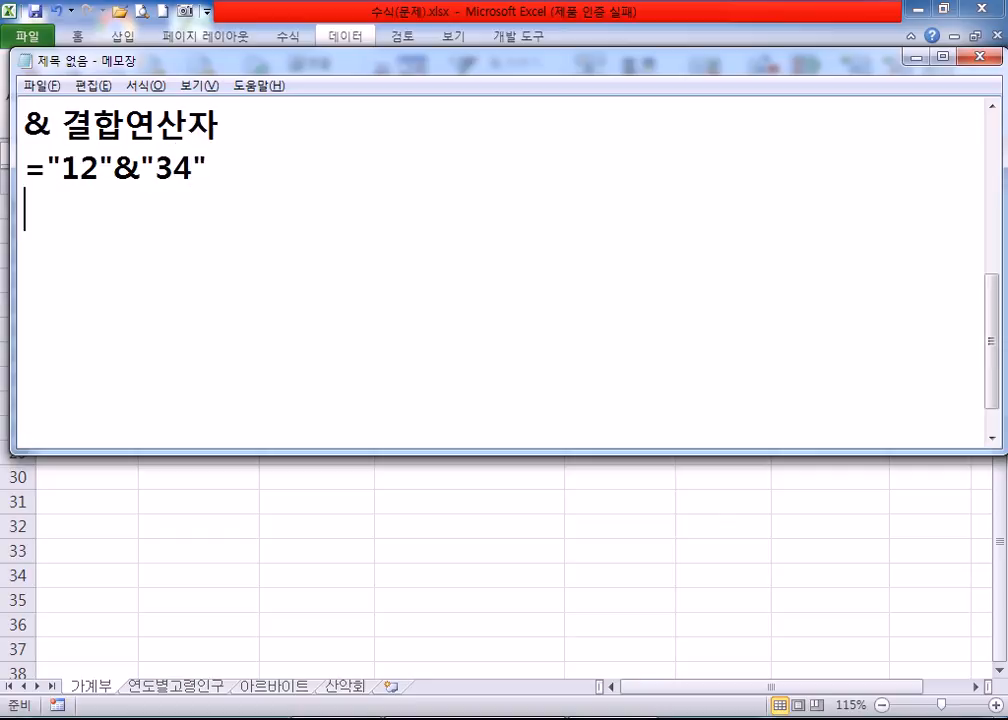
pyautogui.write('1234')
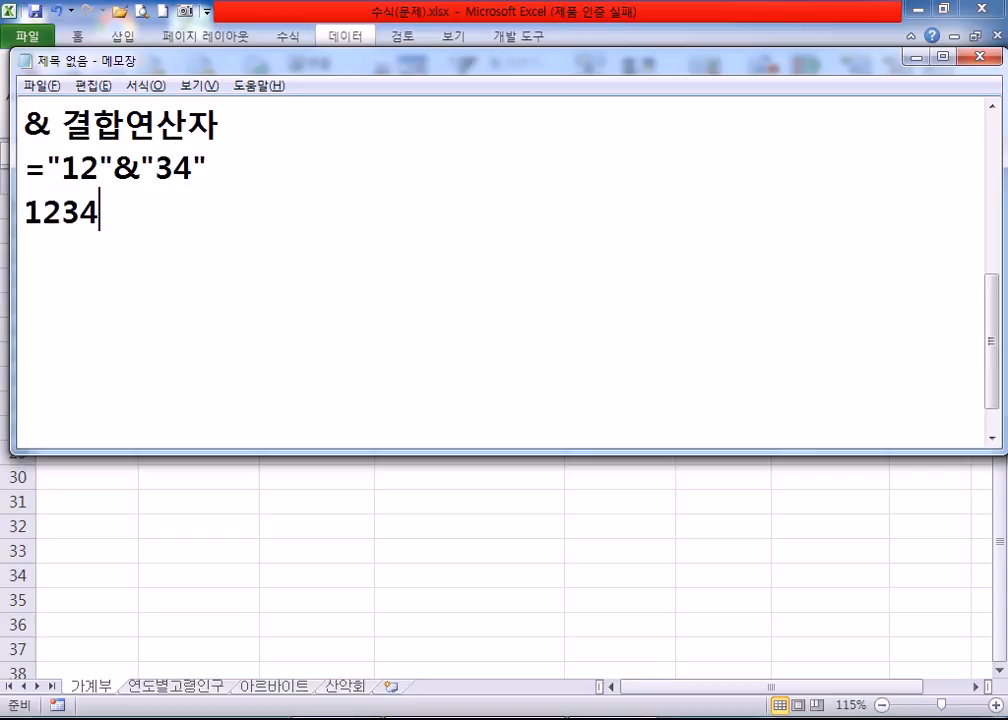
# Add a second joining formula ="사랑"&"해요" below 1234, with its result 사랑해요 on the following line.
pyautogui.press('Return')
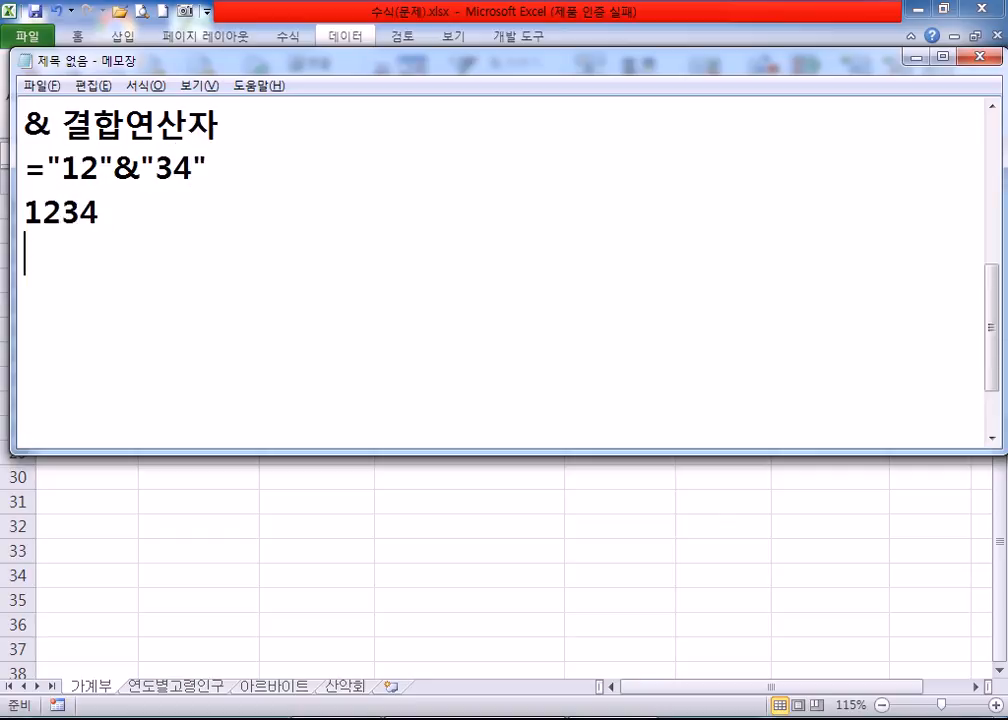
pyautogui.write('="')
pyautogui.write('TK')
pyautogui.press('BackSpace')
pyautogui.write('KF')
pyautogui.press('BackSpace')
pyautogui.press('BackSpace')
pyautogui.press('BackSpace')
pyautogui.press('Hangul')
pyautogui.write('사랑')
pyautogui.write('"')
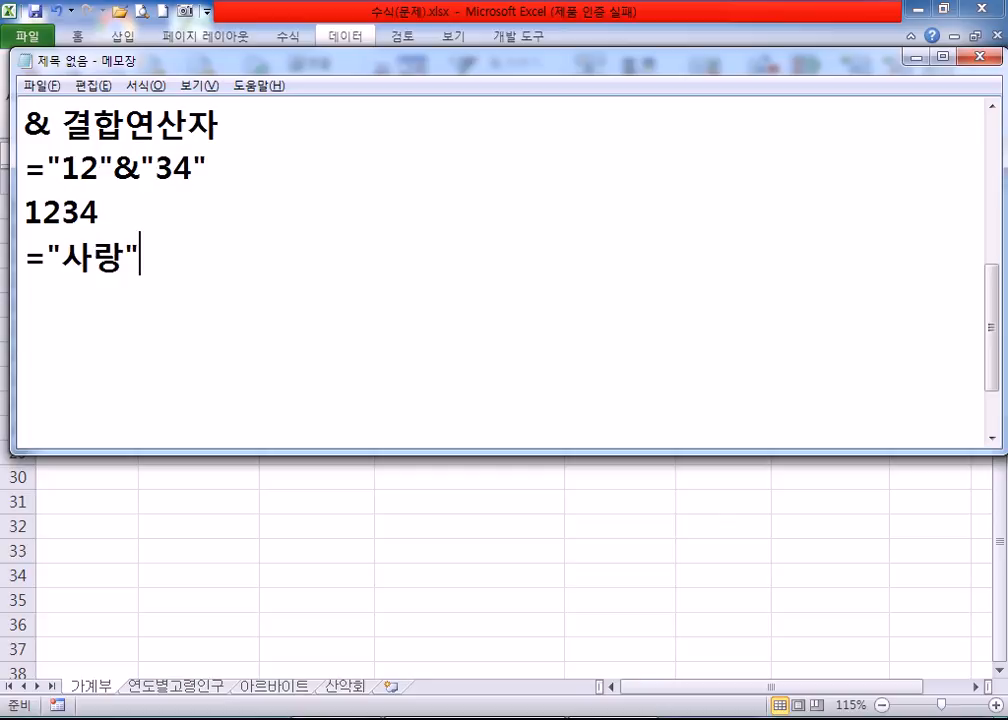
pyautogui.write('&"ㅎㅐ요"')
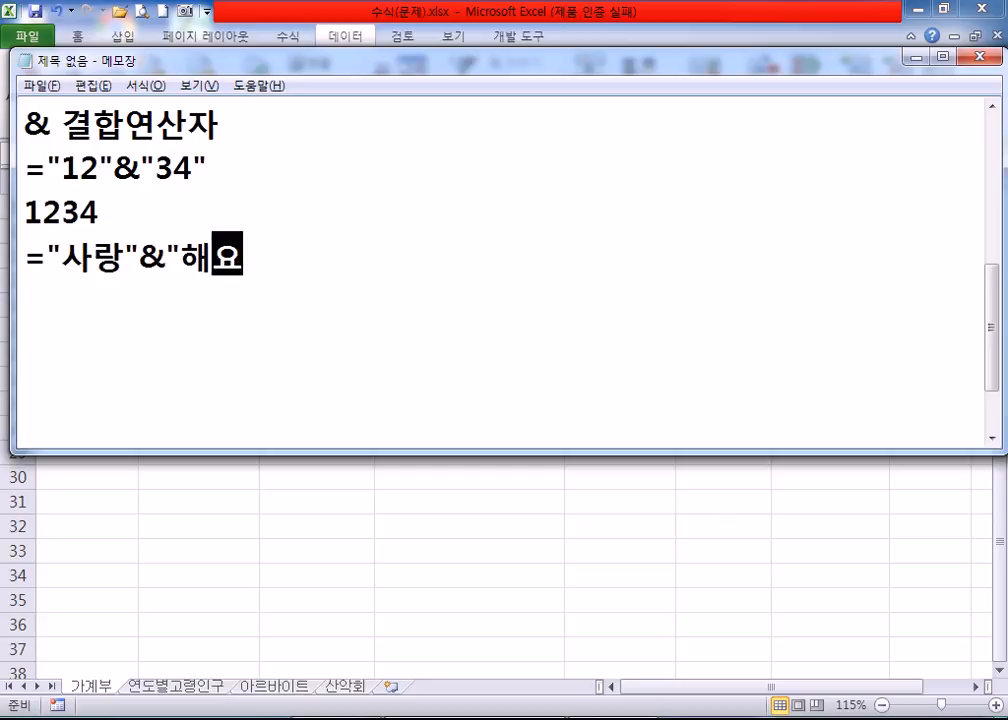
pyautogui.press('Return')
pyautogui.write('ㅅㅏ랑해요')
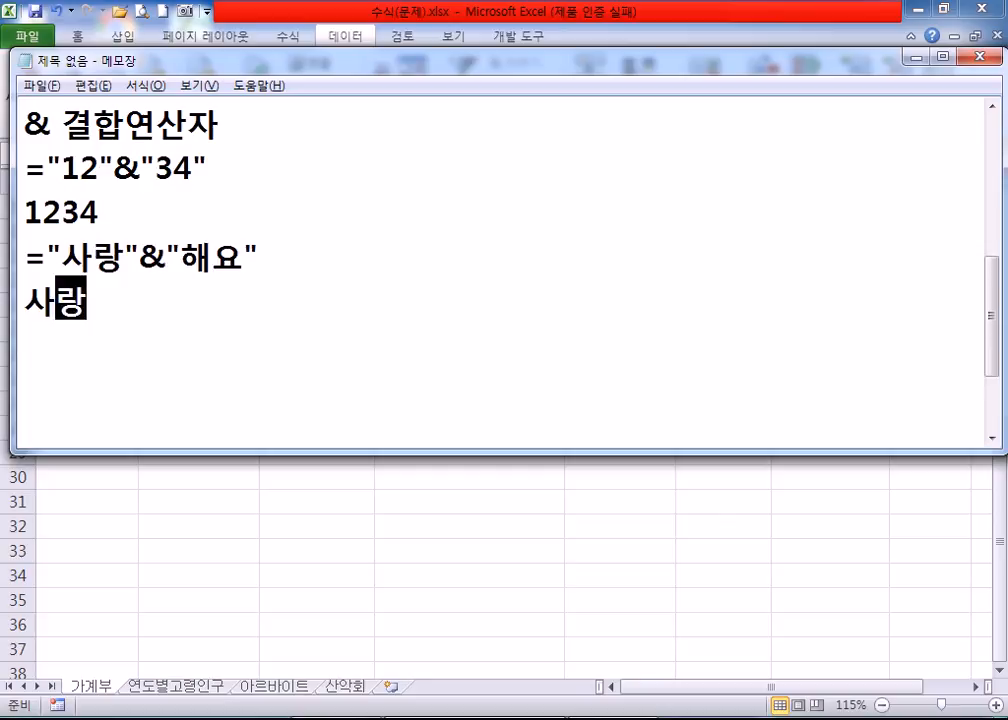
# Add a line listing the comparison operators > >= < <= = <> below 사랑해요, and highlight the <> operator.
pyautogui.press('Return')
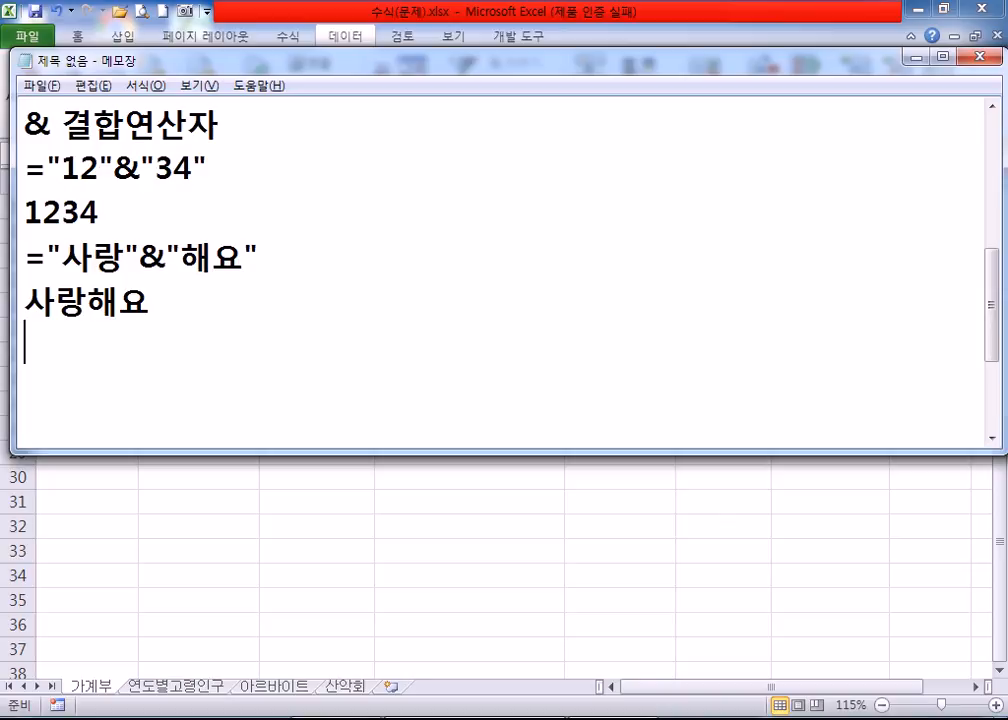
pyautogui.write('> >=')
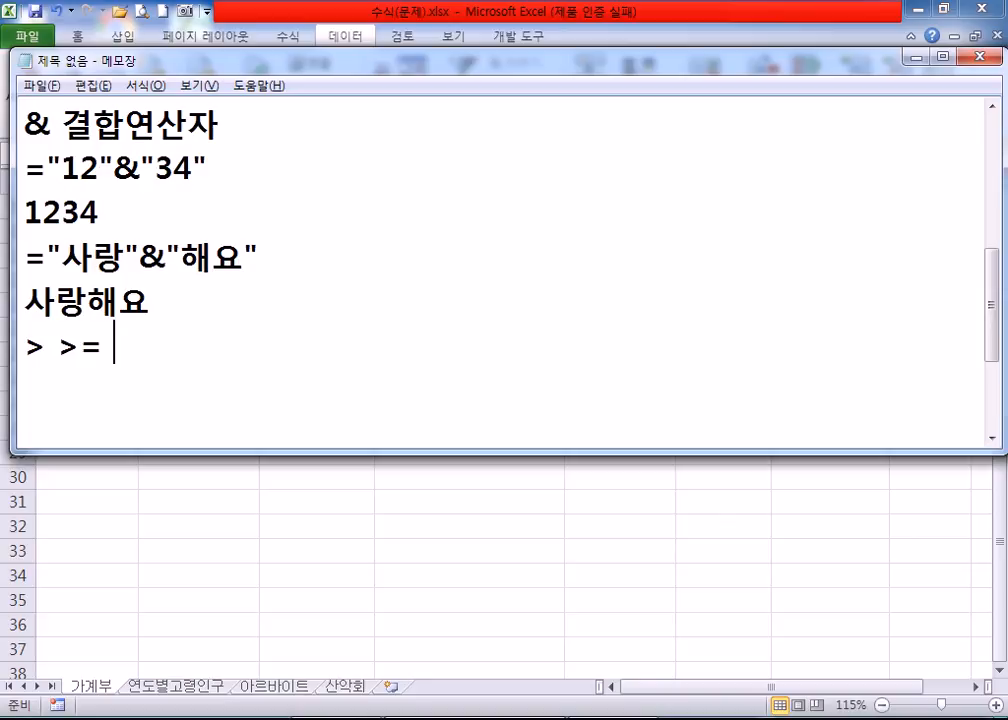
pyautogui.write('< <= = <>')
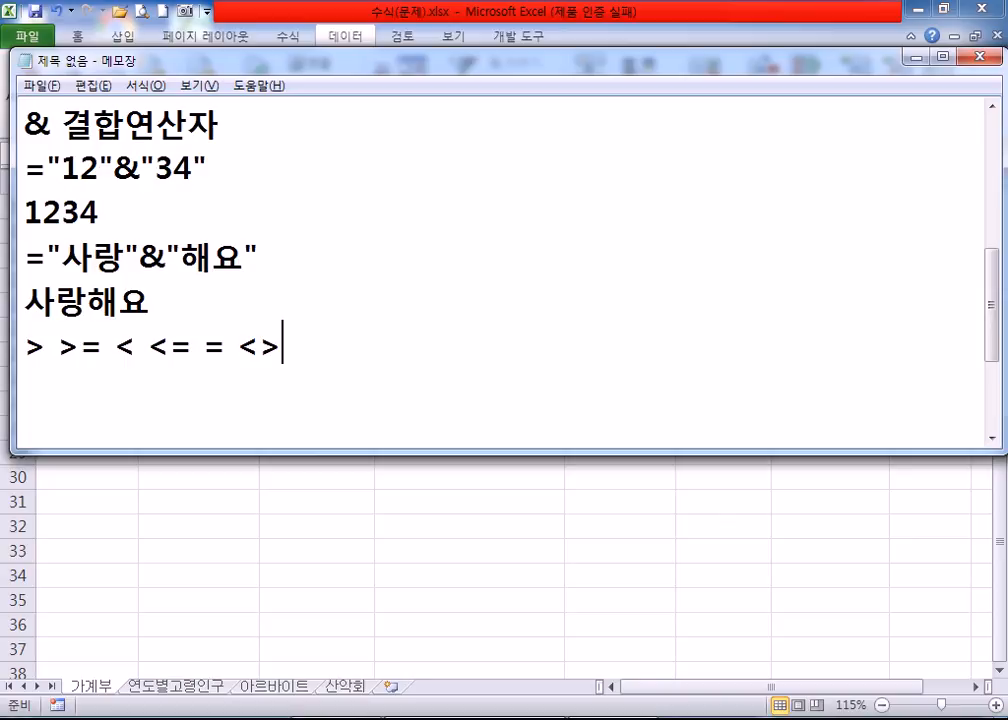
pyautogui.scroll(1, 252, 174)
pyautogui.scroll(-3, 252, 174)
pyautogui.moveTo(238, 170); pyautogui.dragTo(283, 170)
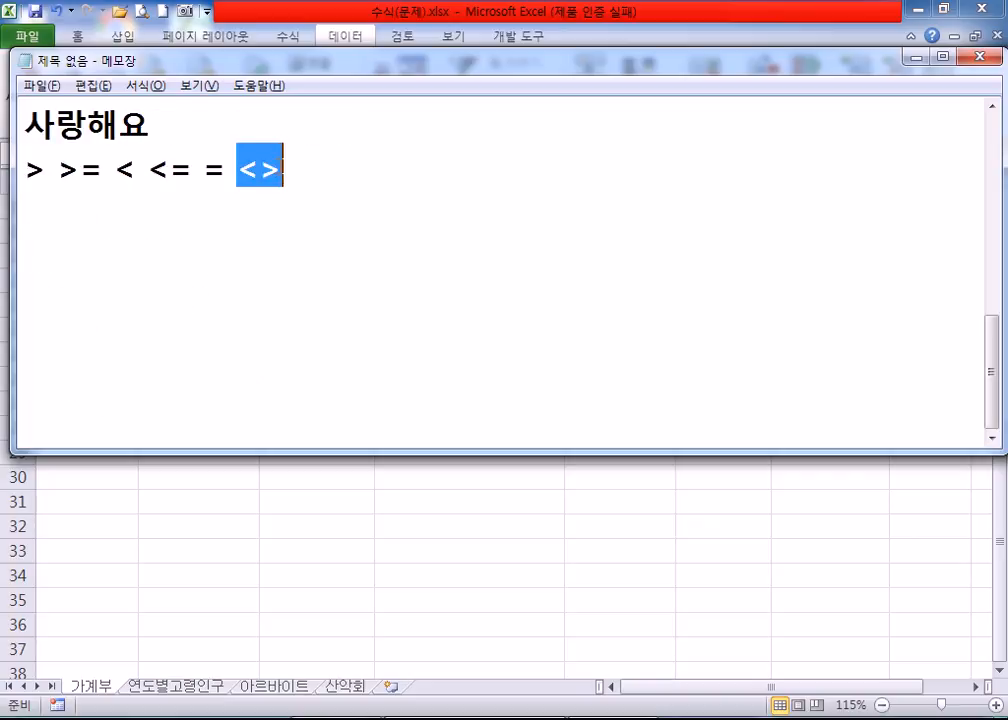
# Insert the label (초과) directly after the first > in the comparison operator line.
pyautogui.moveTo(47, 170); pyautogui.dragTo(20, 170)
pyautogui.press('Right')
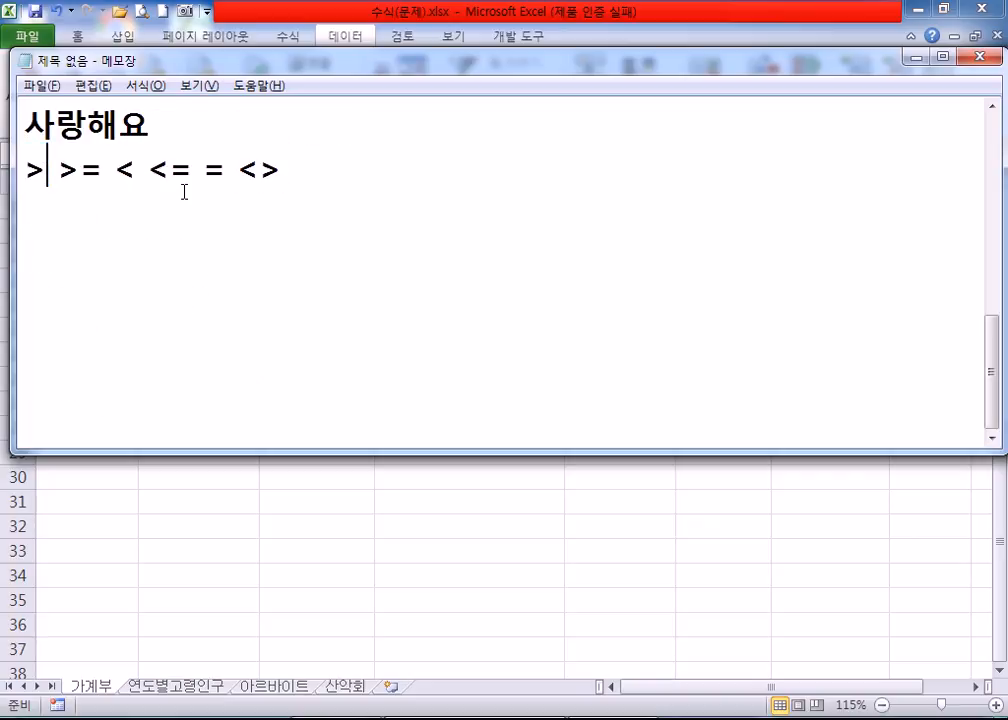
pyautogui.write('(초')
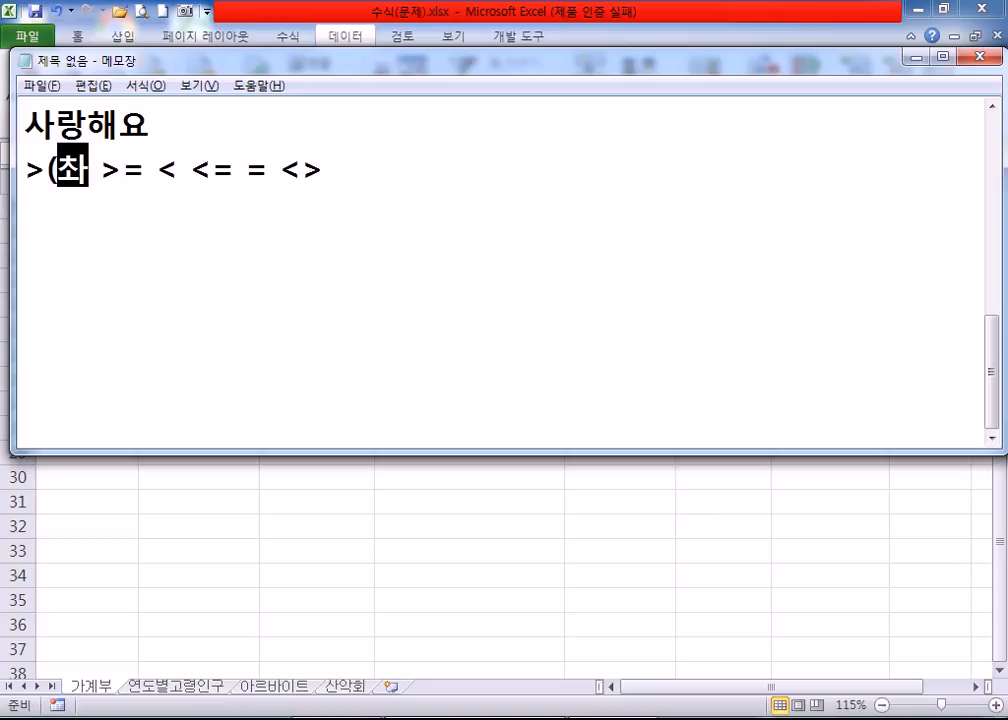
pyautogui.write('과)')
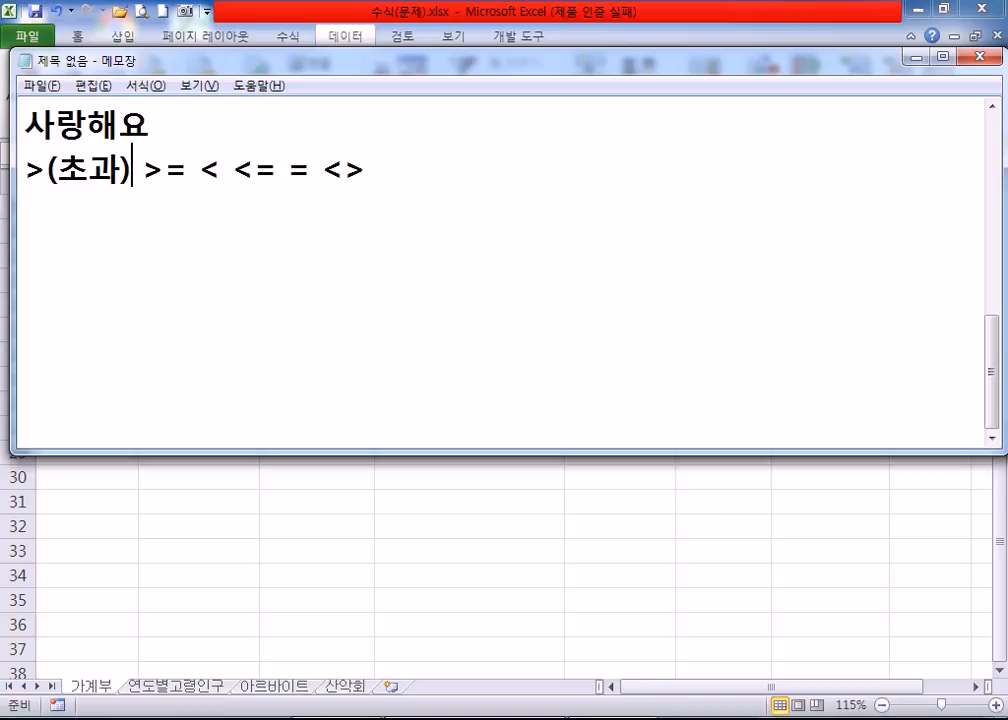
# Switch to Excel, open the 연도별고령인구 sheet and collapse the ribbon to make room for the table.
pyautogui.click(180, 238)
pyautogui.click(264, 540)
pyautogui.scroll(6, 214, 475)
pyautogui.scroll(-1, 200, 540)
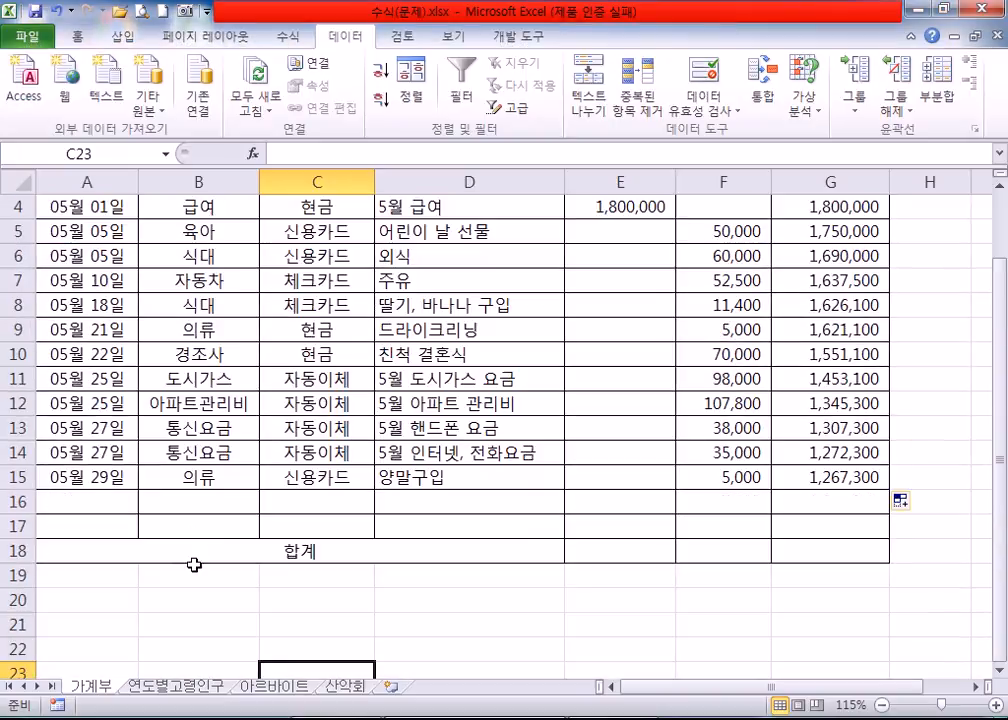
pyautogui.click(175, 686)
pyautogui.click(372, 332)
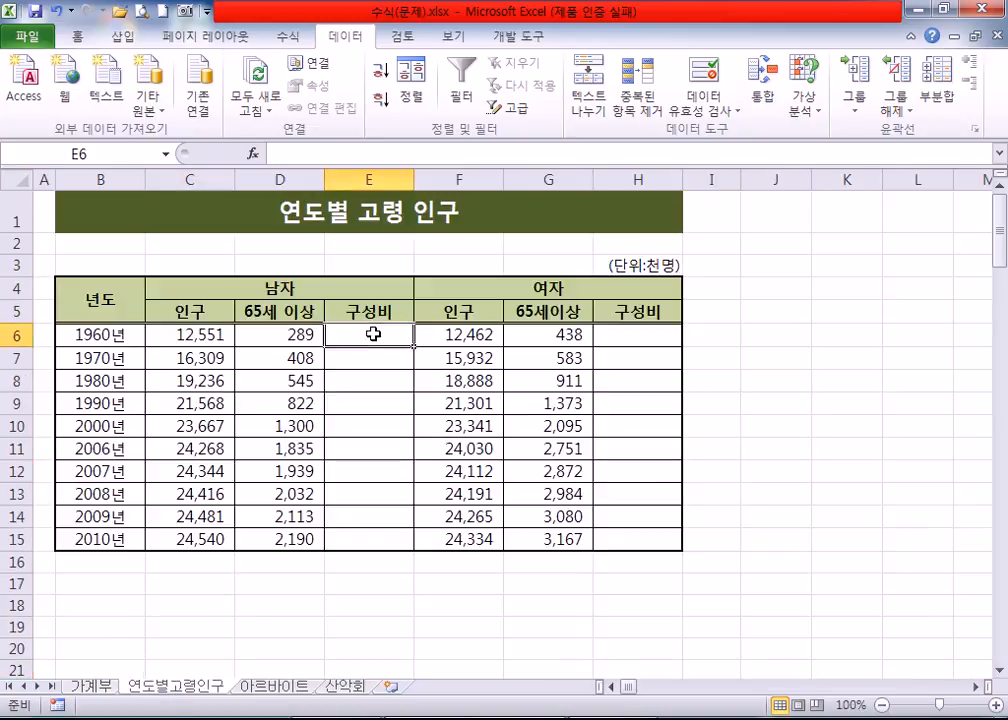
pyautogui.scroll(-1, 362, 402)
pyautogui.scroll(1, 363, 402)
pyautogui.doubleClick(347, 38)
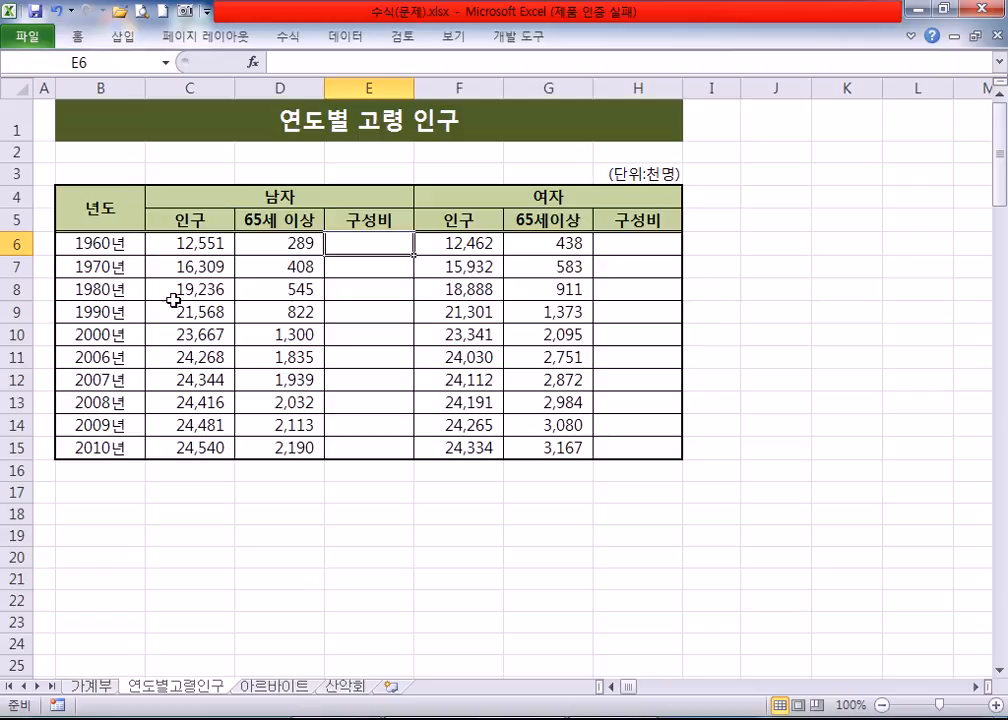
pyautogui.click(159, 243)
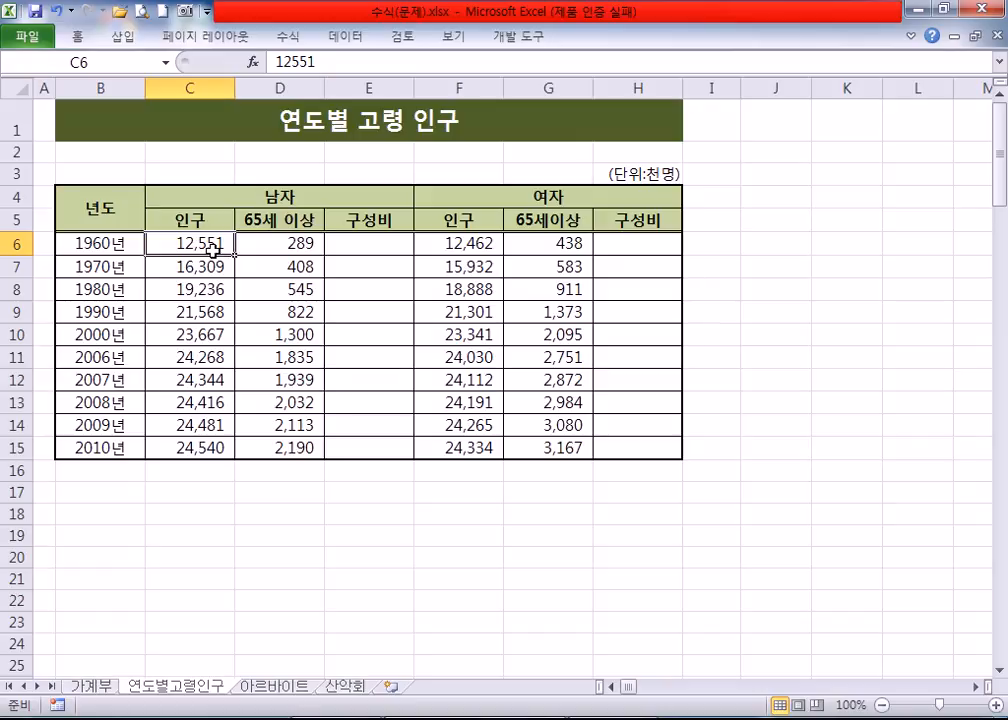
pyautogui.click(262, 243)
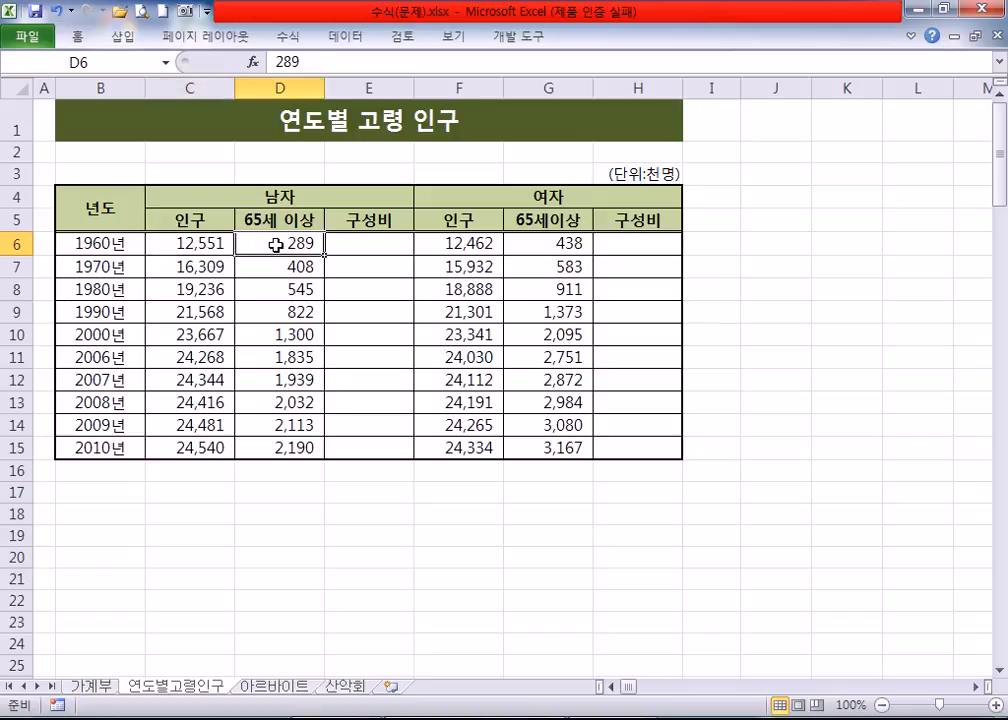
pyautogui.click(381, 246)
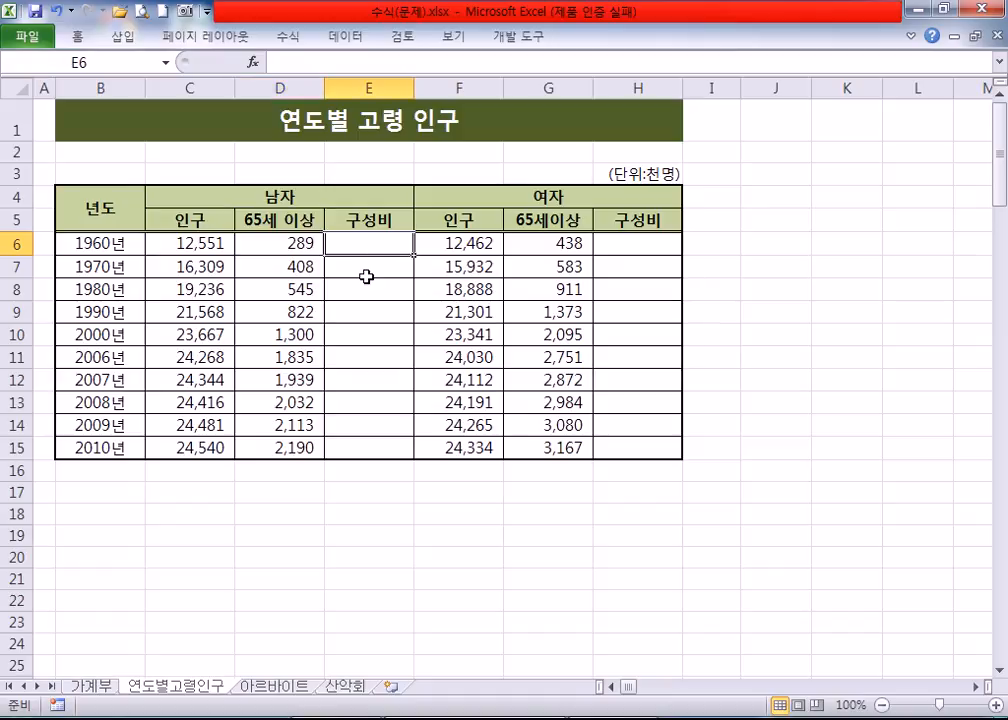
pyautogui.write('=')
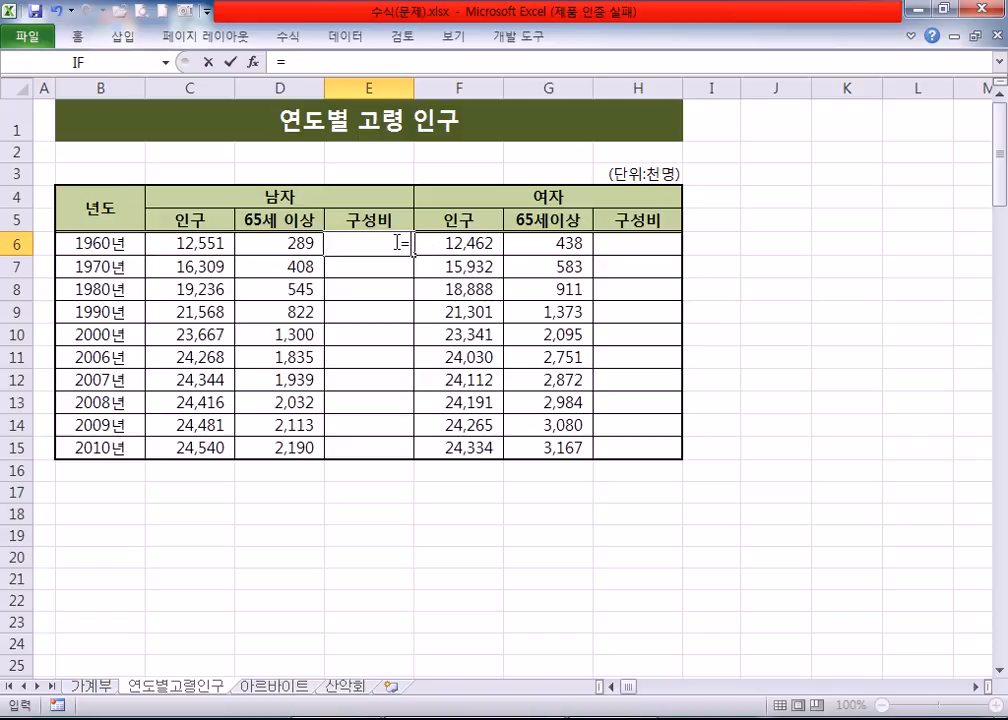
pyautogui.press('Escape')
# Calculate the 1960년 male 구성비 in E6 with the formula =D6/C6.
pyautogui.keyDown('ctrl'); pyautogui.scroll(7, 391, 241); pyautogui.keyUp('ctrl')
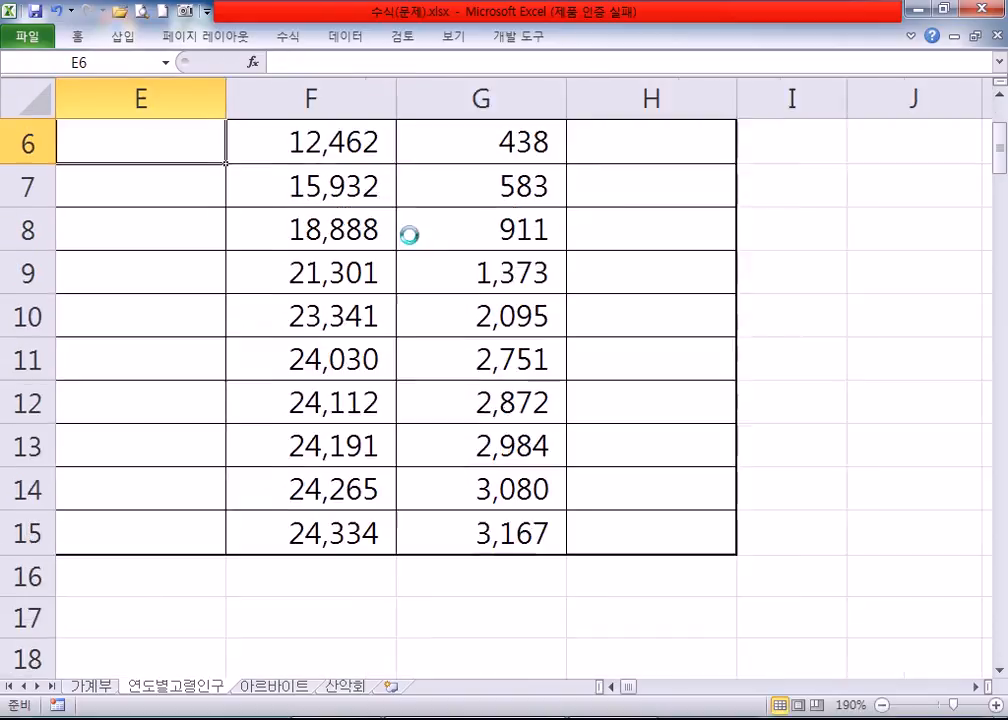
pyautogui.press('Left')
pyautogui.press('Left')
pyautogui.scroll(1, 408, 232)
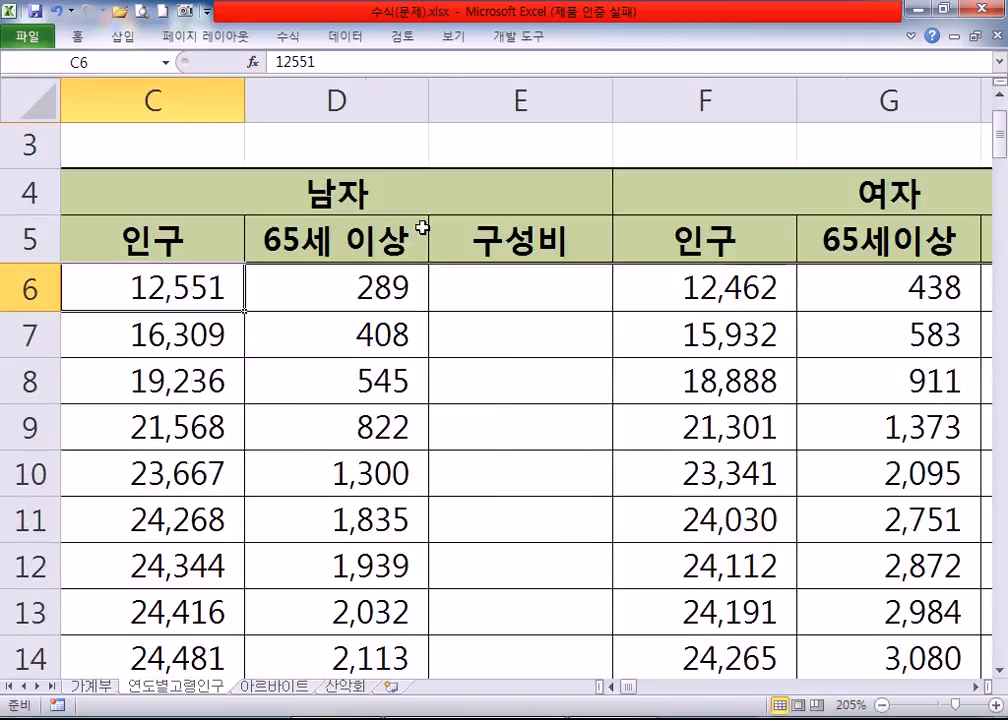
pyautogui.click(463, 288)
pyautogui.write('=')
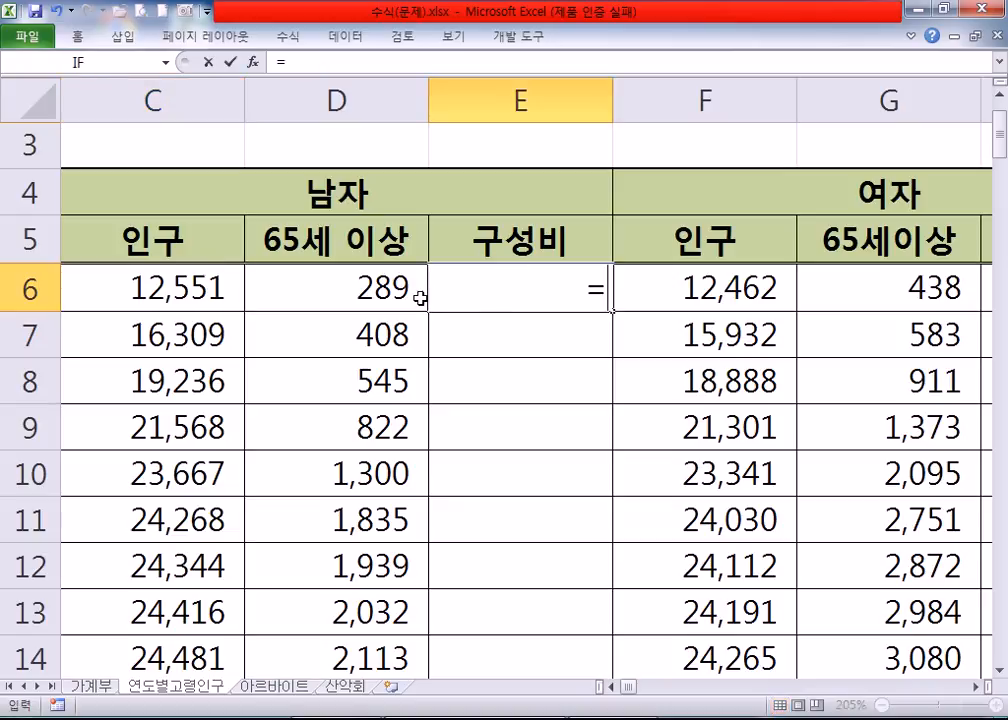
pyautogui.click(323, 289)
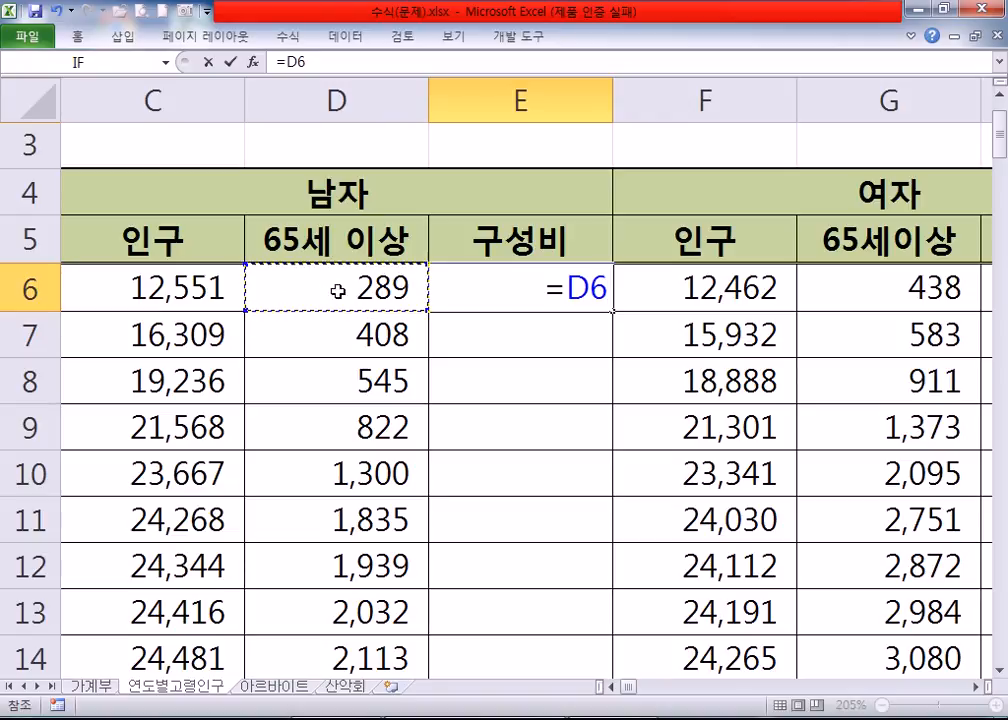
pyautogui.write('/')
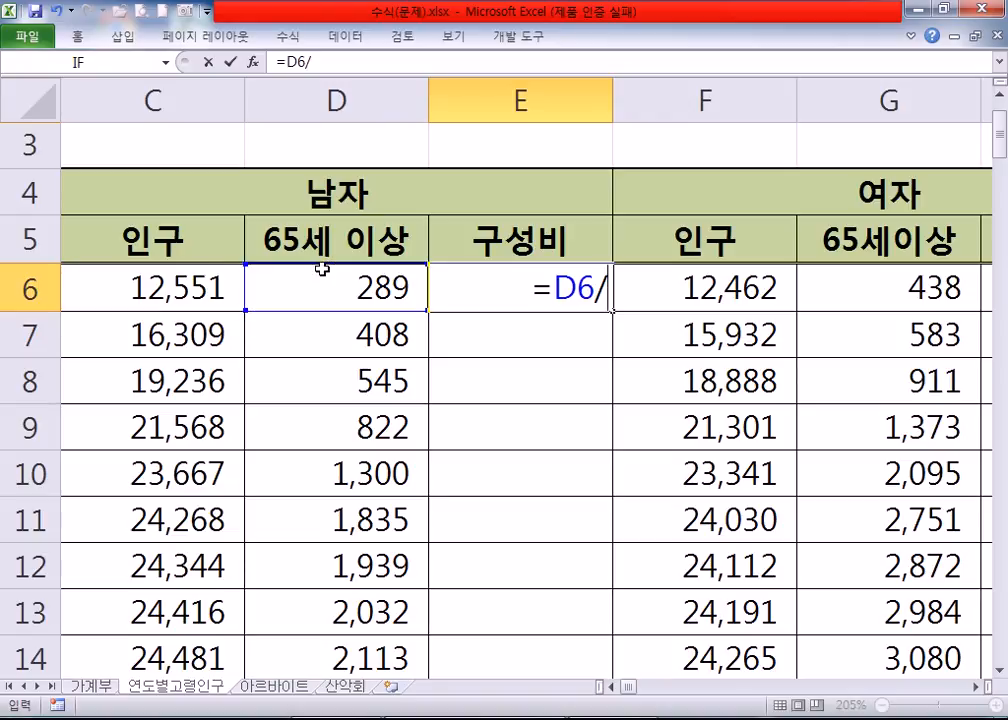
pyautogui.click(138, 281)
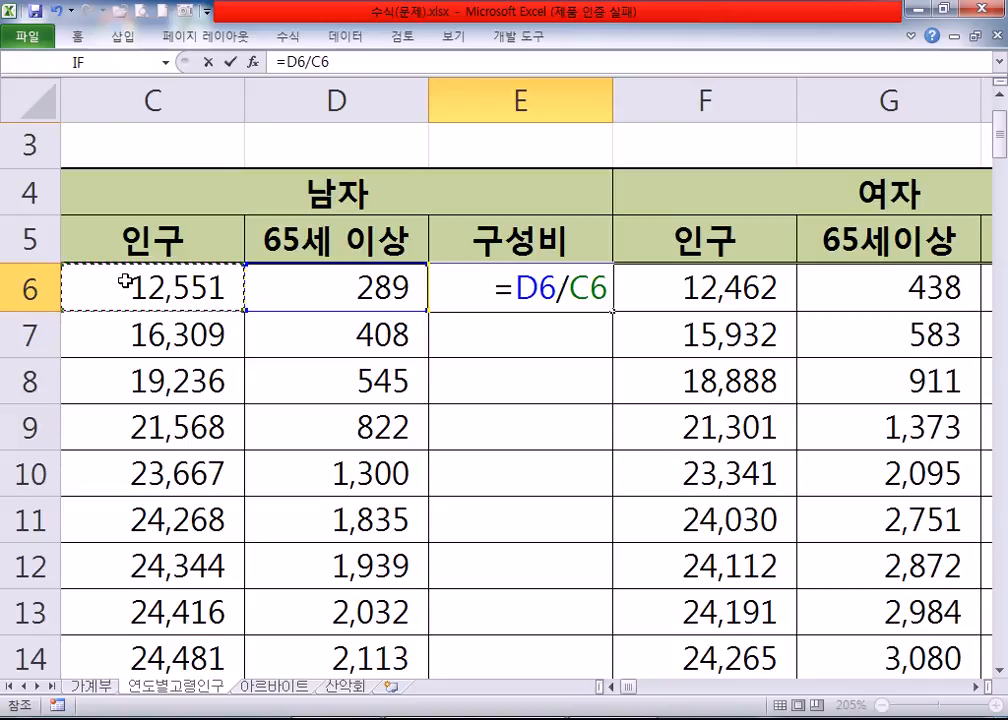
pyautogui.press('Return')
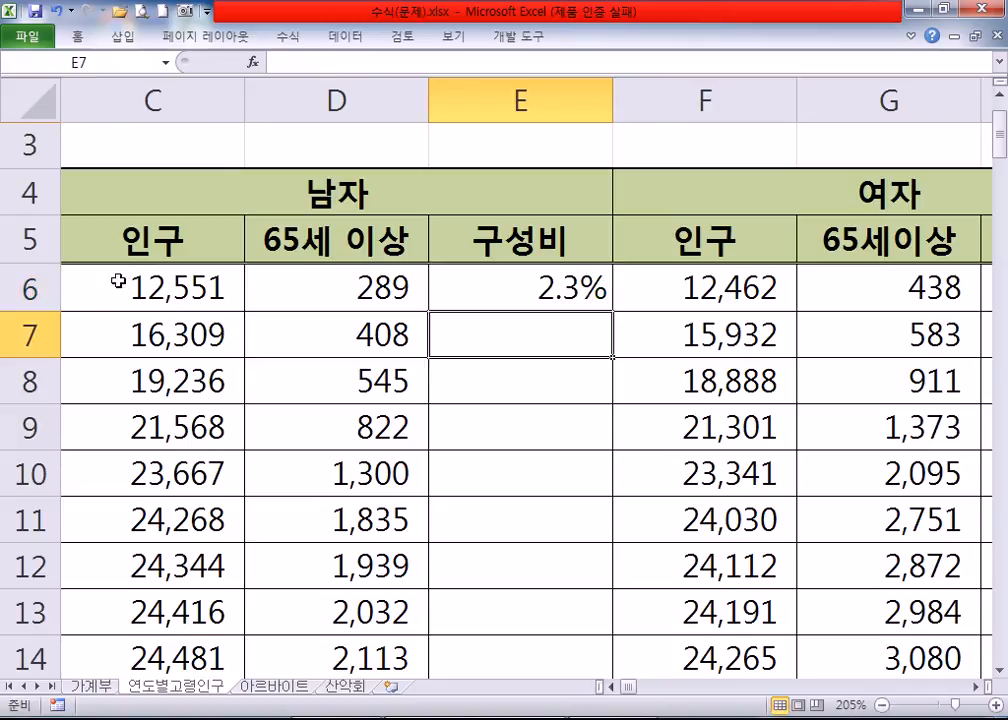
# Change the number format of the 1960년 male 구성비 in E6 to General (일반).
pyautogui.click(515, 279)
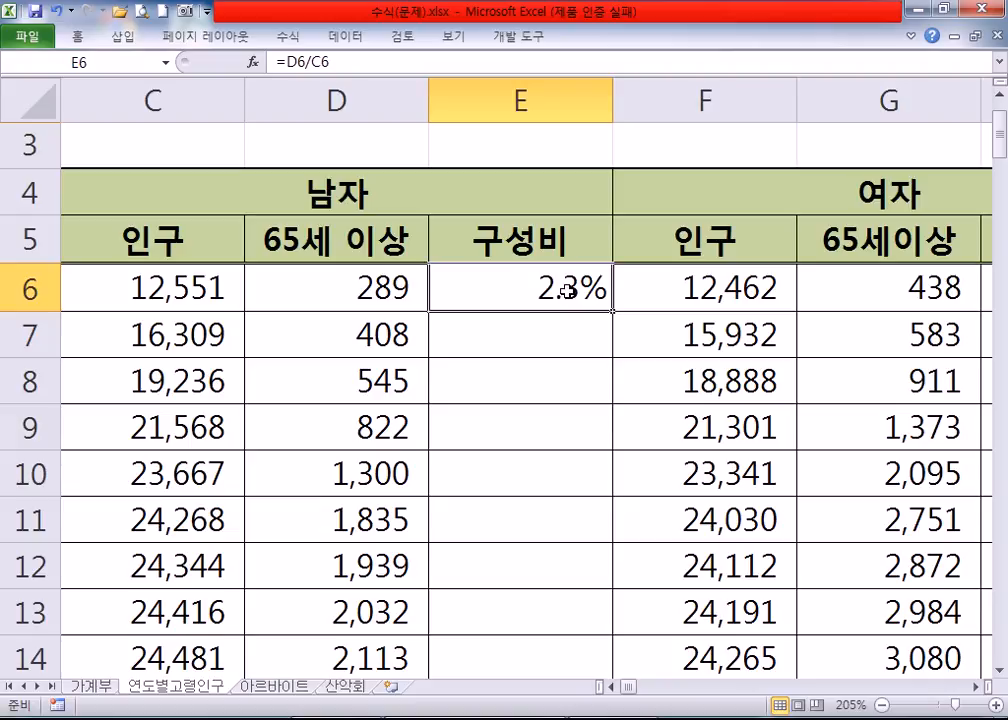
pyautogui.hotkey('ctrl', '1')
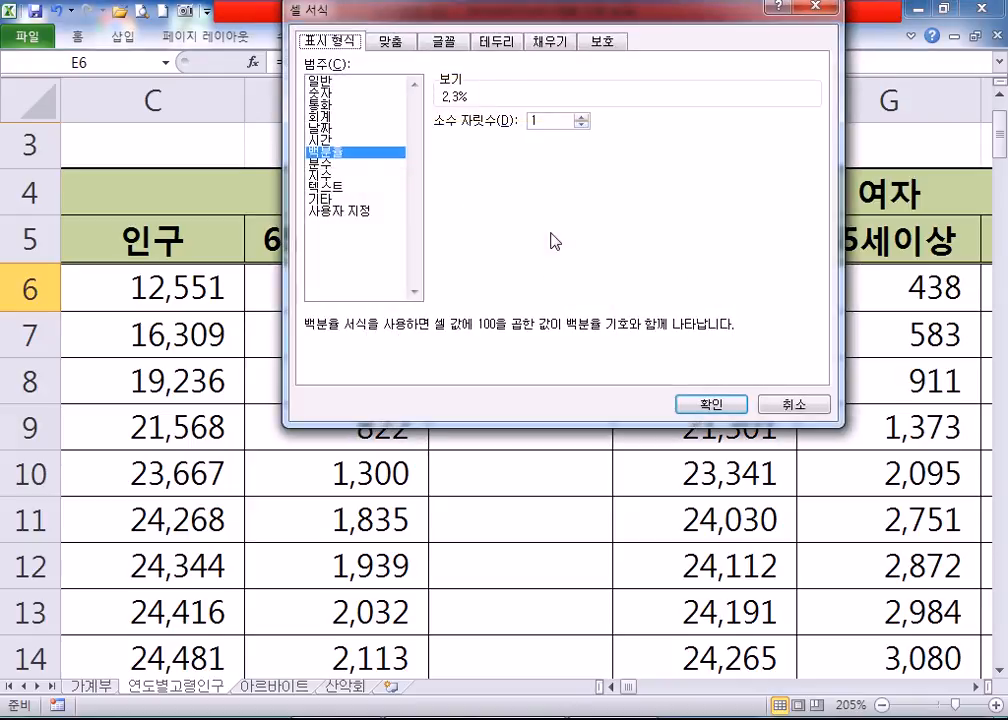
pyautogui.click(343, 84)
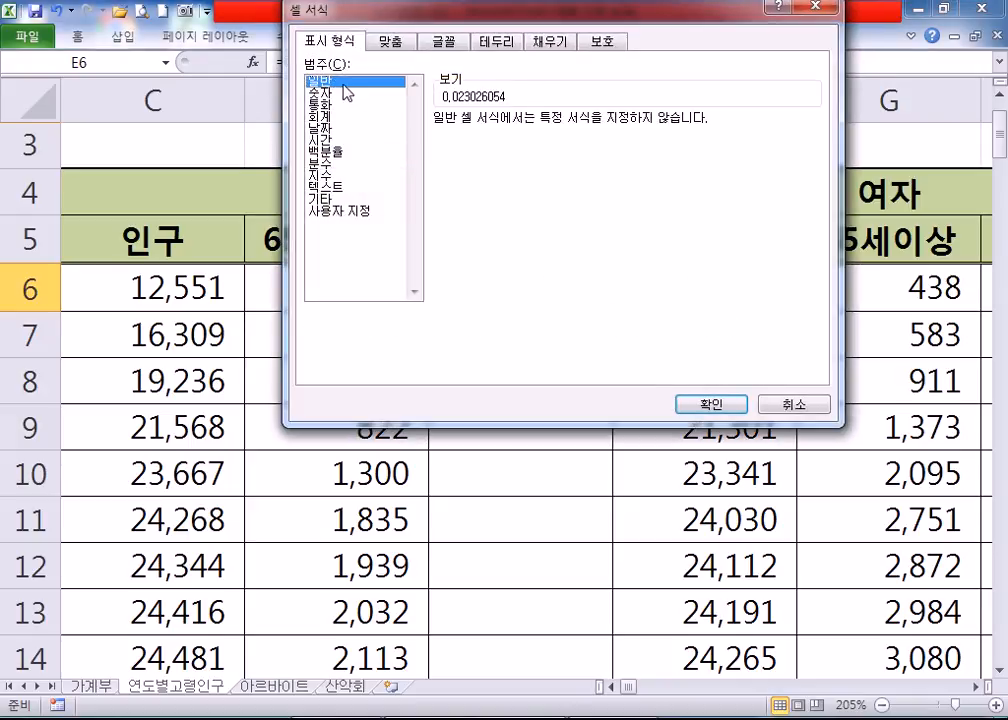
pyautogui.press('Escape')
pyautogui.hotkey('ctrl', '1')
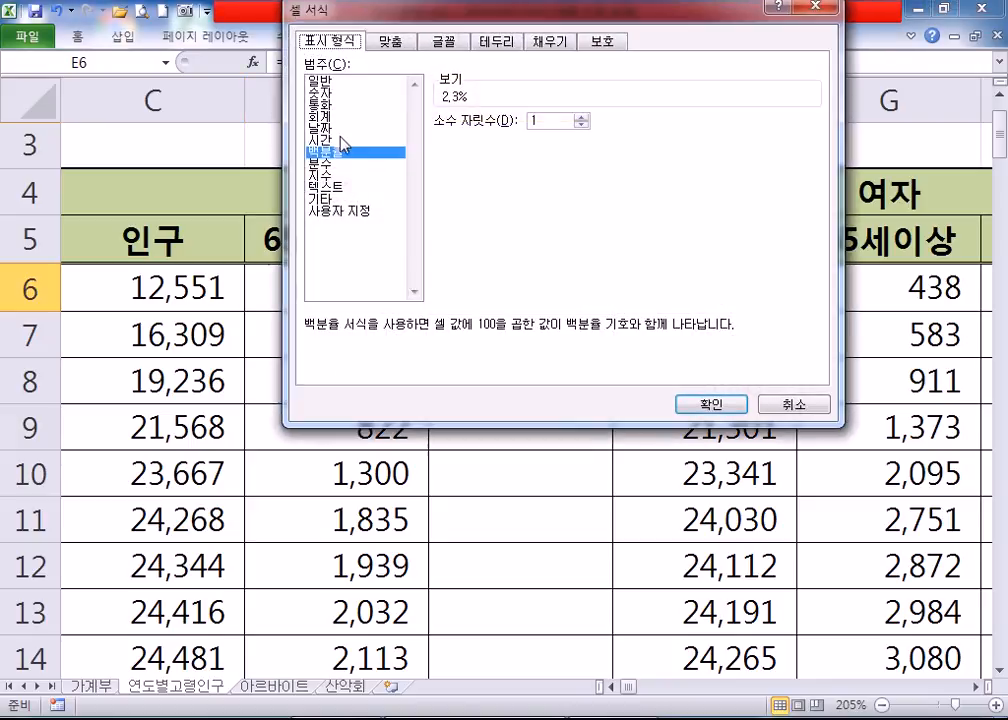
pyautogui.click(322, 81)
pyautogui.click(700, 415)
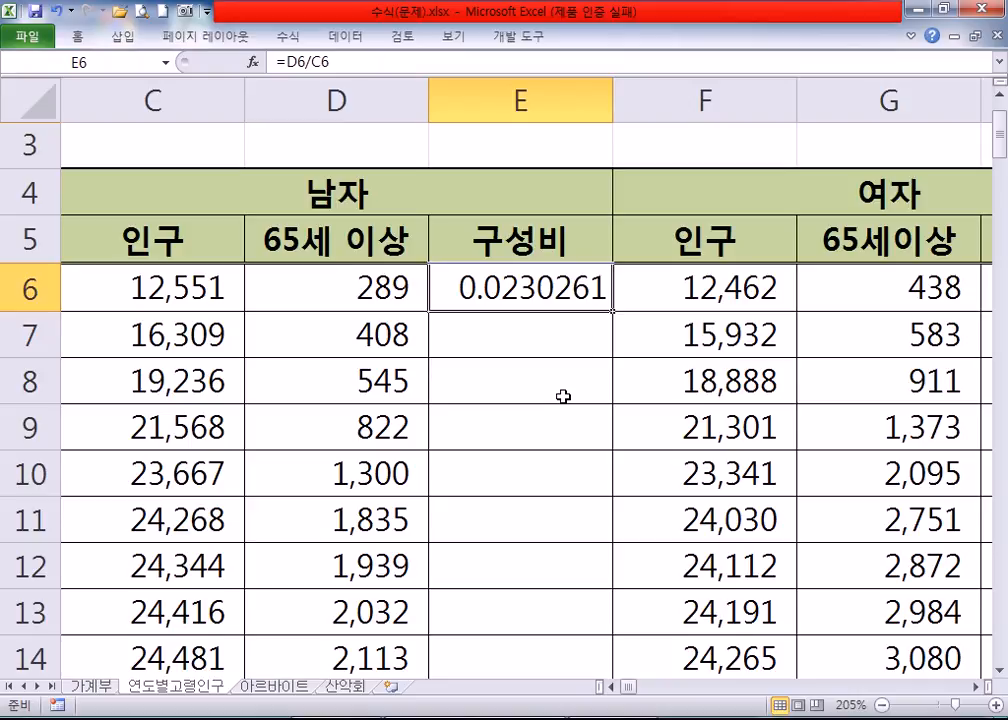
# Expand the ribbon again and apply the percent style to the 1960년 male 구성비 in E6.
pyautogui.keyDown('ctrl'); pyautogui.scroll(-3, 470, 330); pyautogui.keyUp('ctrl')
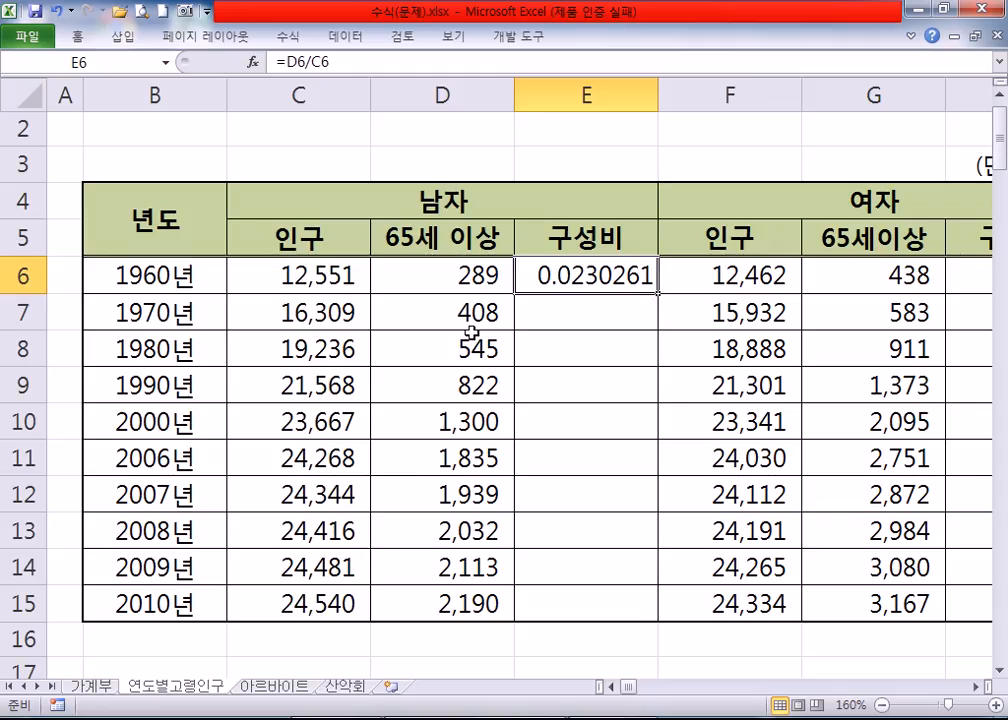
pyautogui.click(78, 37)
pyautogui.doubleClick(78, 37)
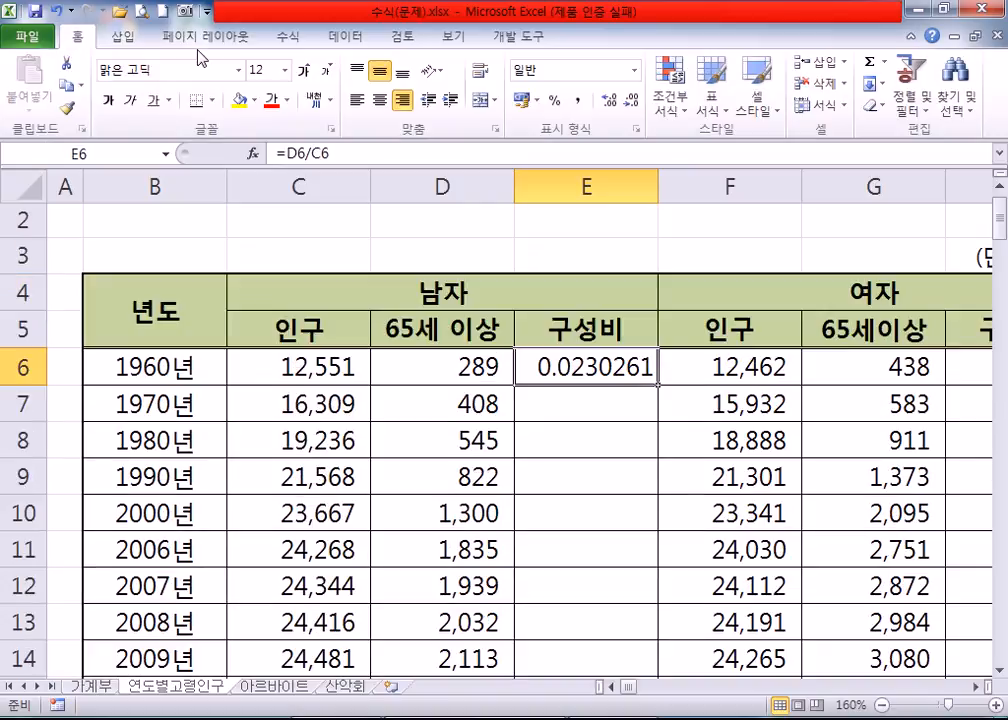
pyautogui.click(580, 405)
pyautogui.click(580, 366)
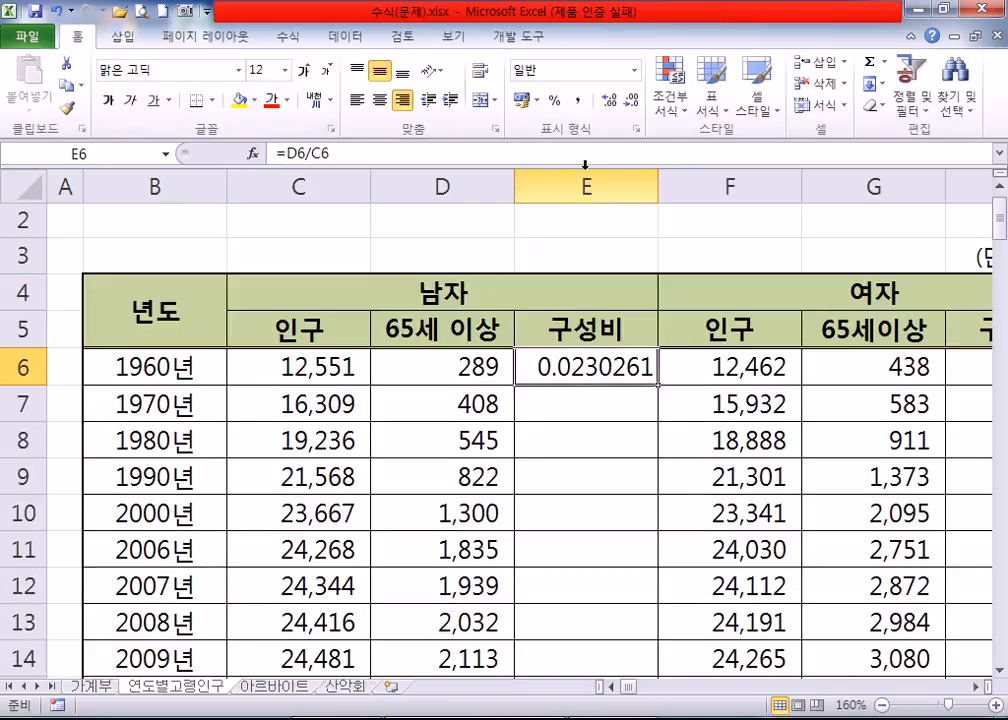
pyautogui.click(556, 102)
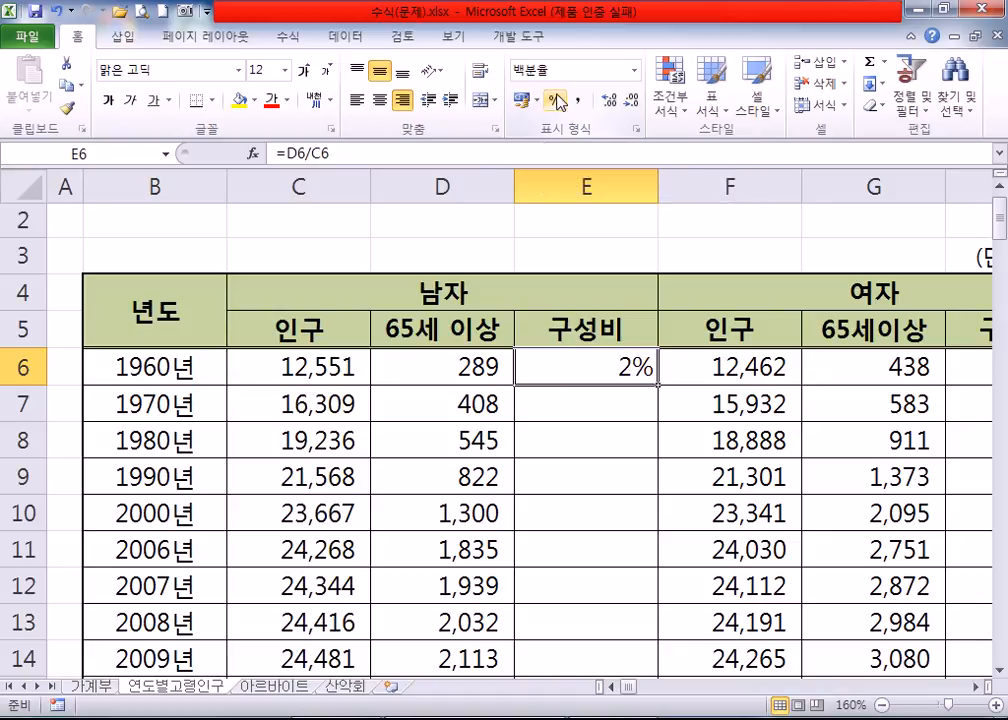
# Try increasing and decreasing the decimal places of the percentage in E6, finishing with one decimal place.
pyautogui.click(609, 101)
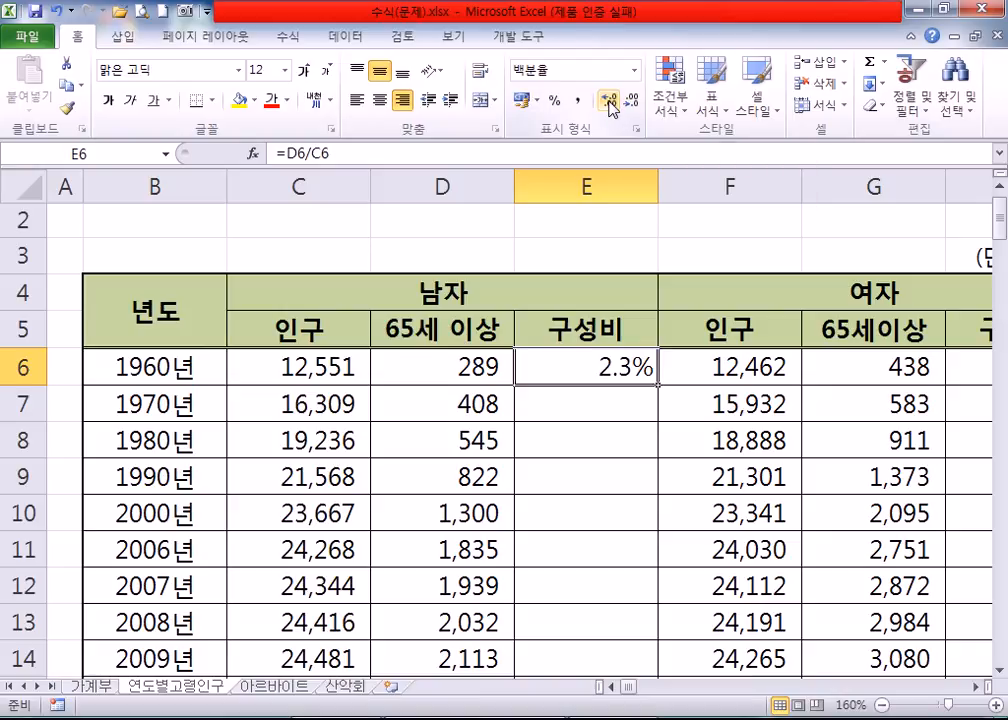
pyautogui.click(609, 101)
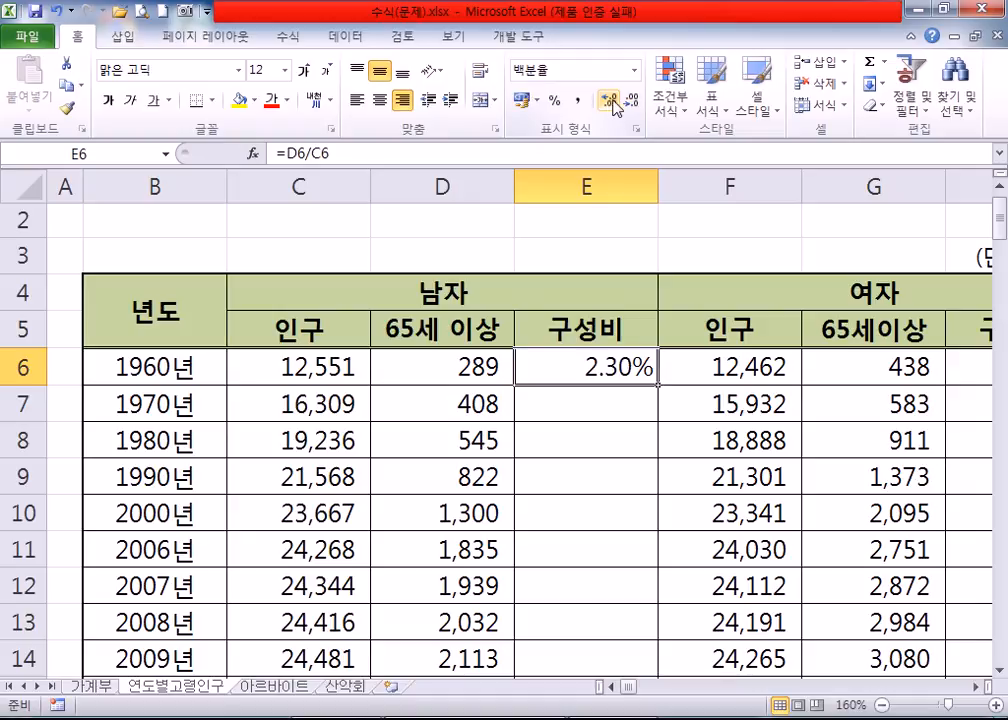
pyautogui.click(632, 101)
pyautogui.click(609, 101)
pyautogui.click(609, 101)
pyautogui.click(609, 101)
pyautogui.click(632, 101)
pyautogui.click(632, 101)
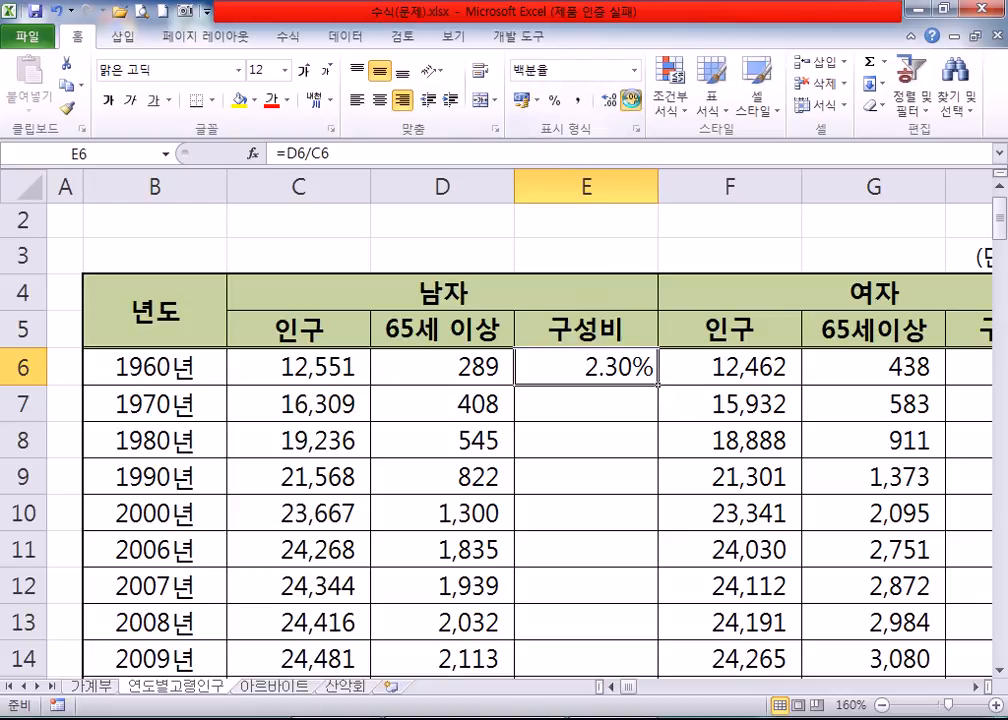
pyautogui.click(631, 100)
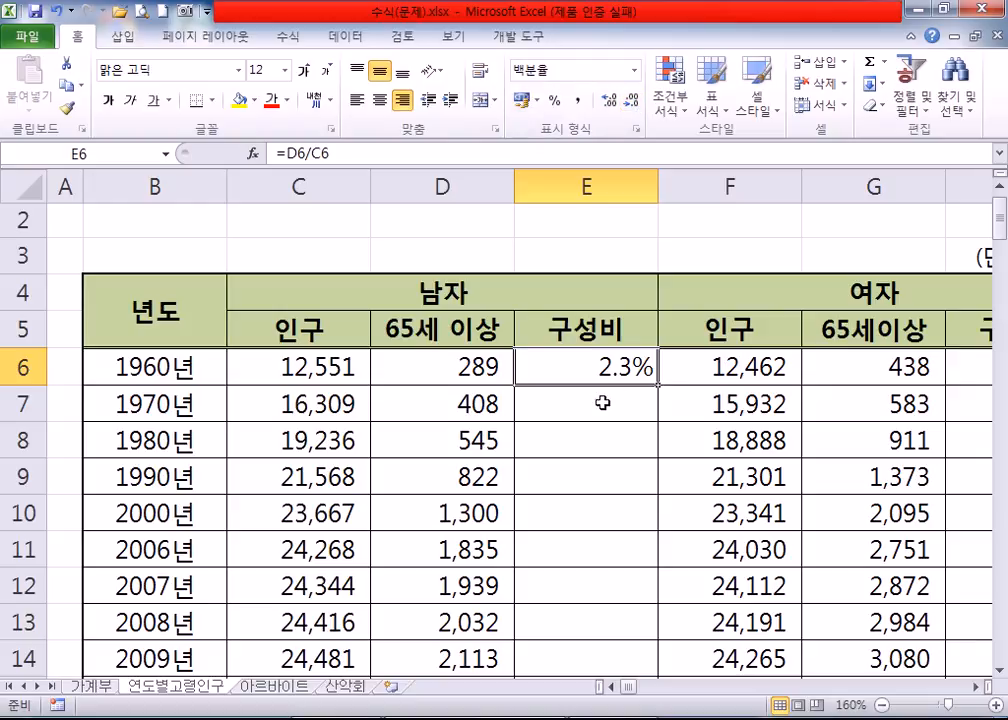
pyautogui.scroll(-1, 640, 392)
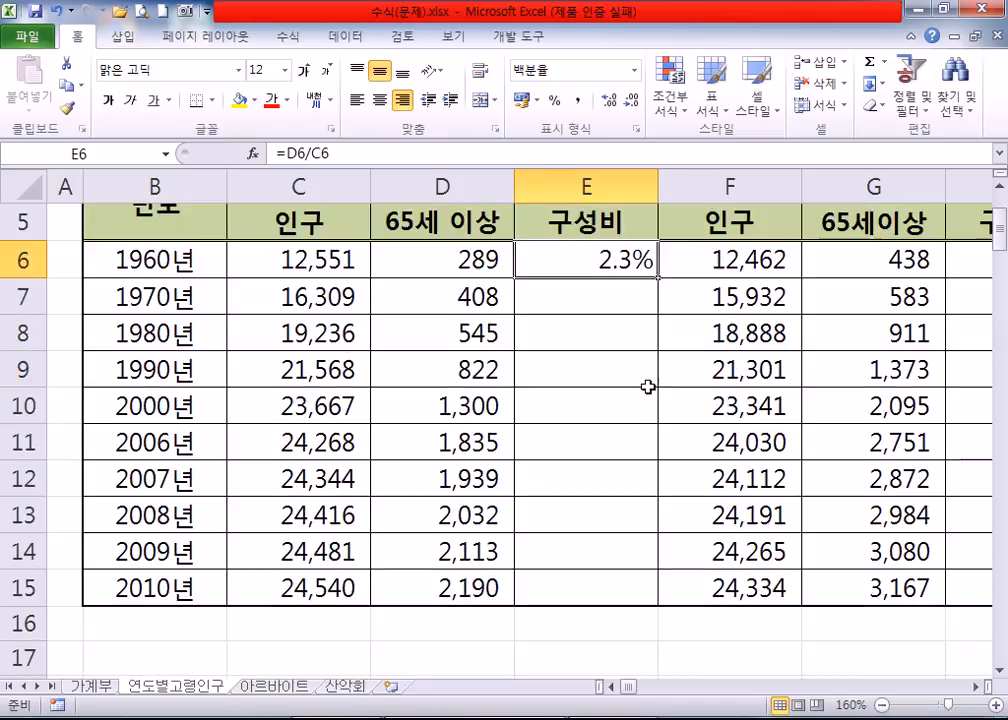
# Copy the male 구성비 formula from E6 down through the 2010년 row in E15 and check the end of the table.
pyautogui.moveTo(657, 277); pyautogui.dragTo(651, 592)
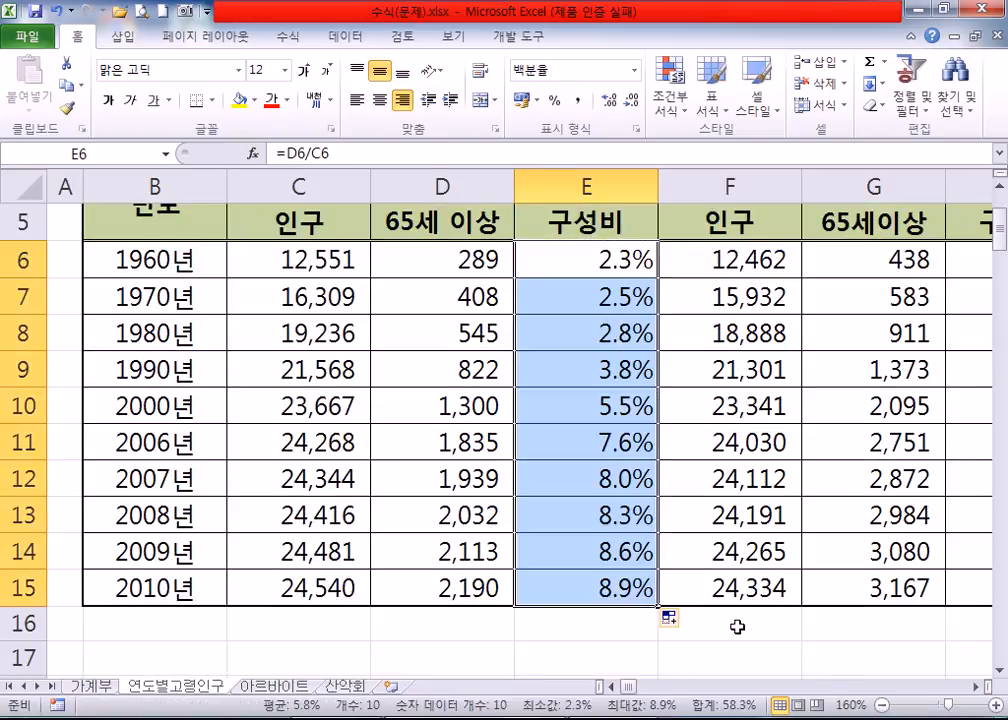
pyautogui.click(779, 622)
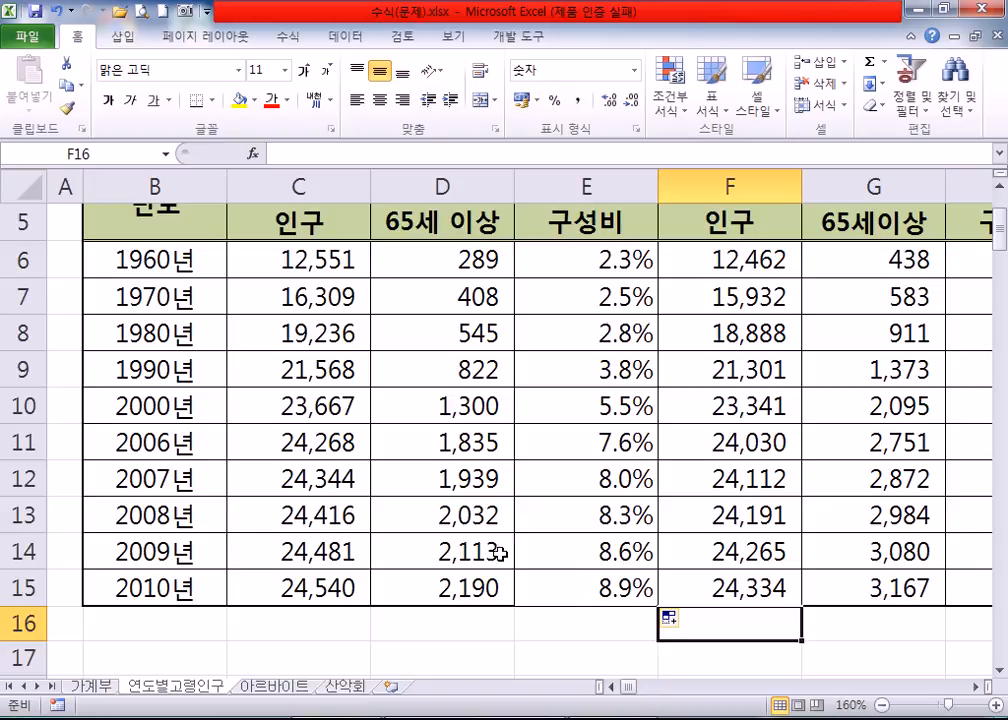
pyautogui.scroll(-3, 497, 523)
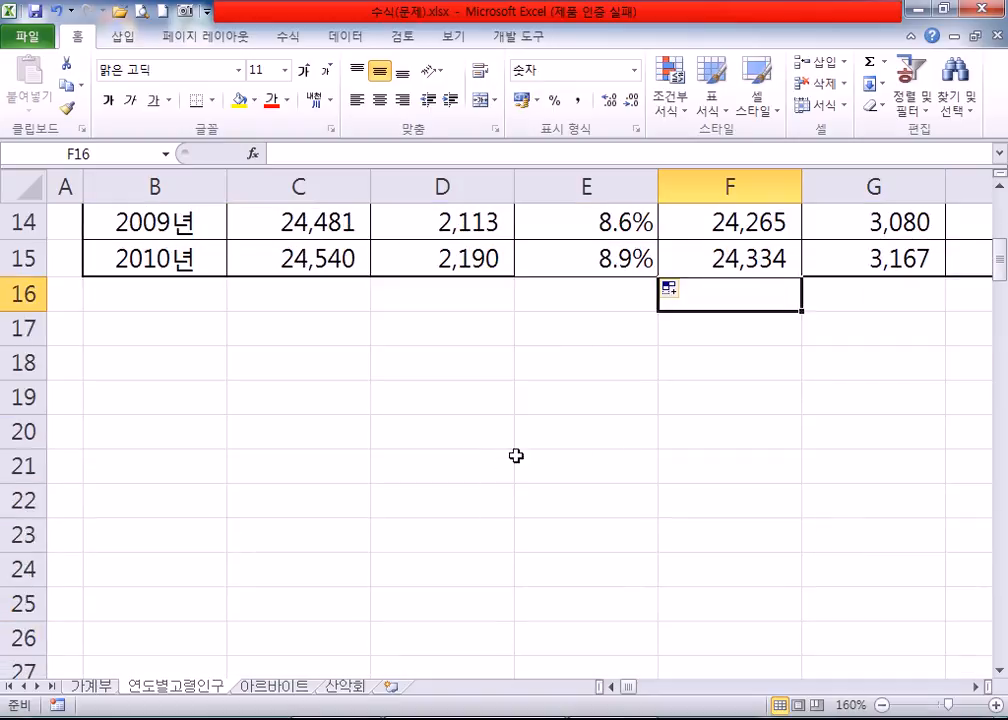
pyautogui.click(628, 458)
pyautogui.scroll(1, 575, 300)
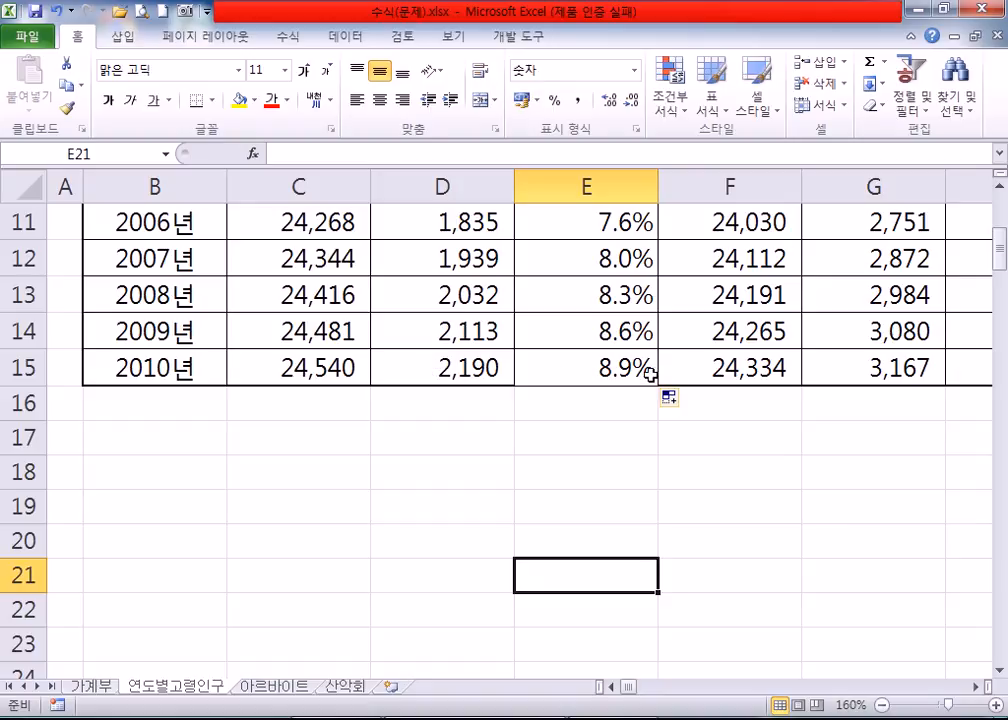
pyautogui.scroll(3, 646, 375)
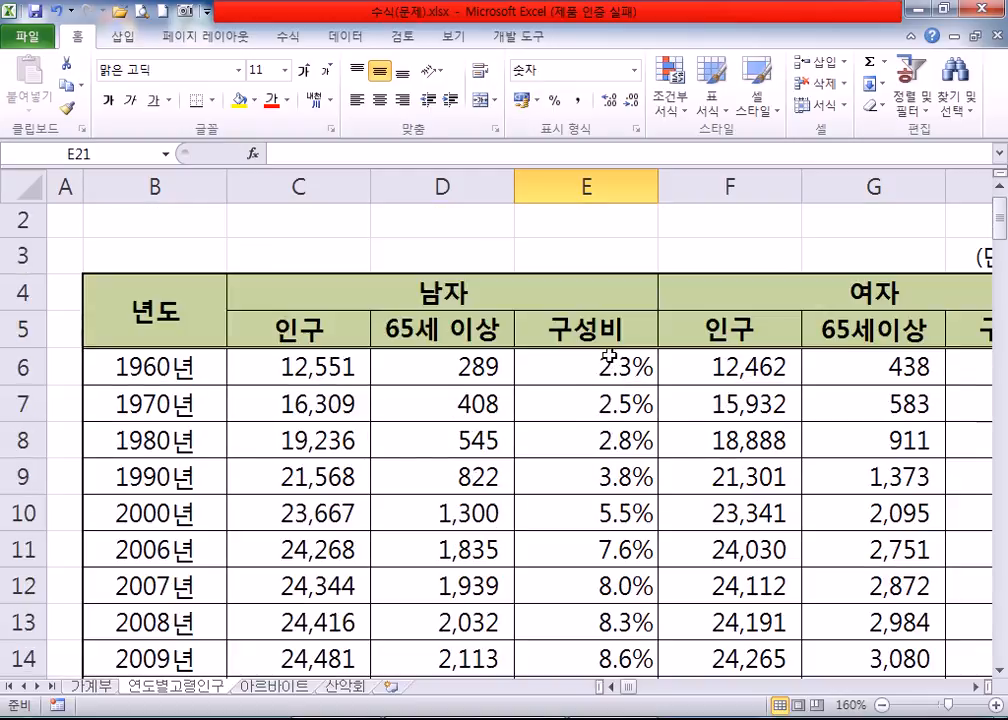
# Auto-fill the E6 formula down the male 구성비 column again, letting the adjacent data set its extent, and inspect the last rows.
pyautogui.click(587, 360)
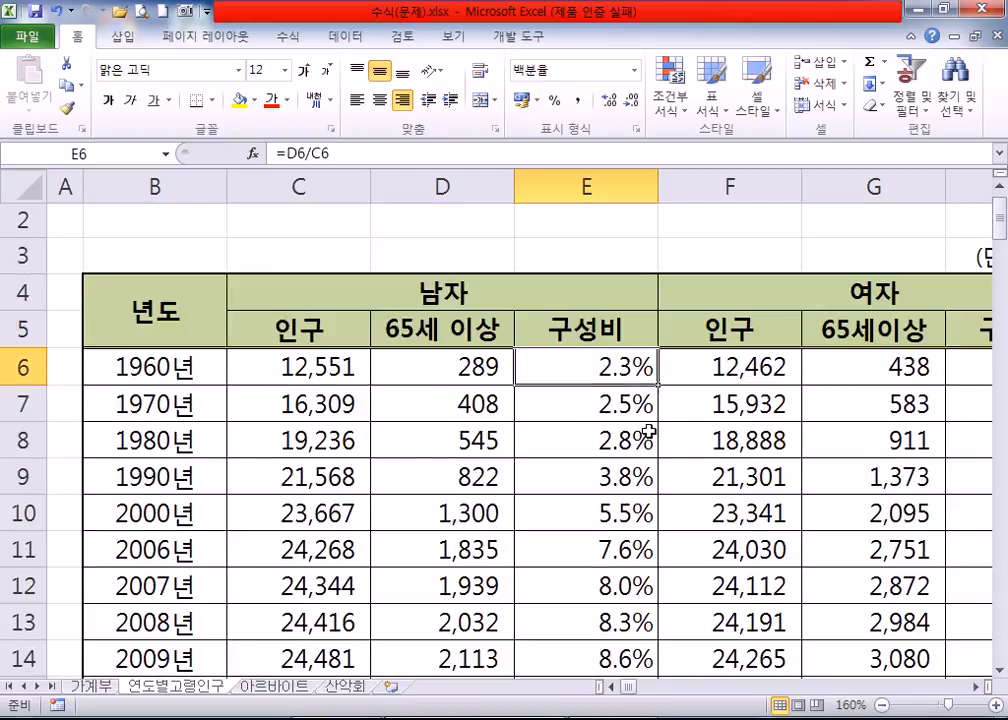
pyautogui.click(748, 520)
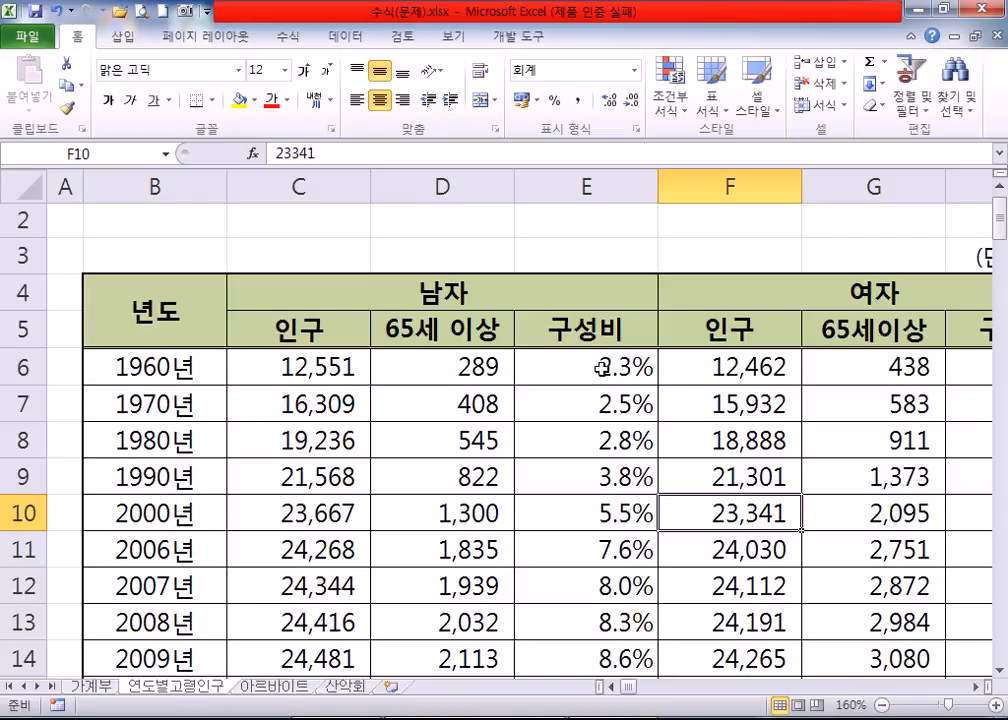
pyautogui.click(558, 369)
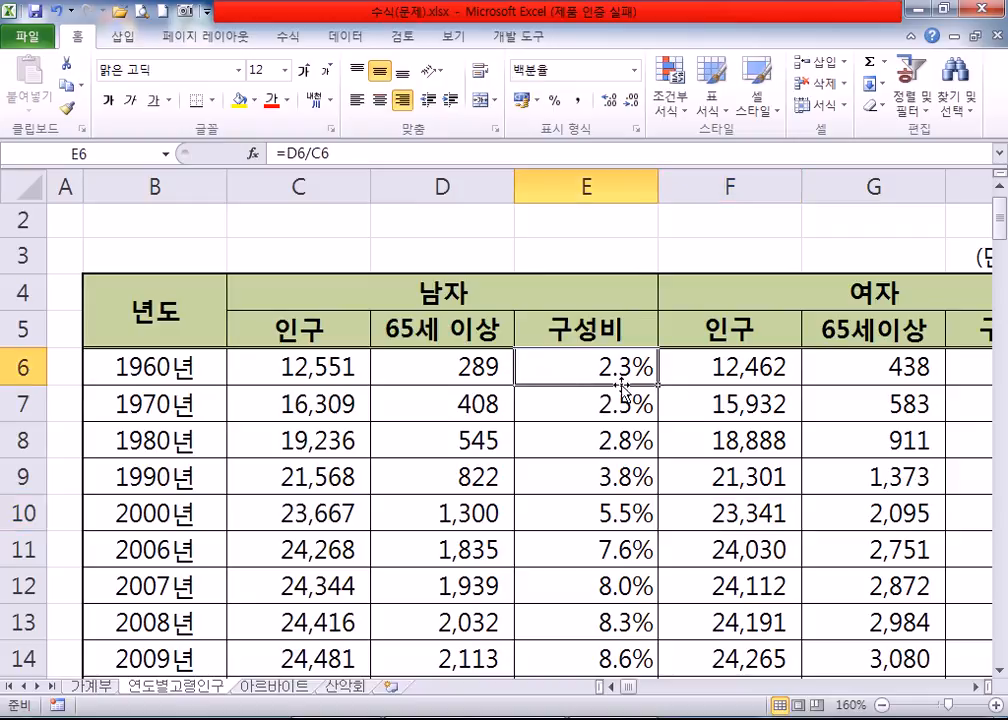
pyautogui.doubleClick(657, 384)
pyautogui.scroll(-4, 655, 389)
pyautogui.scroll(2, 645, 388)
pyautogui.click(640, 476)
pyautogui.click(608, 518)
pyautogui.click(616, 591)
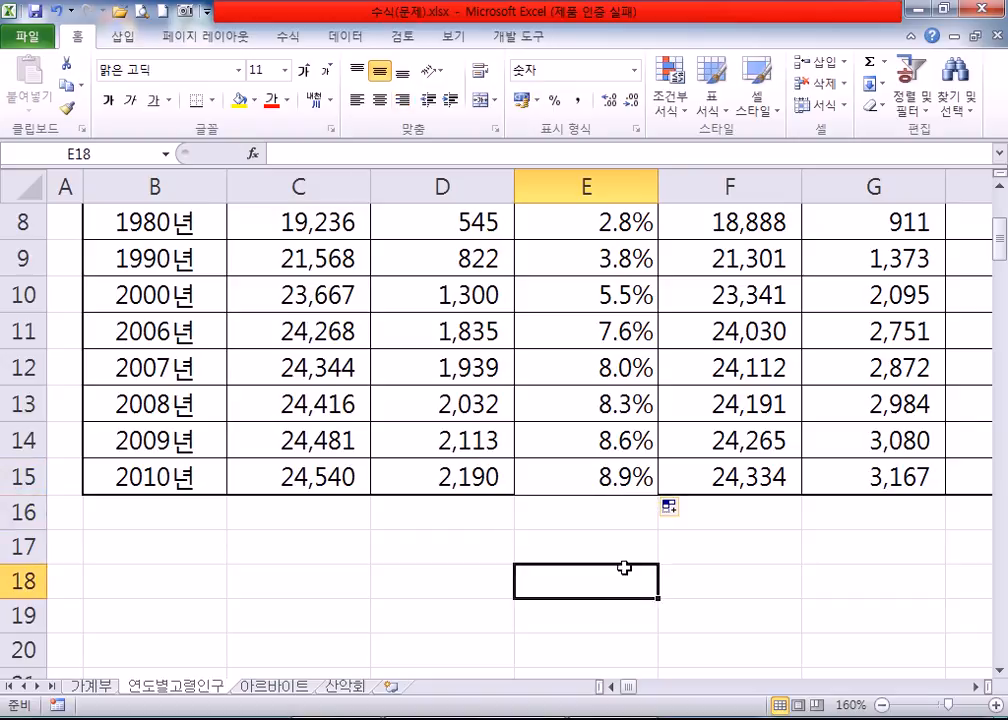
pyautogui.scroll(-1, 621, 556)
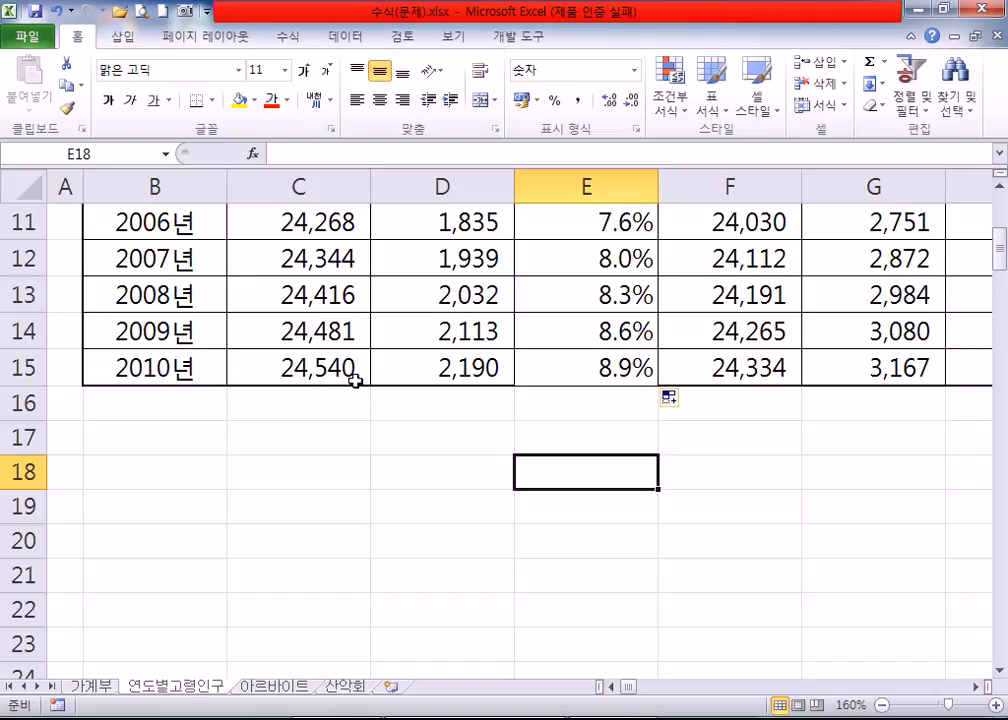
# Set the auto-fill option for the male 구성비 column to fill without formatting (서식 없이 채우기).
pyautogui.click(621, 304)
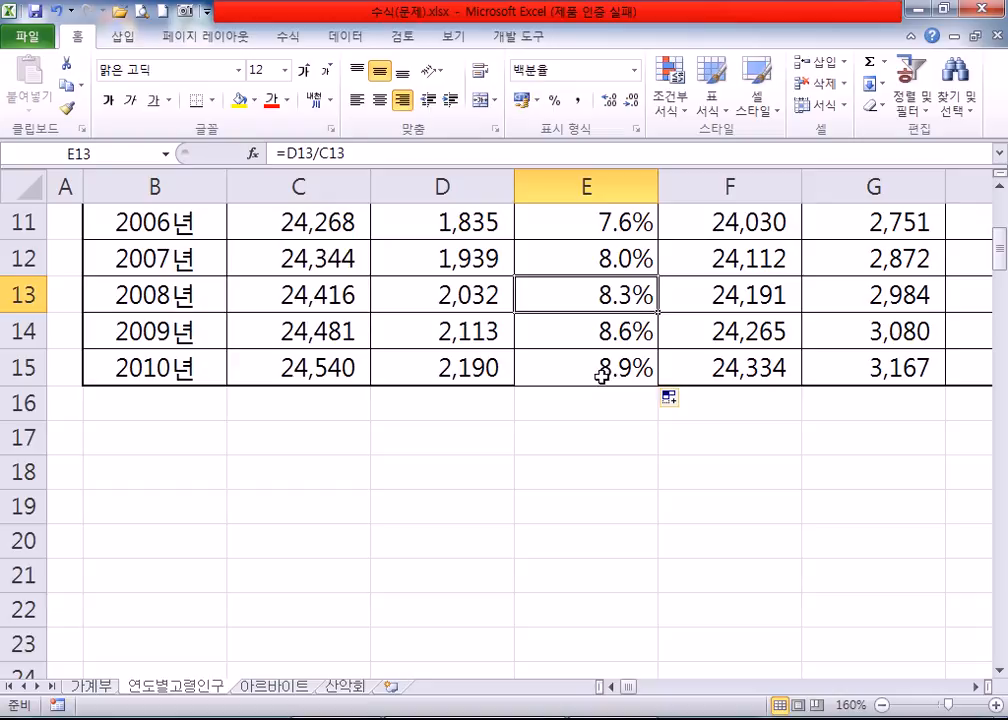
pyautogui.click(672, 400)
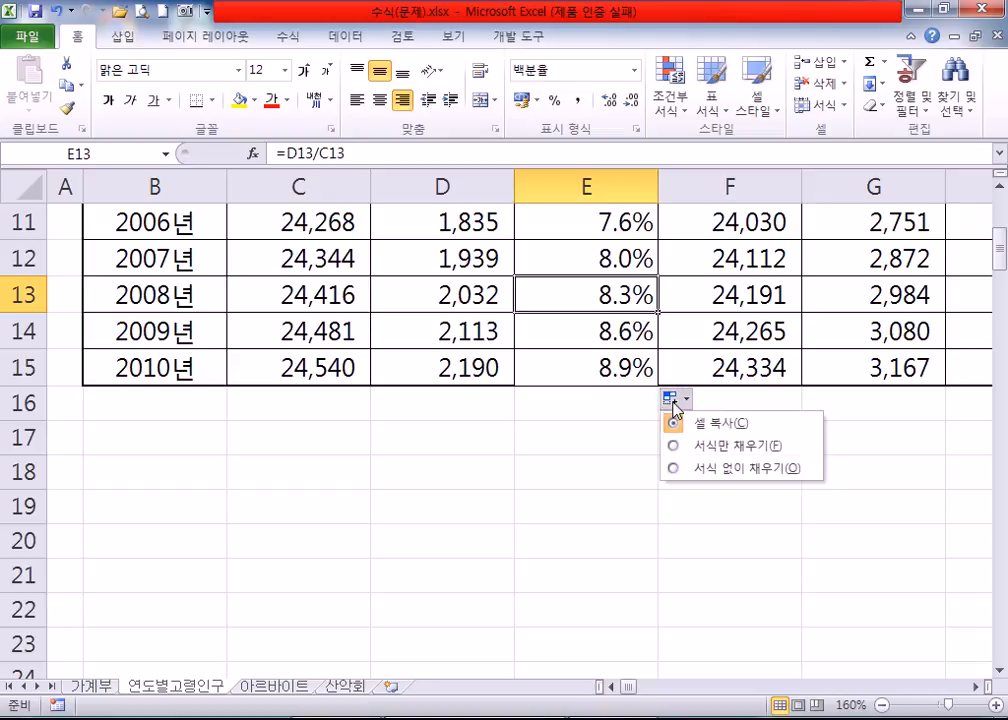
pyautogui.click(675, 470)
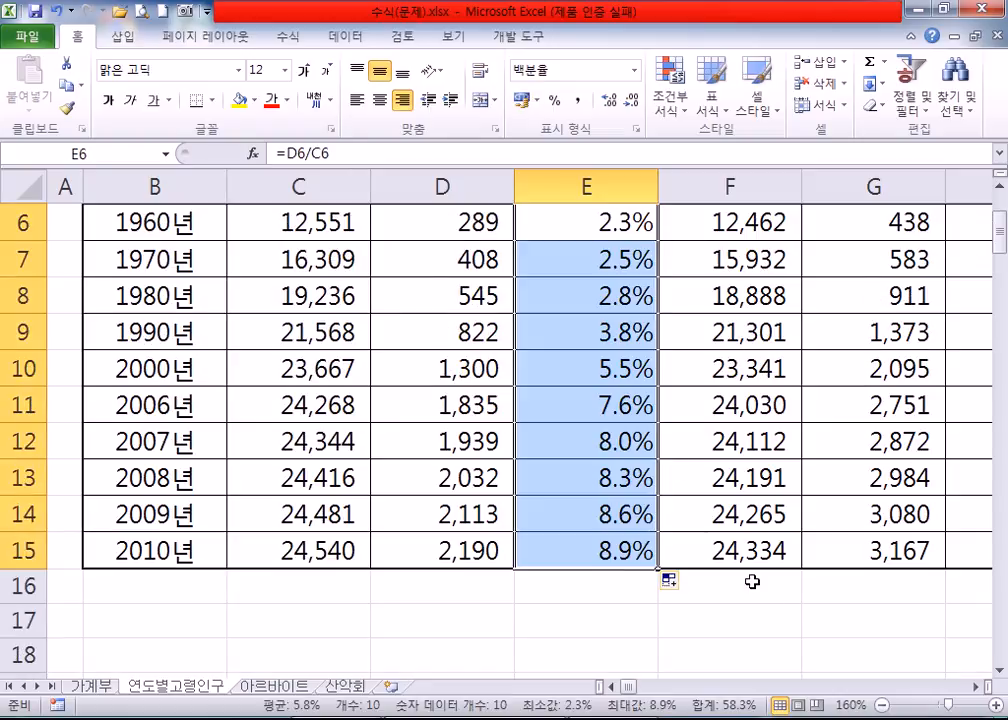
pyautogui.click(791, 624)
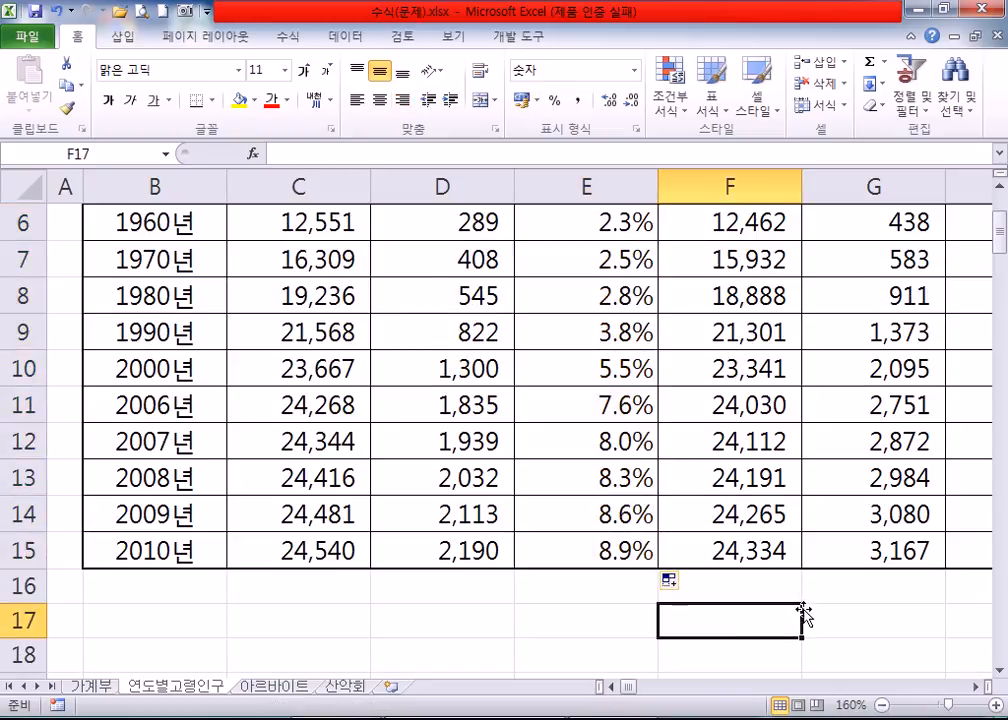
pyautogui.scroll(-1, 803, 608)
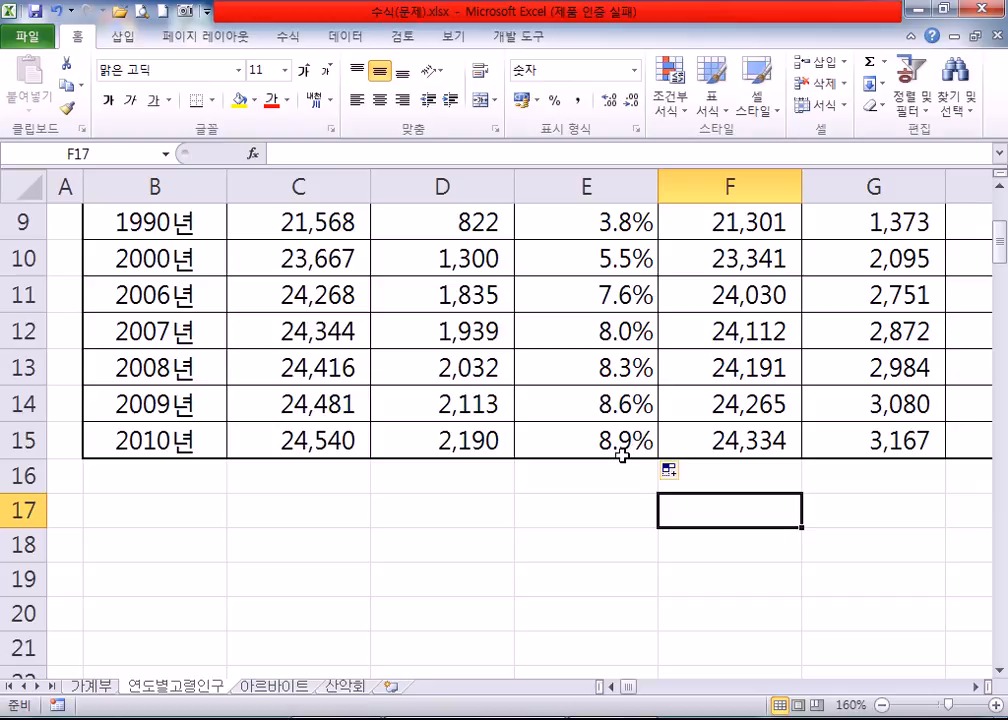
pyautogui.scroll(-1, 621, 455)
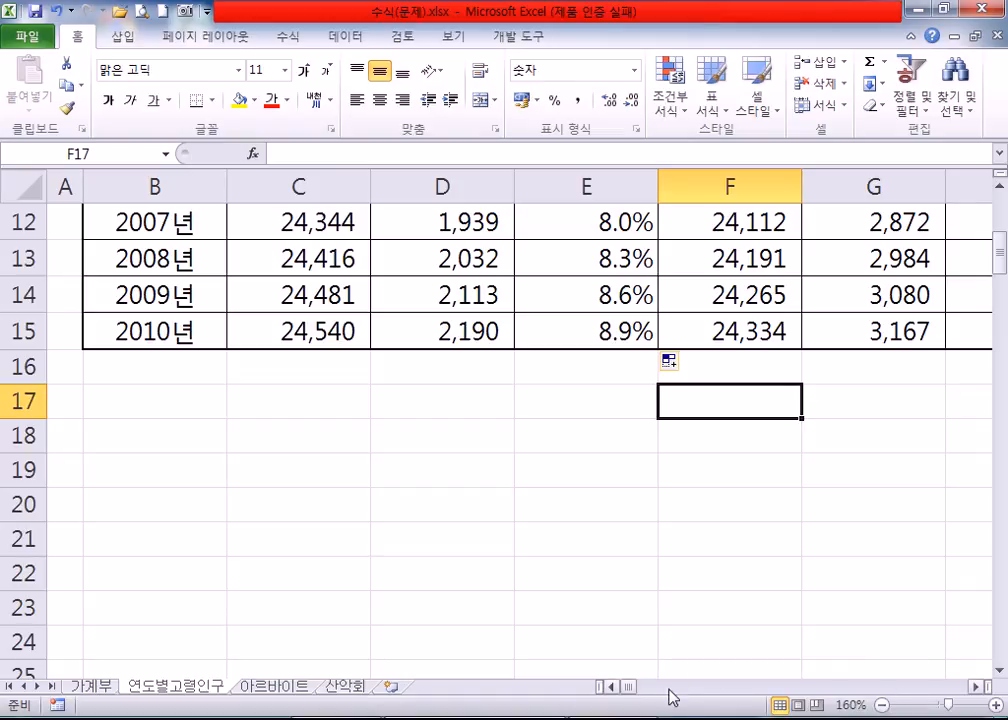
# Calculate the 1960년 female 구성비 in H6 with the formula =G6/F6.
pyautogui.click(774, 293)
pyautogui.press('Right')
pyautogui.press('Right')
pyautogui.press('Right')
pyautogui.scroll(4, 835, 300)
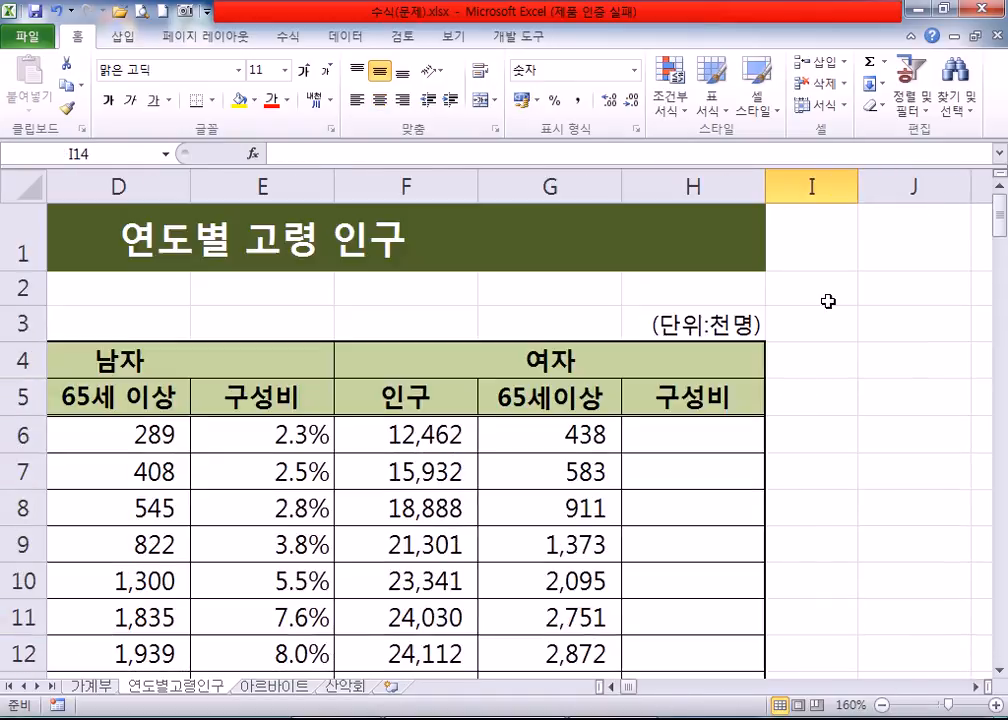
pyautogui.click(702, 434)
pyautogui.scroll(-1, 815, 418)
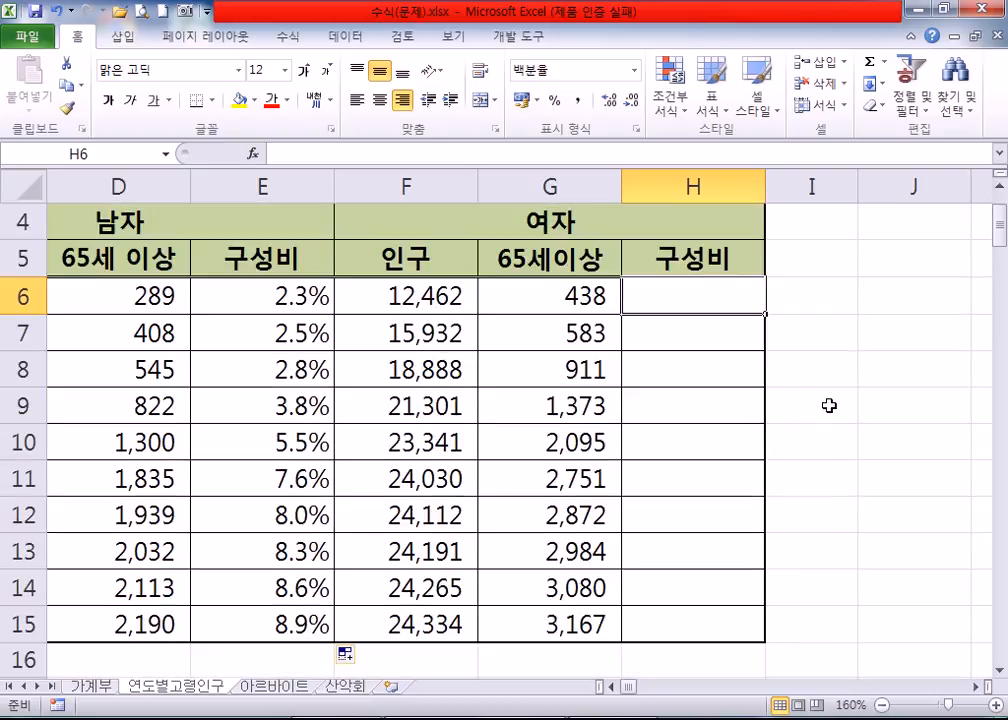
pyautogui.write('=')
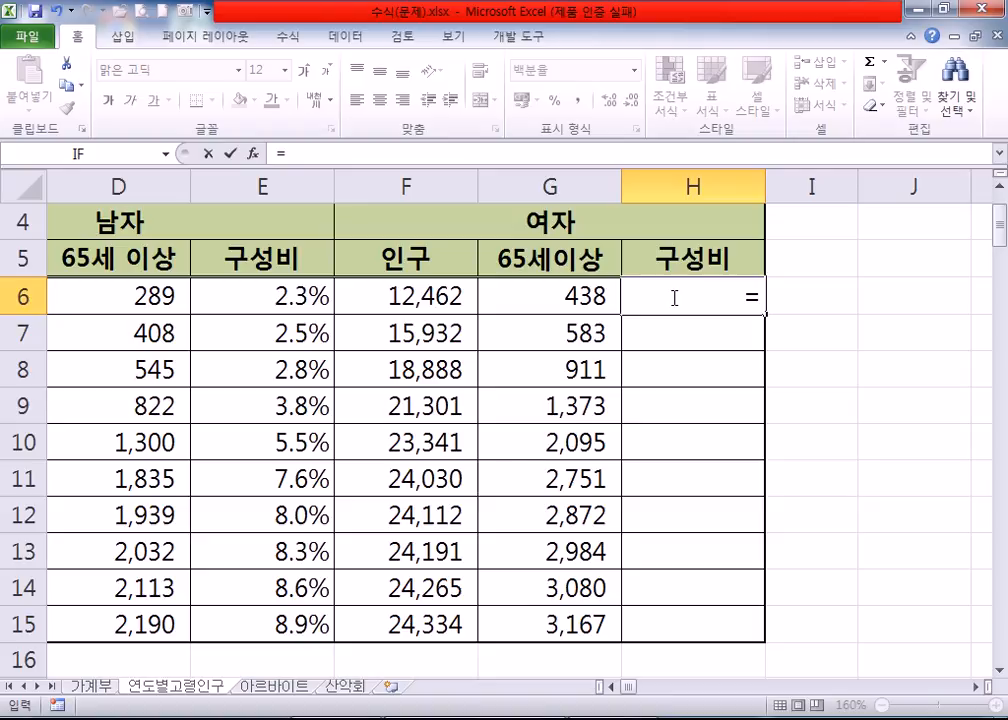
pyautogui.click(545, 292)
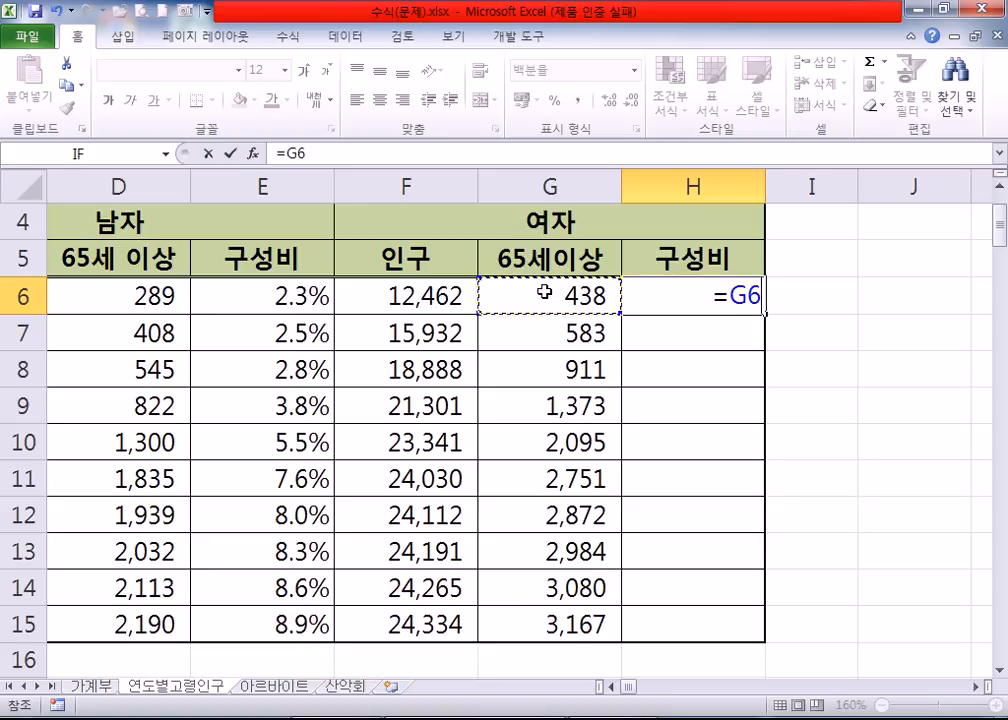
pyautogui.write('/')
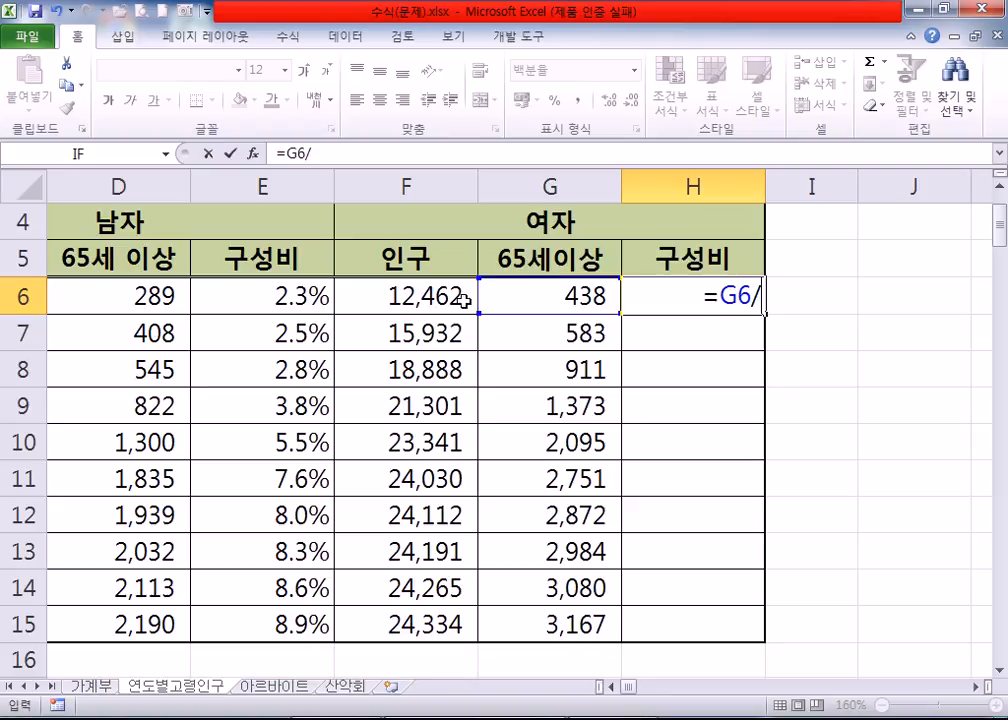
pyautogui.click(420, 297)
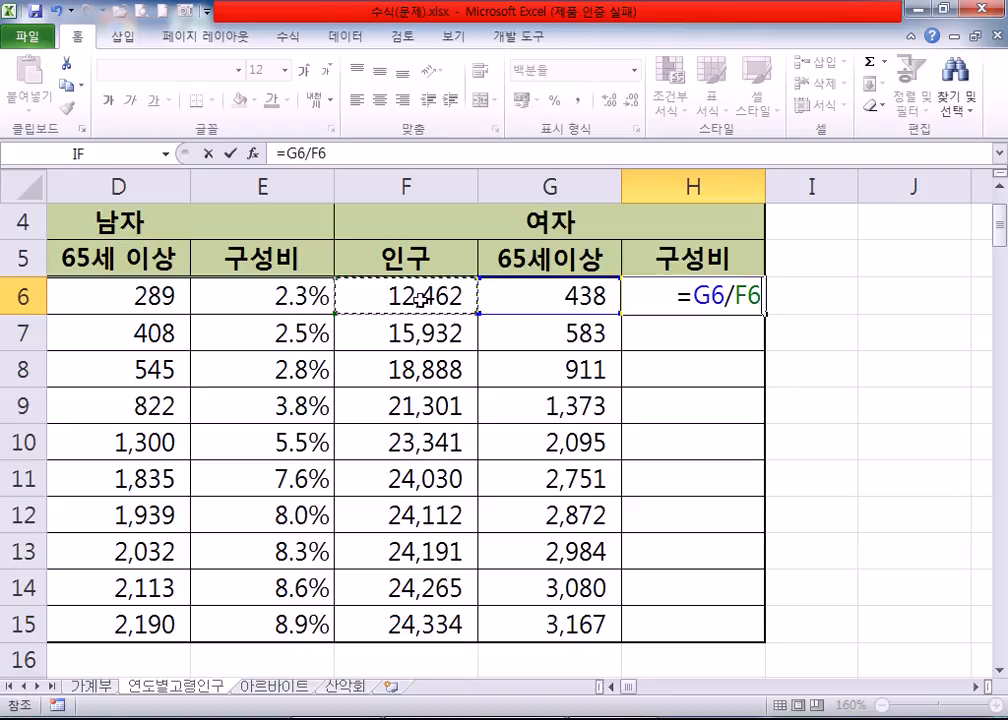
pyautogui.press('Return')
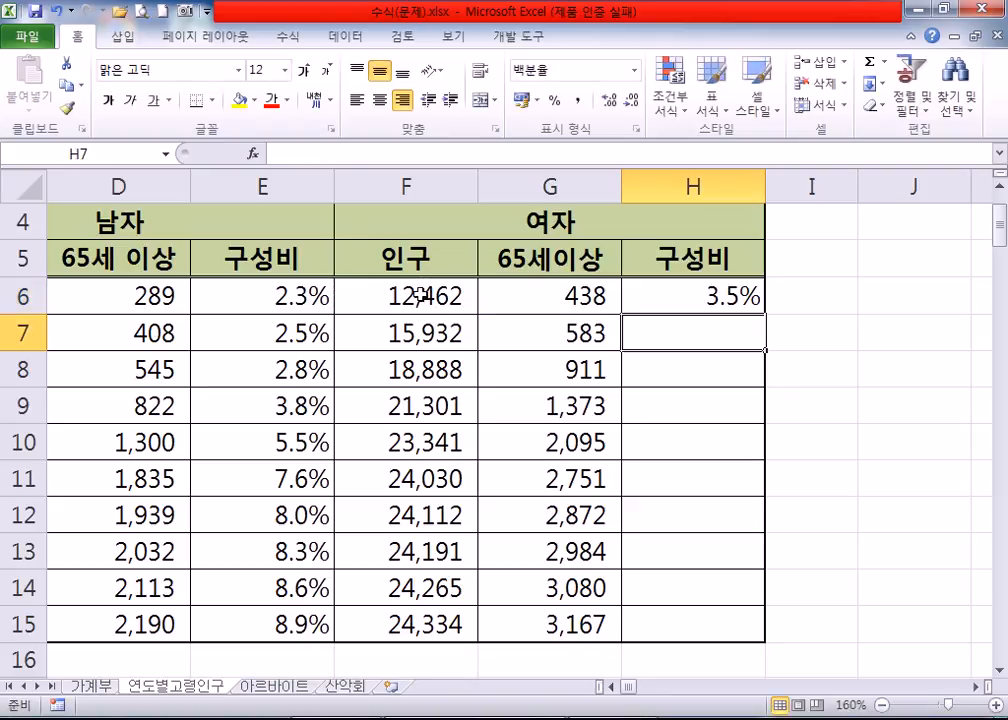
# Change the number format of the 1960년 female 구성비 in H6 to General (일반).
pyautogui.click(713, 294)
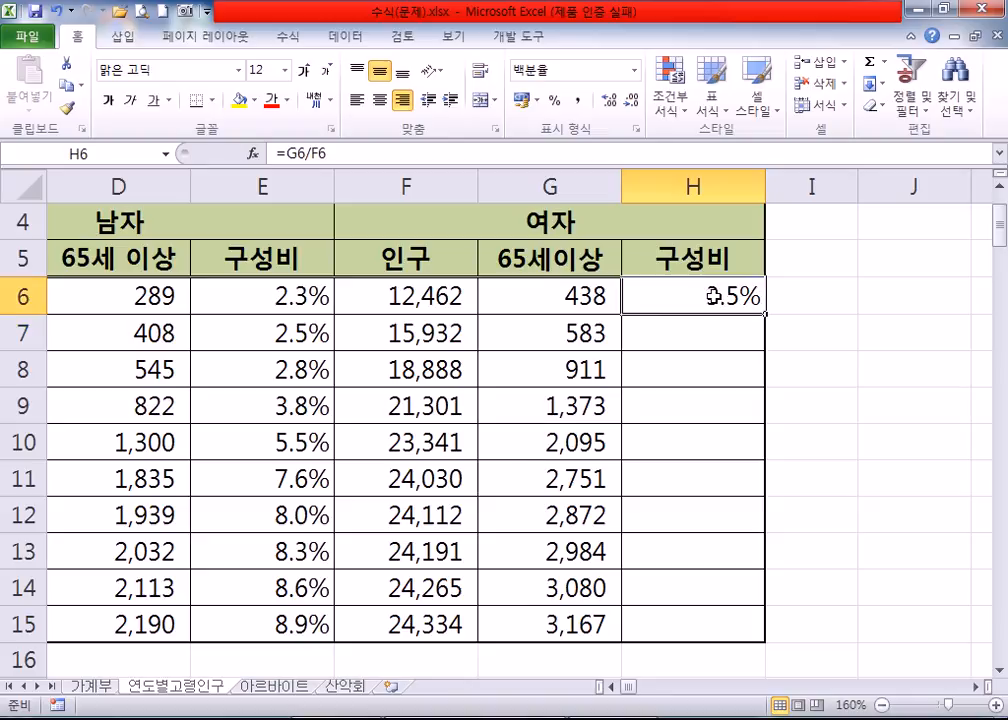
pyautogui.hotkey('ctrl', '1')
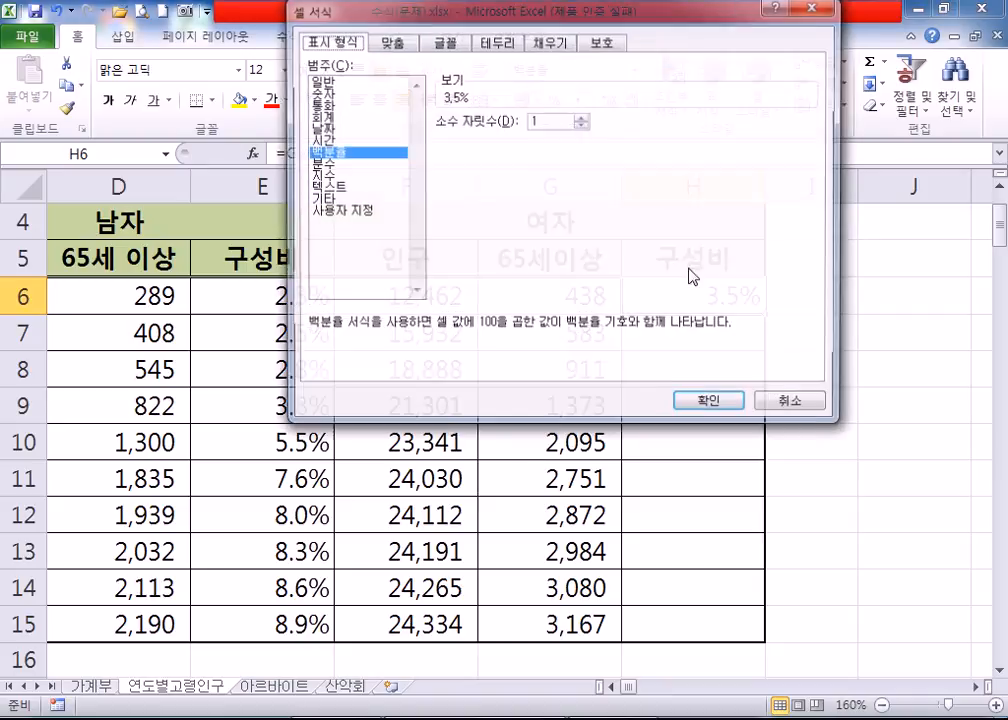
pyautogui.click(322, 93)
pyautogui.click(322, 80)
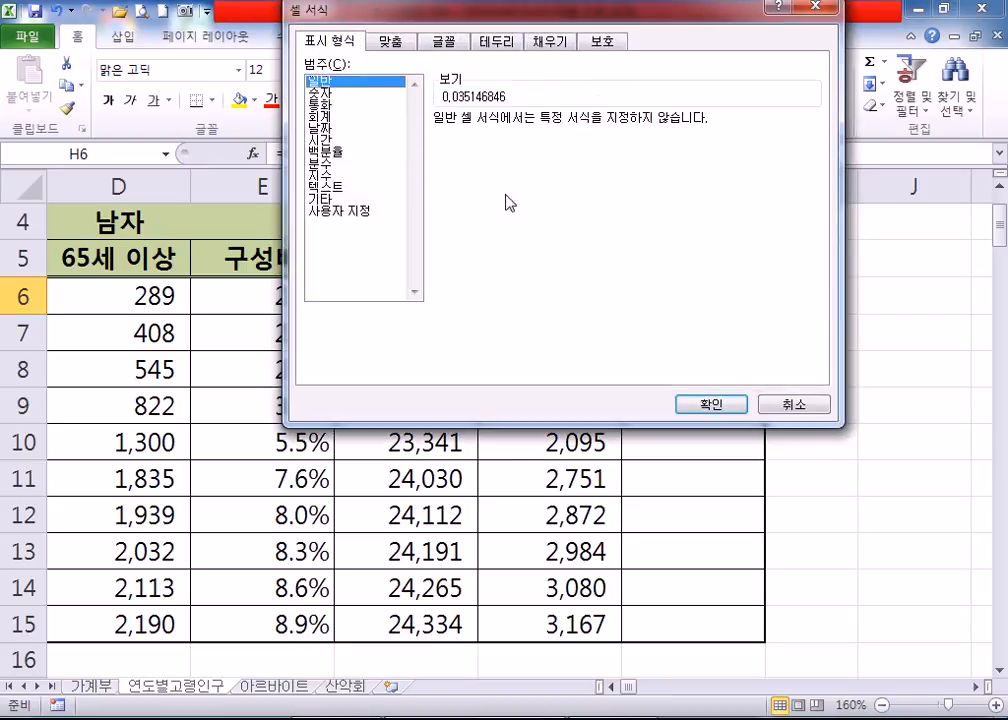
pyautogui.click(700, 406)
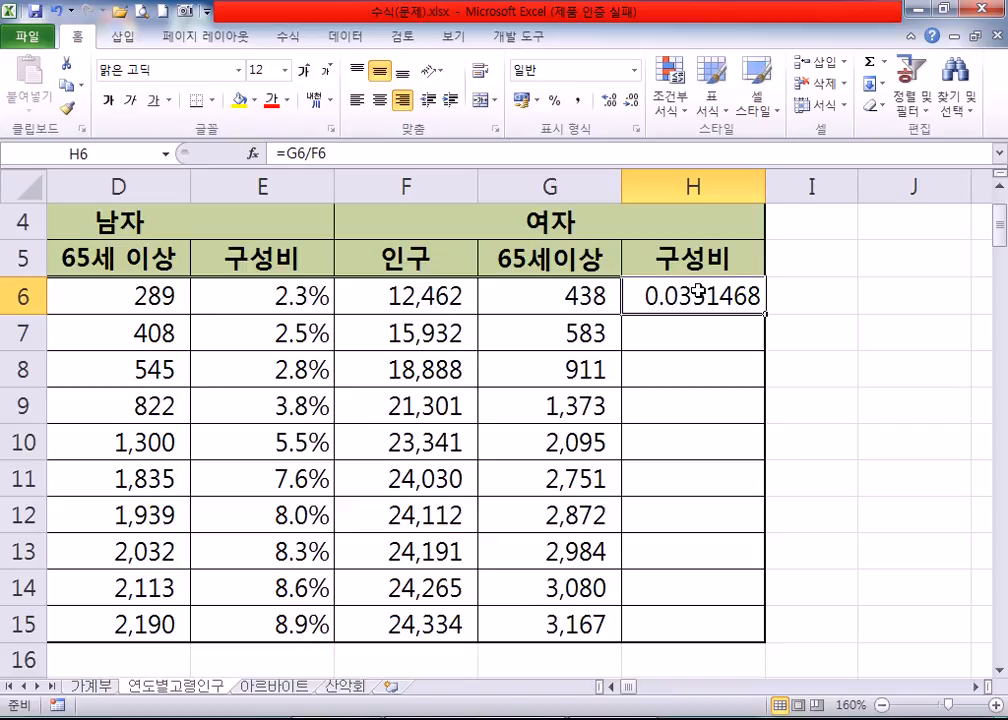
# Apply the percent style to the 1960년 female 구성비 in H6 and show it with one decimal place.
pyautogui.hotkey('ctrl', '1')
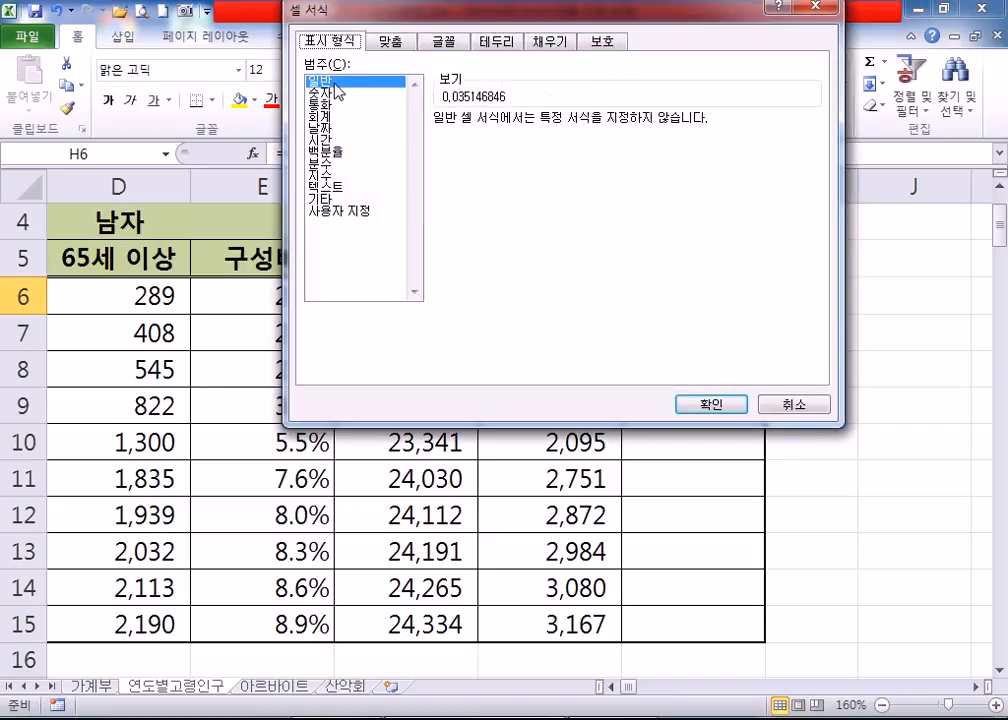
pyautogui.press('Escape')
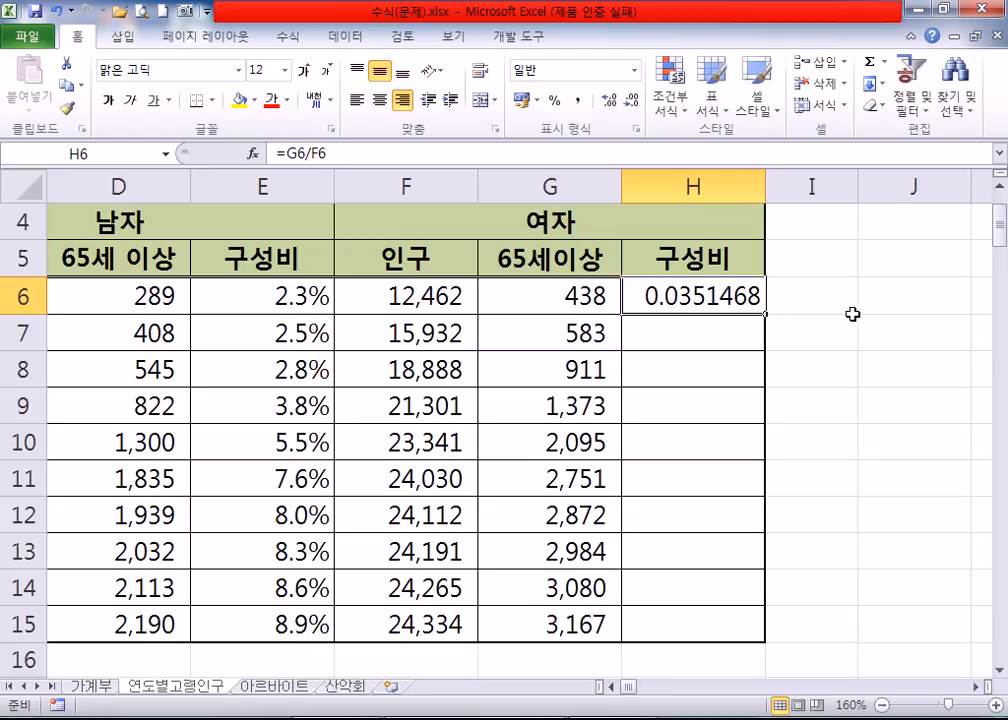
pyautogui.click(555, 102)
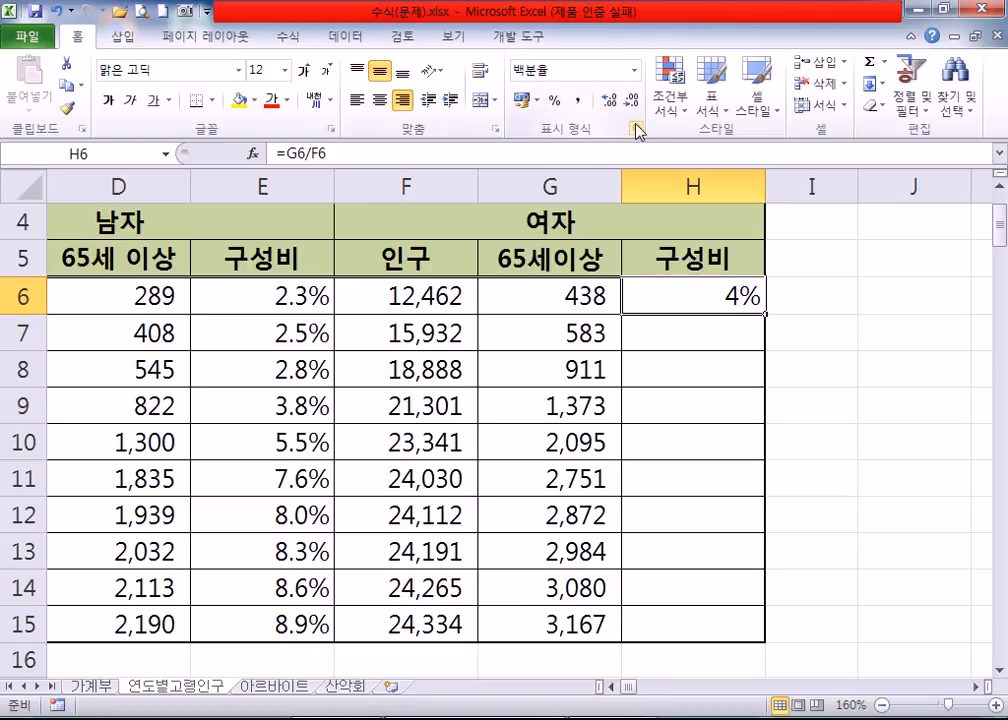
pyautogui.click(609, 101)
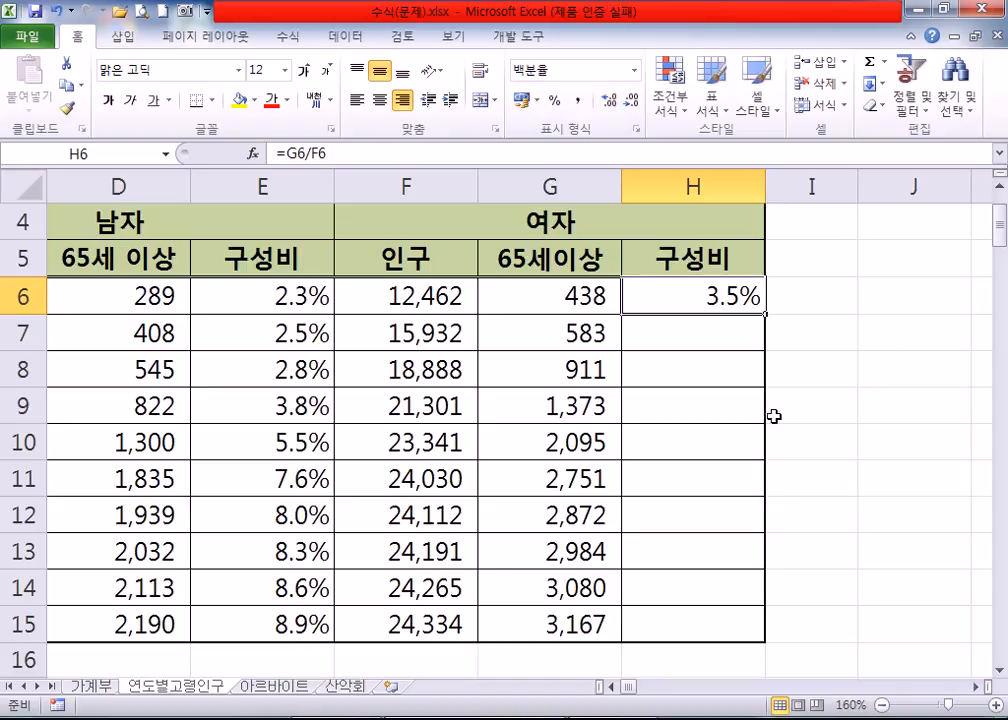
pyautogui.moveTo(718, 342); pyautogui.dragTo(722, 529)
pyautogui.click(812, 405)
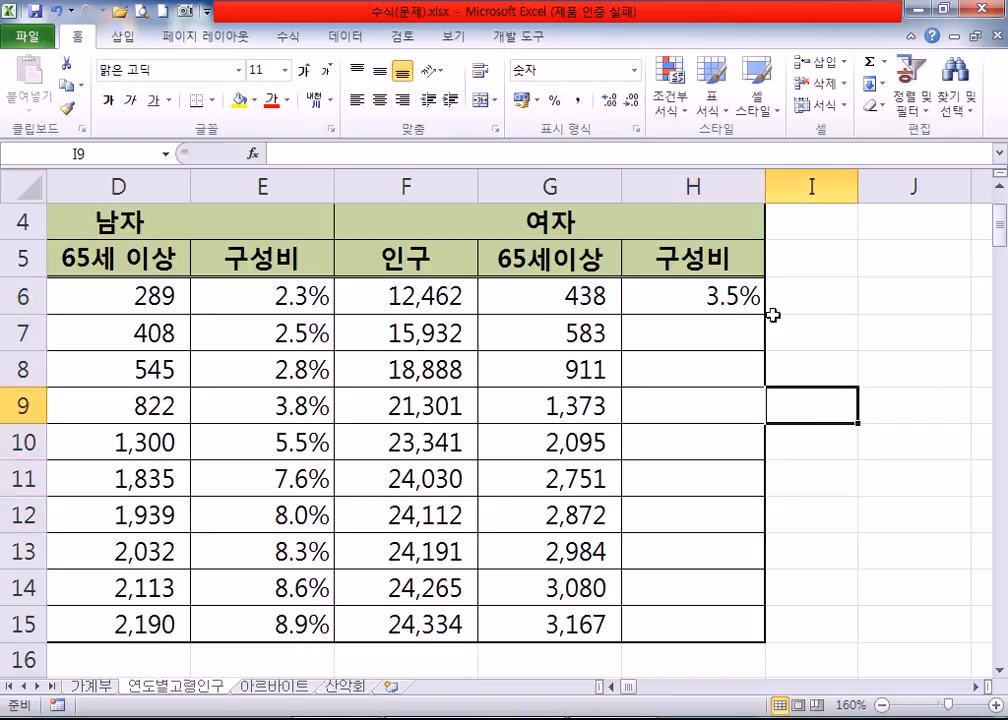
pyautogui.click(740, 295)
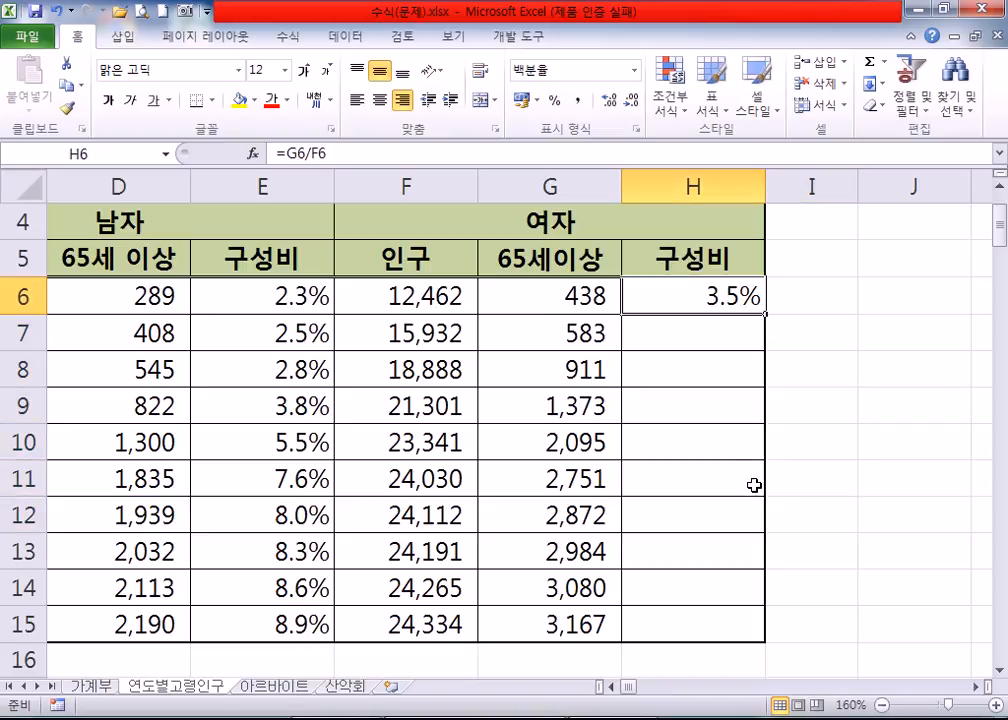
pyautogui.click(866, 288)
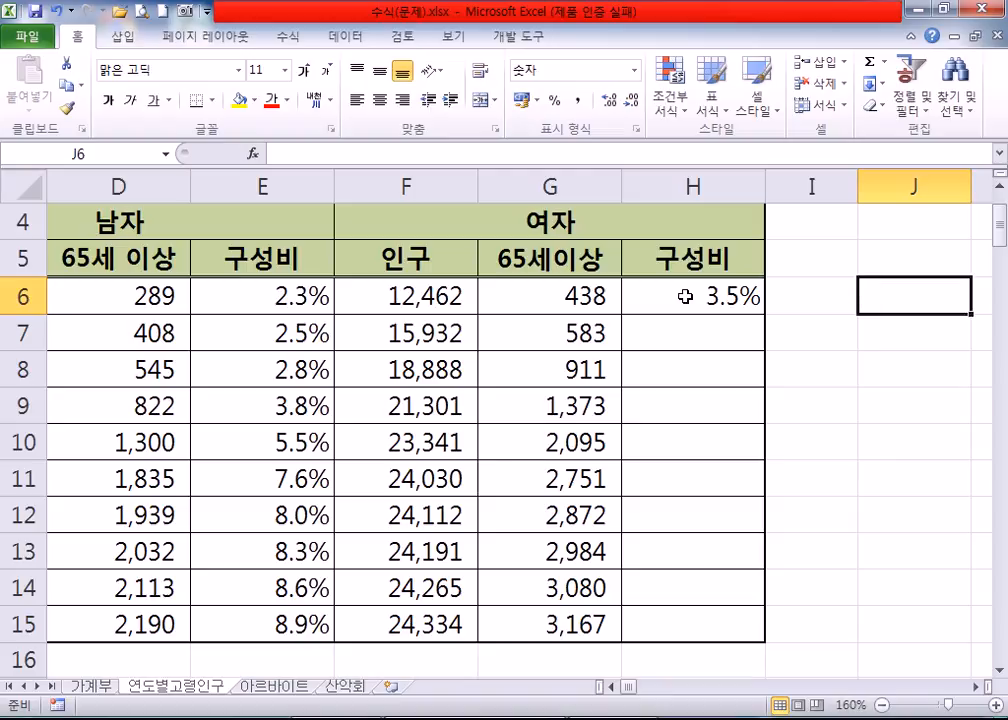
pyautogui.scroll(-2, 708, 405)
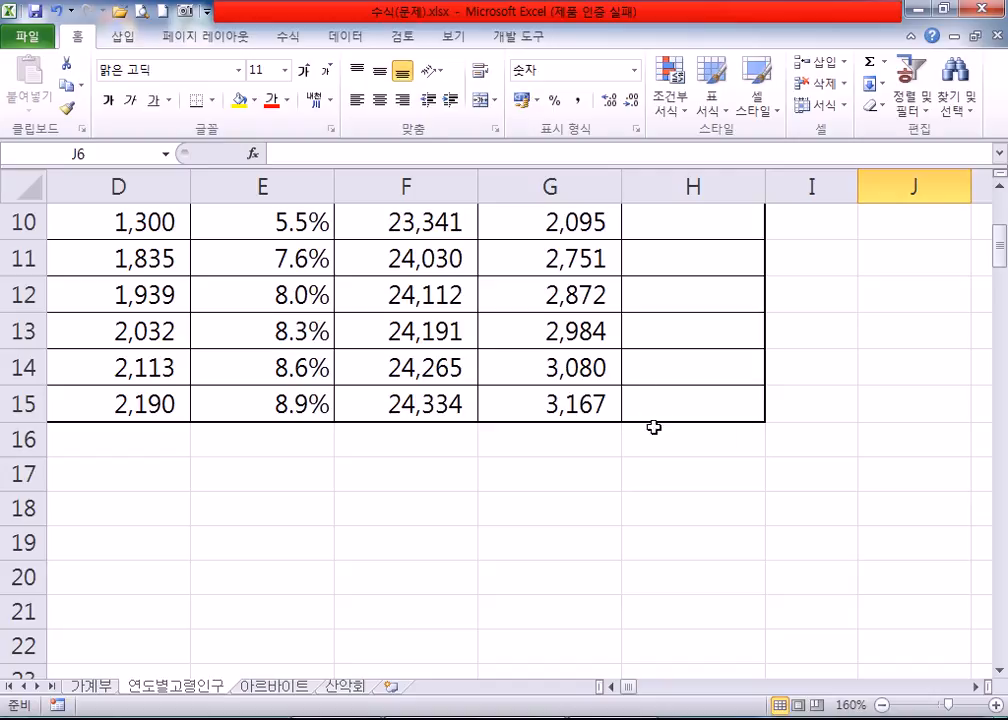
# Fill the female 구성비 formula from H6 down to H15 with the fill without formatting option (서식 없이 채우기).
pyautogui.scroll(2, 661, 425)
pyautogui.click(735, 303)
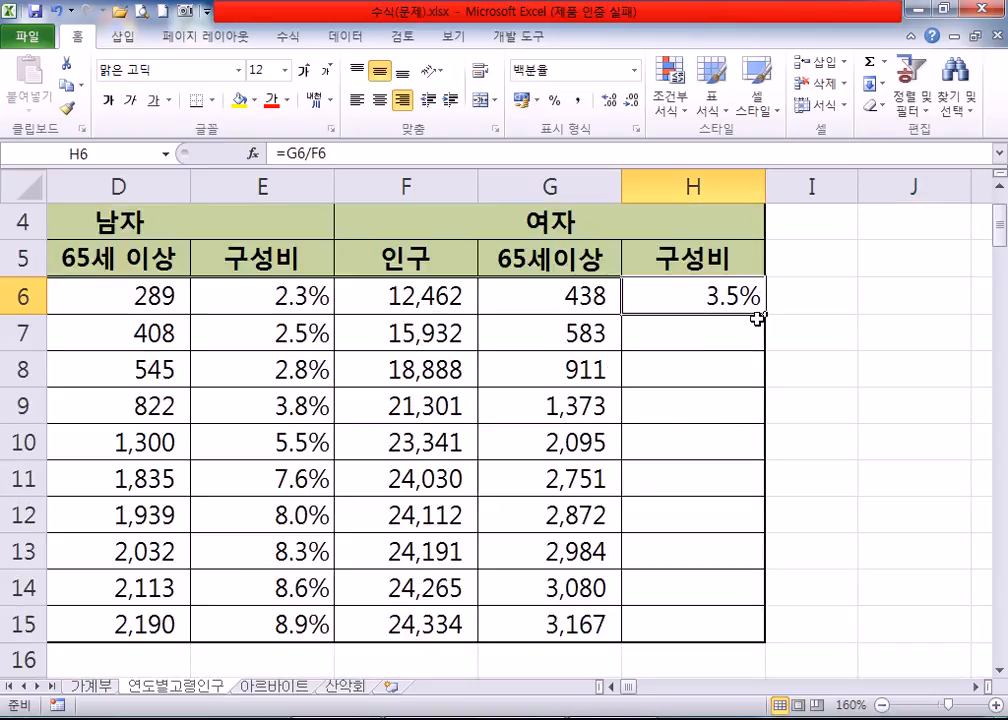
pyautogui.moveTo(766, 316); pyautogui.dragTo(760, 638)
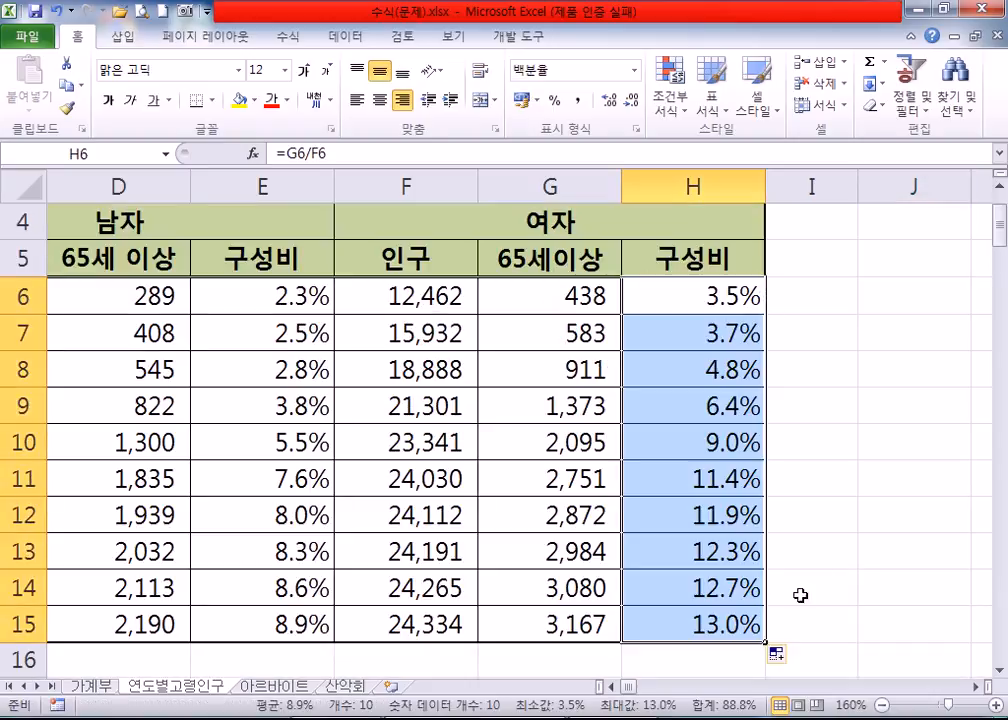
pyautogui.scroll(-2, 787, 598)
pyautogui.click(711, 518)
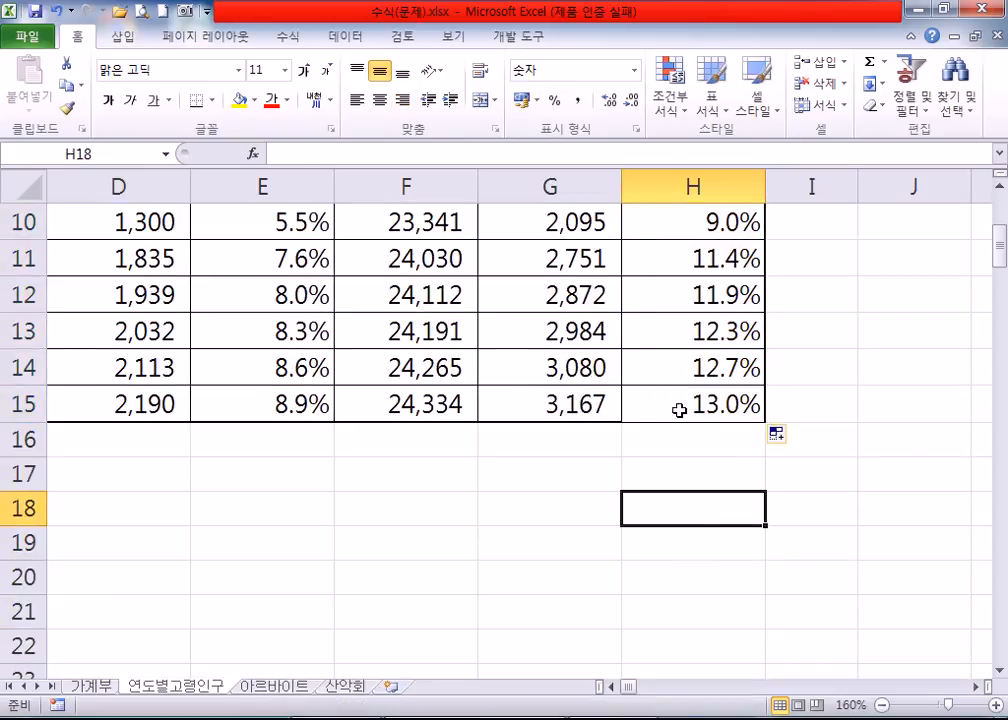
pyautogui.click(779, 437)
pyautogui.click(796, 507)
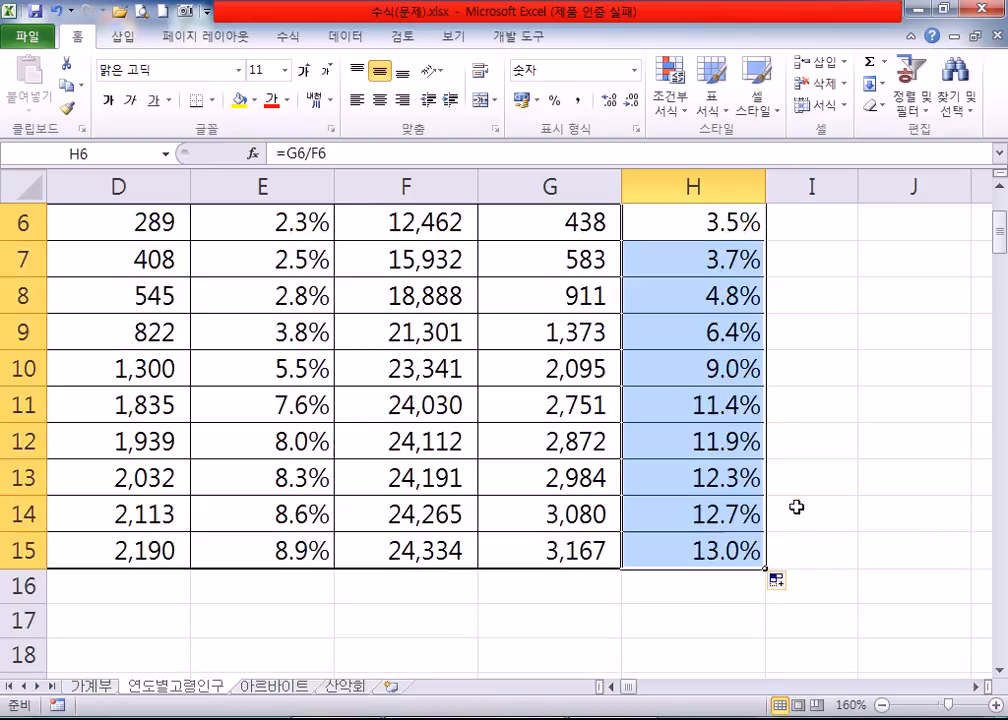
pyautogui.click(920, 555)
# Examine the completed male and female 구성비 columns and the formula in H6.
pyautogui.scroll(-2, 677, 419)
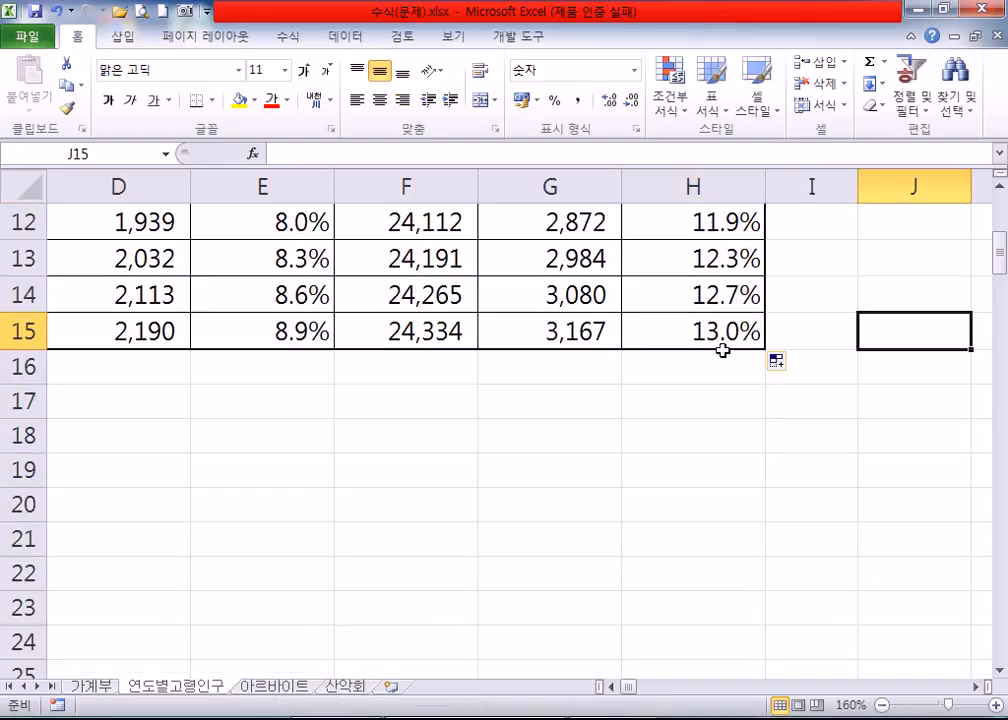
pyautogui.scroll(1, 845, 541)
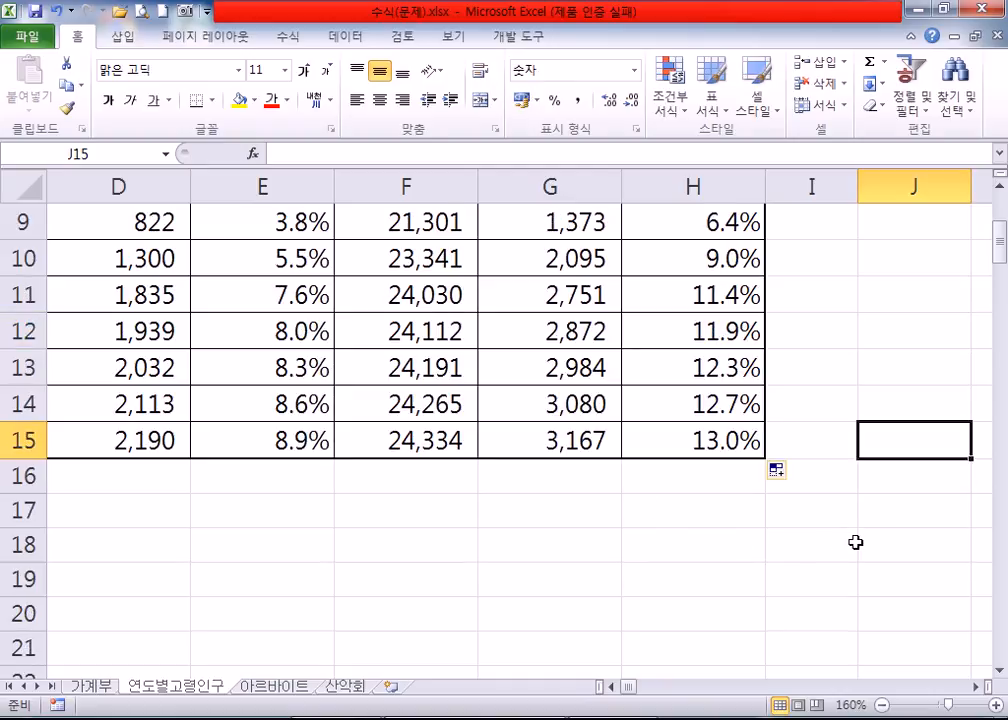
pyautogui.scroll(1, 857, 542)
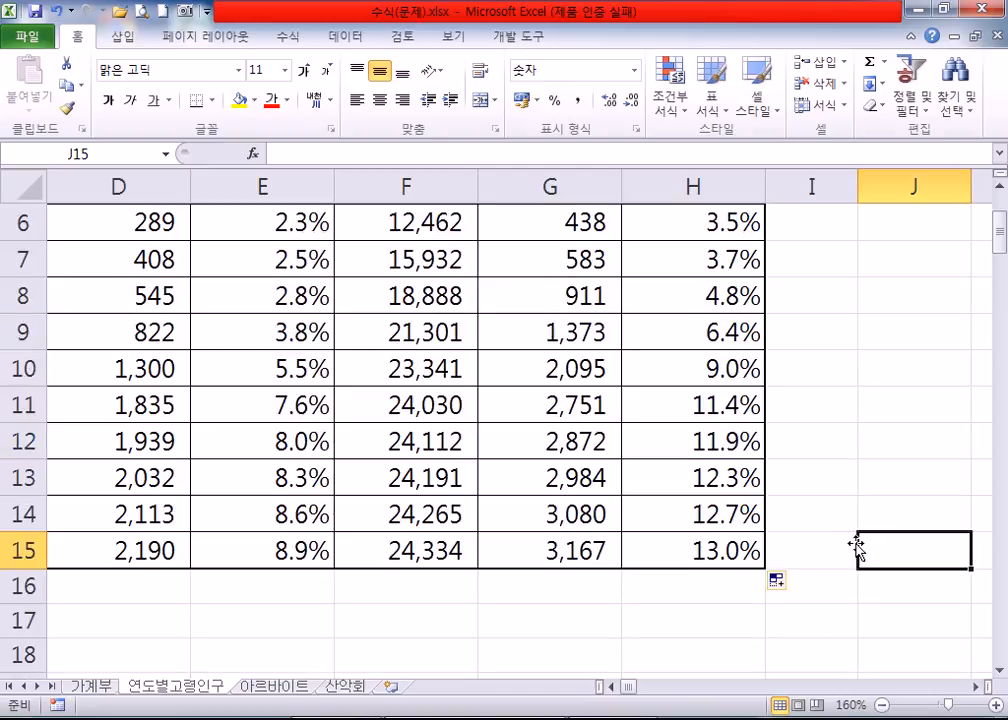
pyautogui.scroll(1, 875, 500)
pyautogui.keyDown('ctrl'); pyautogui.scroll(-2, 875, 497); pyautogui.keyUp('ctrl')
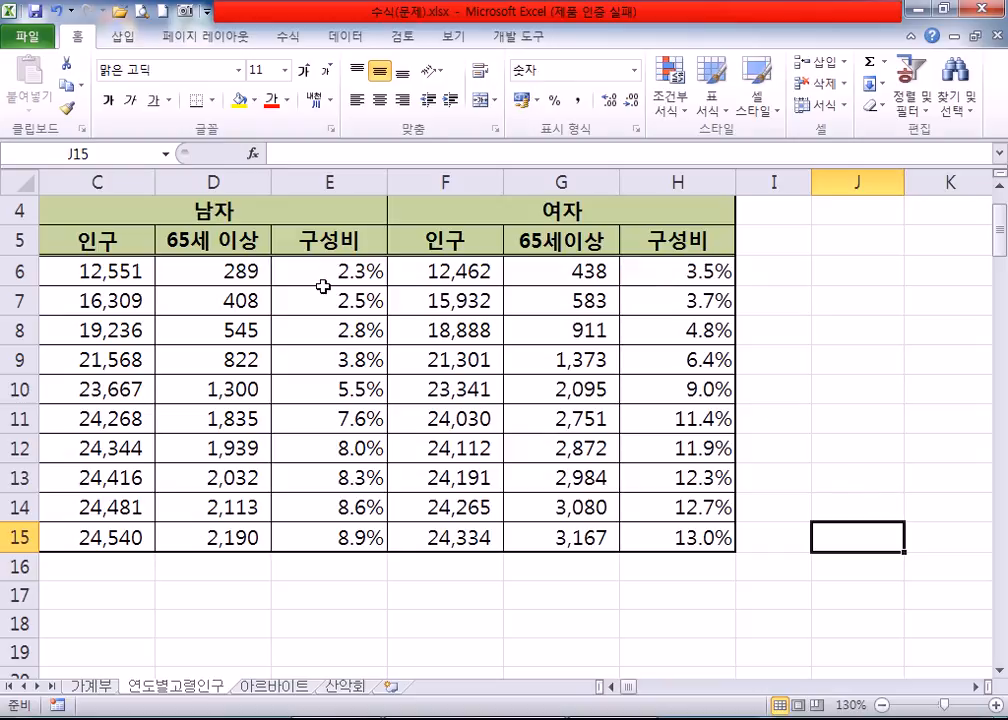
pyautogui.moveTo(322, 272); pyautogui.dragTo(315, 531)
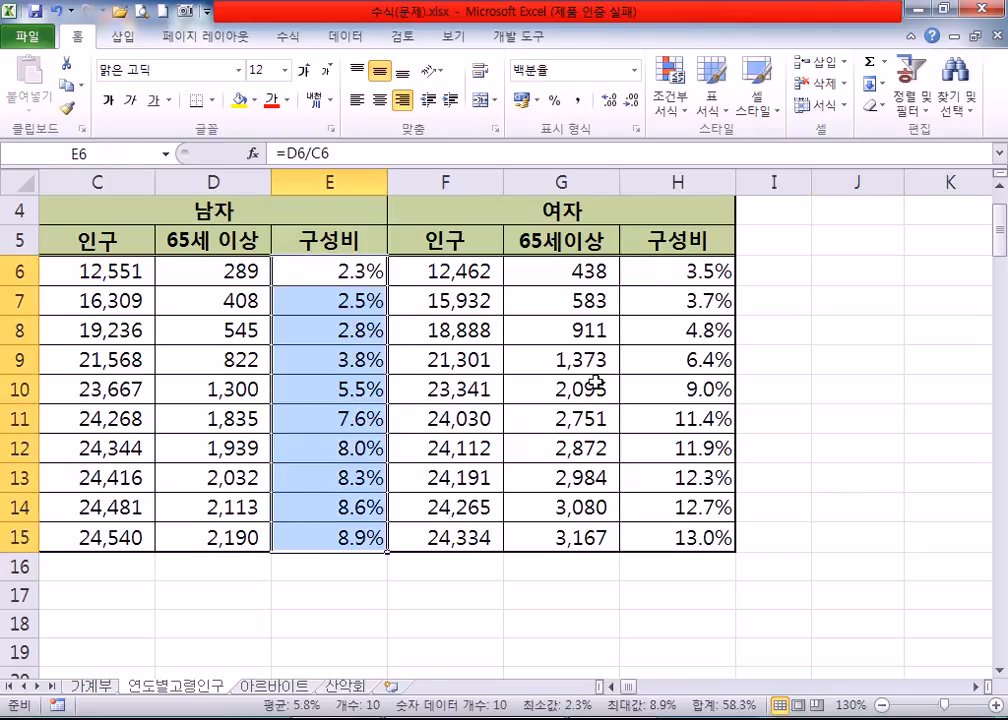
pyautogui.click(688, 280)
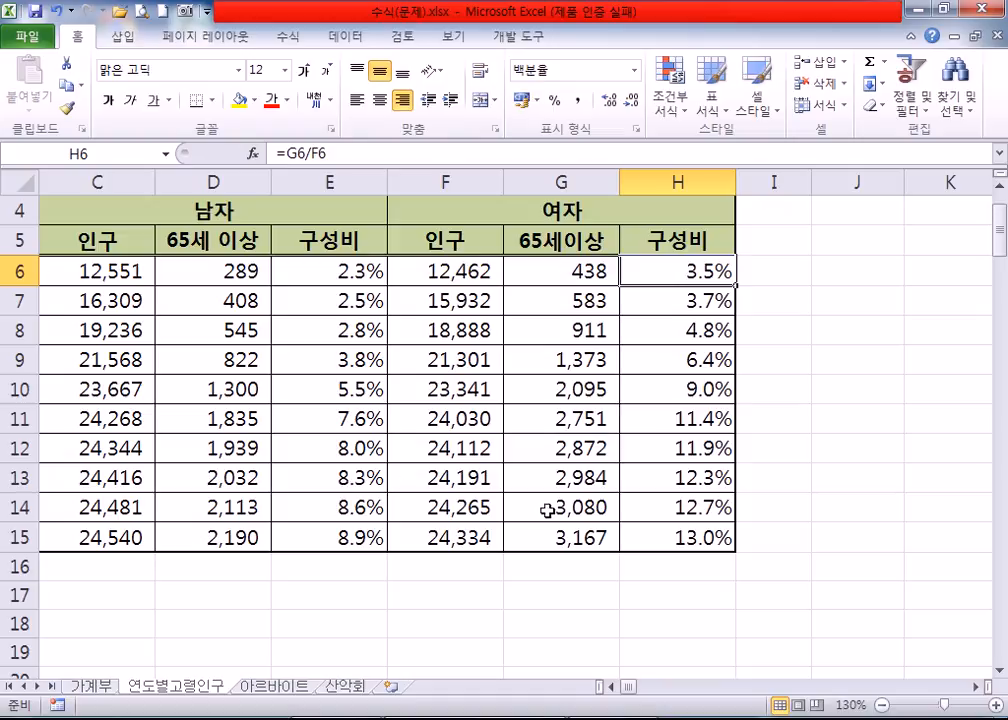
pyautogui.click(831, 566)
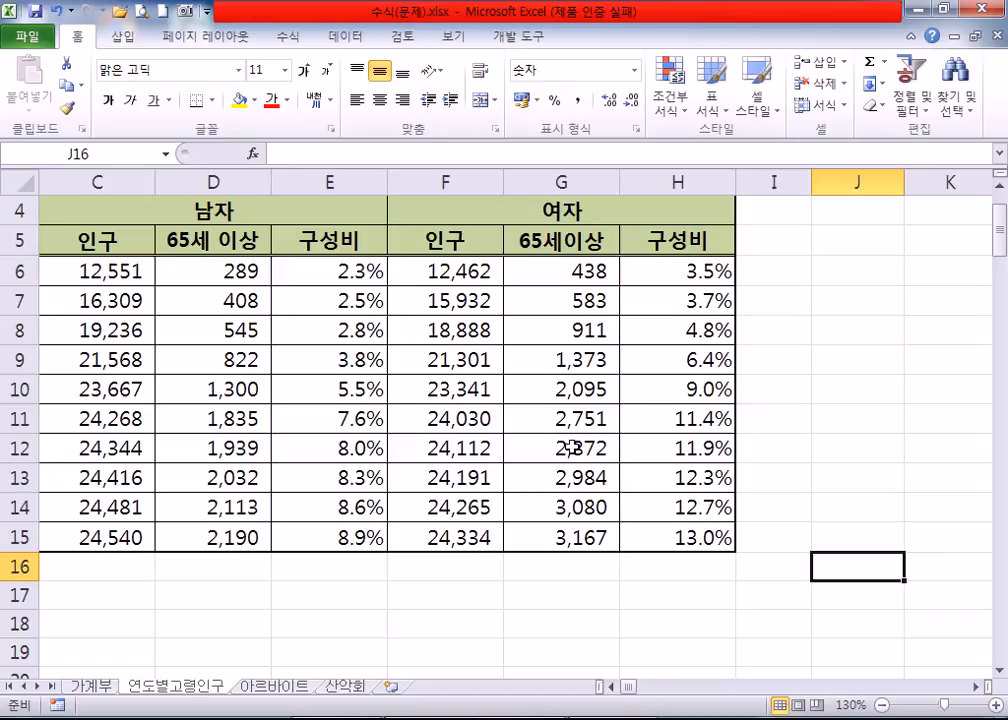
pyautogui.scroll(-2, 480, 420)
pyautogui.scroll(-1, 432, 374)
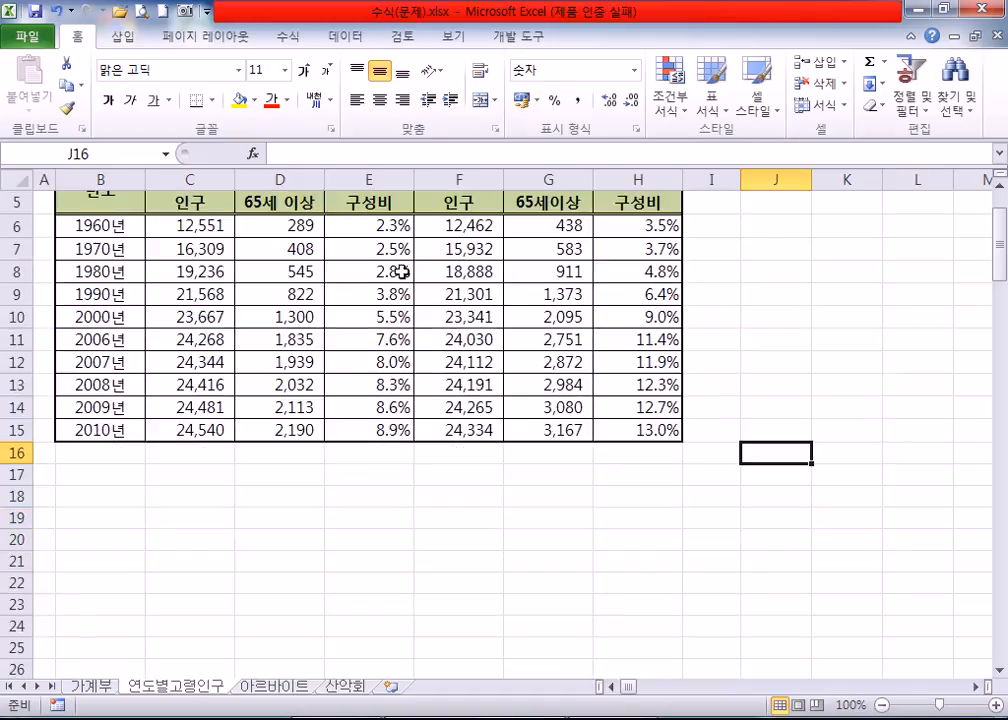
# Refill the male 구성비 from E6 to E15 and the female 구성비 from H6 to H15, copying the cell formatting.
pyautogui.click(400, 226)
pyautogui.moveTo(412, 237); pyautogui.dragTo(405, 430)
pyautogui.click(645, 226)
pyautogui.moveTo(681, 238); pyautogui.dragTo(672, 432)
pyautogui.click(708, 538)
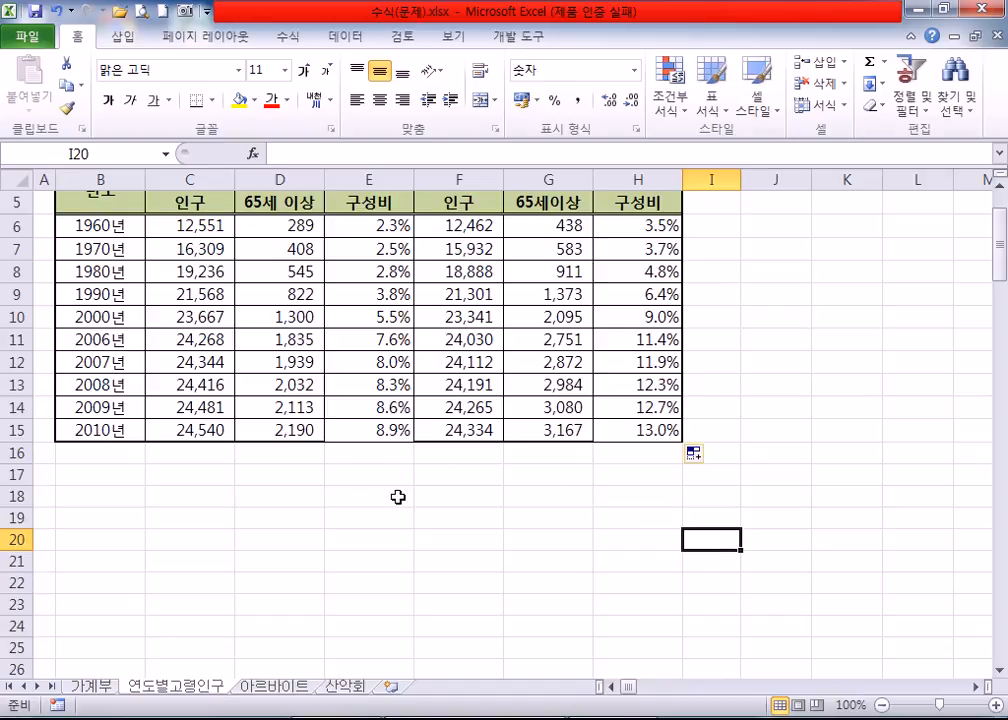
# Refill the male 구성비 from E6 down to E15 and choose fill without formatting (서식 없이 채우기).
pyautogui.click(400, 430)
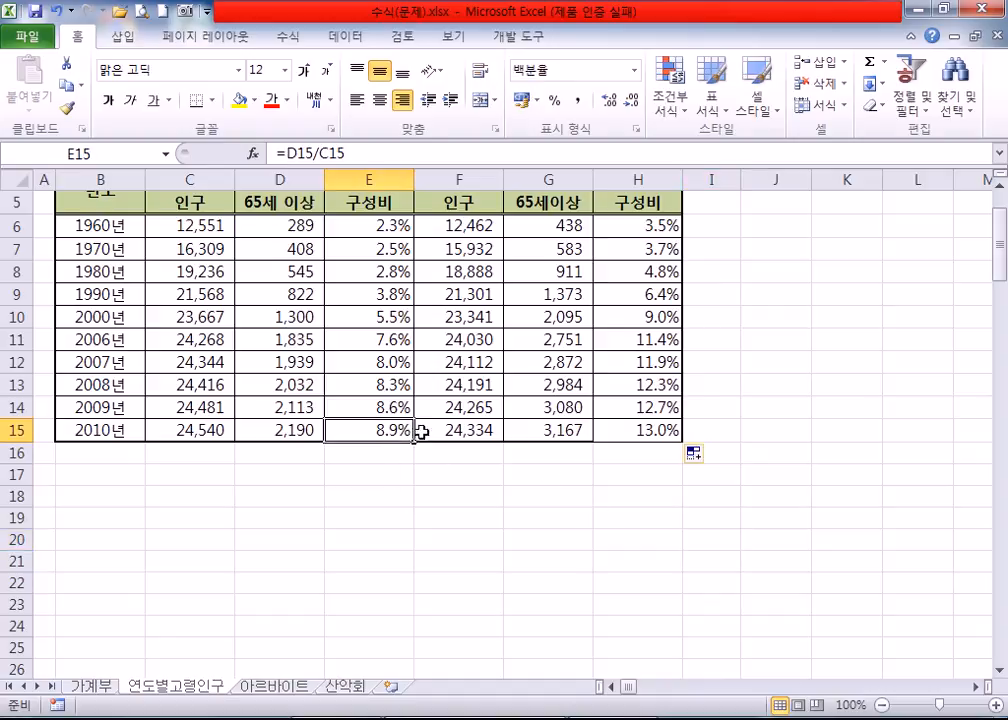
pyautogui.click(698, 454)
pyautogui.click(385, 235)
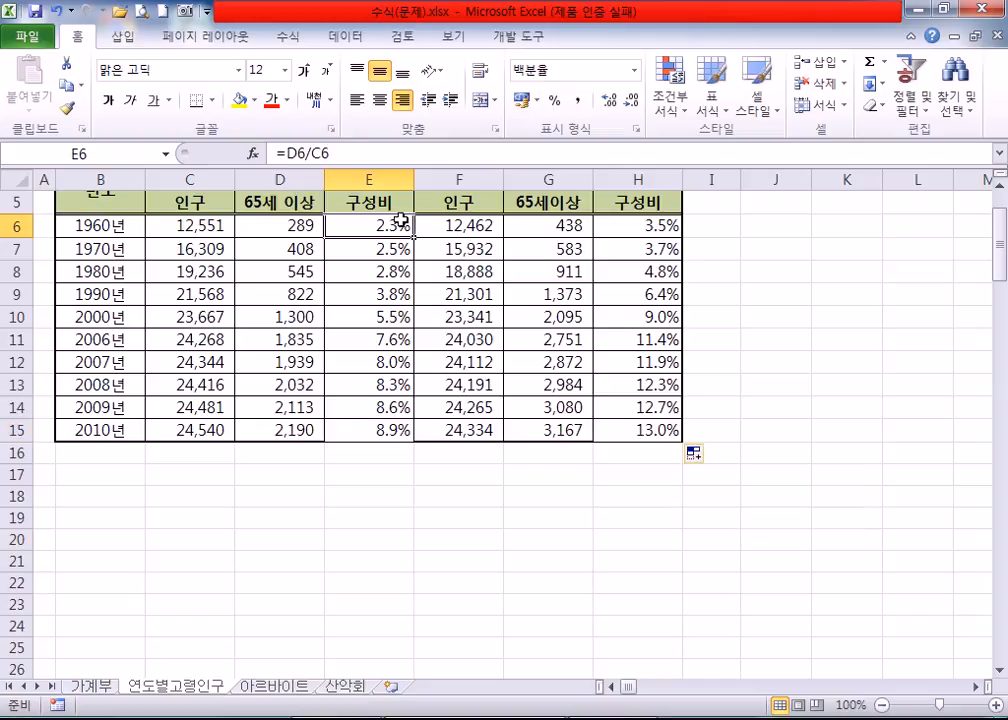
pyautogui.moveTo(413, 237); pyautogui.dragTo(413, 437)
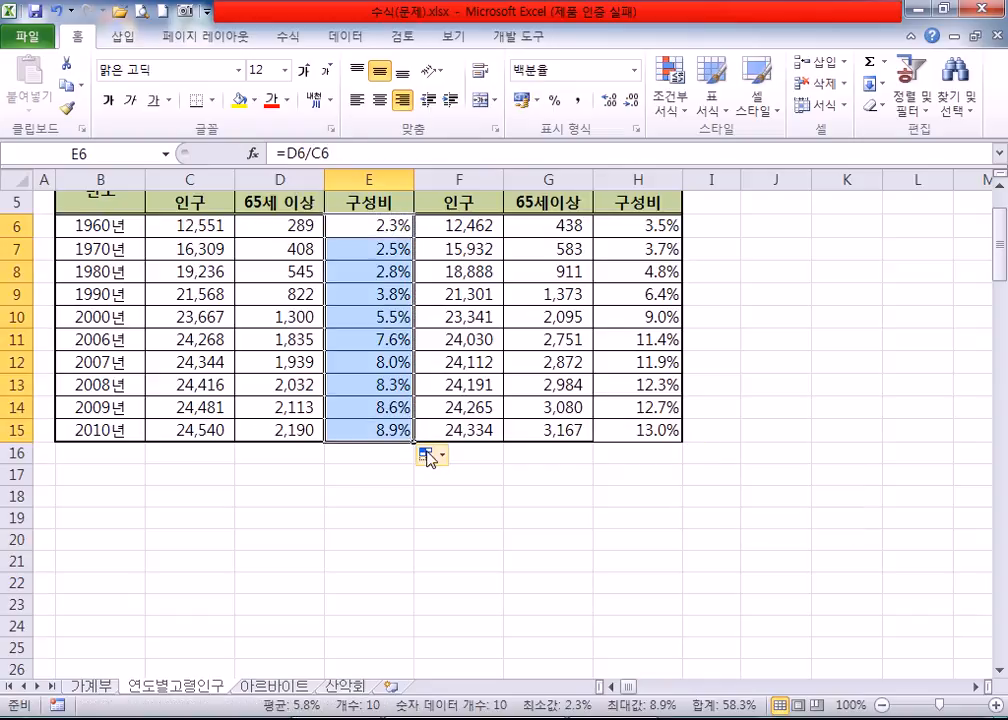
pyautogui.click(424, 453)
pyautogui.click(440, 522)
pyautogui.click(416, 583)
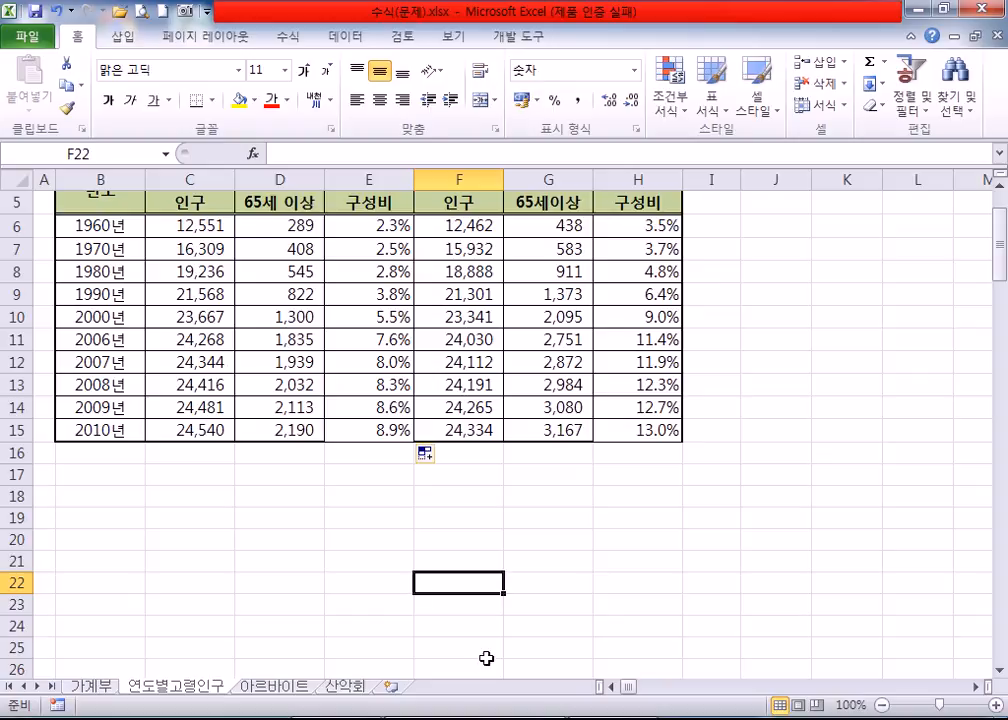
# Apply a thick box border (굵은 상자 테두리) around the population table B4:H15.
pyautogui.click(500, 522)
pyautogui.click(395, 425)
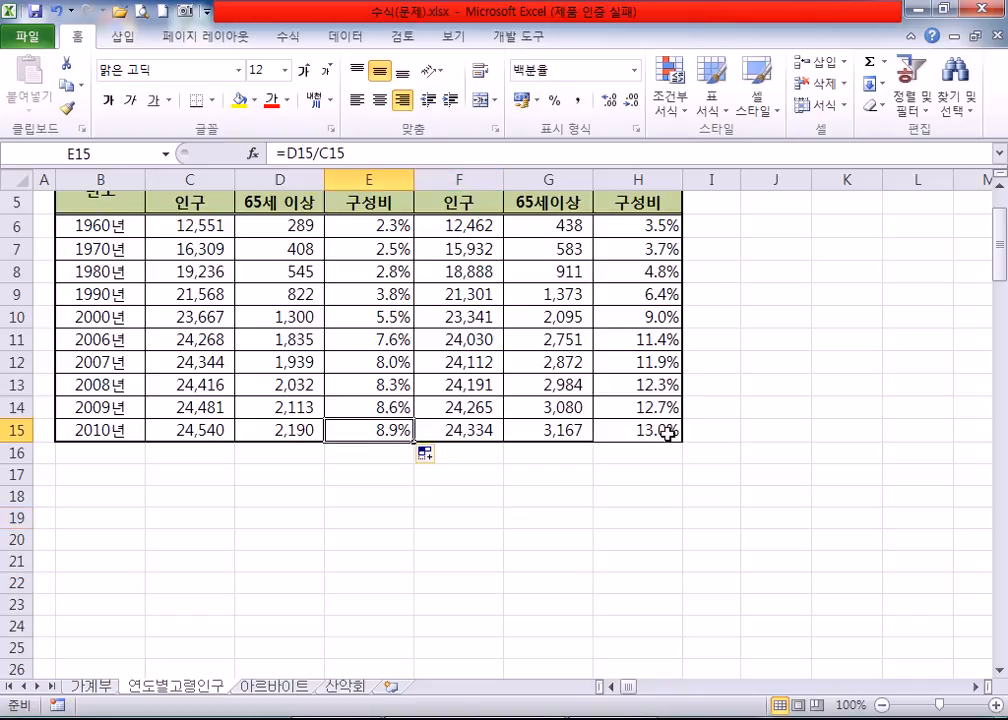
pyautogui.click(596, 535)
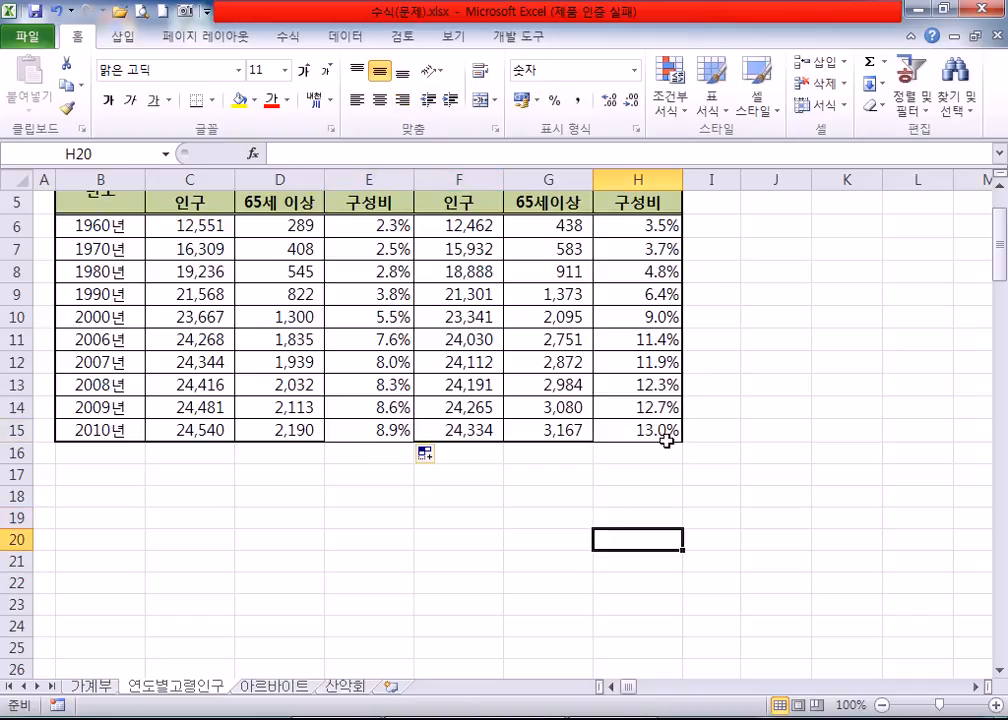
pyautogui.scroll(1, 360, 242)
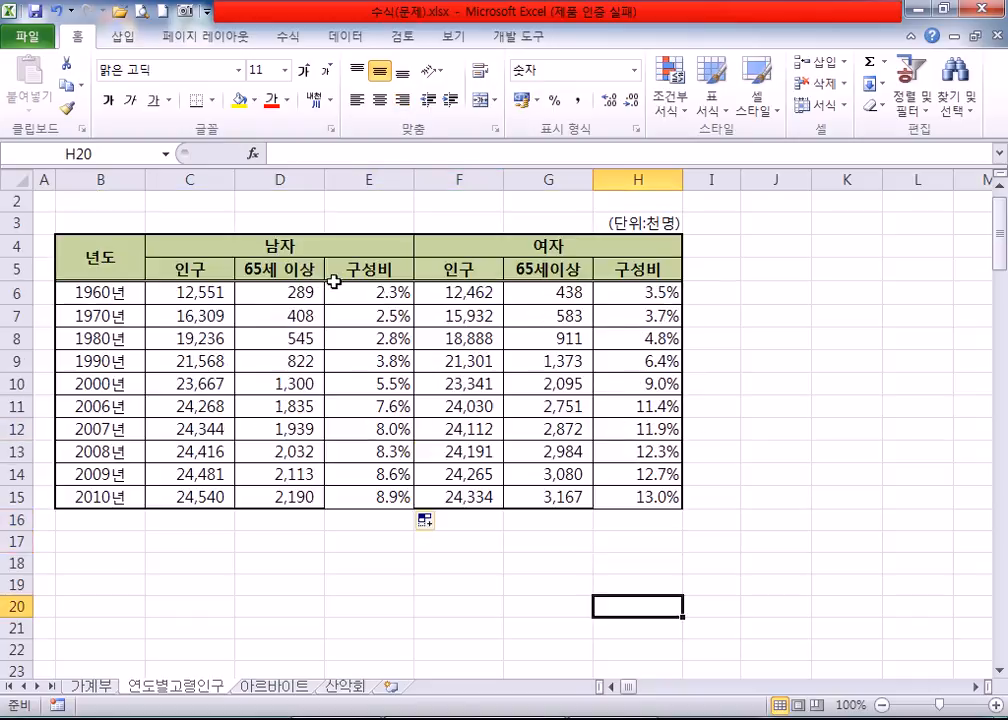
pyautogui.moveTo(95, 252); pyautogui.dragTo(625, 497)
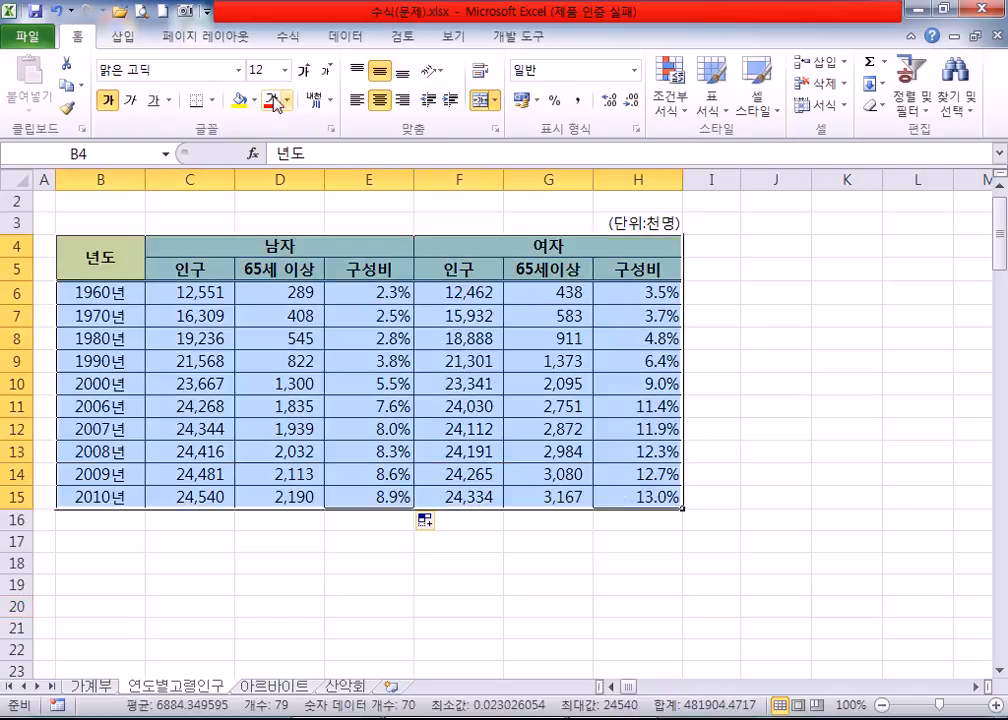
pyautogui.click(210, 100)
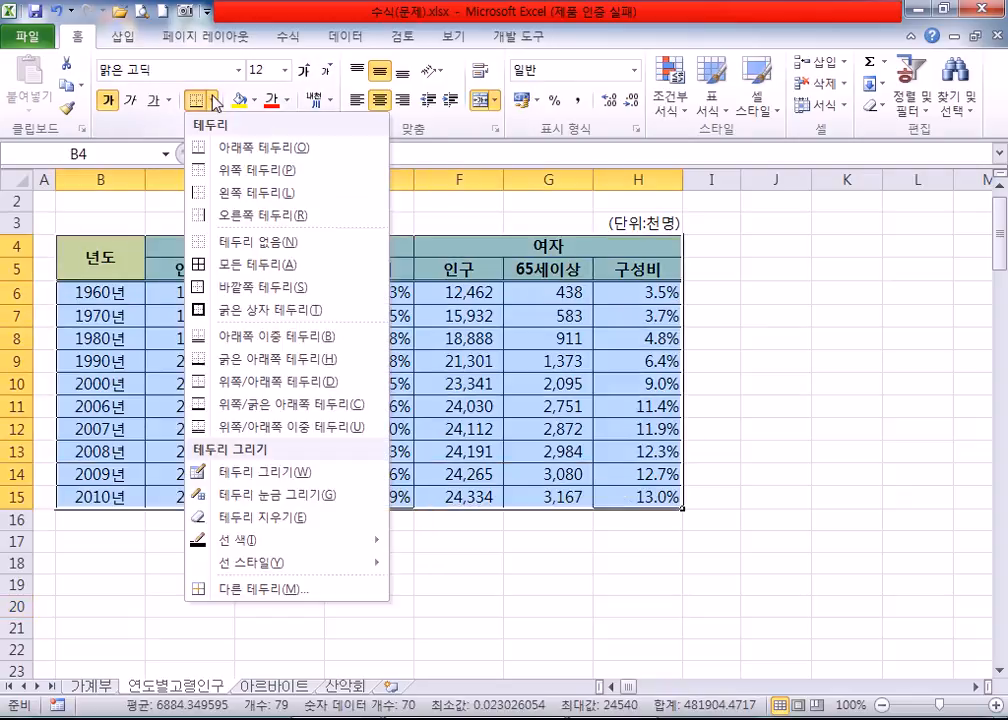
pyautogui.click(236, 312)
pyautogui.click(866, 541)
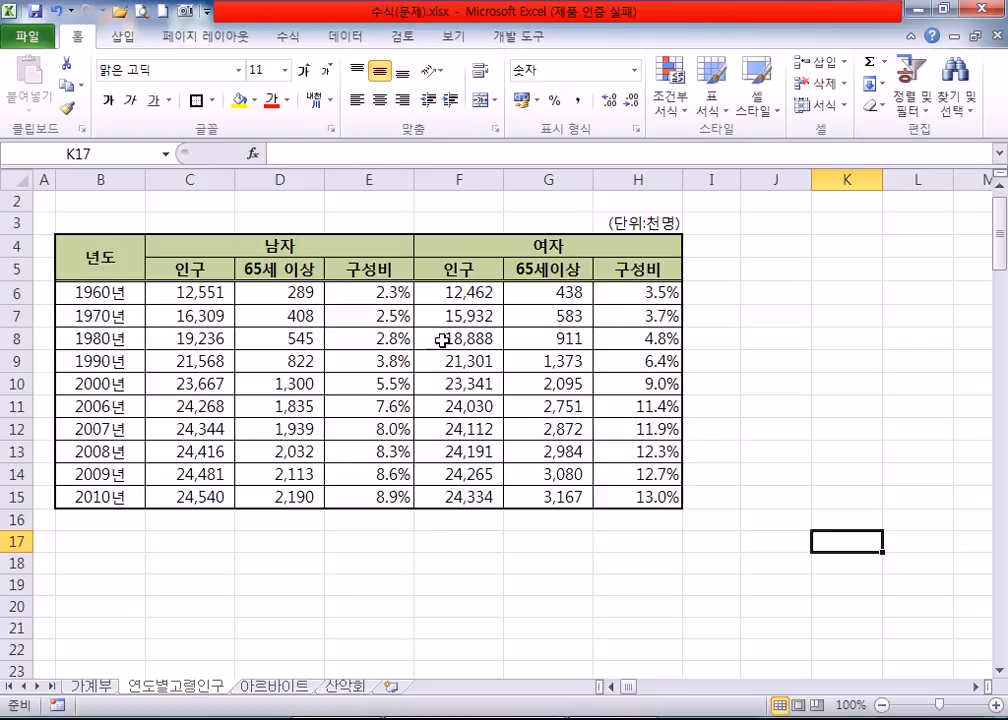
# Inspect the male 구성비 formulas in E6 and E7, discarding any edit made to E7.
pyautogui.click(403, 297)
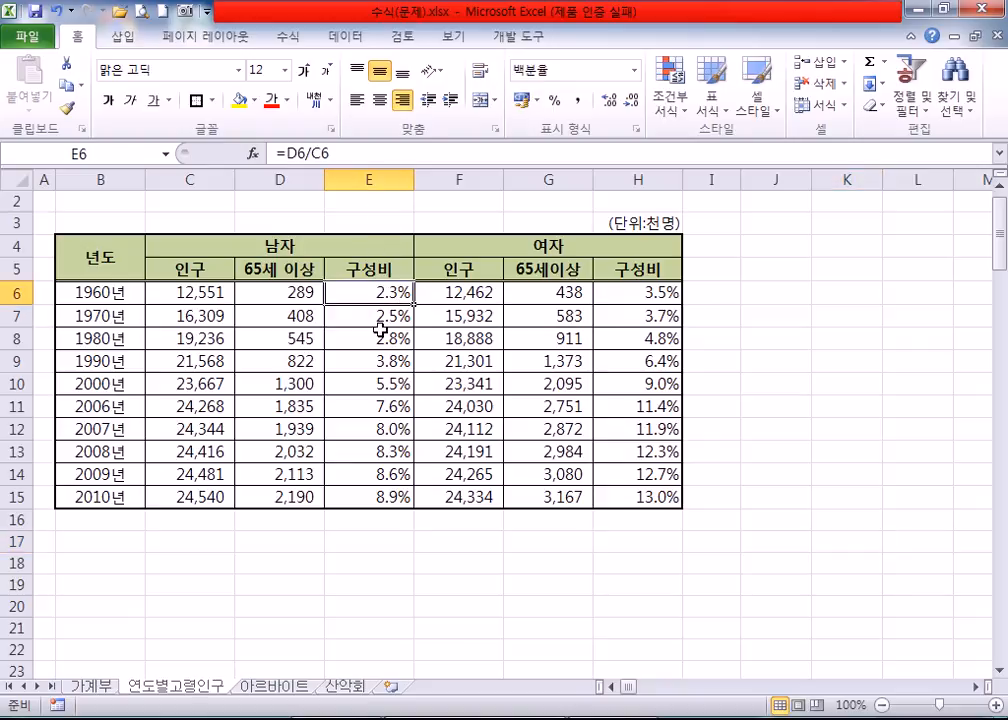
pyautogui.doubleClick(400, 297)
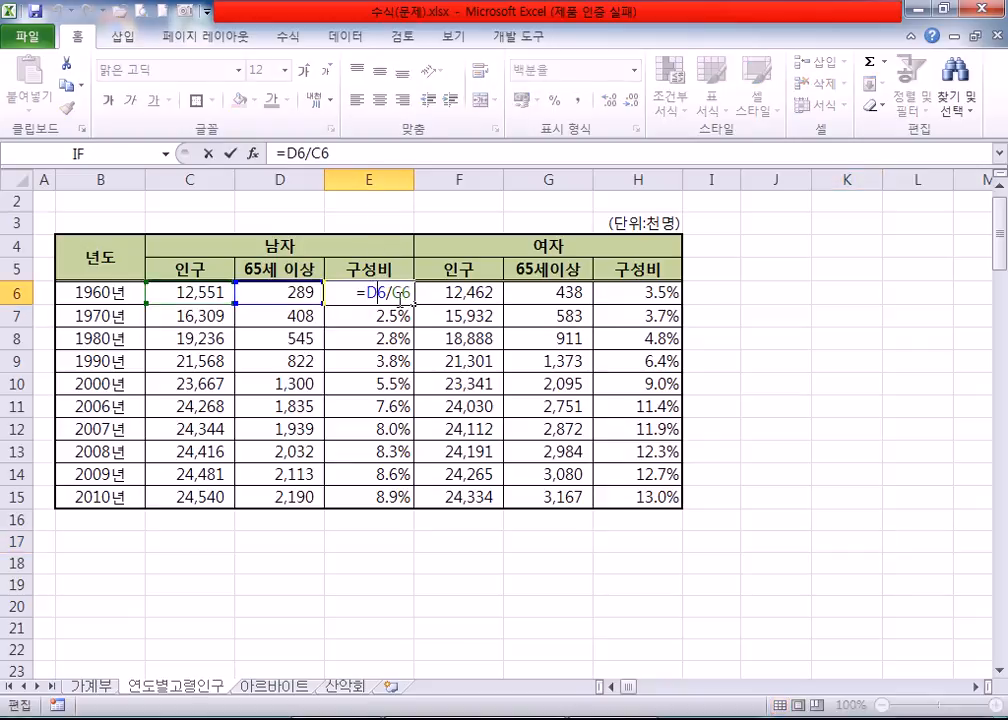
pyautogui.doubleClick(396, 318)
pyautogui.click(396, 337)
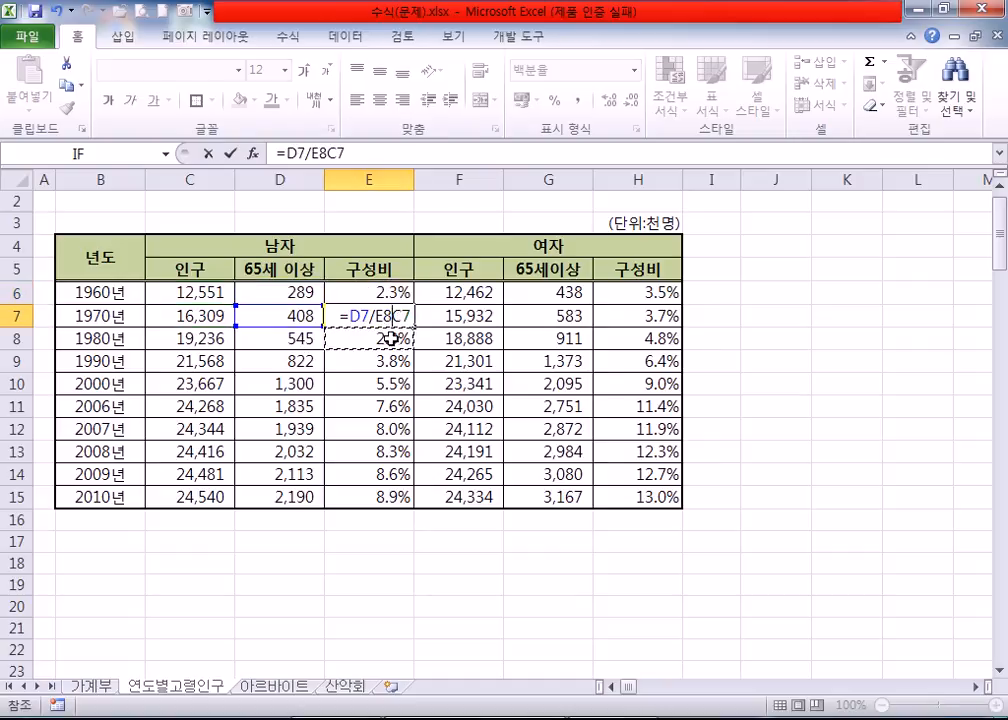
pyautogui.press('Escape')
# Copy the E6 formula down through E15 again and switch the auto-fill option to 서식 없이 채우기.
pyautogui.click(405, 293)
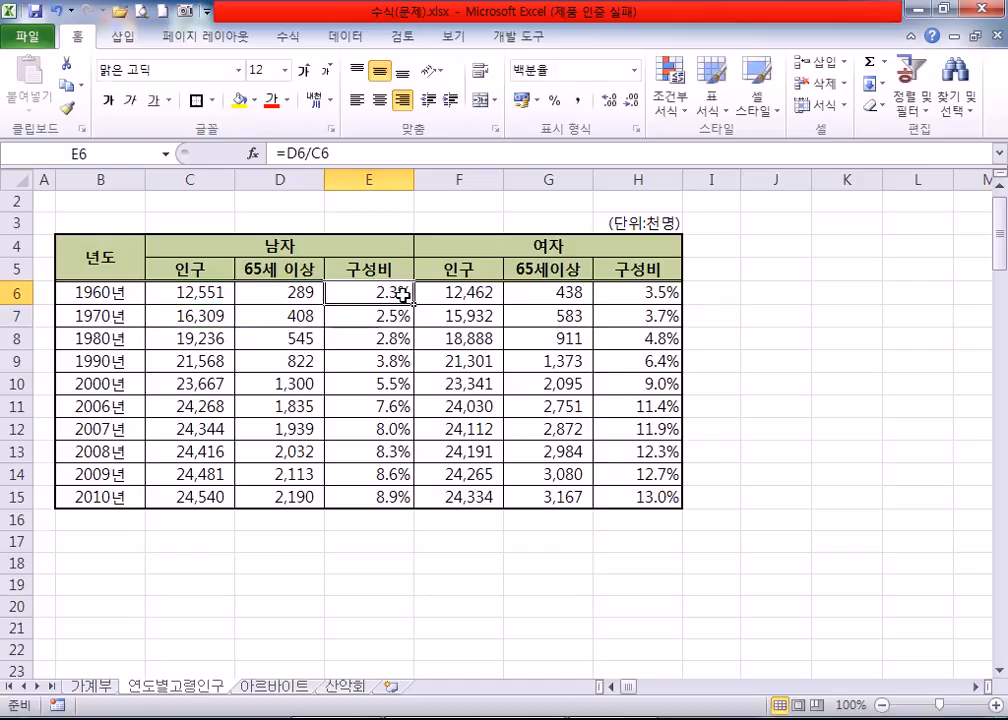
pyautogui.moveTo(413, 302); pyautogui.dragTo(416, 504)
pyautogui.click(452, 588)
pyautogui.scroll(-1, 448, 558)
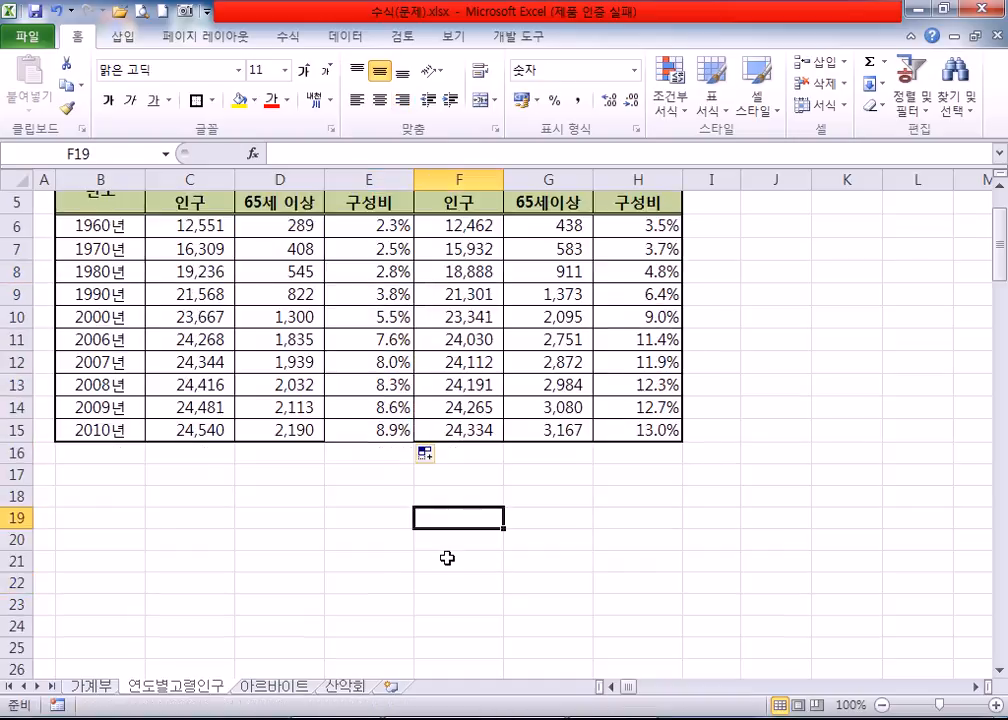
pyautogui.click(434, 456)
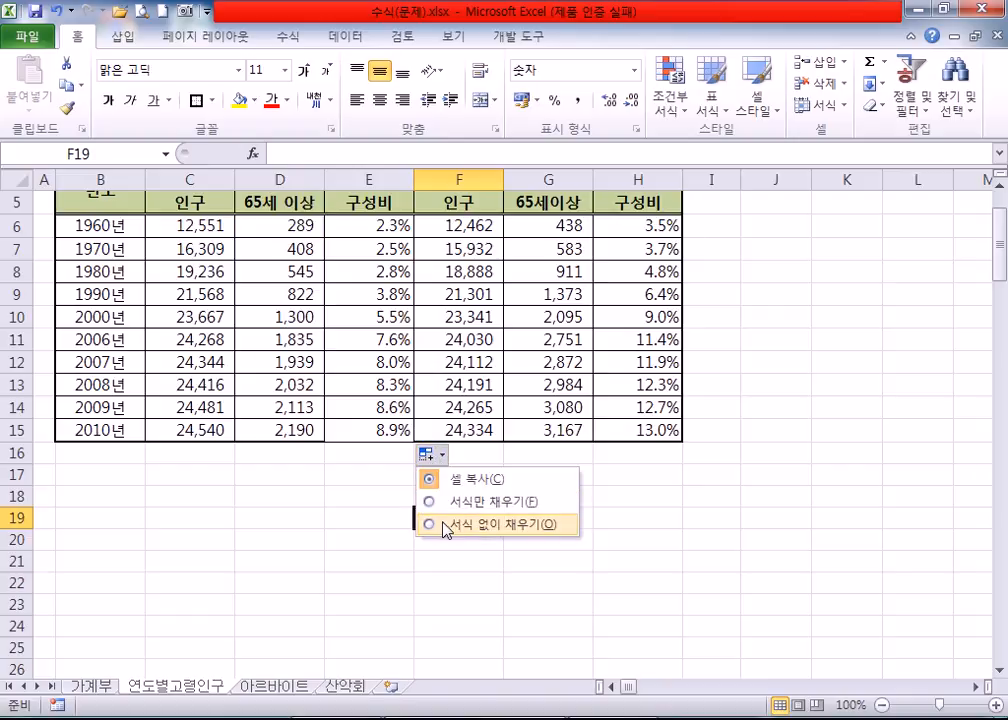
pyautogui.click(447, 526)
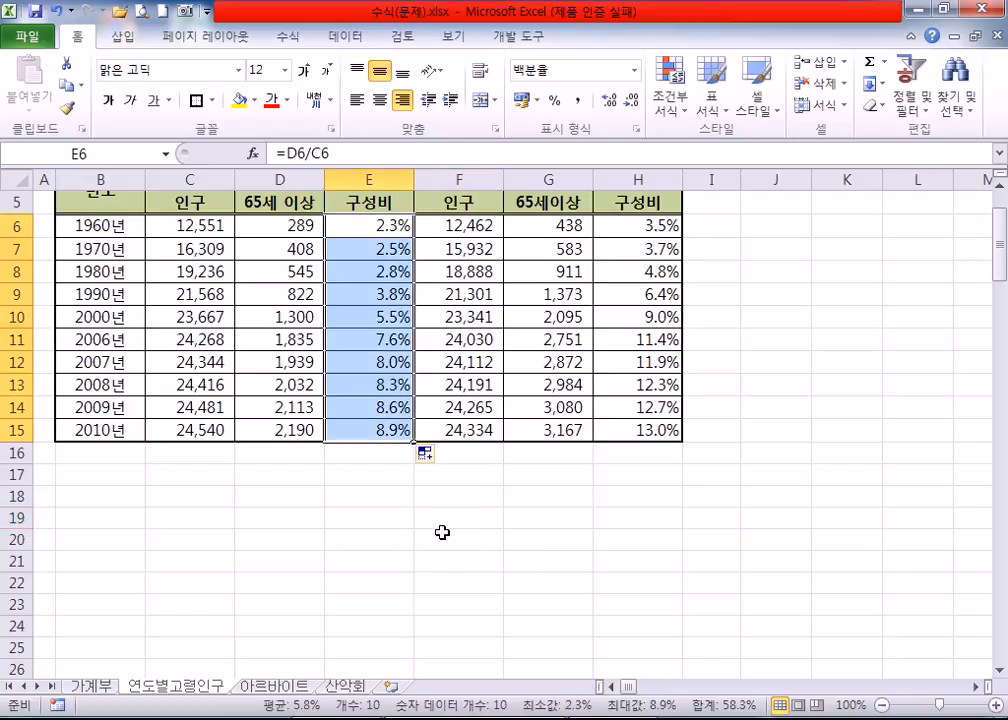
pyautogui.click(442, 533)
# Repeat the fill of E6 down to E15 twice, setting the last fill to 서식 없이 채우기.
pyautogui.click(404, 225)
pyautogui.moveTo(414, 237); pyautogui.dragTo(409, 436)
pyautogui.click(396, 521)
pyautogui.click(400, 225)
pyautogui.moveTo(414, 237); pyautogui.dragTo(403, 436)
pyautogui.click(422, 453)
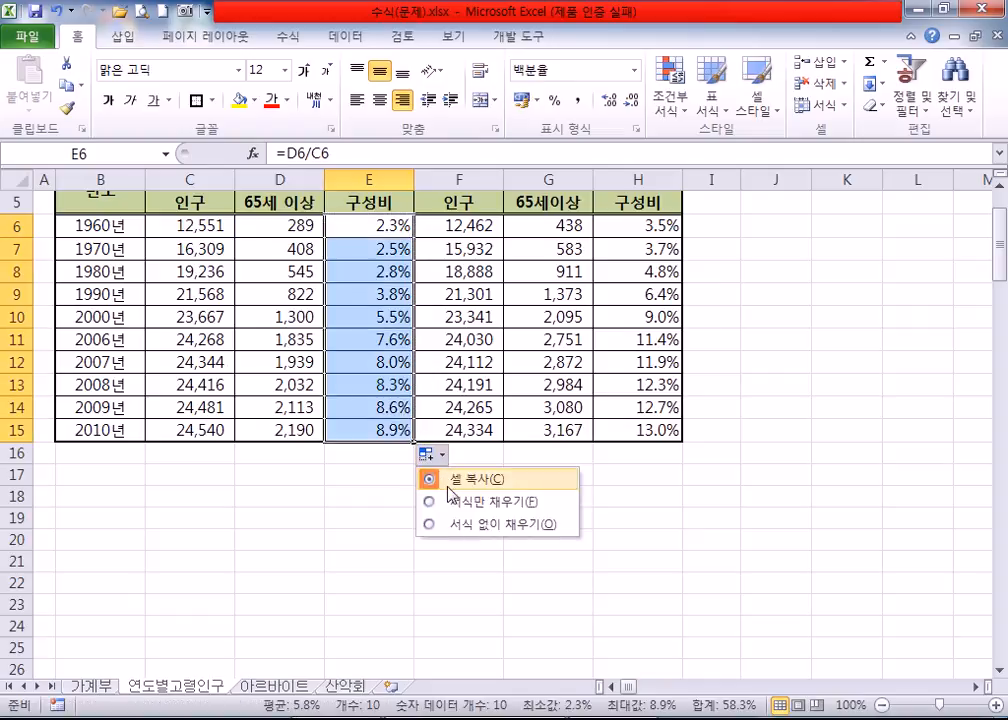
pyautogui.click(450, 524)
pyautogui.click(396, 585)
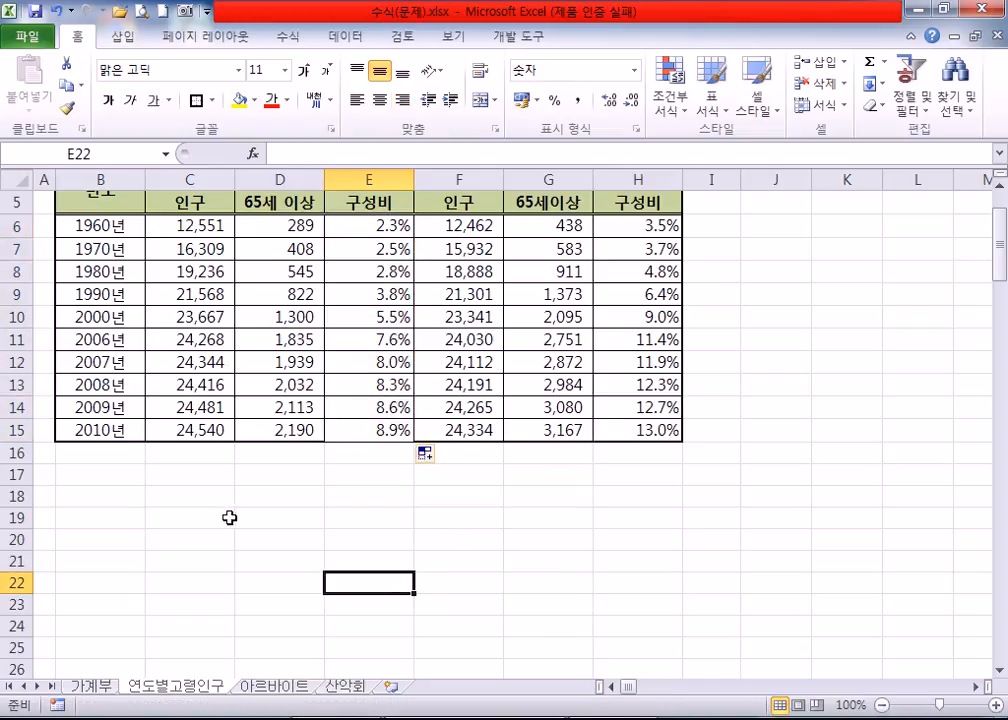
# Reapply the thick box border around the whole population table B4:H15.
pyautogui.scroll(1, 80, 255)
pyautogui.moveTo(80, 255); pyautogui.dragTo(553, 497)
pyautogui.click(195, 101)
pyautogui.click(800, 406)
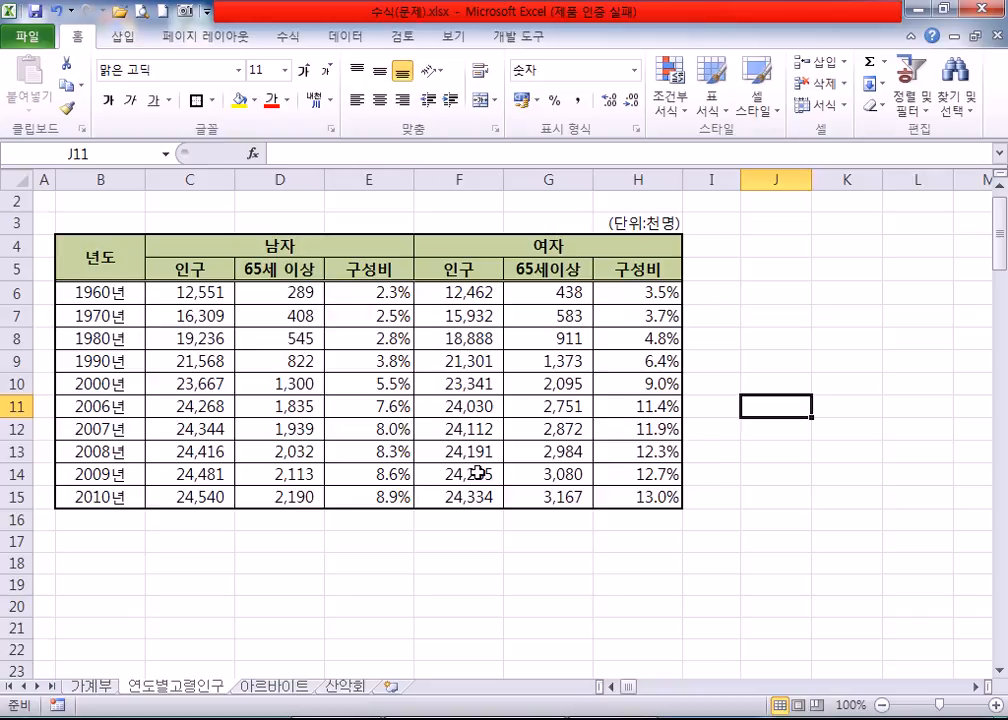
# Open the 아르바이트 sheet and select D6, the 금액 cell for 05월 02일.
pyautogui.click(280, 686)
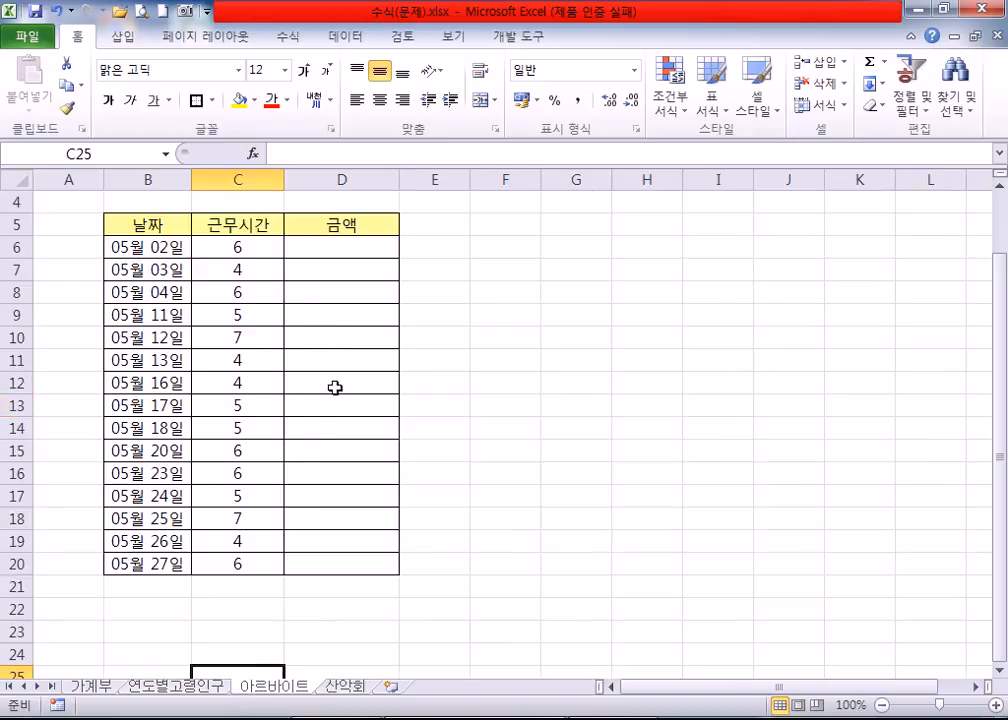
pyautogui.click(337, 247)
pyautogui.scroll(1, 358, 294)
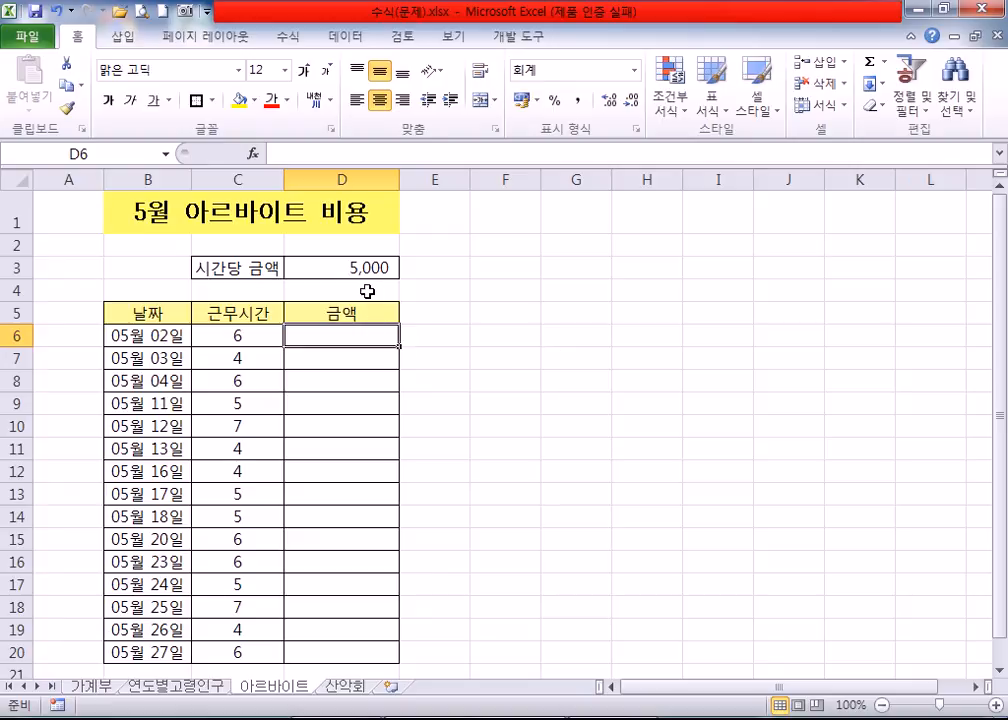
# Return to the 연도별고령인구 sheet and examine which cells the 남자 구성비 formulas in E6 and E11 refer to.
pyautogui.click(186, 688)
pyautogui.click(368, 292)
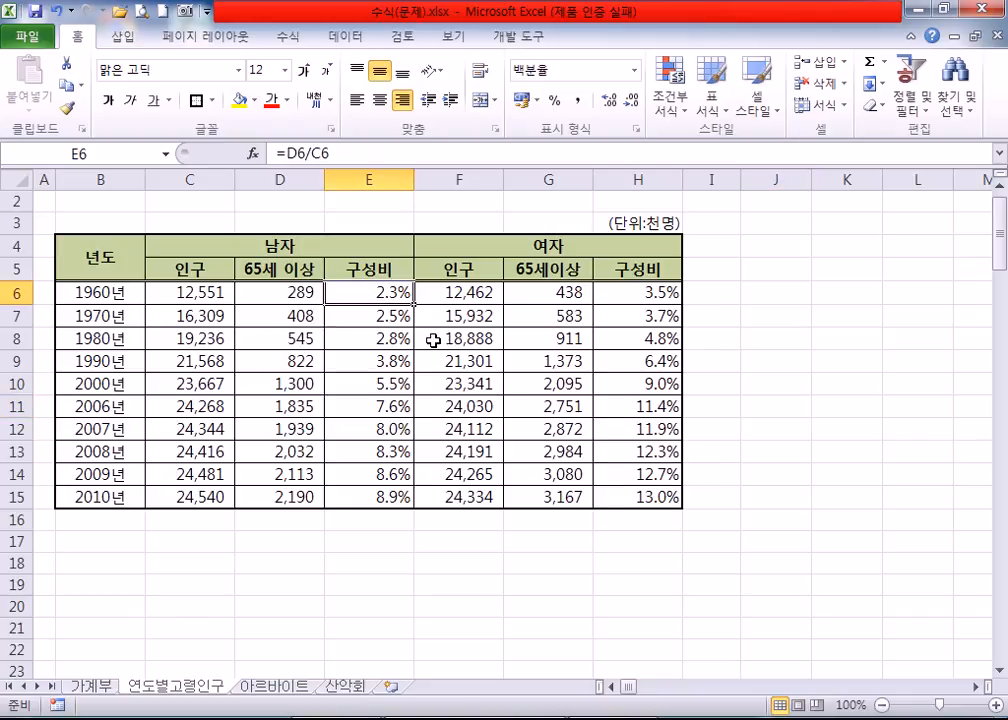
pyautogui.keyDown('ctrl'); pyautogui.scroll(3, 441, 343); pyautogui.keyUp('ctrl')
pyautogui.press('Home')
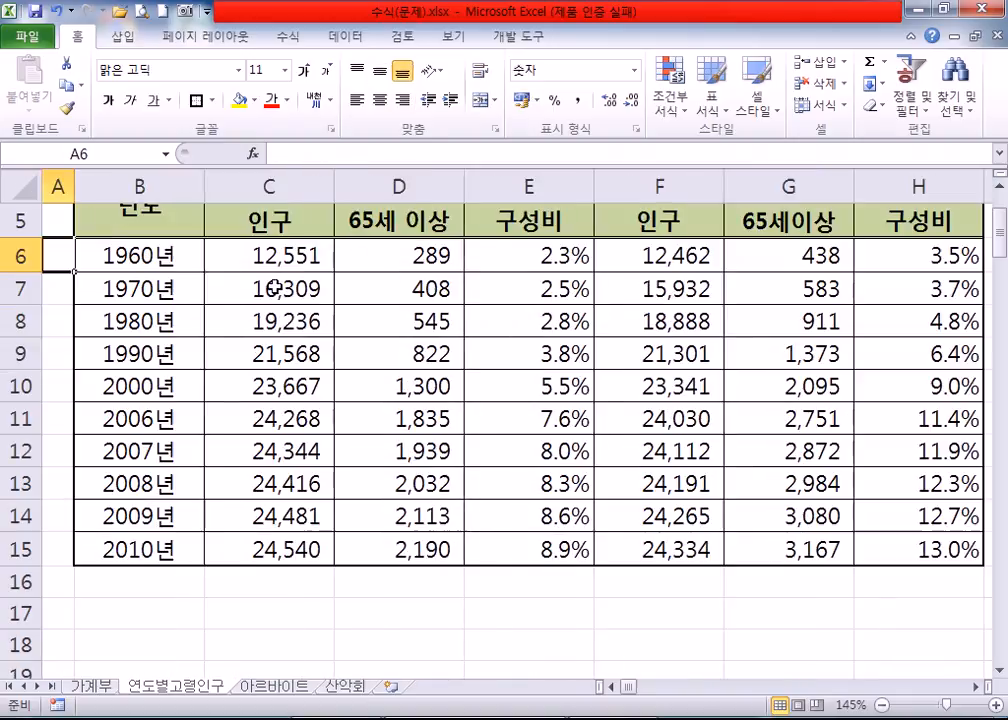
pyautogui.scroll(1, 275, 288)
pyautogui.click(520, 363)
pyautogui.doubleClick(520, 363)
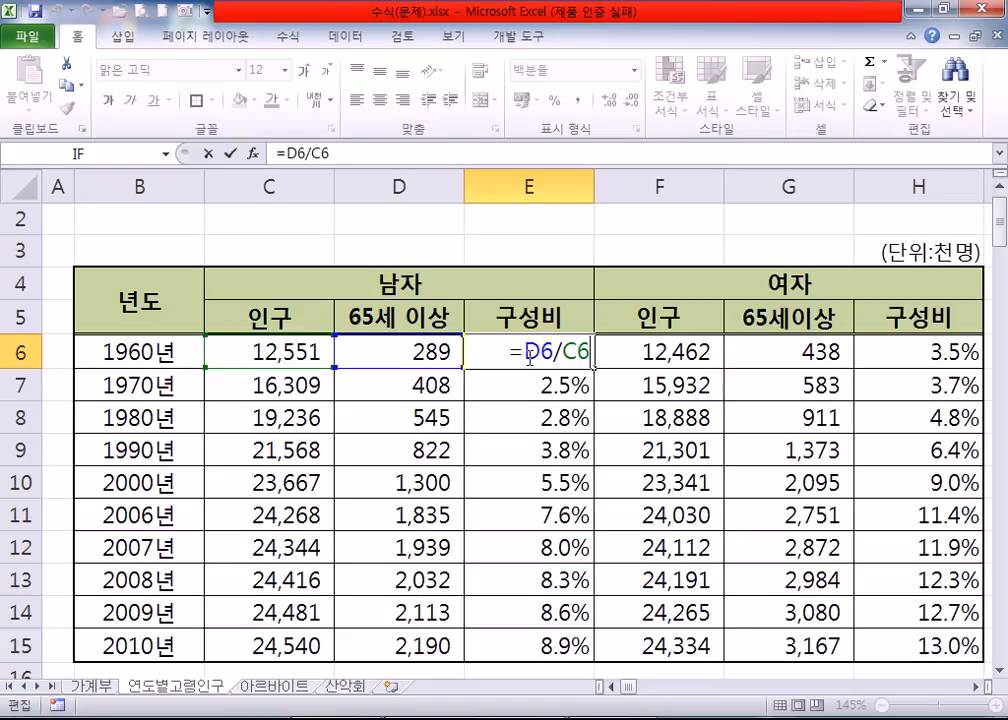
pyautogui.moveTo(525, 351); pyautogui.dragTo(550, 355)
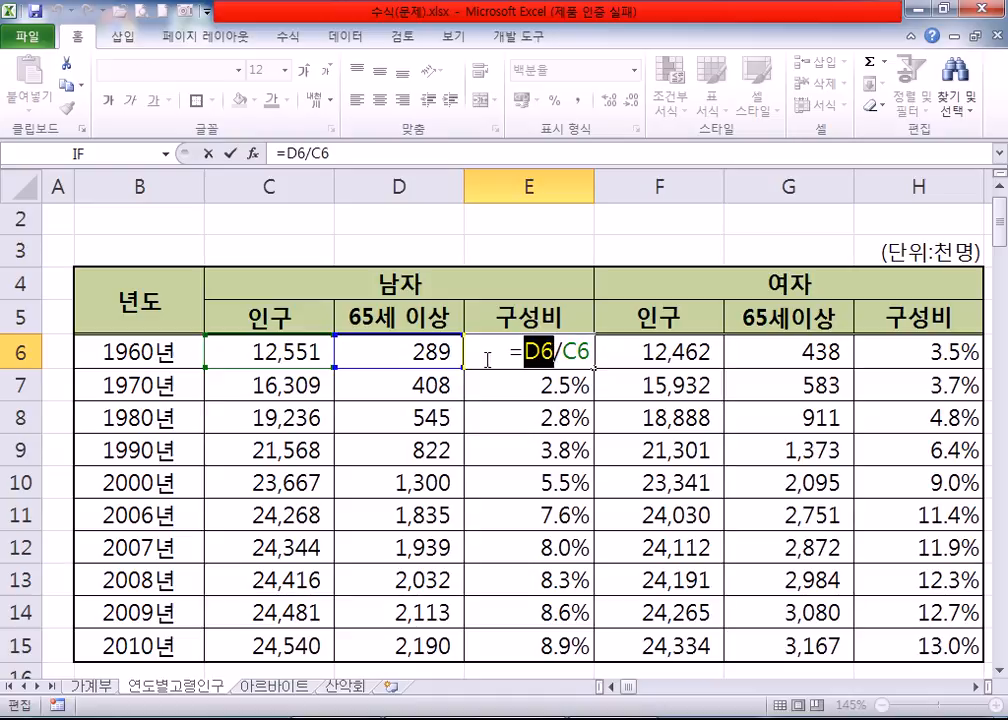
pyautogui.click(397, 350)
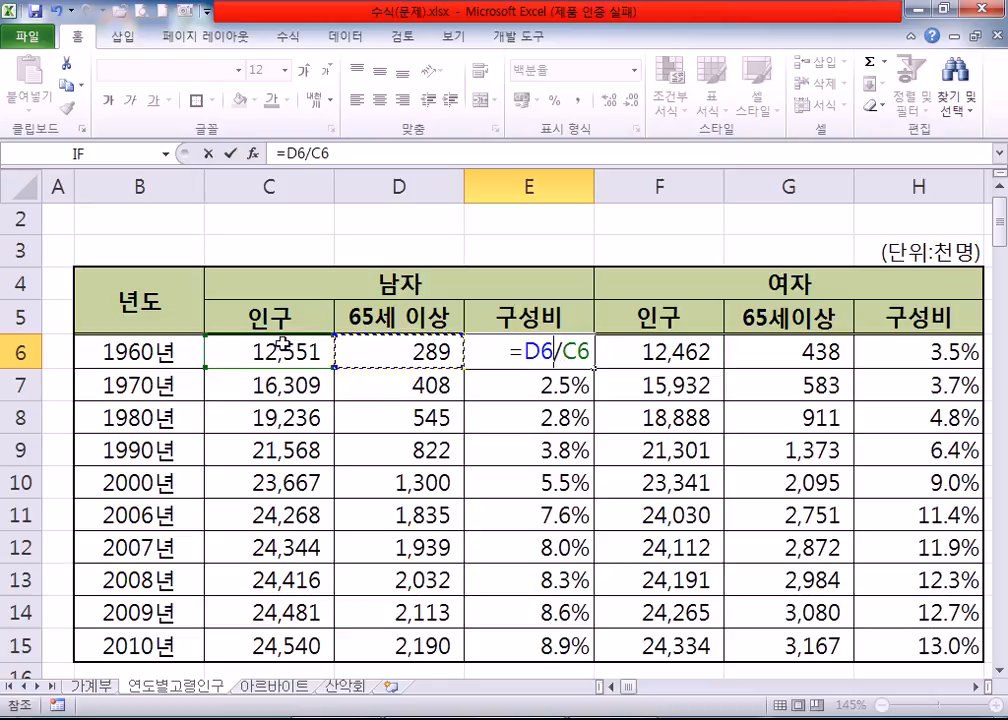
pyautogui.hotkey('ctrl', 'Return')
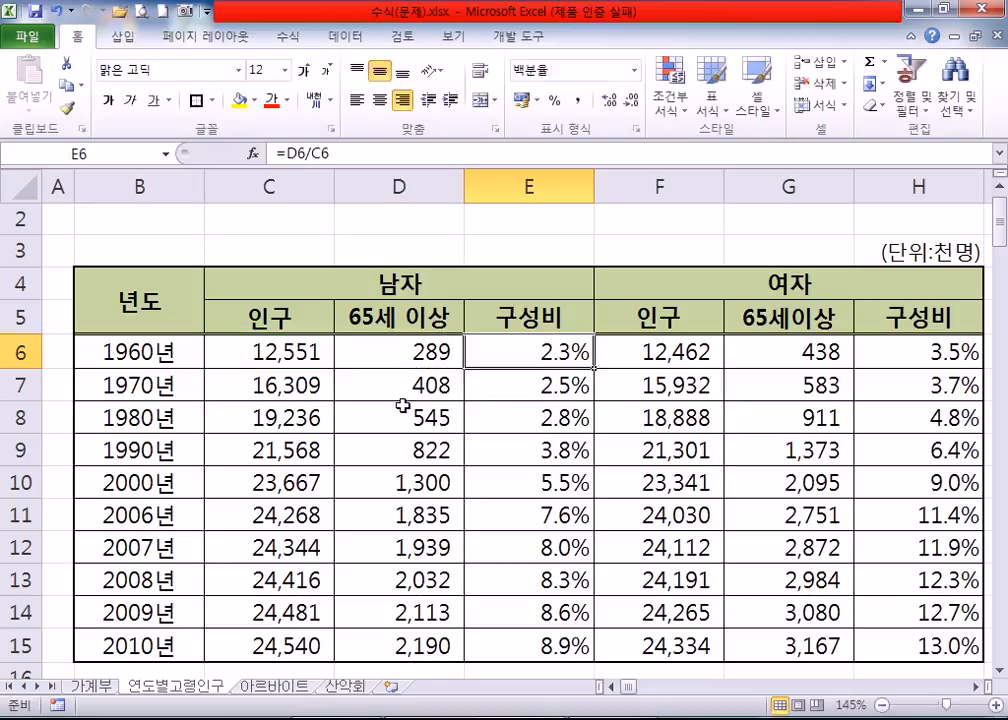
pyautogui.scroll(-2, 367, 367)
pyautogui.doubleClick(506, 322)
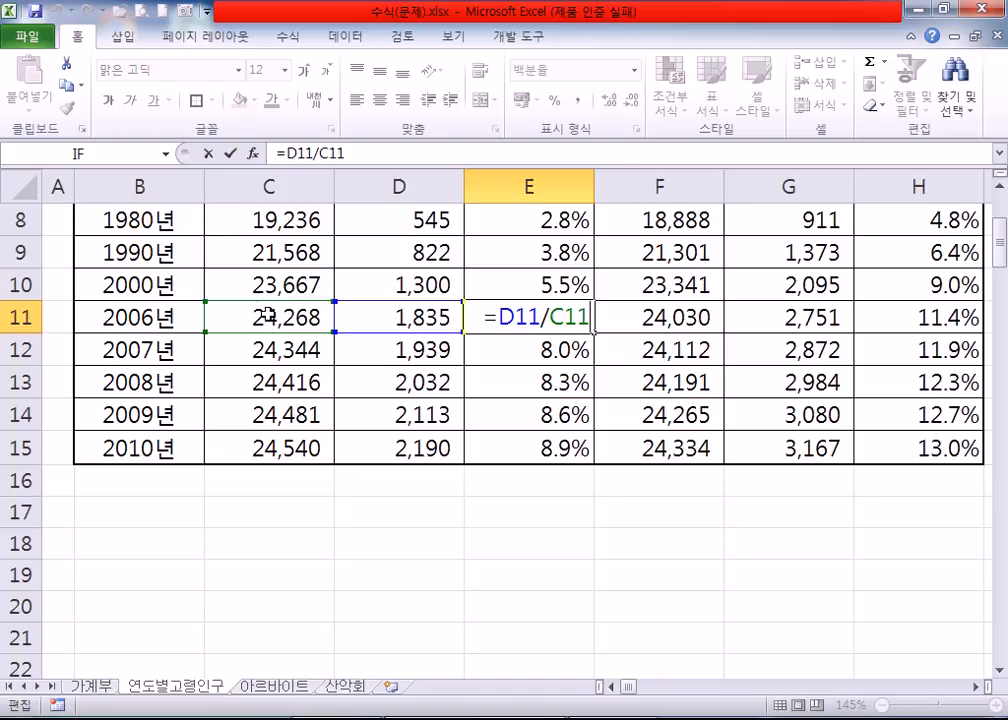
# Enter the note "=왼쪽의 항목 / 왼쪽, 왼쪽의 항목" as plain text in E17, below the 남자 구성비 column.
pyautogui.click(513, 502)
pyautogui.write('=')
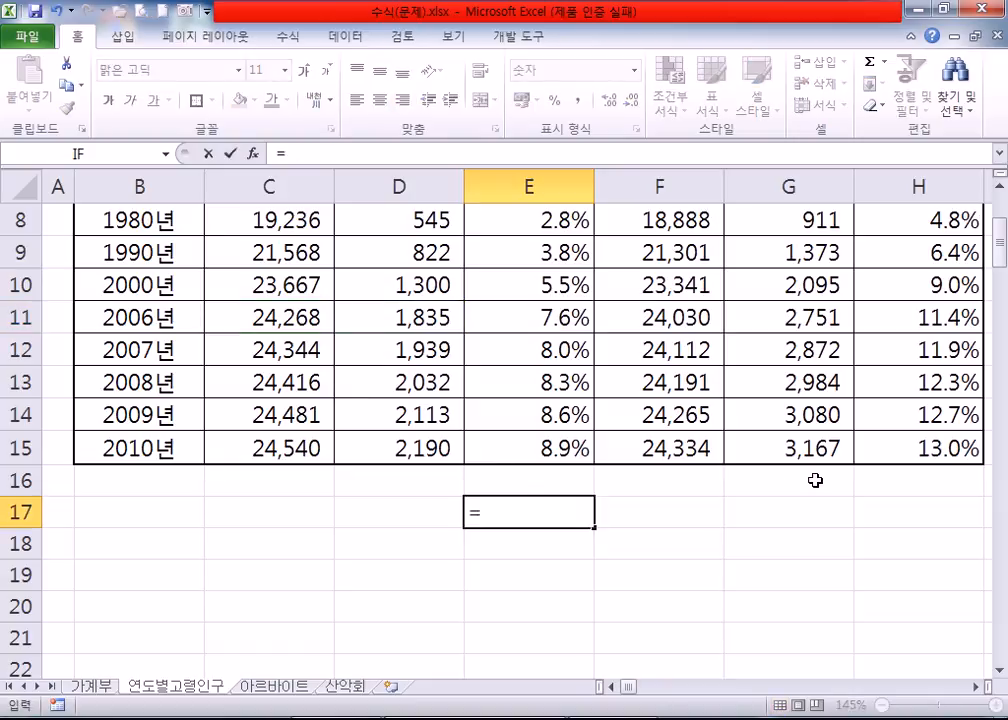
pyautogui.write('왼쫗')
pyautogui.press('BackSpace')
pyautogui.write('쫑ㄱㅇ')
pyautogui.press('BackSpace')
pyautogui.press('BackSpace')
pyautogui.press('BackSpace')
pyautogui.write('ㅉ쪽의 항목 / ')
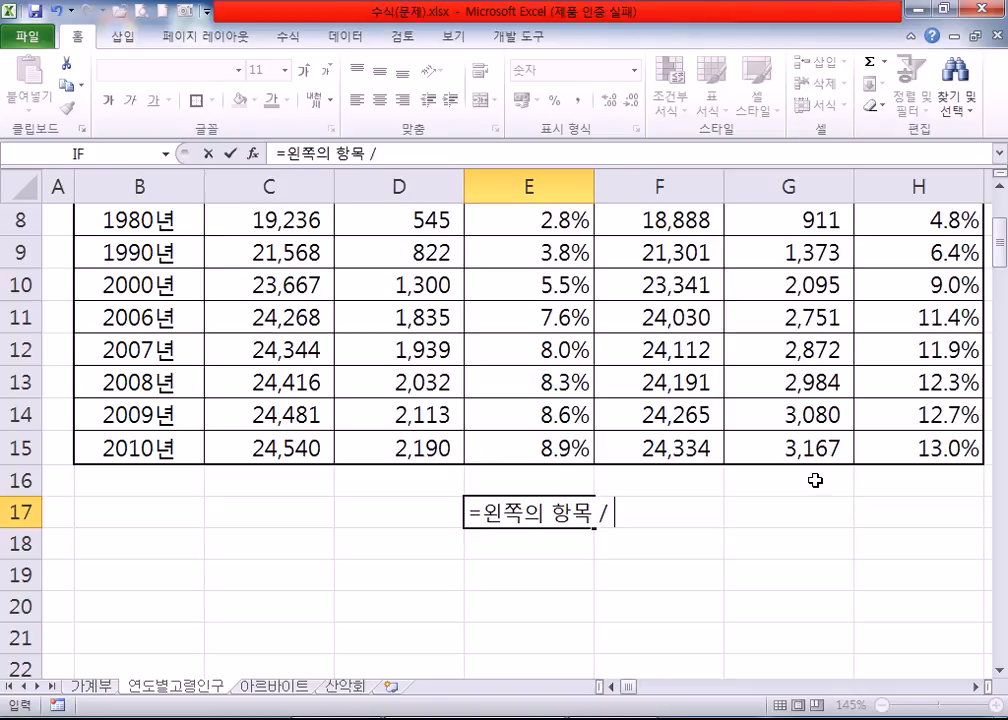
pyautogui.write('왼쪽')
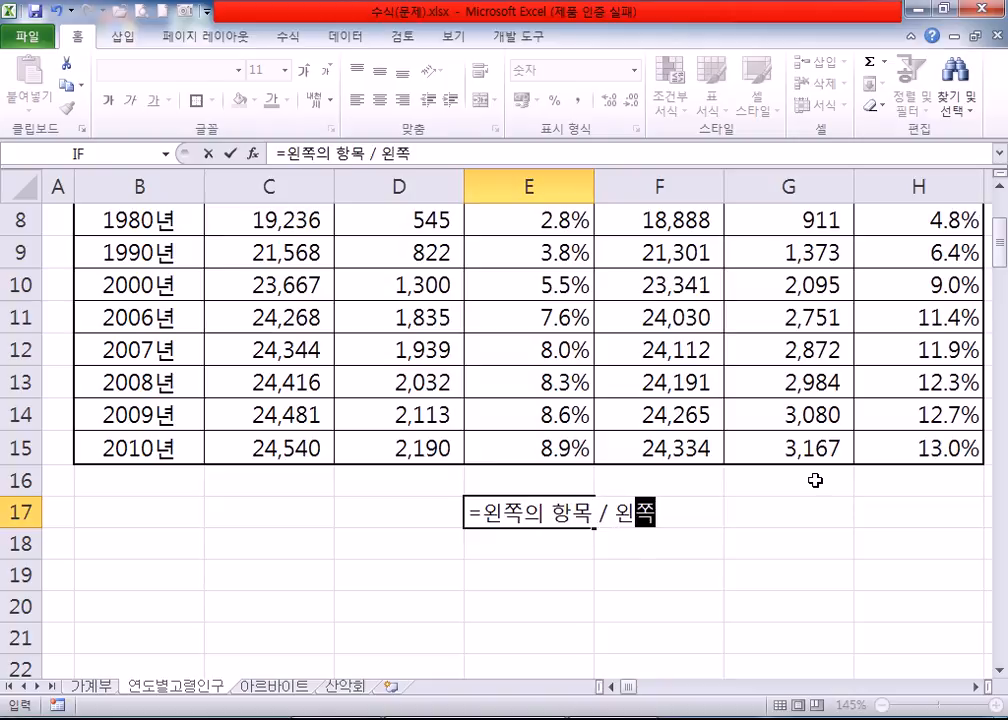
pyautogui.write(', 외ㄴ쪽의 항')
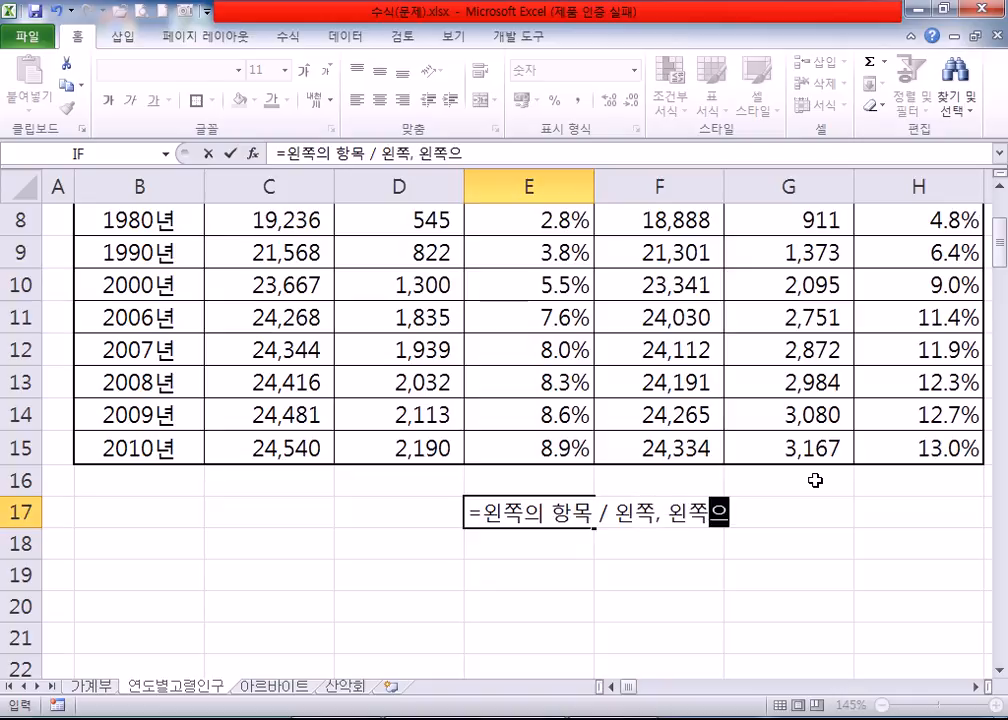
pyautogui.write('목')
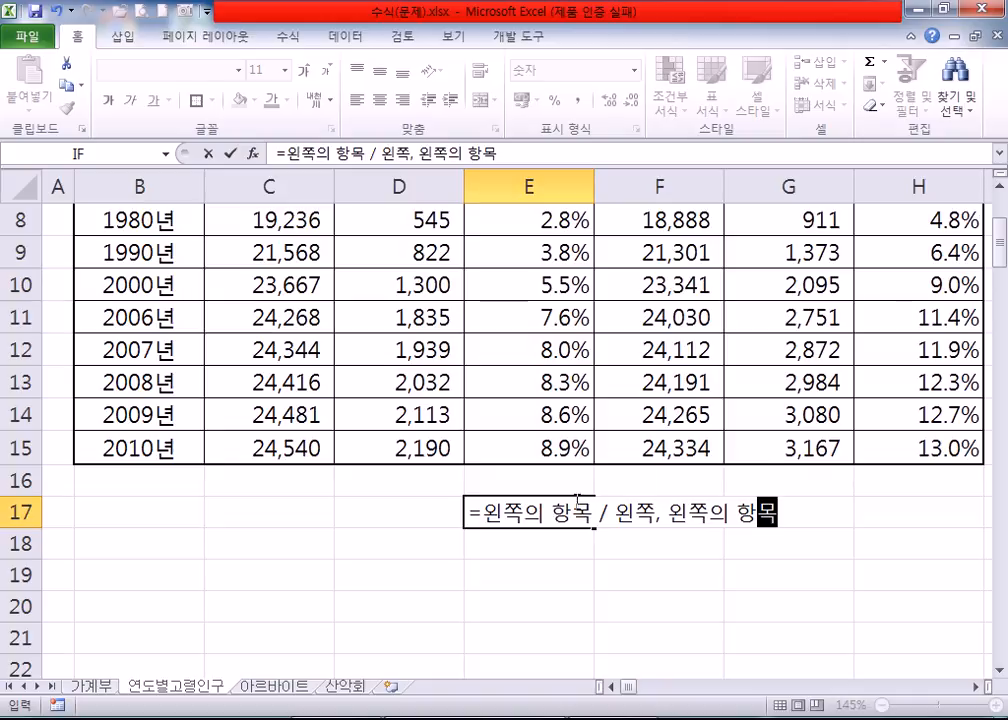
pyautogui.click(497, 520)
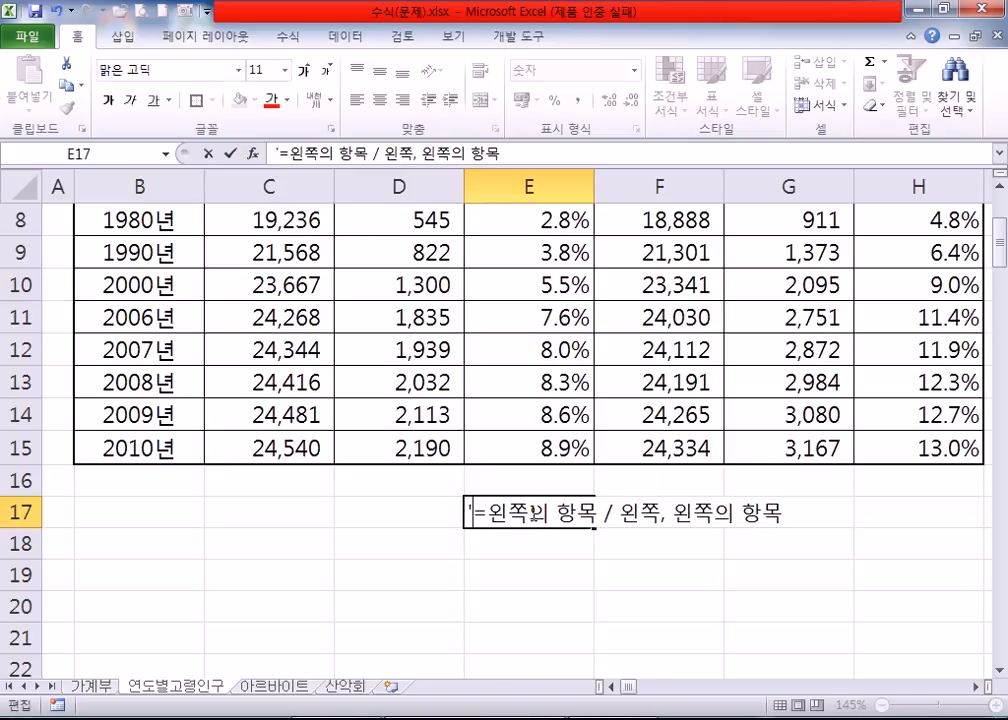
pyautogui.click(531, 535)
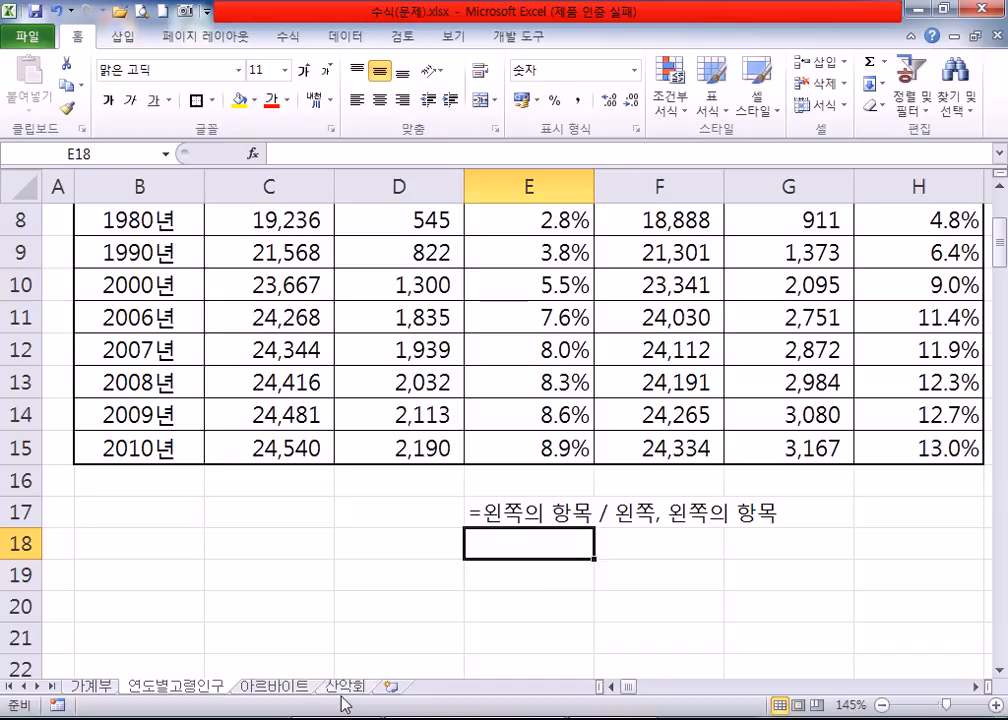
# Open the 아르바이트 sheet and examine the 근무시간 cell C6, the 시간당 금액 cell D3 and the 금액 cell D6.
pyautogui.click(258, 686)
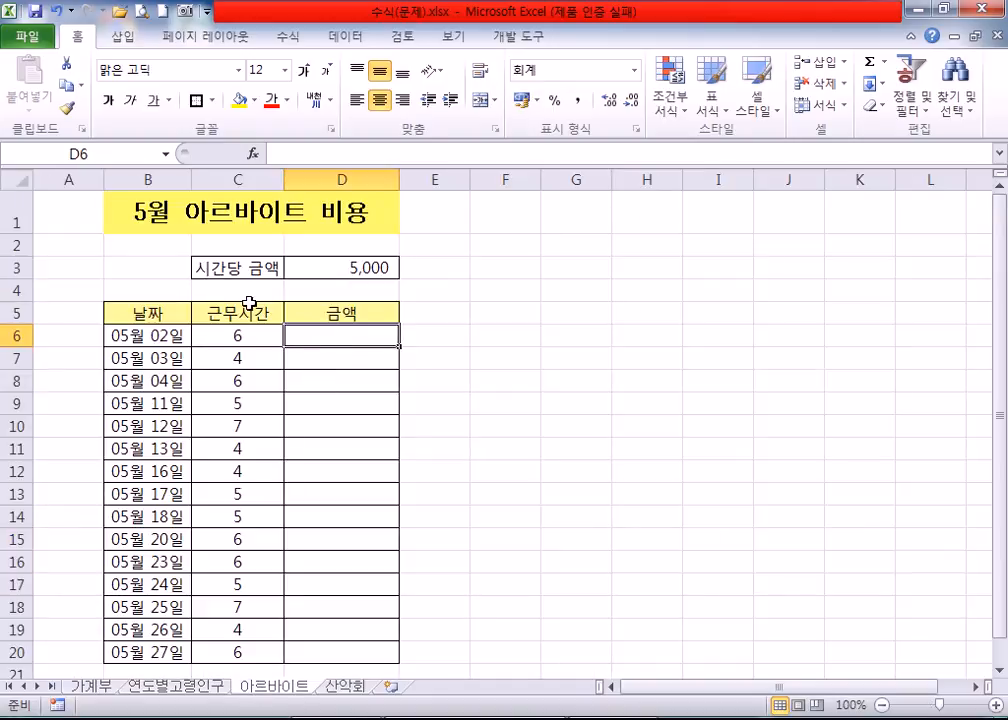
pyautogui.click(248, 336)
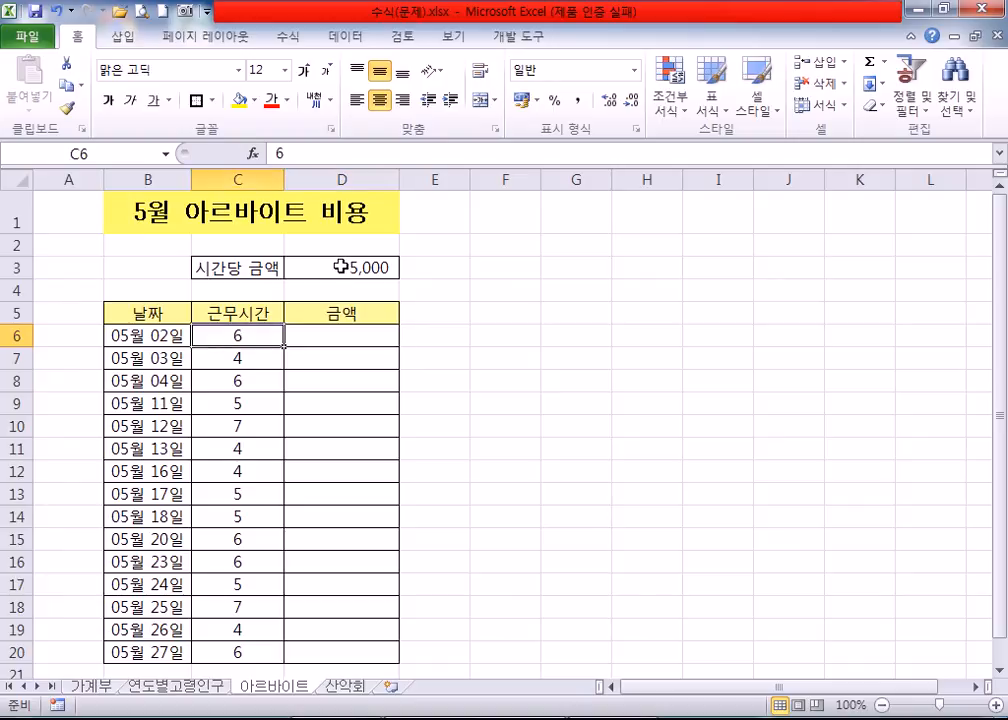
pyautogui.click(341, 267)
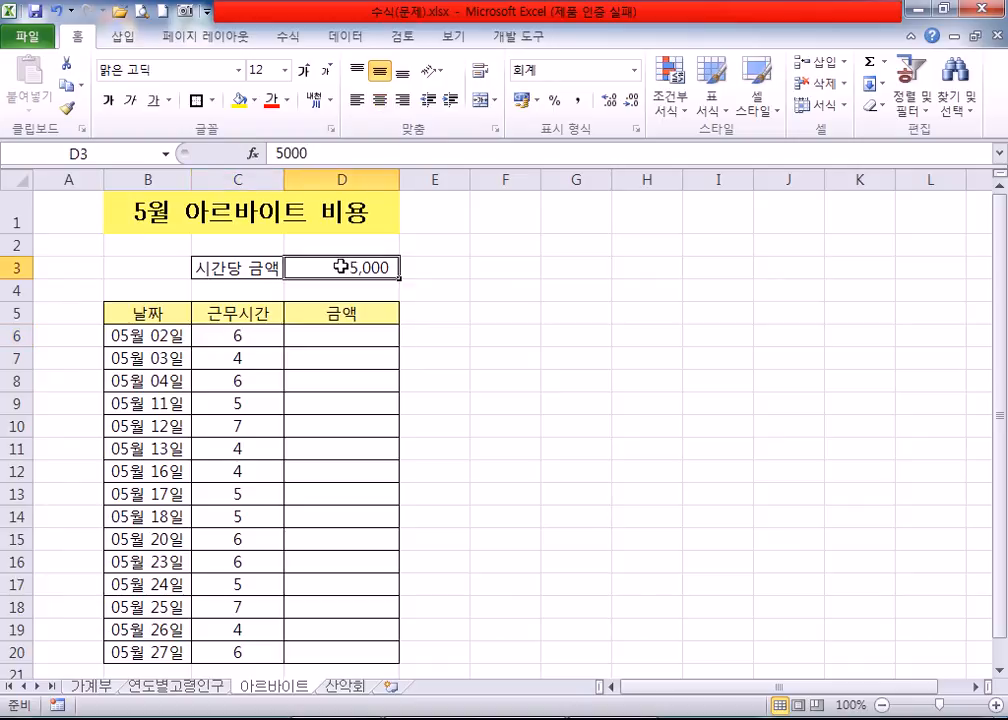
pyautogui.click(352, 336)
pyautogui.click(243, 335)
pyautogui.click(328, 336)
pyautogui.click(358, 263)
pyautogui.click(344, 335)
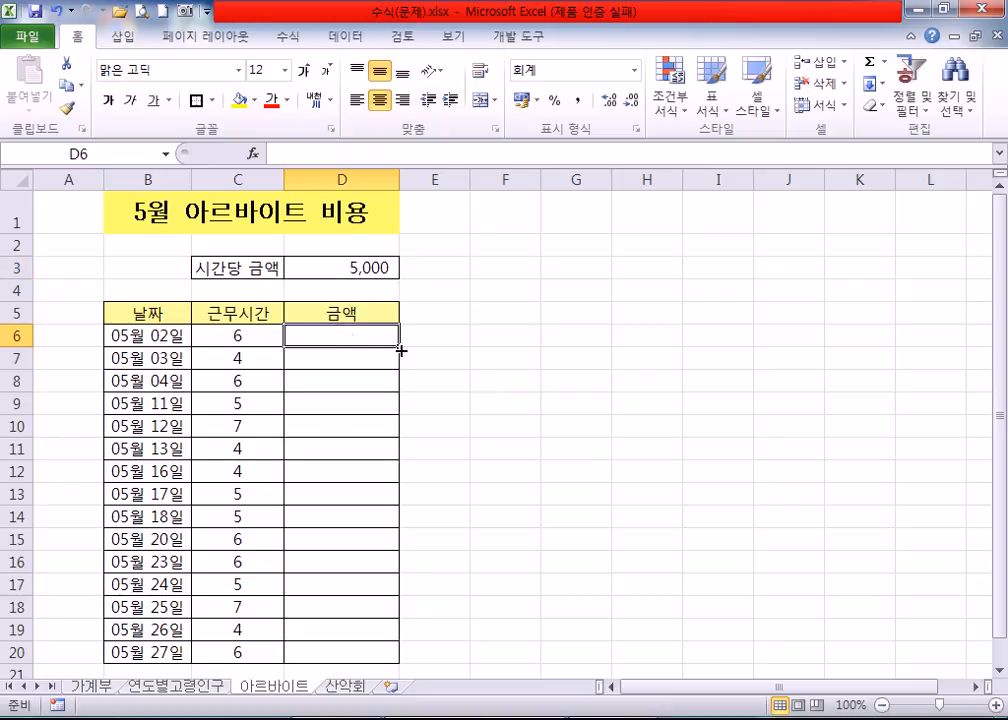
# Enter the formula =C6*D3 in D6 to multiply the 05월 02일 근무시간 by the 시간당 금액.
pyautogui.scroll(2, 542, 257)
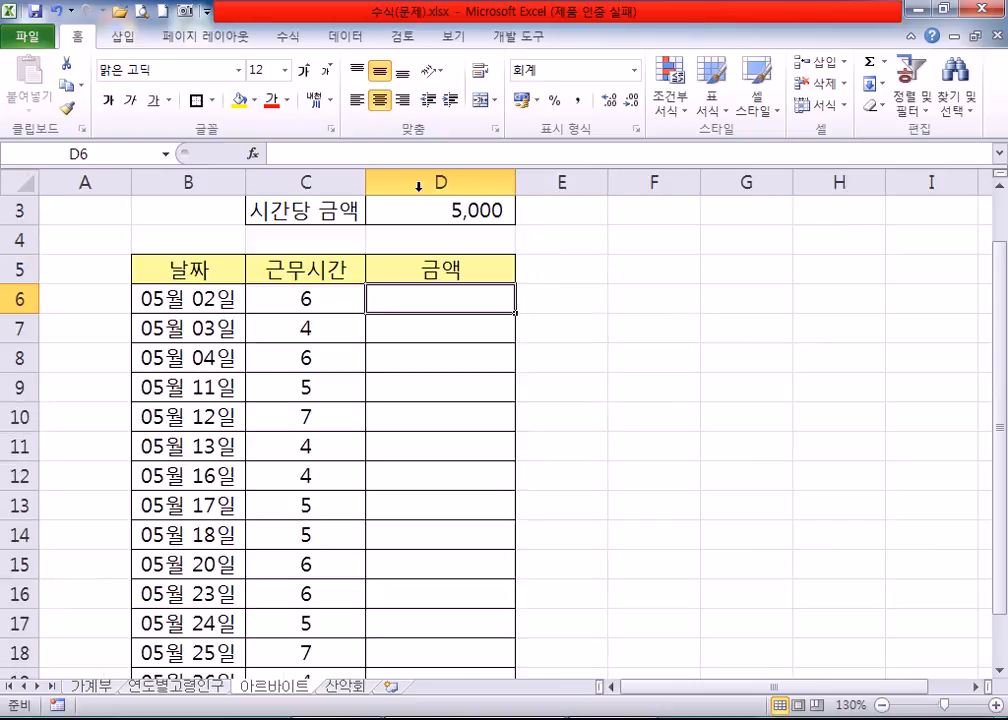
pyautogui.doubleClick(82, 40)
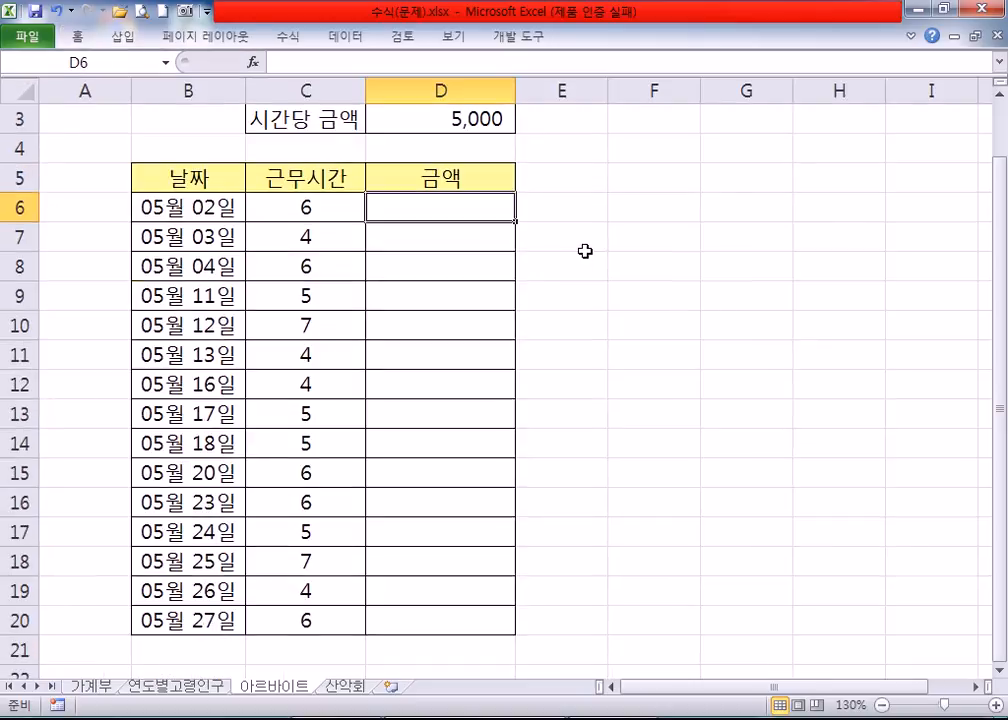
pyautogui.write('=')
pyautogui.click(315, 206)
pyautogui.write('*')
pyautogui.click(475, 121)
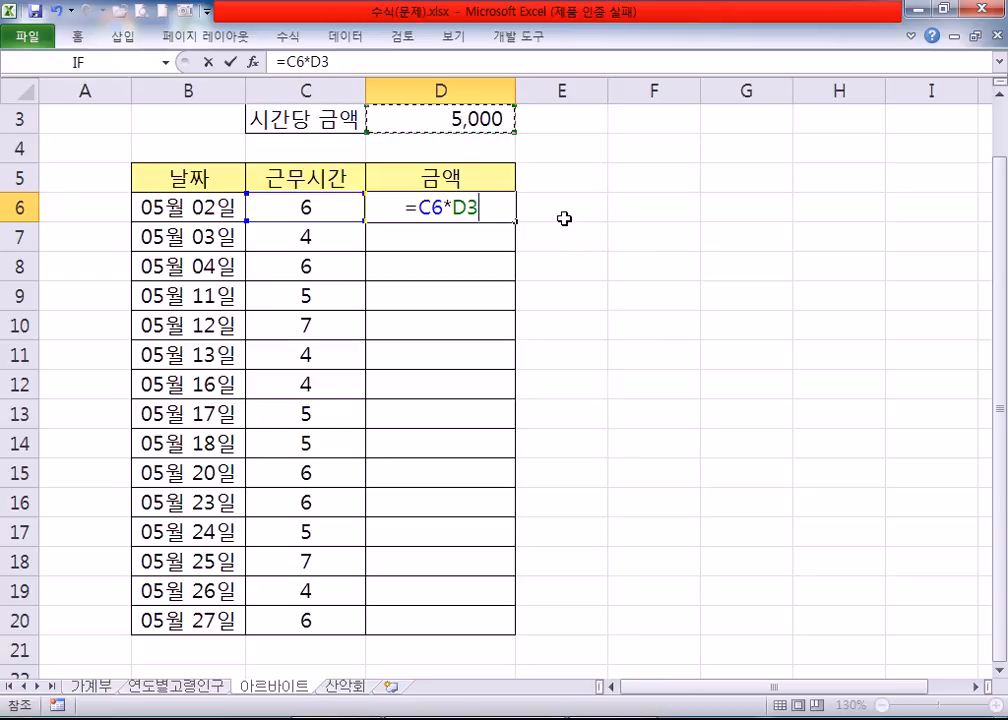
pyautogui.press('Return')
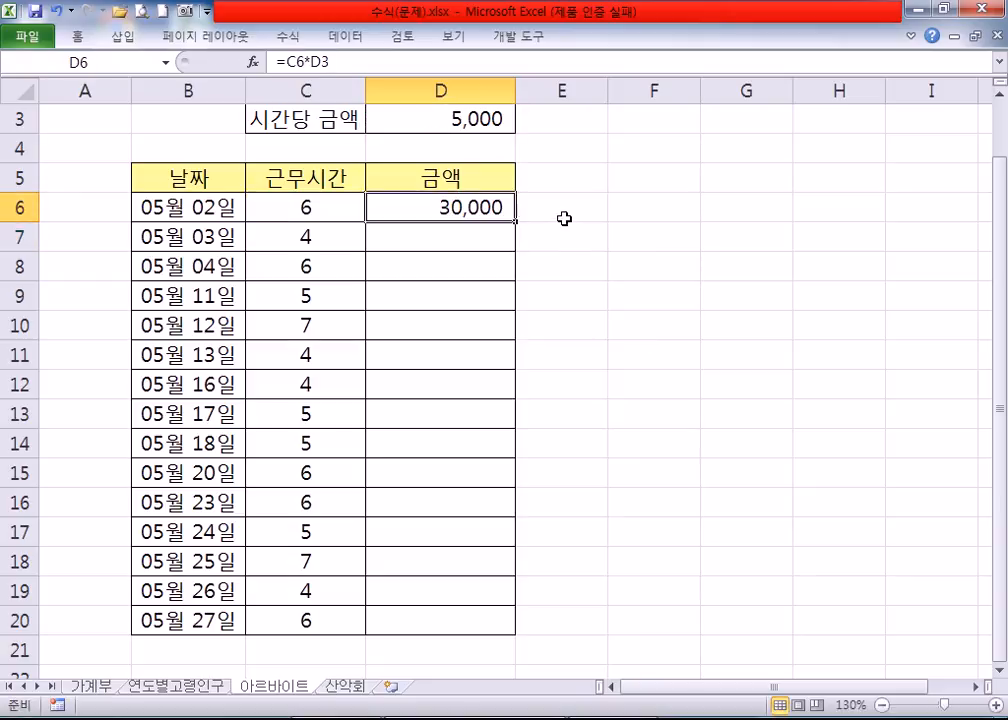
# Enter the note "=왼쪽 * 위3" as plain text in E6, beside the first 금액 cell.
pyautogui.click(564, 218)
pyautogui.write('=왼쫗ㄱ')
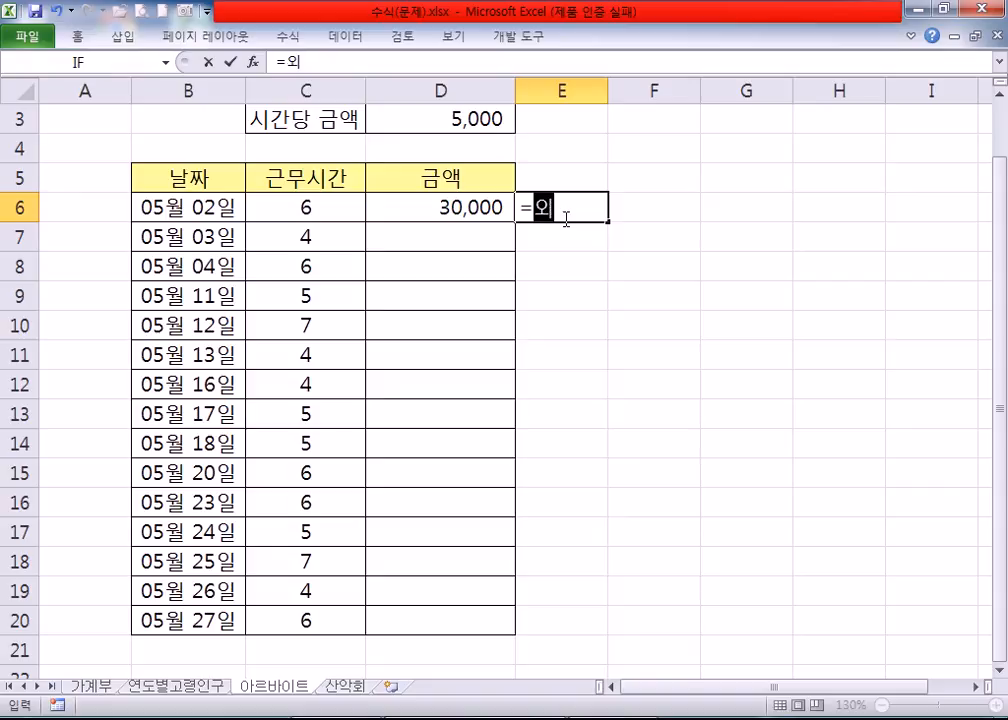
pyautogui.press('BackSpace')
pyautogui.press('BackSpace')
pyautogui.write('쪽')
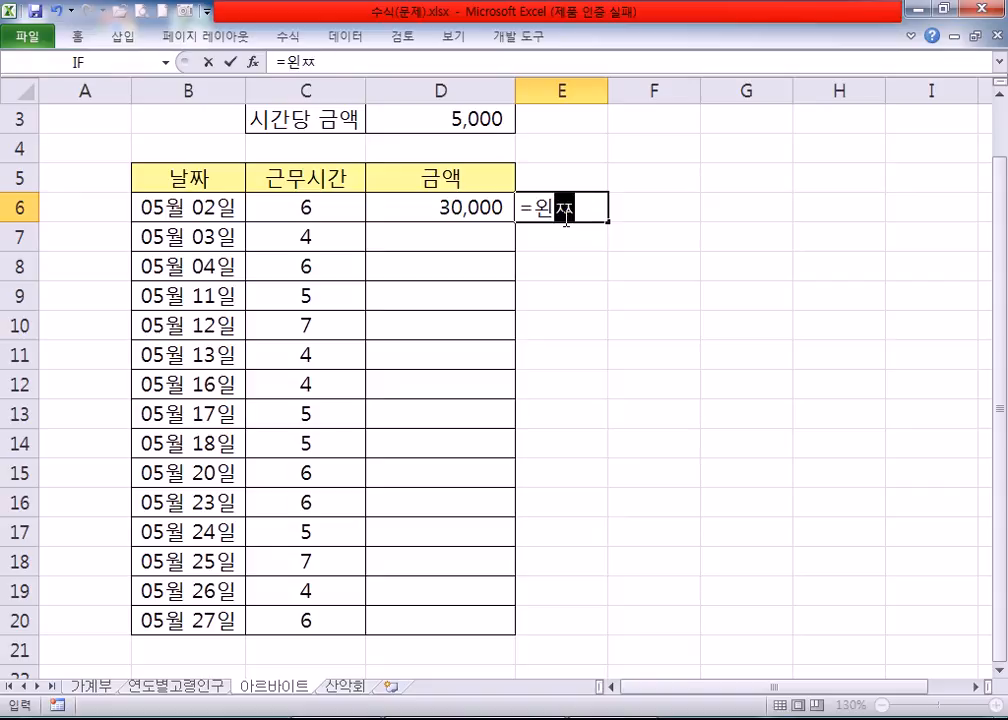
pyautogui.write(' *')
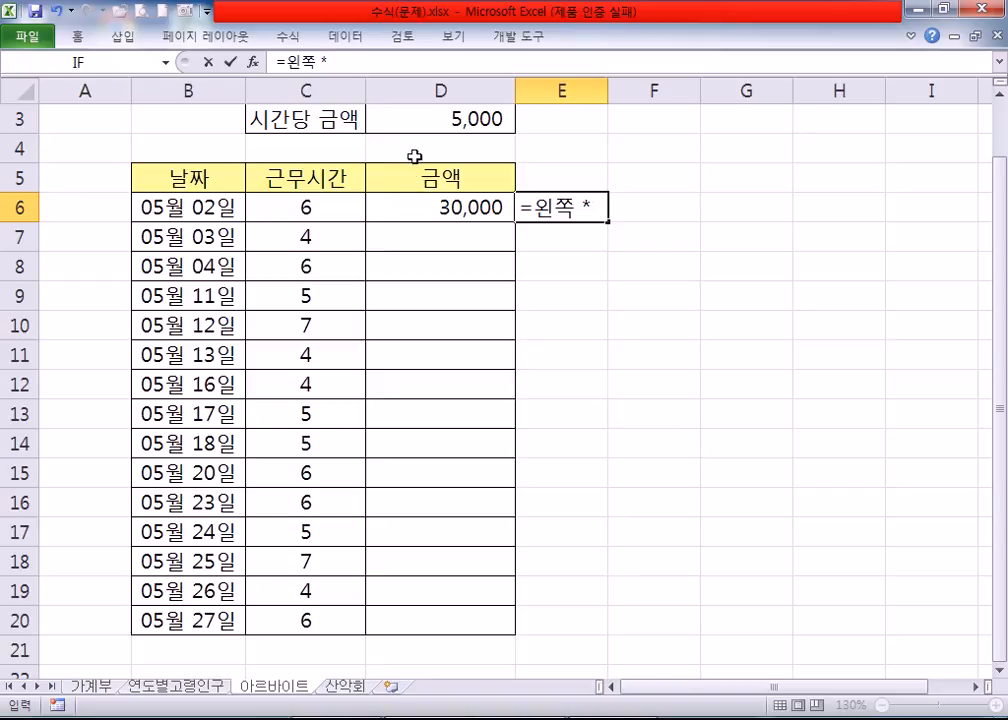
pyautogui.write('위')
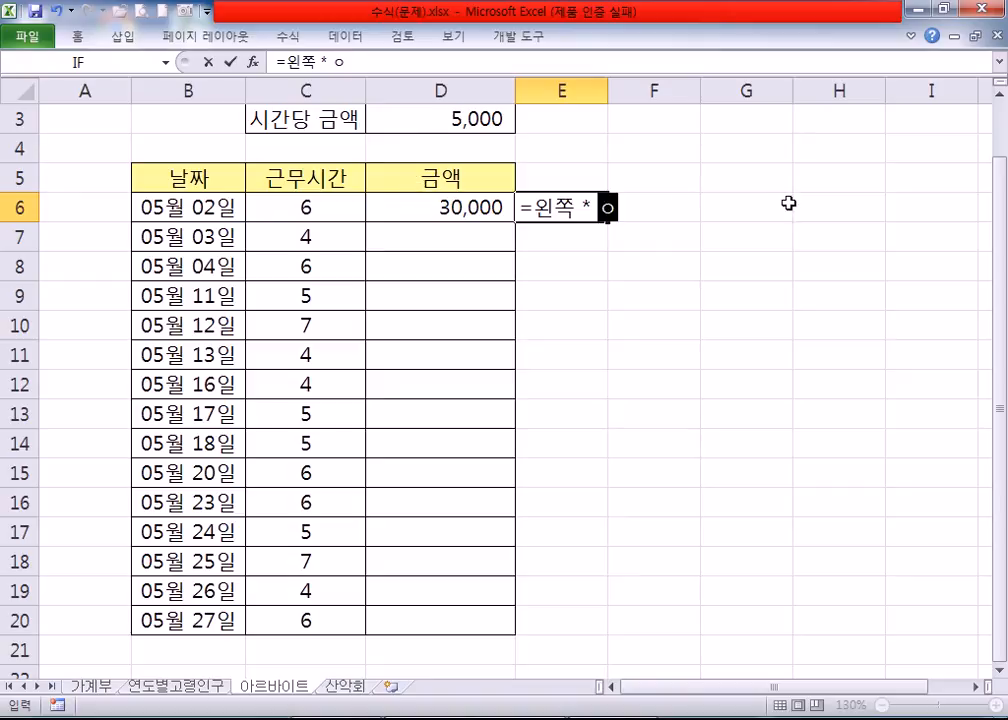
pyautogui.write('3')
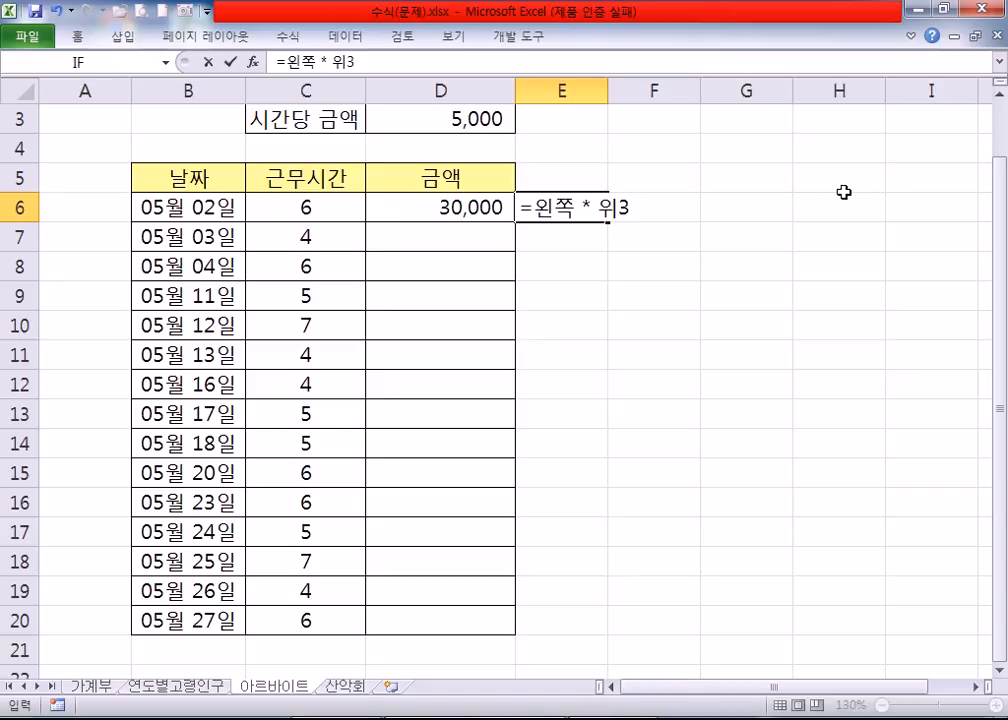
pyautogui.click(537, 203)
pyautogui.press('Return')
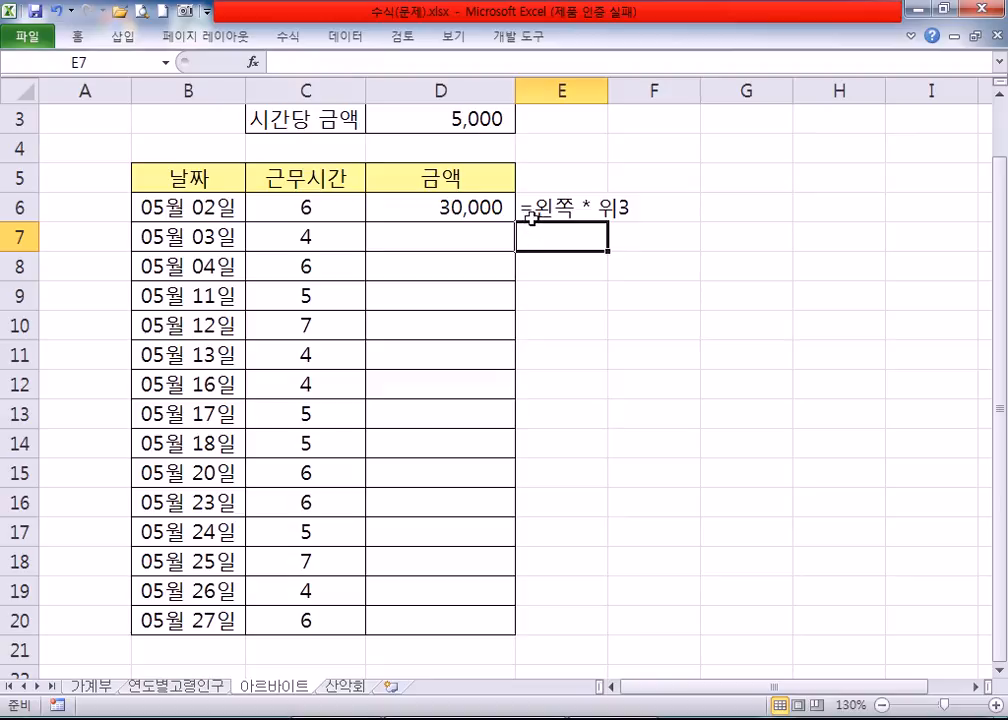
# Review the references in D6's formula and copy it down the 금액 column through D20.
pyautogui.click(457, 204)
pyautogui.press('F2')
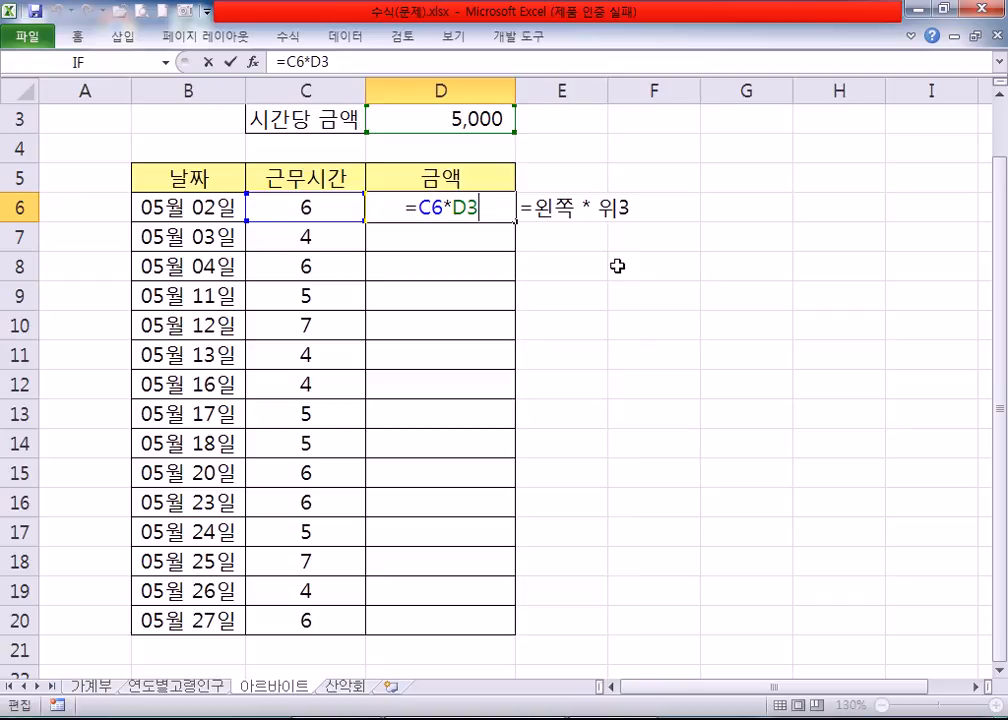
pyautogui.click(511, 219)
pyautogui.moveTo(516, 221); pyautogui.dragTo(522, 622)
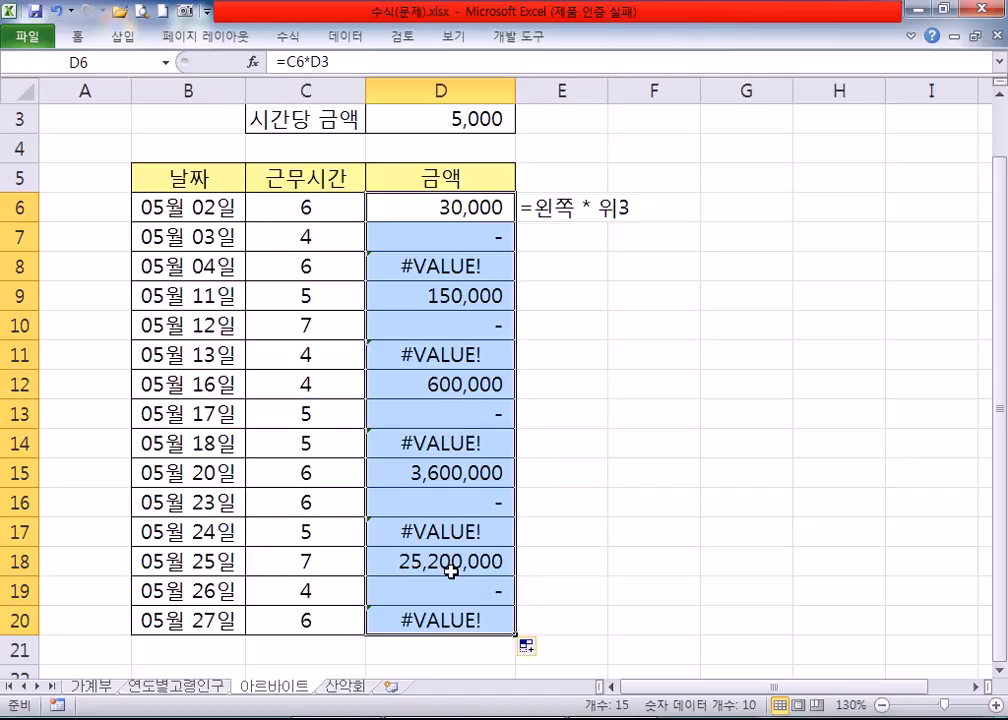
# Examine which cells the copied 금액 formulas in D18 and D7 refer to, comparing them with D6.
pyautogui.click(450, 567)
pyautogui.scroll(-1, 455, 555)
pyautogui.doubleClick(443, 473)
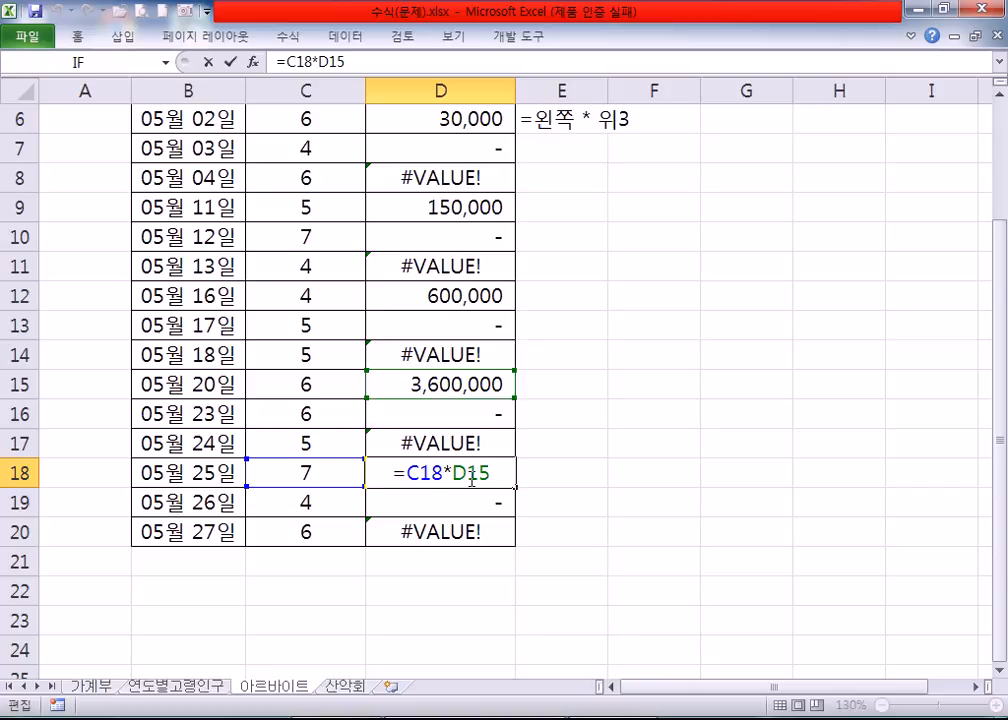
pyautogui.hotkey('ctrl', 'Return')
pyautogui.scroll(2, 500, 400)
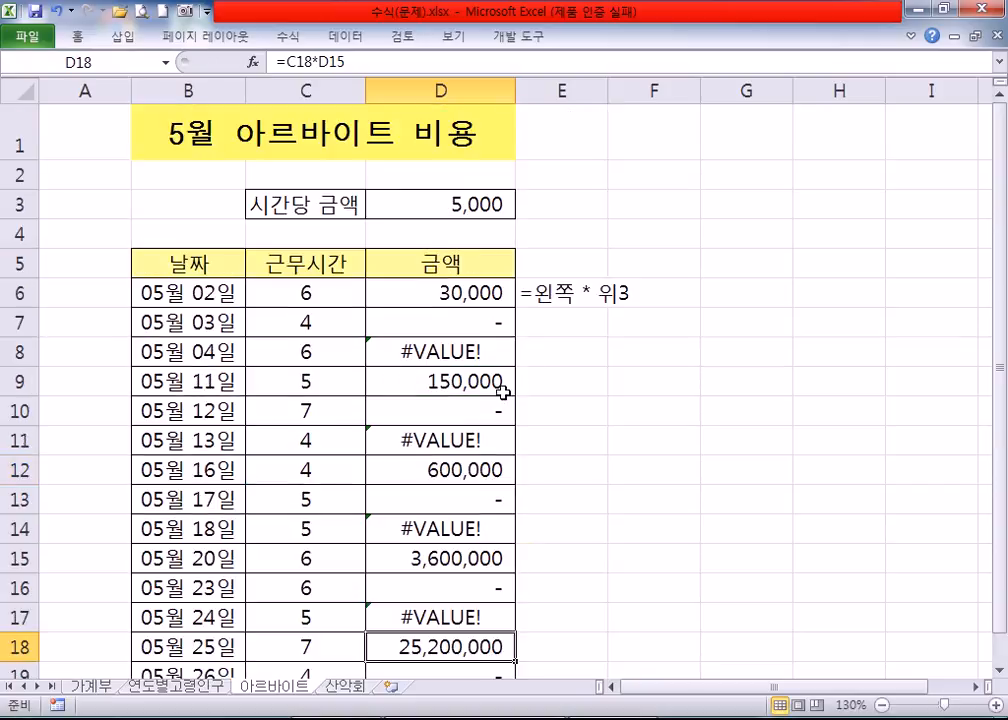
pyautogui.click(456, 308)
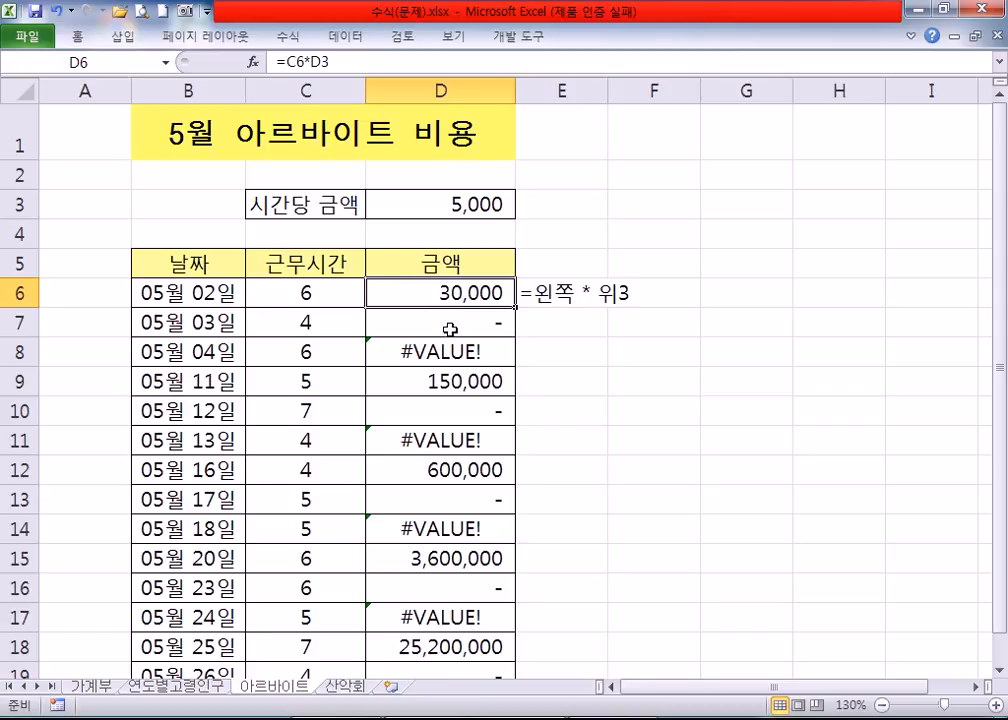
pyautogui.doubleClick(450, 322)
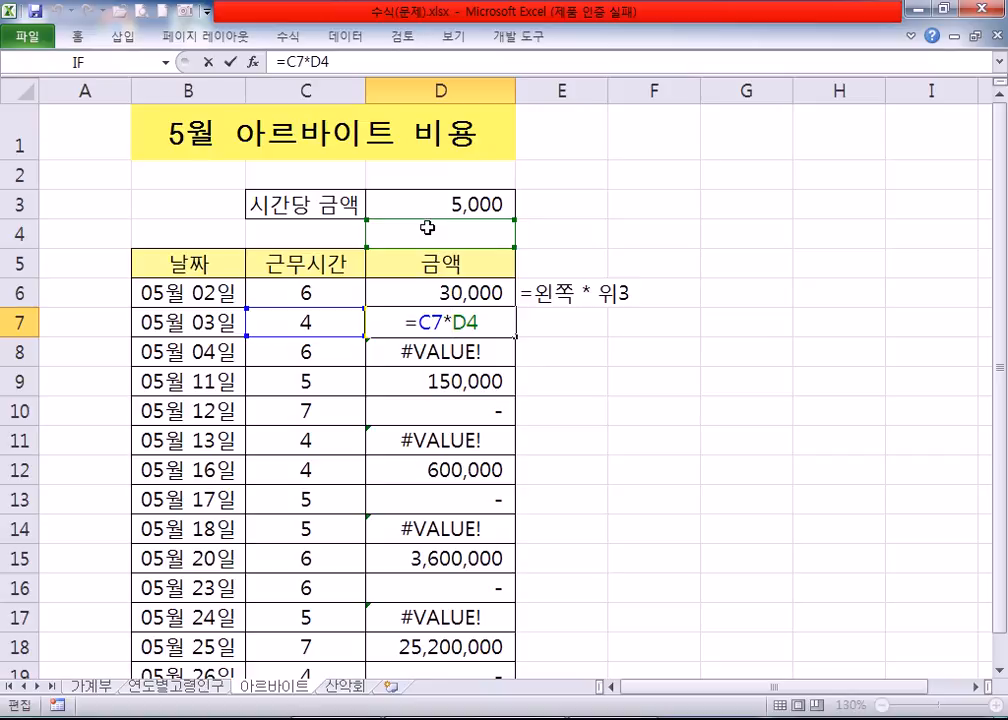
pyautogui.hotkey('ctrl', 'Return')
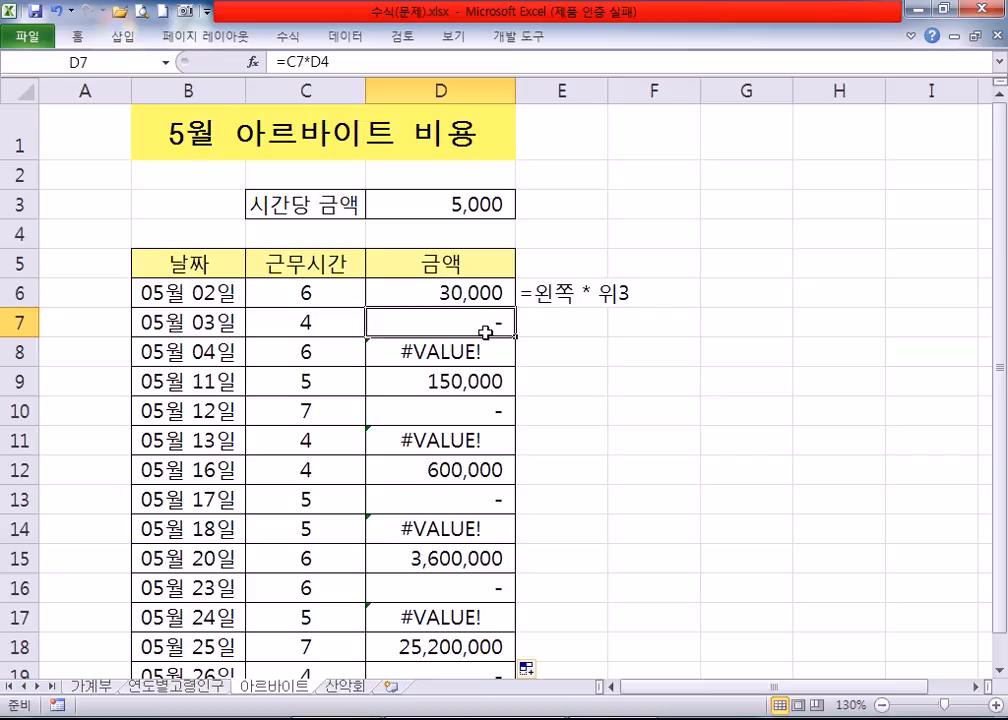
# Examine which cells the copied 금액 formulas in D8, D9, D12 and D18 refer to.
pyautogui.doubleClick(378, 350)
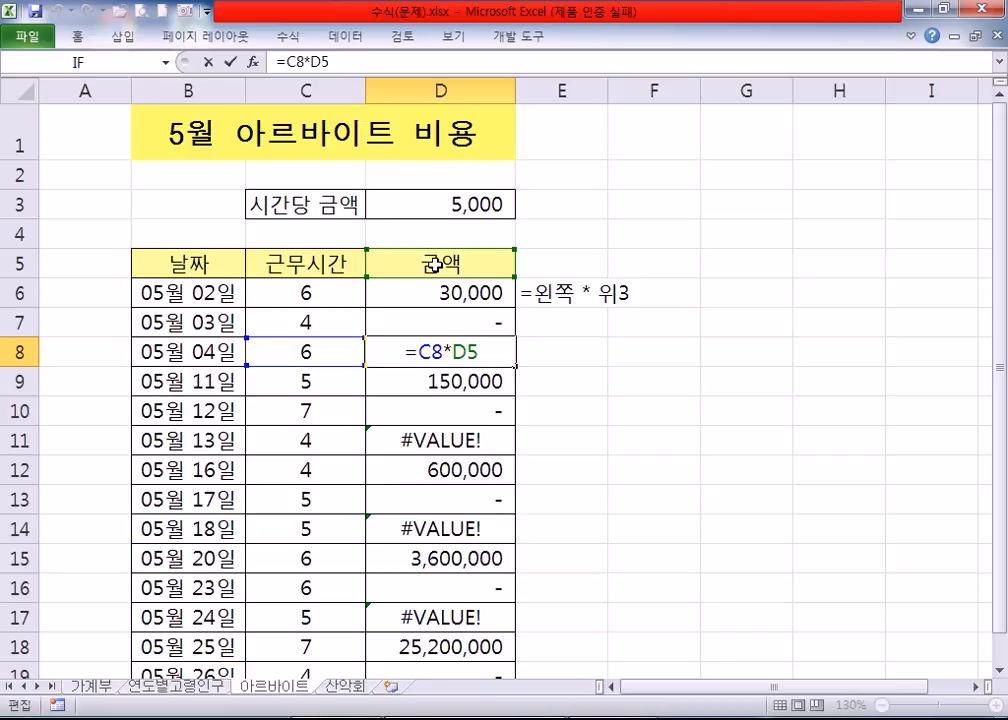
pyautogui.press('Return')
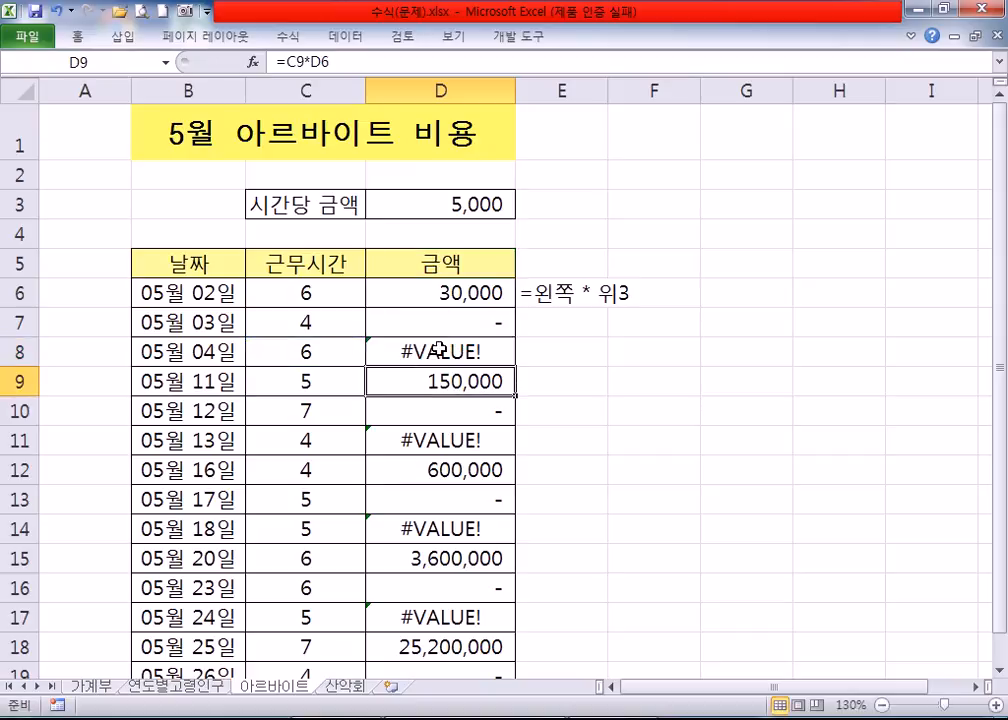
pyautogui.click(440, 350)
pyautogui.click(430, 382)
pyautogui.doubleClick(430, 382)
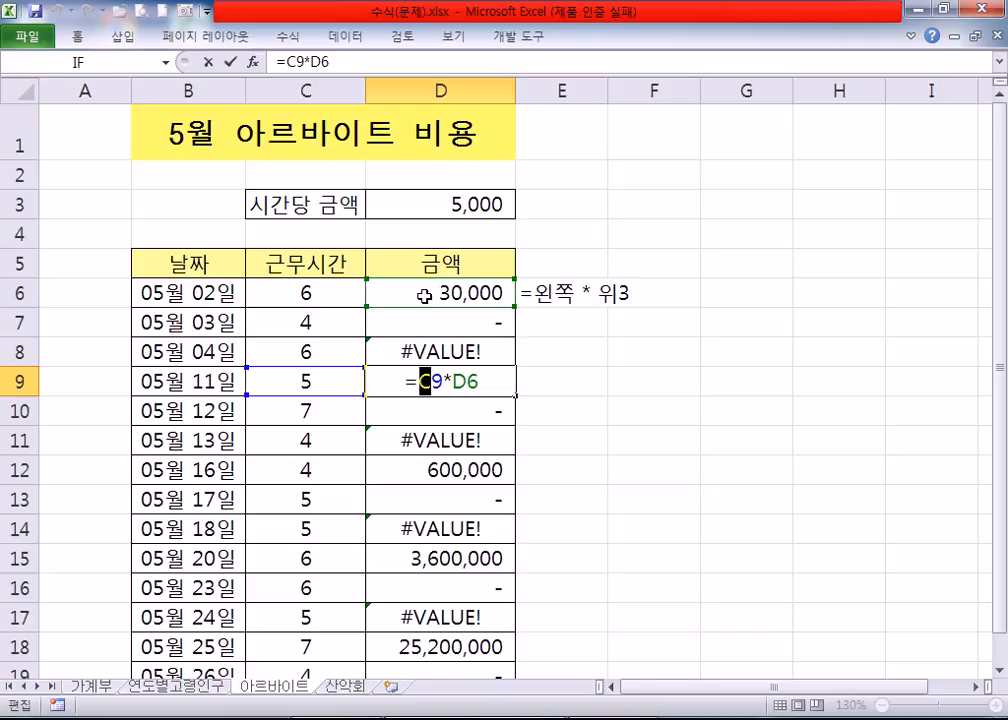
pyautogui.press('Return')
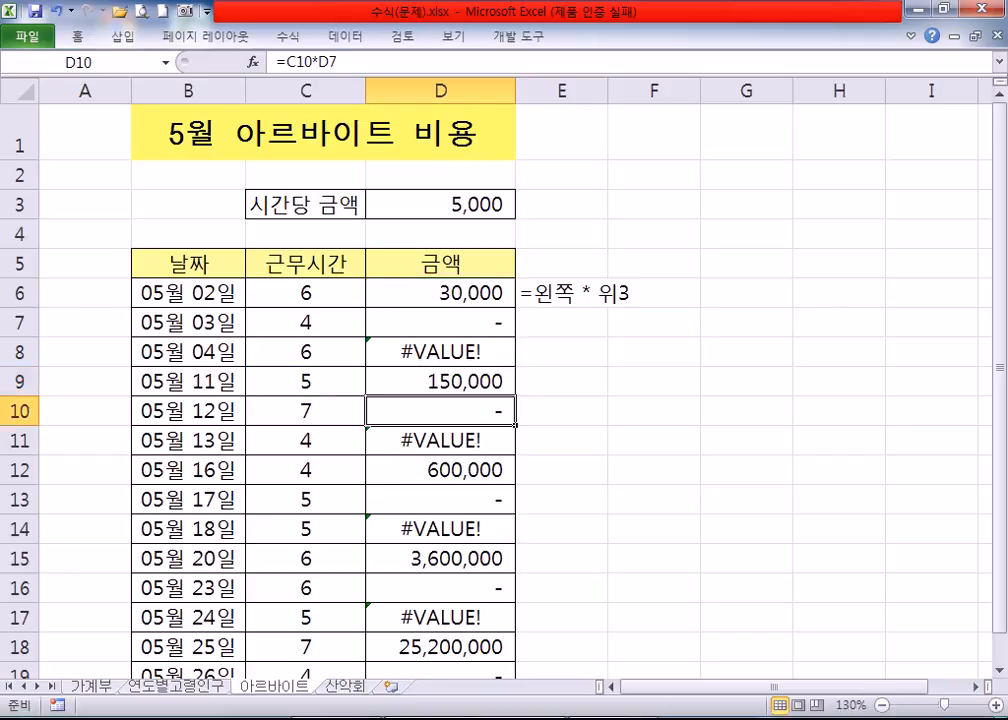
pyautogui.click(480, 470)
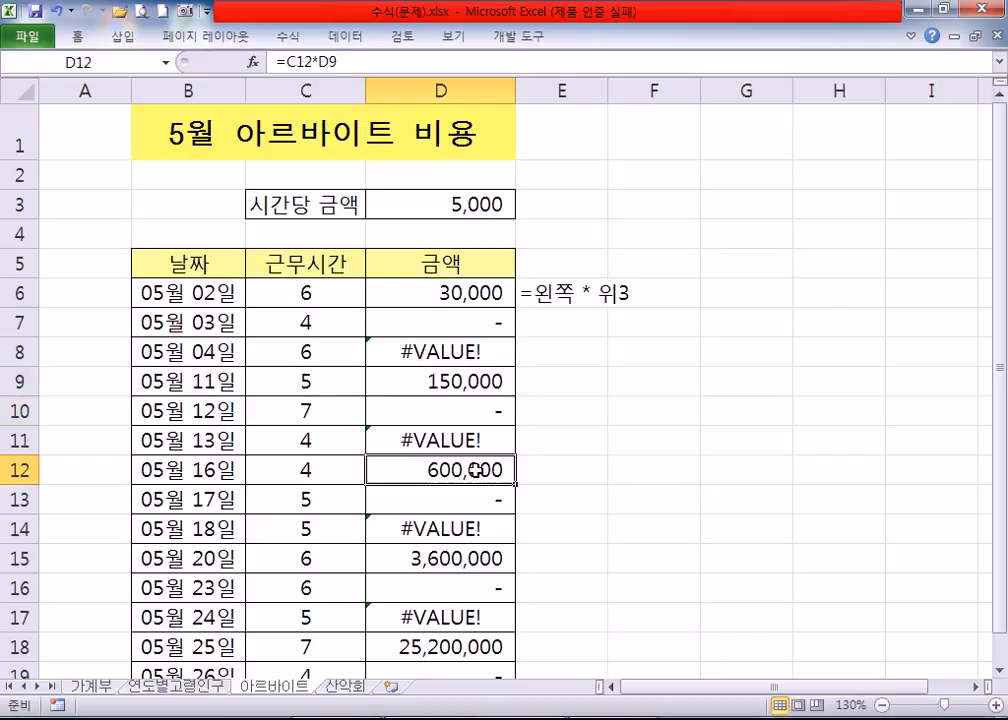
pyautogui.scroll(-3, 470, 382)
pyautogui.click(398, 367)
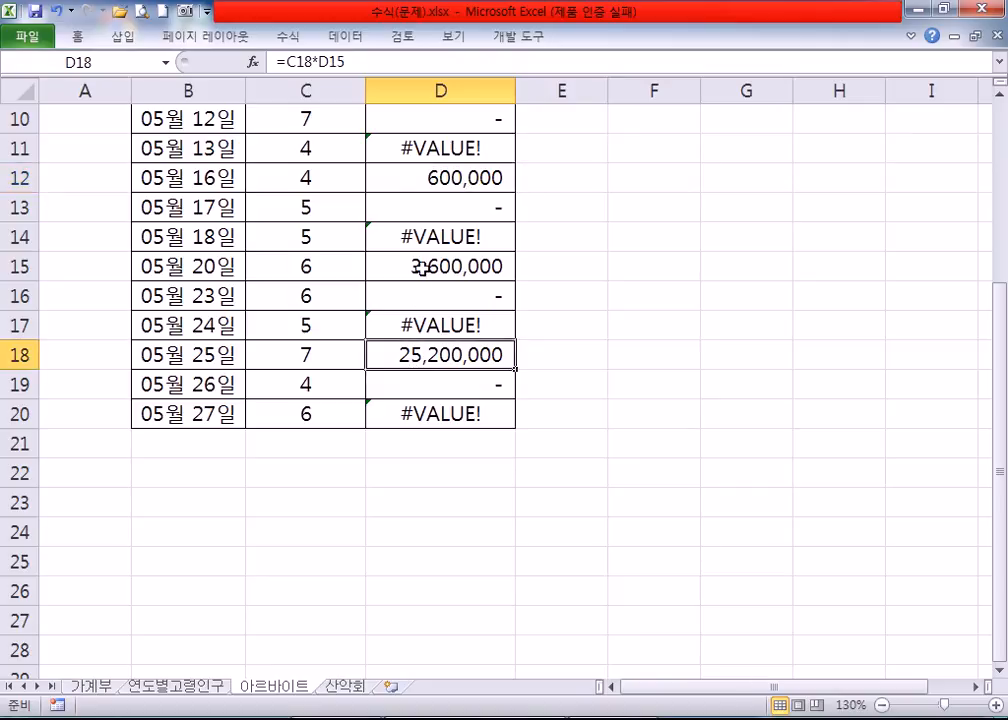
# Try extending the 금액 formula from D20 to D21, with 10 entered as the 근무시간 in C21.
pyautogui.click(487, 413)
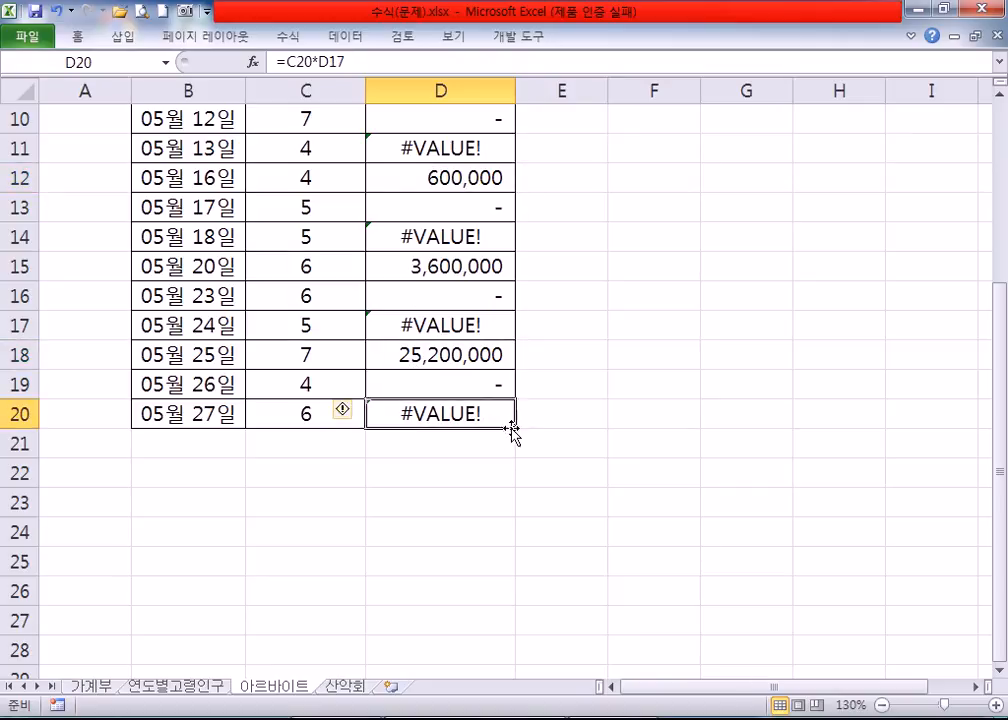
pyautogui.moveTo(512, 429); pyautogui.dragTo(515, 458)
pyautogui.click(322, 444)
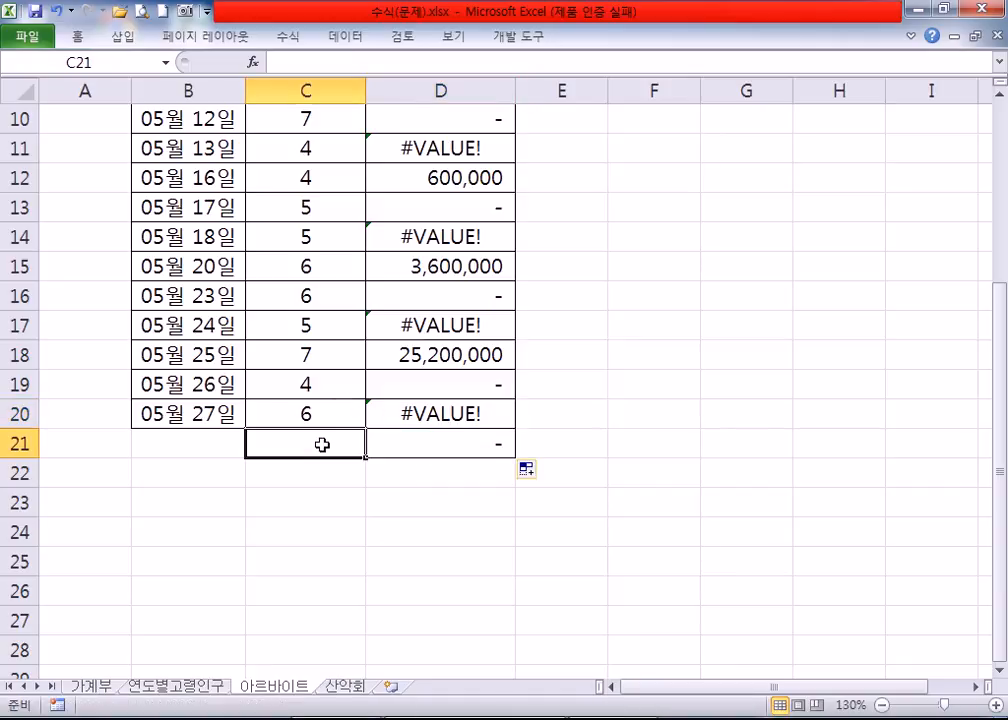
pyautogui.write('10')
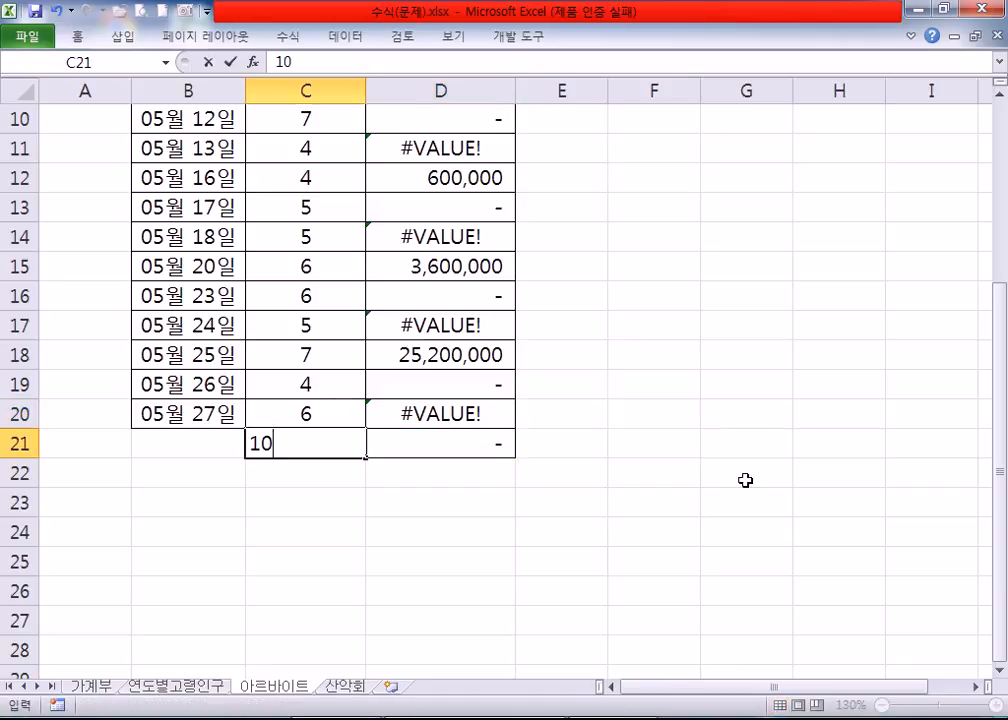
pyautogui.press('Return')
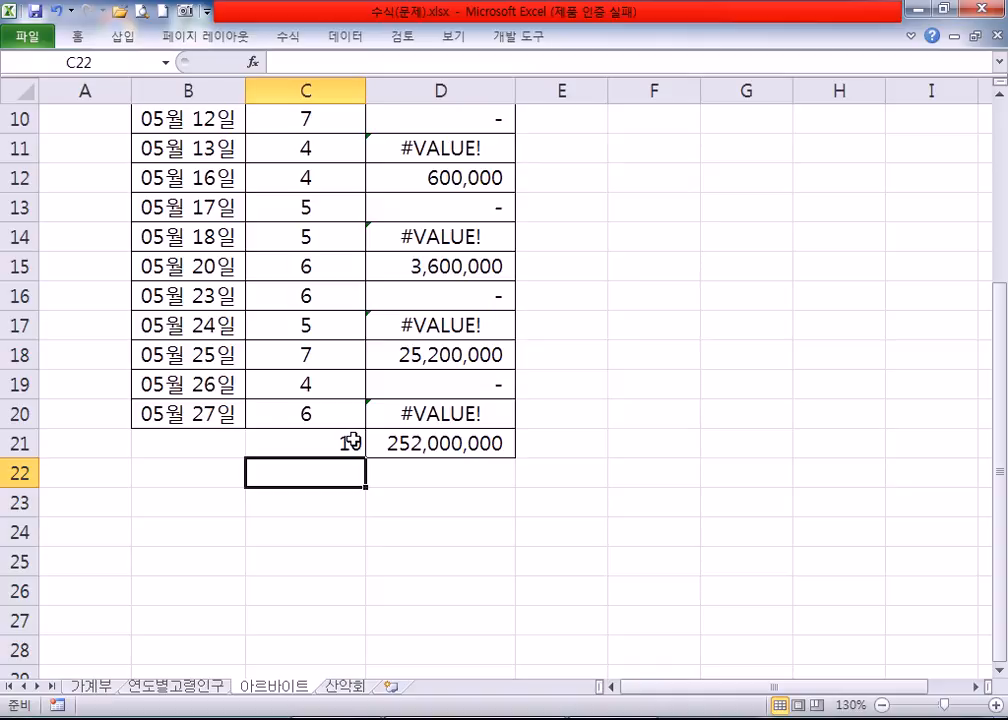
# Clear the copied 금액 formulas from D7 through D20, keeping the formula in D6.
pyautogui.click(440, 413)
pyautogui.scroll(3, 505, 464)
pyautogui.click(434, 304)
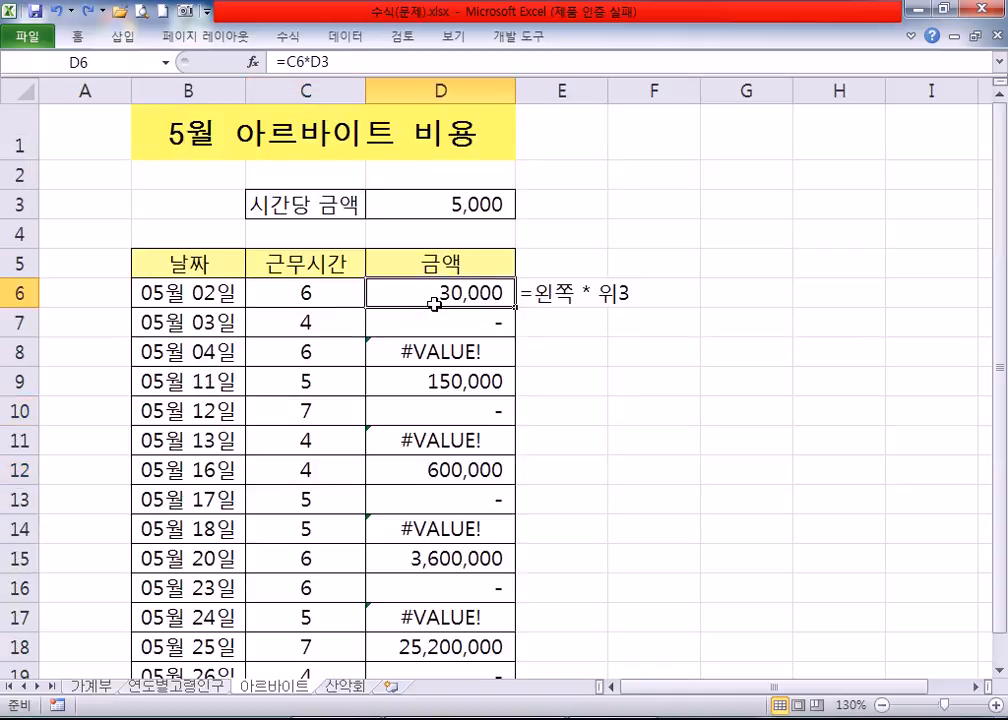
pyautogui.moveTo(439, 322); pyautogui.dragTo(440, 630)
pyautogui.press('Delete')
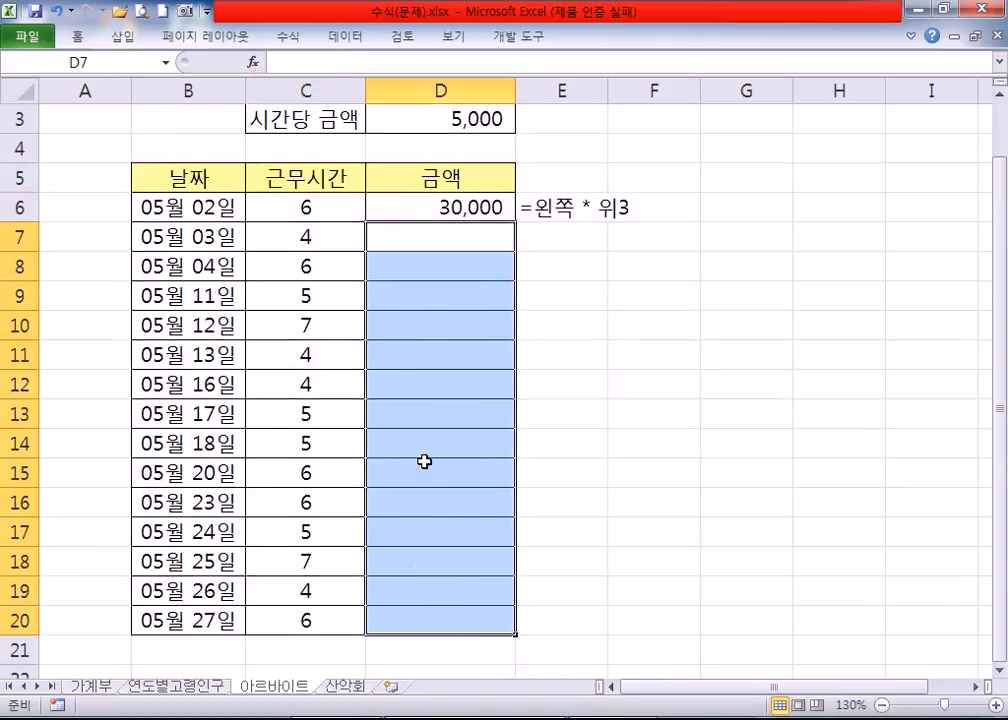
# Review the C6 and D3 references in D6's formula, focusing on the 시간당 금액 reference.
pyautogui.click(394, 212)
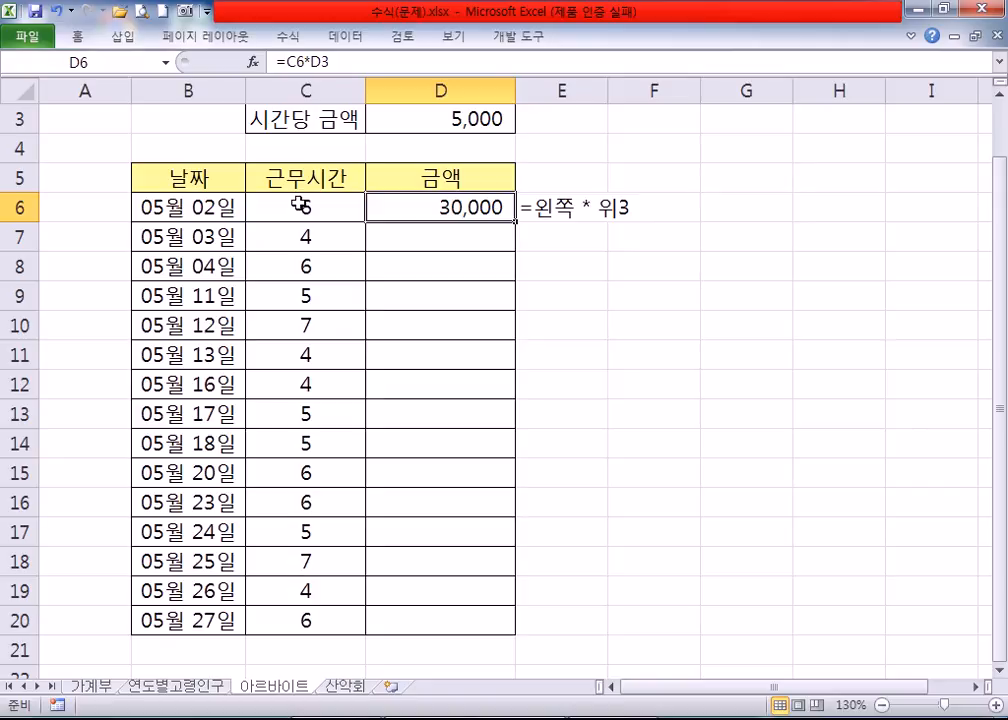
pyautogui.doubleClick(370, 207)
pyautogui.scroll(1, 445, 259)
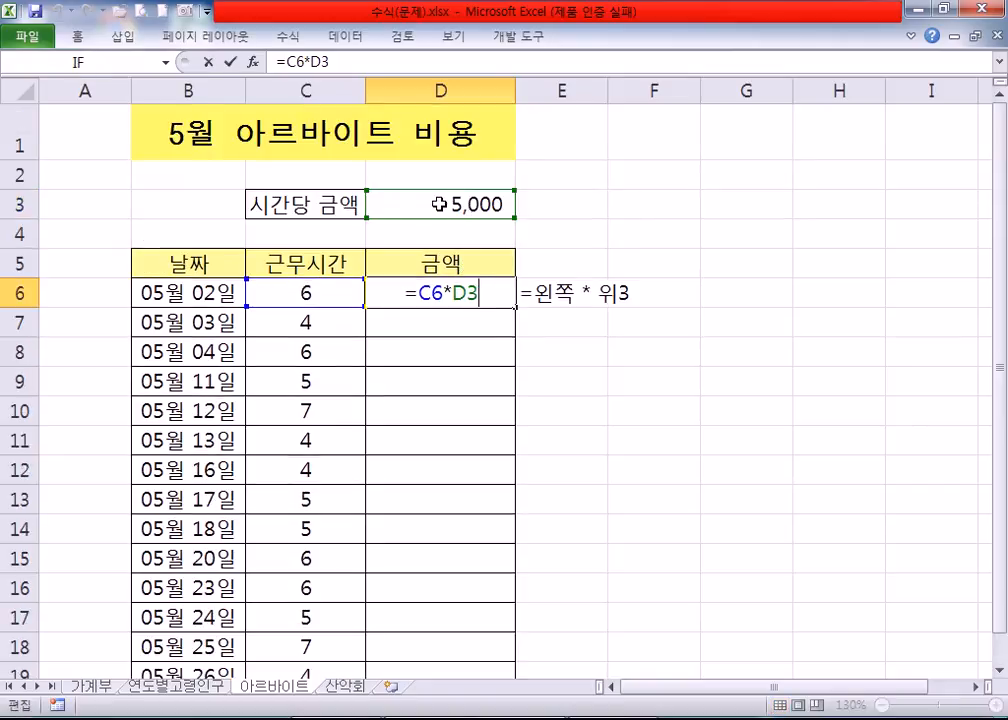
pyautogui.moveTo(453, 293); pyautogui.dragTo(476, 290)
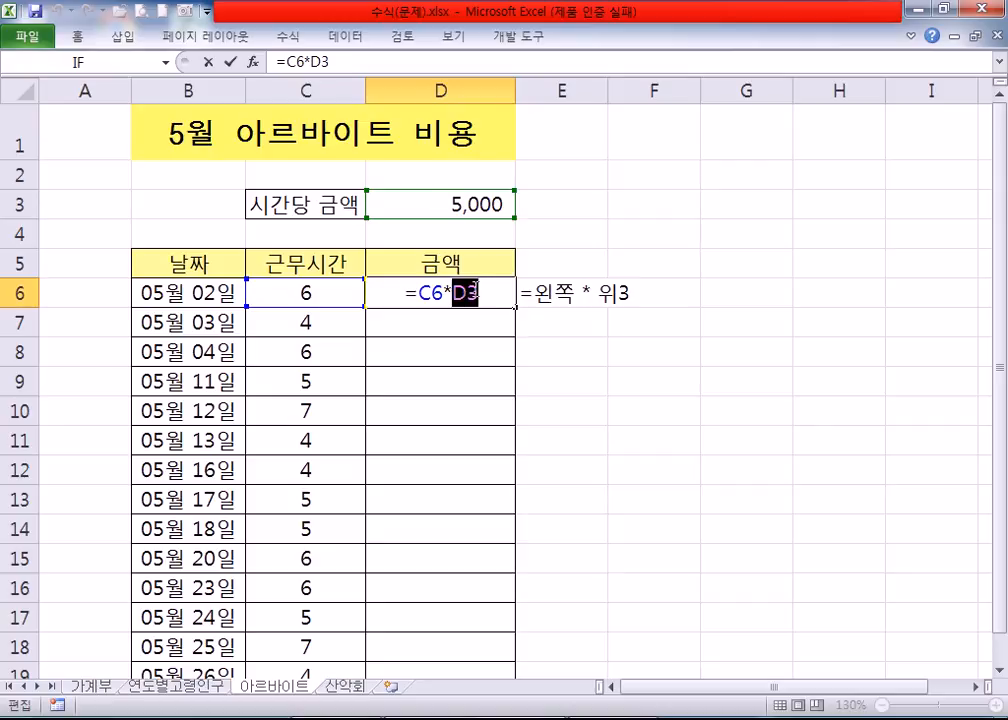
pyautogui.click(490, 293)
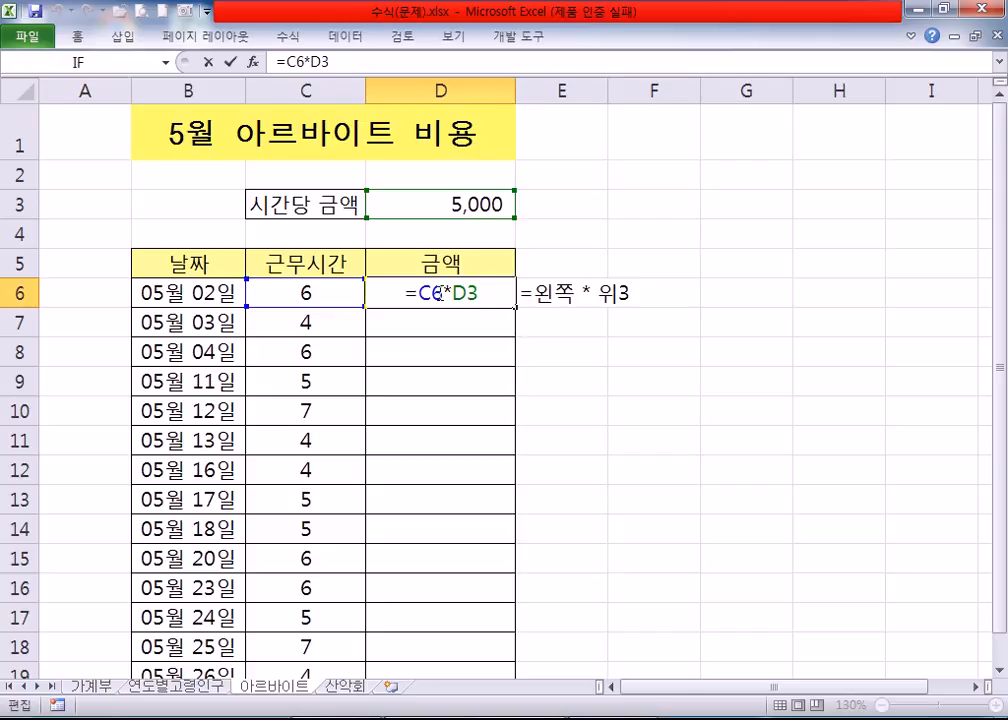
pyautogui.hotkey('ctrl', 'Return')
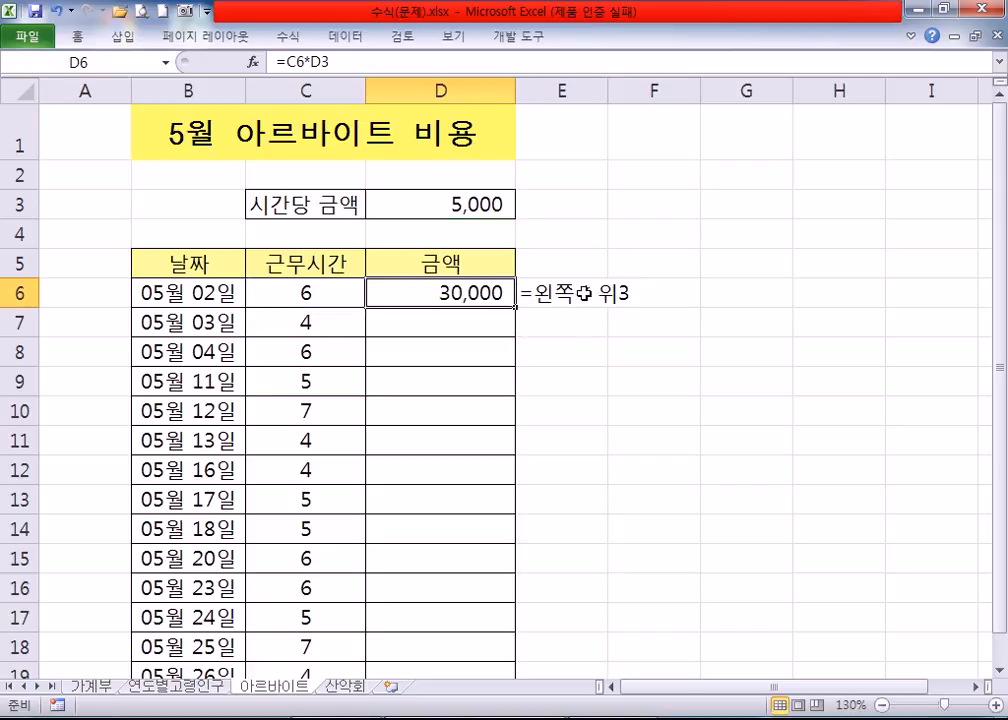
# Replace the note in E6 with the plain text "=왼쪽 * D3".
pyautogui.click(568, 293)
pyautogui.write('=왼쪽')
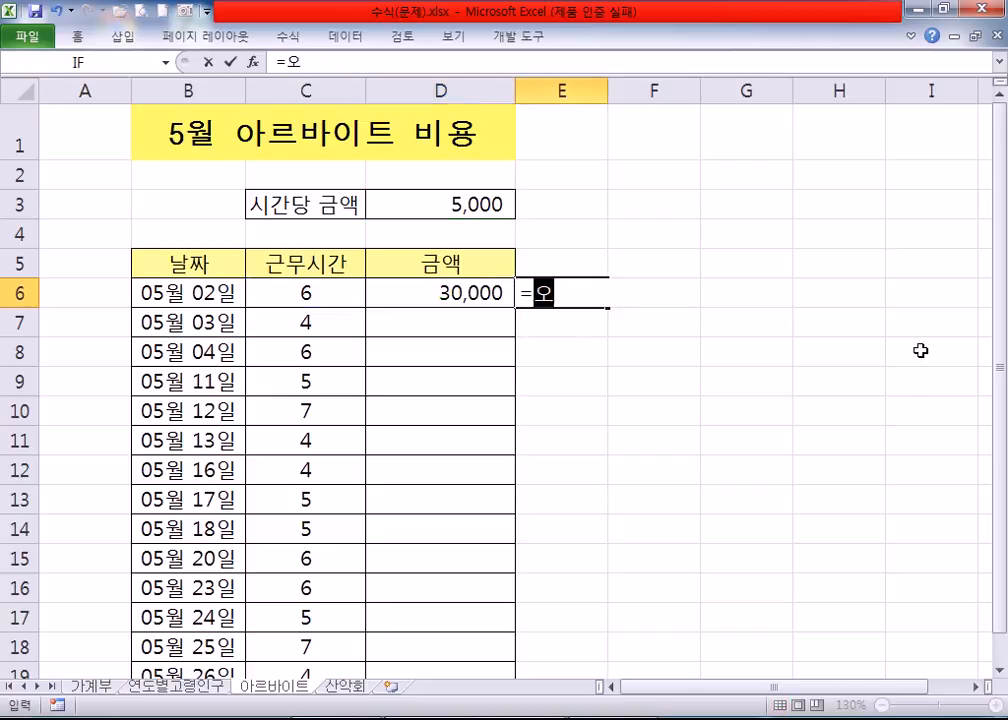
pyautogui.write(' * ')
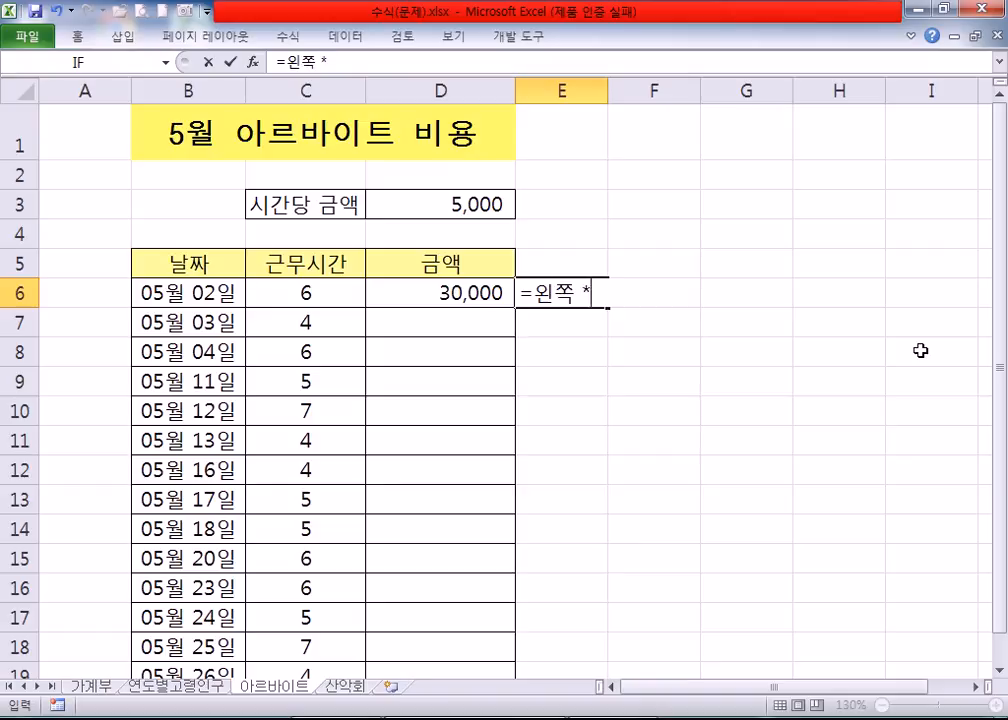
pyautogui.write('ㅇ')
pyautogui.press('BackSpace')
pyautogui.write('D3')
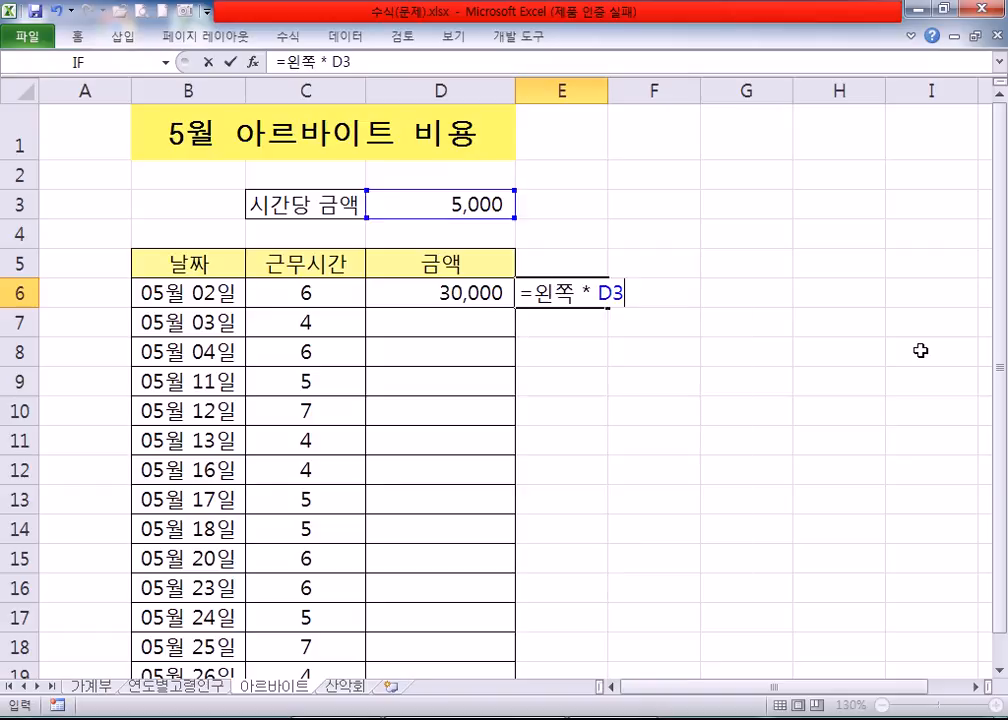
pyautogui.press('Home')
pyautogui.write("'")
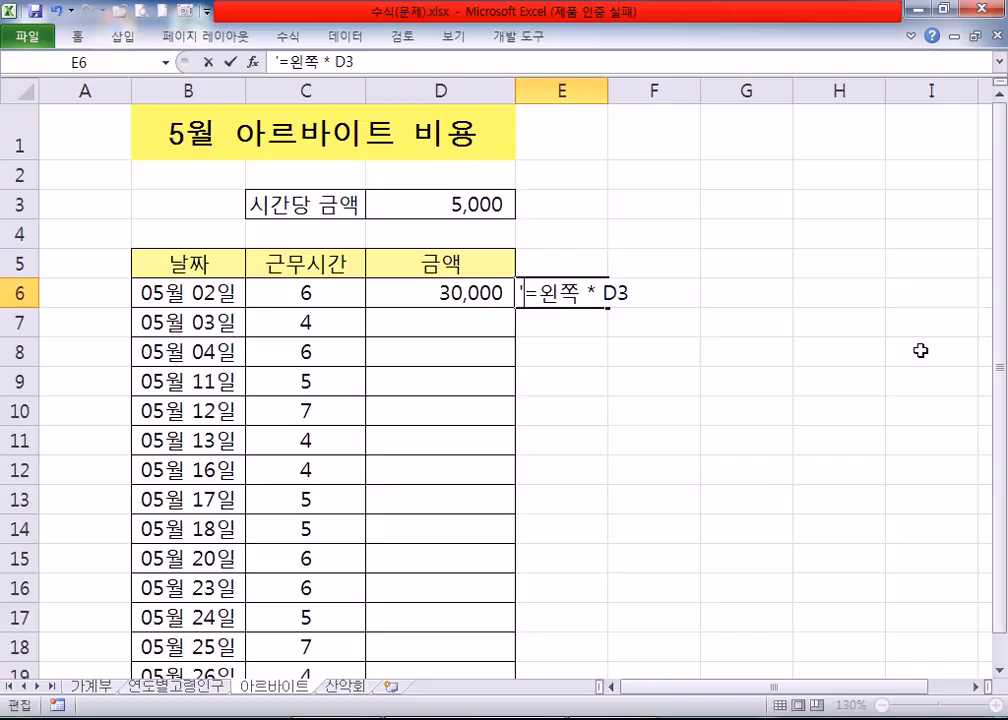
pyautogui.press('Return')
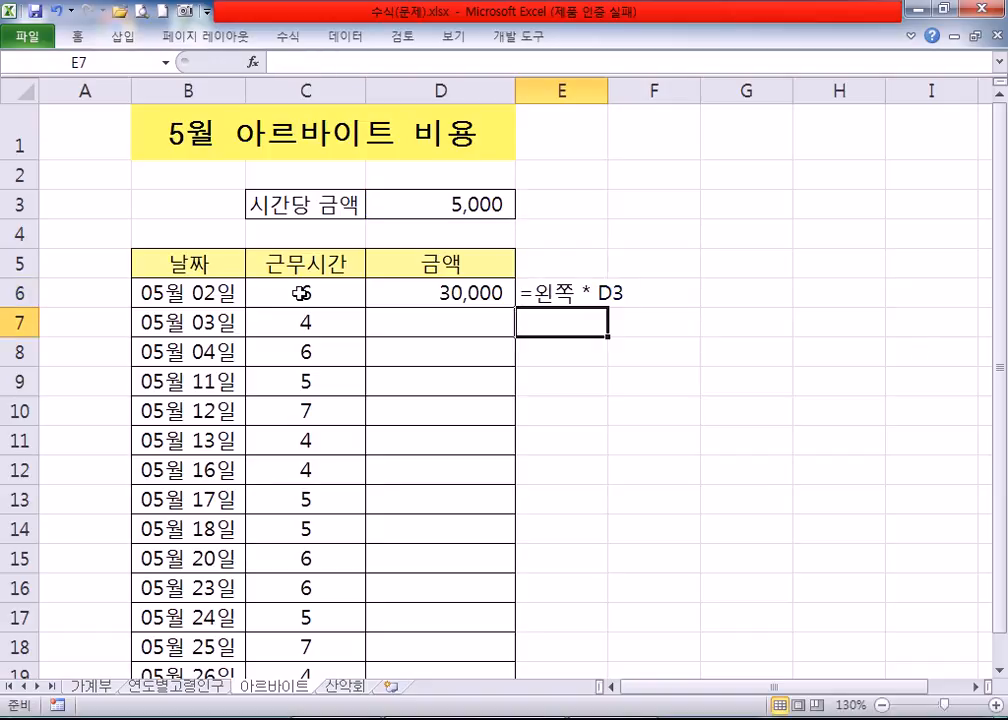
# Examine how several 금액 cells relate to the 근무시간 in their own row and to the shared 시간당 금액 in D3.
pyautogui.click(272, 290)
pyautogui.click(392, 288)
pyautogui.click(403, 258)
pyautogui.click(405, 232)
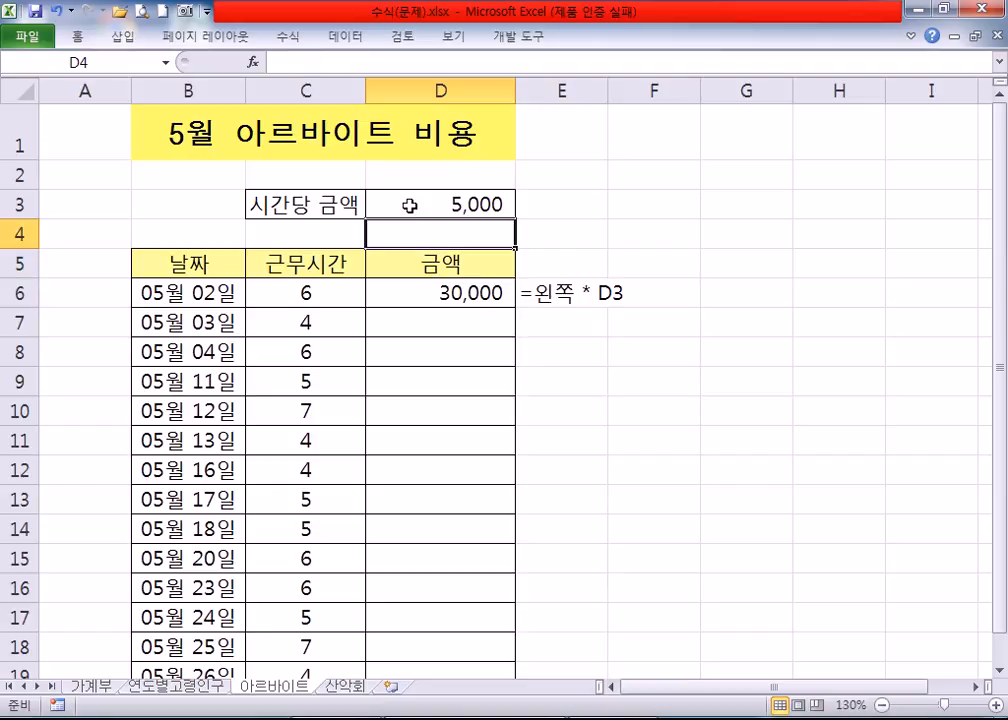
pyautogui.click(409, 204)
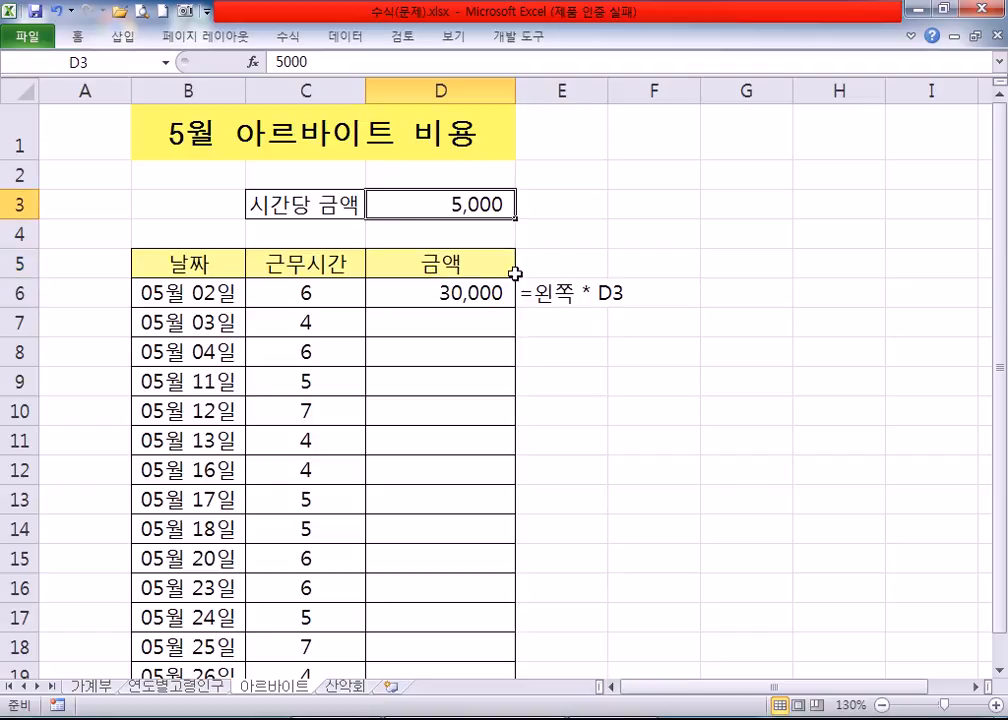
pyautogui.click(462, 457)
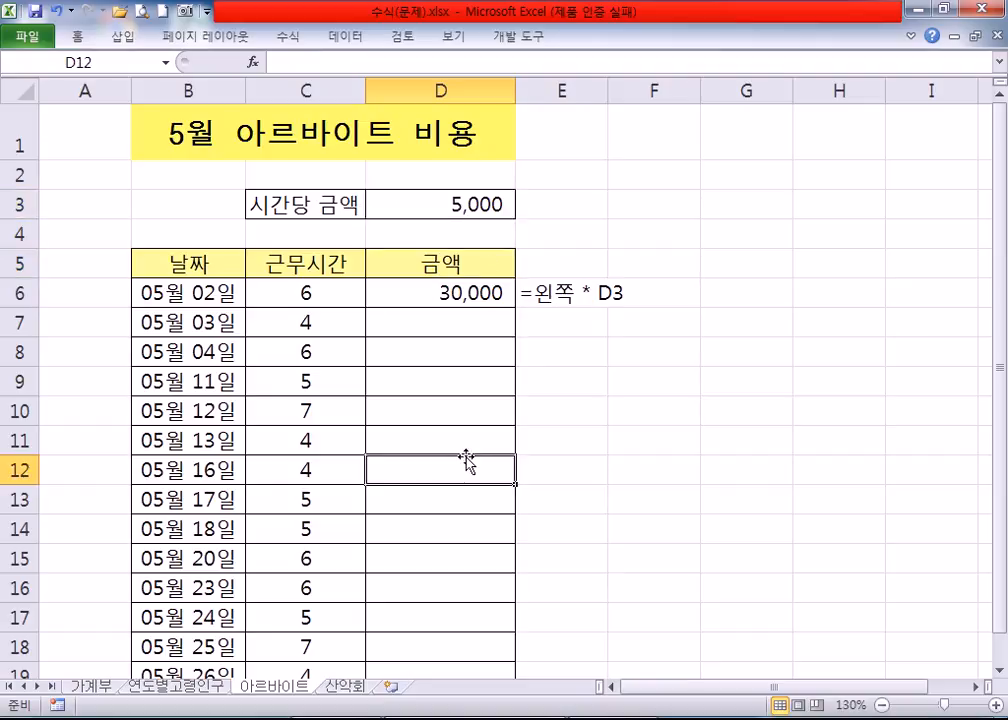
pyautogui.click(326, 470)
pyautogui.click(432, 477)
pyautogui.click(458, 203)
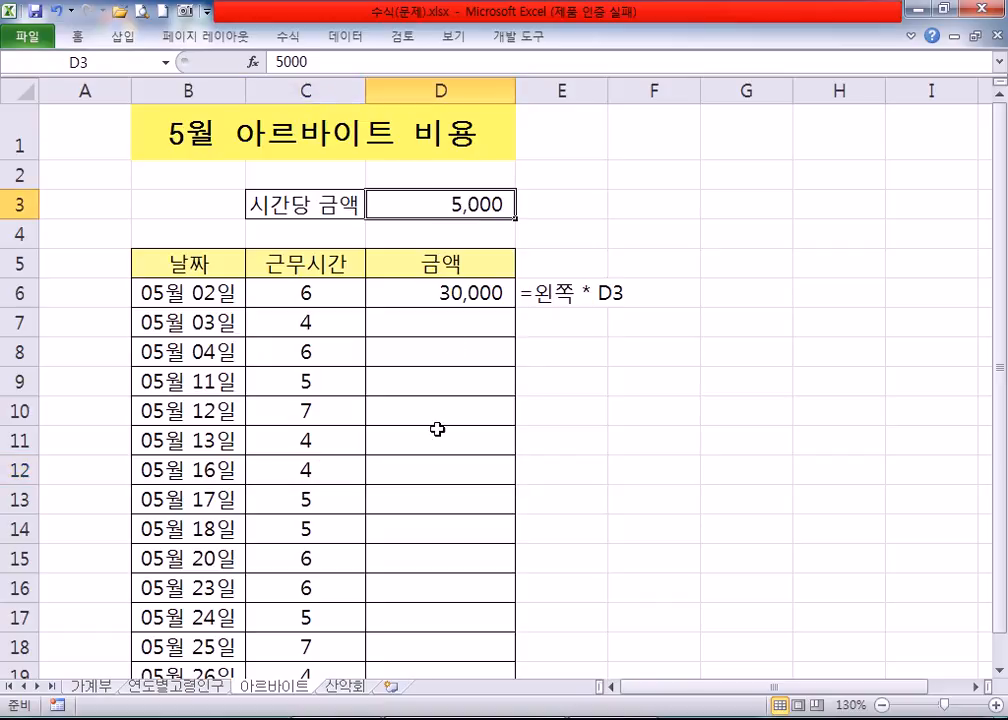
pyautogui.click(378, 409)
pyautogui.click(333, 405)
pyautogui.click(373, 410)
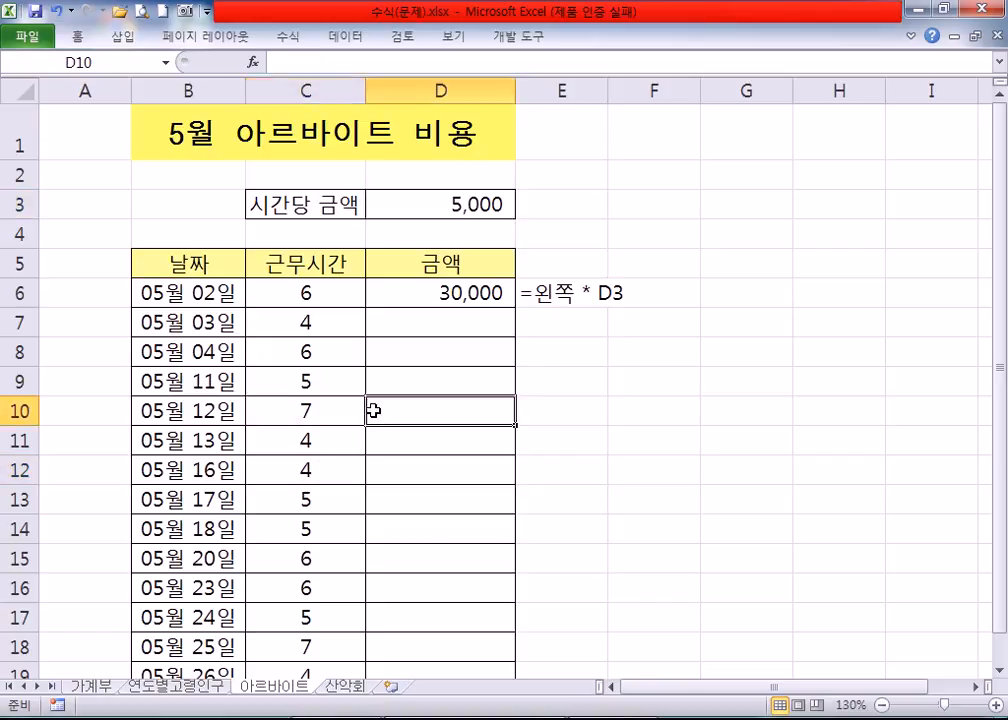
pyautogui.click(427, 203)
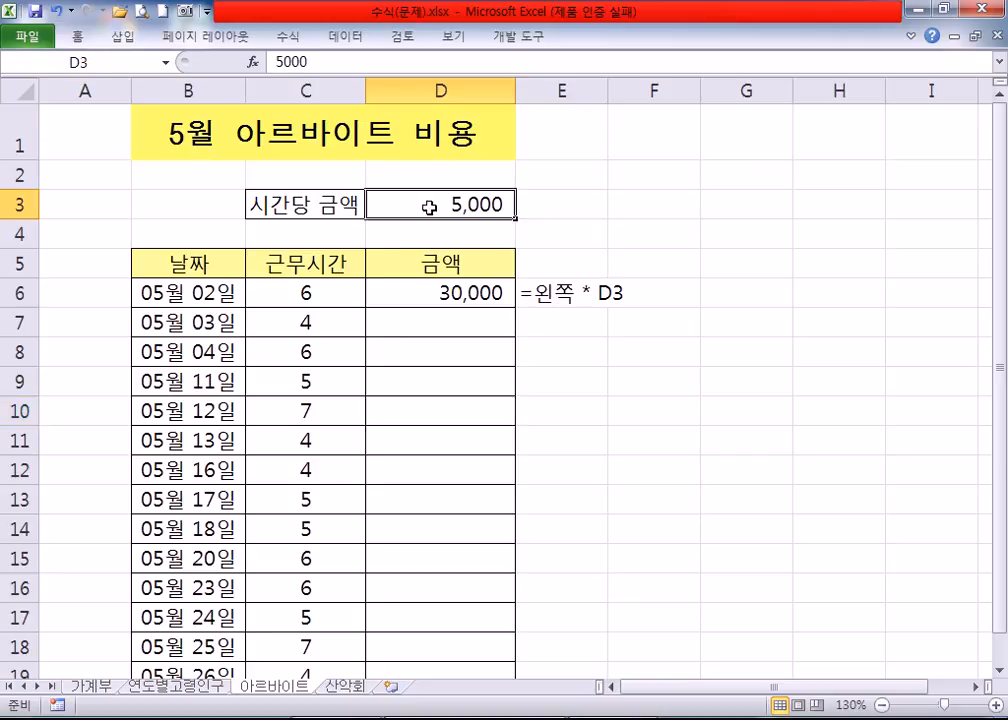
pyautogui.click(450, 391)
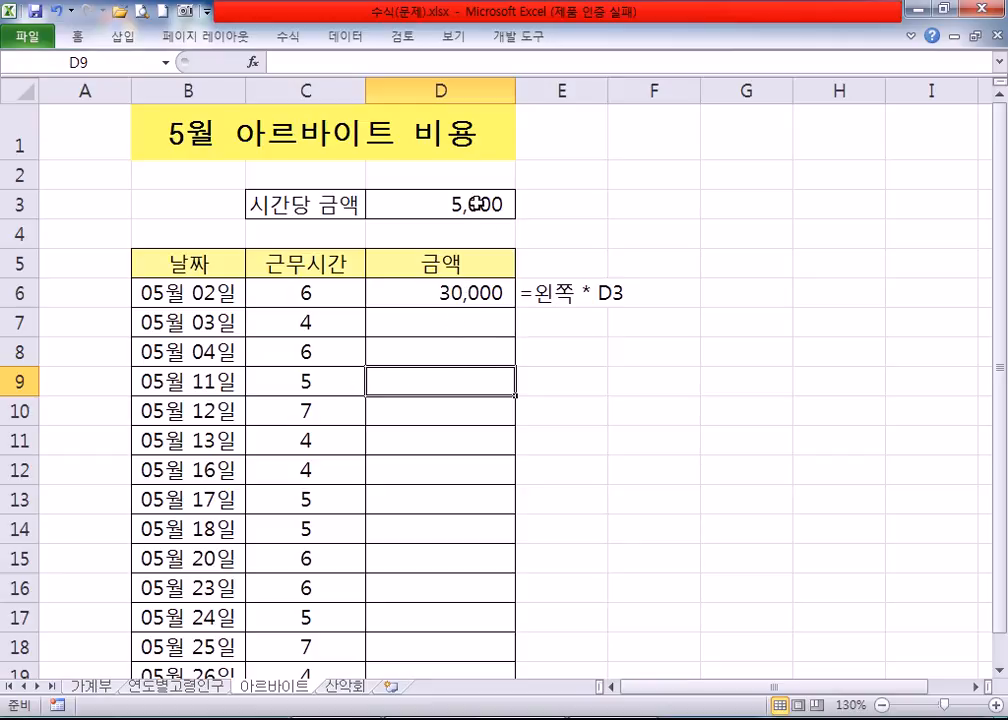
pyautogui.click(480, 205)
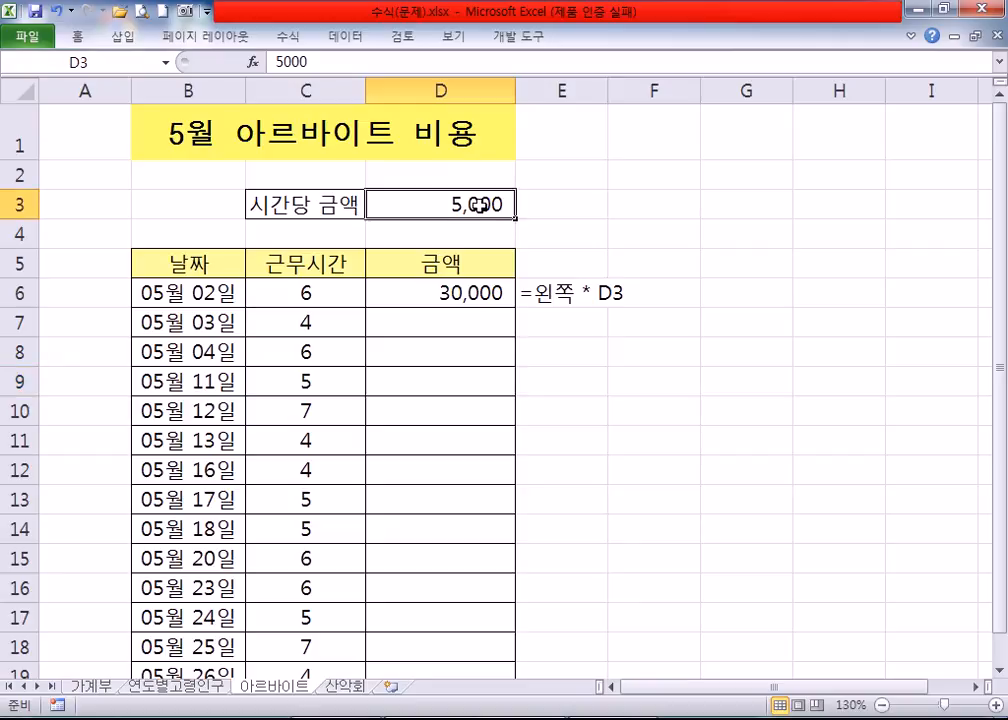
# Try cycling the D3 reference in D6's formula through its reference types to the absolute form $D$3.
pyautogui.click(461, 290)
pyautogui.press('F2')
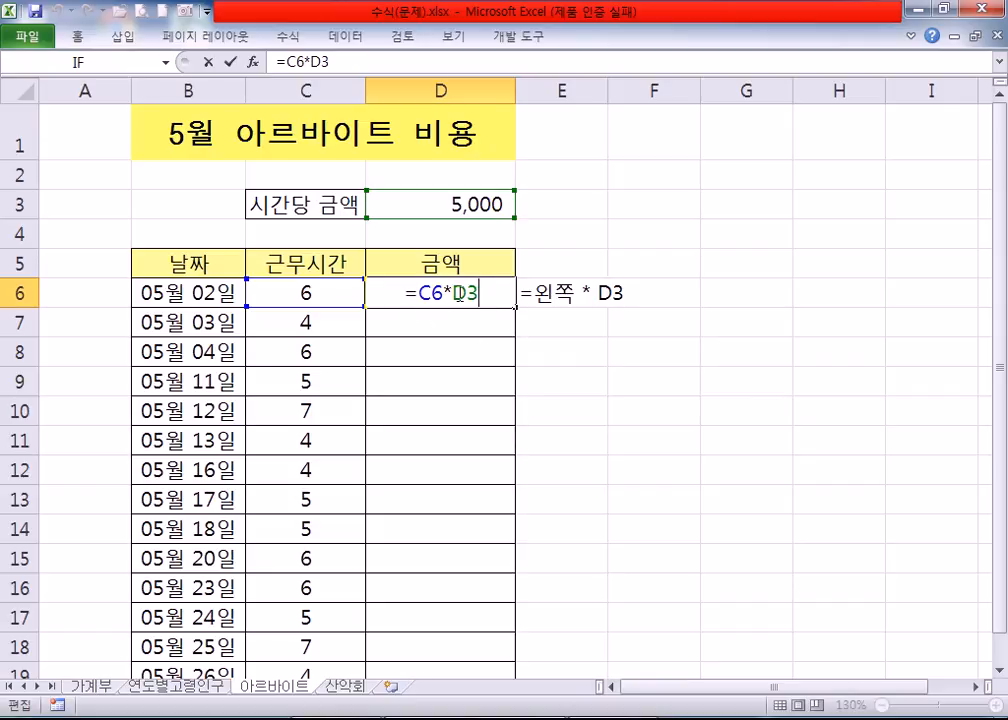
pyautogui.press('F4')
pyautogui.press('F4')
pyautogui.press('F4')
pyautogui.press('F4')
pyautogui.press('F4')
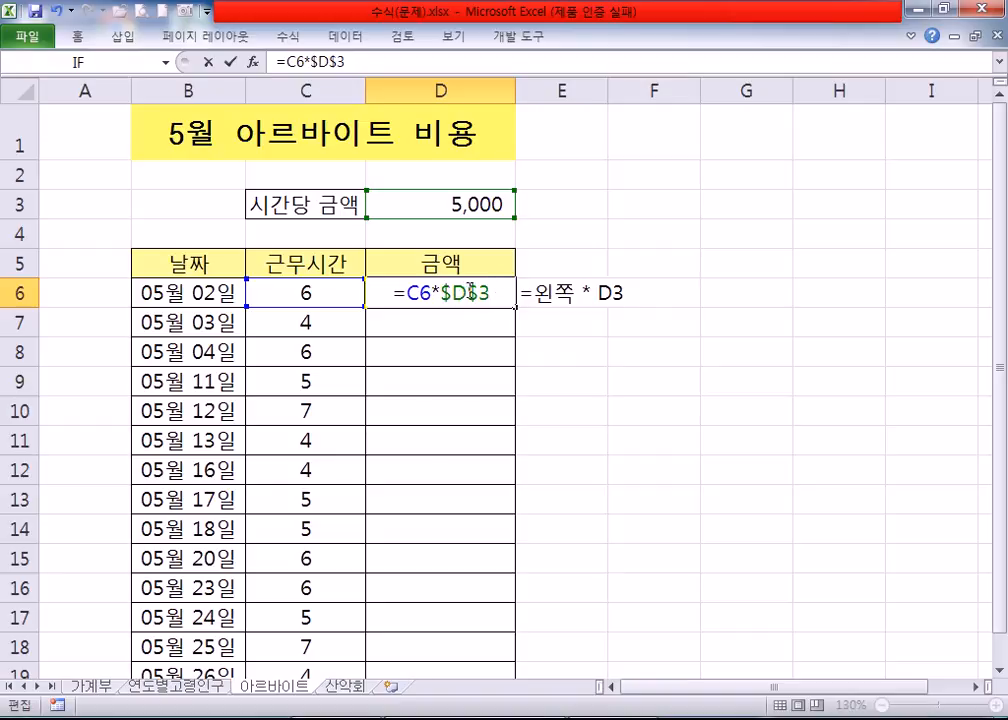
pyautogui.moveTo(443, 293); pyautogui.dragTo(492, 288)
pyautogui.click(498, 291)
pyautogui.press('Escape')
# Enter the formula =C6*$D$3 in D6, using an absolute reference to the 시간당 금액 cell.
pyautogui.write('=')
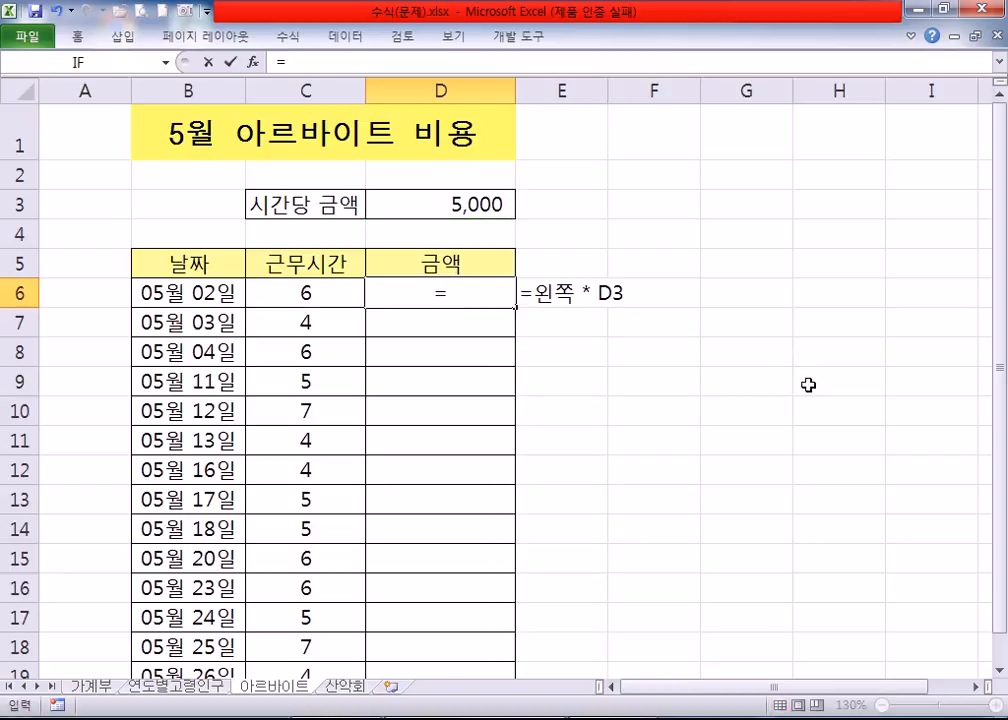
pyautogui.click(308, 288)
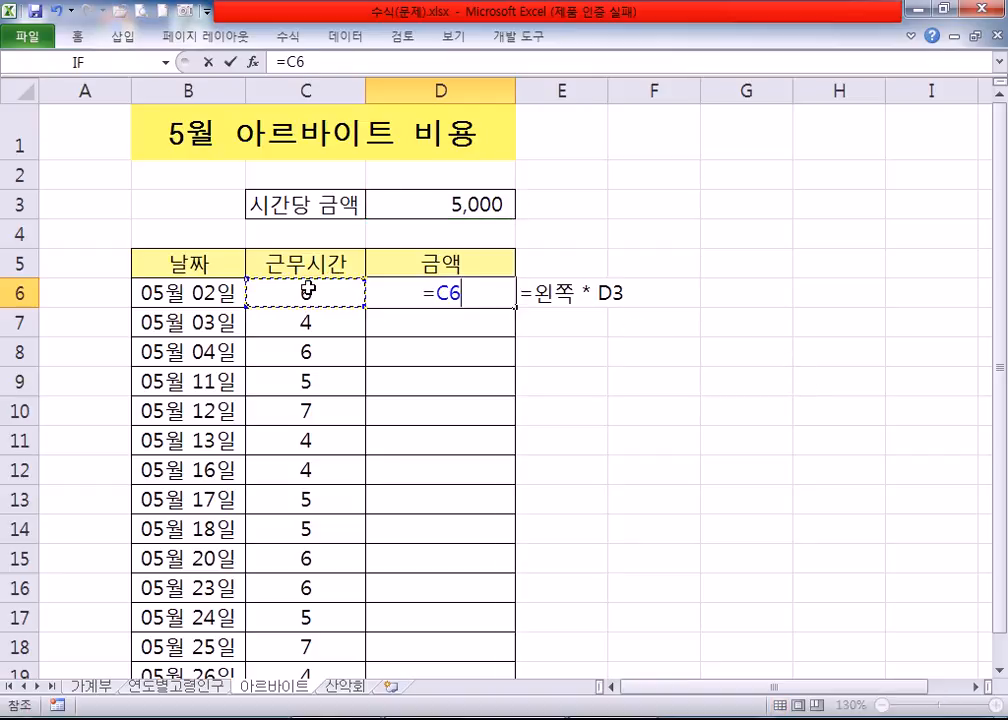
pyautogui.write('*')
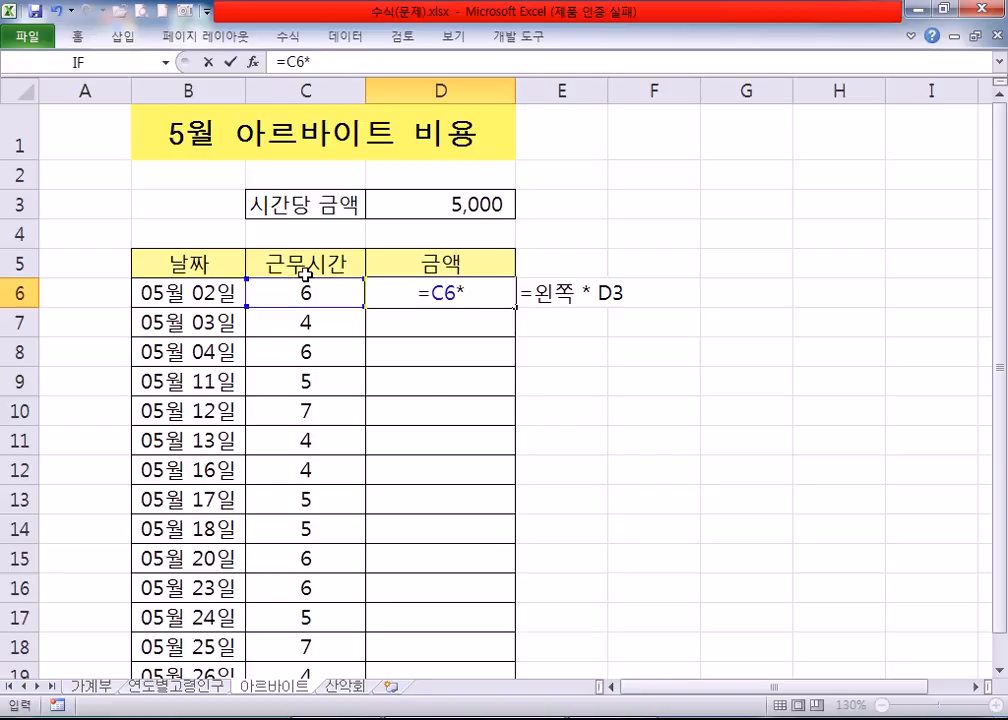
pyautogui.click(419, 203)
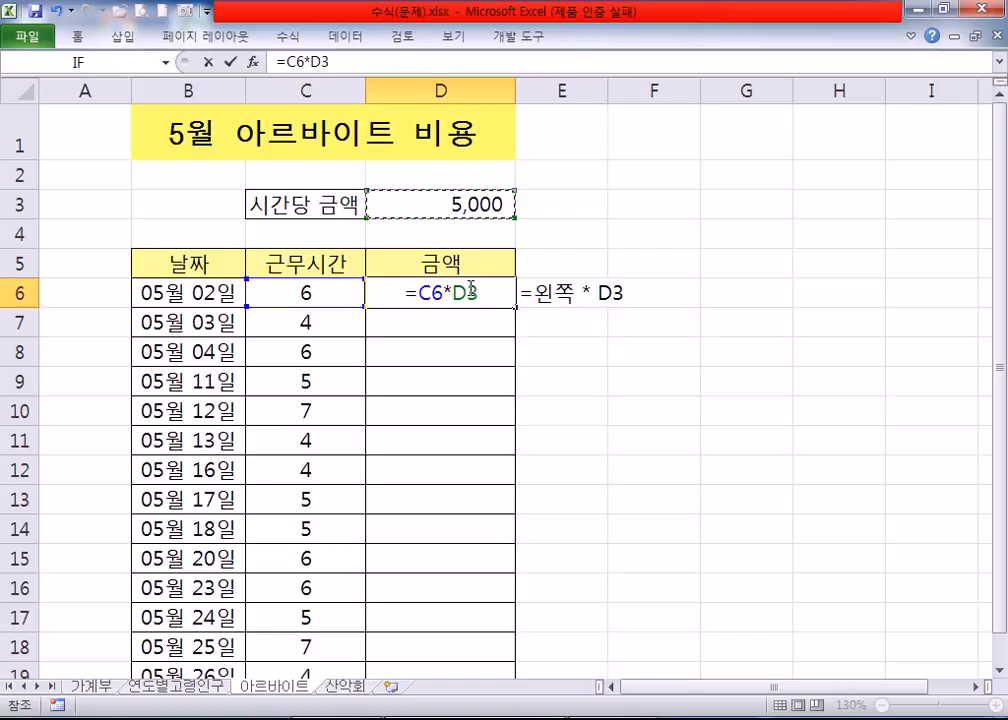
pyautogui.press('F4')
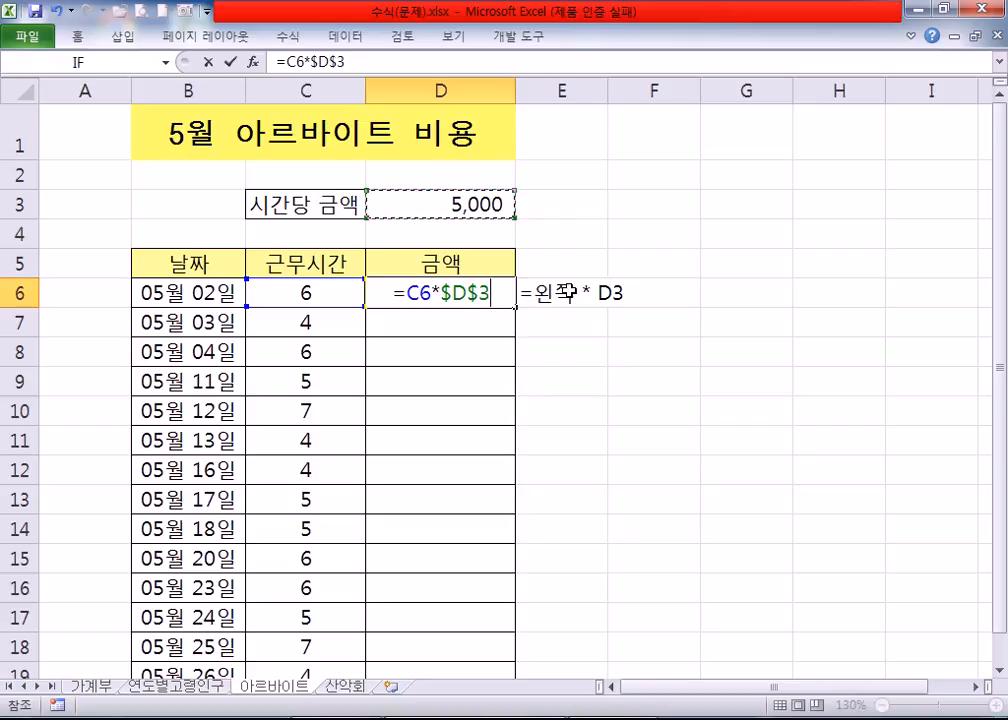
# Cycle the D3 reference in D6's formula through its reference types, ending on $D$3, and commit the formula.
pyautogui.press('F4')
pyautogui.press('F4')
pyautogui.press('F4')
pyautogui.press('F4')
pyautogui.press('F4')
pyautogui.press('F4')
pyautogui.press('F4')
pyautogui.press('F4')
pyautogui.press('F4')
pyautogui.press('F4')
pyautogui.press('F4')
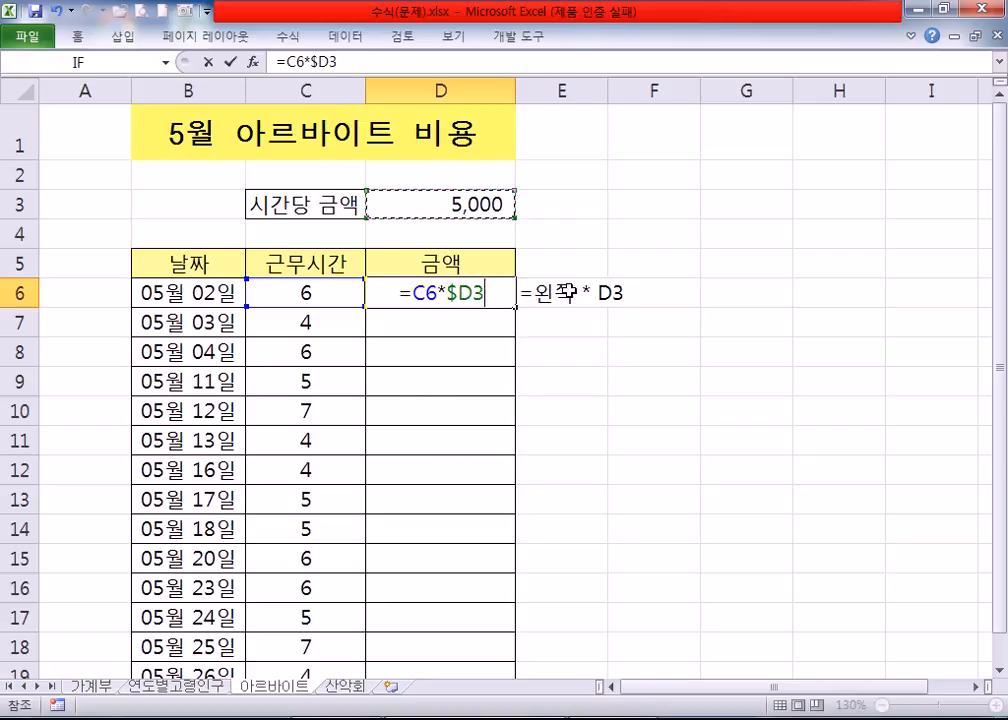
pyautogui.press('F4')
pyautogui.press('F4')
pyautogui.press('F4')
pyautogui.press('F4')
pyautogui.press('F4')
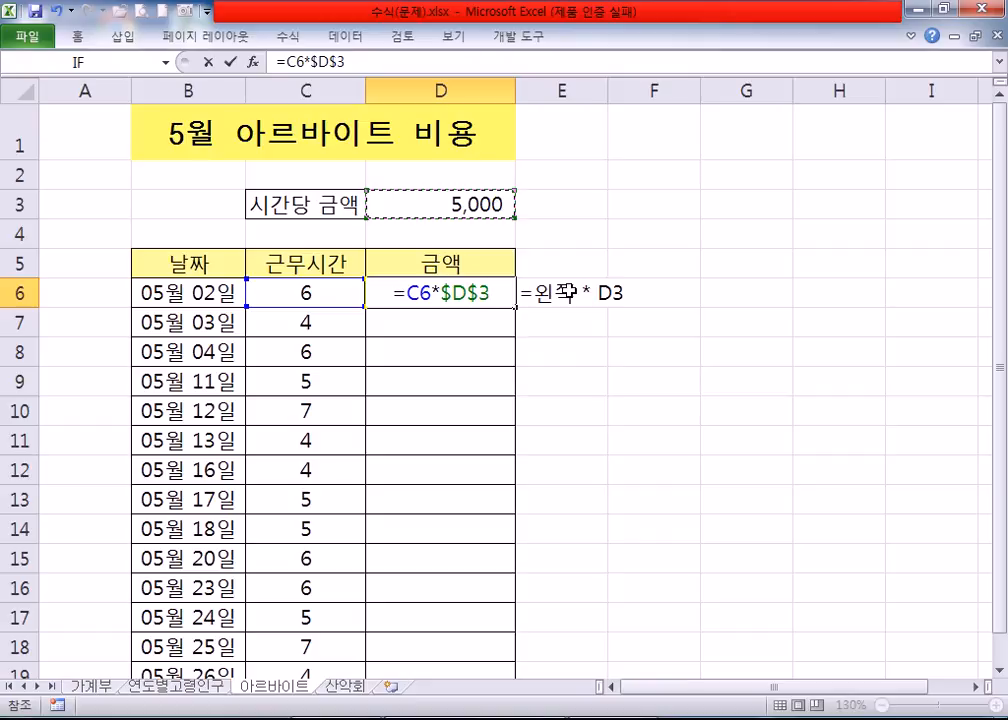
pyautogui.press('F4')
pyautogui.press('F4')
pyautogui.press('F4')
pyautogui.press('F4')
pyautogui.press('Return')
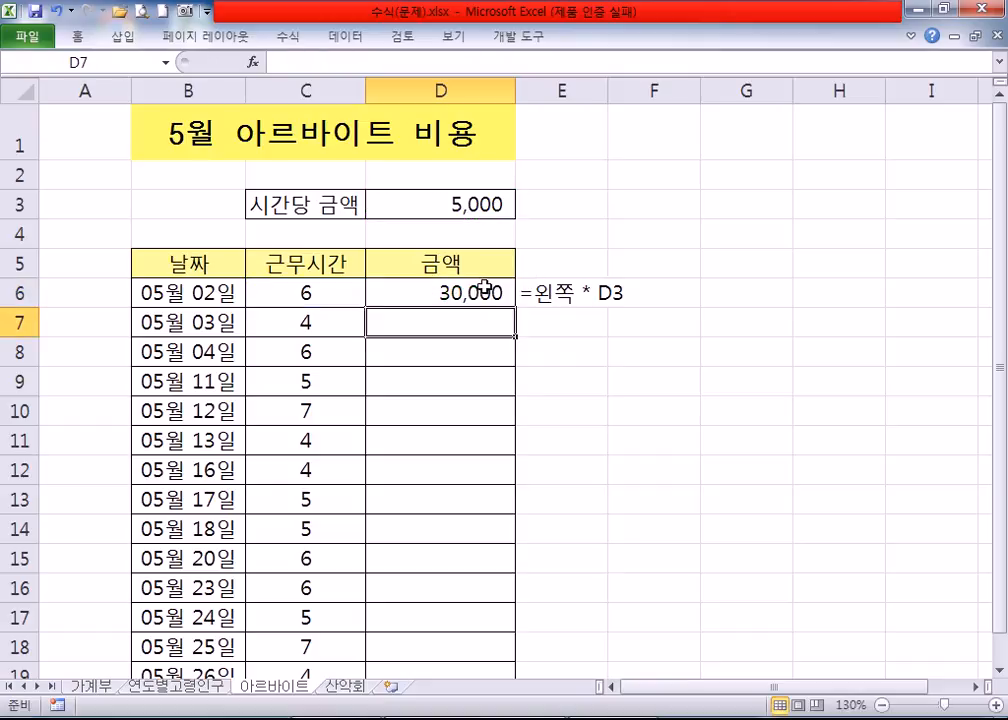
# Fill D6's formula down the 금액 column through D20 and reselect D6.
pyautogui.click(505, 297)
pyautogui.moveTo(515, 310); pyautogui.dragTo(517, 634)
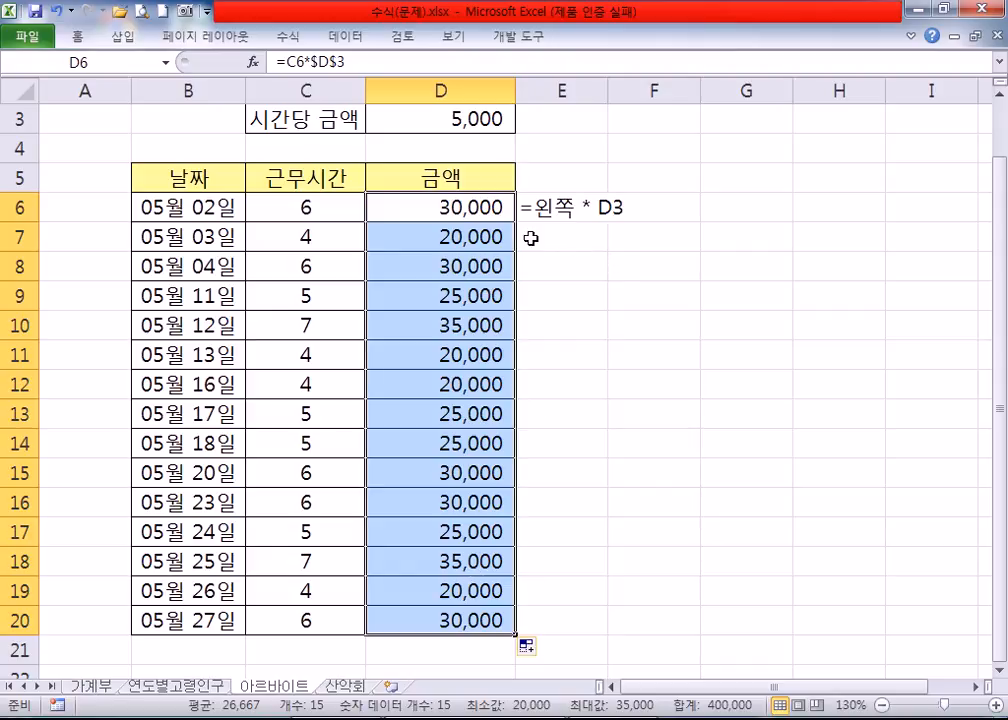
pyautogui.click(394, 210)
pyautogui.scroll(1, 687, 444)
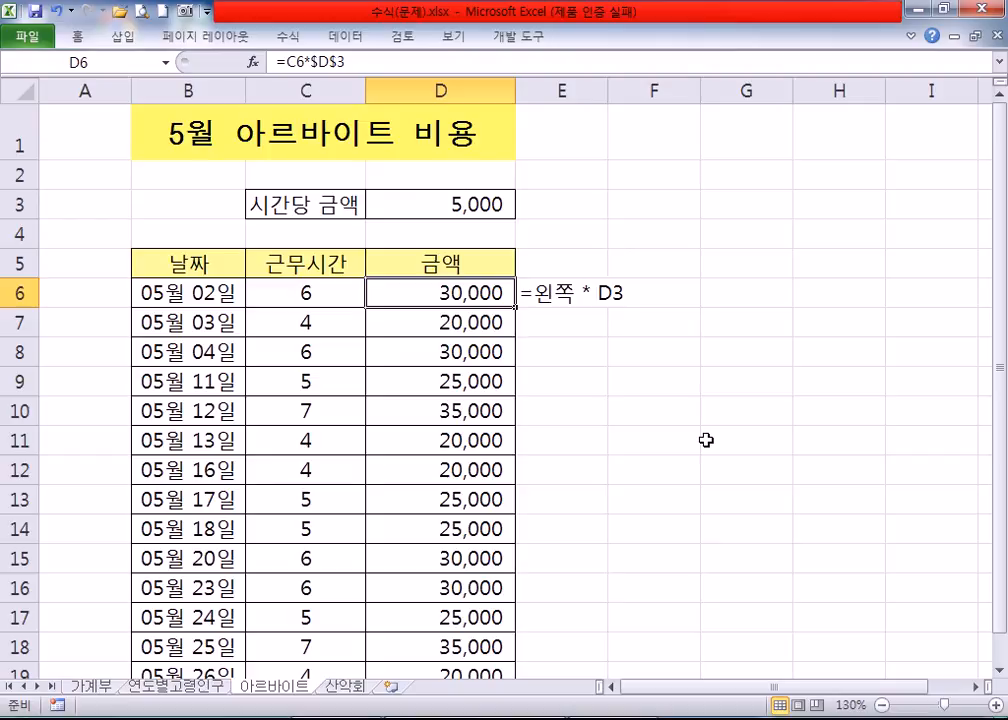
# Clear the contents of the 금액 cells D6:D20.
pyautogui.moveTo(421, 302); pyautogui.dragTo(412, 637)
pyautogui.press('Delete')
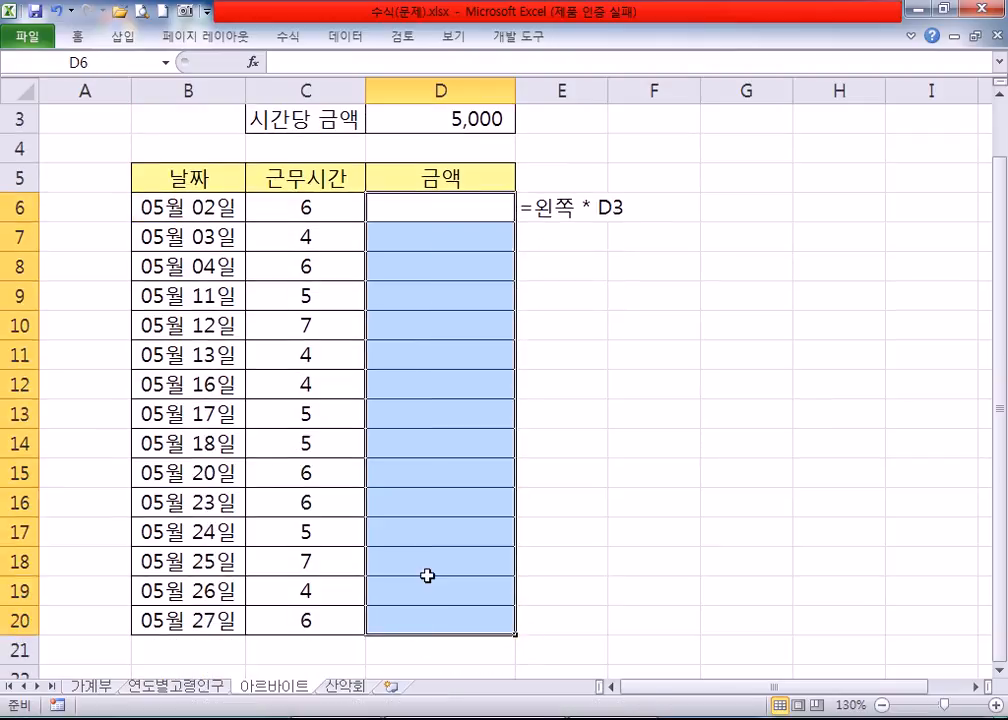
pyautogui.click(430, 207)
pyautogui.scroll(1, 475, 320)
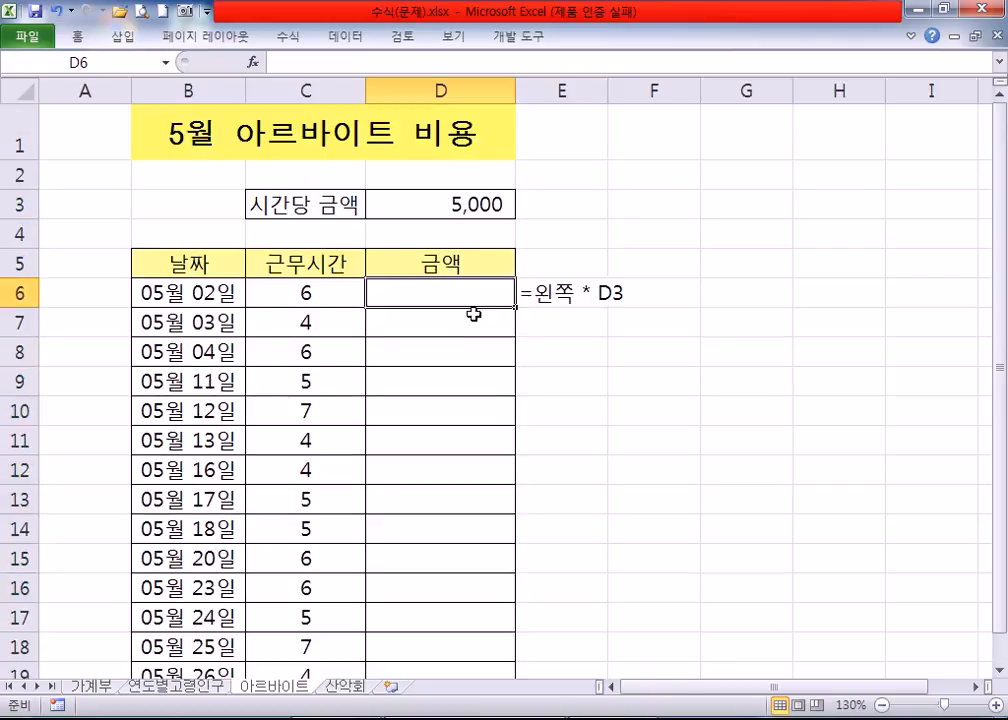
# Delete the "=왼쪽 * D3" note from E6.
pyautogui.click(567, 290)
pyautogui.press('Delete')
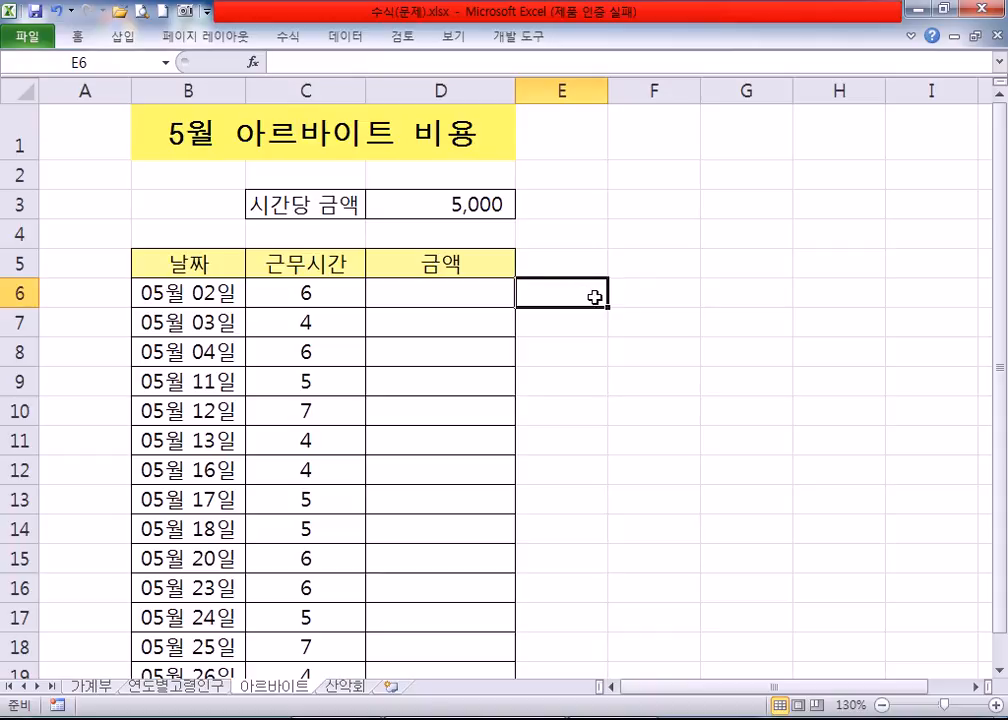
pyautogui.click(477, 295)
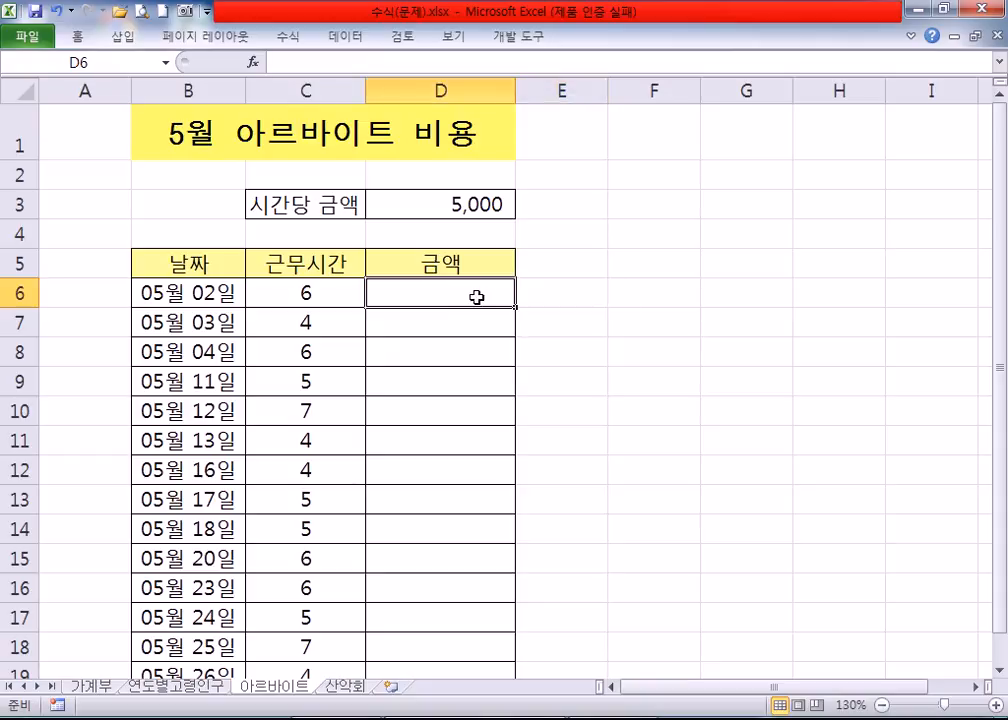
pyautogui.click(570, 303)
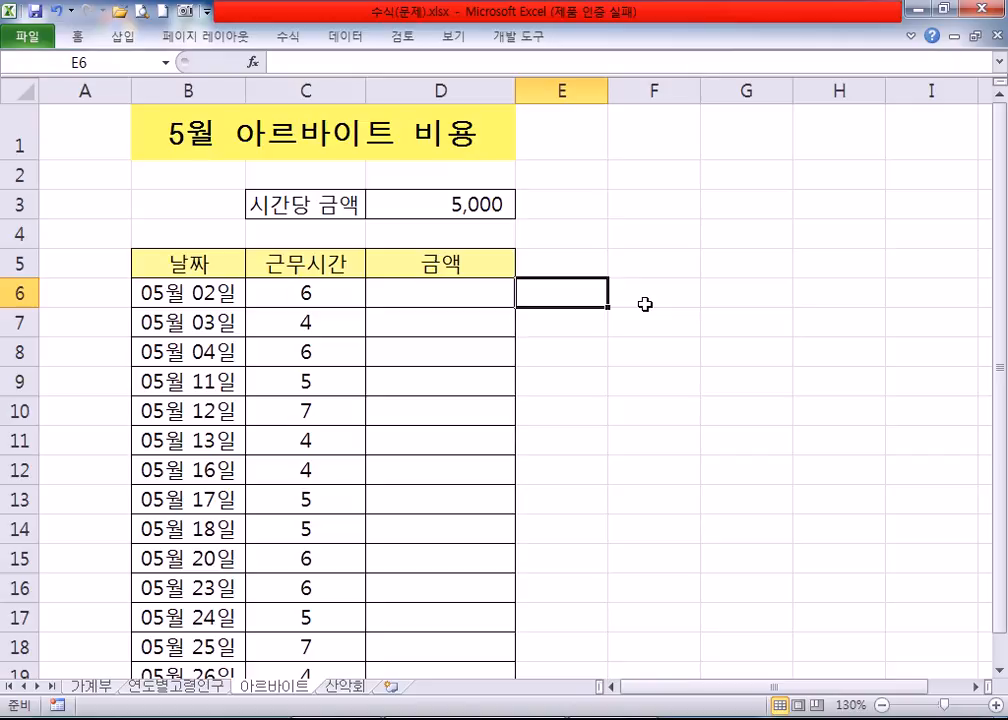
pyautogui.write('C')
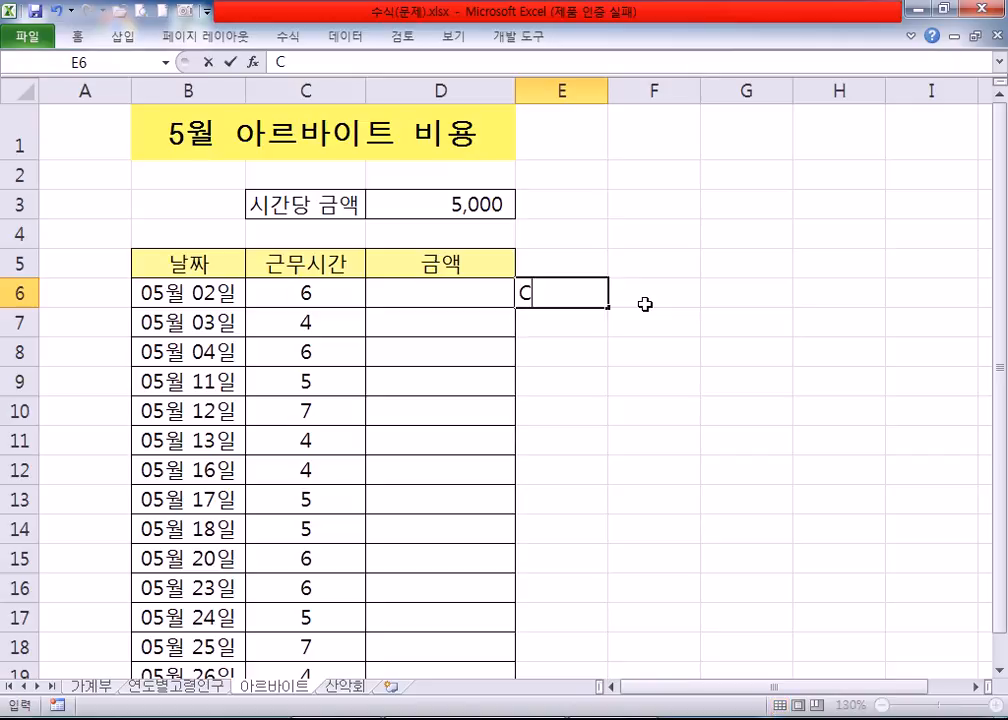
pyautogui.write('4*D3')
pyautogui.press('Return')
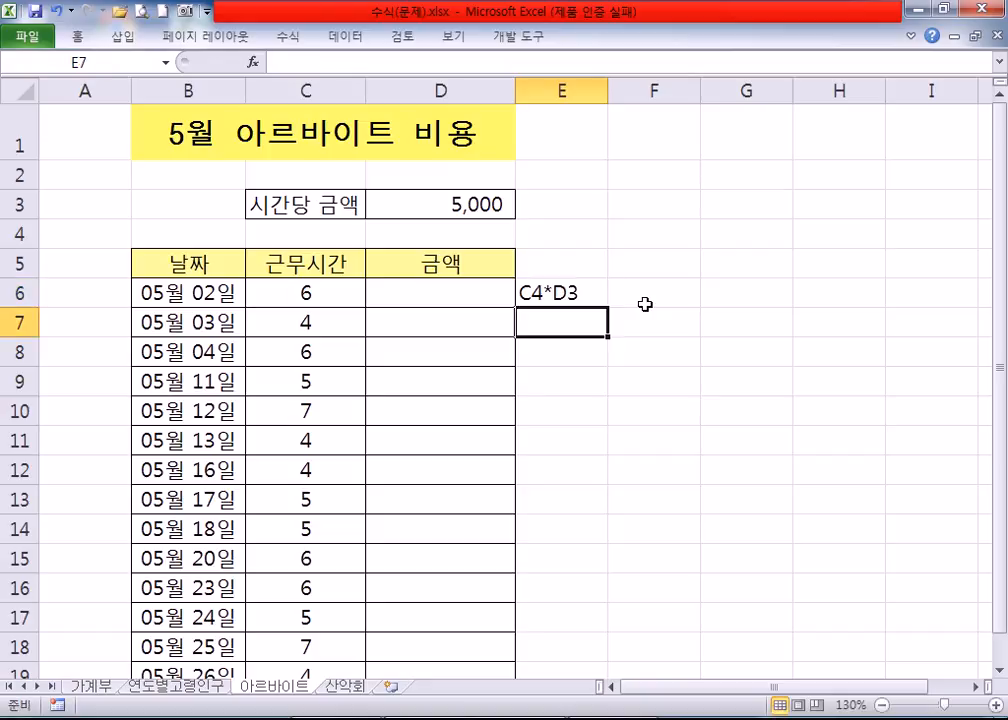
pyautogui.click(396, 290)
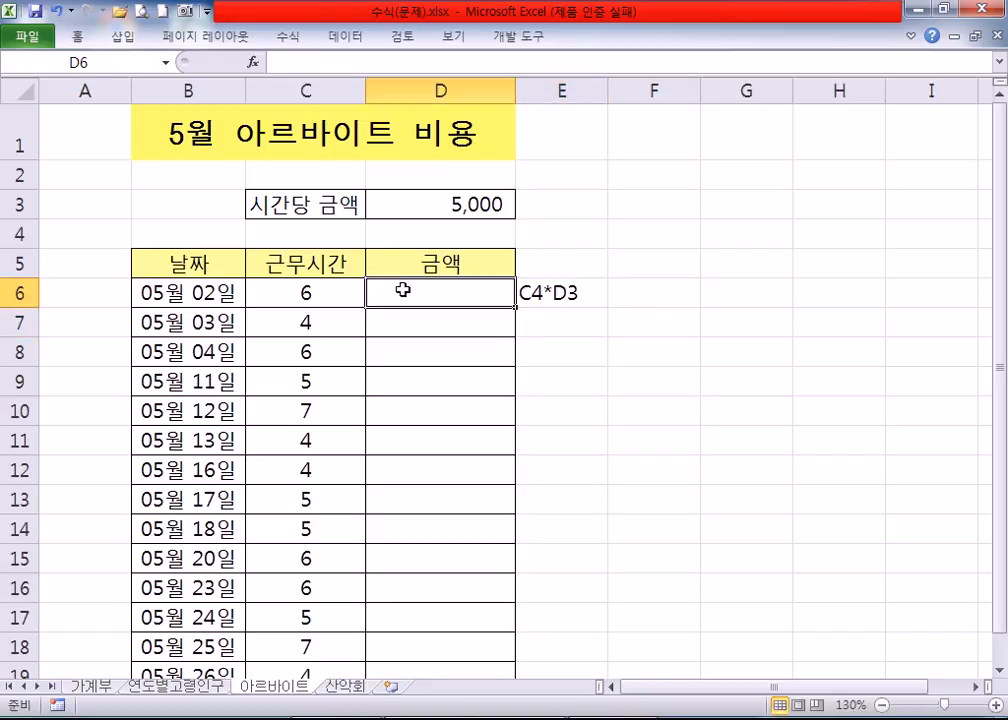
pyautogui.click(560, 297)
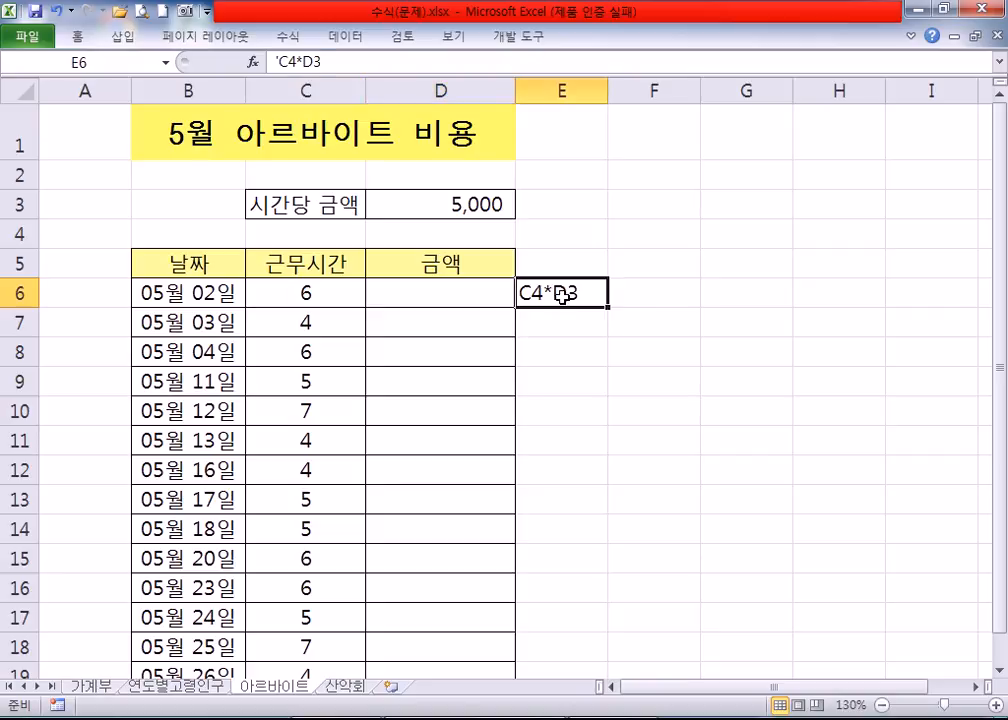
pyautogui.press('Delete')
# Enter C6*D3 as plain text in D6, without an equals sign.
pyautogui.click(429, 285)
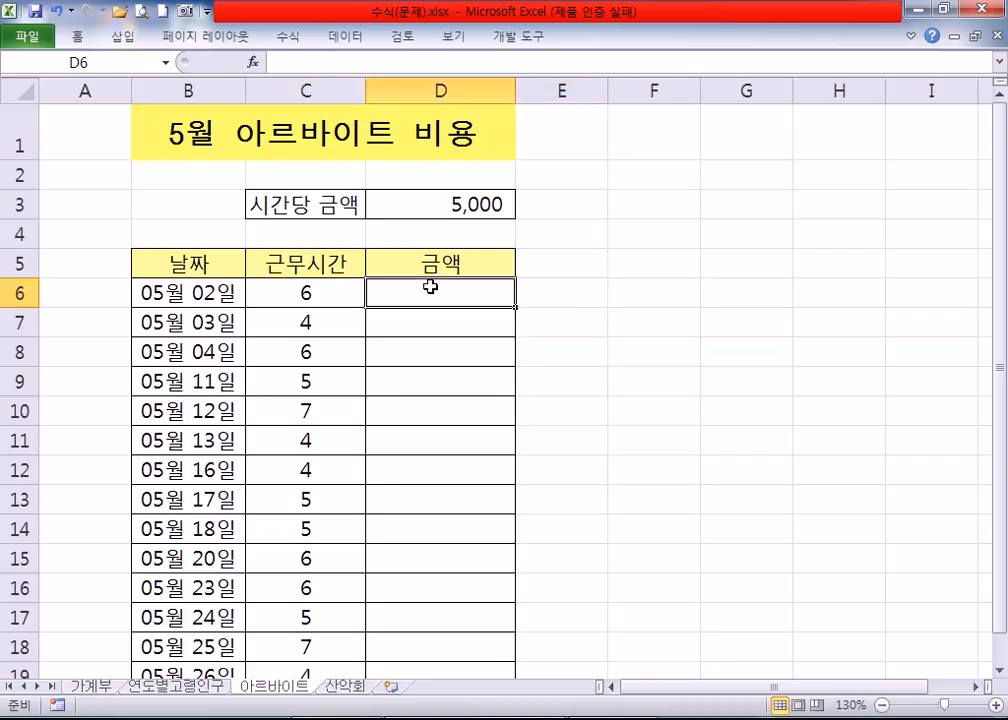
pyautogui.write('C6')
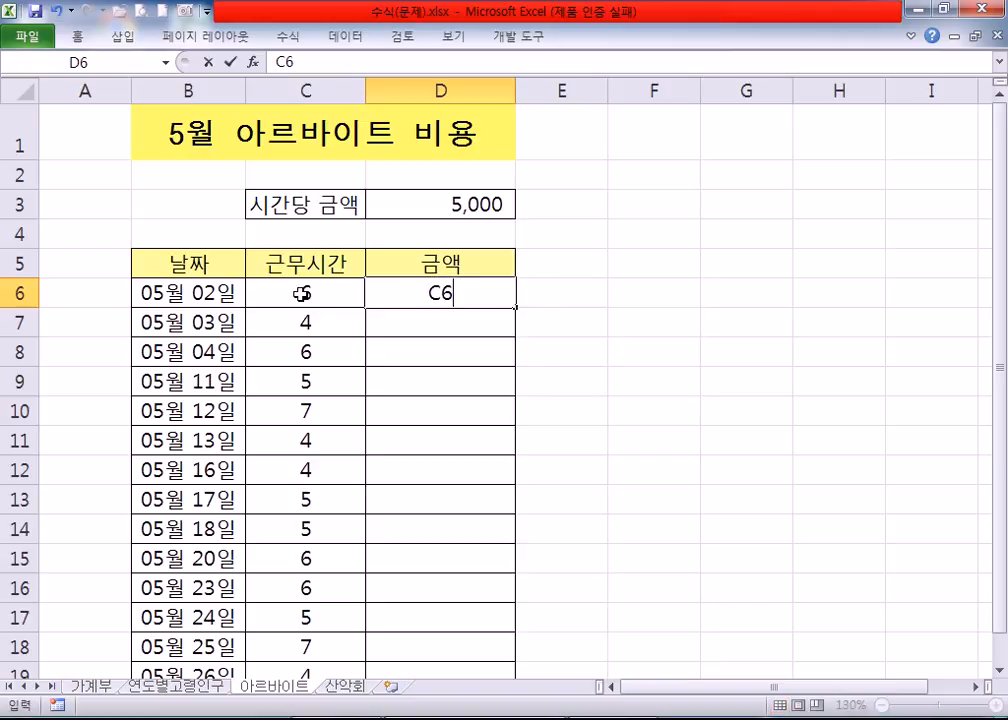
pyautogui.write('*D3')
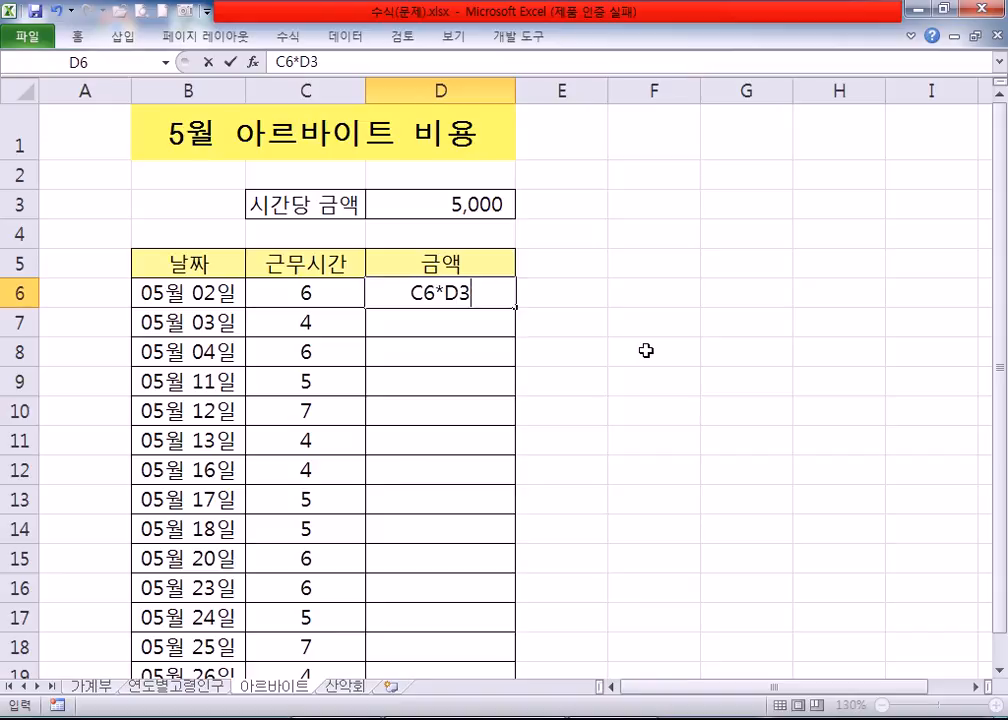
pyautogui.press('Return')
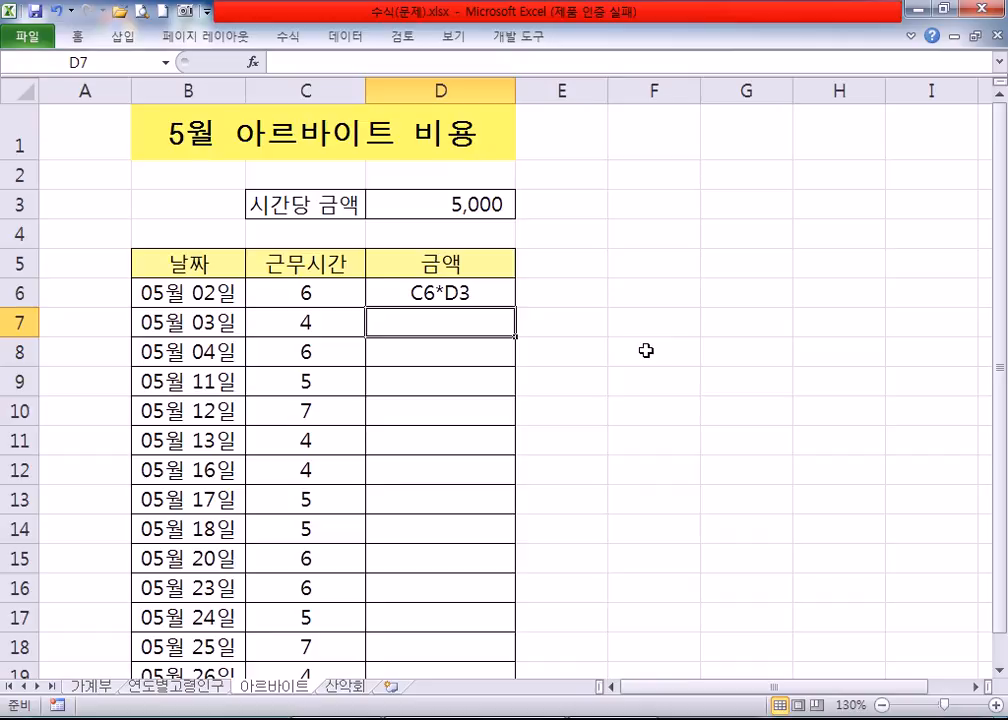
# Enter C7*D3 as plain text in D7.
pyautogui.write('D7*D3')
pyautogui.press('Return')
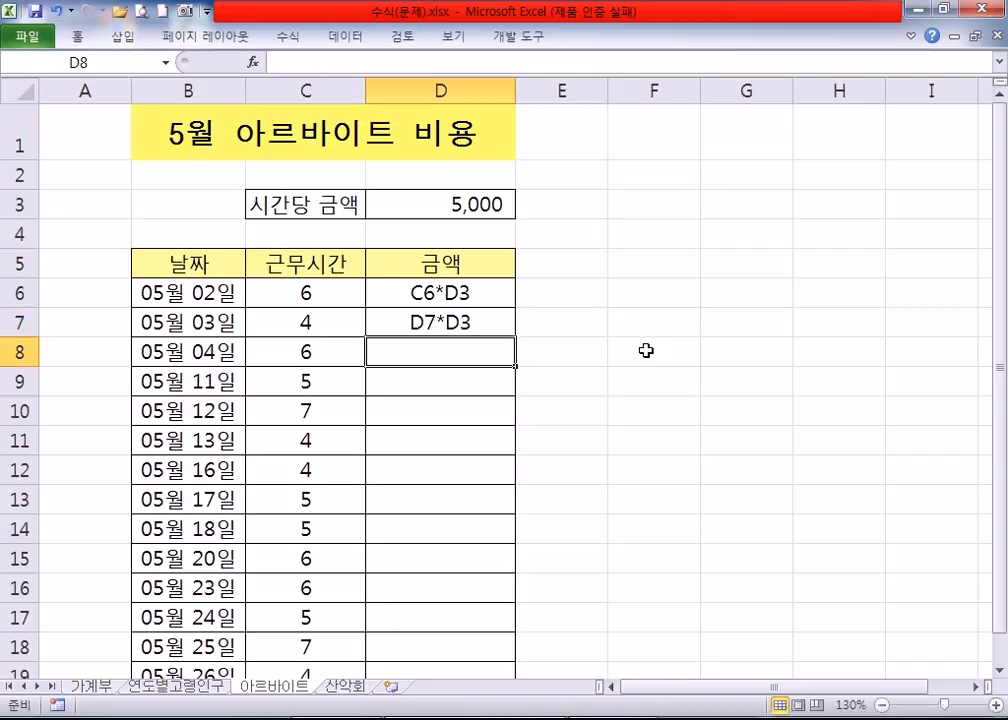
pyautogui.press('Up')
pyautogui.press('F2')
pyautogui.press('Home')
pyautogui.press('Delete')
pyautogui.write('C')
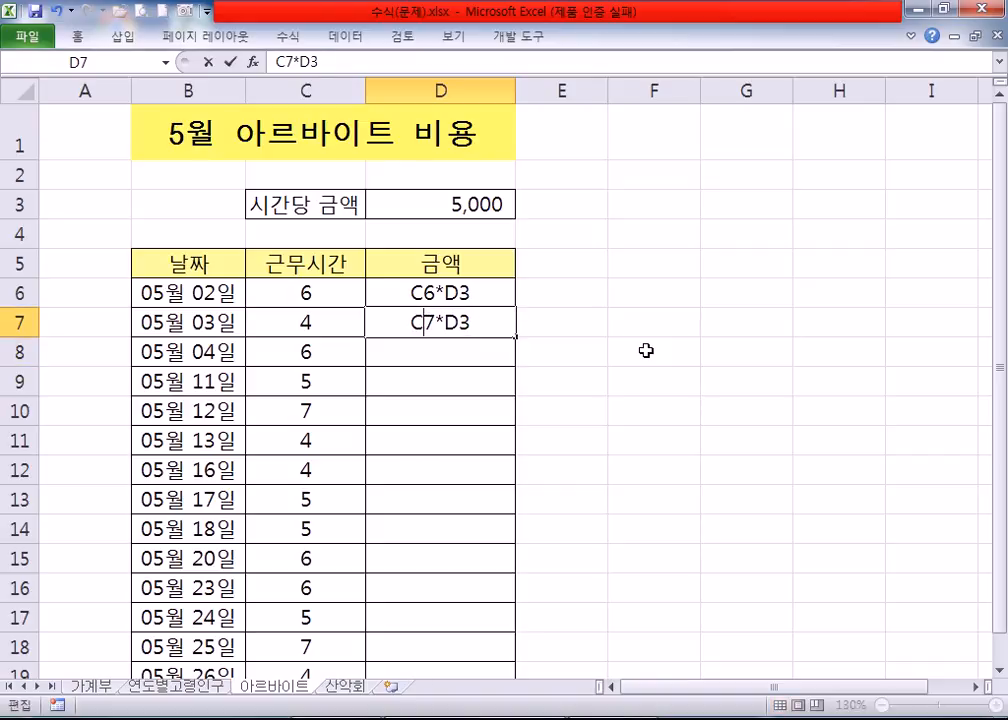
pyautogui.press('Return')
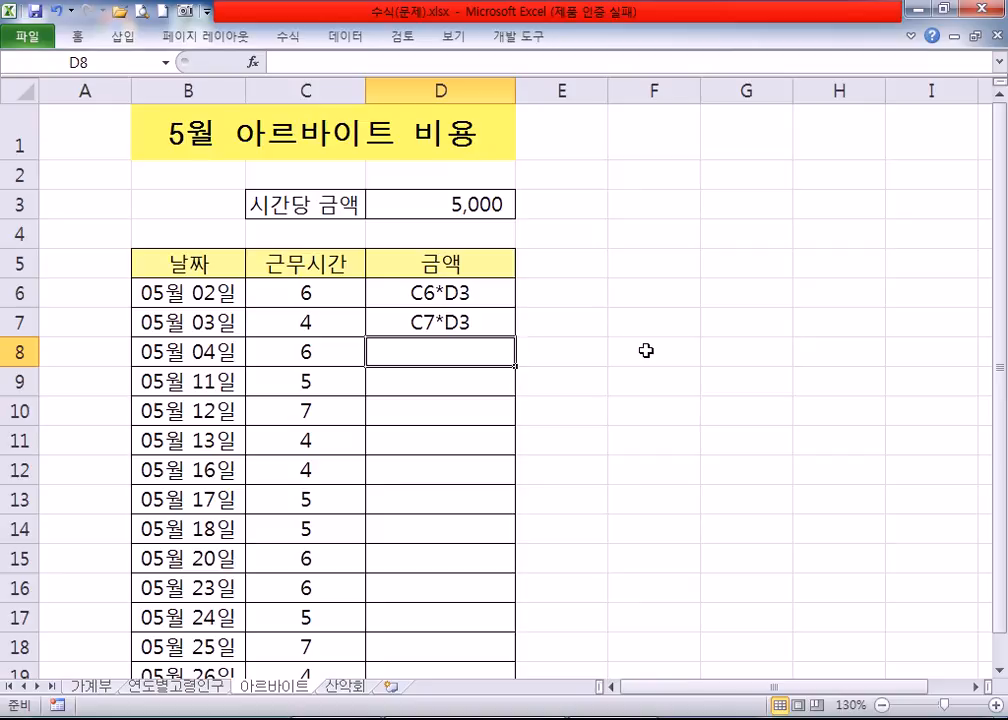
# Enter the plain texts C8*D3, C9*D3 and C10*D3 in D8, D9 and D10 respectively.
pyautogui.write('C')
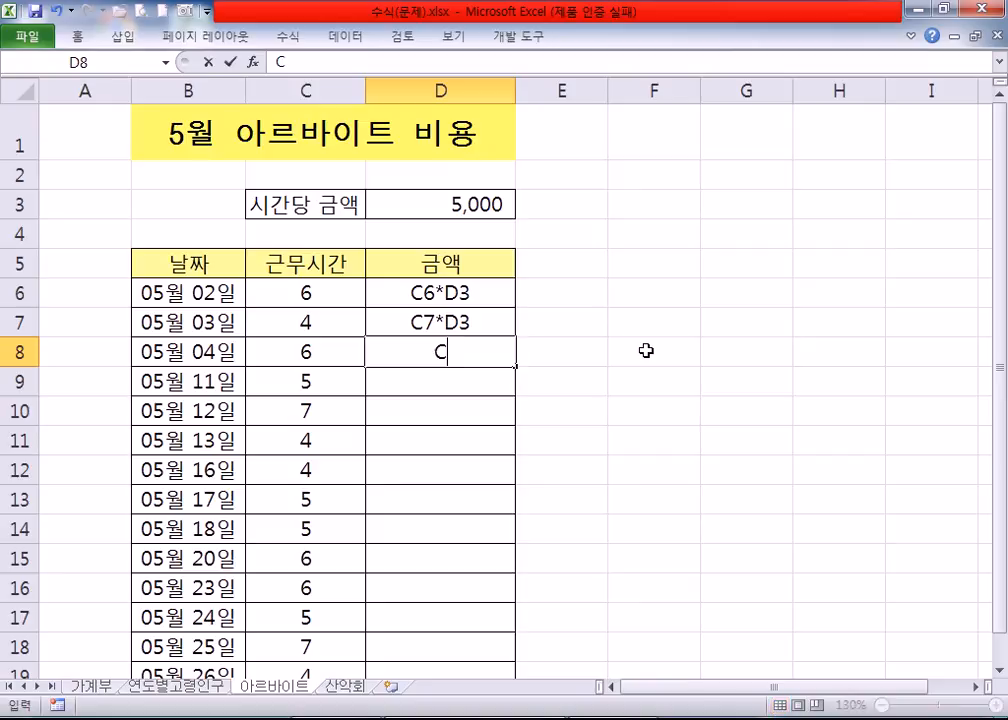
pyautogui.write('8*D3')
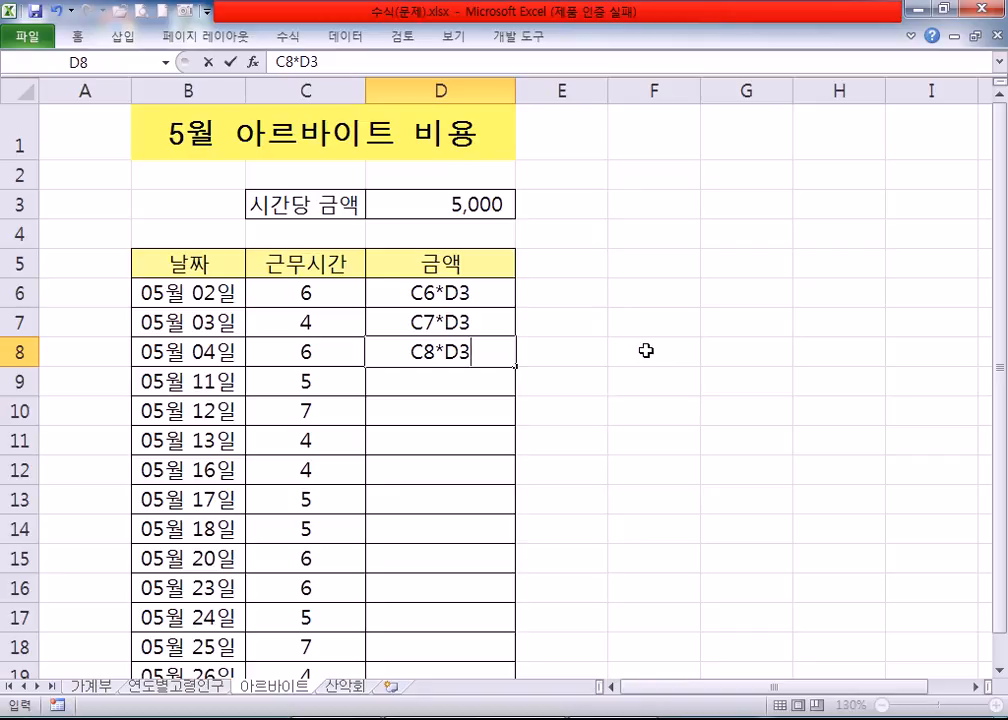
pyautogui.press('Return')
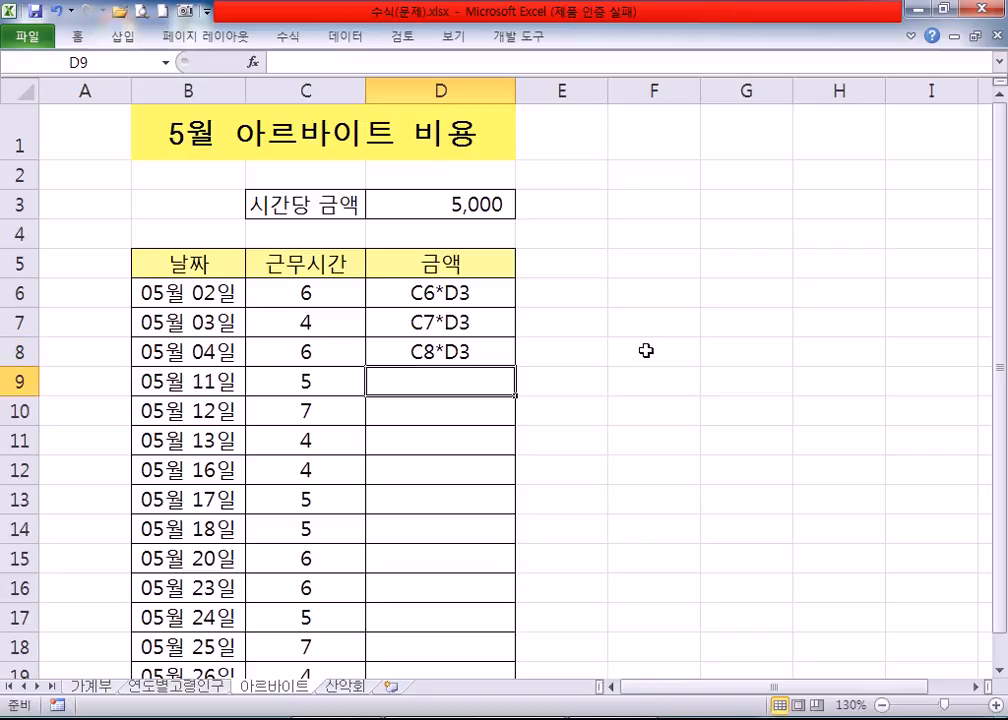
pyautogui.write('C9')
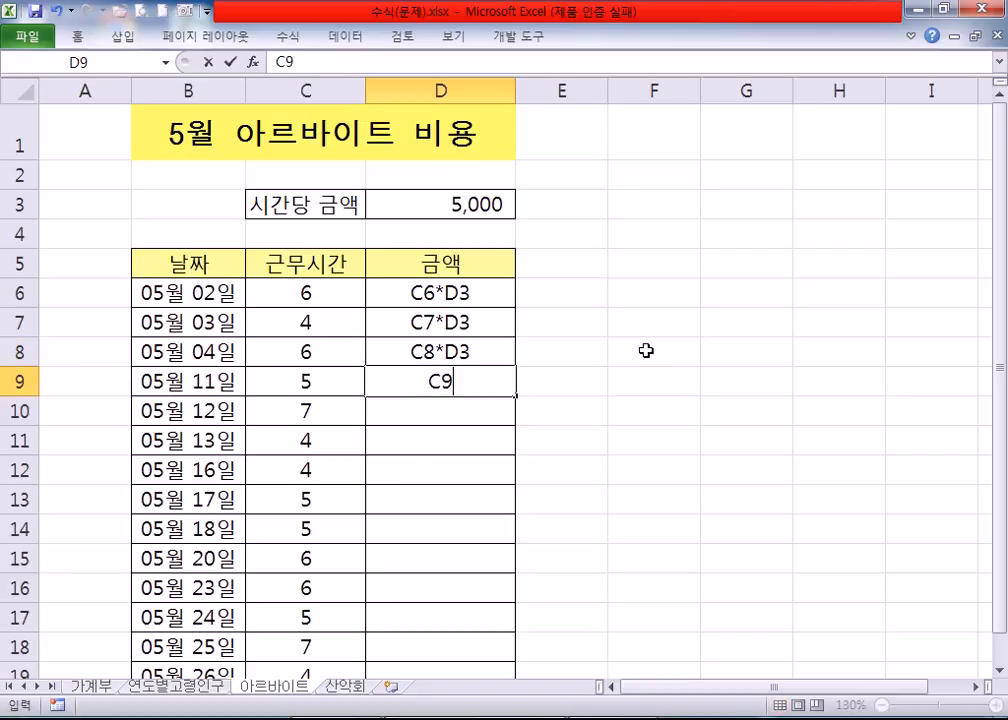
pyautogui.write('*D3')
pyautogui.press('Return')
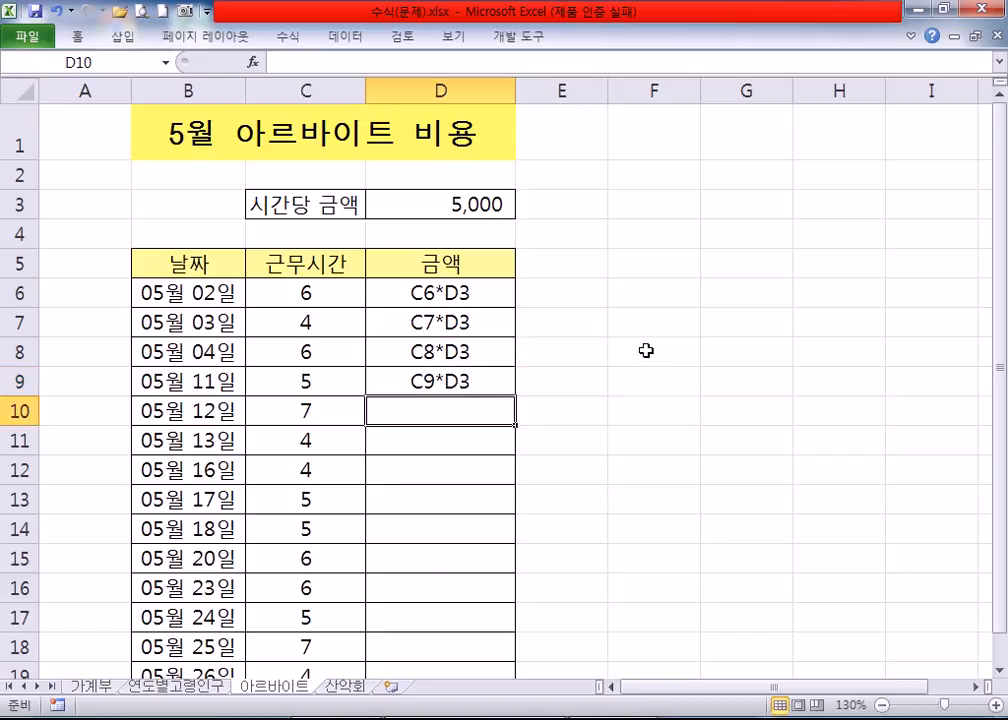
pyautogui.write('C10')
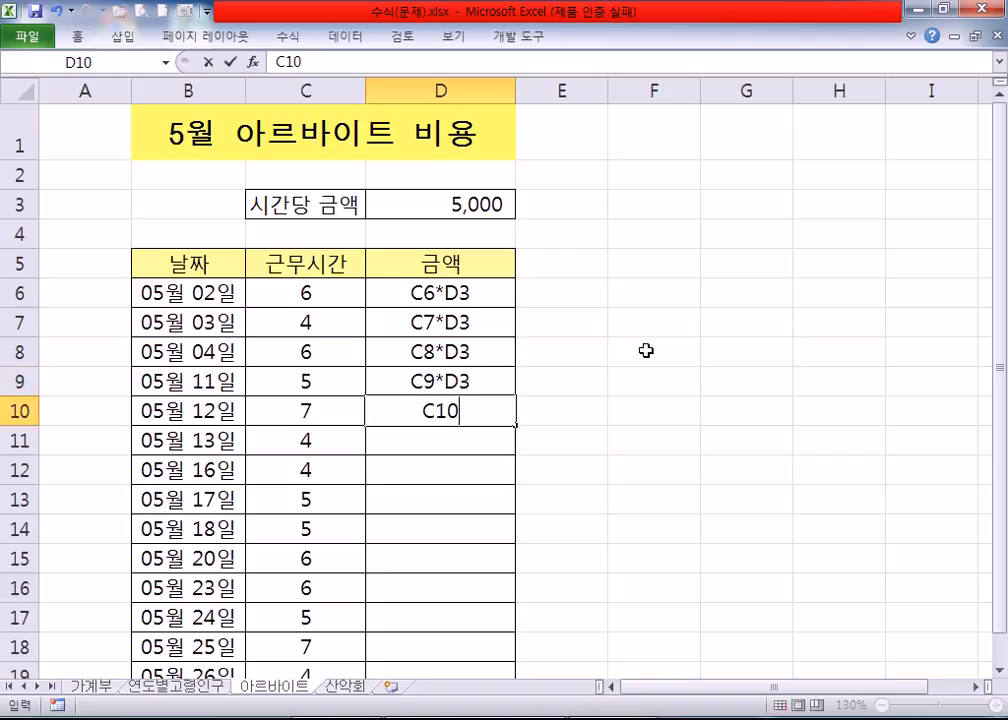
pyautogui.write('*D3')
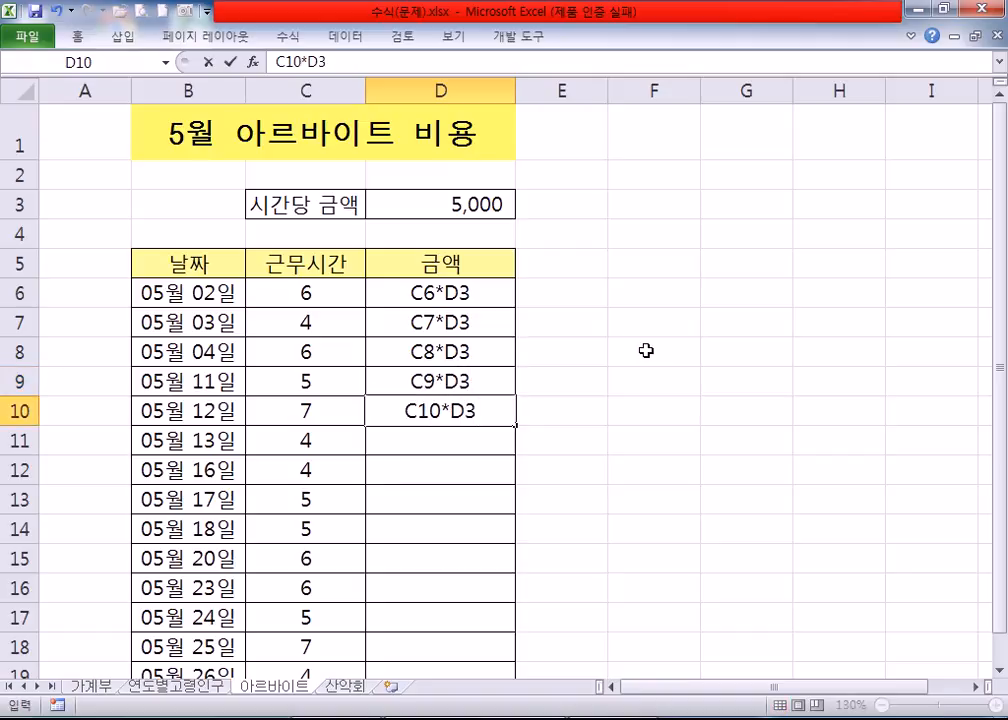
pyautogui.press('Return')
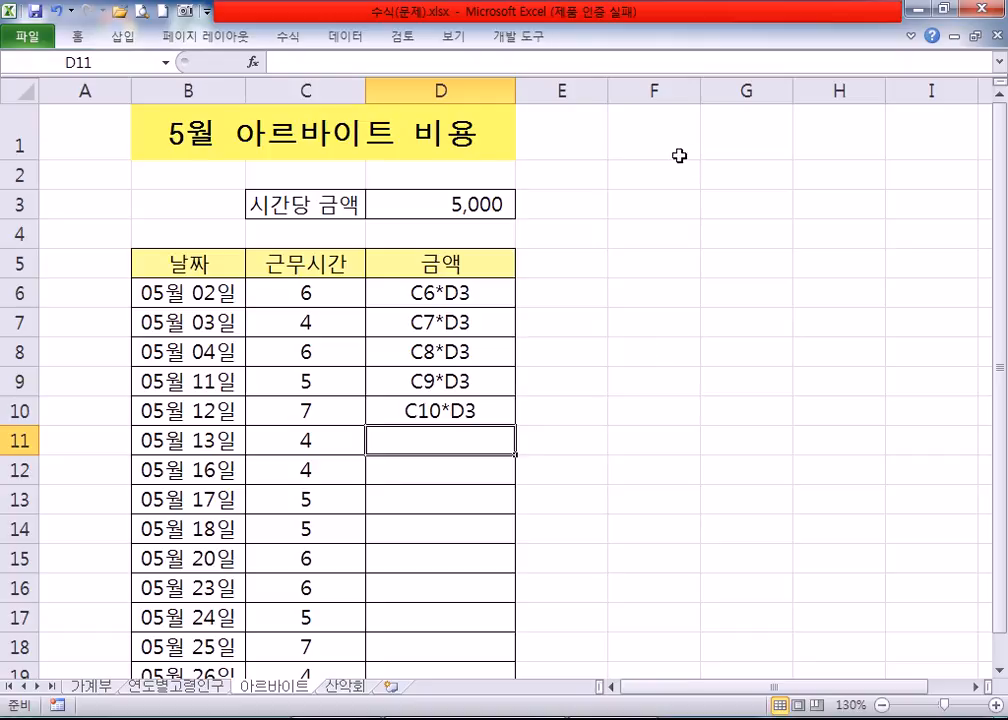
pyautogui.scroll(-2, 425, 331)
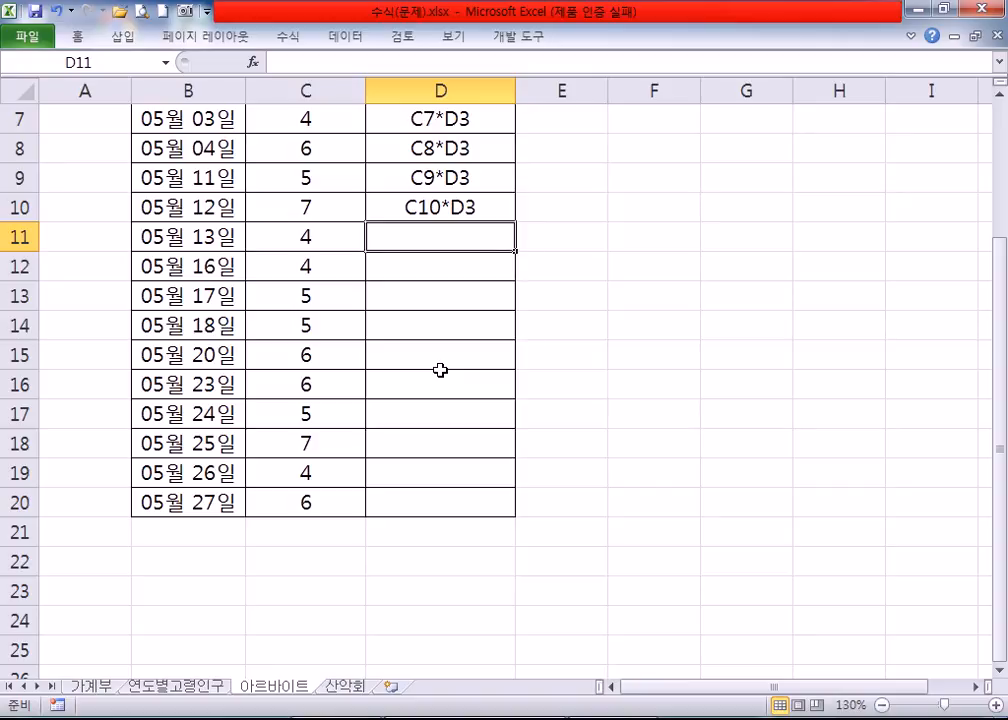
# Compare the written-out formulas in D6:D10 with their 근무시간 cells in column C to see which reference changes per row.
pyautogui.scroll(2, 440, 370)
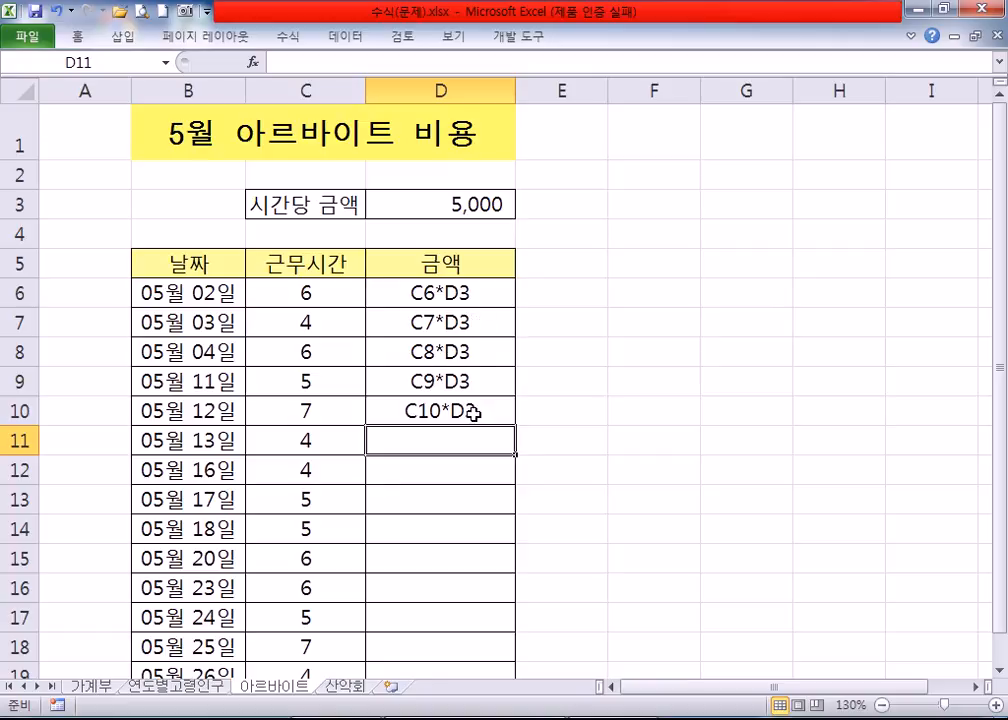
pyautogui.click(496, 292)
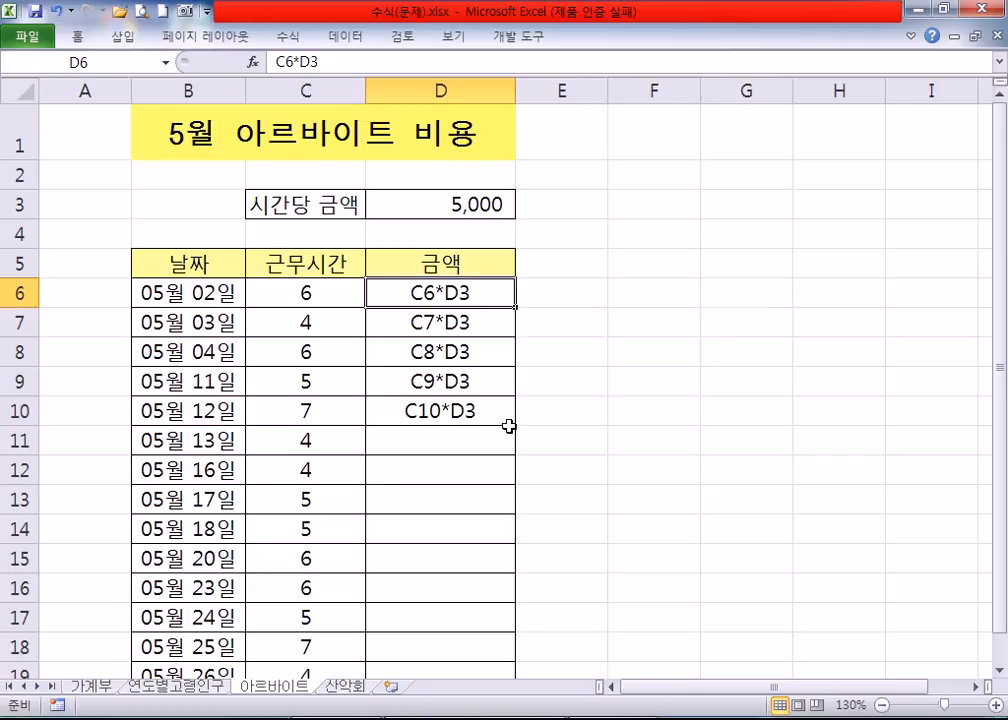
pyautogui.click(631, 302)
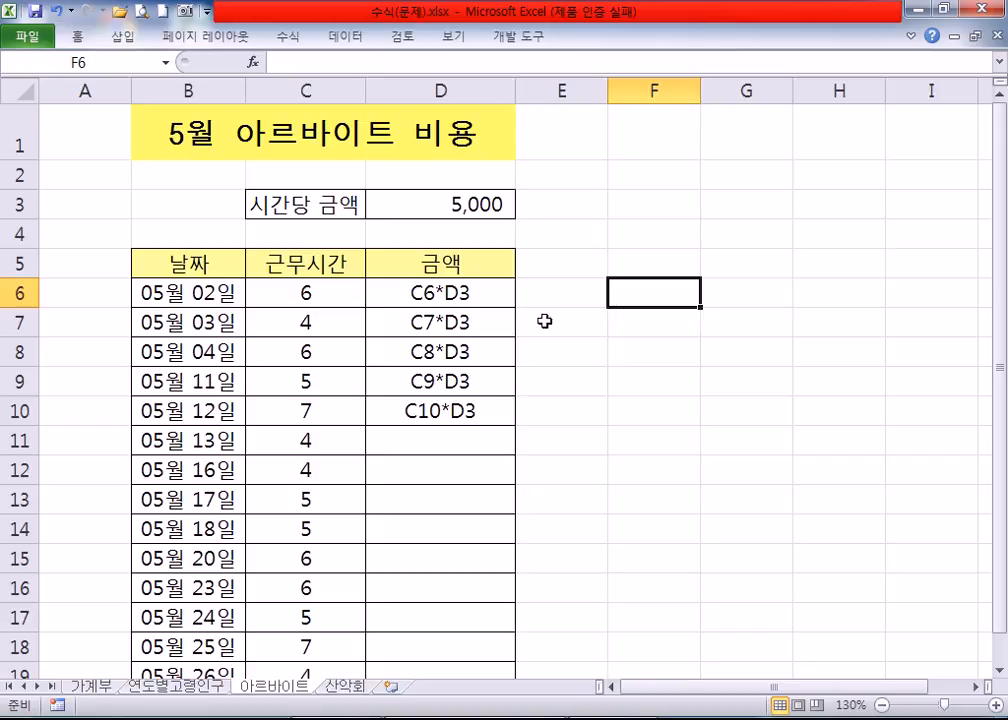
pyautogui.click(425, 293)
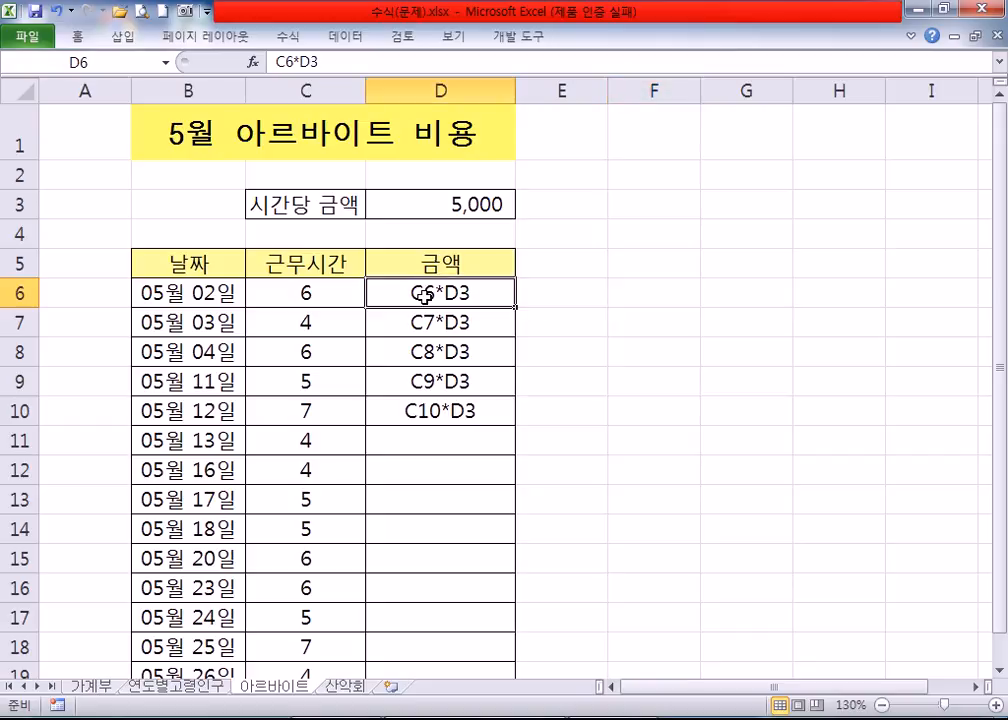
pyautogui.click(413, 323)
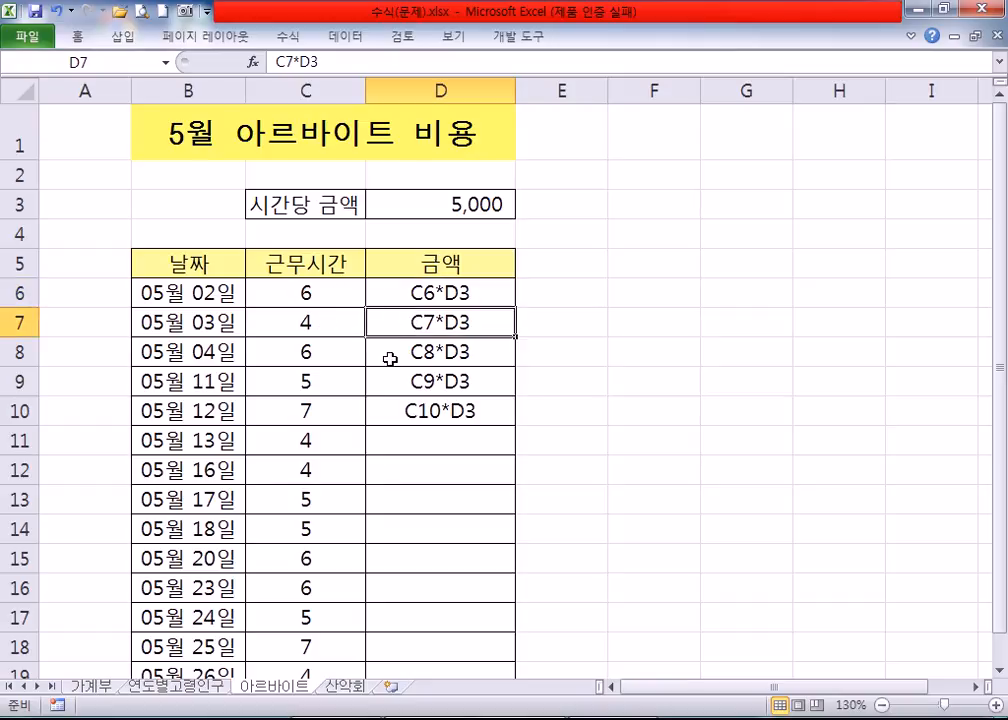
pyautogui.click(390, 358)
pyautogui.click(322, 355)
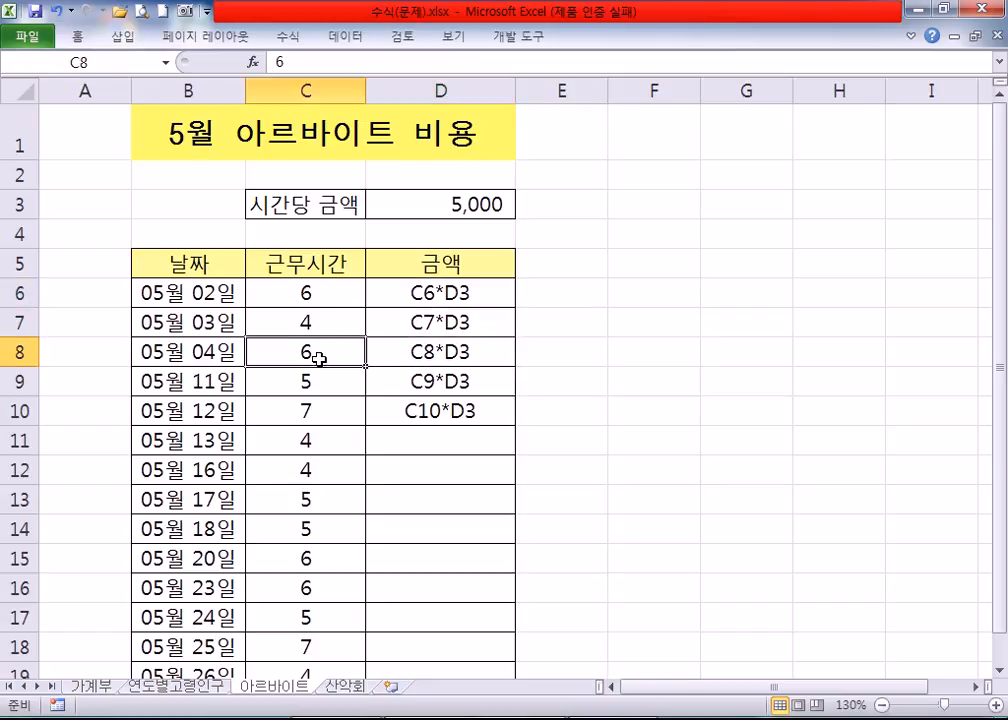
pyautogui.click(394, 382)
pyautogui.click(342, 380)
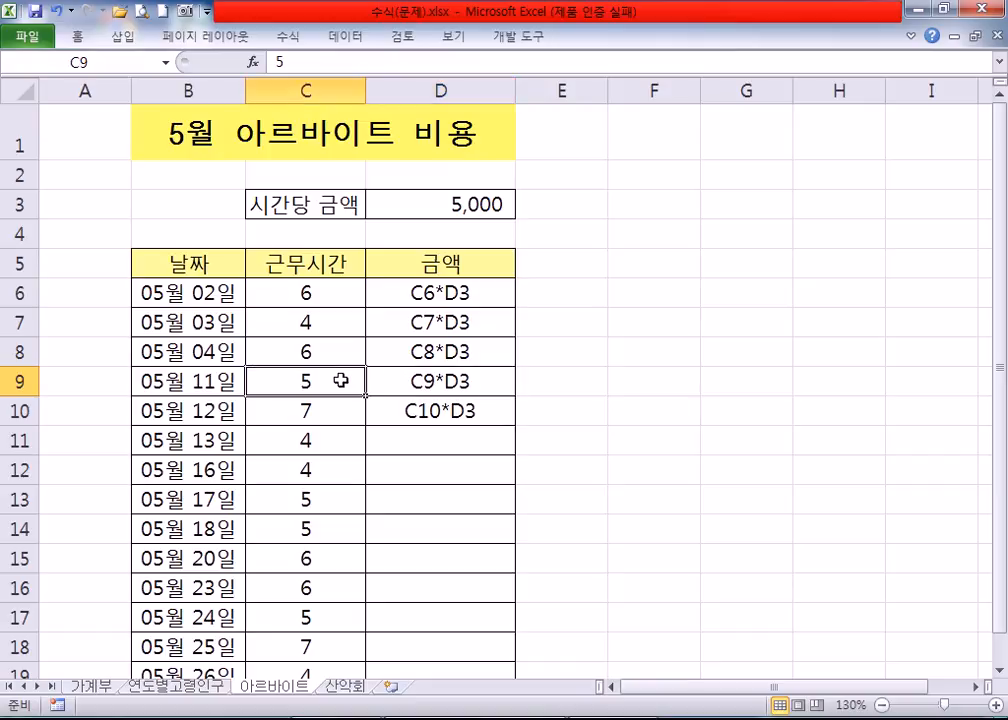
pyautogui.click(392, 410)
pyautogui.click(304, 410)
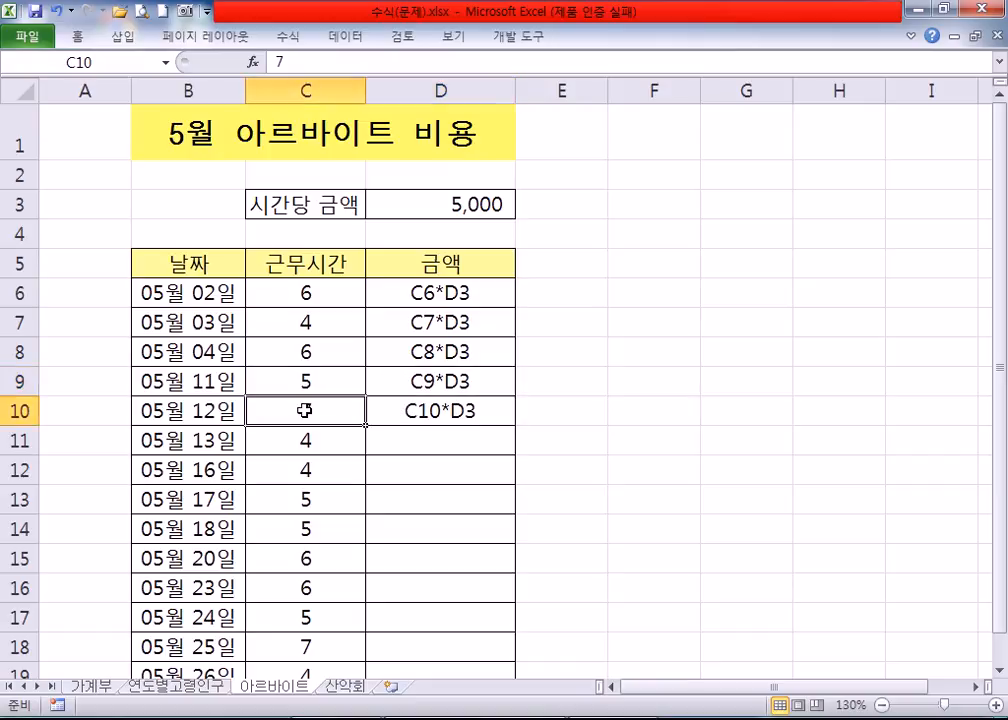
pyautogui.click(456, 291)
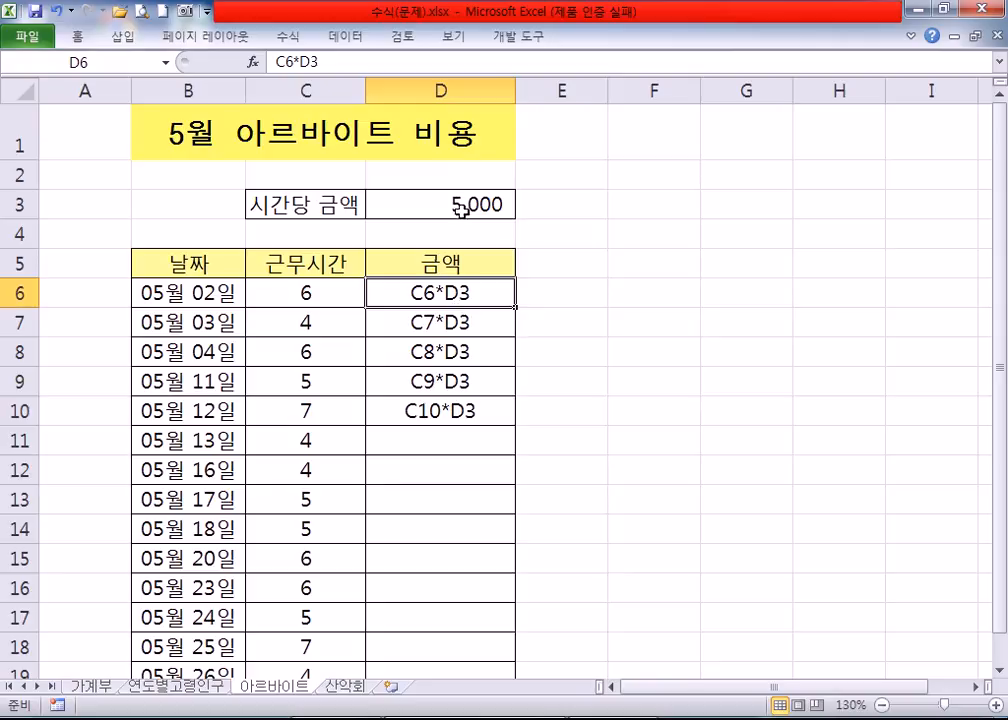
# Enter the note "왼쪽 * D3" as plain text in F6.
pyautogui.click(640, 292)
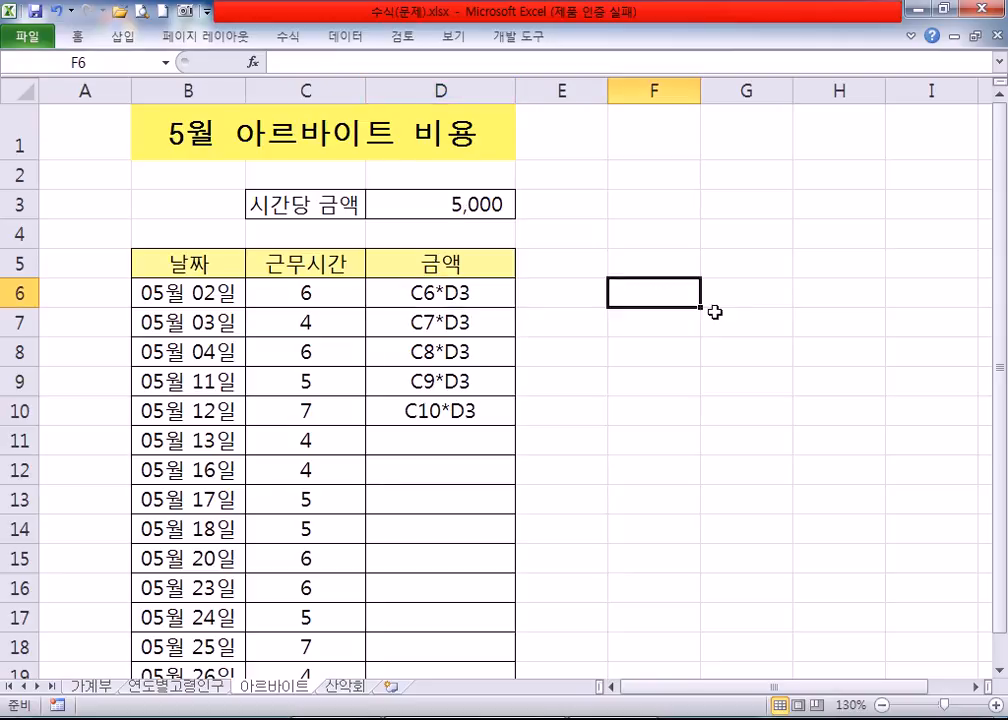
pyautogui.write('DHL')
pyautogui.press('BackSpace')
pyautogui.press('BackSpace')
pyautogui.press('Escape')
pyautogui.write('왼쪽 *')
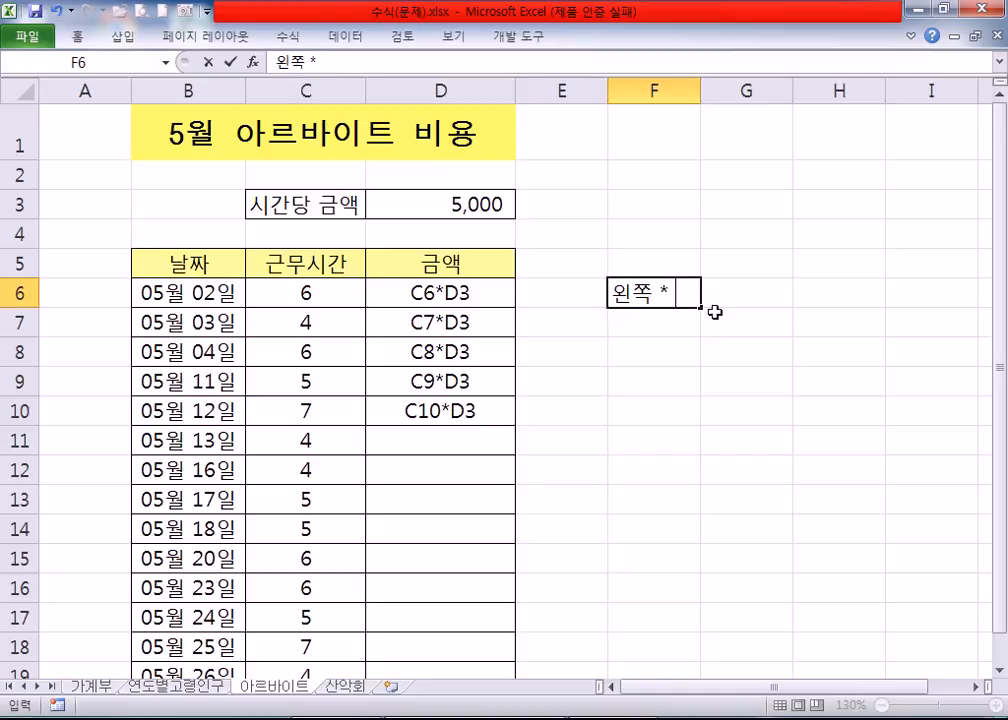
pyautogui.write(' D3')
pyautogui.press('Return')
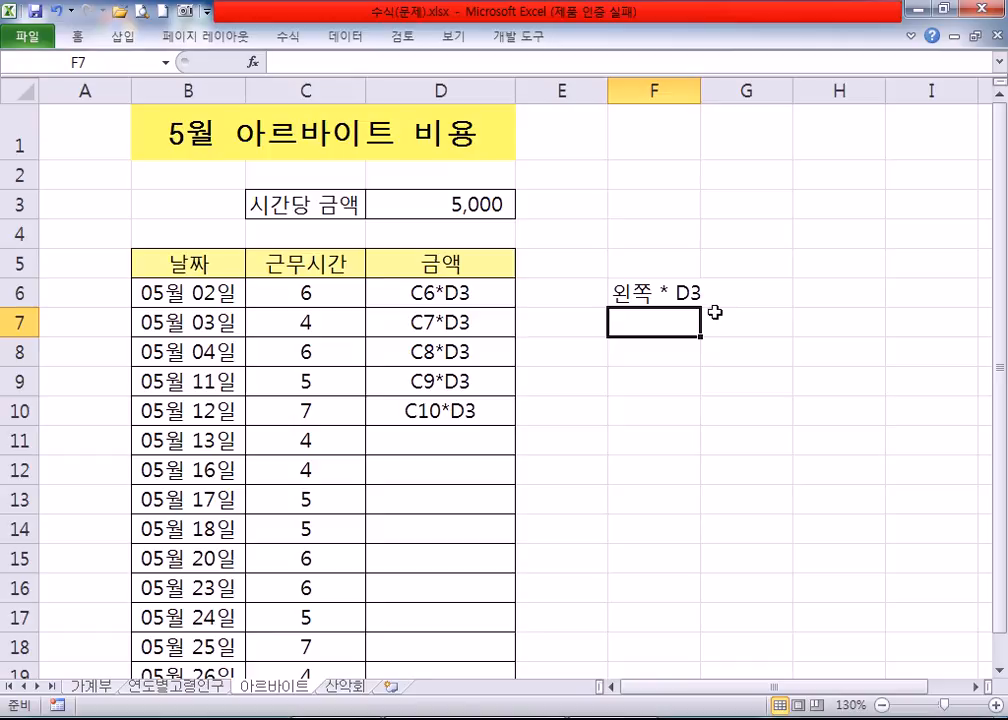
# Clear the text formulas from D6:D10 and enter =C6*$D$3 in D6, with D3 as an absolute reference.
pyautogui.moveTo(405, 293); pyautogui.dragTo(409, 394)
pyautogui.press('Delete')
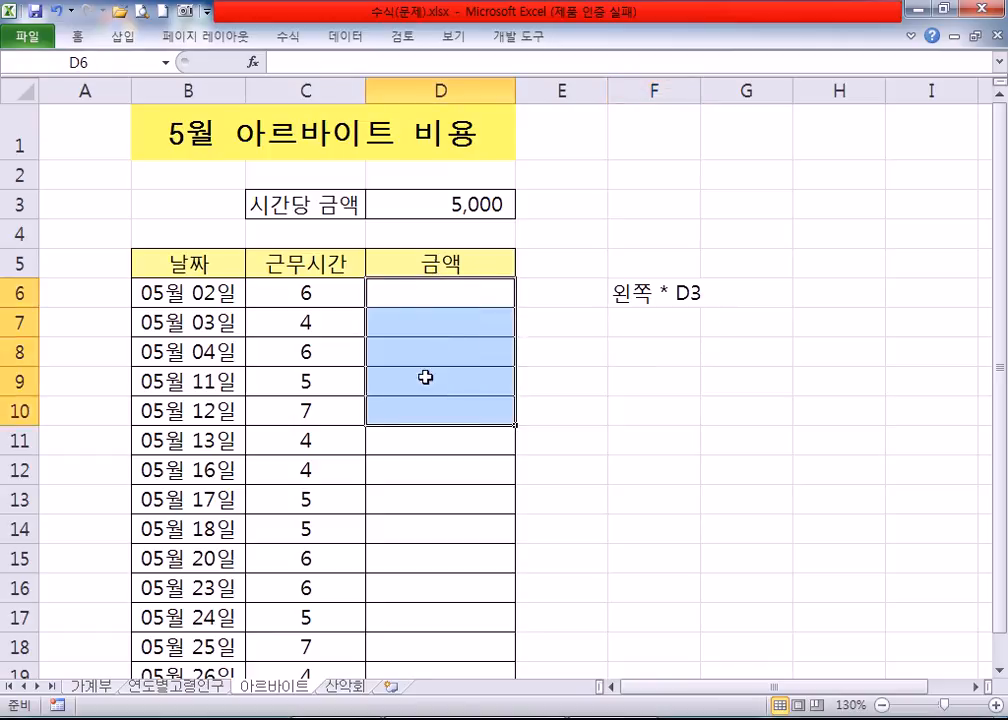
pyautogui.click(457, 299)
pyautogui.write('=')
pyautogui.click(260, 299)
pyautogui.write('*')
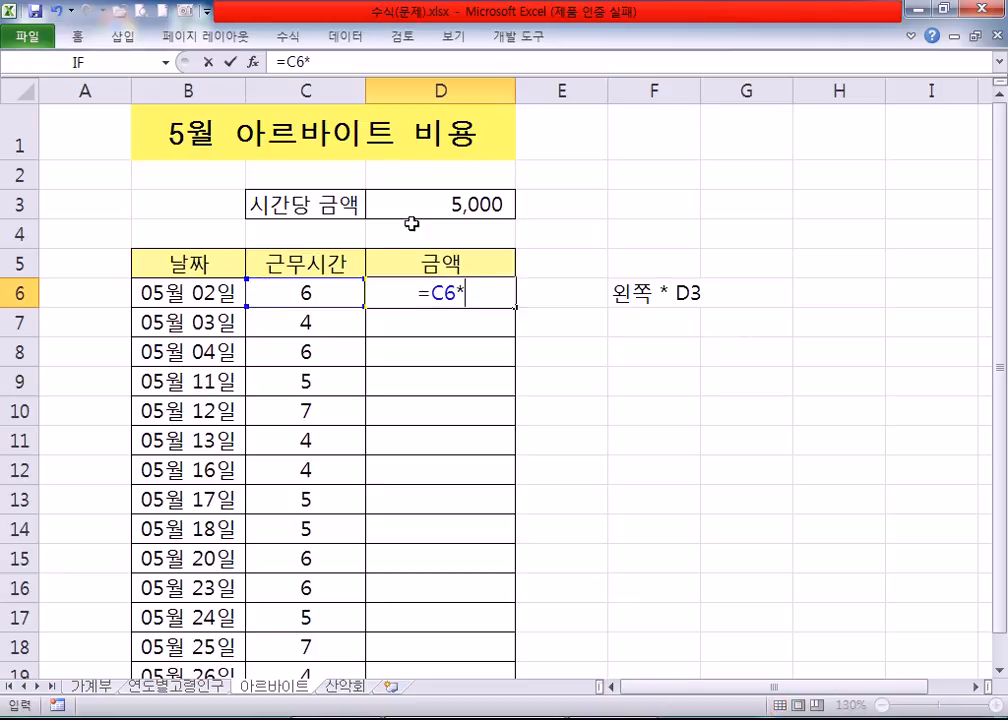
pyautogui.click(418, 209)
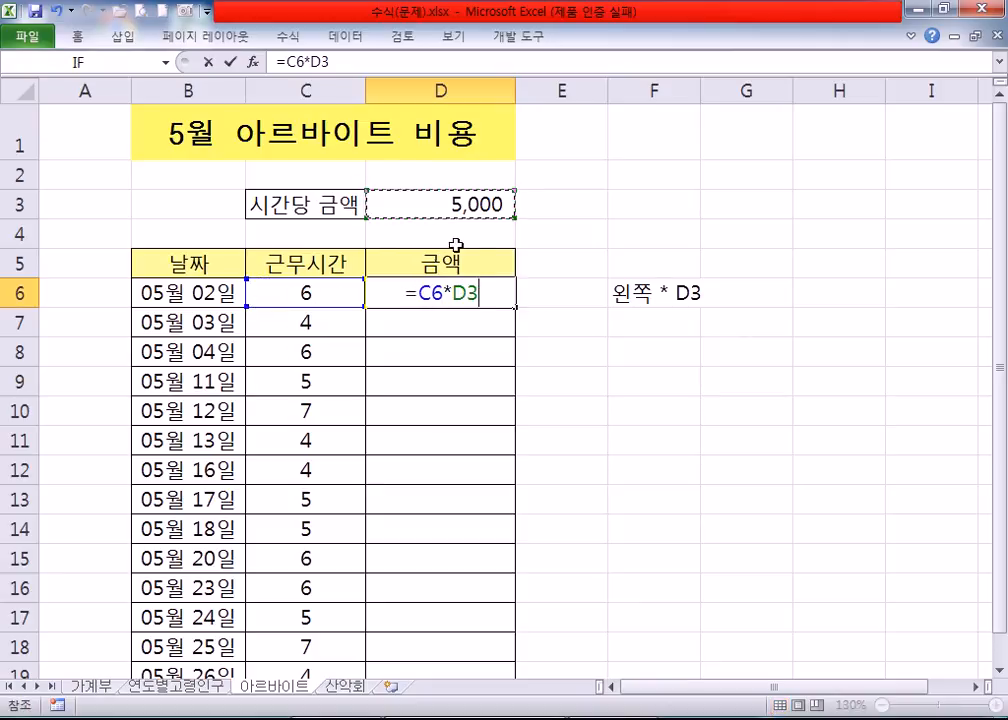
pyautogui.click(472, 296)
pyautogui.press('F4')
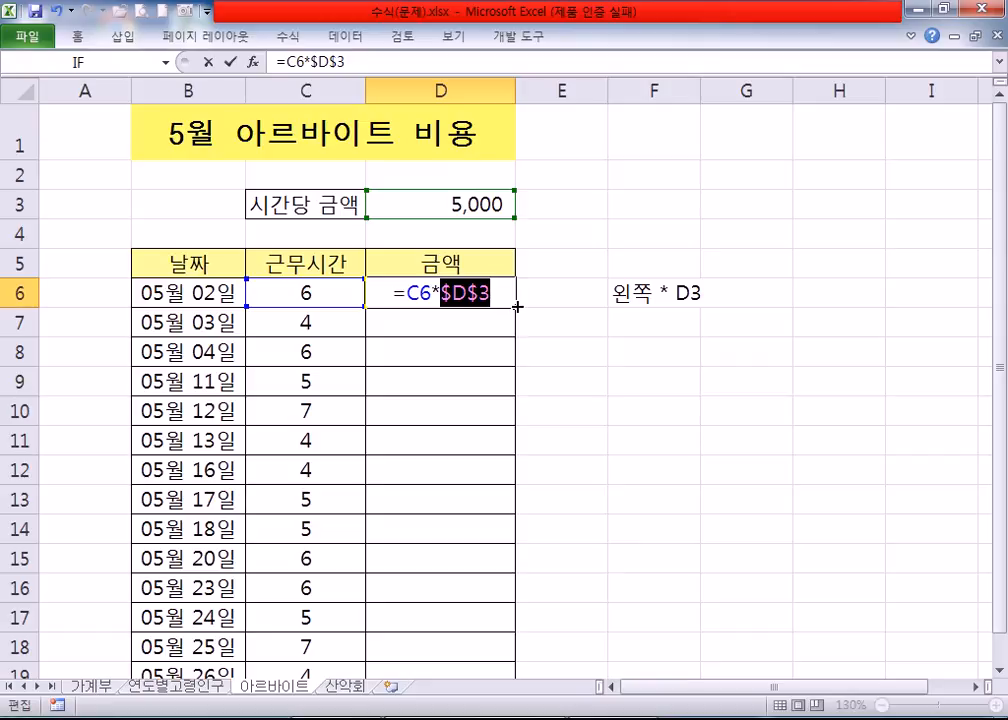
pyautogui.press('Return')
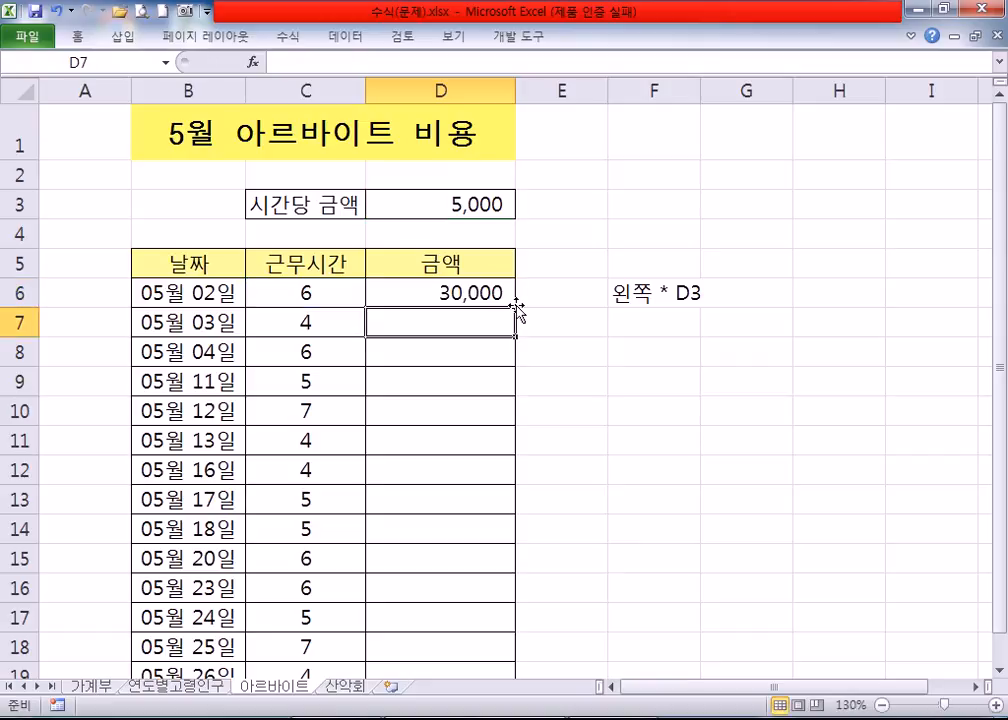
# Fill the D6 formula down through D20 and open D6 to inspect its references.
pyautogui.click(476, 291)
pyautogui.moveTo(515, 307); pyautogui.dragTo(491, 619)
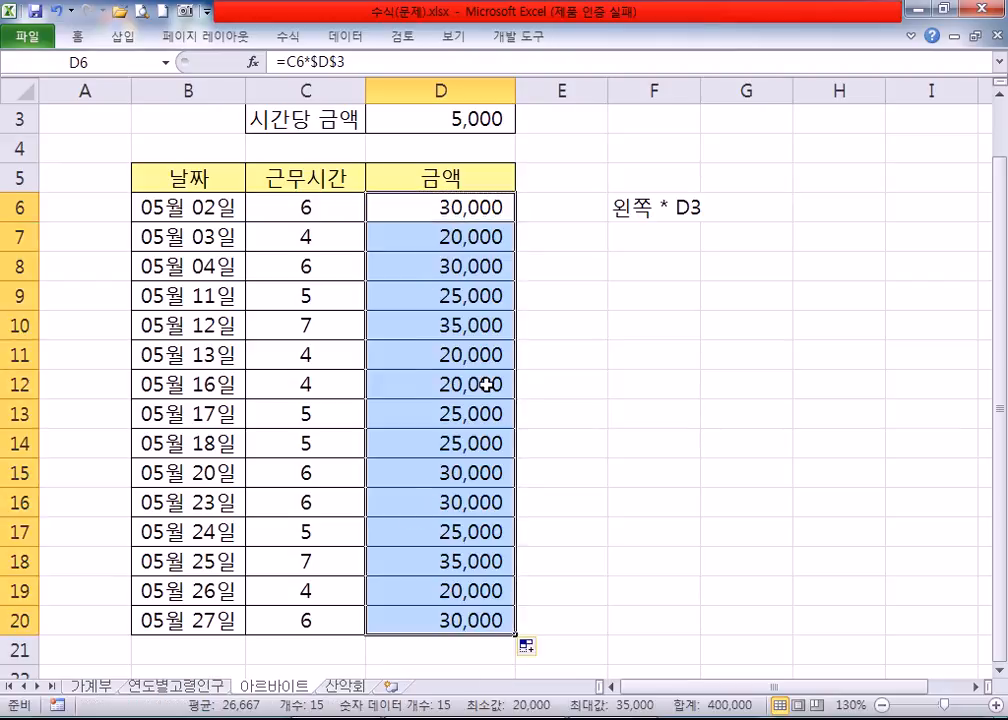
pyautogui.scroll(1, 487, 384)
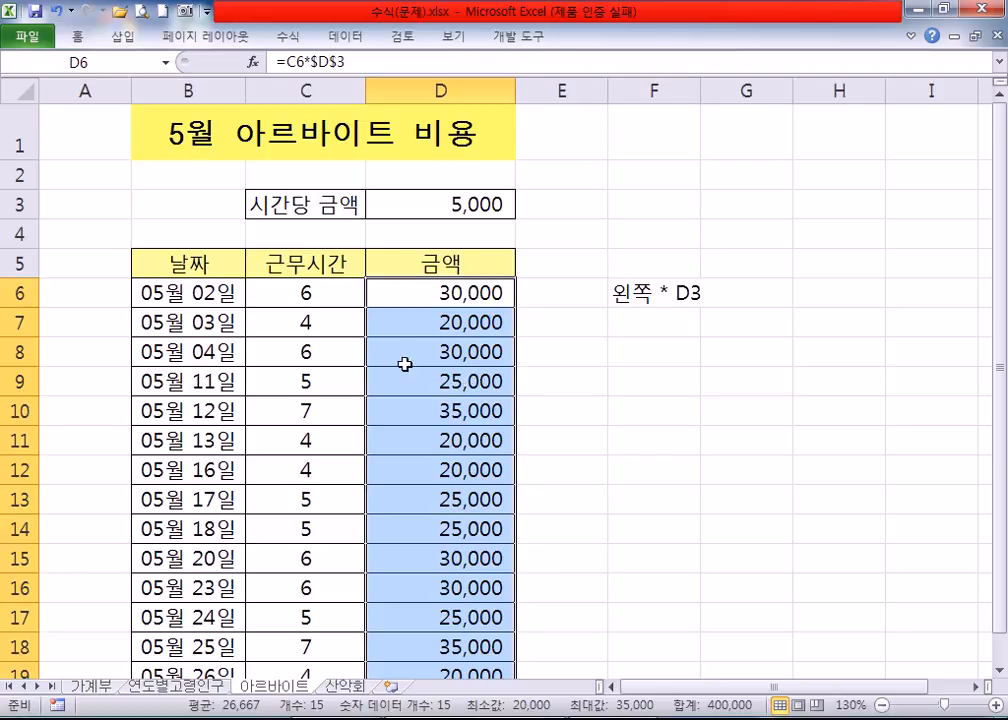
pyautogui.click(400, 288)
pyautogui.doubleClick(402, 290)
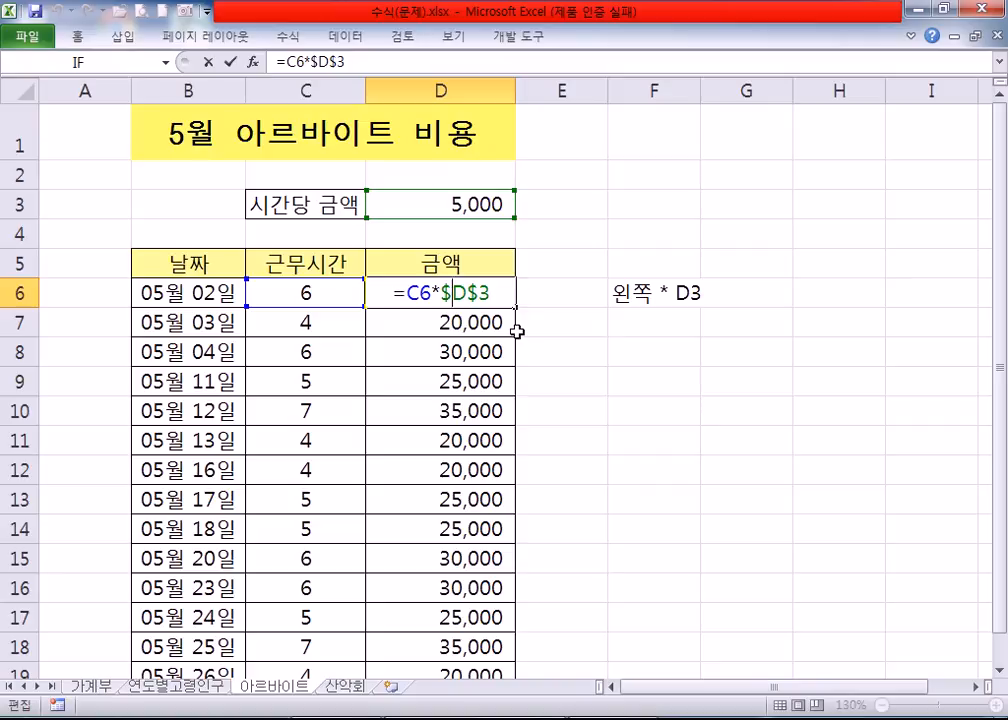
# Switch to the 가계부 sheet and select the 수입 and 지출 cells E18:F18 in the 합계 row.
pyautogui.click(100, 688)
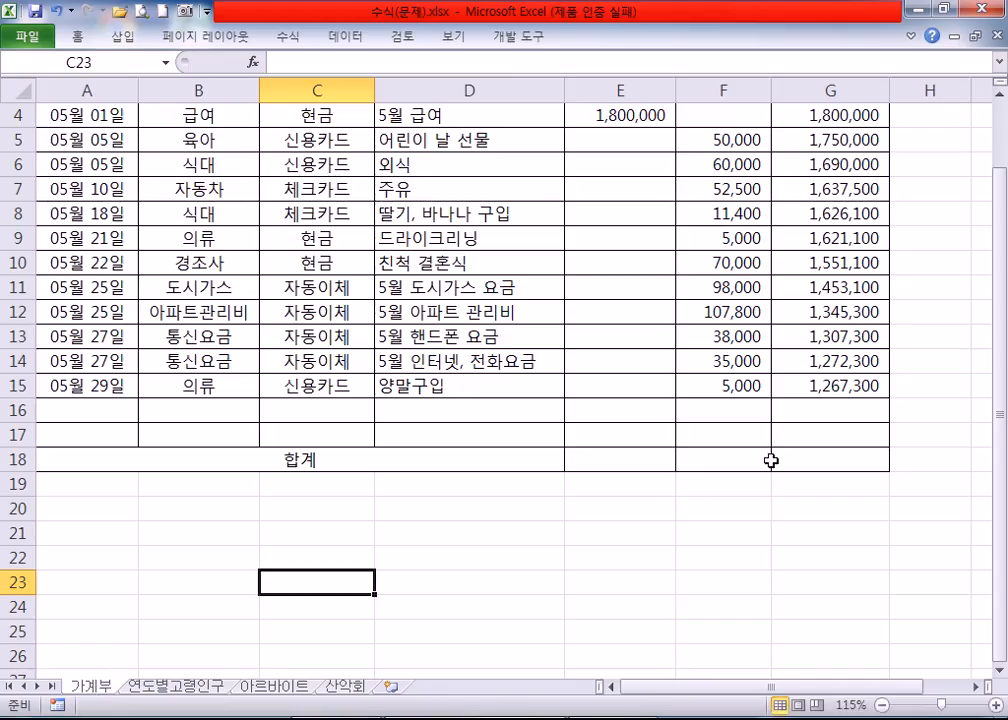
pyautogui.click(715, 463)
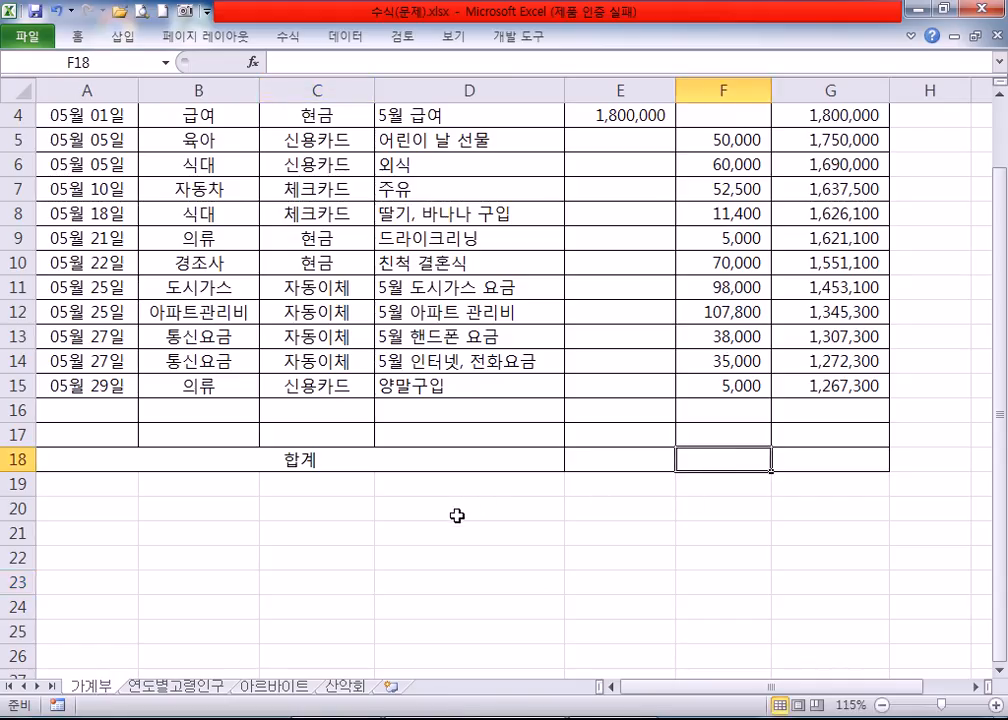
pyautogui.click(583, 457)
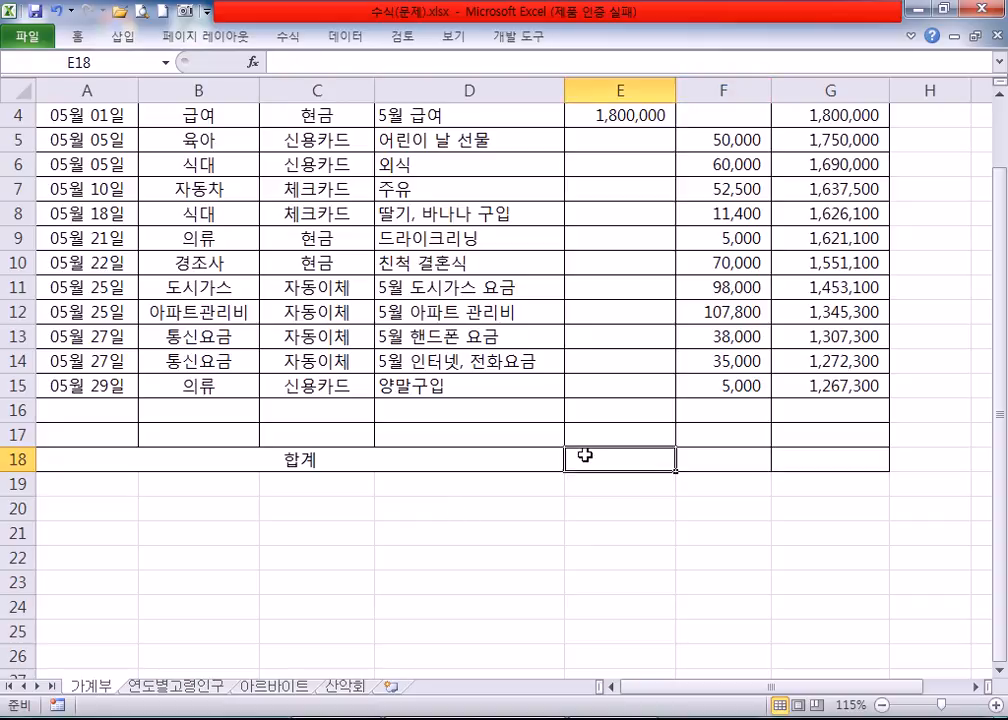
pyautogui.click(280, 690)
pyautogui.click(199, 690)
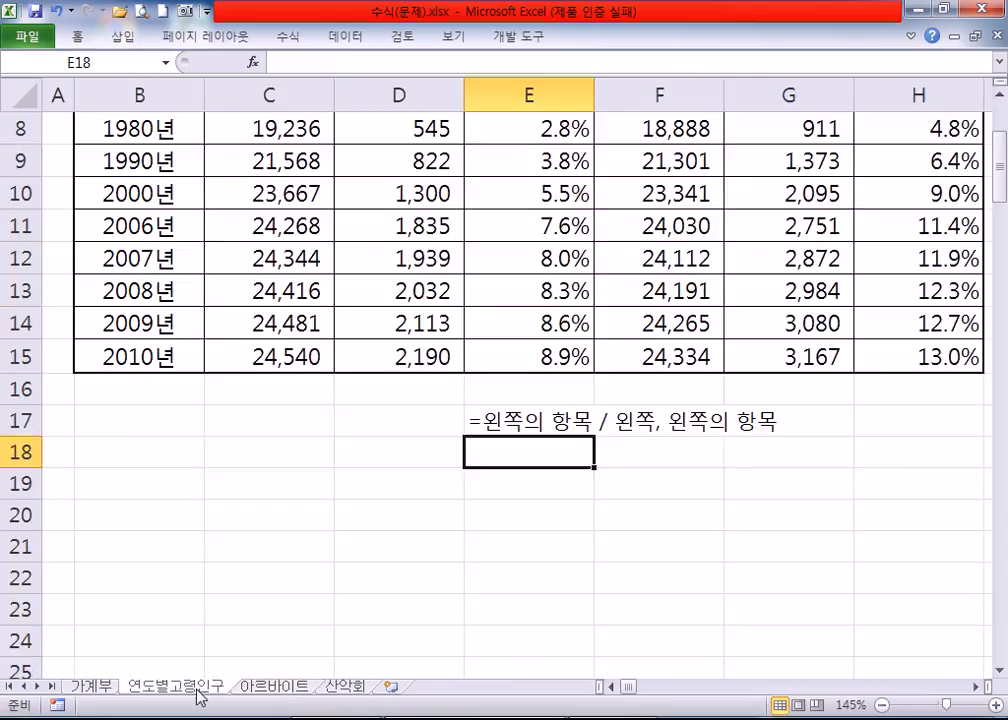
pyautogui.click(96, 688)
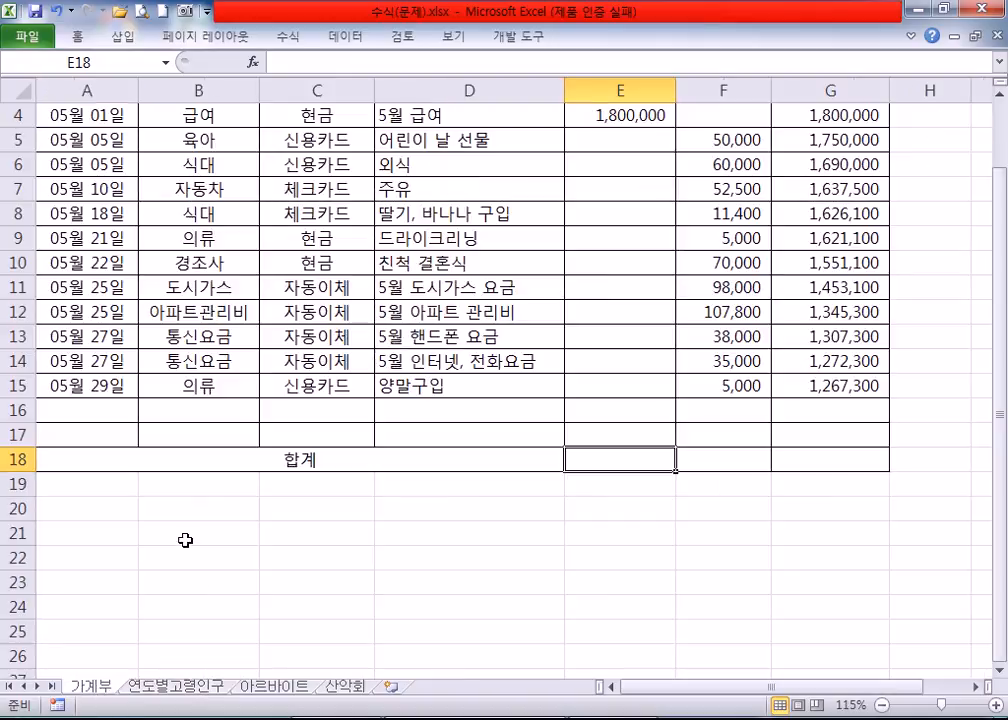
pyautogui.scroll(1, 181, 533)
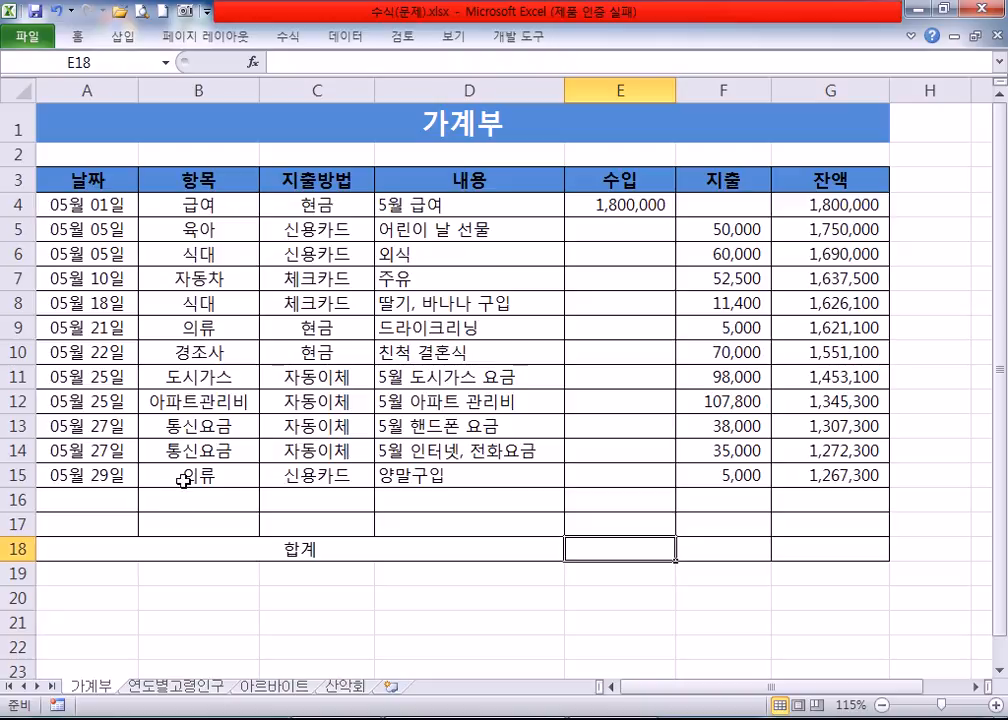
pyautogui.scroll(-2, 196, 448)
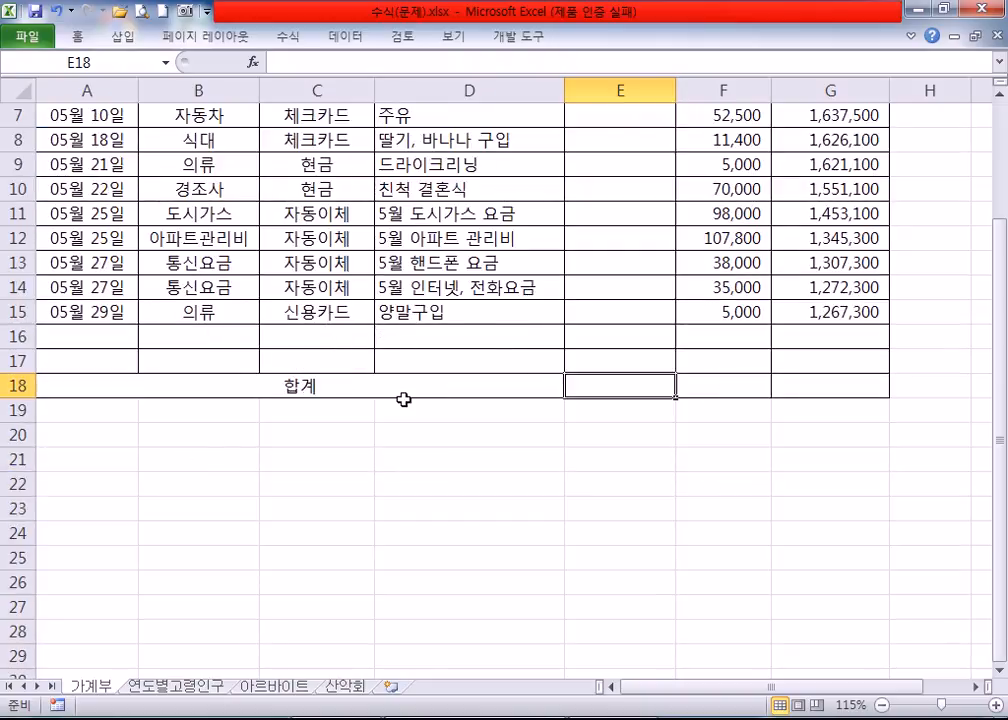
pyautogui.moveTo(585, 383); pyautogui.dragTo(690, 390)
pyautogui.scroll(1, 655, 403)
pyautogui.scroll(1, 655, 403)
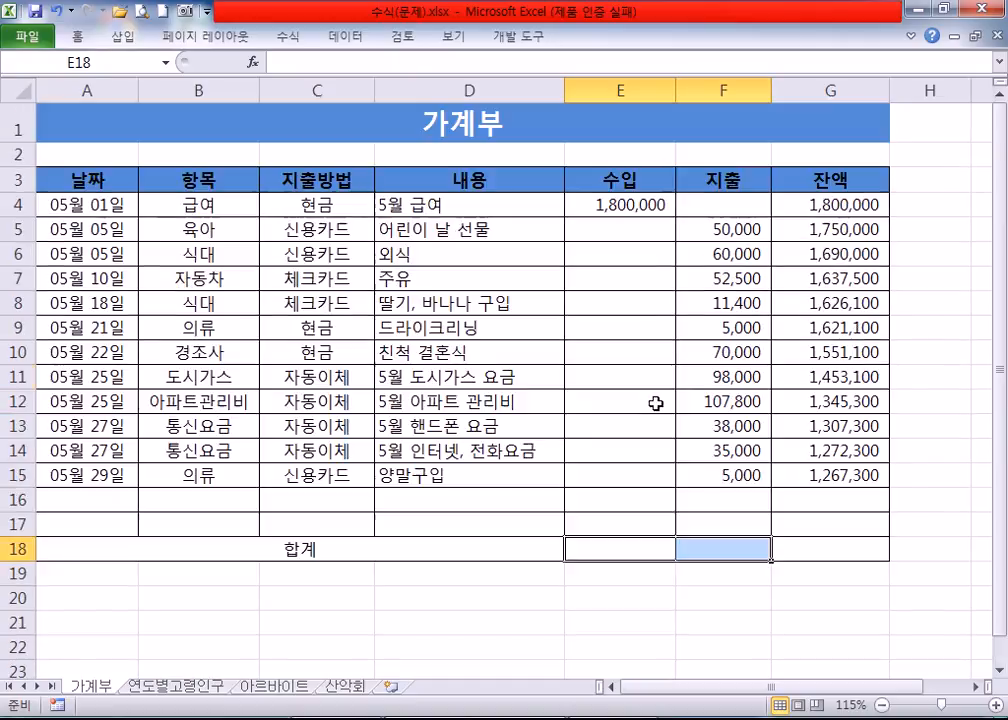
pyautogui.moveTo(608, 205); pyautogui.dragTo(583, 520)
pyautogui.click(695, 549)
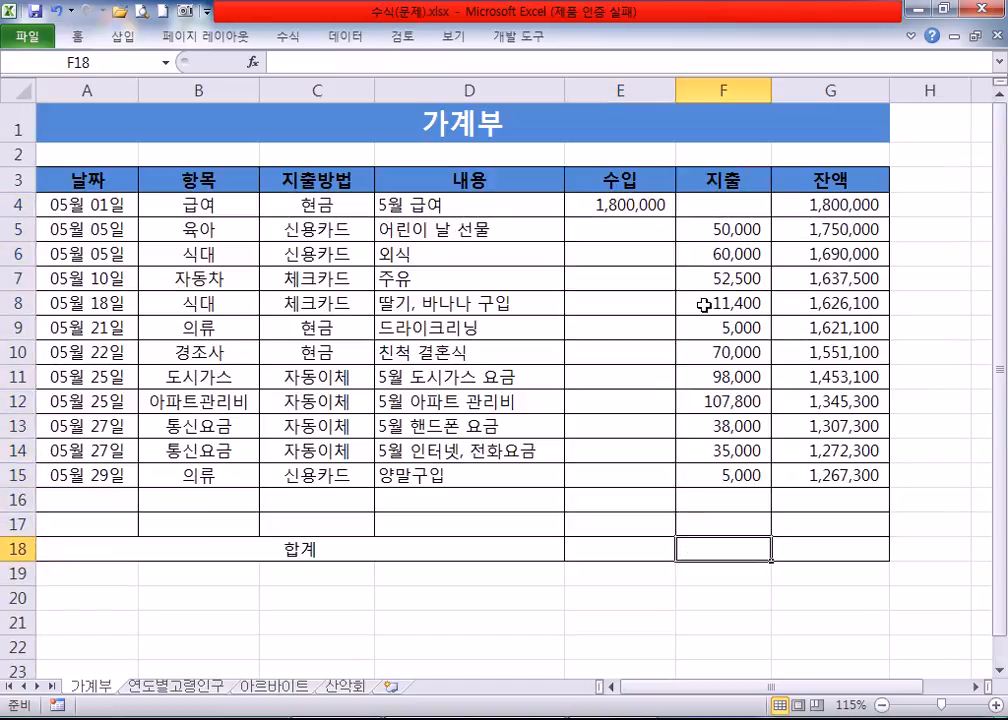
pyautogui.moveTo(711, 205); pyautogui.dragTo(687, 548)
pyautogui.click(706, 548)
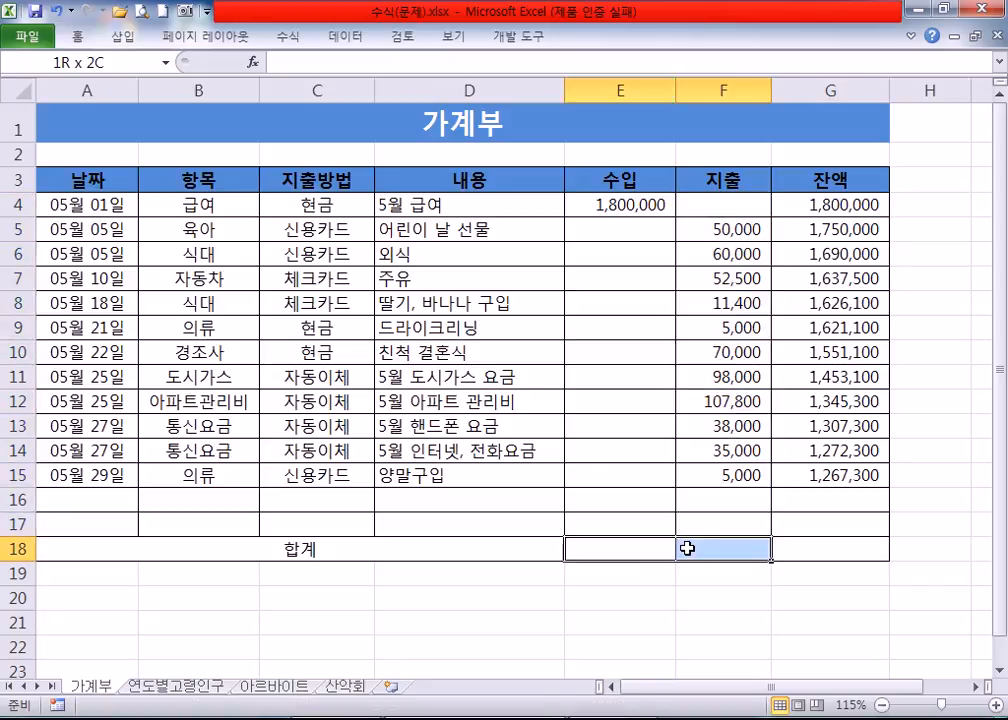
pyautogui.click(829, 549)
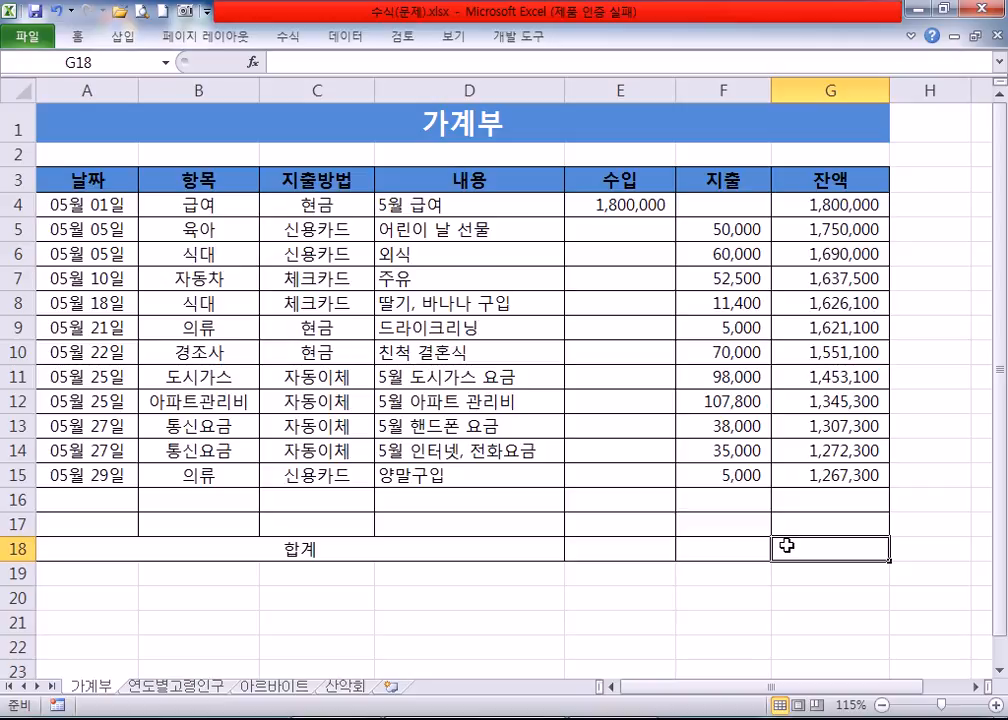
# Use AutoSum on E4:F18 to fill the 합계 row with the totals of the 수입 and 지출 columns.
pyautogui.click(628, 203)
pyautogui.moveTo(628, 203); pyautogui.dragTo(699, 556)
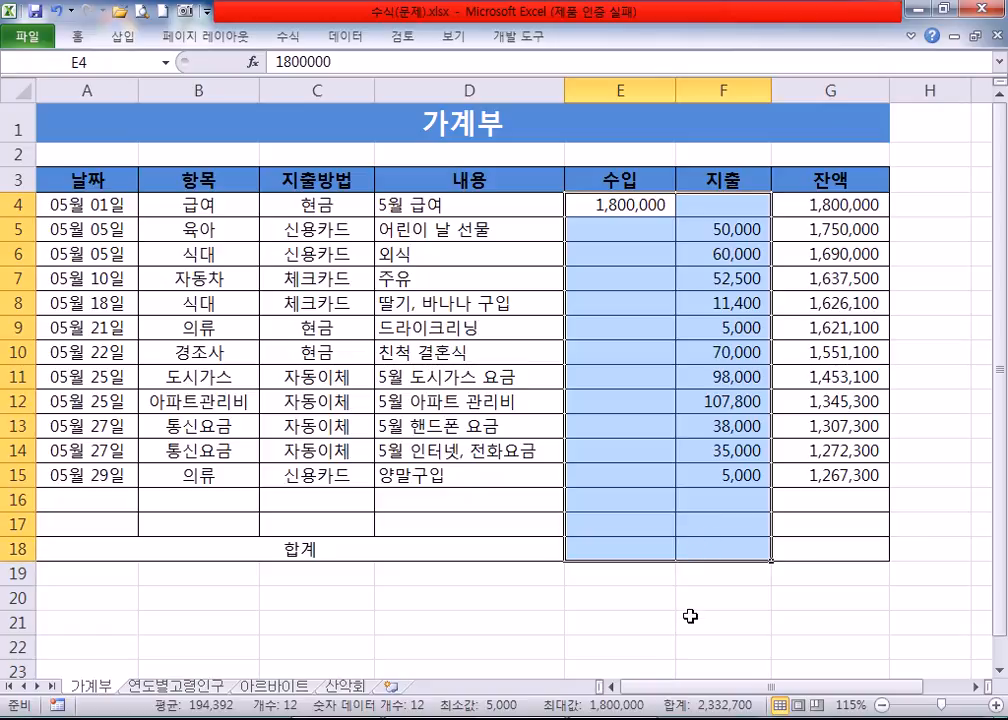
pyautogui.moveTo(652, 203); pyautogui.dragTo(637, 553)
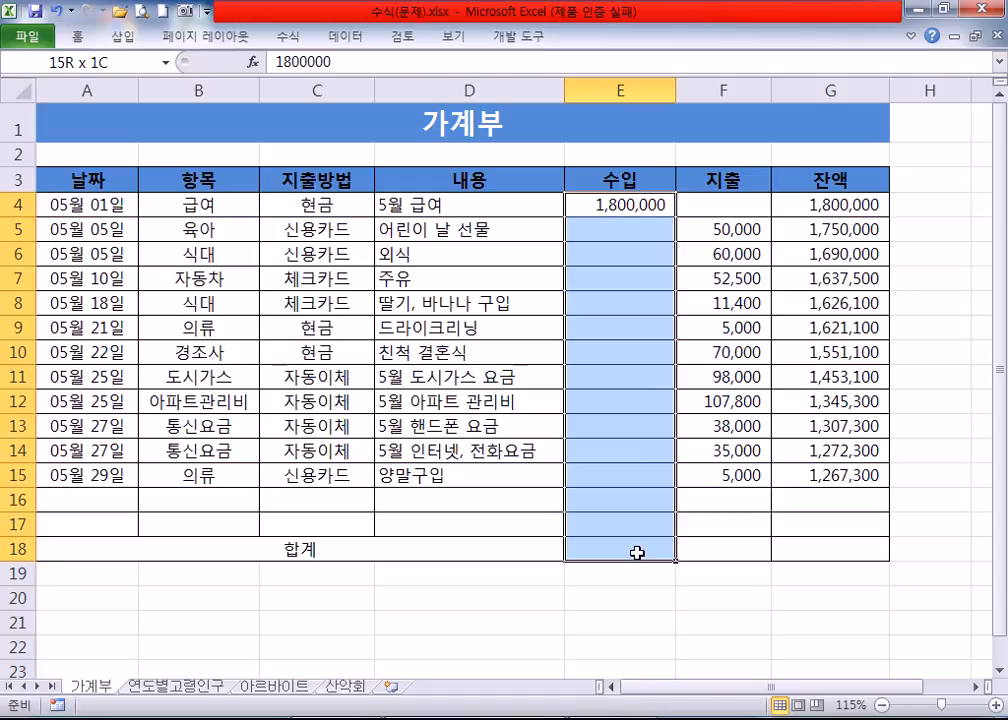
pyautogui.moveTo(637, 553); pyautogui.dragTo(707, 549)
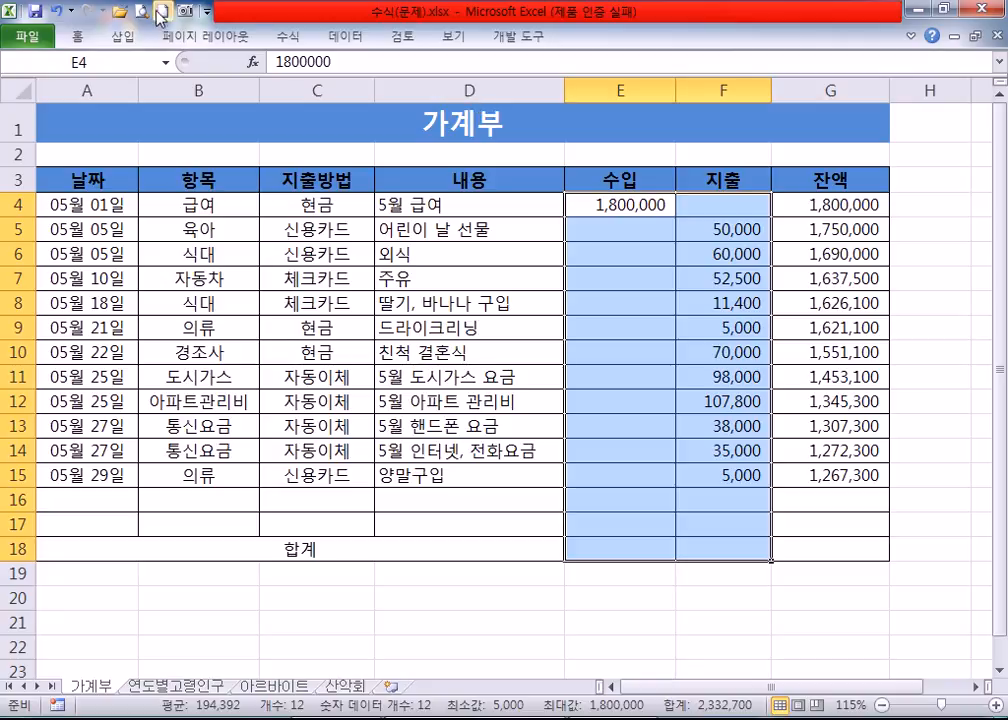
pyautogui.doubleClick(75, 37)
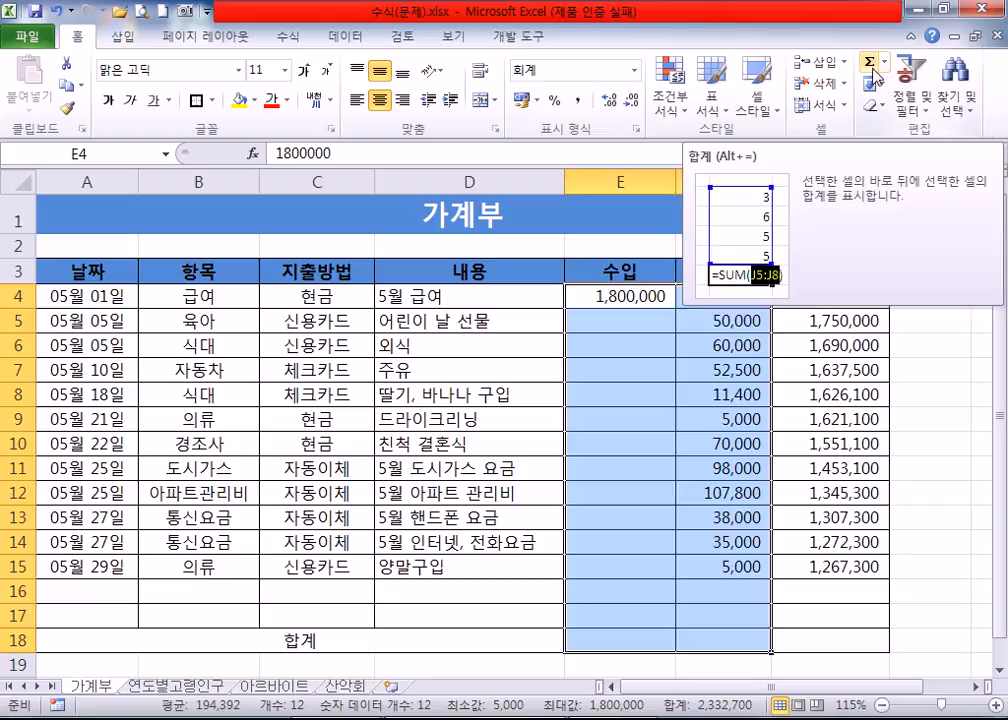
pyautogui.click(277, 36)
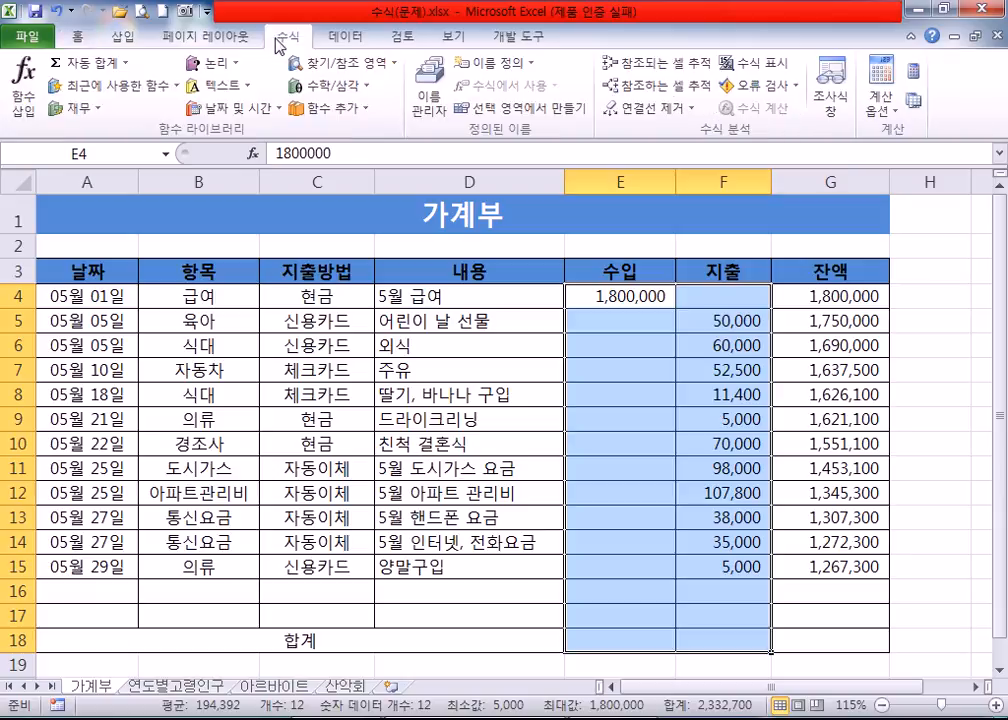
pyautogui.click(60, 62)
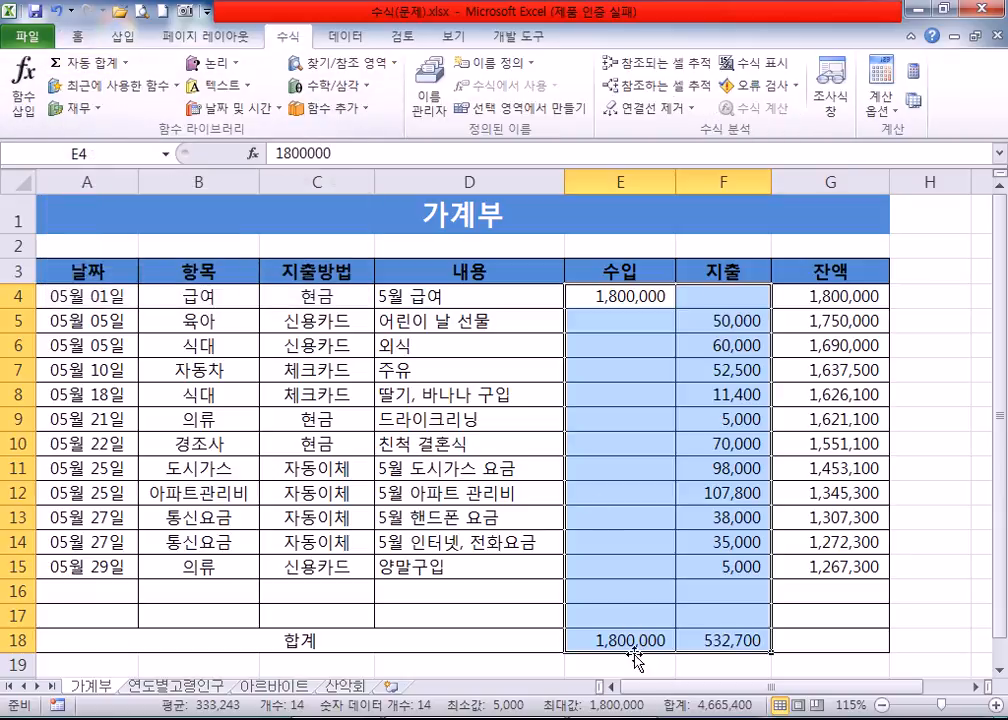
# Enter the formula =E18-F18 in G18 to calculate the 합계 row's balance from total income and total expenses.
pyautogui.scroll(-3, 735, 641)
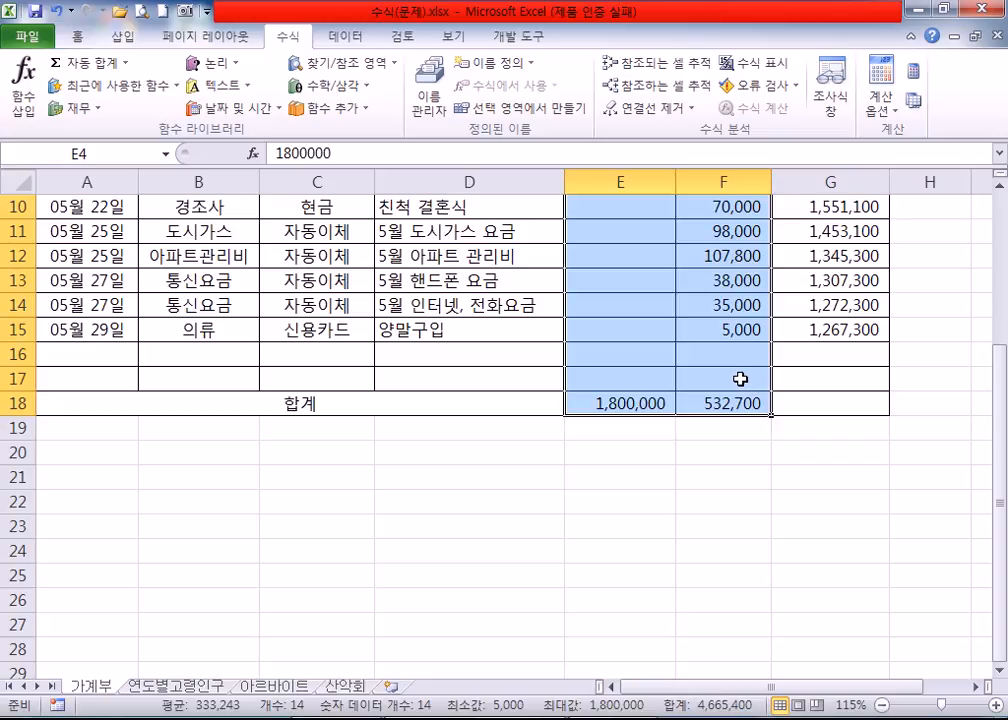
pyautogui.click(829, 403)
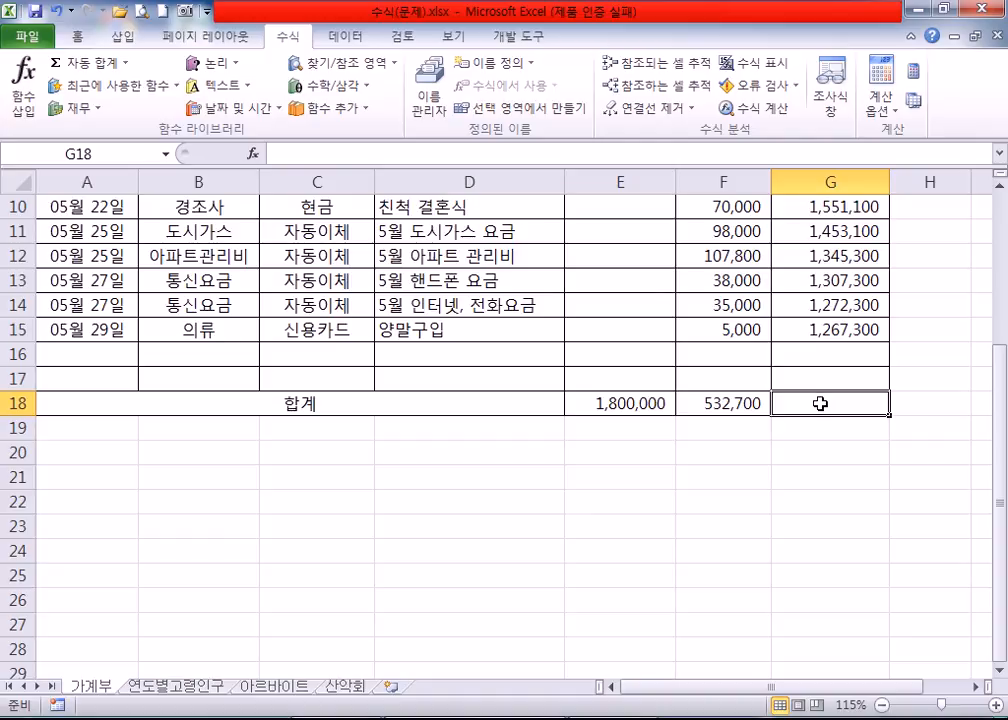
pyautogui.write('=')
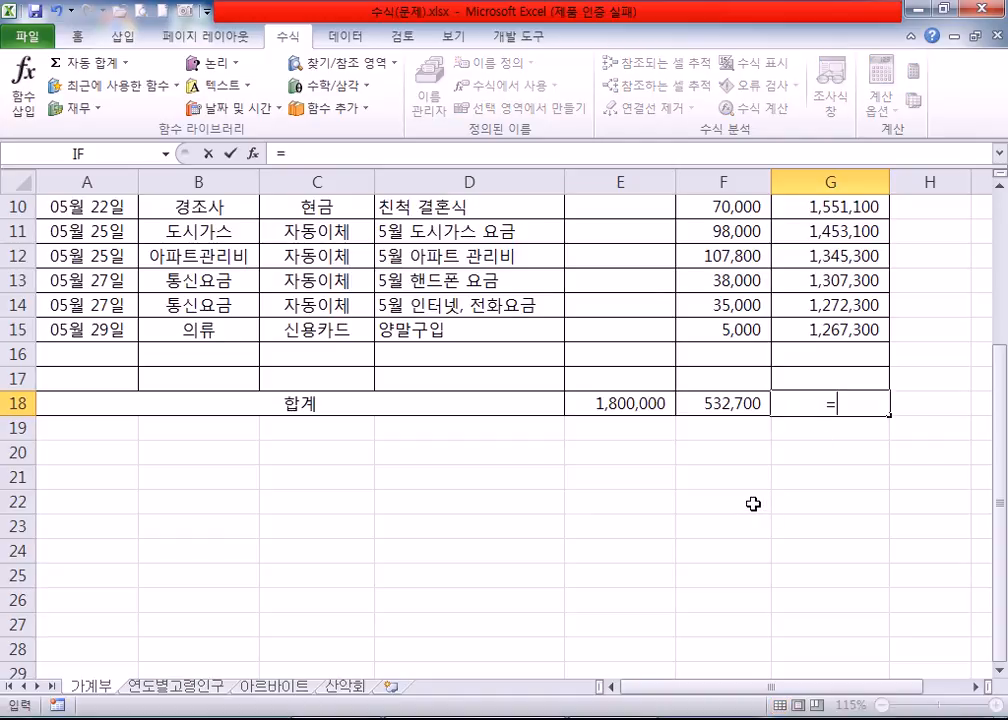
pyautogui.click(607, 403)
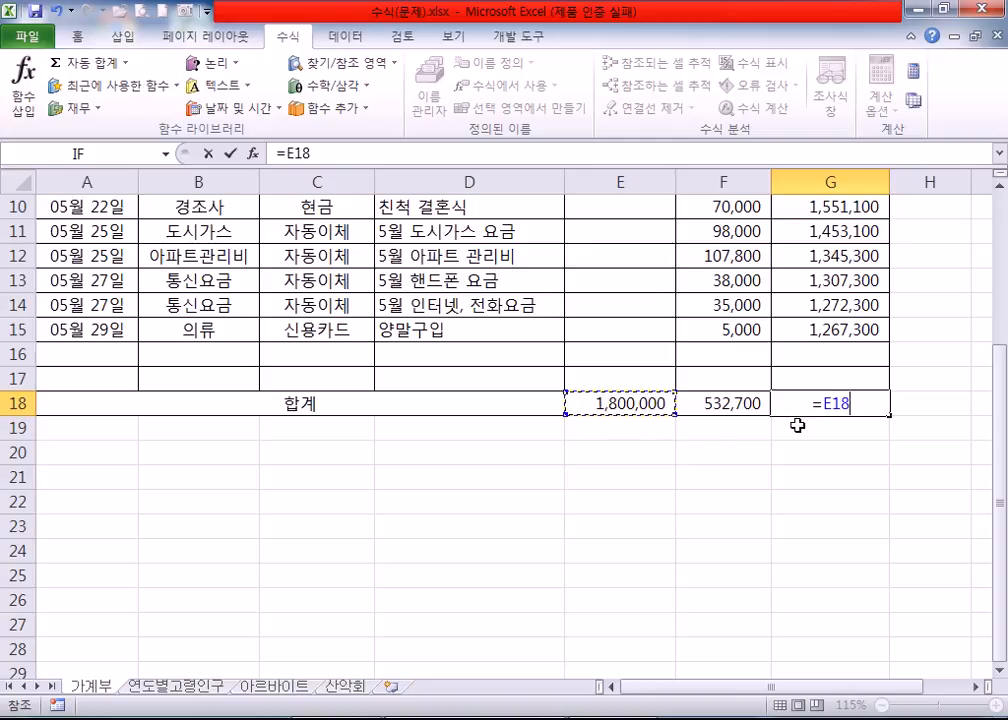
pyautogui.write('-')
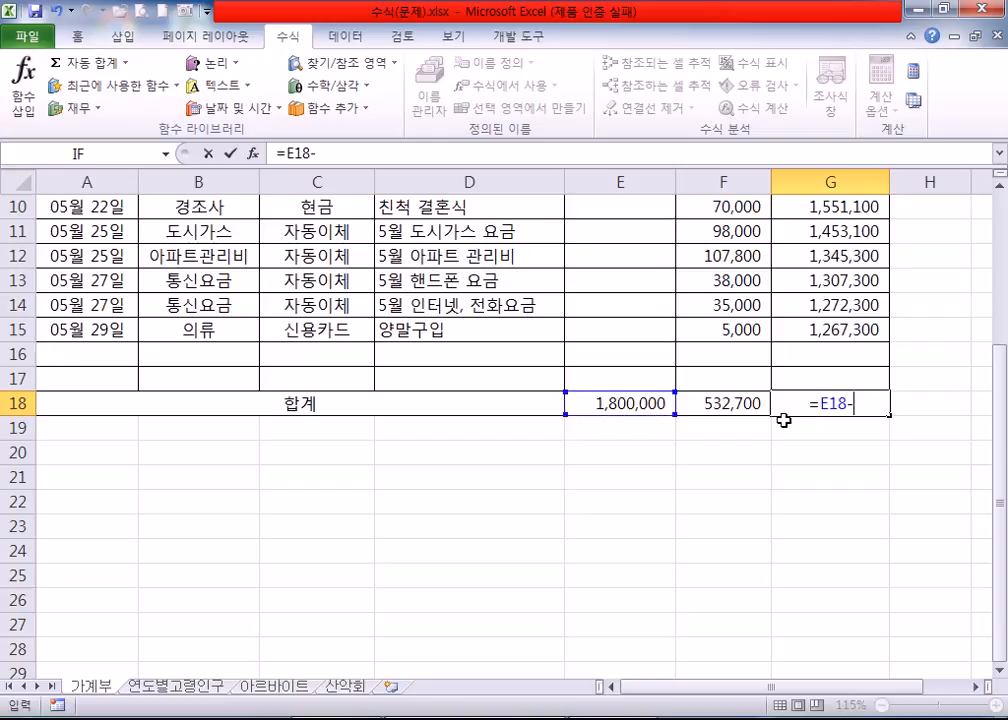
pyautogui.click(742, 405)
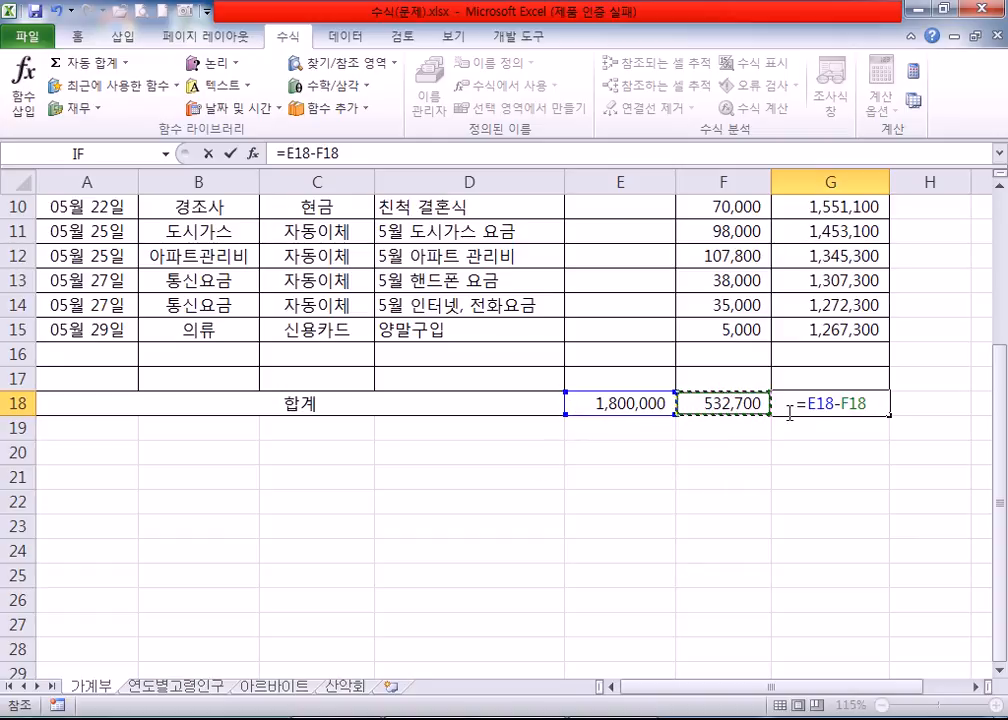
pyautogui.press('Return')
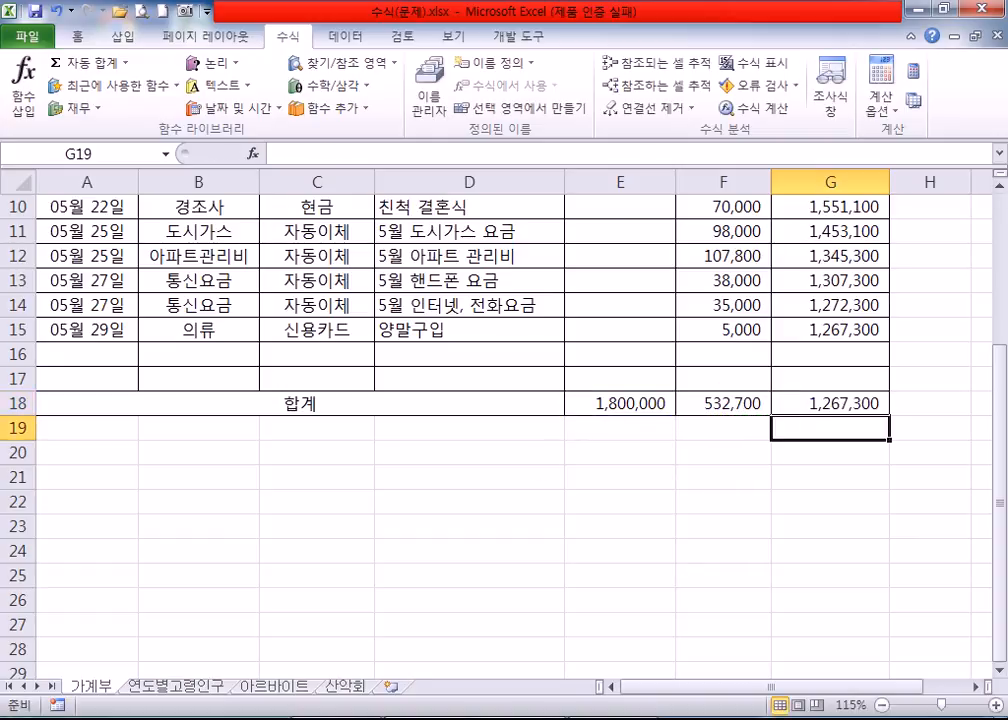
# Compare the G18 balance formula with the running-balance formulas in G5 and G15 and the sums in E18 and F18.
pyautogui.click(841, 404)
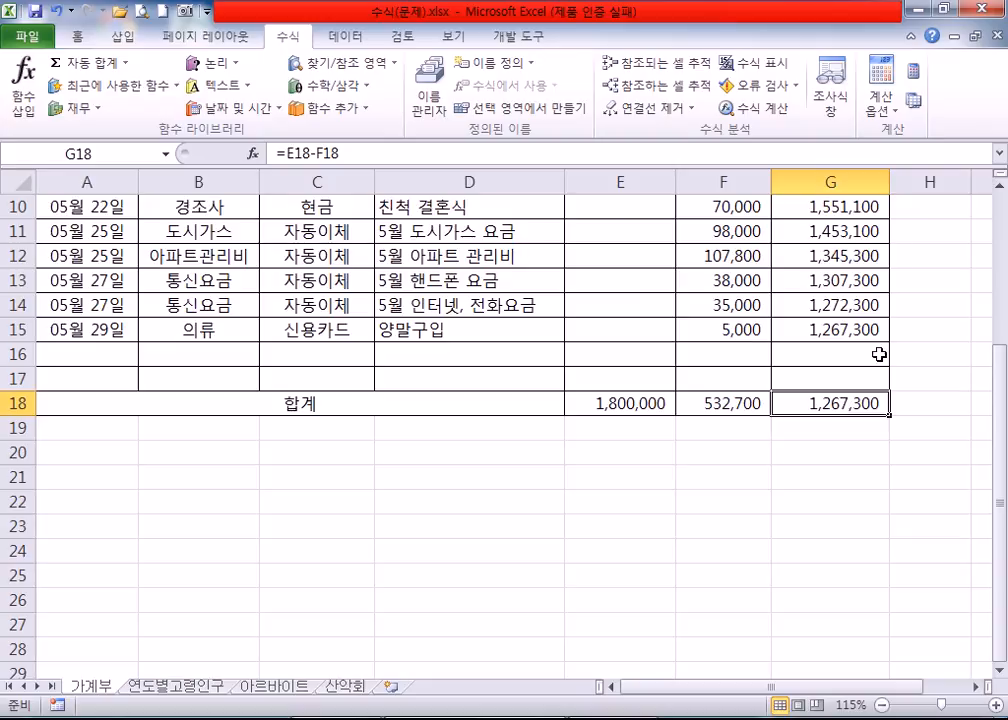
pyautogui.click(862, 329)
pyautogui.click(845, 403)
pyautogui.click(846, 331)
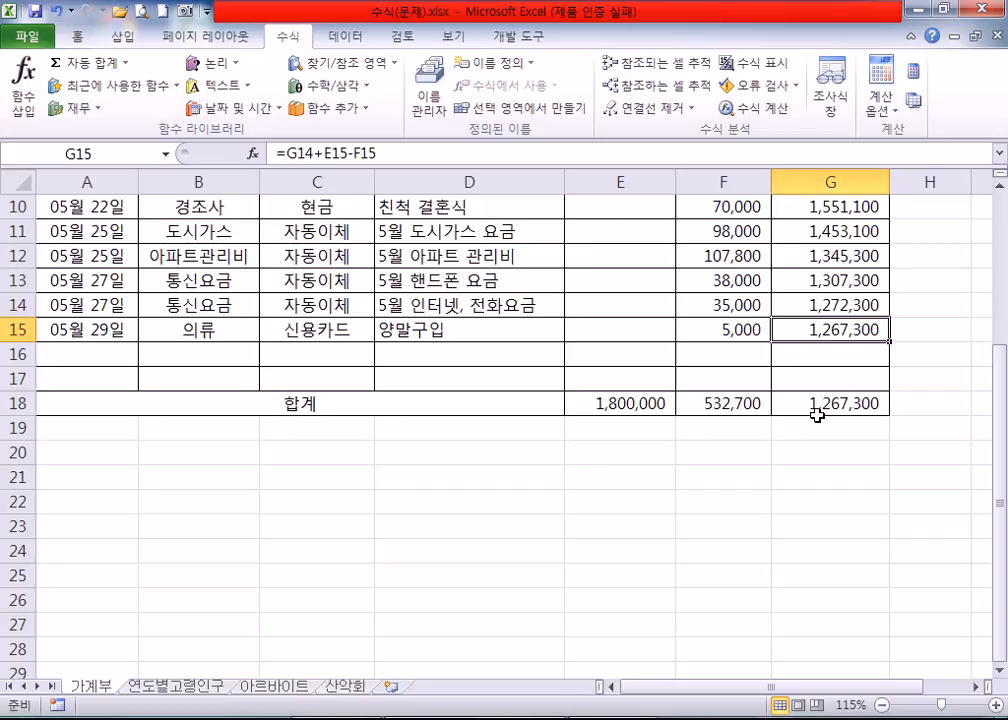
pyautogui.scroll(2, 810, 414)
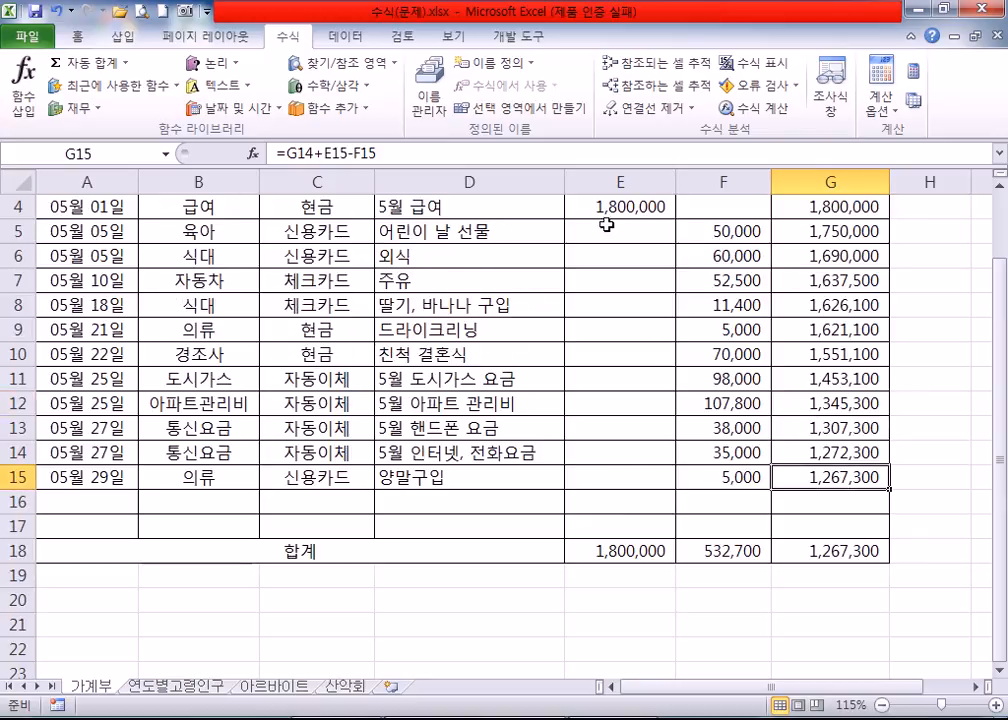
pyautogui.click(640, 549)
pyautogui.click(700, 550)
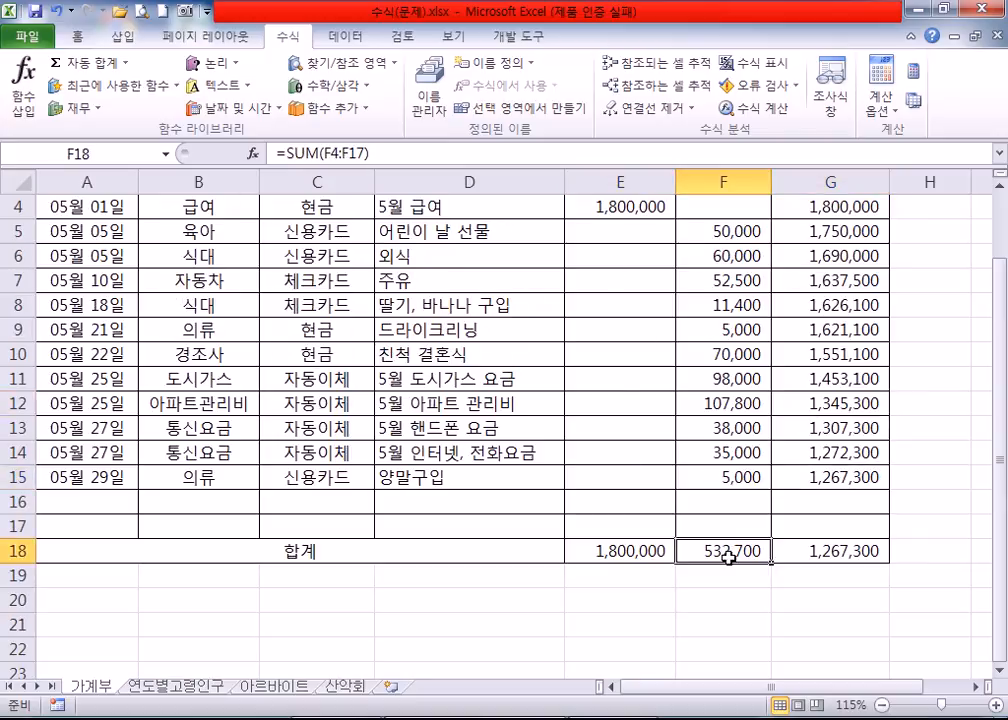
pyautogui.scroll(1, 800, 380)
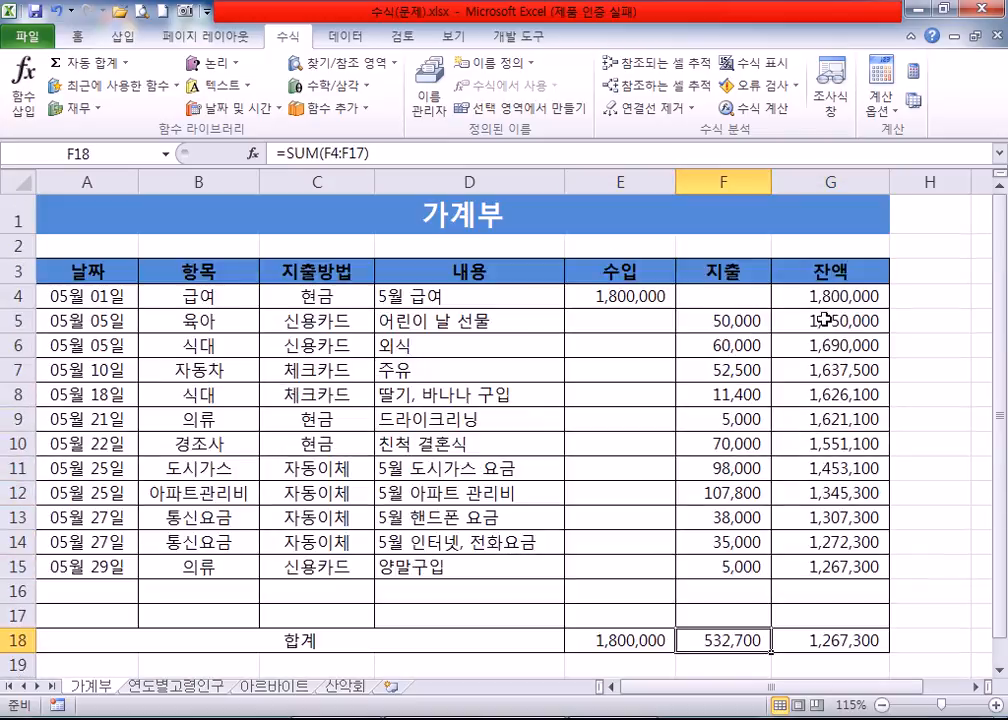
pyautogui.click(826, 314)
pyautogui.scroll(-2, 821, 344)
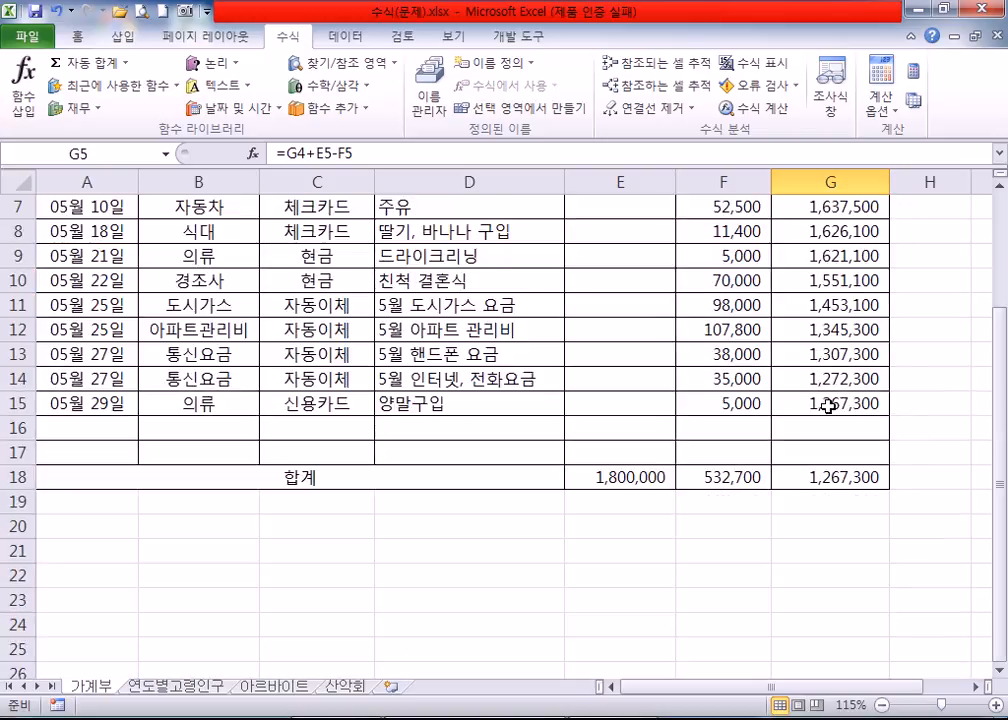
pyautogui.click(822, 408)
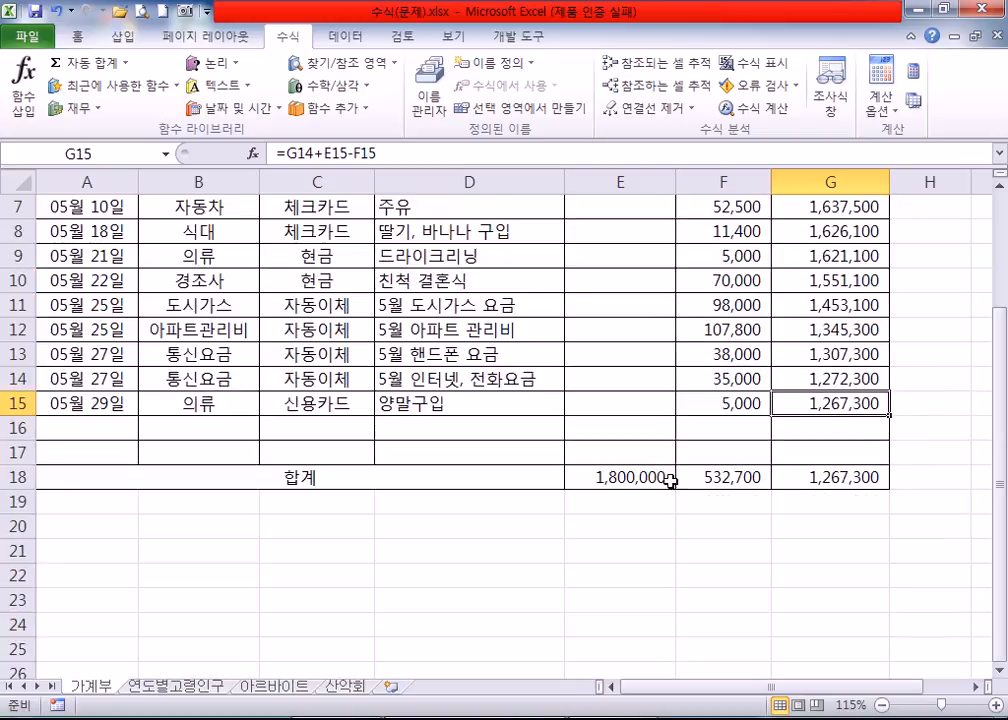
pyautogui.click(820, 480)
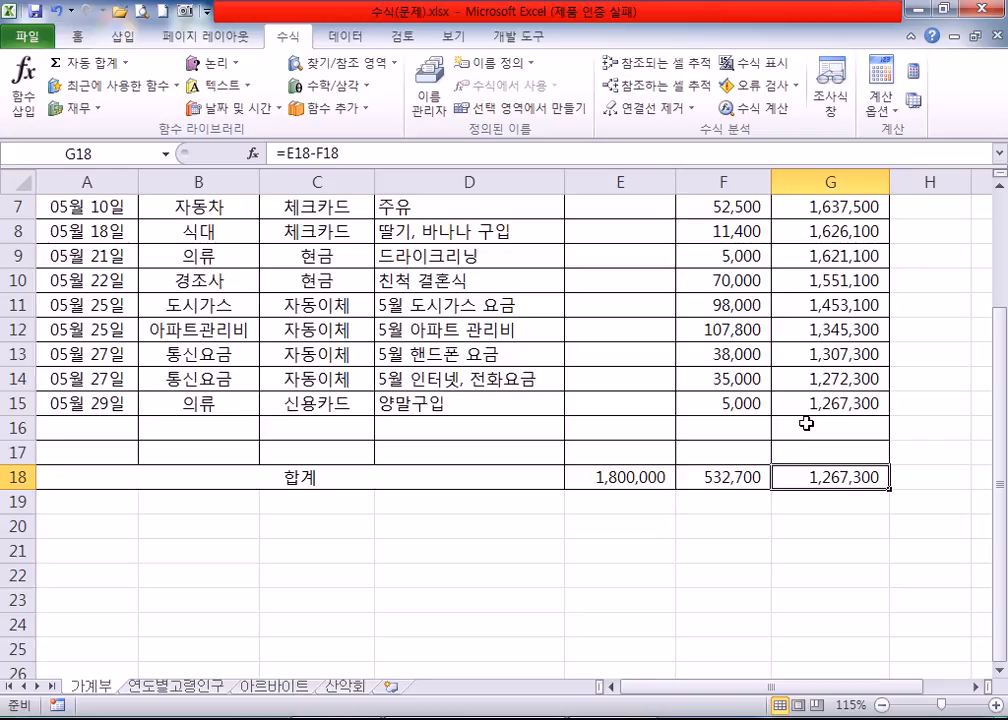
pyautogui.scroll(-1, 801, 430)
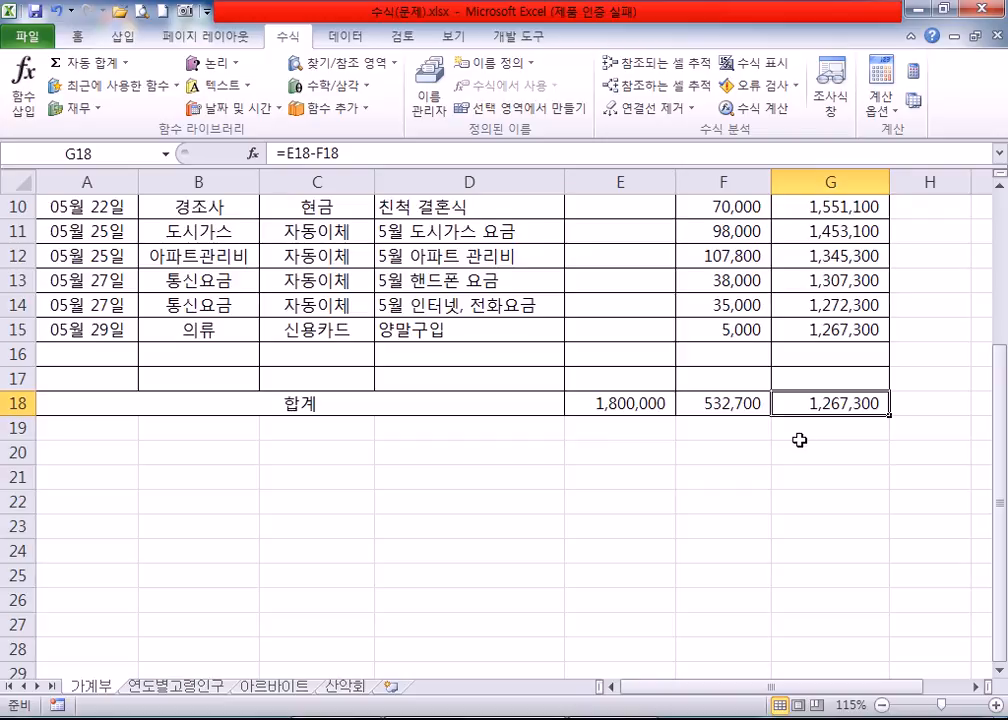
# Review the income and expense entries against the 합계 row and recheck the final balances in G15 and G18.
pyautogui.scroll(3, 799, 440)
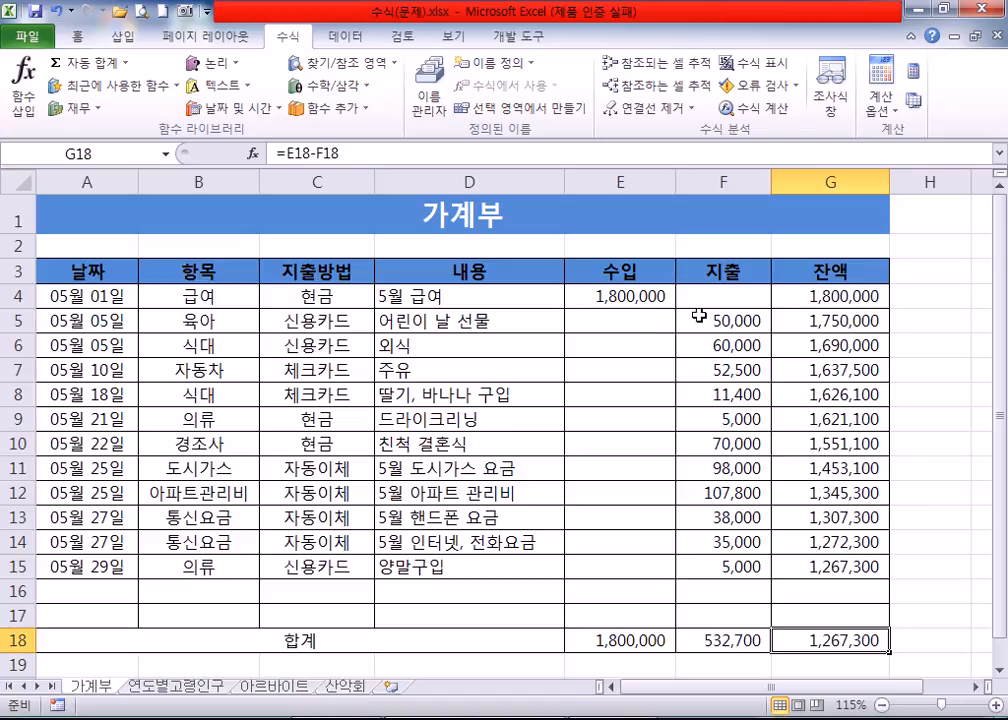
pyautogui.scroll(-1, 748, 607)
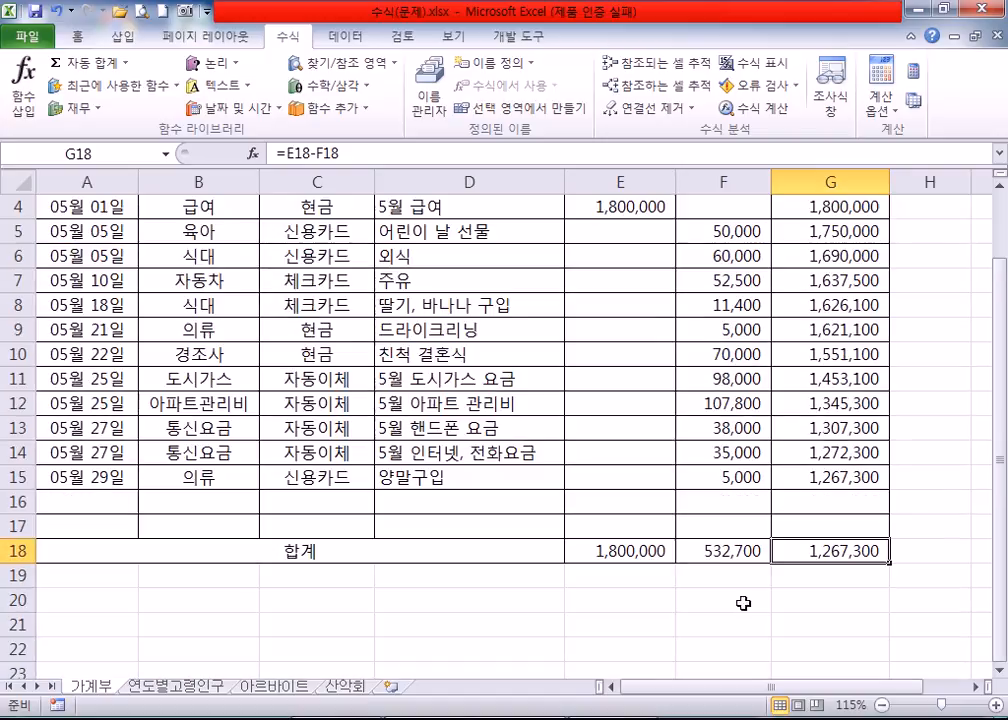
pyautogui.moveTo(641, 262); pyautogui.dragTo(609, 441)
pyautogui.moveTo(722, 329); pyautogui.dragTo(722, 428)
pyautogui.click(652, 542)
pyautogui.click(805, 542)
pyautogui.click(798, 486)
pyautogui.click(799, 551)
pyautogui.scroll(-1, 838, 518)
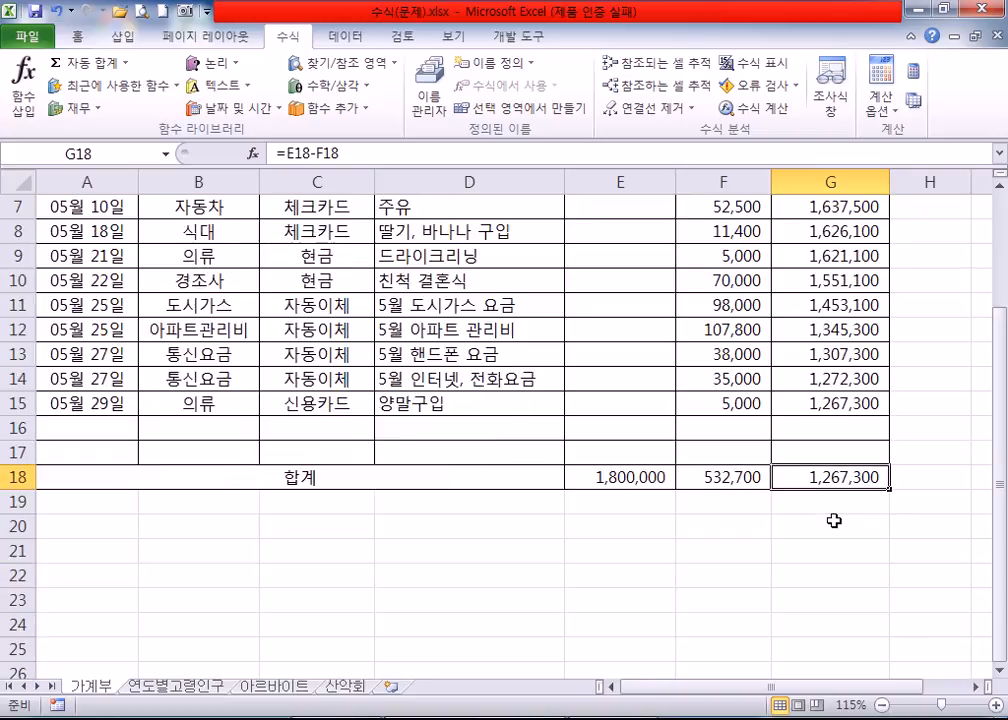
pyautogui.scroll(-2, 834, 520)
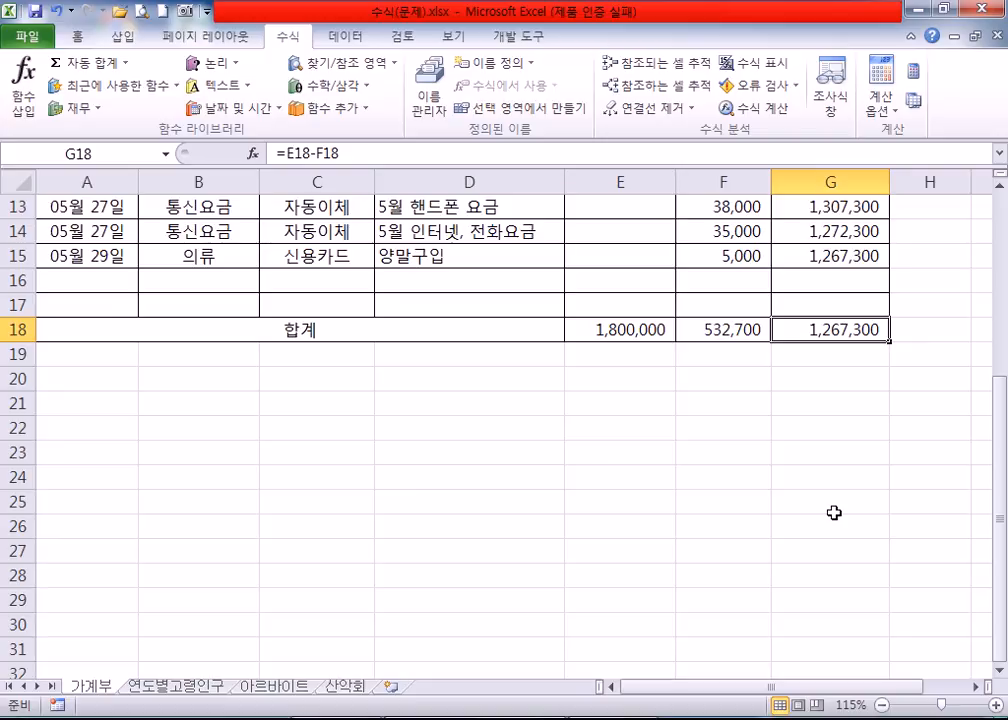
# Open the income total formula in E18 and reproduce it as =SUM(E4:E17) below the operator notes in Notepad.
pyautogui.click(603, 331)
pyautogui.doubleClick(603, 331)
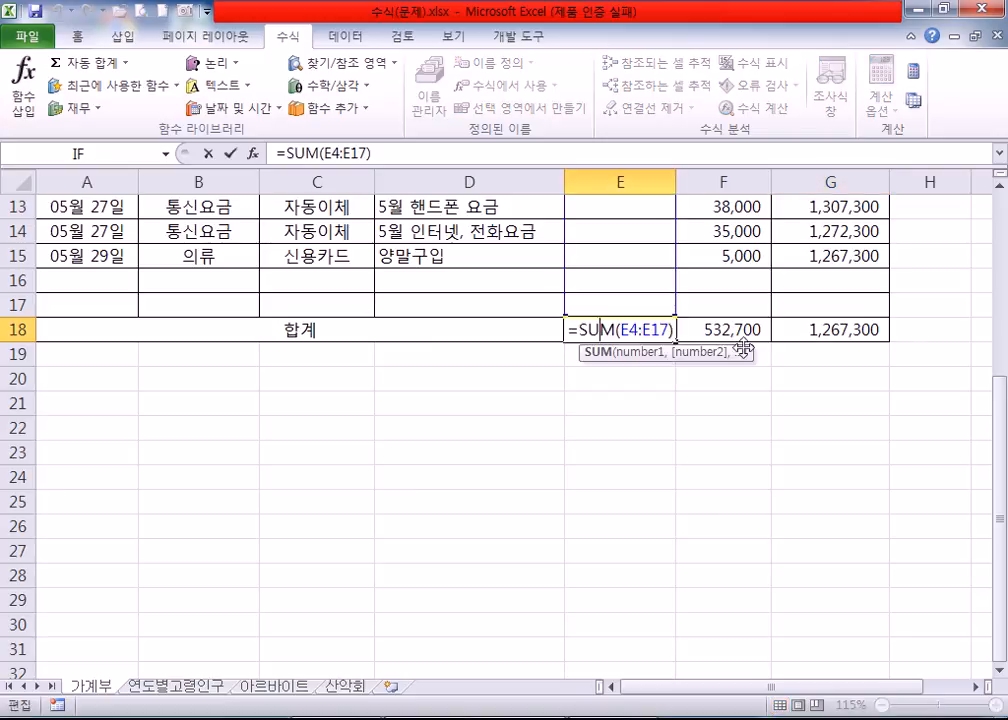
pyautogui.moveTo(579, 329); pyautogui.dragTo(656, 331)
pyautogui.moveTo(567, 331); pyautogui.dragTo(660, 323)
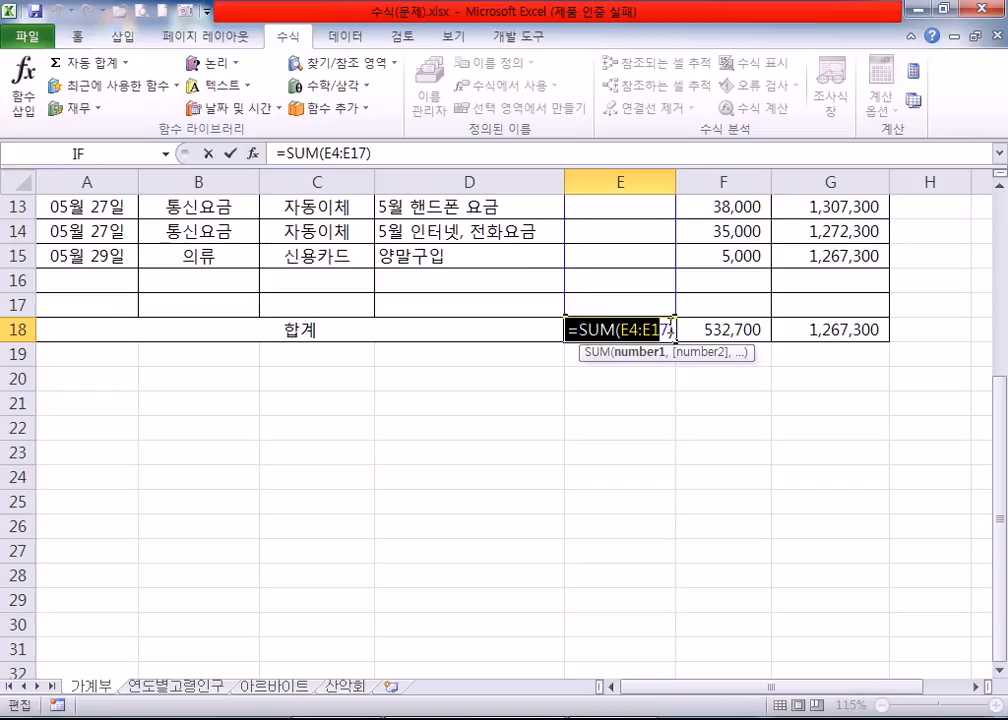
pyautogui.hotkey('alt', 'Tab')
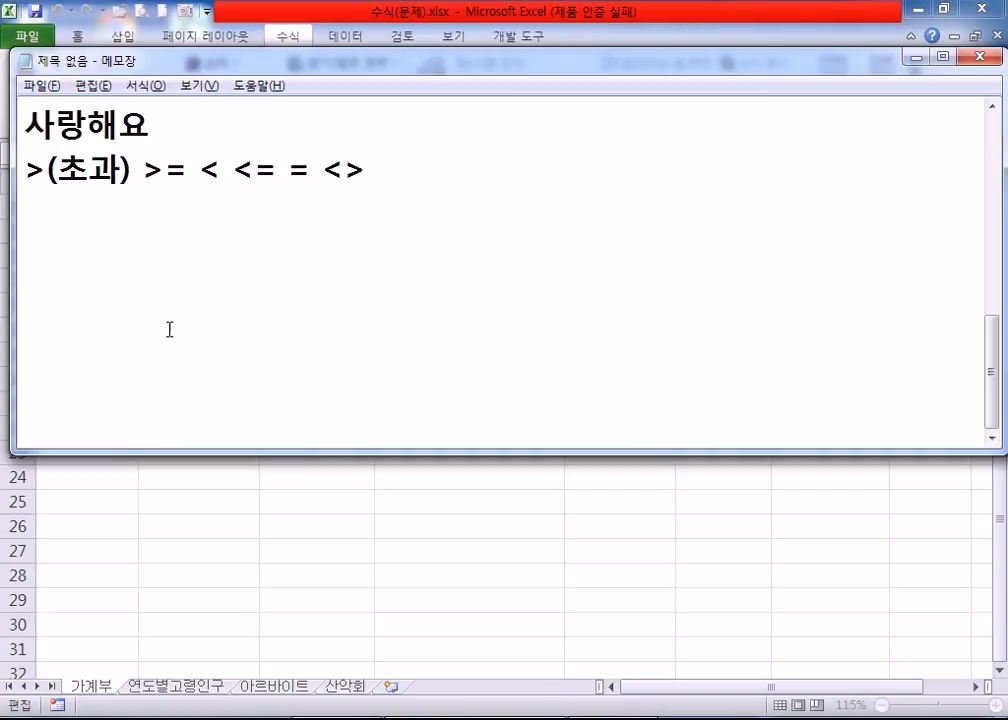
pyautogui.press('Return')
pyautogui.press('Return')
pyautogui.write('=SUM(E4:E17)')
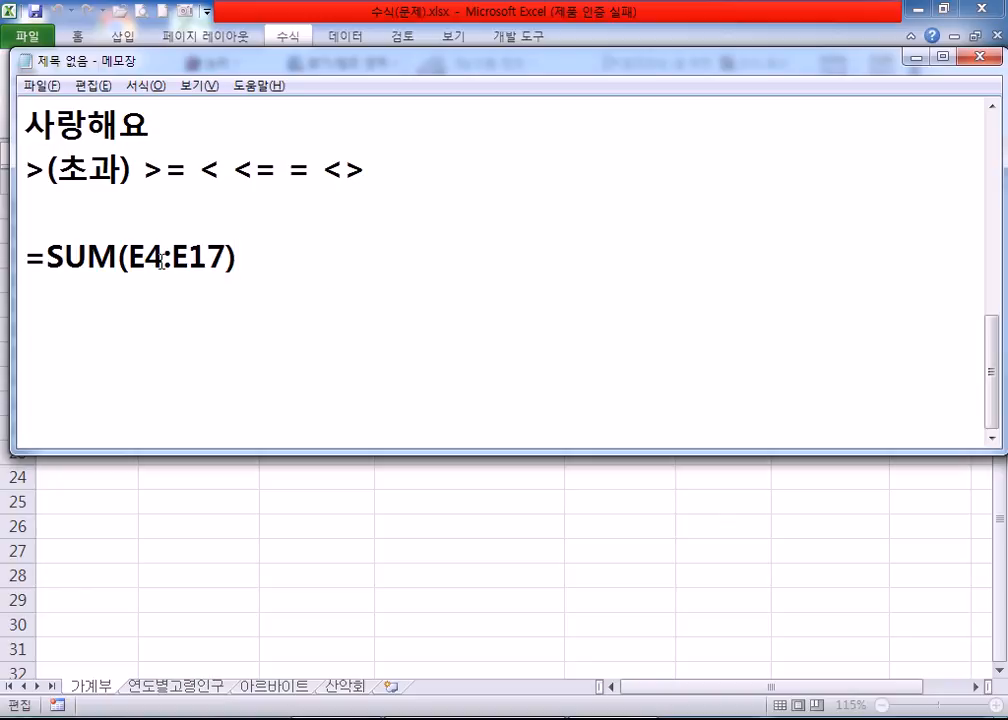
# Return to Excel to examine the sum formulas in E18 and F18, and switch back to the Notepad notes.
pyautogui.hotkey('alt', 'Tab')
pyautogui.click(619, 326)
pyautogui.scroll(4, 619, 300)
pyautogui.scroll(-4, 615, 270)
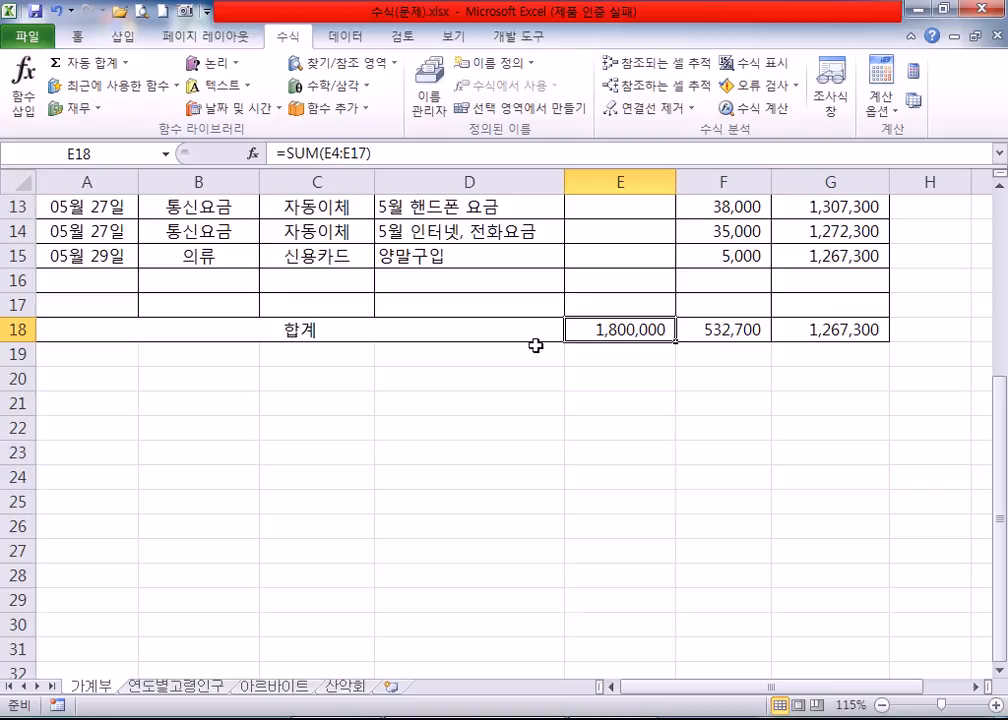
pyautogui.click(711, 331)
pyautogui.click(623, 330)
pyautogui.hotkey('alt', 'Tab')
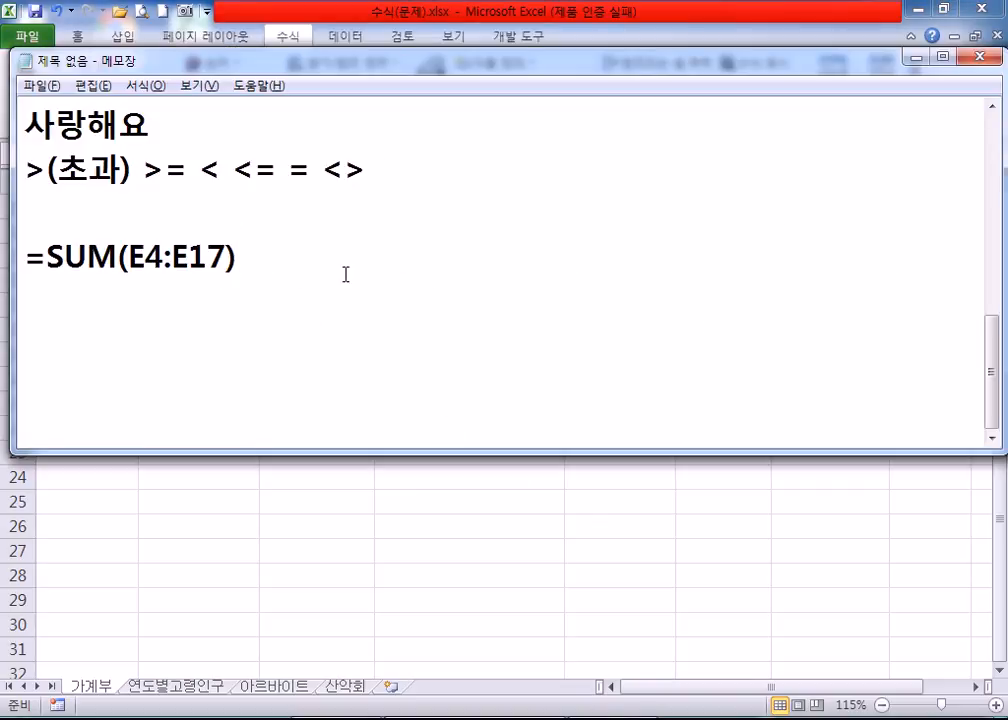
# Examine the equals sign, function name, E4:E17 range and colon of the =SUM(E4:E17) formula in Notepad.
pyautogui.press('Return')
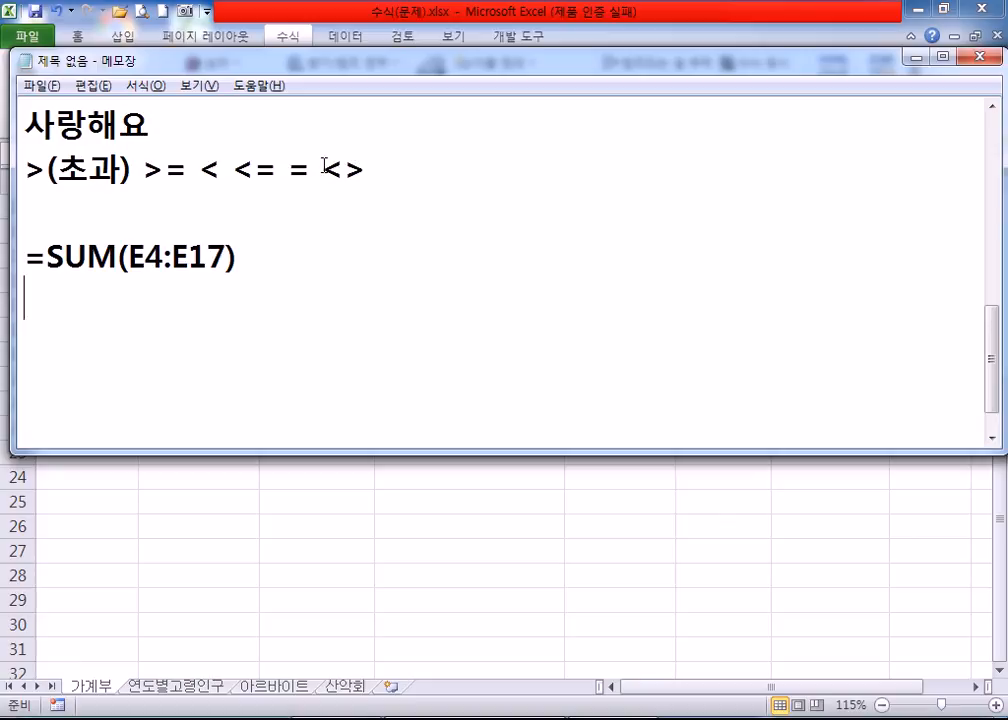
pyautogui.click(30, 259)
pyautogui.hotkey('shift', 'Right')
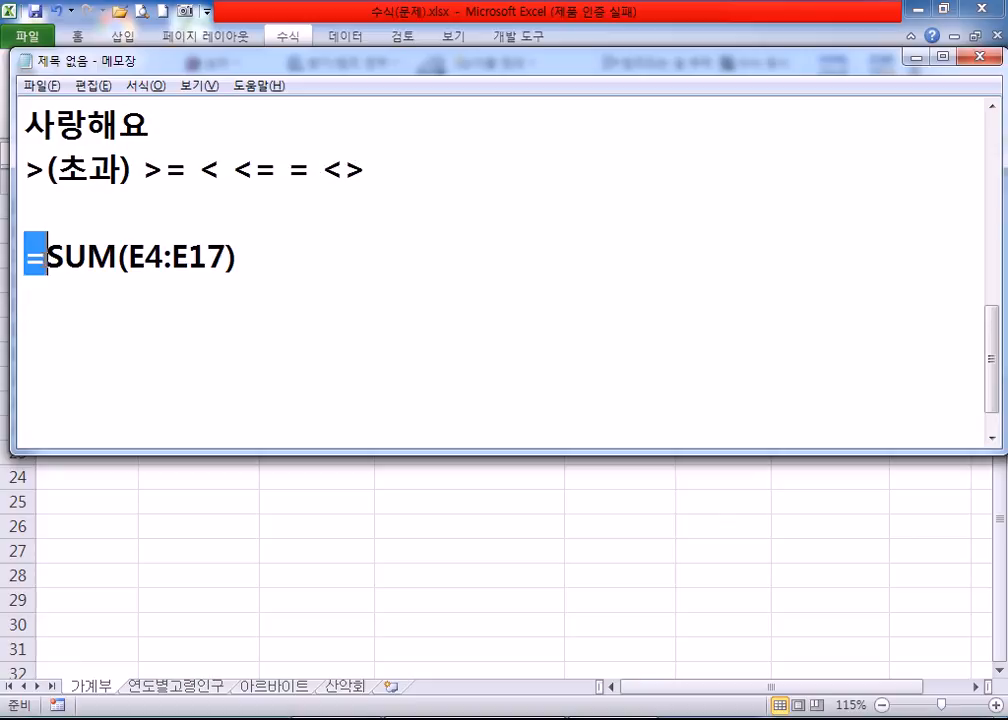
pyautogui.click(43, 291)
pyautogui.moveTo(46, 257); pyautogui.dragTo(121, 259)
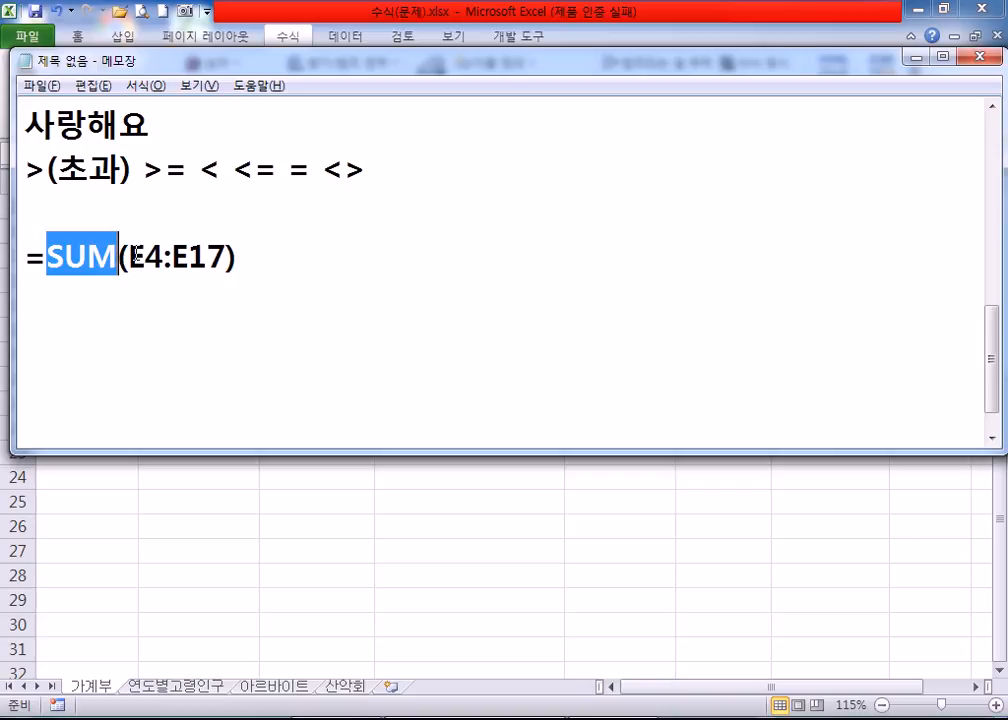
pyautogui.moveTo(128, 257); pyautogui.dragTo(229, 261)
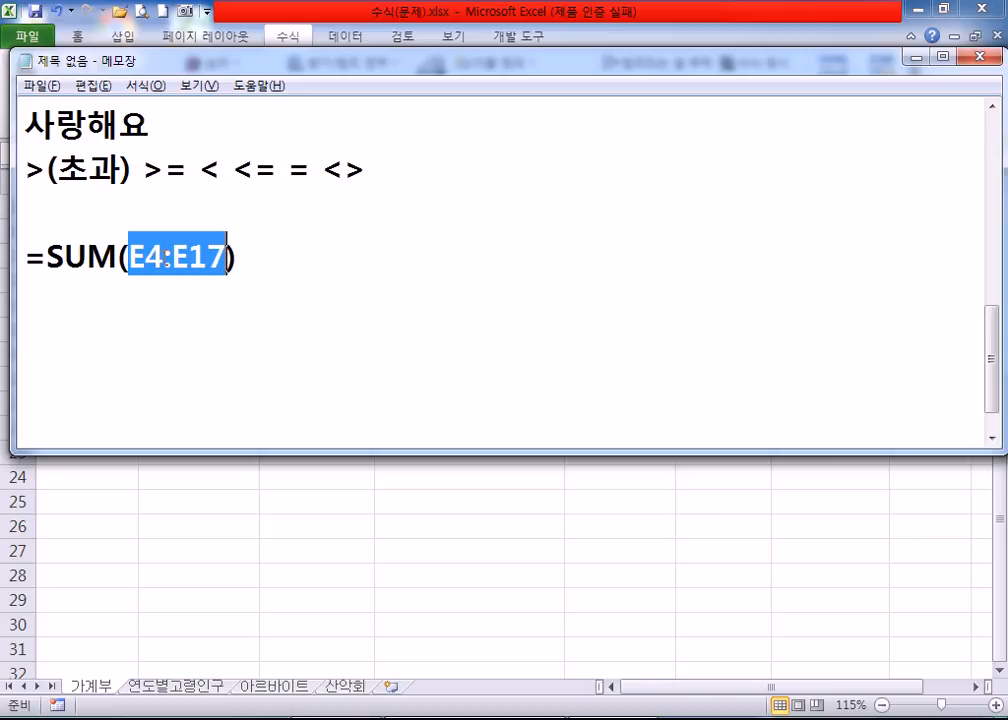
pyautogui.moveTo(163, 258); pyautogui.dragTo(171, 258)
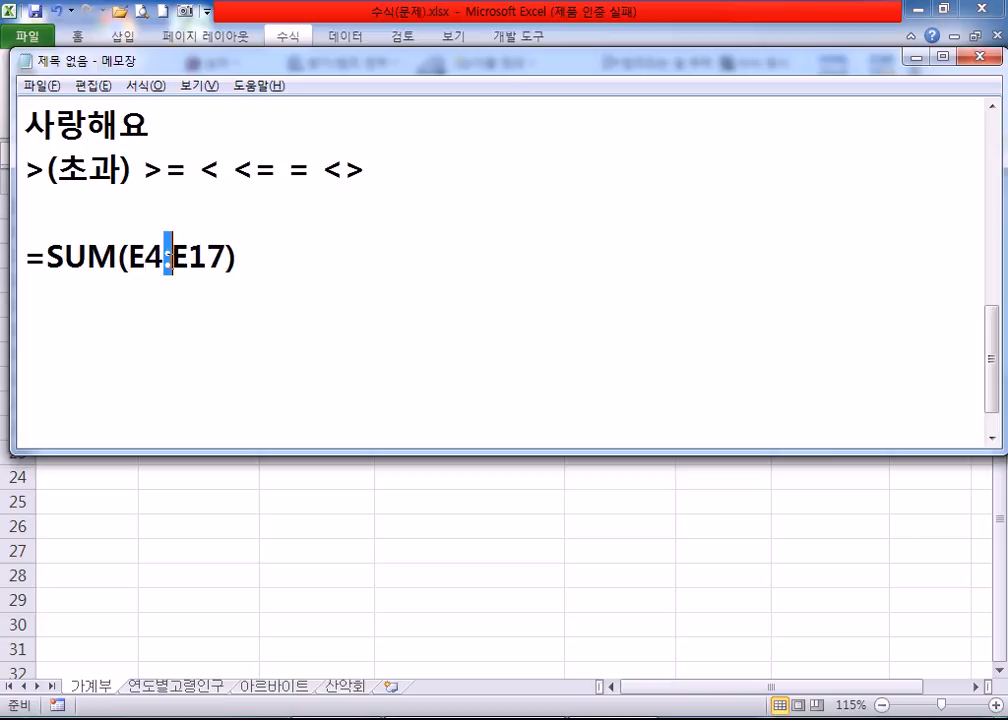
# Duplicate the =SUM(E4:E17) line directly below it and replace the copy's colon with two dots.
pyautogui.moveTo(28, 258); pyautogui.dragTo(29, 295)
pyautogui.hotkey('ctrl', 'c')
pyautogui.hotkey('ctrl', 'v')
pyautogui.hotkey('ctrl', 'v')
pyautogui.moveTo(138, 300); pyautogui.dragTo(148, 300)
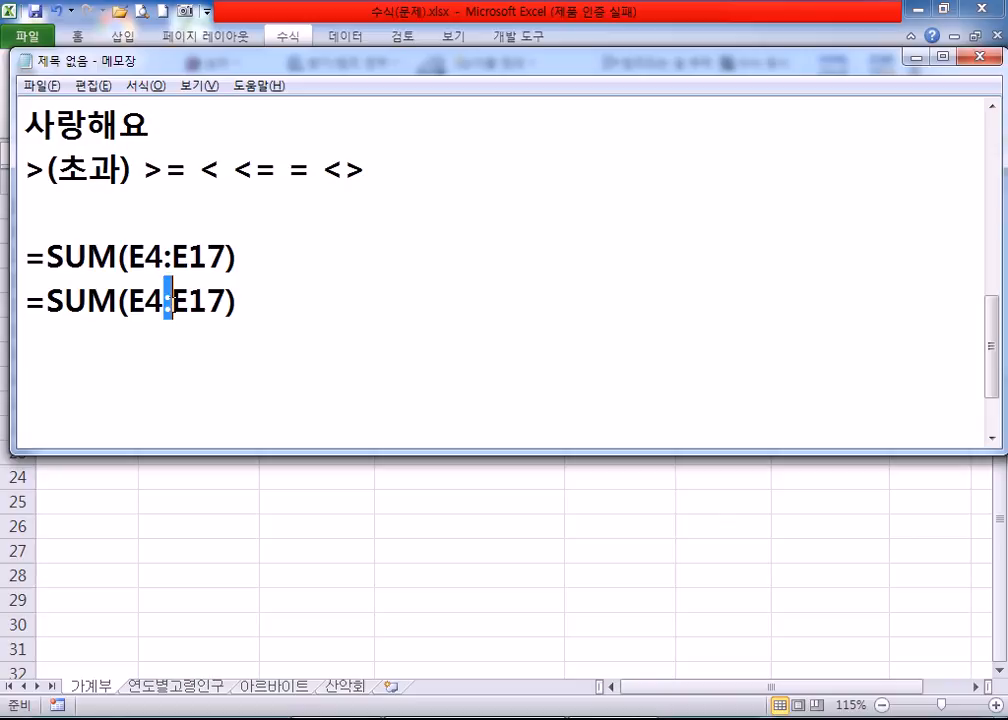
pyautogui.write('..')
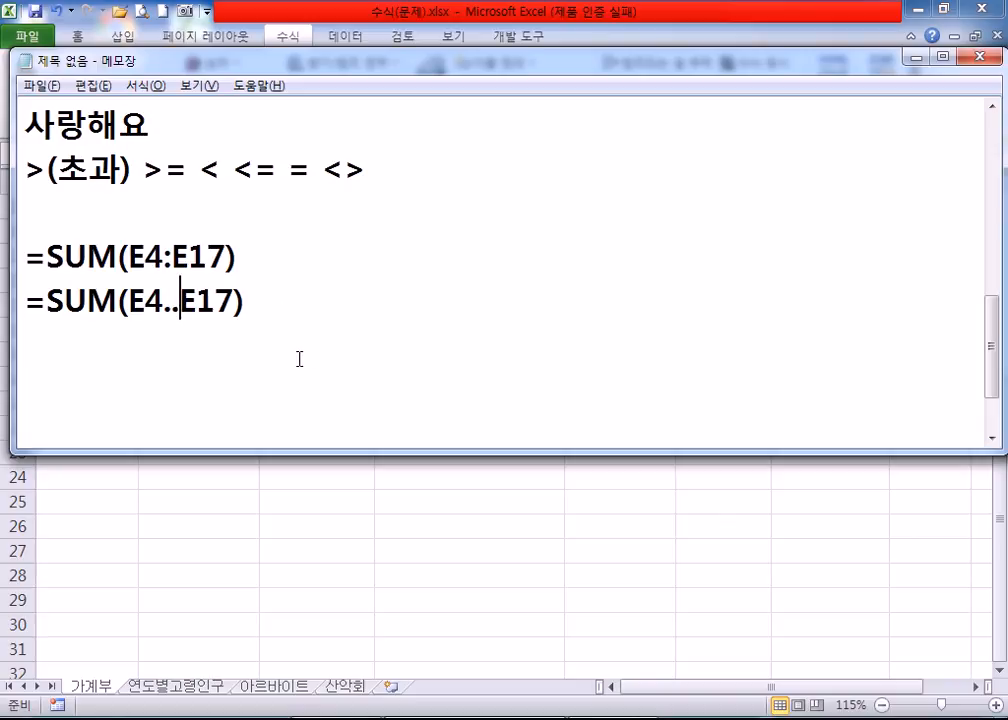
# Compare the colon in the first SUM formula with the two dots in the second one.
pyautogui.moveTo(128, 300); pyautogui.dragTo(234, 300)
pyautogui.click(264, 314)
pyautogui.moveTo(164, 262); pyautogui.dragTo(172, 262)
pyautogui.moveTo(164, 305); pyautogui.dragTo(180, 305)
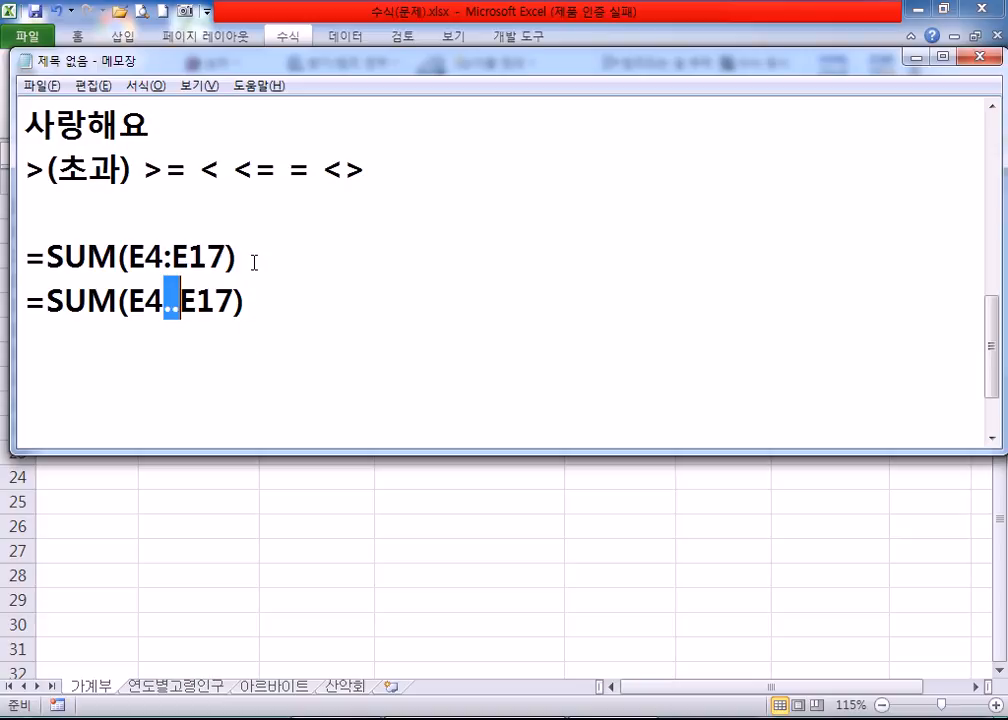
pyautogui.moveTo(163, 258)
pyautogui.mouseDown()
pyautogui.moveTo(173, 258)
pyautogui.moveTo(163, 258)
pyautogui.mouseUp()
# Switch to Excel and select the income cells E4:E17 to examine the range the formula covers.
pyautogui.hotkey('alt', 'Tab')
pyautogui.scroll(4, 469, 250)
pyautogui.click(602, 296)
pyautogui.moveTo(602, 296); pyautogui.dragTo(590, 608)
pyautogui.scroll(-2, 483, 372)
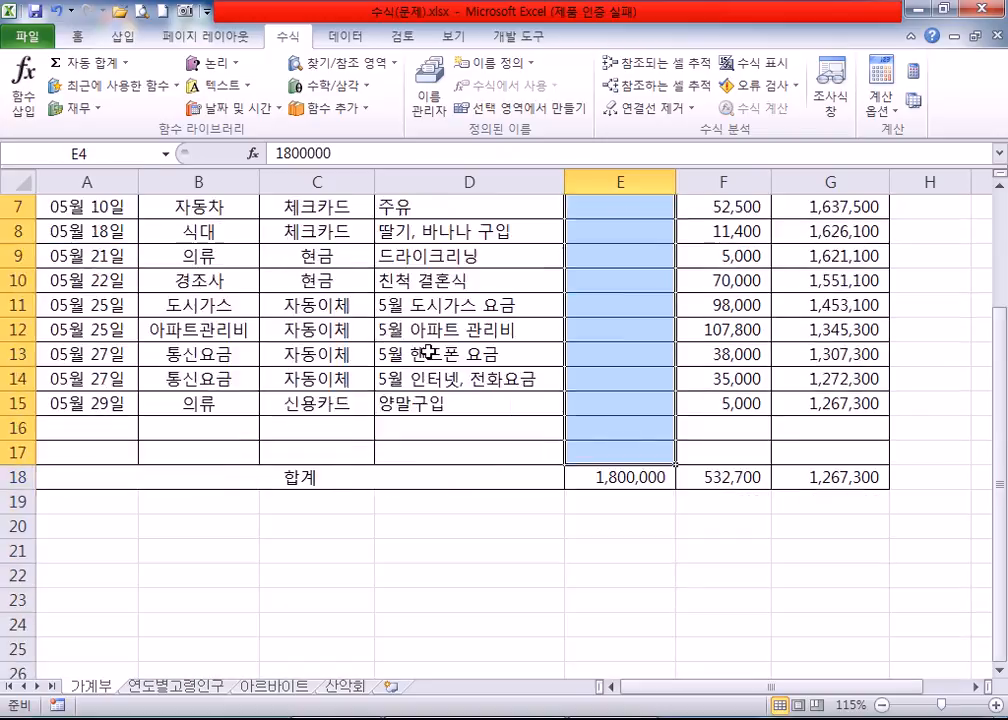
# Return to Notepad and review the function names, the equals sign and the E4:E17 argument of the SUM formulas.
pyautogui.hotkey('alt', 'Tab')
pyautogui.moveTo(118, 257); pyautogui.dragTo(50, 256)
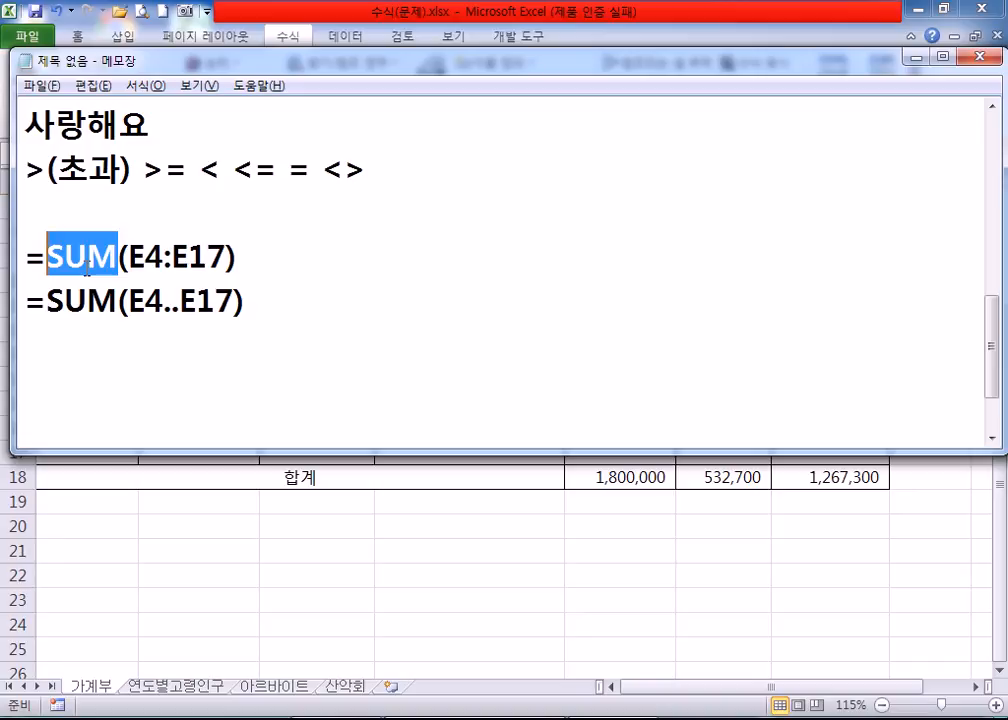
pyautogui.moveTo(46, 258); pyautogui.dragTo(20, 260)
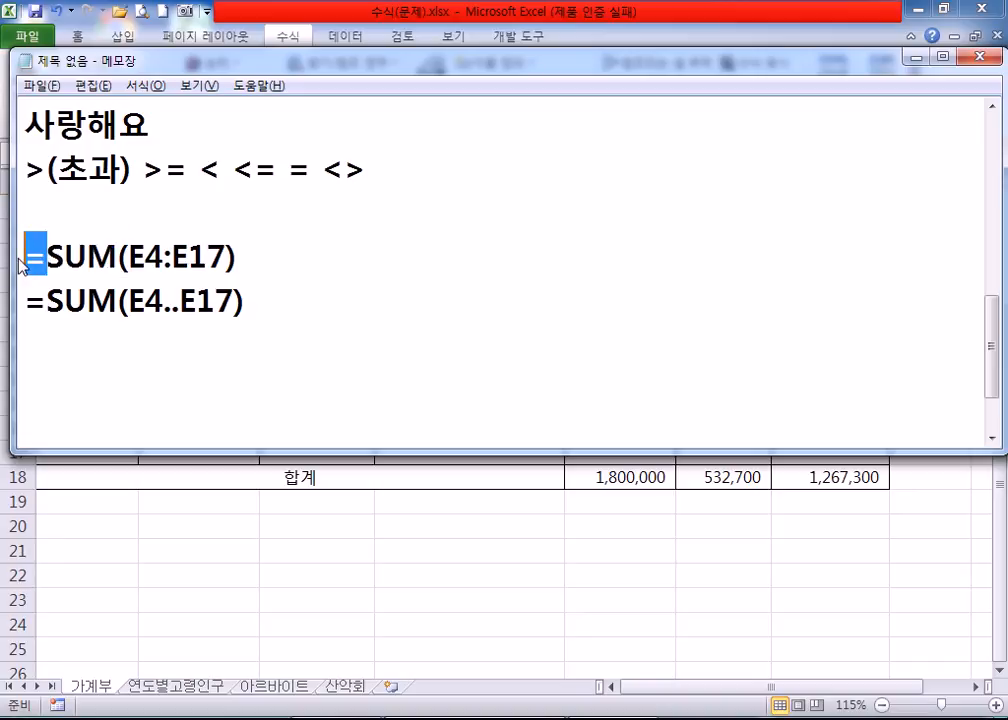
pyautogui.moveTo(46, 300); pyautogui.dragTo(110, 303)
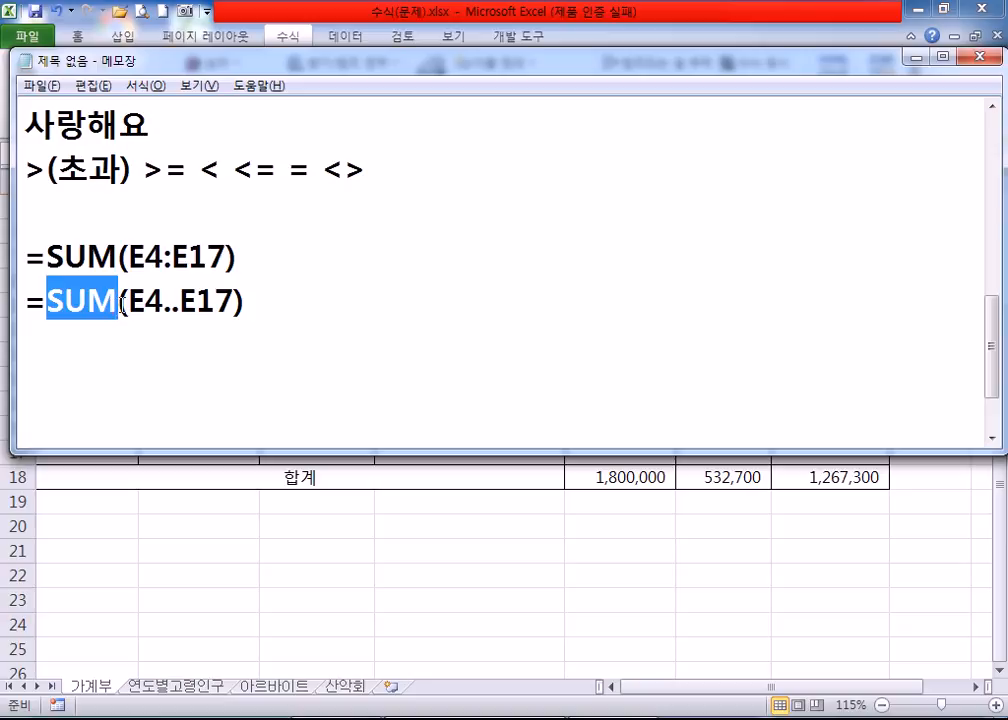
pyautogui.moveTo(129, 257); pyautogui.dragTo(227, 255)
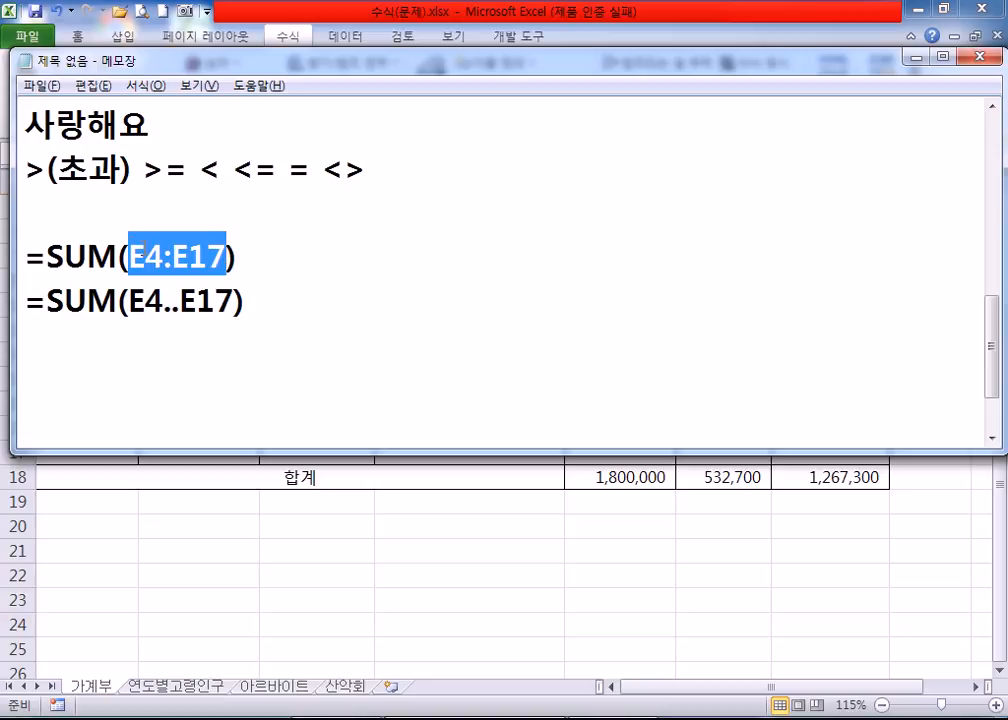
# Change the second formula to =SUM(E4,E17) and compare its arguments with the colon range above.
pyautogui.moveTo(163, 303); pyautogui.dragTo(182, 308)
pyautogui.write(',')
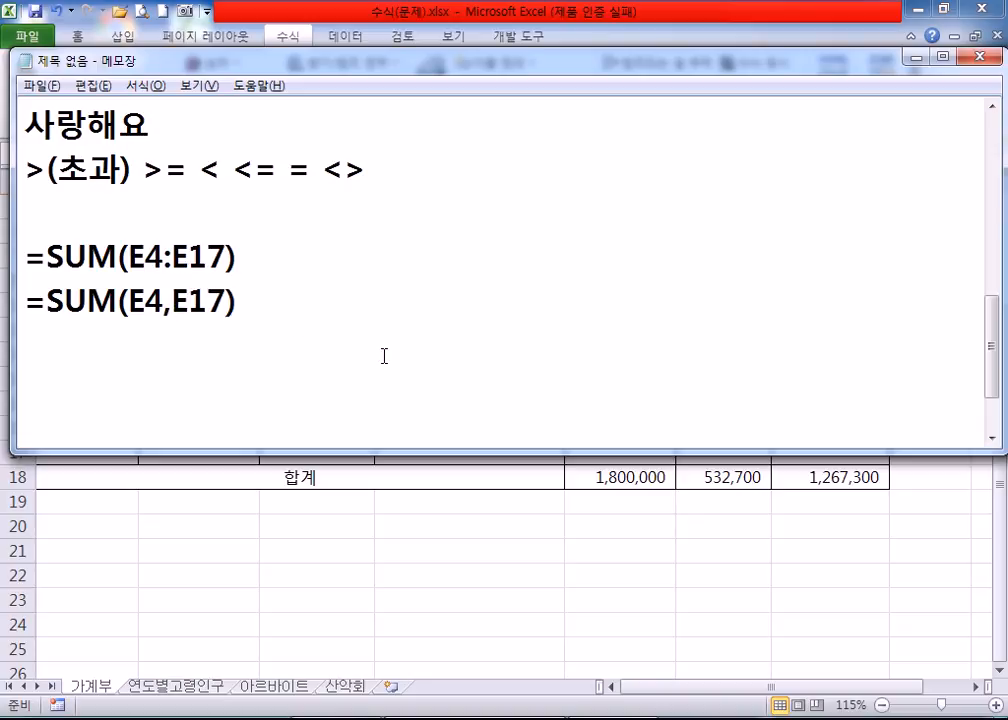
pyautogui.scroll(-1, 285, 349)
pyautogui.moveTo(128, 212); pyautogui.dragTo(227, 212)
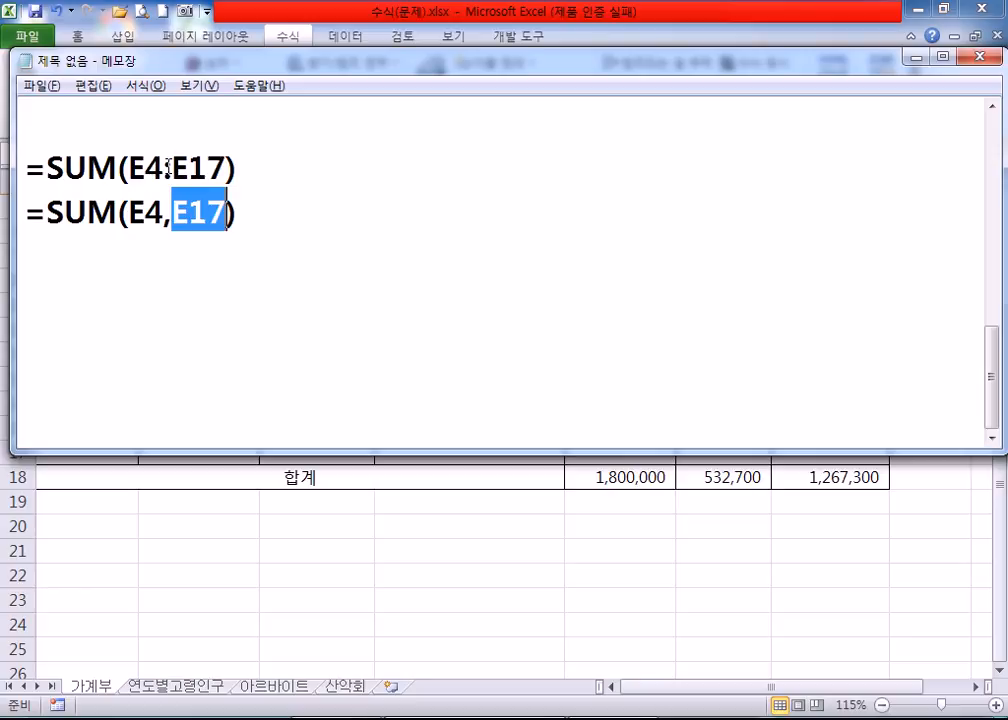
pyautogui.moveTo(163, 168); pyautogui.dragTo(172, 168)
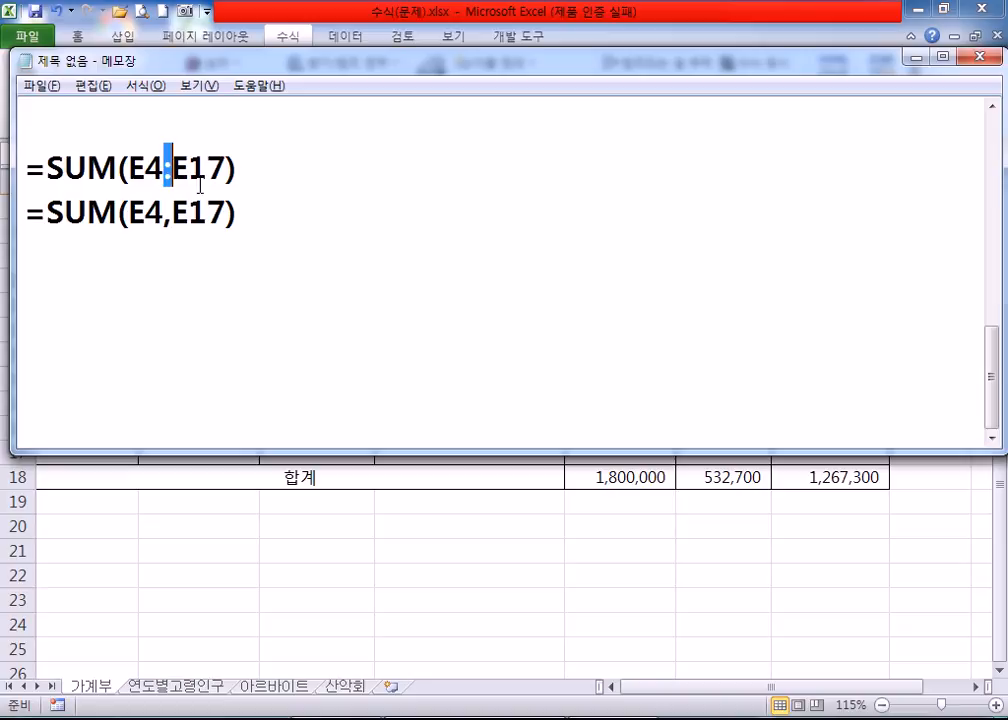
# Start a third formula line in the notes with a SUM of cells A1 to A5 and A10.
pyautogui.click(272, 190)
pyautogui.press('Return')
pyautogui.write('=녀')
pyautogui.press('BackSpace')
pyautogui.press('BackSpace')
pyautogui.press('Hangul')
pyautogui.write('SU')
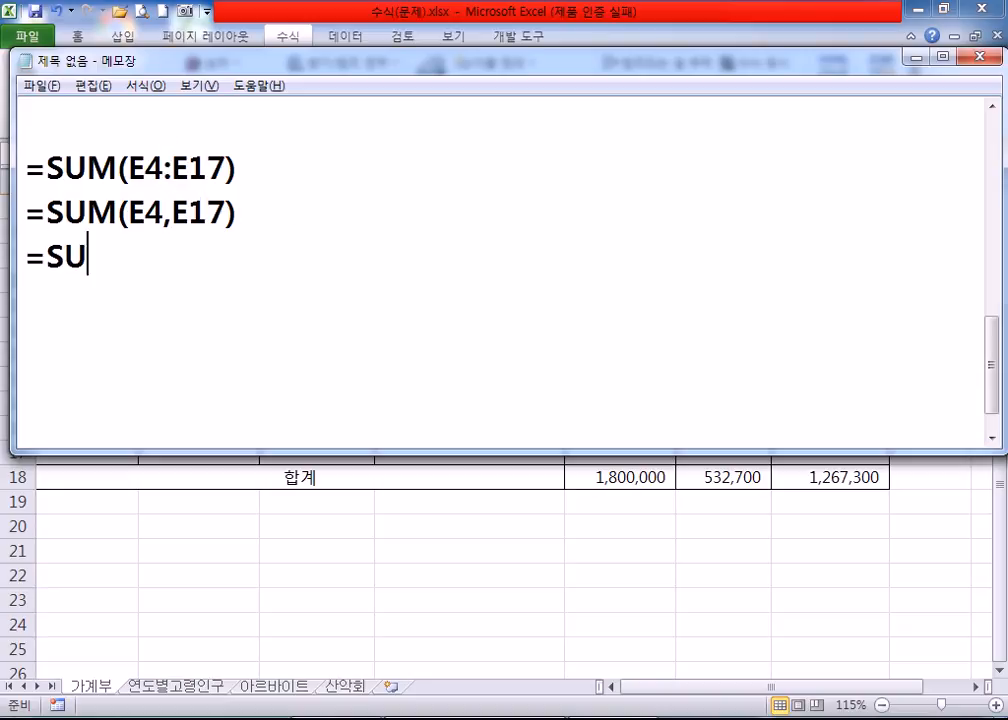
pyautogui.write('M(A1"')
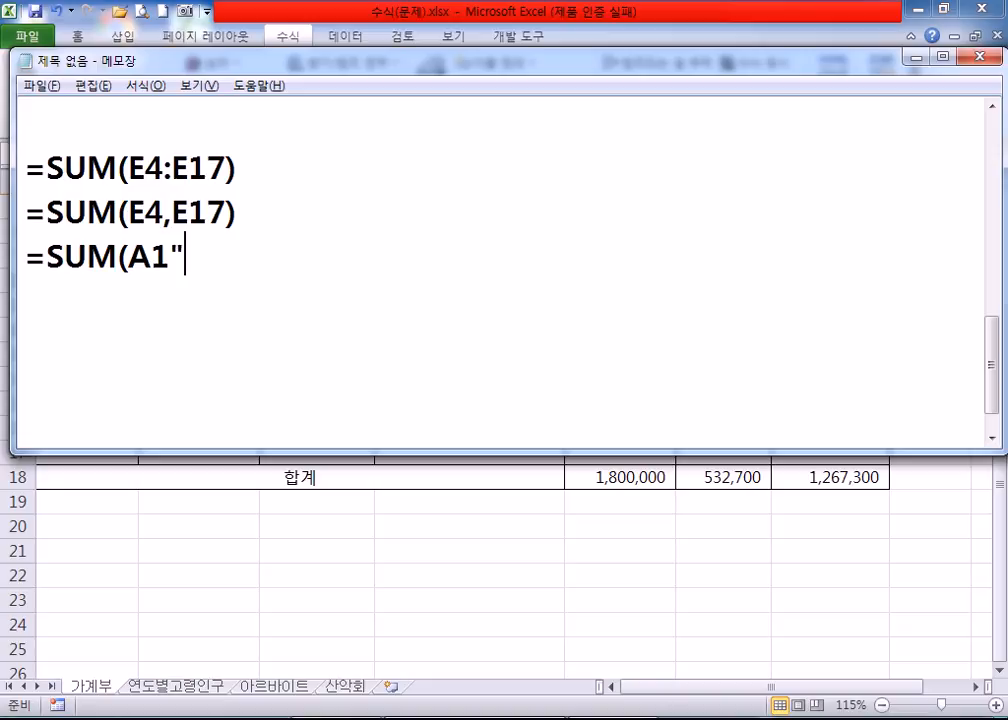
pyautogui.write('A5,A10)')
# Correct the stray quotation mark between A1 and A5 so the line reads =SUM(A1:A5,A10).
pyautogui.press('Left')
pyautogui.press('Left')
pyautogui.press('Left')
pyautogui.press('Left')
pyautogui.press('Left')
pyautogui.press('Left')
pyautogui.press('Left')
pyautogui.press('Left')
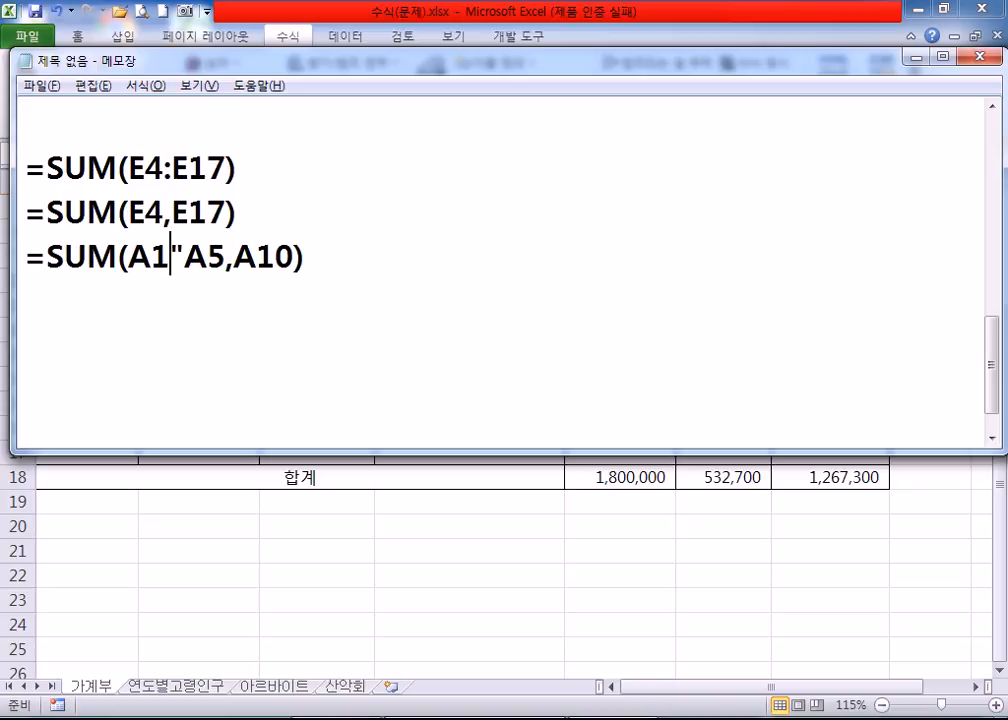
pyautogui.write(':')
pyautogui.press('Delete')
pyautogui.press('End')
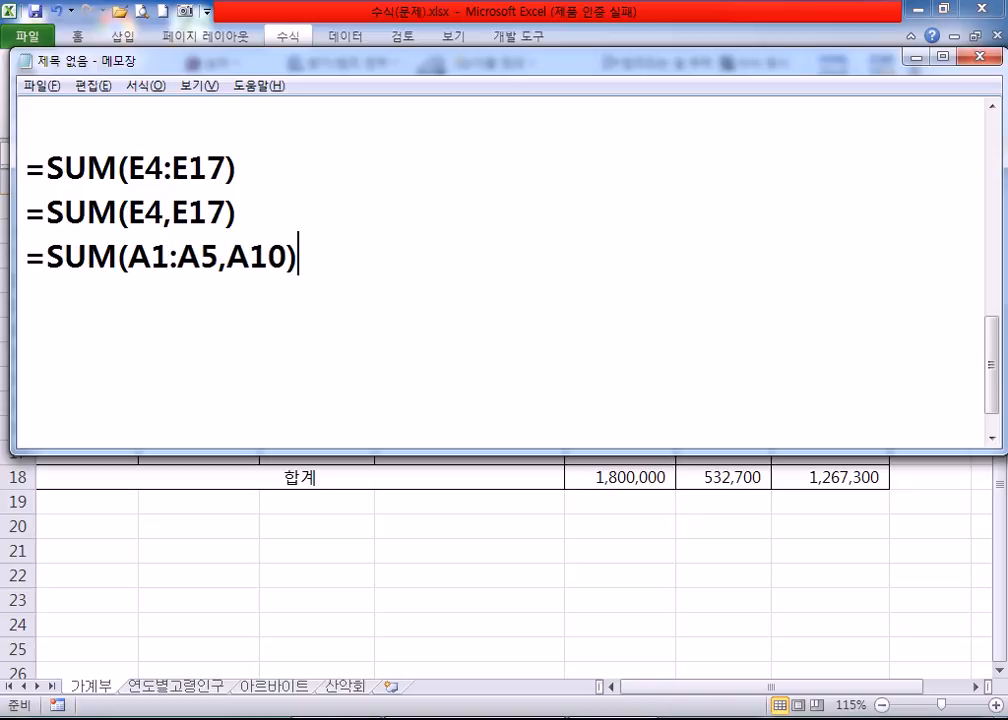
# Examine the arguments and the function name of the =SUM(A1:A5,A10) formula.
pyautogui.moveTo(128, 257); pyautogui.dragTo(289, 257)
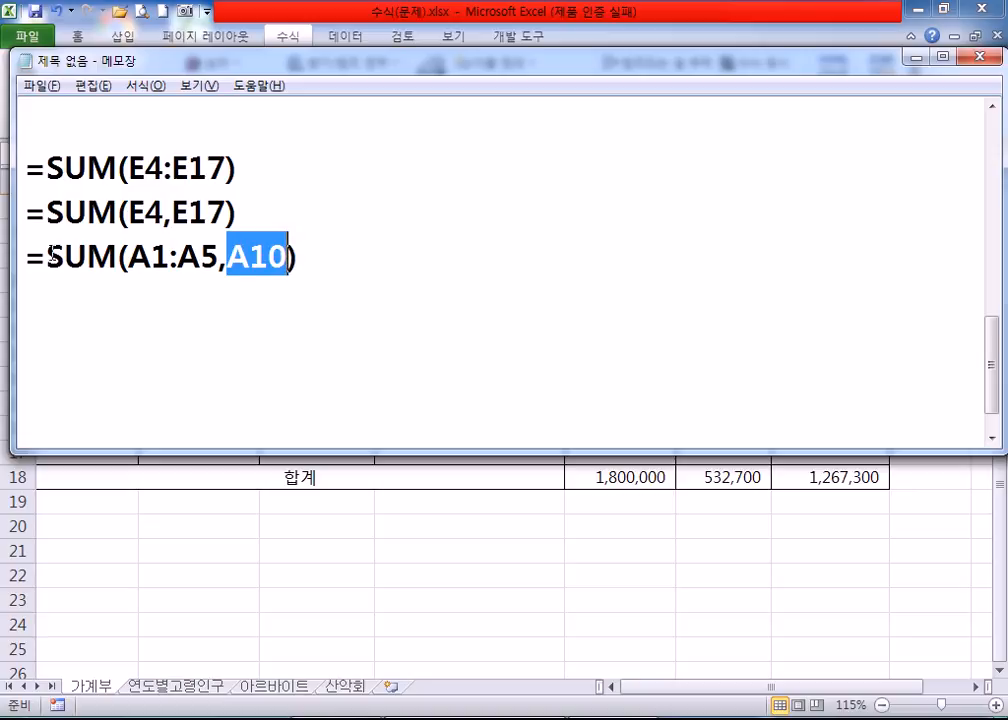
pyautogui.moveTo(47, 257); pyautogui.dragTo(116, 257)
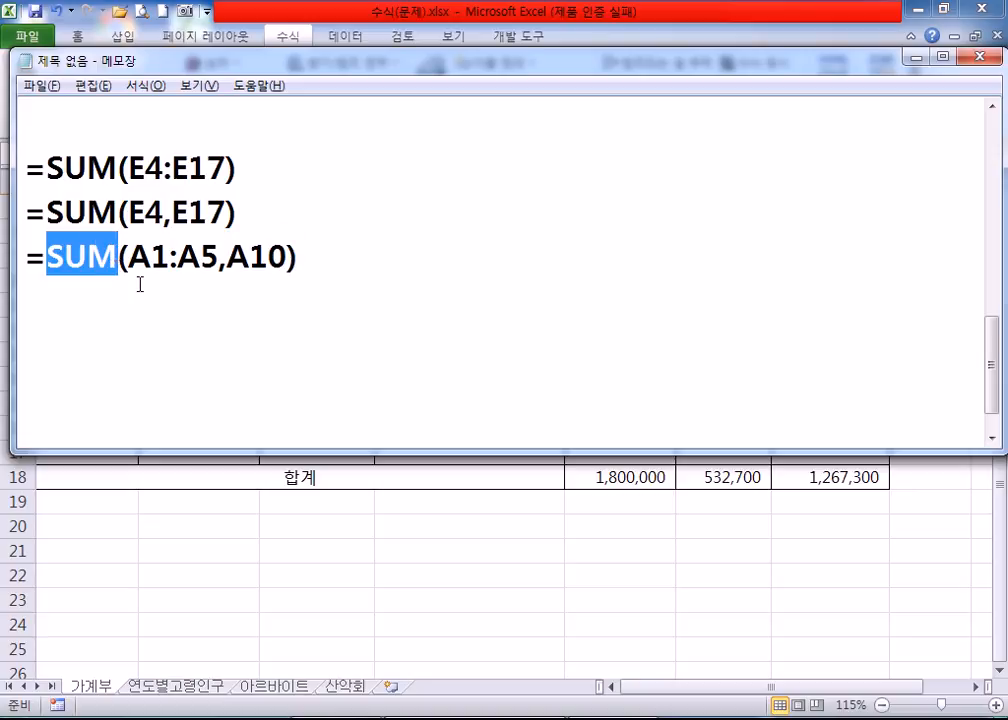
pyautogui.click(164, 304)
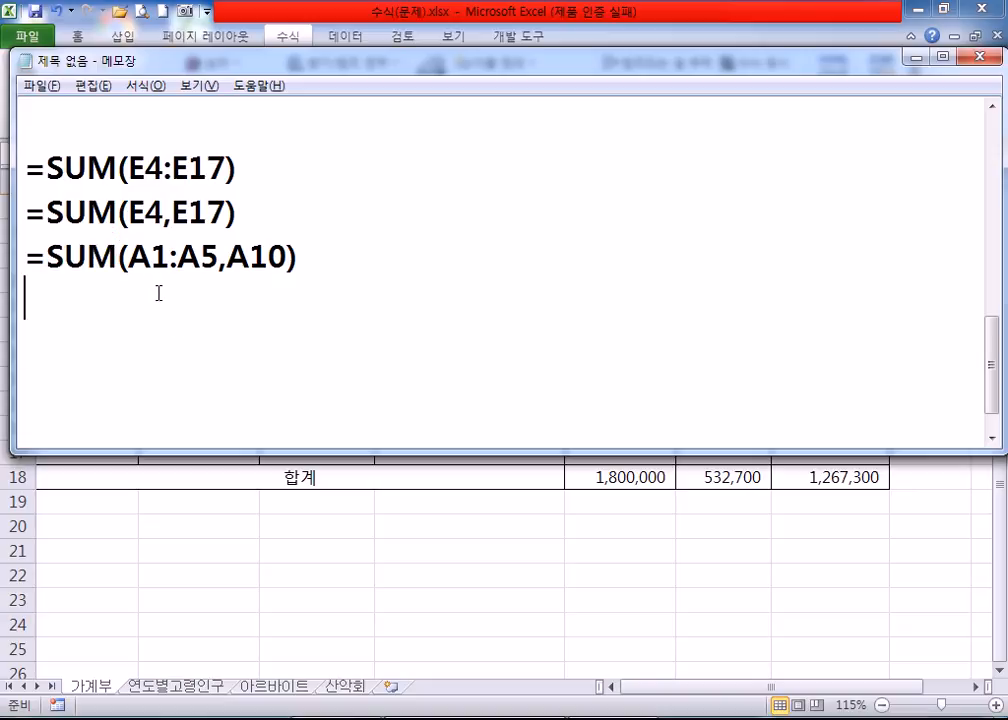
# Switch to Excel and examine the 지출 amounts in F5:F15 individually and as ranges, including F5:F11.
pyautogui.hotkey('alt', 'Tab')
pyautogui.scroll(2, 580, 308)
pyautogui.moveTo(738, 314); pyautogui.dragTo(724, 562)
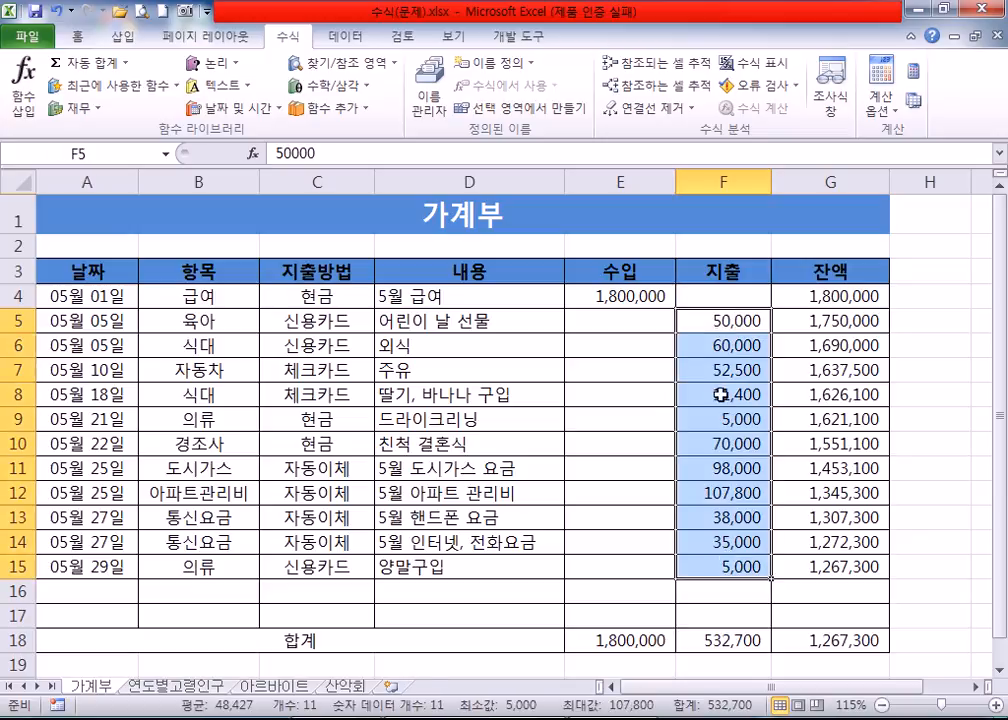
pyautogui.click(708, 321)
pyautogui.click(701, 345)
pyautogui.click(698, 370)
pyautogui.click(696, 394)
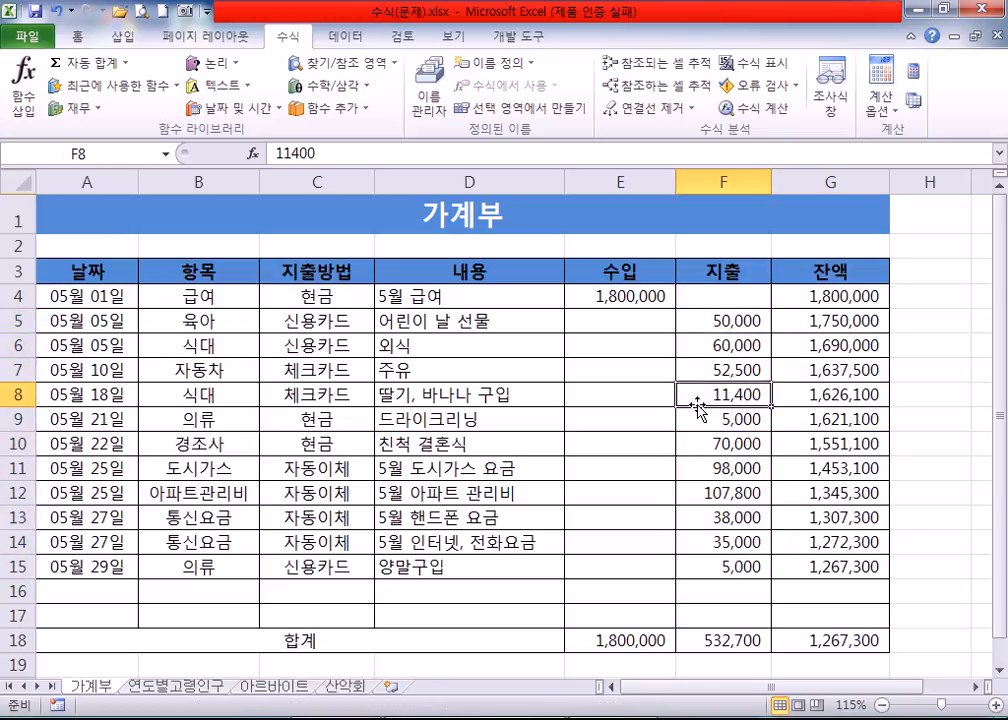
pyautogui.click(700, 418)
pyautogui.moveTo(706, 443); pyautogui.dragTo(704, 418)
pyautogui.moveTo(702, 321); pyautogui.dragTo(709, 468)
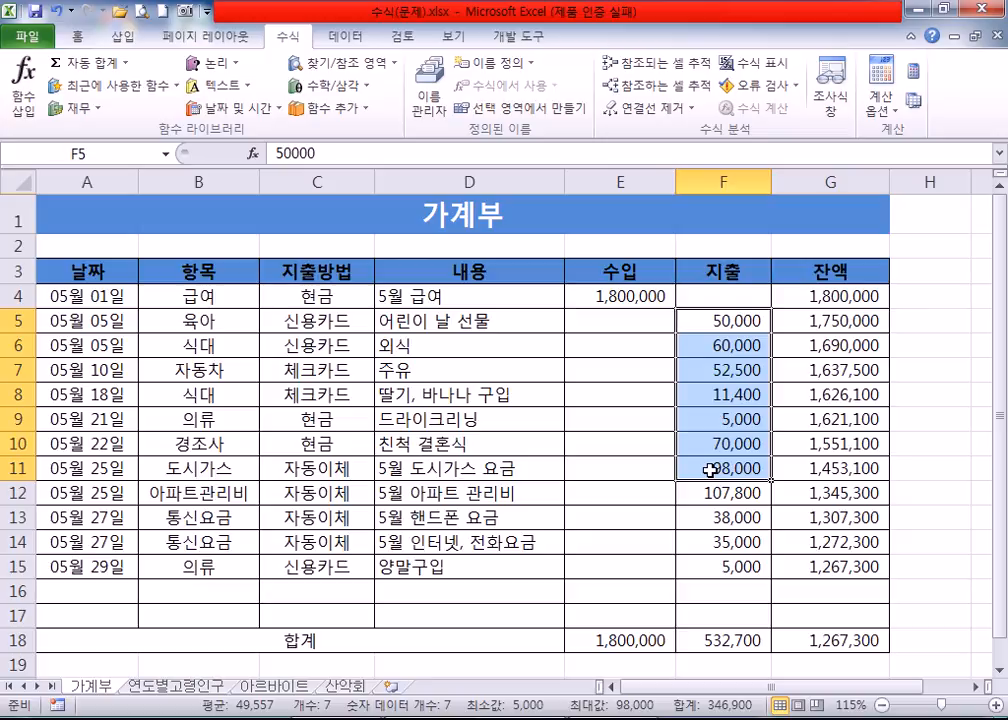
pyautogui.scroll(-2, 745, 404)
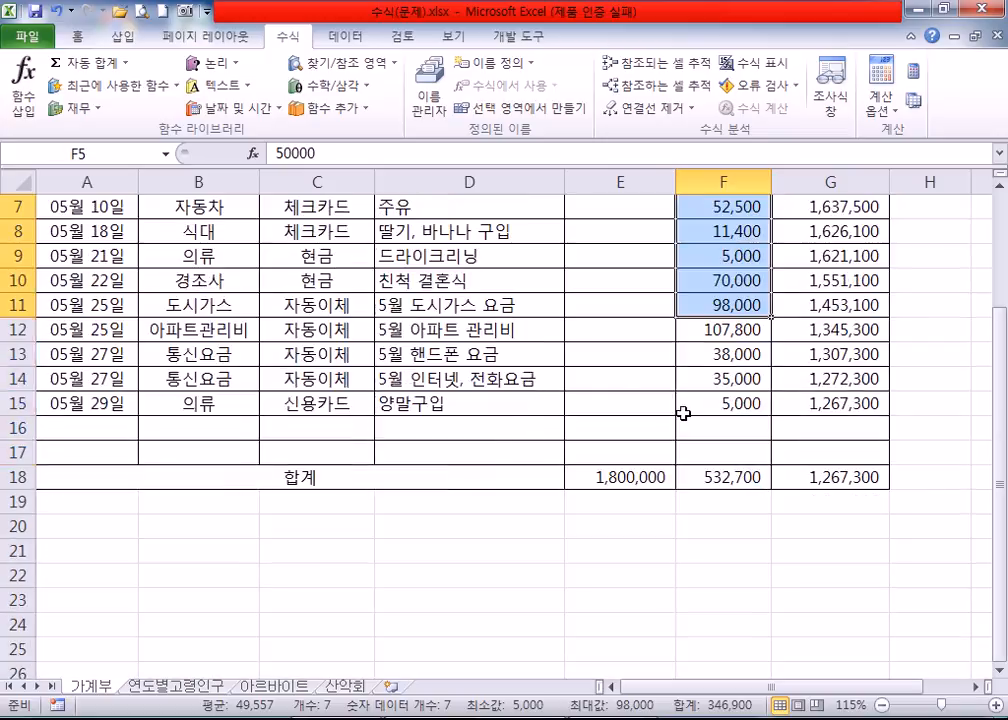
pyautogui.click(706, 412)
# Return to Notepad, copy =SUM(E4:E17) below the third formula, and change the copy to =AVERAGE(E4:E17).
pyautogui.hotkey('alt', 'Tab')
pyautogui.moveTo(233, 170); pyautogui.dragTo(24, 168)
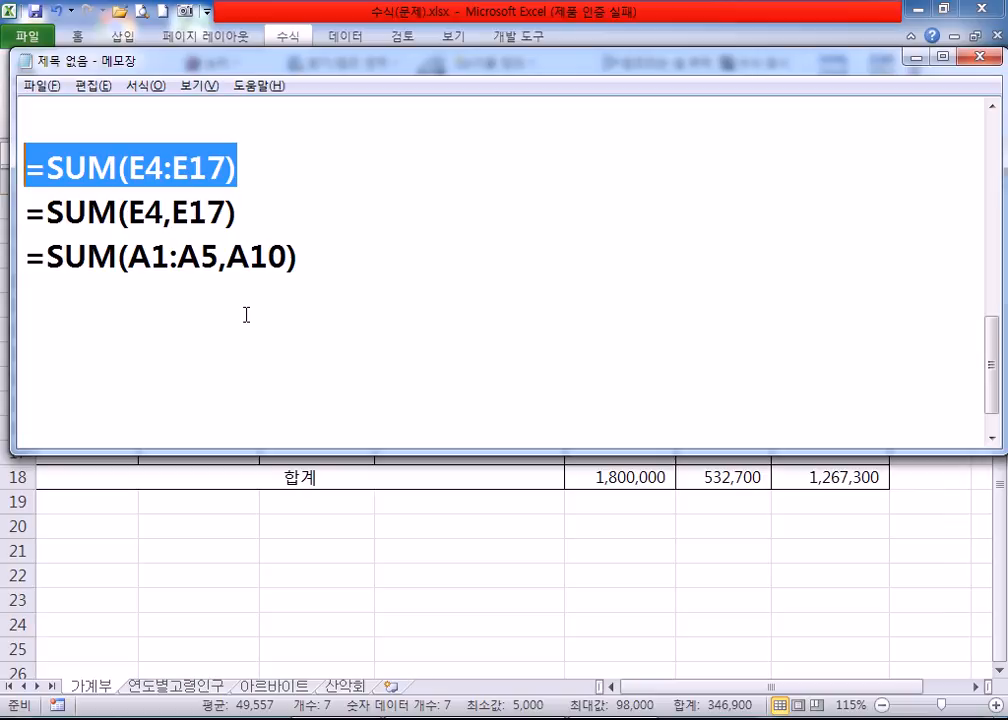
pyautogui.click(300, 170)
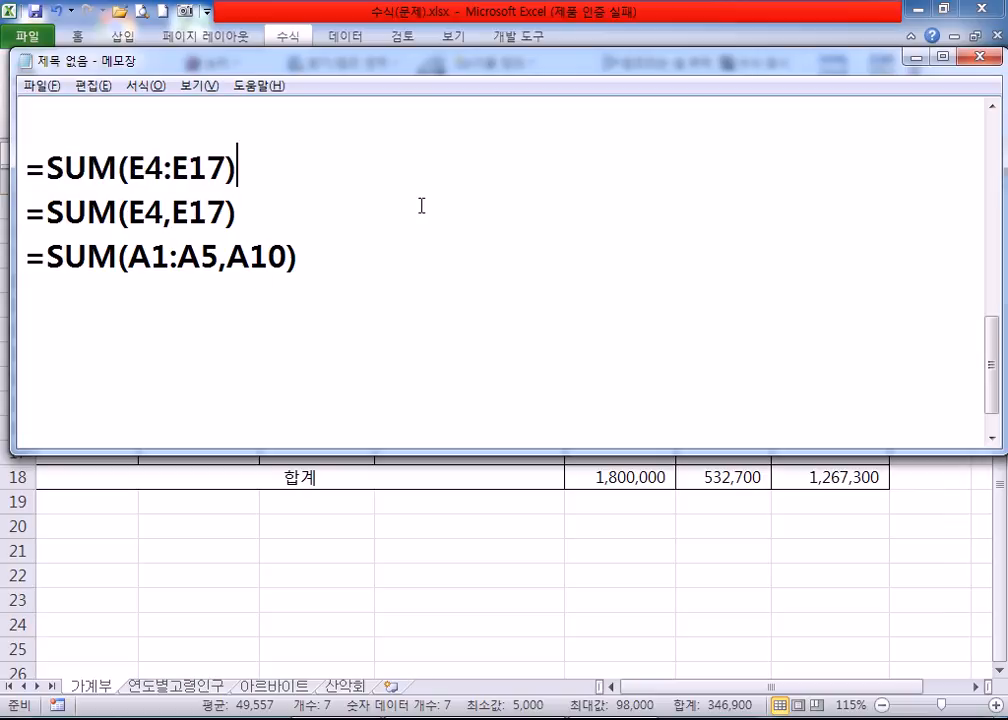
pyautogui.moveTo(25, 167); pyautogui.dragTo(23, 200)
pyautogui.hotkey('ctrl', 'c')
pyautogui.click(56, 308)
pyautogui.hotkey('ctrl', 'v')
pyautogui.moveTo(47, 302); pyautogui.dragTo(107, 302)
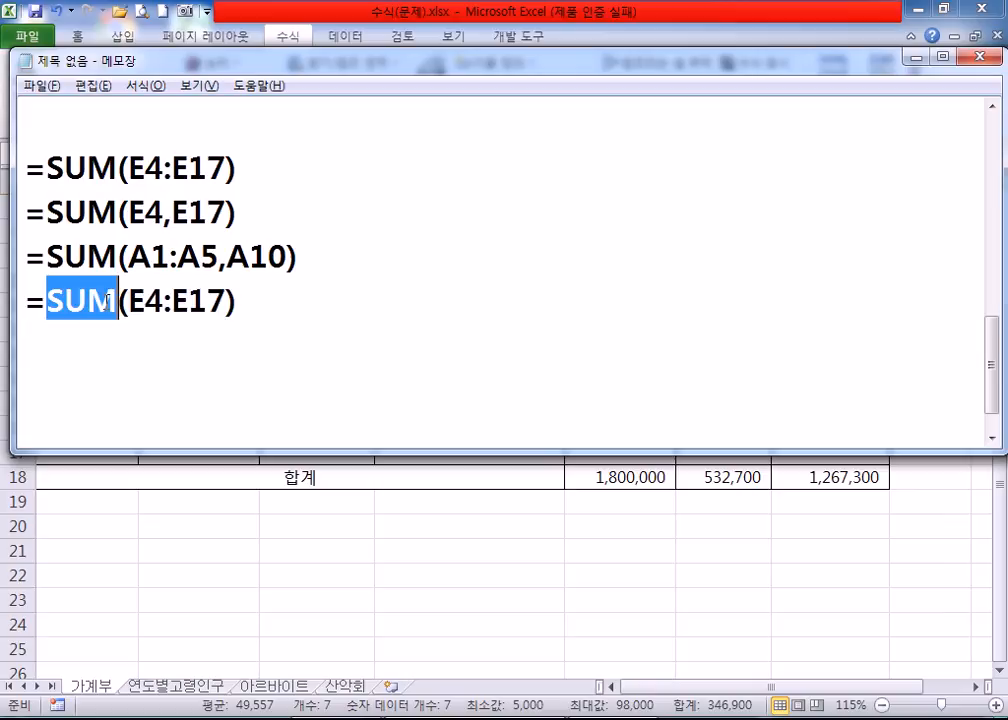
pyautogui.write('AVERAGE')
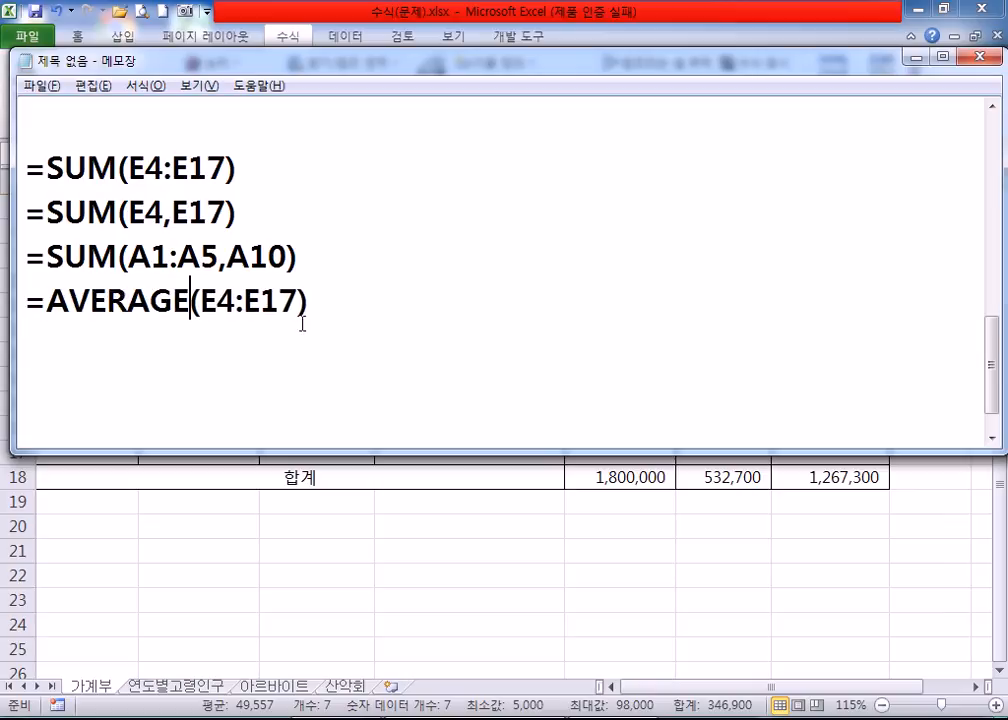
# Examine the whole =AVERAGE(E4:E17) formula and its function name in the notes.
pyautogui.moveTo(25, 302); pyautogui.dragTo(329, 303)
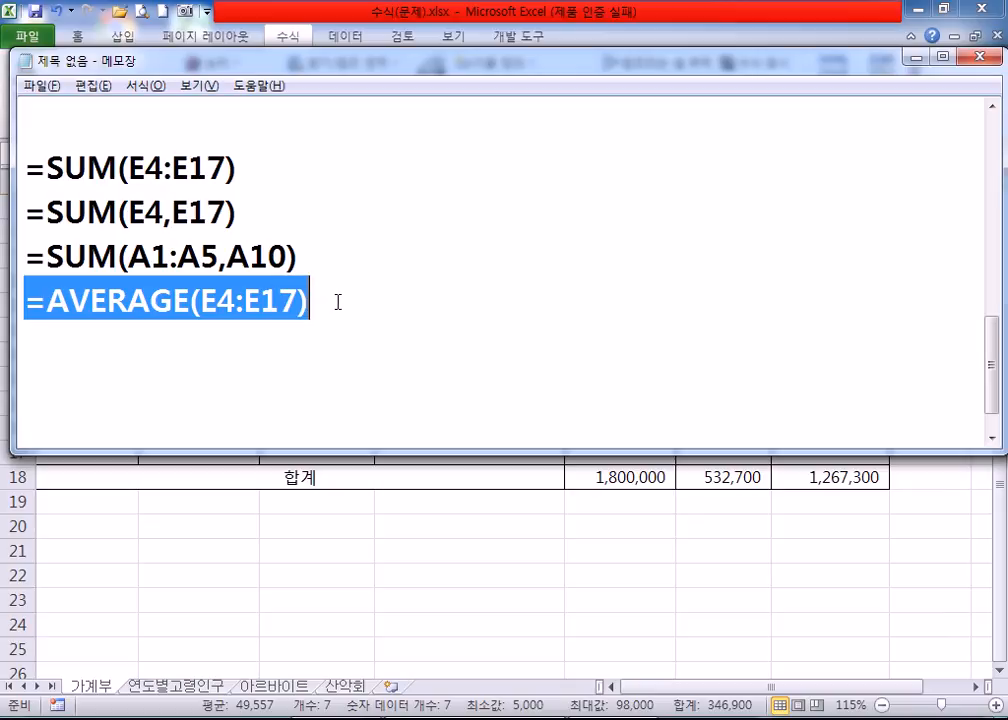
pyautogui.click(338, 302)
pyautogui.press('Home')
pyautogui.press('Right')
pyautogui.hotkey('shift', 'Right')
pyautogui.hotkey('shift', 'Right')
pyautogui.hotkey('shift', 'Right')
pyautogui.hotkey('shift', 'Right')
pyautogui.hotkey('shift', 'Right')
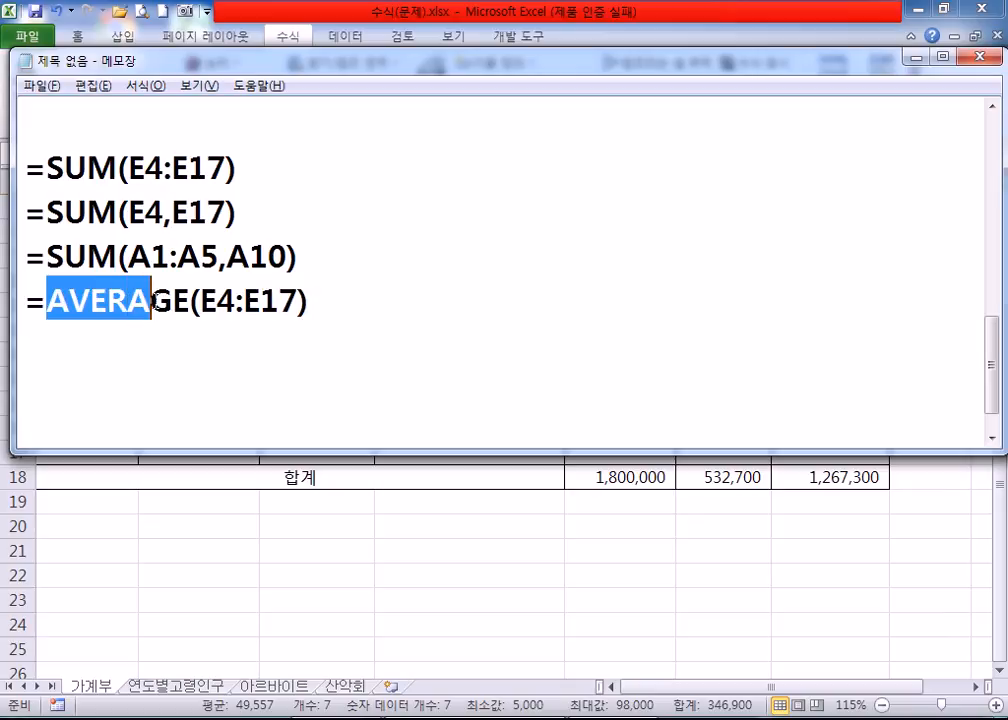
pyautogui.hotkey('shift', 'Right')
pyautogui.hotkey('shift', 'Right')
# Switch to Excel and select the 지출 cells F4:F17 to examine the range as a function argument.
pyautogui.hotkey('alt', 'Tab')
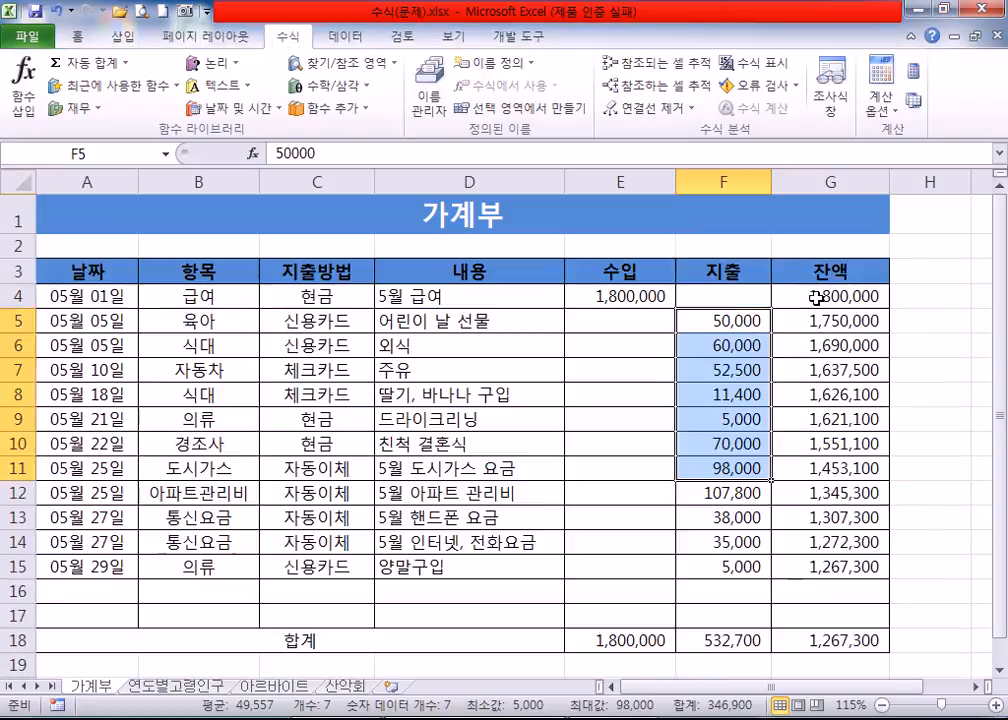
pyautogui.moveTo(706, 295); pyautogui.dragTo(706, 610)
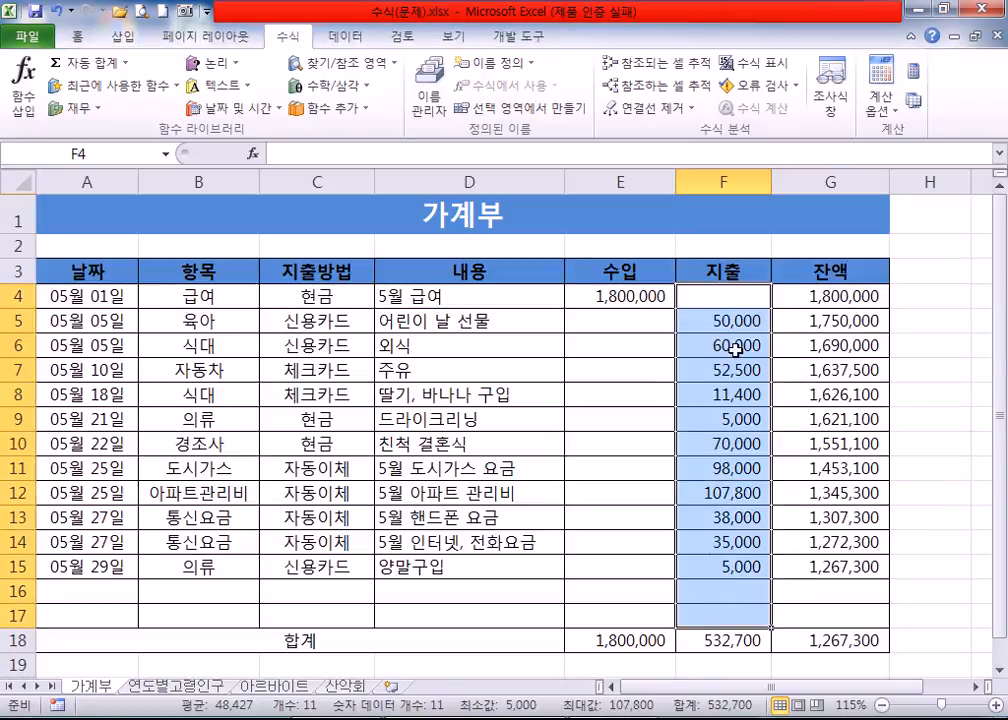
# Enter =AVERAGE(F4:F17) in cell F19, below the 지출 total on the 가계부 sheet.
pyautogui.scroll(-1, 733, 300)
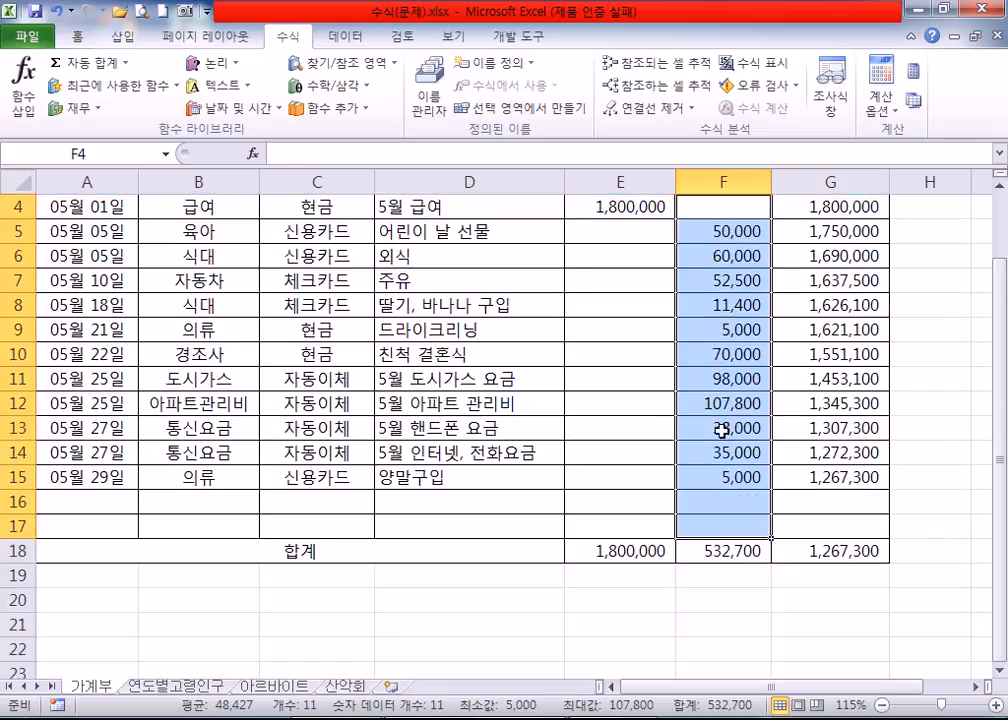
pyautogui.scroll(1, 722, 430)
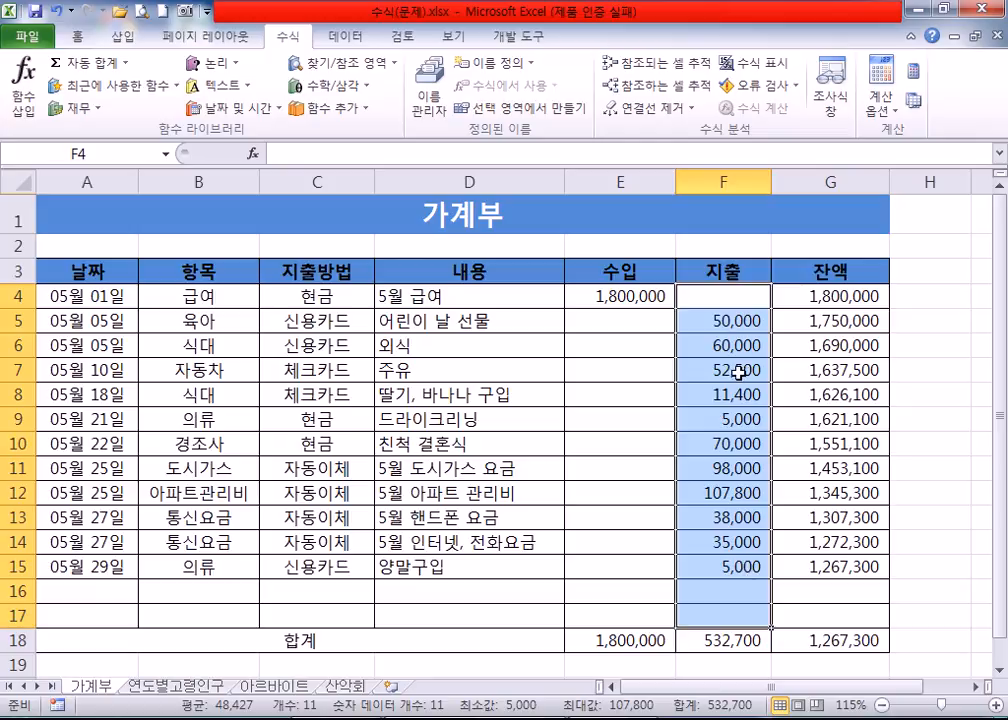
pyautogui.scroll(-3, 742, 370)
pyautogui.scroll(-1, 709, 381)
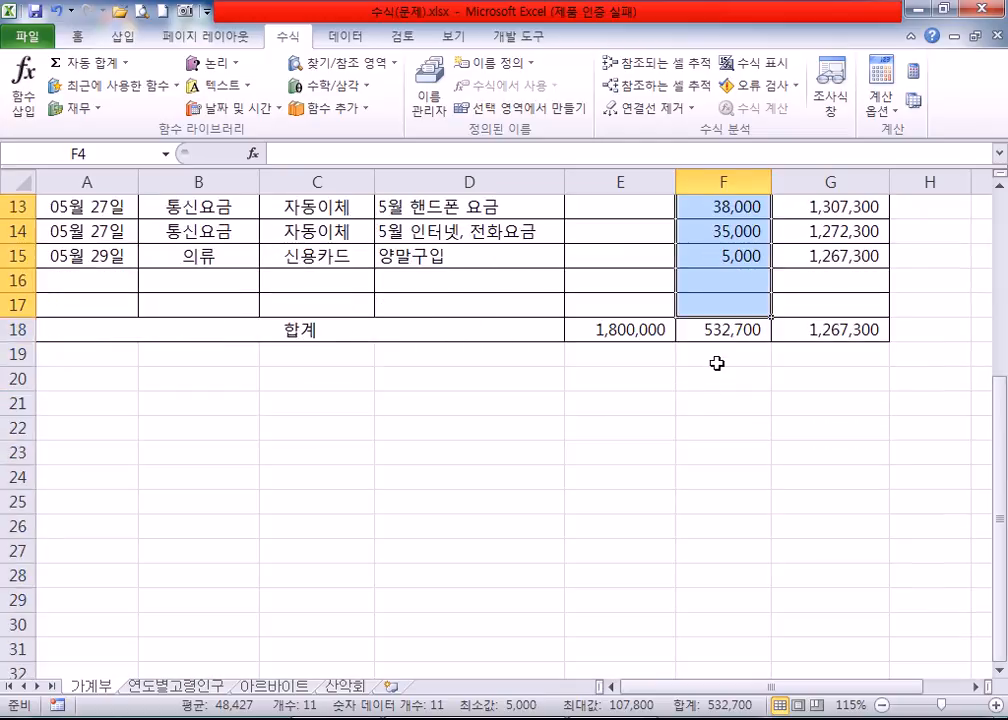
pyautogui.click(715, 355)
pyautogui.write('=AV')
pyautogui.press('Down')
pyautogui.press('Tab')
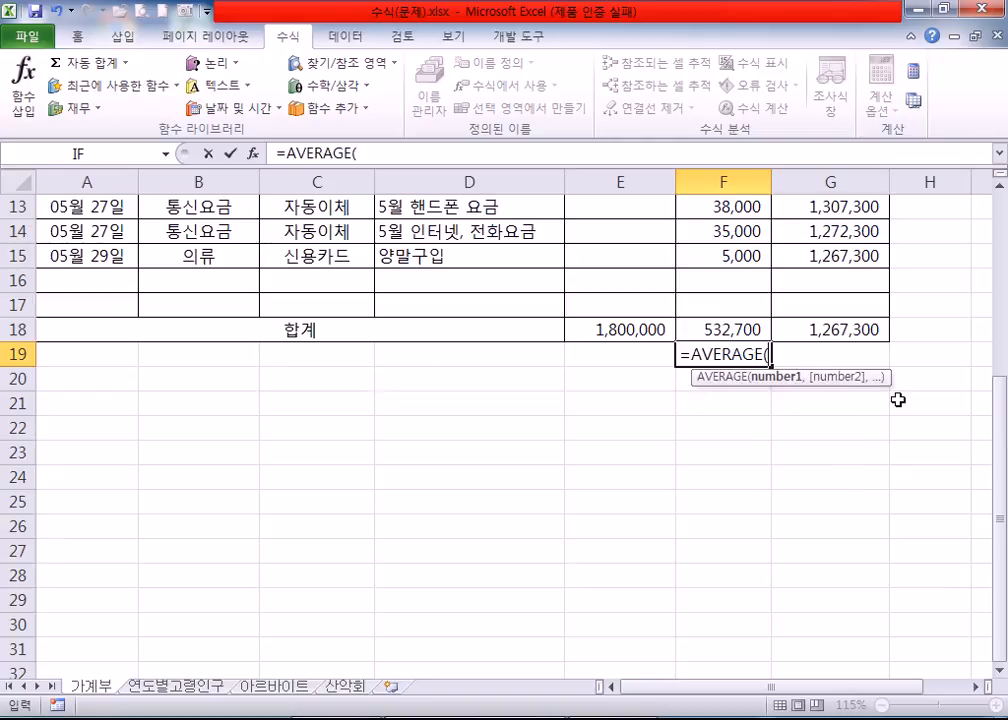
pyautogui.scroll(4, 705, 300)
pyautogui.moveTo(709, 298); pyautogui.dragTo(704, 603)
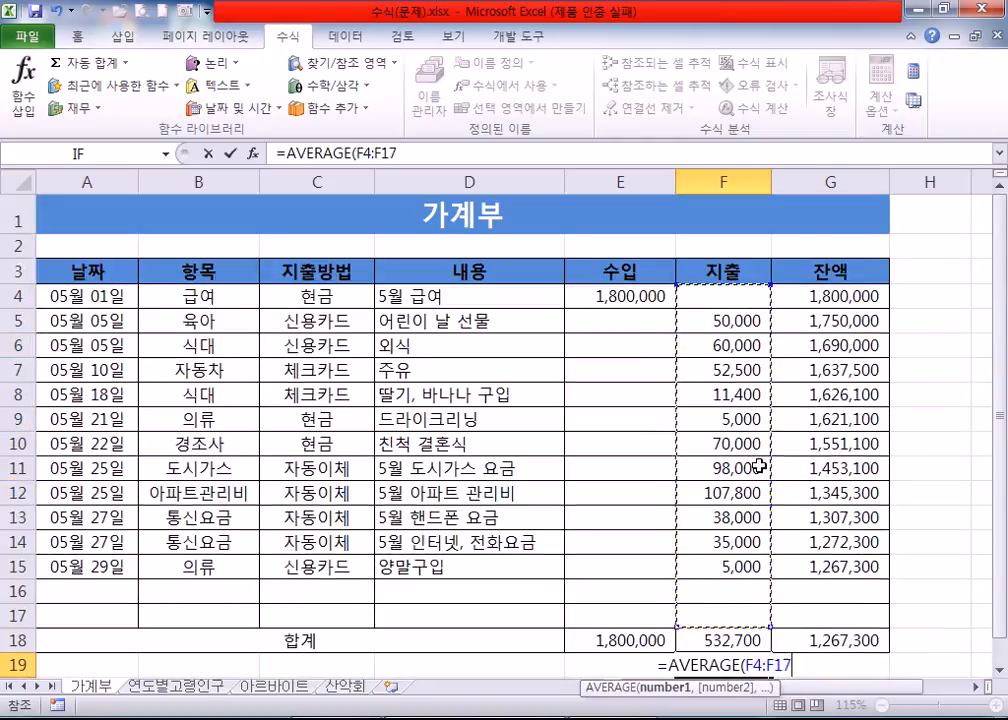
pyautogui.press('Return')
pyautogui.click(740, 401)
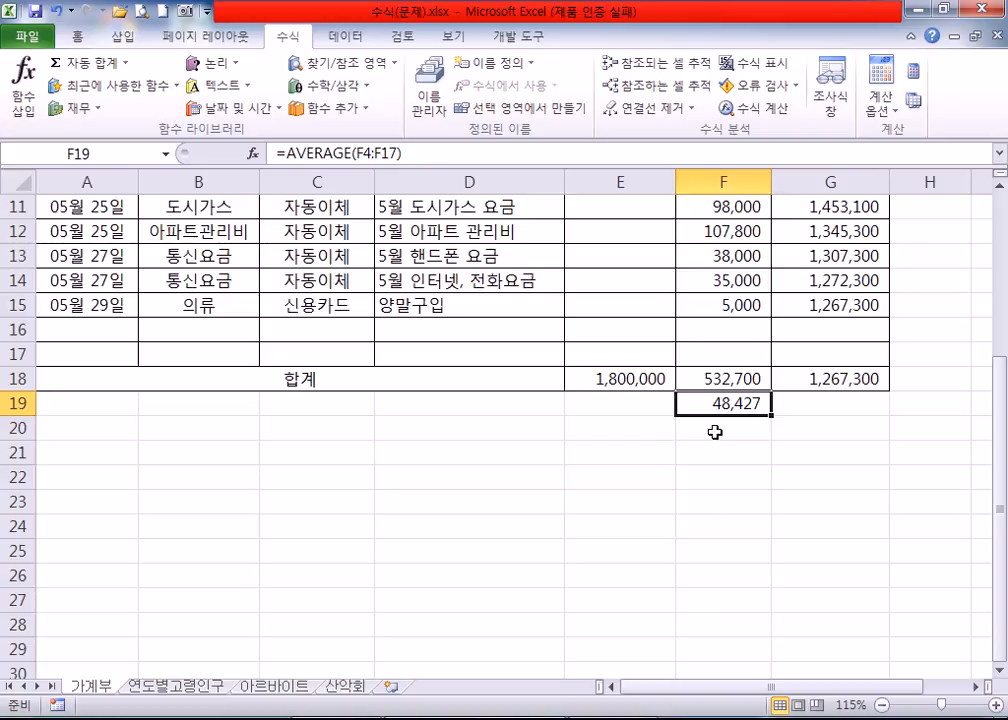
# Open the 산악회 sheet and examine the 찬조금 cell K4 and the row 5 fee cells H5 and I5.
pyautogui.click(342, 688)
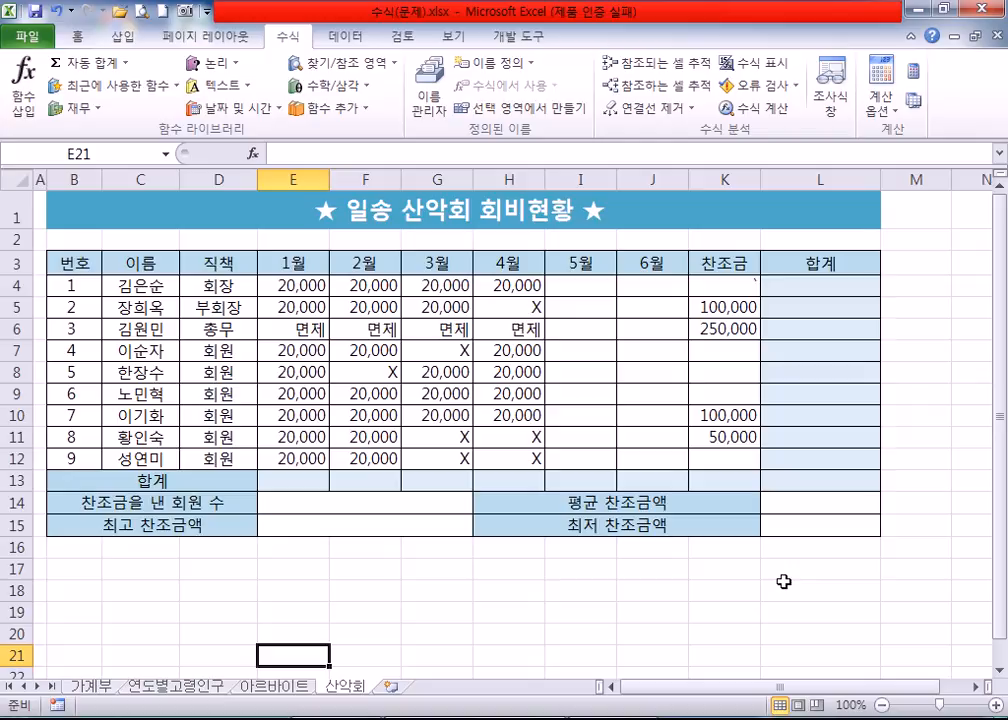
pyautogui.click(727, 286)
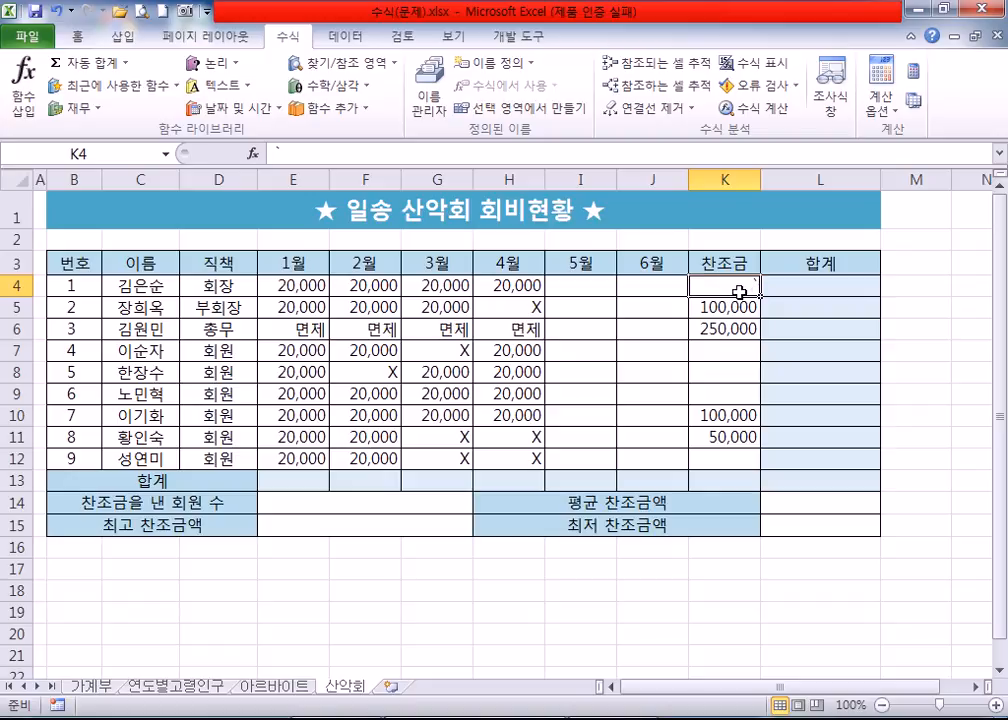
pyautogui.click(518, 309)
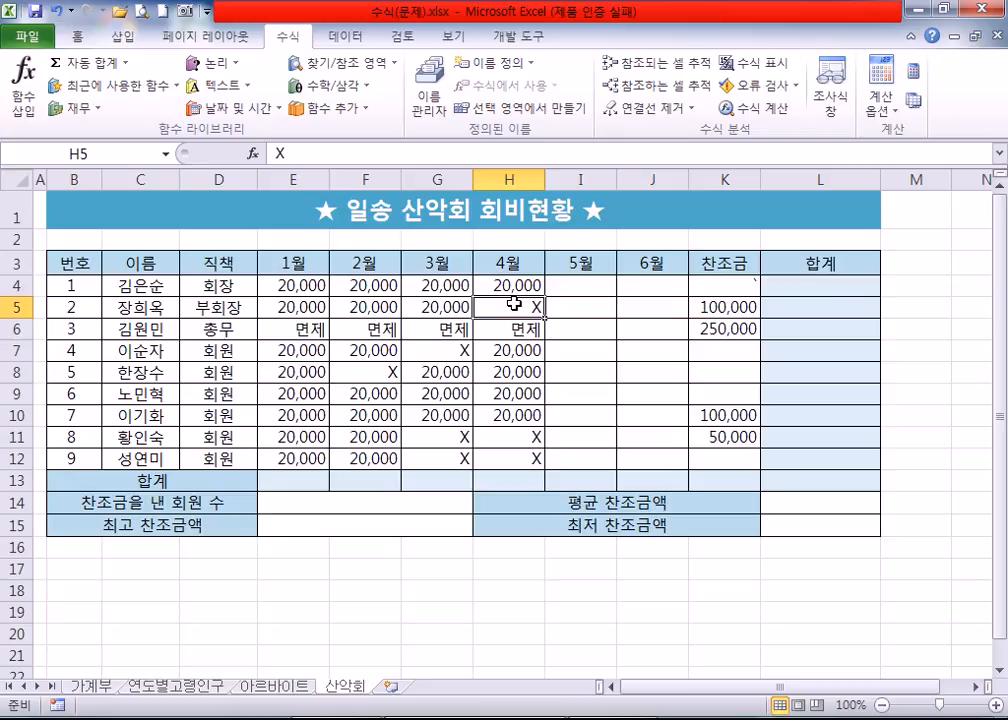
pyautogui.click(579, 306)
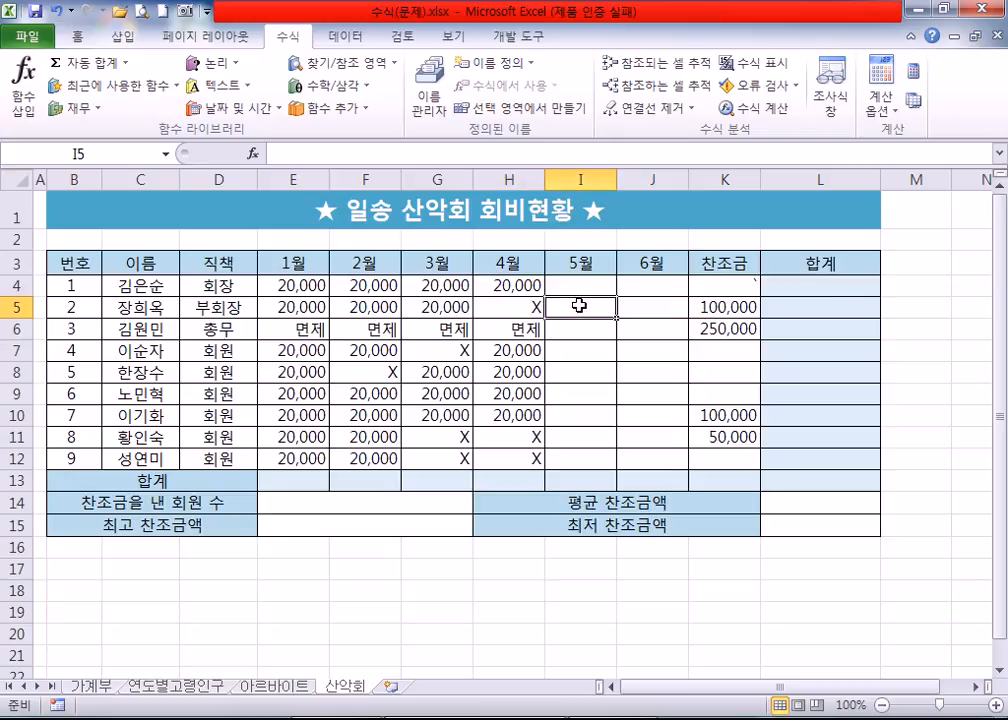
pyautogui.click(495, 308)
# Try 40000 and 20000 as the 5월 fee in I5 and 20000 in H5, and discard these entries.
pyautogui.click(580, 308)
pyautogui.write('40000')
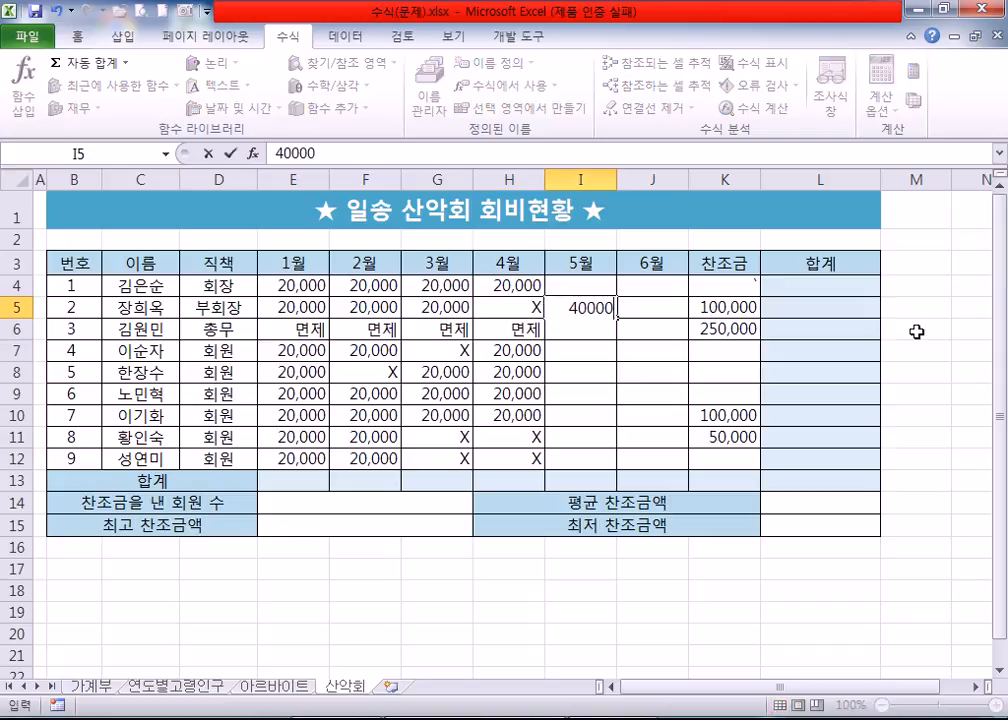
pyautogui.press('Return')
pyautogui.write('20000')
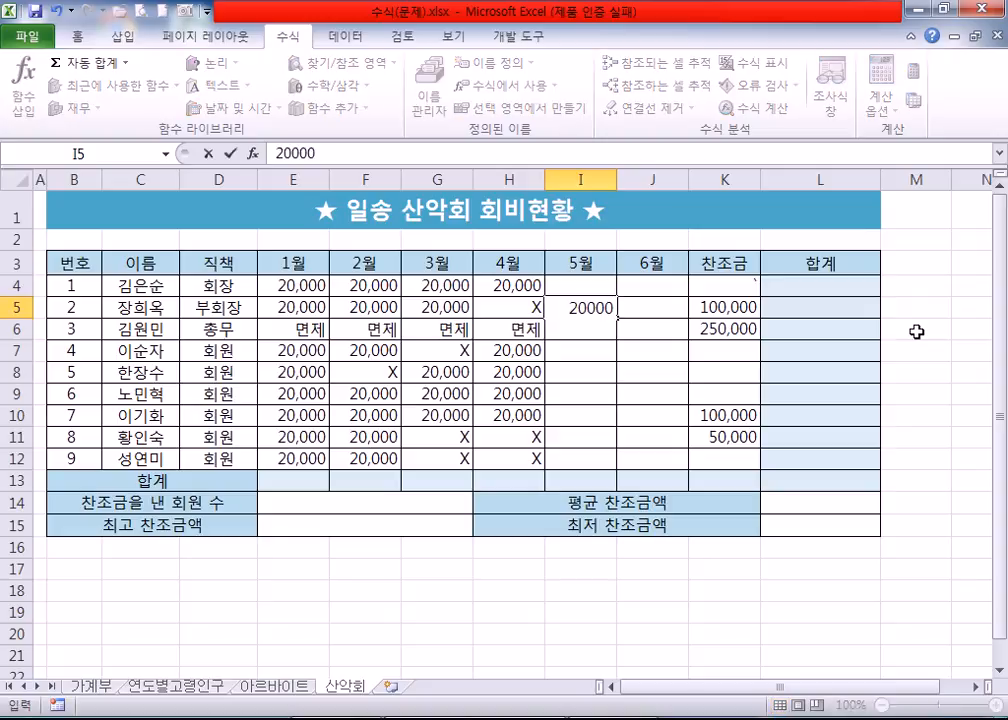
pyautogui.press('Left')
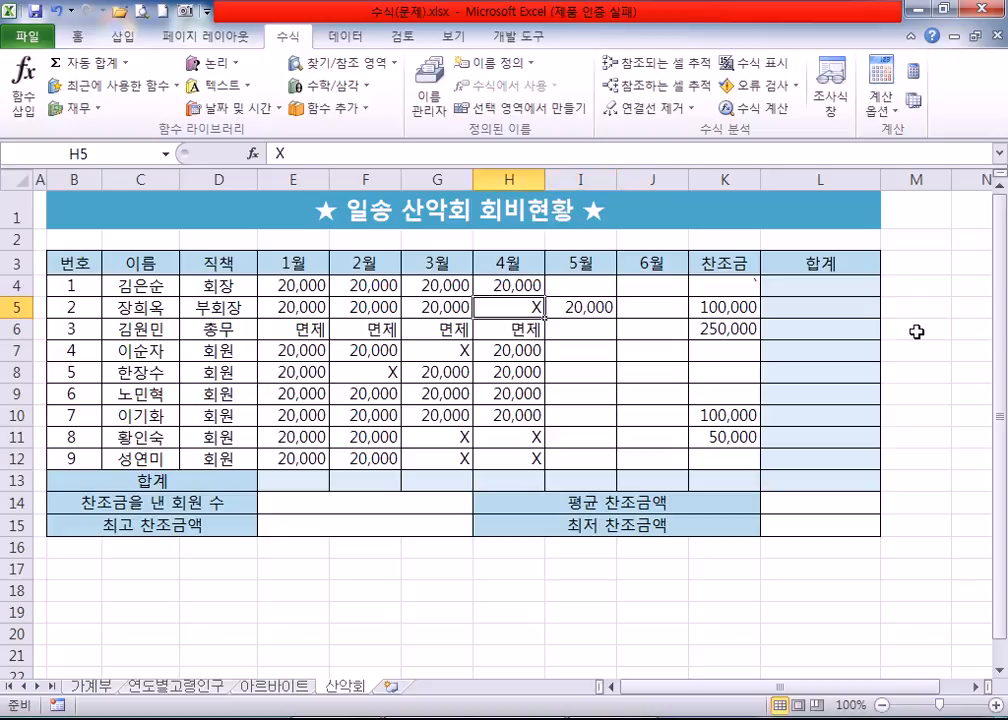
pyautogui.write('20000')
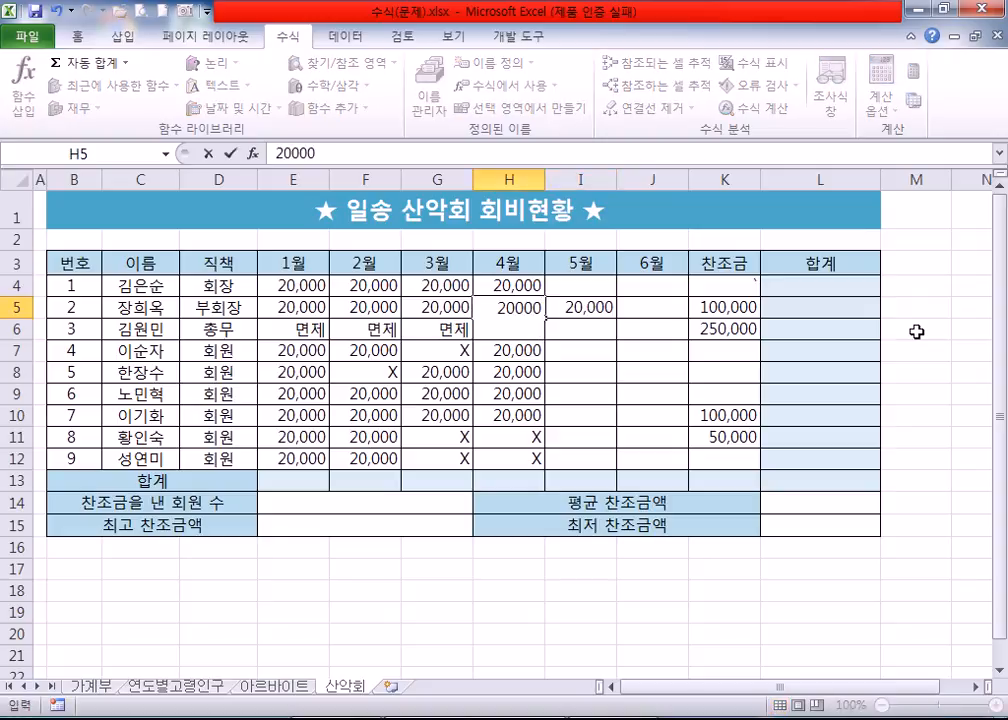
pyautogui.press('Escape')
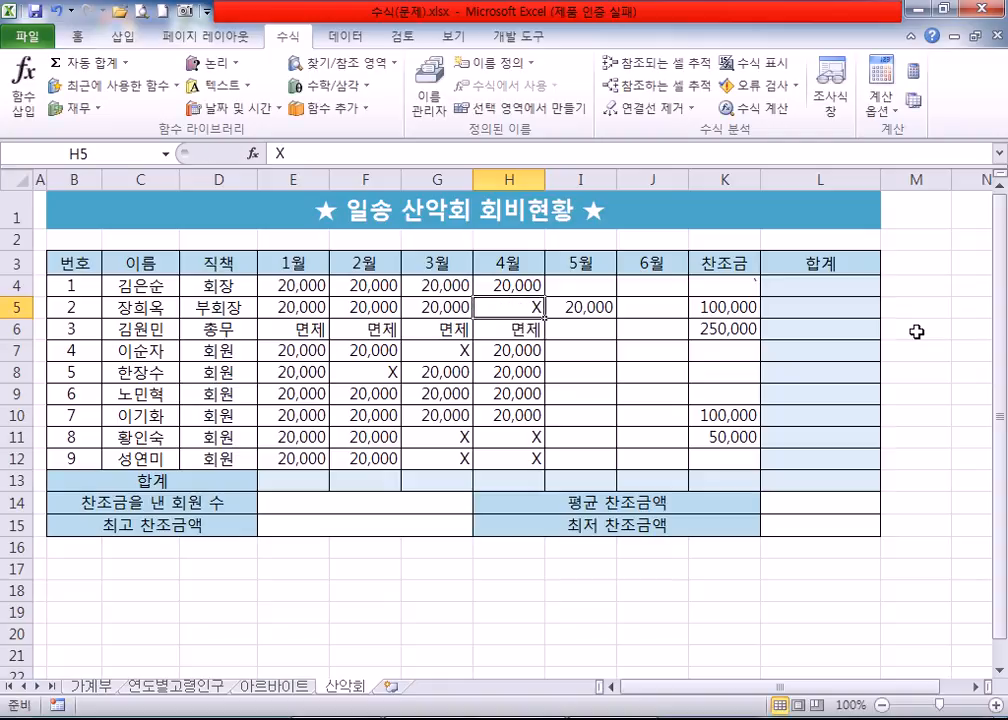
pyautogui.hotkey('ctrl', 'z')
pyautogui.press('Delete')
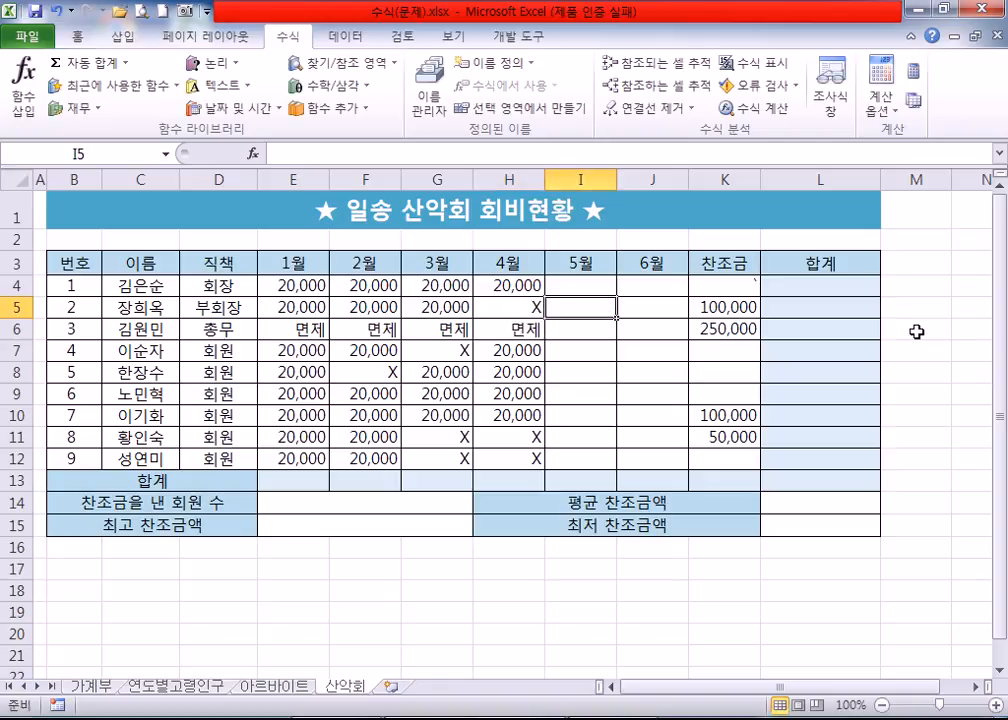
# Examine the 합계 cells in row 13, the row 4 fees E4:J4, and the 합계 cells L4 and L13.
pyautogui.click(292, 480)
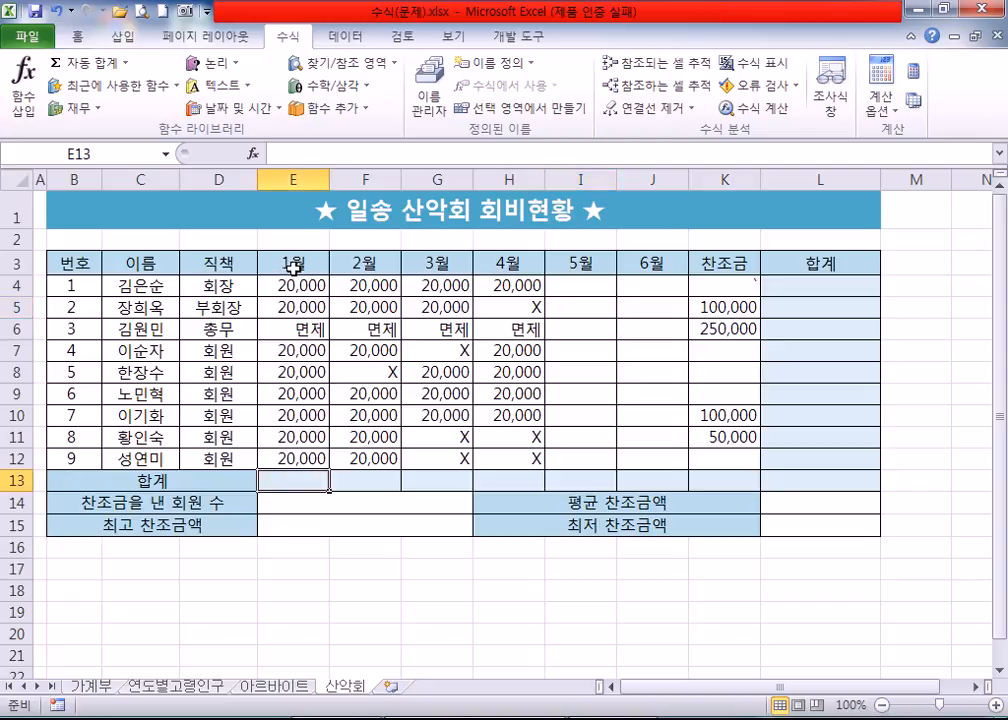
pyautogui.click(360, 481)
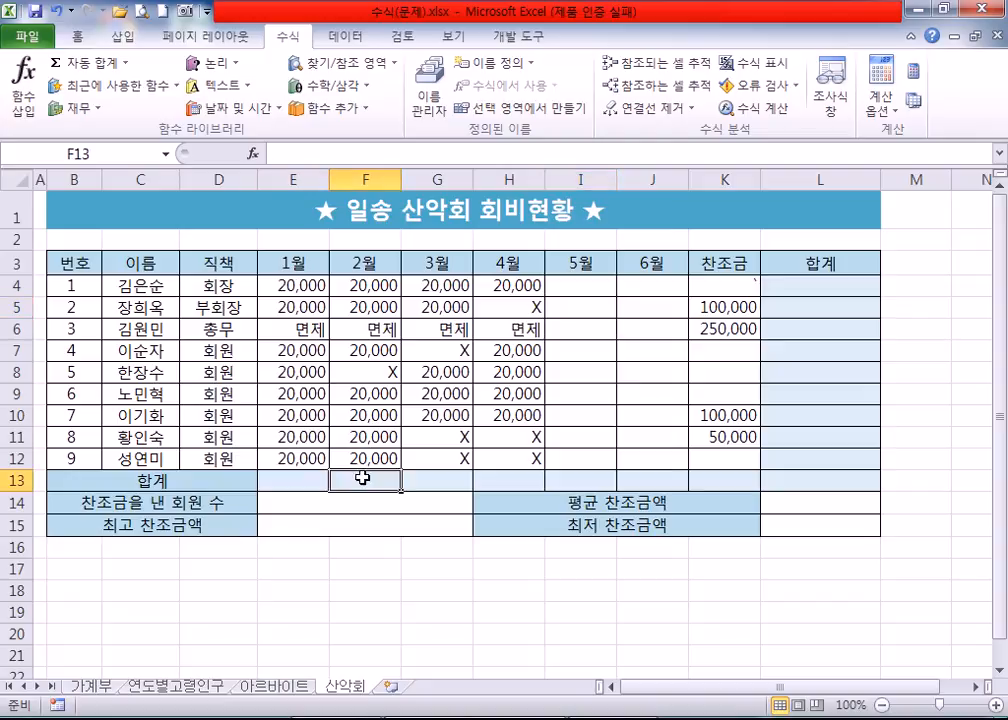
pyautogui.moveTo(580, 480); pyautogui.dragTo(727, 480)
pyautogui.click(652, 480)
pyautogui.click(729, 482)
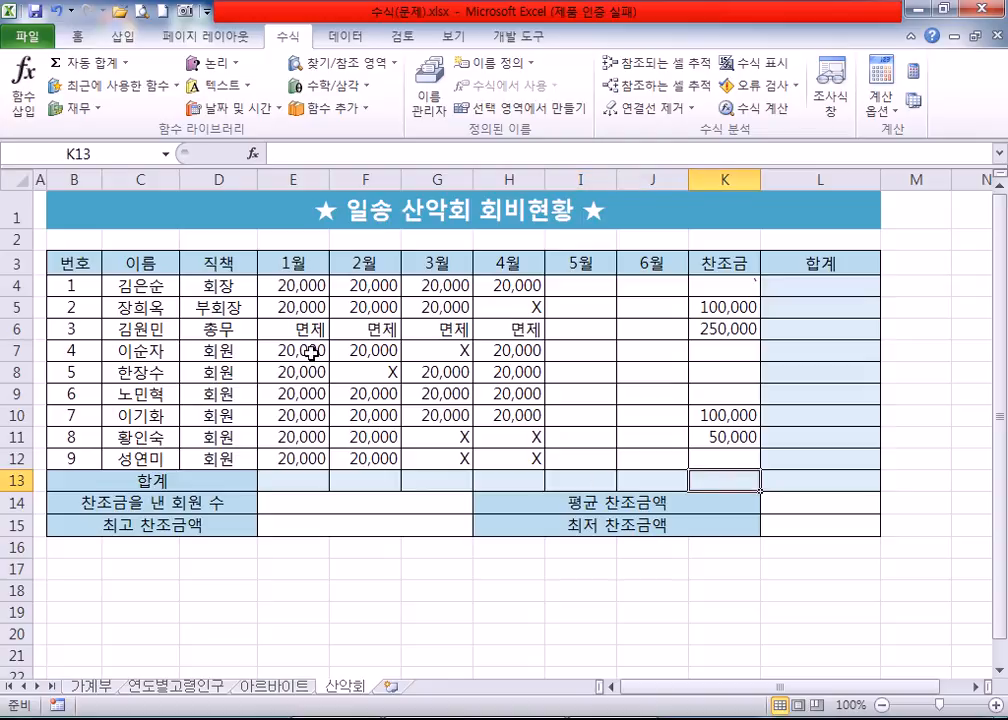
pyautogui.moveTo(318, 287); pyautogui.dragTo(668, 286)
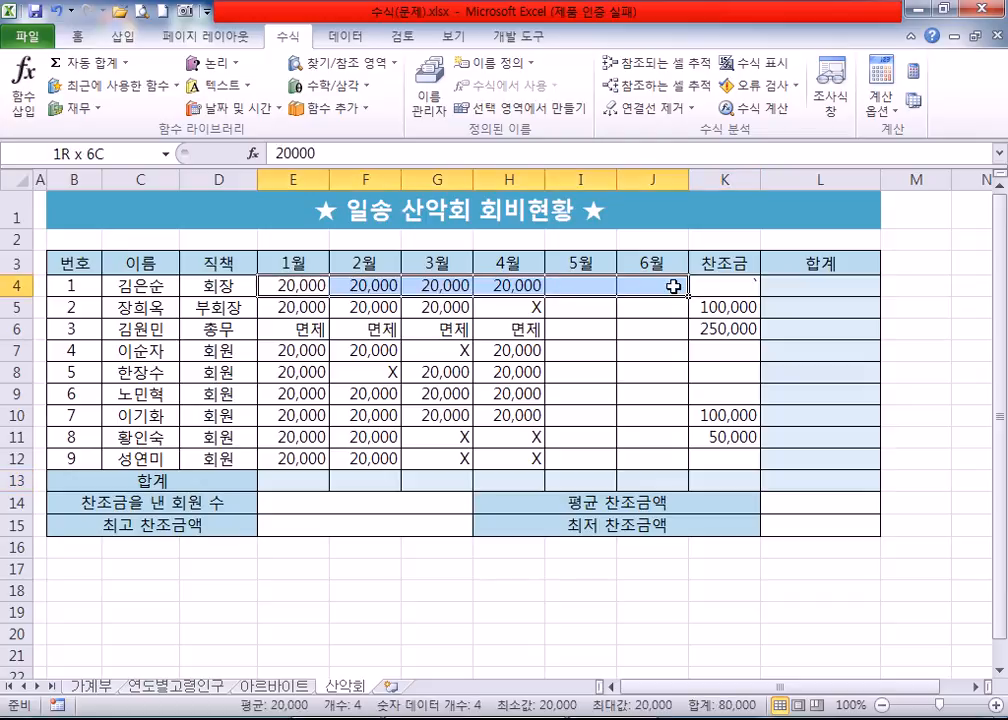
pyautogui.click(785, 286)
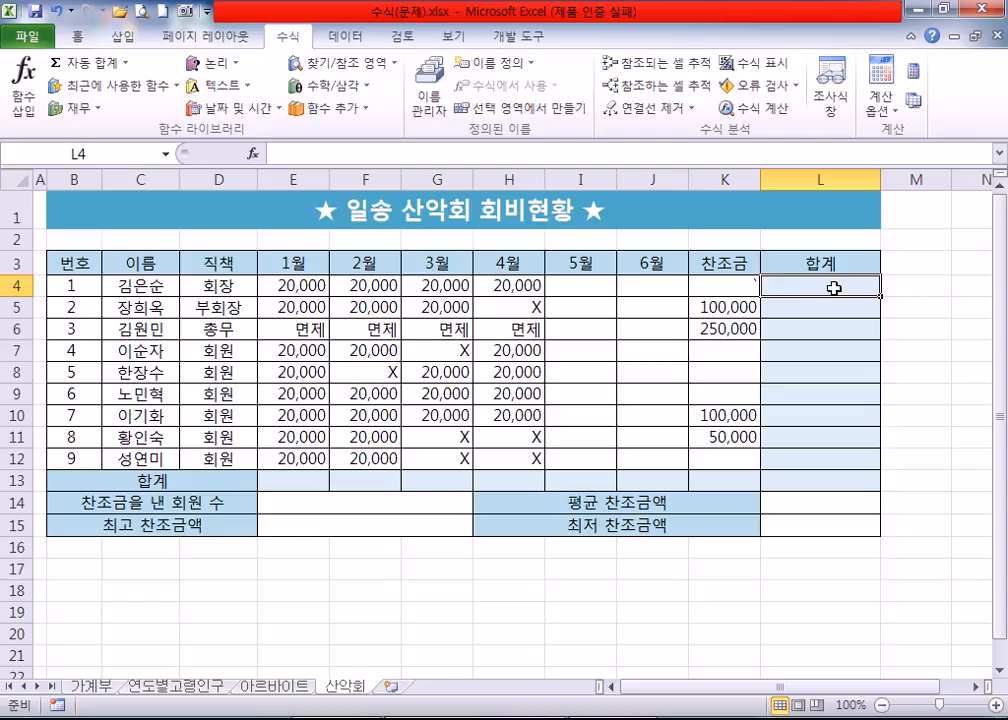
pyautogui.click(790, 478)
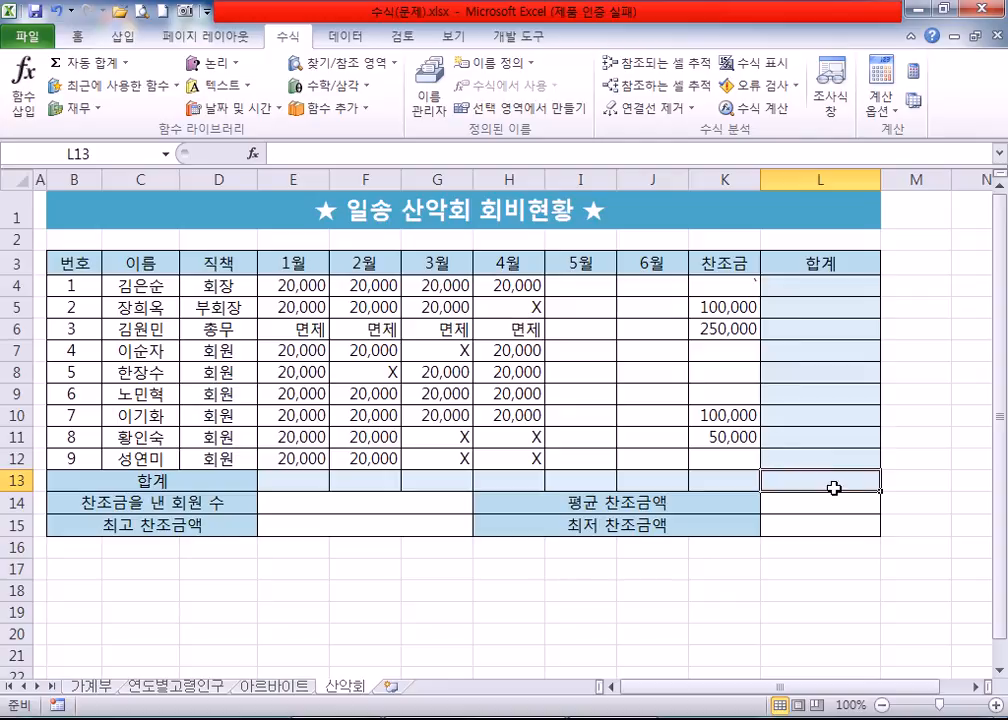
# Examine the 찬조금 summary cells E14, E15, L14 and L15 against their labels.
pyautogui.click(299, 502)
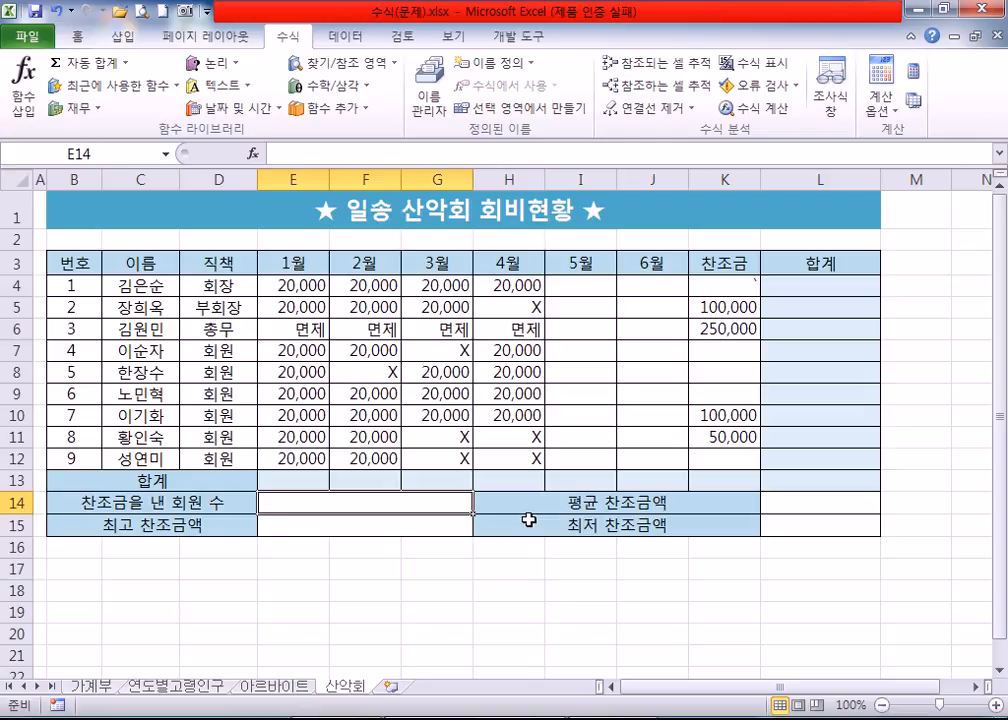
pyautogui.click(367, 523)
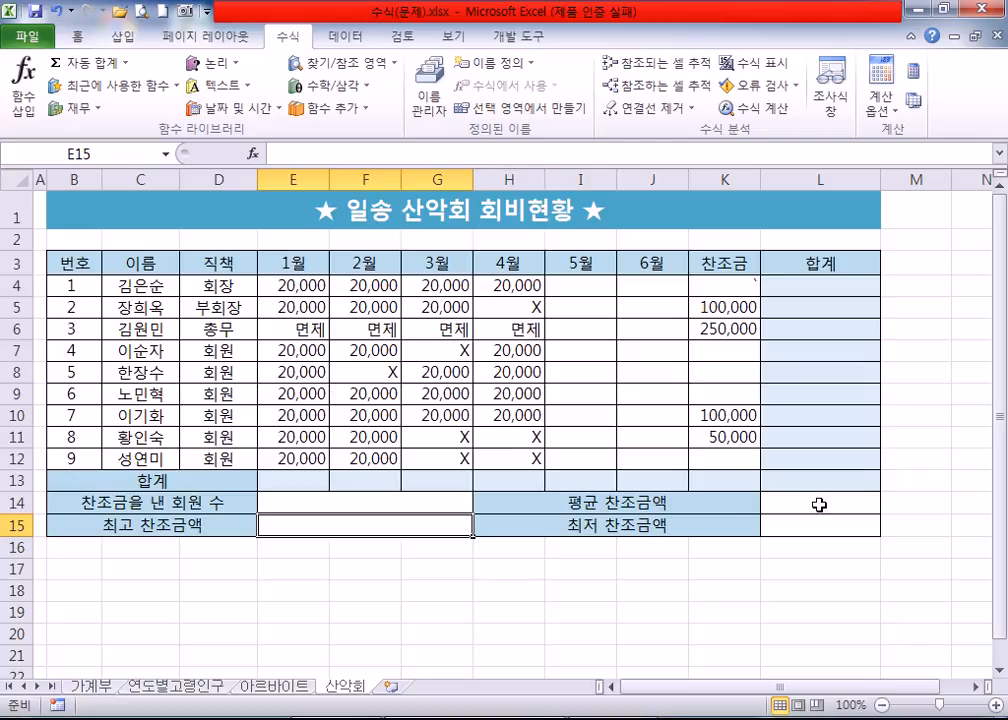
pyautogui.click(757, 503)
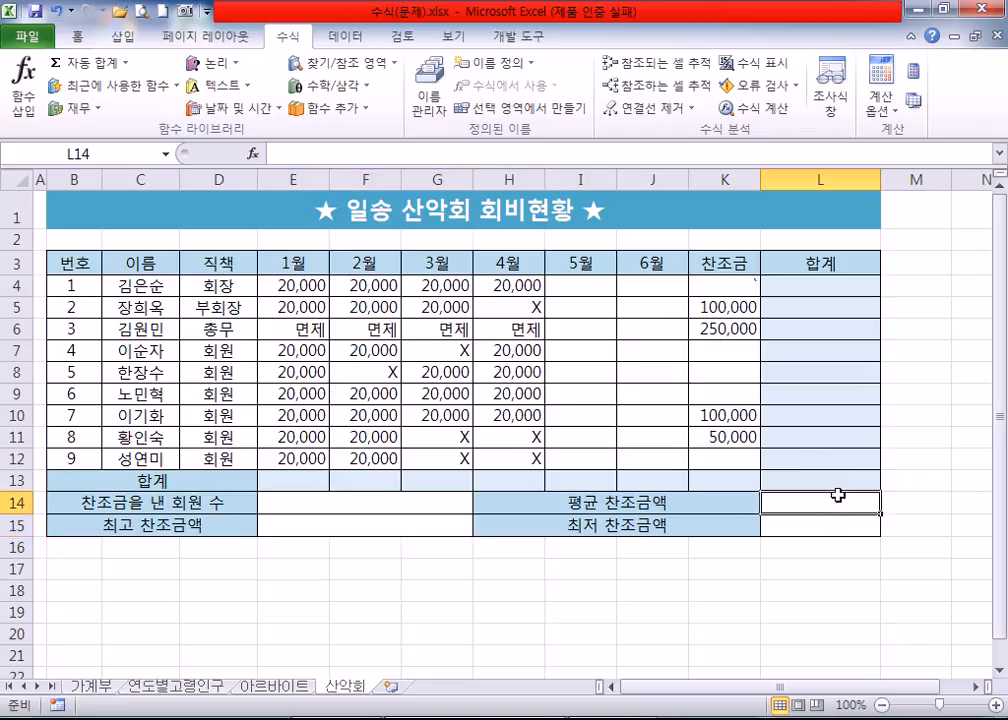
pyautogui.click(820, 527)
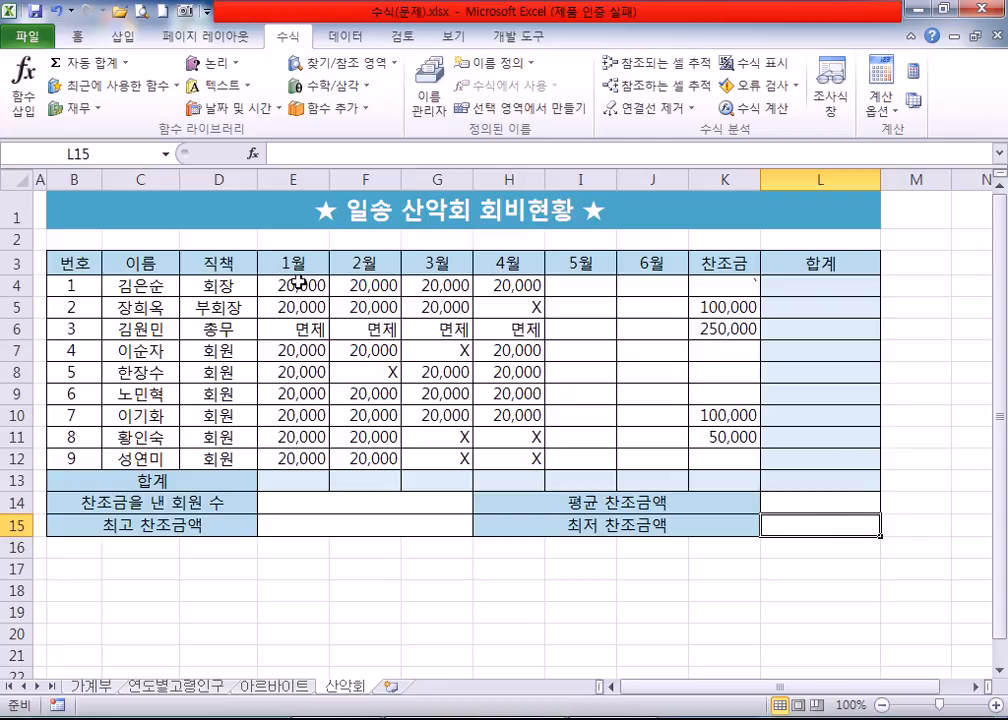
# Try AutoSum over E4:L13 for both the row and column totals, and undo it.
pyautogui.moveTo(304, 291); pyautogui.dragTo(821, 484)
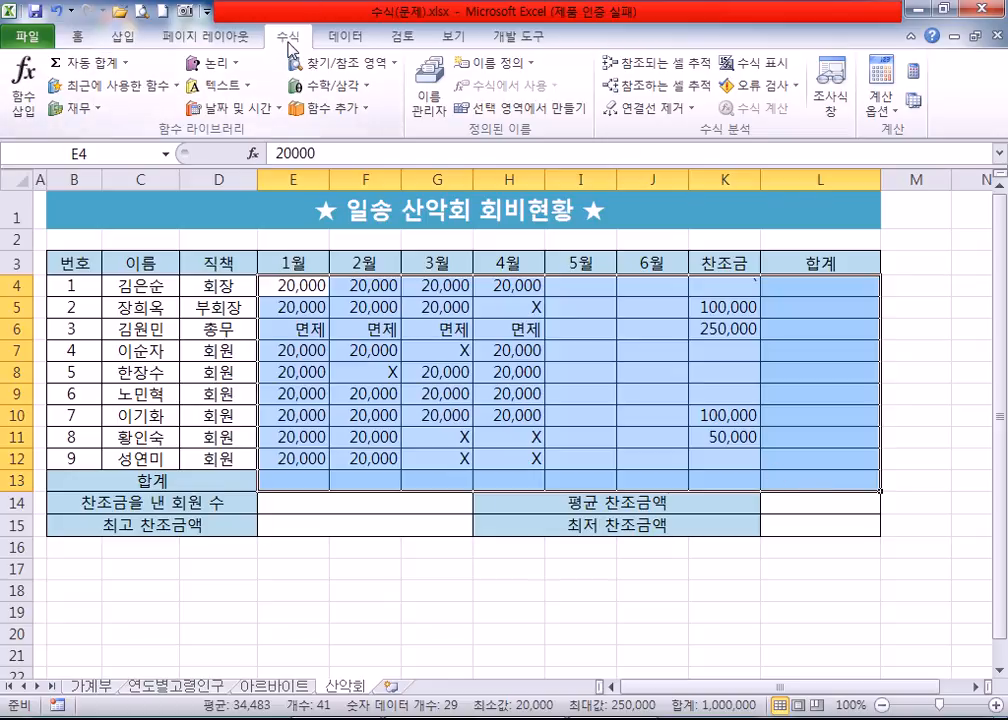
pyautogui.click(66, 68)
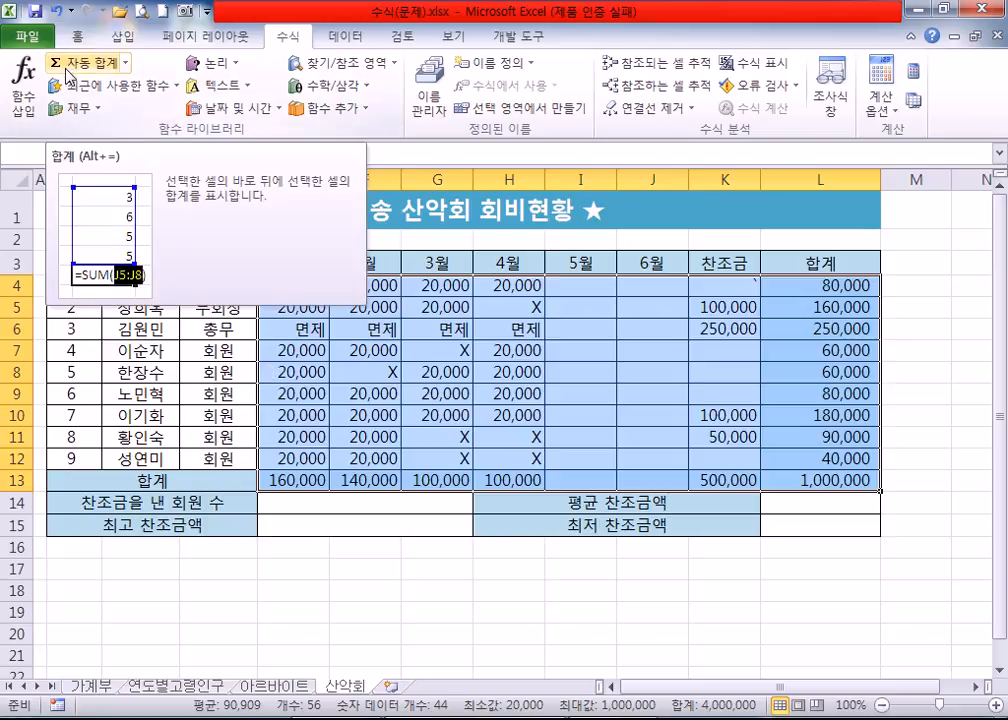
pyautogui.hotkey('ctrl', 'z')
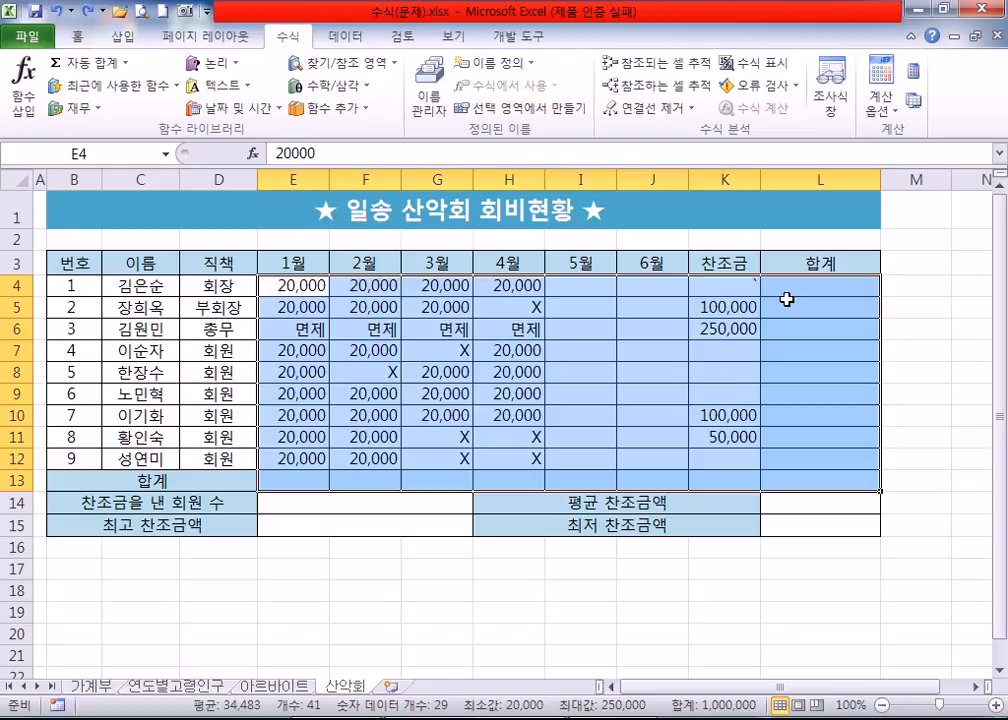
# Examine the monthly fees in rows 4, 5 and 7 together with their 합계 cells L4, L5 and L7.
pyautogui.click(304, 286)
pyautogui.moveTo(304, 286); pyautogui.dragTo(443, 286)
pyautogui.click(815, 292)
pyautogui.moveTo(322, 303); pyautogui.dragTo(450, 305)
pyautogui.click(838, 307)
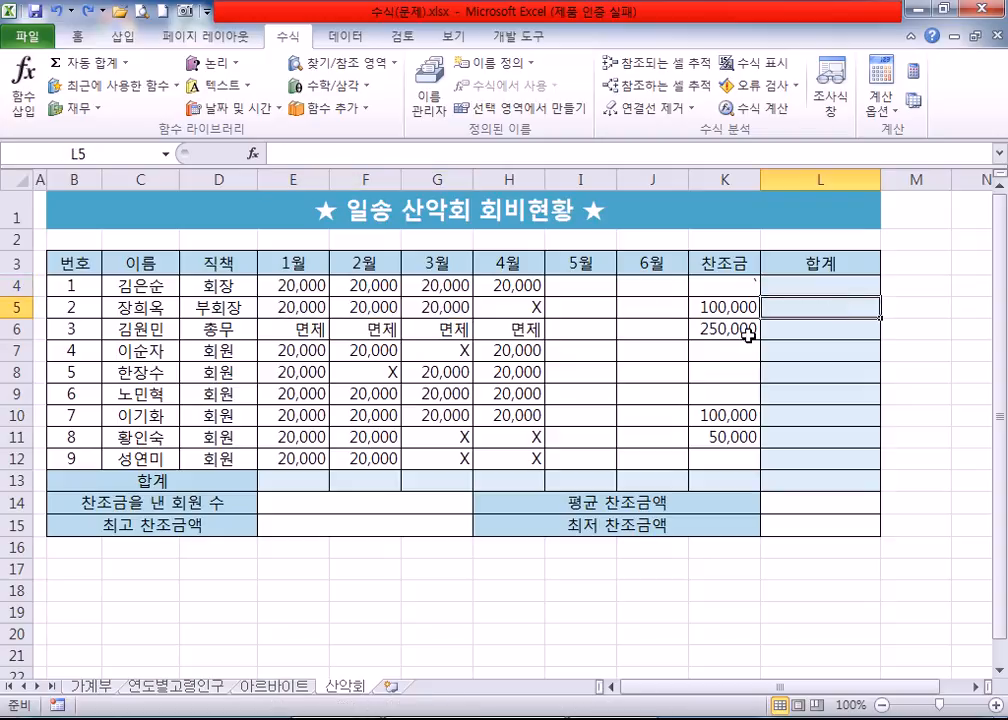
pyautogui.moveTo(300, 351); pyautogui.dragTo(520, 351)
pyautogui.click(771, 352)
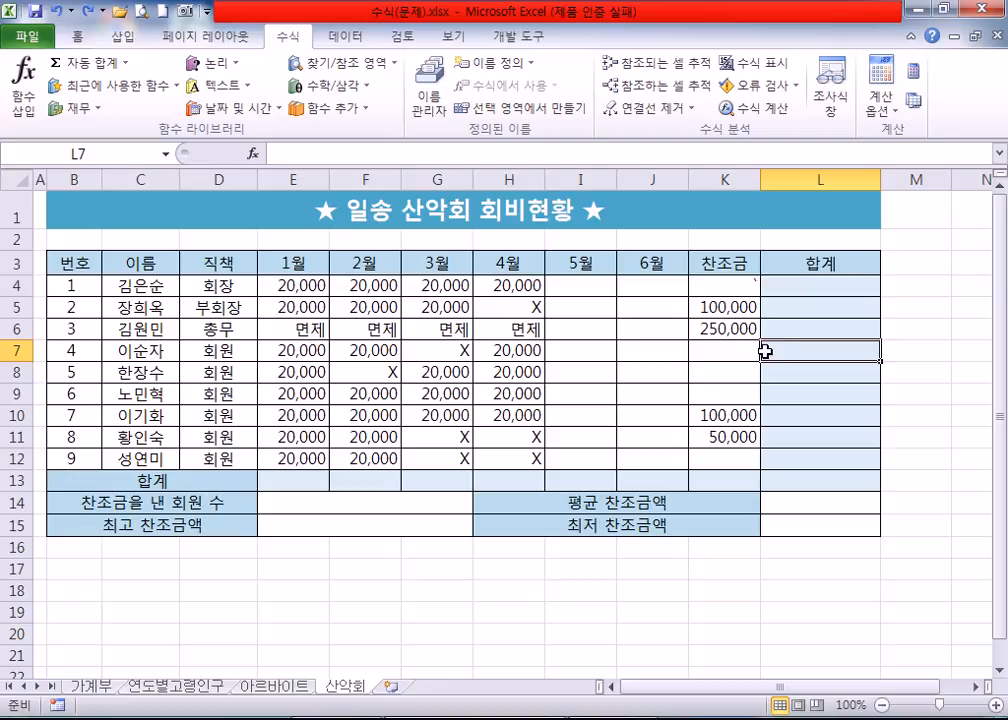
# Fill all 합계 cells with AutoSum over E4:L13, and check the SUM formulas in L5 and K13.
pyautogui.moveTo(308, 284); pyautogui.dragTo(788, 470)
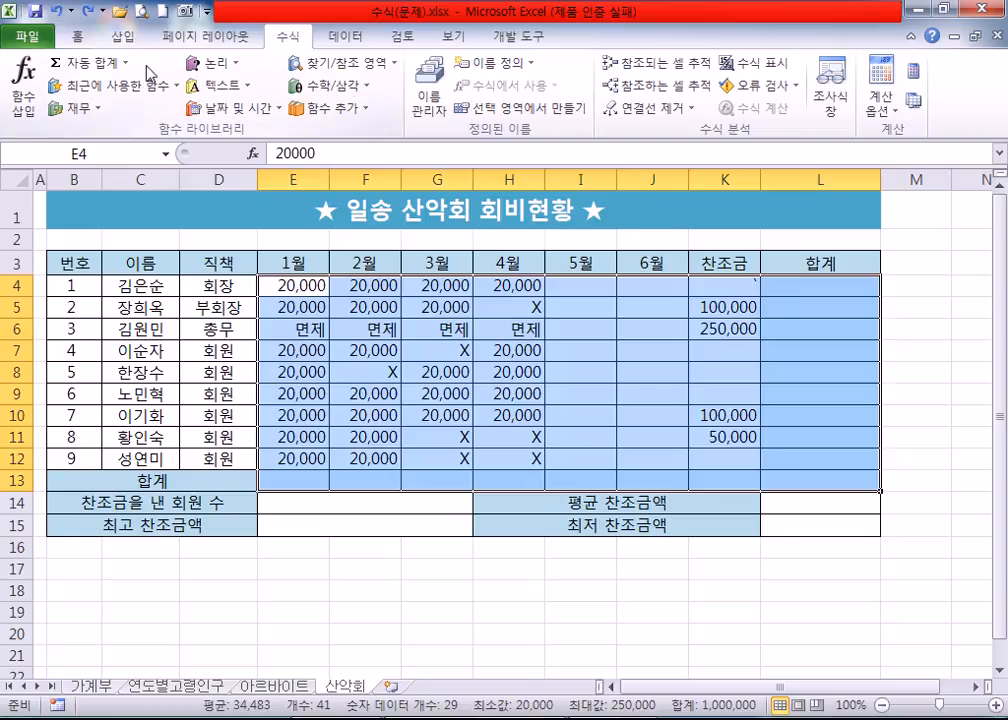
pyautogui.click(88, 66)
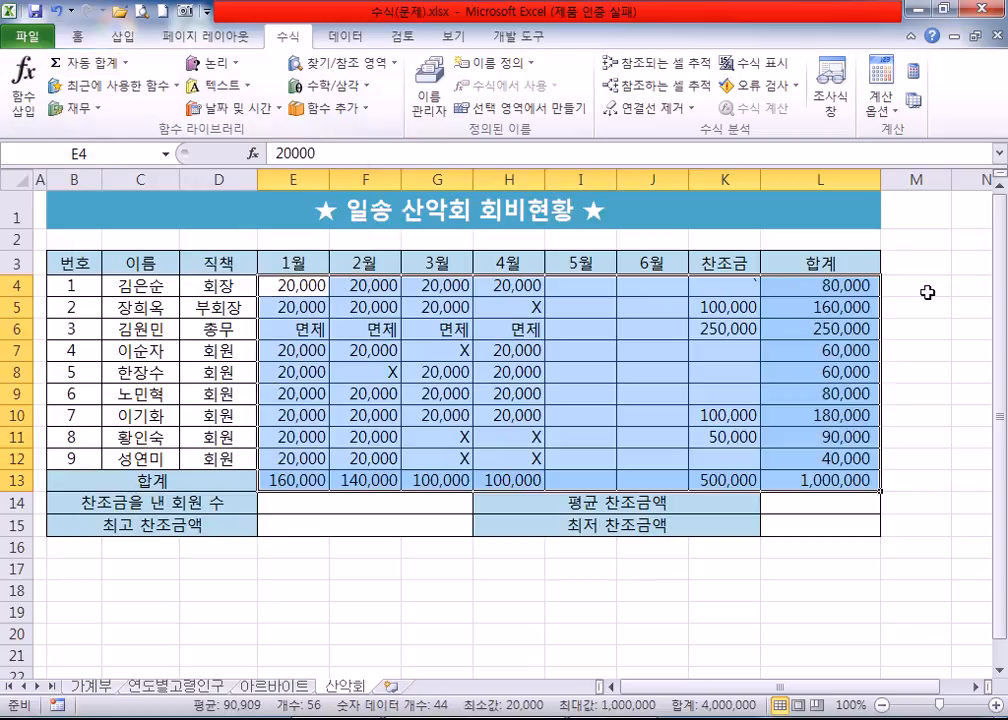
pyautogui.click(828, 308)
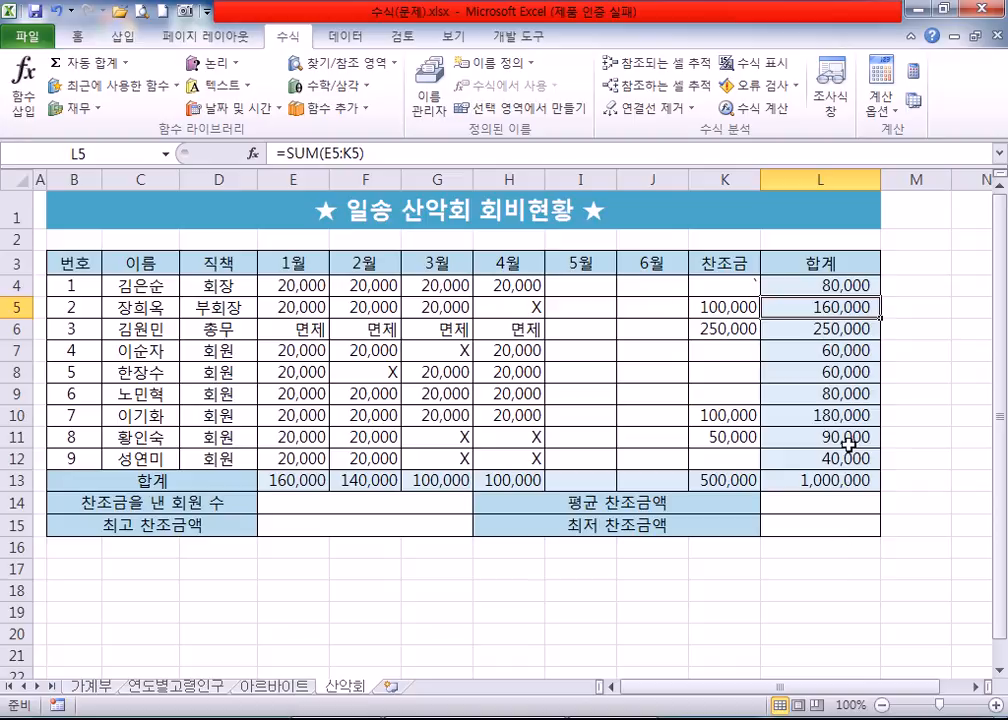
pyautogui.click(724, 478)
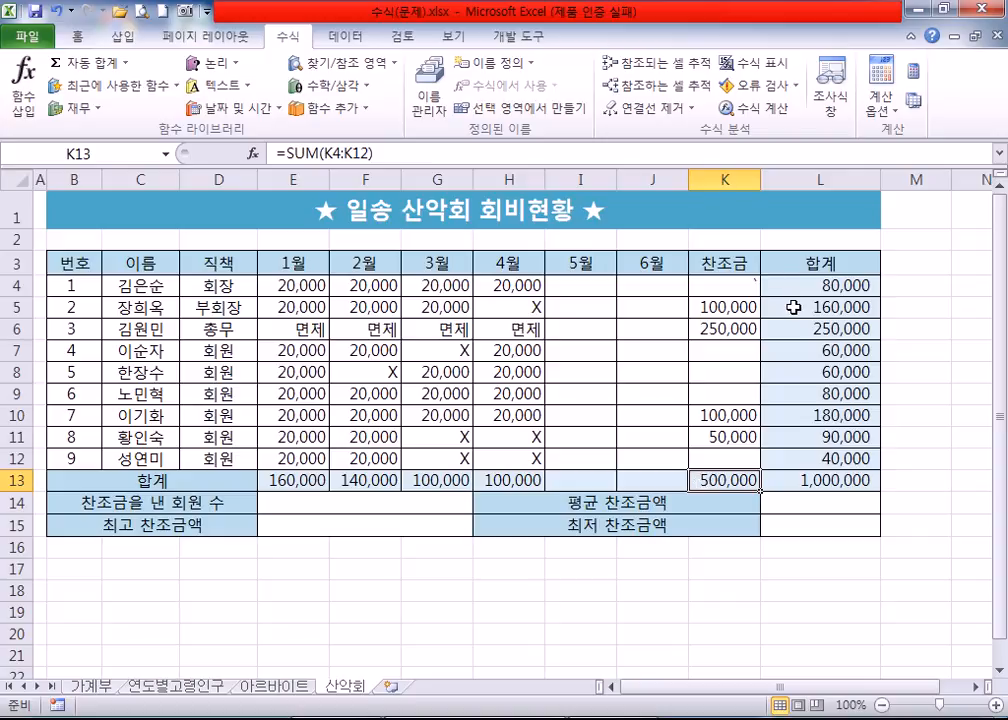
pyautogui.scroll(-1, 562, 344)
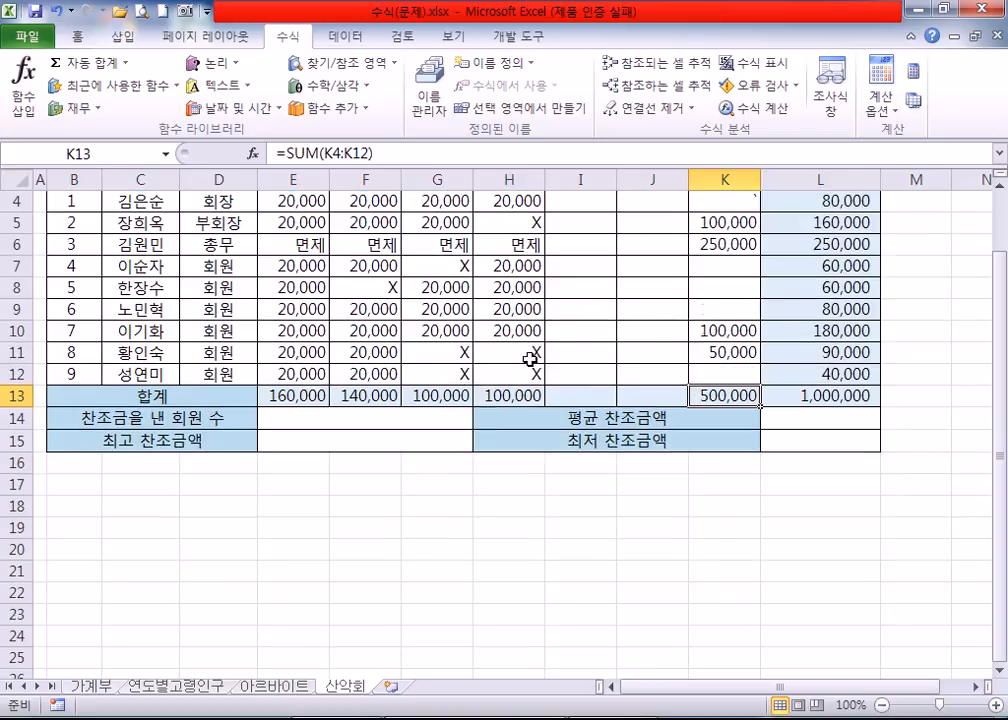
pyautogui.click(338, 417)
pyautogui.scroll(1, 445, 443)
pyautogui.scroll(-1, 447, 444)
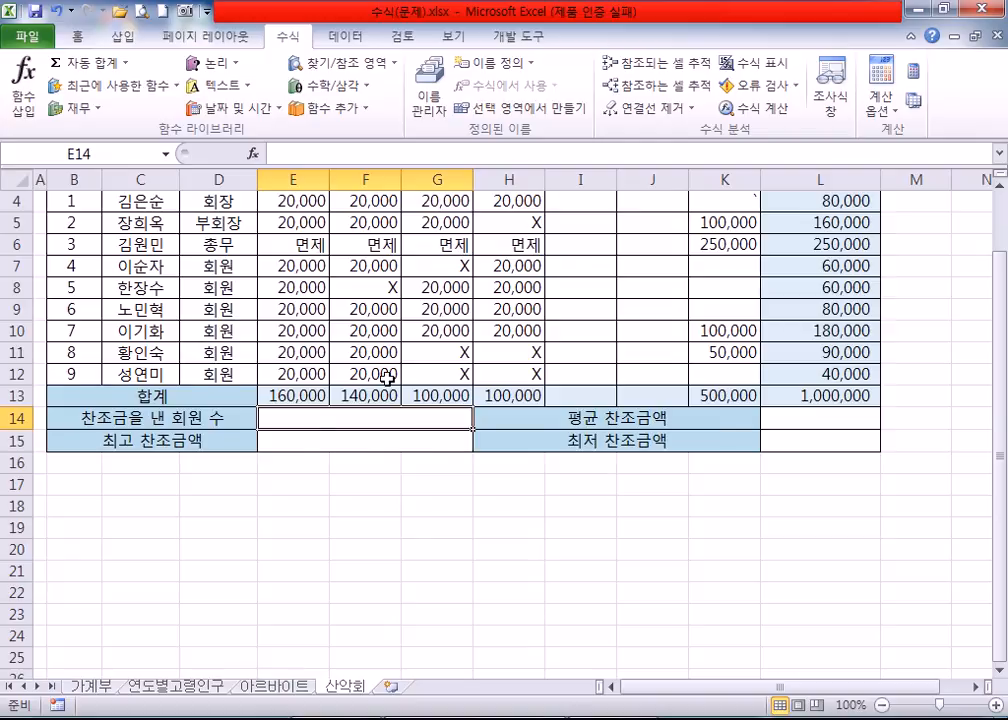
# Clear all the 합계 results in L4:L13 and E13:K13.
pyautogui.scroll(1, 400, 380)
pyautogui.click(829, 287)
pyautogui.moveTo(829, 287); pyautogui.dragTo(801, 479)
pyautogui.moveTo(290, 479); pyautogui.dragTo(718, 477)
pyautogui.press('Delete')
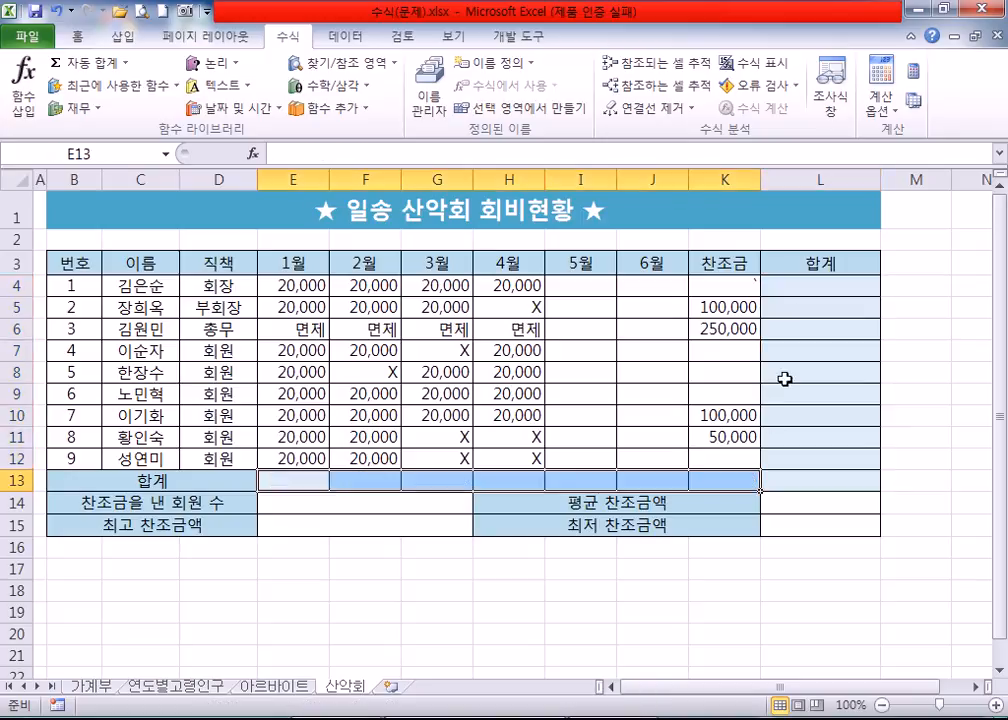
pyautogui.click(803, 286)
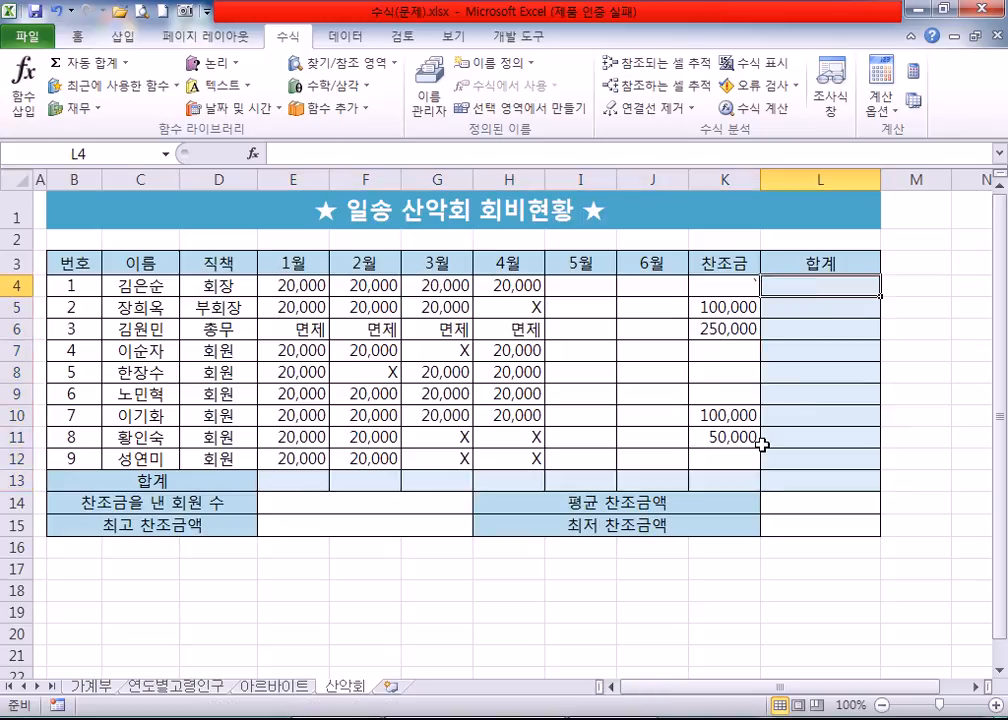
pyautogui.moveTo(274, 477); pyautogui.dragTo(792, 481)
pyautogui.moveTo(803, 286); pyautogui.dragTo(790, 477)
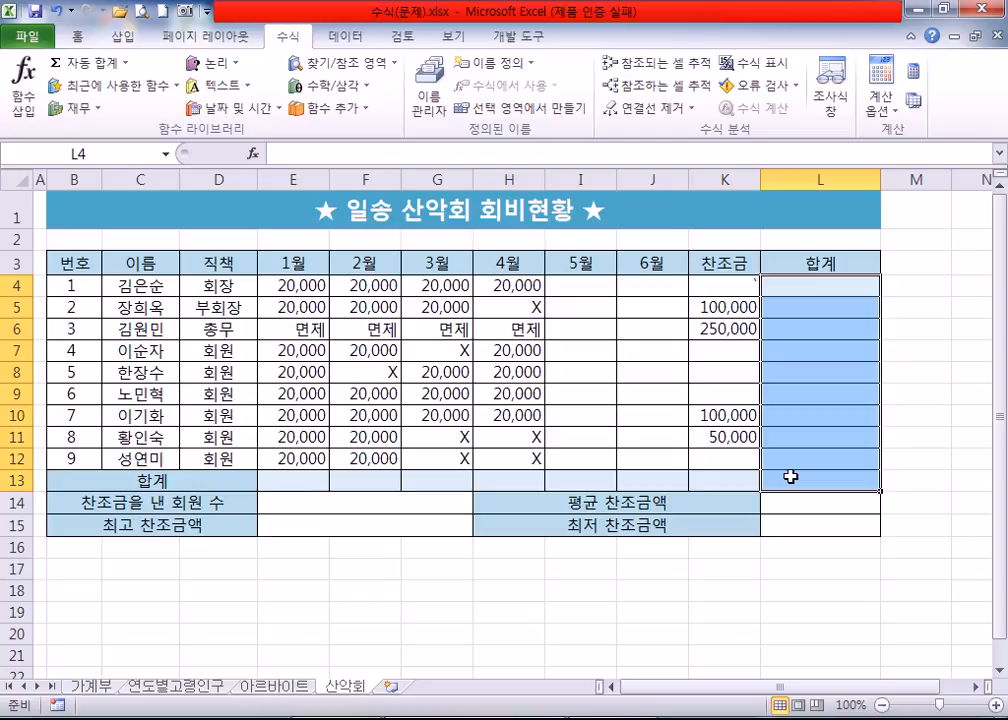
pyautogui.click(805, 290)
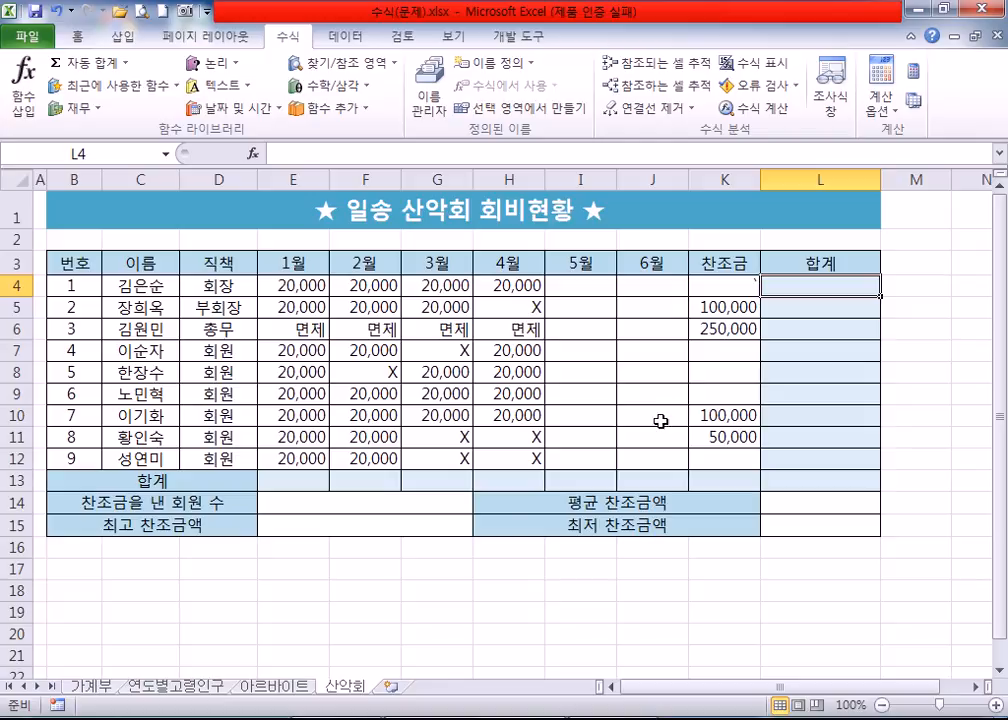
# Review the 구성비 formula in E6 on the 연도별고령인구 sheet, and return to the 산악회 sheet.
pyautogui.click(216, 688)
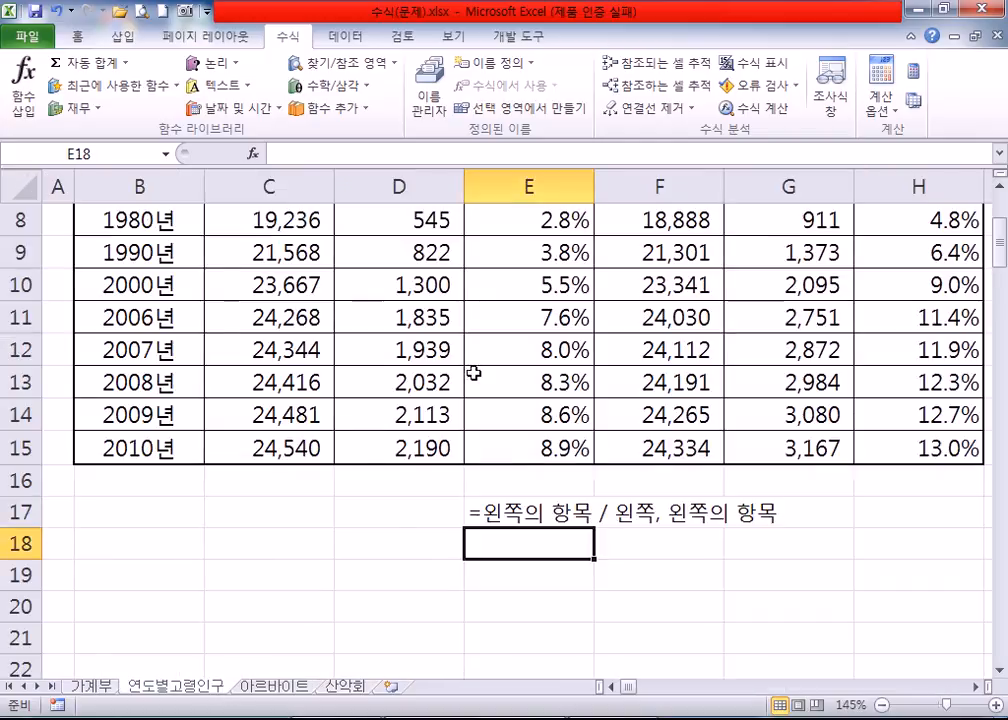
pyautogui.scroll(2, 469, 374)
pyautogui.click(515, 351)
pyautogui.press('F2')
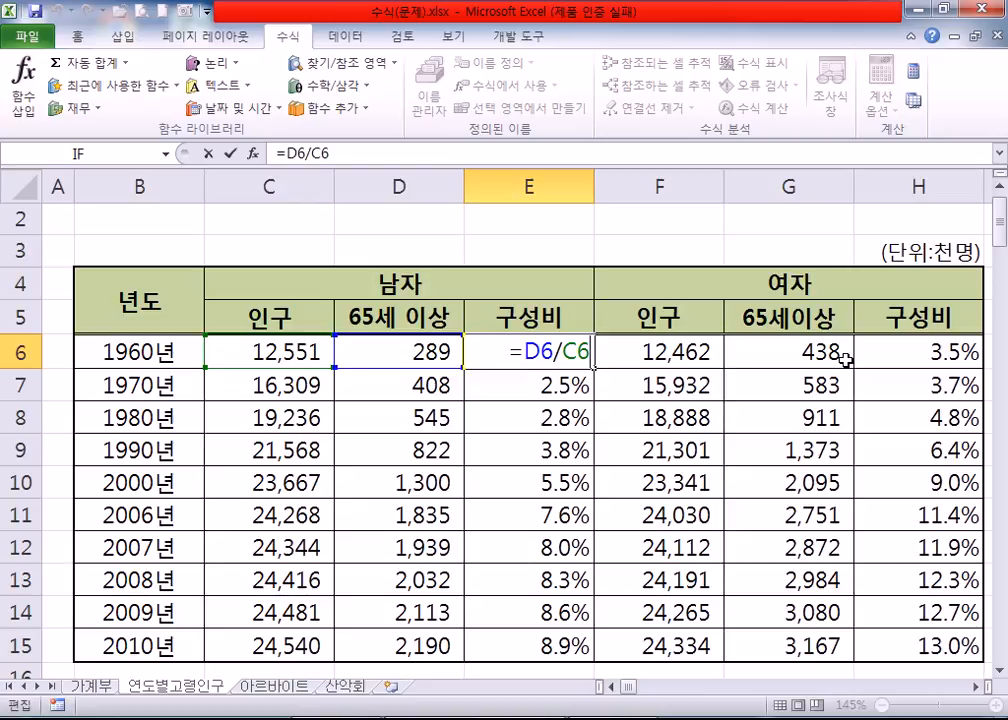
pyautogui.click(358, 690)
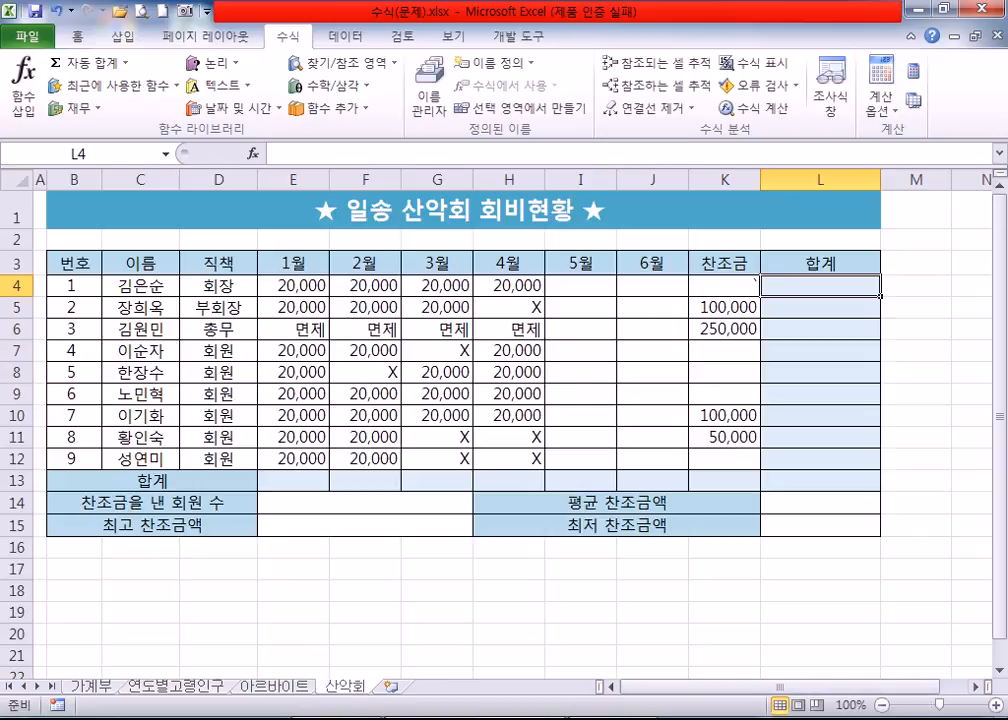
# Examine the monthly fee and 찬조금 cells E4 through K4 that make up the first member's 합계.
pyautogui.click(976, 687)
pyautogui.click(976, 687)
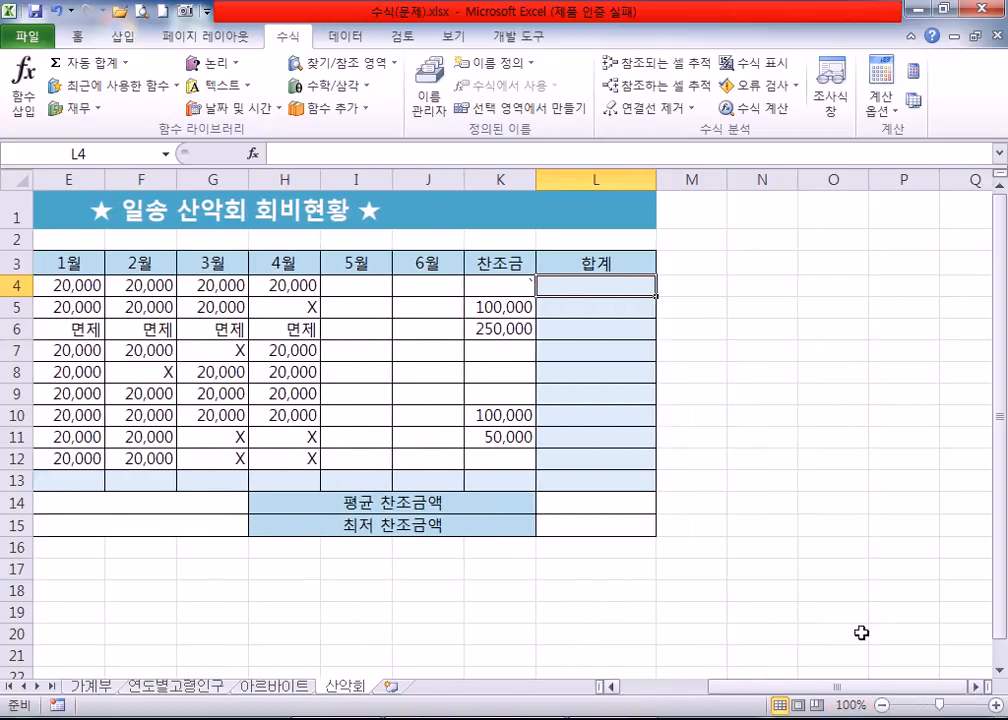
pyautogui.click(81, 284)
pyautogui.click(203, 290)
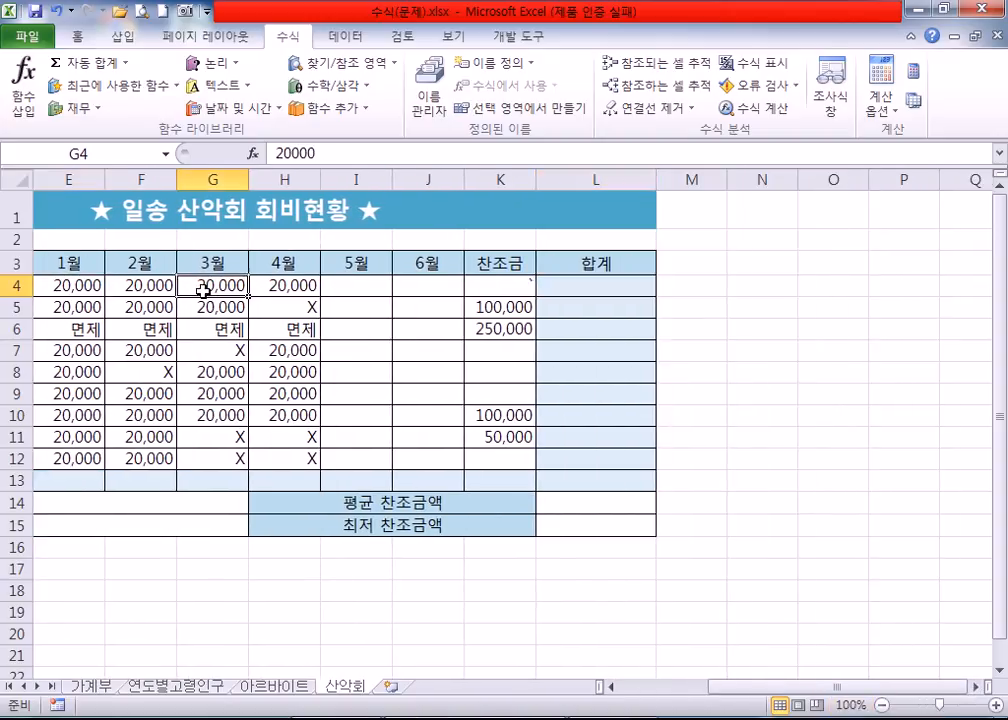
pyautogui.click(281, 285)
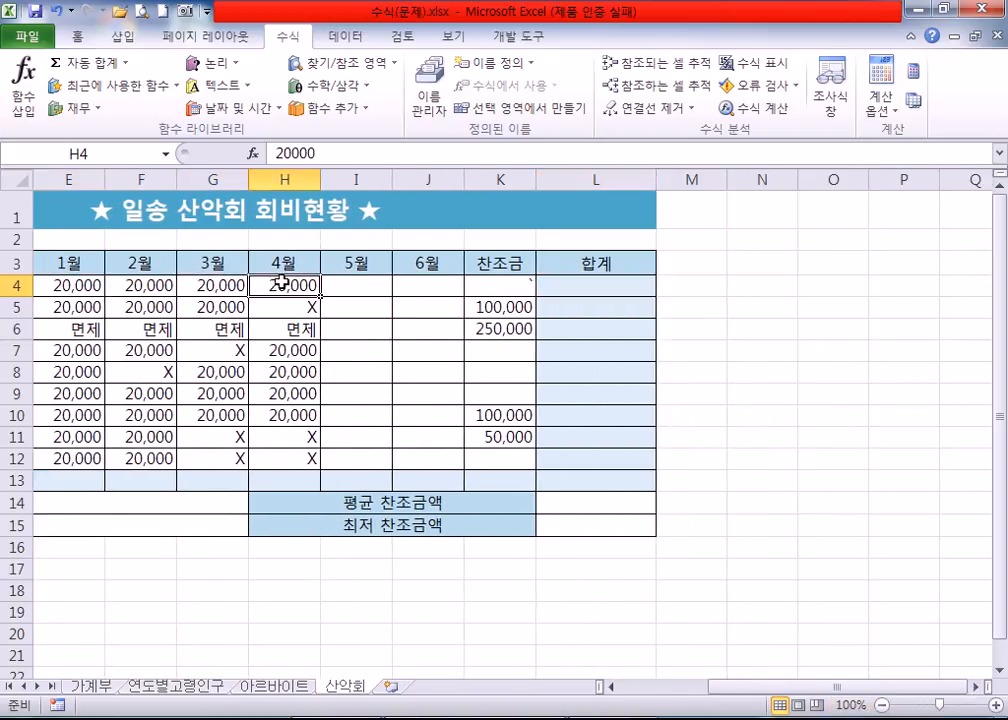
pyautogui.click(354, 292)
pyautogui.click(433, 290)
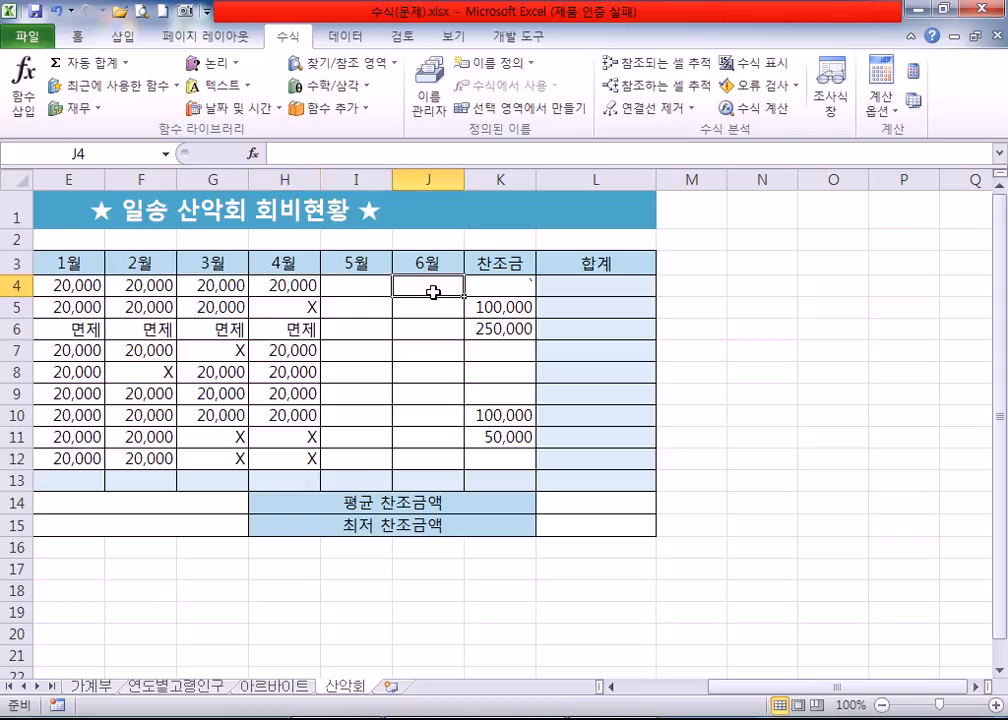
pyautogui.click(503, 287)
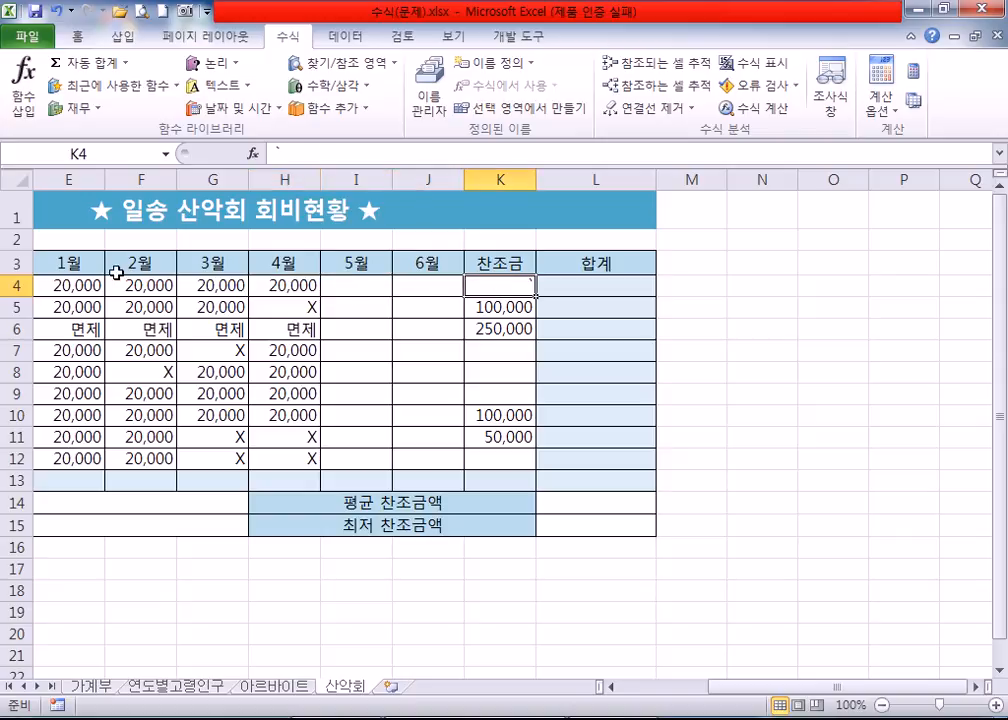
pyautogui.moveTo(63, 284); pyautogui.dragTo(494, 284)
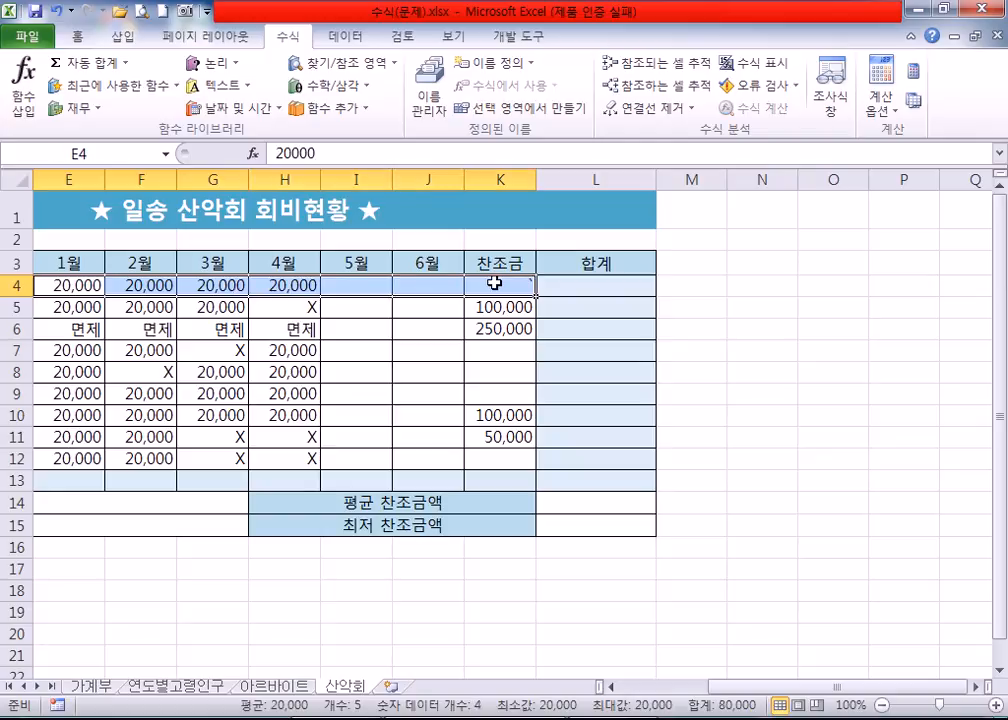
pyautogui.click(578, 287)
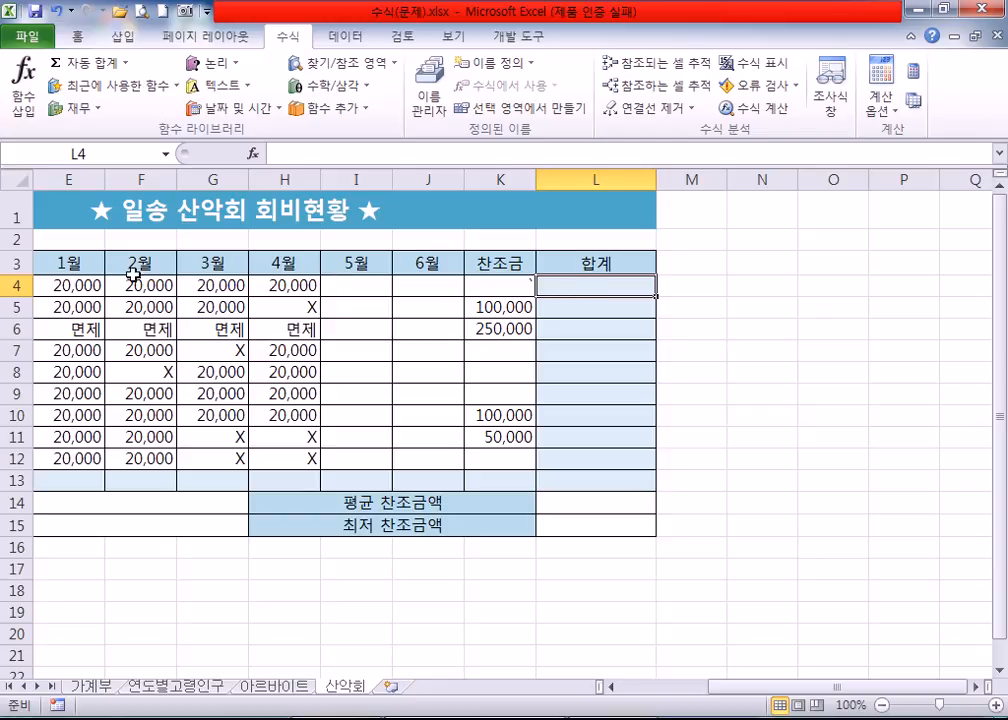
pyautogui.moveTo(85, 286); pyautogui.dragTo(500, 286)
pyautogui.click(497, 285)
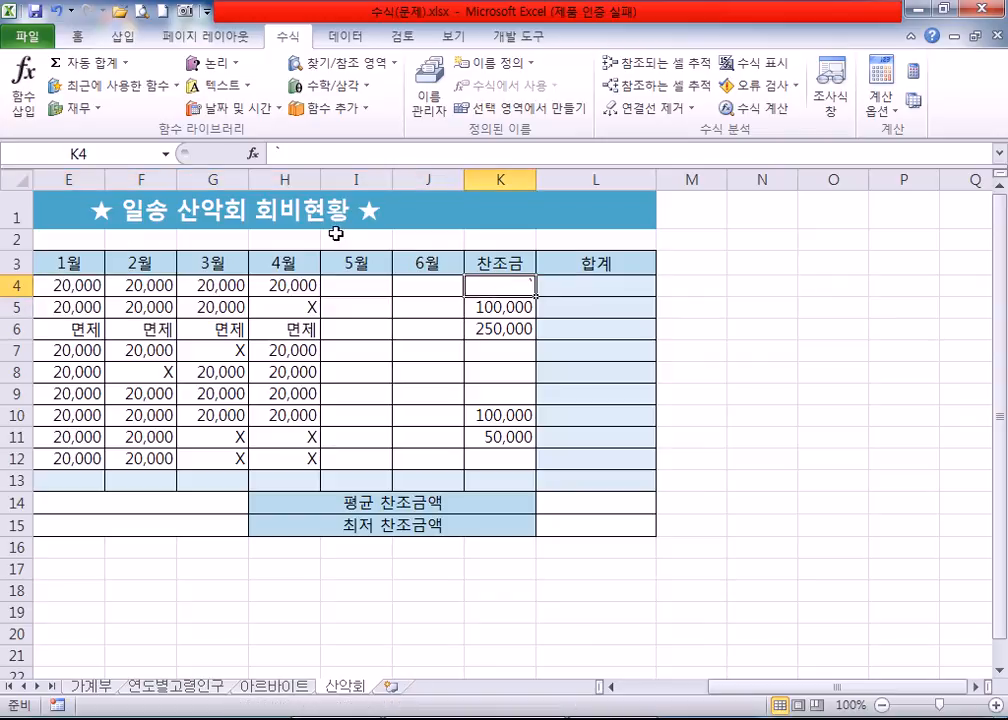
pyautogui.moveTo(70, 285); pyautogui.dragTo(514, 286)
pyautogui.click(553, 281)
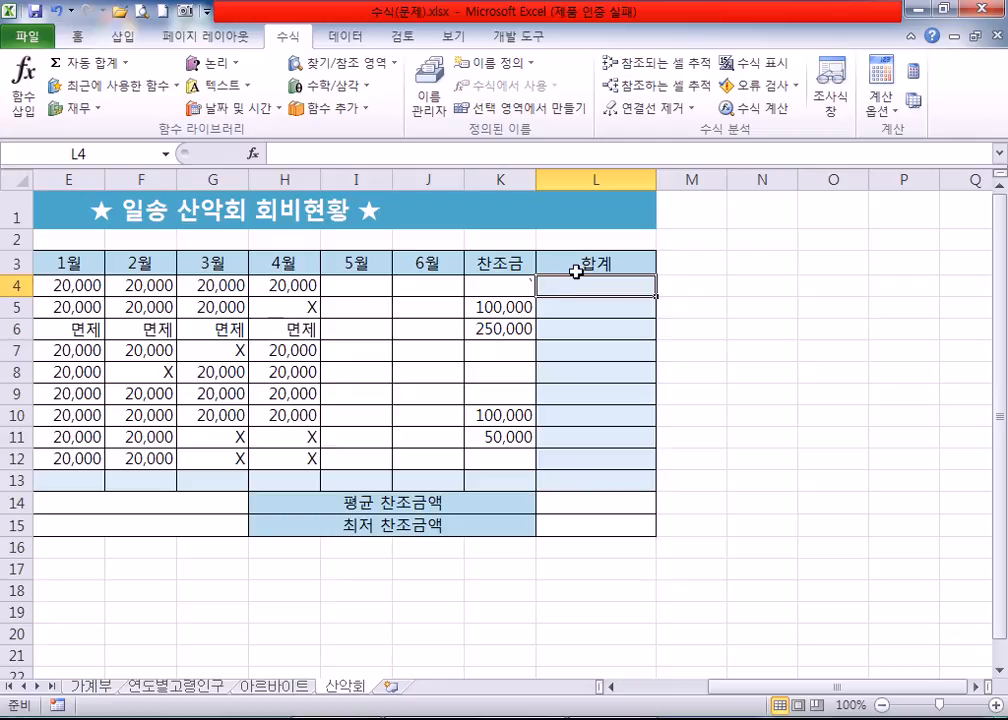
pyautogui.write('=')
pyautogui.press('Right')
pyautogui.press('Down')
pyautogui.press('Down')
pyautogui.hotkey('shift', 'Right')
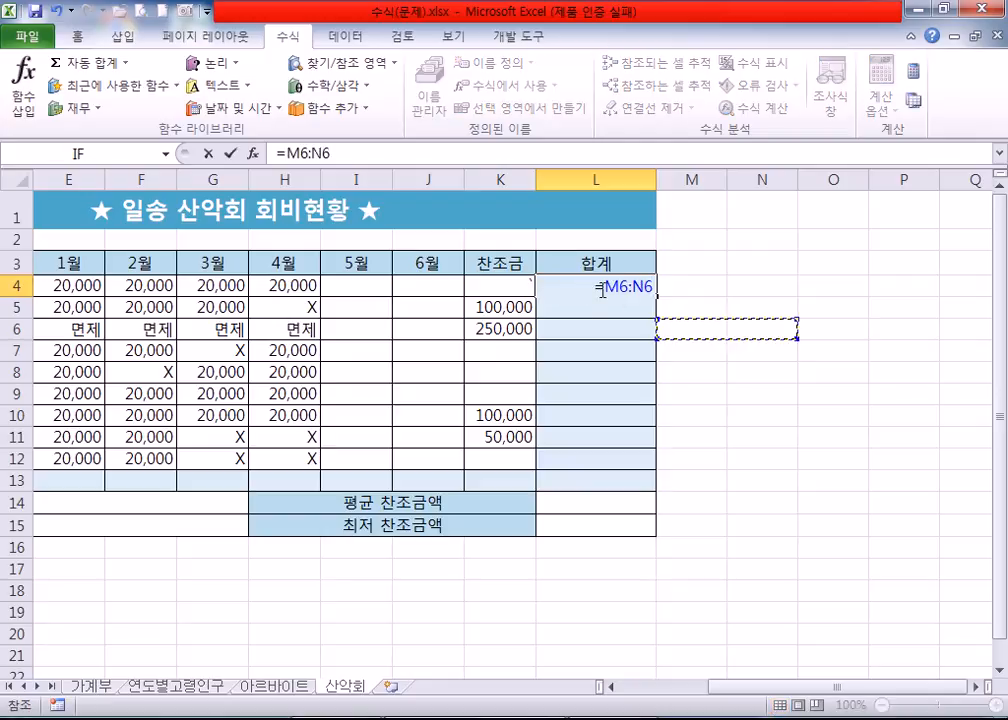
pyautogui.press('BackSpace')
pyautogui.press('BackSpace')
pyautogui.press('BackSpace')
pyautogui.press('BackSpace')
pyautogui.press('BackSpace')
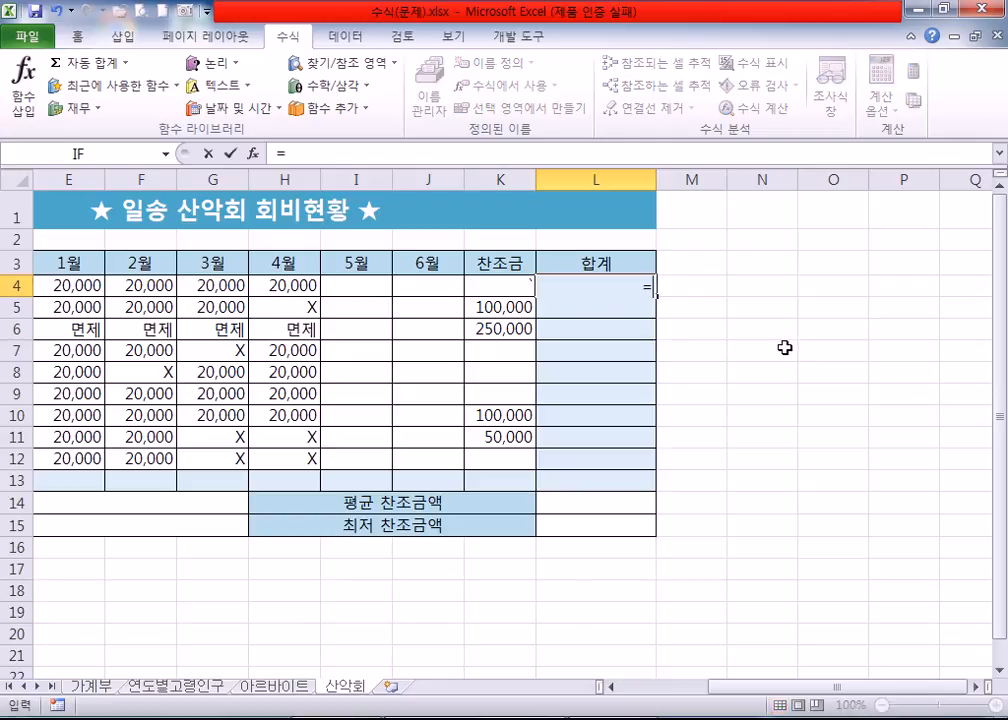
# Try totalling row 4 in L4 by adding each cell with the formula =E4+F4+G4+H4+I4+J4+K4.
pyautogui.click(45, 282)
pyautogui.write('+')
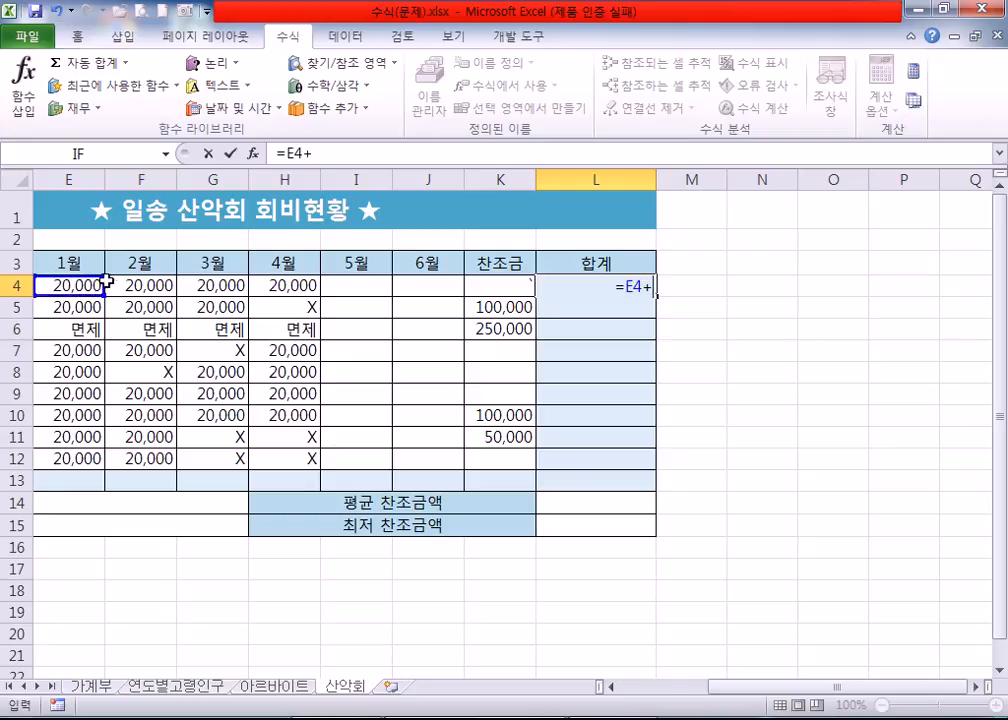
pyautogui.click(148, 286)
pyautogui.write('+')
pyautogui.click(215, 288)
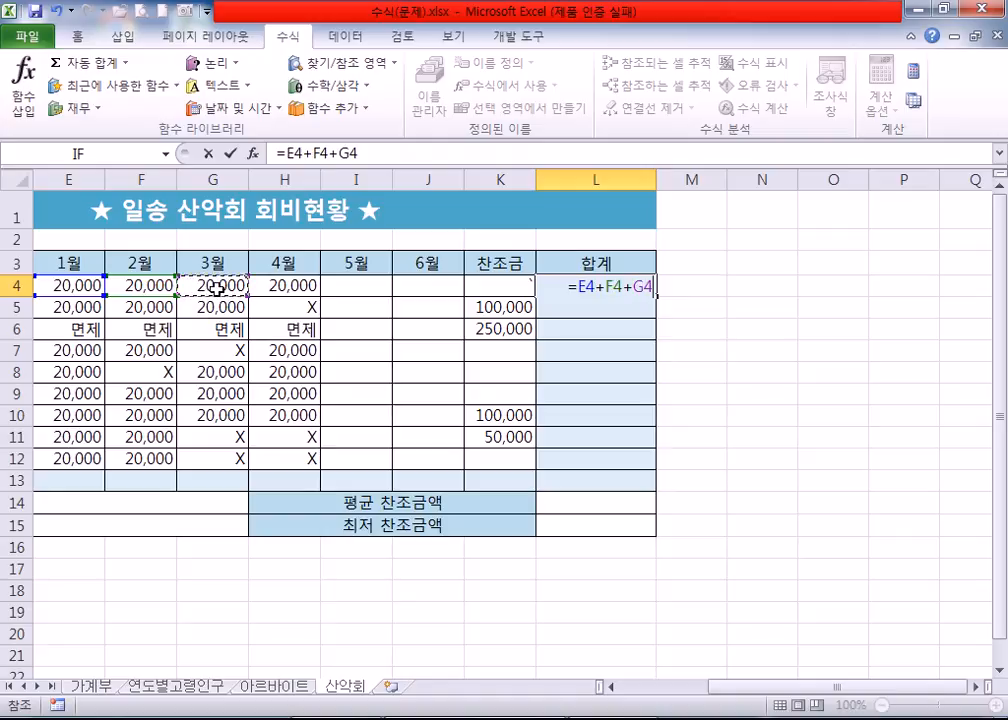
pyautogui.write('+')
pyautogui.click(282, 287)
pyautogui.write('+')
pyautogui.click(351, 288)
pyautogui.write('+')
pyautogui.click(407, 281)
pyautogui.write('+')
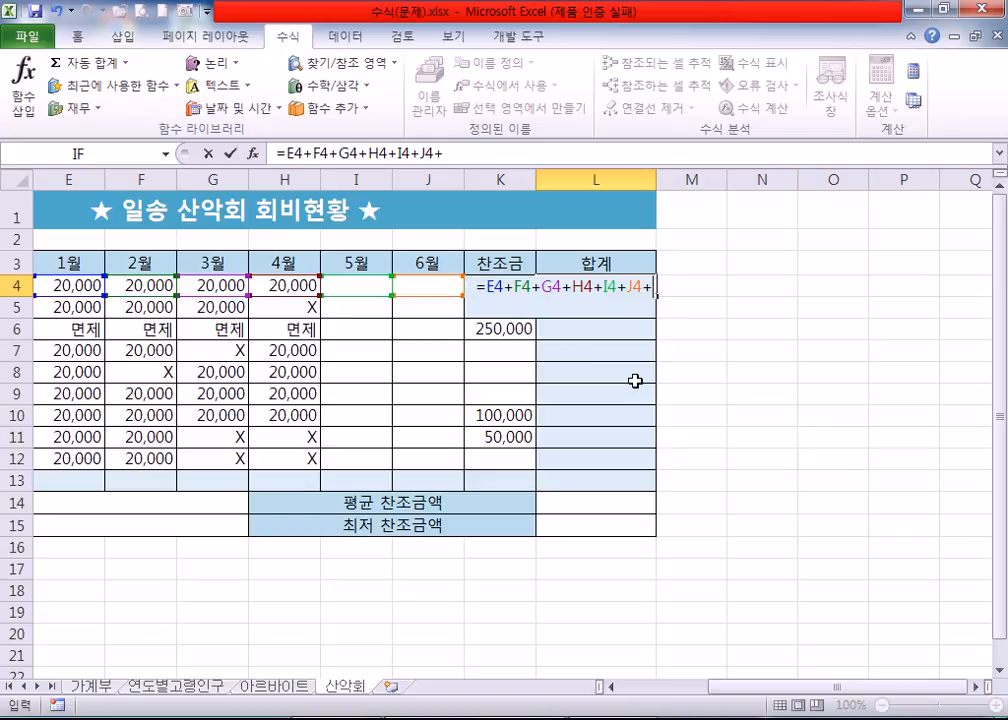
pyautogui.write('K4')
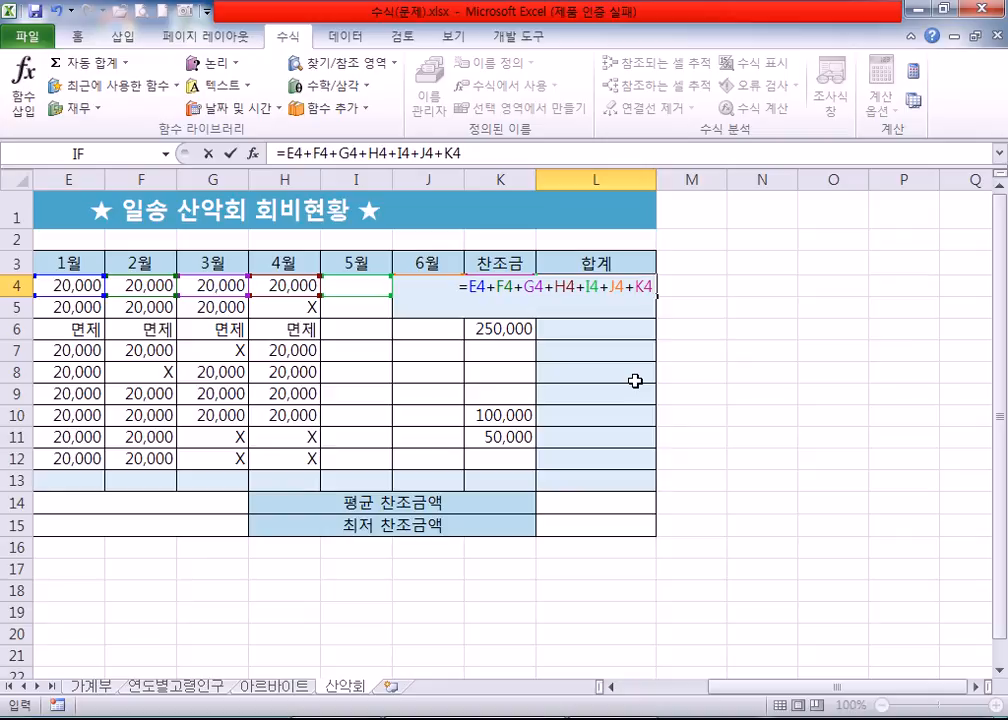
pyautogui.press('Return')
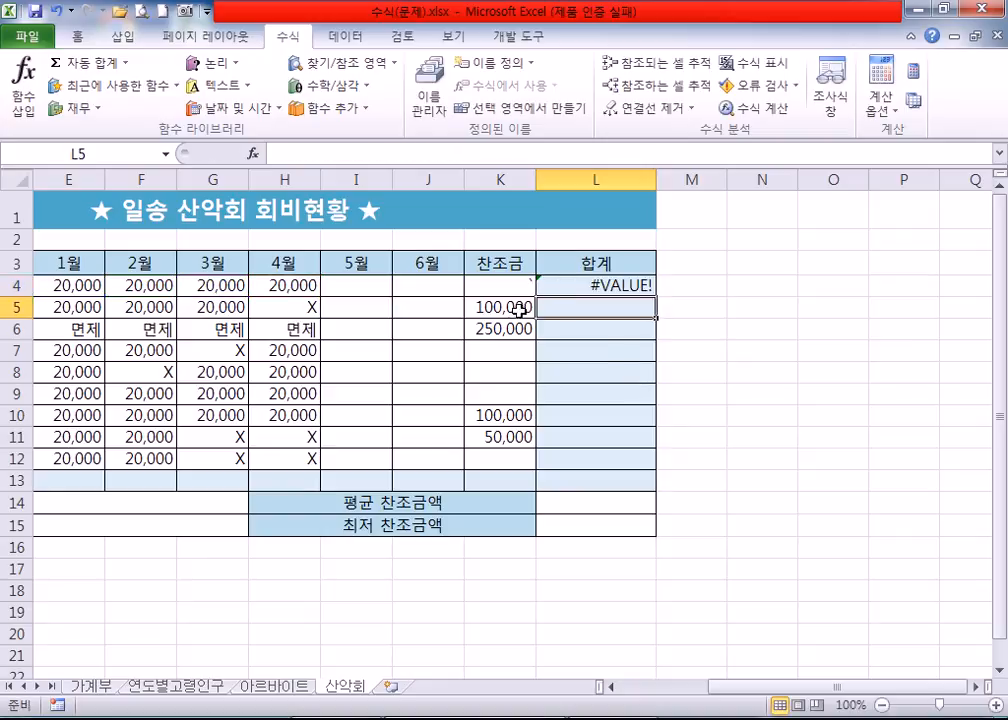
# Examine the addition formula in L4 against its source cells I4, J4 and K4.
pyautogui.click(577, 286)
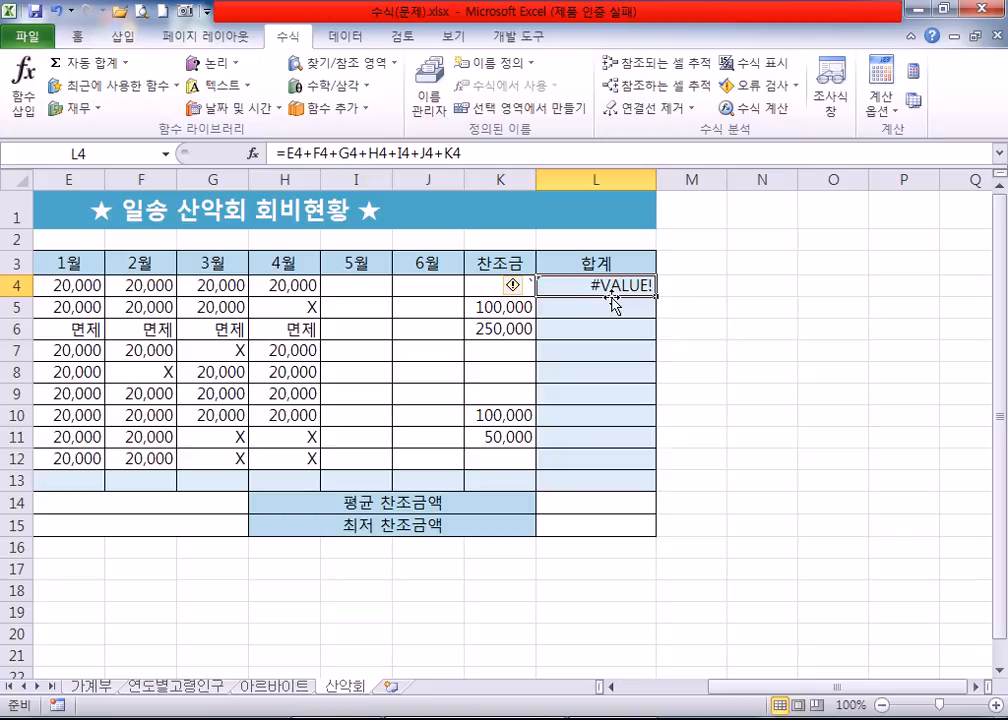
pyautogui.click(479, 283)
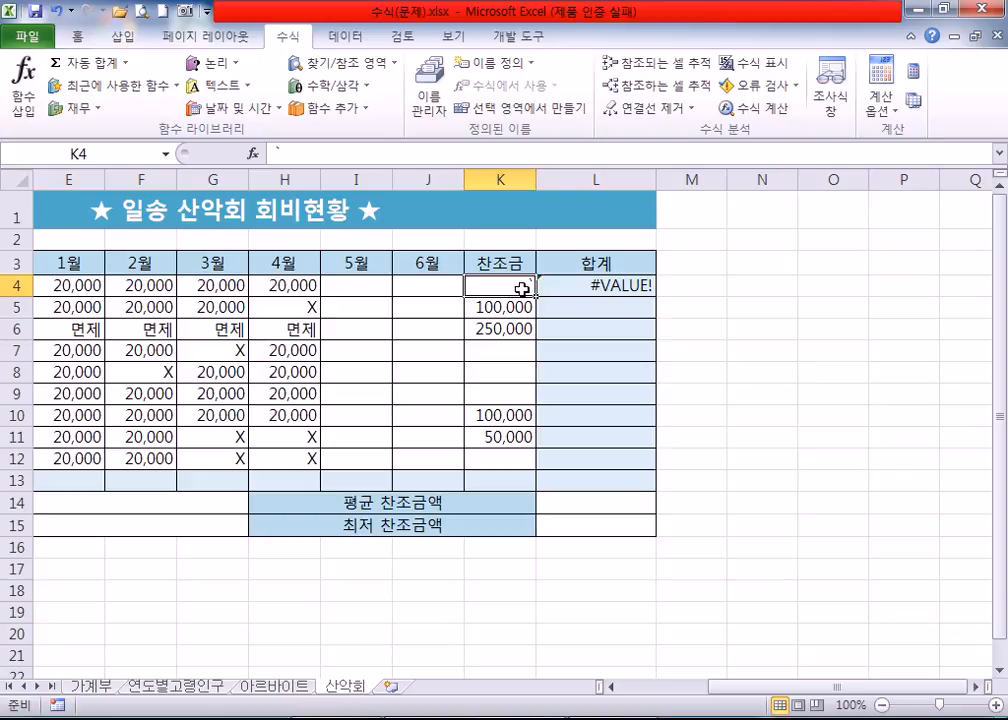
pyautogui.click(380, 284)
pyautogui.click(439, 284)
pyautogui.click(367, 284)
pyautogui.click(480, 285)
pyautogui.click(578, 287)
pyautogui.press('F2')
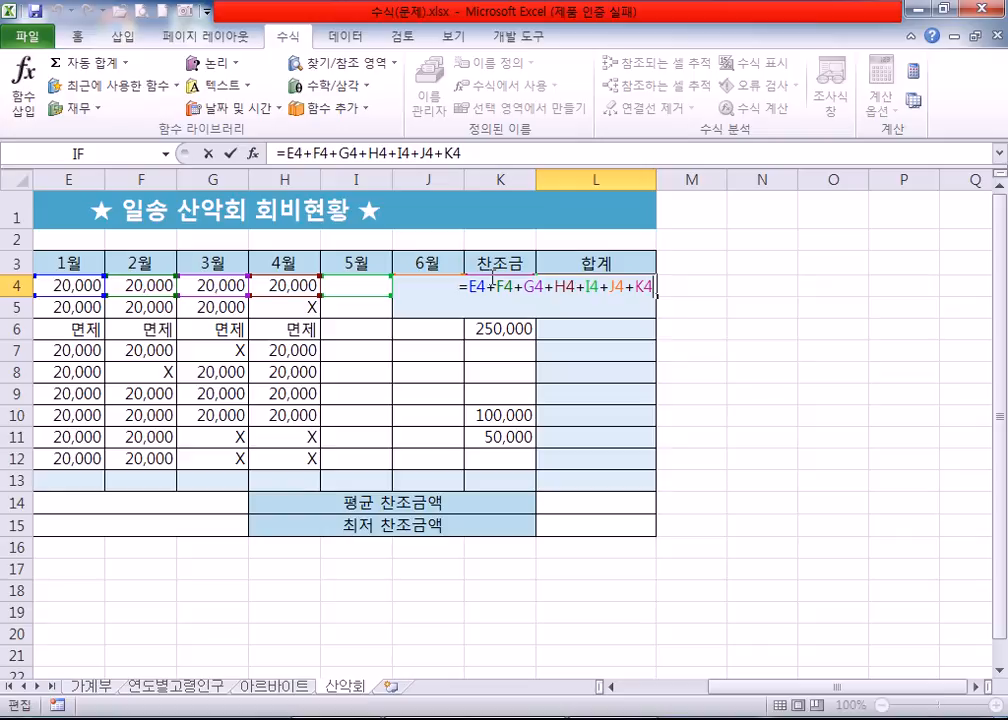
pyautogui.hotkey('ctrl', 'Return')
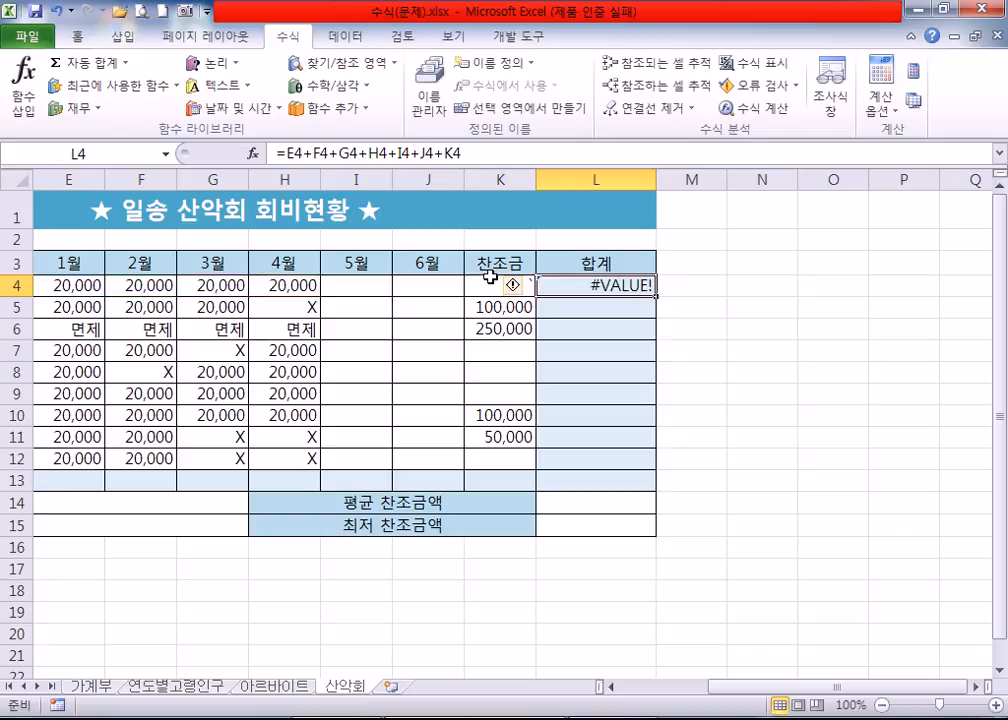
# Replace the cell-by-cell addition in L4 with the formula =SUM(E4:K4).
pyautogui.press('Delete')
pyautogui.moveTo(72, 286); pyautogui.dragTo(484, 284)
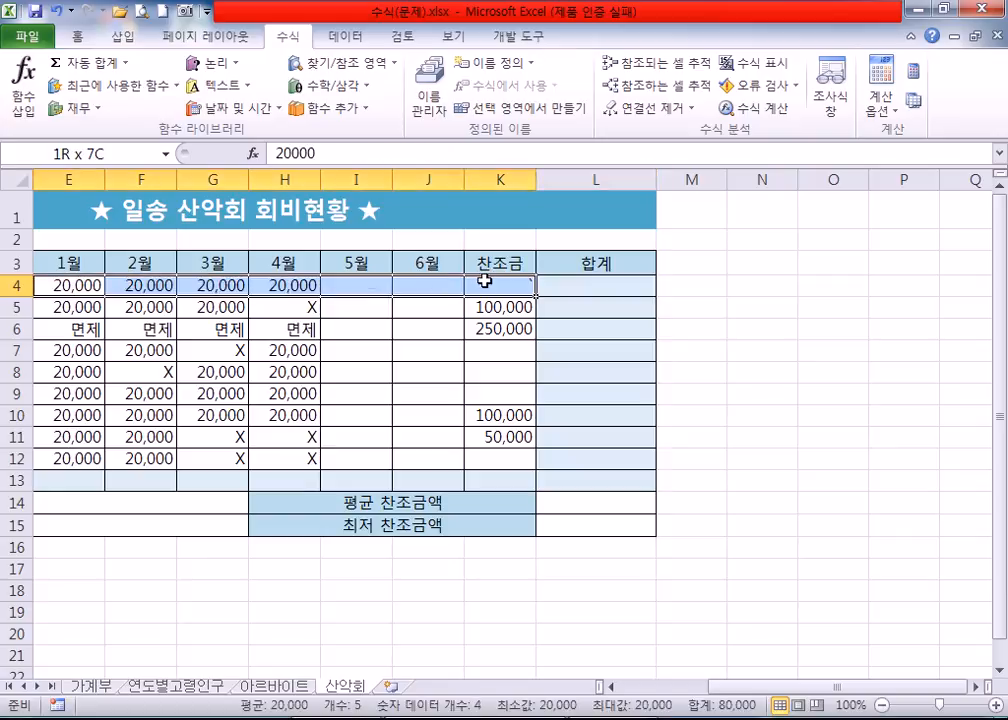
pyautogui.click(585, 290)
pyautogui.write('=')
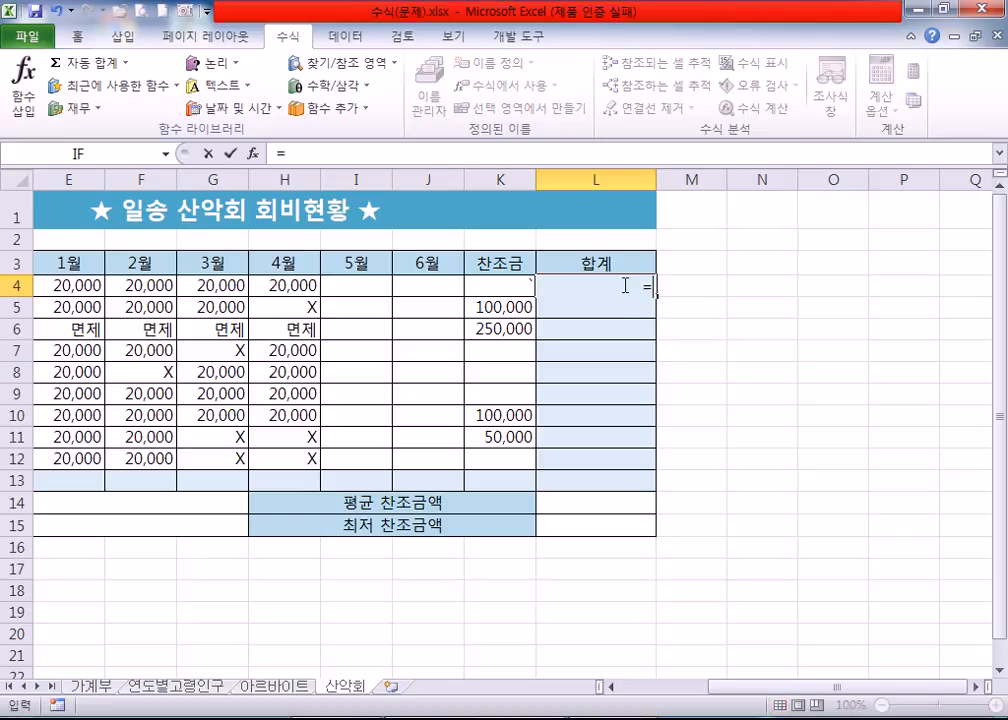
pyautogui.write('SUM')
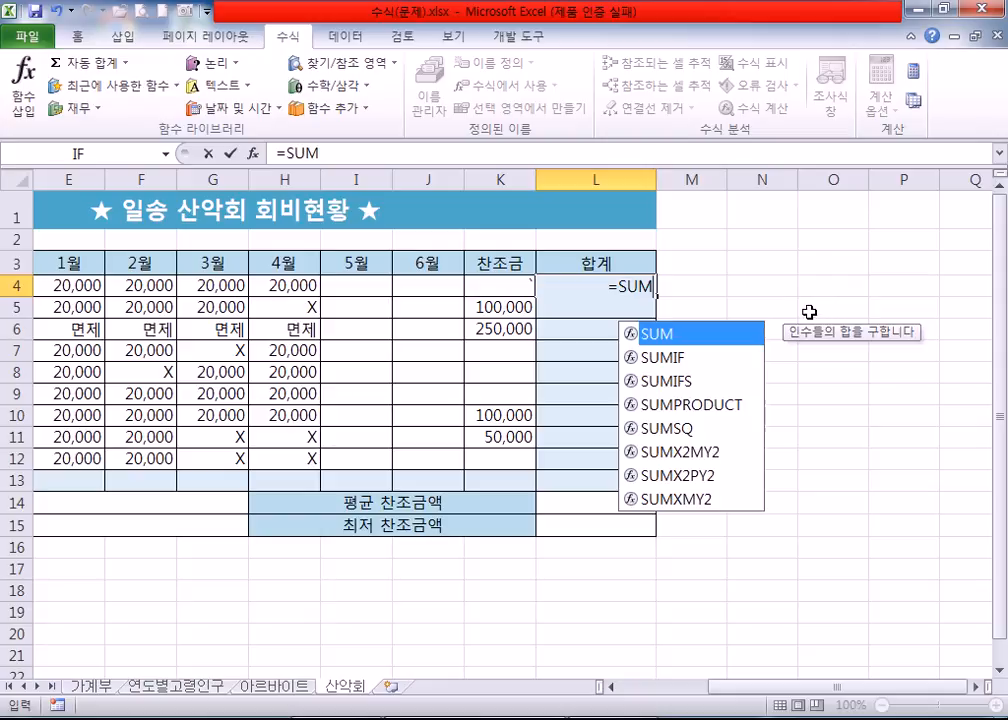
pyautogui.write('(')
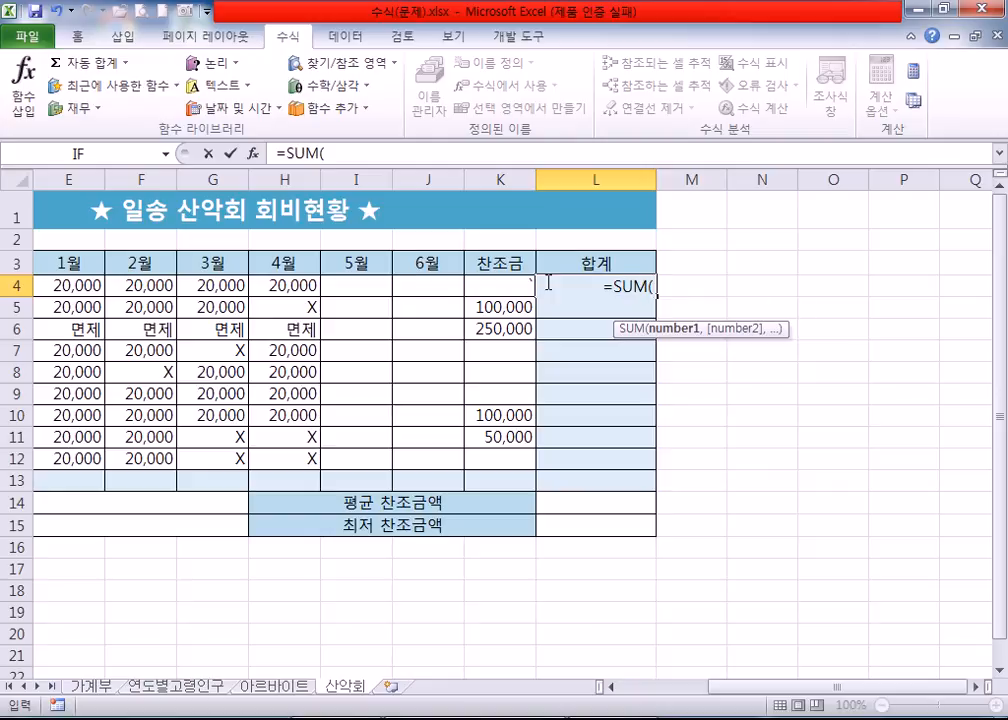
pyautogui.moveTo(73, 281); pyautogui.dragTo(499, 287)
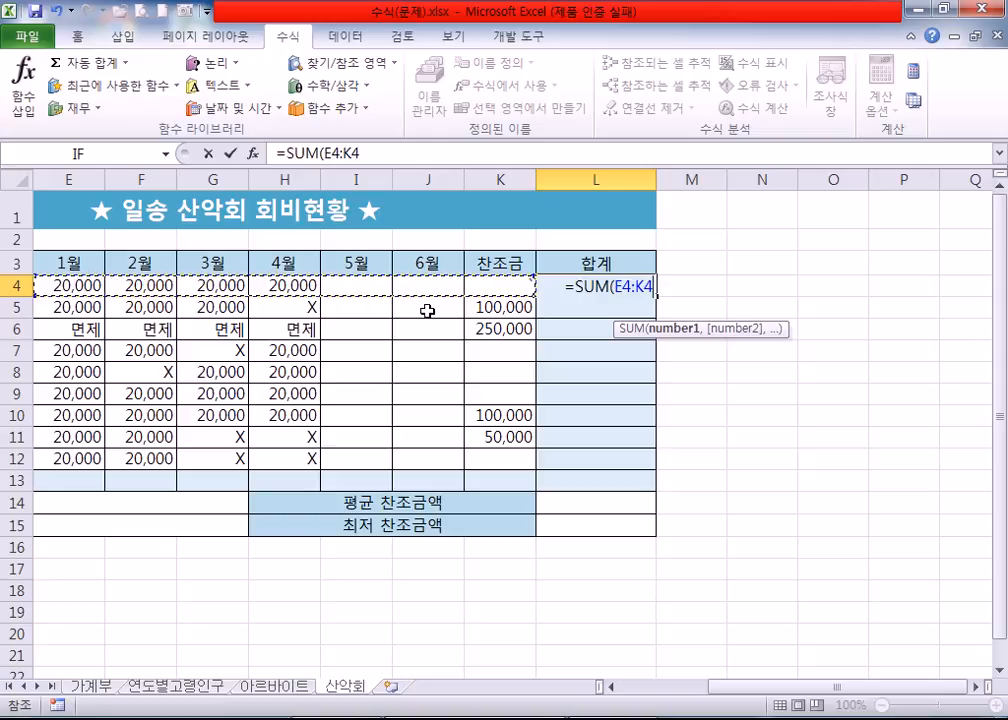
pyautogui.write(')')
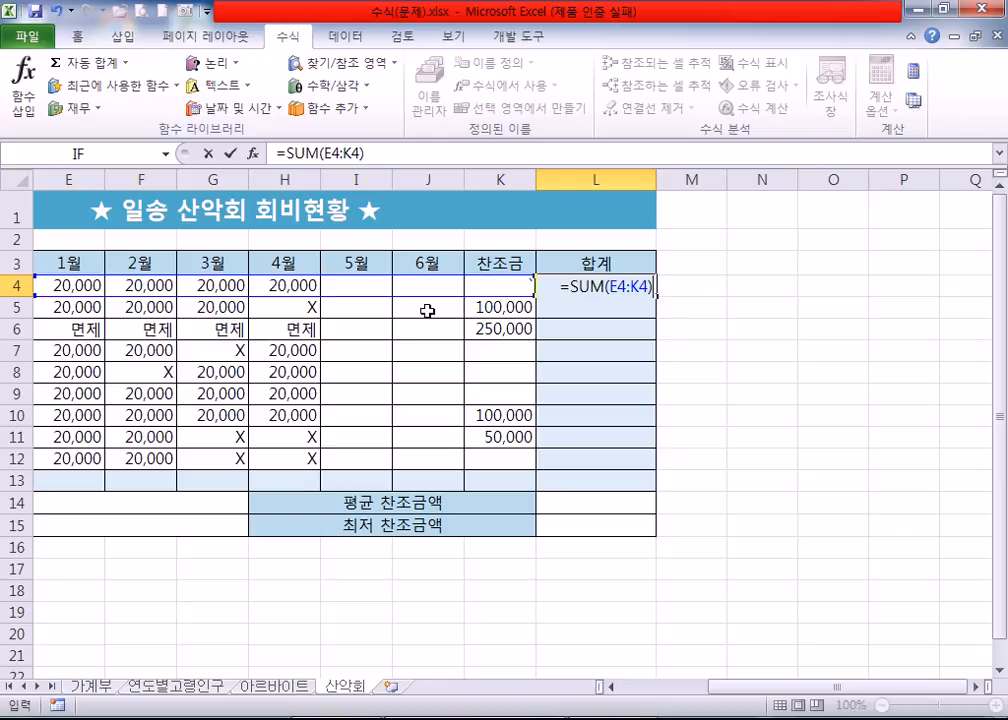
pyautogui.press('Return')
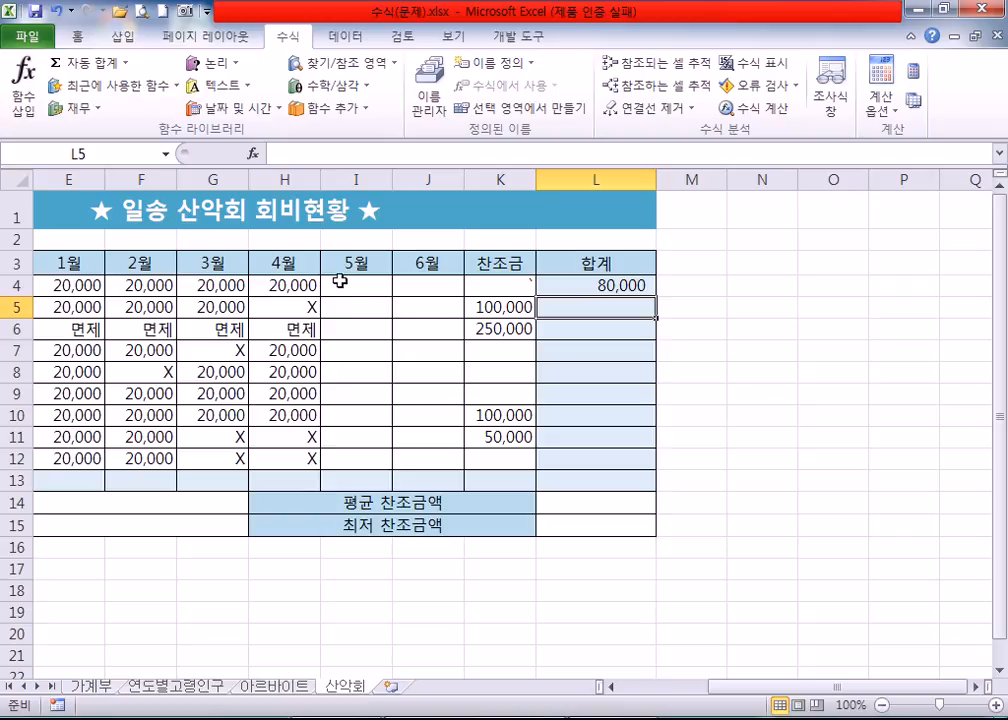
# Check the SUM formula in L4 against cell K4, and copy it down the 합계 column through L12.
pyautogui.click(490, 289)
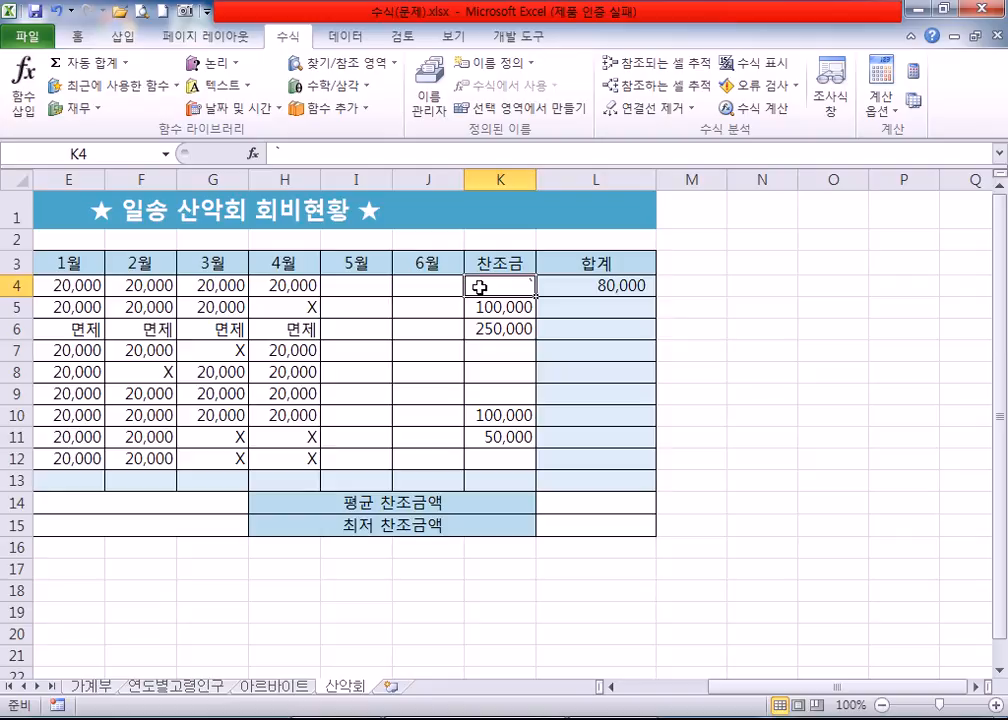
pyautogui.click(588, 284)
pyautogui.doubleClick(585, 280)
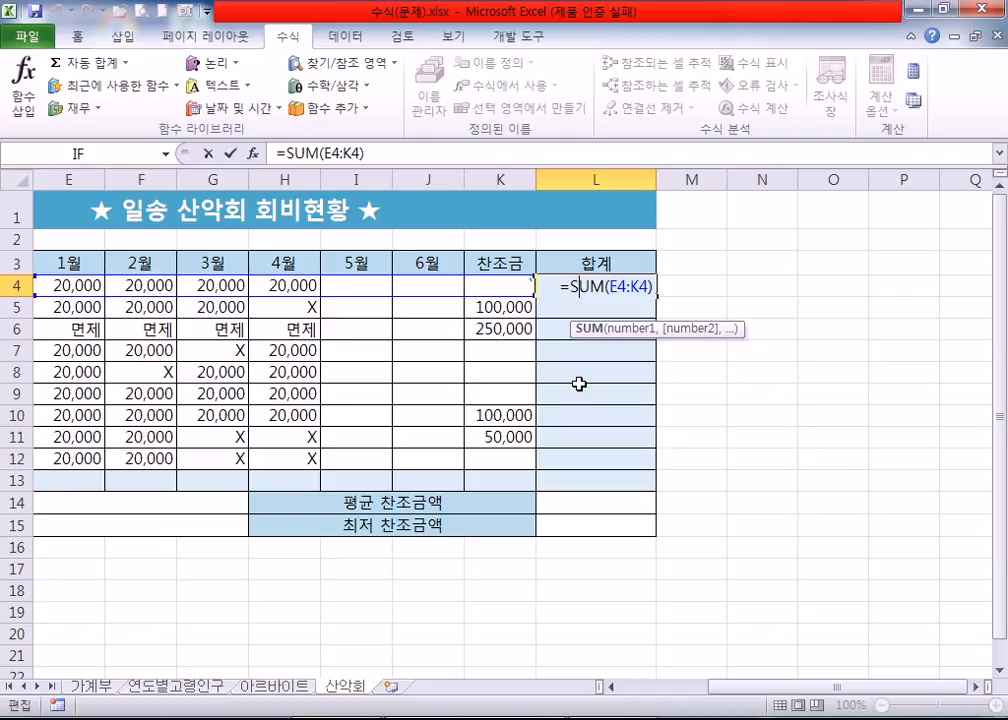
pyautogui.hotkey('ctrl', 'Return')
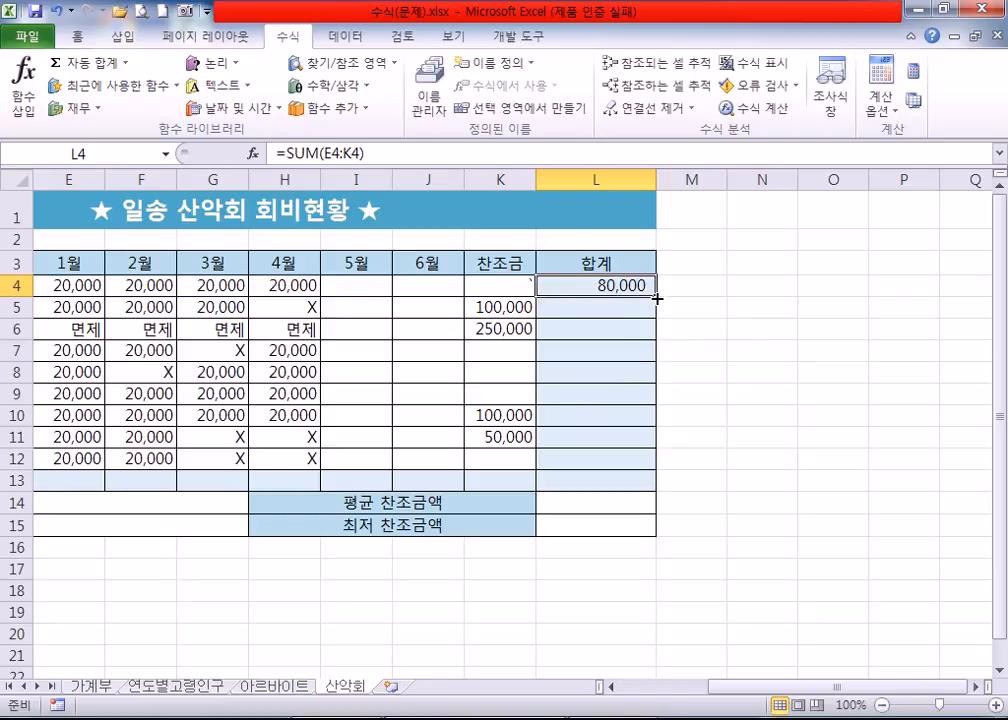
pyautogui.moveTo(657, 298); pyautogui.dragTo(650, 463)
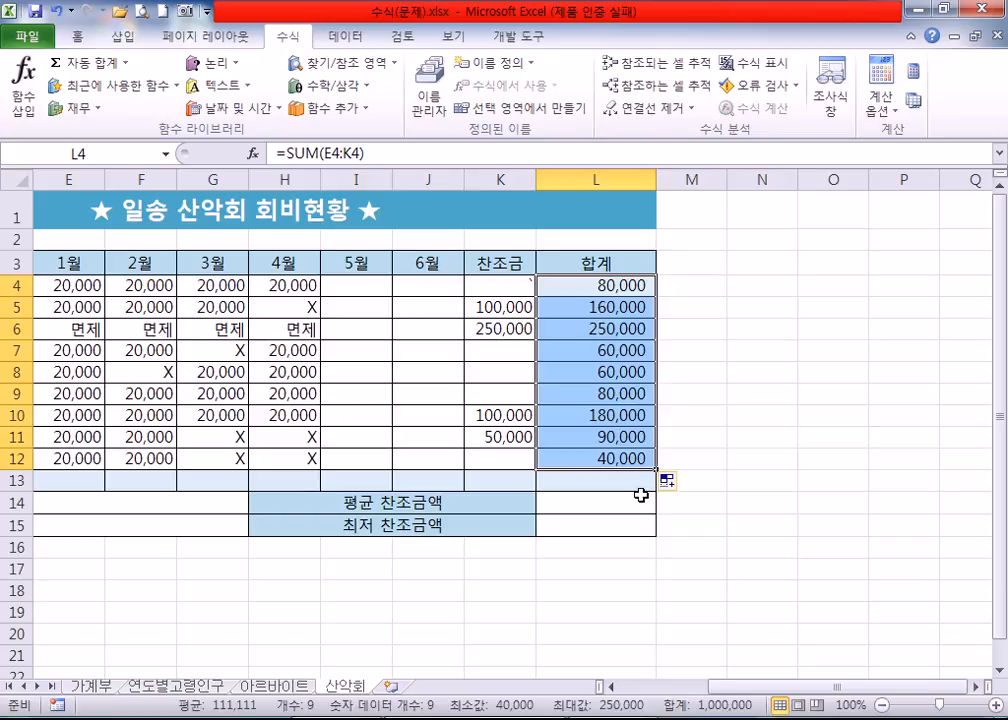
# Clear the totals in L4:L12 and apply AutoSum to E4:L13 to fill the 합계 column and row together.
pyautogui.click(67, 483)
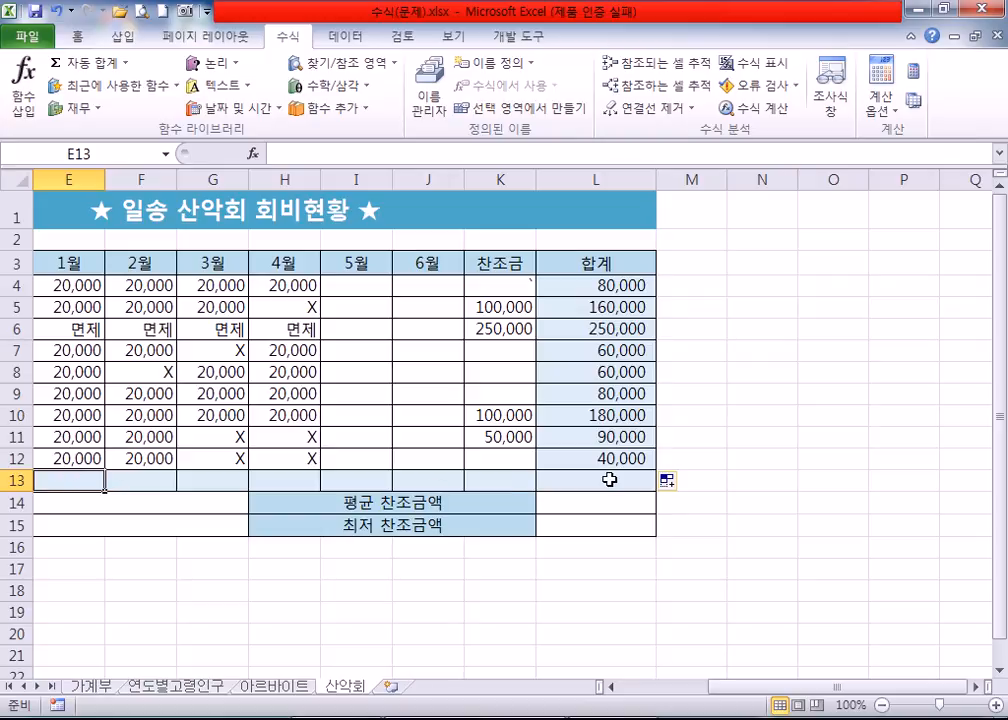
pyautogui.moveTo(612, 285); pyautogui.dragTo(574, 459)
pyautogui.press('Delete')
pyautogui.click(62, 284)
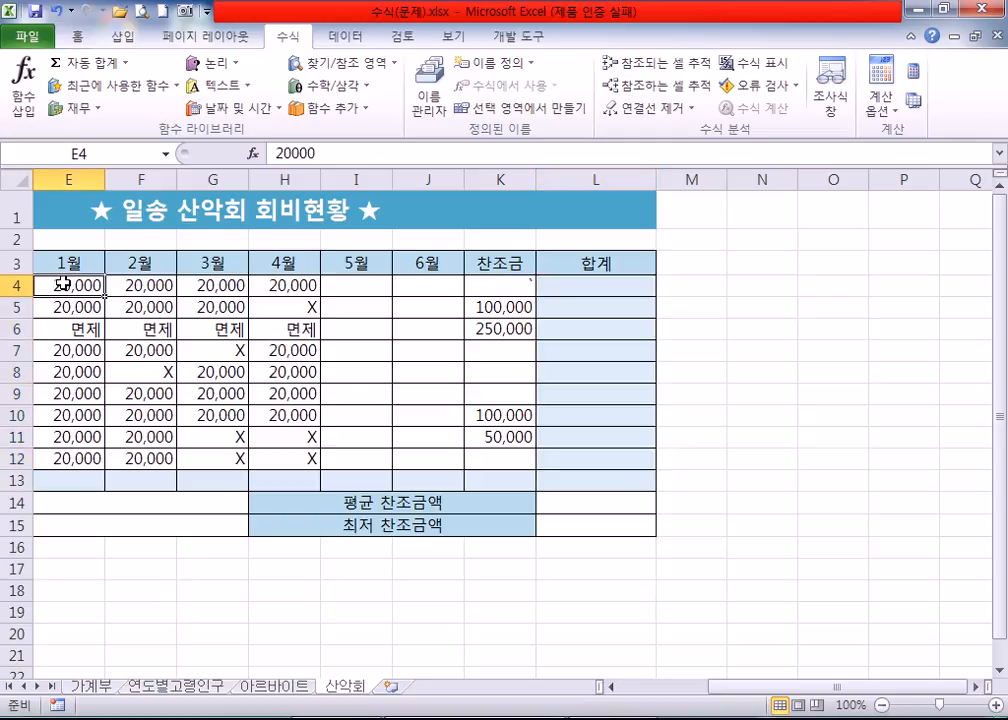
pyautogui.click(611, 688)
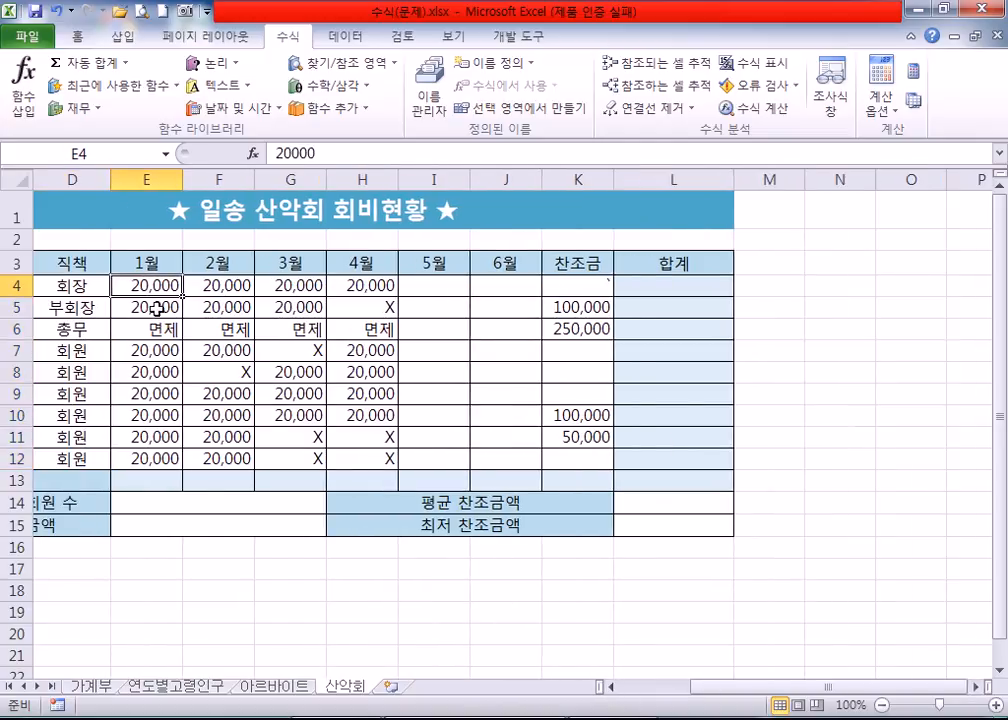
pyautogui.moveTo(146, 286); pyautogui.dragTo(661, 477)
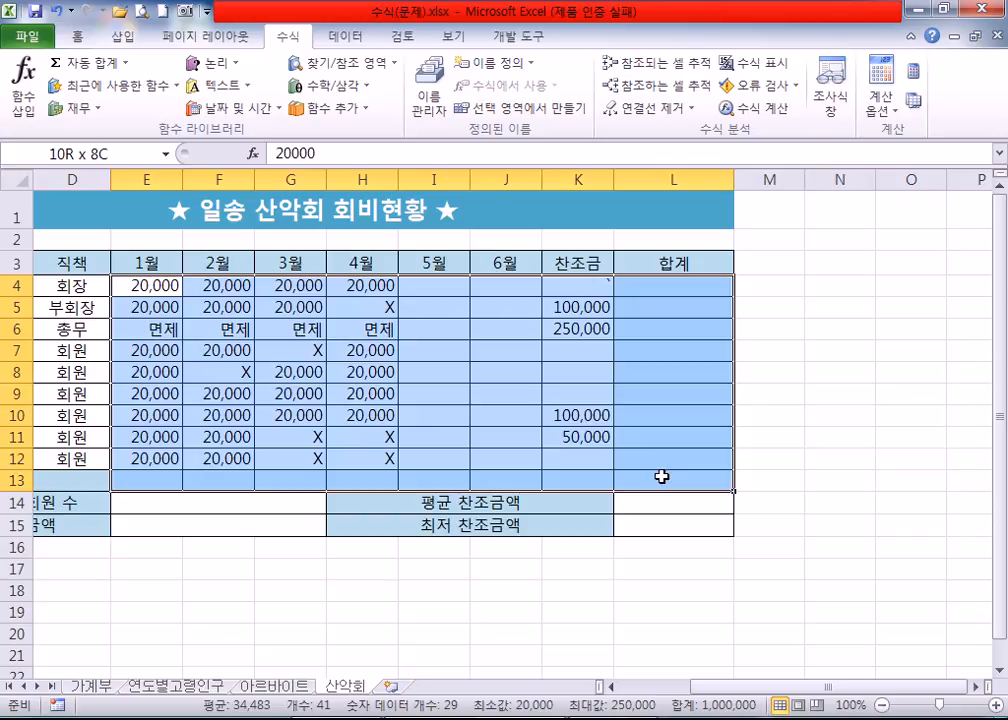
pyautogui.moveTo(661, 477); pyautogui.dragTo(661, 477)
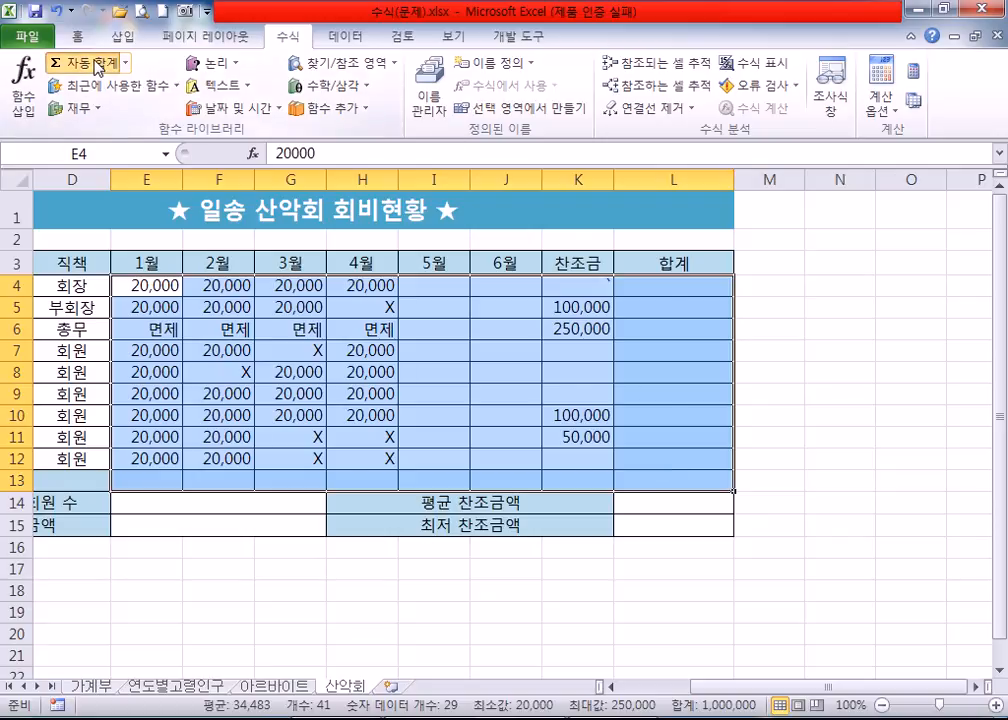
pyautogui.click(97, 67)
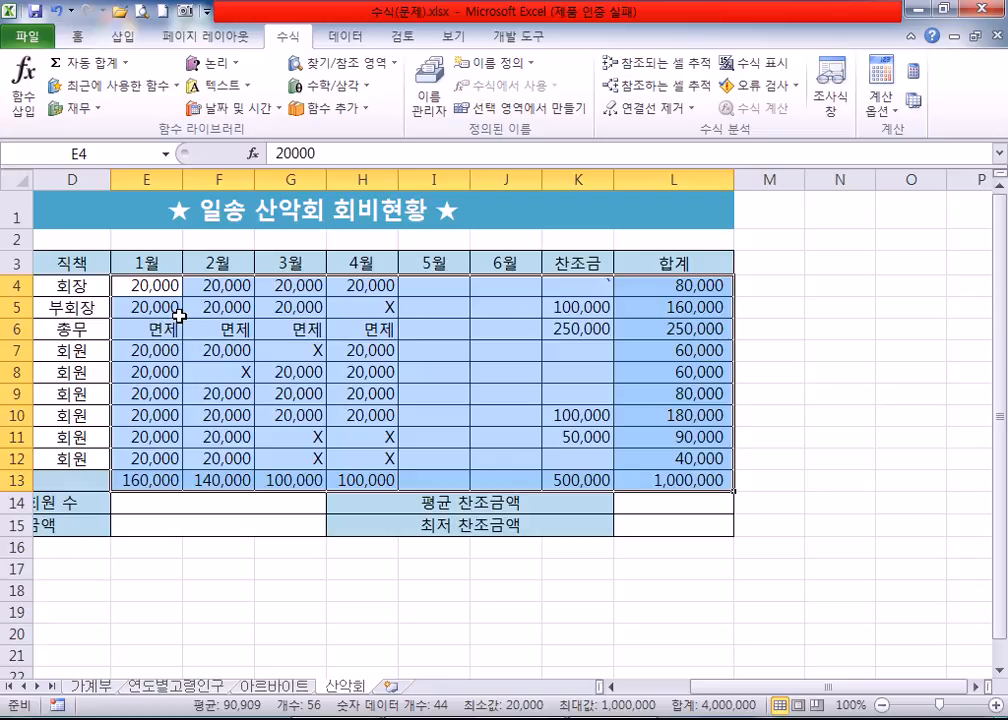
# Examine the SUM formula in L4 and the 찬조금 entry in K4 that it includes.
pyautogui.click(662, 289)
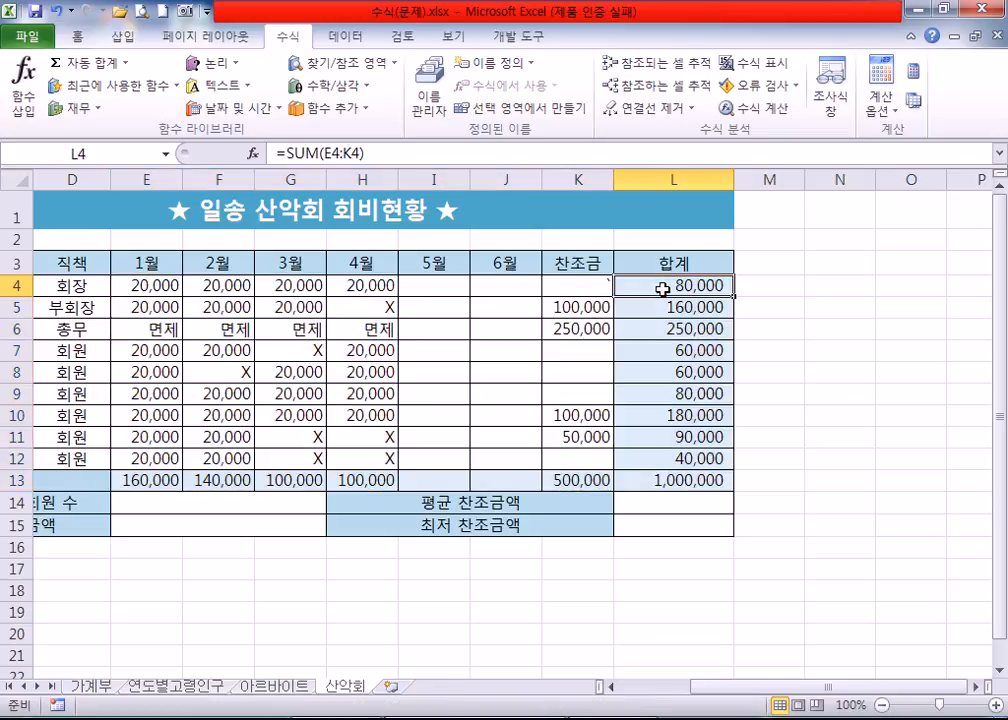
pyautogui.doubleClick(662, 289)
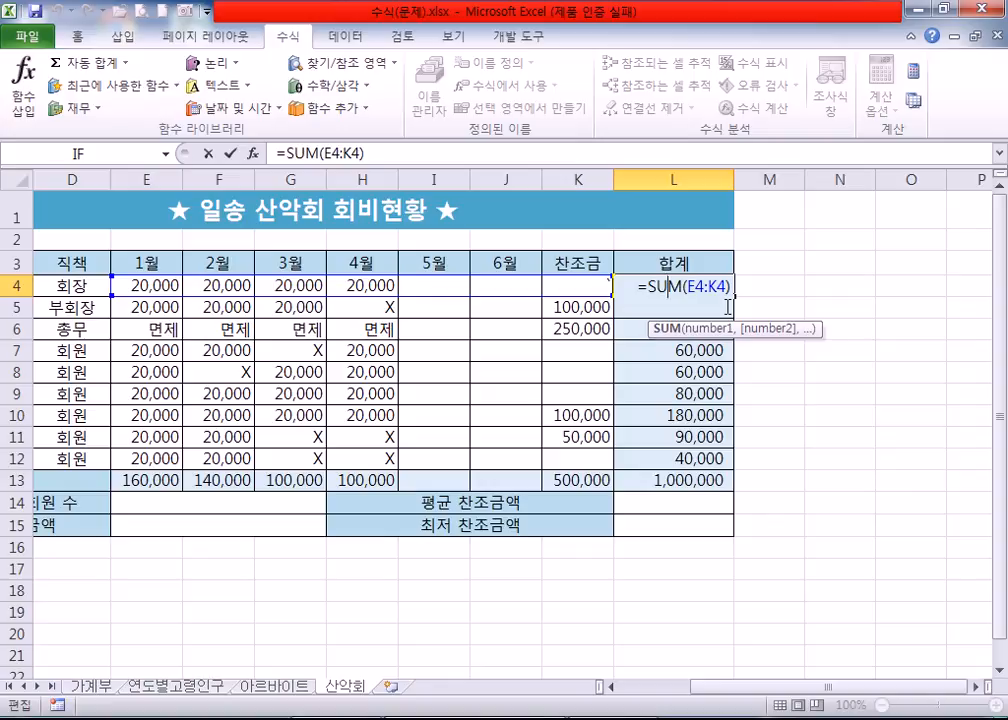
pyautogui.hotkey('ctrl', 'Return')
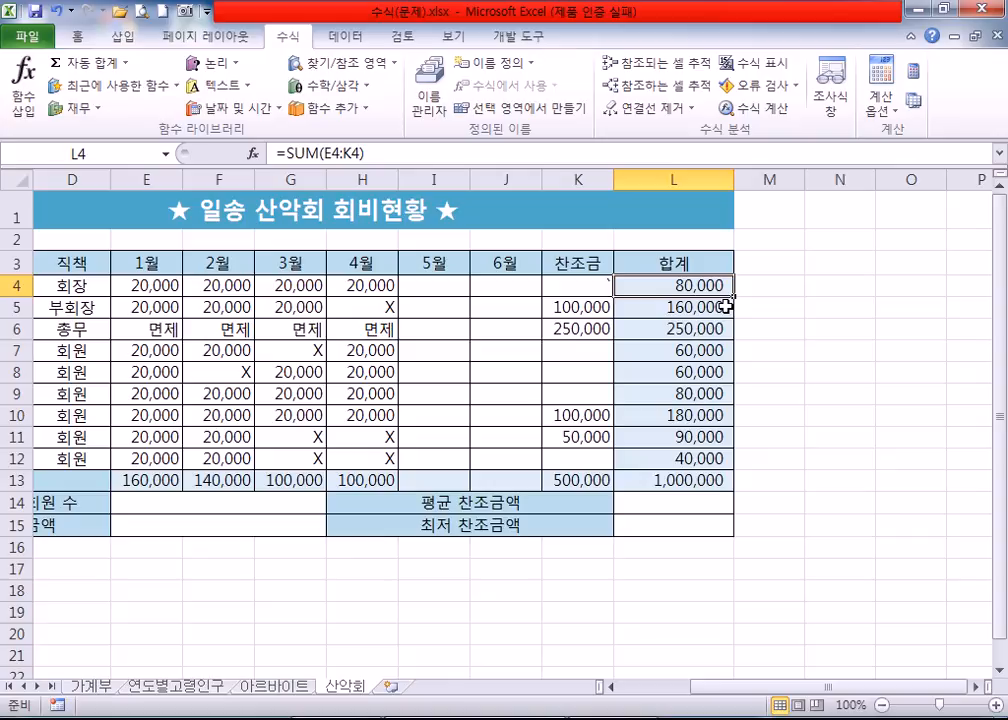
pyautogui.click(593, 288)
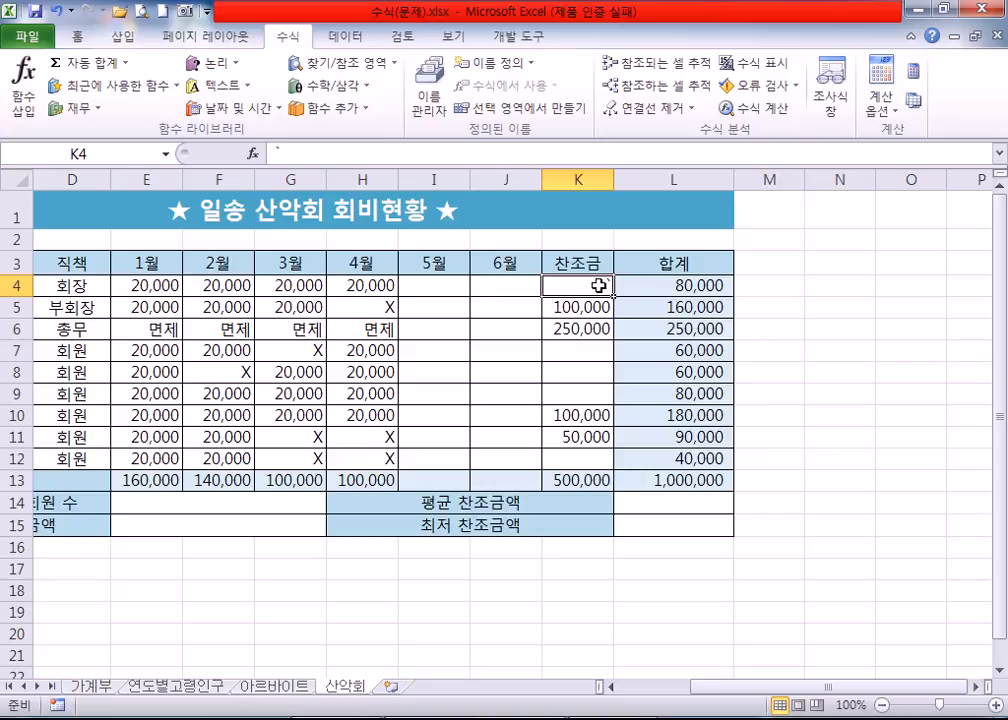
# Examine the X and 면제 text entries among the monthly fees, the character in K4, and L4's SUM range.
pyautogui.click(370, 310)
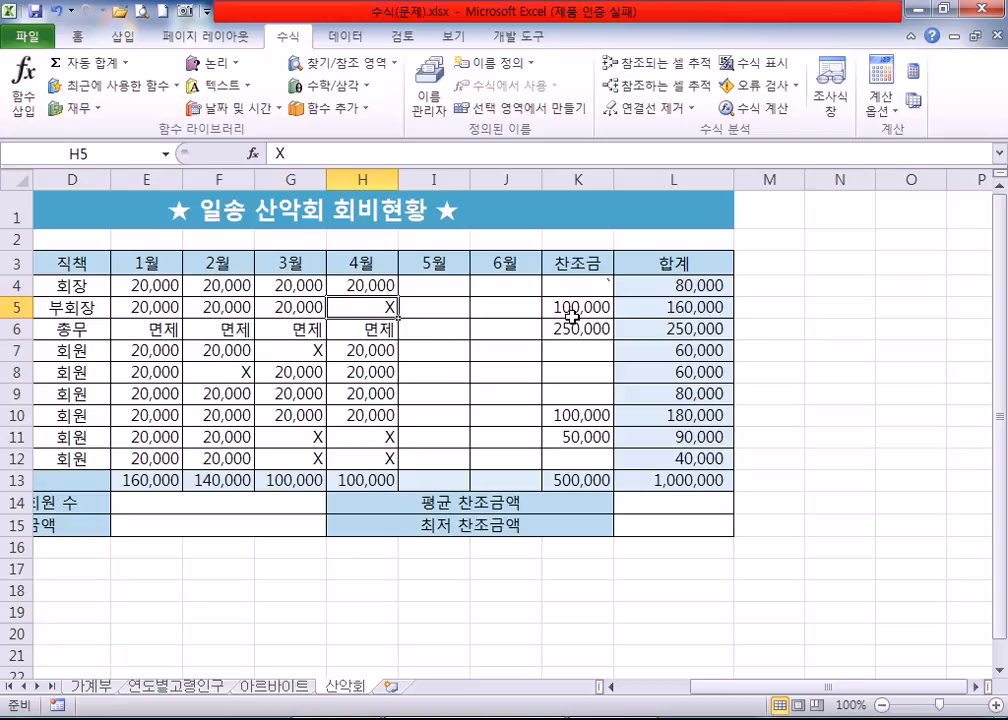
pyautogui.moveTo(129, 393); pyautogui.dragTo(664, 417)
pyautogui.moveTo(313, 439); pyautogui.dragTo(377, 453)
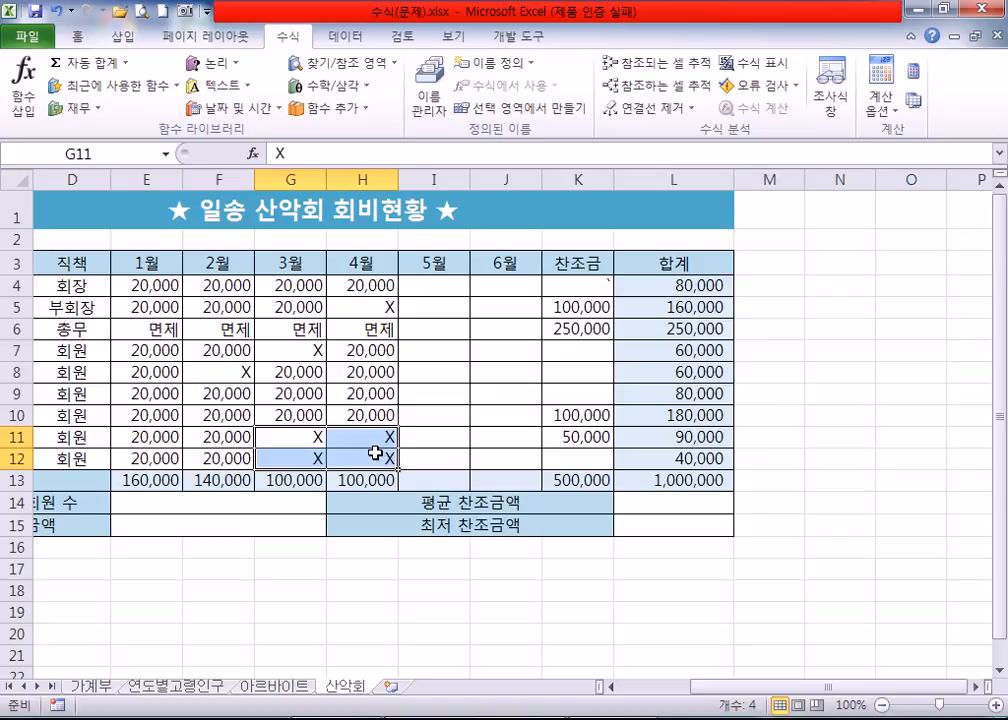
pyautogui.click(151, 329)
pyautogui.moveTo(151, 329); pyautogui.dragTo(360, 329)
pyautogui.click(394, 310)
pyautogui.click(574, 286)
pyautogui.doubleClick(590, 293)
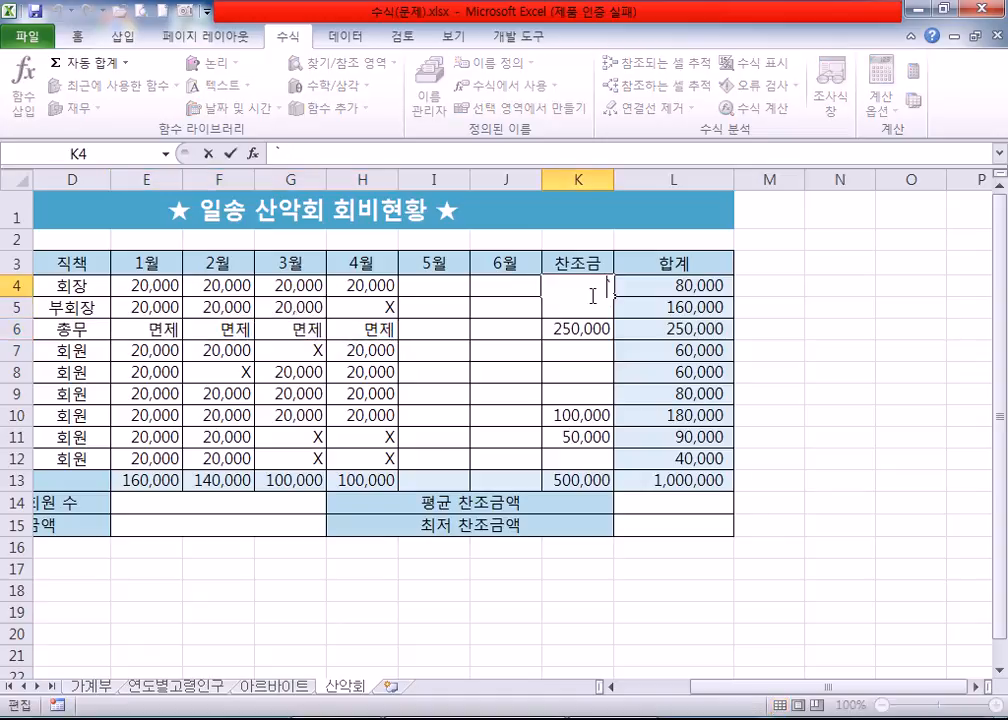
pyautogui.press('Return')
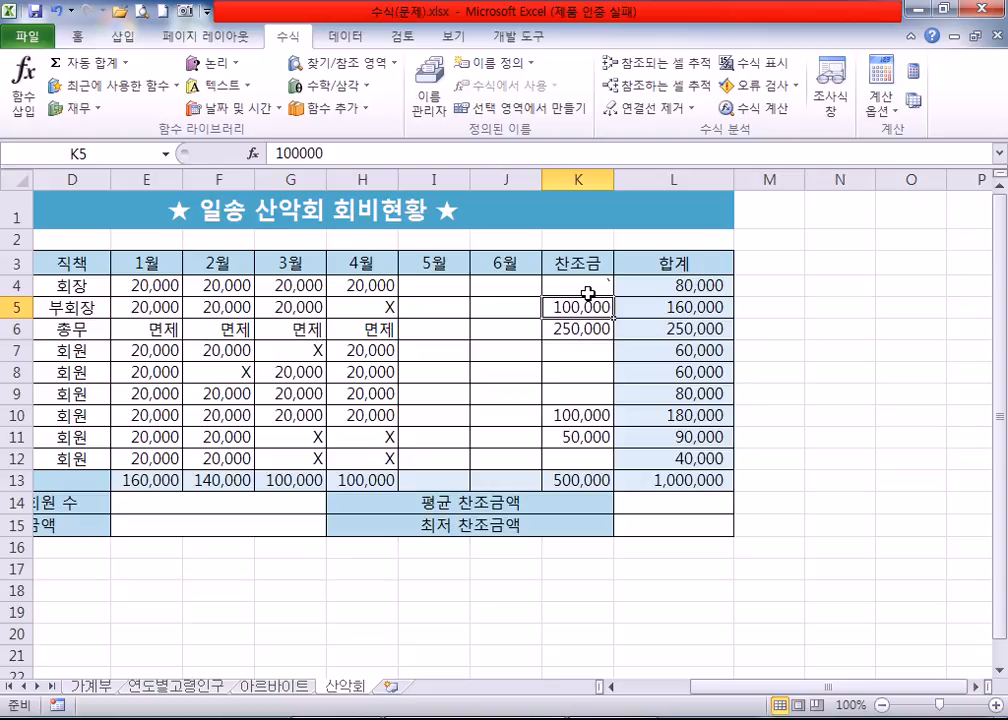
pyautogui.doubleClick(648, 288)
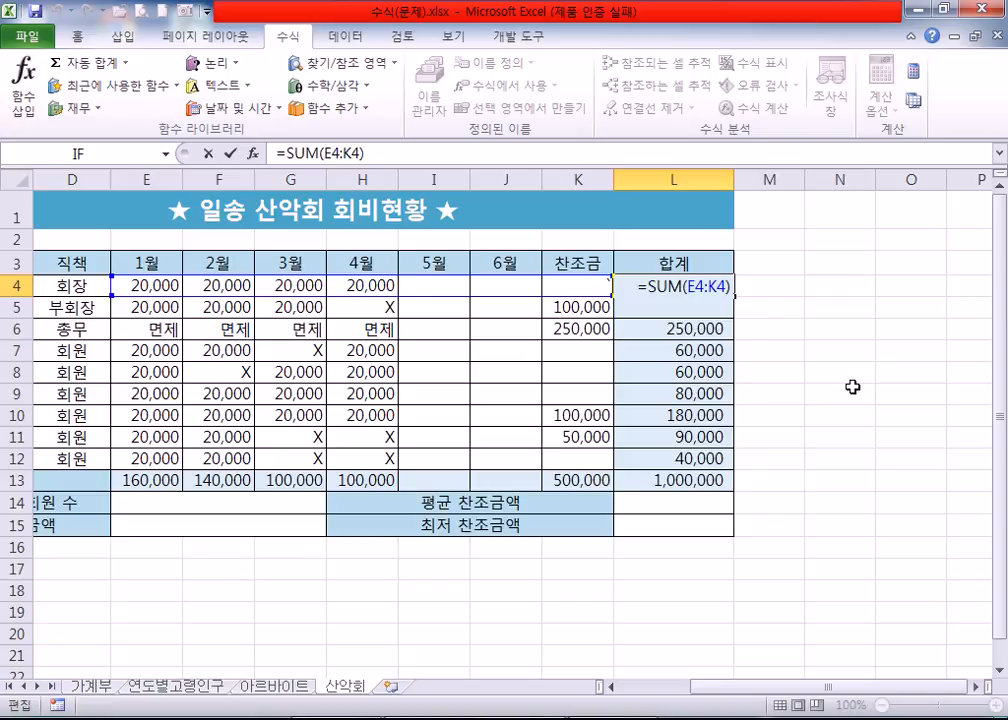
pyautogui.press('Return')
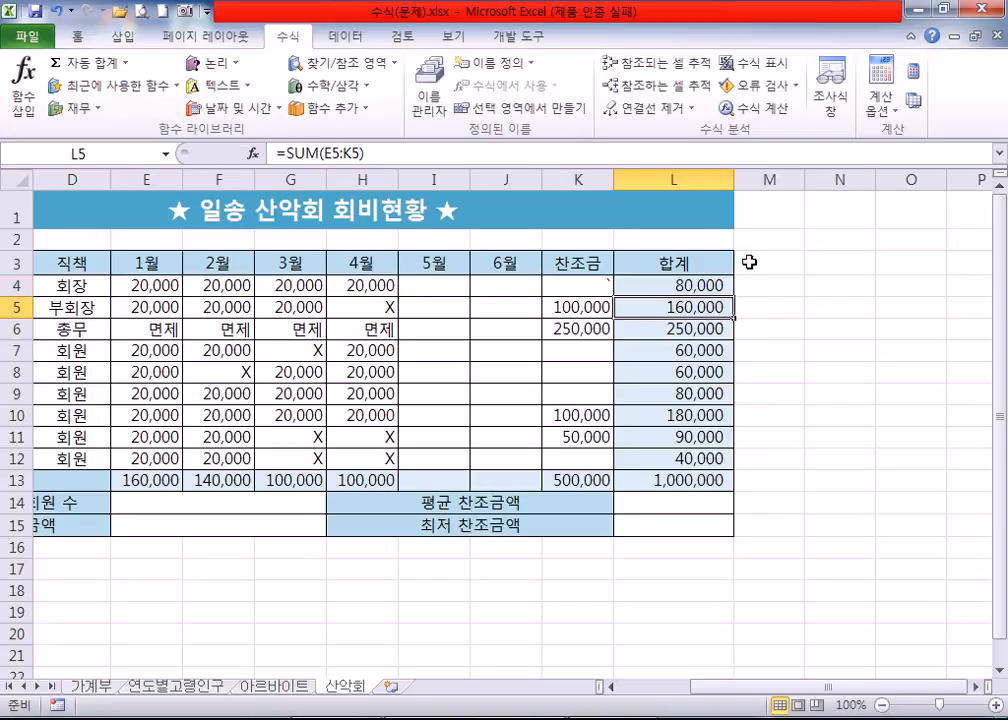
# Examine the 찬조금 entries in K4:K11 and the AutoSum functions available for the 찬조금을 낸 회원 수 cell E14.
pyautogui.click(179, 497)
pyautogui.moveTo(725, 690); pyautogui.dragTo(688, 690)
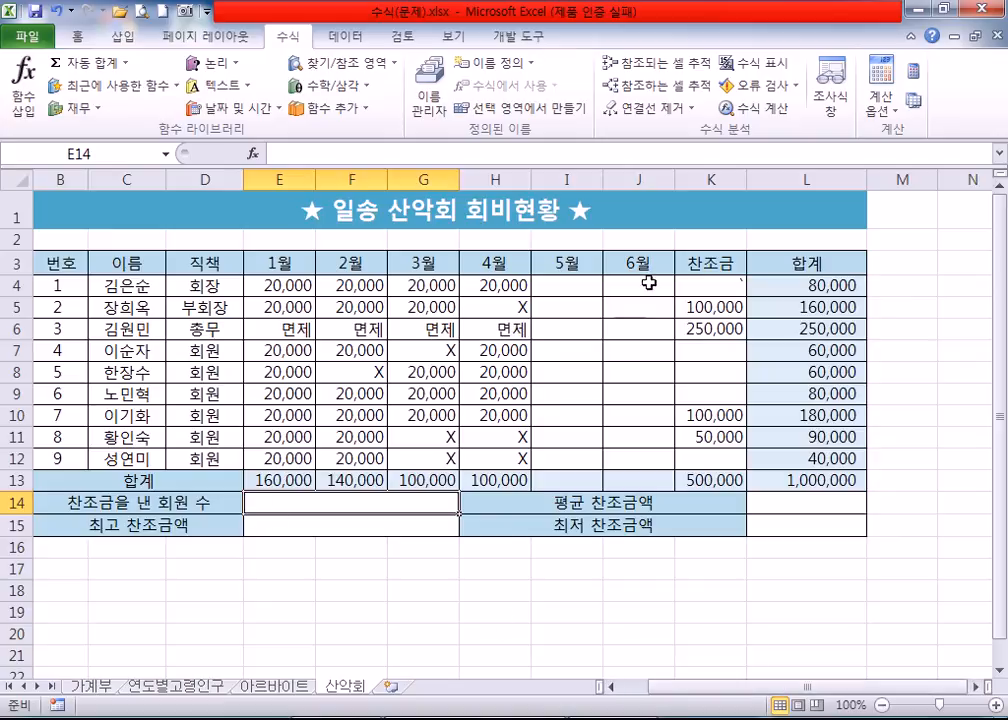
pyautogui.moveTo(704, 280); pyautogui.dragTo(692, 438)
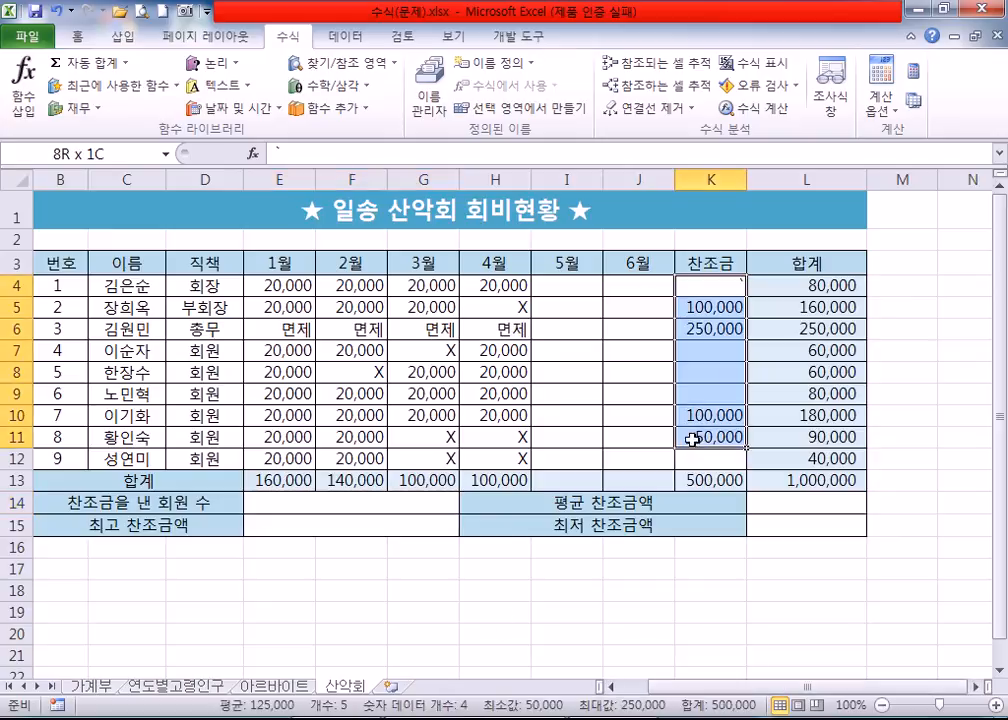
pyautogui.click(280, 502)
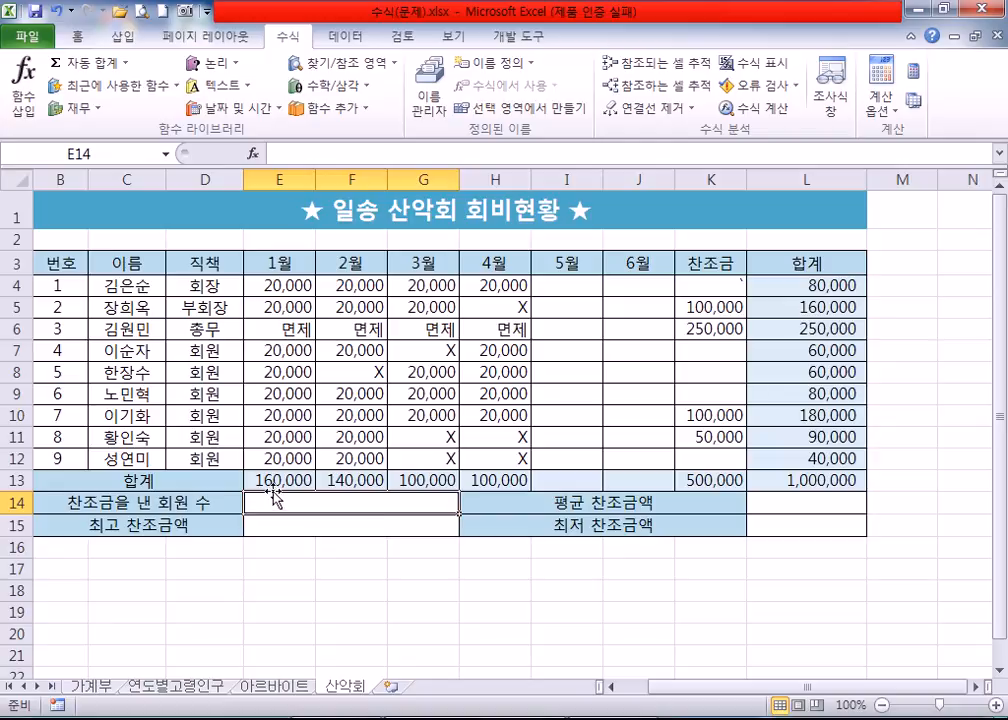
pyautogui.click(127, 64)
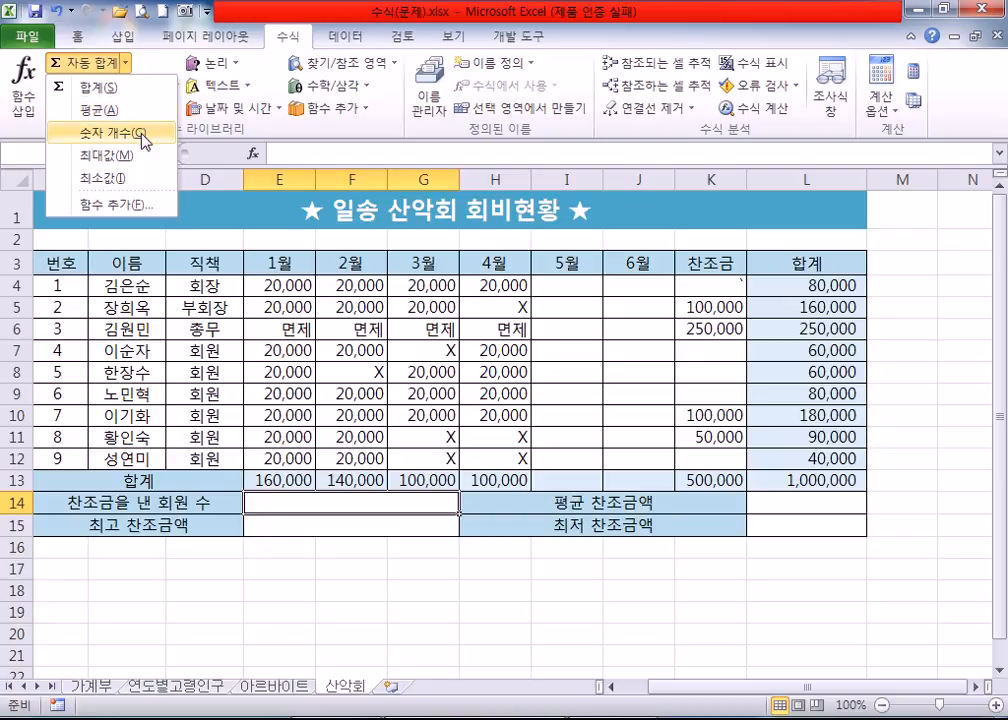
pyautogui.click(337, 503)
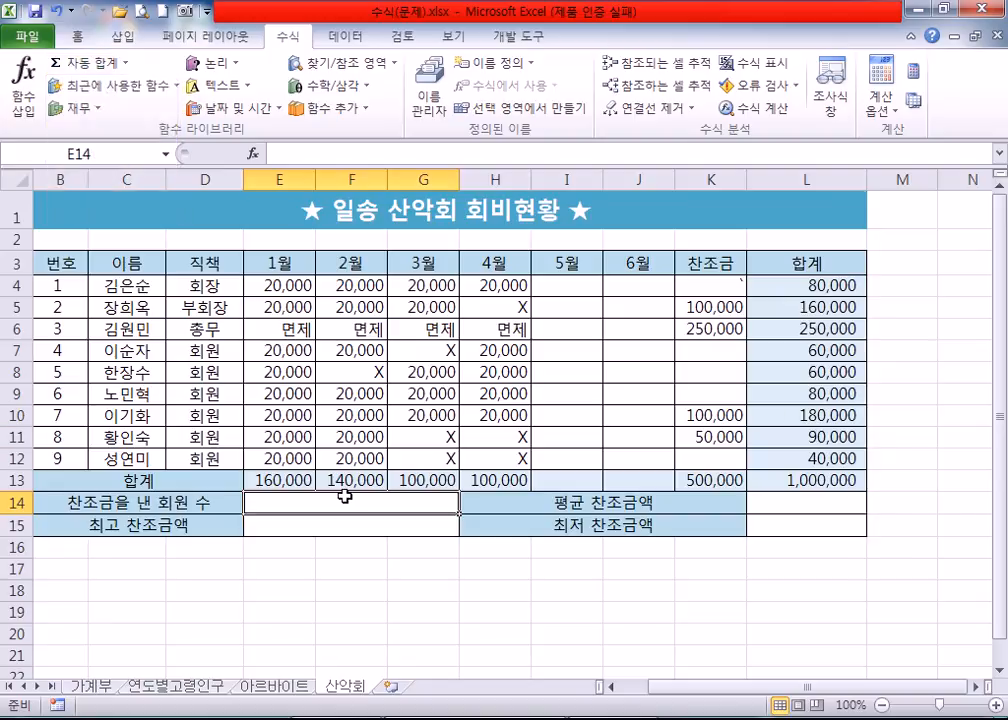
pyautogui.scroll(-2, 337, 420)
pyautogui.click(272, 373)
pyautogui.click(300, 354)
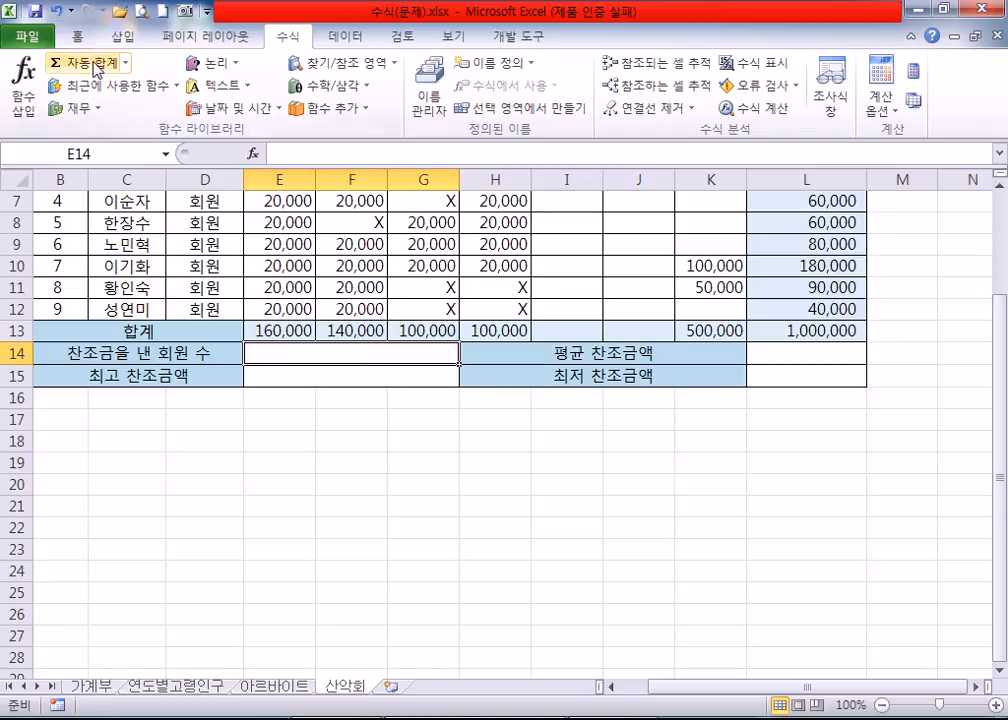
pyautogui.click(127, 63)
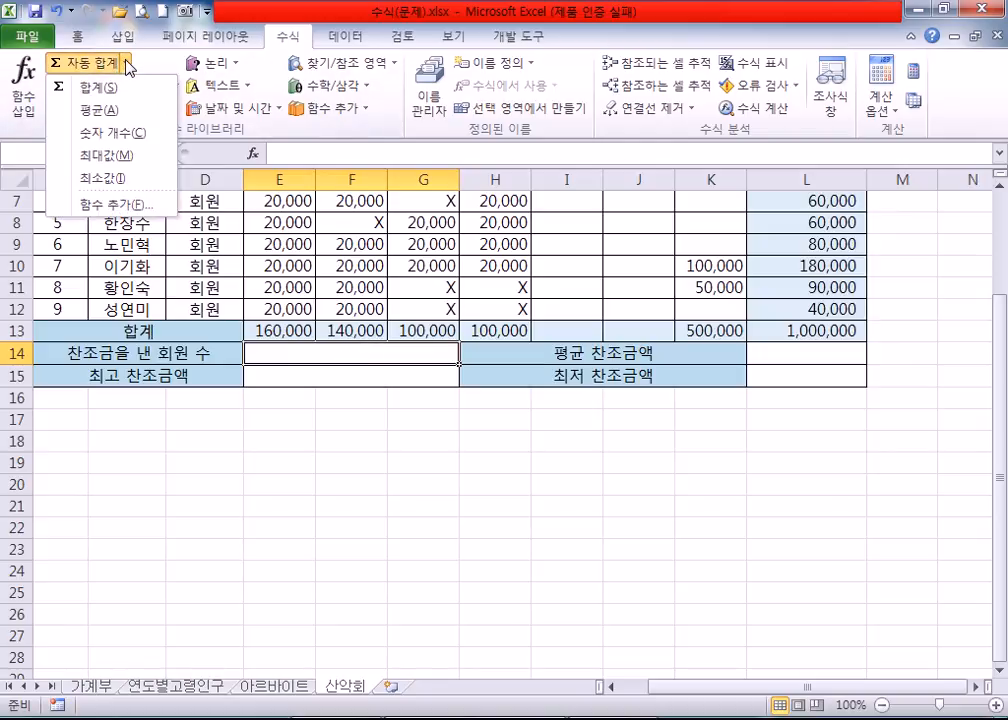
pyautogui.click(133, 133)
pyautogui.scroll(2, 38, 207)
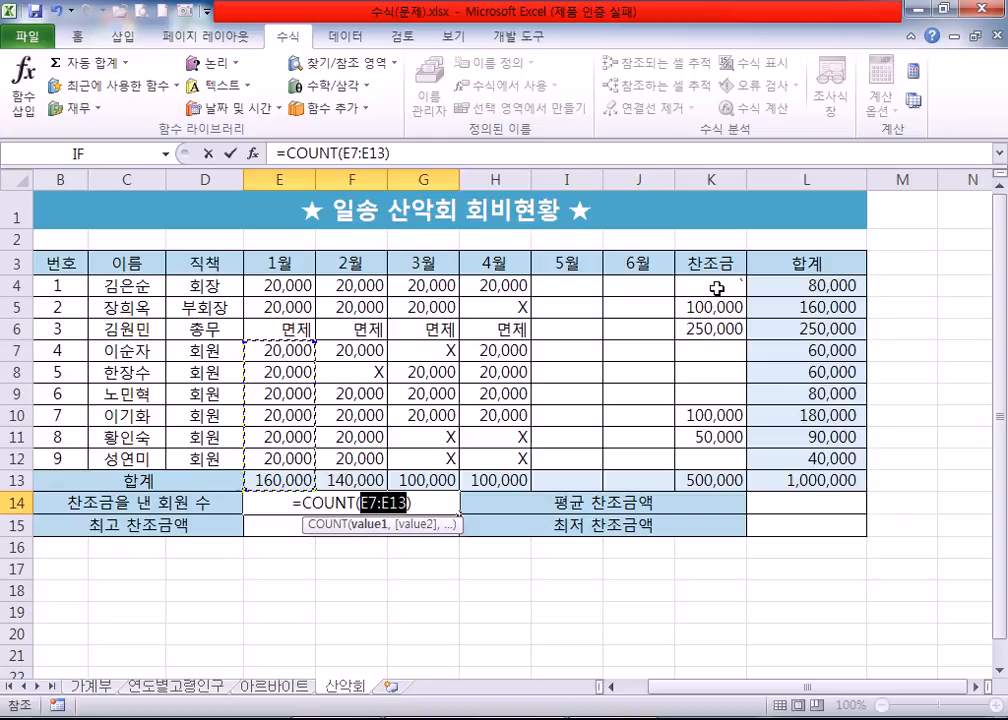
pyautogui.moveTo(717, 288); pyautogui.dragTo(713, 456)
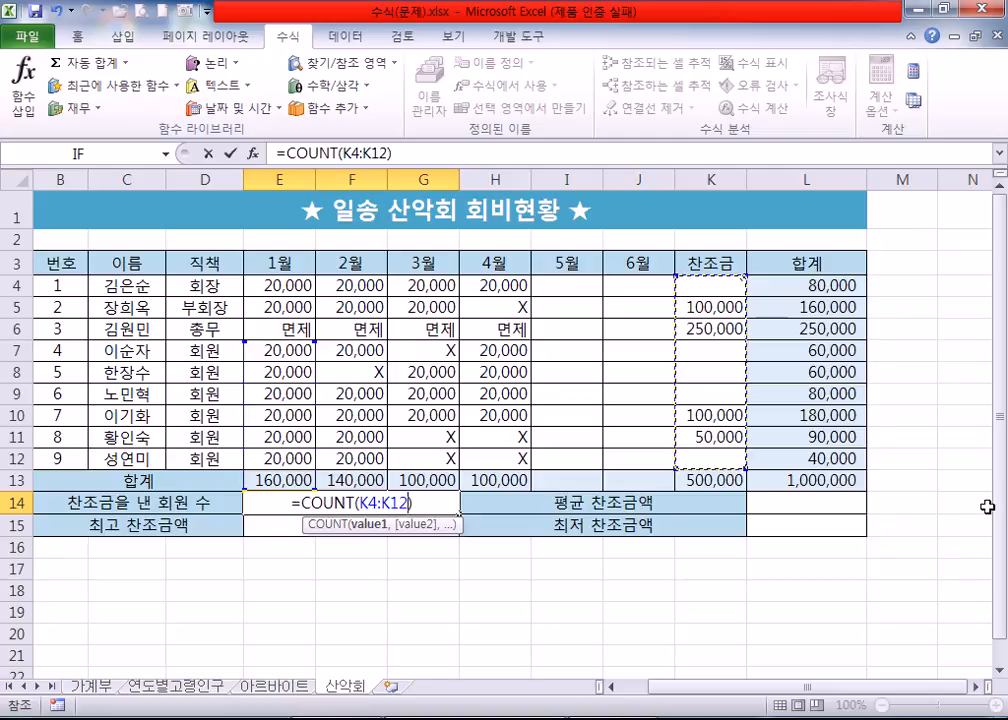
pyautogui.scroll(-1, 995, 515)
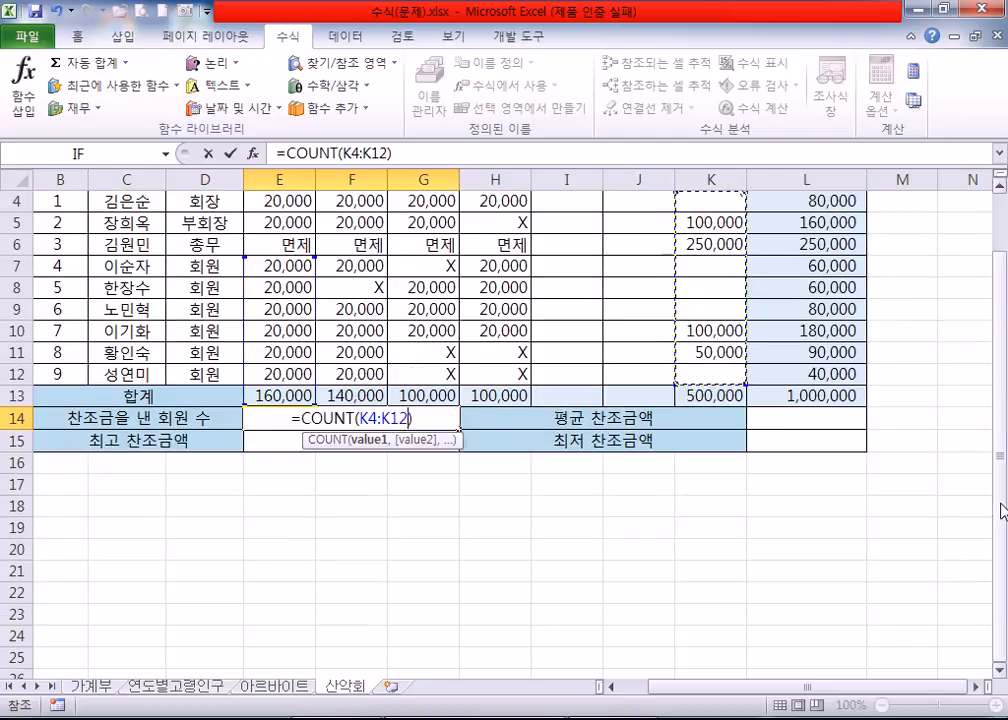
pyautogui.scroll(1, 1000, 512)
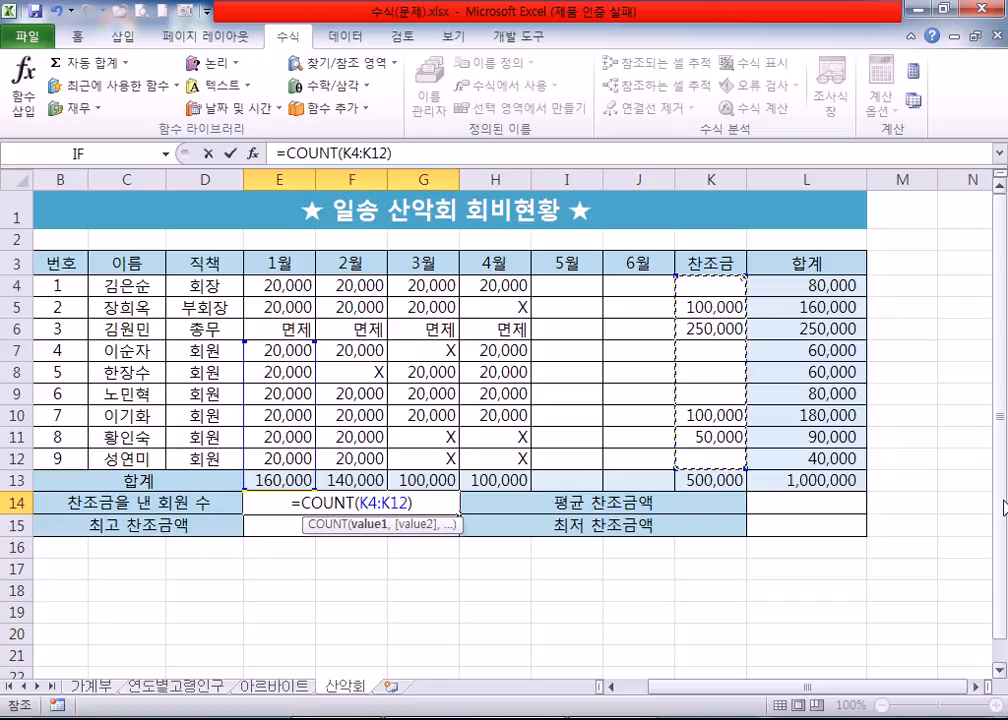
pyautogui.press('Escape')
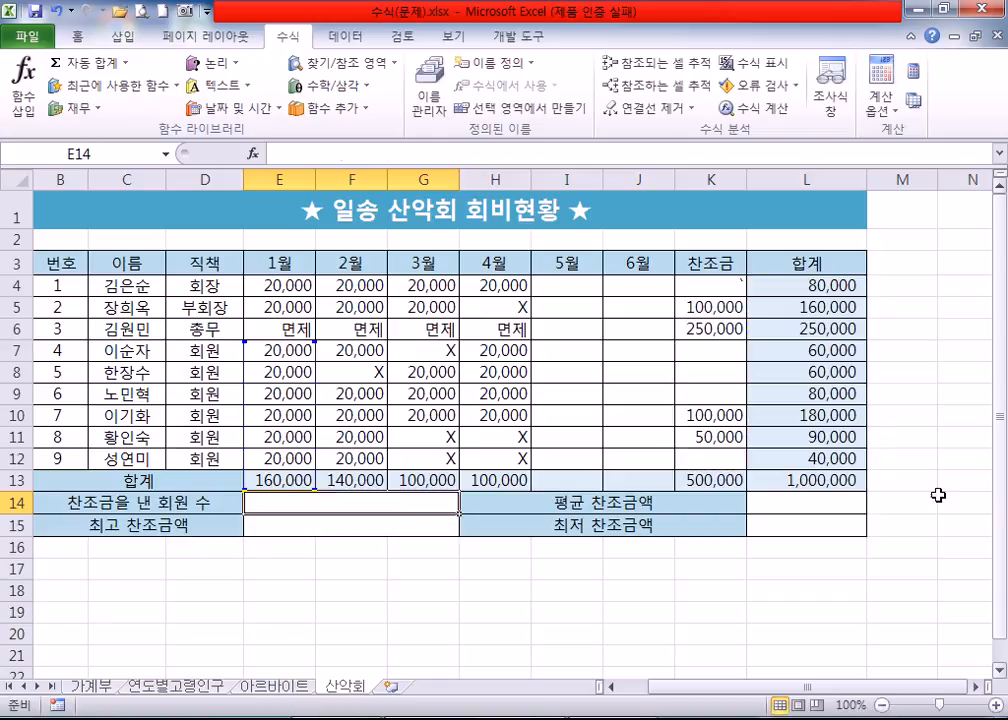
# Count the 찬조금 entries in E14 with the AutoSum number-count function, using the range K4:K12.
pyautogui.click(126, 62)
pyautogui.click(130, 135)
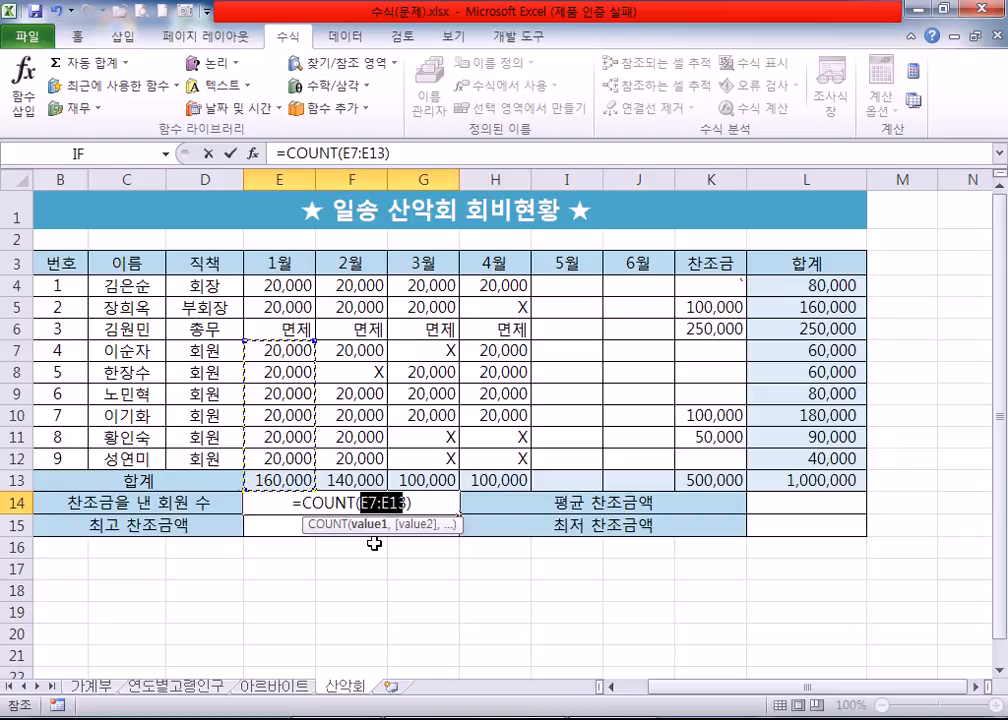
pyautogui.moveTo(711, 288); pyautogui.dragTo(710, 458)
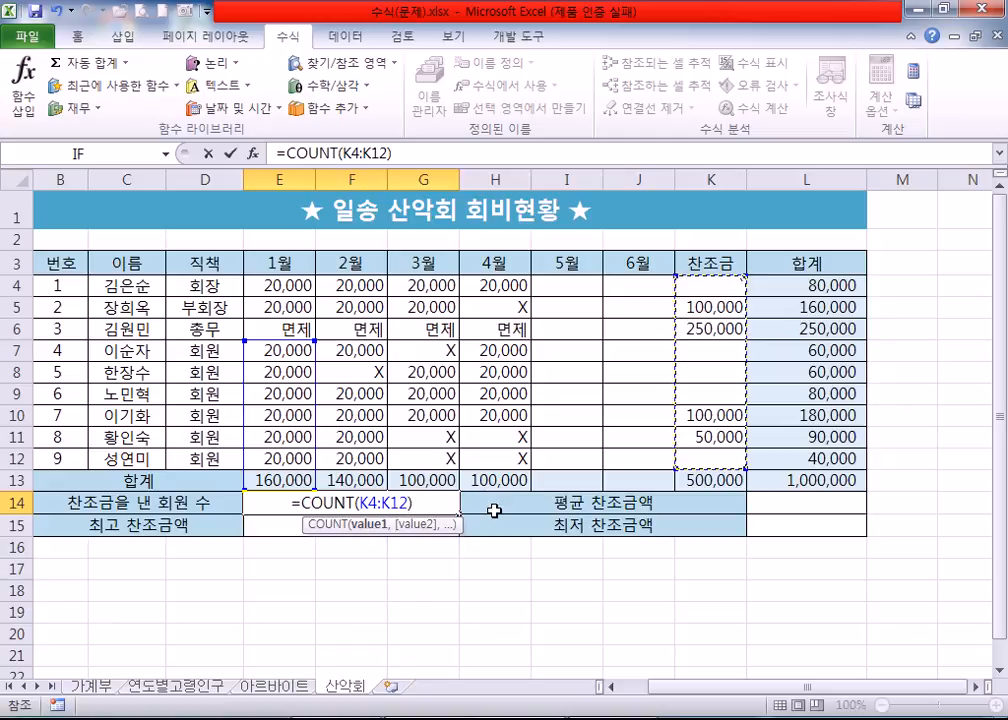
pyautogui.press('Return')
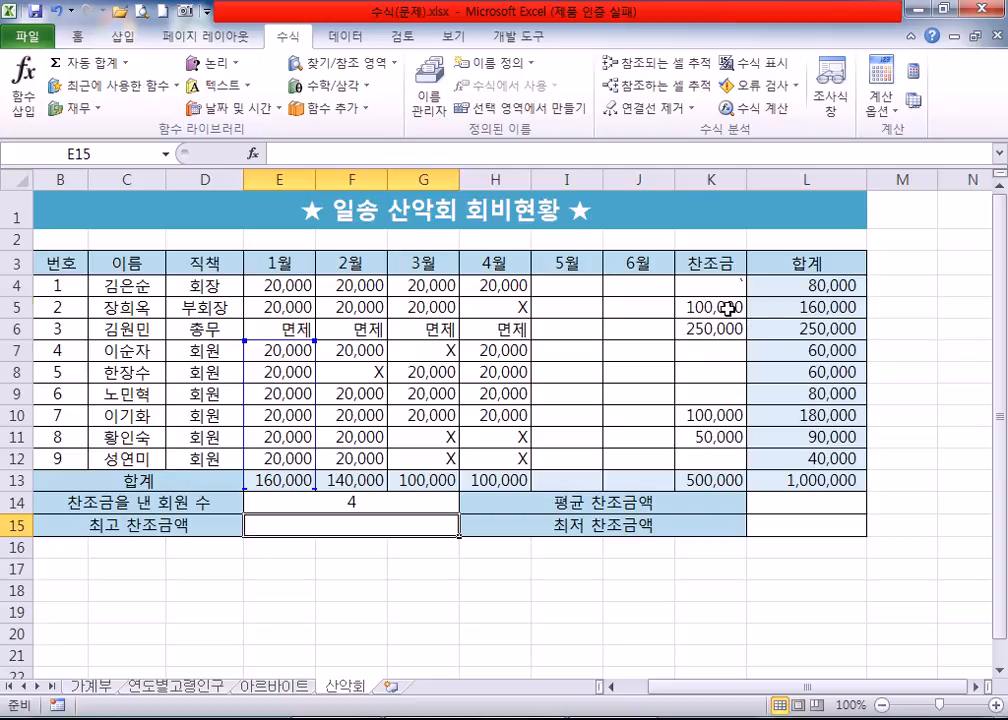
# Examine the filled, blank and text entries in K4:K12 against the COUNT formula in E14.
pyautogui.click(722, 305)
pyautogui.click(711, 287)
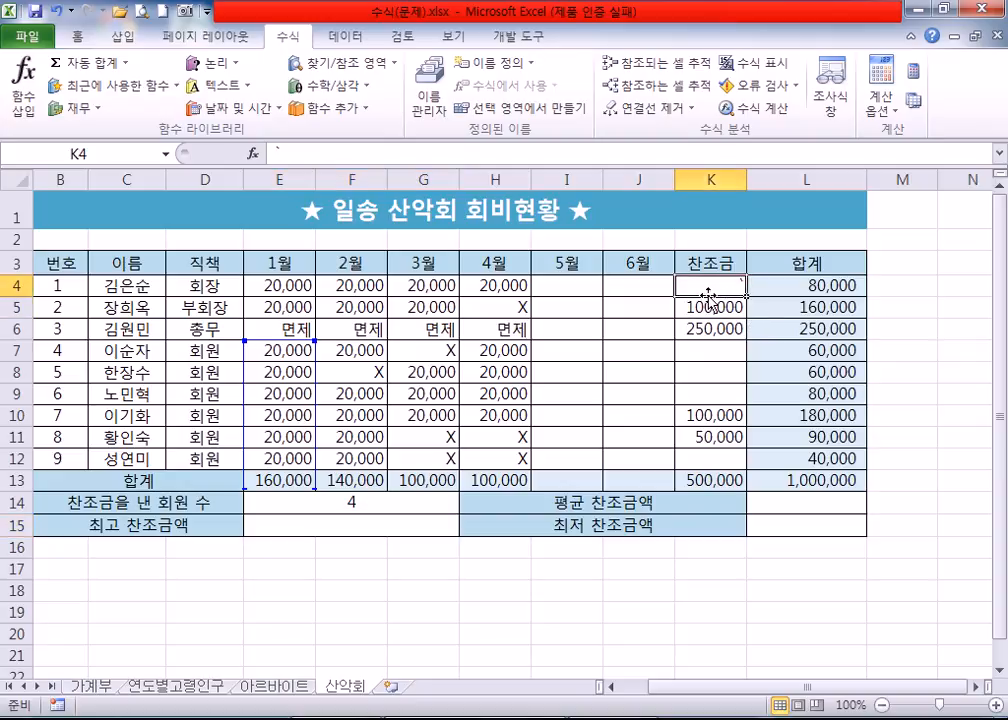
pyautogui.moveTo(691, 350); pyautogui.dragTo(691, 390)
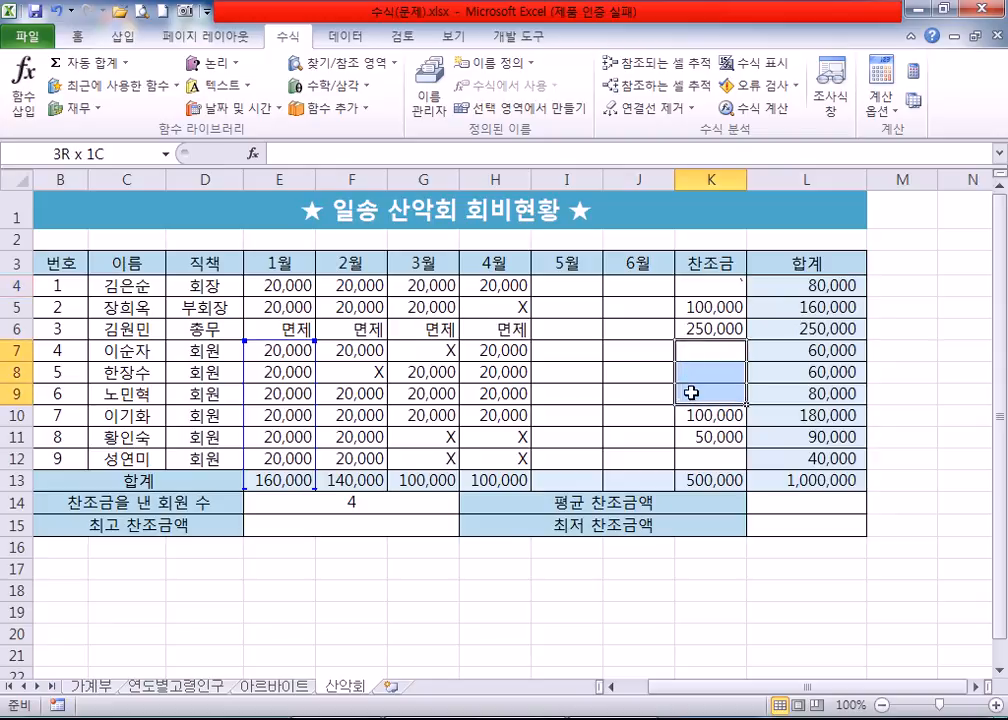
pyautogui.click(695, 459)
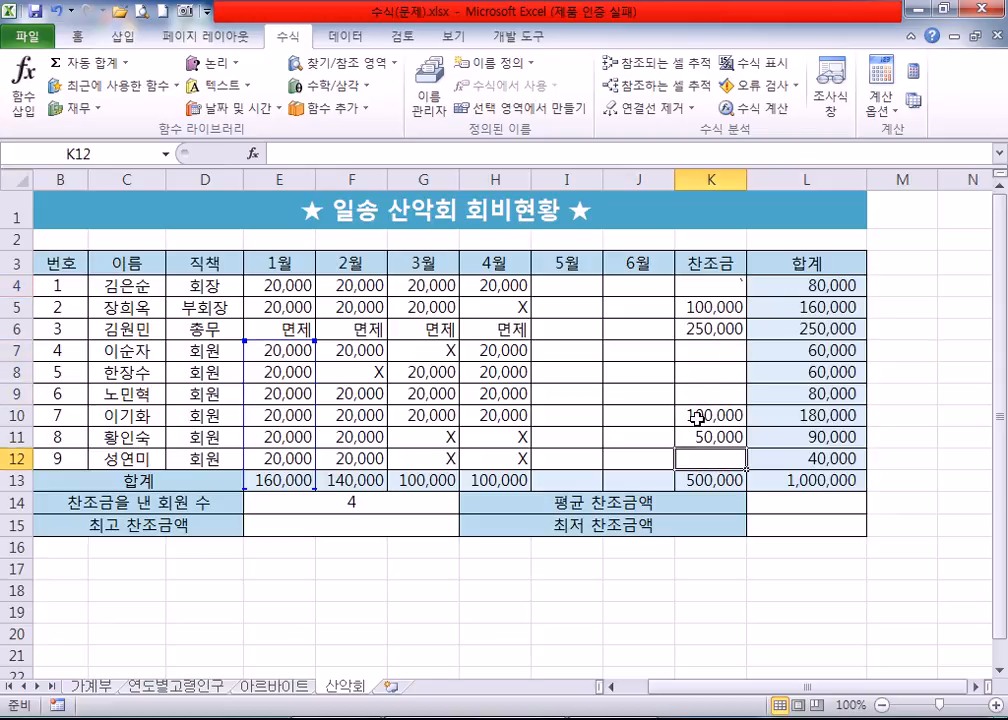
pyautogui.click(385, 499)
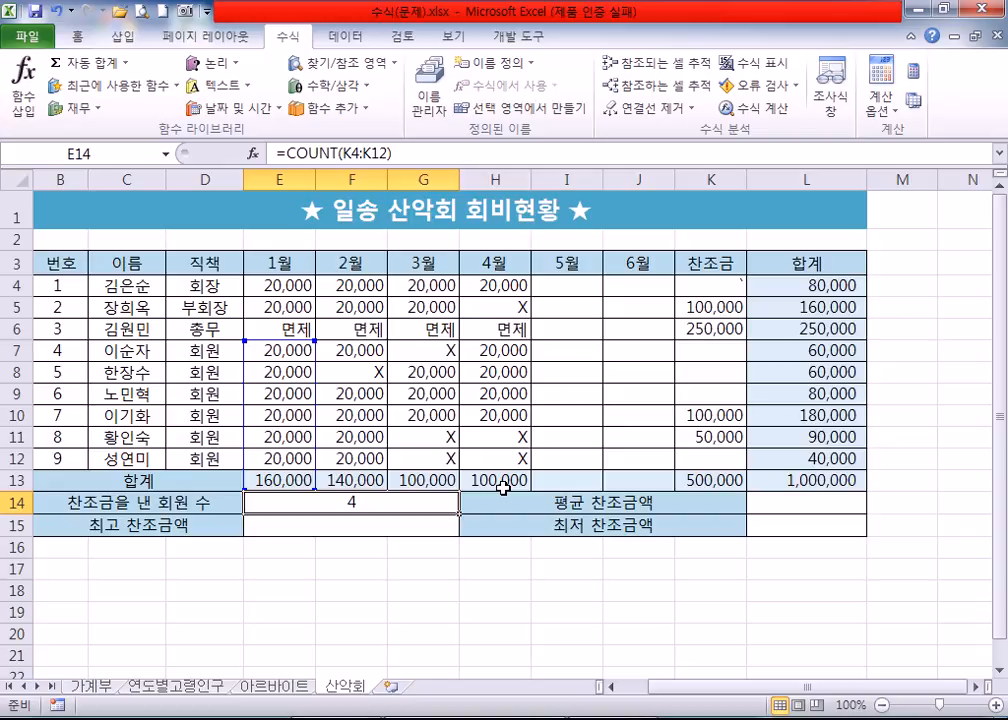
pyautogui.scroll(-1, 387, 481)
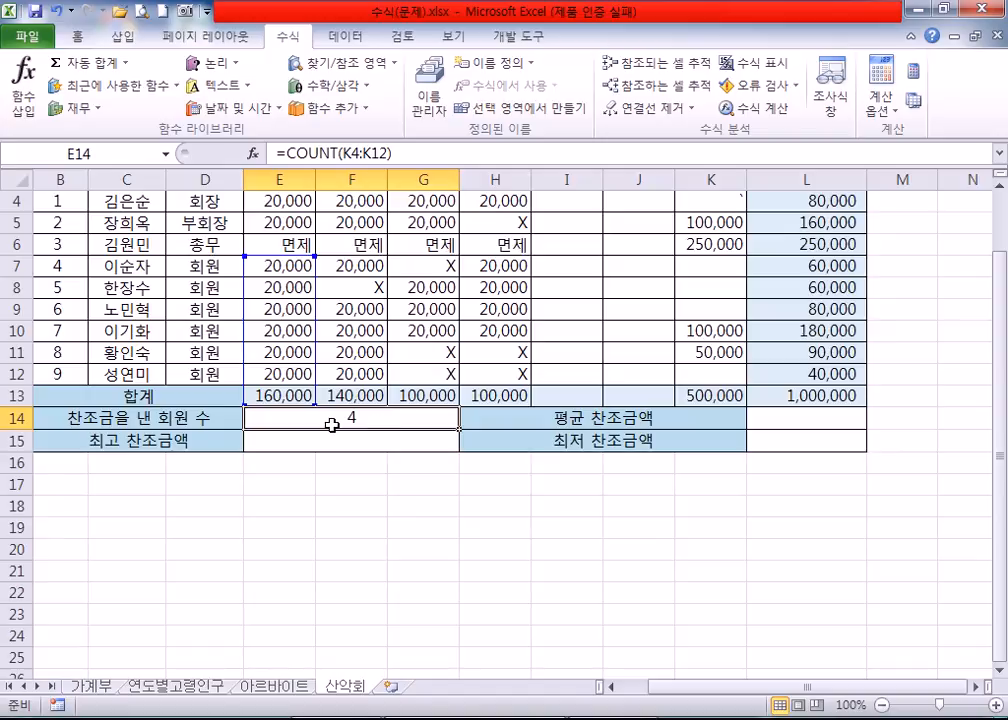
pyautogui.scroll(1, 266, 421)
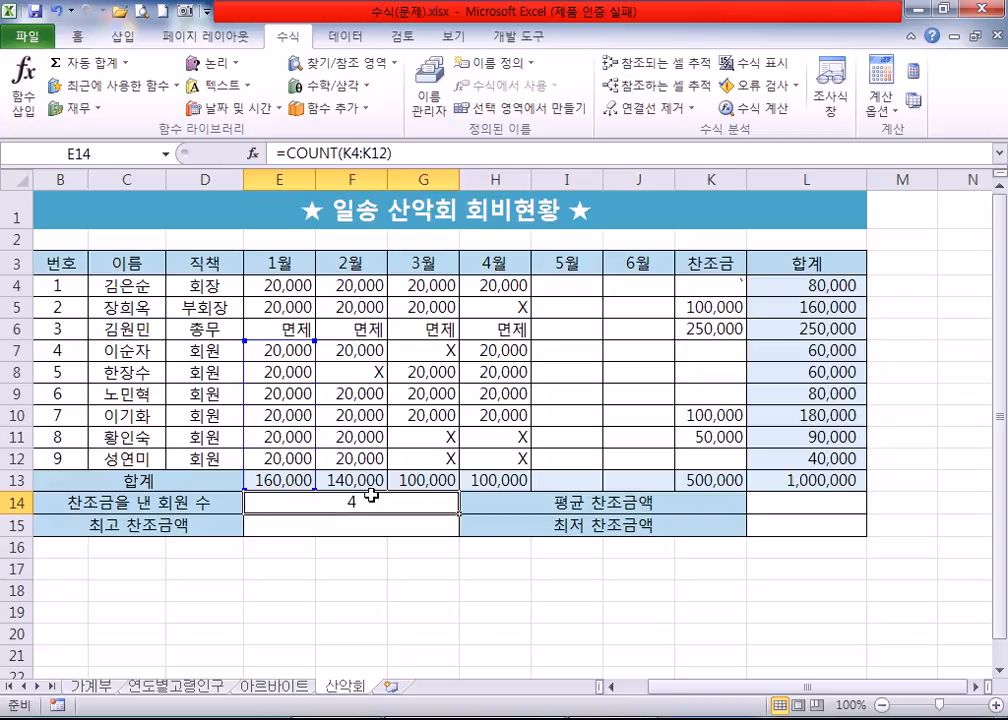
# Open E14's formula for editing and switch to Notepad to review the & operator in the ="사랑"&"해요" example.
pyautogui.scroll(-1, 374, 497)
pyautogui.doubleClick(390, 412)
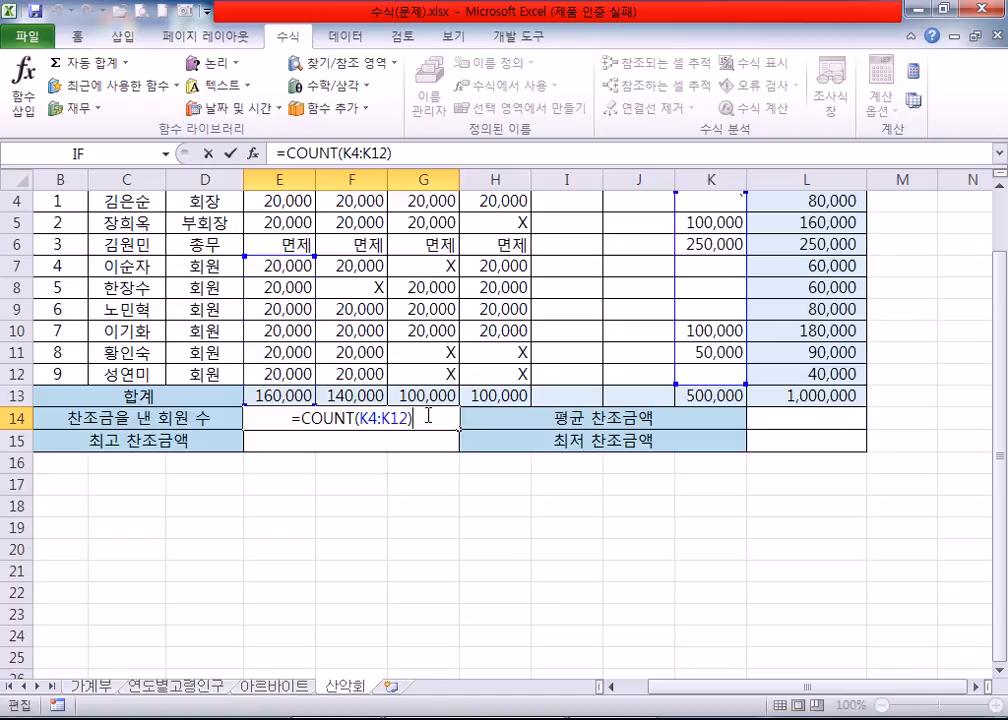
pyautogui.hotkey('alt', 'Tab')
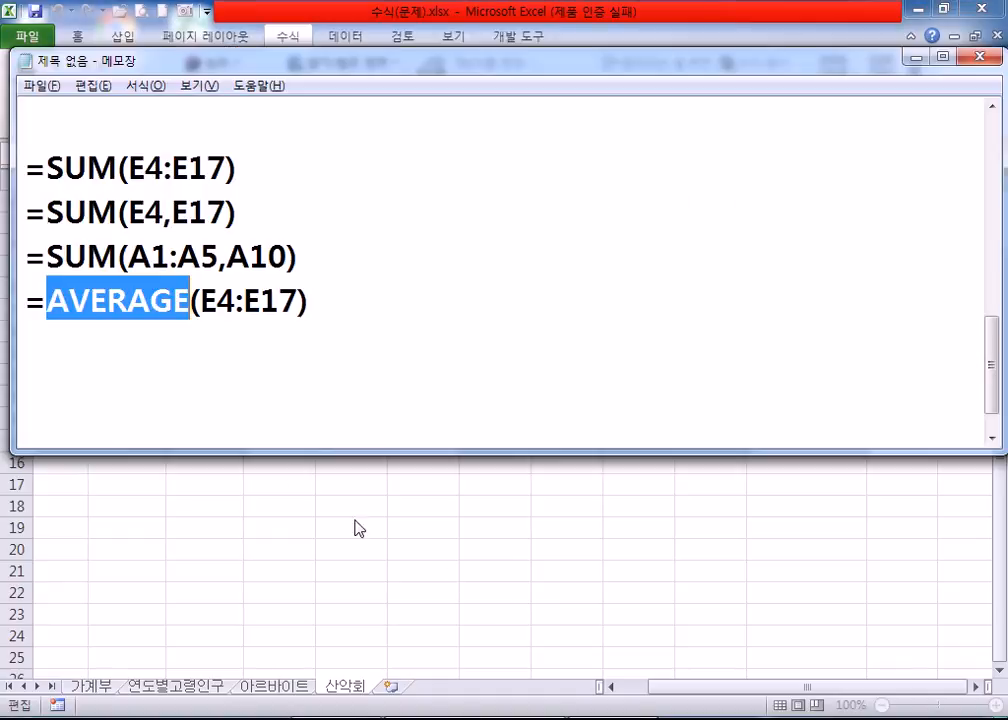
pyautogui.scroll(5, 142, 300)
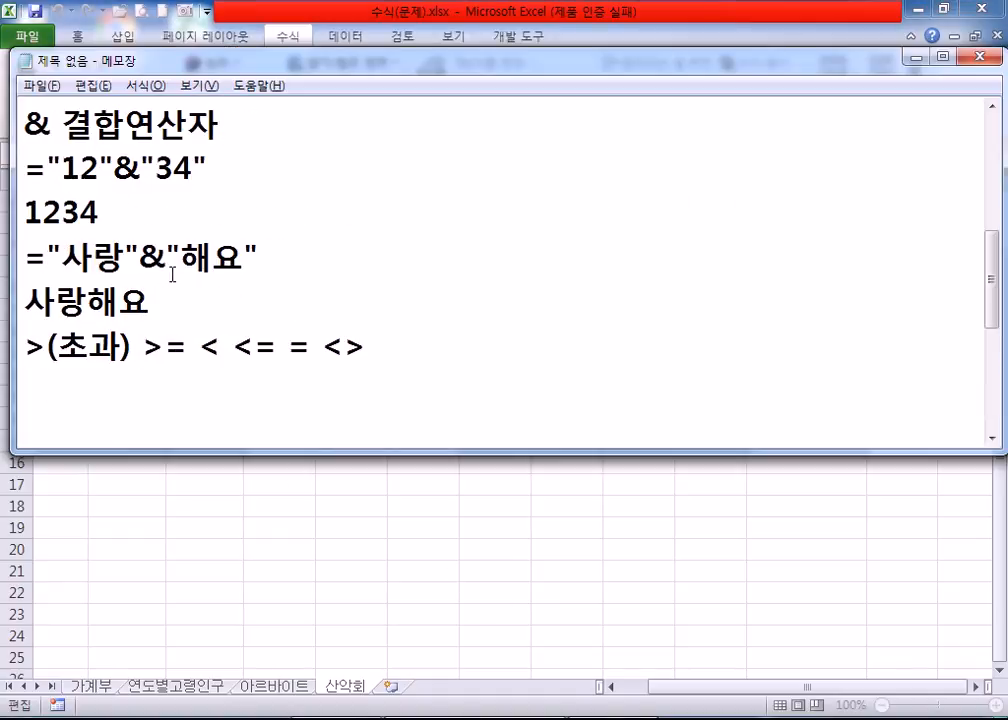
pyautogui.moveTo(139, 258); pyautogui.dragTo(166, 258)
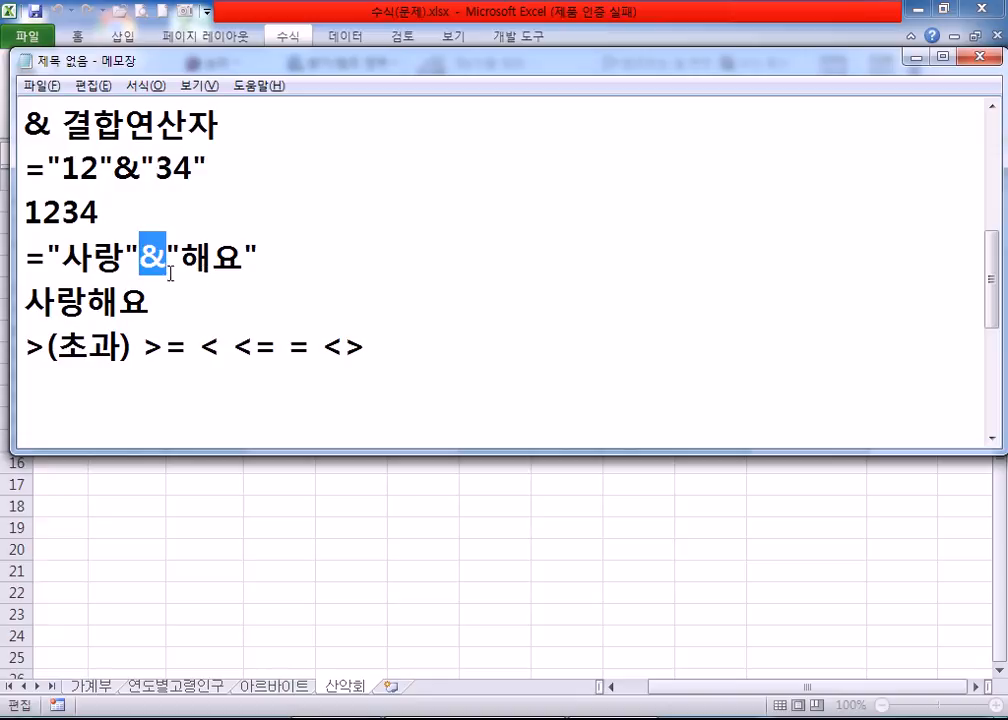
pyautogui.scroll(-3, 180, 273)
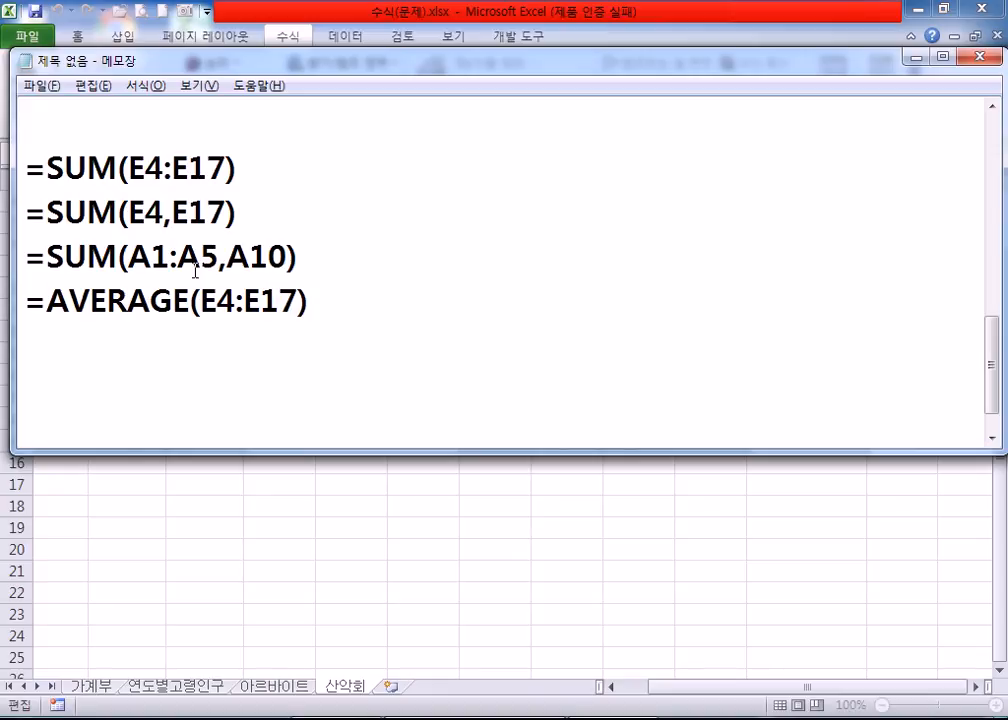
pyautogui.scroll(3, 190, 267)
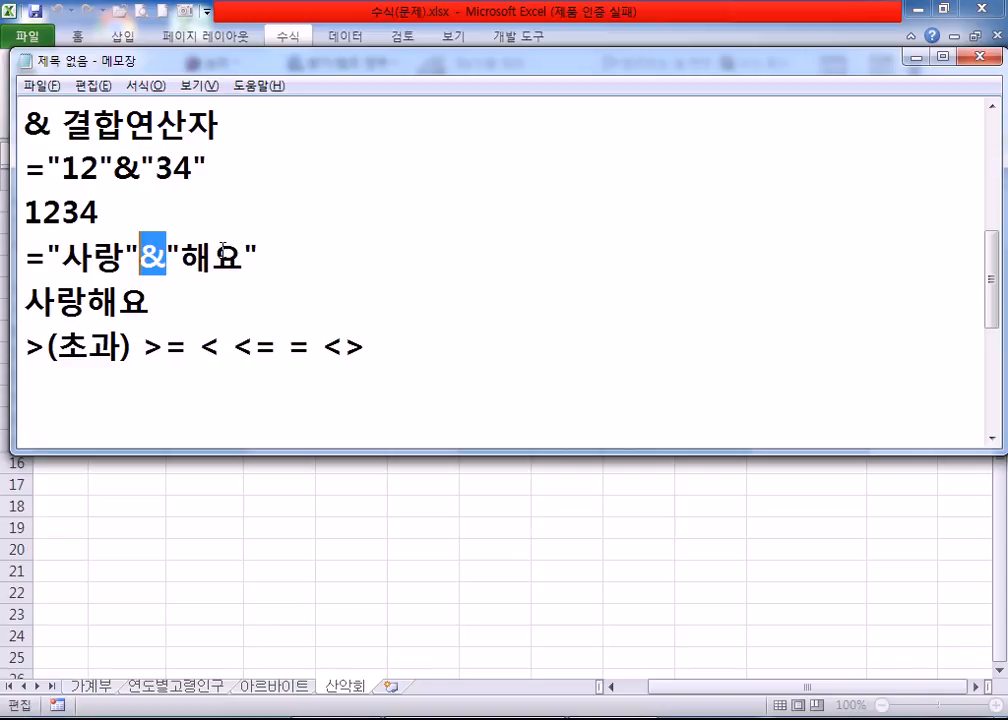
# Switch back to Excel and append &"명" to the COUNT formula in E14.
pyautogui.hotkey('alt', 'Tab')
pyautogui.scroll(-1, 556, 370)
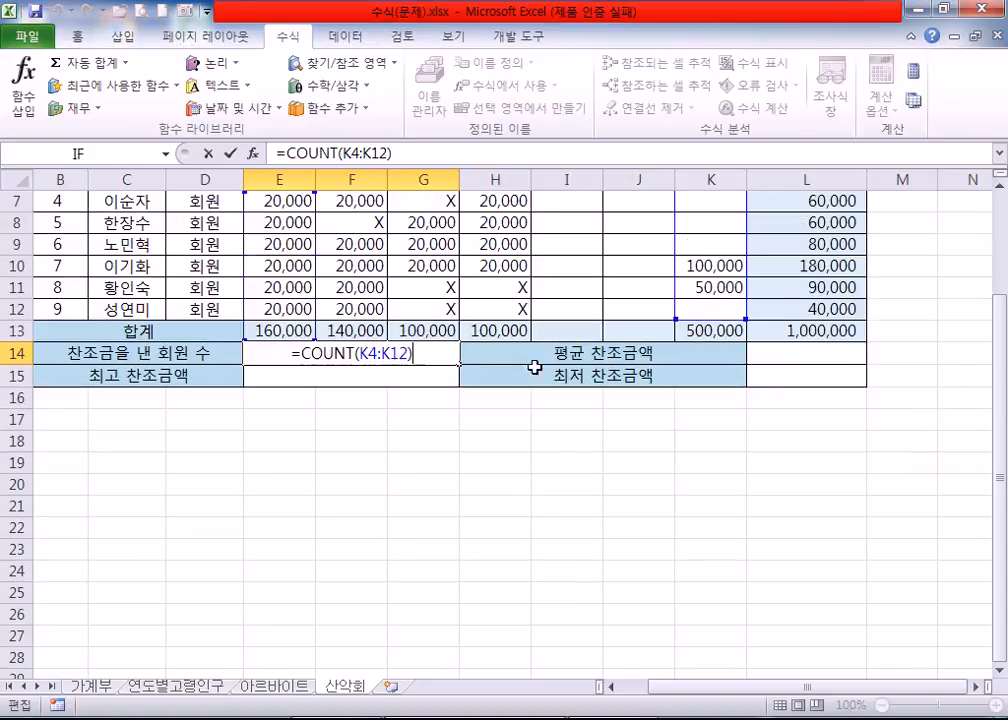
pyautogui.write('&')
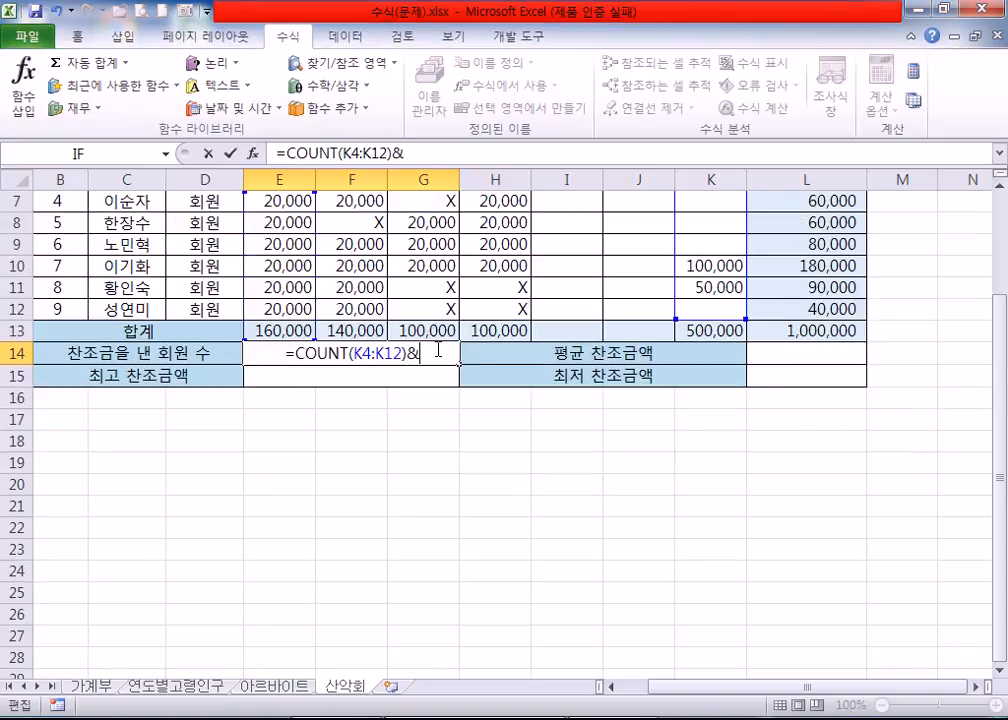
pyautogui.write('"명"')
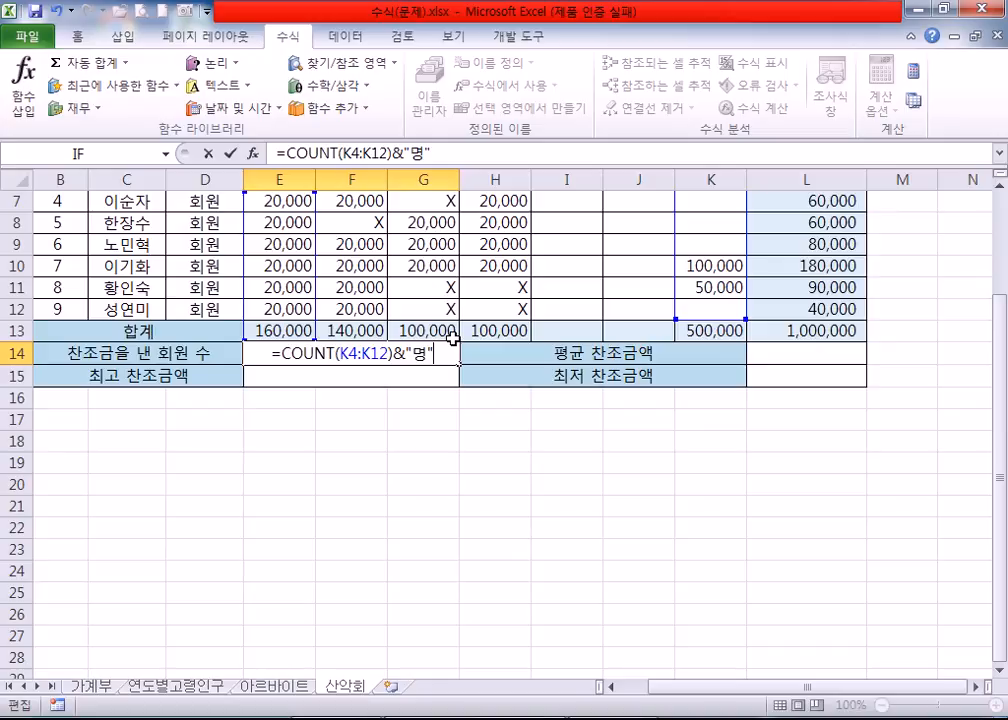
pyautogui.press('Return')
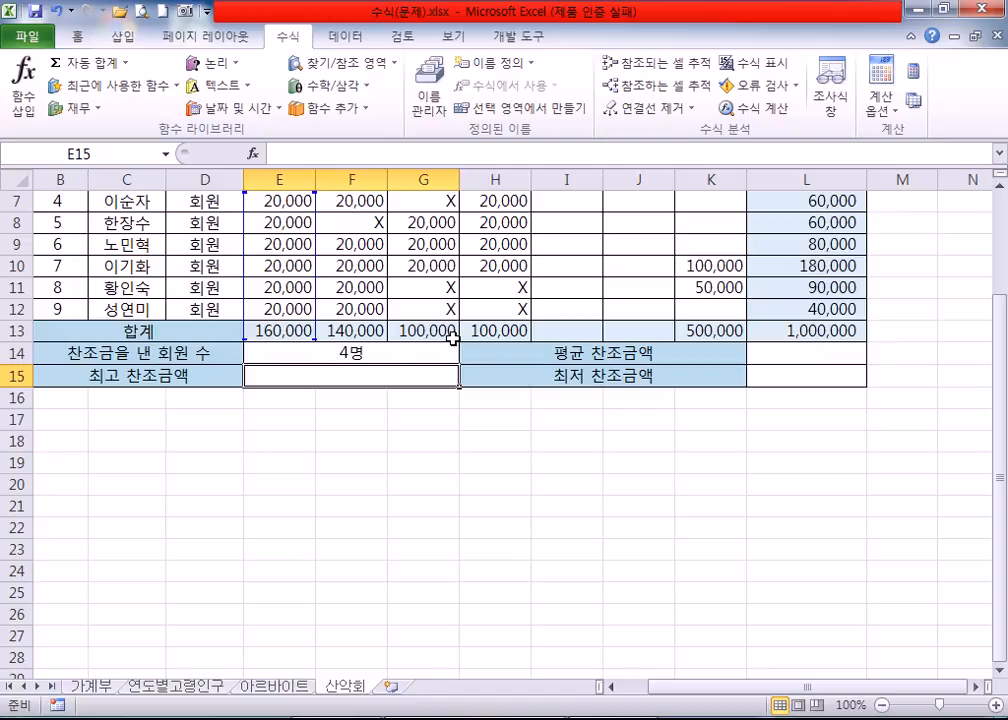
# Try a space before 명 inside the quotes of E14's formula and remove it again.
pyautogui.click(389, 351)
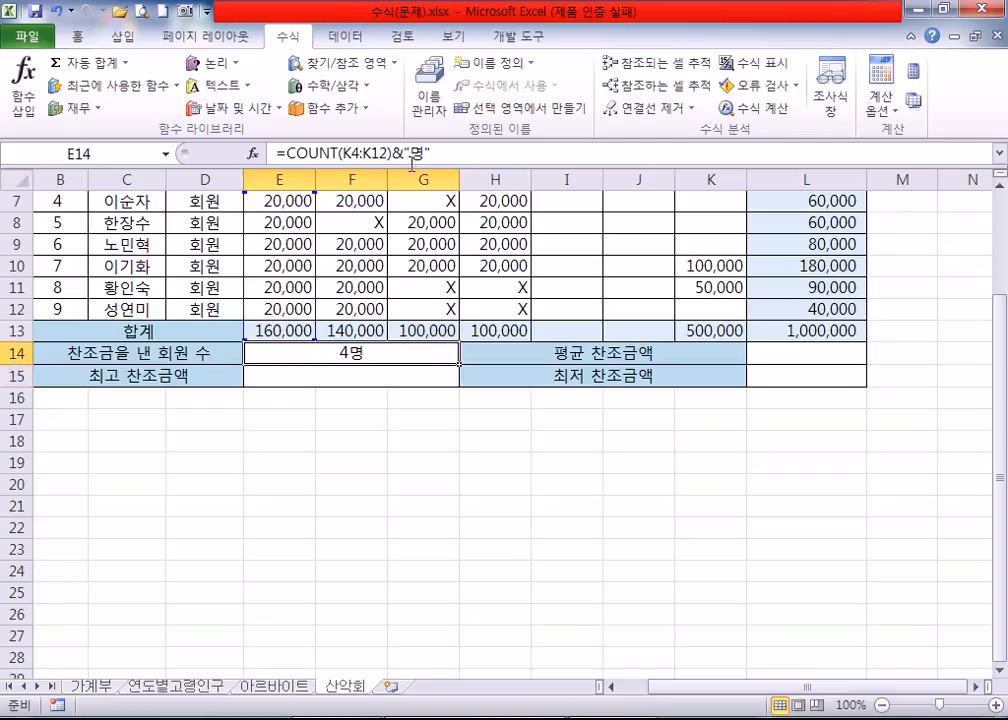
pyautogui.doubleClick(356, 346)
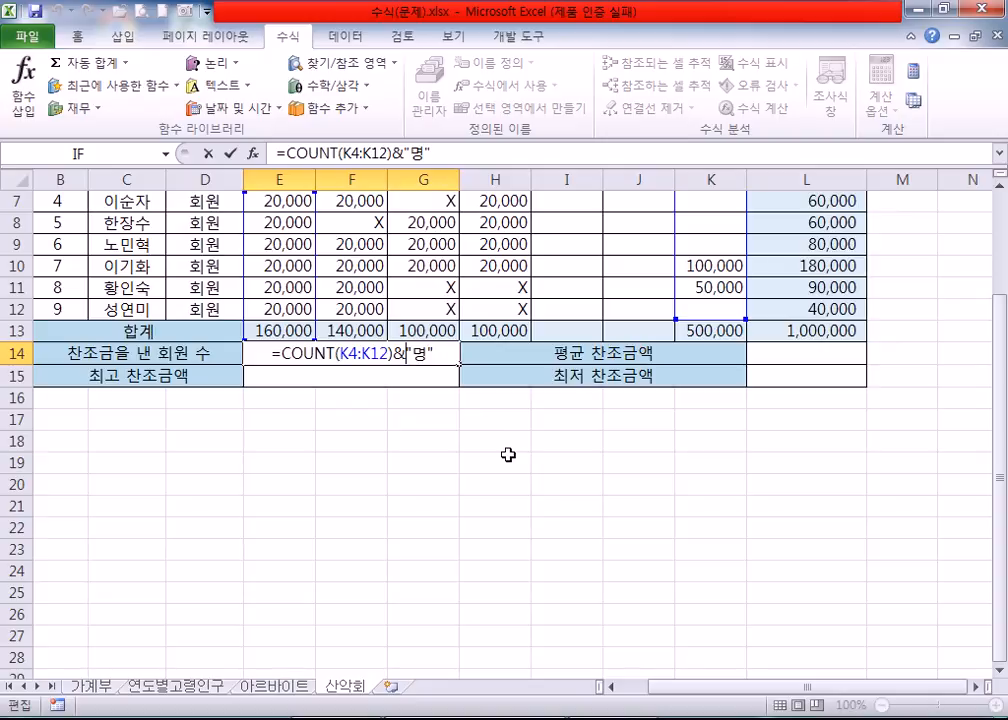
pyautogui.press('Right')
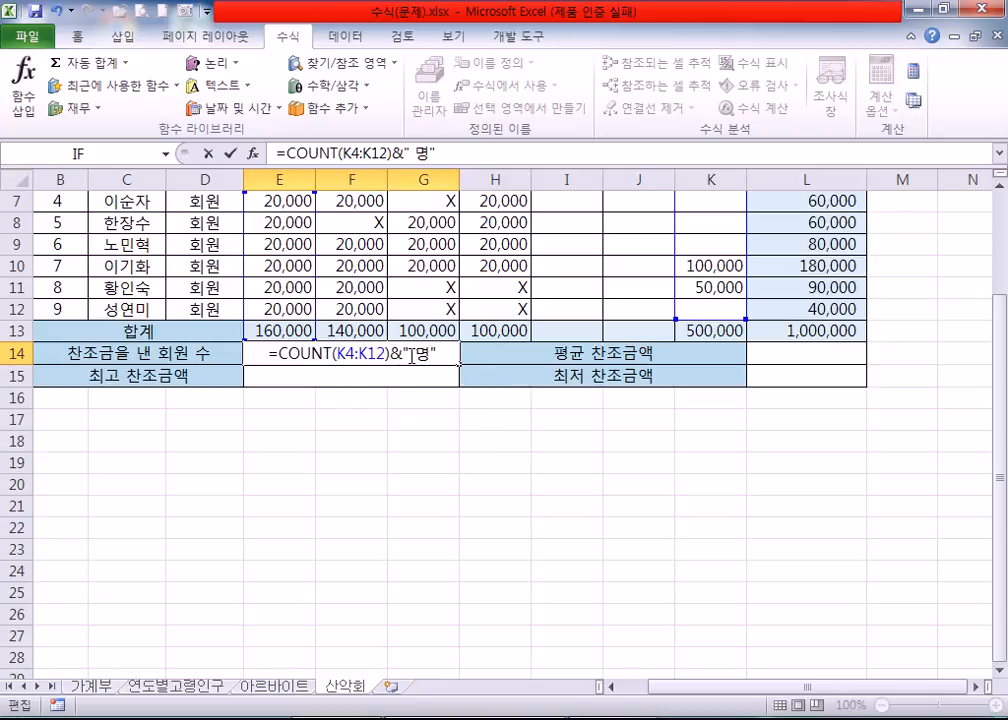
pyautogui.press('Return')
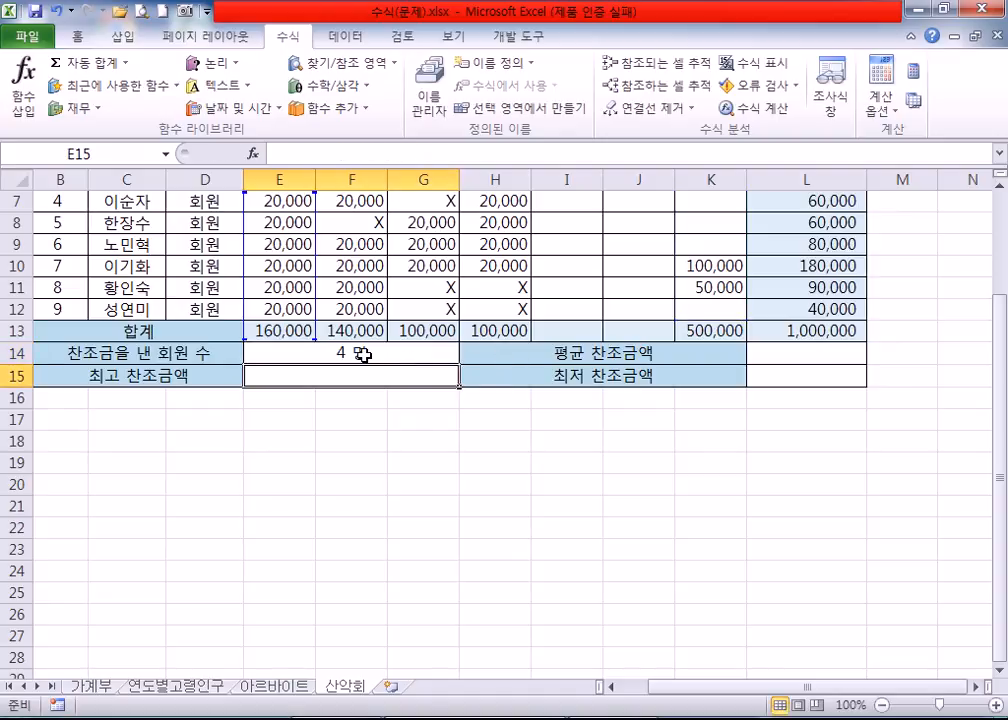
pyautogui.doubleClick(352, 353)
pyautogui.click(414, 354)
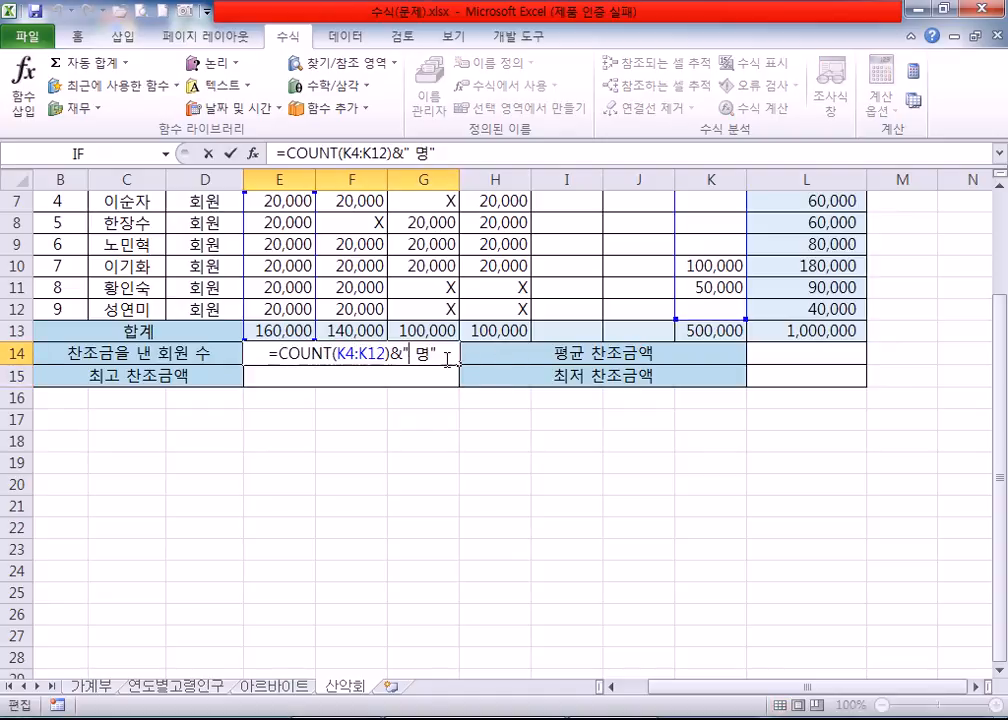
pyautogui.press('BackSpace')
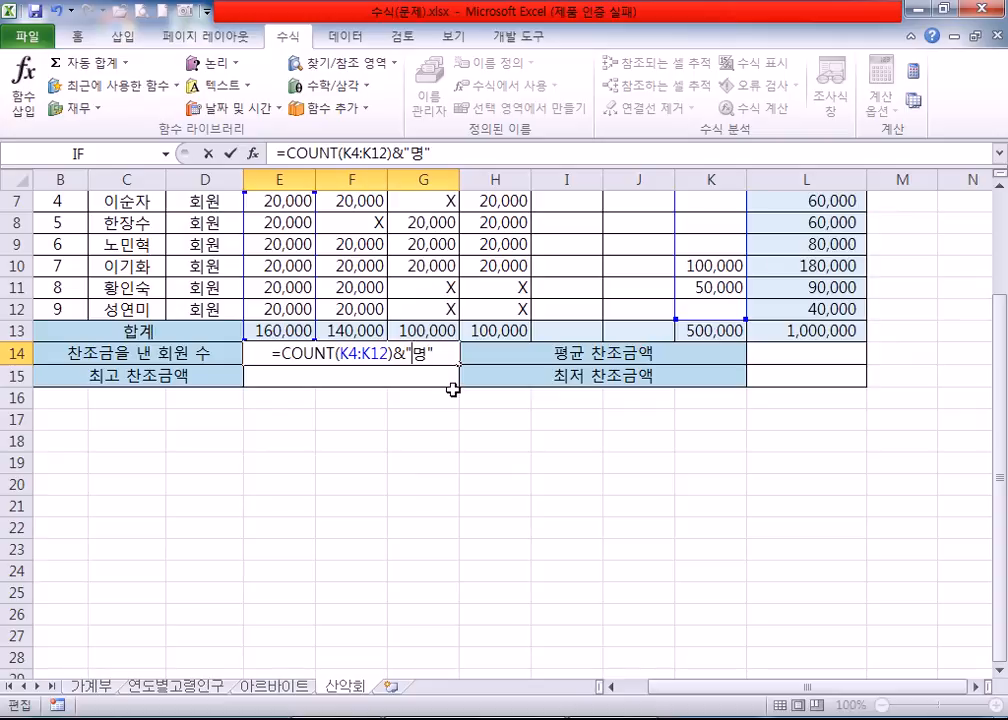
pyautogui.press('Return')
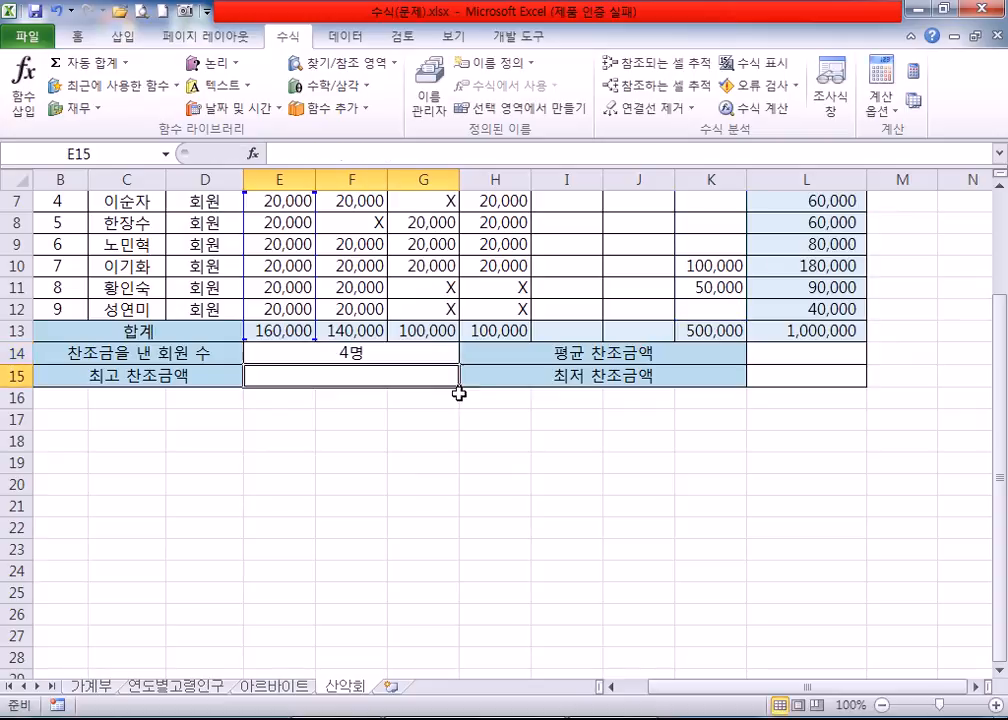
# Copy E14's whole formula =COUNT(K4:K12)&"명" and paste it into Notepad below the AVERAGE example.
pyautogui.click(378, 357)
pyautogui.moveTo(488, 158); pyautogui.dragTo(259, 205)
pyautogui.hotkey('ctrl', 'c')
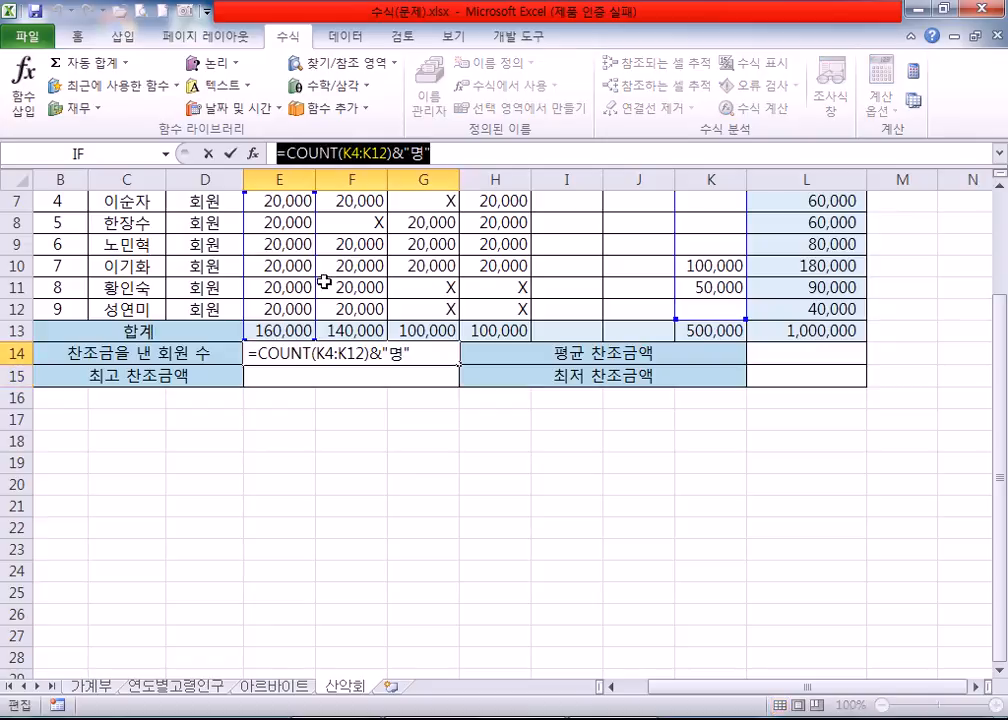
pyautogui.click(586, 717)
pyautogui.scroll(-5, 152, 389)
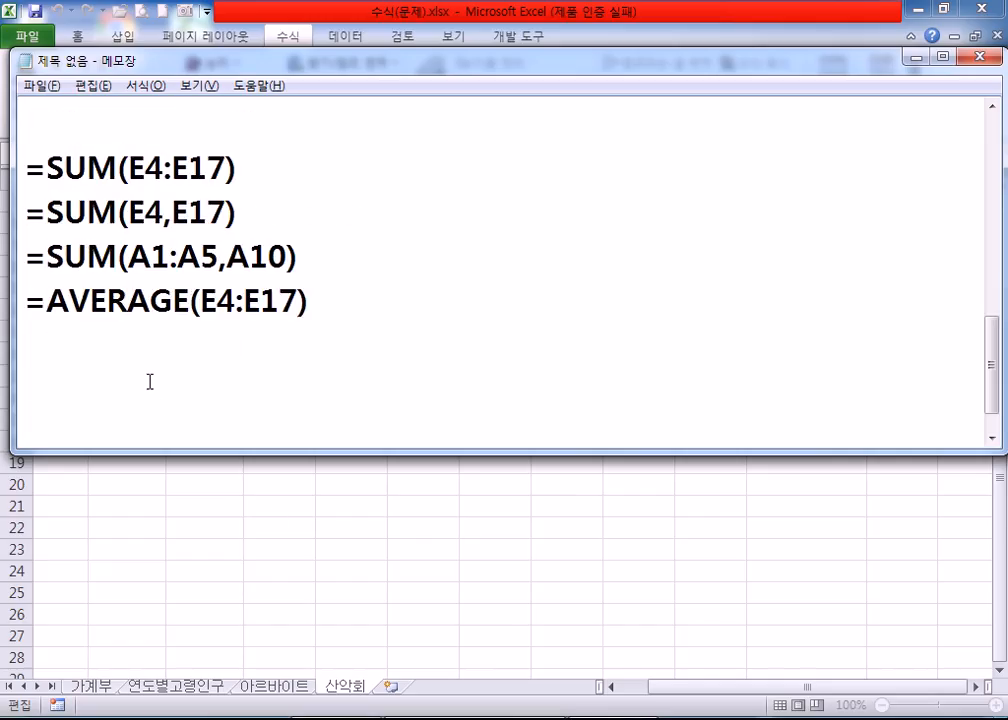
pyautogui.click(178, 327)
pyautogui.hotkey('ctrl', 'v')
# Try a space before 명 inside the quotes of the Notepad COUNT formula and remove it again.
pyautogui.click(337, 345)
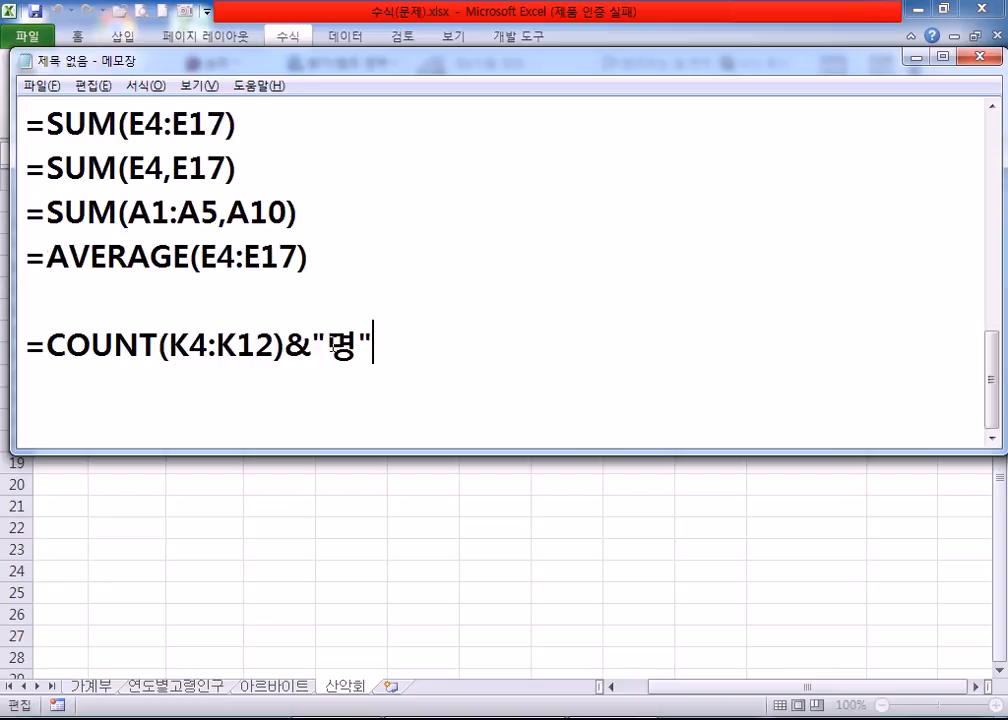
pyautogui.moveTo(326, 346); pyautogui.dragTo(338, 345)
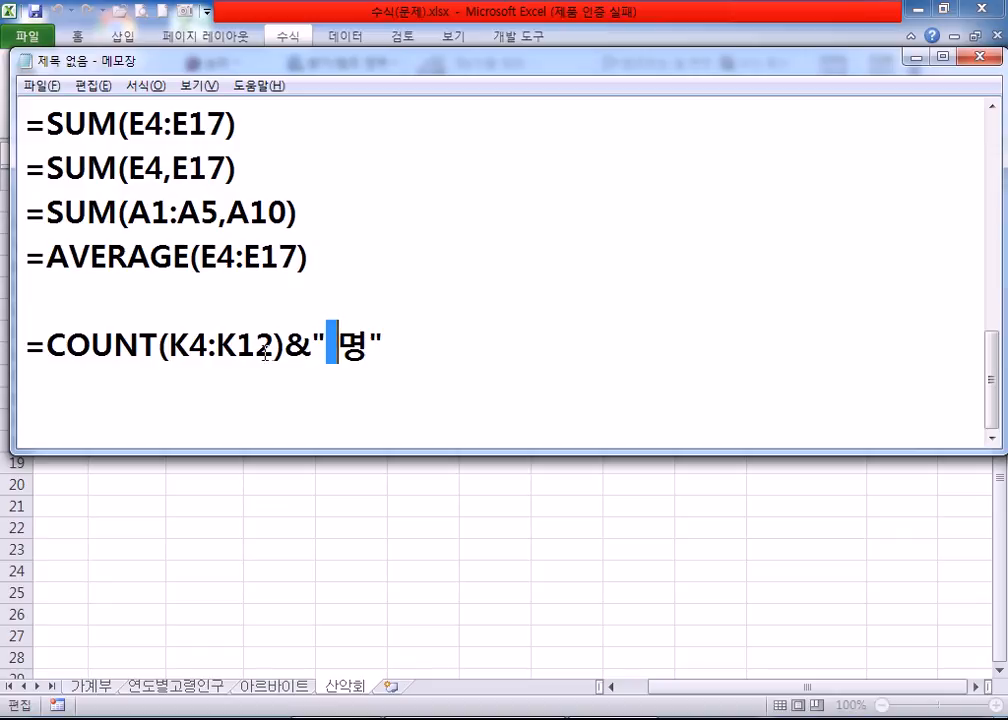
pyautogui.moveTo(285, 349); pyautogui.dragTo(22, 343)
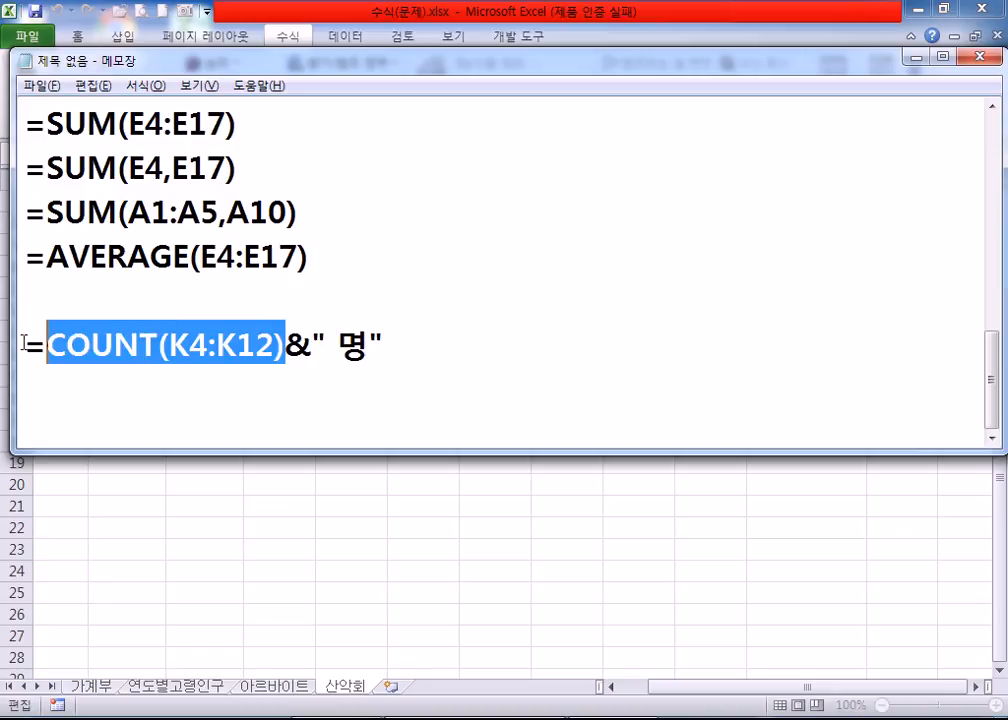
pyautogui.click(212, 383)
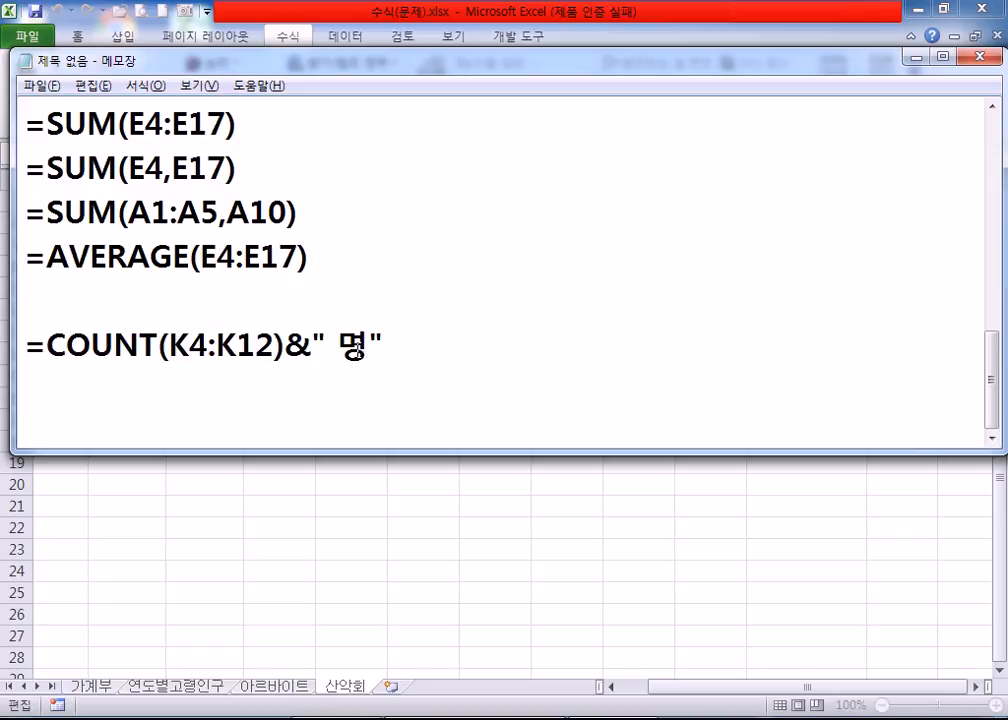
pyautogui.moveTo(325, 345); pyautogui.dragTo(337, 345)
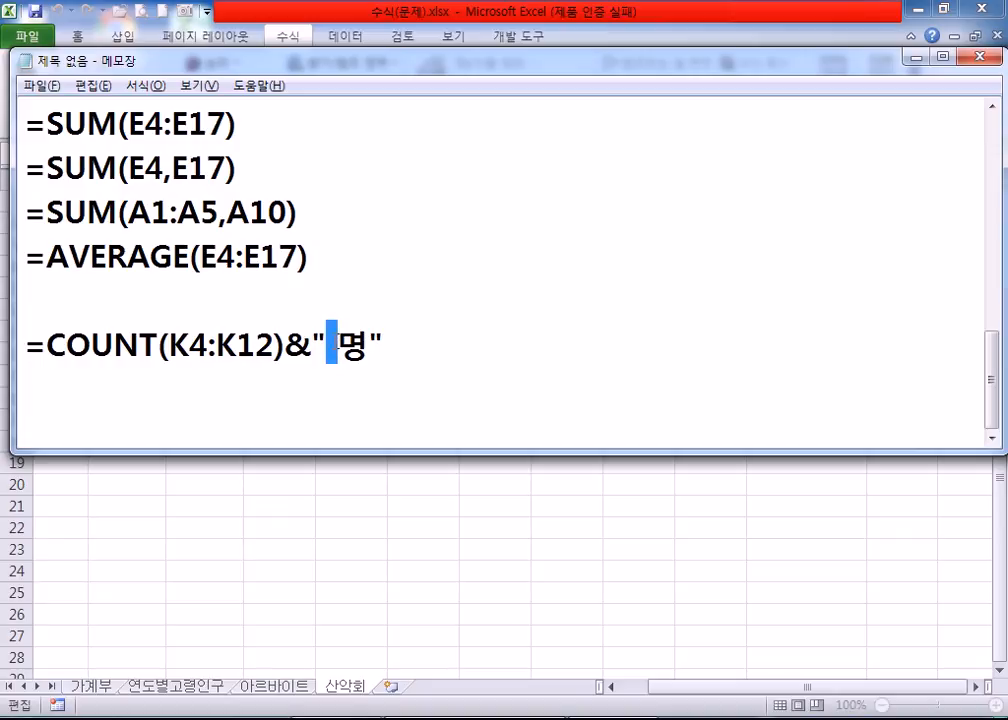
pyautogui.press('BackSpace')
pyautogui.press('BackSpace')
pyautogui.click(247, 409)
# Switch back to Excel, confirm E14's formula, and insert the MAX function over K4:K12 in E15 for 최고 찬조금액.
pyautogui.hotkey('alt', 'Tab')
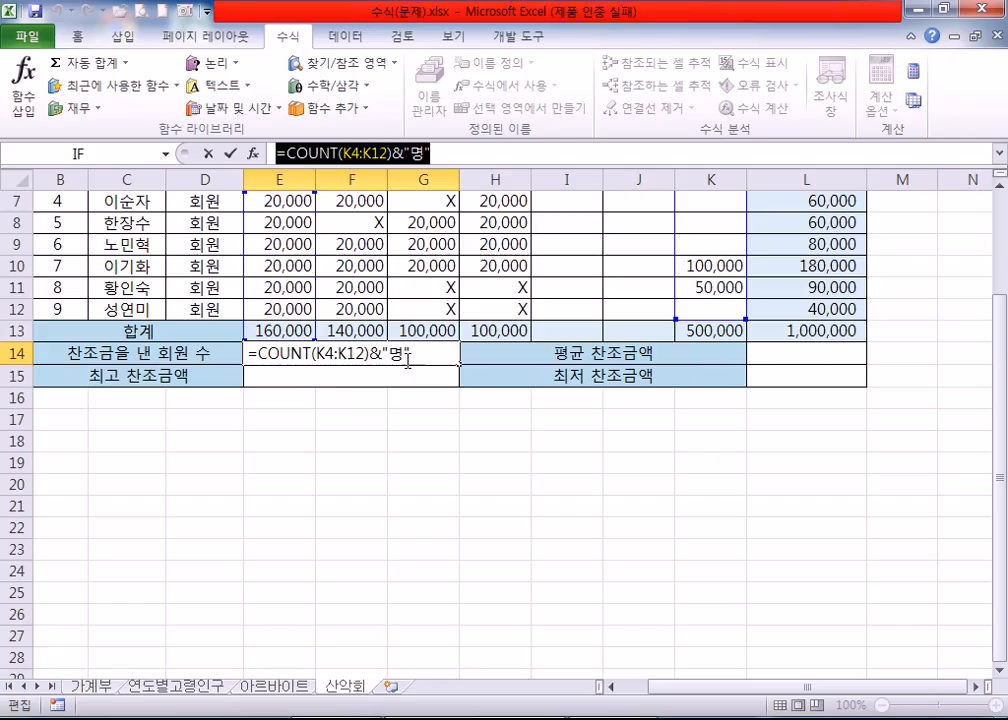
pyautogui.press('Return')
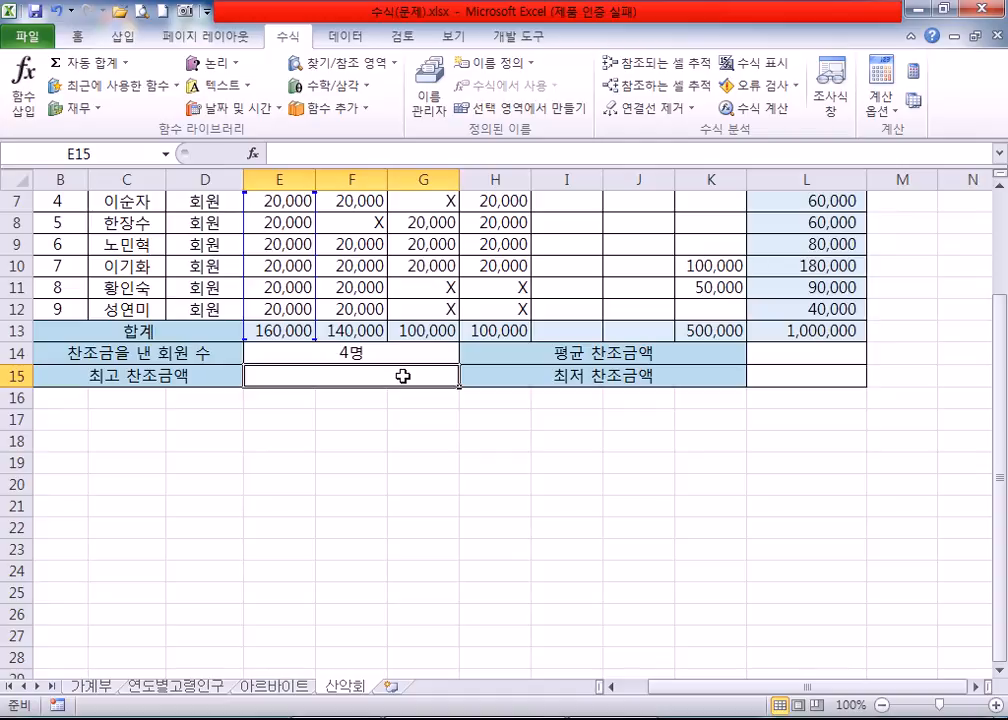
pyautogui.scroll(1, 371, 390)
pyautogui.scroll(1, 373, 392)
pyautogui.scroll(-2, 373, 394)
pyautogui.scroll(-1, 692, 357)
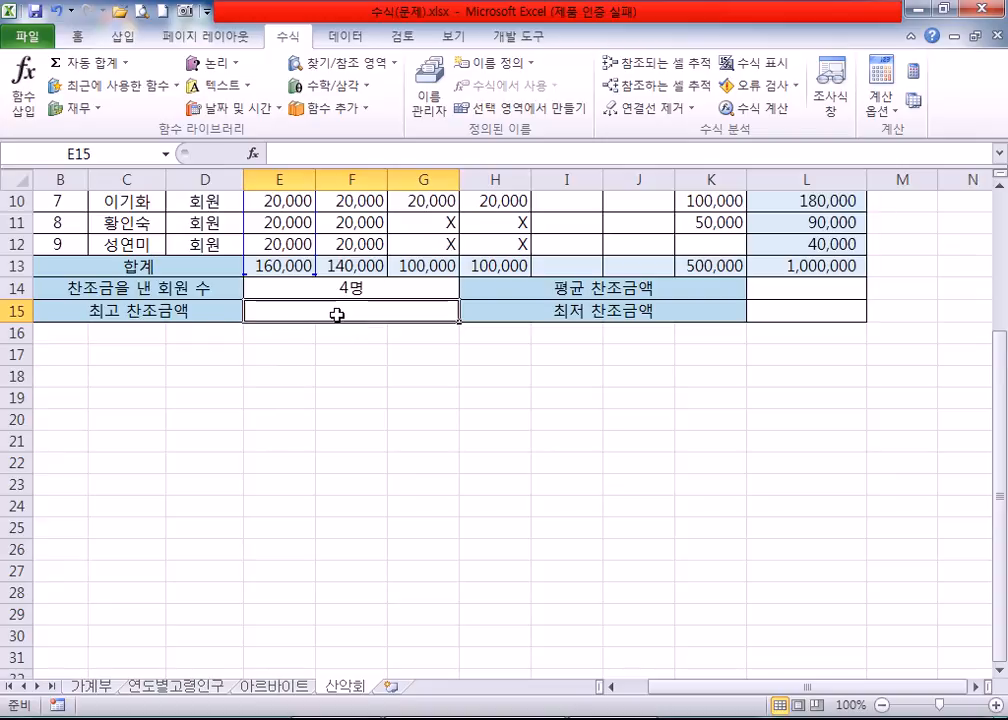
pyautogui.scroll(1, 337, 315)
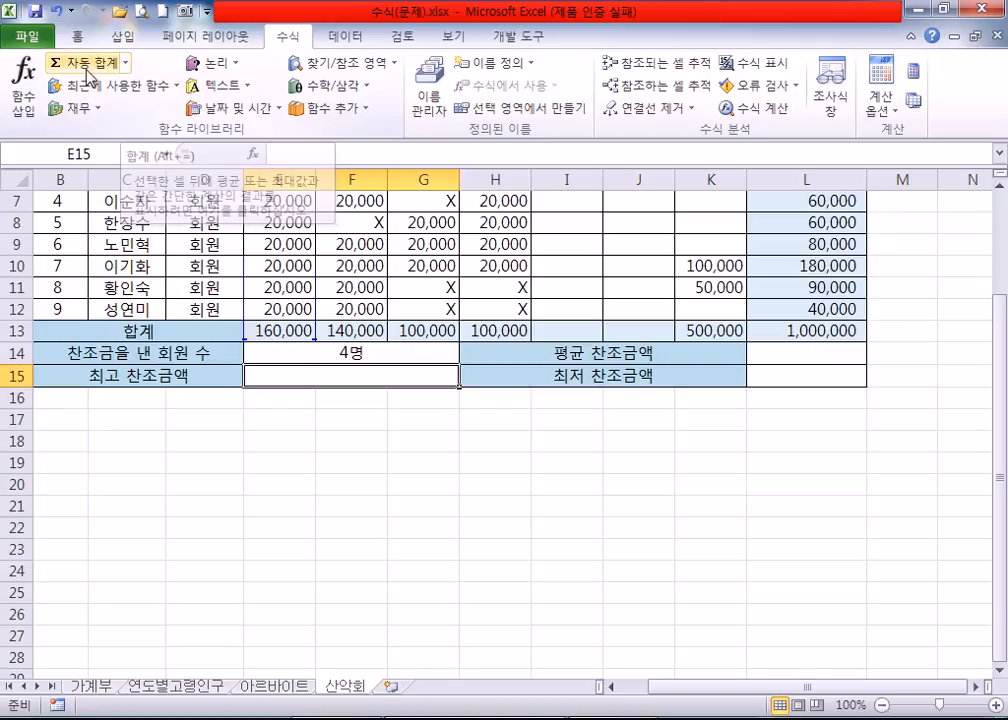
pyautogui.click(126, 63)
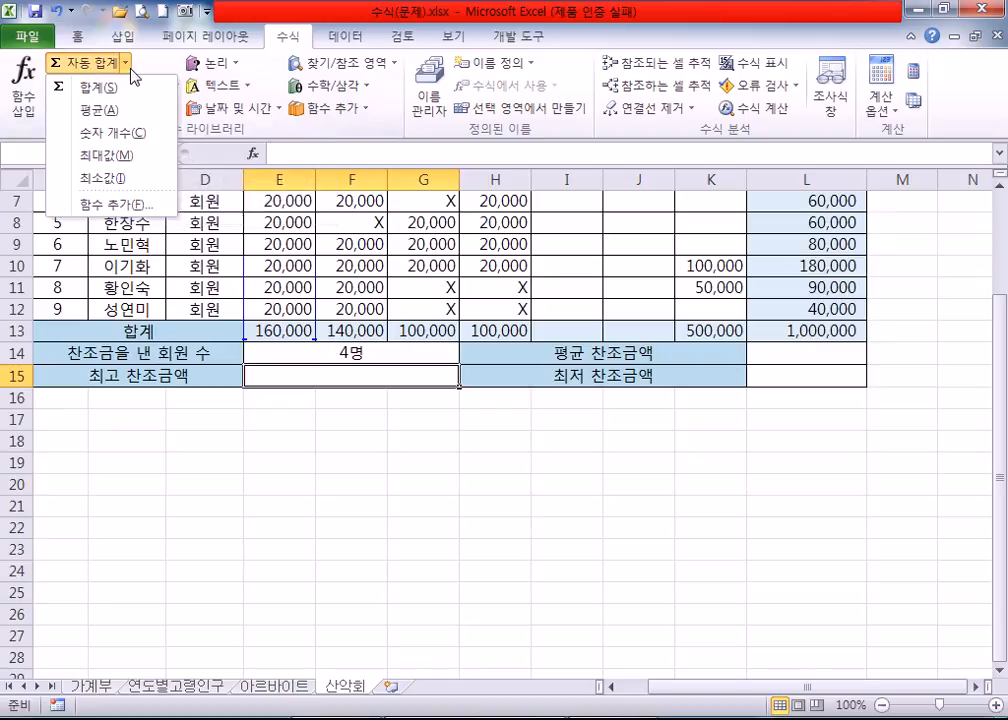
pyautogui.click(137, 158)
pyautogui.scroll(1, 385, 457)
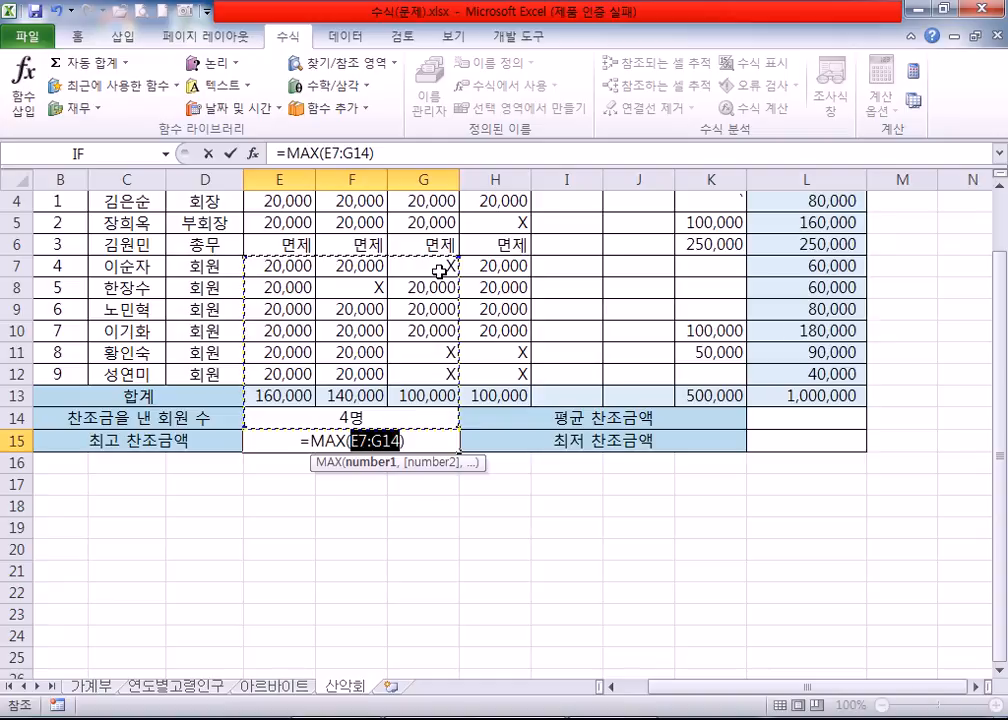
pyautogui.scroll(1, 620, 297)
pyautogui.click(717, 284)
pyautogui.moveTo(717, 284); pyautogui.dragTo(709, 456)
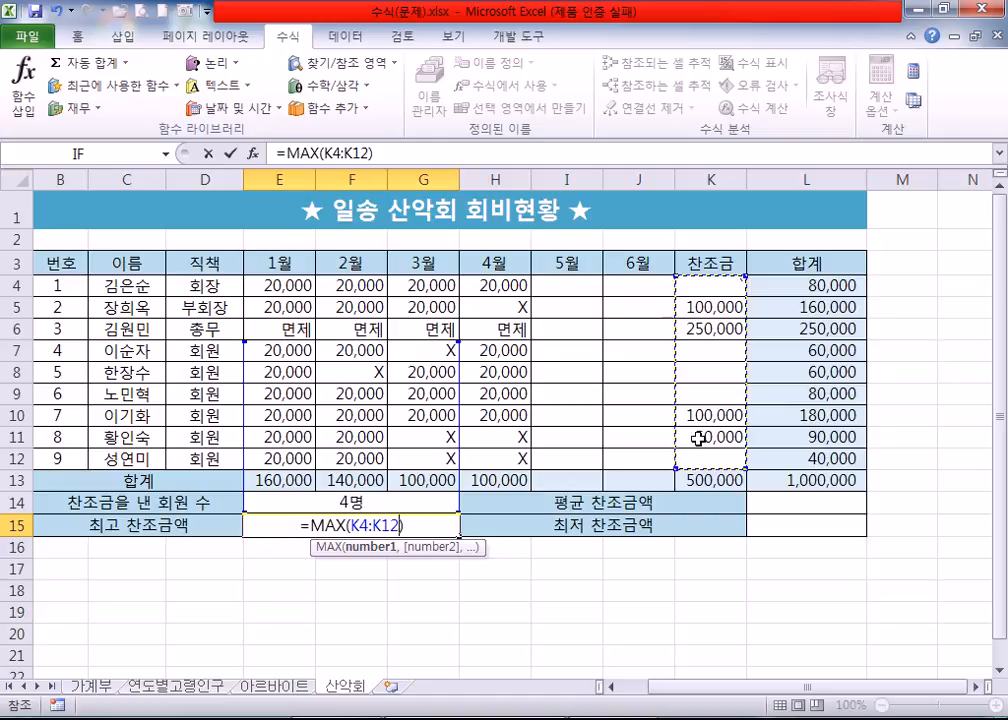
pyautogui.press('Return')
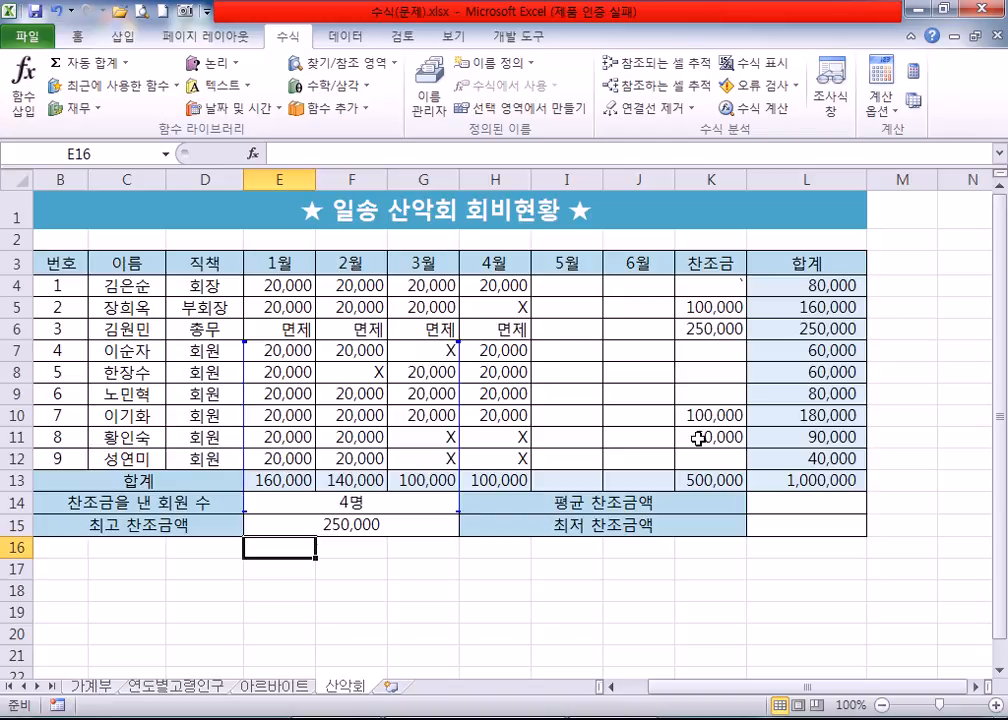
pyautogui.click(794, 524)
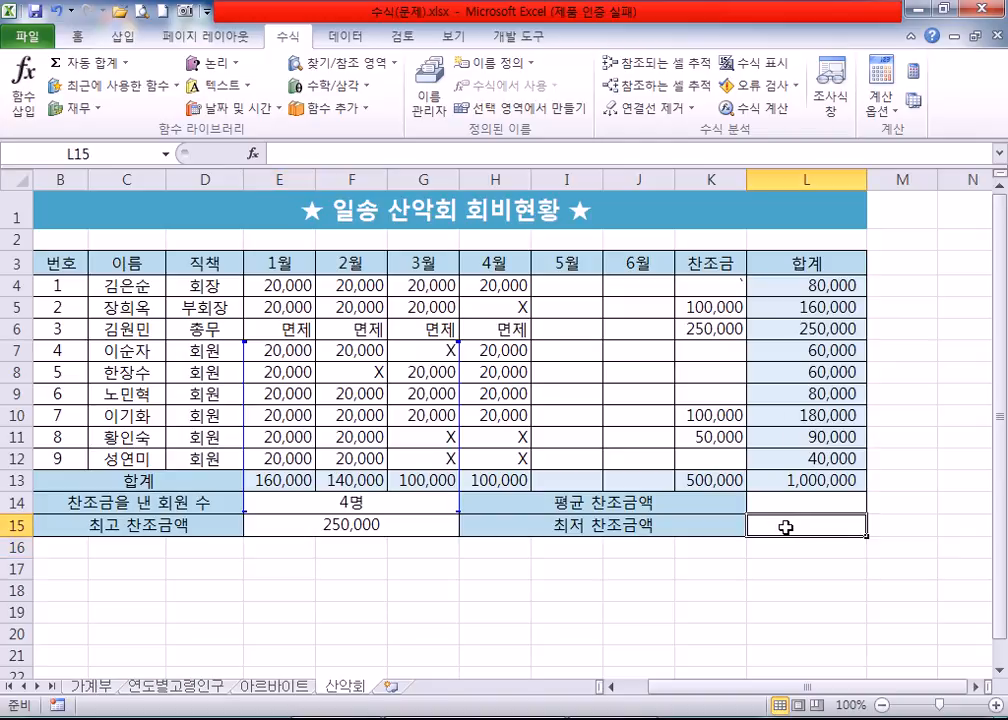
pyautogui.scroll(-1, 790, 524)
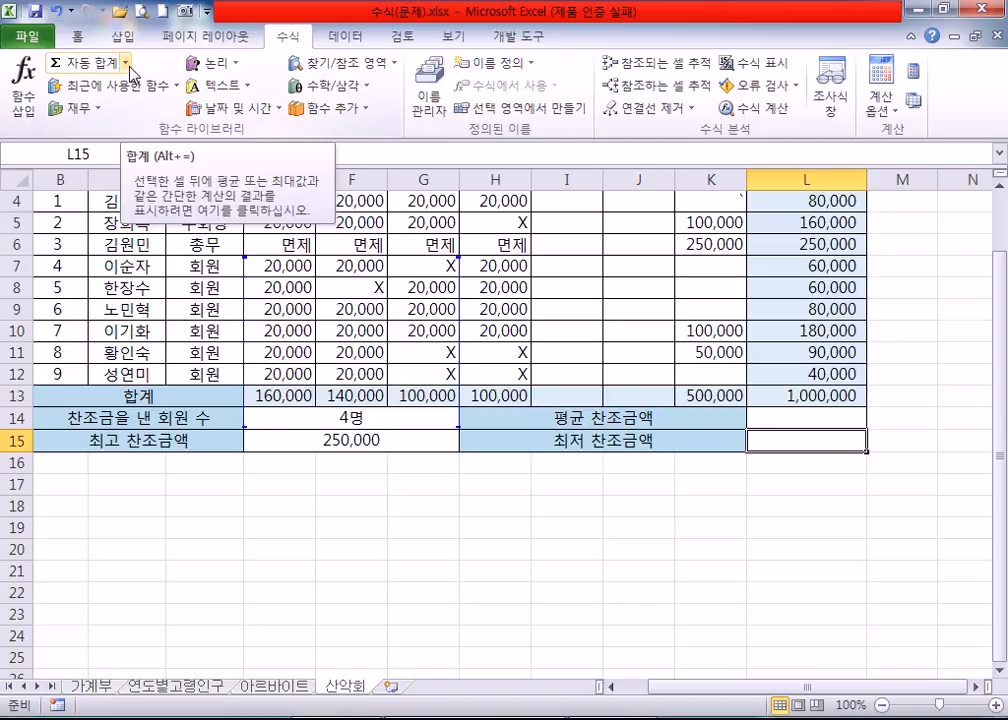
pyautogui.write('=')
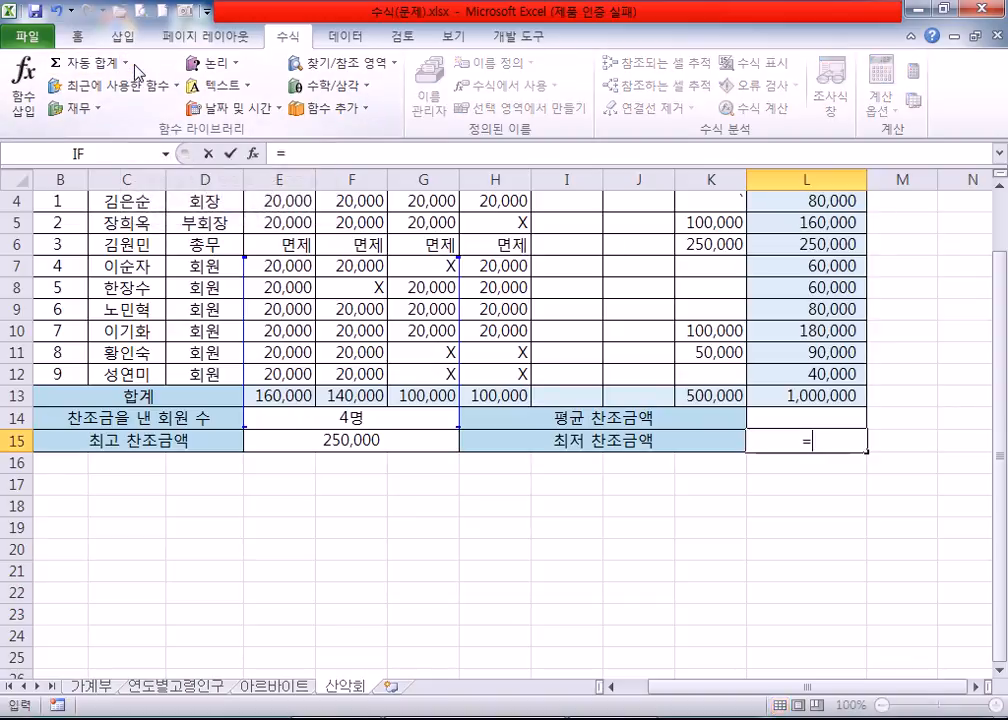
pyautogui.write('ㅡㅑㅜ')
pyautogui.press('Hangul')
pyautogui.press('Escape')
pyautogui.write('=MIN')
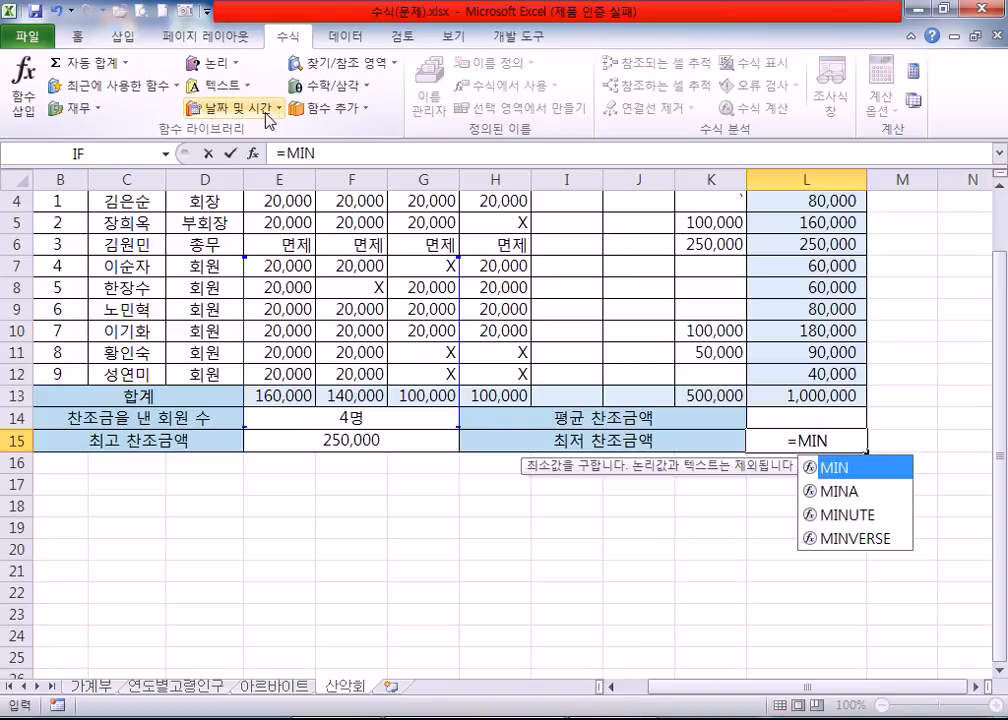
pyautogui.press('Escape')
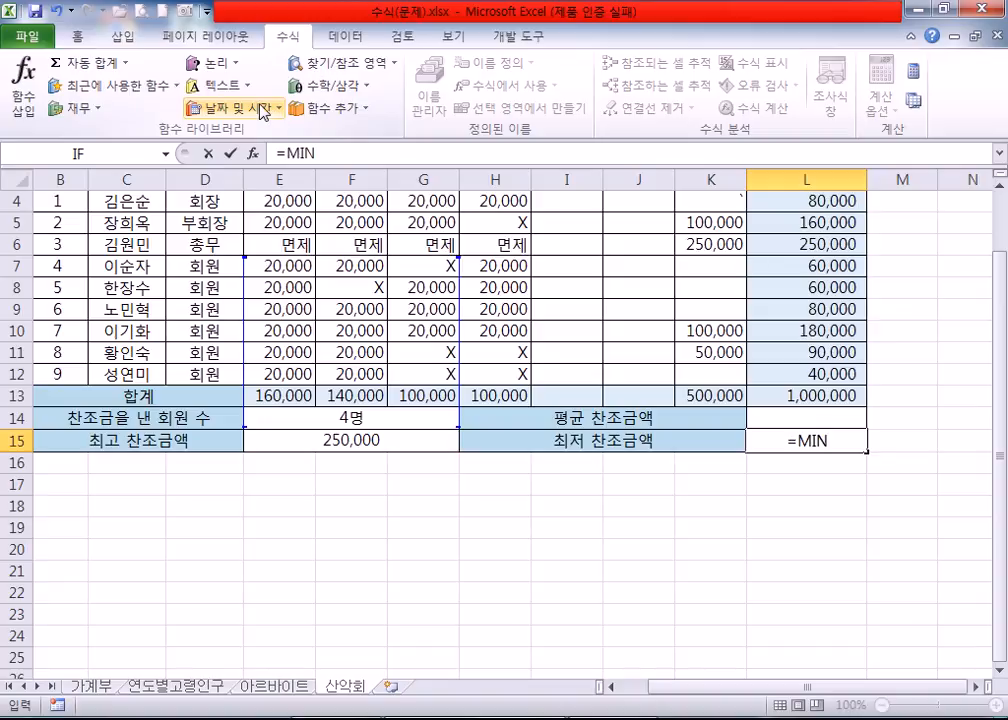
pyautogui.press('Escape')
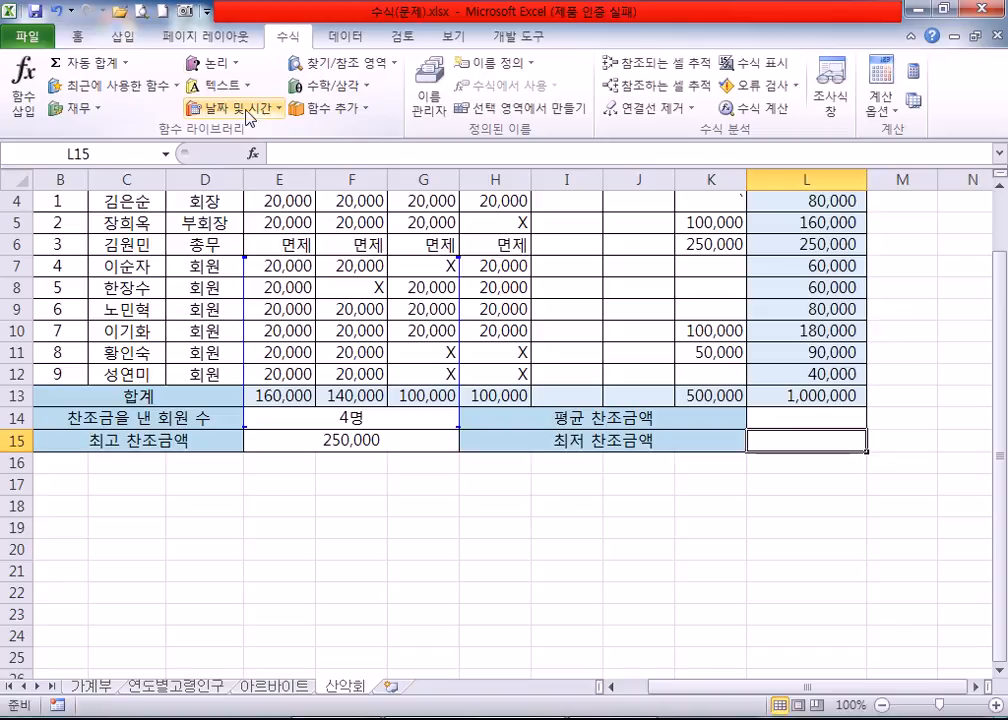
# Insert the MIN function over K4:K12 in L15 for 최저 찬조금액.
pyautogui.click(126, 64)
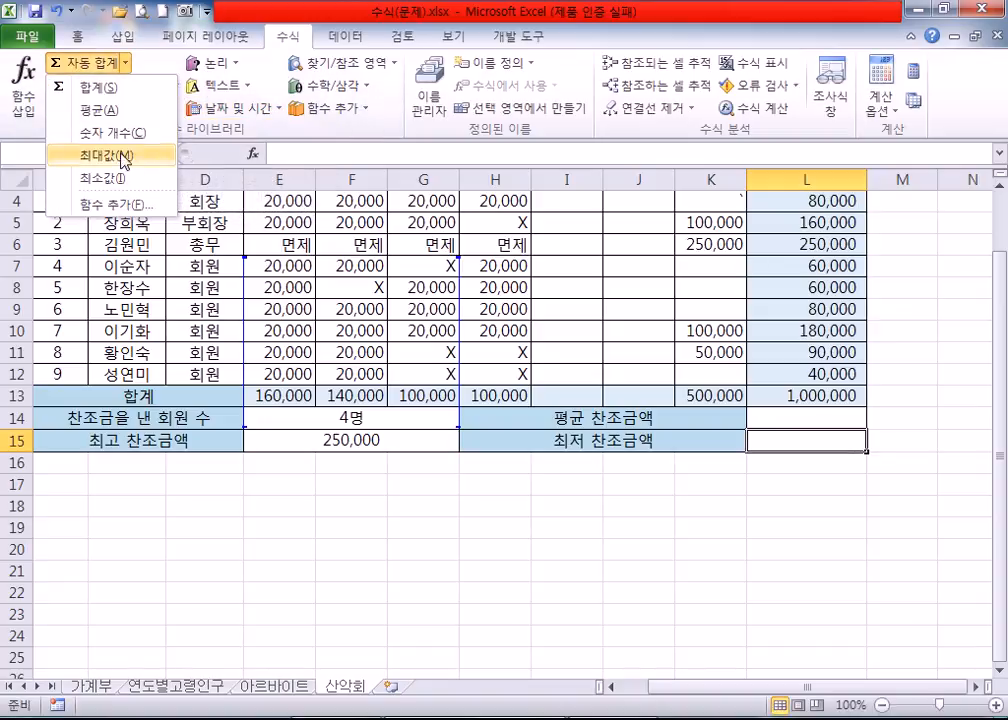
pyautogui.click(128, 183)
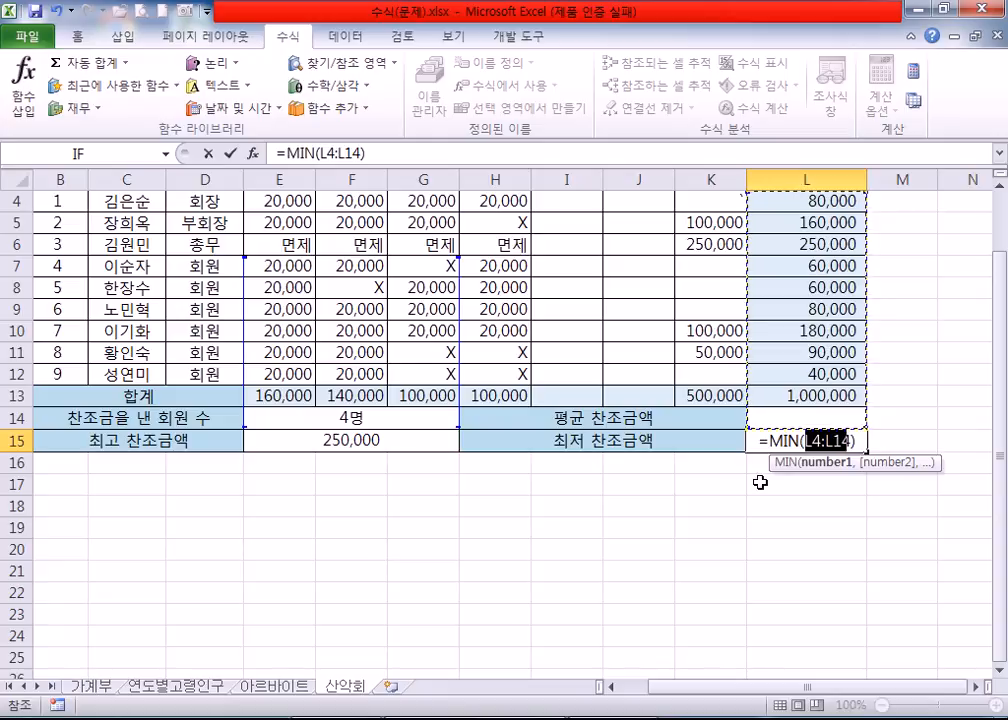
pyautogui.scroll(1, 760, 480)
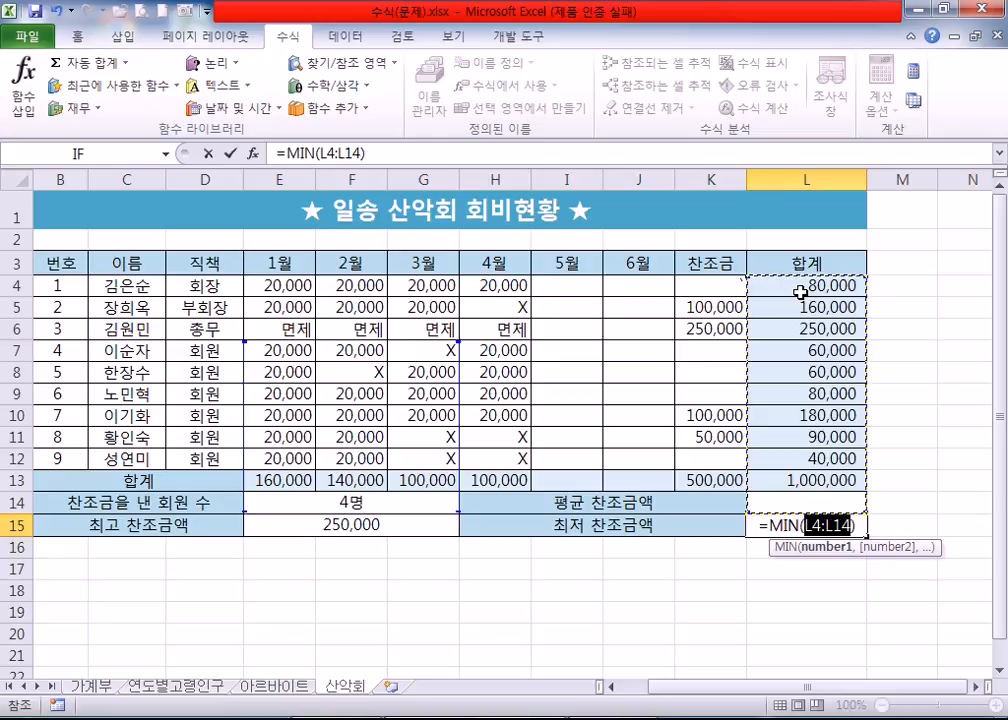
pyautogui.click(714, 290)
pyautogui.moveTo(714, 292); pyautogui.dragTo(704, 468)
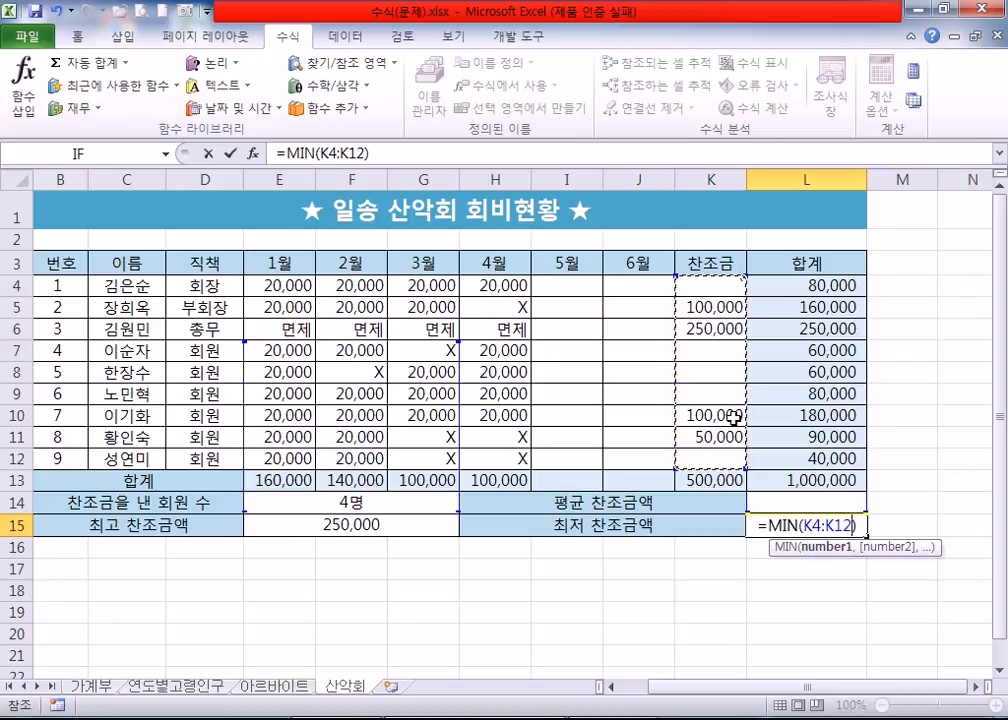
pyautogui.press('Return')
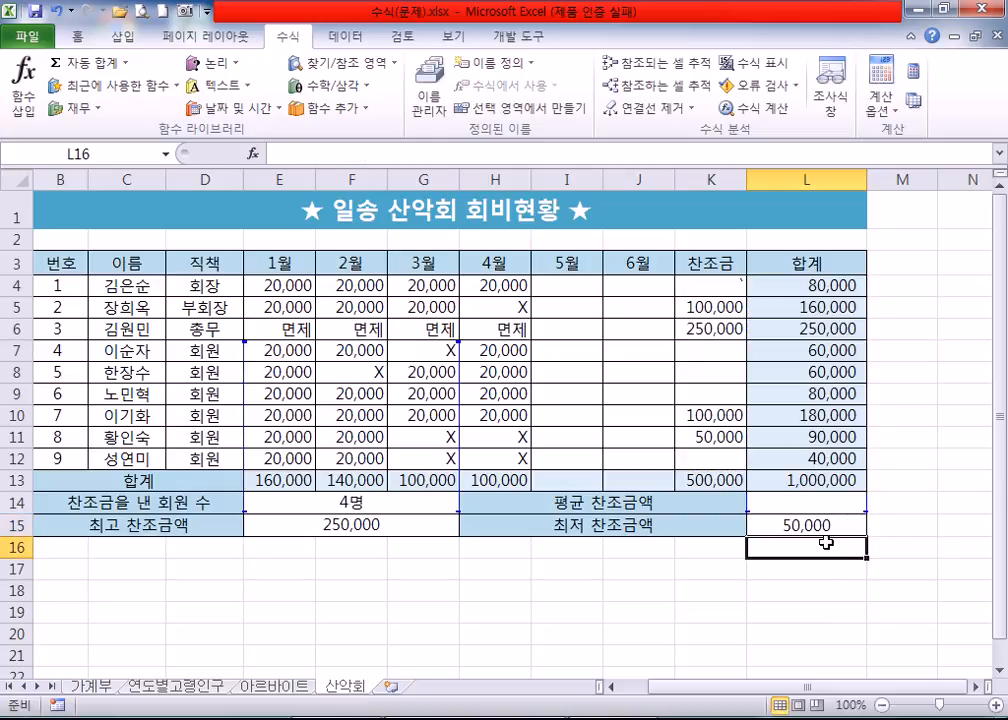
pyautogui.click(903, 612)
pyautogui.scroll(-5, 907, 610)
pyautogui.scroll(5, 907, 610)
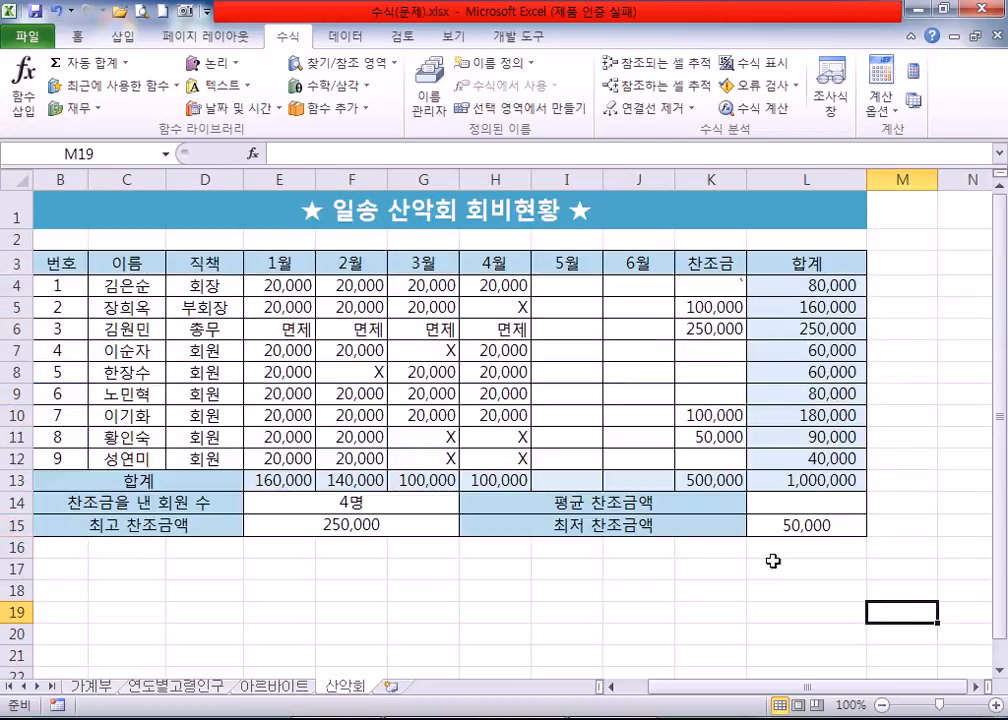
# Insert the AVERAGE function over K4:K12 in L14 for 평균 찬조금액 and reselect the cell to review its formula.
pyautogui.click(775, 502)
pyautogui.scroll(-1, 903, 520)
pyautogui.scroll(1, 903, 520)
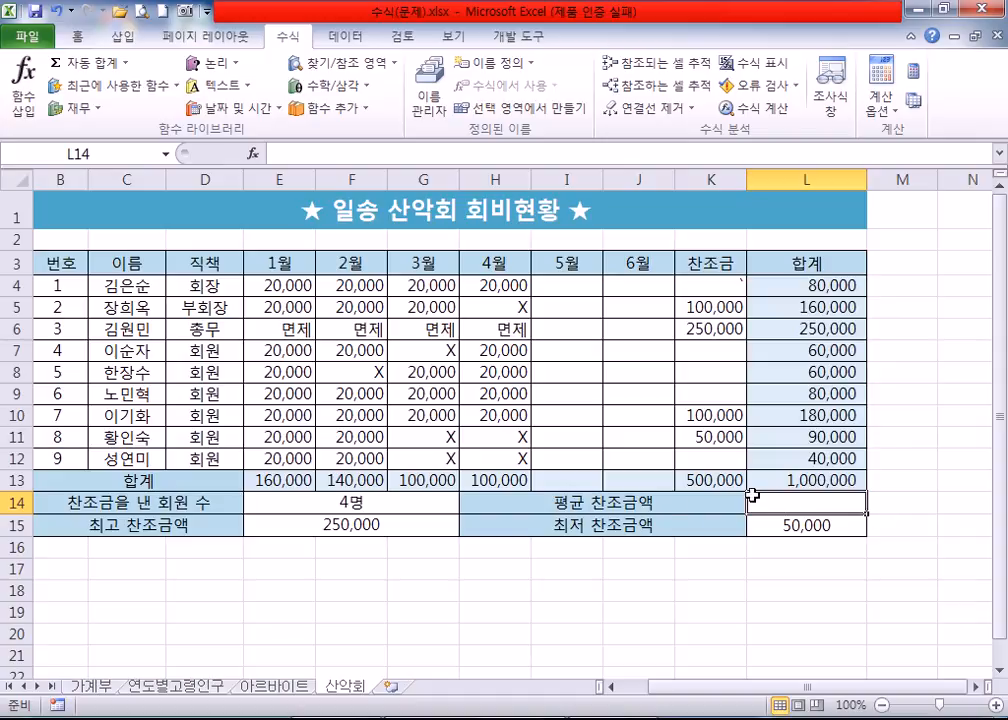
pyautogui.click(127, 66)
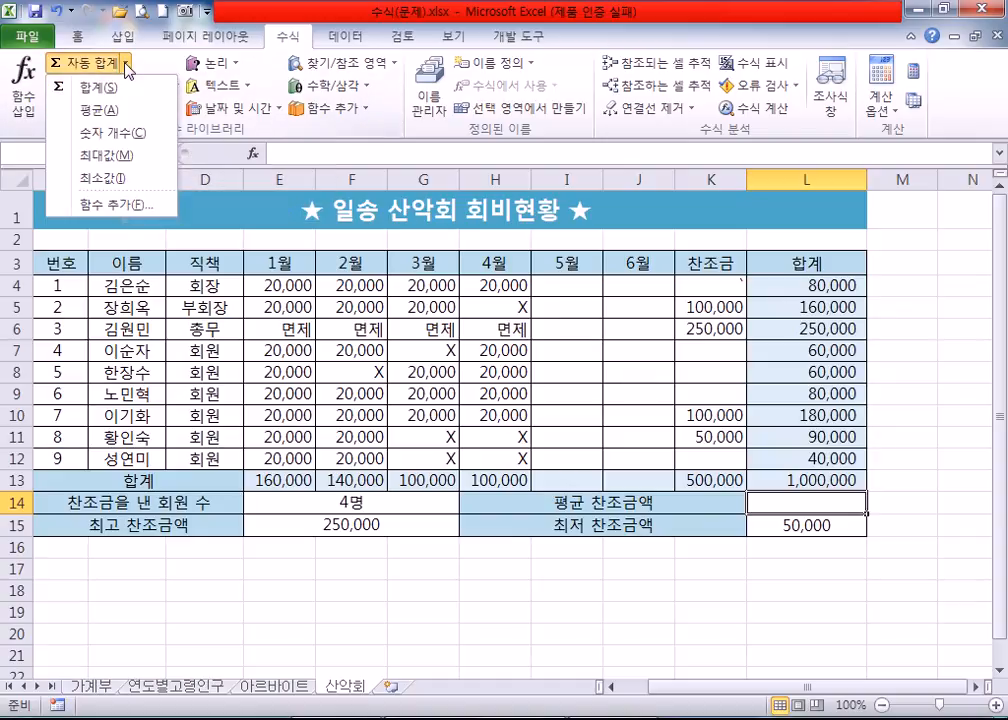
pyautogui.click(112, 112)
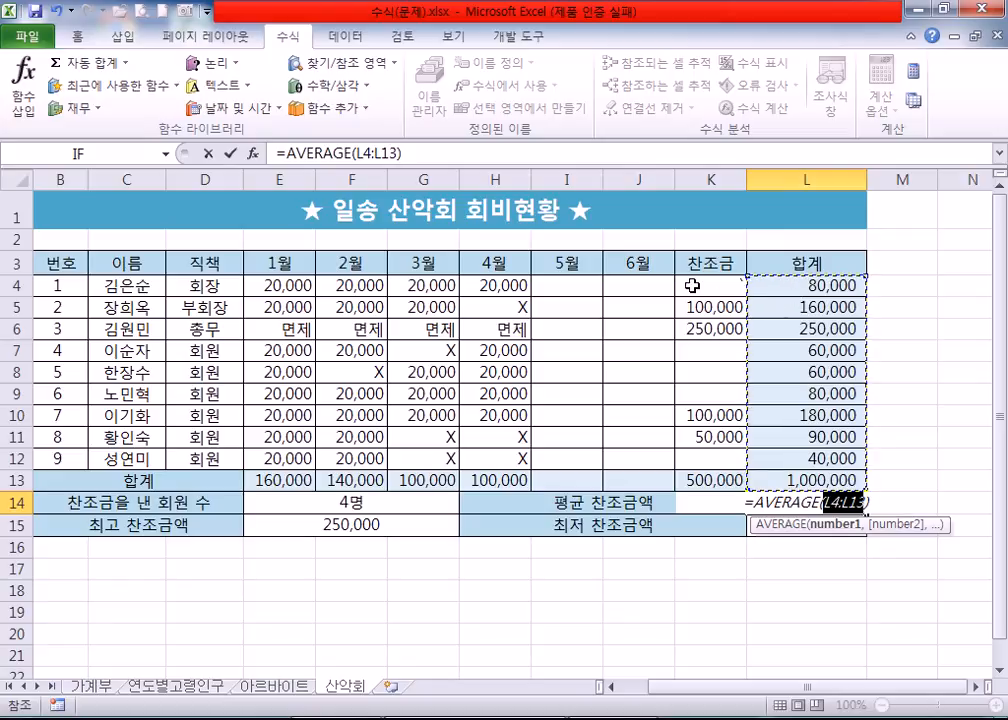
pyautogui.moveTo(695, 290); pyautogui.dragTo(691, 451)
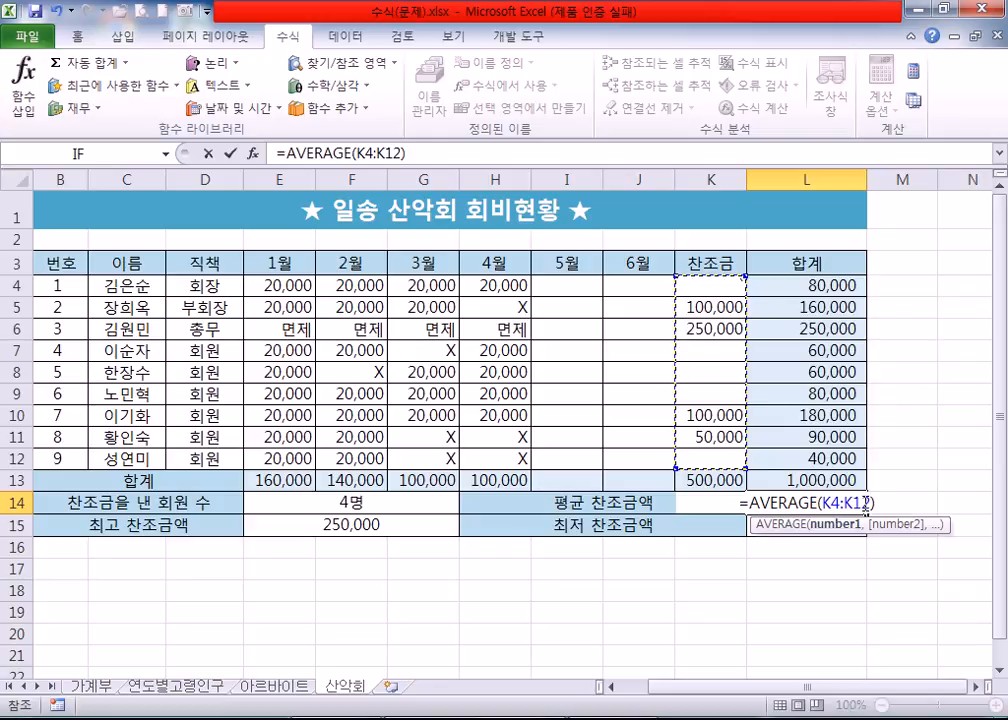
pyautogui.press('Return')
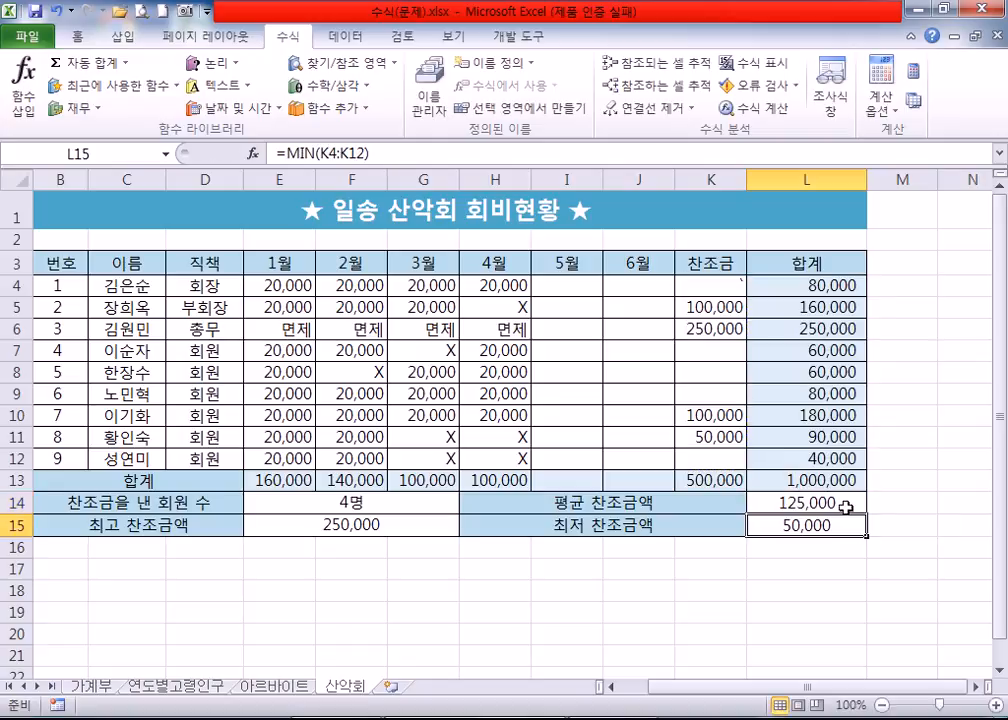
pyautogui.click(830, 503)
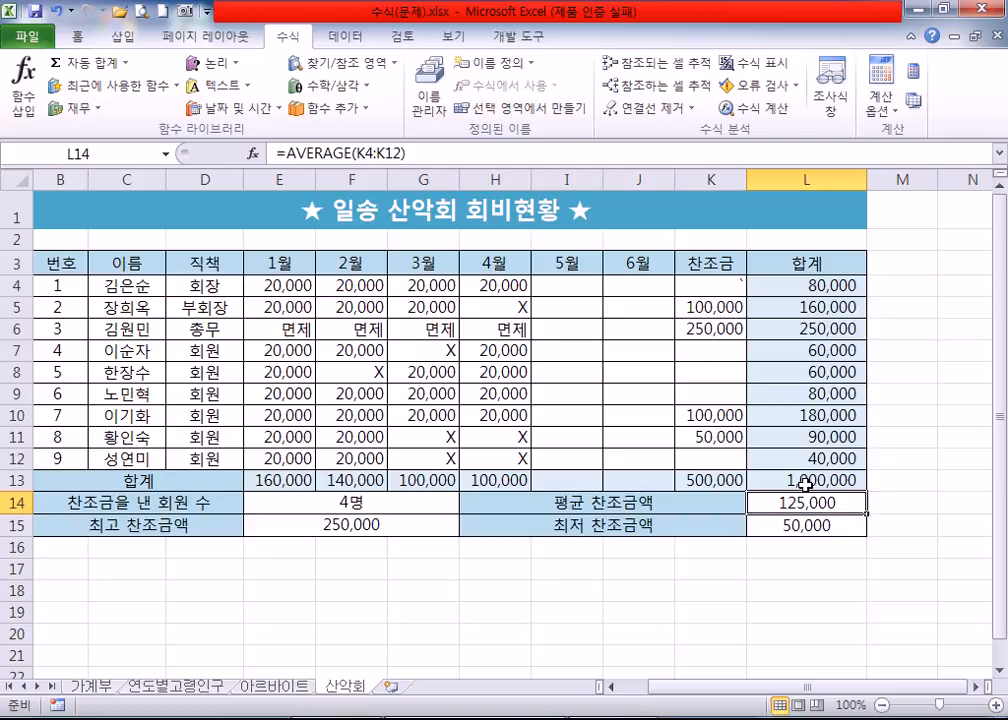
pyautogui.scroll(-1, 805, 485)
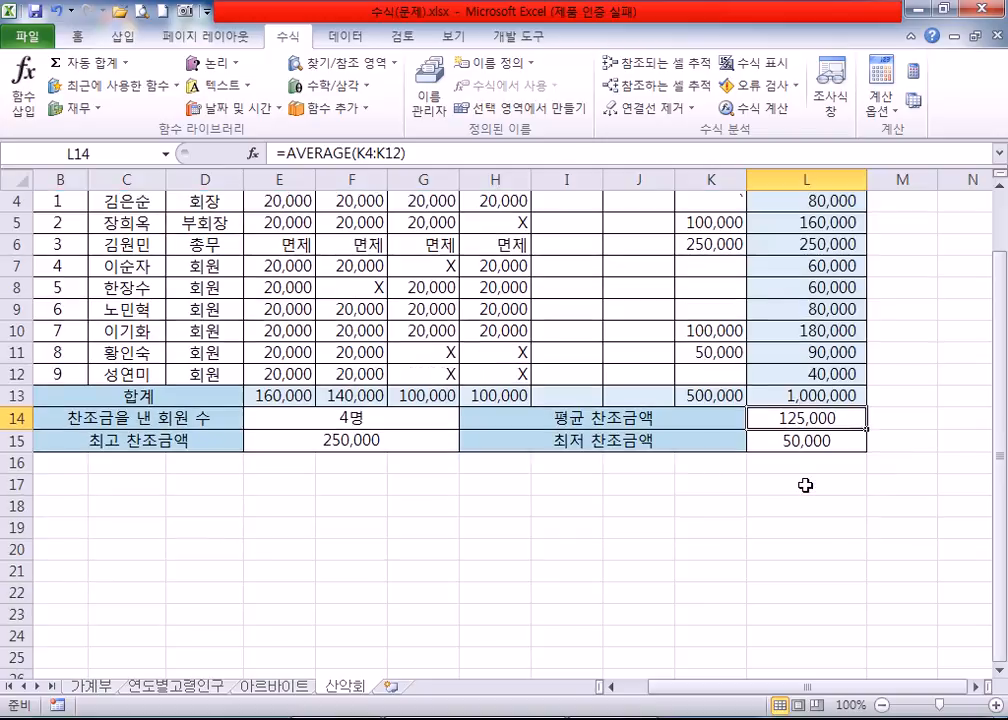
pyautogui.scroll(1, 805, 485)
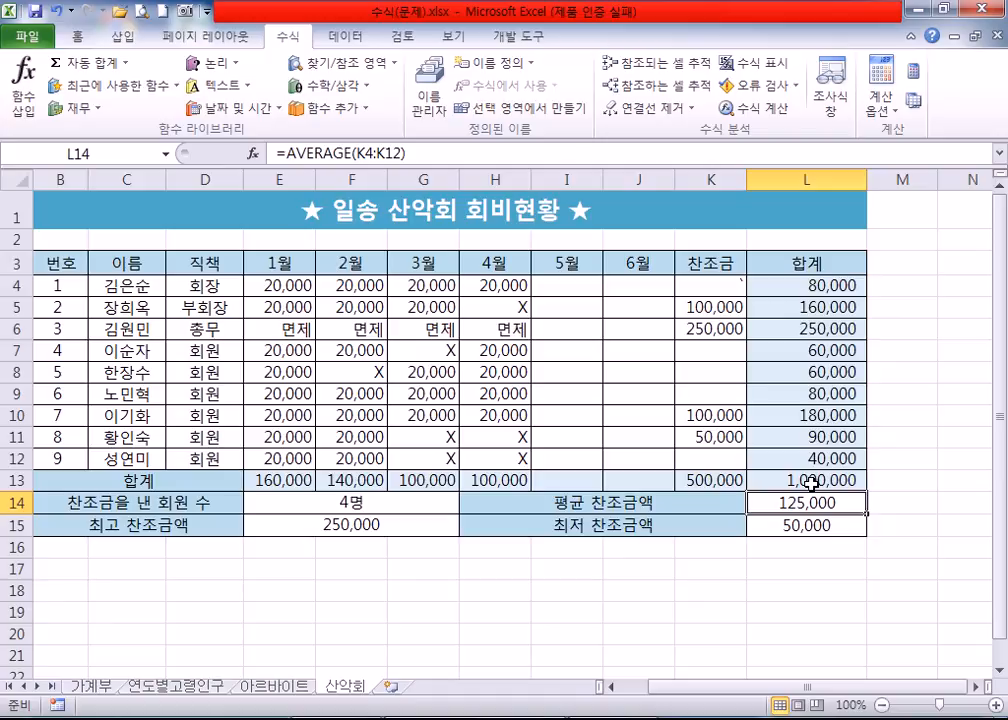
# Examine the entry in K4, the X and 면제 entries in the monthly fee columns, and the blank 5월 and 6월 cells.
pyautogui.click(726, 288)
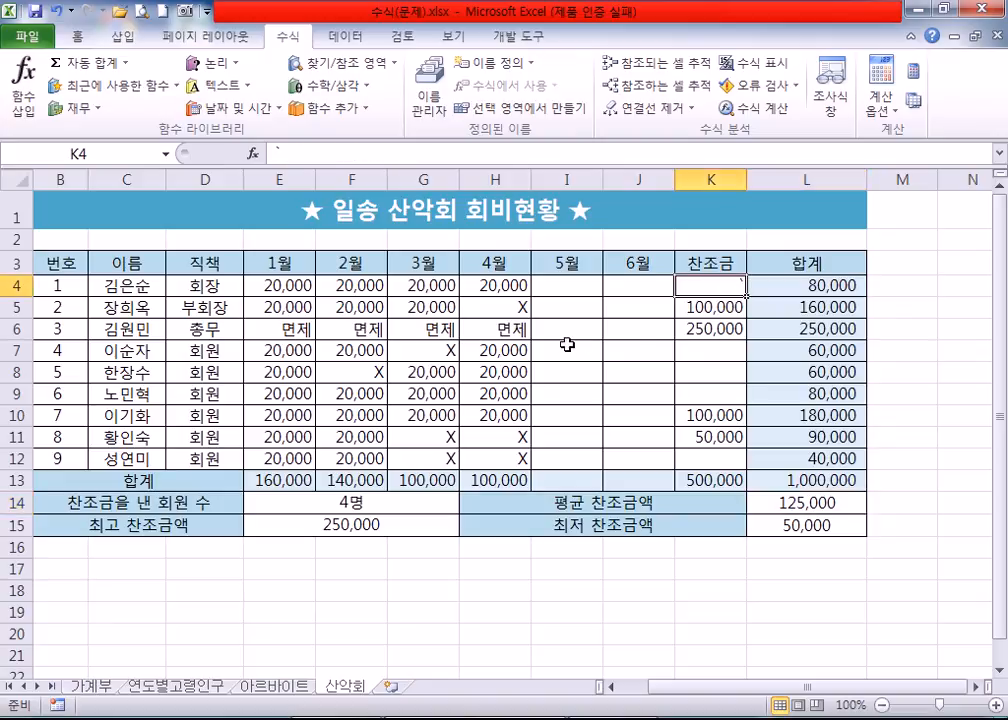
pyautogui.click(494, 304)
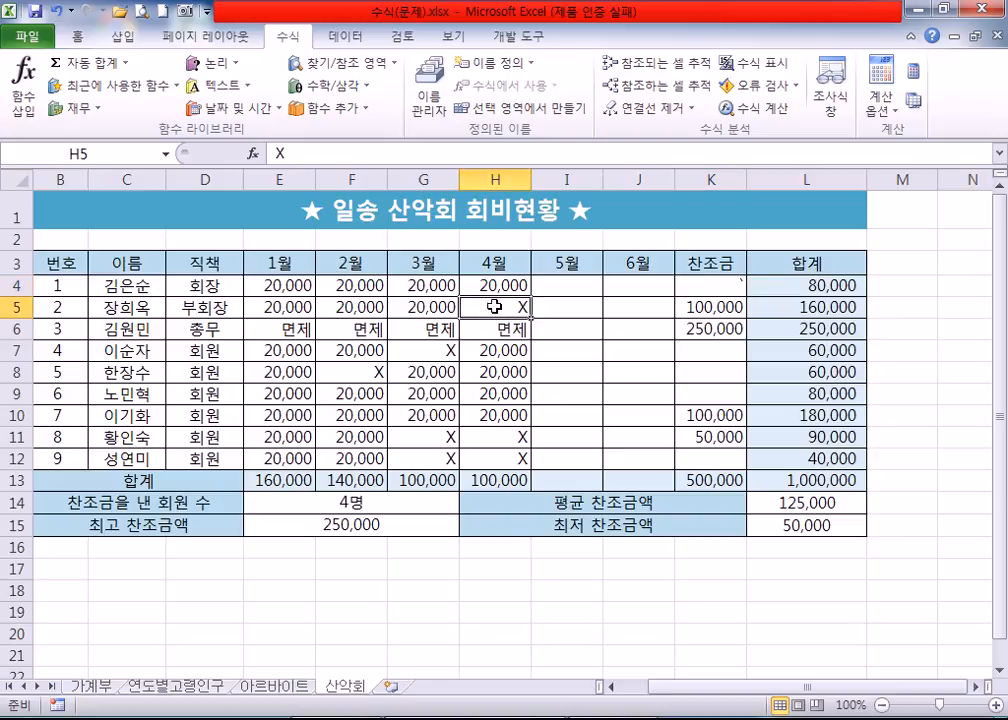
pyautogui.click(433, 349)
pyautogui.click(503, 308)
pyautogui.moveTo(274, 328); pyautogui.dragTo(483, 329)
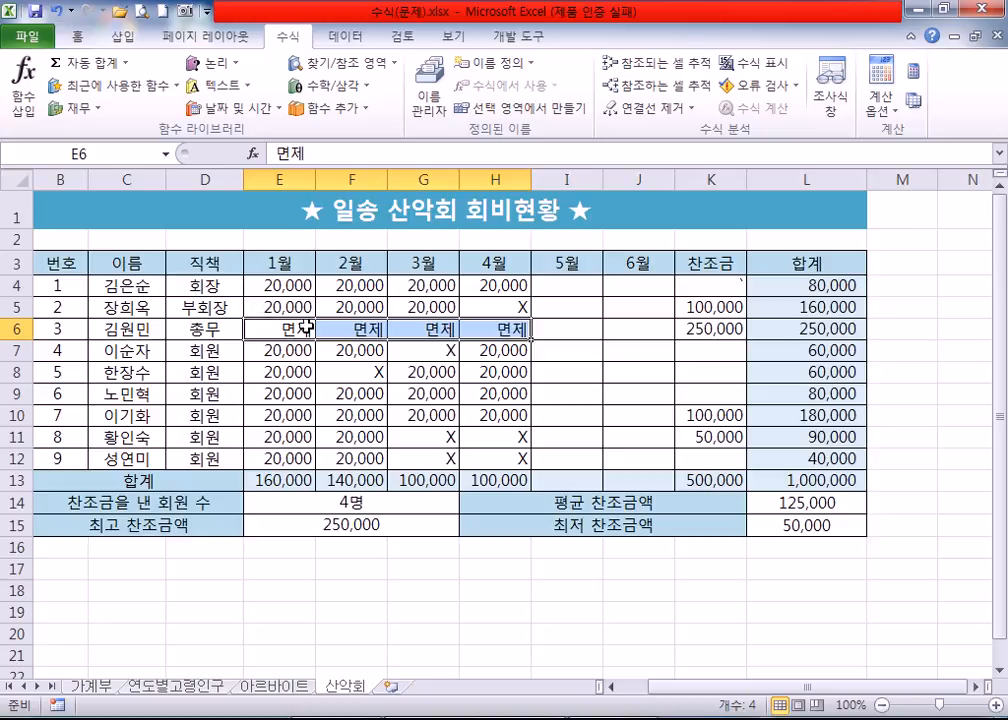
pyautogui.moveTo(440, 437); pyautogui.dragTo(487, 455)
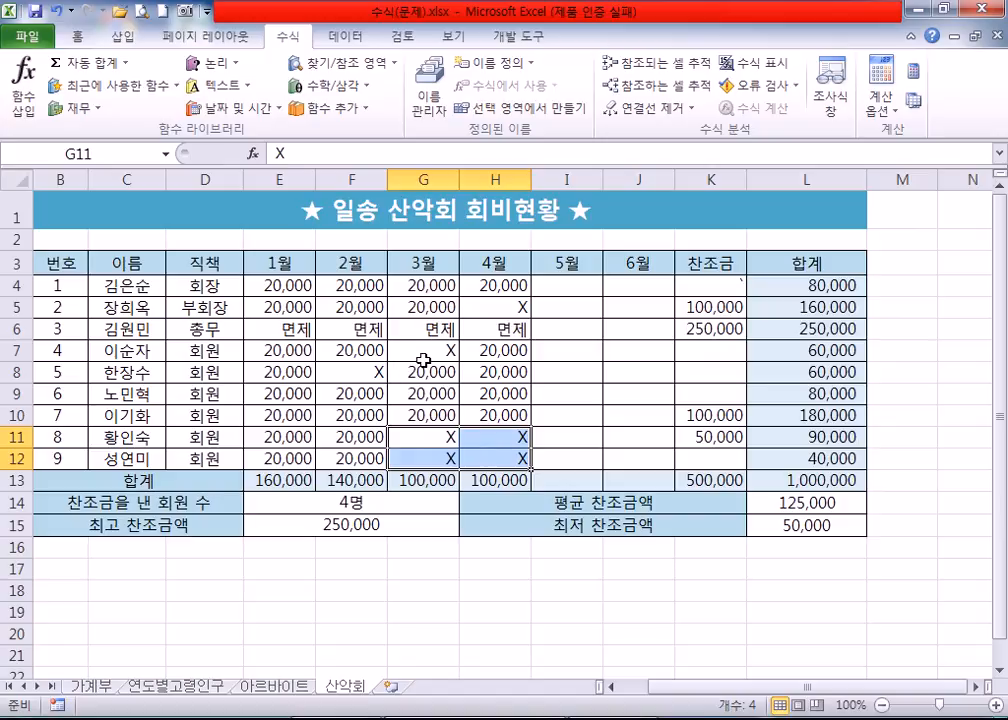
pyautogui.moveTo(571, 286); pyautogui.dragTo(641, 465)
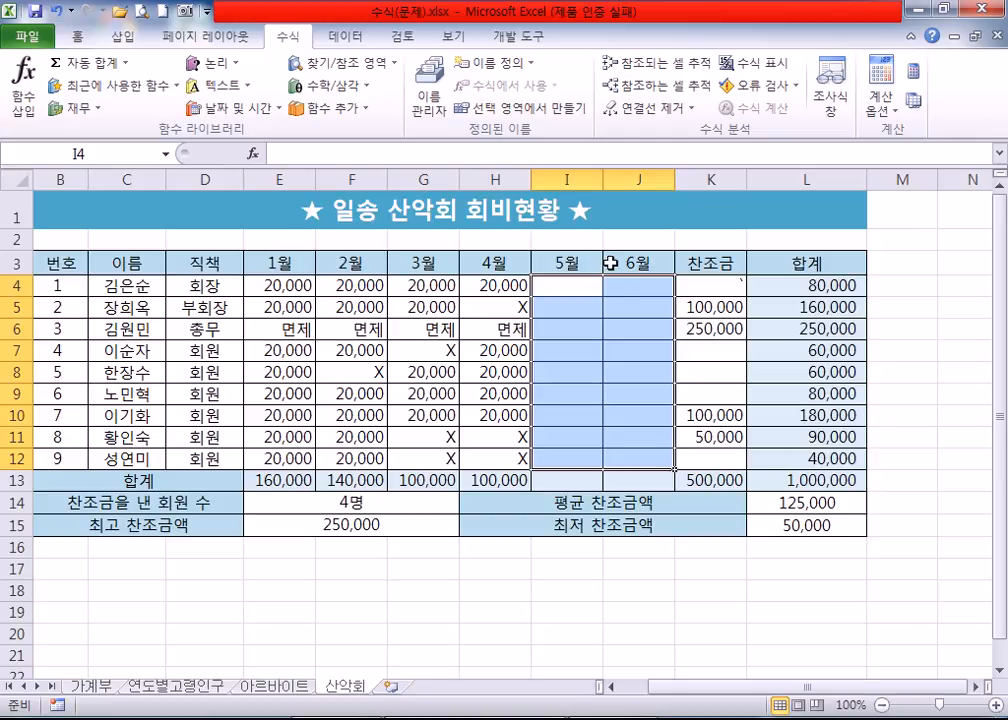
pyautogui.click(579, 283)
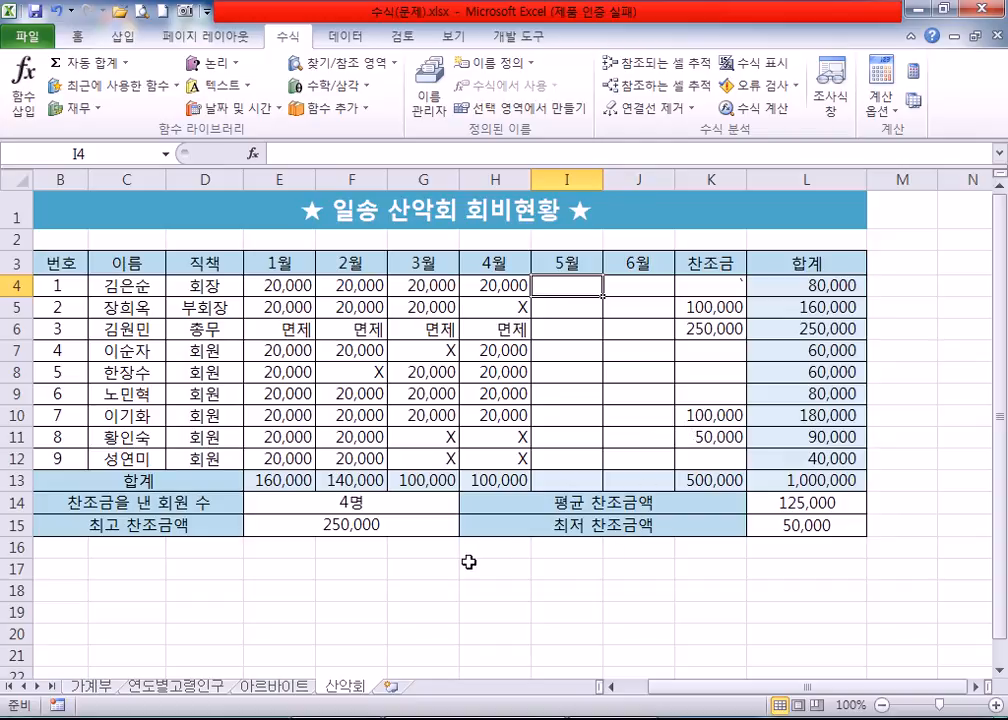
pyautogui.click(467, 563)
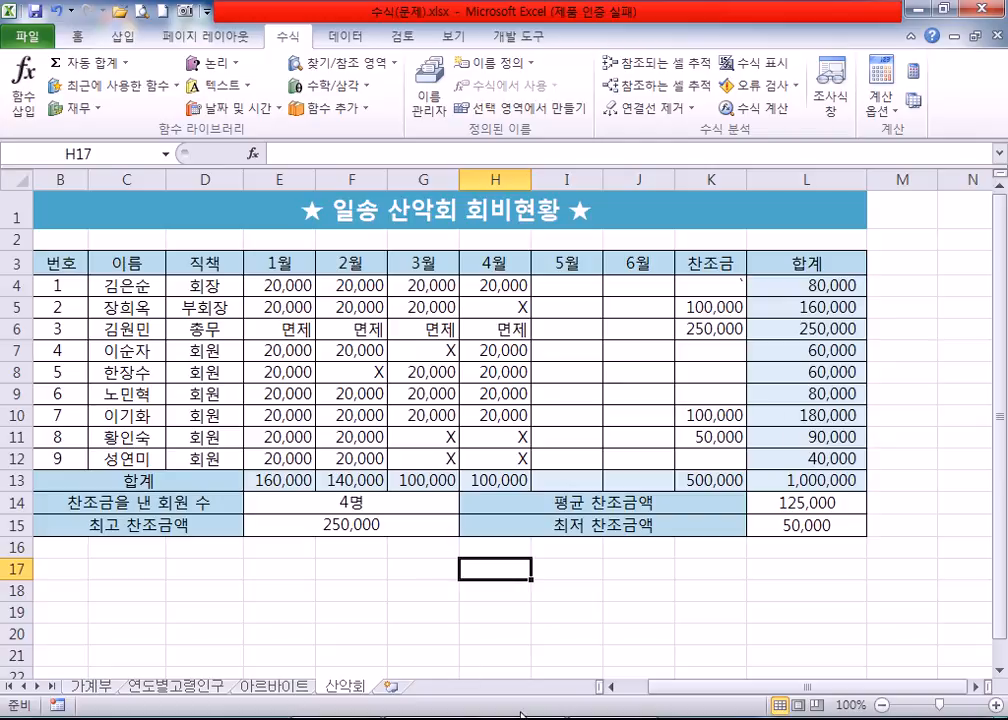
# Switch to Notepad and write "함수는 수학적인 기능을 이용해서 엑셀이 계산하는 도구" below the COUNT formula.
pyautogui.hotkey('alt', 'Tab')
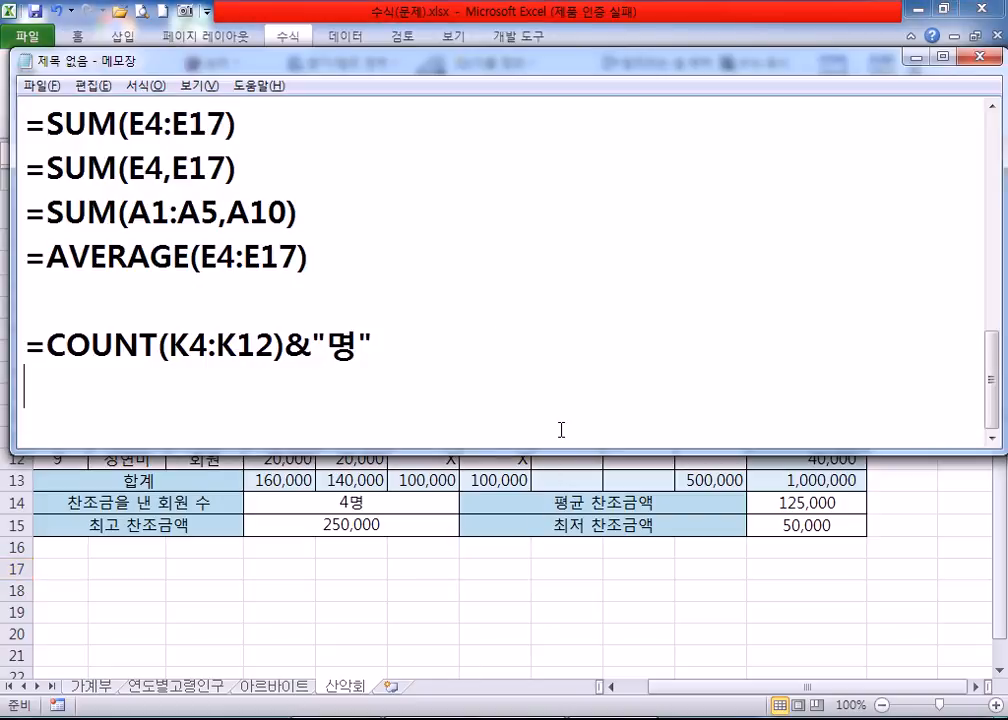
pyautogui.scroll(-2, 561, 430)
pyautogui.press('Up')
pyautogui.press('Up')
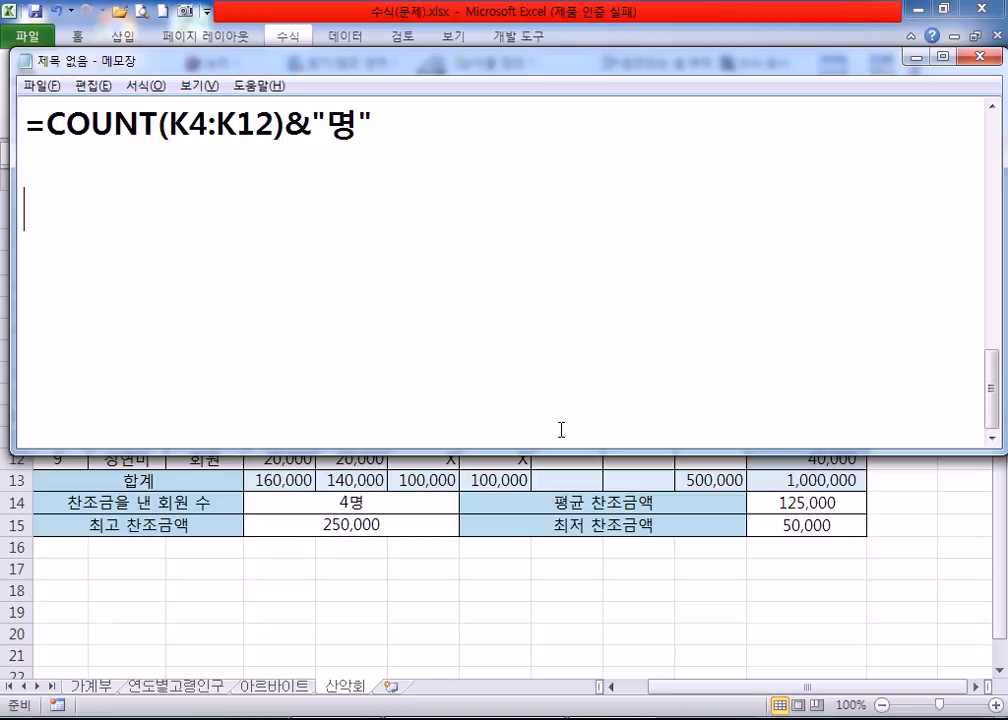
pyautogui.write('함수는 수')
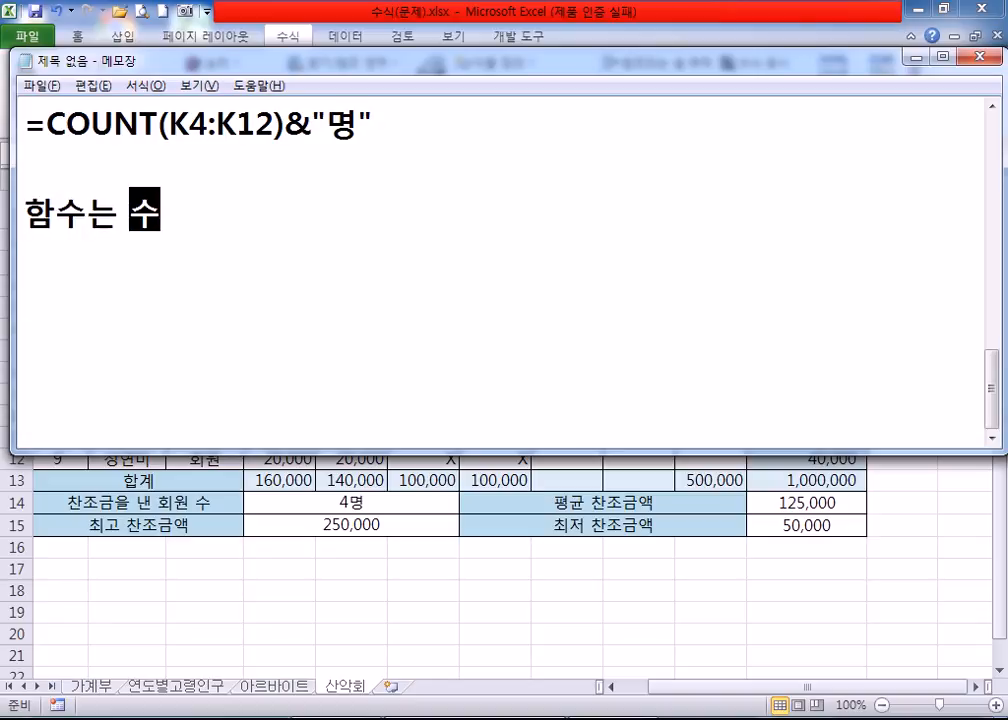
pyautogui.write('학적인 ')
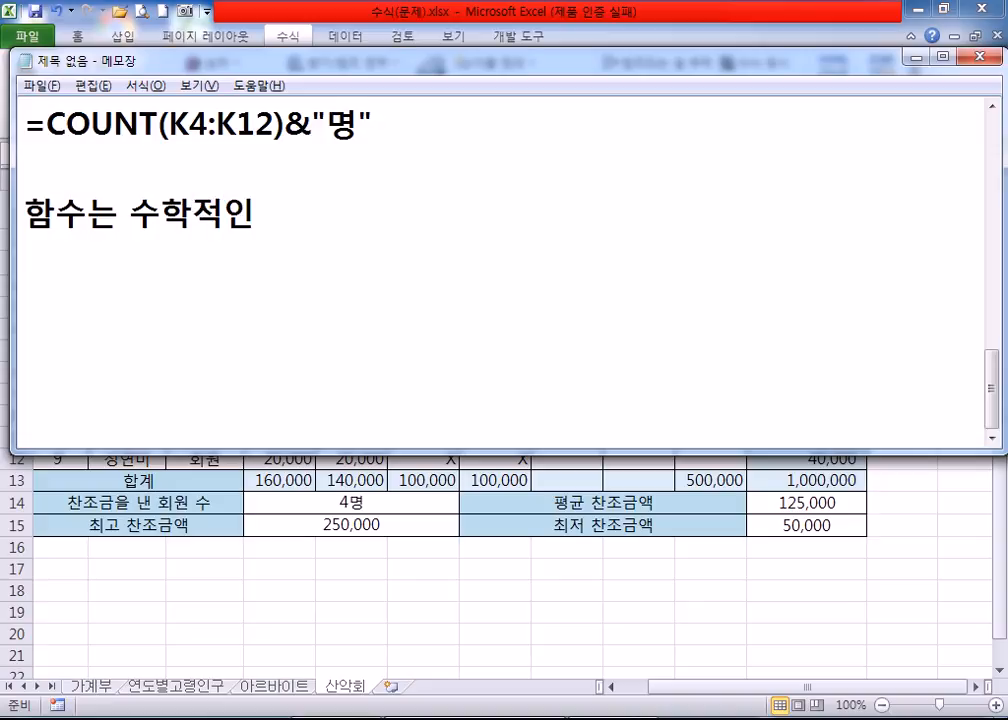
pyautogui.write('기능을 잉요')
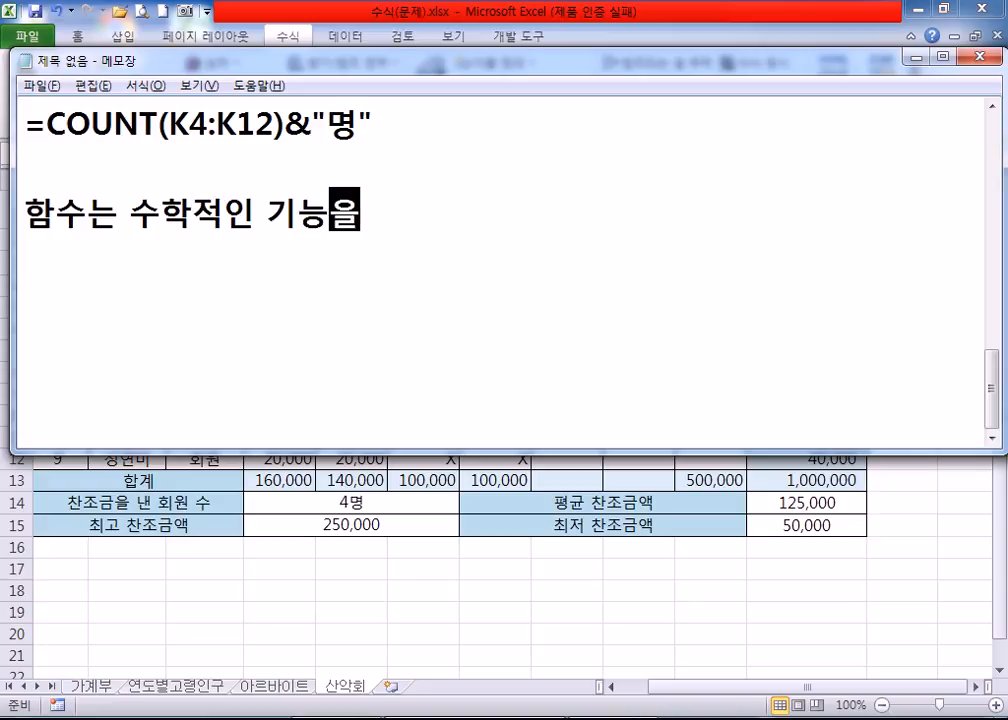
pyautogui.press('BackSpace')
pyautogui.press('BackSpace')
pyautogui.write('이용해서 엑')
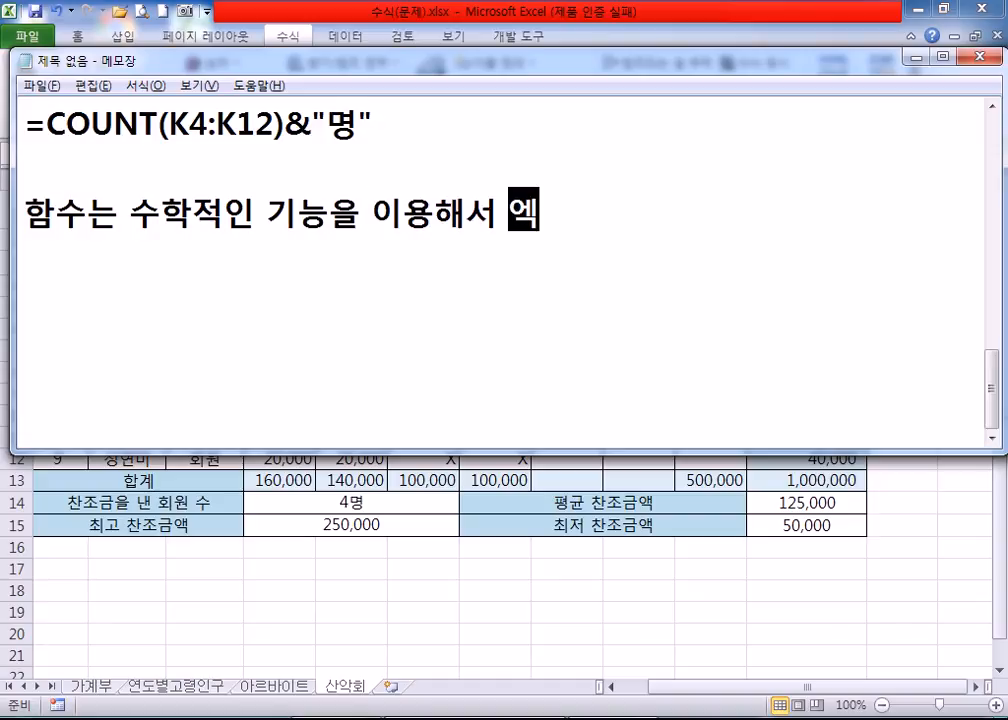
pyautogui.write('셀이 계산하는 기')
pyautogui.write('능')
pyautogui.press('BackSpace')
pyautogui.press('BackSpace')
pyautogui.press('BackSpace')
pyautogui.press('BackSpace')
pyautogui.write('도구')
pyautogui.press('Return')
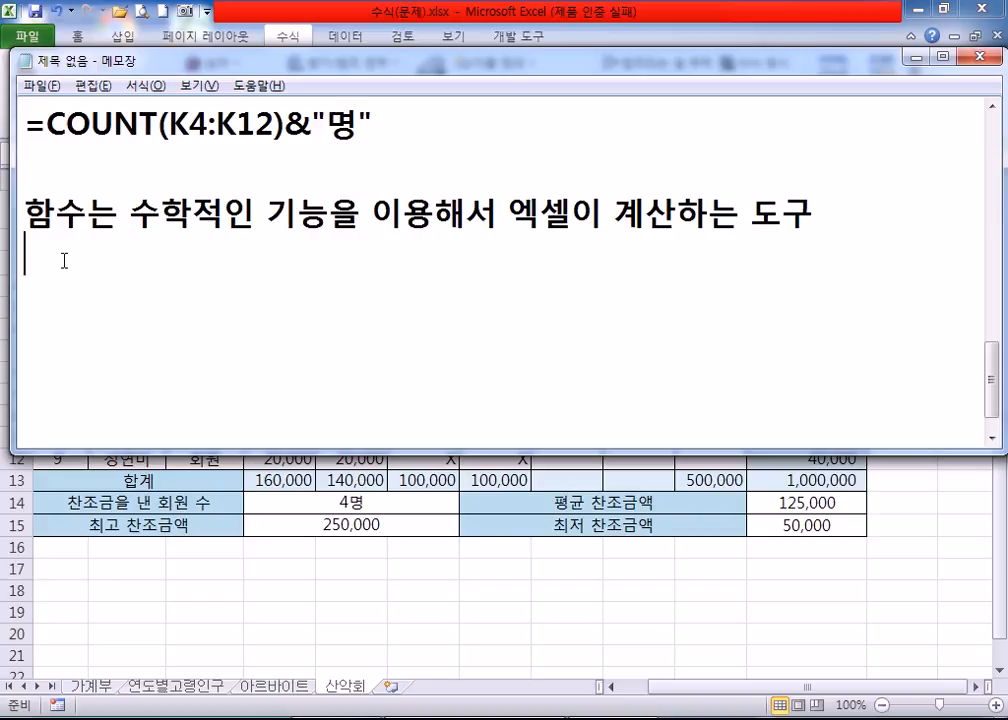
# Try an example line "삼각함수, 미적분함수" under the function definition and delete it again.
pyautogui.write('삼')
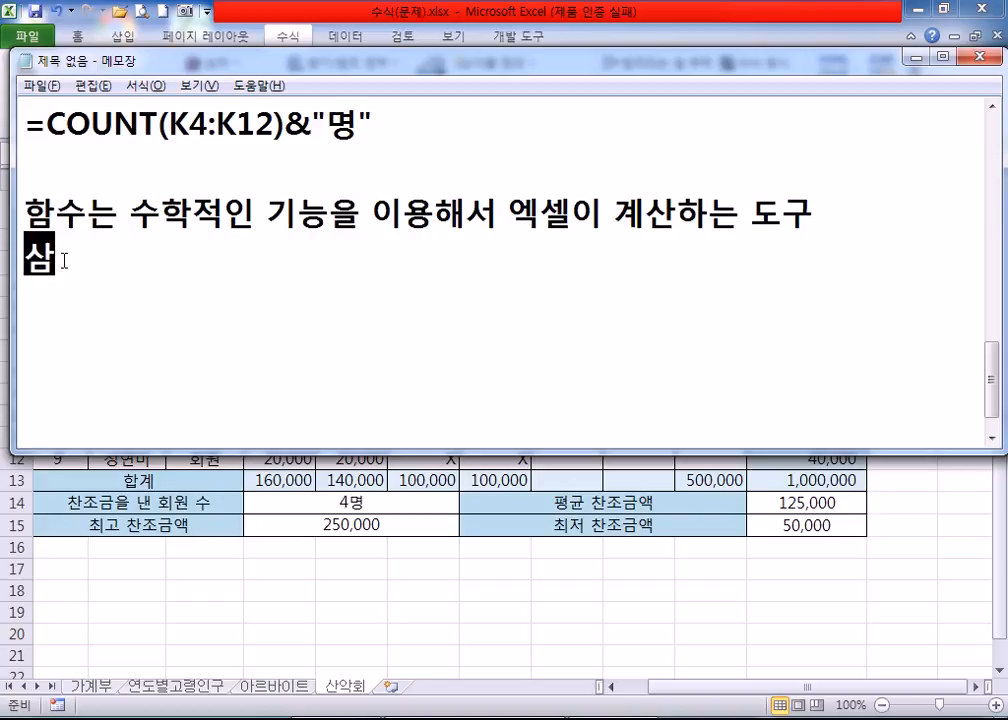
pyautogui.write('각ㅎ함수, ')
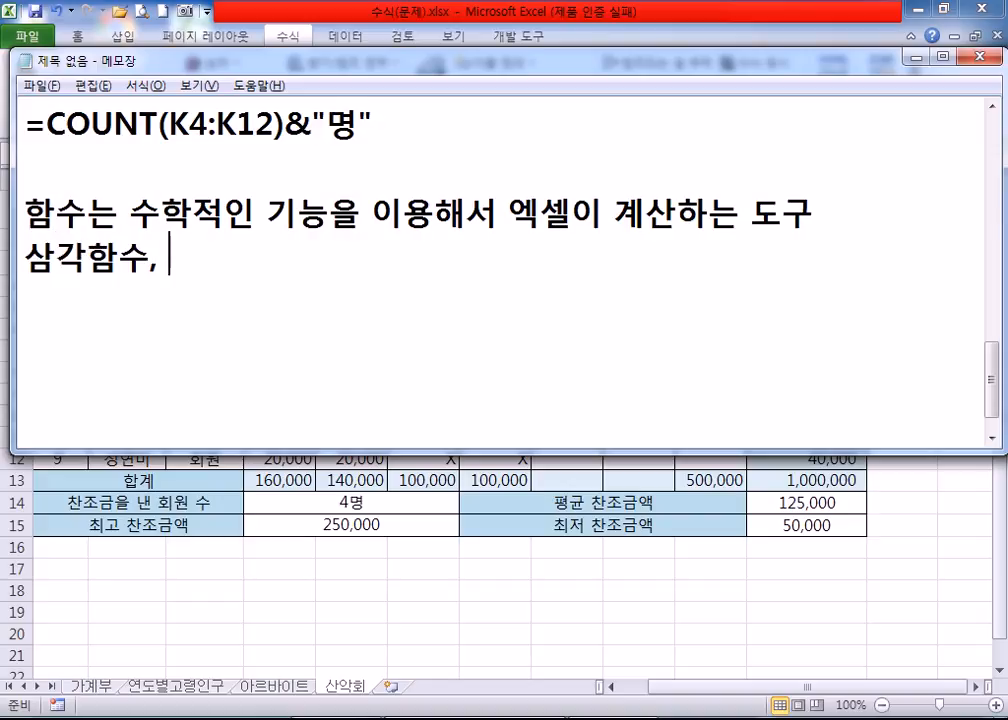
pyautogui.write('미적붕')
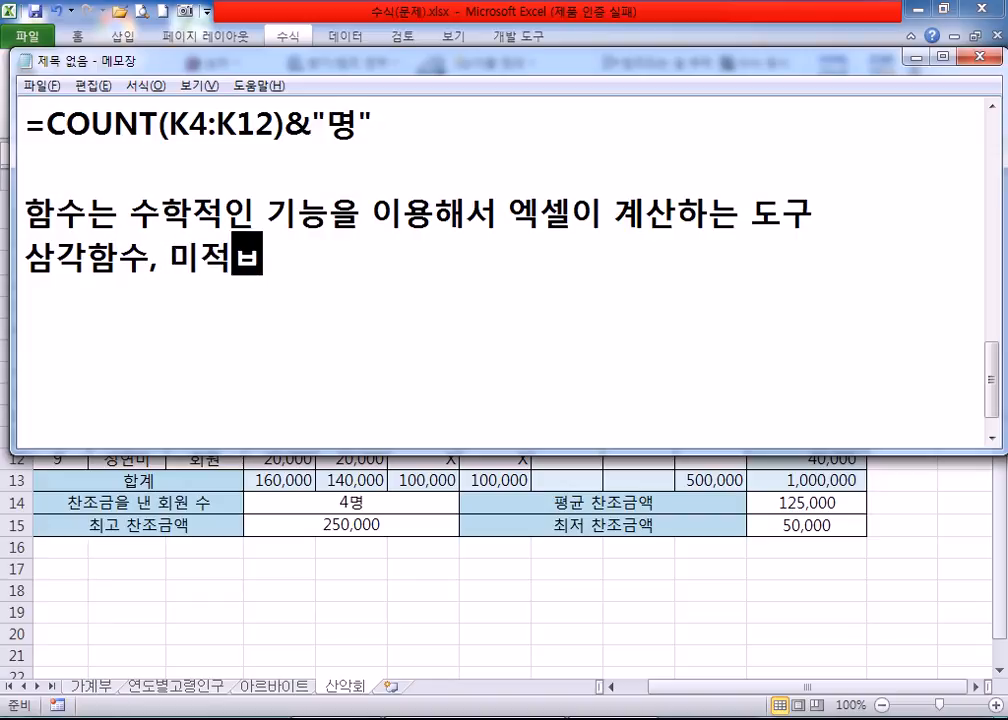
pyautogui.write('함수')
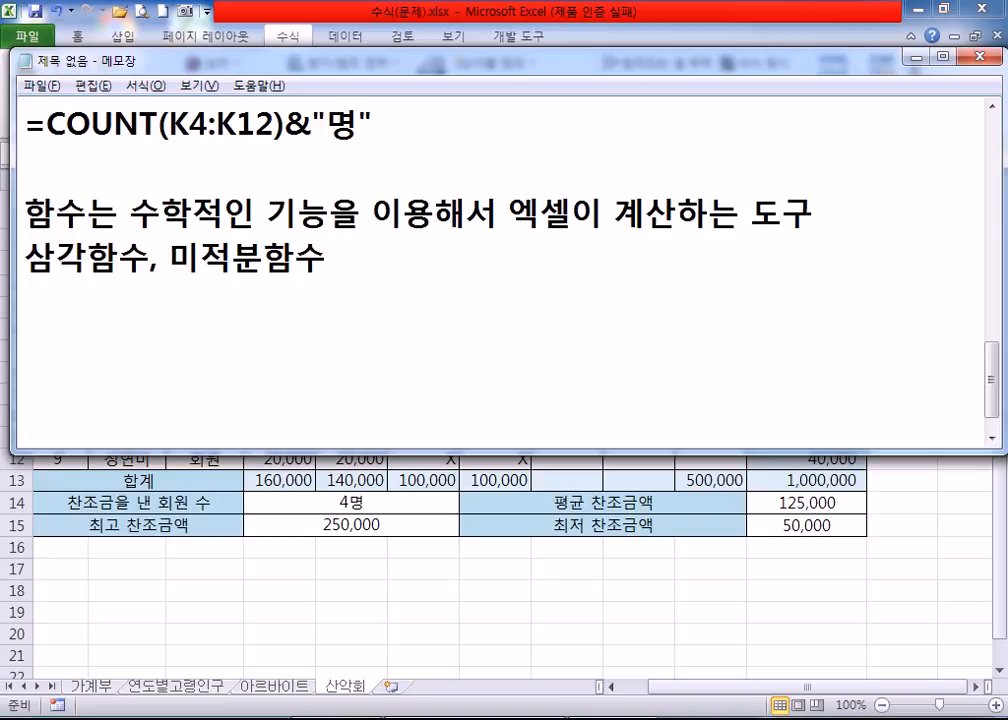
pyautogui.write(',,,,')
pyautogui.hotkey('shift', 'Home')
pyautogui.press('Delete')
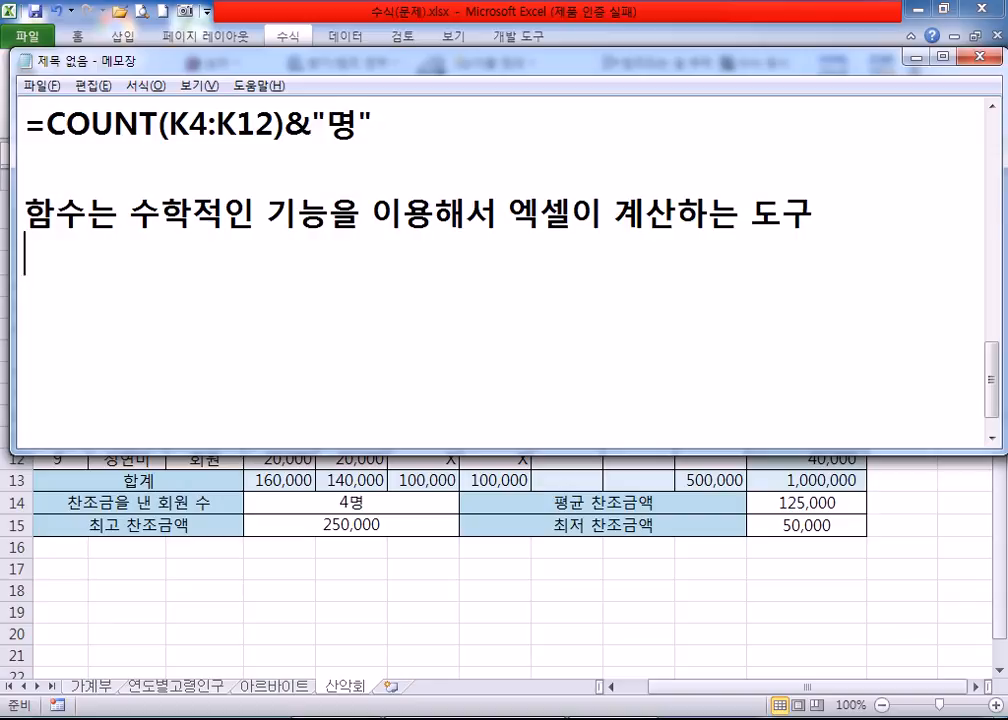
pyautogui.press('Return')
# Switch back to Excel and open the workbook 7장-혼자서.xlsx from the 7장 folder.
pyautogui.click(56, 543)
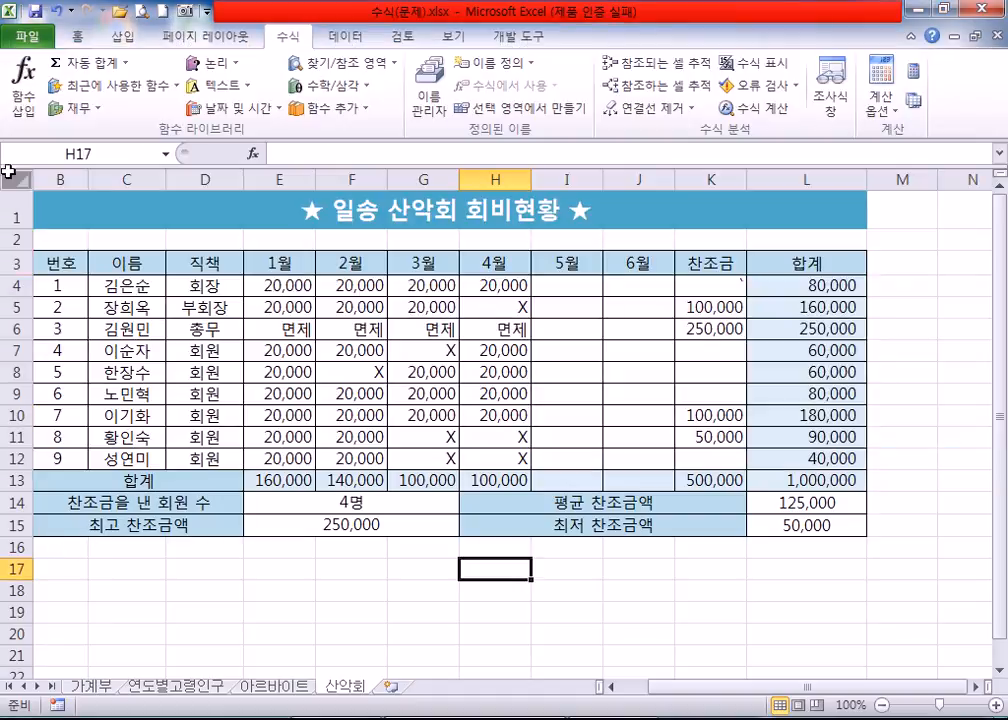
pyautogui.click(28, 38)
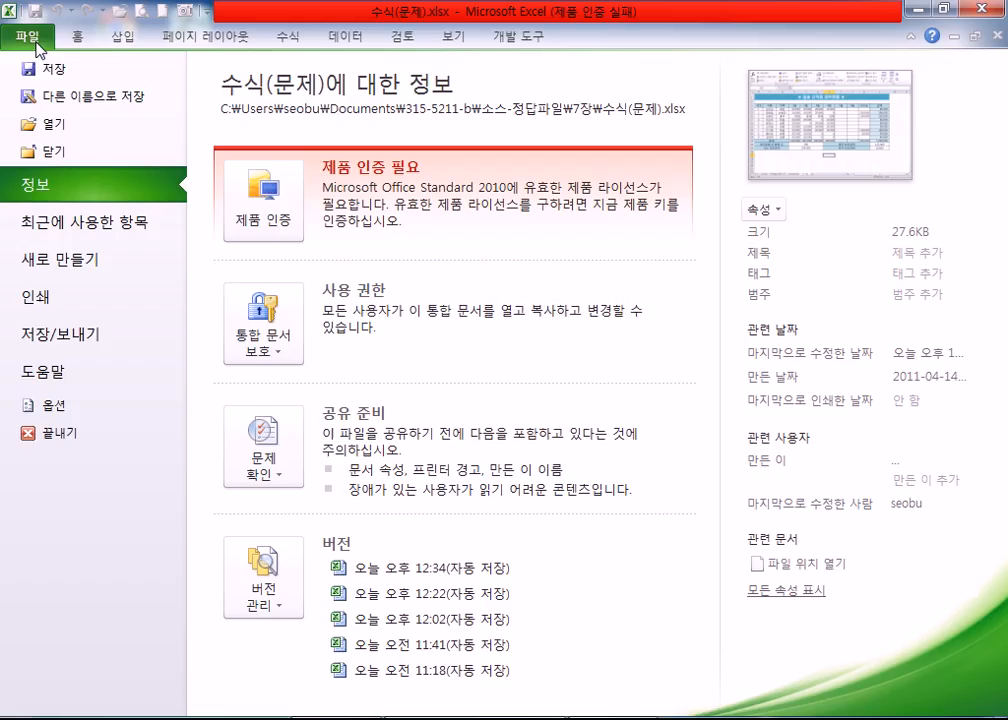
pyautogui.click(55, 126)
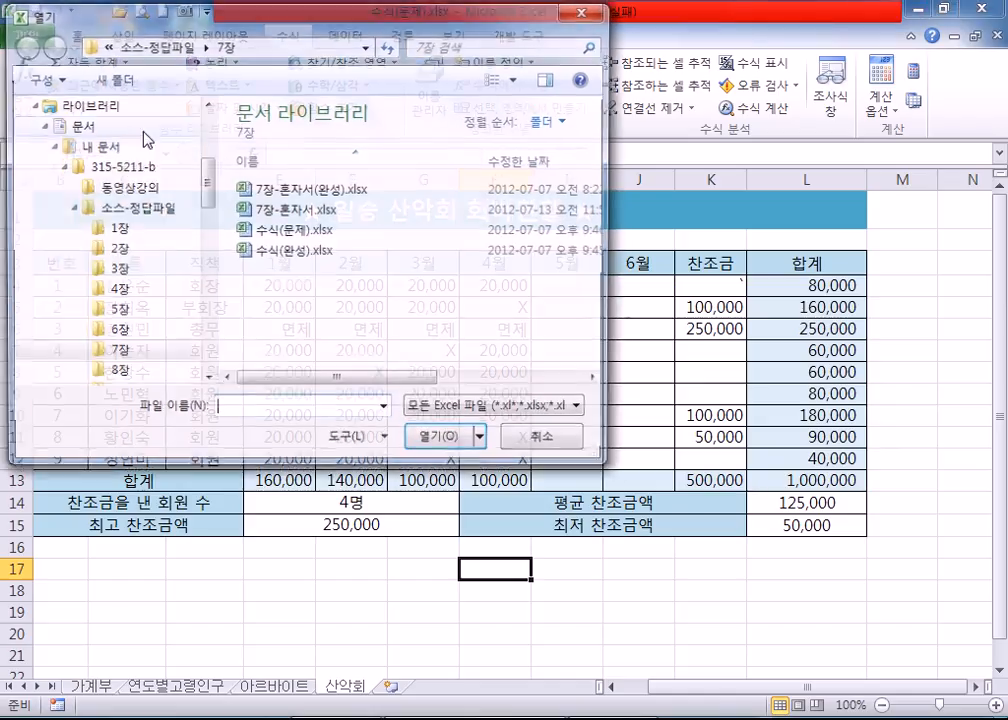
pyautogui.doubleClick(301, 212)
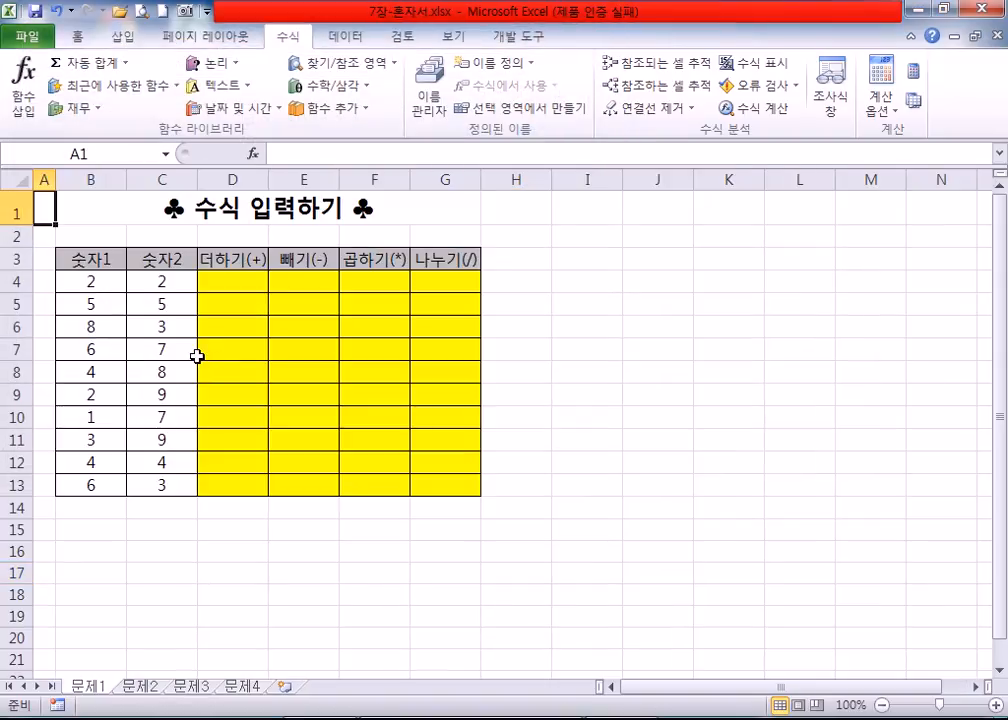
# Glance at the 문제2 sheet, return to 문제1, and enlarge its work area by collapsing the ribbon and zooming to 145%.
pyautogui.click(230, 284)
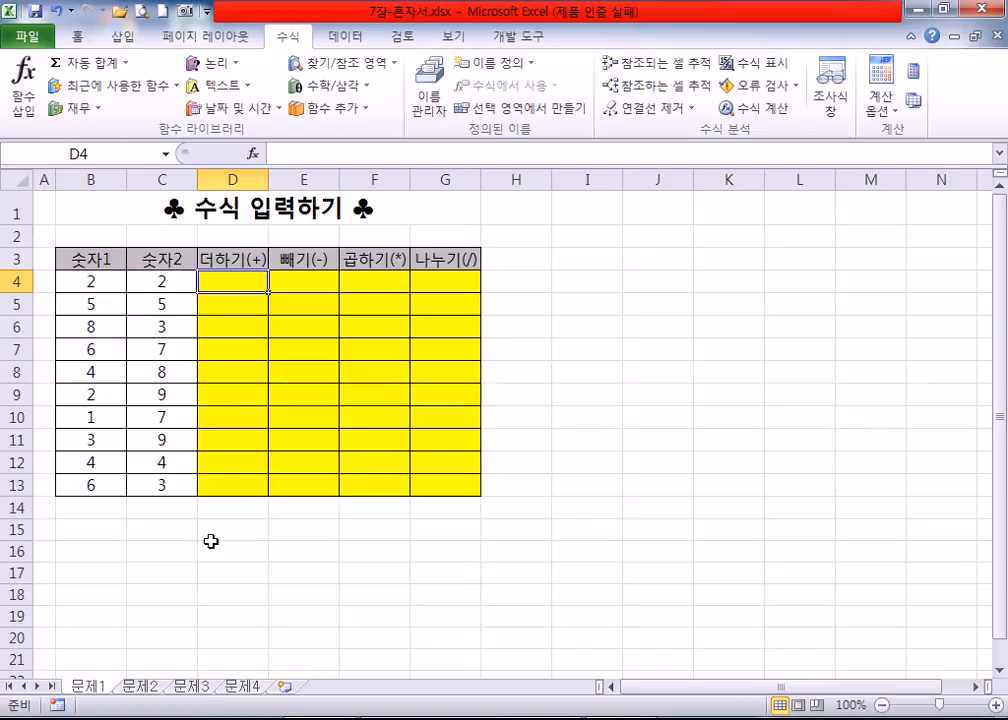
pyautogui.click(140, 687)
pyautogui.click(85, 688)
pyautogui.doubleClick(284, 37)
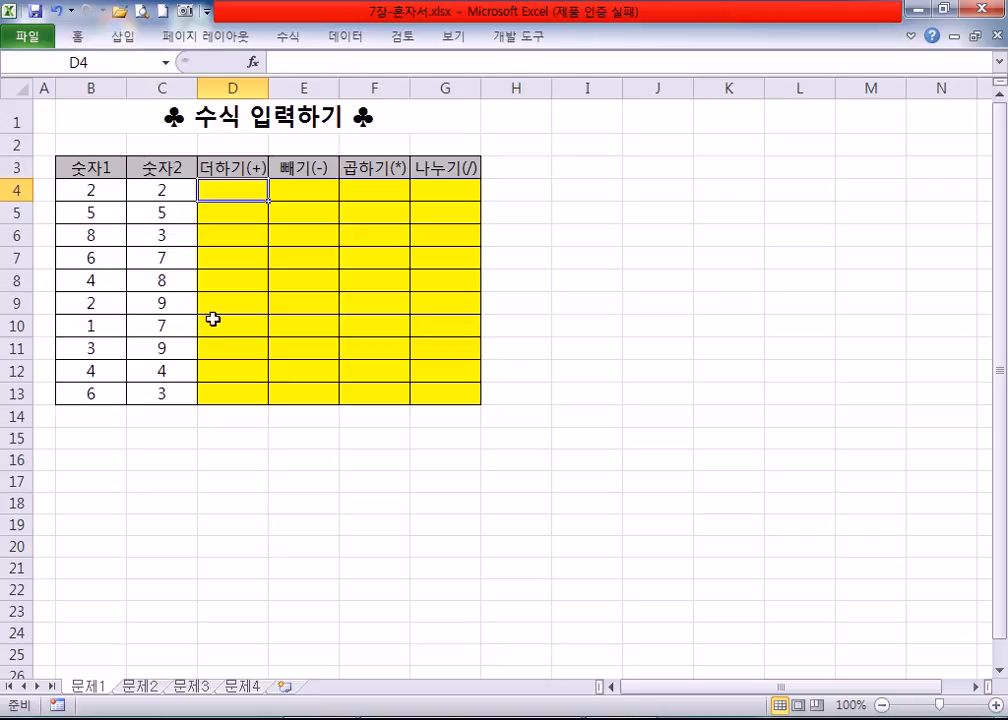
pyautogui.scroll(3, 214, 317)
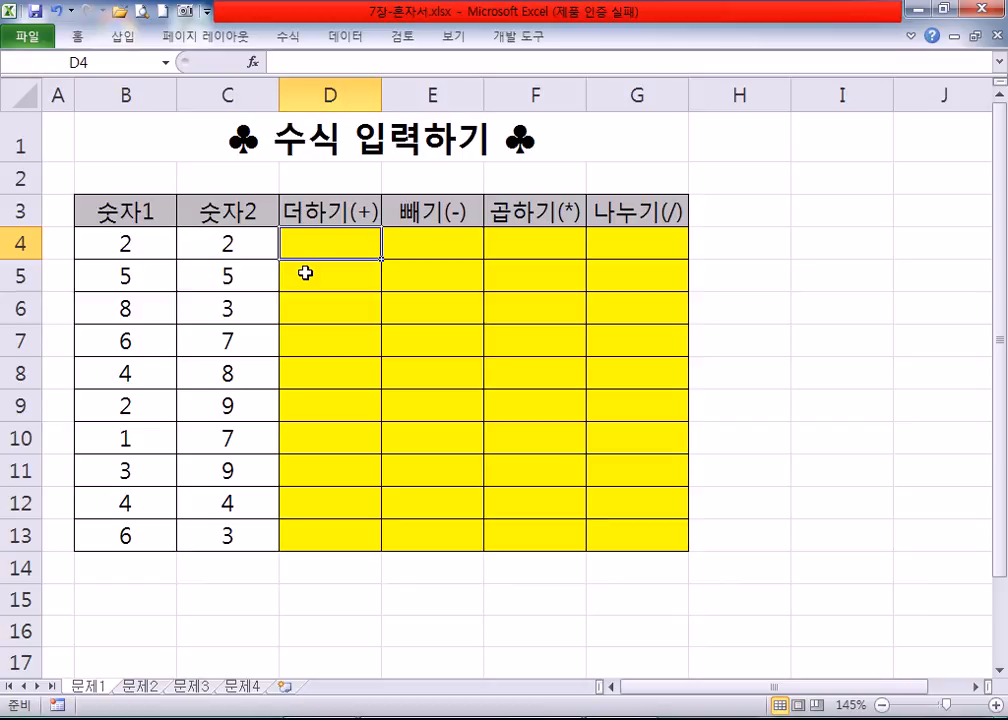
# Enter the addition formula =B4+C4 in D4 under 더하기(+).
pyautogui.write('=')
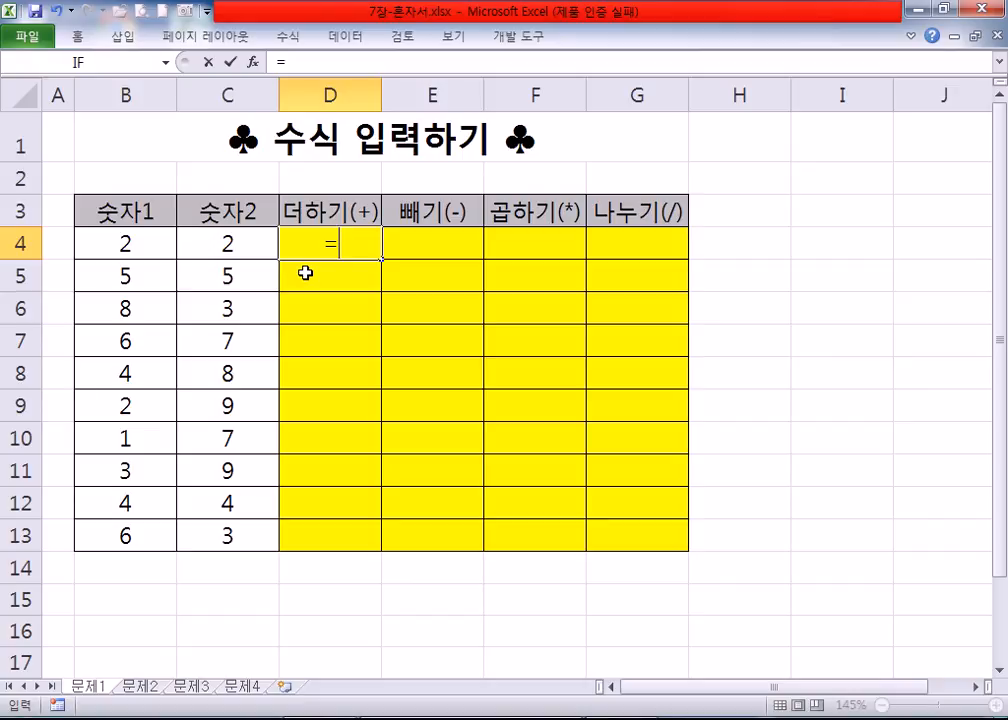
pyautogui.click(127, 243)
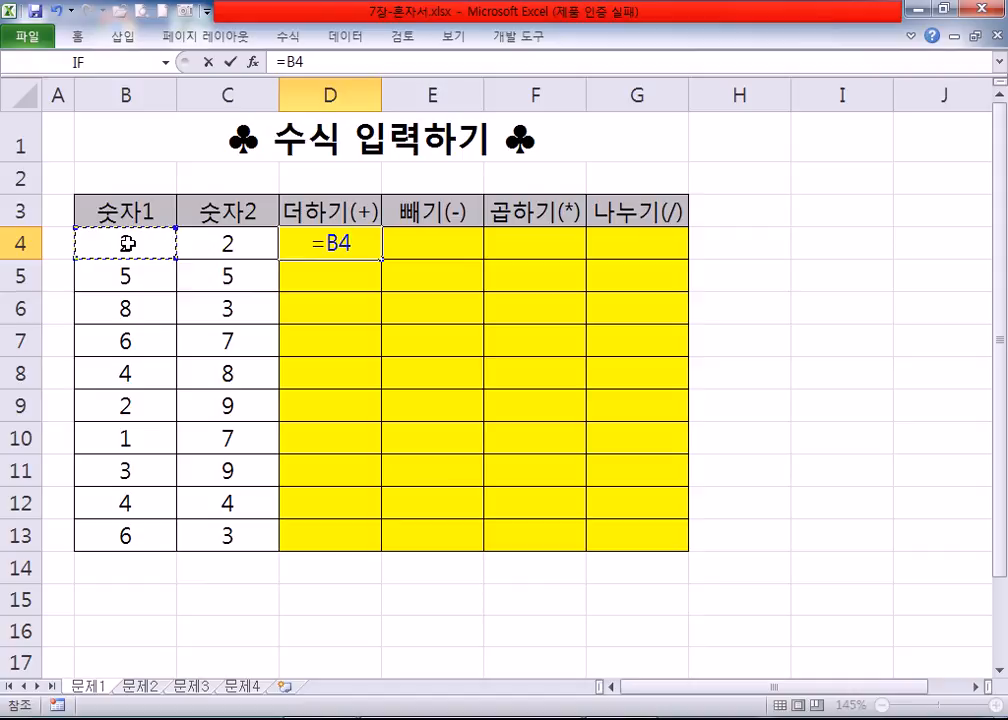
pyautogui.write('+')
pyautogui.click(229, 243)
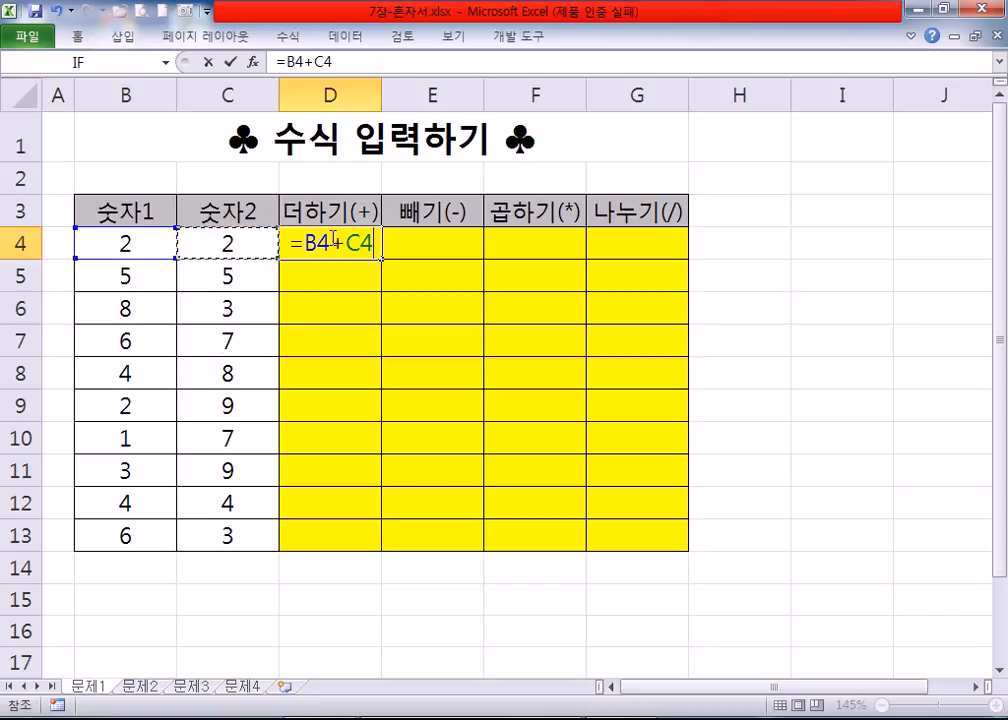
pyautogui.press('Return')
# Enter the subtraction formula =B4-C4 in E4 under 빼기(-).
pyautogui.click(437, 240)
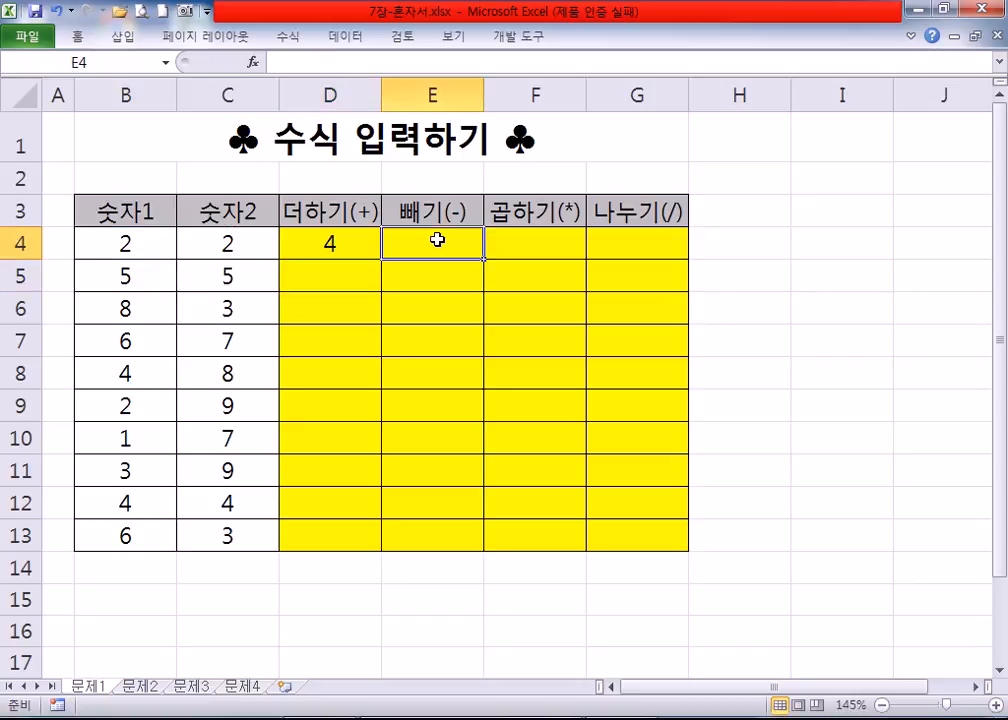
pyautogui.write('=')
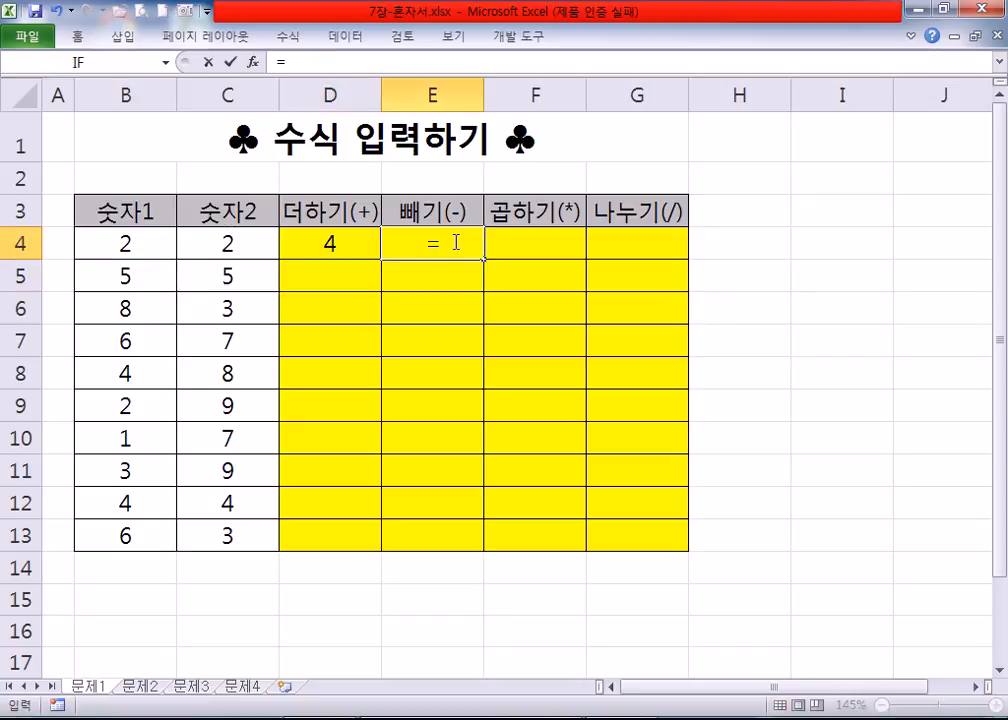
pyautogui.click(125, 243)
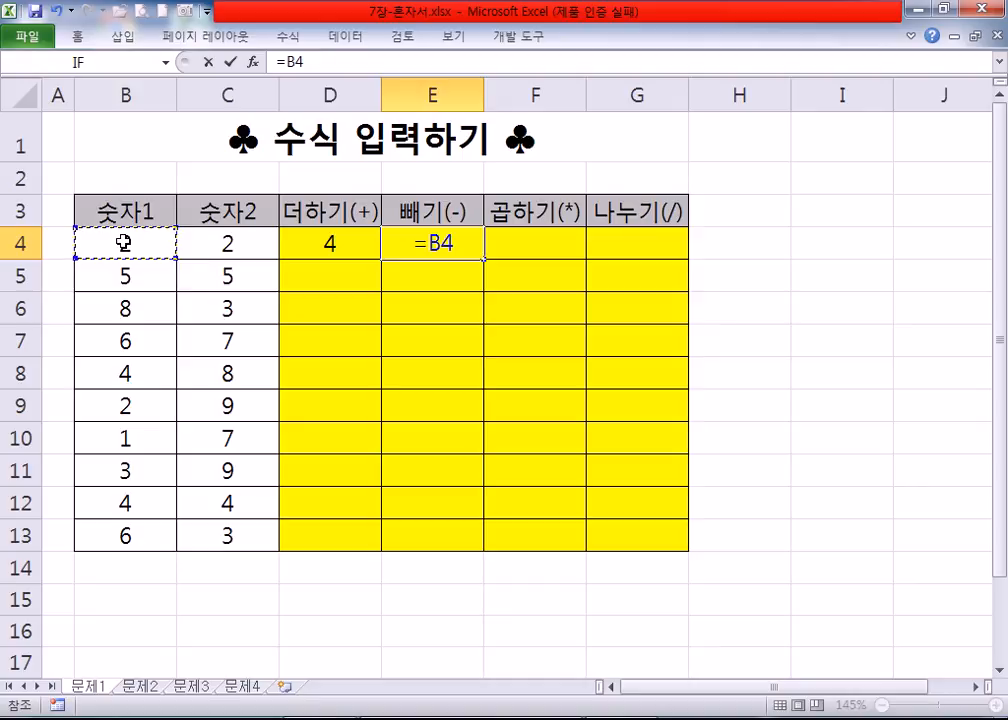
pyautogui.write('-')
pyautogui.click(210, 243)
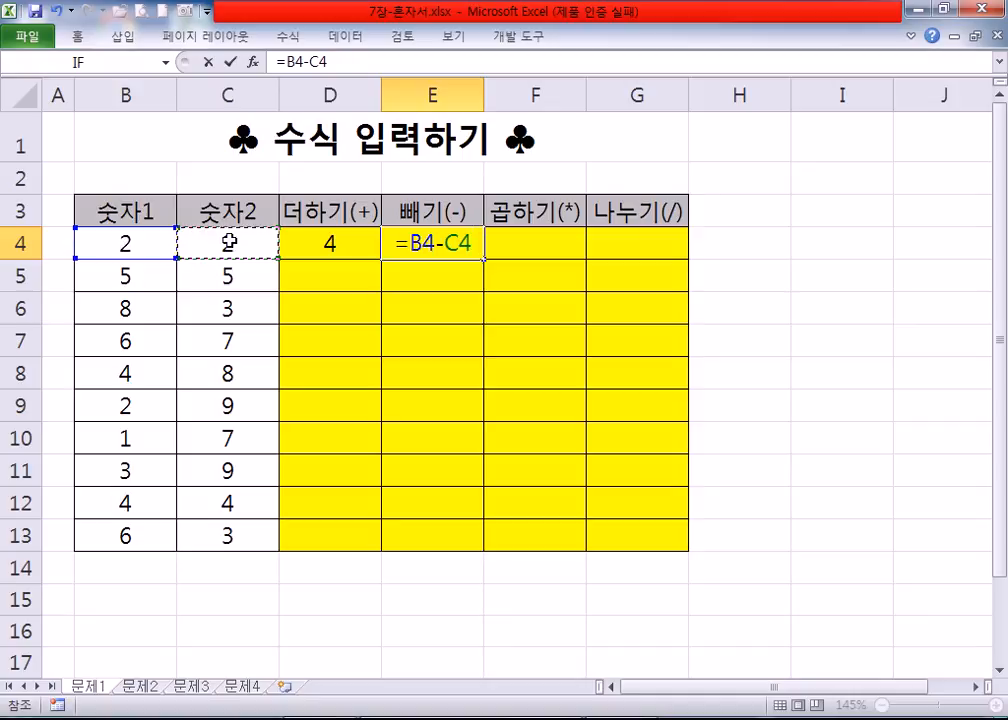
pyautogui.press('Return')
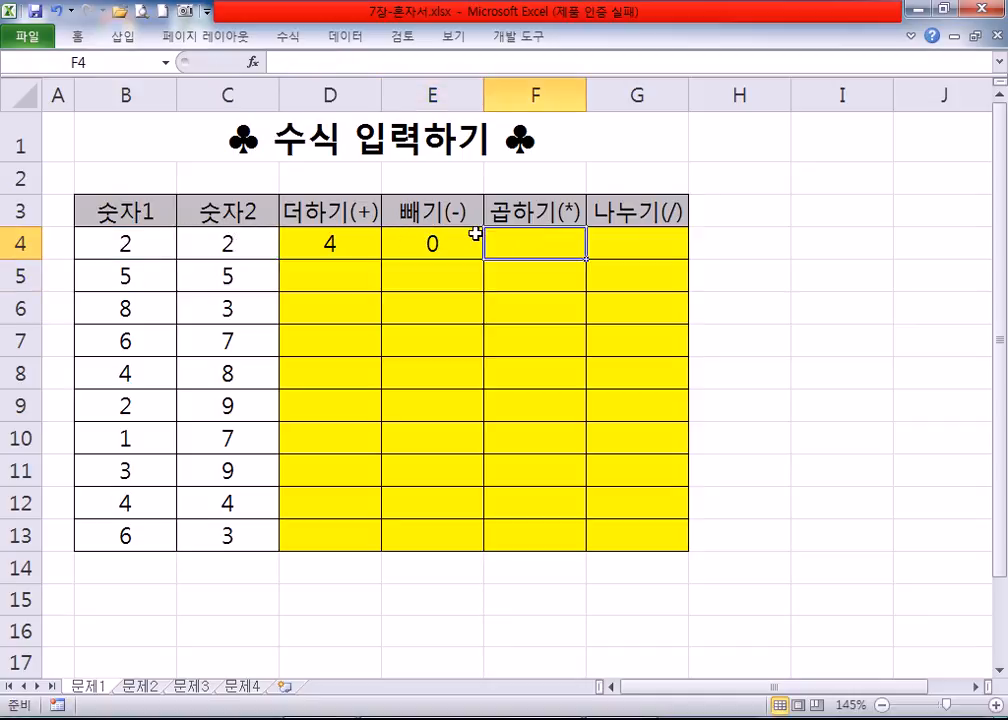
# Enter the multiplication formula =B4*C4 in F4 under 곱하기(*).
pyautogui.write('=')
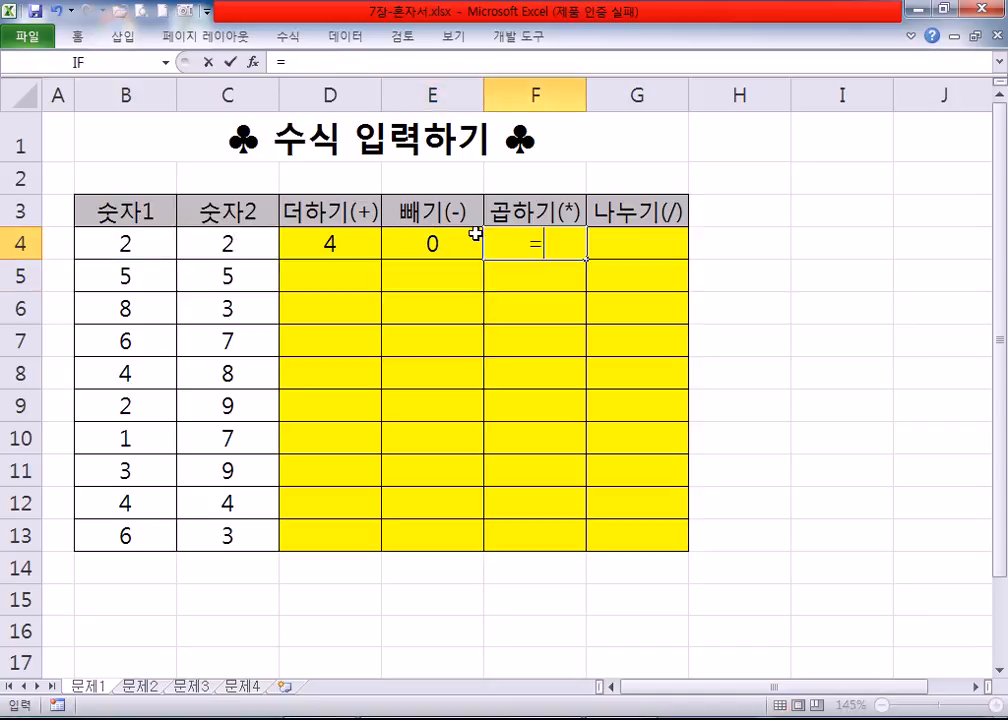
pyautogui.click(112, 240)
pyautogui.write('*')
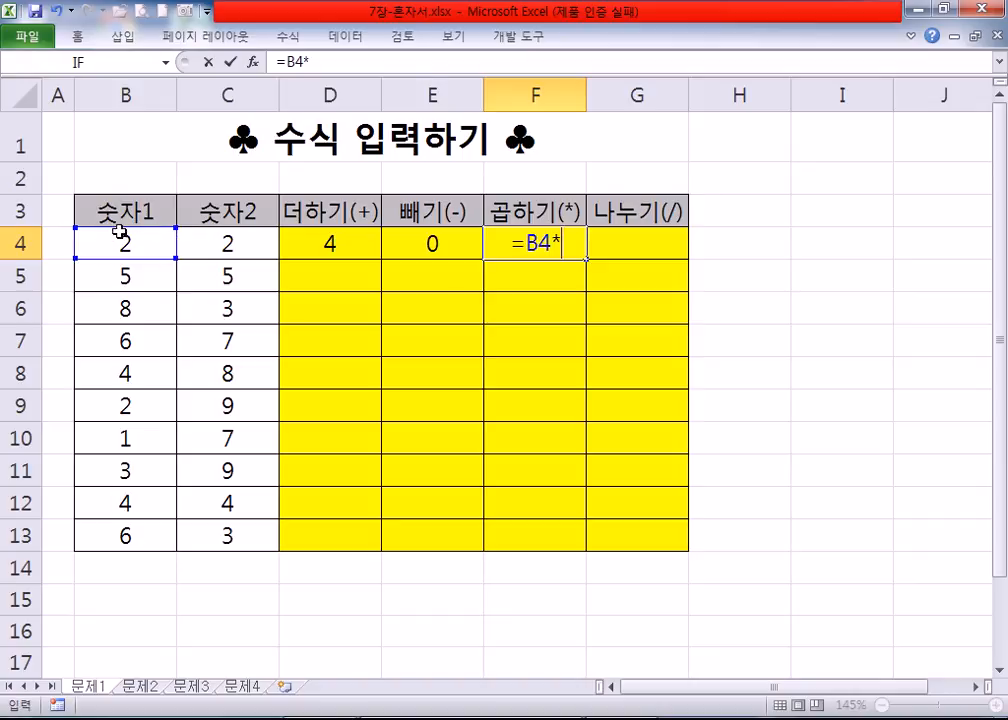
pyautogui.click(215, 236)
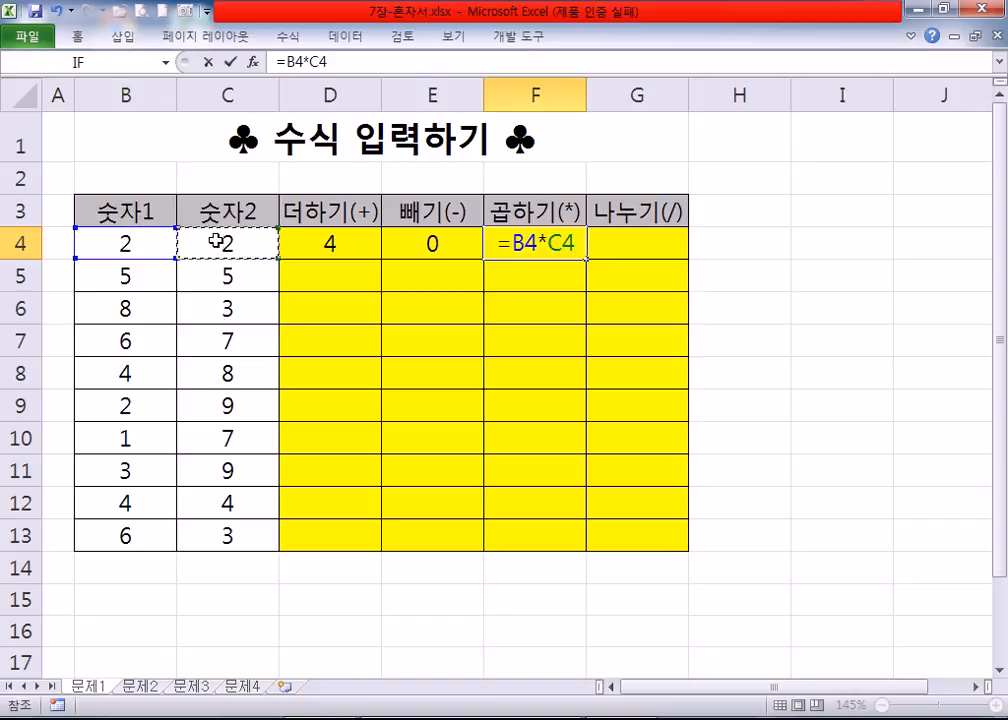
pyautogui.press('Return')
# Enter the division formula =B4/C4 in G4 under 나누기(/).
pyautogui.click(643, 245)
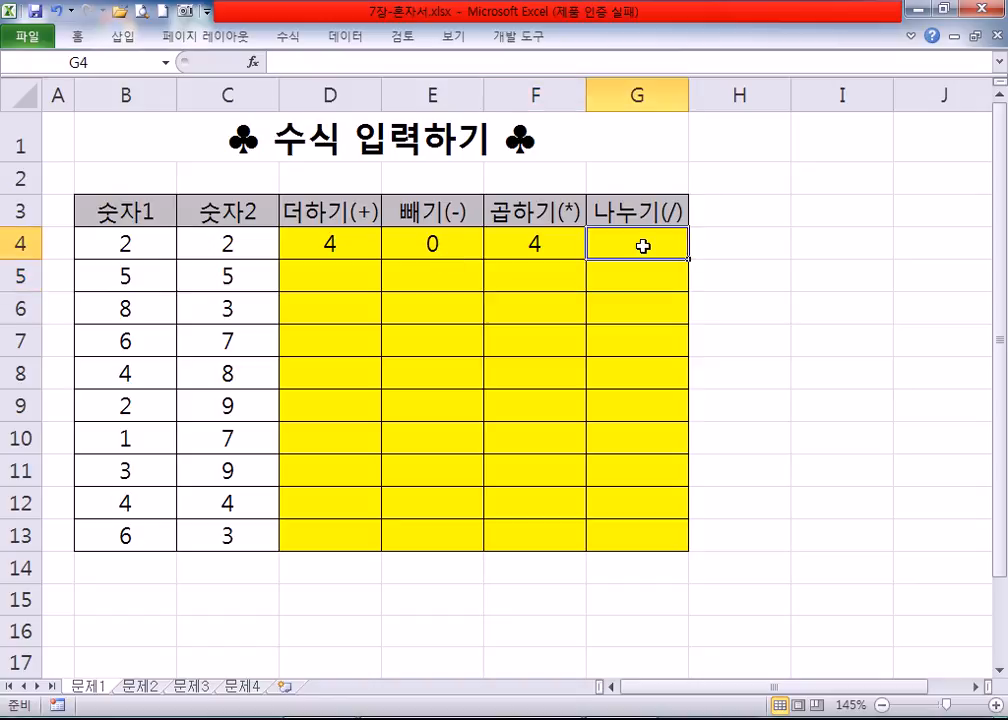
pyautogui.write('=')
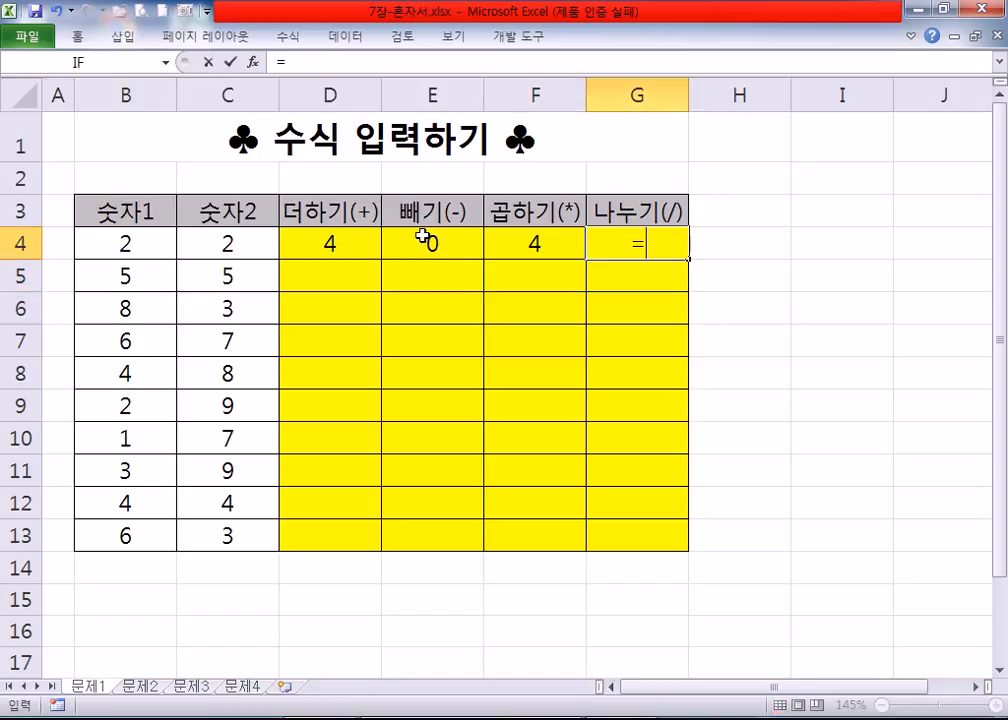
pyautogui.click(103, 238)
pyautogui.write('/')
pyautogui.click(222, 243)
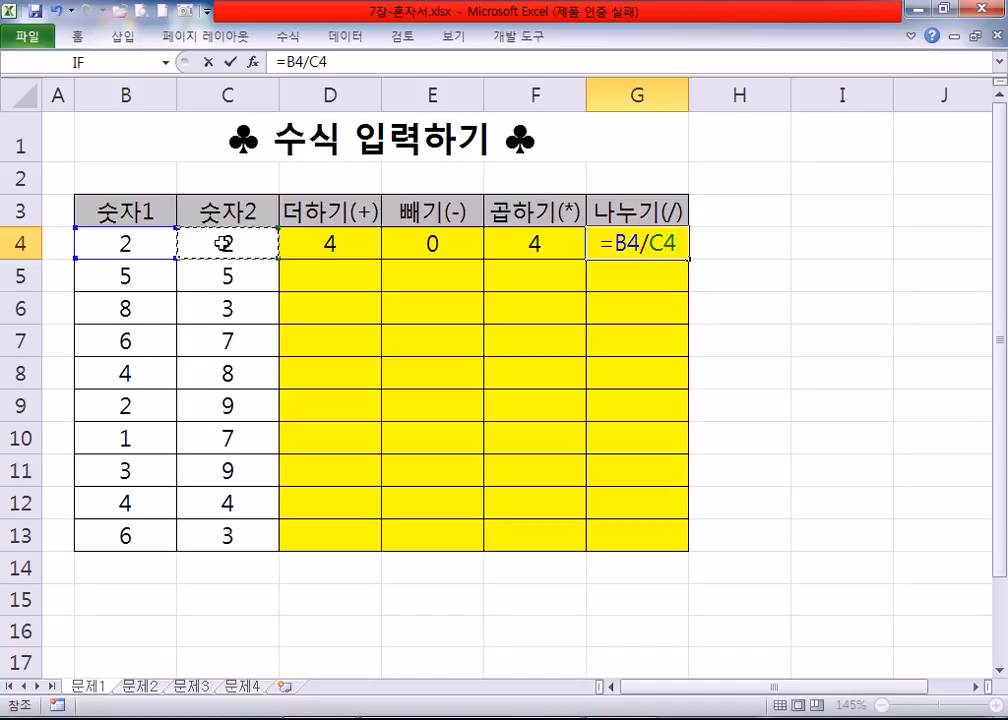
pyautogui.press('Return')
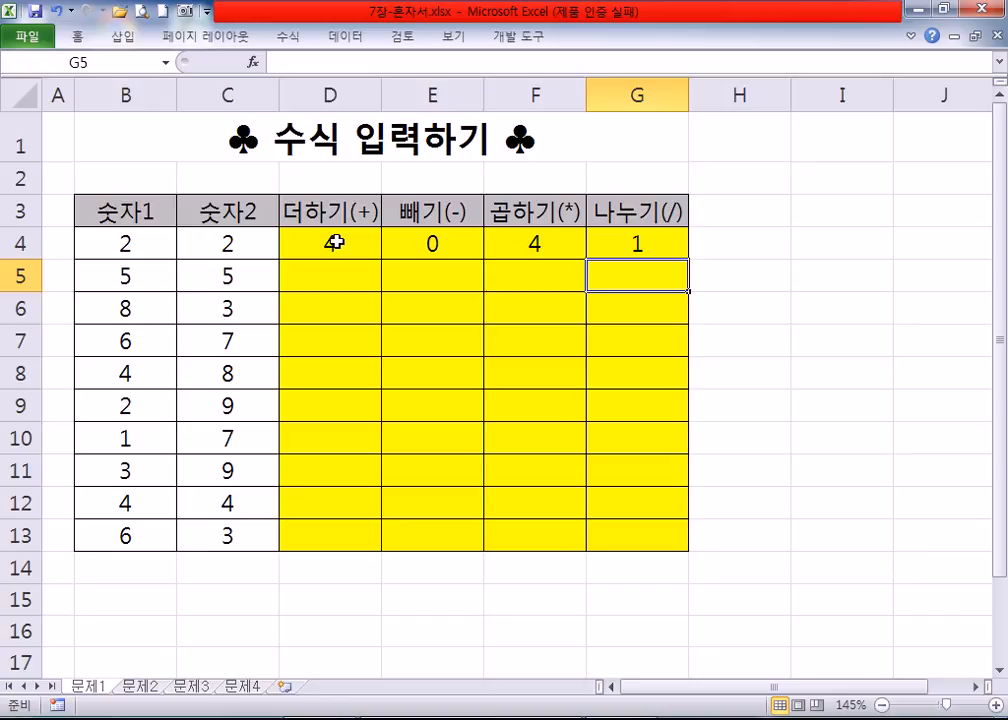
# Fill the four arithmetic formulas in D4:G4 down through row 13.
pyautogui.click(321, 284)
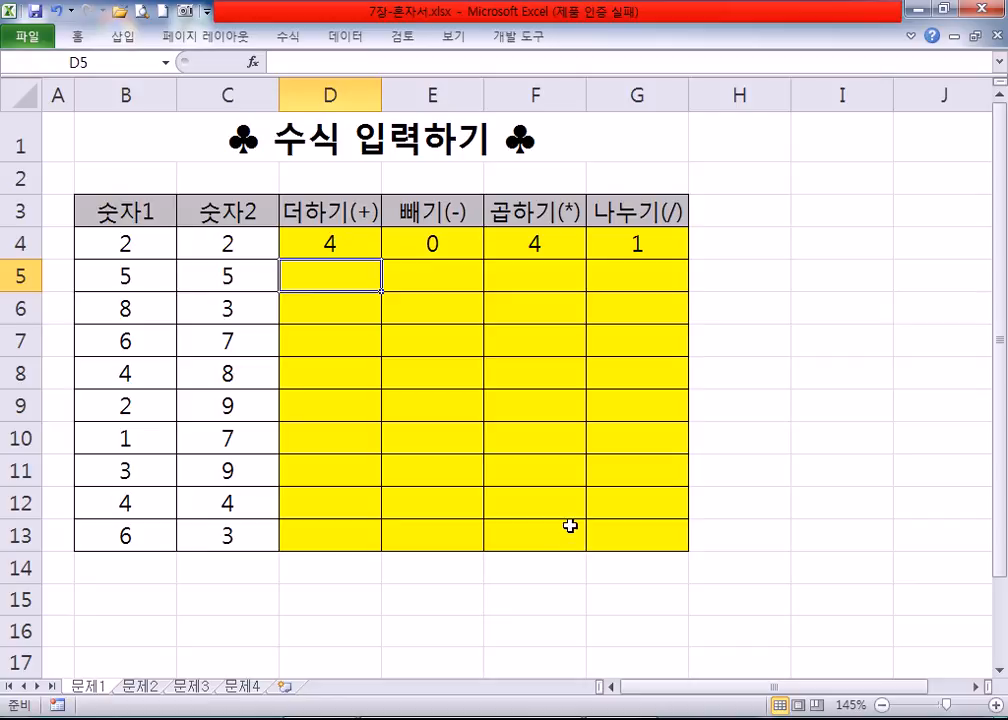
pyautogui.click(333, 236)
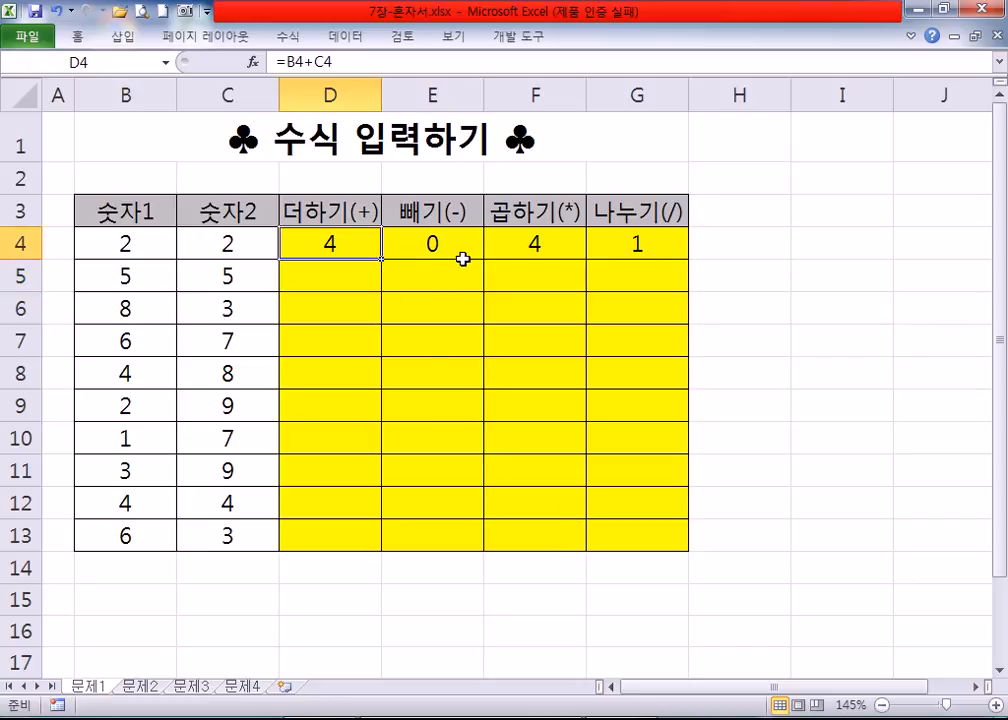
pyautogui.click(460, 243)
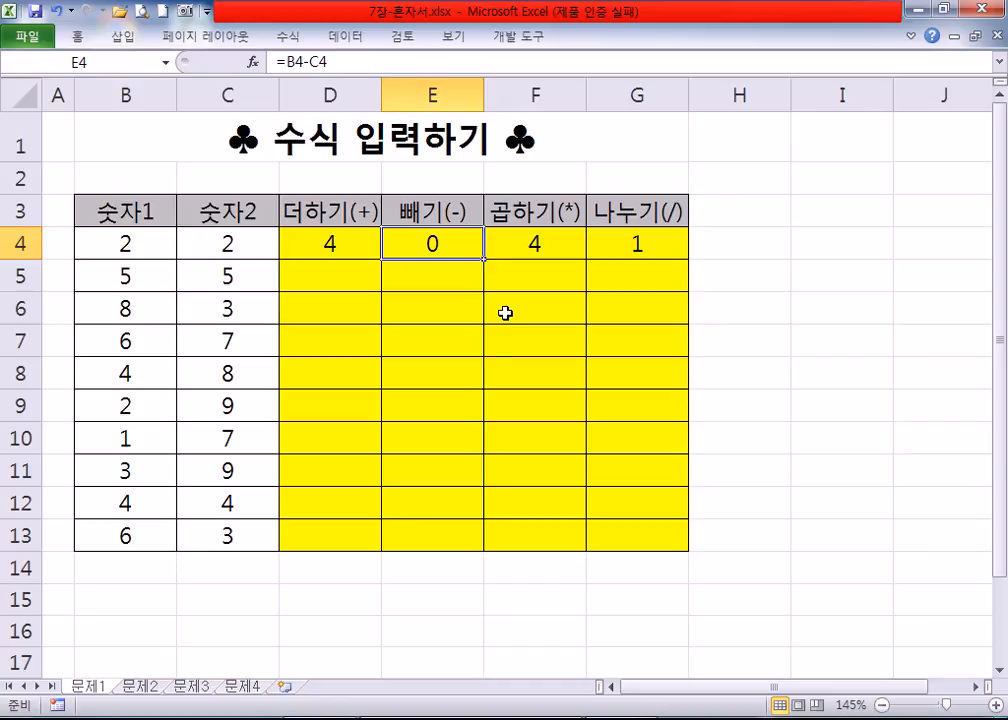
pyautogui.moveTo(297, 245); pyautogui.dragTo(615, 242)
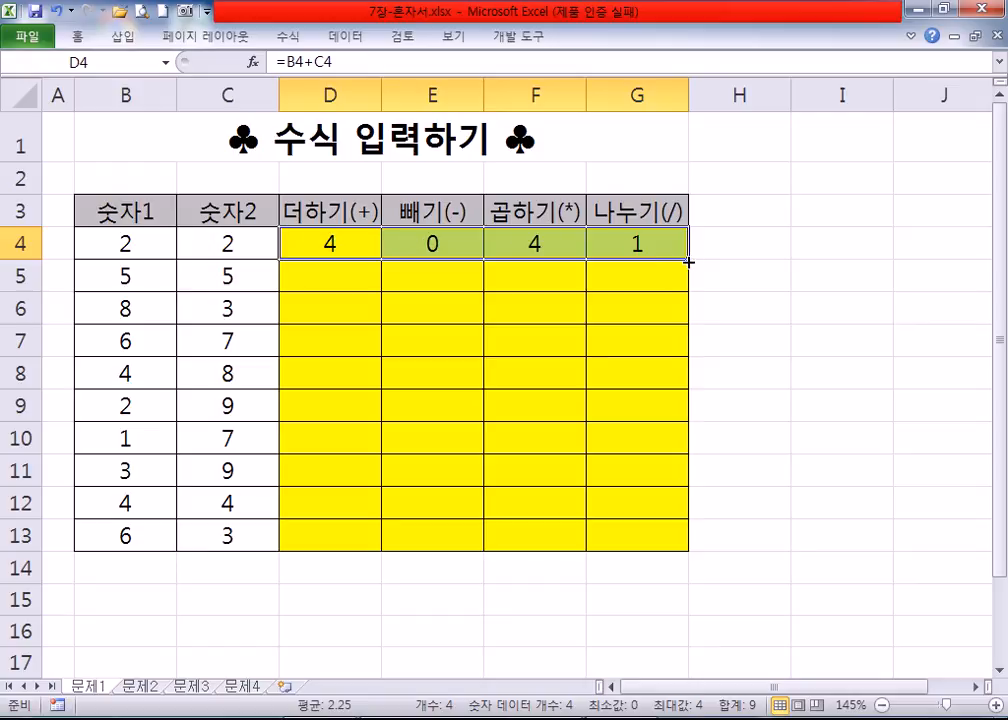
pyautogui.moveTo(690, 261); pyautogui.dragTo(700, 546)
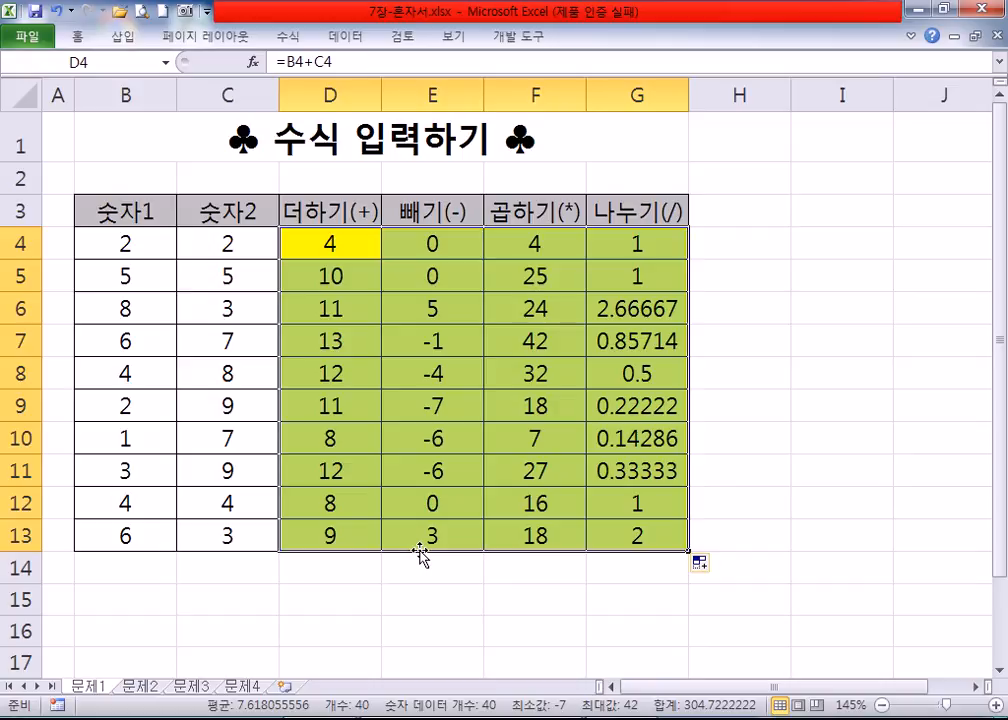
# Open the 문제2 sheet, zoom it to 130%, and look over the empty calculation columns from 할인금액 to 부가세.
pyautogui.click(139, 686)
pyautogui.click(395, 197)
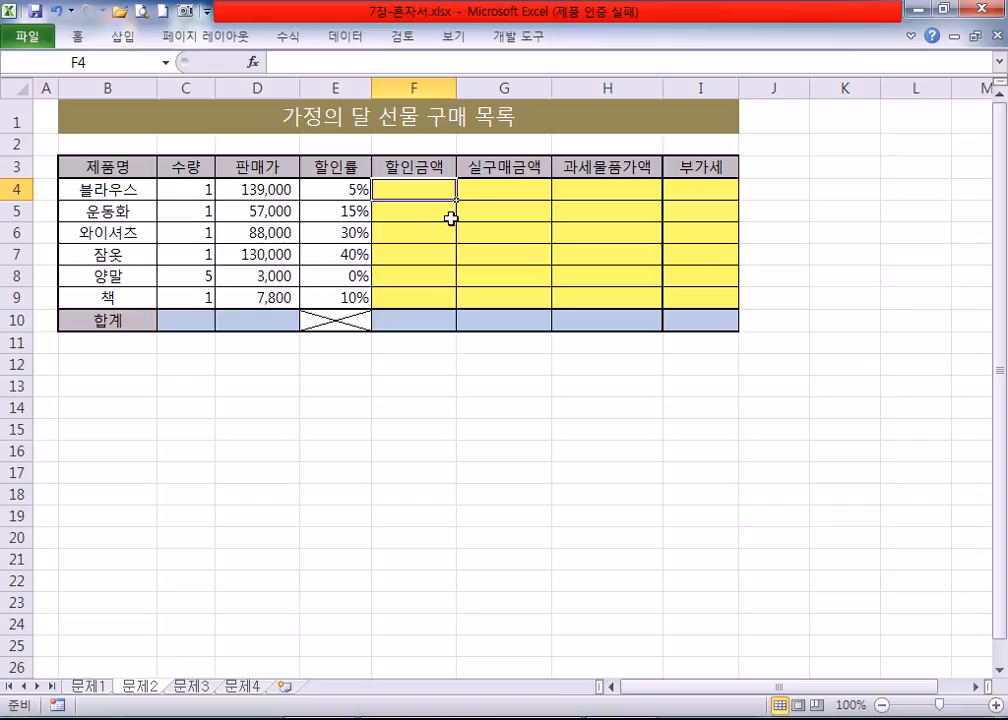
pyautogui.keyDown('ctrl'); pyautogui.scroll(1, 266, 209); pyautogui.keyUp('ctrl')
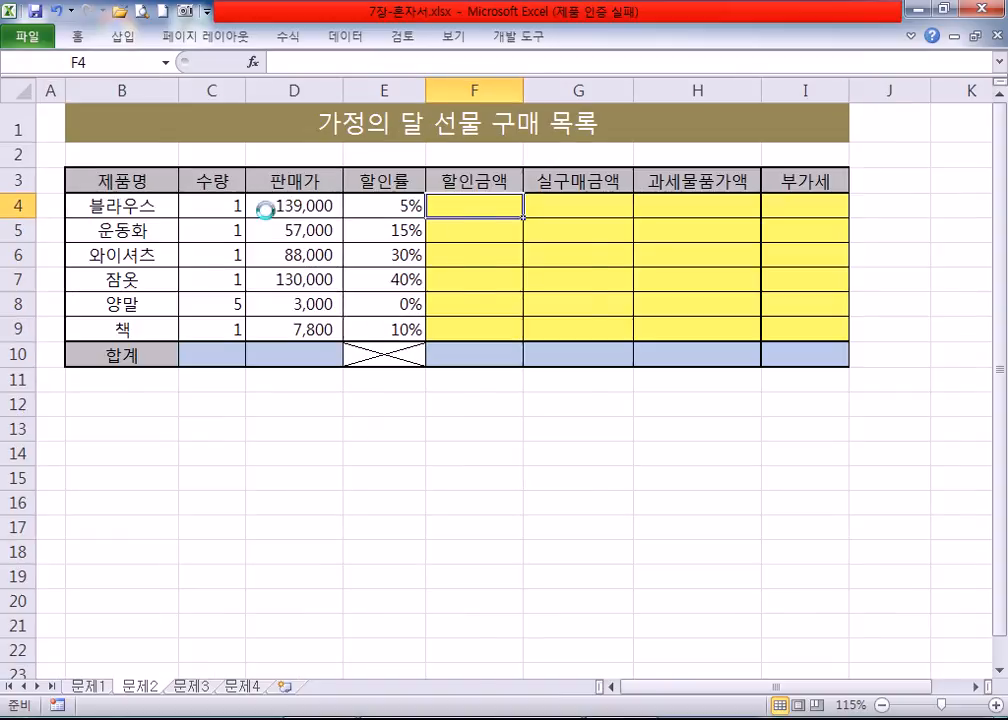
pyautogui.keyDown('ctrl'); pyautogui.scroll(1, 266, 209); pyautogui.keyUp('ctrl')
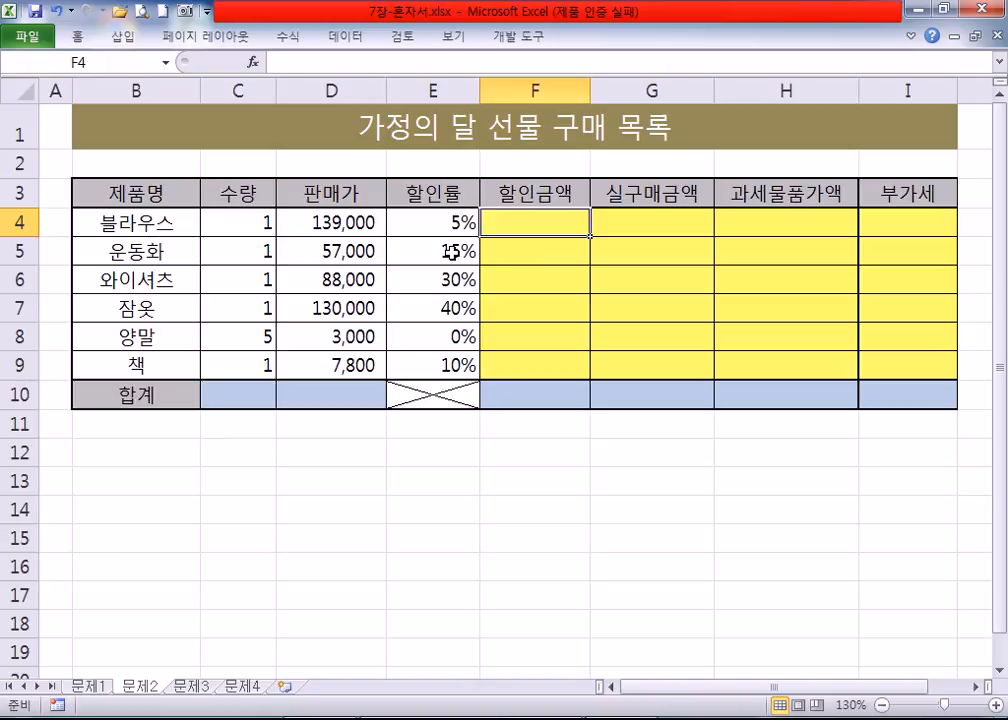
pyautogui.click(648, 217)
pyautogui.click(763, 215)
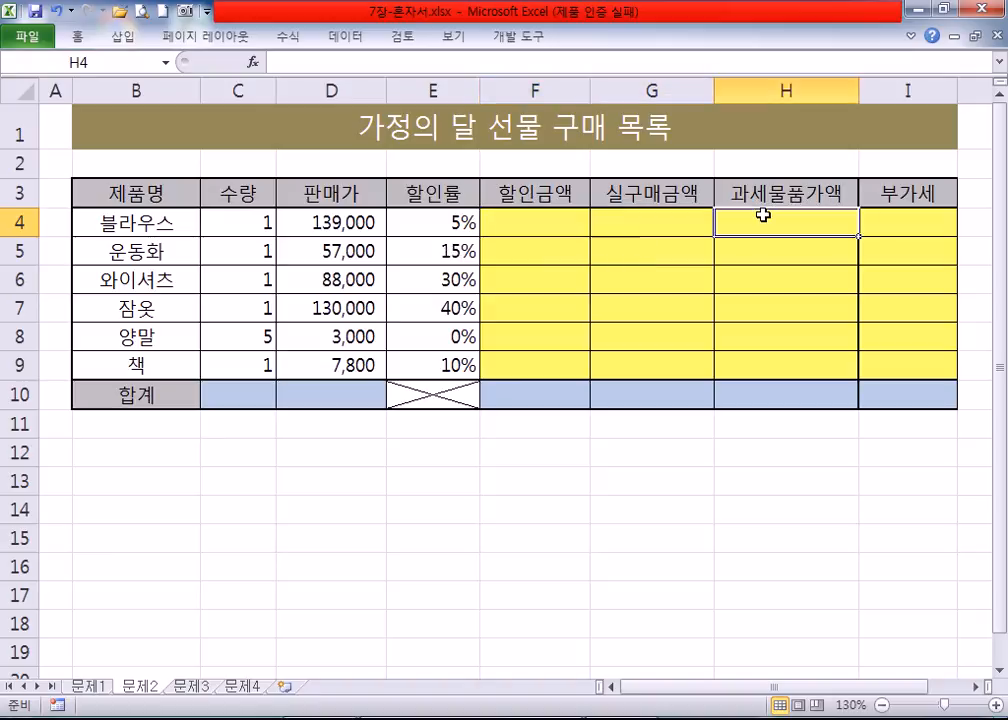
pyautogui.click(918, 224)
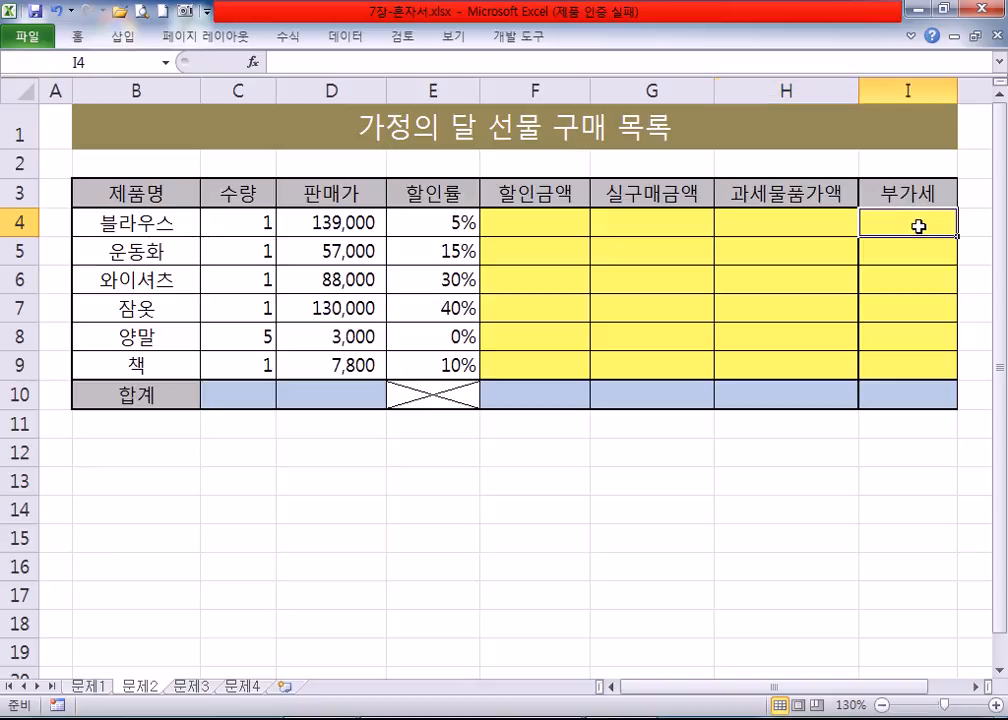
# Calculate the 할인금액 for 블라우스 in F4 with the formula =D4*E4.
pyautogui.click(578, 219)
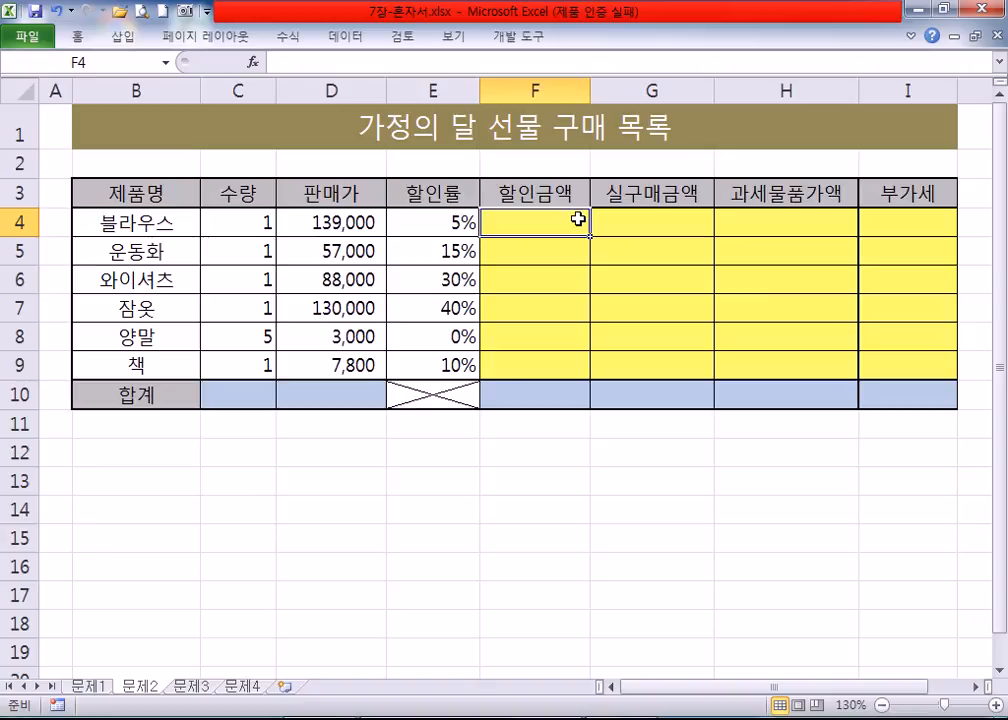
pyautogui.write('=')
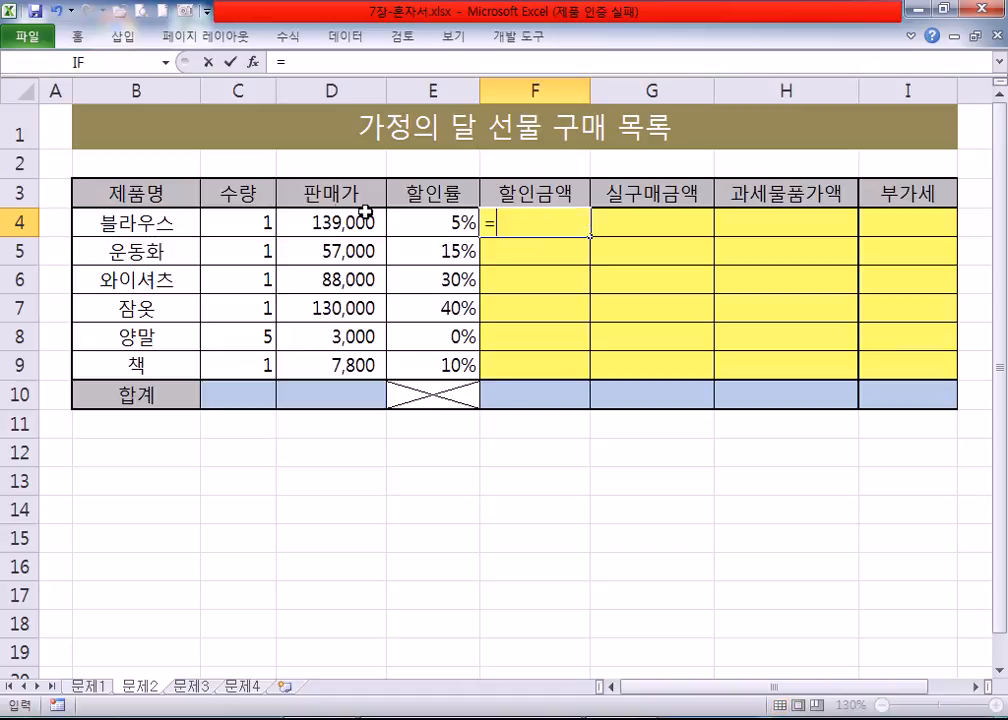
pyautogui.click(331, 222)
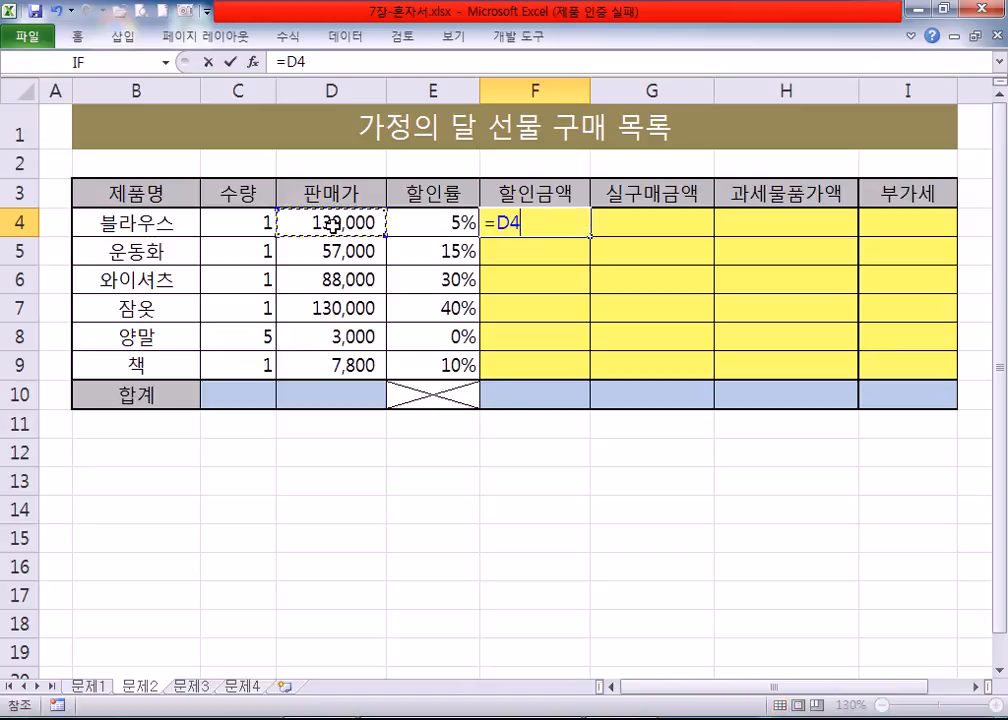
pyautogui.write('*')
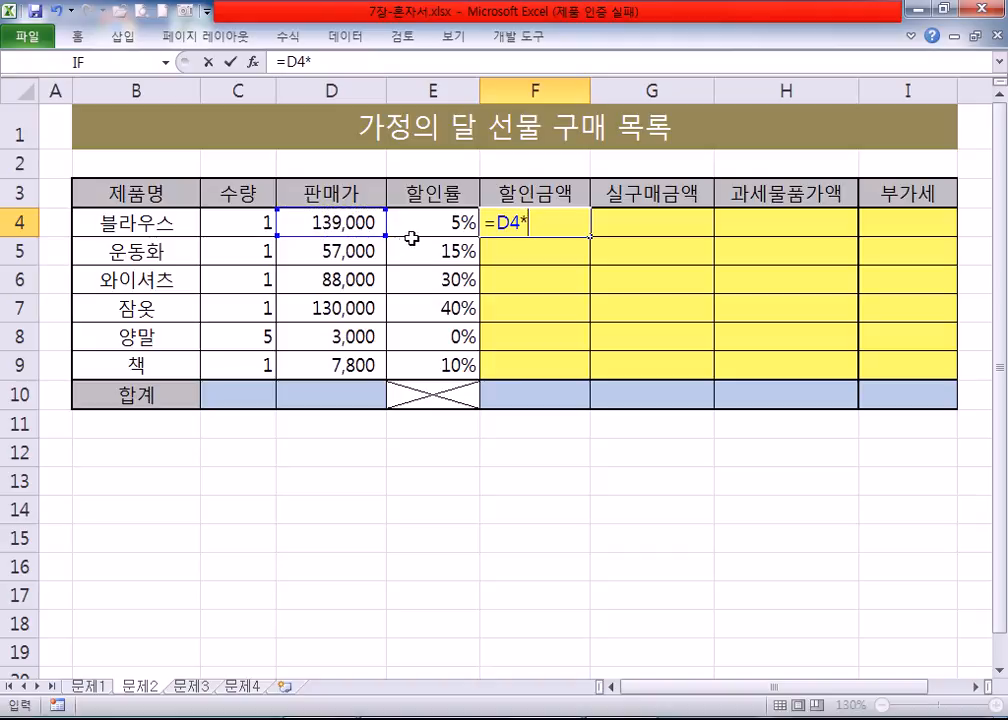
pyautogui.click(408, 222)
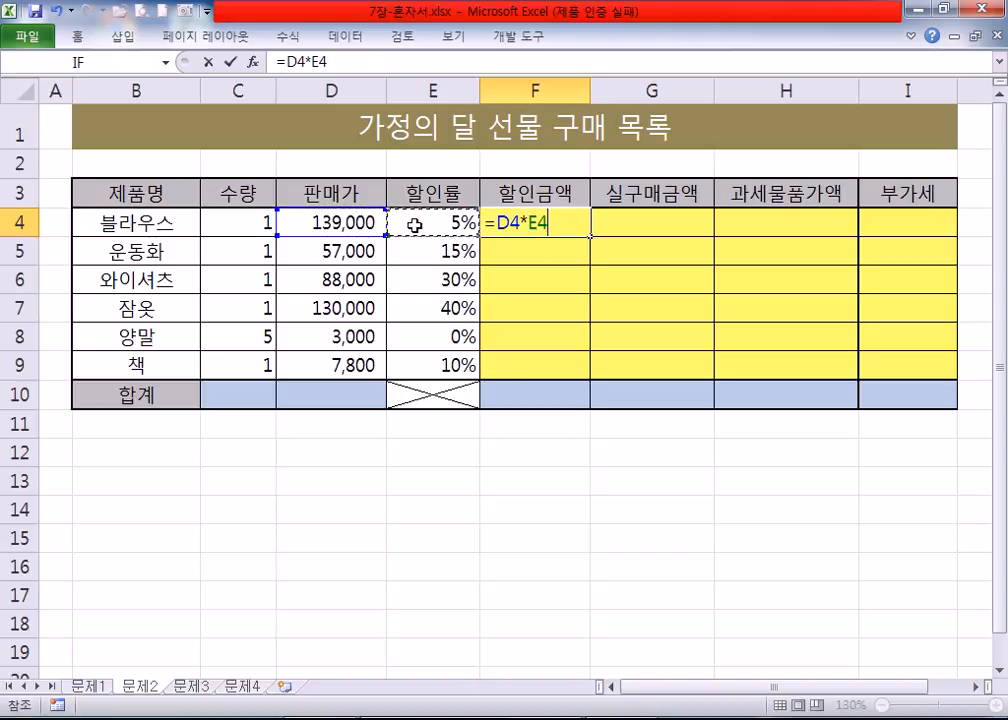
pyautogui.press('Return')
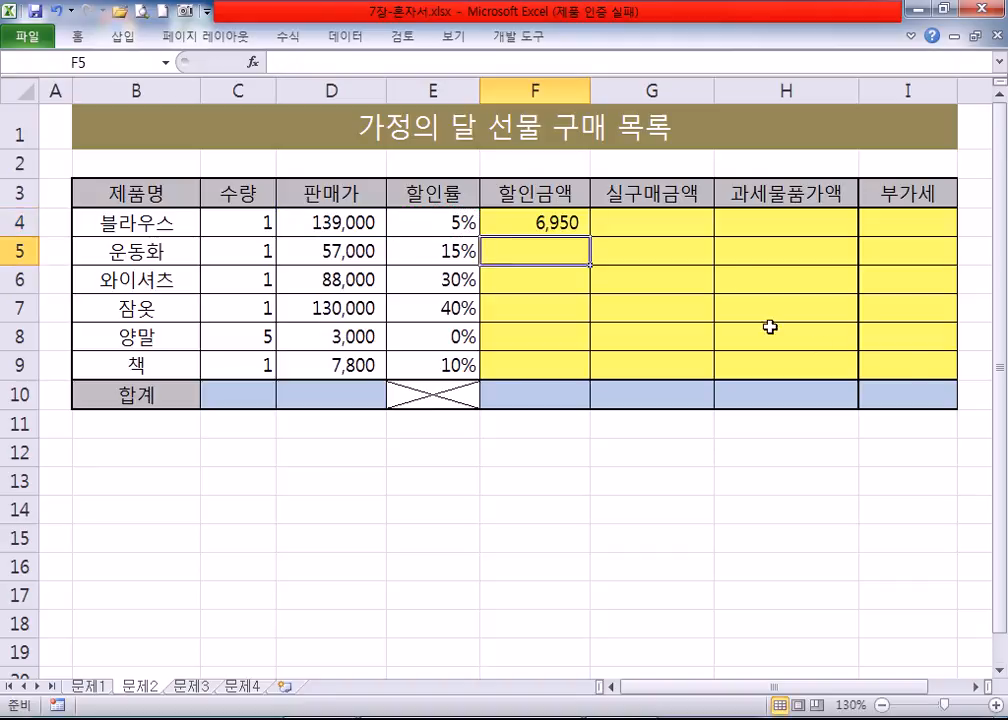
# Calculate the 실구매금액 for 블라우스 in G4 with the formula =D4-F4.
pyautogui.click(685, 218)
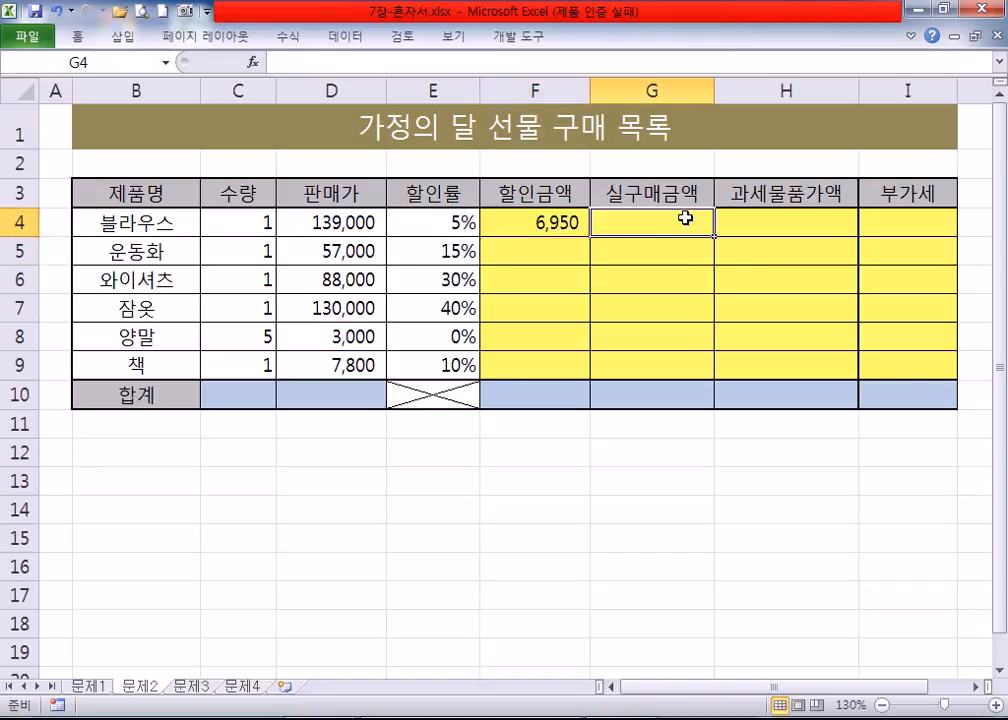
pyautogui.write('=')
pyautogui.click(341, 222)
pyautogui.write('-')
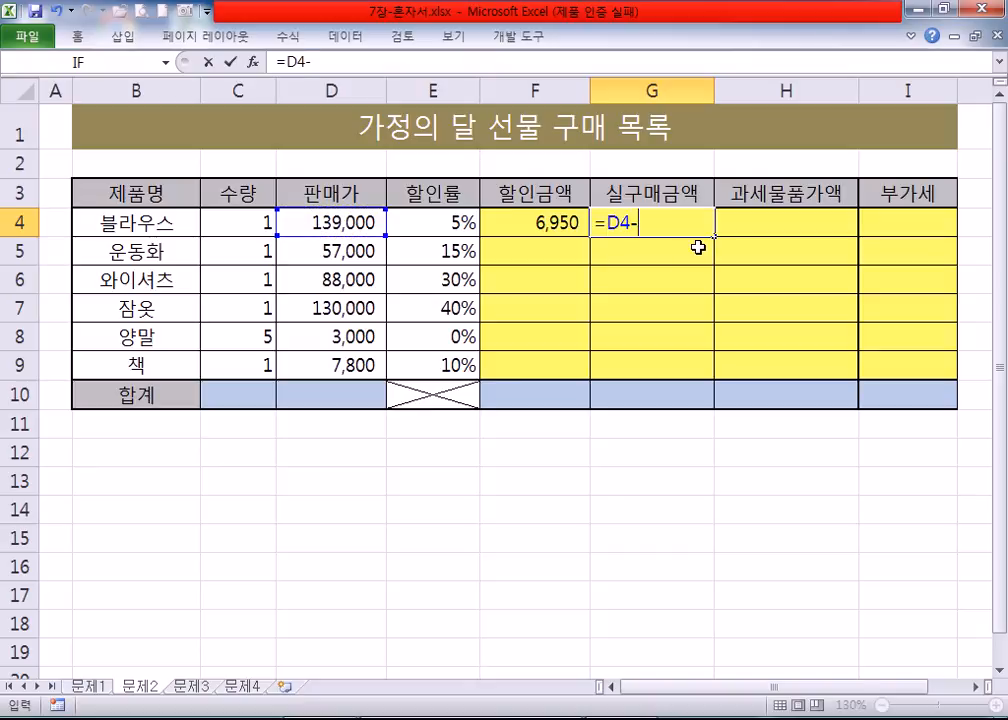
pyautogui.click(538, 226)
pyautogui.press('Return')
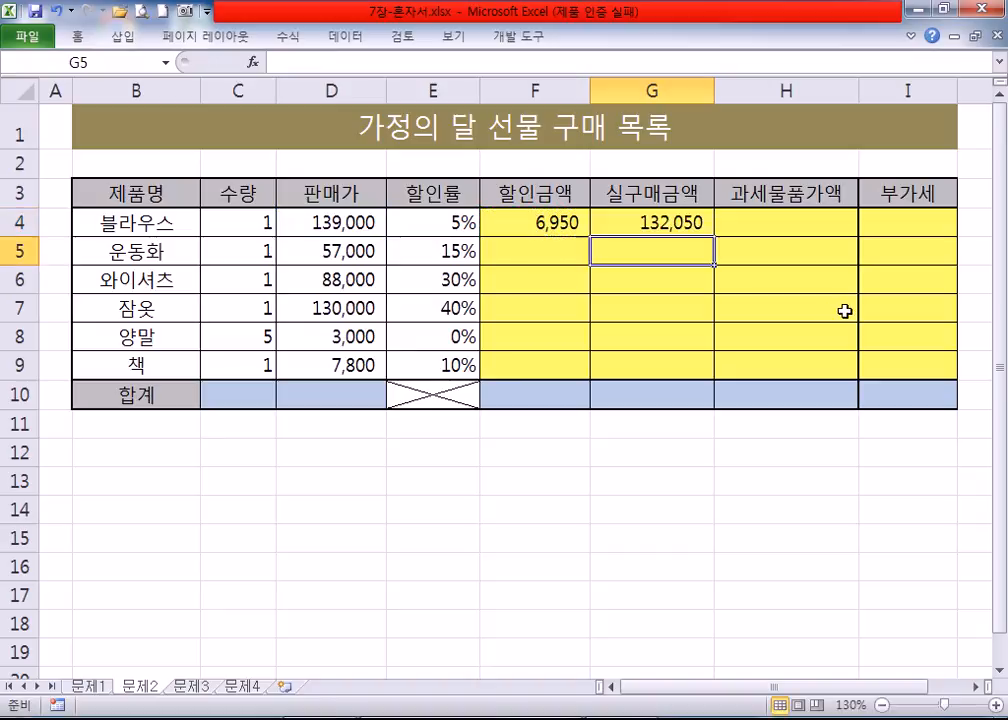
# Calculate the 과세물품가액 for 블라우스 in H4 with the formula =G4*0.9090909.
pyautogui.click(660, 217)
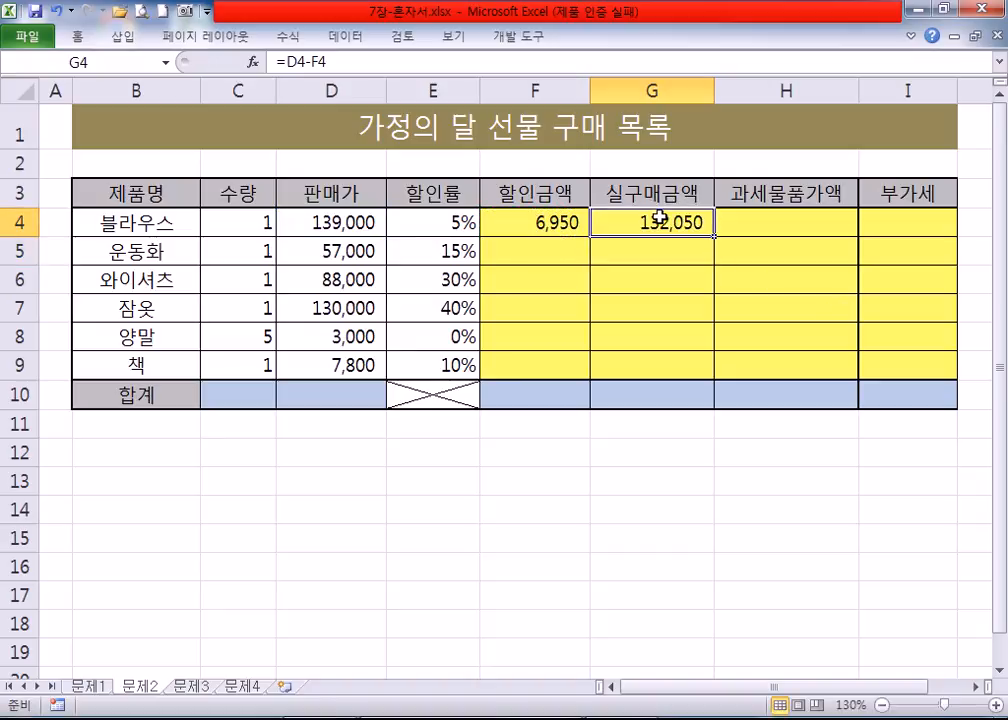
pyautogui.click(753, 221)
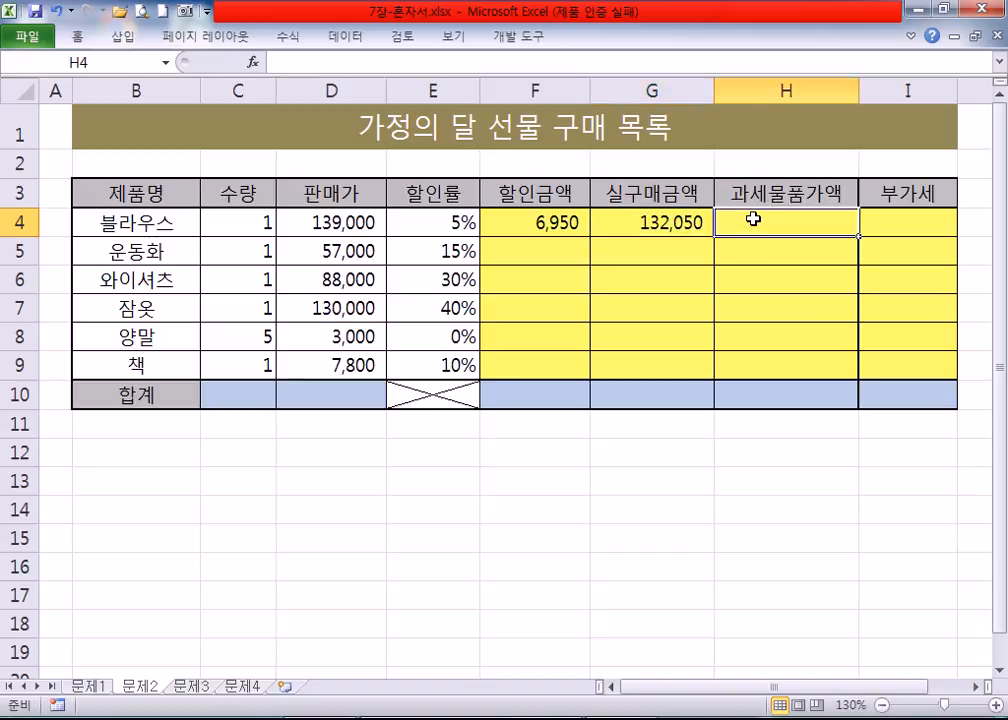
pyautogui.write('=')
pyautogui.click(638, 221)
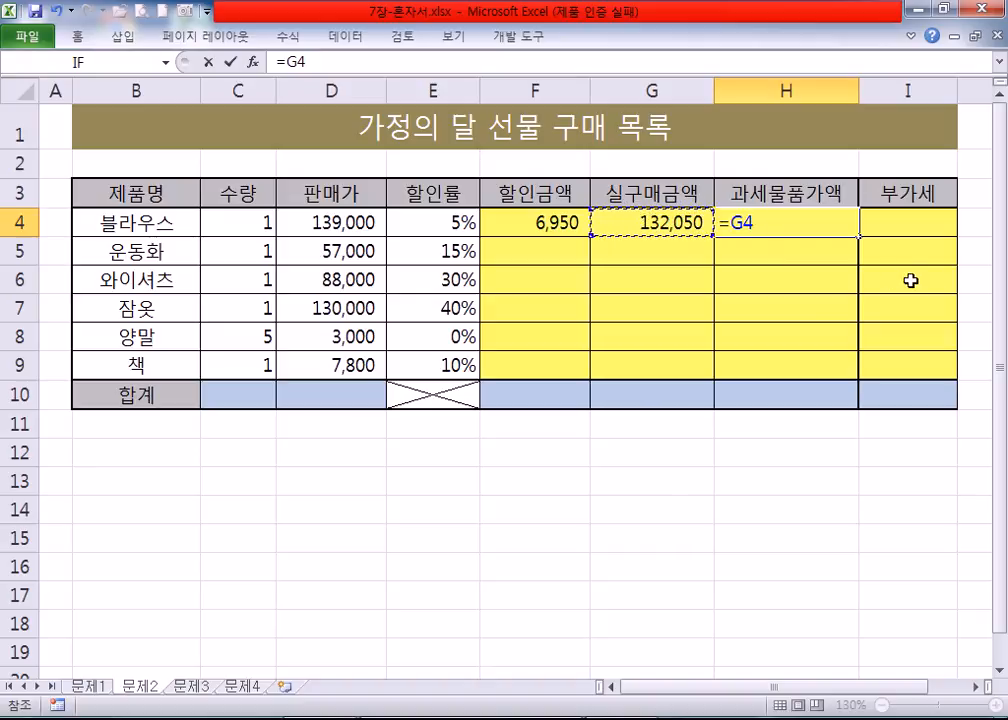
pyautogui.write('*0.9090909')
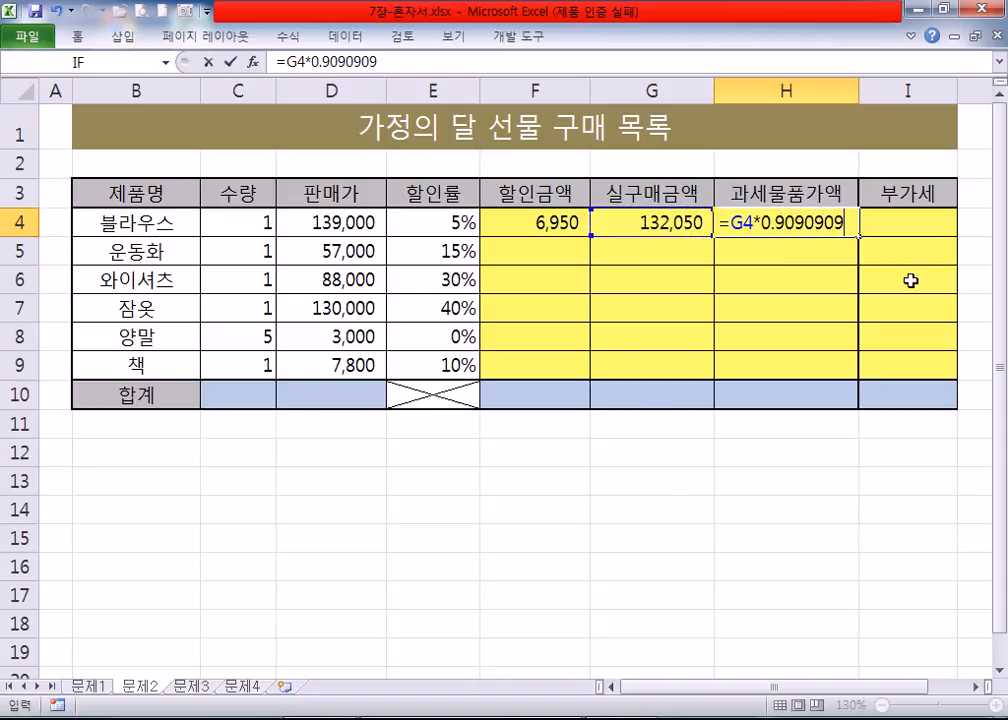
pyautogui.press('Return')
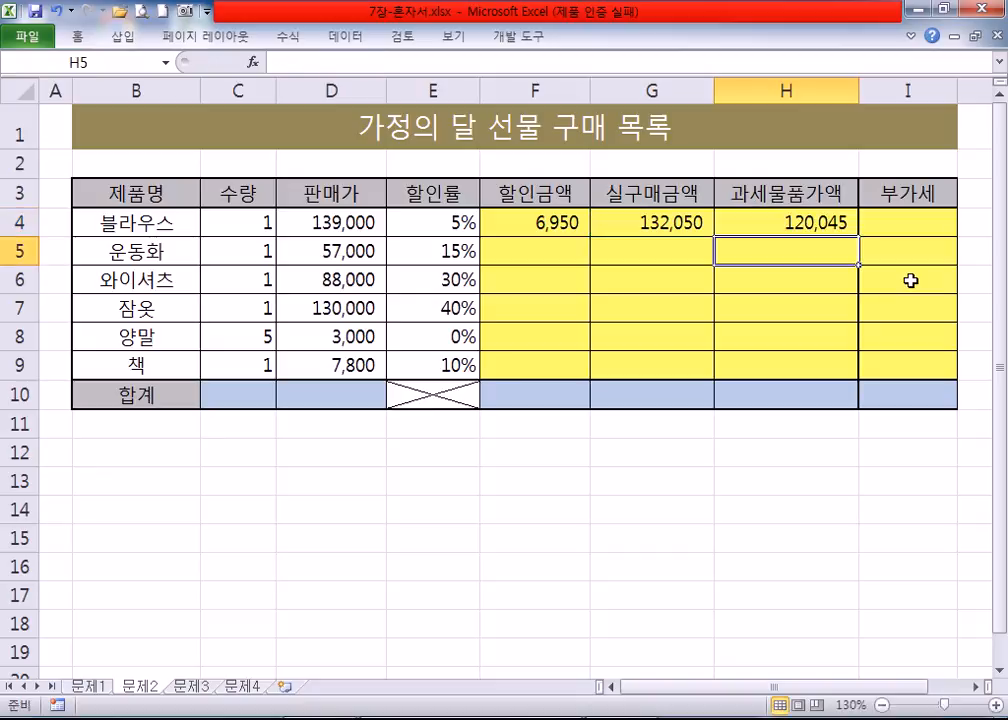
# Calculate the 부가세 for 블라우스 in I4 with the formula =G4-H4.
pyautogui.click(903, 221)
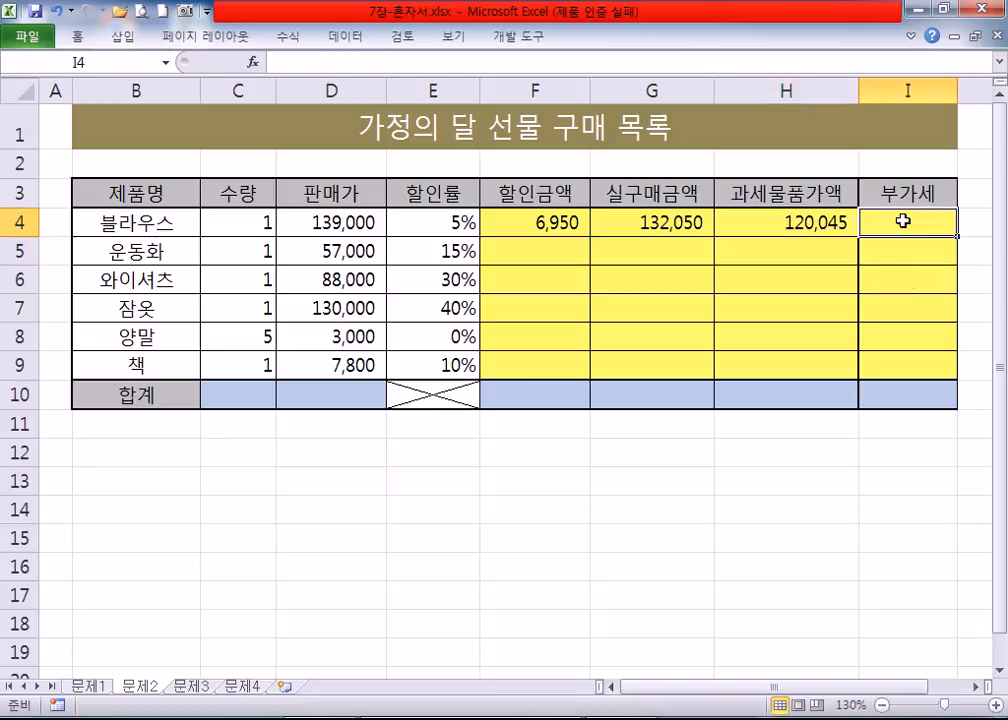
pyautogui.write('=')
pyautogui.click(666, 222)
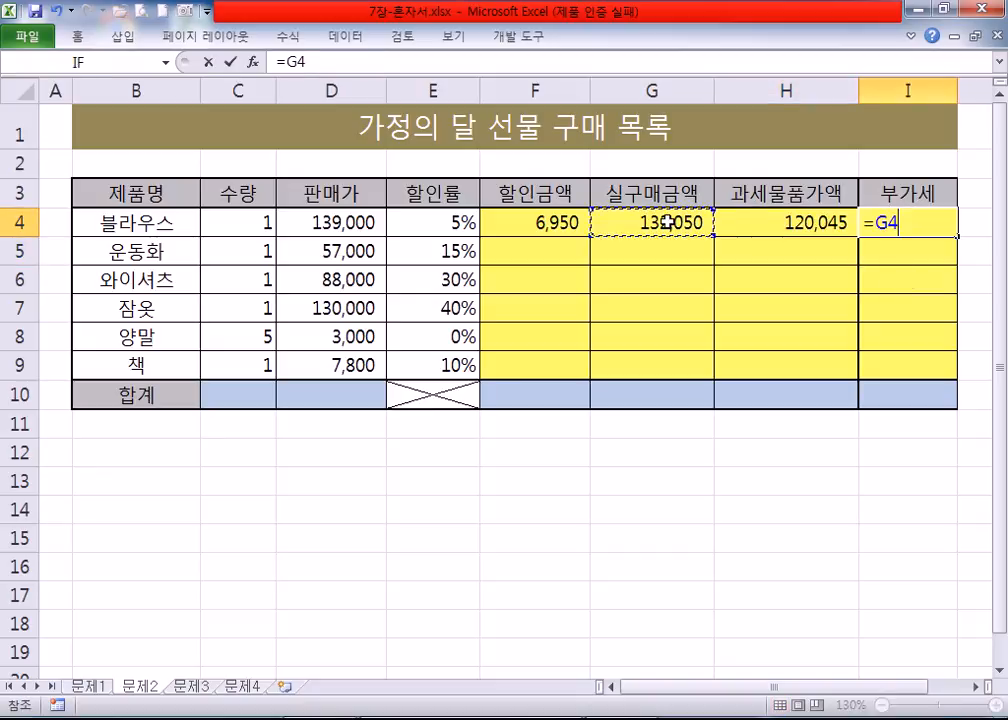
pyautogui.write('-')
pyautogui.click(769, 216)
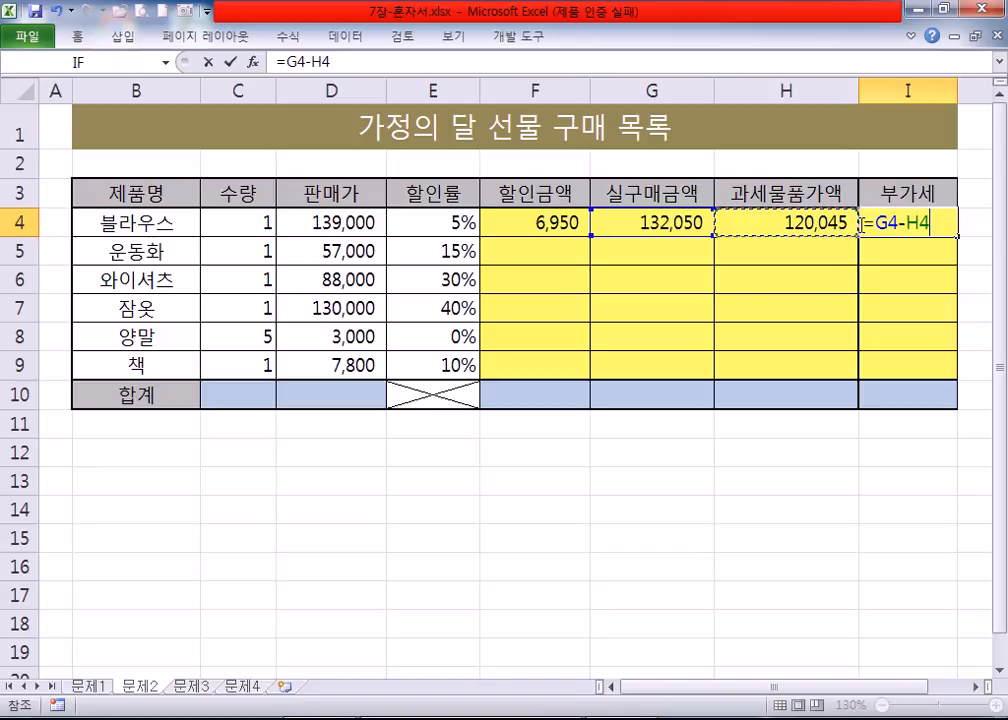
pyautogui.press('Return')
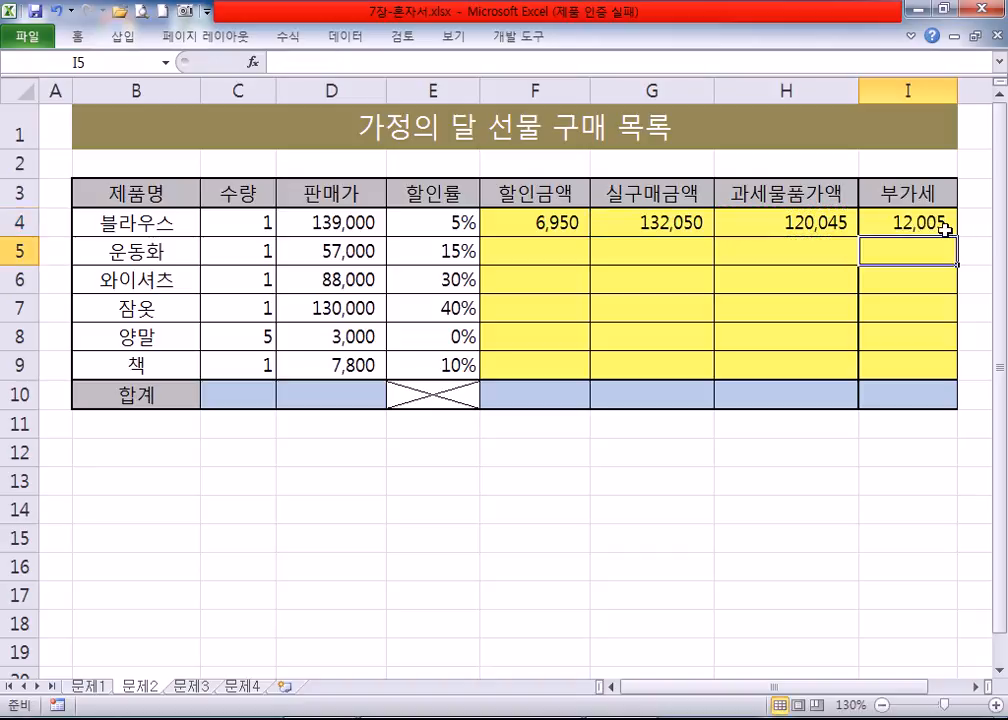
# Fill the F4:I4 formulas for 할인금액, 실구매금액, 과세물품가액 and 부가세 down to row 9.
pyautogui.click(921, 228)
pyautogui.moveTo(792, 234); pyautogui.dragTo(909, 207)
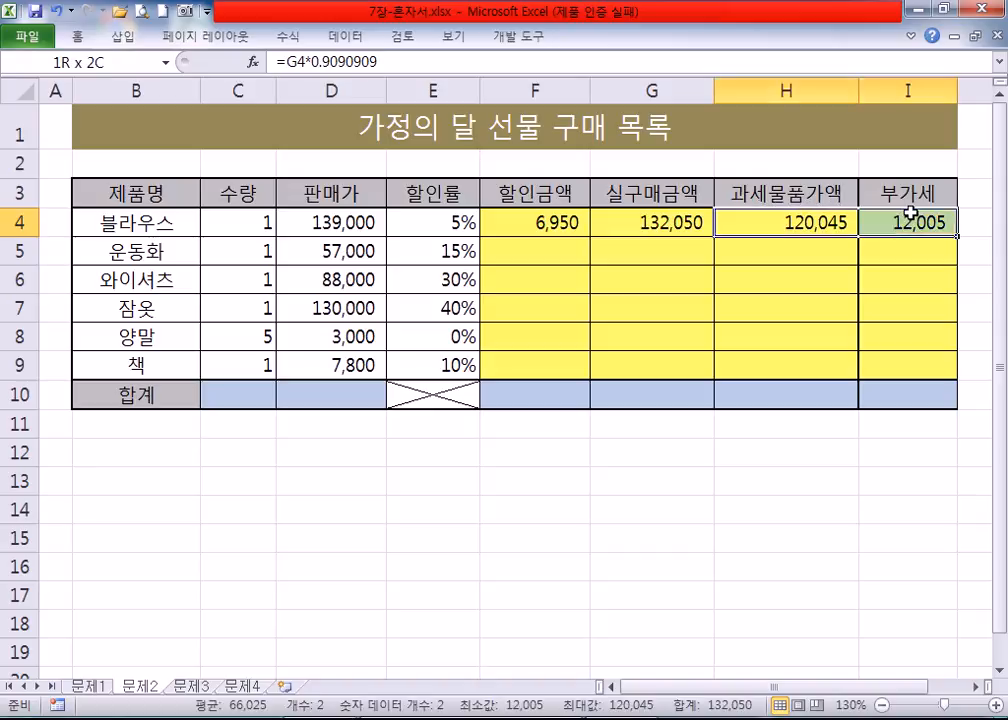
pyautogui.click(637, 222)
pyautogui.moveTo(515, 222); pyautogui.dragTo(955, 370)
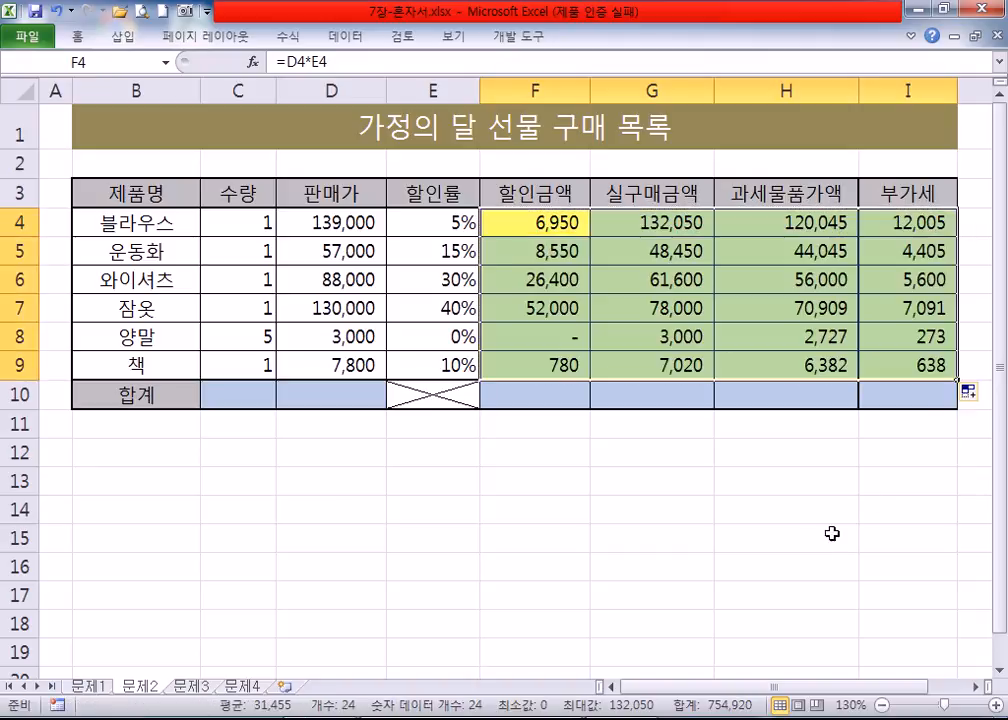
pyautogui.click(814, 548)
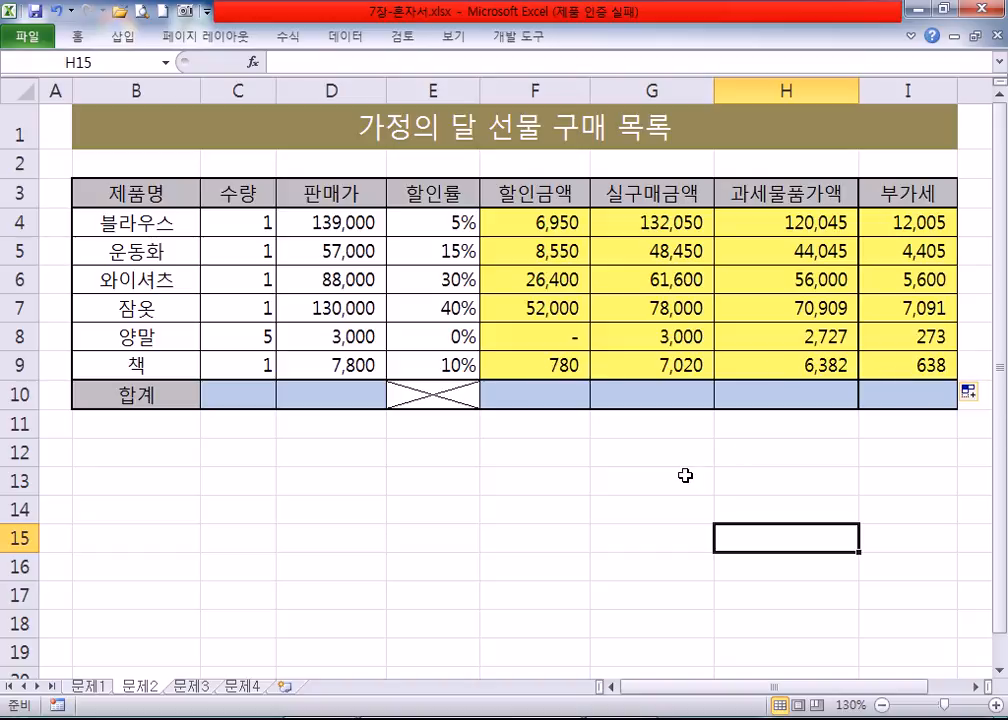
# Total the 수량 through 부가세 columns in row 10 by applying AutoSum to C4:I10.
pyautogui.moveTo(252, 228); pyautogui.dragTo(344, 387)
pyautogui.moveTo(515, 225); pyautogui.dragTo(929, 399)
pyautogui.moveTo(727, 499); pyautogui.dragTo(698, 482)
pyautogui.moveTo(540, 375); pyautogui.dragTo(916, 394)
pyautogui.moveTo(228, 222); pyautogui.dragTo(889, 390)
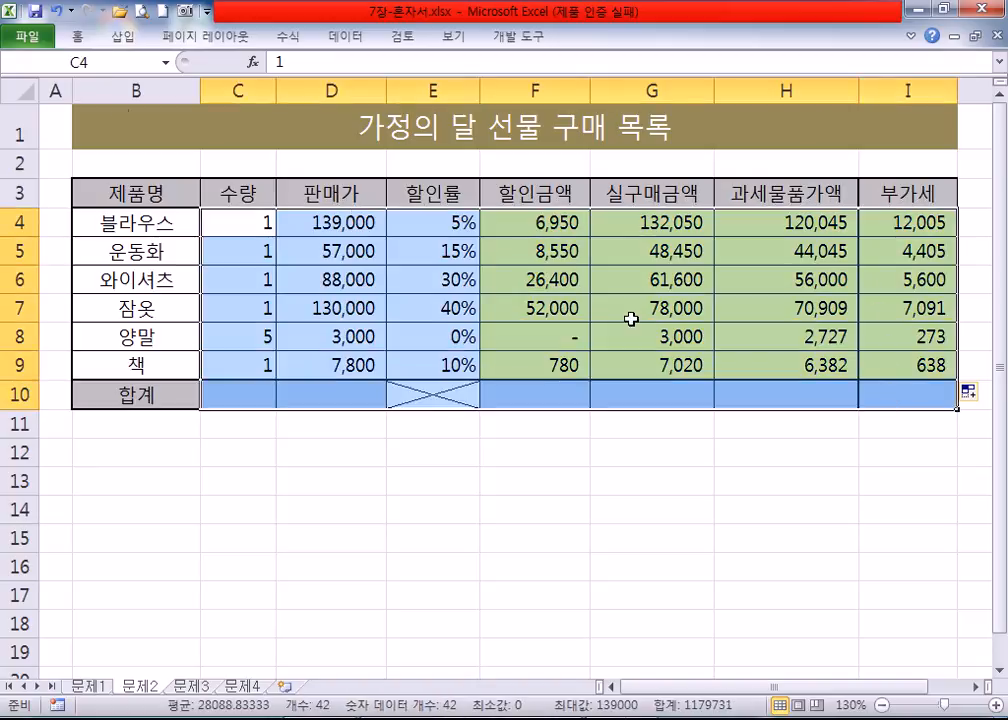
pyautogui.doubleClick(76, 38)
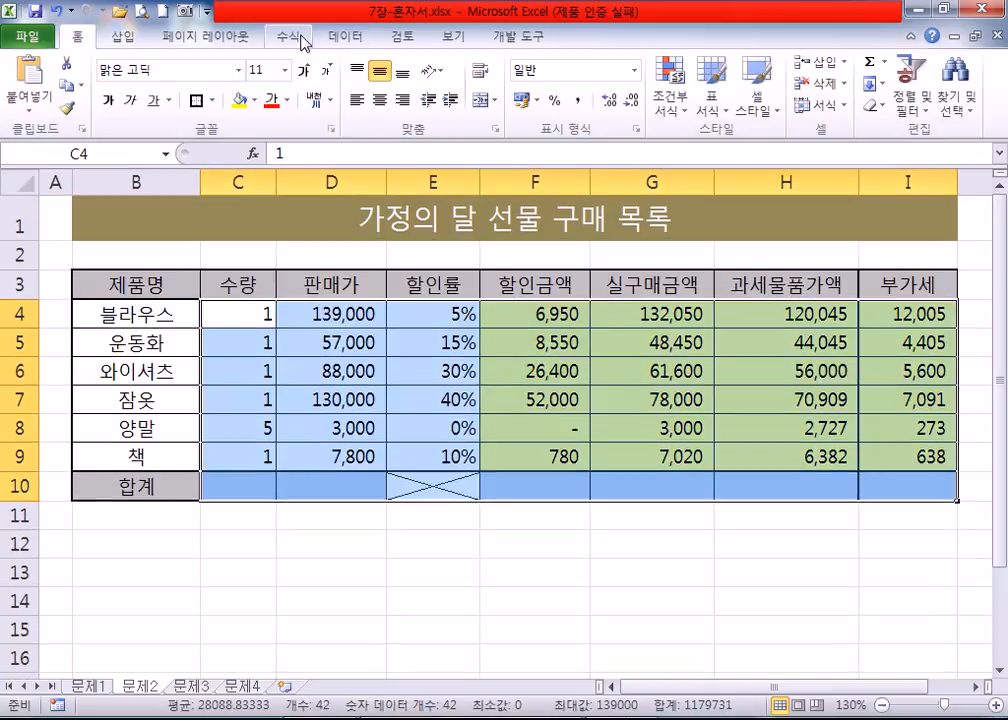
pyautogui.click(290, 38)
pyautogui.click(62, 62)
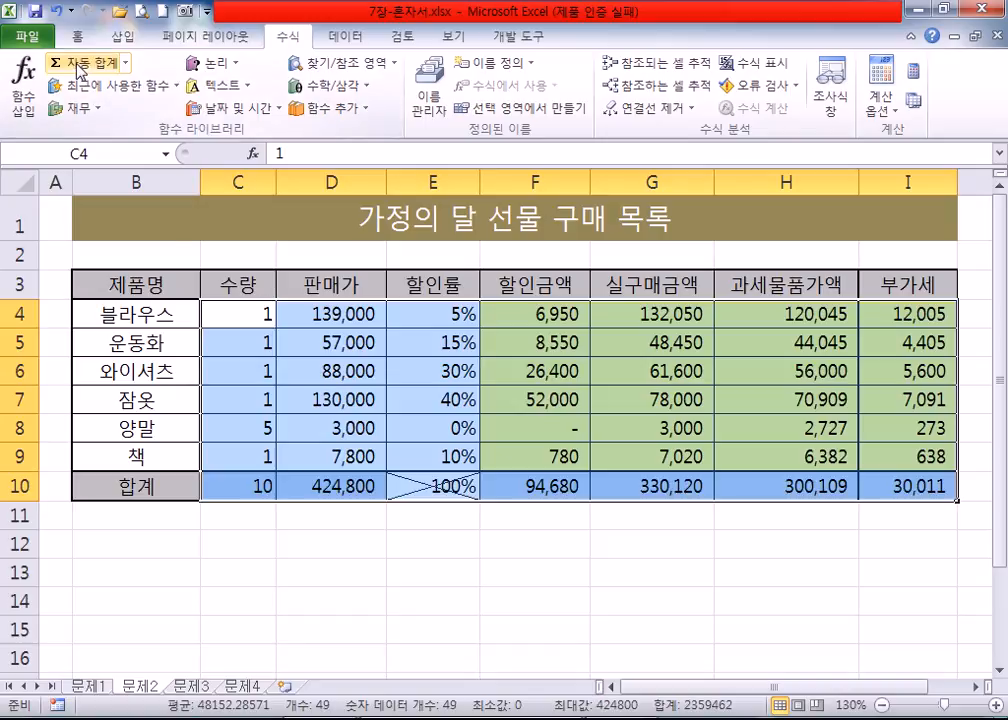
# Clear the 할인률 total from the crossed-out cell E10.
pyautogui.click(438, 492)
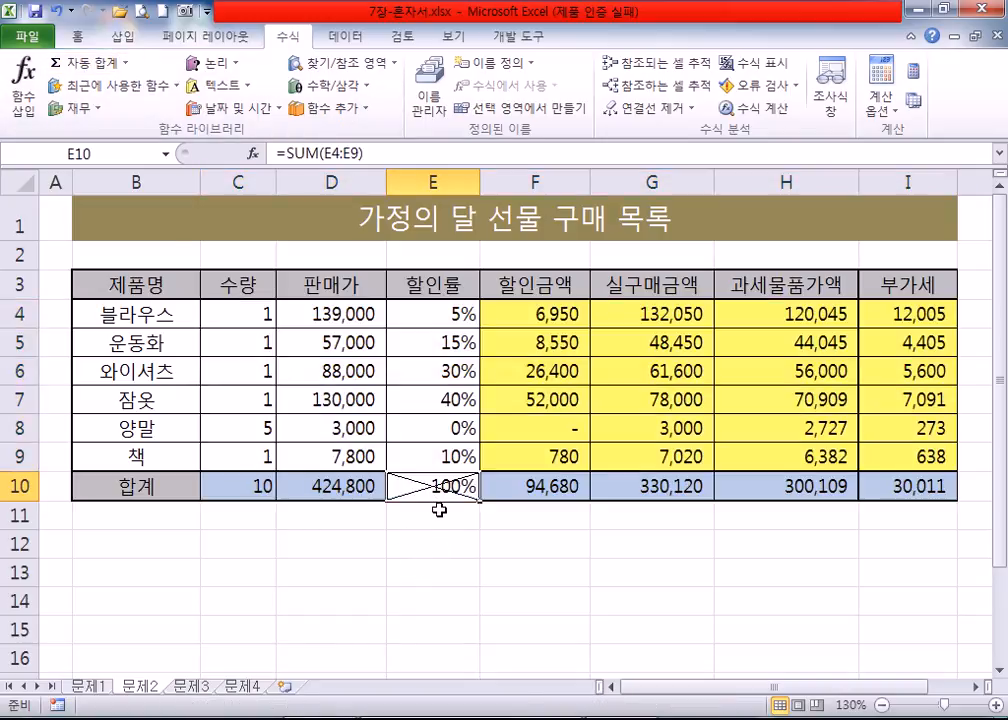
pyautogui.scroll(-1, 438, 510)
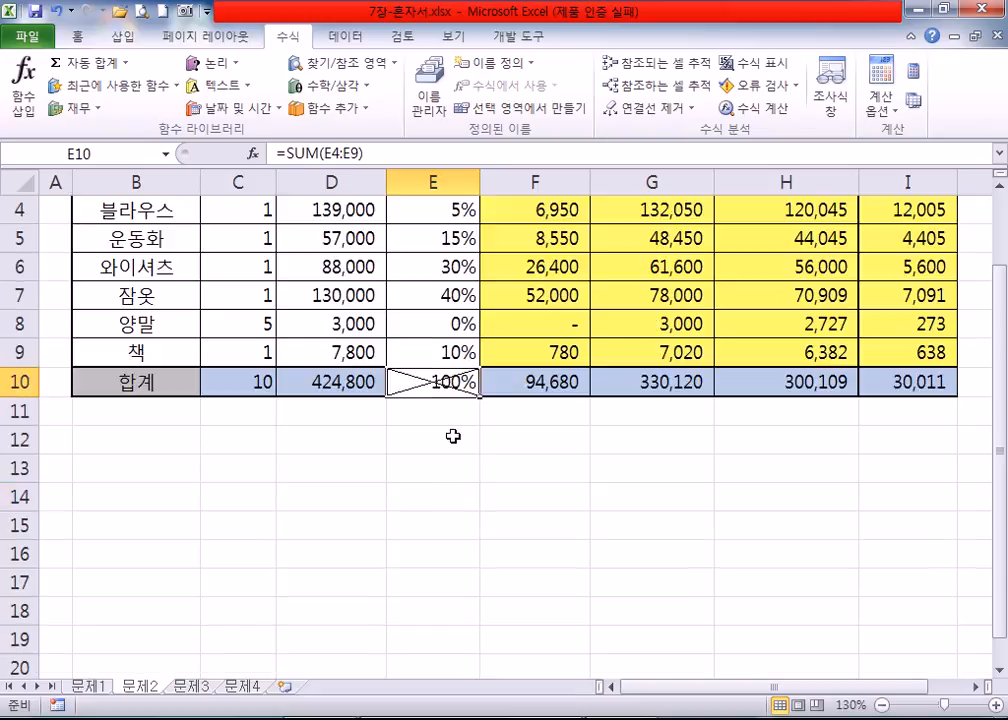
pyautogui.press('Delete')
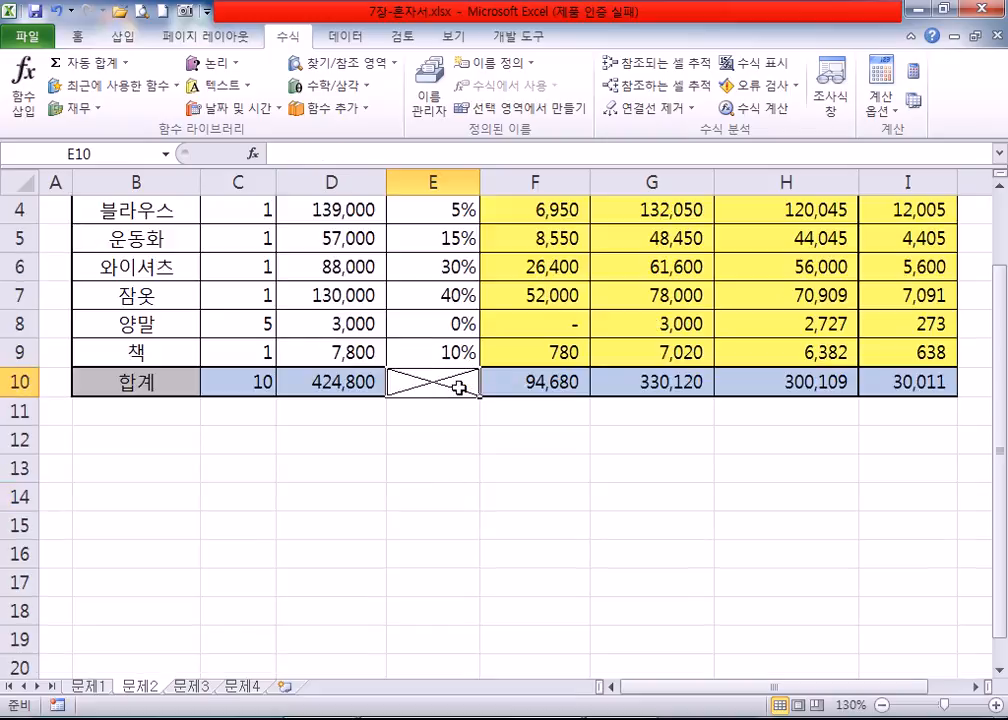
pyautogui.scroll(1, 527, 388)
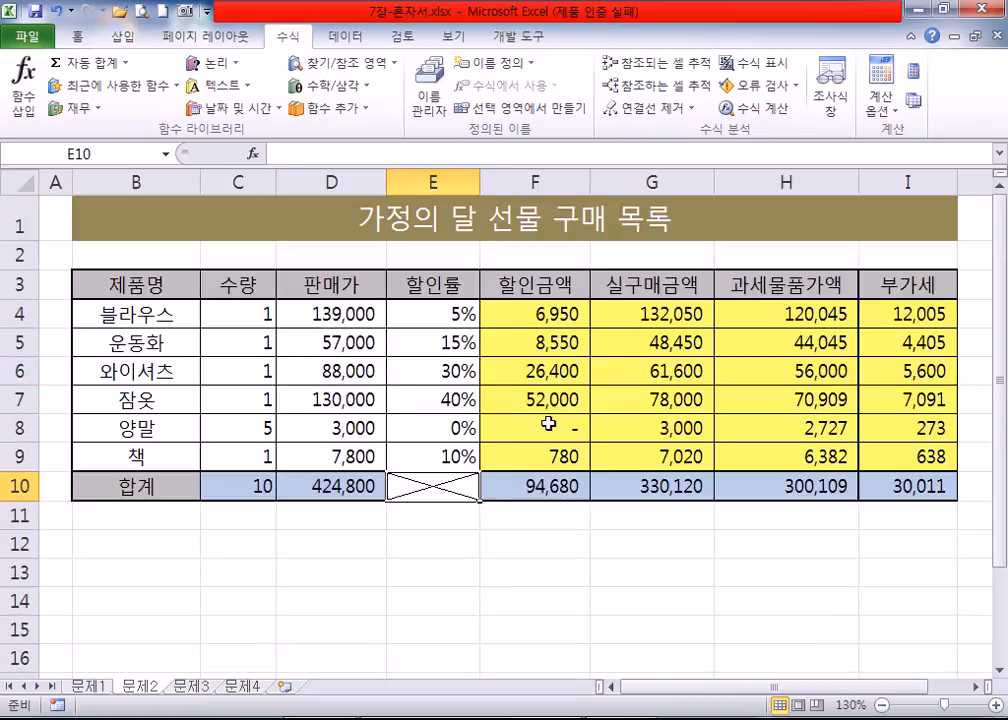
# Undo the clearing of E10 and the AutoSum totals in the 합계 row.
pyautogui.moveTo(268, 314); pyautogui.dragTo(308, 473)
pyautogui.moveTo(500, 311); pyautogui.dragTo(862, 488)
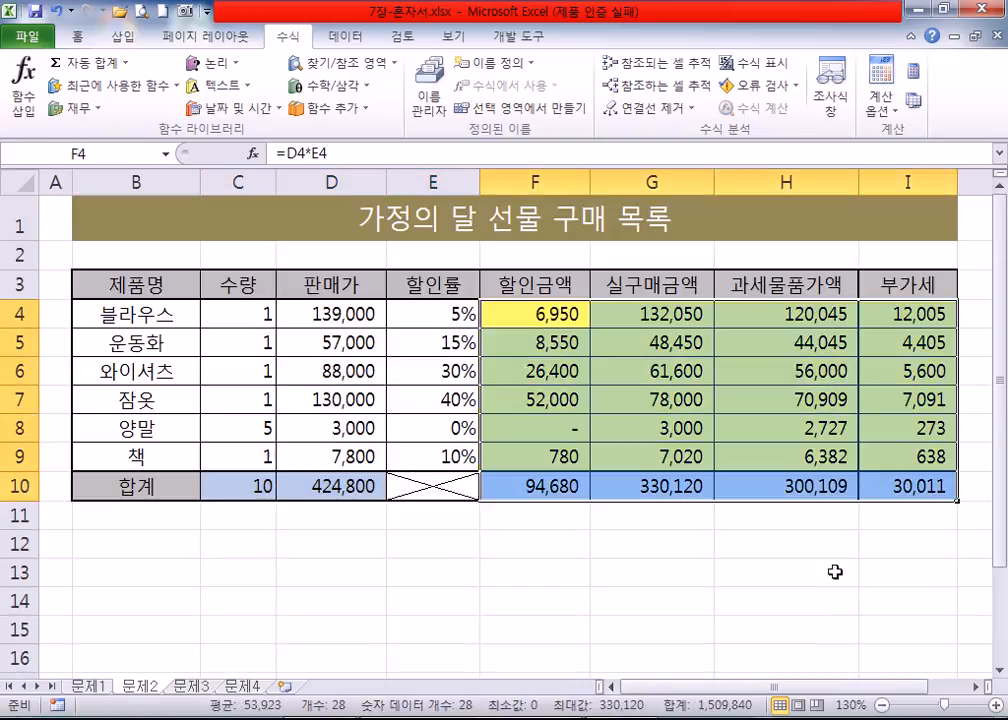
pyautogui.click(808, 597)
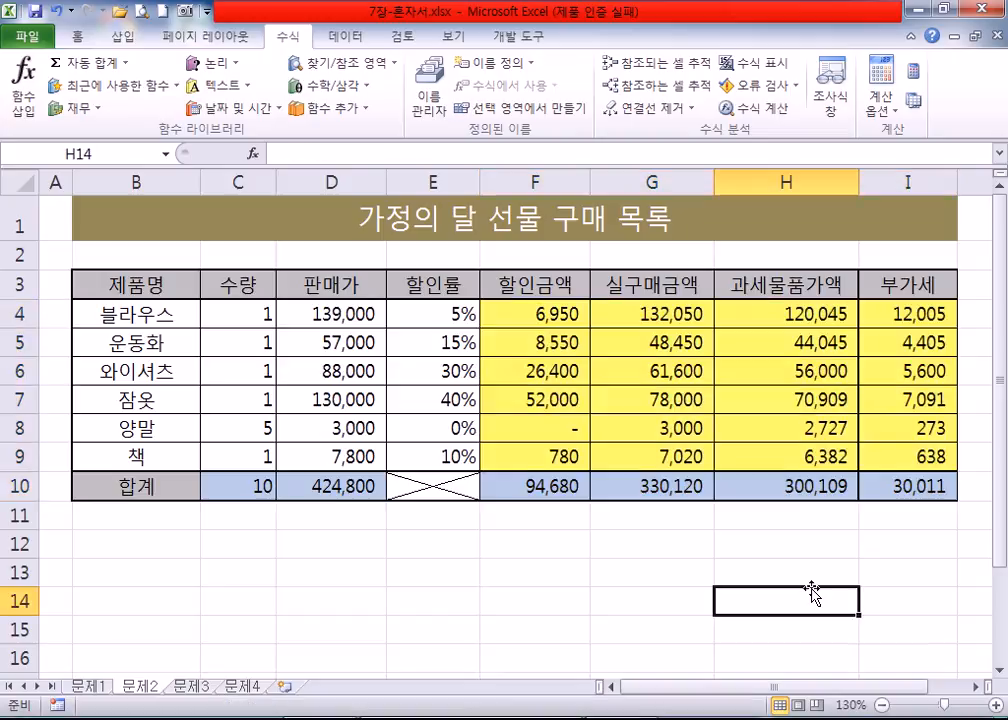
pyautogui.hotkey('ctrl', 'z')
pyautogui.hotkey('ctrl', 'z')
# Calculate the 수량 total in C10 with the AutoSum formula =SUM(C4:C9).
pyautogui.click(238, 487)
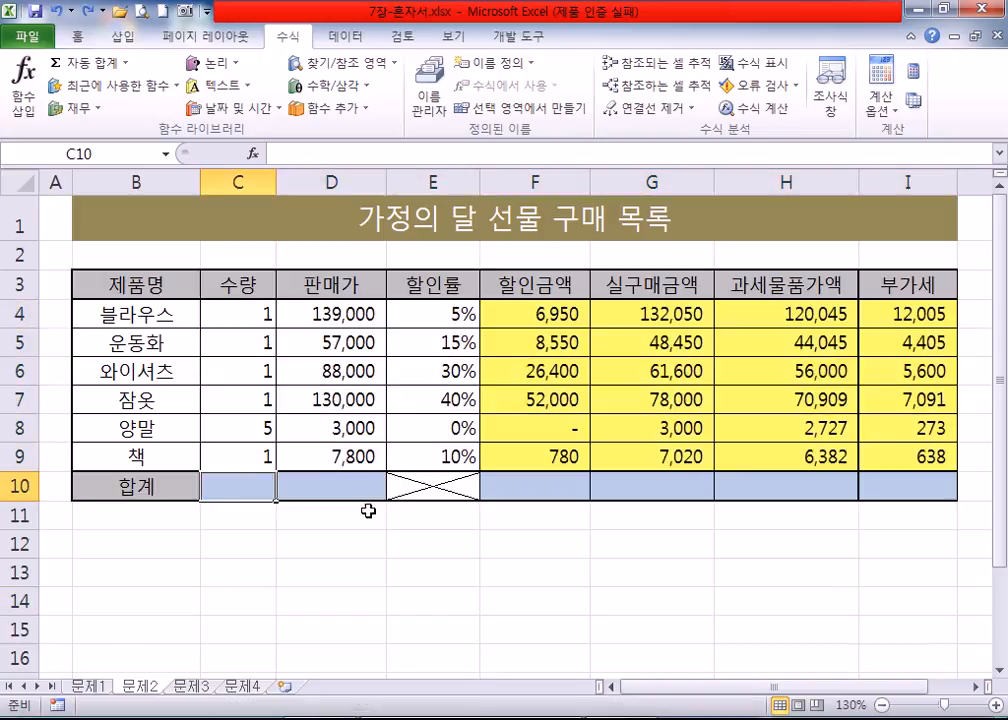
pyautogui.click(101, 66)
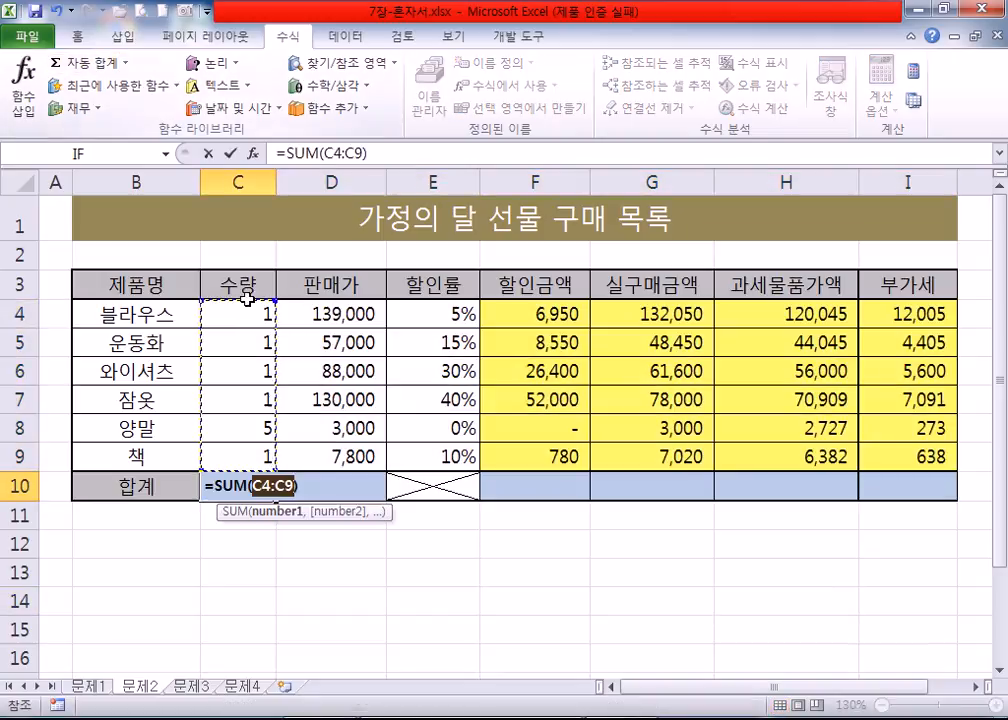
pyautogui.press('Return')
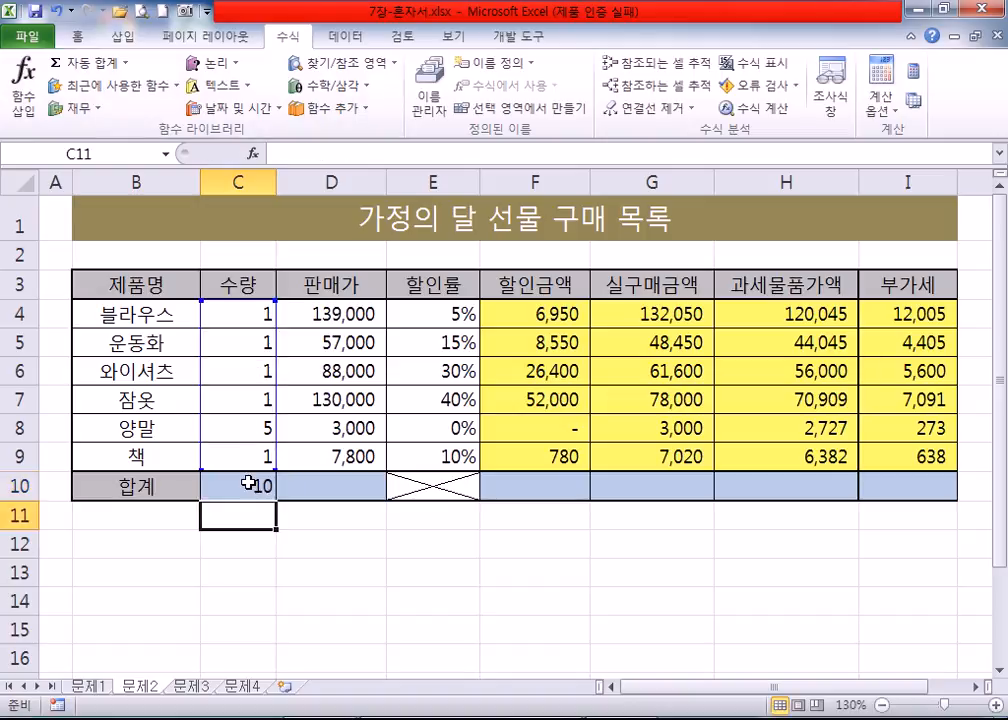
pyautogui.click(248, 487)
pyautogui.moveTo(243, 312); pyautogui.dragTo(243, 456)
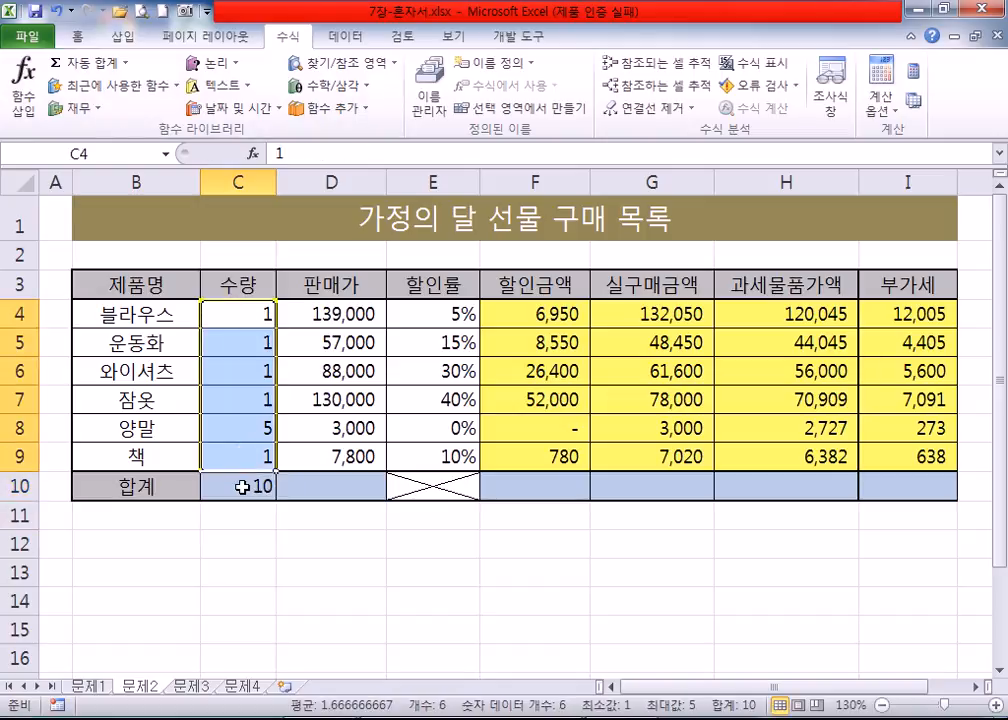
pyautogui.click(242, 485)
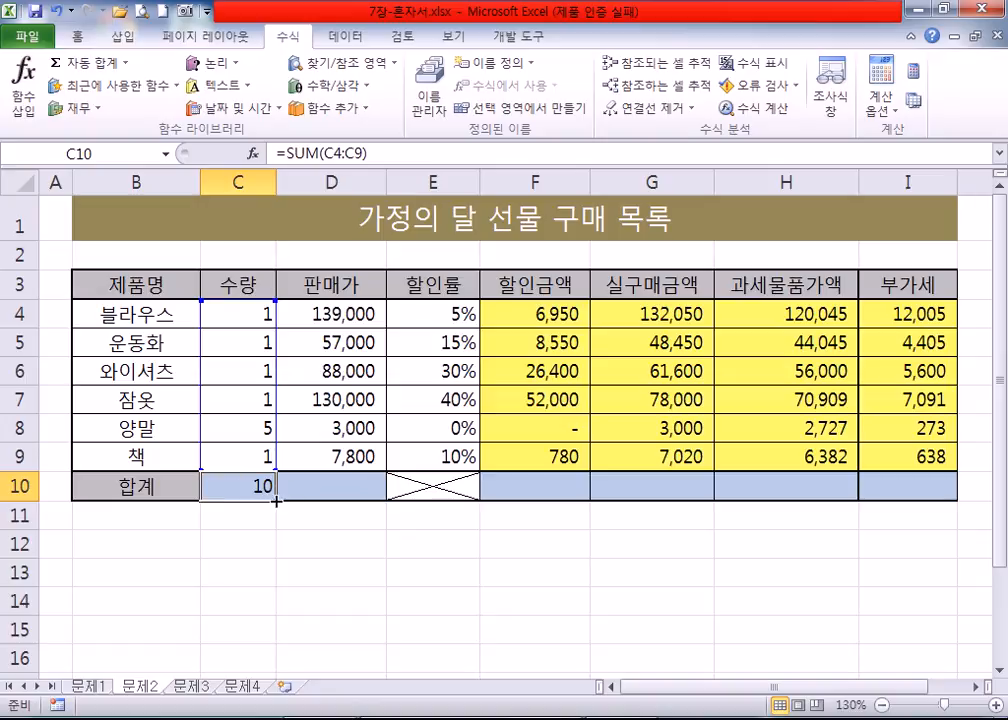
# Try filling the C10 sum across to I10, and undo both the fill and the sum.
pyautogui.moveTo(276, 500); pyautogui.dragTo(958, 500)
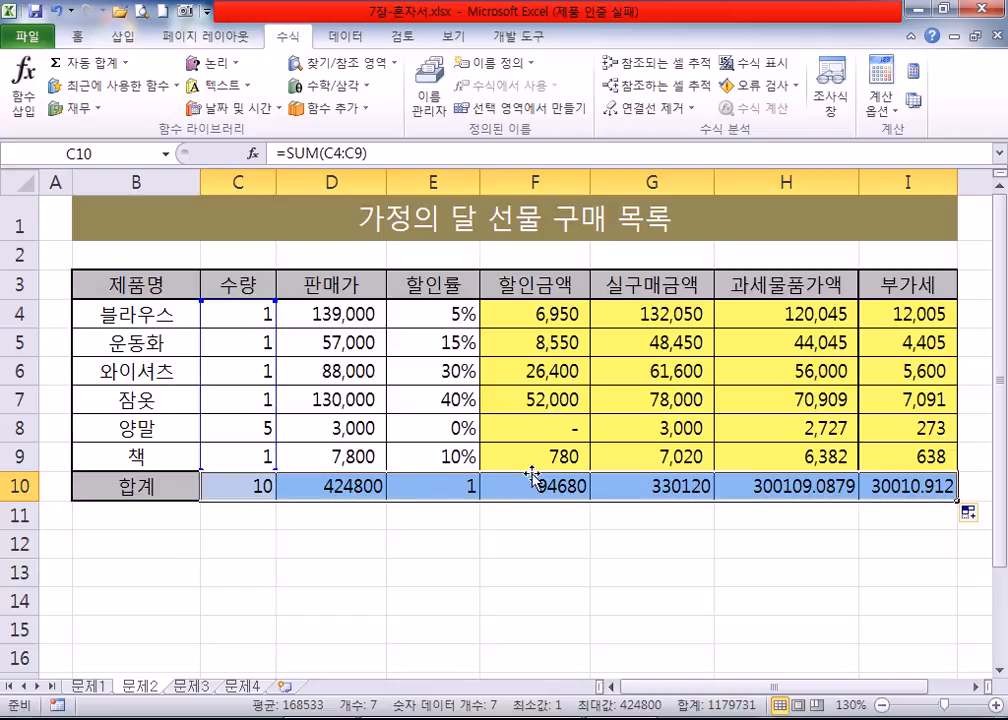
pyautogui.hotkey('ctrl', 'z')
pyautogui.click(483, 573)
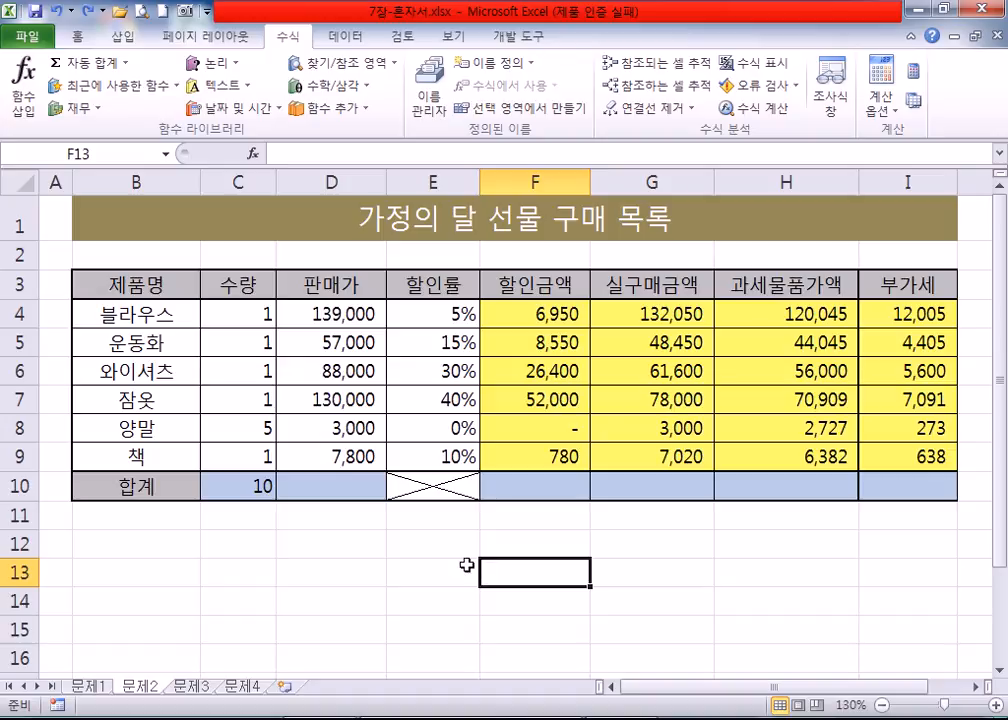
pyautogui.hotkey('ctrl', 'z')
pyautogui.click(465, 549)
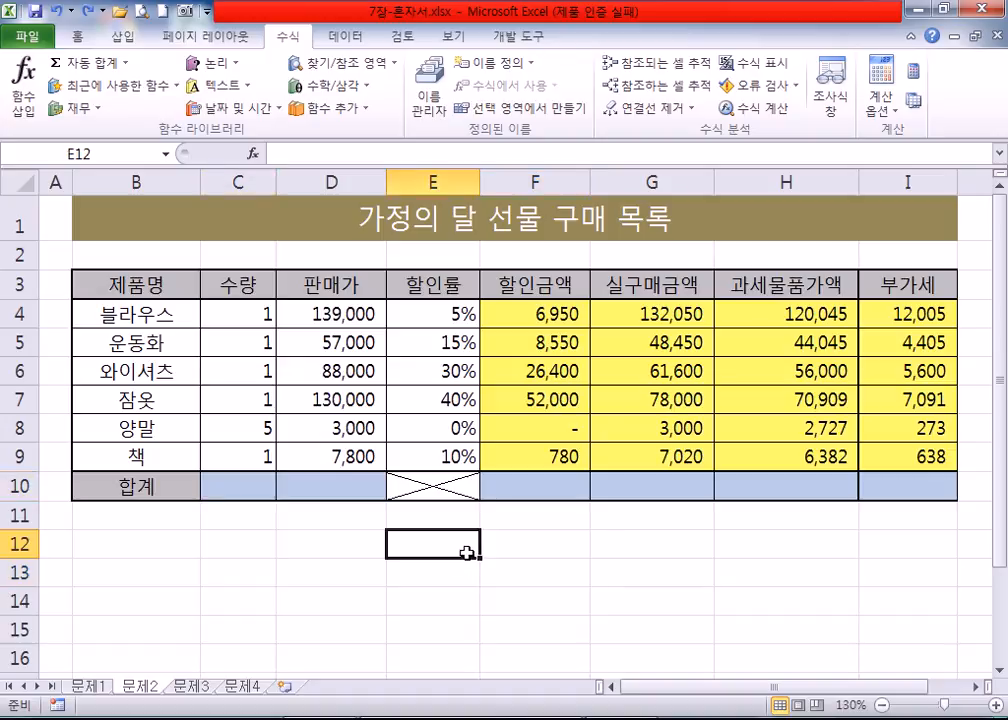
# Examine the crossed-out cell E10 in the 합계 row against the columns that need totals.
pyautogui.click(458, 486)
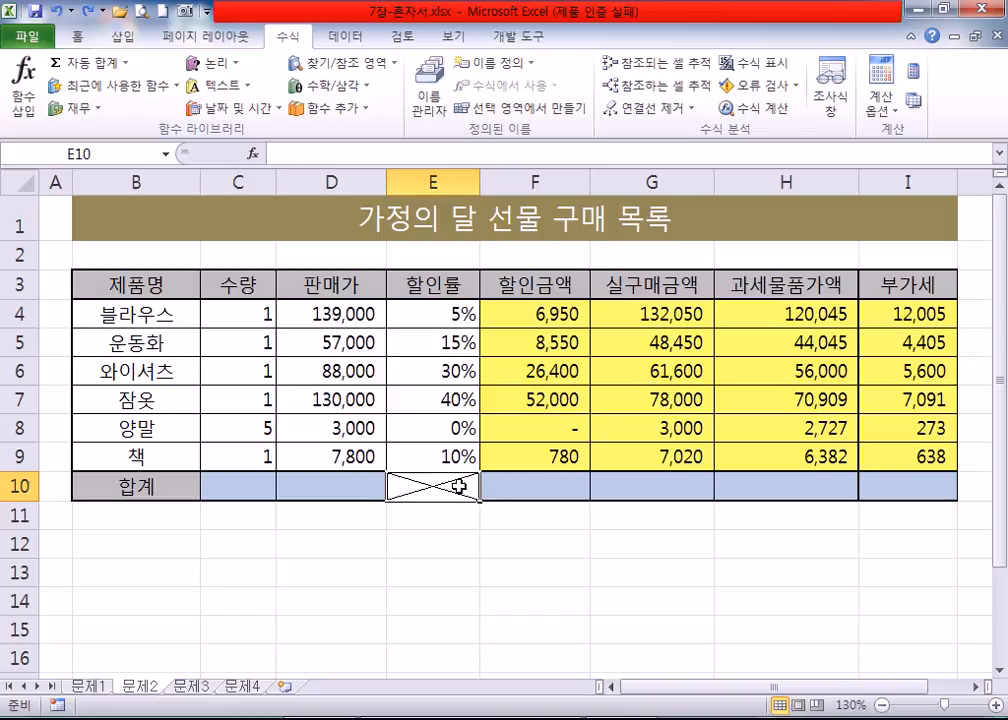
pyautogui.scroll(-1, 440, 487)
pyautogui.click(266, 386)
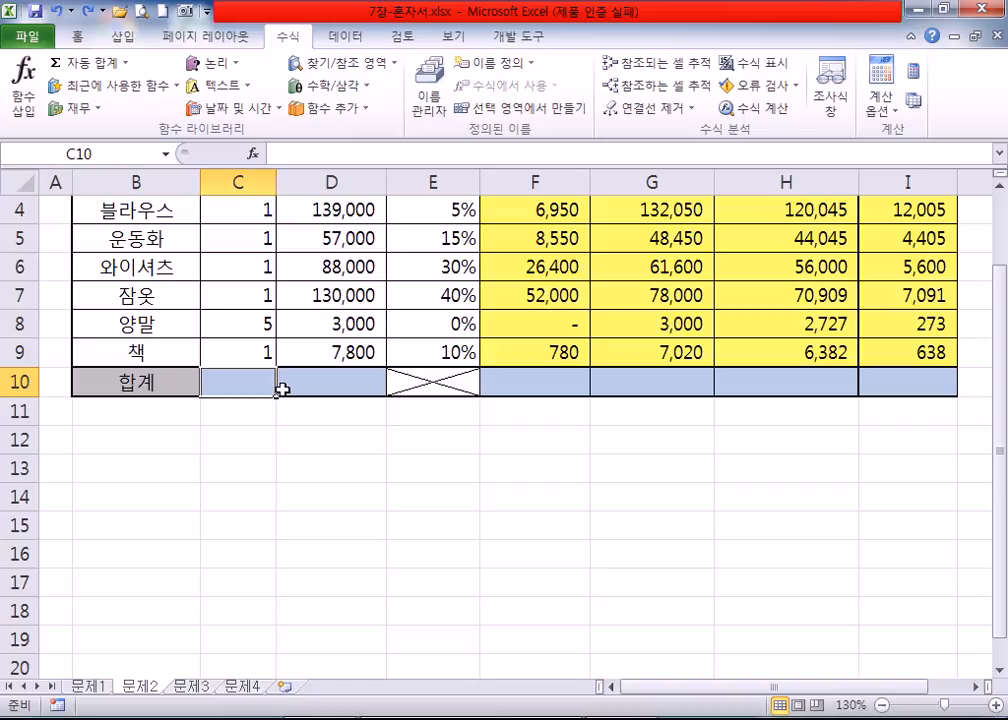
pyautogui.click(412, 386)
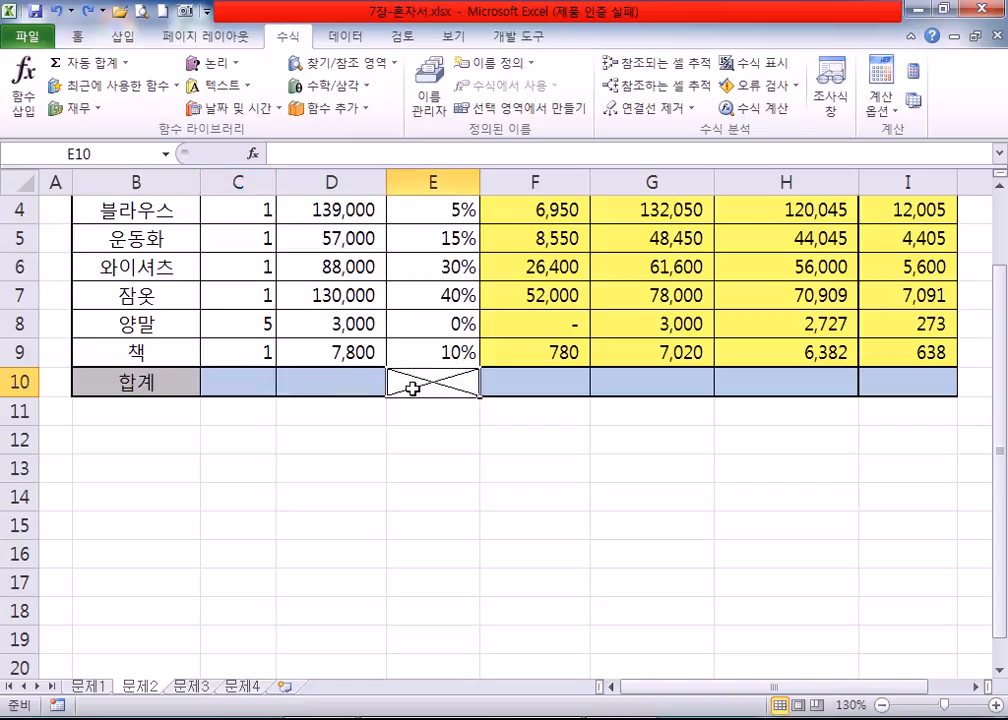
pyautogui.scroll(1, 412, 388)
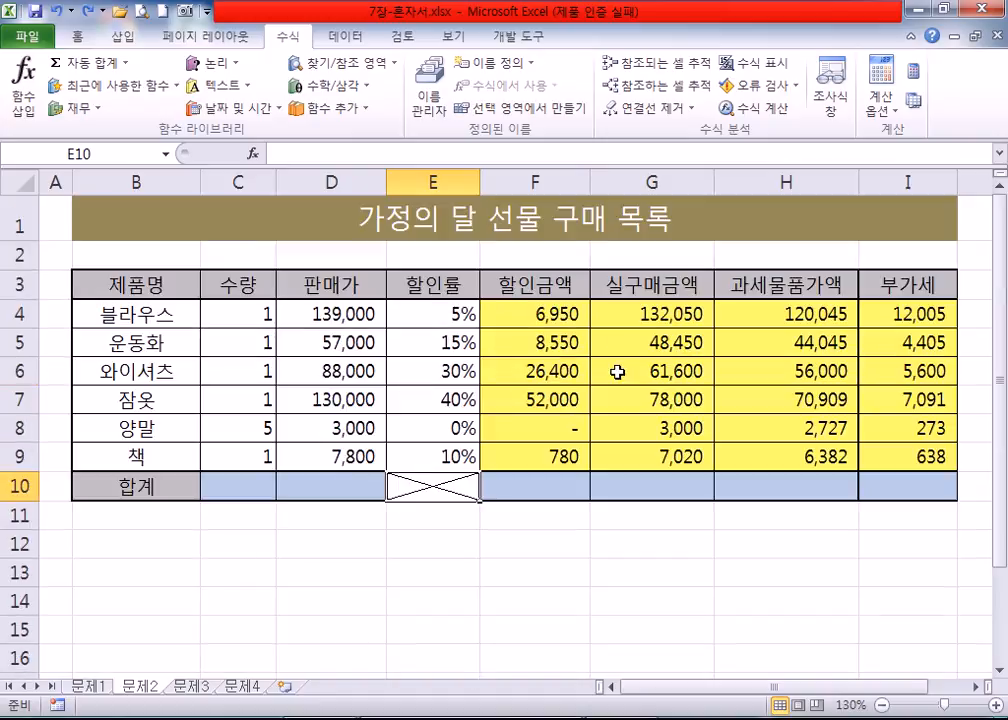
pyautogui.moveTo(530, 313); pyautogui.dragTo(824, 443)
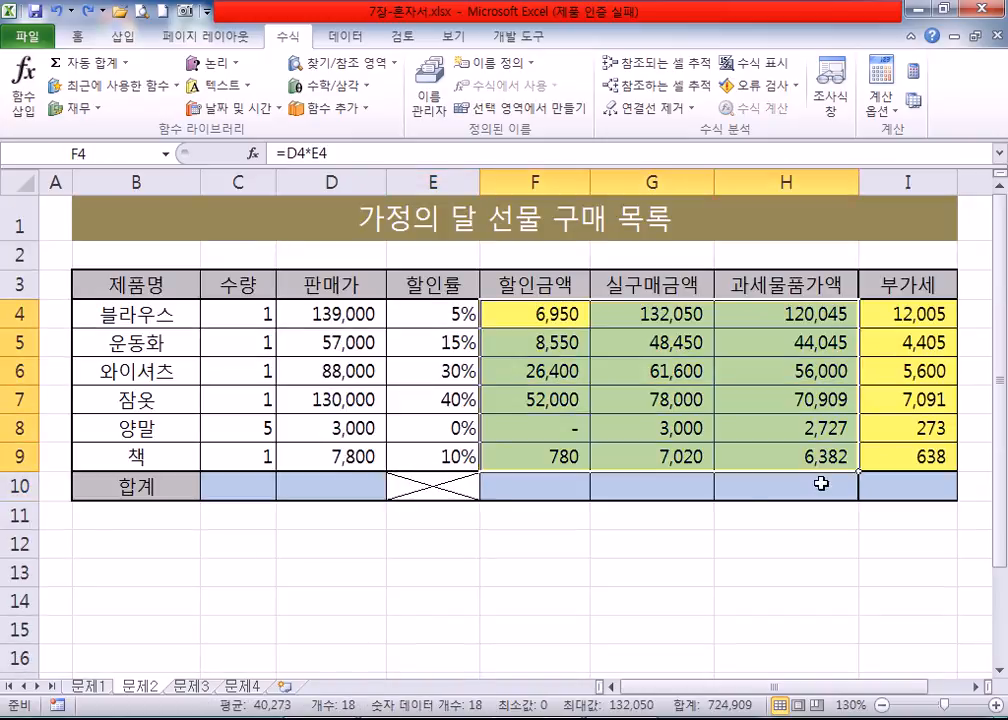
pyautogui.click(263, 486)
pyautogui.click(433, 486)
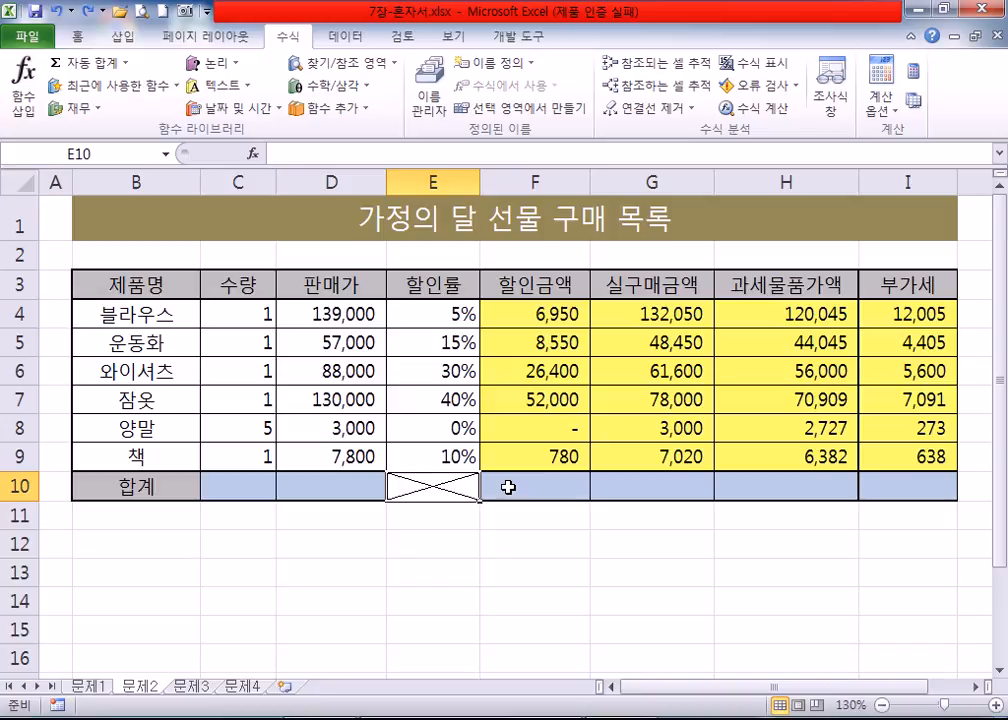
# Total the 수량 and 판매가 columns in C10:D10 by applying AutoSum to C4:D10.
pyautogui.moveTo(225, 315); pyautogui.dragTo(339, 487)
pyautogui.scroll(-1, 275, 468)
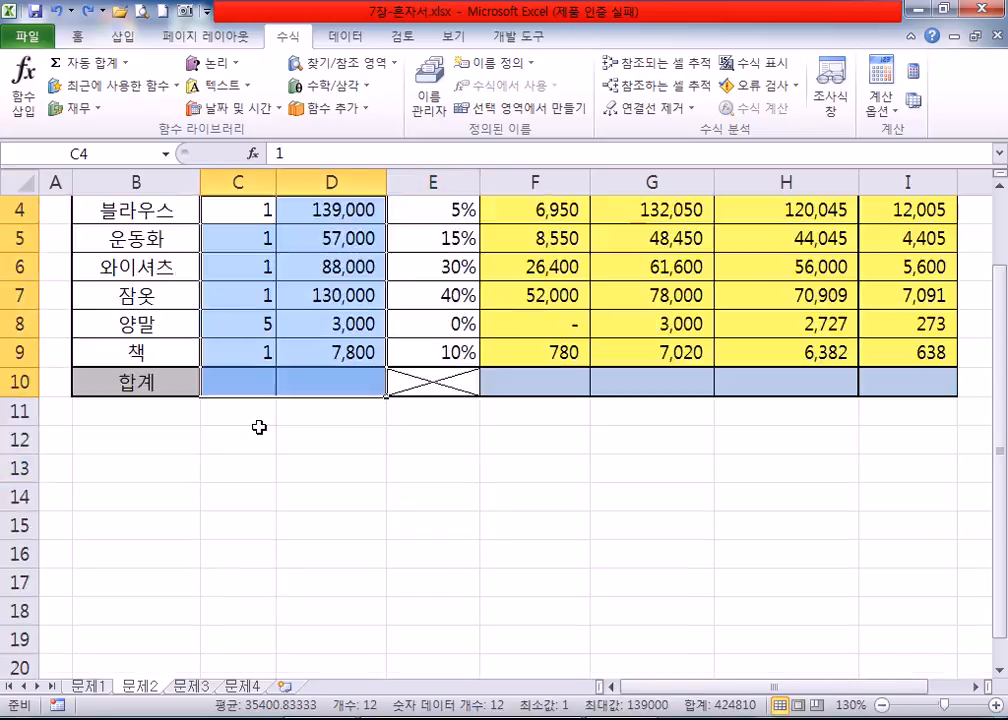
pyautogui.click(72, 62)
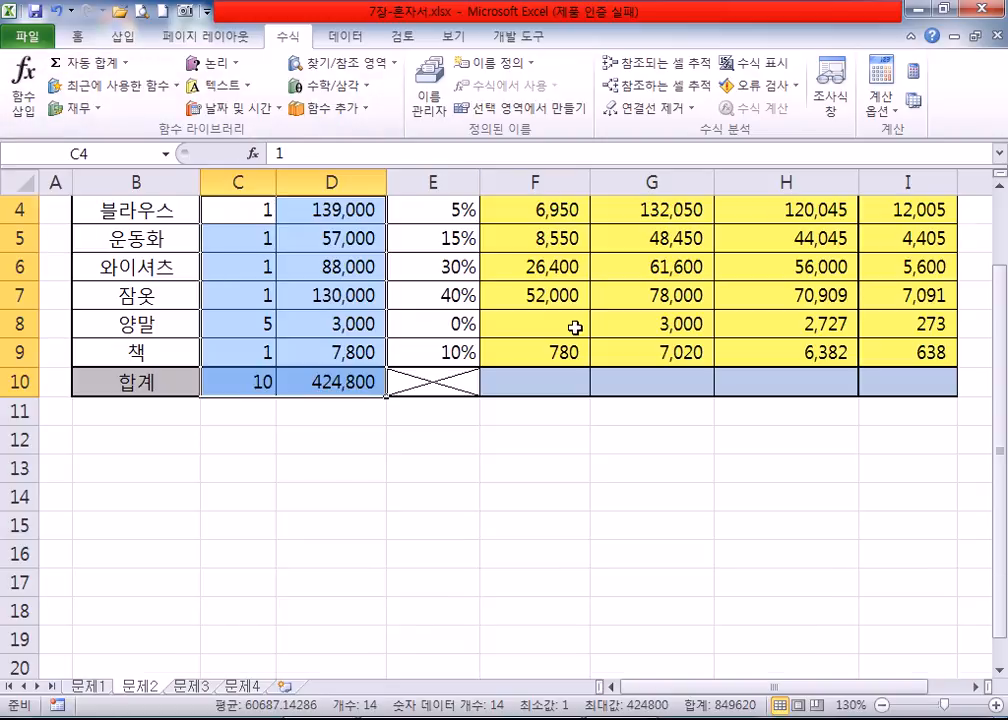
# Try totalling 할인금액 through 부가세 with AutoSum on F4:I10, and undo both sets of totals.
pyautogui.scroll(1, 576, 317)
pyautogui.moveTo(551, 314); pyautogui.dragTo(890, 488)
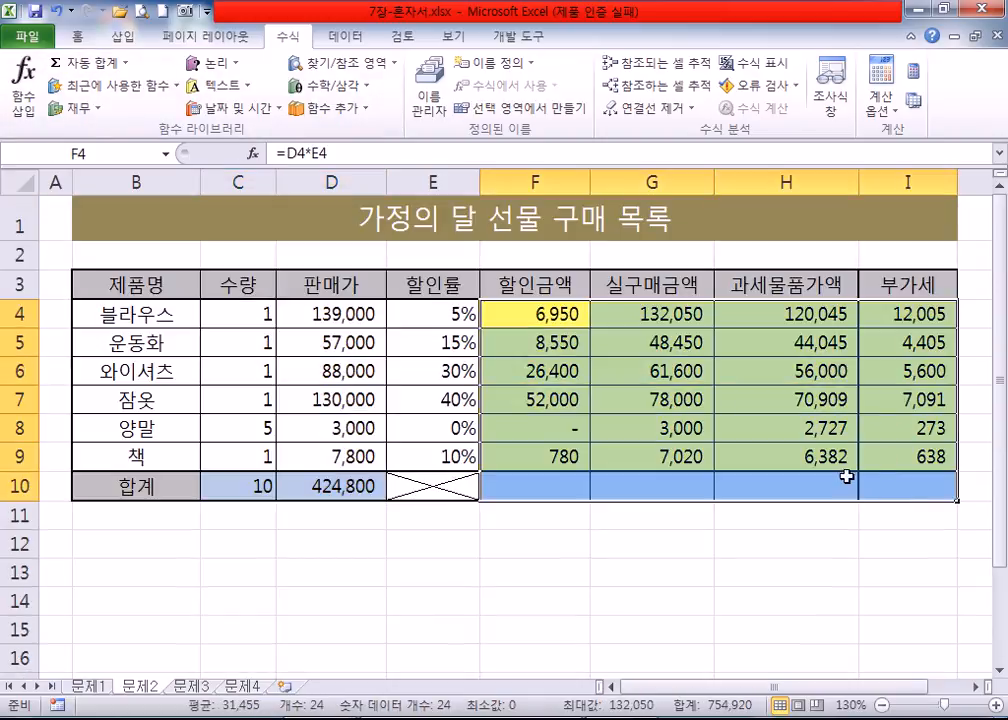
pyautogui.click(72, 62)
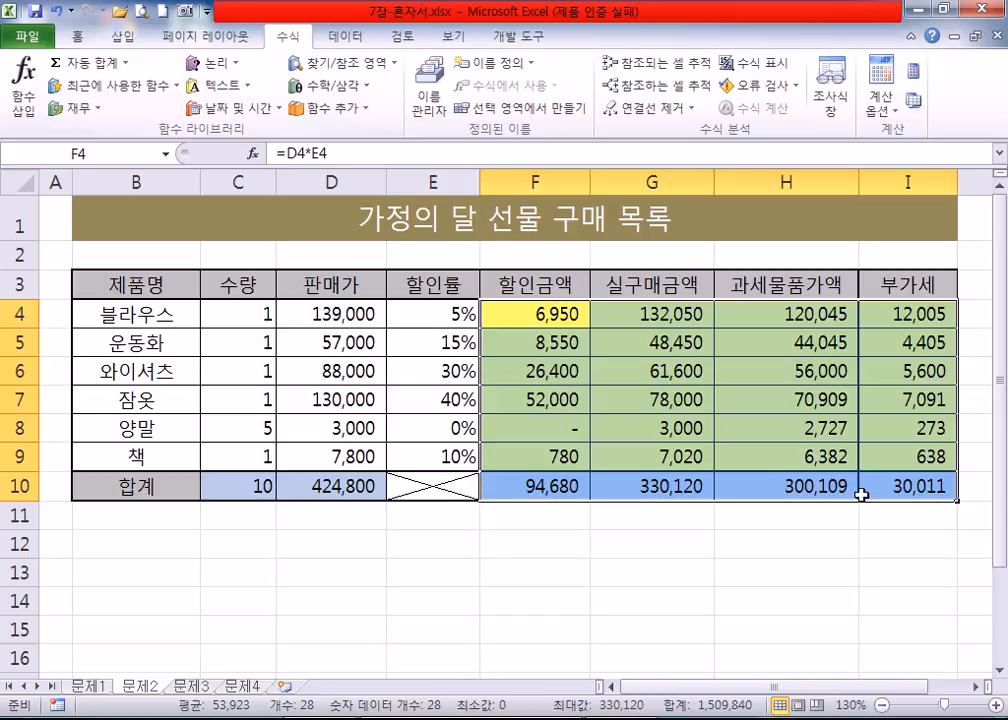
pyautogui.hotkey('ctrl', 'z')
pyautogui.hotkey('ctrl', 'z')
# Total columns C to I in row 10 by applying AutoSum to C4:I10, and clear the 할인률 total in E10.
pyautogui.moveTo(234, 313); pyautogui.dragTo(905, 486)
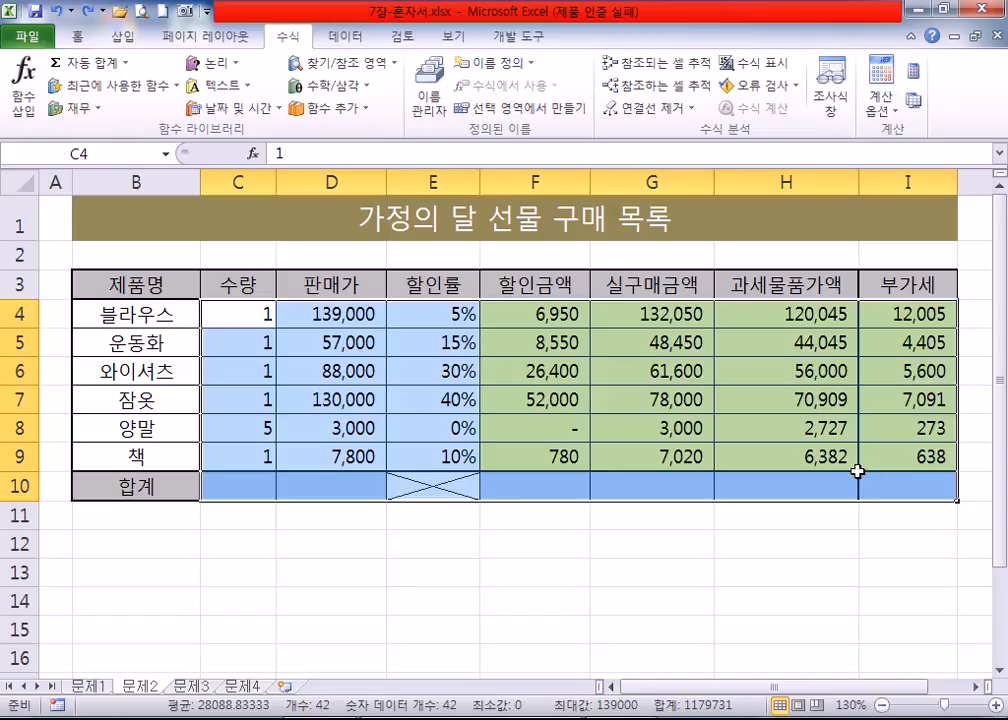
pyautogui.click(80, 64)
pyautogui.scroll(-2, 531, 387)
pyautogui.click(428, 326)
pyautogui.scroll(1, 461, 438)
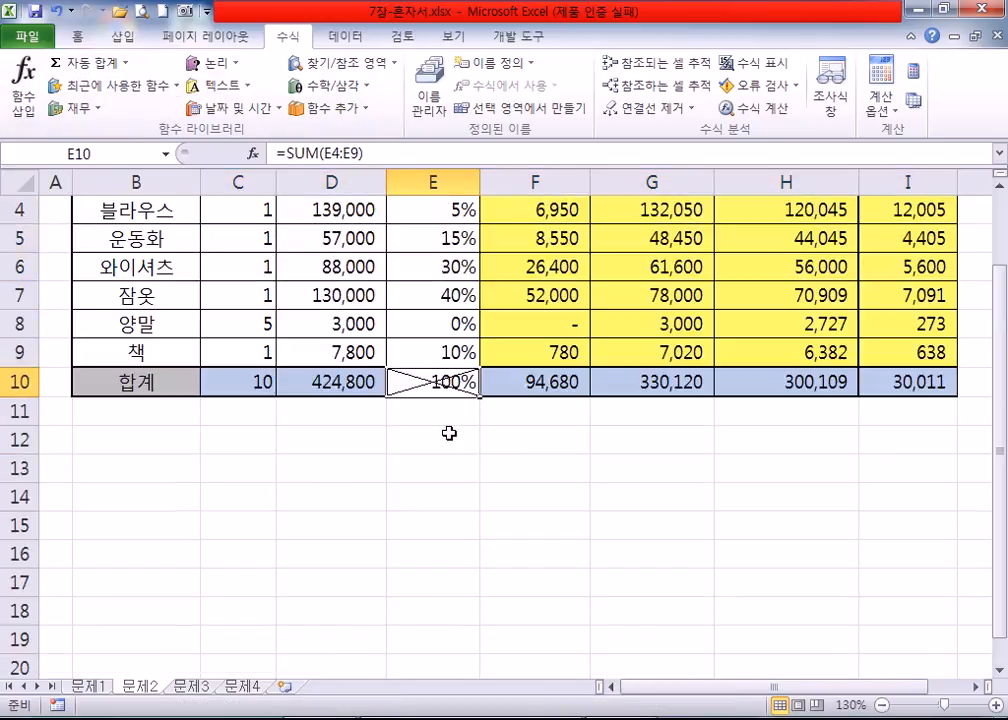
pyautogui.press('Delete')
pyautogui.scroll(1, 362, 470)
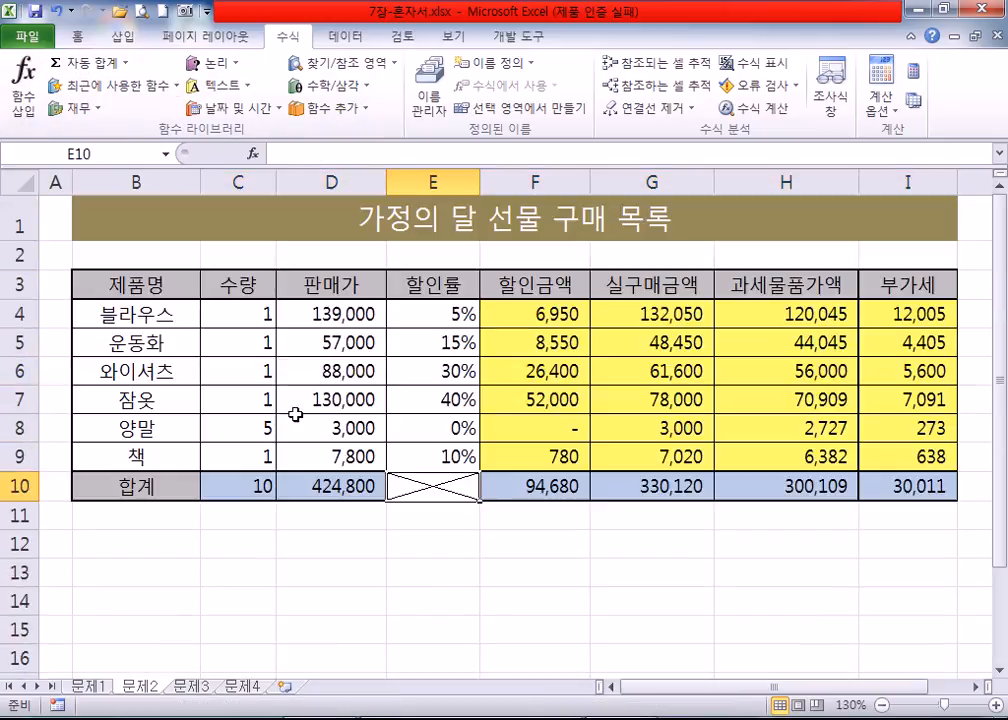